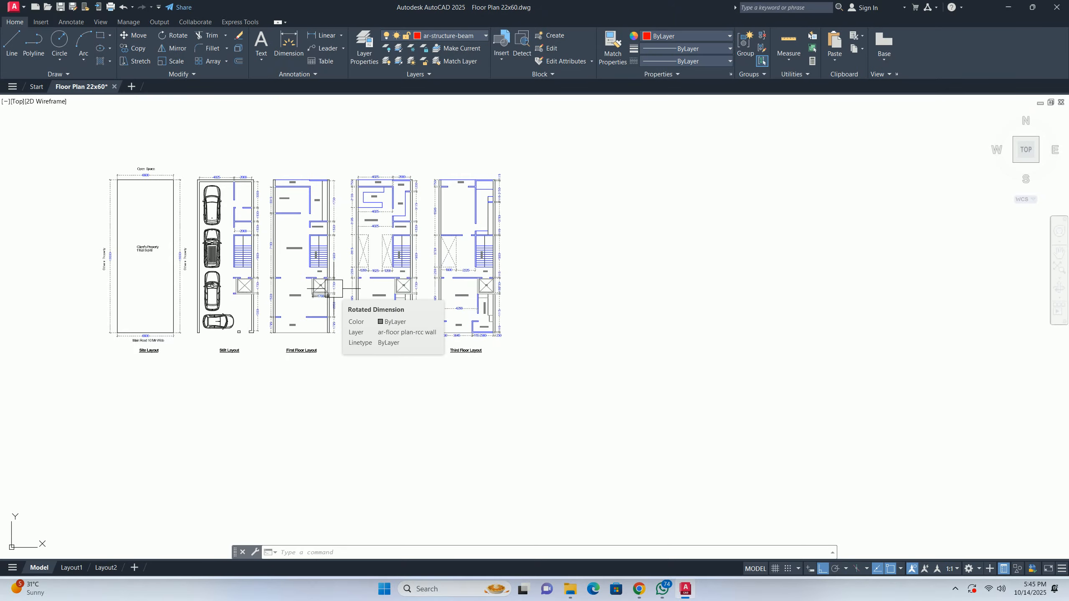
- Measure the clear width between the inner faces of the First Floor Layout's side walls at the balcony with a linear dimension preview
{"action": "key", "text": "Escape"}
{"action": "key", "text": "Escape"}
{"action": "key", "text": "Escape"}
{"action": "scroll", "coordinate": [312, 295], "scroll_direction": "up", "scroll_amount": 5}
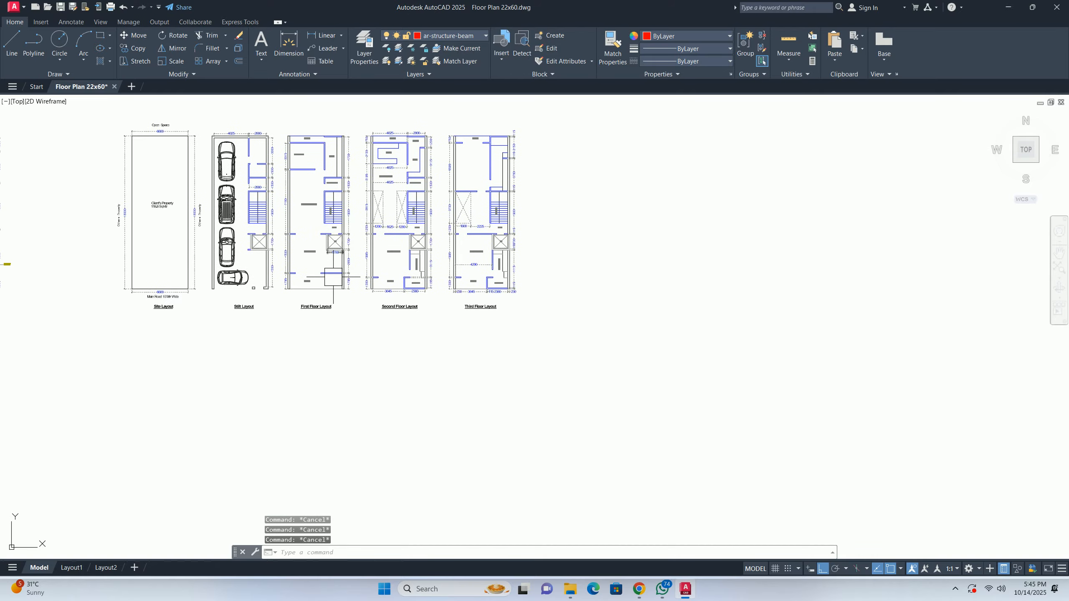
{"action": "type", "text": "dli"}
{"action": "key", "text": "Return"}
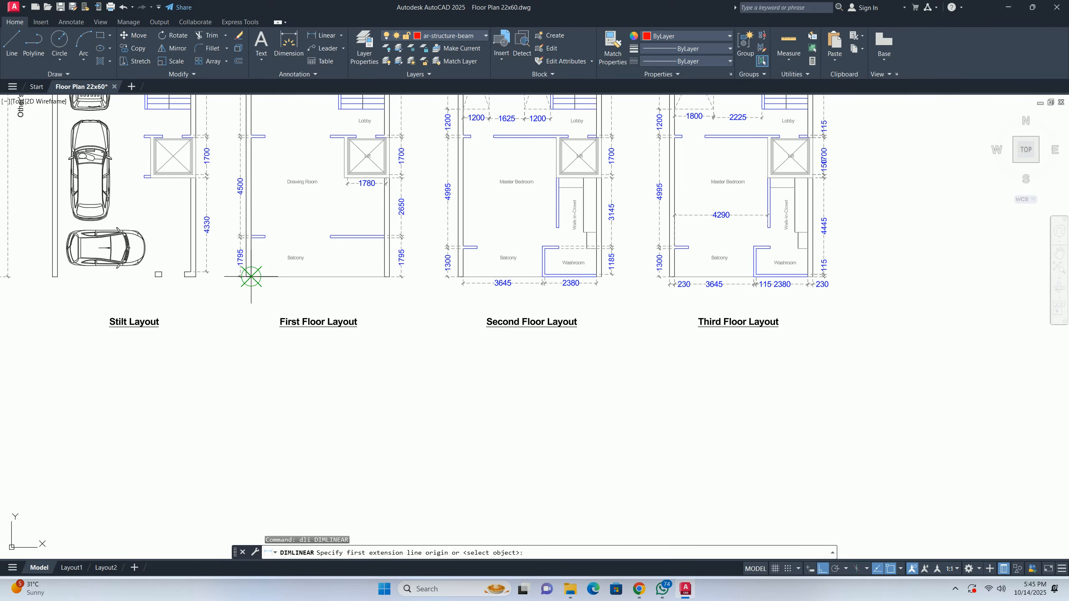
{"action": "scroll", "coordinate": [251, 277], "scroll_direction": "up", "scroll_amount": 2}
{"action": "left_click", "coordinate": [248, 278]}
{"action": "left_click", "coordinate": [466, 278]}
{"action": "scroll", "coordinate": [376, 299], "scroll_direction": "up", "scroll_amount": 4}
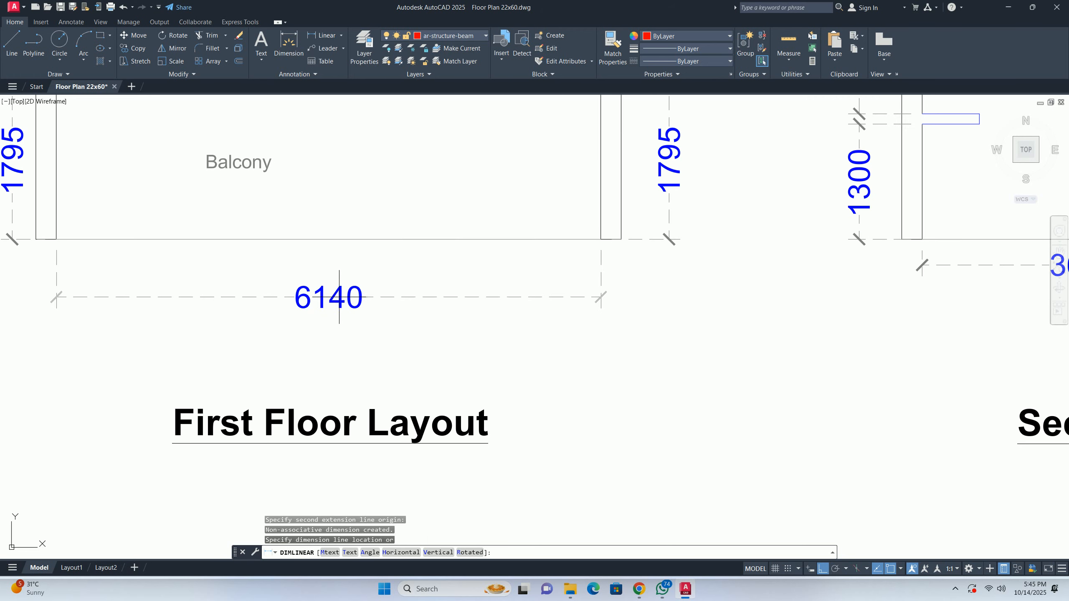
{"action": "key", "text": "Escape"}
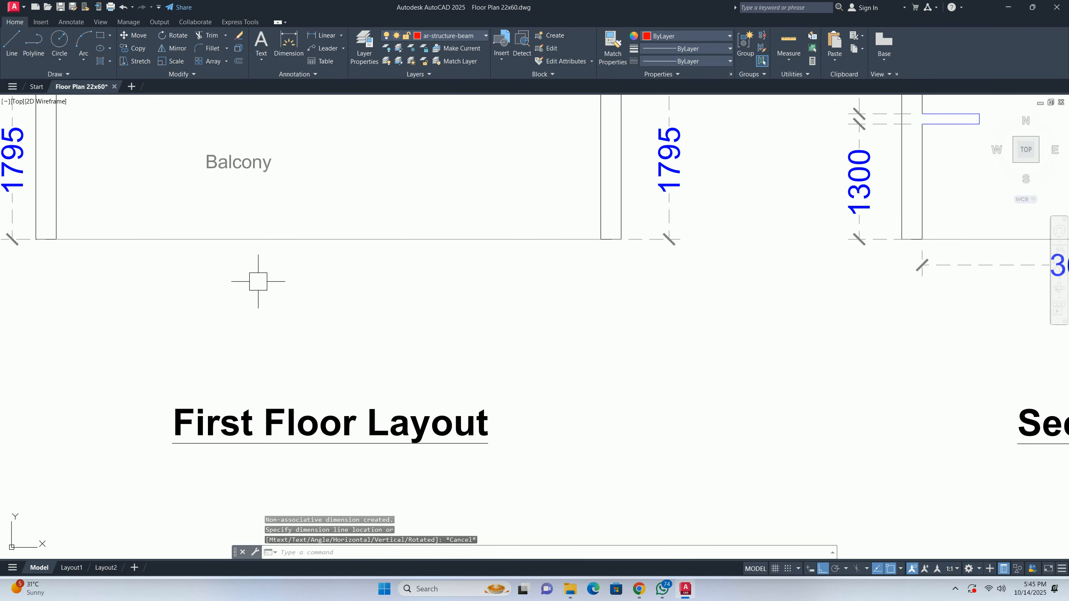
- Measure the First Floor Layout's width between the centres of its two side walls with a linear dimension preview
{"action": "key", "text": "Return"}
{"action": "left_click", "coordinate": [46, 238]}
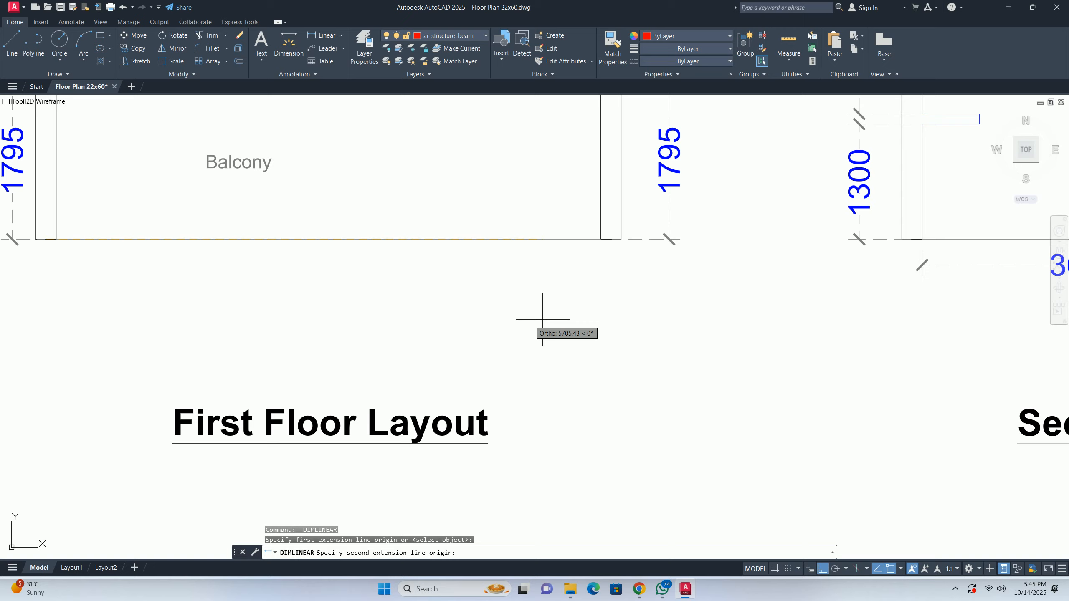
{"action": "left_click", "coordinate": [610, 239]}
{"action": "key", "text": "Escape"}
{"action": "key", "text": "Escape"}
{"action": "scroll", "coordinate": [444, 294], "scroll_direction": "down", "scroll_amount": 8}
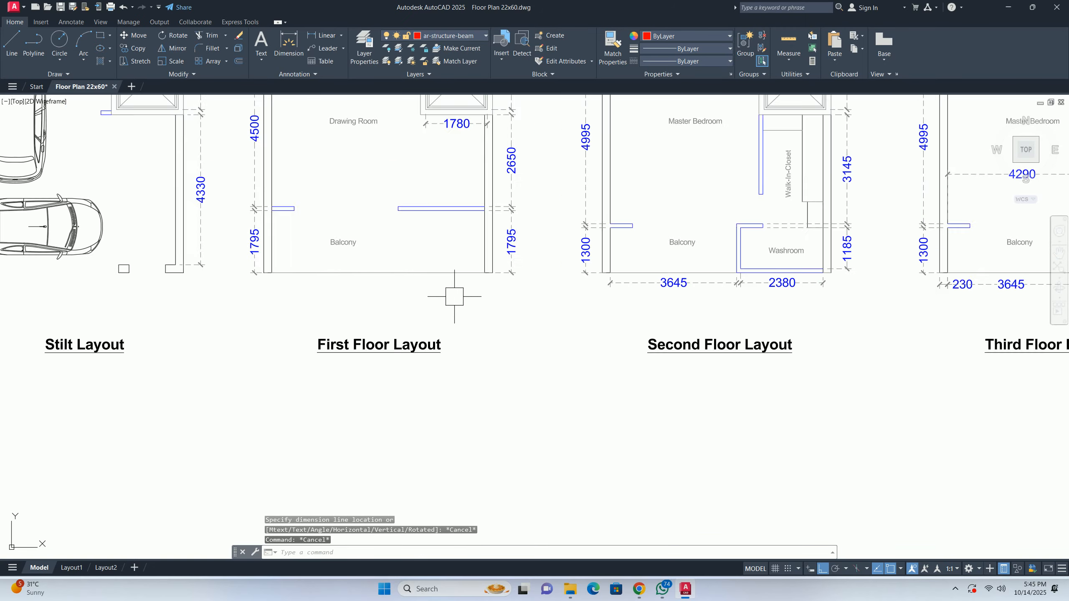
- Make ar-structure-column the current layer
{"action": "scroll", "coordinate": [421, 289], "scroll_direction": "up", "scroll_amount": 5}
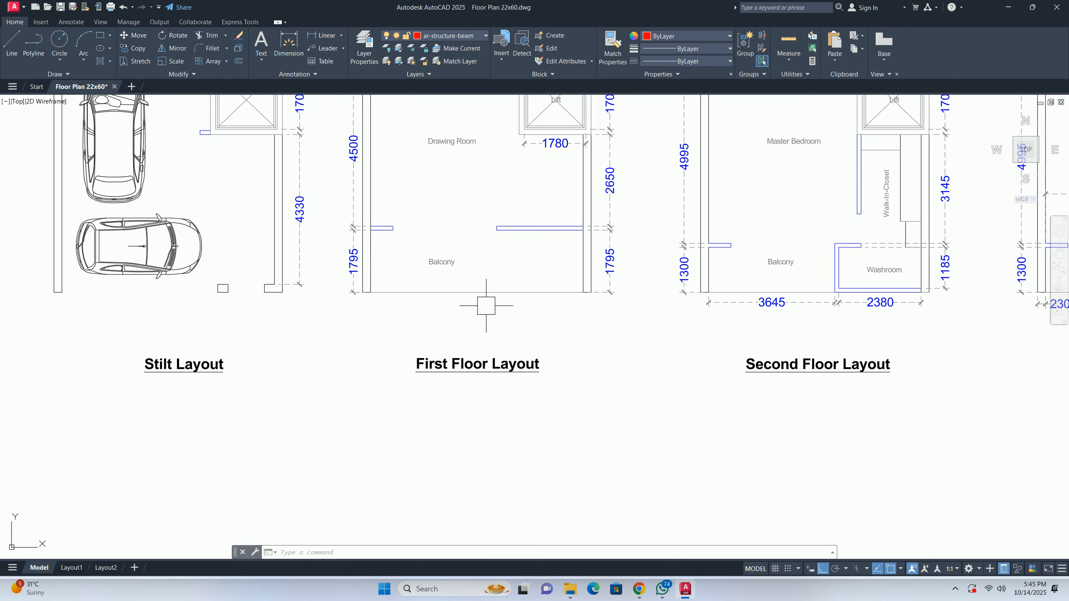
{"action": "key", "text": "Escape"}
{"action": "key", "text": "Escape"}
{"action": "key", "text": "Escape"}
{"action": "mouse_move", "coordinate": [486, 306]}
{"action": "middle_mouse_down"}
{"action": "mouse_move", "coordinate": [502, 324]}
{"action": "mouse_move", "coordinate": [529, 320]}
{"action": "middle_mouse_up"}
{"action": "type", "text": "rec"}
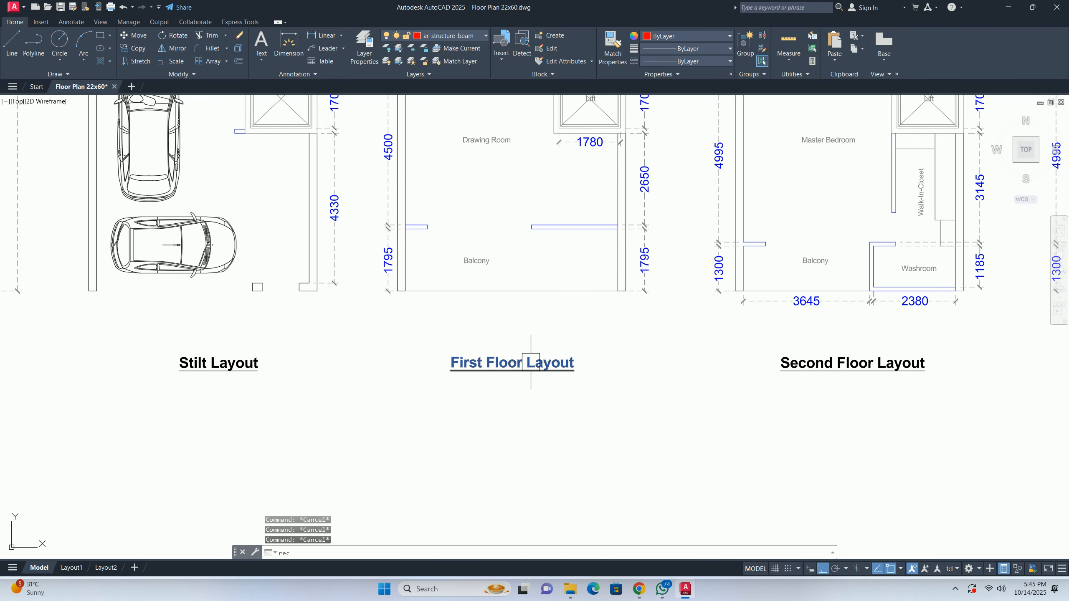
{"action": "type", "text": "a"}
{"action": "key", "text": "Return"}
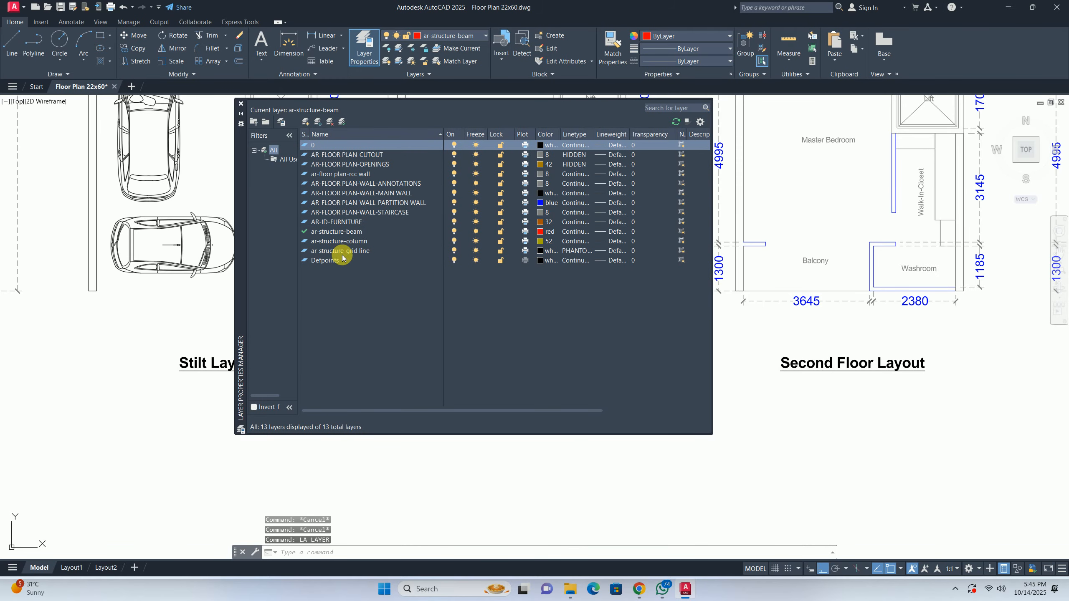
{"action": "double_click", "coordinate": [345, 242]}
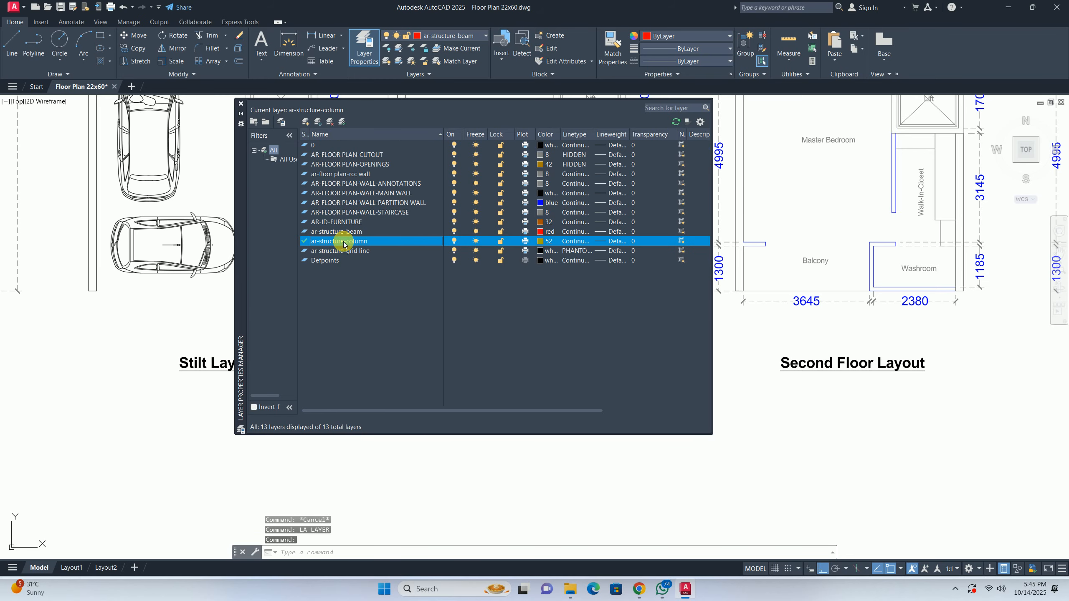
{"action": "left_click", "coordinate": [241, 103]}
- Draw a rectangular column 300 long by 450 wide in the empty space below the First Floor Layout's left wall
{"action": "scroll", "coordinate": [420, 258], "scroll_direction": "down", "scroll_amount": 2}
{"action": "type", "text": "rec"}
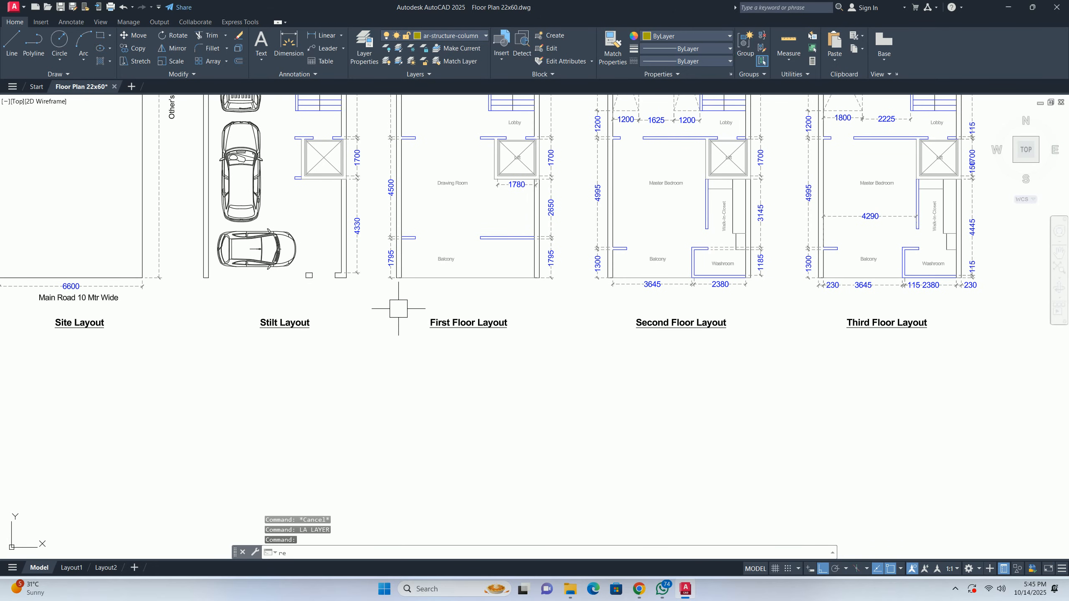
{"action": "key", "text": "Return"}
{"action": "scroll", "coordinate": [413, 310], "scroll_direction": "up", "scroll_amount": 5}
{"action": "left_click", "coordinate": [384, 326]}
{"action": "type", "text": "d"}
{"action": "key", "text": "Return"}
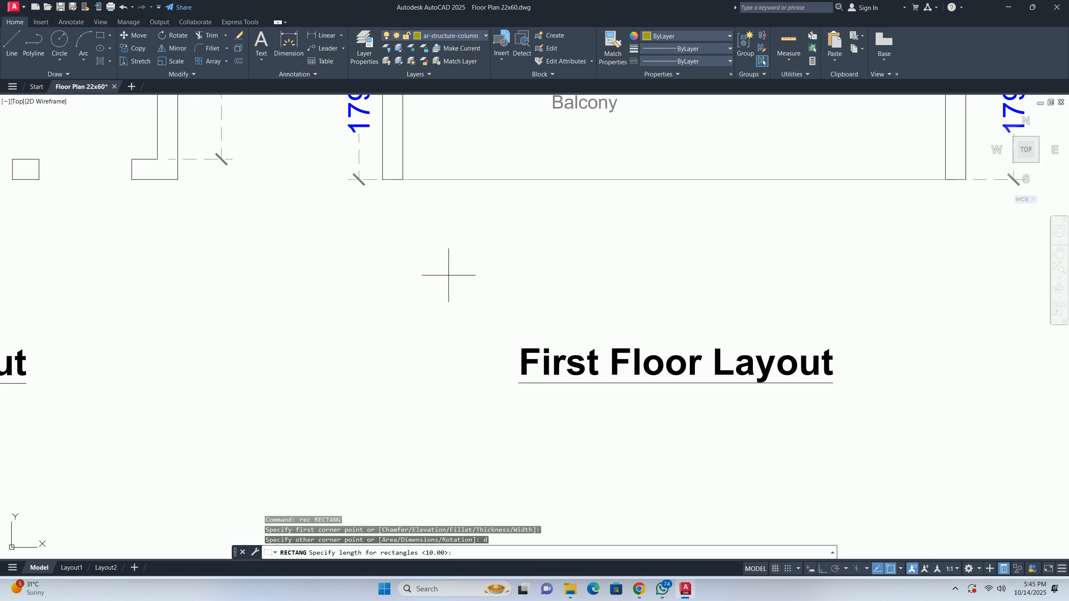
{"action": "type", "text": "300"}
{"action": "key", "text": "Return"}
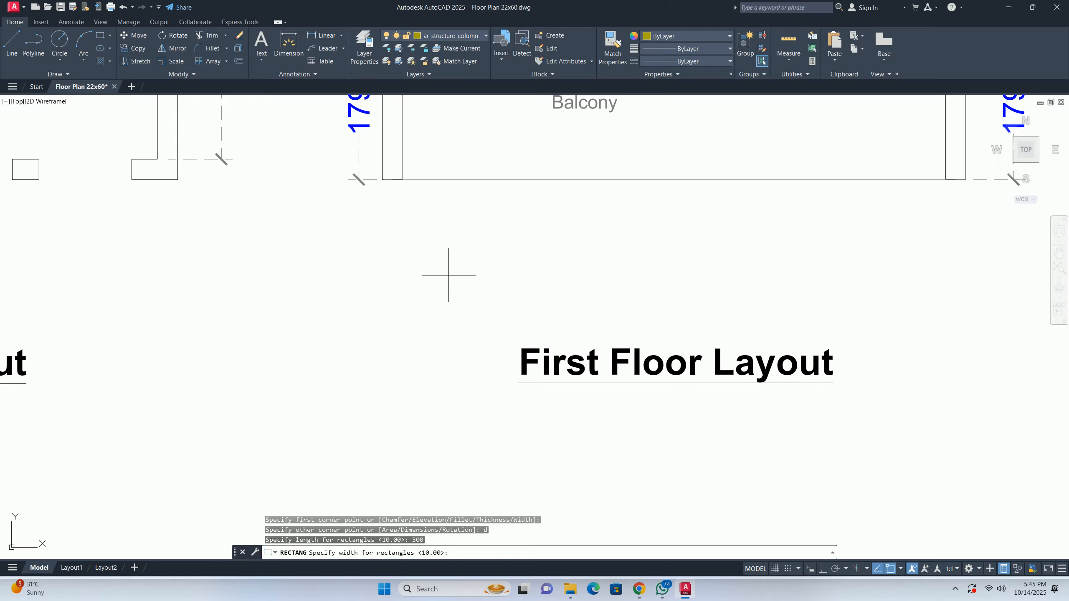
{"action": "type", "text": "450"}
{"action": "key", "text": "Return"}
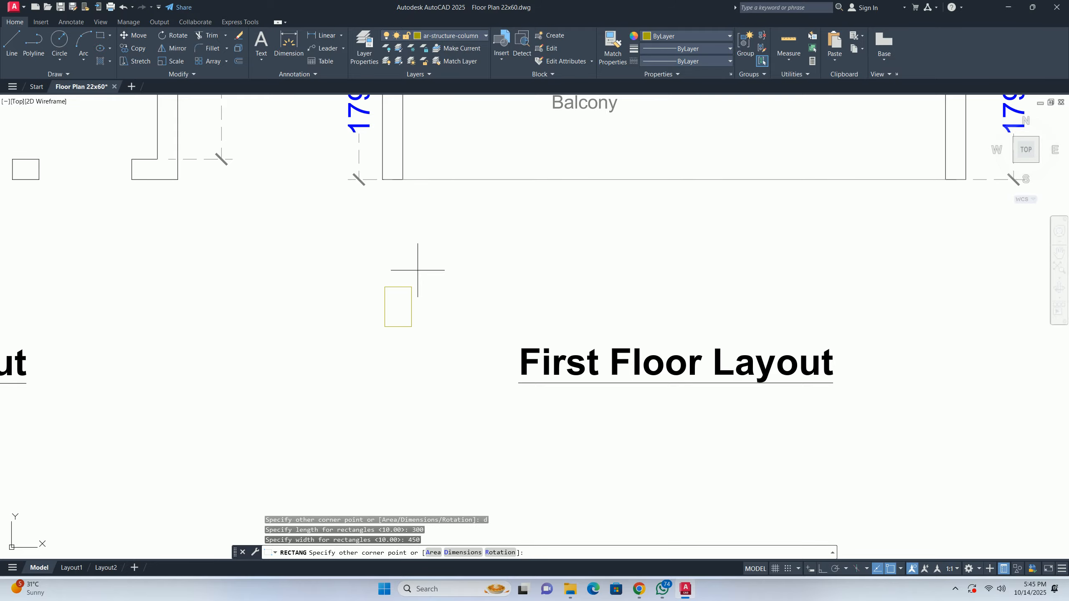
{"action": "left_click", "coordinate": [405, 305]}
{"action": "key", "text": "Escape"}
{"action": "key", "text": "Escape"}
- Copy the 300 x 450 column horizontally to its left, using its lower-left corner as base point
{"action": "scroll", "coordinate": [402, 306], "scroll_direction": "up", "scroll_amount": 5}
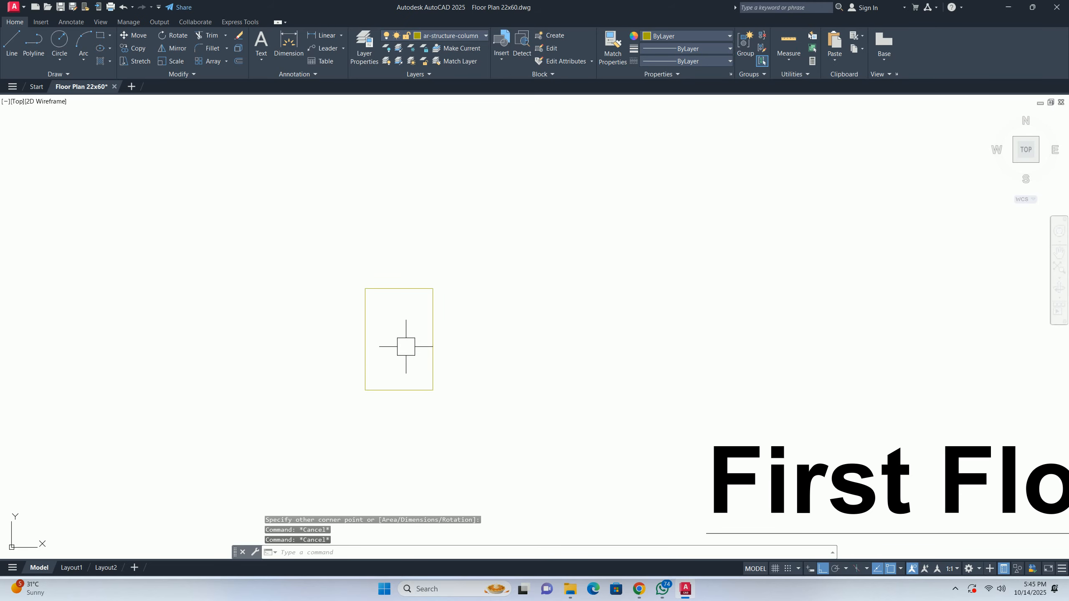
{"action": "type", "text": "co"}
{"action": "key", "text": "Return"}
{"action": "left_click", "coordinate": [439, 363]}
{"action": "key", "text": "Return"}
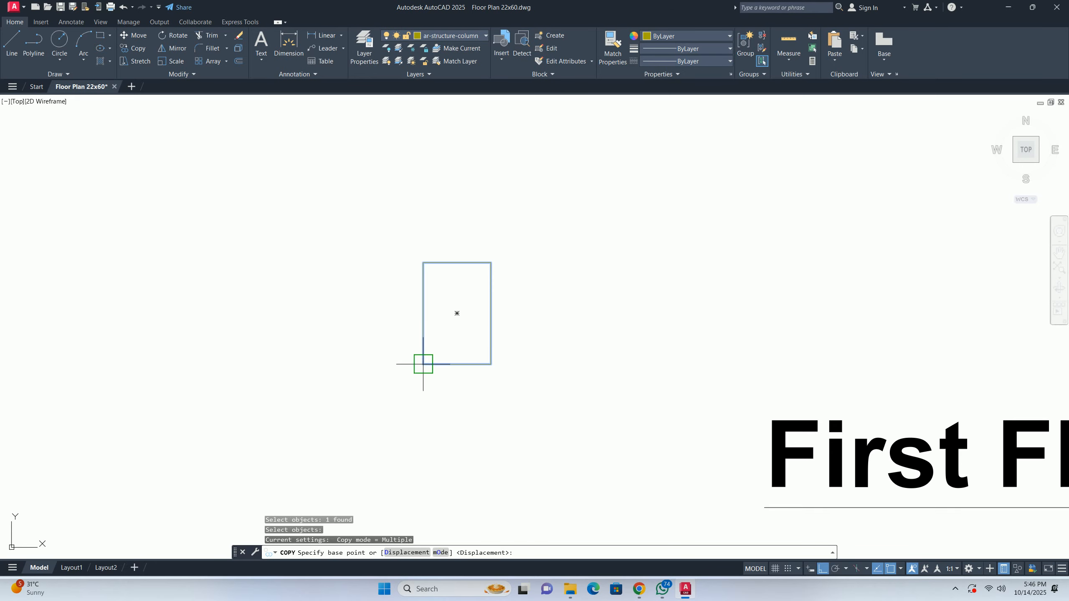
{"action": "left_click", "coordinate": [423, 364]}
{"action": "left_click", "coordinate": [263, 366]}
{"action": "key", "text": "Escape"}
- Shorten the copied column by stretching its top edge down 150
{"action": "left_click", "coordinate": [293, 262]}
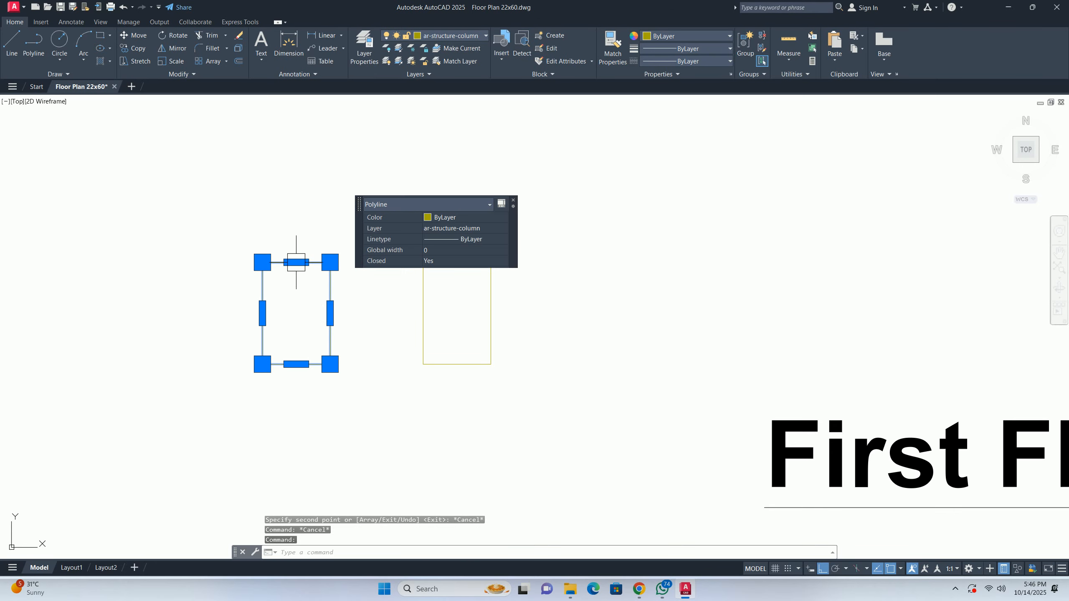
{"action": "scroll", "coordinate": [293, 261], "scroll_direction": "up", "scroll_amount": 4}
{"action": "left_click", "coordinate": [285, 259]}
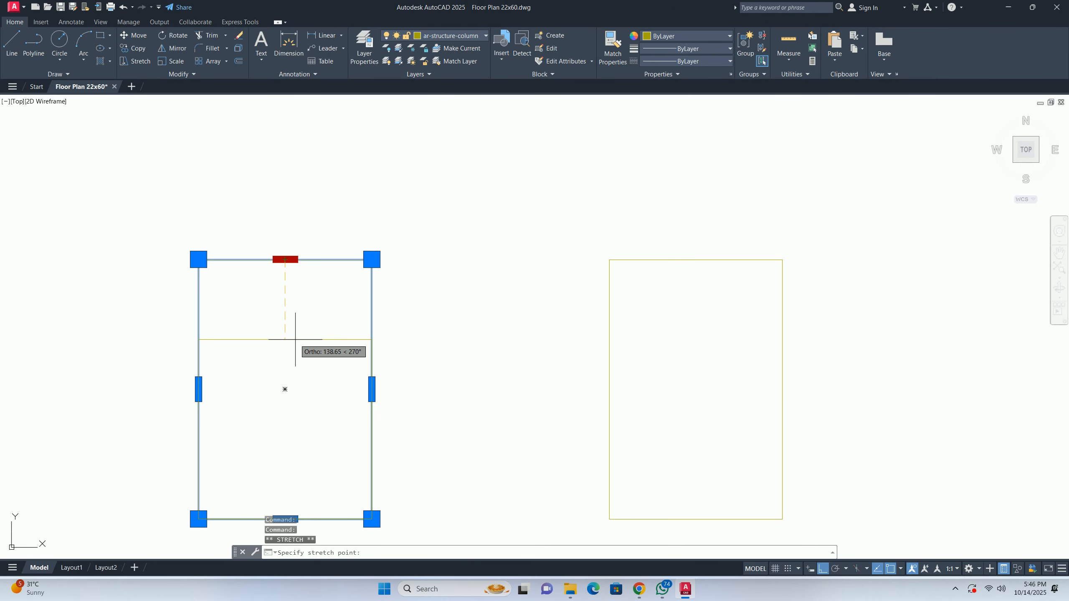
{"action": "type", "text": "150"}
{"action": "key", "text": "Return"}
{"action": "key", "text": "Escape"}
{"action": "key", "text": "Escape"}
{"action": "scroll", "coordinate": [419, 288], "scroll_direction": "down", "scroll_amount": 2}
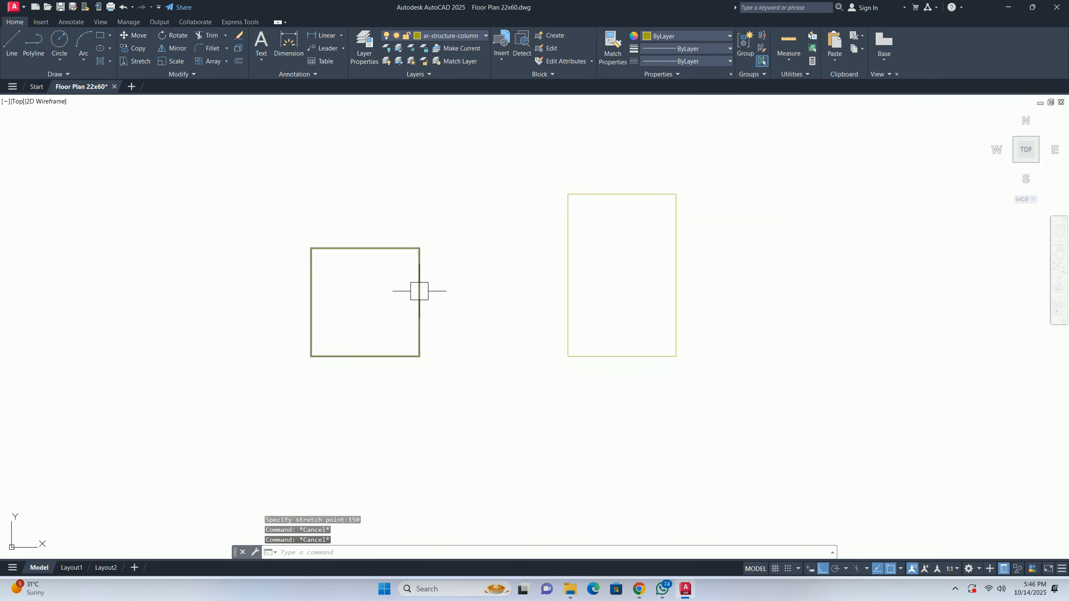
- Narrow the copied column by stretching its right edge inward 70
{"action": "left_click", "coordinate": [419, 288]}
{"action": "scroll", "coordinate": [425, 329], "scroll_direction": "up", "scroll_amount": 5}
{"action": "left_click", "coordinate": [400, 214]}
{"action": "type", "text": "70"}
{"action": "key", "text": "Return"}
{"action": "key", "text": "Escape"}
{"action": "key", "text": "Escape"}
{"action": "key", "text": "Escape"}
{"action": "scroll", "coordinate": [342, 264], "scroll_direction": "down", "scroll_amount": 7}
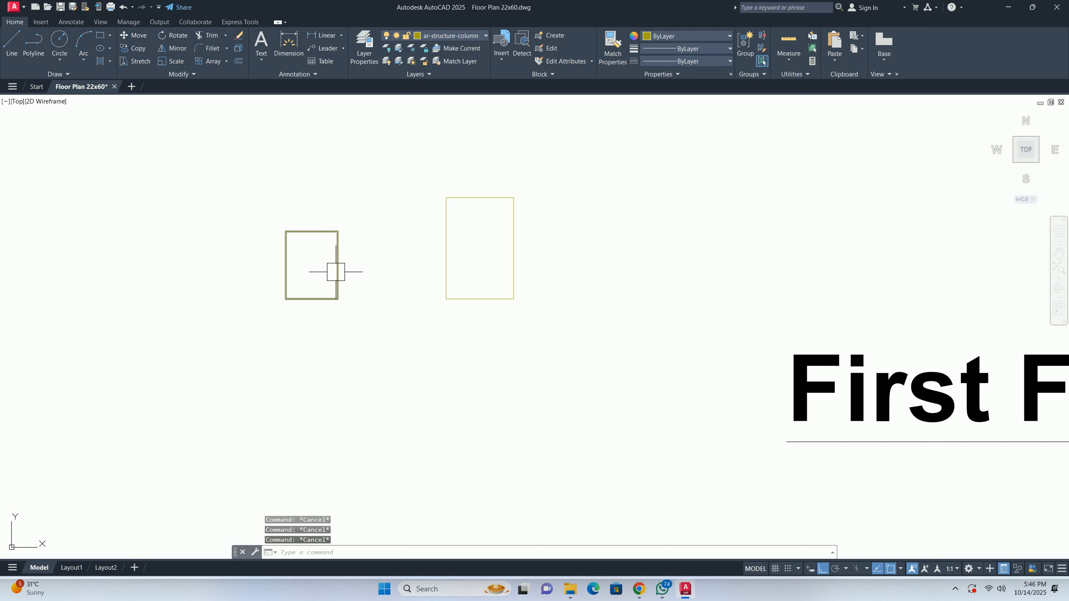
- Measure the reduced column's width and height with the quick Measure tool
{"action": "left_click", "coordinate": [807, 41]}
{"action": "scroll", "coordinate": [310, 255], "scroll_direction": "up", "scroll_amount": 3}
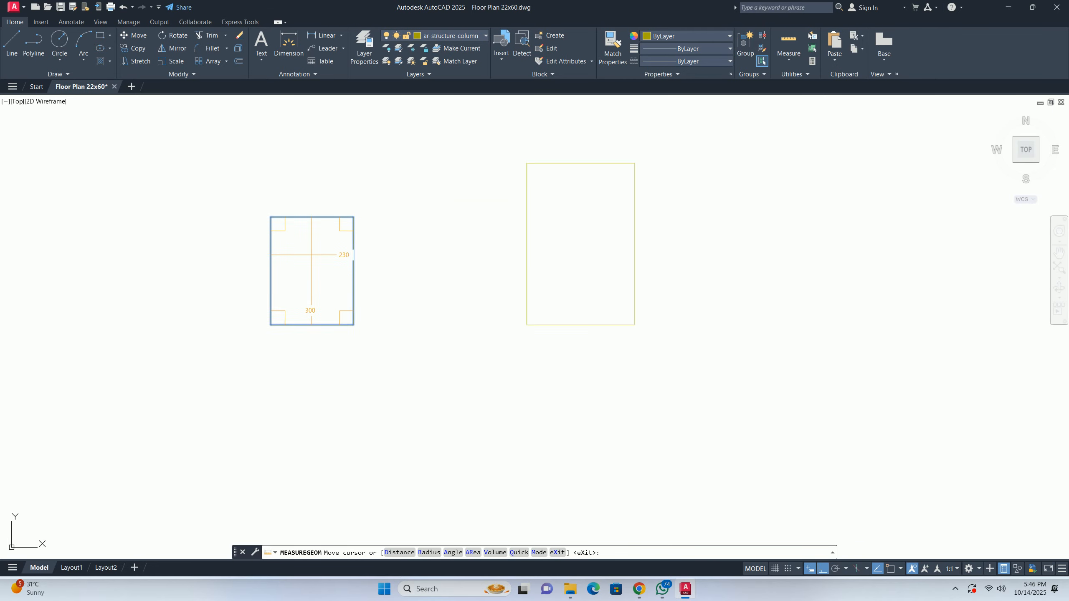
{"action": "scroll", "coordinate": [420, 269], "scroll_direction": "down", "scroll_amount": 3}
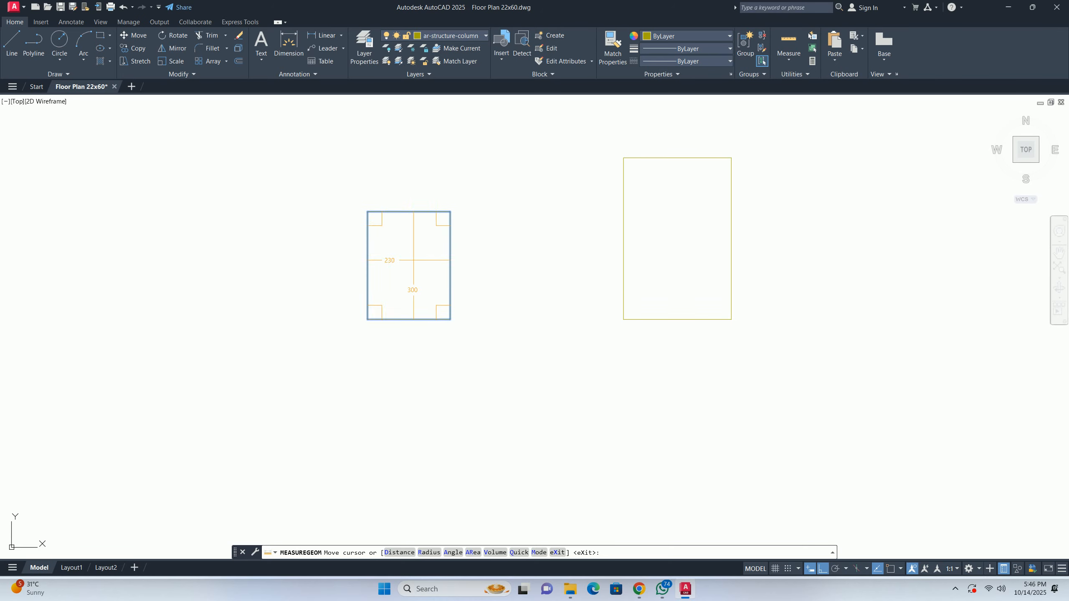
{"action": "key", "text": "Escape"}
{"action": "key", "text": "Escape"}
- Copy the reduced column about 537 to the left, using its lower-left corner as base point
{"action": "type", "text": "co"}
{"action": "key", "text": "Return"}
{"action": "left_click", "coordinate": [424, 332]}
{"action": "key", "text": "Return"}
{"action": "left_click", "coordinate": [388, 332]}
{"action": "middle_click_drag", "start_coordinate": [182, 320], "coordinate": [329, 324]}
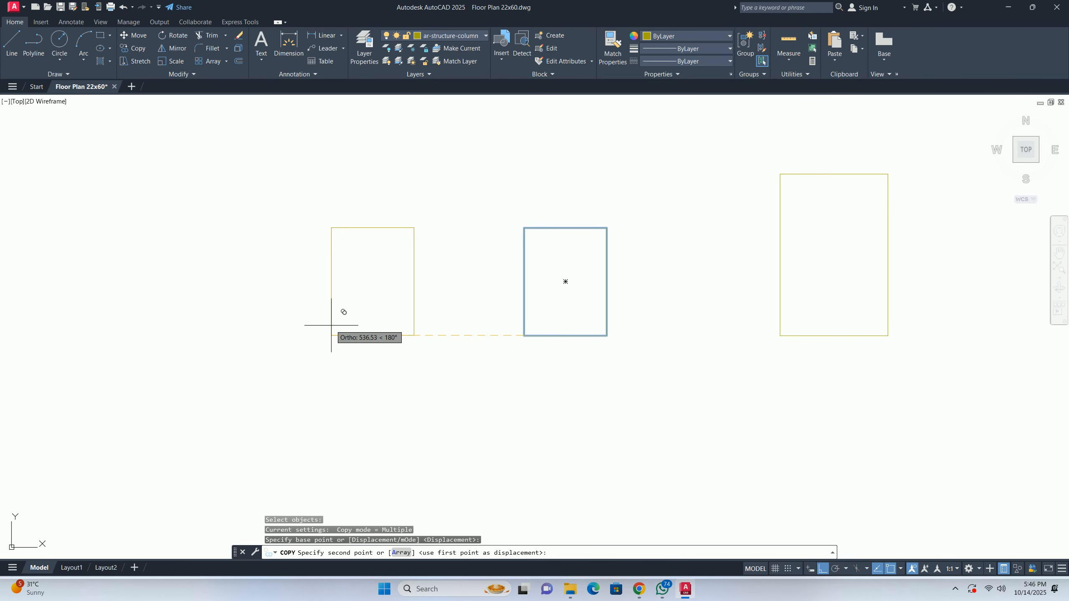
{"action": "left_click", "coordinate": [331, 325]}
{"action": "key", "text": "Escape"}
{"action": "key", "text": "Escape"}
- Lengthen the middle column by stretching its top edge up 150
{"action": "middle_click_drag", "start_coordinate": [557, 230], "coordinate": [517, 293]}
{"action": "left_click", "coordinate": [521, 292]}
{"action": "left_click", "coordinate": [521, 291]}
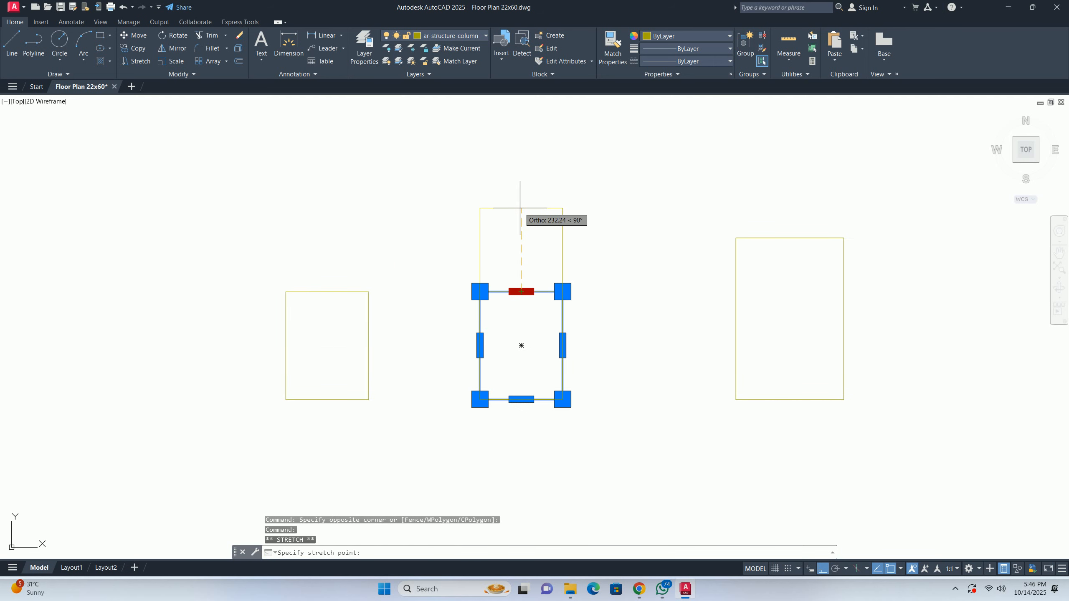
{"action": "type", "text": "150"}
{"action": "key", "text": "Return"}
{"action": "key", "text": "Escape"}
{"action": "key", "text": "Escape"}
- Check the column sizes in the row with the quick Measure tool
{"action": "middle_click_drag", "start_coordinate": [527, 328], "coordinate": [596, 293]}
{"action": "key", "text": "Escape"}
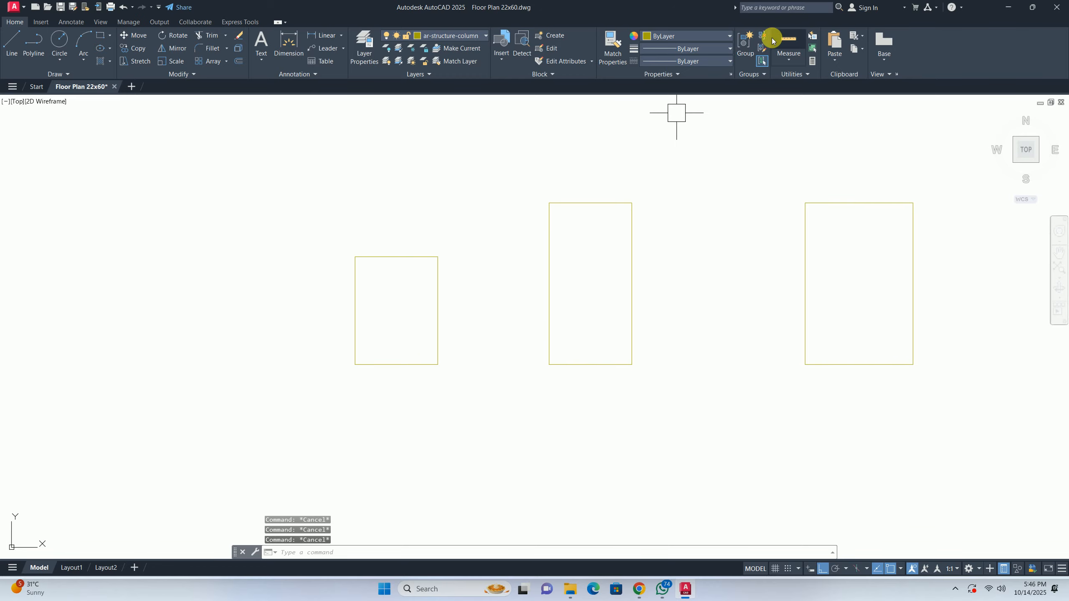
{"action": "left_click", "coordinate": [789, 42]}
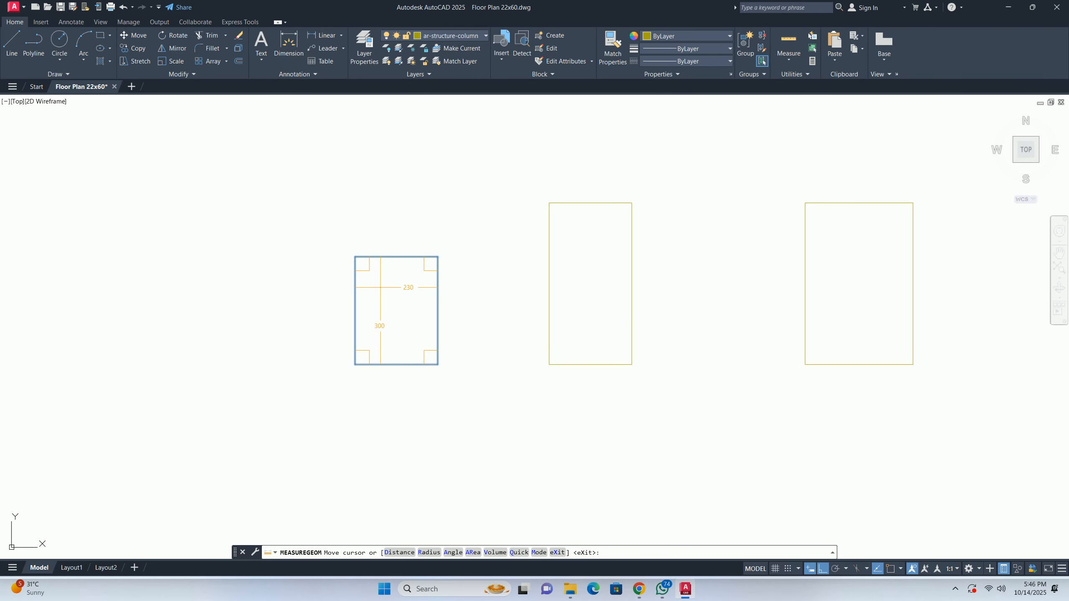
{"action": "middle_click_drag", "start_coordinate": [847, 282], "coordinate": [682, 290]}
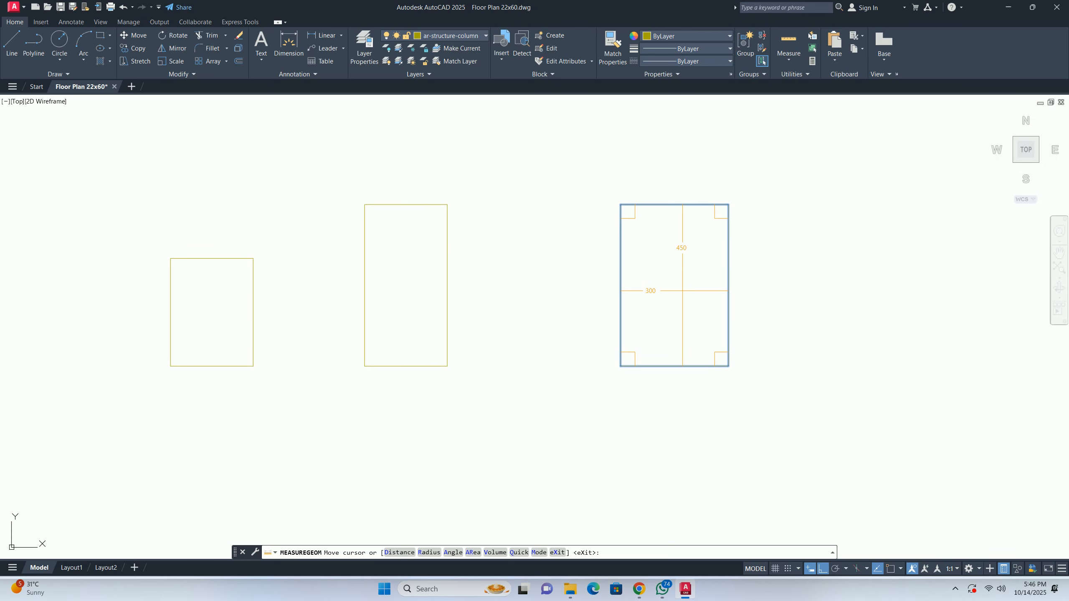
{"action": "middle_click_drag", "start_coordinate": [682, 291], "coordinate": [660, 321]}
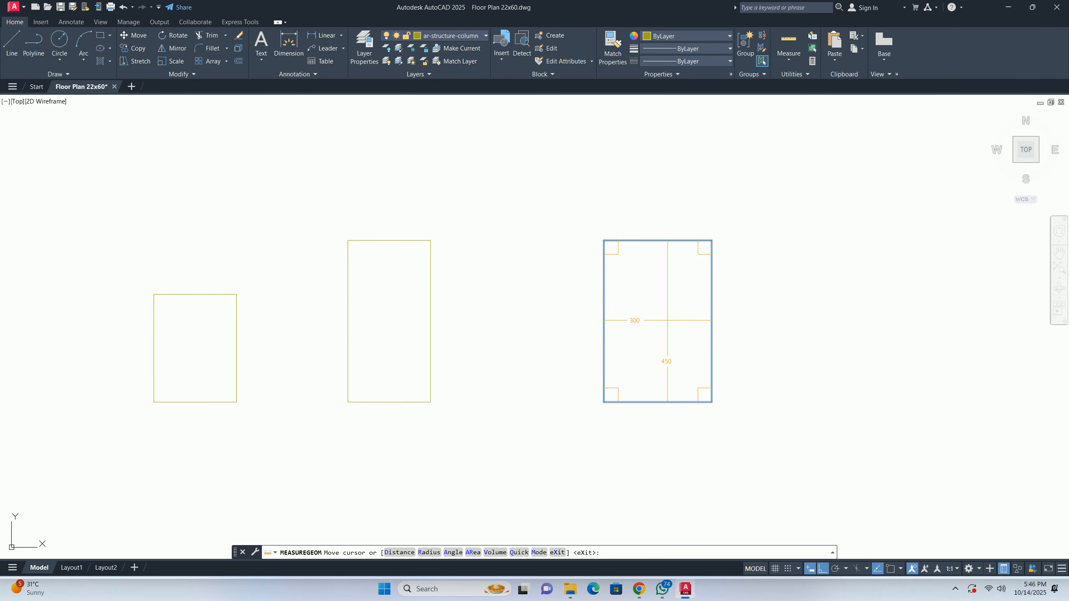
{"action": "key", "text": "Escape"}
{"action": "key", "text": "Escape"}
- Copy the 300 x 450 column to its left, into the gap beside the middle column
{"action": "scroll", "coordinate": [656, 321], "scroll_direction": "down", "scroll_amount": 2}
{"action": "middle_click_drag", "start_coordinate": [656, 314], "coordinate": [602, 305]}
{"action": "type", "text": "co"}
{"action": "key", "text": "Return"}
{"action": "left_click", "coordinate": [573, 331]}
{"action": "key", "text": "Return"}
{"action": "left_click", "coordinate": [605, 192]}
{"action": "left_click", "coordinate": [521, 185]}
{"action": "key", "text": "Escape"}
- Lengthen the rightmost column by stretching its top edge up 150
{"action": "left_click", "coordinate": [587, 261]}
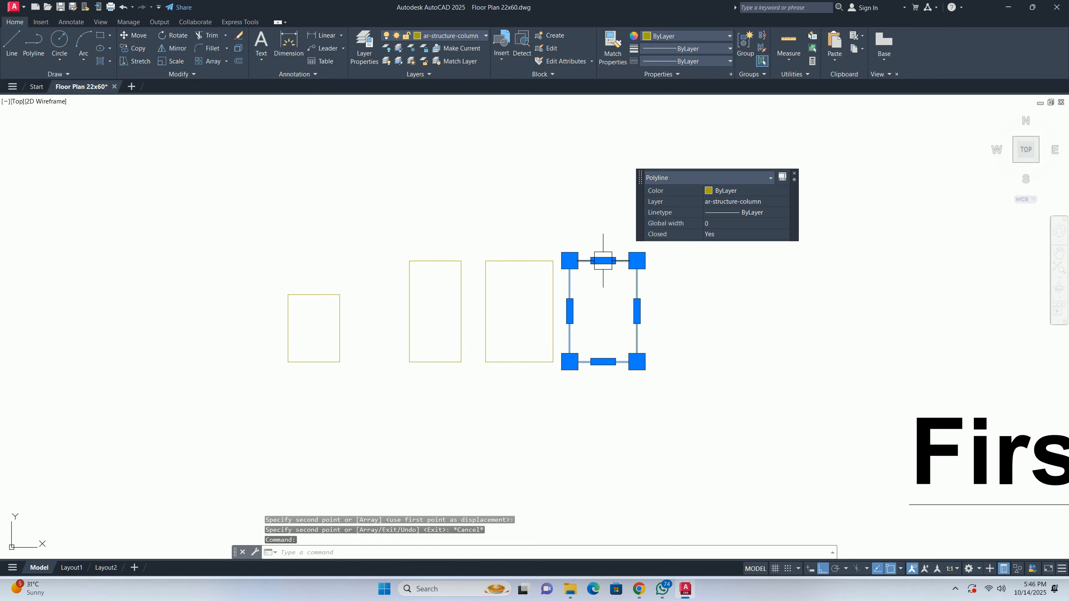
{"action": "left_click", "coordinate": [603, 261]}
{"action": "type", "text": "15"}
{"action": "key", "text": "Return"}
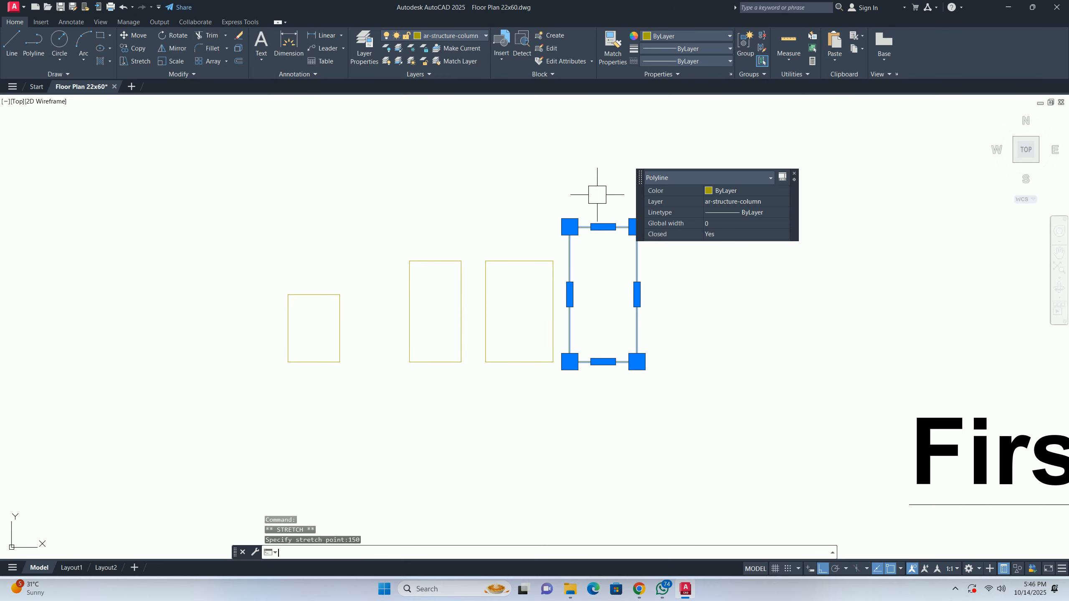
{"action": "key", "text": "Escape"}
{"action": "key", "text": "Escape"}
{"action": "key", "text": "Escape"}
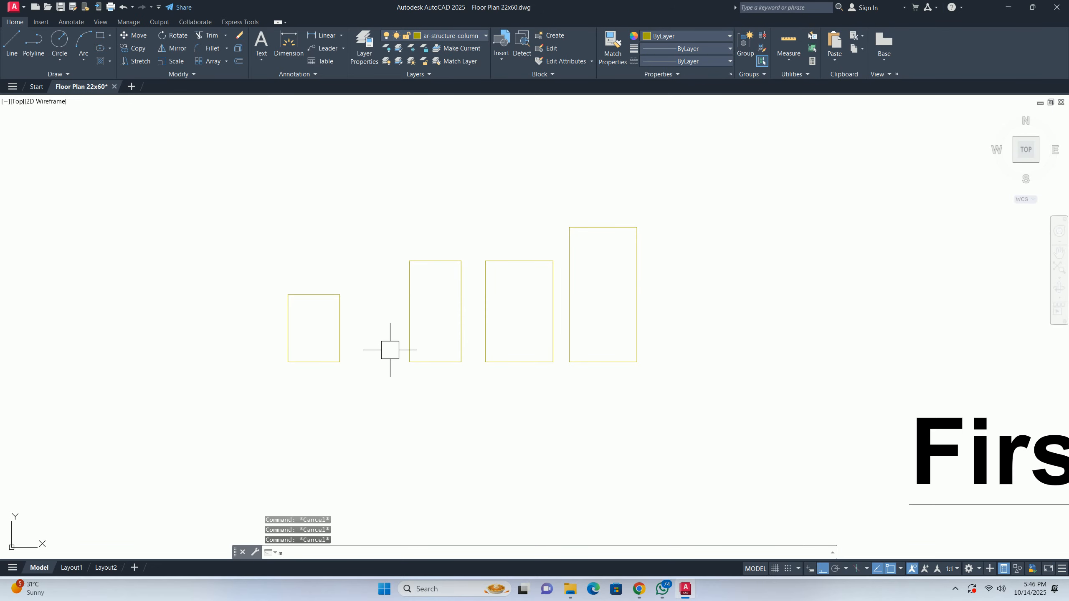
- Move the smallest column horizontally to the right, closer to the next column in the row
{"action": "type", "text": "m"}
{"action": "key", "text": "Return"}
{"action": "left_click", "coordinate": [379, 396]}
{"action": "left_click", "coordinate": [186, 281]}
{"action": "key", "text": "Return"}
{"action": "left_click", "coordinate": [308, 429]}
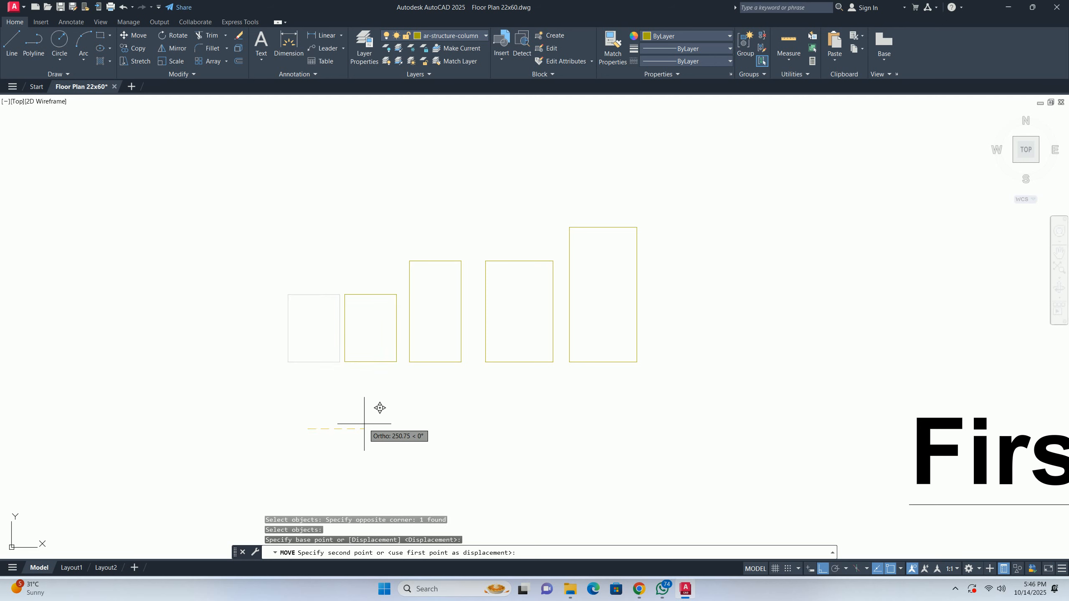
{"action": "key", "text": "Escape"}
{"action": "key", "text": "Escape"}
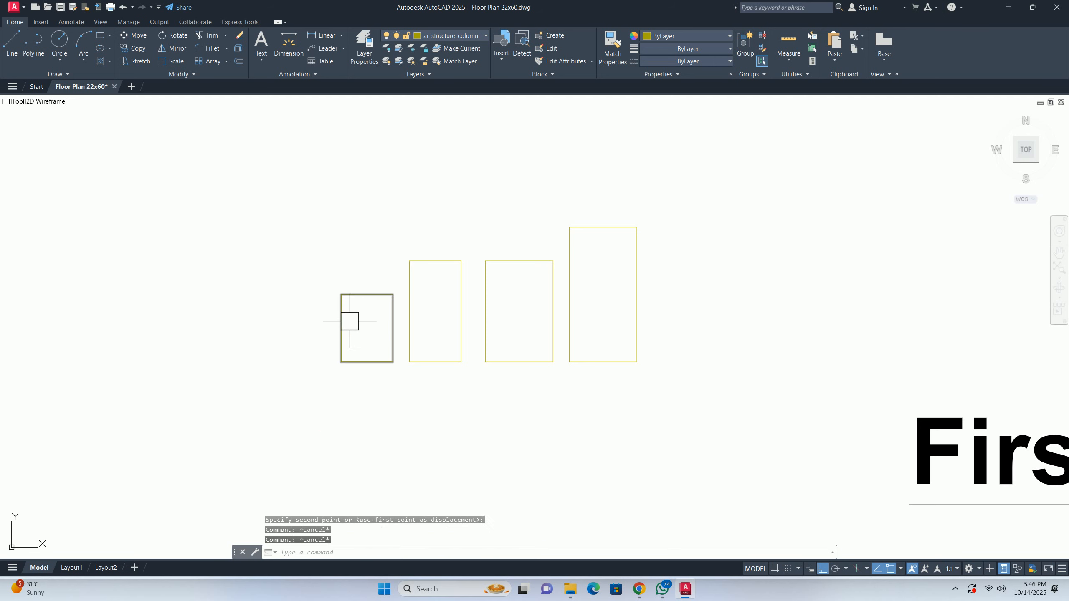
- Hatch the smallest column with the AR-CONC pattern at a scale of 0.5
{"action": "type", "text": "h"}
{"action": "key", "text": "Return"}
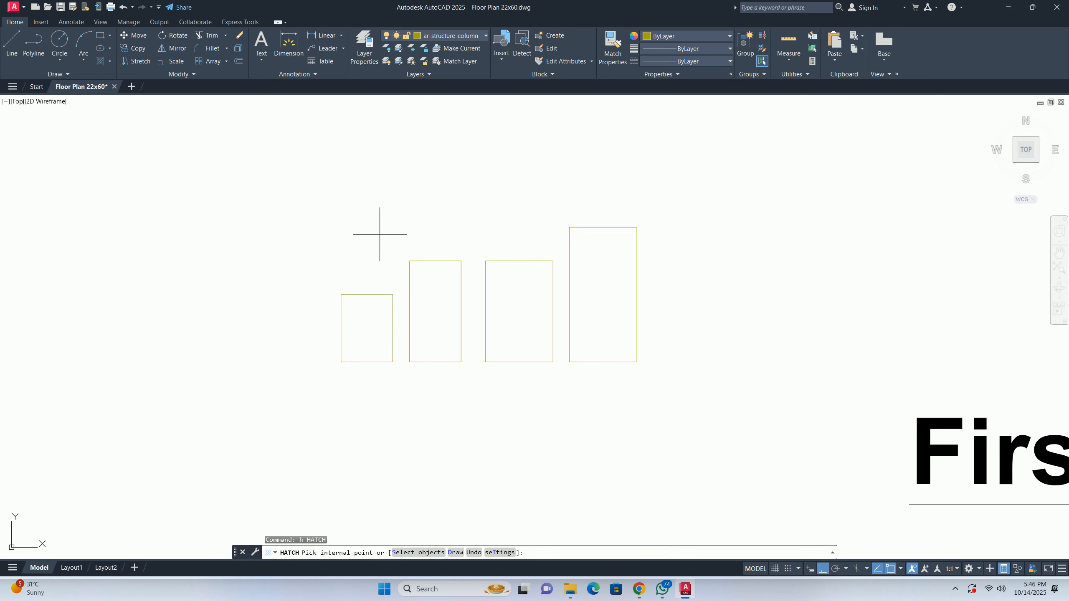
{"action": "scroll", "coordinate": [203, 44], "scroll_direction": "down", "scroll_amount": 4}
{"action": "left_click", "coordinate": [210, 47]}
{"action": "left_click", "coordinate": [354, 327]}
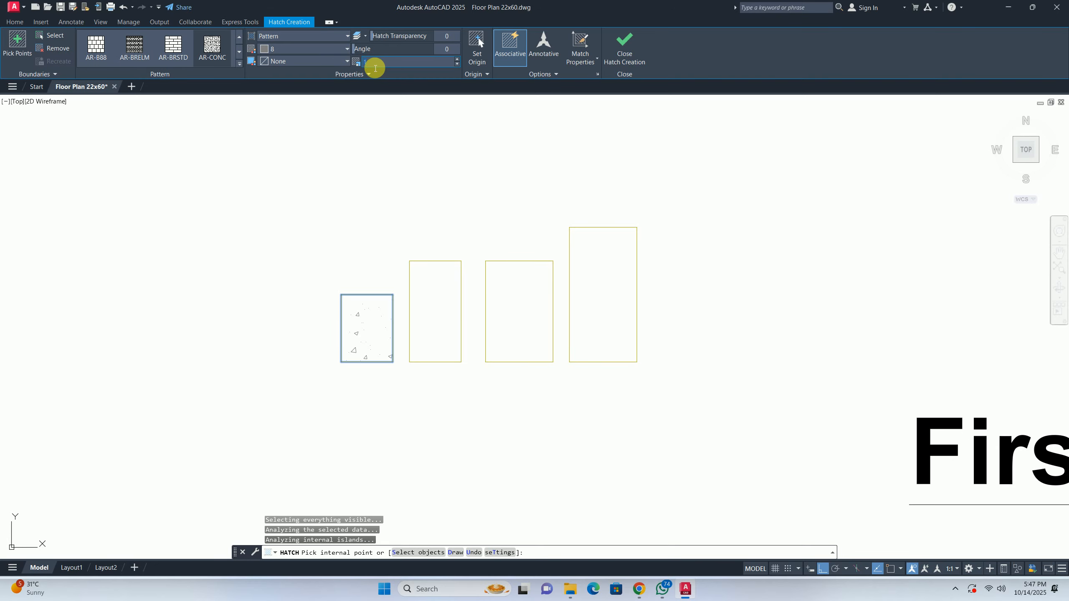
{"action": "key", "text": "Return"}
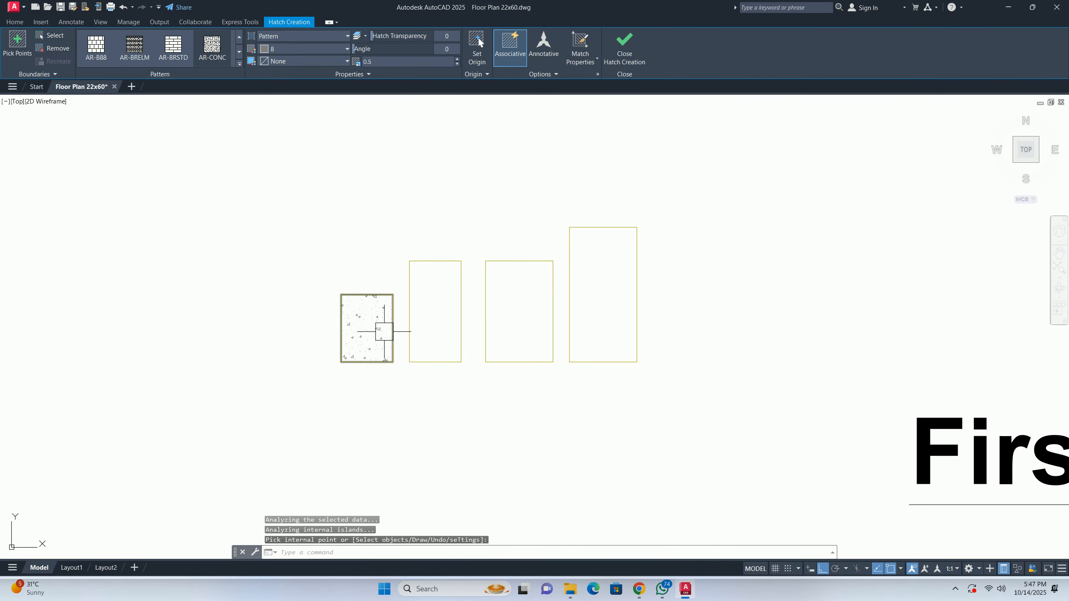
{"action": "key", "text": "Escape"}
{"action": "key", "text": "Escape"}
- Hatch the second and third columns in the row with AR-CONC at scale 0.5
{"action": "scroll", "coordinate": [406, 330], "scroll_direction": "up", "scroll_amount": 4}
{"action": "middle_click_drag", "start_coordinate": [412, 327], "coordinate": [282, 345]}
{"action": "key", "text": "Return"}
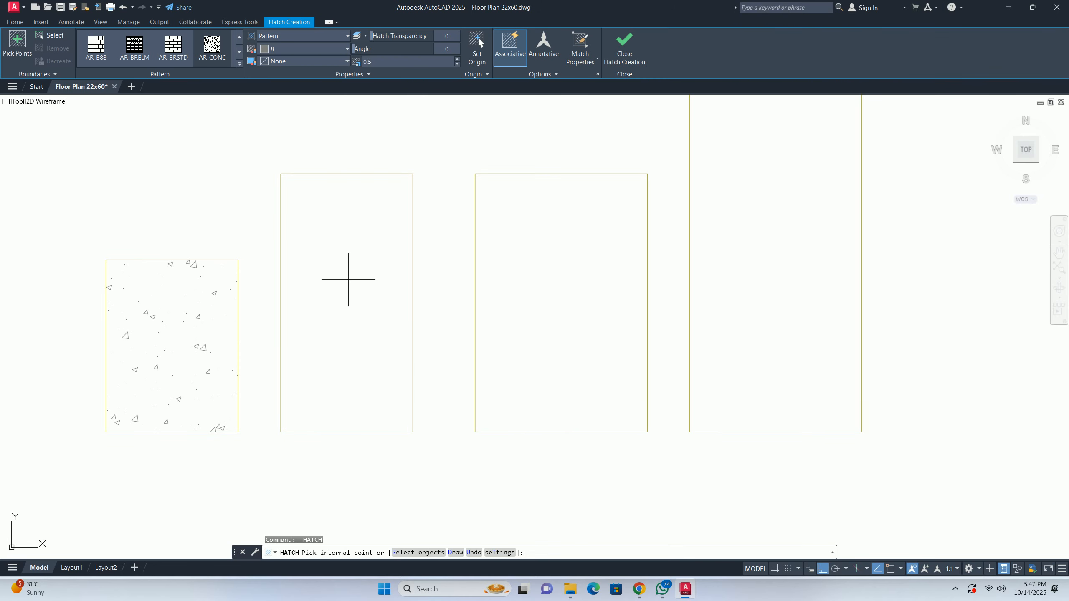
{"action": "left_click", "coordinate": [323, 224]}
{"action": "key", "text": "Return"}
{"action": "key", "text": "Return"}
{"action": "left_click", "coordinate": [546, 265]}
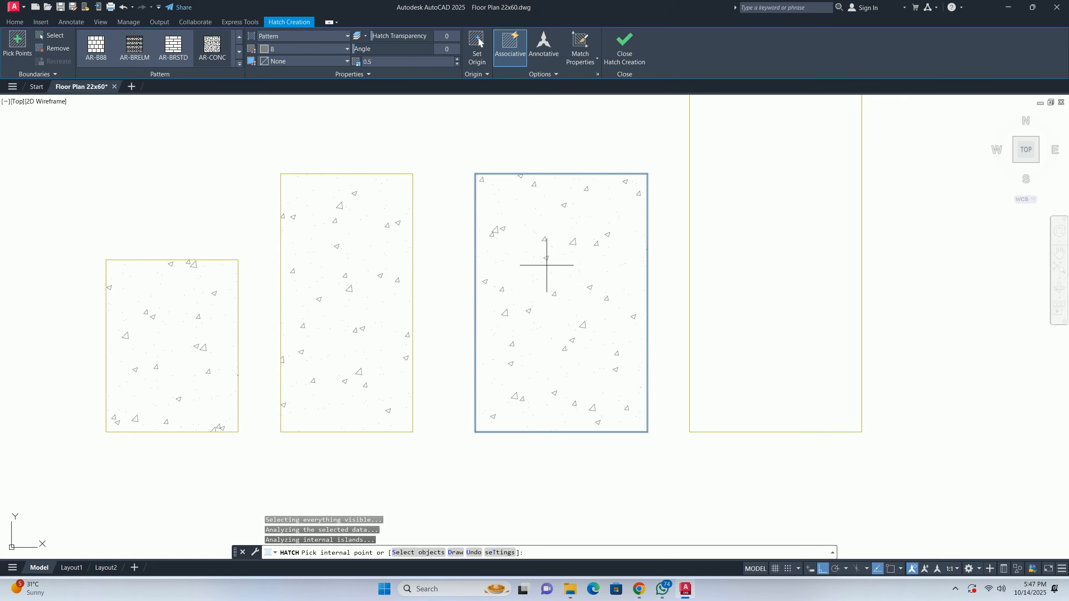
{"action": "key", "text": "Return"}
{"action": "key", "text": "Escape"}
- Hatch the tallest column at the right end of the row with the same AR-CONC pattern
{"action": "scroll", "coordinate": [556, 273], "scroll_direction": "down", "scroll_amount": 2}
{"action": "middle_click_drag", "start_coordinate": [562, 280], "coordinate": [421, 337]}
{"action": "key", "text": "Return"}
{"action": "left_click", "coordinate": [546, 291]}
{"action": "key", "text": "Return"}
{"action": "key", "text": "Escape"}
{"action": "scroll", "coordinate": [544, 299], "scroll_direction": "down", "scroll_amount": 2}
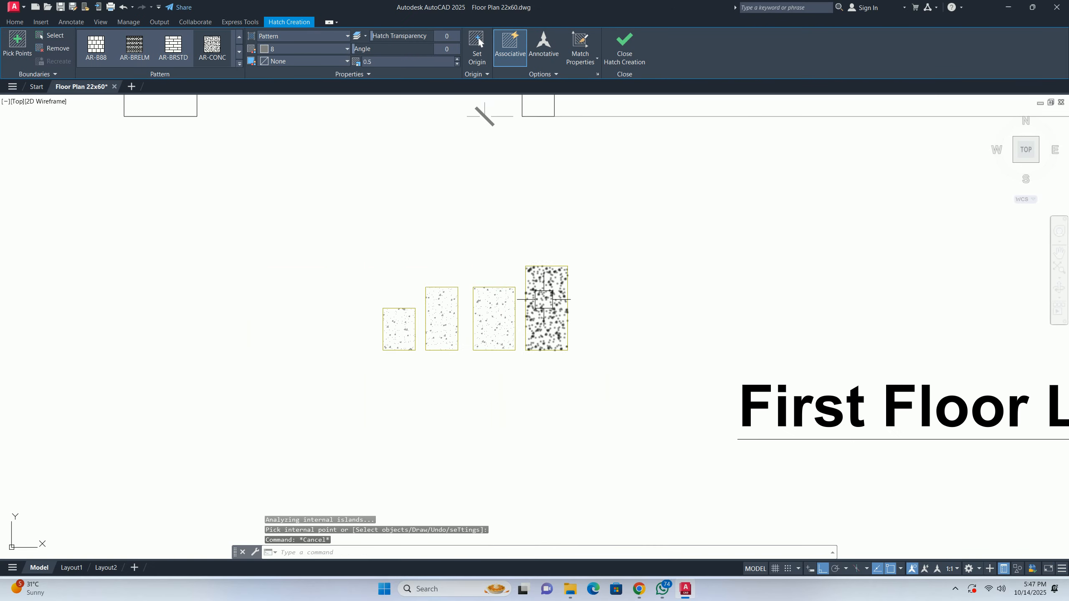
{"action": "middle_click_drag", "start_coordinate": [544, 301], "coordinate": [495, 305]}
{"action": "key", "text": "Escape"}
{"action": "scroll", "coordinate": [506, 335], "scroll_direction": "up", "scroll_amount": 2}
- Copy the tallest column with its hatch horizontally into the empty space to its right
{"action": "type", "text": "co"}
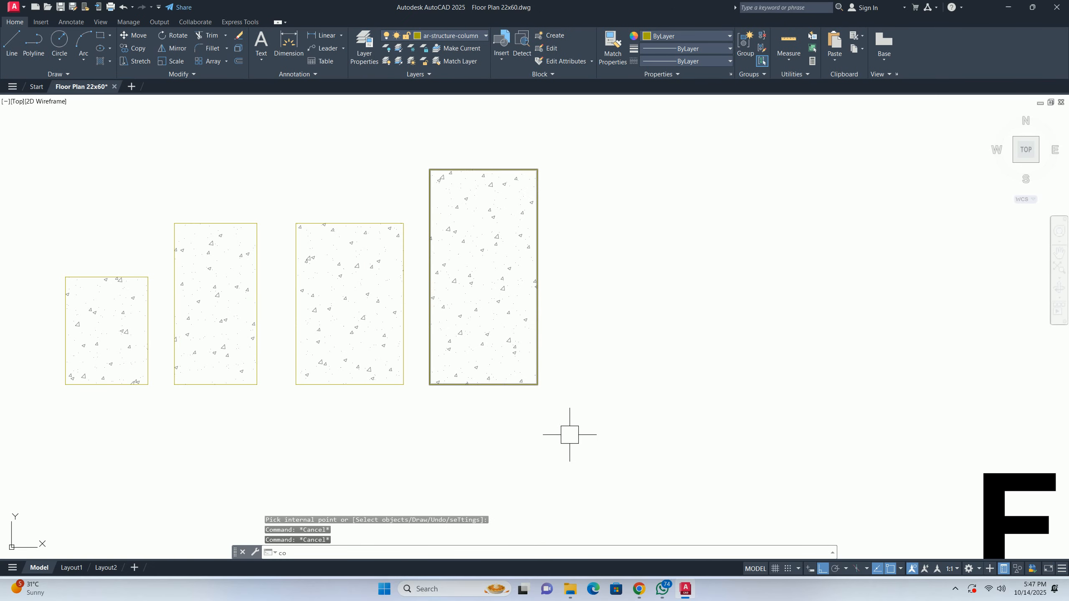
{"action": "key", "text": "Return"}
{"action": "left_click", "coordinate": [564, 424]}
{"action": "left_click", "coordinate": [466, 318]}
{"action": "key", "text": "Return"}
{"action": "left_click", "coordinate": [495, 366]}
{"action": "left_click", "coordinate": [666, 375]}
{"action": "key", "text": "Escape"}
- Narrow the copied tall column by stretching its right edge inward by 70
{"action": "left_click", "coordinate": [706, 305]}
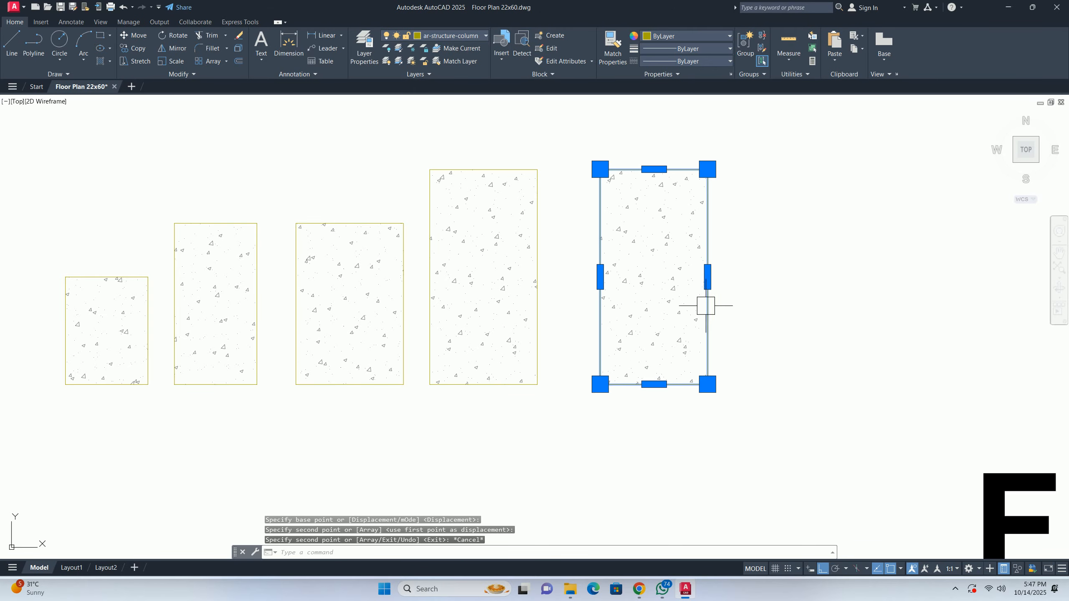
{"action": "scroll", "coordinate": [706, 294], "scroll_direction": "up", "scroll_amount": 4}
{"action": "left_click", "coordinate": [704, 265]}
{"action": "type", "text": "70"}
{"action": "key", "text": "Return"}
{"action": "key", "text": "Escape"}
{"action": "key", "text": "Escape"}
{"action": "scroll", "coordinate": [594, 296], "scroll_direction": "down", "scroll_amount": 4}
{"action": "middle_click_drag", "start_coordinate": [594, 296], "coordinate": [494, 288]}
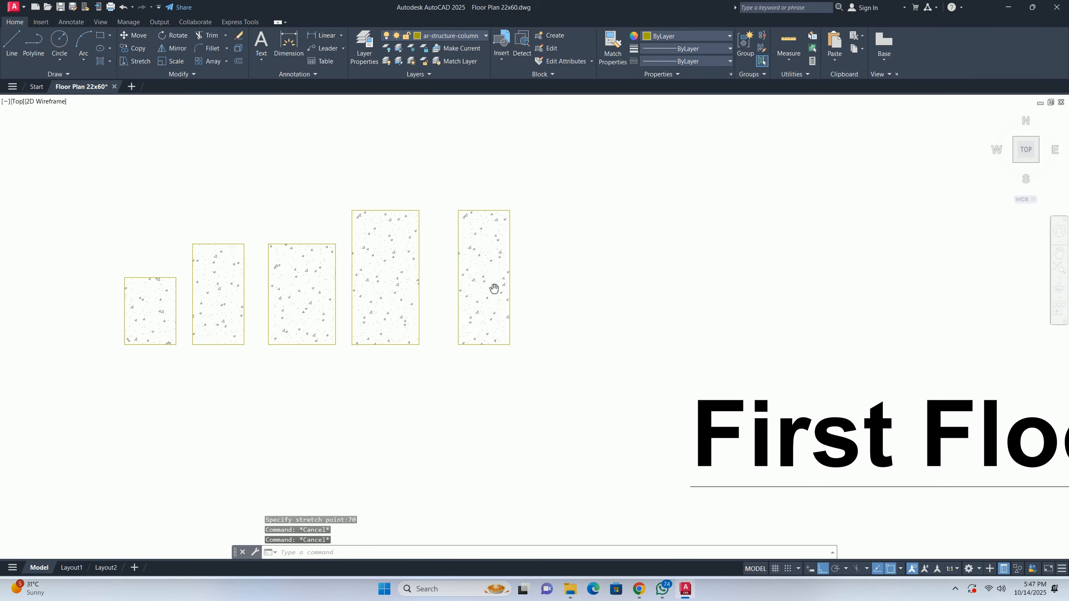
- Move the wider tall column with its hatch horizontally to the right side of the narrow tall column
{"action": "scroll", "coordinate": [433, 302], "scroll_direction": "up", "scroll_amount": 2}
{"action": "type", "text": "m"}
{"action": "key", "text": "space"}
{"action": "left_click", "coordinate": [439, 411]}
{"action": "left_click", "coordinate": [362, 321]}
{"action": "key", "text": "space"}
{"action": "left_click", "coordinate": [361, 318]}
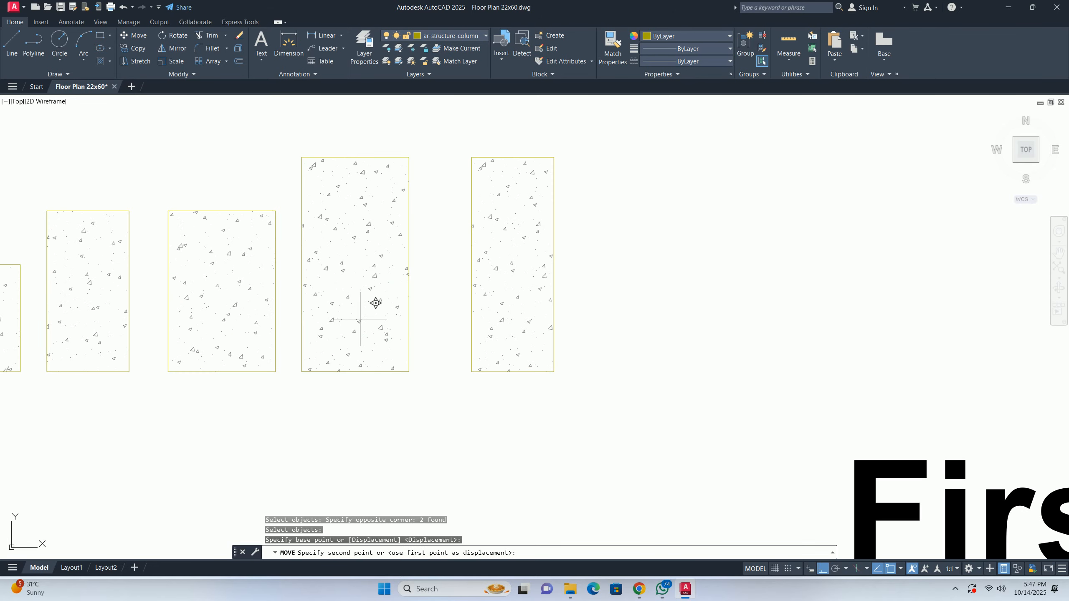
{"action": "left_click", "coordinate": [658, 308]}
- Move the narrow tall column horizontally left into the gap beside the third column
{"action": "key", "text": "space"}
{"action": "left_click", "coordinate": [660, 422]}
{"action": "left_click", "coordinate": [489, 365]}
{"action": "key", "text": "space"}
{"action": "left_click", "coordinate": [471, 372]}
{"action": "left_click", "coordinate": [322, 372]}
{"action": "key", "text": "Escape"}
- Move the three rightmost columns together to the right to open a gap after the second column
{"action": "scroll", "coordinate": [457, 346], "scroll_direction": "down", "scroll_amount": 4}
{"action": "type", "text": "m"}
{"action": "key", "text": "space"}
{"action": "left_click", "coordinate": [602, 394]}
{"action": "left_click", "coordinate": [410, 209]}
{"action": "key", "text": "space"}
{"action": "left_click", "coordinate": [415, 210]}
{"action": "key", "text": "Escape"}
{"action": "key", "text": "Escape"}
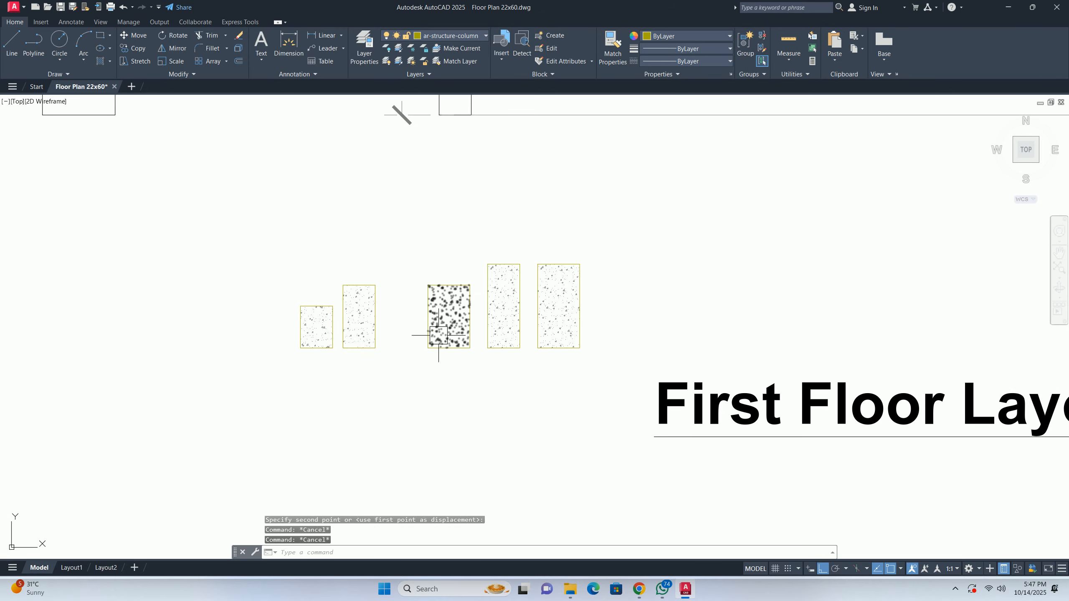
- Copy the third column with its hatch horizontally left into the gap beside the second column
{"action": "type", "text": "co"}
{"action": "left_click", "coordinate": [454, 356]}
{"action": "left_click", "coordinate": [433, 320]}
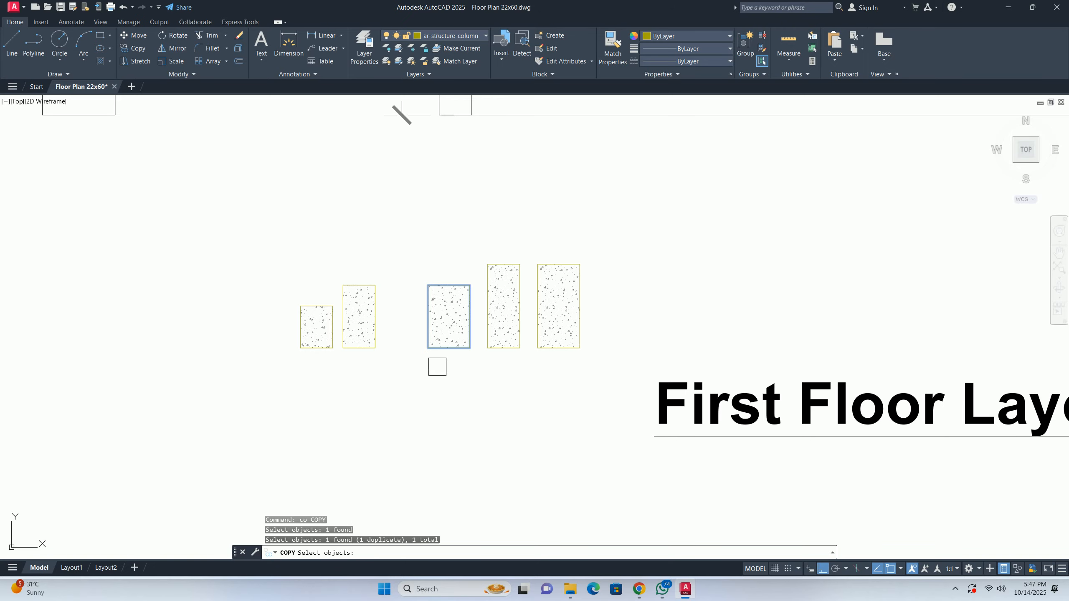
{"action": "left_click", "coordinate": [449, 370]}
{"action": "left_click", "coordinate": [411, 302]}
{"action": "key", "text": "space"}
{"action": "left_click", "coordinate": [428, 364]}
{"action": "left_click", "coordinate": [379, 371]}
{"action": "key", "text": "Escape"}
{"action": "key", "text": "Escape"}
- Narrow the new copy in the gap by stretching its right edge inward by 70
{"action": "scroll", "coordinate": [420, 310], "scroll_direction": "up", "scroll_amount": 7}
{"action": "left_click", "coordinate": [433, 359]}
{"action": "left_click", "coordinate": [437, 355]}
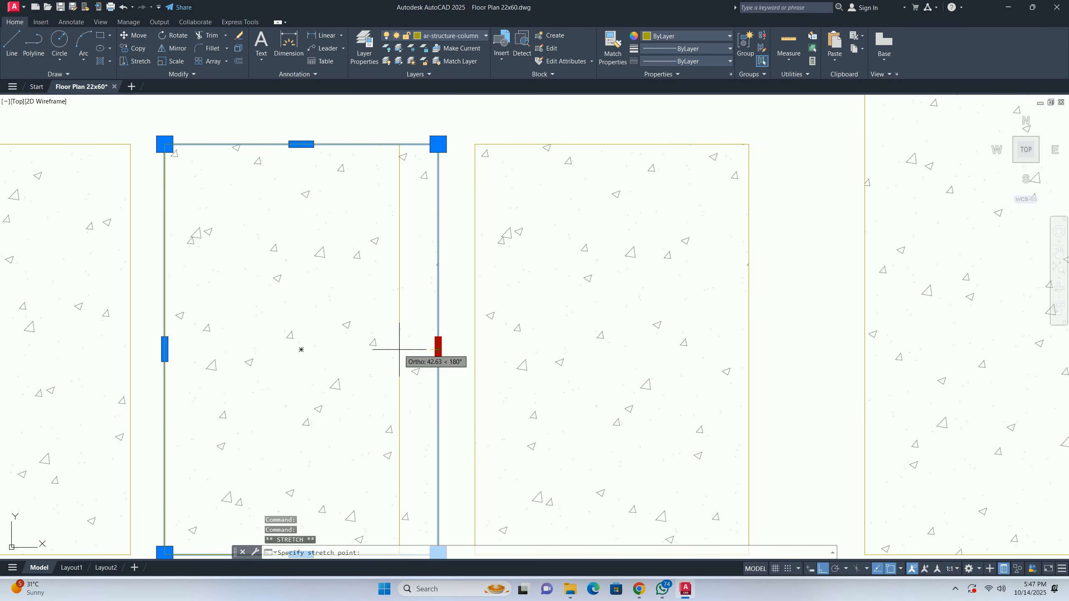
{"action": "type", "text": "70"}
{"action": "key", "text": "Return"}
{"action": "key", "text": "Escape"}
{"action": "key", "text": "Escape"}
{"action": "scroll", "coordinate": [394, 303], "scroll_direction": "down", "scroll_amount": 5}
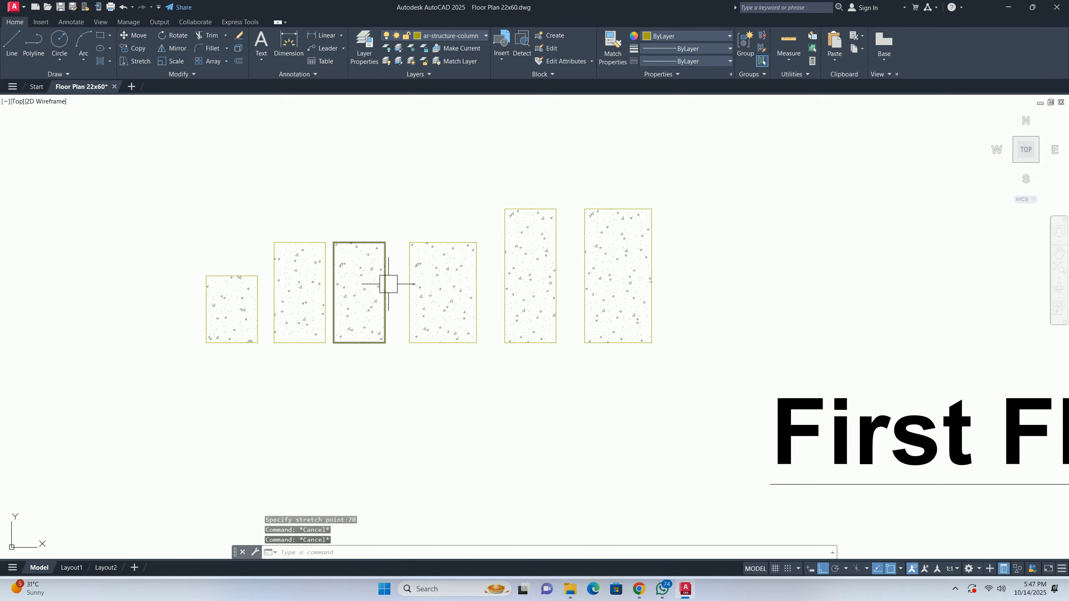
- Delete the narrowed duplicate column and its hatch beside the second column
{"action": "middle_click_drag", "start_coordinate": [350, 290], "coordinate": [365, 296]}
{"action": "key", "text": "Escape"}
{"action": "middle_click_drag", "start_coordinate": [445, 320], "coordinate": [449, 310]}
{"action": "scroll", "coordinate": [332, 303], "scroll_direction": "up", "scroll_amount": 3}
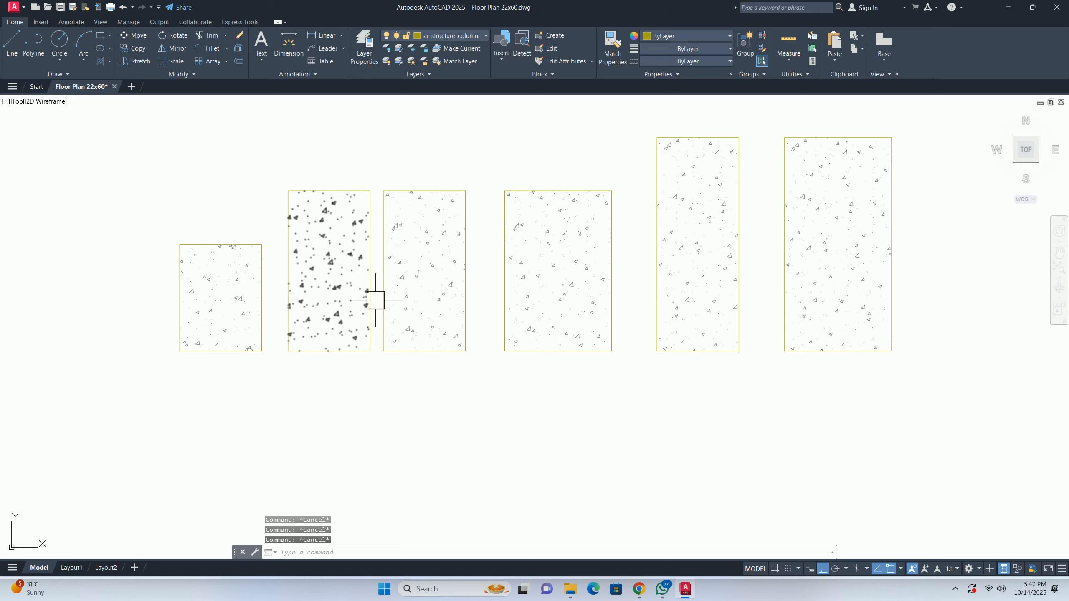
{"action": "left_click", "coordinate": [417, 162]}
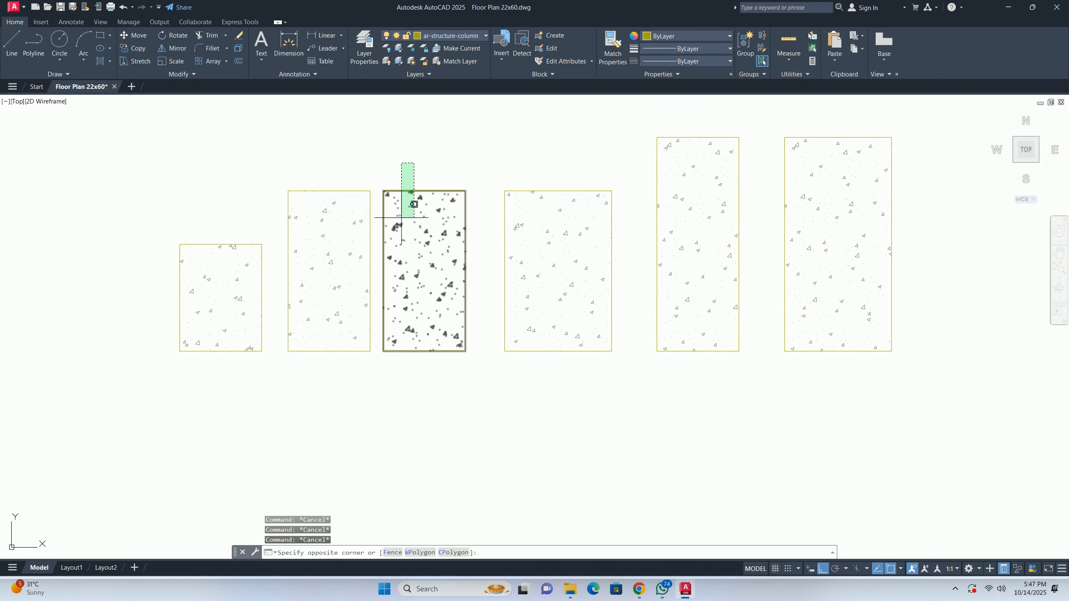
{"action": "left_click", "coordinate": [402, 253]}
{"action": "key", "text": "Delete"}
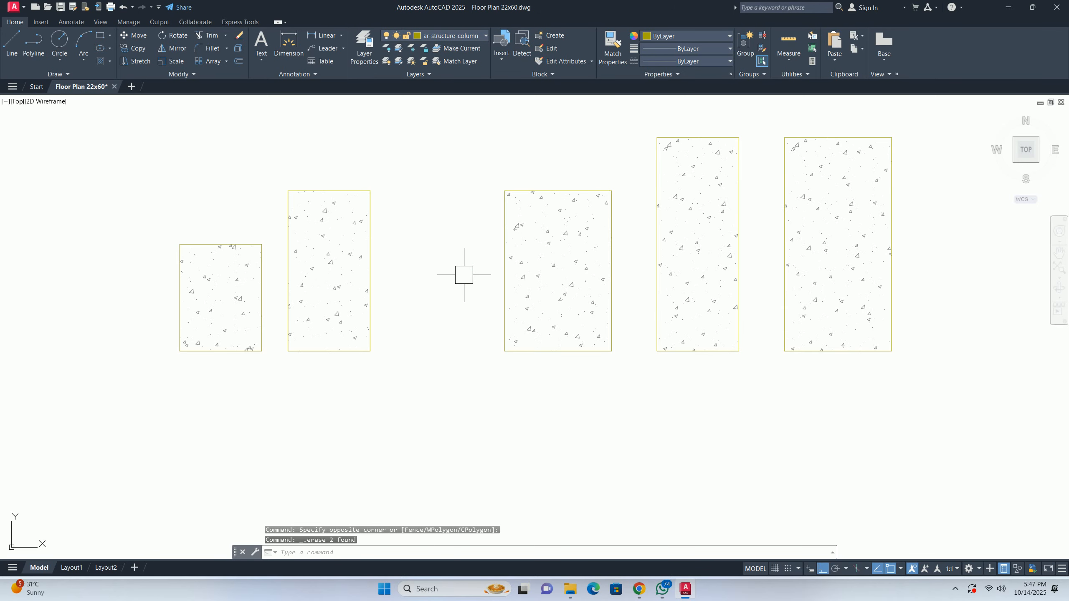
{"action": "key", "text": "Escape"}
{"action": "key", "text": "Escape"}
{"action": "scroll", "coordinate": [464, 274], "scroll_direction": "down", "scroll_amount": 2}
{"action": "middle_click_drag", "start_coordinate": [464, 274], "coordinate": [452, 278]}
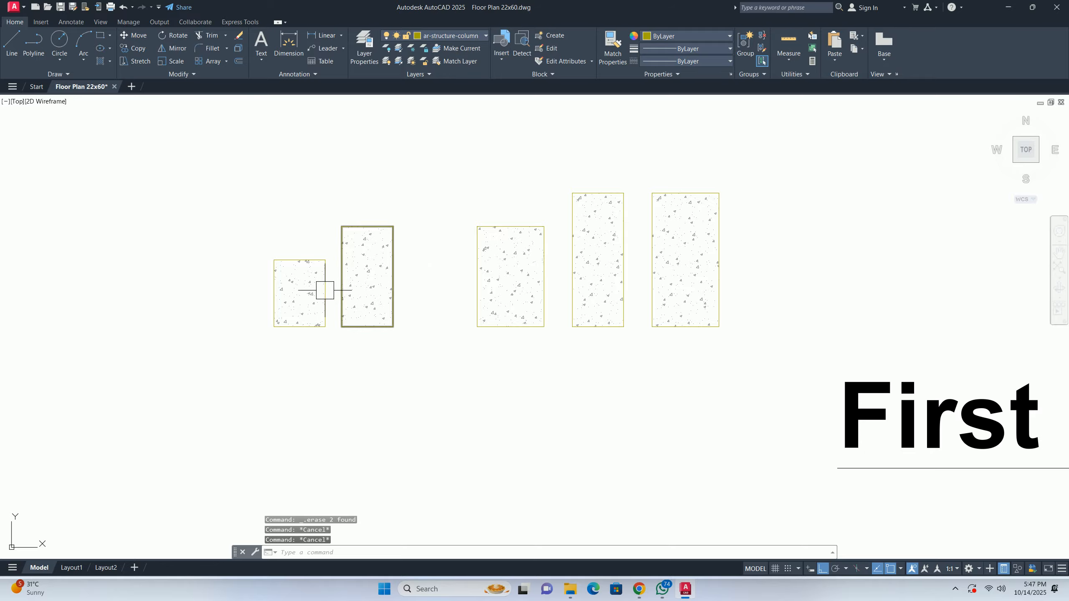
- Place a linear dimension for the smallest column's width below it and try to dimension its height
{"action": "middle_click_drag", "start_coordinate": [346, 295], "coordinate": [356, 289]}
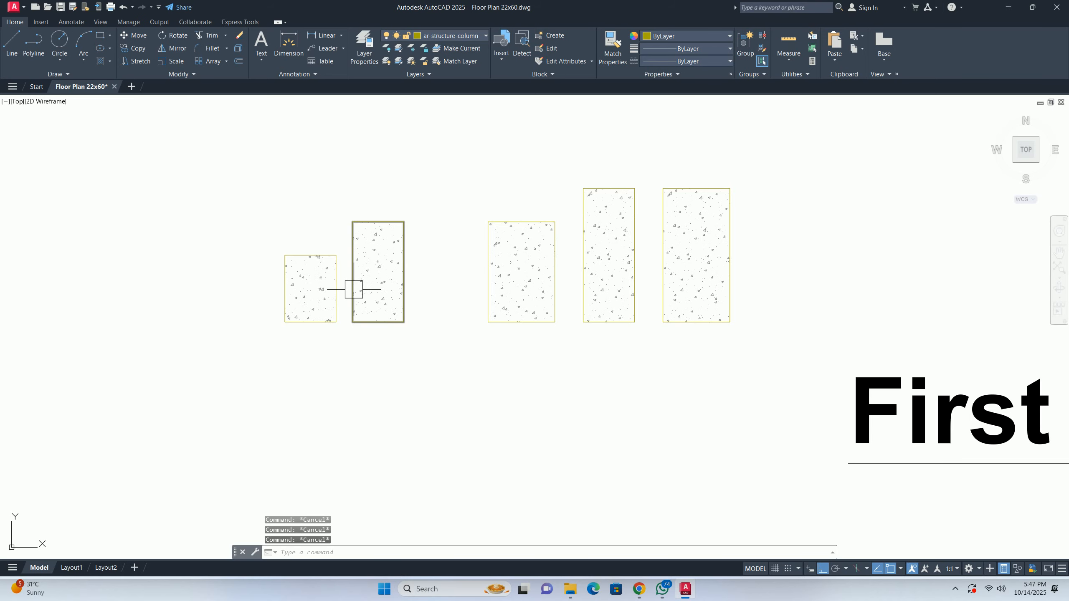
{"action": "key", "text": "Return"}
{"action": "key", "text": "Return"}
{"action": "left_click", "coordinate": [312, 328]}
{"action": "scroll", "coordinate": [306, 347], "scroll_direction": "up", "scroll_amount": 2}
{"action": "left_click", "coordinate": [315, 416]}
{"action": "key", "text": "Escape"}
{"action": "key", "text": "Return"}
{"action": "key", "text": "Return"}
{"action": "left_click", "coordinate": [271, 256]}
{"action": "scroll", "coordinate": [222, 306], "scroll_direction": "down", "scroll_amount": 5}
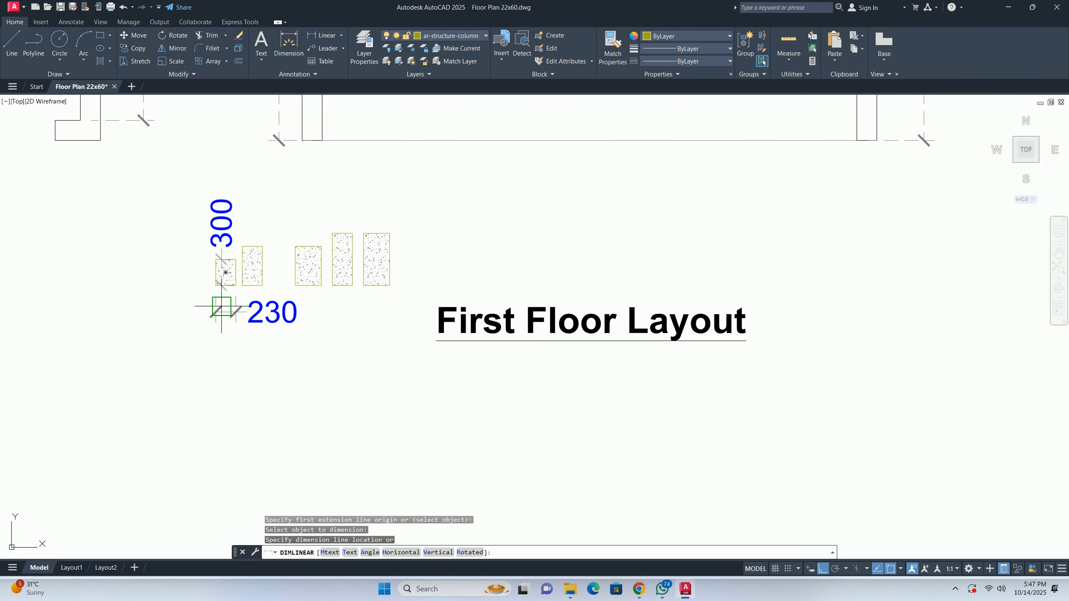
{"action": "key", "text": "Escape"}
{"action": "left_click", "coordinate": [265, 330]}
{"action": "left_click", "coordinate": [335, 317]}
{"action": "key", "text": "Escape"}
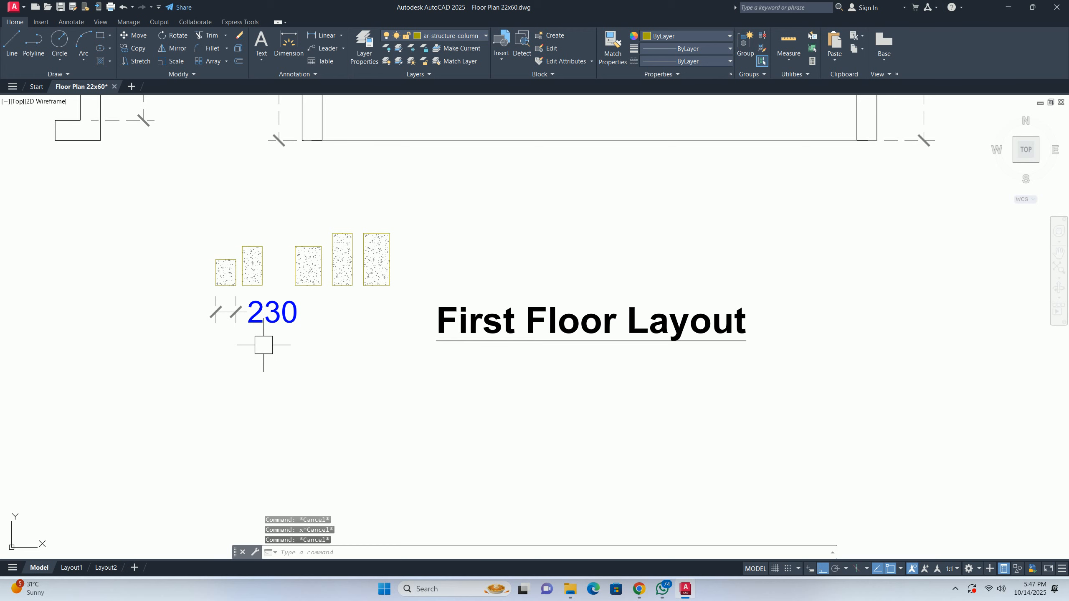
- Create a dimension style named Small based on ISO-25 with an overall scale of 10, and make it current
{"action": "type", "text": "c"}
{"action": "key", "text": "Escape"}
{"action": "key", "text": "Return"}
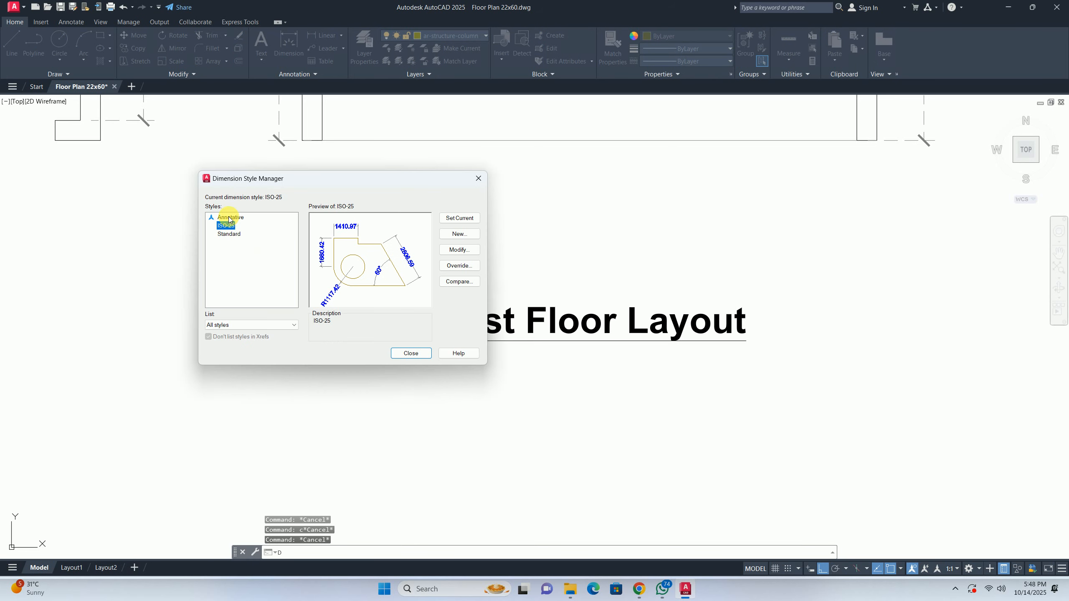
{"action": "left_click", "coordinate": [227, 238]}
{"action": "left_click", "coordinate": [226, 227]}
{"action": "left_click", "coordinate": [459, 235]}
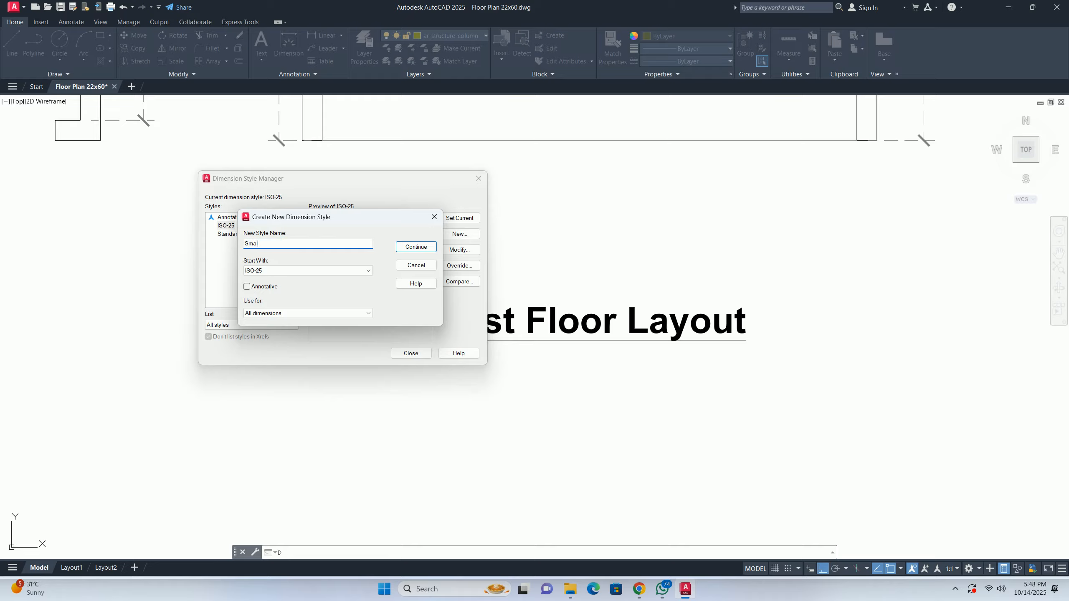
{"action": "left_click", "coordinate": [405, 252]}
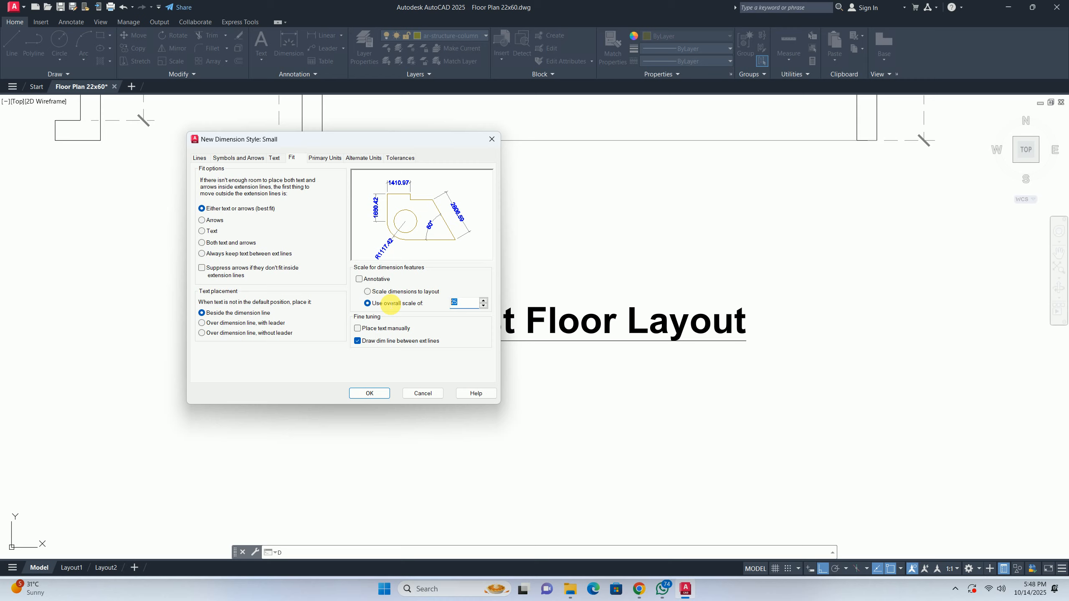
{"action": "type", "text": "10"}
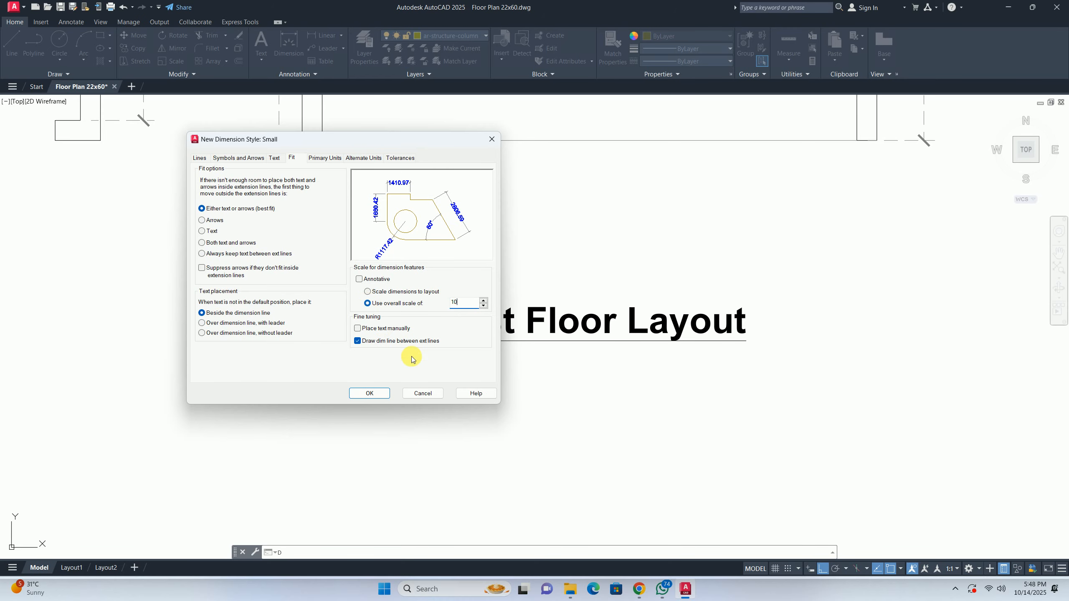
{"action": "left_click", "coordinate": [385, 399]}
{"action": "left_click", "coordinate": [459, 218]}
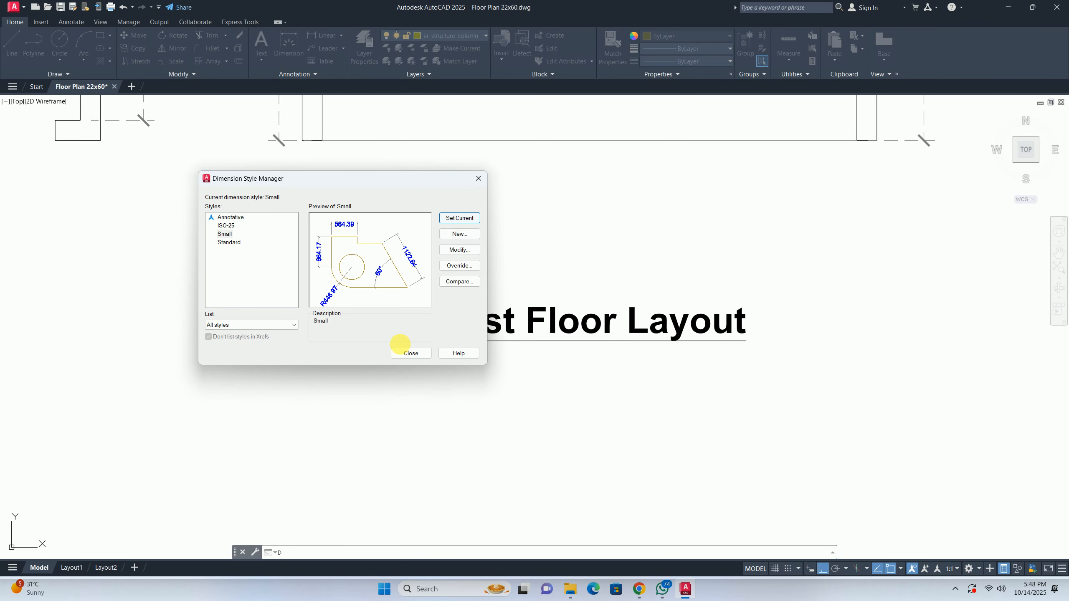
{"action": "left_click", "coordinate": [405, 354]}
- Delete the oversized width dimension below the smallest column
{"action": "scroll", "coordinate": [235, 358], "scroll_direction": "up", "scroll_amount": 4}
{"action": "left_click", "coordinate": [268, 315]}
{"action": "key", "text": "Delete"}
{"action": "key", "text": "Escape"}
- Add a linear dimension for the smallest column's width below it using the Small style
{"action": "type", "text": "dli"}
{"action": "key", "text": "Return"}
{"action": "key", "text": "Return"}
{"action": "scroll", "coordinate": [263, 274], "scroll_direction": "up", "scroll_amount": 2}
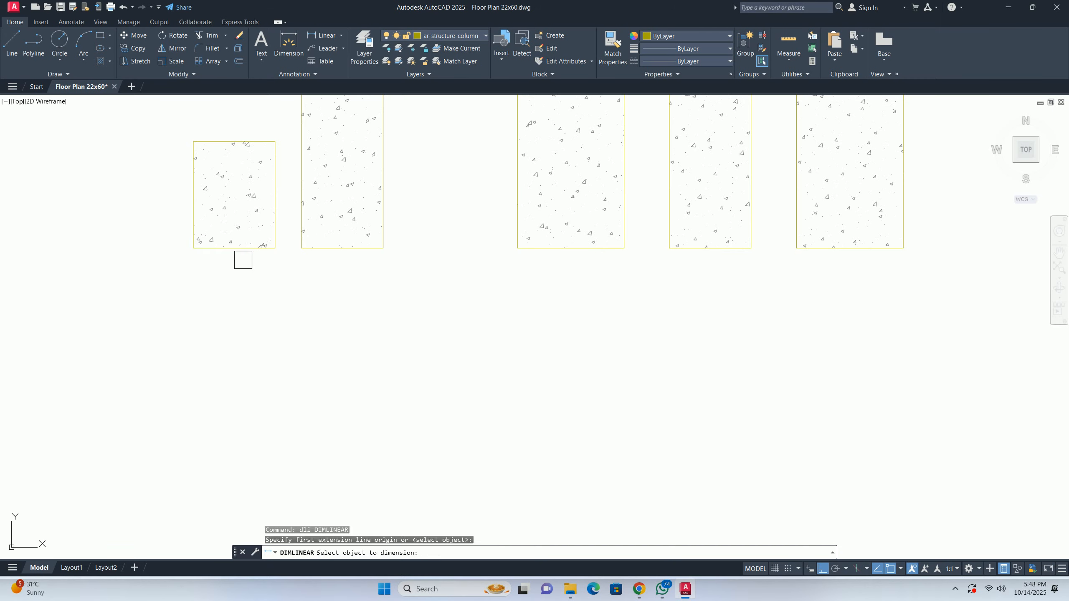
{"action": "left_click", "coordinate": [241, 252]}
{"action": "left_click", "coordinate": [230, 314]}
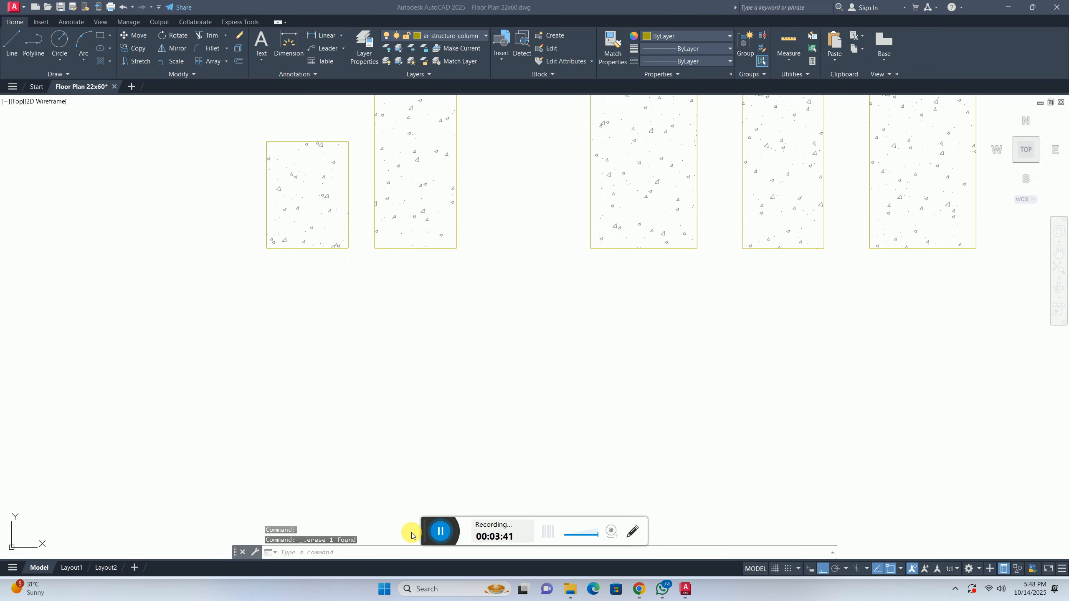
- Modify the Small dimension style to use an overall scale of 5
{"action": "left_click", "coordinate": [411, 533]}
{"action": "middle_click_drag", "start_coordinate": [251, 330], "coordinate": [337, 389]}
{"action": "key", "text": "Escape"}
{"action": "type", "text": "d"}
{"action": "key", "text": "Return"}
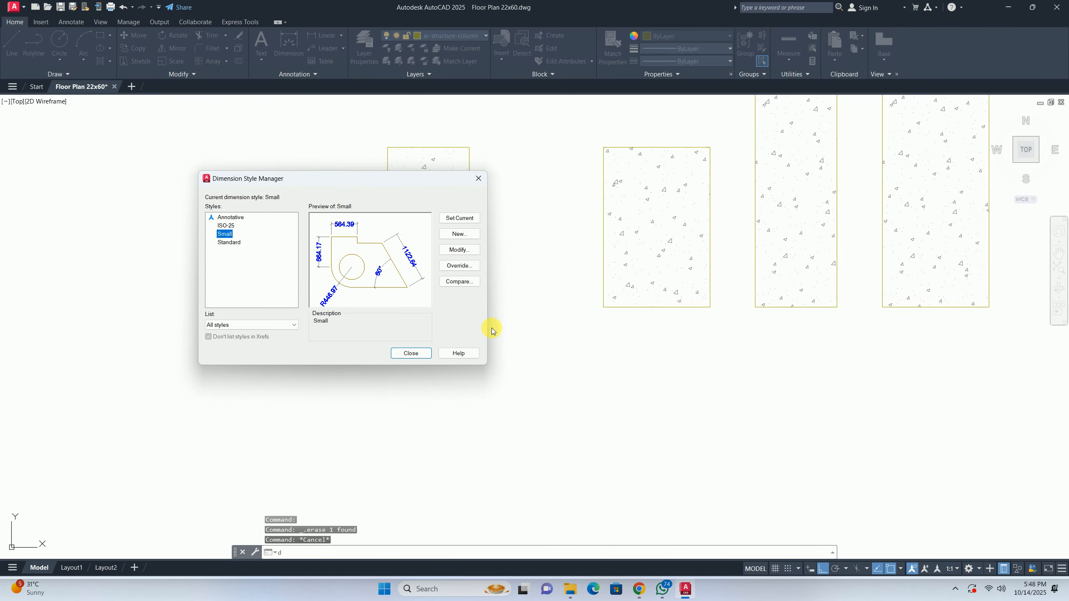
{"action": "left_click", "coordinate": [466, 251]}
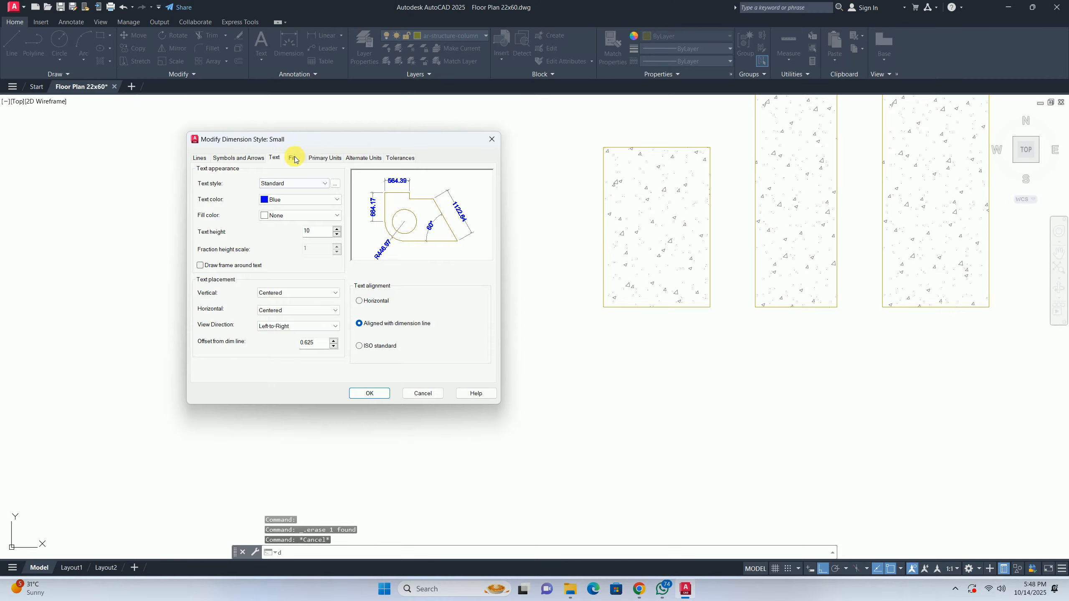
{"action": "left_click", "coordinate": [296, 154]}
{"action": "double_click", "coordinate": [460, 303]}
{"action": "type", "text": "5"}
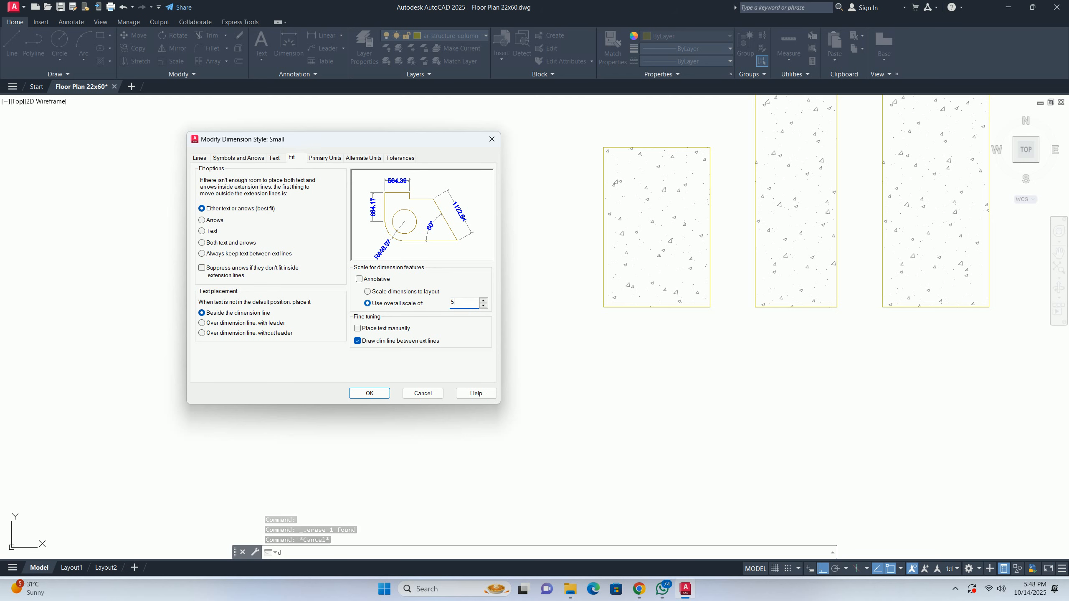
{"action": "left_click", "coordinate": [381, 396]}
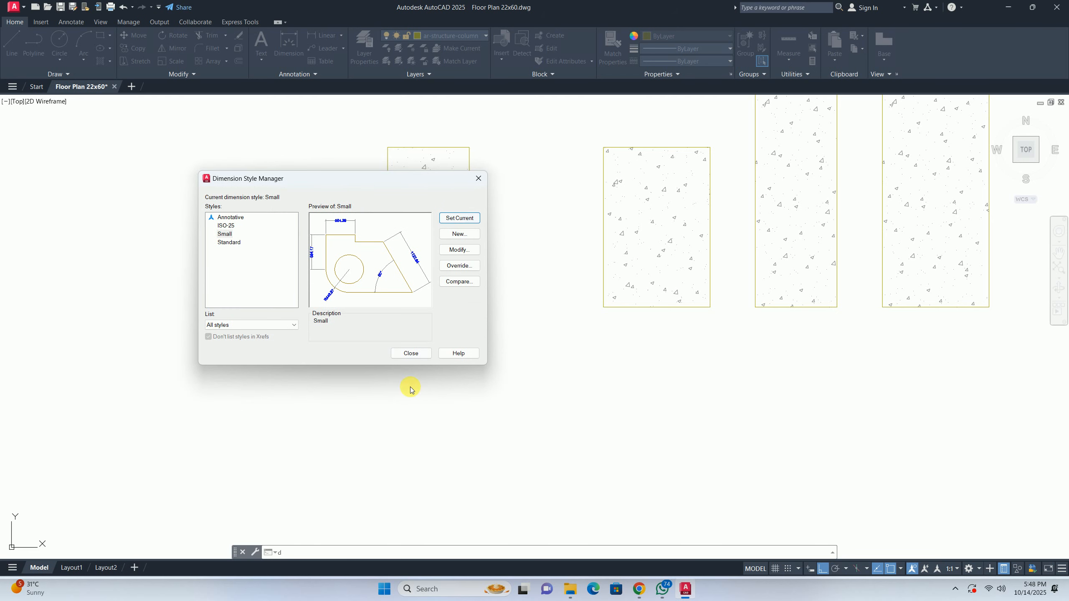
- Add linear dimensions in the Small style for the smallest column's width below it and its height on its left
{"action": "left_click", "coordinate": [411, 353]}
{"action": "key", "text": "Escape"}
{"action": "key", "text": "Escape"}
{"action": "key", "text": "Escape"}
{"action": "middle_click_drag", "start_coordinate": [320, 284], "coordinate": [329, 295]}
{"action": "type", "text": "dli"}
{"action": "key", "text": "Return"}
{"action": "key", "text": "Return"}
{"action": "left_click", "coordinate": [332, 320]}
{"action": "scroll", "coordinate": [323, 344], "scroll_direction": "up", "scroll_amount": 2}
{"action": "left_click", "coordinate": [322, 349]}
{"action": "key", "text": "Escape"}
{"action": "key", "text": "Return"}
{"action": "key", "text": "Return"}
{"action": "left_click", "coordinate": [263, 252]}
{"action": "left_click", "coordinate": [217, 234]}
- Add linear dimensions for the 230x450 column's width below it and its height on its right side
{"action": "scroll", "coordinate": [411, 342], "scroll_direction": "down", "scroll_amount": 5}
{"action": "scroll", "coordinate": [382, 301], "scroll_direction": "up", "scroll_amount": 4}
{"action": "key", "text": "Return"}
{"action": "key", "text": "Return"}
{"action": "left_click", "coordinate": [366, 284]}
{"action": "left_click", "coordinate": [368, 329]}
{"action": "key", "text": "Return"}
{"action": "key", "text": "Return"}
{"action": "left_click", "coordinate": [399, 246]}
{"action": "left_click", "coordinate": [445, 248]}
- Add linear dimensions for the 300x450 column's width below it and its height on its left side
{"action": "middle_click_drag", "start_coordinate": [594, 304], "coordinate": [457, 331]}
{"action": "key", "text": "Return"}
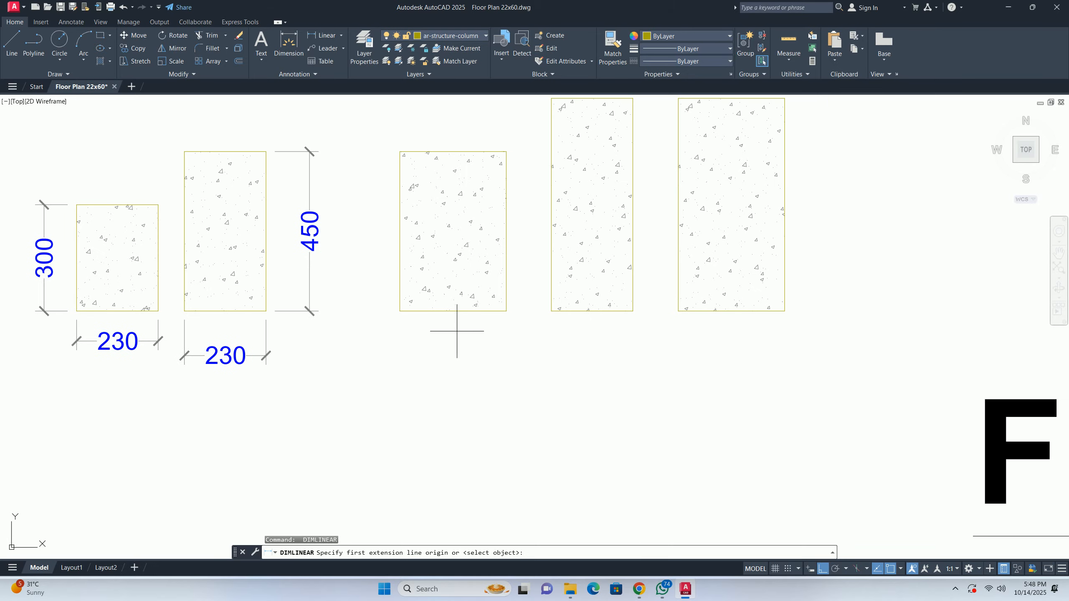
{"action": "key", "text": "Return"}
{"action": "left_click", "coordinate": [457, 311]}
{"action": "left_click", "coordinate": [453, 335]}
{"action": "key", "text": "Return"}
{"action": "key", "text": "Return"}
{"action": "left_click", "coordinate": [398, 264]}
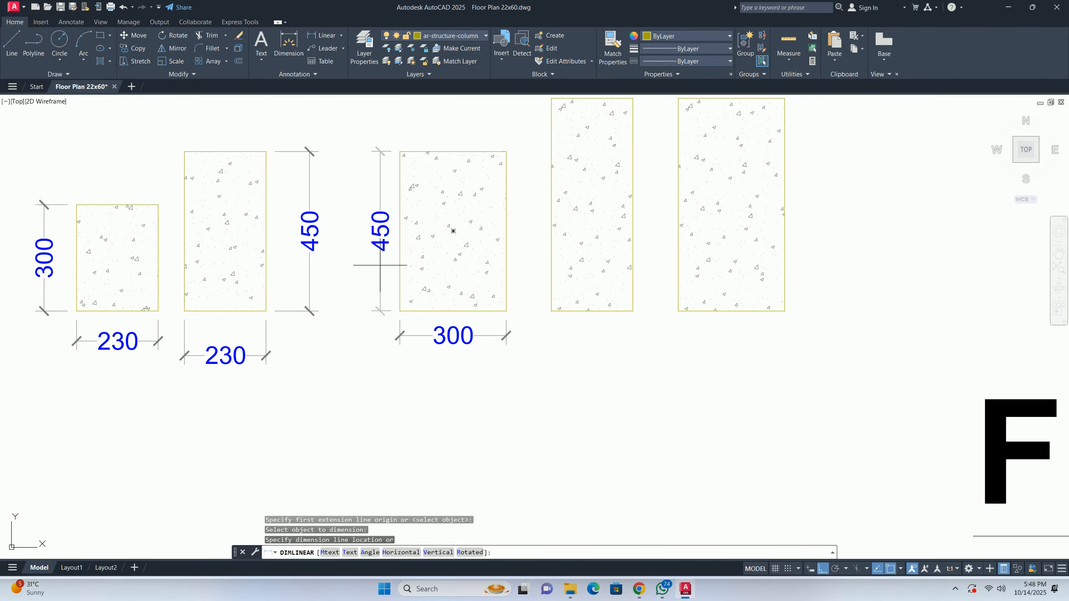
{"action": "left_click", "coordinate": [373, 264]}
{"action": "key", "text": "Escape"}
- Add linear dimensions for the 230x600 column's width below it and its height on its right side
{"action": "middle_click_drag", "start_coordinate": [566, 308], "coordinate": [424, 299]}
{"action": "key", "text": "Return"}
{"action": "key", "text": "Return"}
{"action": "left_click", "coordinate": [425, 303]}
{"action": "left_click", "coordinate": [438, 340]}
{"action": "key", "text": "Return"}
{"action": "key", "text": "Return"}
{"action": "left_click", "coordinate": [491, 276]}
{"action": "left_click", "coordinate": [512, 265]}
{"action": "key", "text": "Escape"}
- Add linear dimensions for the 300x600 column's width below it and its height on its right side
{"action": "middle_click_drag", "start_coordinate": [564, 279], "coordinate": [399, 289]}
{"action": "scroll", "coordinate": [399, 289], "scroll_direction": "down", "scroll_amount": 2}
{"action": "key", "text": "Return"}
{"action": "key", "text": "Return"}
{"action": "left_click", "coordinate": [416, 302]}
{"action": "left_click", "coordinate": [415, 334]}
{"action": "key", "text": "Return"}
{"action": "key", "text": "Return"}
{"action": "left_click", "coordinate": [449, 253]}
{"action": "left_click", "coordinate": [481, 260]}
{"action": "key", "text": "Escape"}
- Move the 230x300 and 230x450 columns with their dimensions left to open a wide gap before the 300x450 column
{"action": "middle_click_drag", "start_coordinate": [258, 347], "coordinate": [479, 339]}
{"action": "middle_click_drag", "start_coordinate": [346, 307], "coordinate": [445, 311]}
{"action": "type", "text": "m"}
{"action": "key", "text": "Return"}
{"action": "left_click", "coordinate": [464, 371]}
{"action": "left_click", "coordinate": [201, 121]}
{"action": "key", "text": "Return"}
{"action": "left_click", "coordinate": [301, 146]}
{"action": "left_click", "coordinate": [82, 154]}
{"action": "key", "text": "Escape"}
{"action": "key", "text": "Escape"}
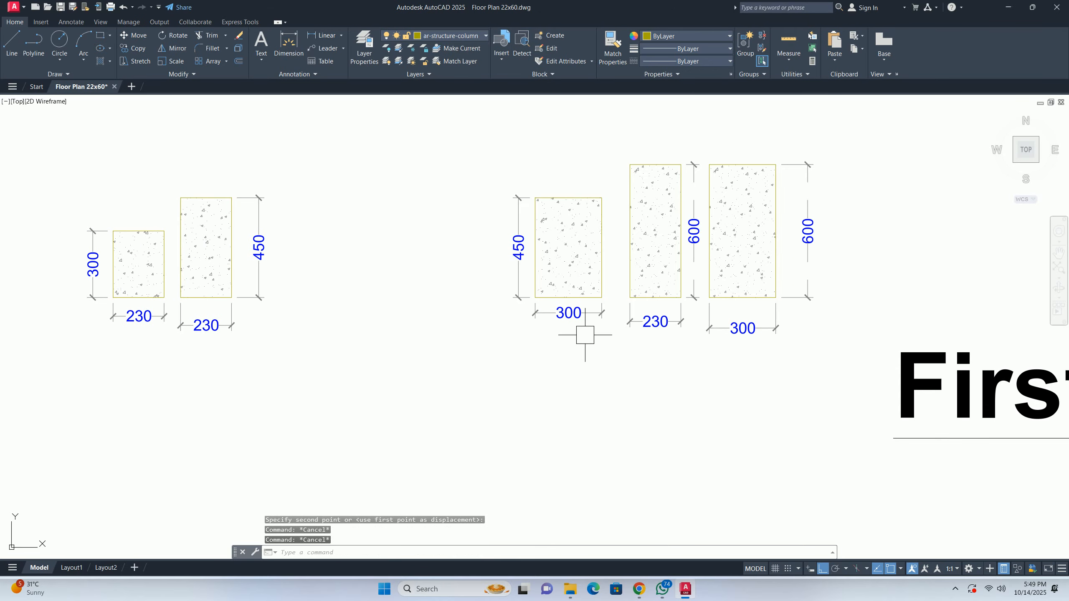
- Move the 230x600 column with its dimensions horizontally into the gap between the 230x450 and 300x450 columns
{"action": "type", "text": "m"}
{"action": "key", "text": "Return"}
{"action": "left_click", "coordinate": [685, 356]}
{"action": "left_click", "coordinate": [616, 146]}
{"action": "key", "text": "Return"}
{"action": "left_click", "coordinate": [625, 146]}
{"action": "left_click", "coordinate": [288, 146]}
- Move the 300x600 column with its dimensions horizontally closer to the 300x450 column
{"action": "scroll", "coordinate": [468, 269], "scroll_direction": "down", "scroll_amount": 4}
{"action": "type", "text": "m"}
{"action": "key", "text": "Return"}
{"action": "left_click", "coordinate": [610, 327]}
{"action": "left_click", "coordinate": [533, 198]}
{"action": "key", "text": "Return"}
{"action": "left_click", "coordinate": [573, 193]}
{"action": "left_click", "coordinate": [543, 191]}
- Move the 300x450 and 300x600 columns with their dimensions together horizontally, closer to the 230x600 column
{"action": "key", "text": "Return"}
{"action": "left_click", "coordinate": [595, 321]}
{"action": "left_click", "coordinate": [468, 150]}
{"action": "key", "text": "Return"}
{"action": "left_click", "coordinate": [482, 182]}
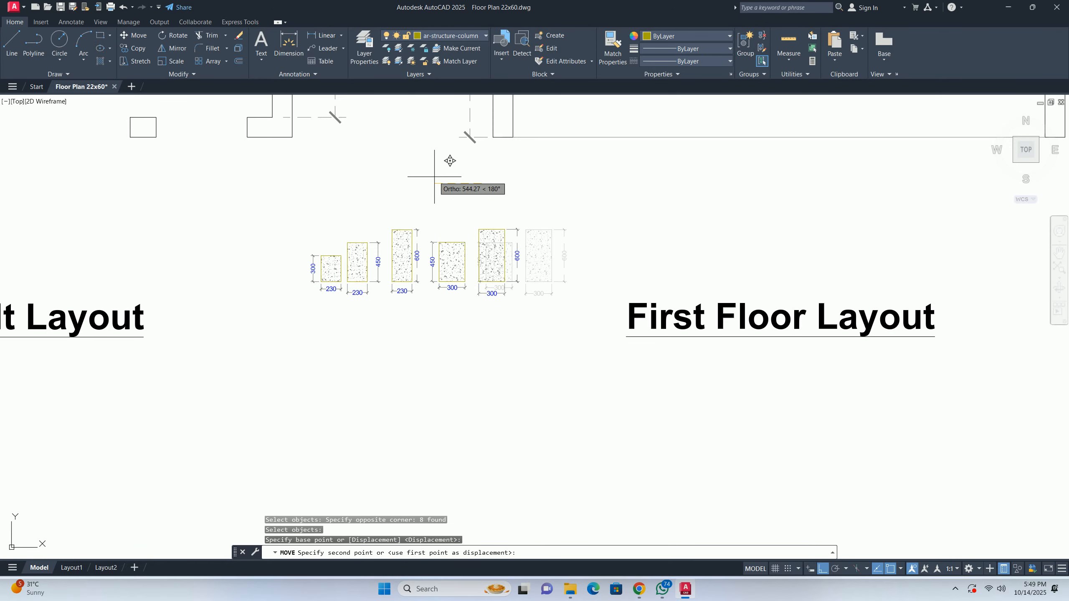
{"action": "key", "text": "Escape"}
{"action": "key", "text": "Escape"}
{"action": "scroll", "coordinate": [395, 239], "scroll_direction": "up", "scroll_amount": 4}
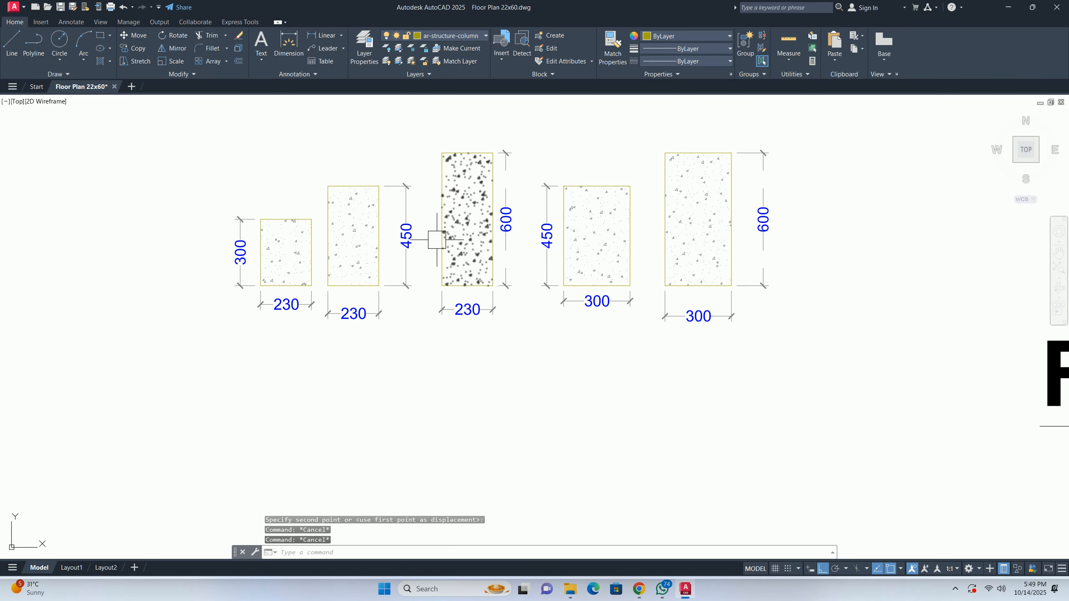
{"action": "key", "text": "Escape"}
{"action": "scroll", "coordinate": [459, 295], "scroll_direction": "down", "scroll_amount": 6}
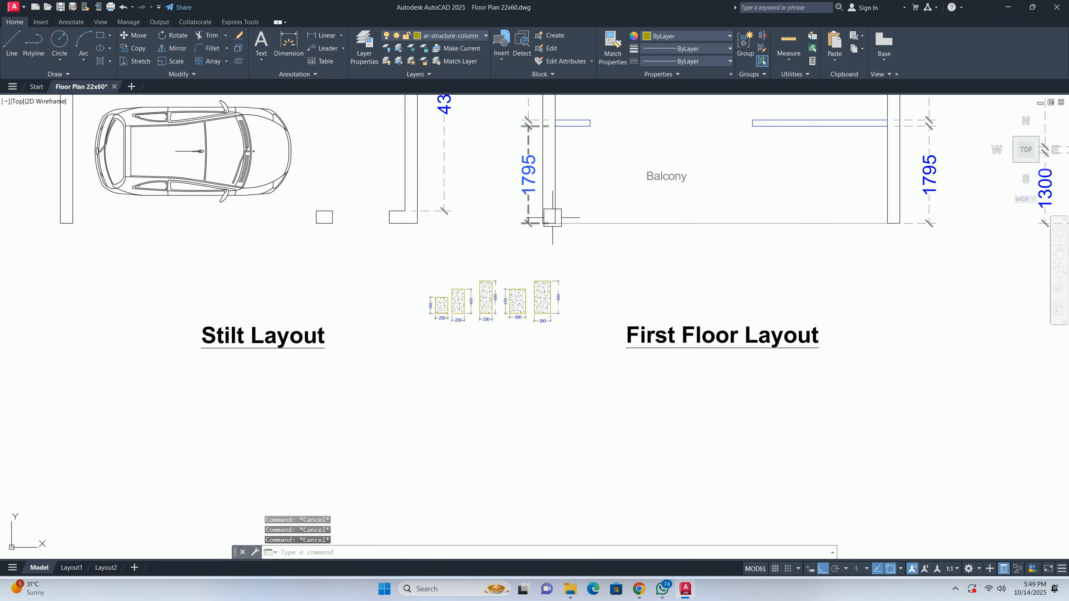
{"action": "middle_click_drag", "start_coordinate": [572, 219], "coordinate": [547, 223]}
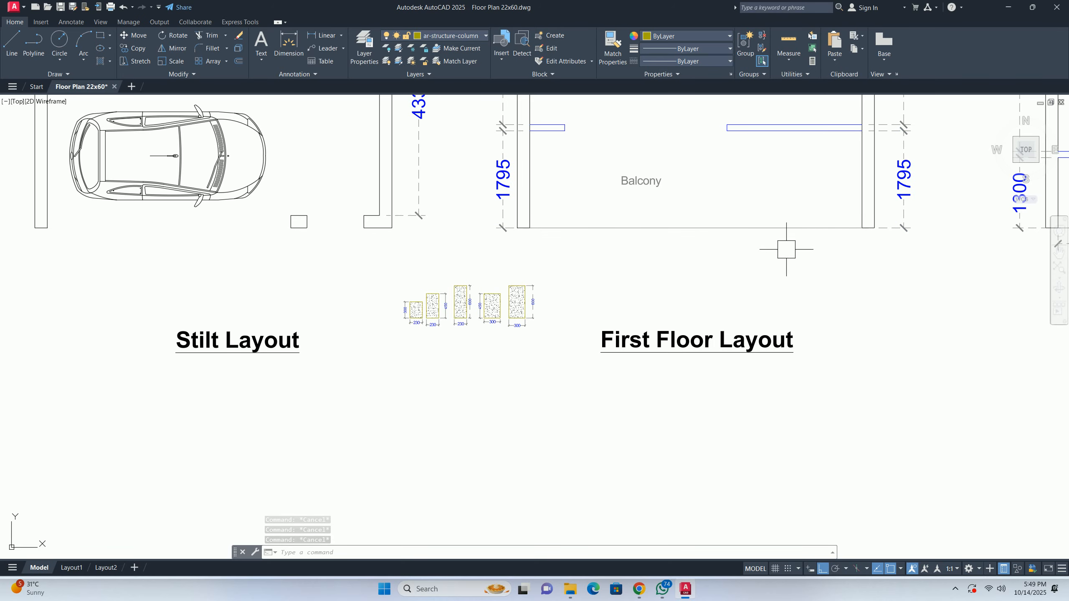
{"action": "scroll", "coordinate": [526, 307], "scroll_direction": "up", "scroll_amount": 5}
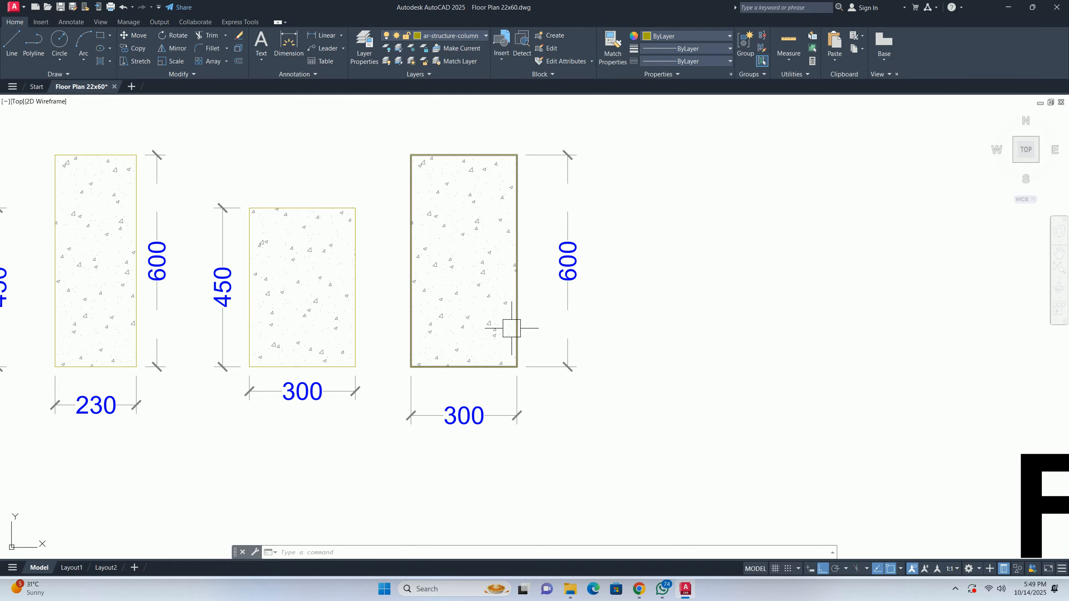
{"action": "scroll", "coordinate": [512, 307], "scroll_direction": "down", "scroll_amount": 3}
{"action": "key", "text": "Escape"}
{"action": "key", "text": "Escape"}
{"action": "key", "text": "Escape"}
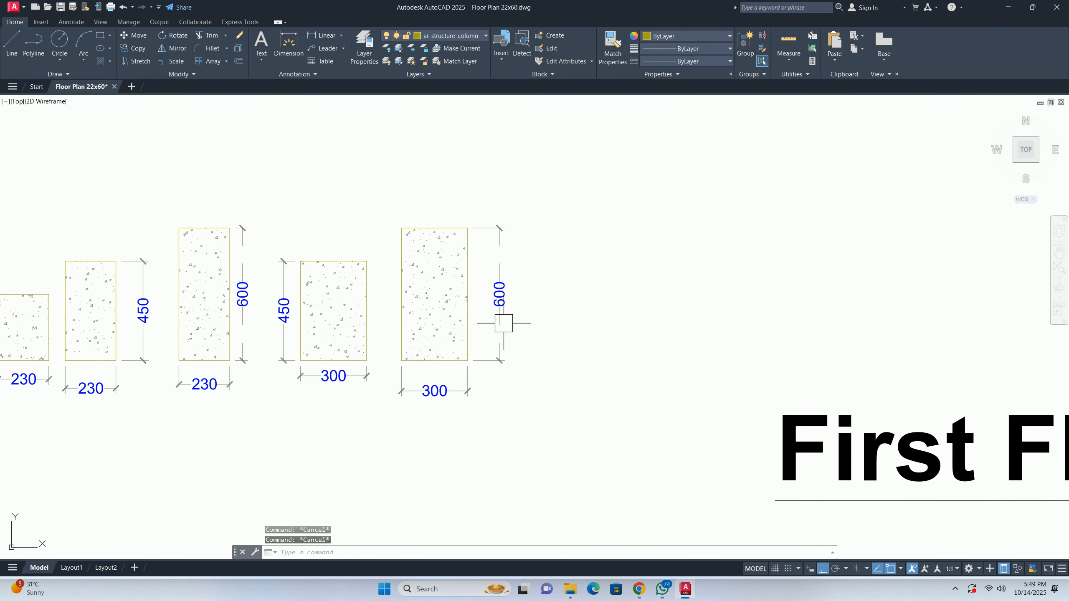
- Open the Windows Calculator, divide 6300 by 12, and minimise the calculator
{"action": "key", "text": "super+r"}
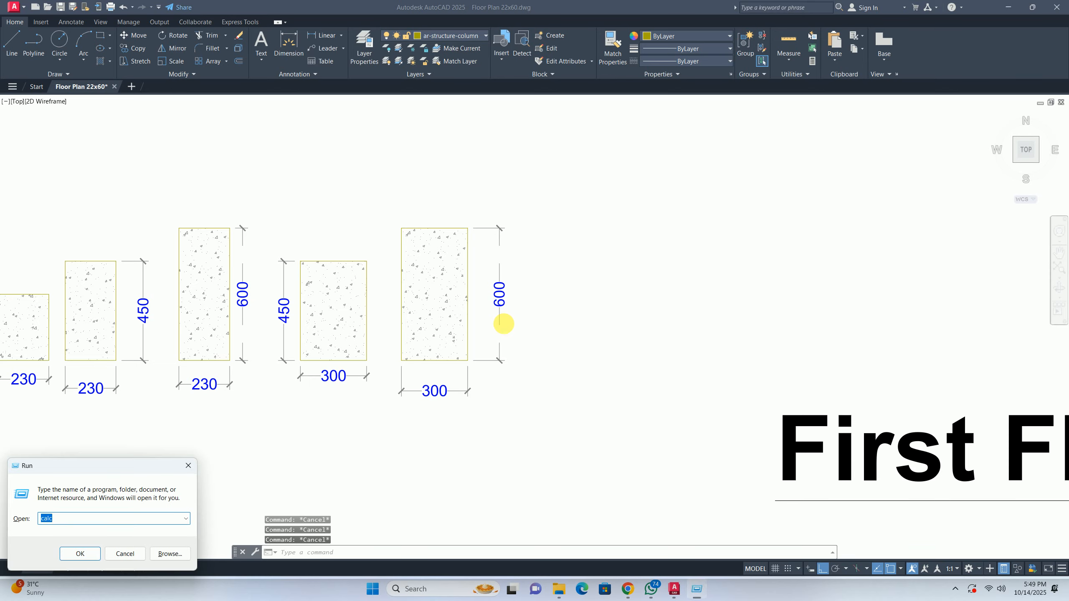
{"action": "key", "text": "Return"}
{"action": "type", "text": "6300/"}
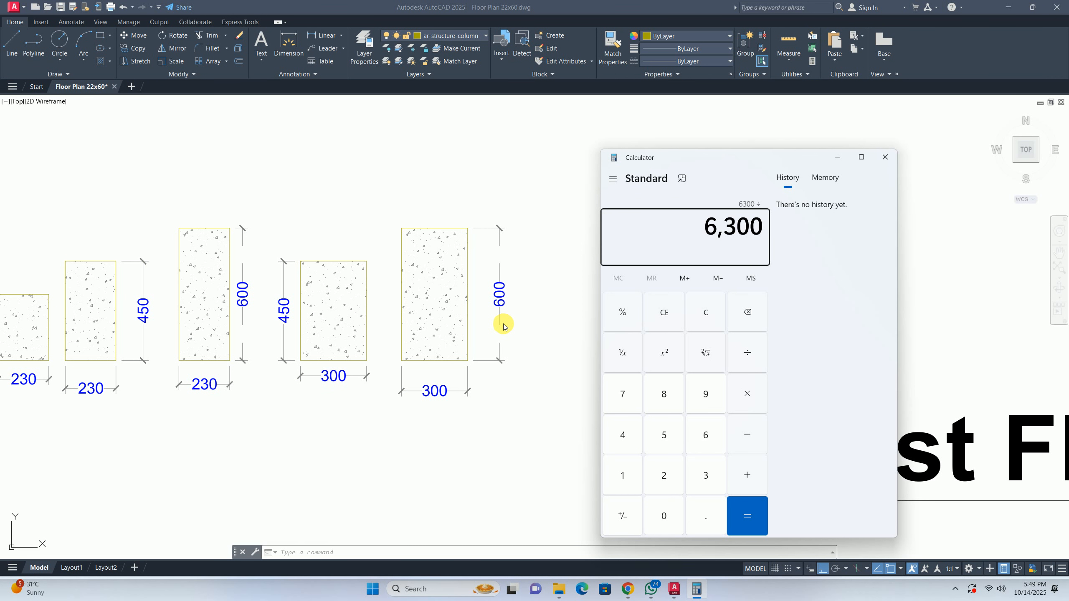
{"action": "type", "text": "12"}
{"action": "key", "text": "Return"}
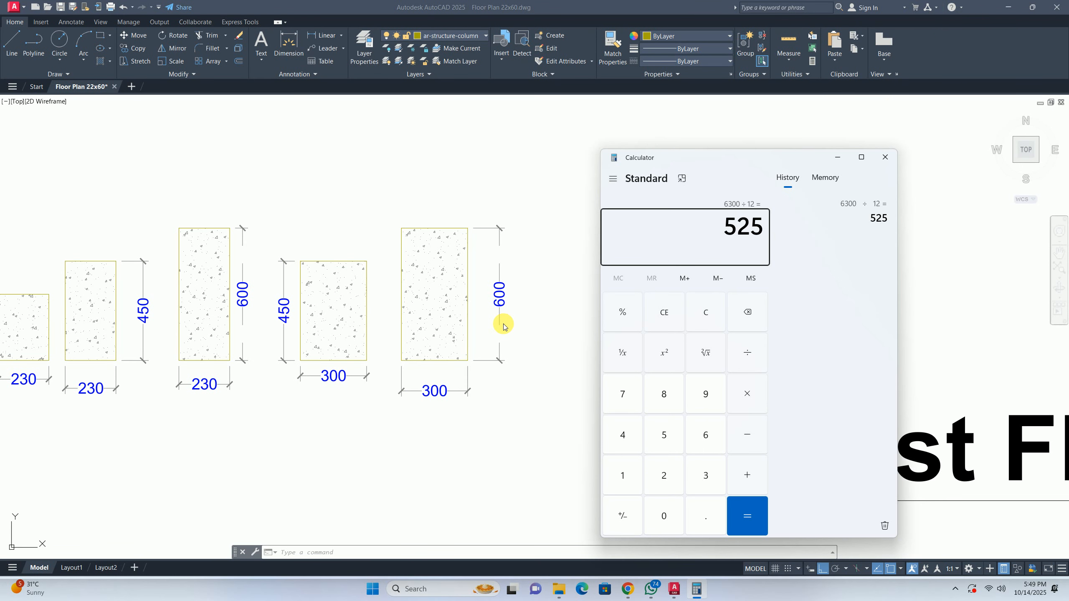
{"action": "left_click", "coordinate": [836, 158]}
{"action": "middle_click_drag", "start_coordinate": [459, 363], "coordinate": [754, 365]}
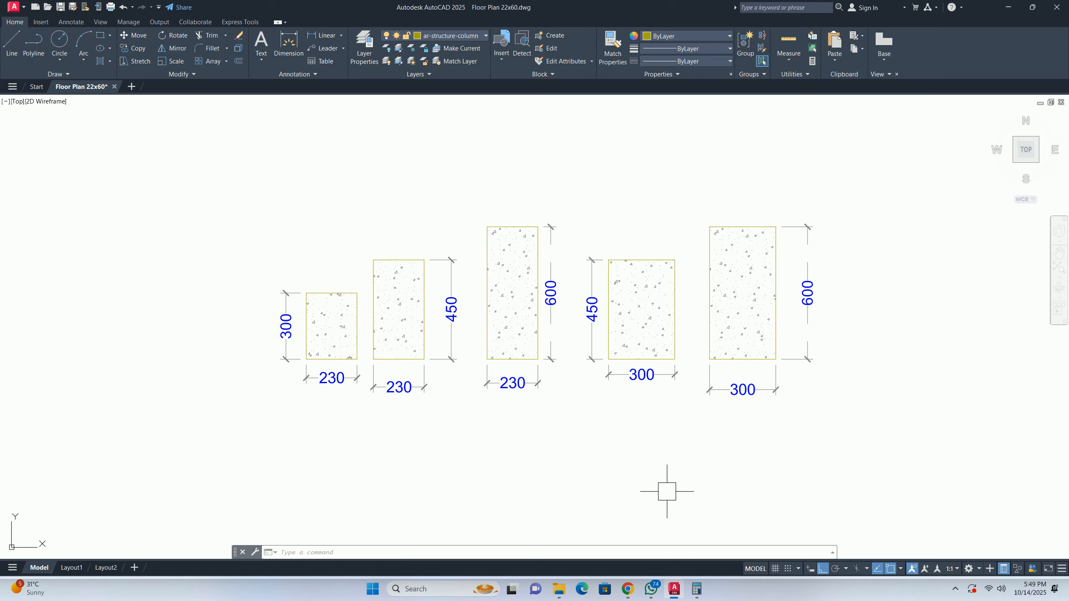
{"action": "middle_click_drag", "start_coordinate": [747, 481], "coordinate": [492, 480]}
{"action": "key", "text": "Escape"}
{"action": "key", "text": "Escape"}
{"action": "key", "text": "Escape"}
{"action": "middle_click_drag", "start_coordinate": [517, 354], "coordinate": [418, 435]}
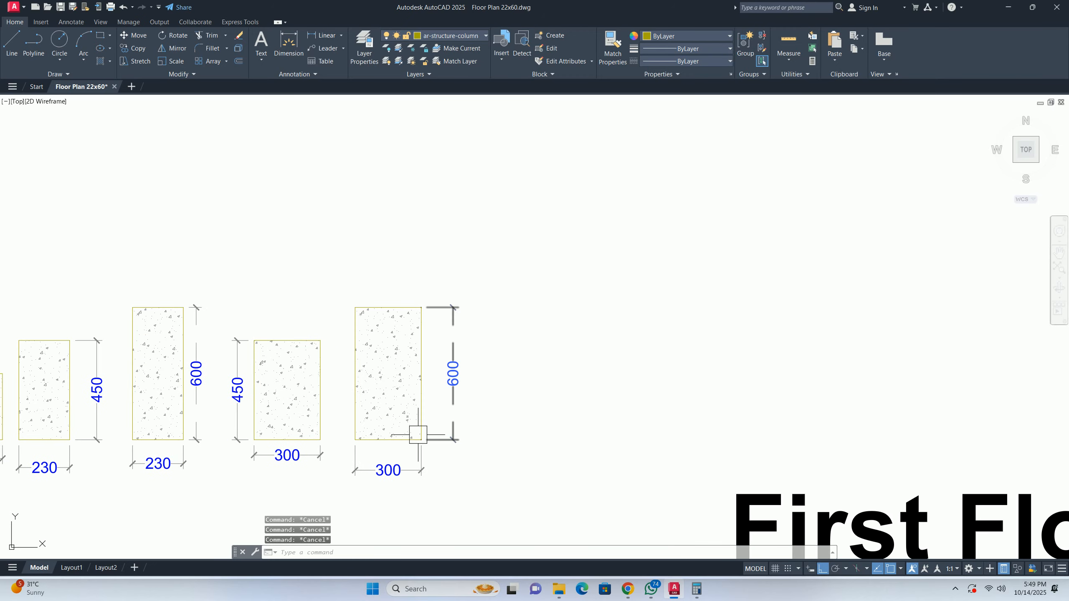
- Try to define a block named c1 from the 230x300 column's outline and hatch, with its lower-left corner as base point
{"action": "scroll", "coordinate": [400, 360], "scroll_direction": "down", "scroll_amount": 2}
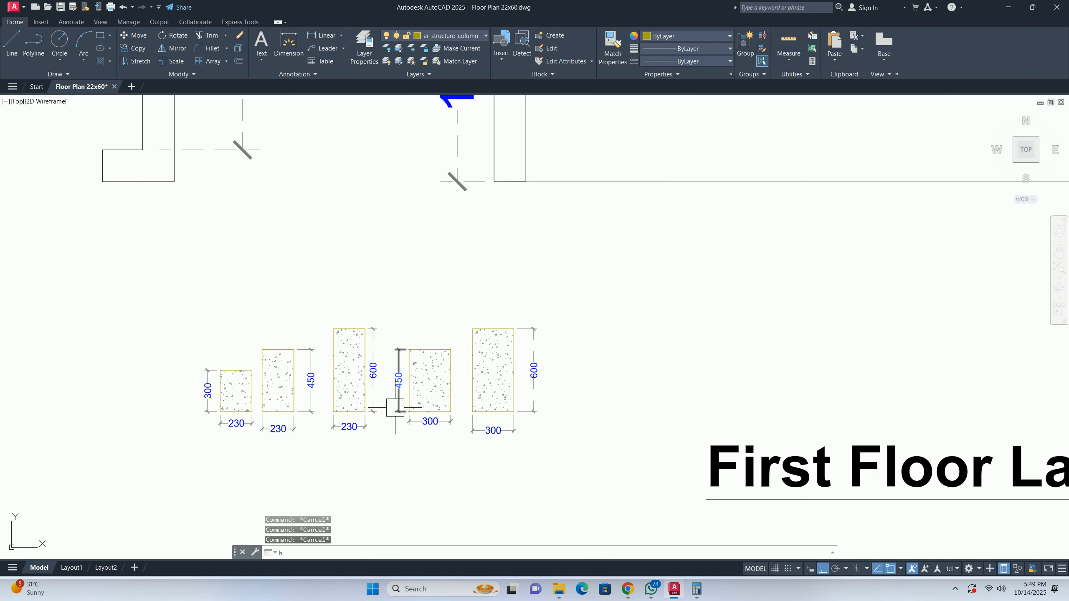
{"action": "type", "text": "b"}
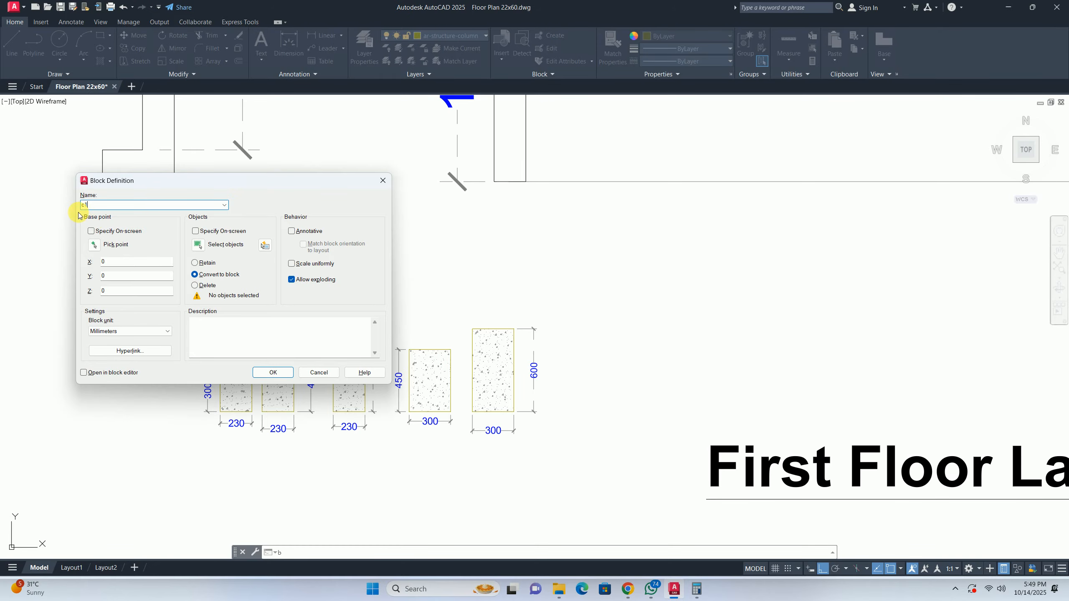
{"action": "left_click", "coordinate": [198, 248]}
{"action": "scroll", "coordinate": [242, 347], "scroll_direction": "up", "scroll_amount": 6}
{"action": "middle_click_drag", "start_coordinate": [242, 347], "coordinate": [246, 228]}
{"action": "left_click", "coordinate": [243, 253]}
{"action": "left_click", "coordinate": [196, 396]}
{"action": "middle_click_drag", "start_coordinate": [213, 389], "coordinate": [242, 298]}
{"action": "key", "text": "Return"}
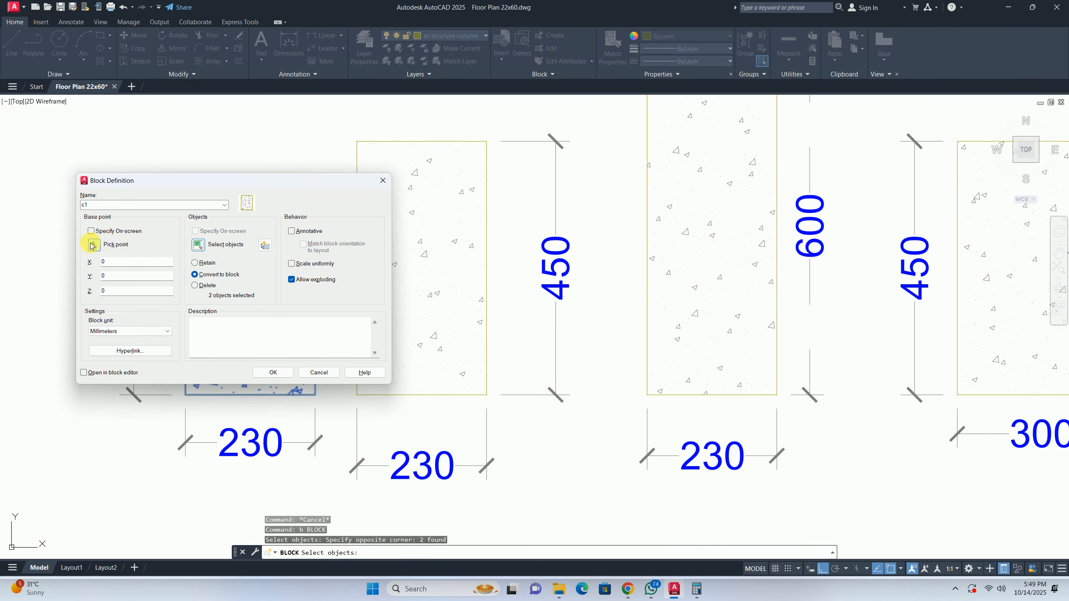
{"action": "left_click", "coordinate": [92, 238]}
{"action": "left_click", "coordinate": [185, 394]}
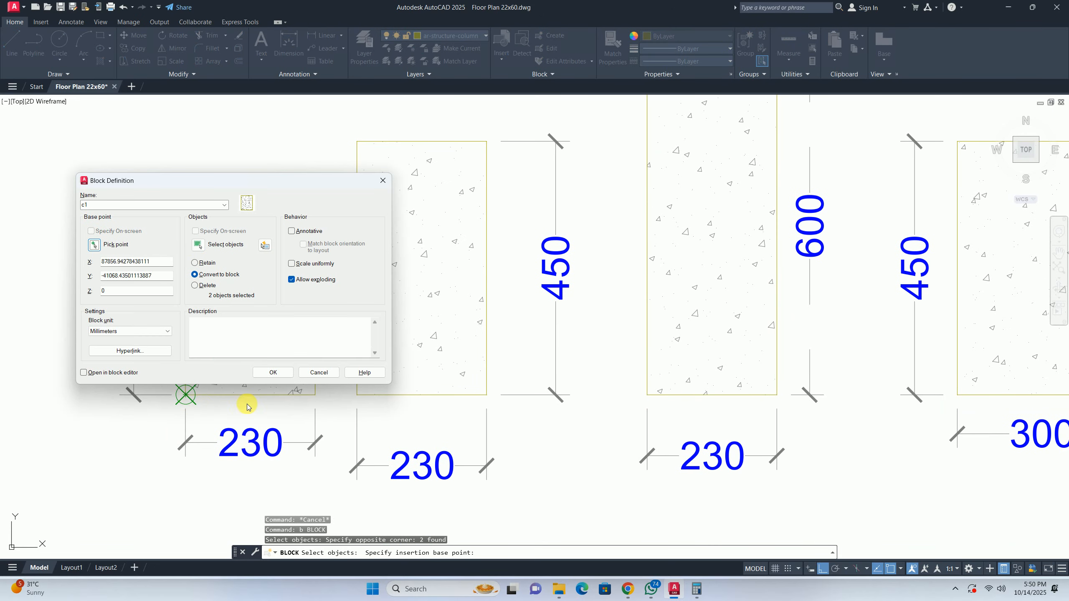
{"action": "left_click", "coordinate": [272, 373]}
{"action": "left_click", "coordinate": [519, 296]}
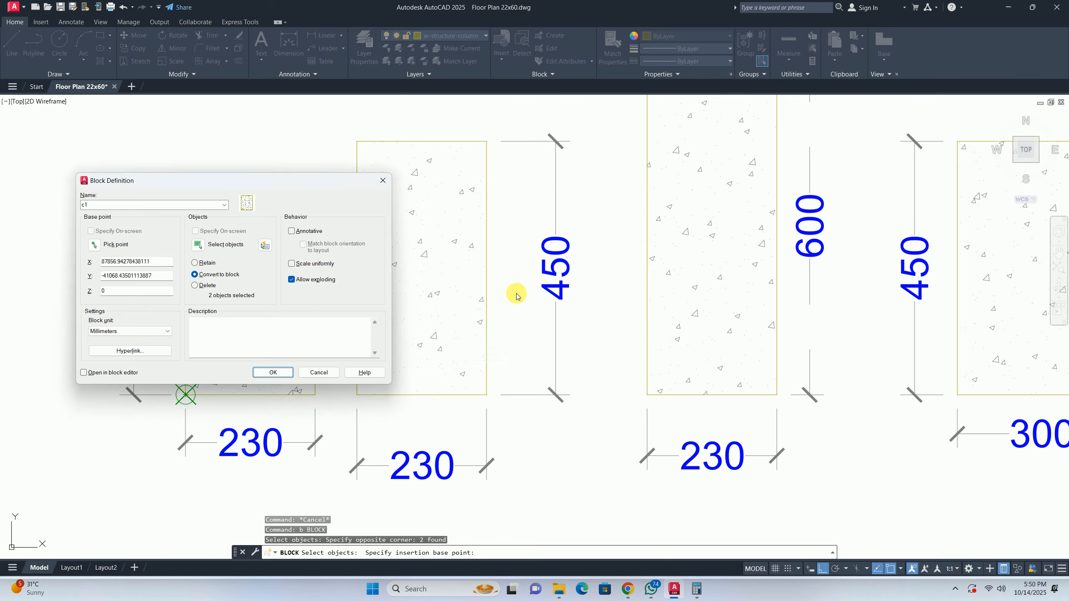
{"action": "key", "text": "Escape"}
{"action": "key", "text": "Escape"}
- Define a block named c1-230x300 from the 230x300 column and its dimensions, with the column's centre as base point
{"action": "scroll", "coordinate": [370, 267], "scroll_direction": "down", "scroll_amount": 6}
{"action": "scroll", "coordinate": [353, 286], "scroll_direction": "up", "scroll_amount": 4}
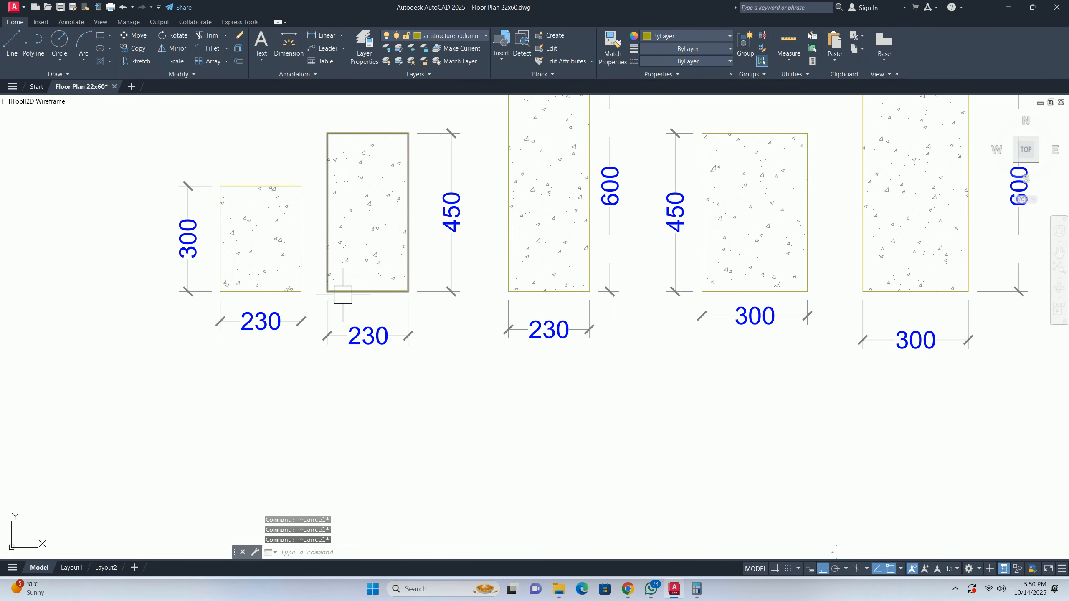
{"action": "scroll", "coordinate": [425, 305], "scroll_direction": "down", "scroll_amount": 8}
{"action": "scroll", "coordinate": [428, 305], "scroll_direction": "up", "scroll_amount": 5}
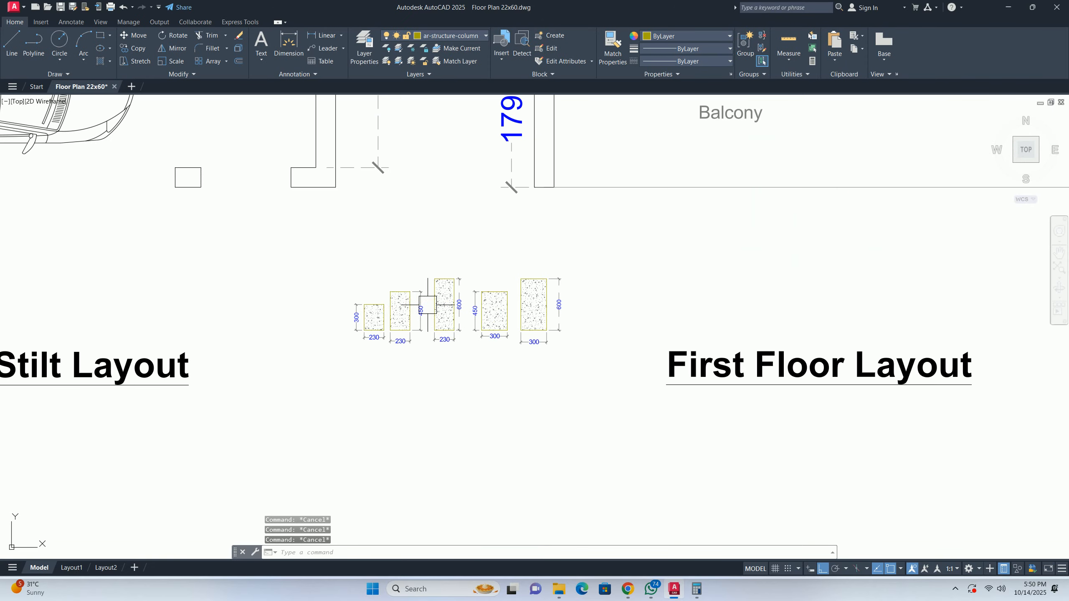
{"action": "scroll", "coordinate": [385, 327], "scroll_direction": "up", "scroll_amount": 4}
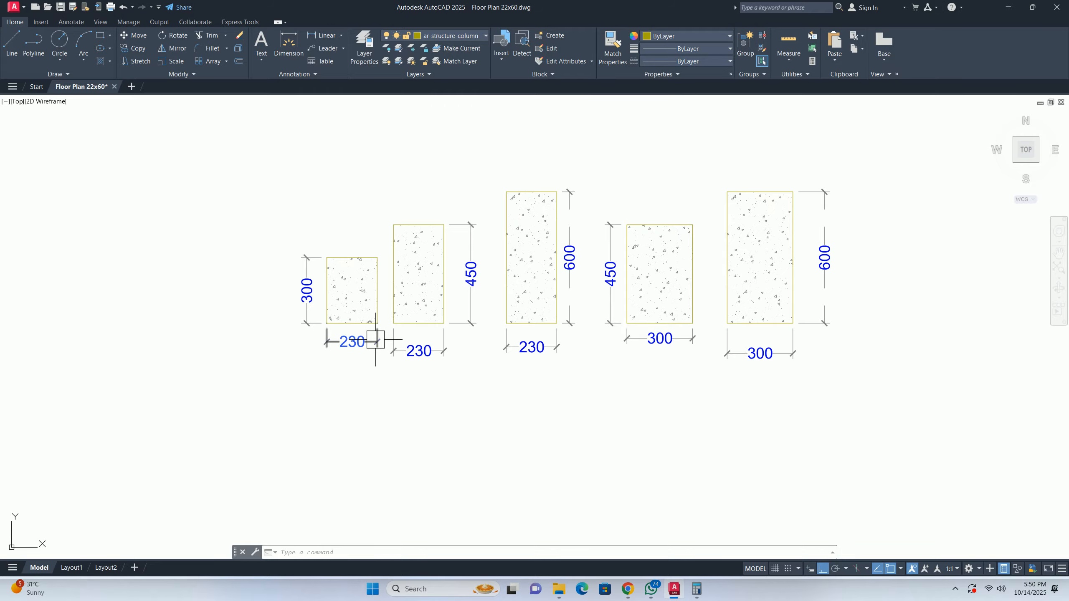
{"action": "type", "text": "b"}
{"action": "key", "text": "Return"}
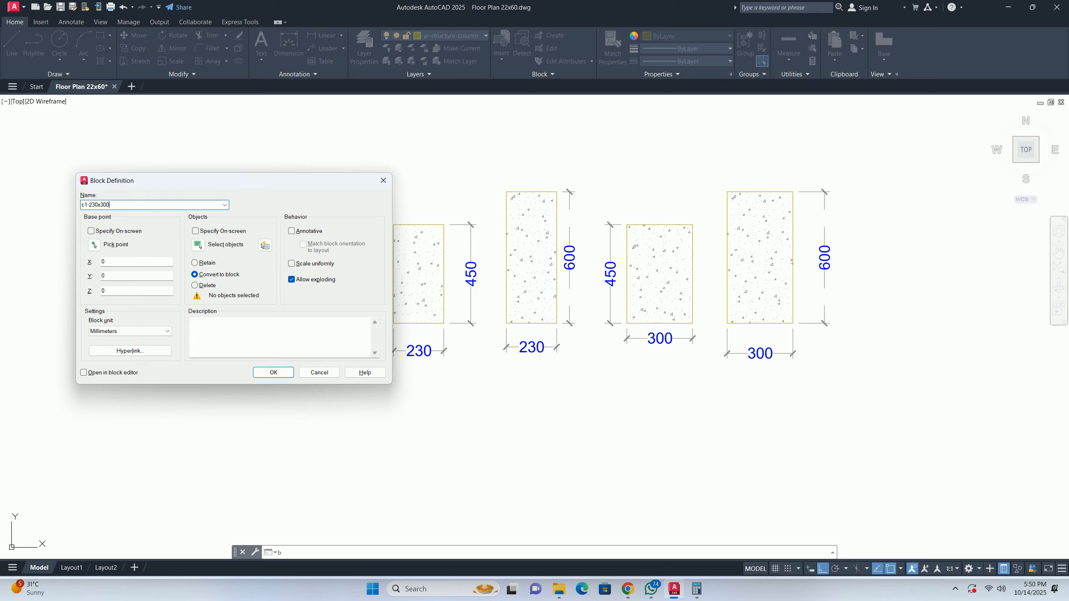
{"action": "left_click", "coordinate": [198, 245]}
{"action": "left_click", "coordinate": [377, 377]}
{"action": "left_click", "coordinate": [264, 210]}
{"action": "key", "text": "Return"}
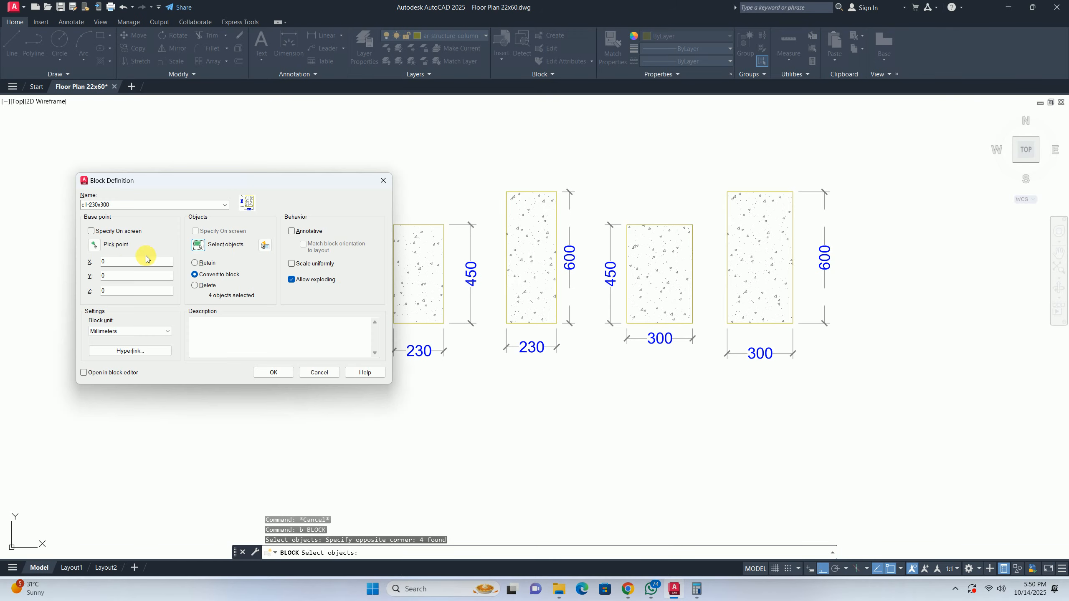
{"action": "left_click", "coordinate": [97, 241]}
{"action": "left_click", "coordinate": [346, 289]}
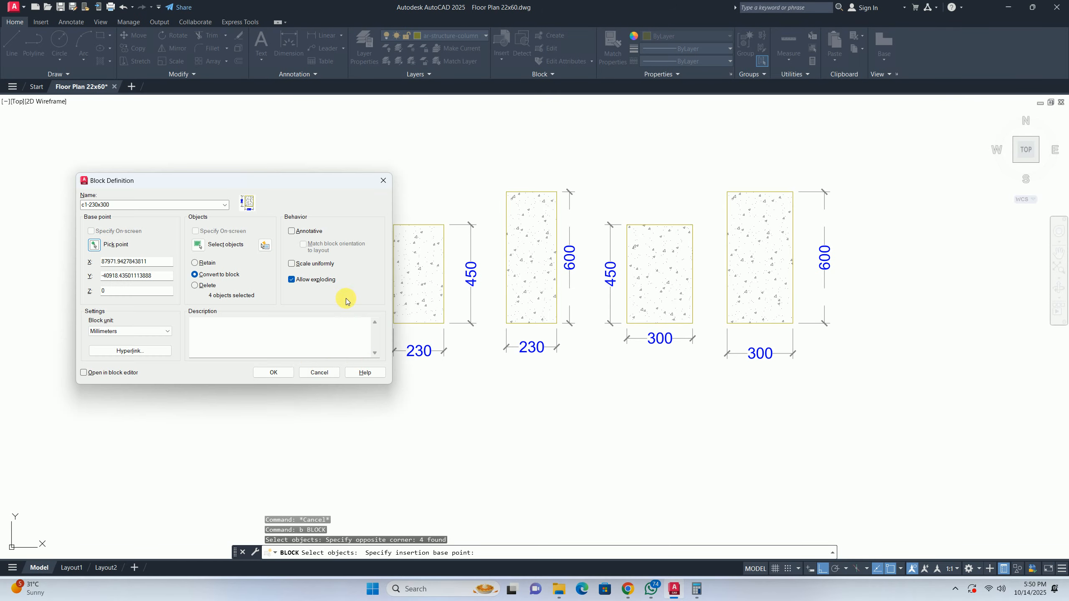
{"action": "left_click", "coordinate": [284, 373]}
{"action": "middle_click_drag", "start_coordinate": [423, 338], "coordinate": [326, 349]}
{"action": "key", "text": "Escape"}
{"action": "key", "text": "Escape"}
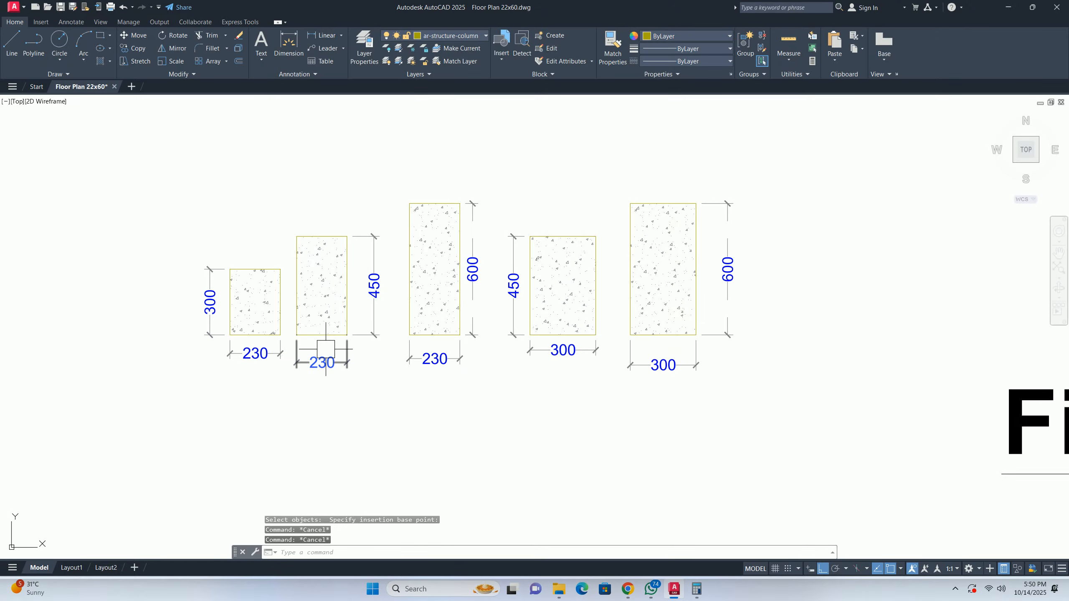
- Define a block named c2-230x450 from the 230x450 column and its dimensions, with the column's centre as base point
{"action": "type", "text": "b"}
{"action": "key", "text": "Return"}
{"action": "type", "text": "c2"}
{"action": "left_click", "coordinate": [203, 252]}
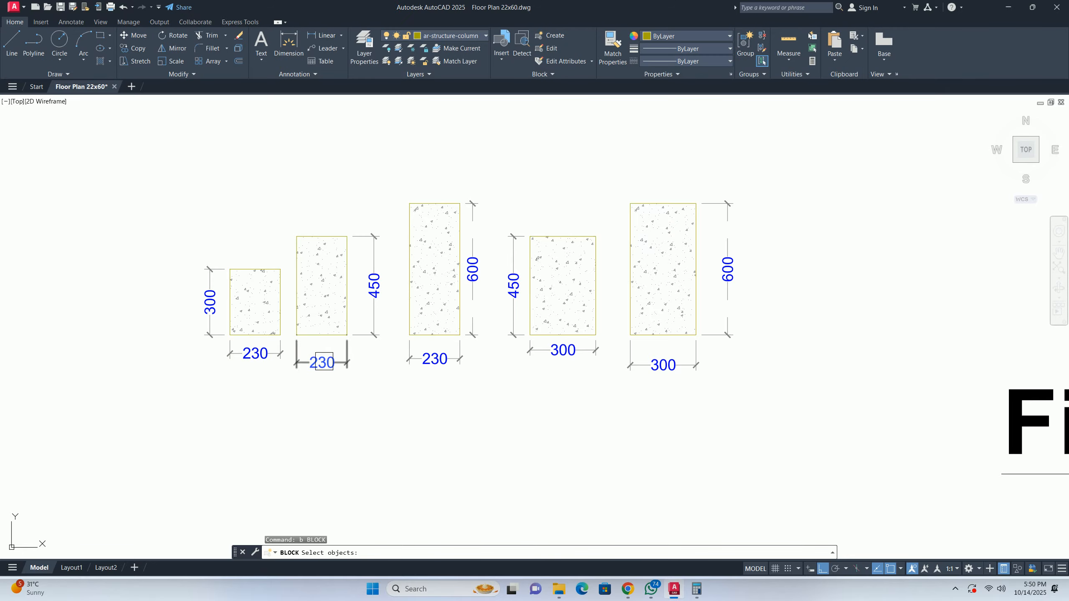
{"action": "left_click", "coordinate": [390, 412]}
{"action": "left_click", "coordinate": [298, 221]}
{"action": "key", "text": "Return"}
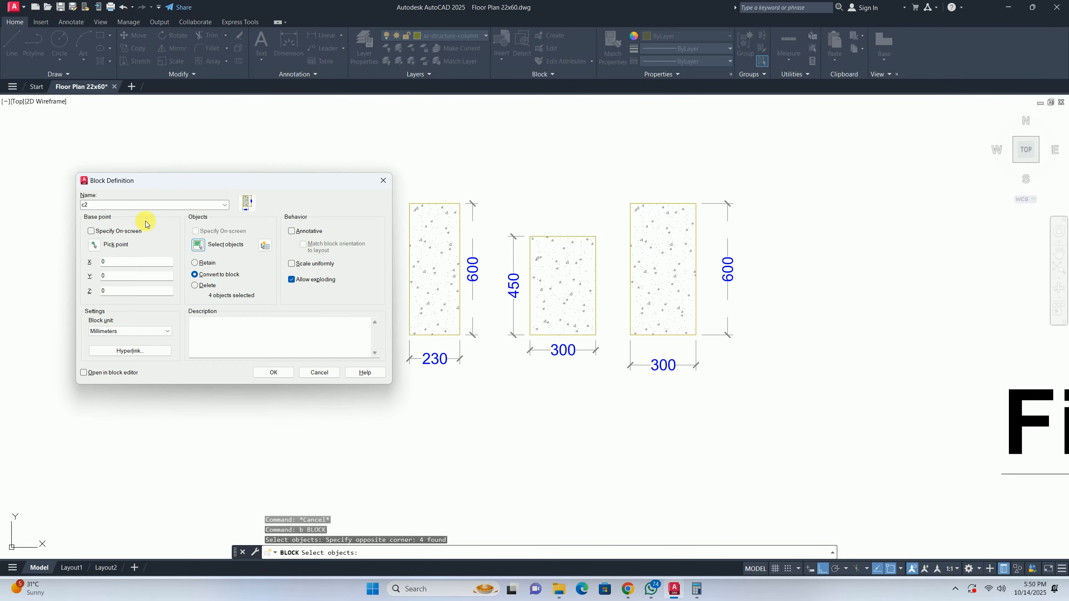
{"action": "left_click", "coordinate": [96, 247]}
{"action": "left_click", "coordinate": [320, 287]}
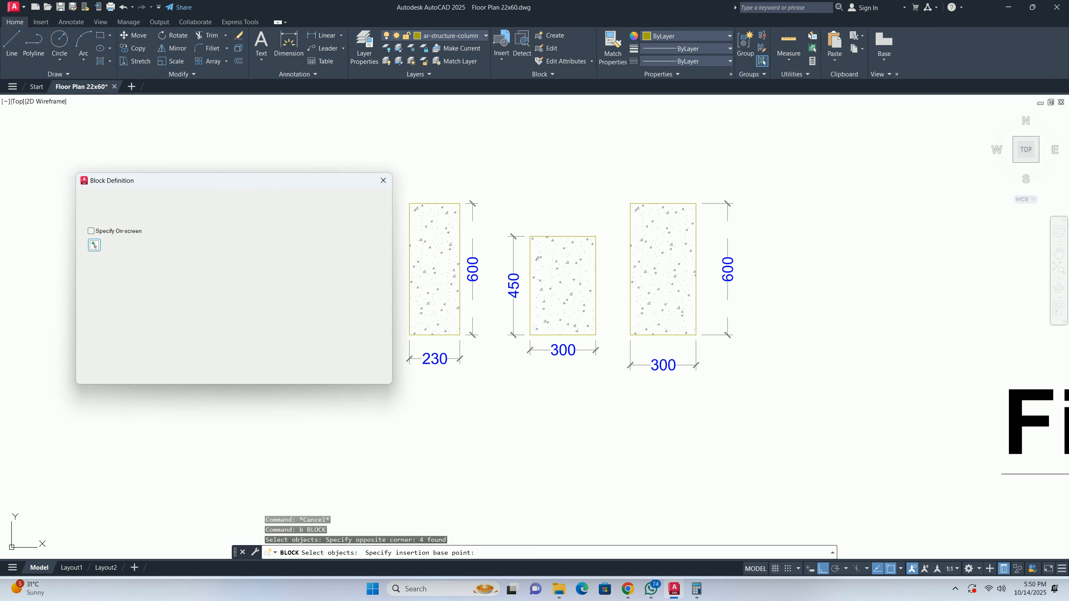
{"action": "double_click", "coordinate": [126, 206]}
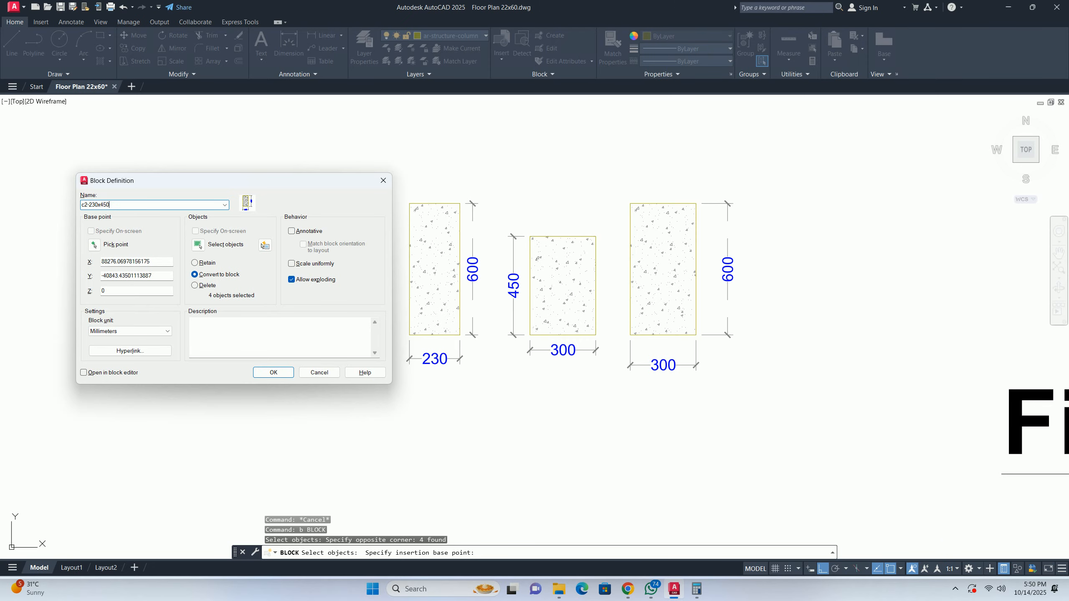
{"action": "left_click", "coordinate": [281, 377]}
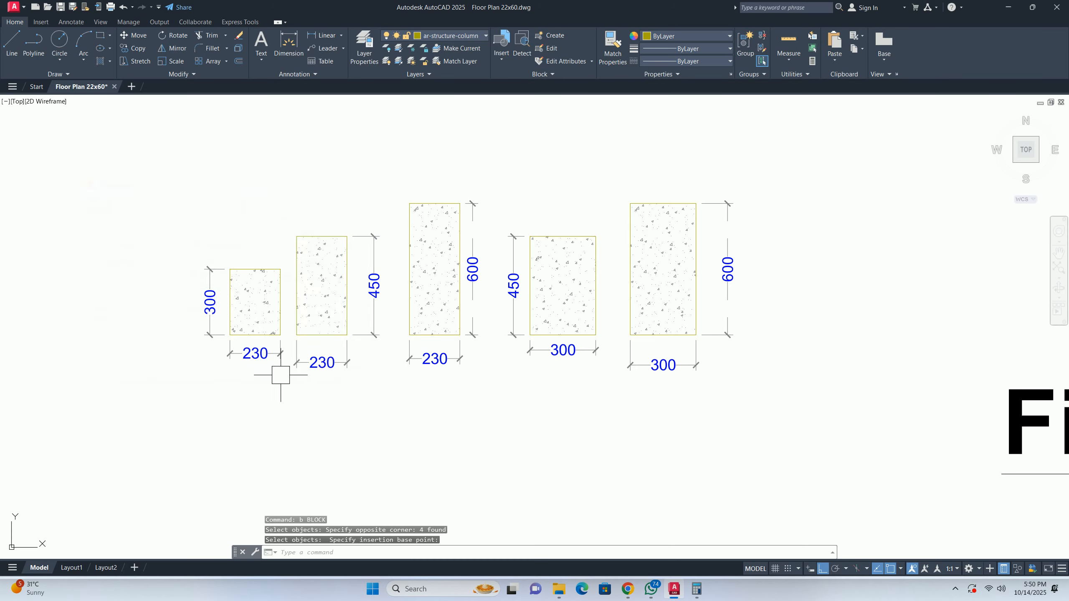
{"action": "left_click", "coordinate": [331, 335]}
- Start another block definition for the 230x600 column
{"action": "middle_click_drag", "start_coordinate": [374, 341], "coordinate": [203, 353]}
{"action": "key", "text": "Escape"}
{"action": "key", "text": "Escape"}
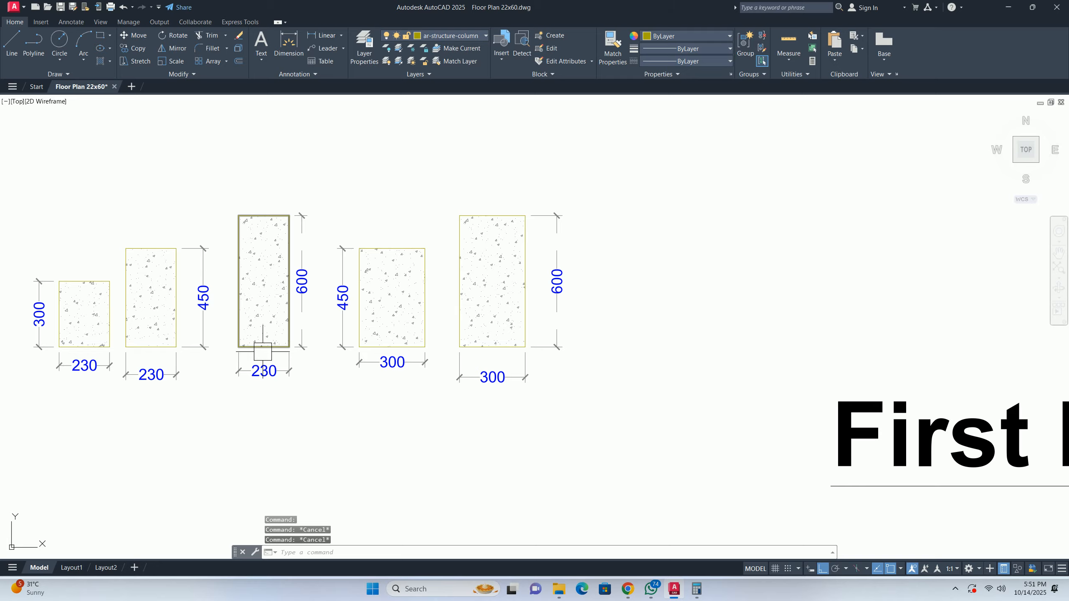
{"action": "key", "text": "Return"}
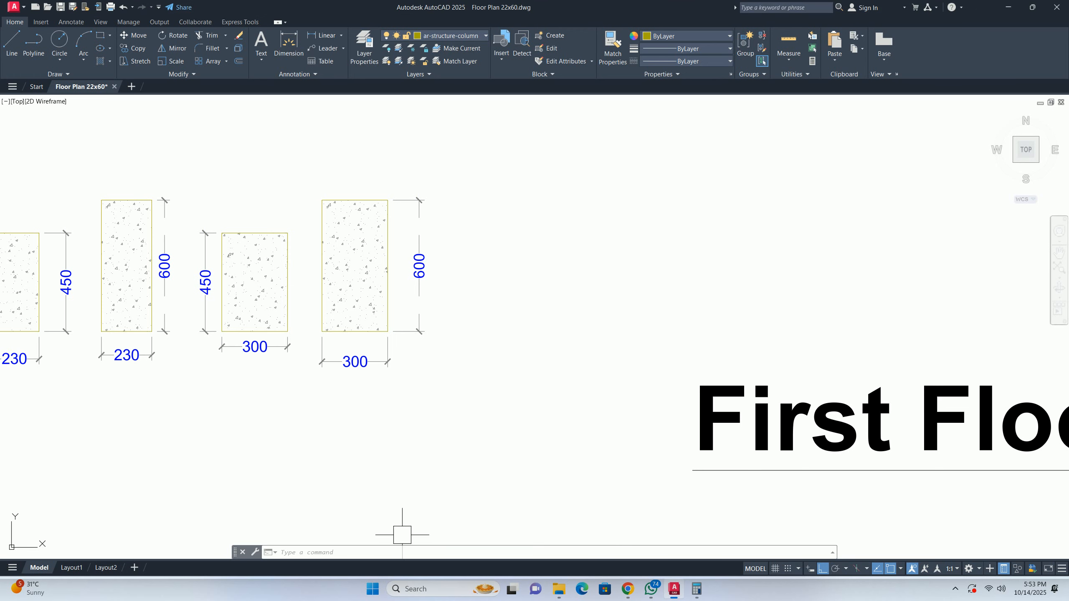
- Select the columns one after another to check which of them are block references and how they are named
{"action": "left_click", "coordinate": [126, 265]}
{"action": "middle_click_drag", "start_coordinate": [8, 288], "coordinate": [253, 315]}
{"action": "key", "text": "Escape"}
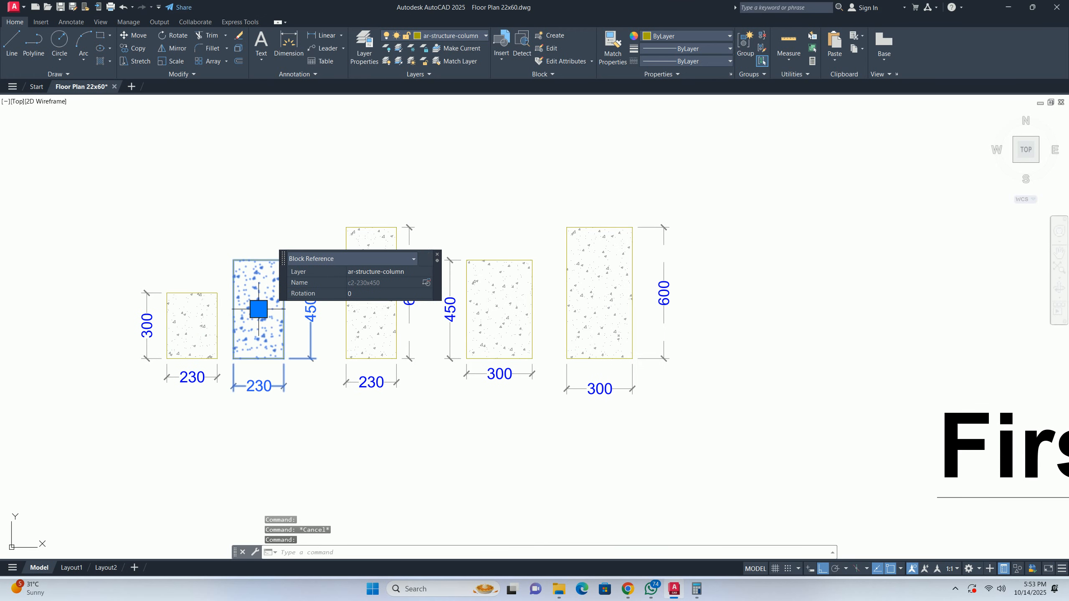
{"action": "left_click", "coordinate": [192, 324]}
{"action": "key", "text": "Escape"}
{"action": "left_click", "coordinate": [259, 311]}
{"action": "middle_click_drag", "start_coordinate": [365, 353], "coordinate": [266, 360]}
{"action": "key", "text": "Escape"}
{"action": "left_click", "coordinate": [158, 345]}
{"action": "middle_click_drag", "start_coordinate": [204, 373], "coordinate": [172, 394]}
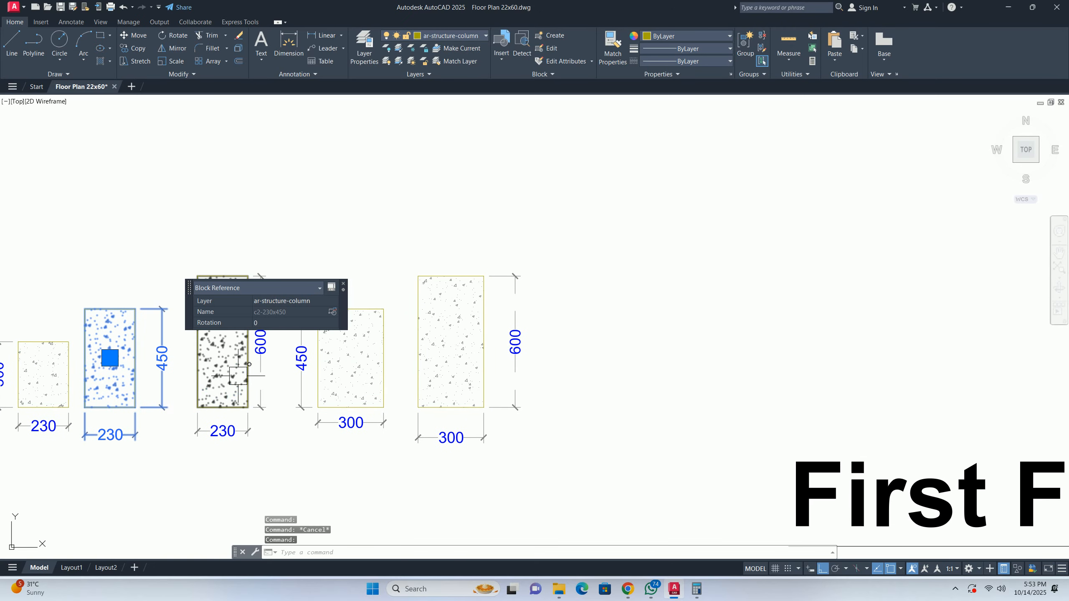
{"action": "key", "text": "Escape"}
{"action": "left_click", "coordinate": [332, 391]}
{"action": "key", "text": "Escape"}
{"action": "middle_click_drag", "start_coordinate": [333, 370], "coordinate": [267, 361]}
{"action": "key", "text": "Escape"}
- Define a block named c4-300x450 from the 300x450 column's outline and hatch, with the column's centre as base point
{"action": "type", "text": "b"}
{"action": "key", "text": "Return"}
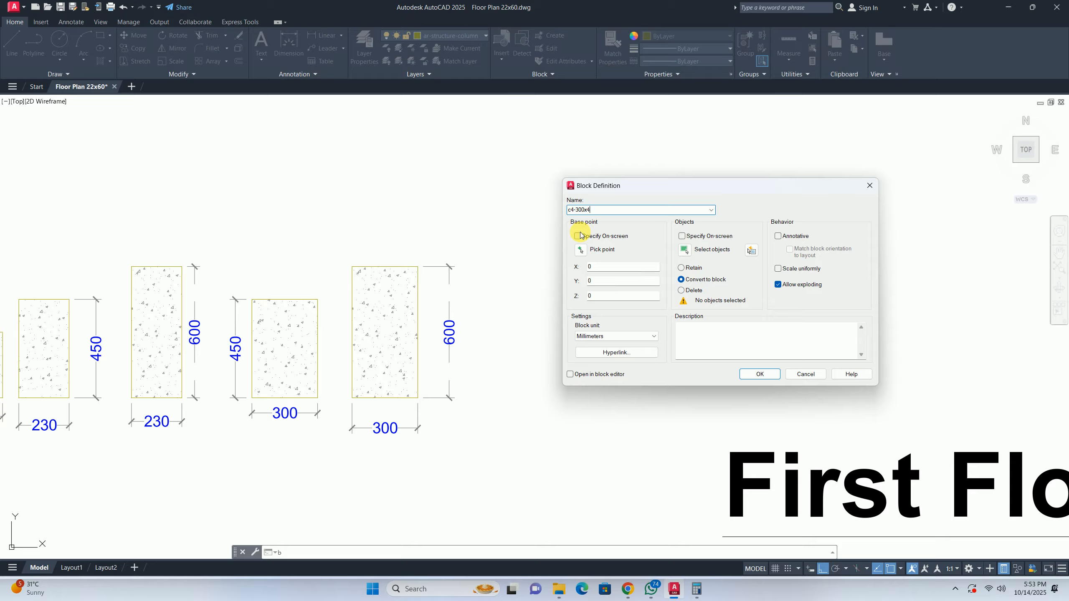
{"action": "left_click", "coordinate": [685, 249]}
{"action": "left_click", "coordinate": [332, 255]}
{"action": "left_click", "coordinate": [286, 318]}
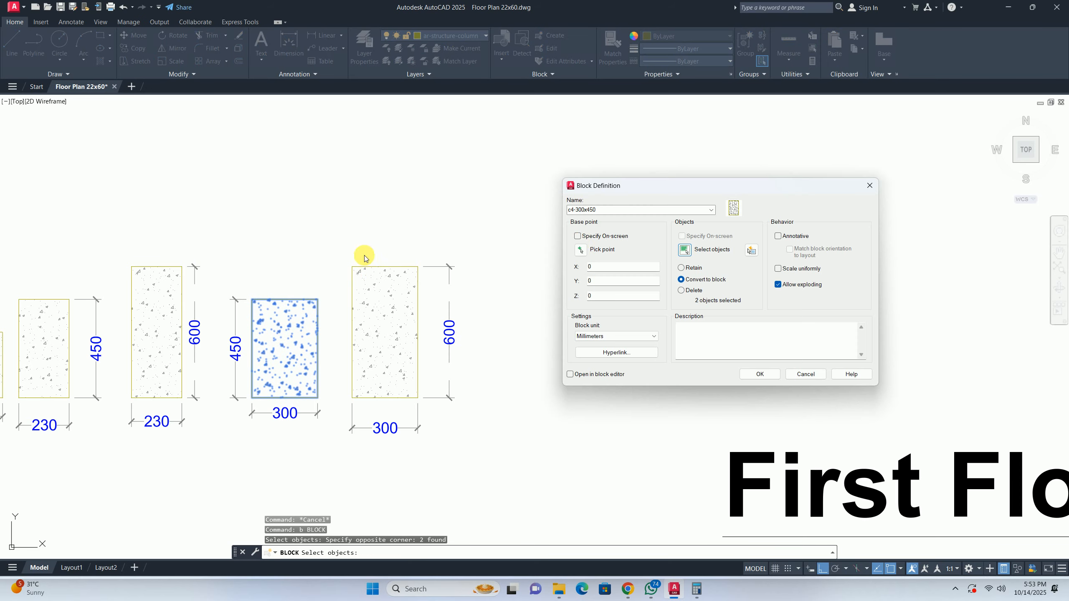
{"action": "left_click", "coordinate": [584, 251]}
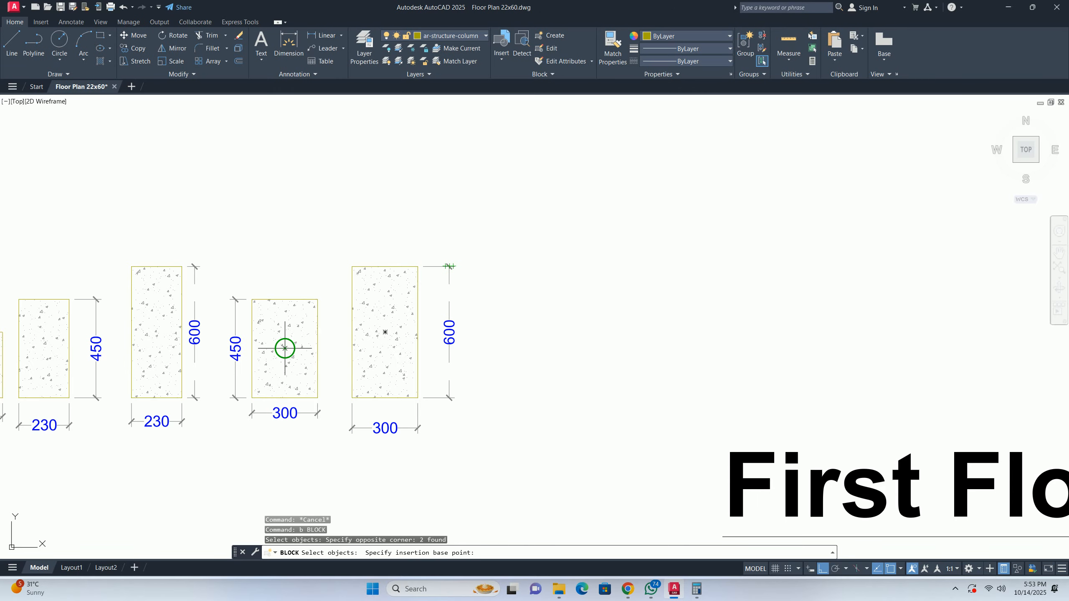
{"action": "left_click", "coordinate": [285, 348]}
{"action": "left_click", "coordinate": [758, 375]}
{"action": "left_click", "coordinate": [310, 306]}
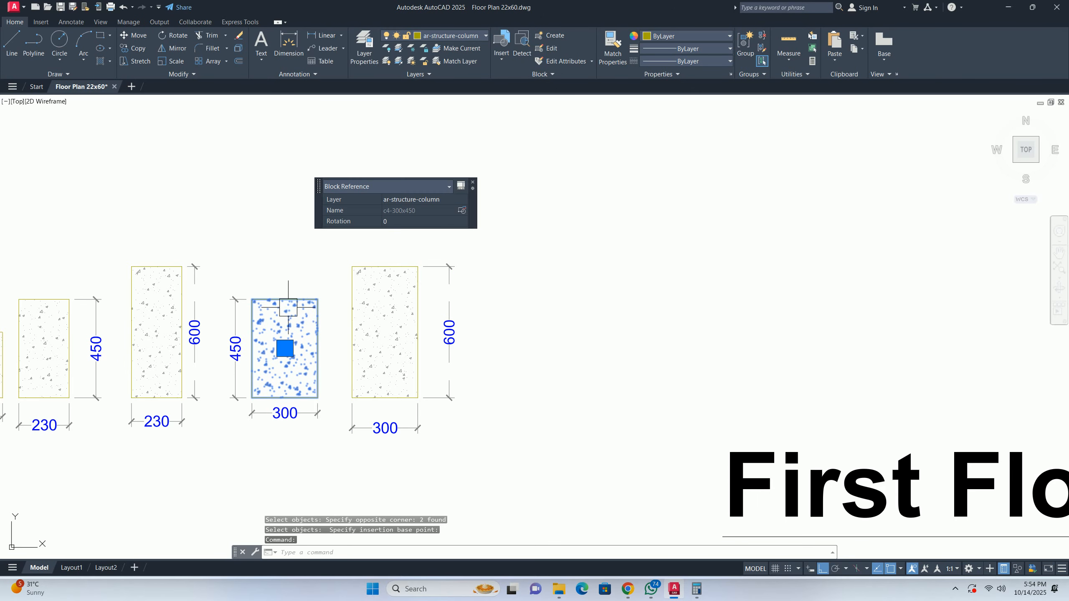
{"action": "key", "text": "Escape"}
{"action": "key", "text": "Escape"}
{"action": "scroll", "coordinate": [322, 322], "scroll_direction": "down", "scroll_amount": 3}
{"action": "type", "text": "b"}
{"action": "key", "text": "Return"}
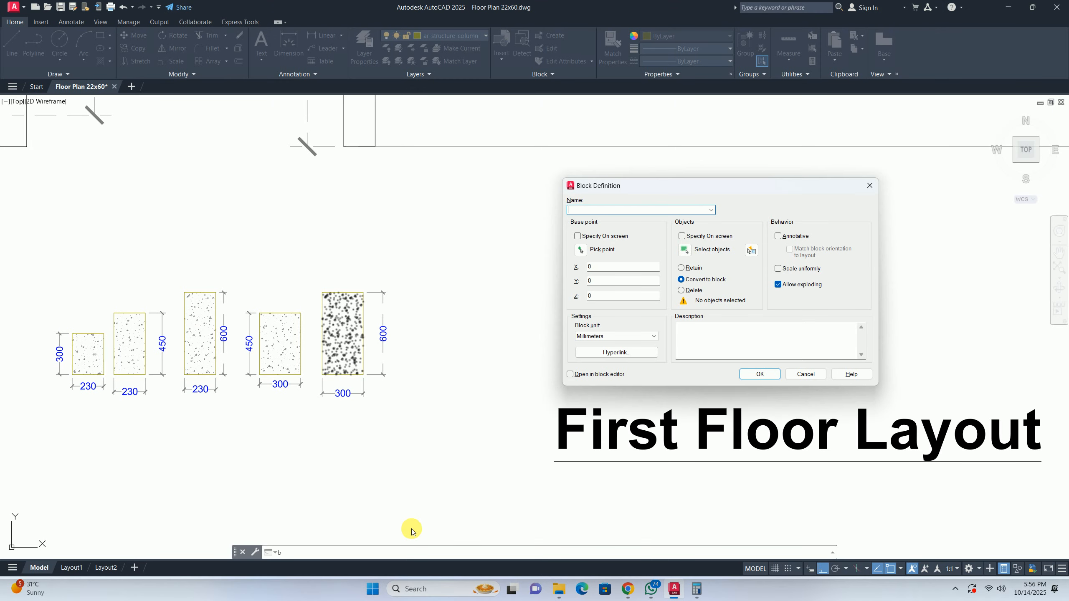
{"action": "key", "text": "Escape"}
{"action": "left_click", "coordinate": [279, 345]}
{"action": "key", "text": "Escape"}
{"action": "left_click", "coordinate": [337, 337]}
{"action": "middle_click_drag", "start_coordinate": [336, 337], "coordinate": [317, 357]}
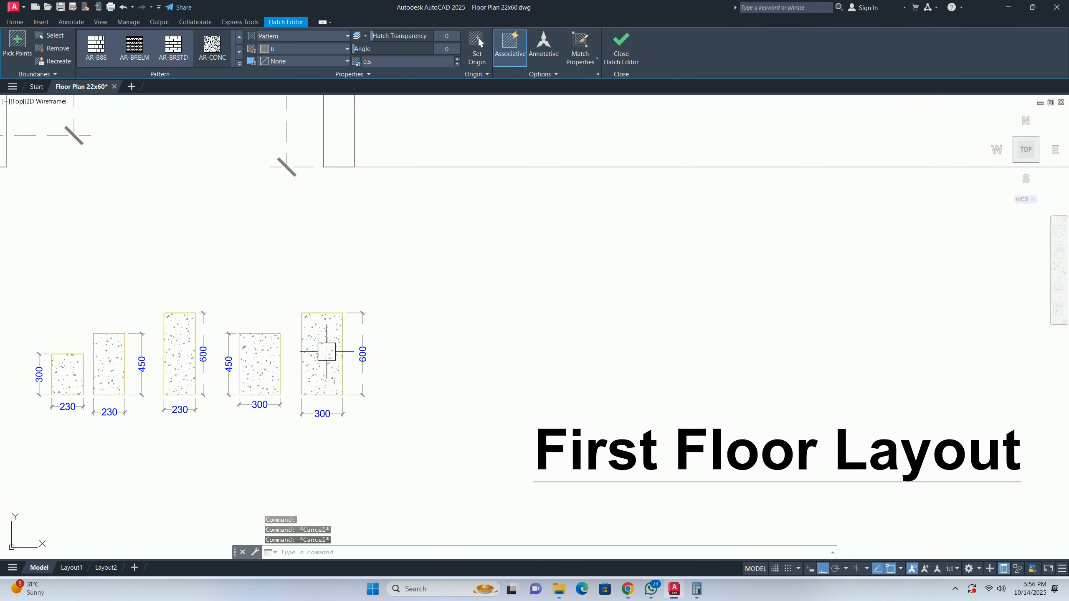
{"action": "key", "text": "Escape"}
{"action": "type", "text": "b"}
{"action": "key", "text": "Return"}
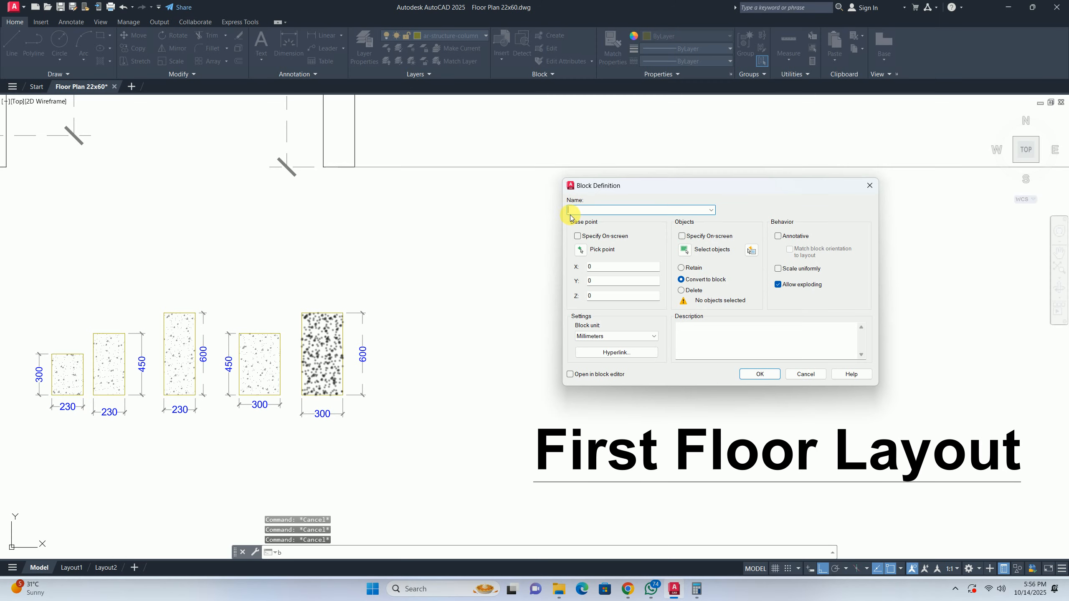
{"action": "key", "text": "Escape"}
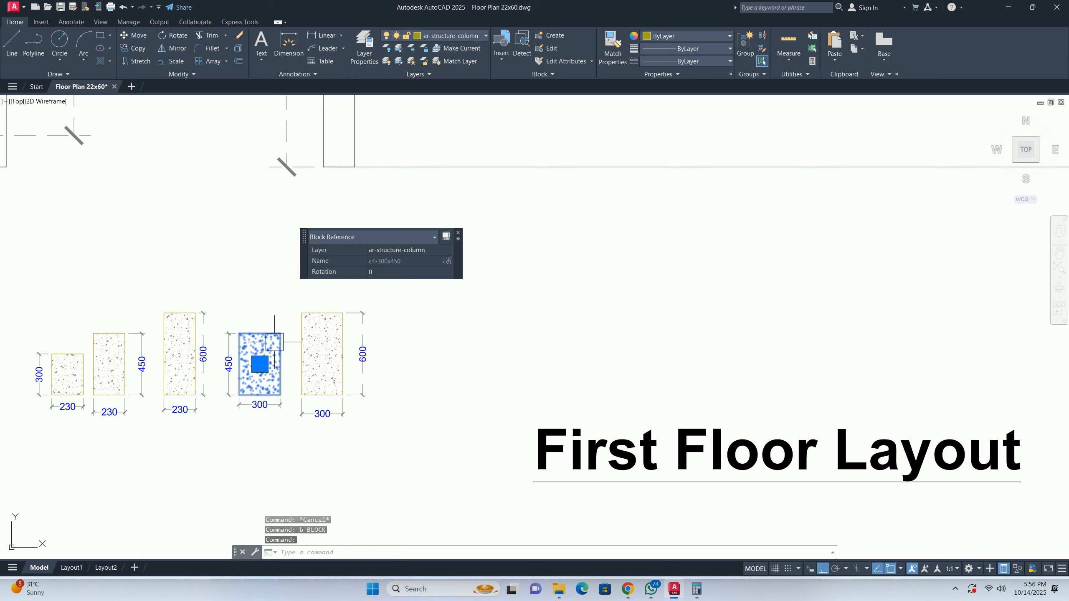
{"action": "key", "text": "Escape"}
{"action": "key", "text": "Escape"}
- Try to define a block named c5-300x600 for the 300x600 column
{"action": "key", "text": "Return"}
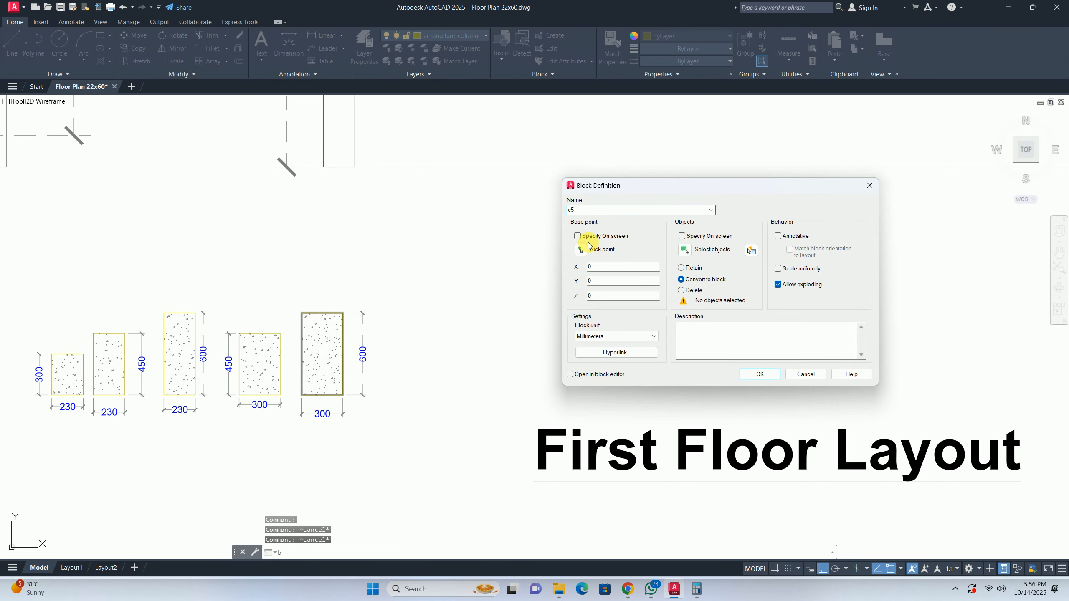
{"action": "type", "text": "c5-300x600"}
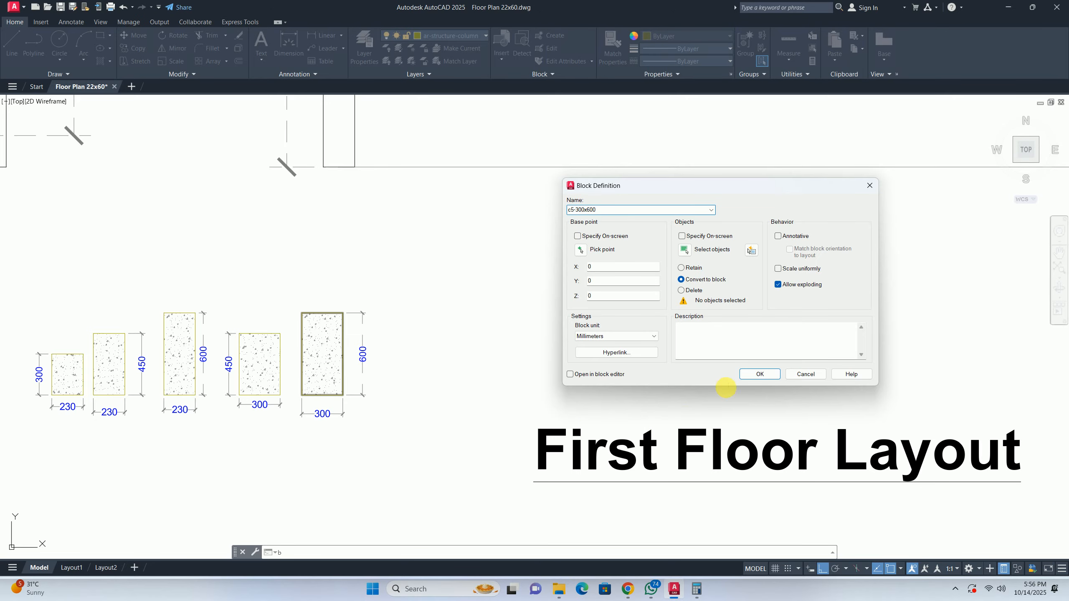
{"action": "key", "text": "Escape"}
{"action": "scroll", "coordinate": [378, 321], "scroll_direction": "down", "scroll_amount": 2}
{"action": "key", "text": "Escape"}
{"action": "key", "text": "Escape"}
{"action": "key", "text": "Escape"}
- Undo the column block definitions and the last move of the columns
{"action": "key", "text": "ctrl+z"}
{"action": "key", "text": "ctrl+z"}
{"action": "key", "text": "ctrl+z"}
{"action": "key", "text": "ctrl+z"}
{"action": "key", "text": "ctrl+z"}
{"action": "key", "text": "ctrl+z"}
{"action": "key", "text": "ctrl+z"}
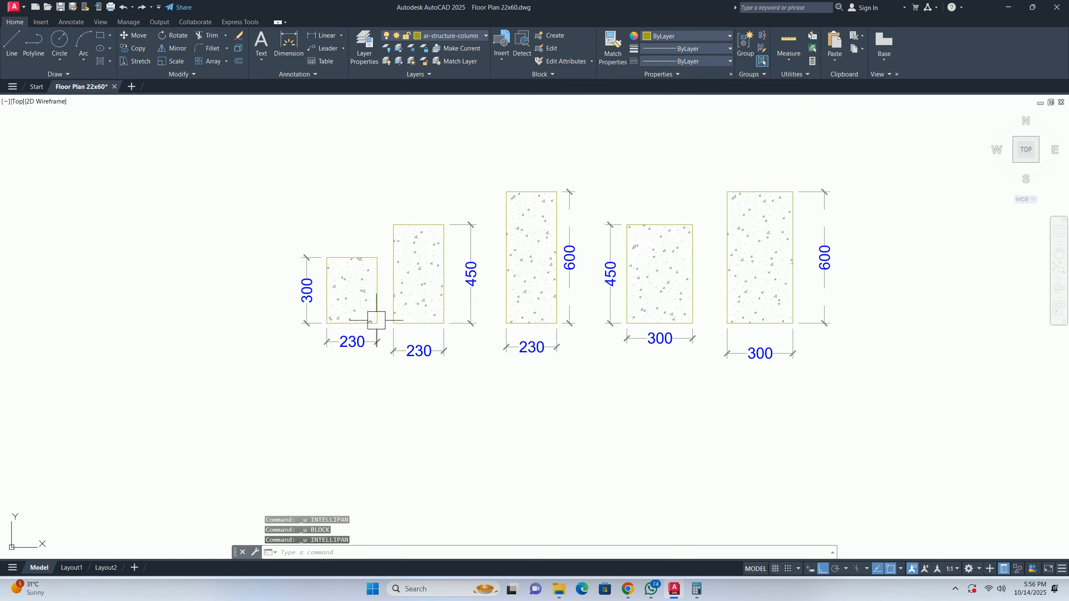
{"action": "key", "text": "ctrl+z"}
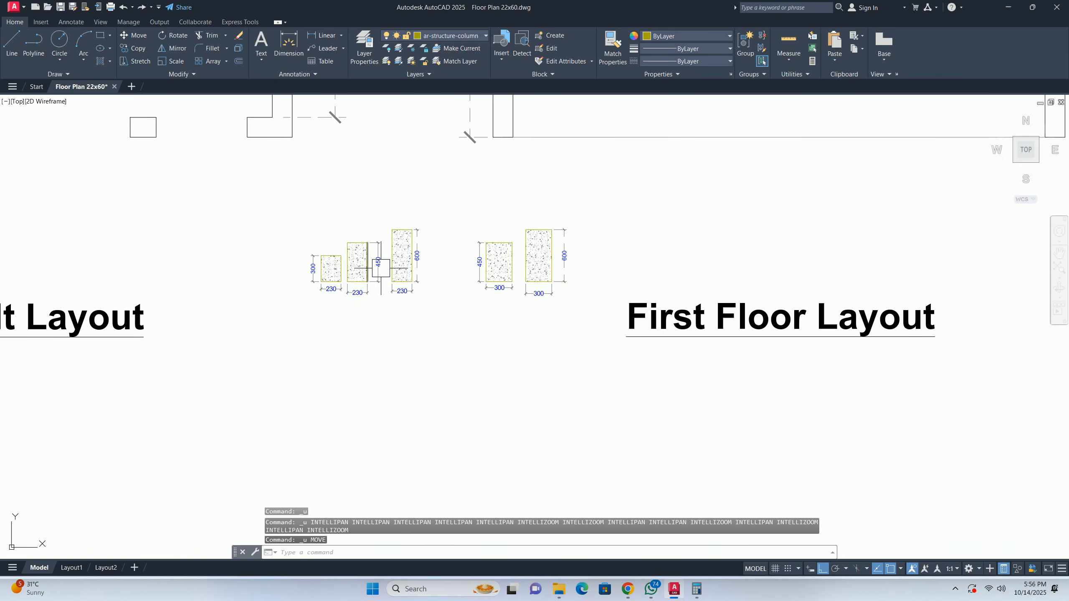
- Inspect the 230x450 column and look over the column set in relation to the First Floor Layout
{"action": "key", "text": "Escape"}
{"action": "key", "text": "Escape"}
{"action": "scroll", "coordinate": [362, 261], "scroll_direction": "up", "scroll_amount": 4}
{"action": "left_click", "coordinate": [372, 258]}
{"action": "key", "text": "Escape"}
{"action": "key", "text": "Escape"}
{"action": "scroll", "coordinate": [369, 261], "scroll_direction": "down", "scroll_amount": 2}
{"action": "middle_click_drag", "start_coordinate": [363, 267], "coordinate": [257, 334]}
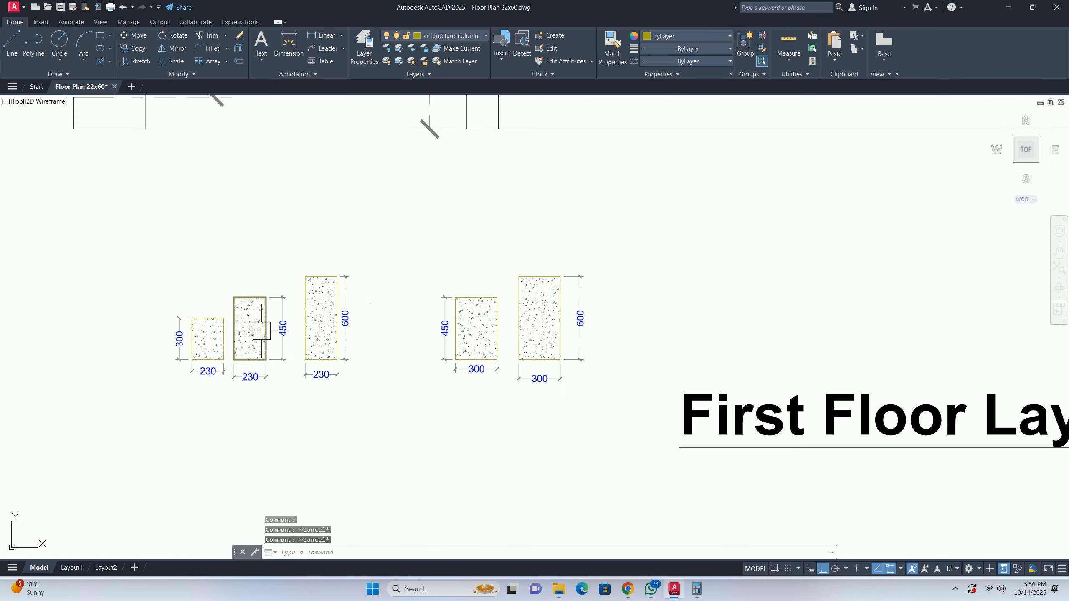
{"action": "scroll", "coordinate": [372, 278], "scroll_direction": "down", "scroll_amount": 2}
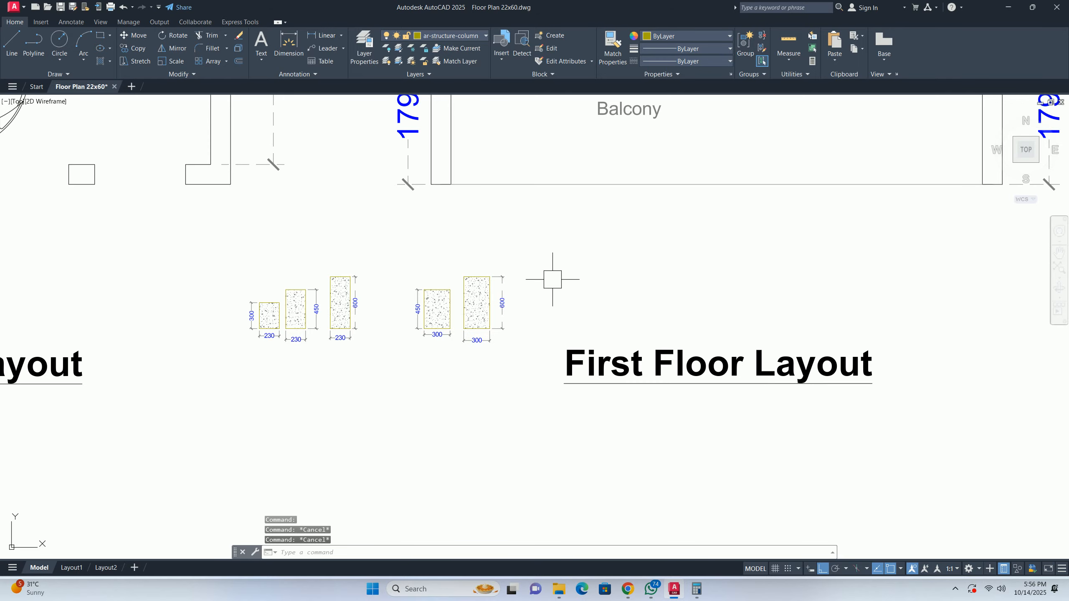
{"action": "scroll", "coordinate": [534, 317], "scroll_direction": "down", "scroll_amount": 2}
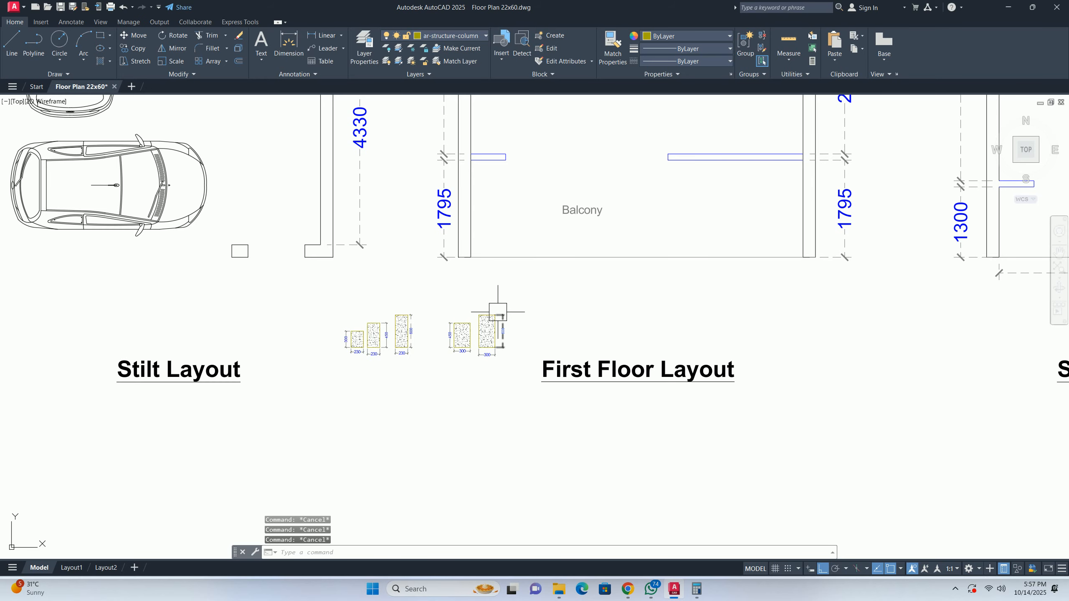
{"action": "scroll", "coordinate": [507, 343], "scroll_direction": "up", "scroll_amount": 4}
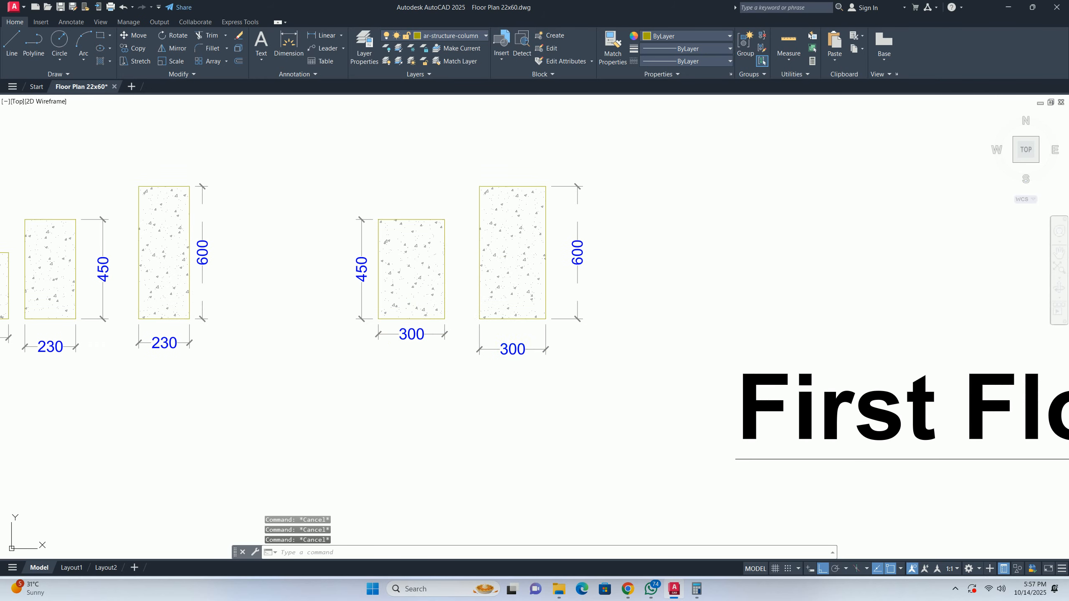
- Copy the 300x600 column's outline and hatch from its lower-left corner to the outer lower end of the first-floor balcony's left wall
{"action": "type", "text": "co"}
{"action": "key", "text": "Return"}
{"action": "left_click", "coordinate": [518, 263]}
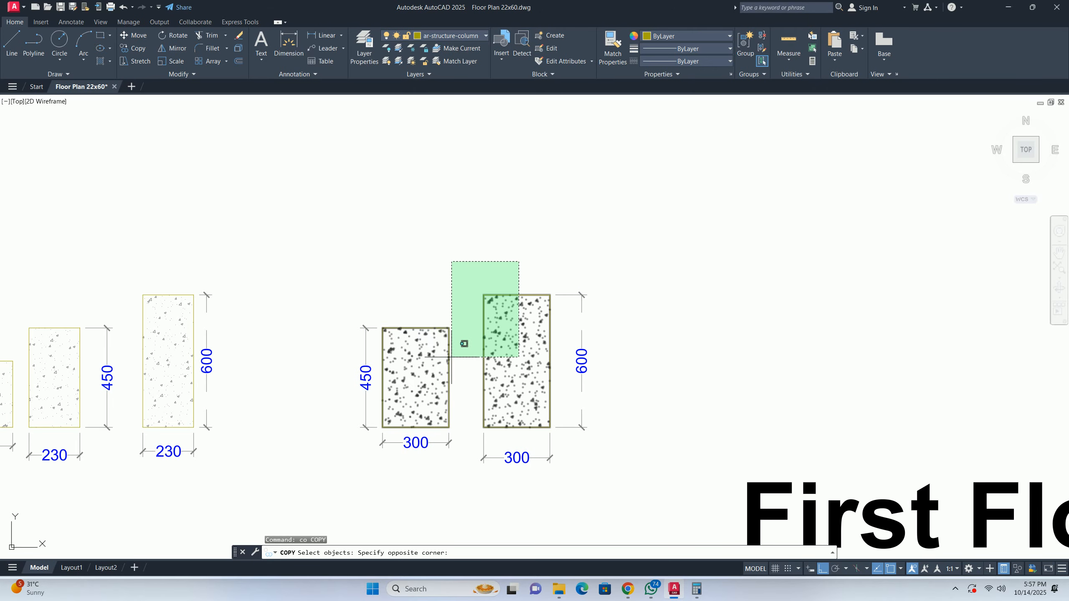
{"action": "left_click", "coordinate": [461, 351]}
{"action": "key", "text": "Return"}
{"action": "left_click", "coordinate": [483, 428]}
{"action": "scroll", "coordinate": [484, 250], "scroll_direction": "down", "scroll_amount": 8}
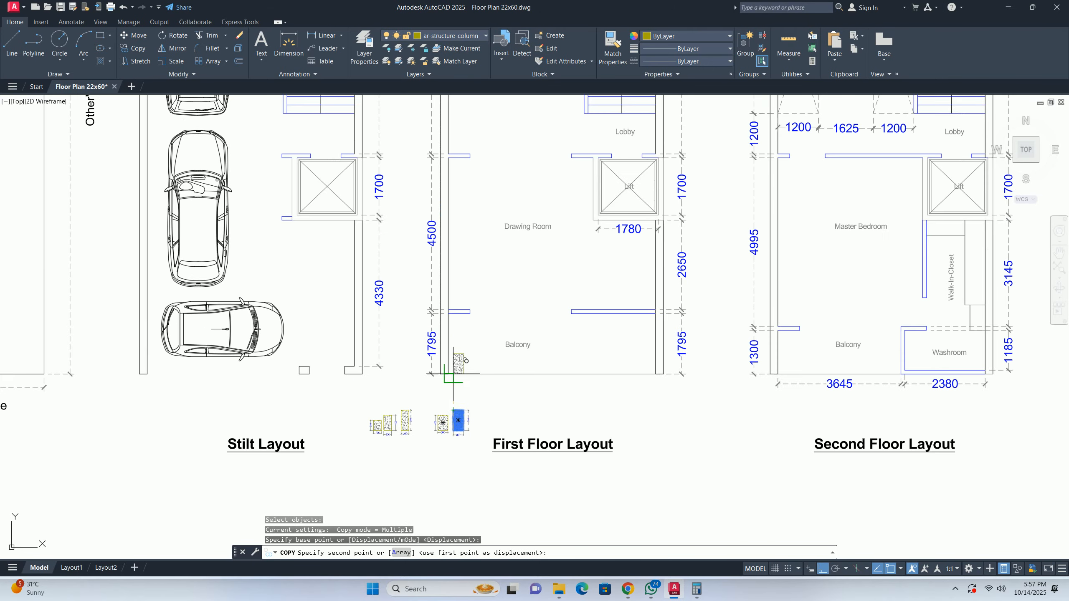
{"action": "scroll", "coordinate": [406, 382], "scroll_direction": "up", "scroll_amount": 7}
{"action": "left_click", "coordinate": [405, 385]}
{"action": "key", "text": "Escape"}
{"action": "key", "text": "Escape"}
{"action": "scroll", "coordinate": [440, 344], "scroll_direction": "up", "scroll_amount": 4}
{"action": "key", "text": "Escape"}
{"action": "key", "text": "Escape"}
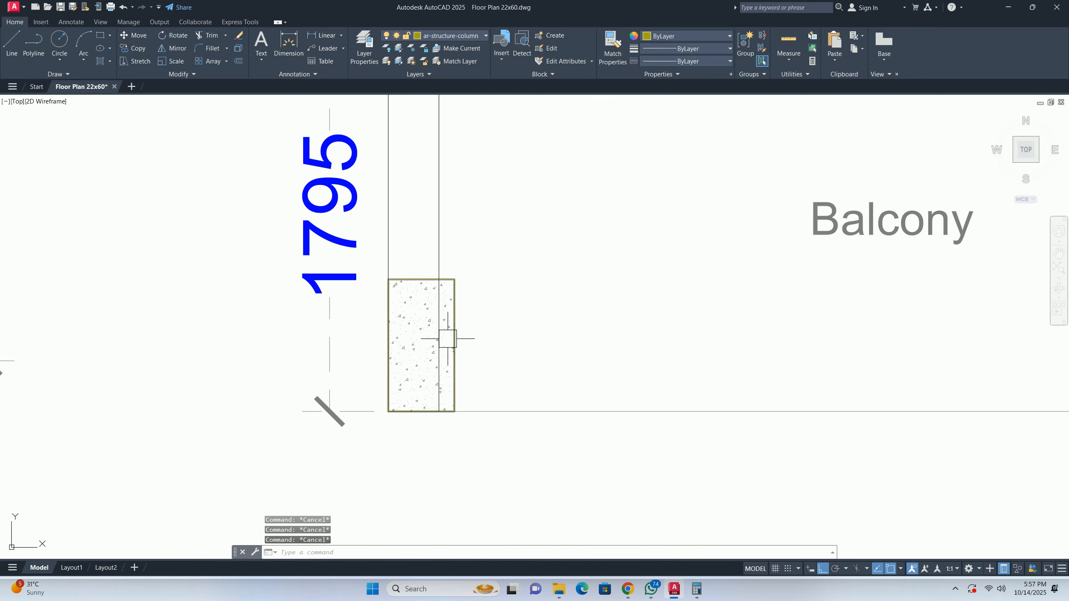
- Copy the left balcony column from its lower-right corner to the outer lower corner of the first floor's right wall
{"action": "key", "text": "Return"}
{"action": "scroll", "coordinate": [466, 299], "scroll_direction": "up", "scroll_amount": 4}
{"action": "left_click", "coordinate": [458, 224]}
{"action": "left_click", "coordinate": [422, 339]}
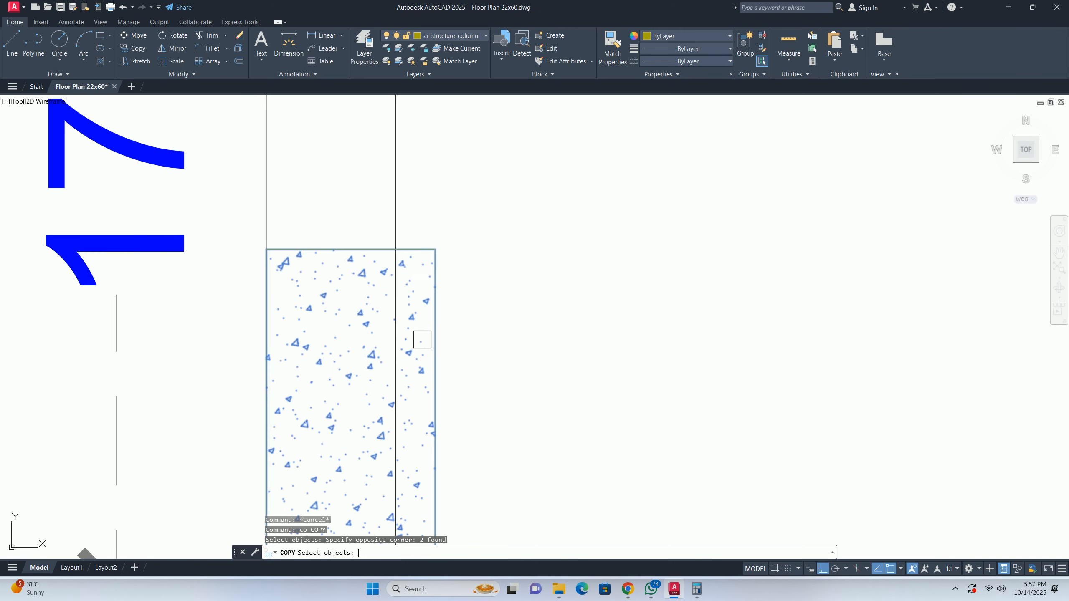
{"action": "key", "text": "Return"}
{"action": "scroll", "coordinate": [386, 192], "scroll_direction": "down", "scroll_amount": 4}
{"action": "left_click", "coordinate": [405, 344]}
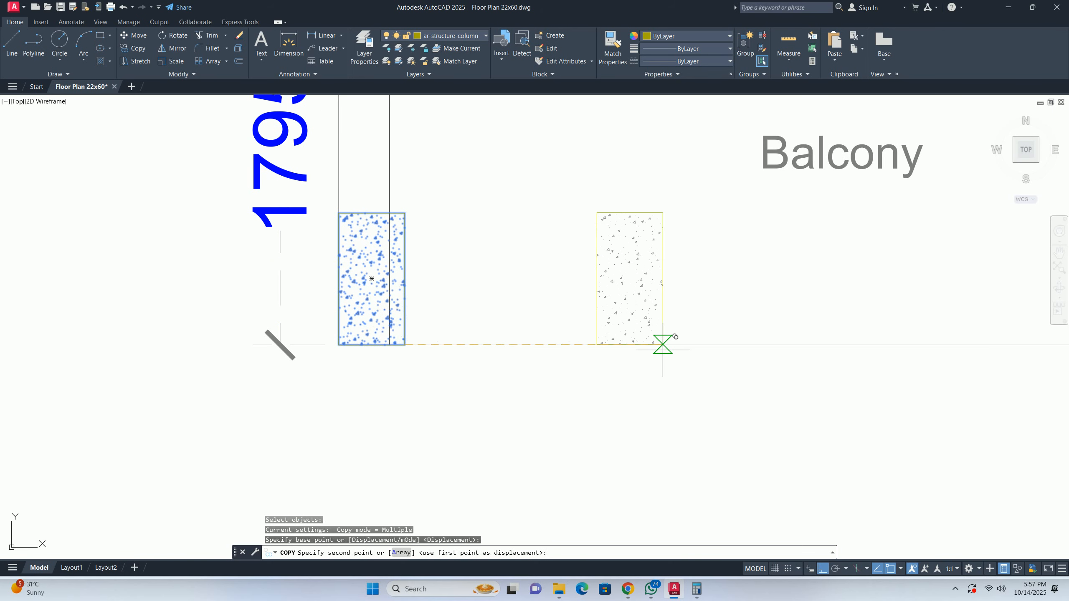
{"action": "scroll", "coordinate": [657, 347], "scroll_direction": "down", "scroll_amount": 4}
{"action": "left_click", "coordinate": [690, 348]}
{"action": "key", "text": "Escape"}
{"action": "key", "text": "Escape"}
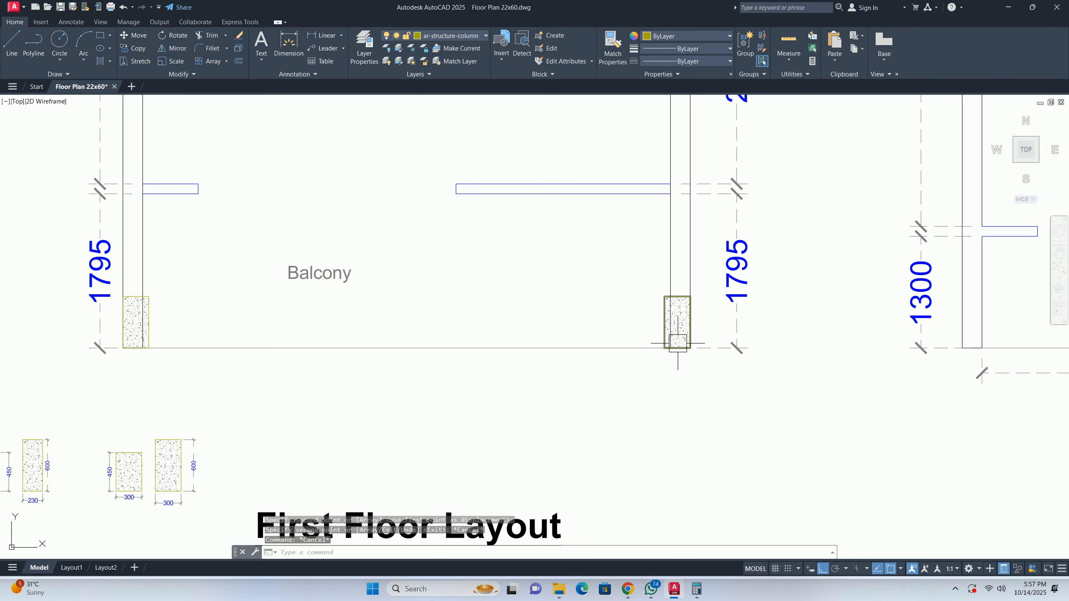
- Measure the distance between the lower-edge midpoints of the two balcony columns with a temporary linear dimension
{"action": "scroll", "coordinate": [656, 350], "scroll_direction": "down", "scroll_amount": 3}
{"action": "key", "text": "Escape"}
{"action": "key", "text": "Escape"}
{"action": "scroll", "coordinate": [505, 353], "scroll_direction": "up", "scroll_amount": 3}
{"action": "type", "text": "dli"}
{"action": "key", "text": "Return"}
{"action": "left_click", "coordinate": [340, 365]}
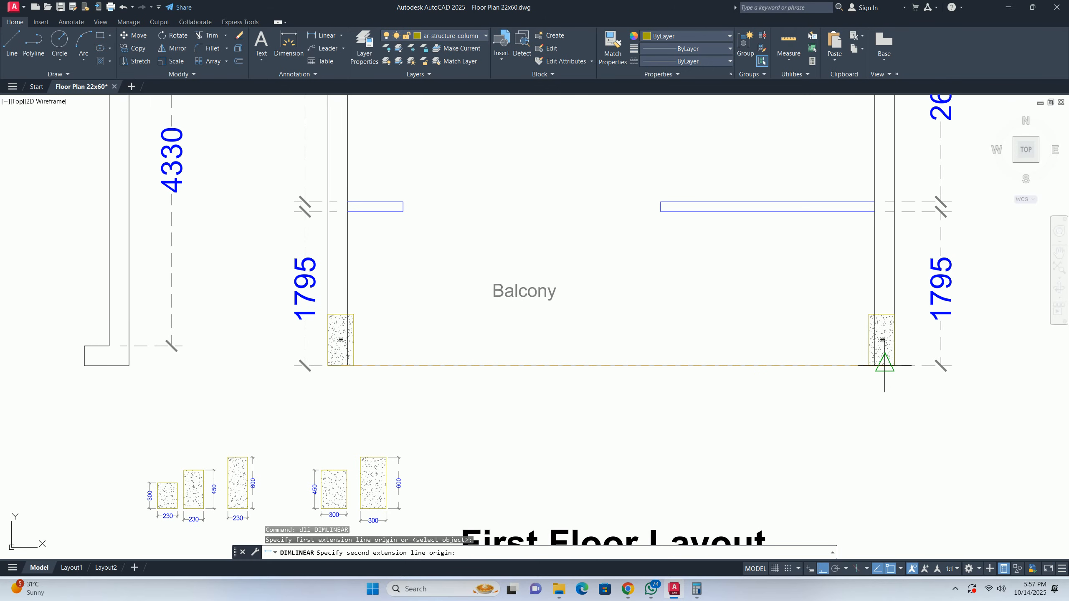
{"action": "left_click", "coordinate": [884, 365]}
{"action": "scroll", "coordinate": [674, 385], "scroll_direction": "up", "scroll_amount": 3}
{"action": "key", "text": "Escape"}
{"action": "scroll", "coordinate": [664, 382], "scroll_direction": "down", "scroll_amount": 5}
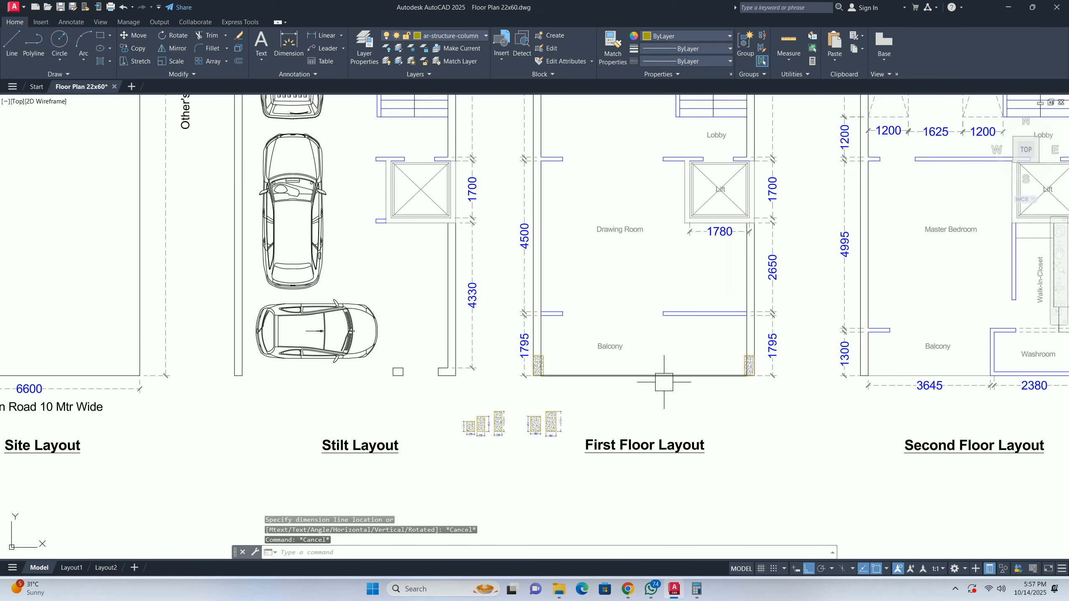
- Measure the long side of the left balcony column with a temporary linear dimension
{"action": "scroll", "coordinate": [547, 356], "scroll_direction": "up", "scroll_amount": 4}
{"action": "key", "text": "Escape"}
{"action": "scroll", "coordinate": [477, 354], "scroll_direction": "down", "scroll_amount": 4}
{"action": "scroll", "coordinate": [454, 347], "scroll_direction": "up", "scroll_amount": 6}
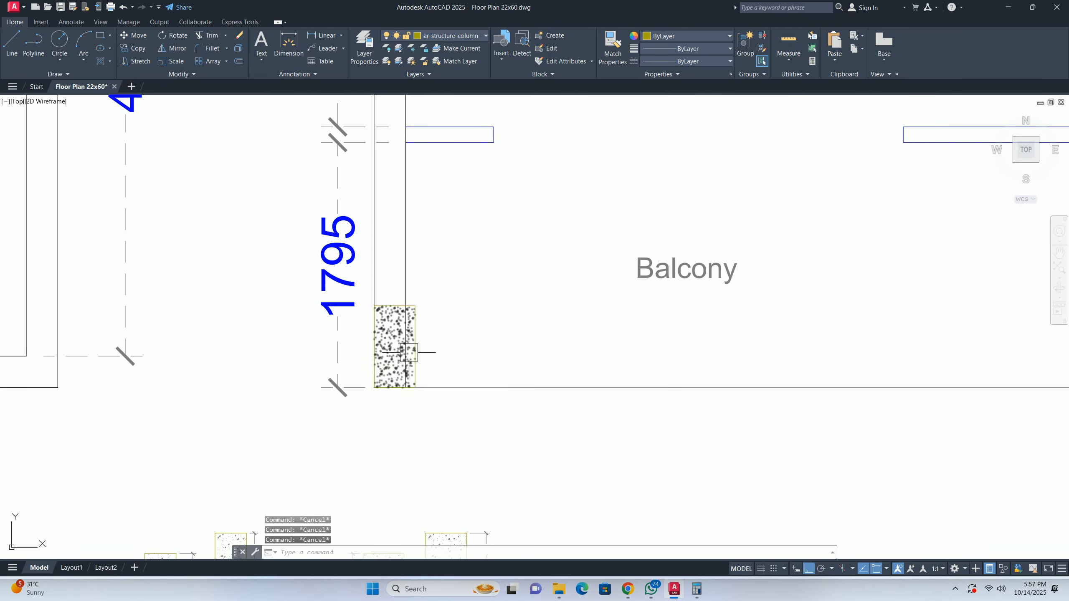
{"action": "middle_click_drag", "start_coordinate": [408, 352], "coordinate": [415, 330]}
{"action": "key", "text": "Return"}
{"action": "key", "text": "Return"}
{"action": "left_click", "coordinate": [420, 343]}
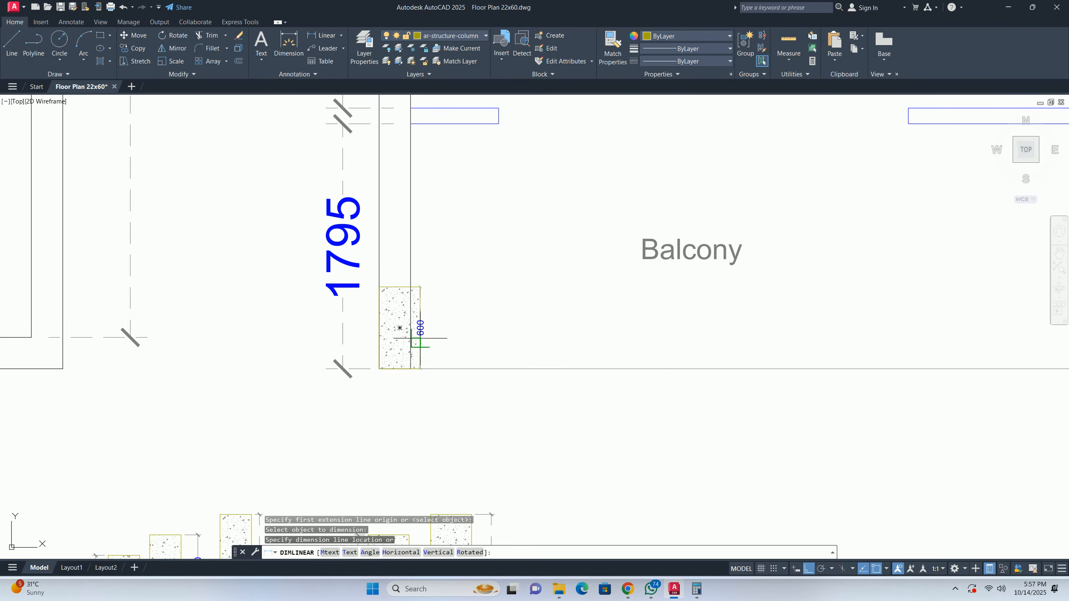
{"action": "key", "text": "Escape"}
{"action": "key", "text": "Escape"}
{"action": "key", "text": "Escape"}
{"action": "scroll", "coordinate": [429, 347], "scroll_direction": "down", "scroll_amount": 6}
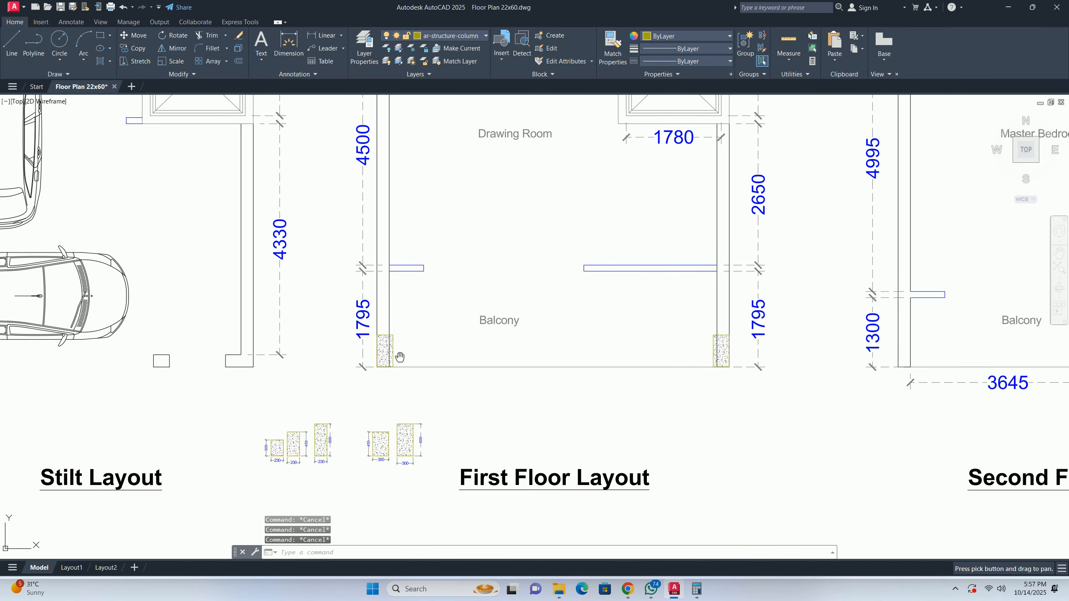
{"action": "type", "text": "co"}
{"action": "key", "text": "Return"}
{"action": "scroll", "coordinate": [416, 337], "scroll_direction": "down", "scroll_amount": 4}
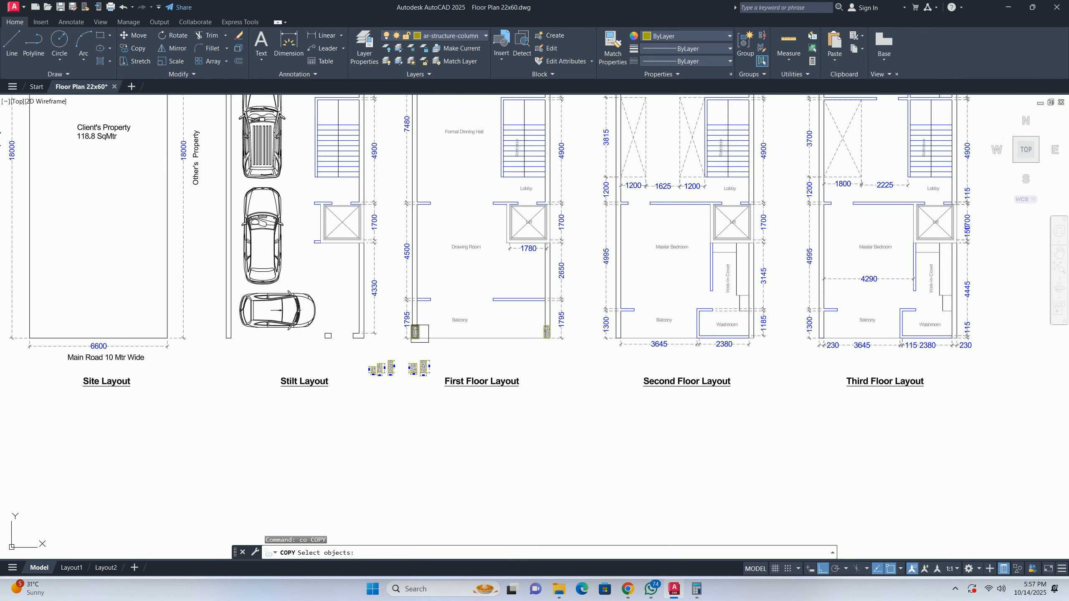
{"action": "scroll", "coordinate": [419, 332], "scroll_direction": "up", "scroll_amount": 10}
{"action": "left_click", "coordinate": [436, 338]}
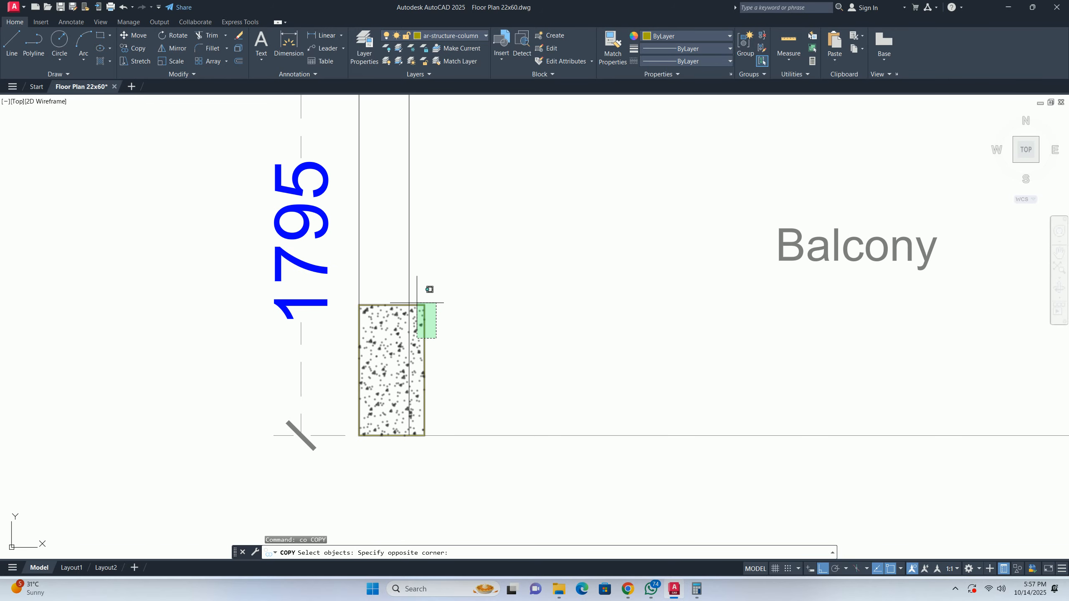
{"action": "left_click", "coordinate": [427, 313]}
{"action": "scroll", "coordinate": [434, 346], "scroll_direction": "down", "scroll_amount": 5}
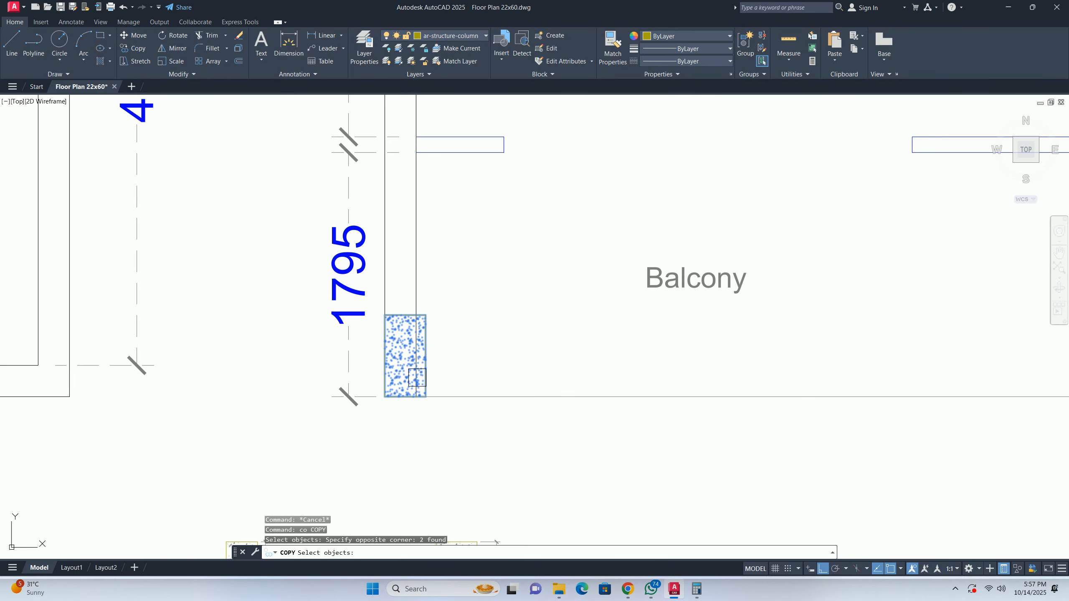
{"action": "middle_click_drag", "start_coordinate": [439, 369], "coordinate": [426, 399]}
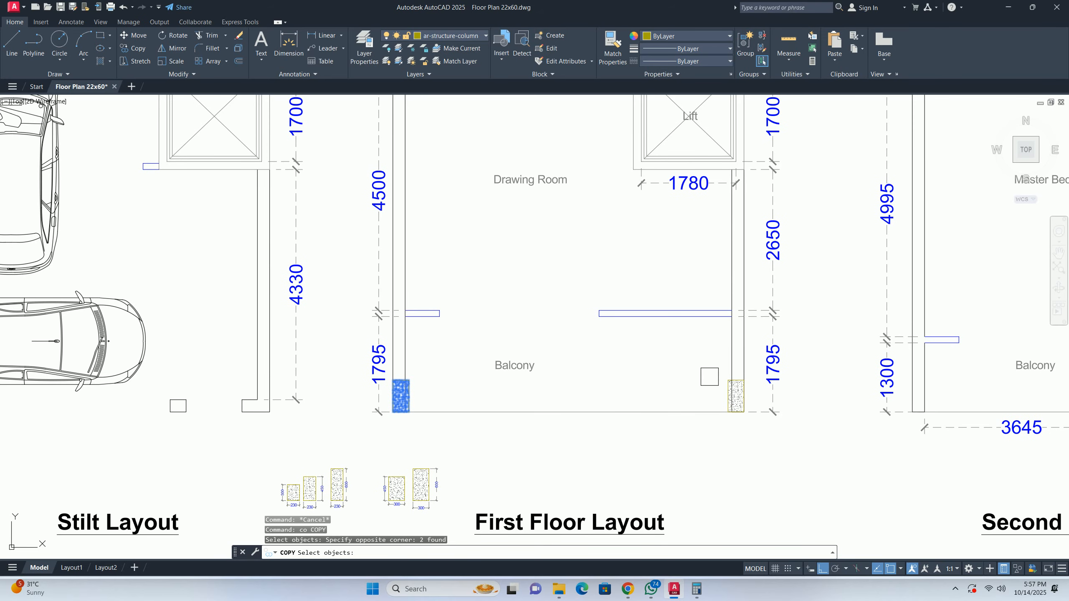
{"action": "key", "text": "Escape"}
{"action": "key", "text": "Escape"}
- Examine the walls around the first-floor lift, lobby and drawing room for the next column position
{"action": "scroll", "coordinate": [619, 307], "scroll_direction": "up", "scroll_amount": 5}
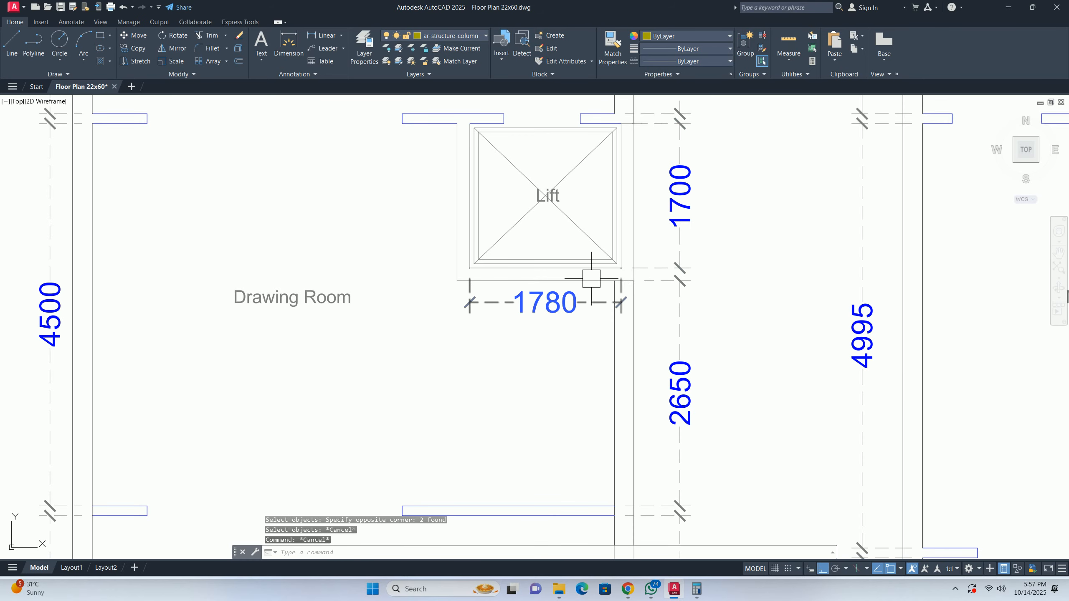
{"action": "scroll", "coordinate": [463, 273], "scroll_direction": "down", "scroll_amount": 3}
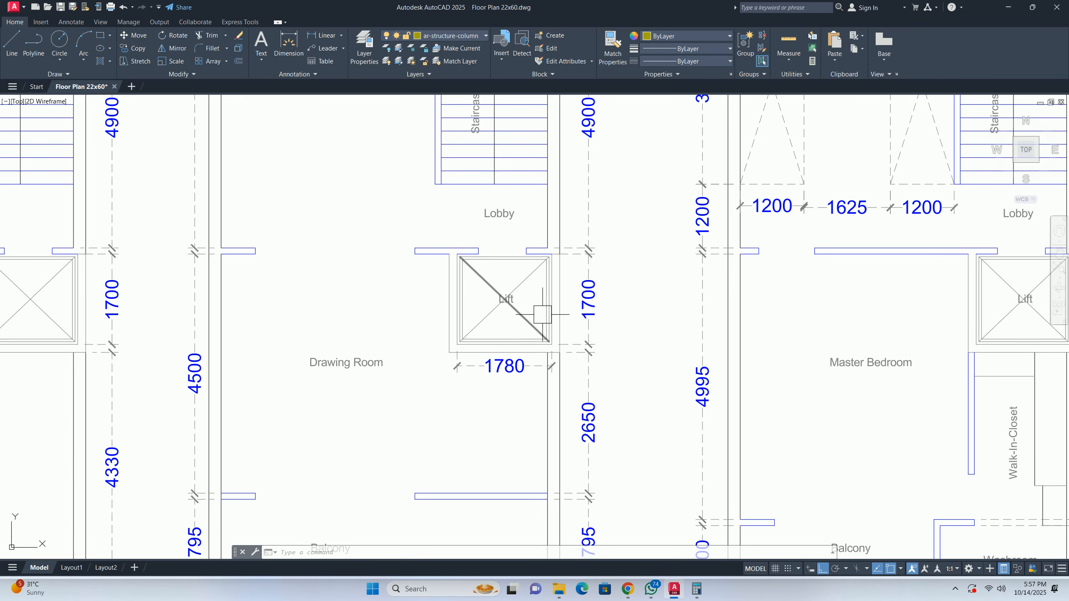
{"action": "scroll", "coordinate": [552, 266], "scroll_direction": "up", "scroll_amount": 3}
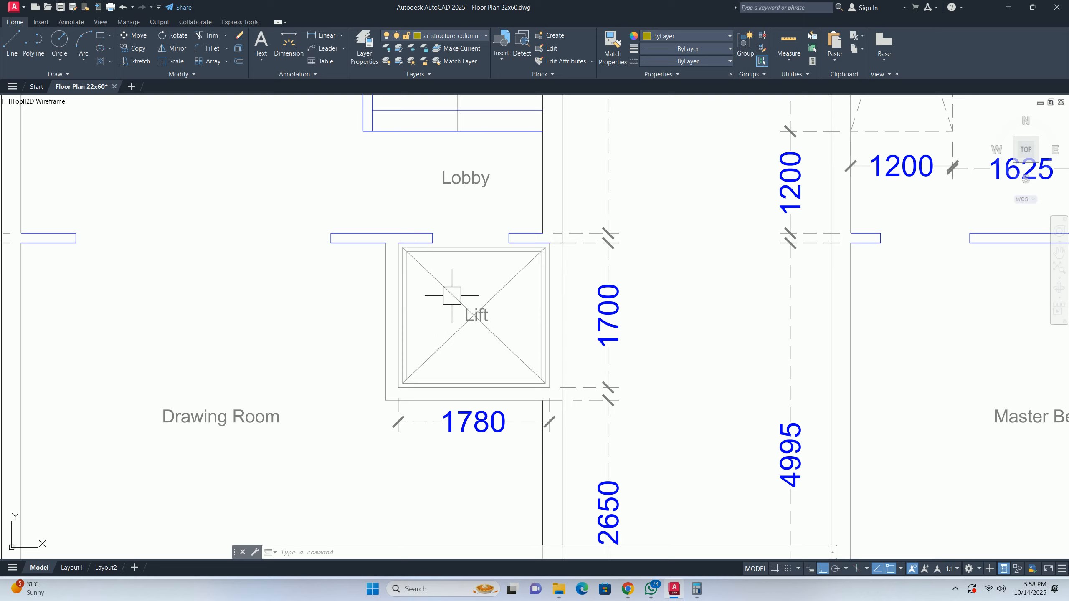
{"action": "scroll", "coordinate": [610, 294], "scroll_direction": "down", "scroll_amount": 2}
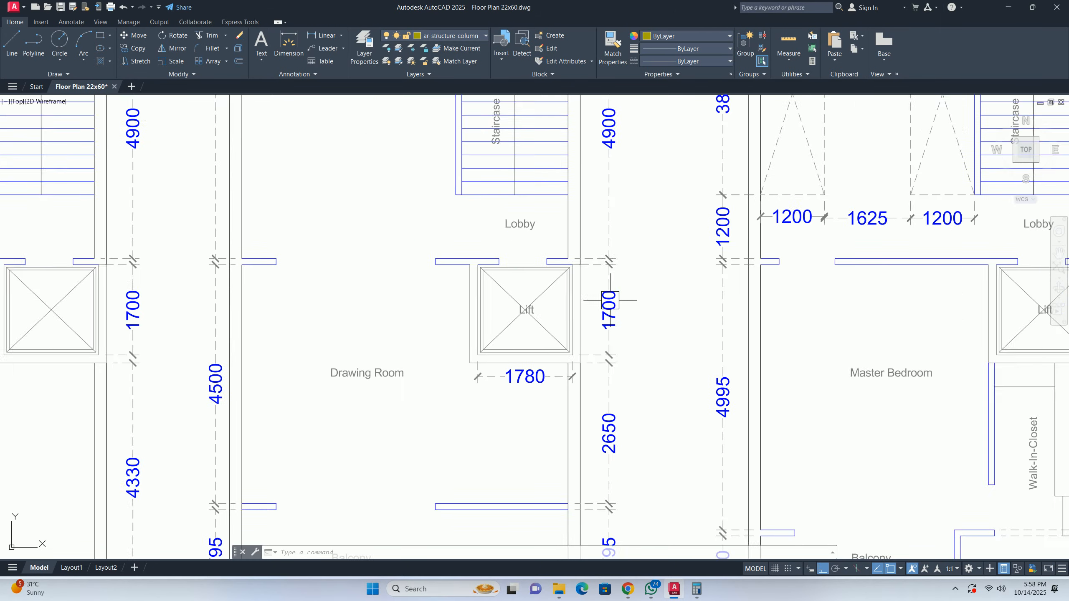
{"action": "middle_click_drag", "start_coordinate": [596, 308], "coordinate": [511, 290]}
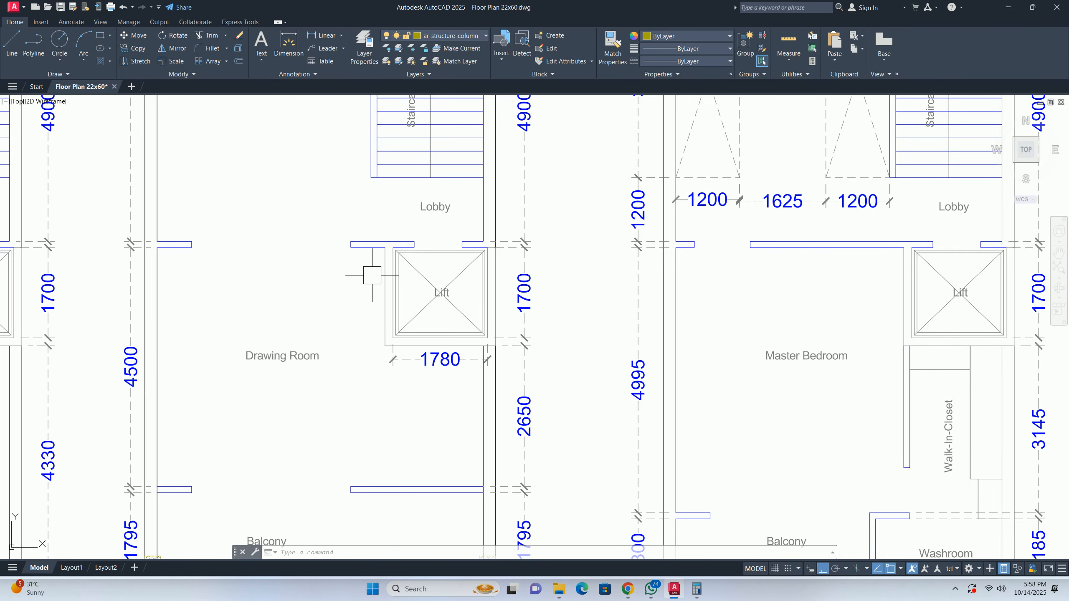
{"action": "key", "text": "Escape"}
{"action": "key", "text": "Escape"}
{"action": "key", "text": "Escape"}
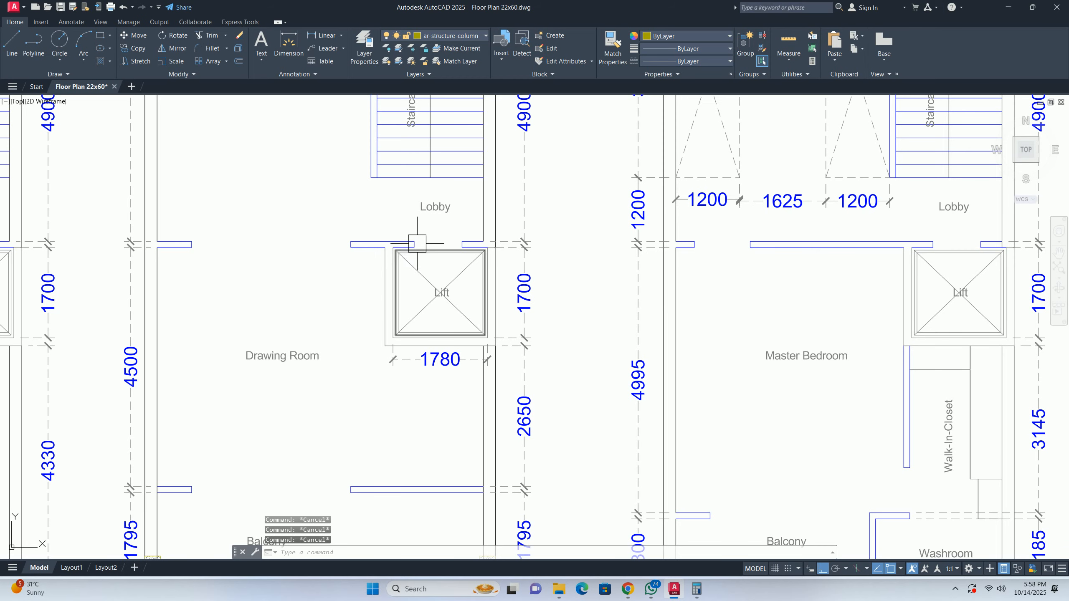
{"action": "scroll", "coordinate": [438, 312], "scroll_direction": "down", "scroll_amount": 5}
{"action": "scroll", "coordinate": [464, 322], "scroll_direction": "up", "scroll_amount": 5}
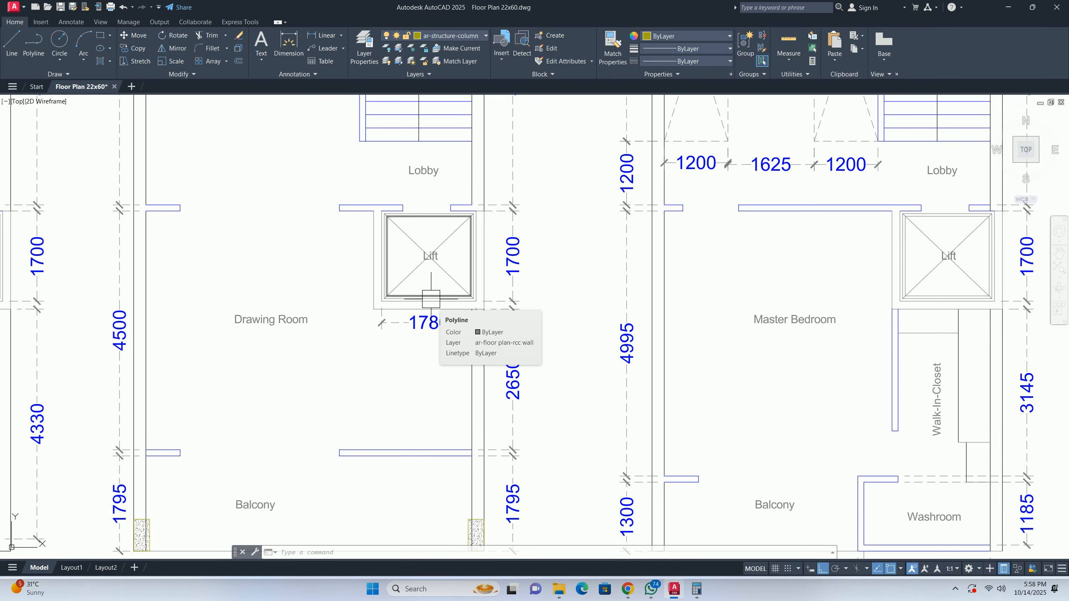
{"action": "middle_click_drag", "start_coordinate": [482, 425], "coordinate": [484, 346]}
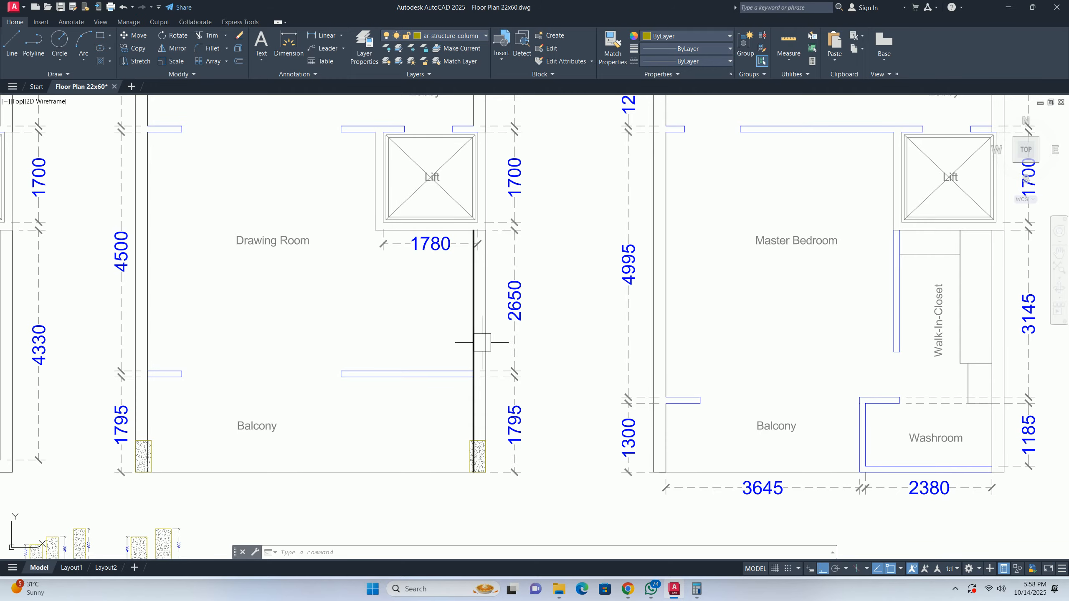
- Measure the vertical distance from the right balcony column to the lift's lower wall on the first floor with a temporary linear dimension
{"action": "type", "text": "li"}
{"action": "key", "text": "Return"}
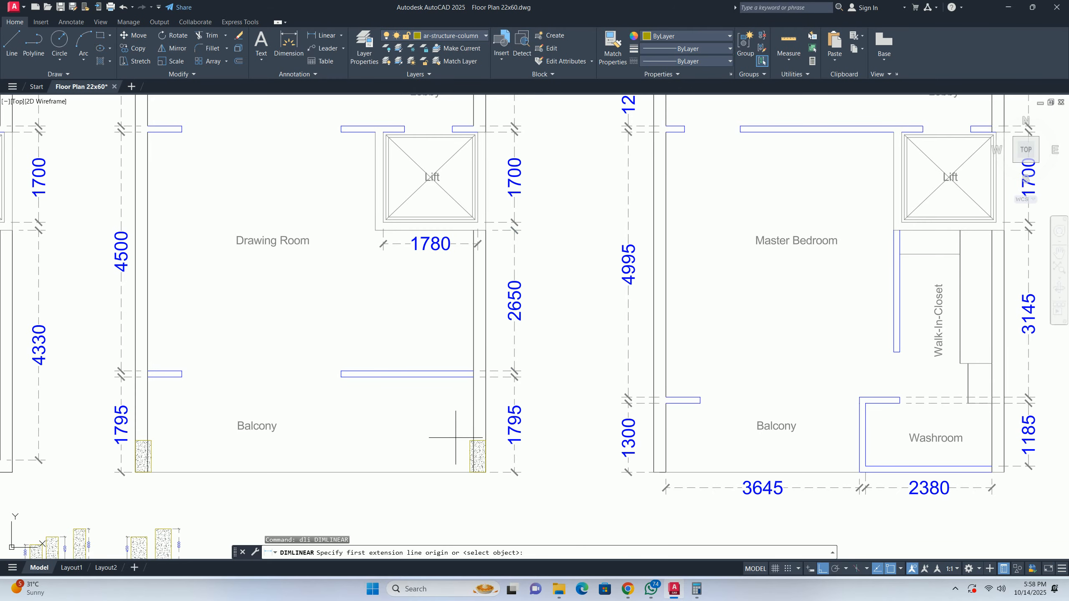
{"action": "scroll", "coordinate": [459, 459], "scroll_direction": "up", "scroll_amount": 4}
{"action": "left_click", "coordinate": [486, 448]}
{"action": "scroll", "coordinate": [456, 338], "scroll_direction": "down", "scroll_amount": 4}
{"action": "middle_click_drag", "start_coordinate": [456, 338], "coordinate": [448, 408]}
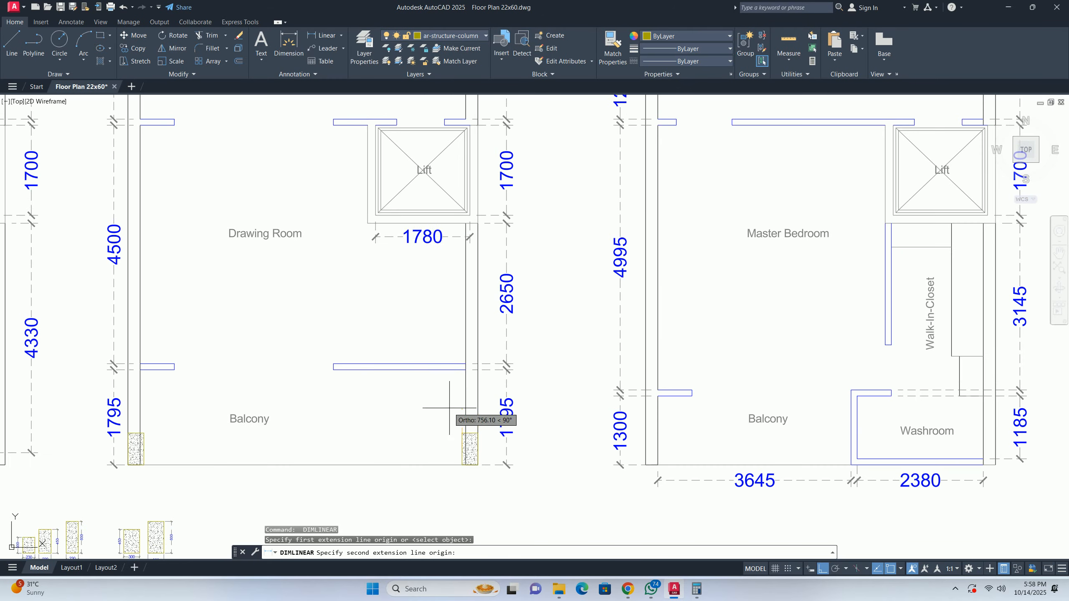
{"action": "scroll", "coordinate": [446, 224], "scroll_direction": "up", "scroll_amount": 4}
{"action": "left_click", "coordinate": [475, 222]}
{"action": "scroll", "coordinate": [446, 354], "scroll_direction": "down", "scroll_amount": 4}
{"action": "middle_click_drag", "start_coordinate": [446, 353], "coordinate": [442, 317]}
{"action": "scroll", "coordinate": [442, 317], "scroll_direction": "up", "scroll_amount": 5}
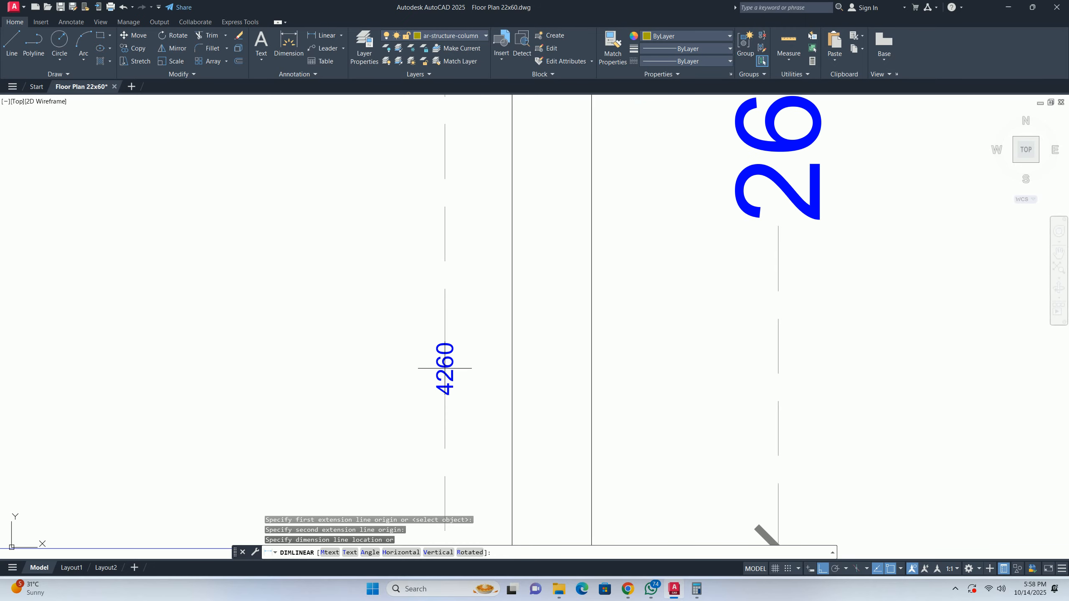
{"action": "scroll", "coordinate": [444, 364], "scroll_direction": "down", "scroll_amount": 6}
{"action": "key", "text": "Escape"}
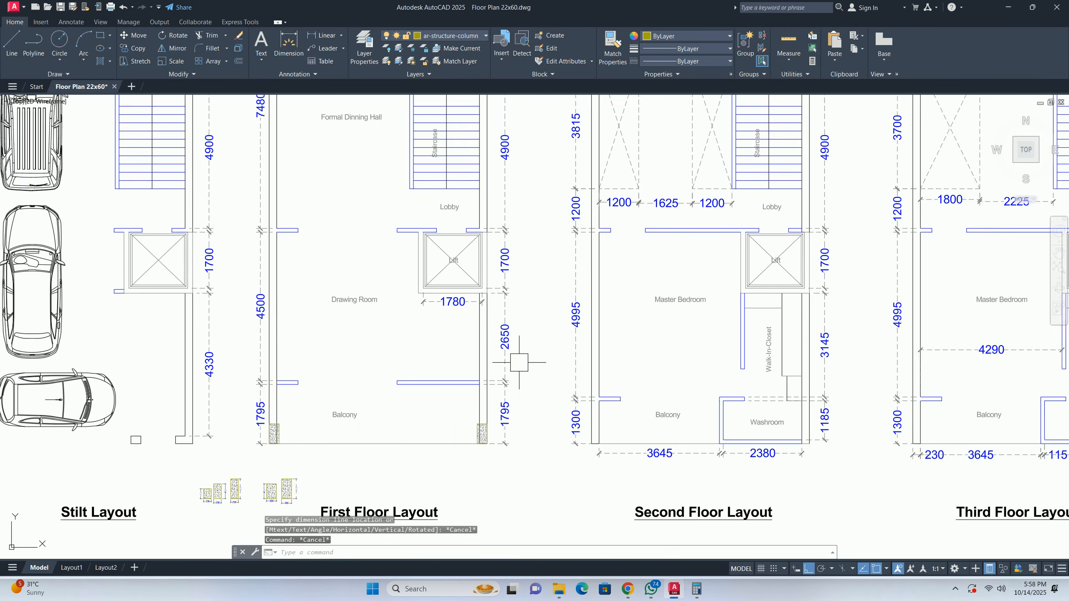
{"action": "key", "text": "Escape"}
{"action": "key", "text": "Escape"}
- Copy the left balcony column from its upper-right corner straight up the left wall to the upper face of the drawing room's top partition
{"action": "scroll", "coordinate": [430, 388], "scroll_direction": "up", "scroll_amount": 3}
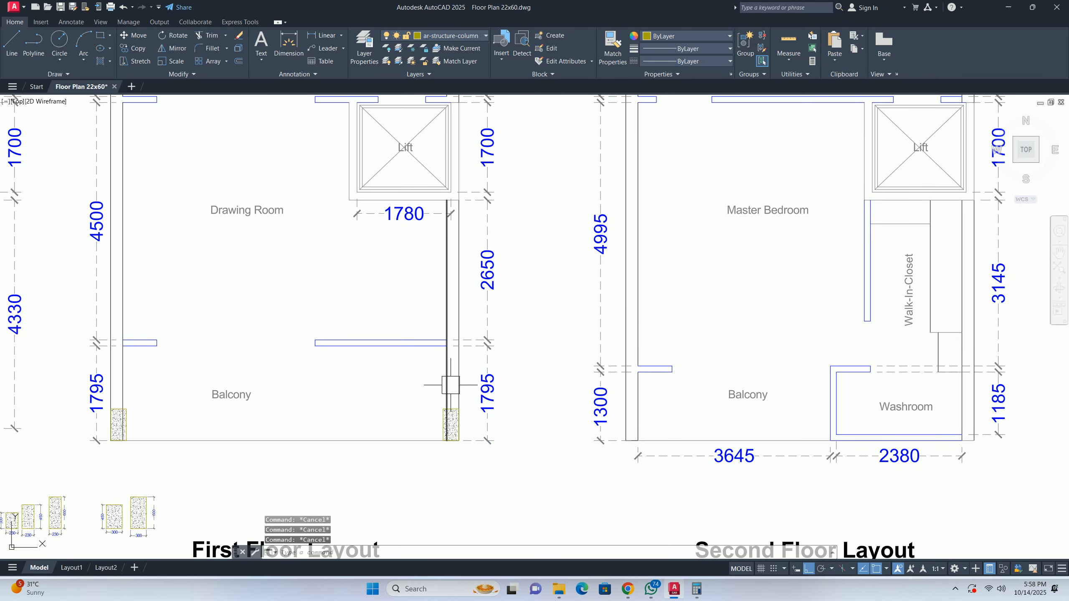
{"action": "scroll", "coordinate": [448, 381], "scroll_direction": "down", "scroll_amount": 2}
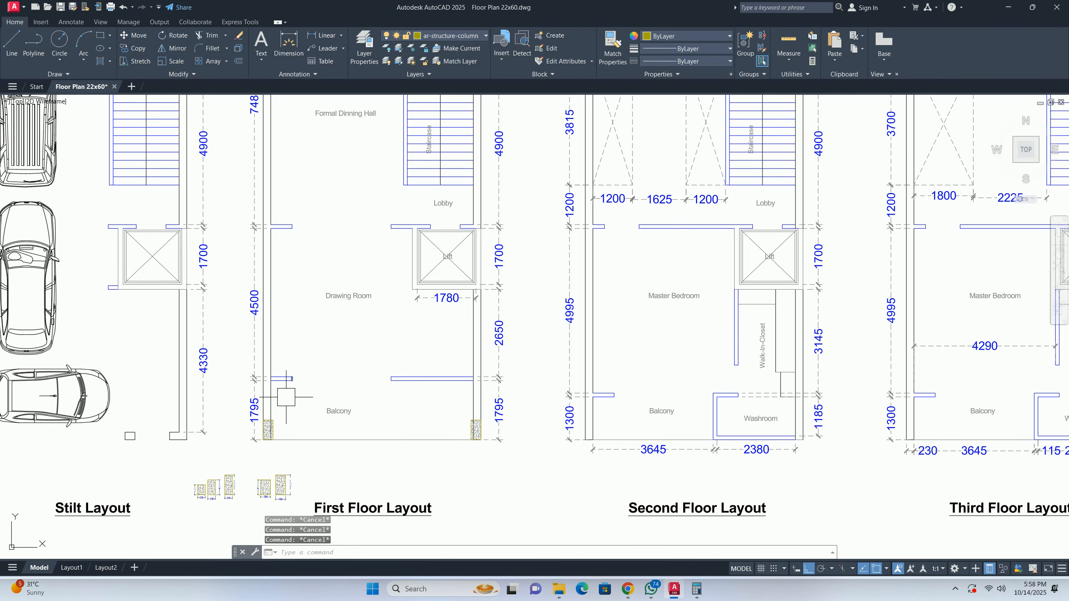
{"action": "middle_click_drag", "start_coordinate": [288, 395], "coordinate": [325, 334]}
{"action": "type", "text": "o"}
{"action": "key", "text": "Return"}
{"action": "scroll", "coordinate": [306, 368], "scroll_direction": "up", "scroll_amount": 4}
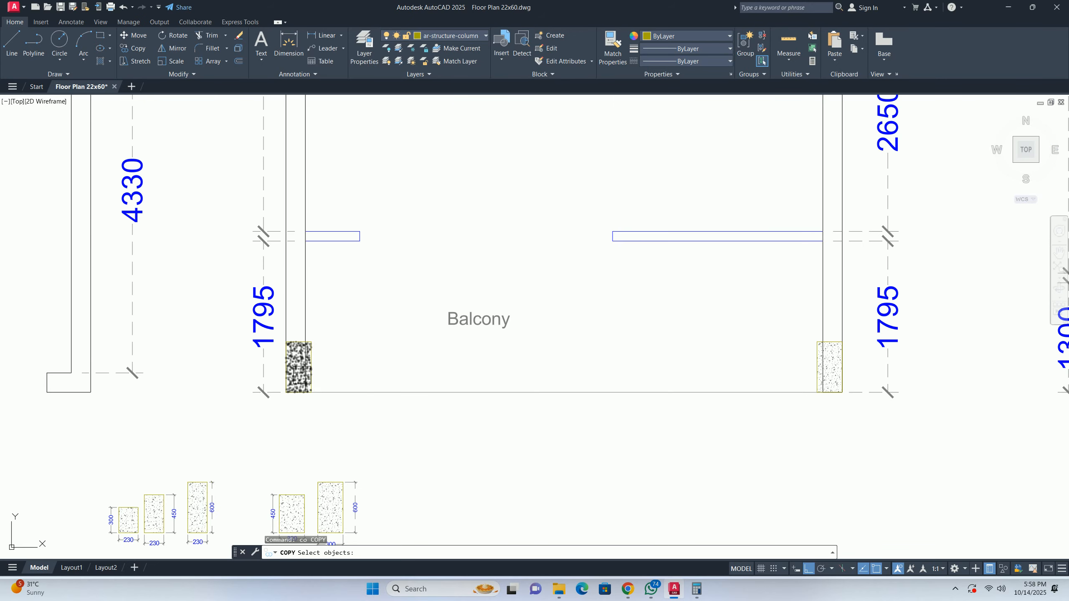
{"action": "left_click", "coordinate": [341, 385]}
{"action": "left_click", "coordinate": [310, 338]}
{"action": "key", "text": "Return"}
{"action": "left_click", "coordinate": [312, 342]}
{"action": "middle_click_drag", "start_coordinate": [310, 174], "coordinate": [322, 352]}
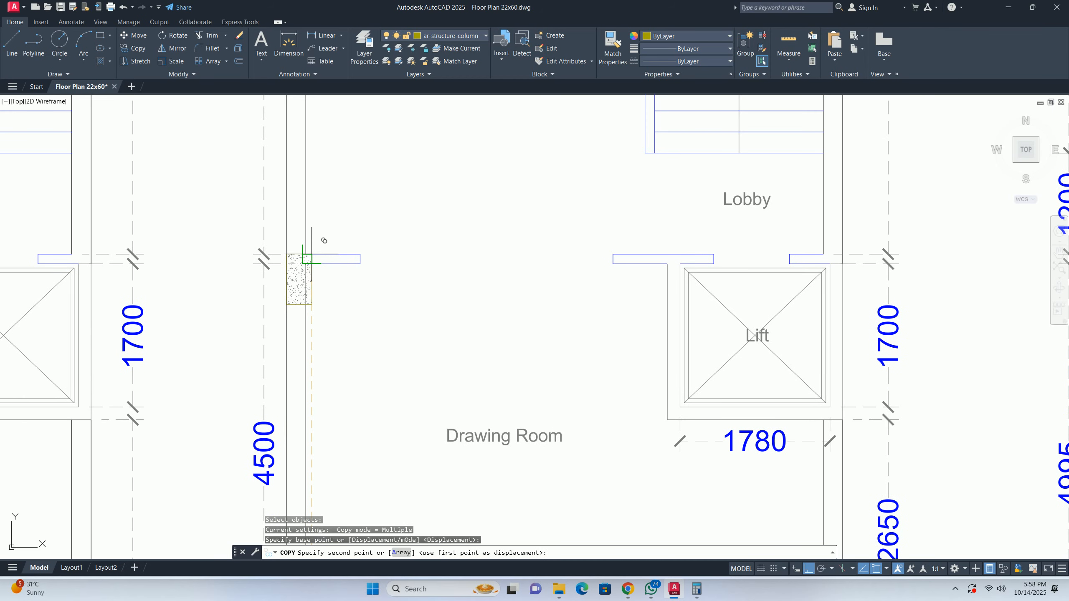
{"action": "left_click", "coordinate": [312, 254]}
{"action": "key", "text": "Escape"}
{"action": "scroll", "coordinate": [329, 274], "scroll_direction": "down", "scroll_amount": 8}
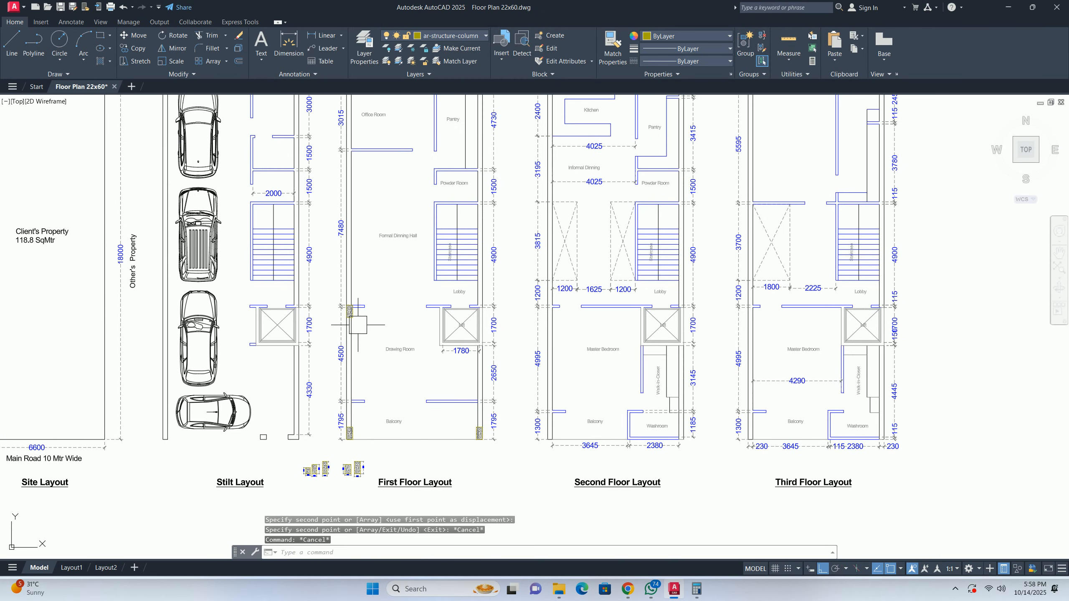
- Examine the first floor's lift, lobby and staircase area for further column positions
{"action": "scroll", "coordinate": [358, 324], "scroll_direction": "down", "scroll_amount": 2}
{"action": "scroll", "coordinate": [336, 269], "scroll_direction": "up", "scroll_amount": 4}
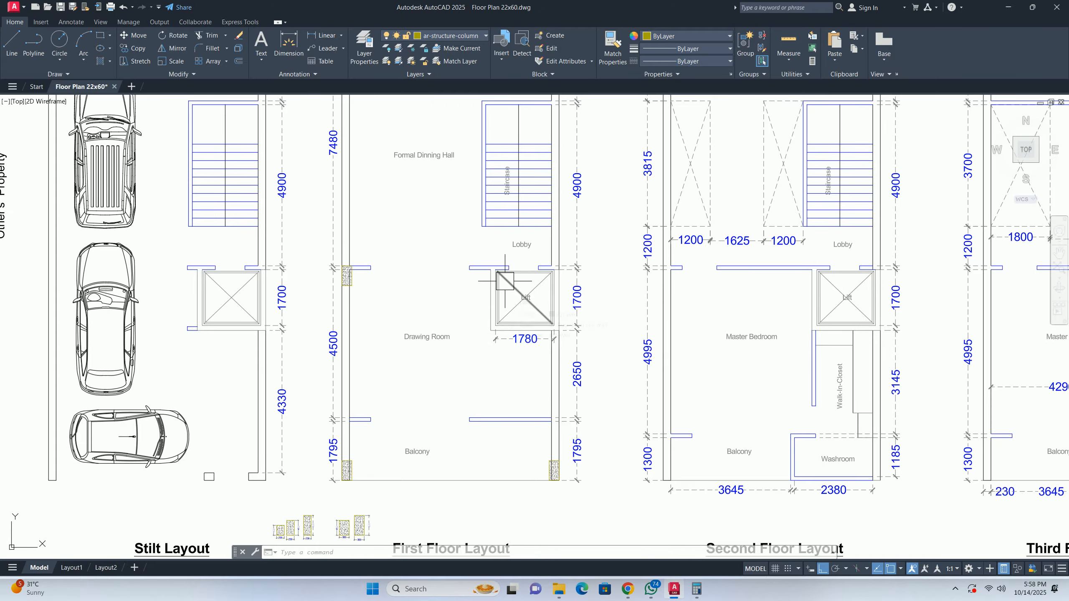
{"action": "mouse_move", "coordinate": [491, 254]}
{"action": "middle_mouse_down"}
{"action": "mouse_move", "coordinate": [462, 347]}
{"action": "mouse_move", "coordinate": [478, 333]}
{"action": "middle_mouse_up"}
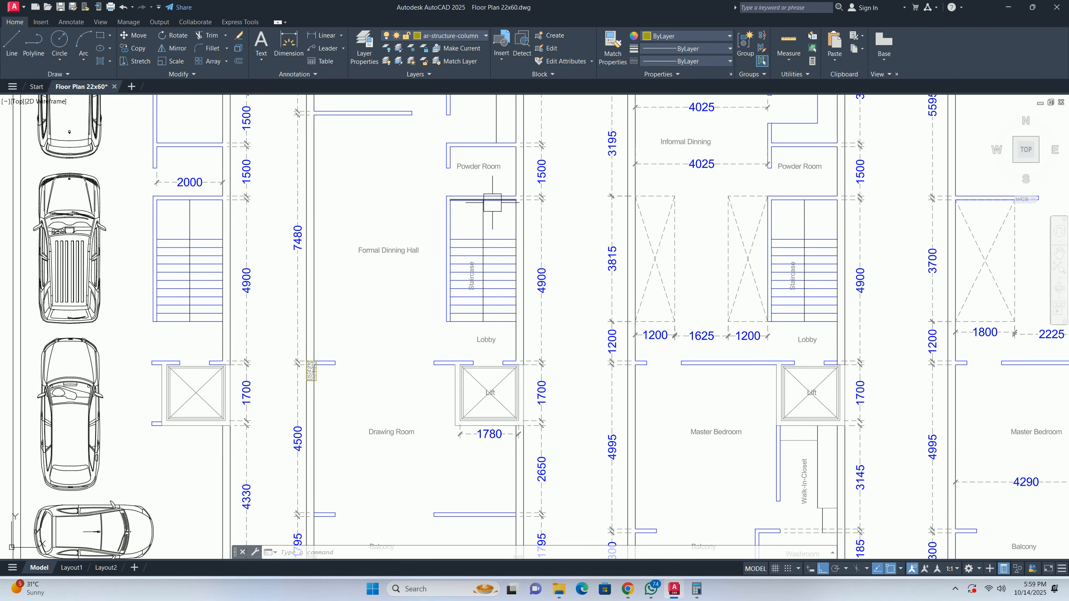
{"action": "scroll", "coordinate": [492, 202], "scroll_direction": "down", "scroll_amount": 3}
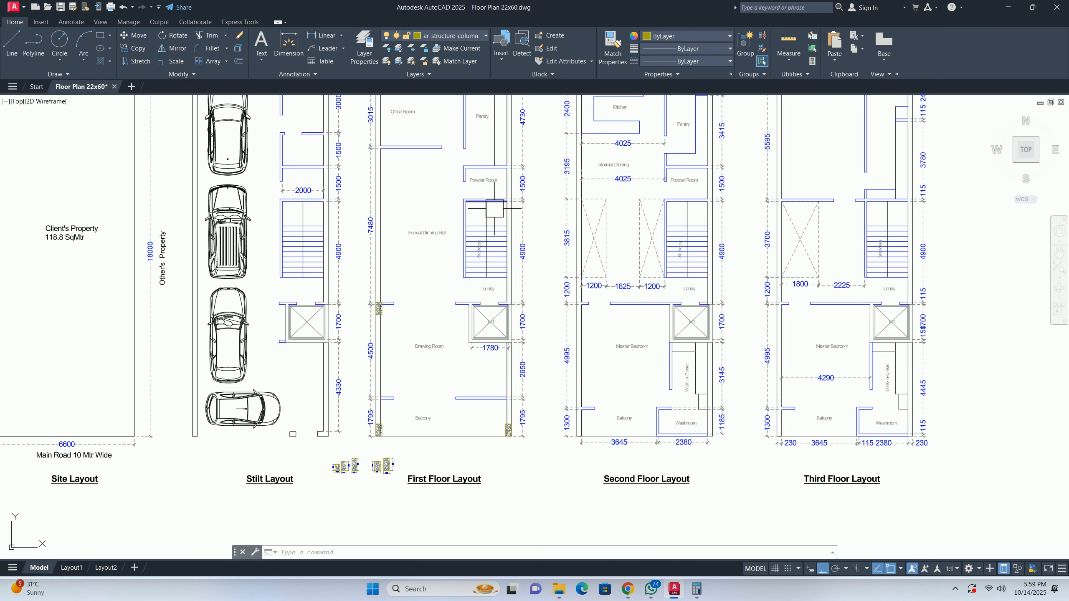
{"action": "scroll", "coordinate": [494, 209], "scroll_direction": "down", "scroll_amount": 2}
{"action": "key", "text": "Escape"}
{"action": "key", "text": "Escape"}
{"action": "key", "text": "Escape"}
- Copy the 230x300 column from its upper-right corner to where the first-floor staircase's top wall meets the right wall's inner face
{"action": "scroll", "coordinate": [420, 303], "scroll_direction": "up", "scroll_amount": 10}
{"action": "middle_click_drag", "start_coordinate": [410, 269], "coordinate": [383, 390]}
{"action": "type", "text": "co"}
{"action": "key", "text": "space"}
{"action": "scroll", "coordinate": [415, 365], "scroll_direction": "up", "scroll_amount": 4}
{"action": "left_click", "coordinate": [398, 306]}
{"action": "left_click", "coordinate": [370, 227]}
{"action": "key", "text": "space"}
{"action": "left_click", "coordinate": [392, 279]}
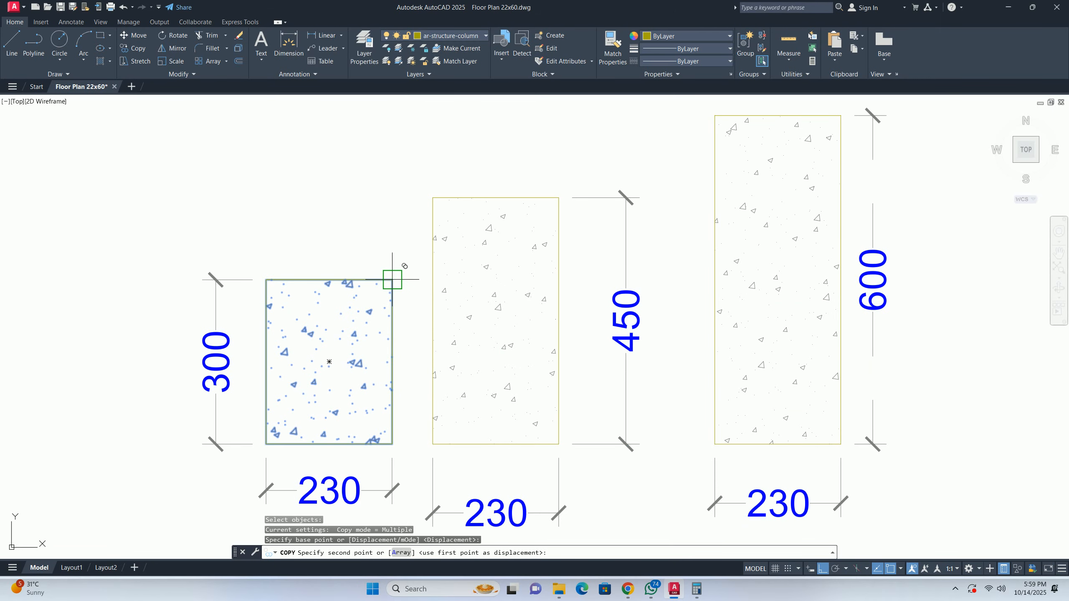
{"action": "scroll", "coordinate": [465, 248], "scroll_direction": "down", "scroll_amount": 5}
{"action": "scroll", "coordinate": [478, 310], "scroll_direction": "up", "scroll_amount": 5}
{"action": "mouse_move", "coordinate": [703, 147]}
{"action": "middle_mouse_down"}
{"action": "mouse_move", "coordinate": [470, 422]}
{"action": "mouse_move", "coordinate": [358, 521]}
{"action": "middle_mouse_up"}
{"action": "mouse_move", "coordinate": [432, 241]}
{"action": "middle_mouse_down"}
{"action": "mouse_move", "coordinate": [381, 458]}
{"action": "mouse_move", "coordinate": [336, 589]}
{"action": "middle_mouse_up"}
{"action": "scroll", "coordinate": [369, 250], "scroll_direction": "up", "scroll_amount": 2}
{"action": "middle_click_drag", "start_coordinate": [388, 417], "coordinate": [356, 307]}
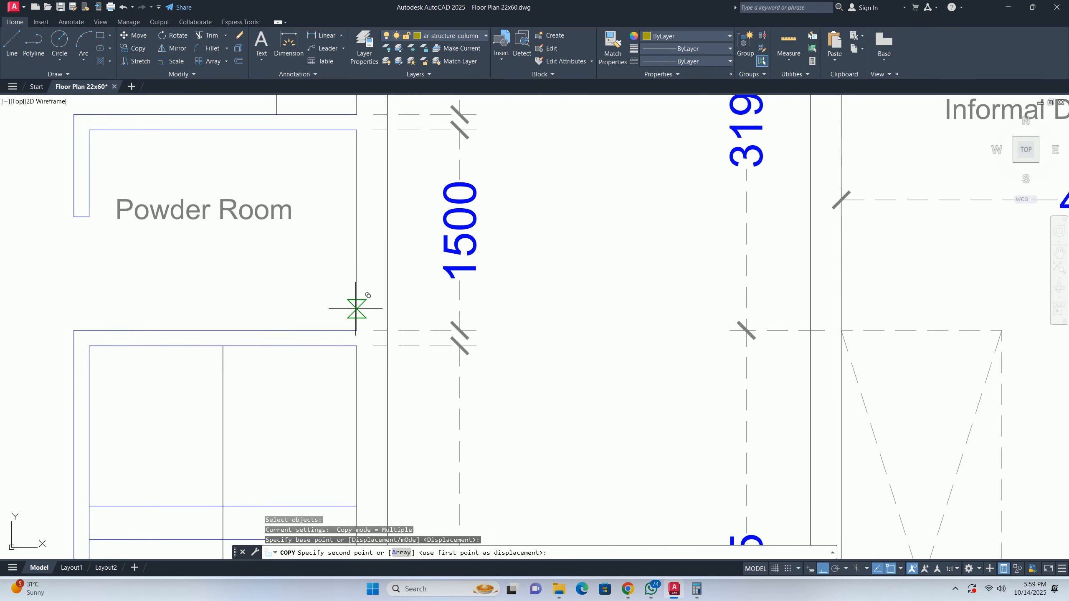
{"action": "left_click", "coordinate": [357, 344]}
{"action": "scroll", "coordinate": [352, 388], "scroll_direction": "up", "scroll_amount": 4}
{"action": "key", "text": "Escape"}
{"action": "key", "text": "Escape"}
{"action": "key", "text": "Escape"}
- Move the copied 230x300 column into the right wall's thickness, its top flush with the upper face of the staircase's top wall
{"action": "type", "text": "m"}
{"action": "key", "text": "Return"}
{"action": "left_click_drag", "start_coordinate": [328, 383], "coordinate": [286, 336]}
{"action": "key", "text": "Return"}
{"action": "left_click", "coordinate": [366, 242]}
{"action": "key", "text": "Escape"}
{"action": "key", "text": "Escape"}
{"action": "key", "text": "Escape"}
{"action": "scroll", "coordinate": [446, 242], "scroll_direction": "down", "scroll_amount": 5}
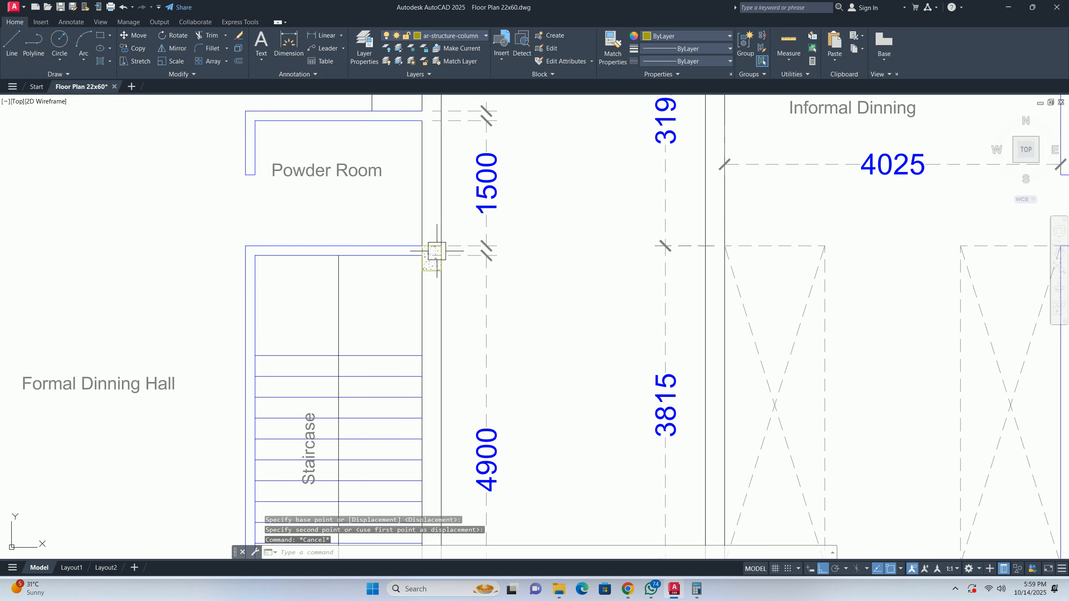
- Copy the 230x300 column from its upper-left corner to the outer upper-left corner of the first-floor staircase wall
{"action": "middle_click_drag", "start_coordinate": [425, 304], "coordinate": [439, 328]}
{"action": "type", "text": "co"}
{"action": "key", "text": "Return"}
{"action": "left_click_drag", "start_coordinate": [418, 232], "coordinate": [501, 349]}
{"action": "key", "text": "Return"}
{"action": "scroll", "coordinate": [422, 253], "scroll_direction": "up", "scroll_amount": 4}
{"action": "left_click", "coordinate": [468, 303]}
{"action": "middle_click_drag", "start_coordinate": [194, 302], "coordinate": [342, 306]}
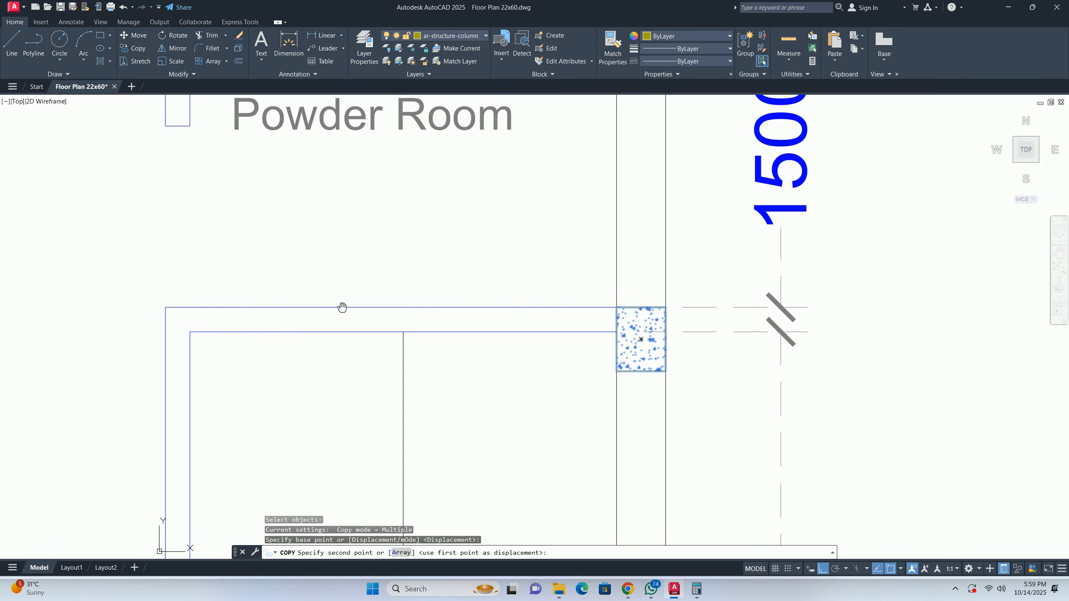
{"action": "middle_click_drag", "start_coordinate": [171, 286], "coordinate": [310, 287]}
{"action": "left_click", "coordinate": [304, 298]}
{"action": "scroll", "coordinate": [353, 295], "scroll_direction": "down", "scroll_amount": 7}
{"action": "key", "text": "Escape"}
{"action": "key", "text": "Escape"}
- Review the placed first-floor columns and compare the column positions against the other floor layouts
{"action": "scroll", "coordinate": [413, 330], "scroll_direction": "down", "scroll_amount": 5}
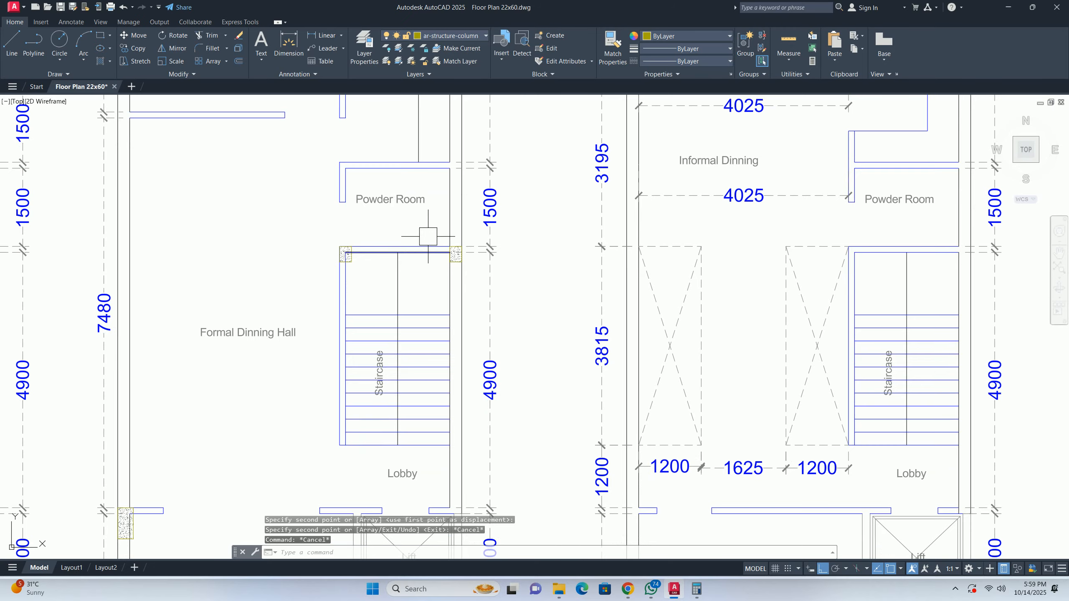
{"action": "scroll", "coordinate": [404, 294], "scroll_direction": "up", "scroll_amount": 3}
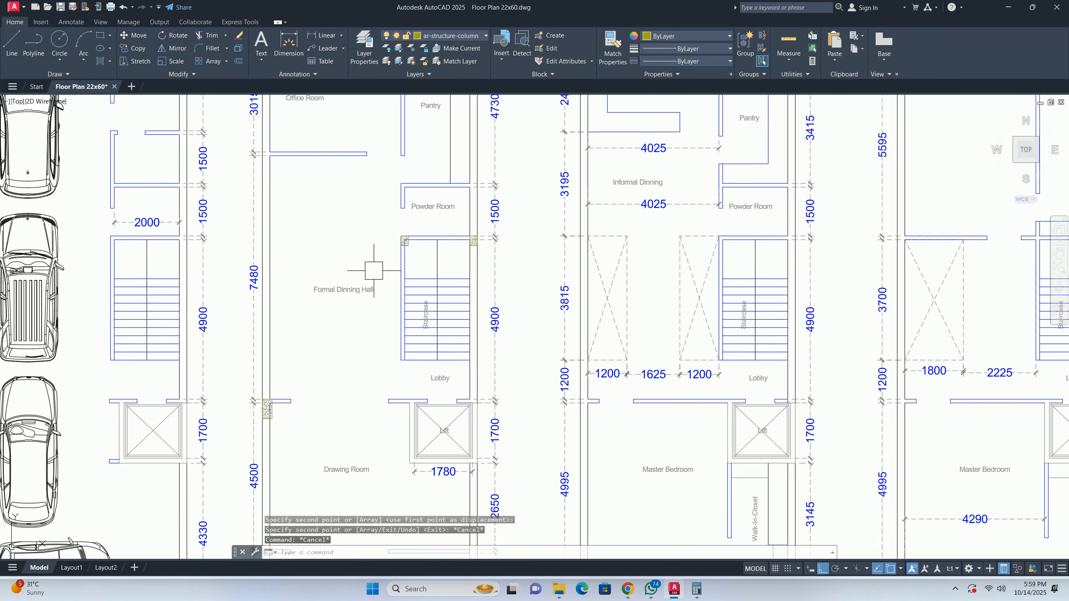
{"action": "key", "text": "Escape"}
{"action": "key", "text": "Escape"}
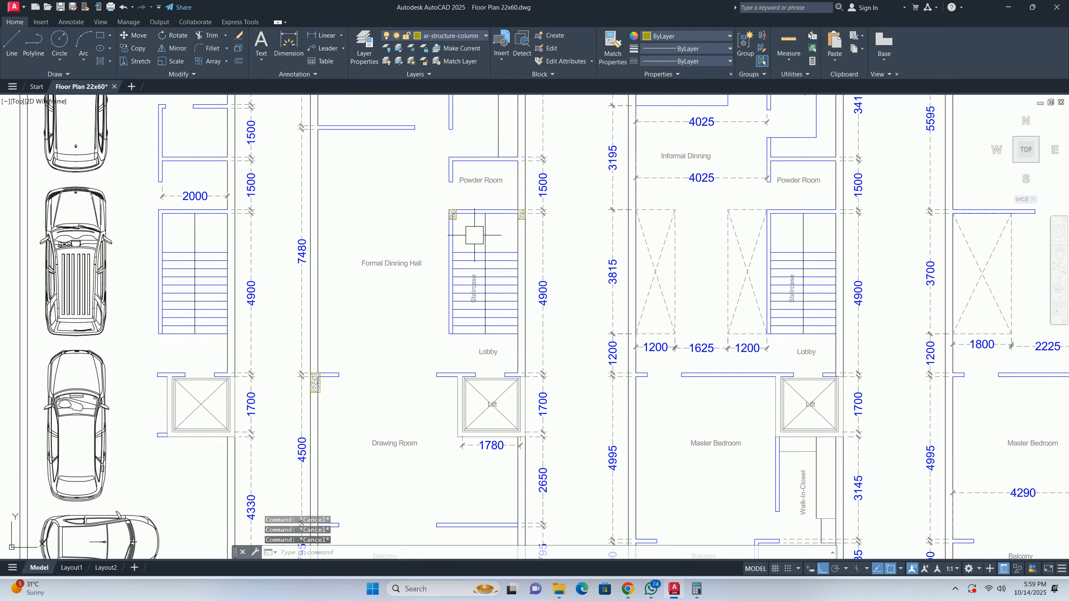
{"action": "scroll", "coordinate": [474, 235], "scroll_direction": "down", "scroll_amount": 5}
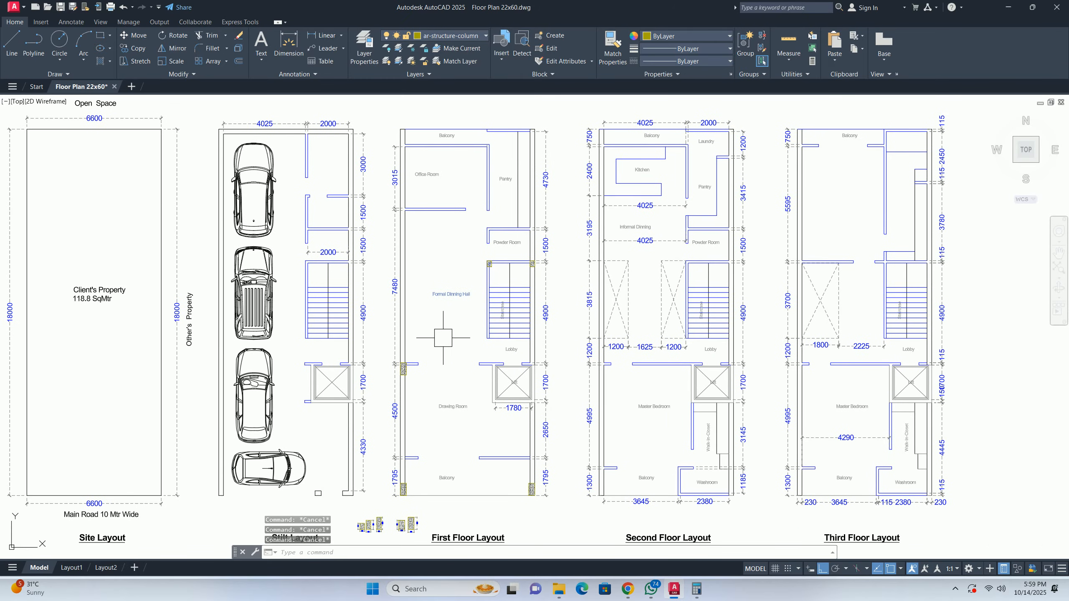
{"action": "middle_click_drag", "start_coordinate": [474, 235], "coordinate": [479, 222]}
{"action": "middle_click_drag", "start_coordinate": [444, 340], "coordinate": [437, 315]}
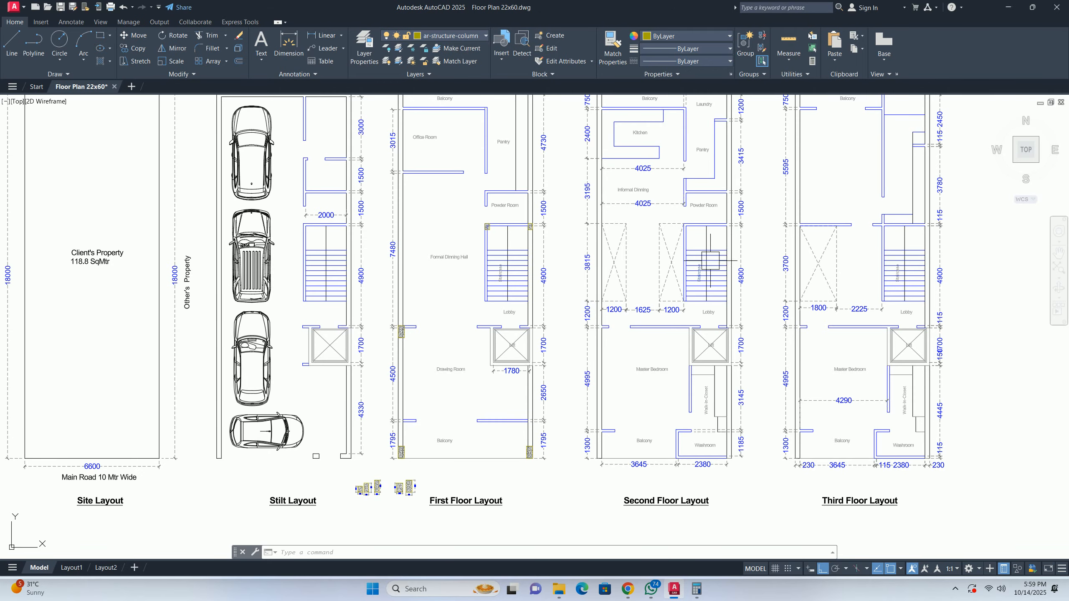
{"action": "scroll", "coordinate": [457, 229], "scroll_direction": "down", "scroll_amount": 3}
{"action": "middle_click_drag", "start_coordinate": [620, 291], "coordinate": [419, 292]}
{"action": "scroll", "coordinate": [419, 291], "scroll_direction": "up", "scroll_amount": 3}
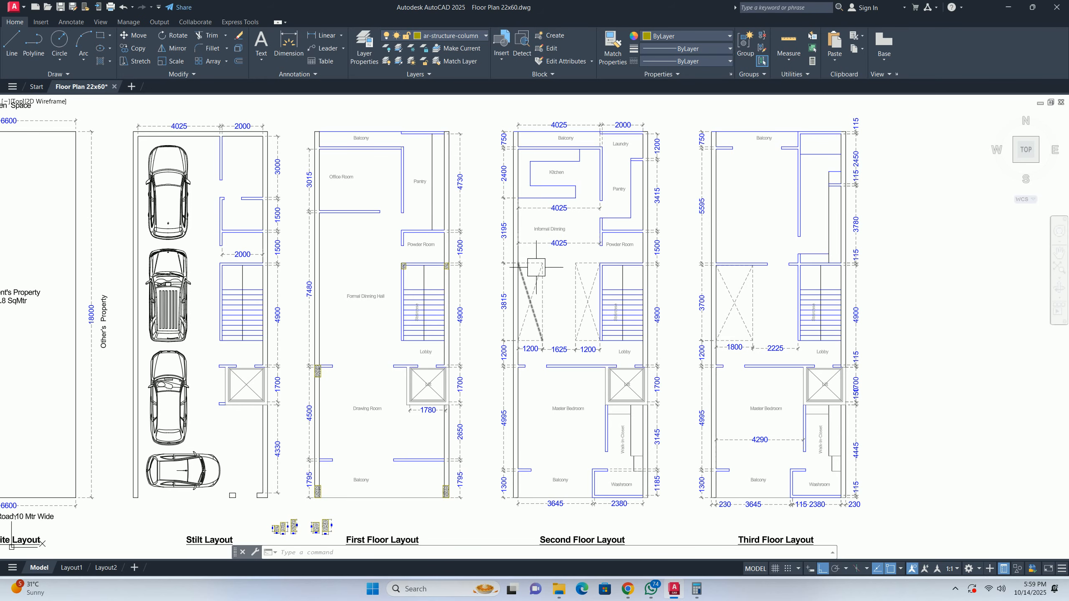
{"action": "middle_click_drag", "start_coordinate": [292, 295], "coordinate": [424, 302]}
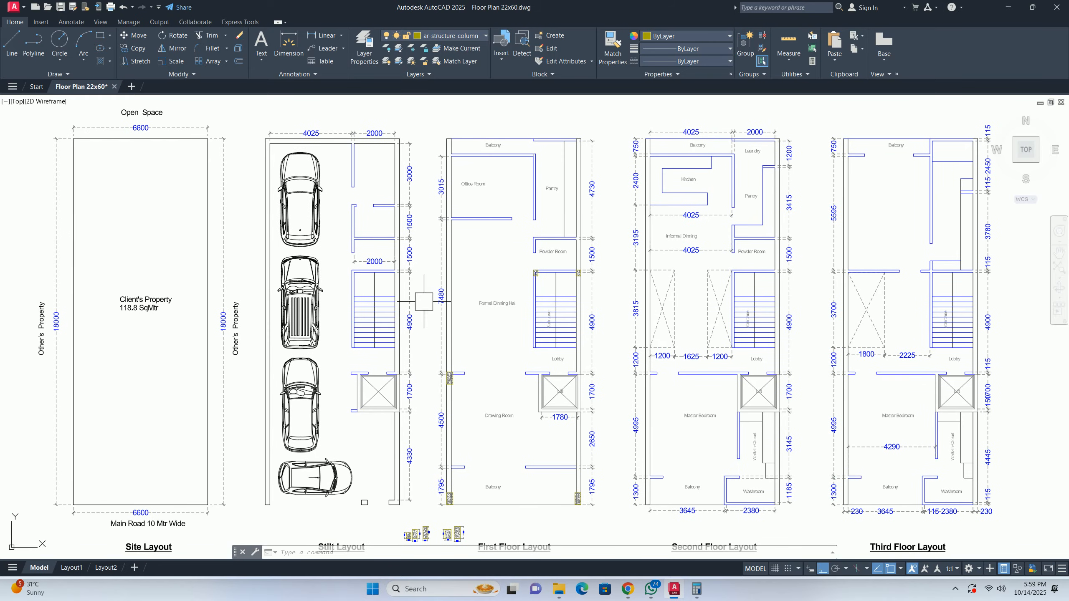
- Measure the vertical distance from the first-floor lobby wall to the column at the staircase's upper-left corner
{"action": "key", "text": "Escape"}
{"action": "key", "text": "Escape"}
{"action": "key", "text": "Escape"}
{"action": "scroll", "coordinate": [500, 342], "scroll_direction": "up", "scroll_amount": 4}
{"action": "type", "text": "dli"}
{"action": "key", "text": "Return"}
{"action": "left_click", "coordinate": [565, 420]}
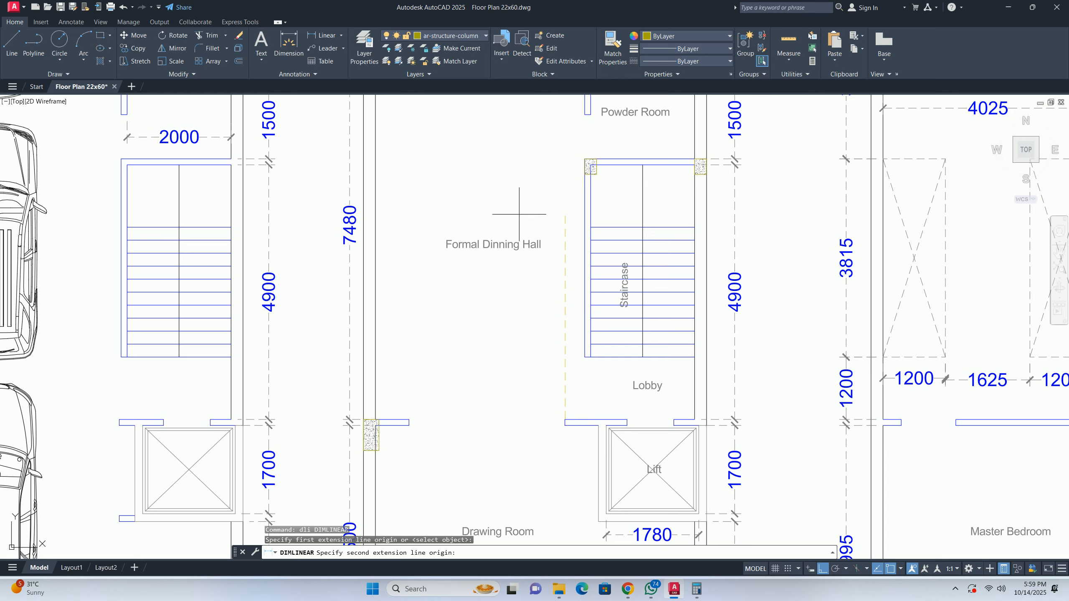
{"action": "left_click", "coordinate": [584, 166]}
{"action": "scroll", "coordinate": [488, 227], "scroll_direction": "up", "scroll_amount": 4}
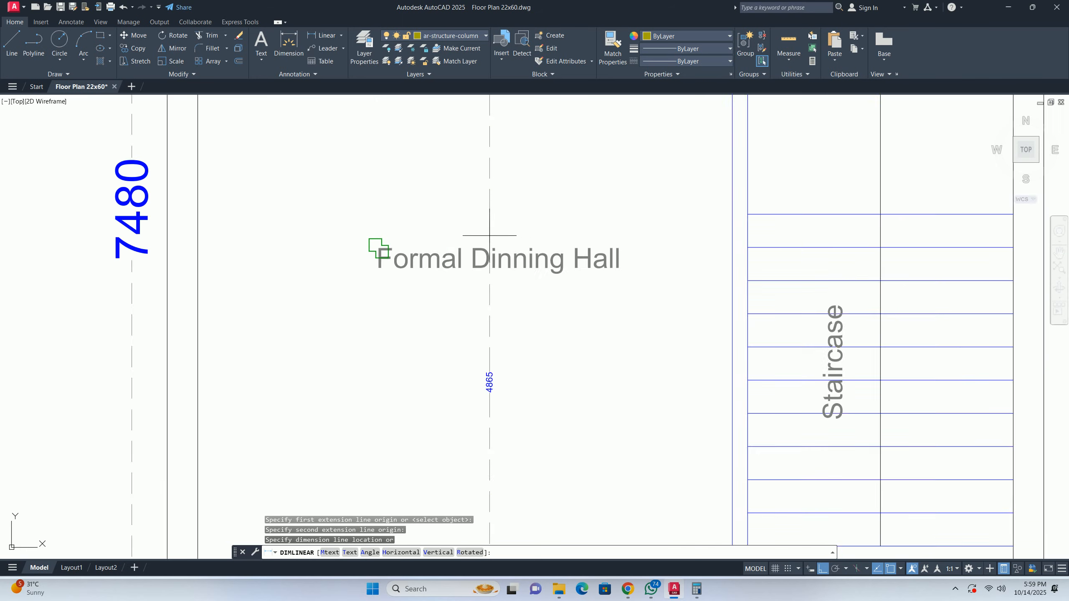
{"action": "key", "text": "Escape"}
{"action": "scroll", "coordinate": [484, 242], "scroll_direction": "down", "scroll_amount": 8}
{"action": "key", "text": "Escape"}
{"action": "key", "text": "Escape"}
{"action": "key", "text": "Escape"}
- Copy the 230x450 column from its upper-right corner to the outer upper-left corner of the first-floor staircase wall
{"action": "scroll", "coordinate": [463, 274], "scroll_direction": "down", "scroll_amount": 5}
{"action": "scroll", "coordinate": [429, 337], "scroll_direction": "up", "scroll_amount": 7}
{"action": "middle_click_drag", "start_coordinate": [393, 330], "coordinate": [409, 358]}
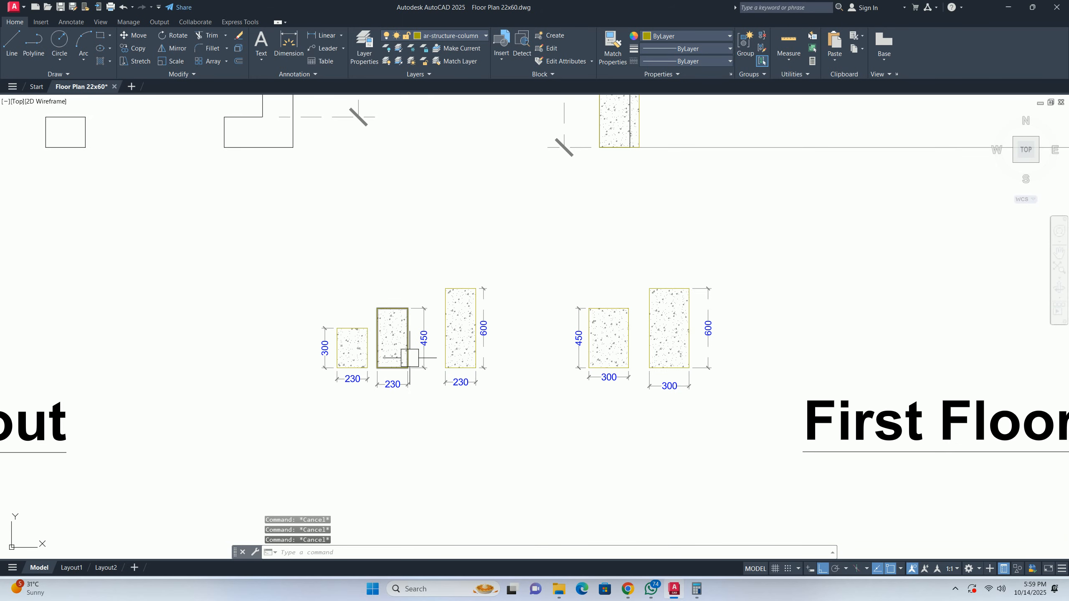
{"action": "key", "text": "Return"}
{"action": "scroll", "coordinate": [402, 366], "scroll_direction": "up", "scroll_amount": 4}
{"action": "left_click", "coordinate": [386, 365]}
{"action": "left_click", "coordinate": [363, 285]}
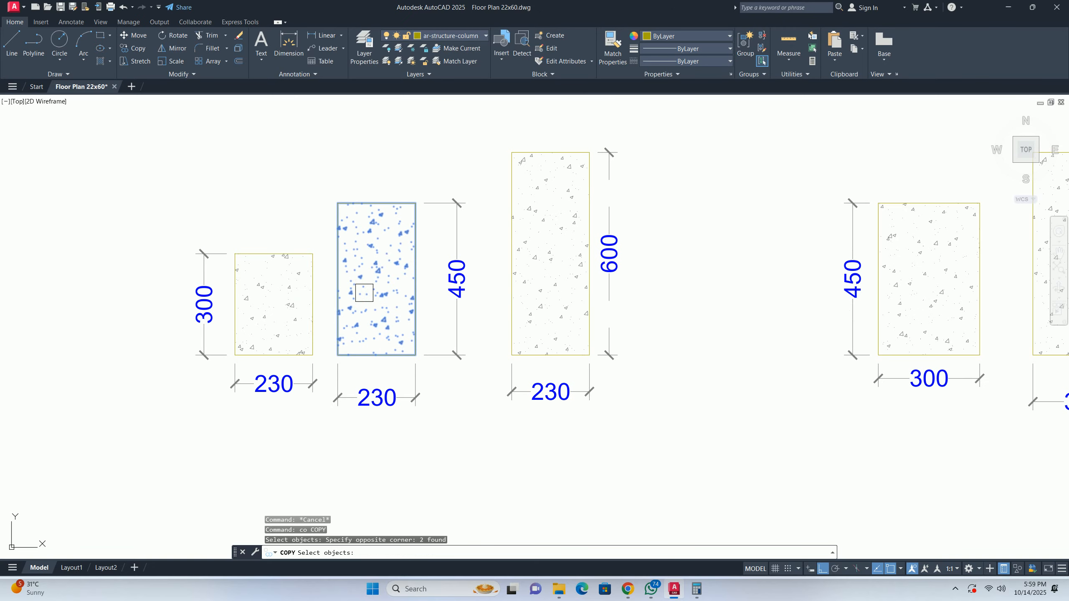
{"action": "key", "text": "Return"}
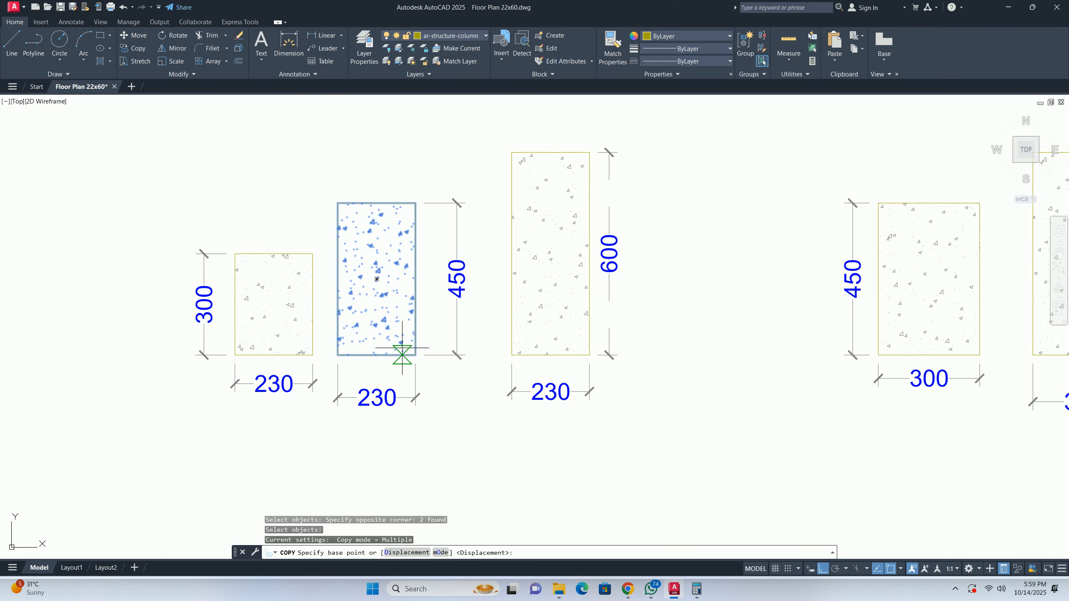
{"action": "left_click", "coordinate": [416, 203]}
{"action": "scroll", "coordinate": [430, 303], "scroll_direction": "down", "scroll_amount": 8}
{"action": "scroll", "coordinate": [383, 360], "scroll_direction": "up", "scroll_amount": 10}
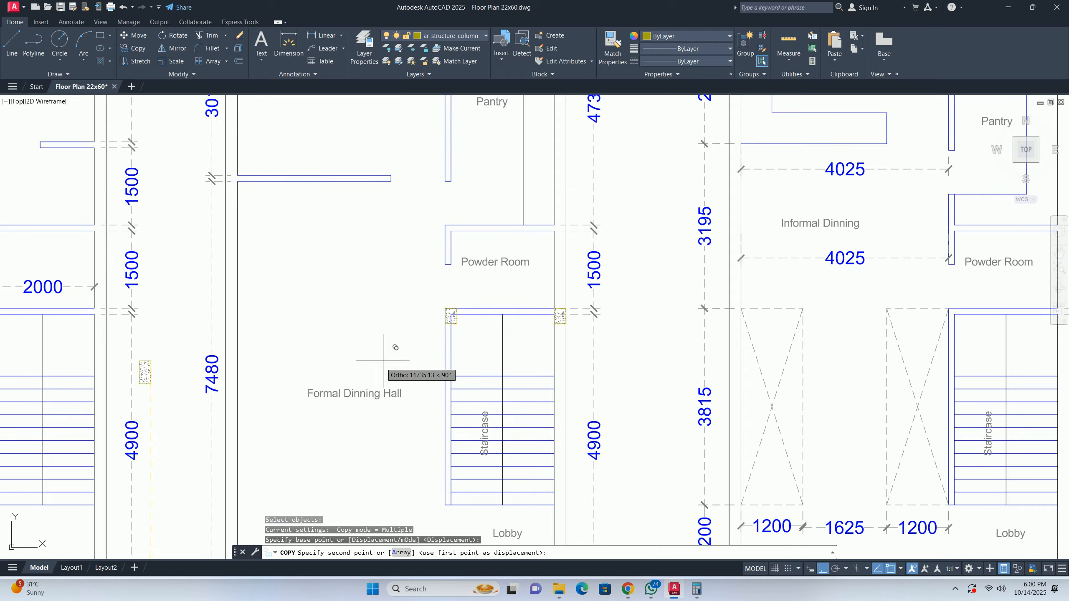
{"action": "scroll", "coordinate": [436, 304], "scroll_direction": "up", "scroll_amount": 4}
{"action": "left_click", "coordinate": [466, 310]}
{"action": "key", "text": "Escape"}
{"action": "key", "text": "Escape"}
{"action": "key", "text": "Escape"}
- Move the copied 230x450 column up until its bottom edge aligns with the bottom of the adjacent 230x300 column
{"action": "type", "text": "m"}
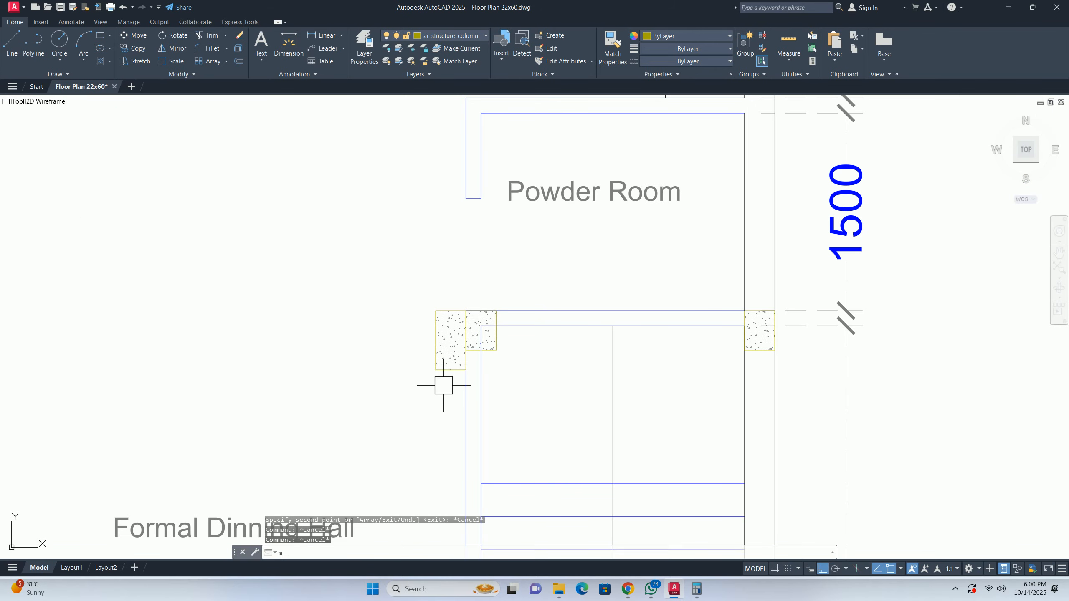
{"action": "key", "text": "Return"}
{"action": "left_click", "coordinate": [444, 404]}
{"action": "left_click", "coordinate": [422, 310]}
{"action": "key", "text": "Return"}
{"action": "scroll", "coordinate": [449, 359], "scroll_direction": "up", "scroll_amount": 2}
{"action": "left_click", "coordinate": [476, 373]}
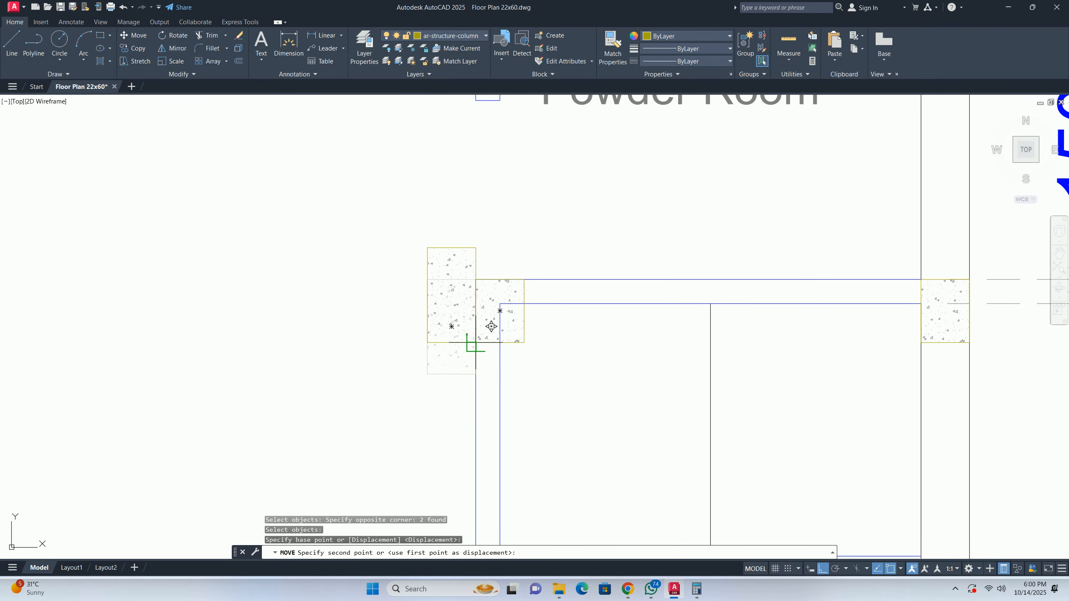
{"action": "left_click", "coordinate": [476, 342]}
{"action": "key", "text": "Escape"}
- Move the 230x450 column horizontally from beside the staircase into the thickness of the first floor's left wall
{"action": "middle_click_drag", "start_coordinate": [428, 375], "coordinate": [428, 399]}
{"action": "key", "text": "Return"}
{"action": "left_click", "coordinate": [436, 404]}
{"action": "left_click", "coordinate": [395, 312]}
{"action": "key", "text": "Return"}
{"action": "left_click", "coordinate": [427, 366]}
{"action": "scroll", "coordinate": [253, 365], "scroll_direction": "down", "scroll_amount": 2}
{"action": "middle_click_drag", "start_coordinate": [139, 366], "coordinate": [583, 341]}
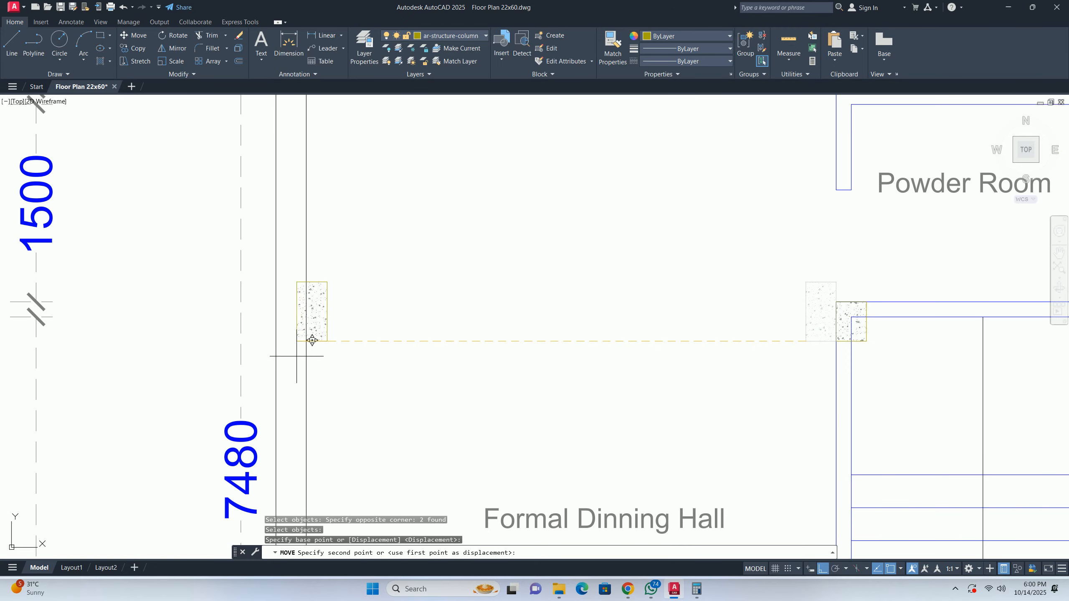
{"action": "key", "text": "Escape"}
{"action": "key", "text": "Escape"}
{"action": "key", "text": "Escape"}
- Review the columns placed on the first floor and compare their positions with the other floor layouts
{"action": "scroll", "coordinate": [351, 351], "scroll_direction": "down", "scroll_amount": 5}
{"action": "scroll", "coordinate": [314, 322], "scroll_direction": "up", "scroll_amount": 1}
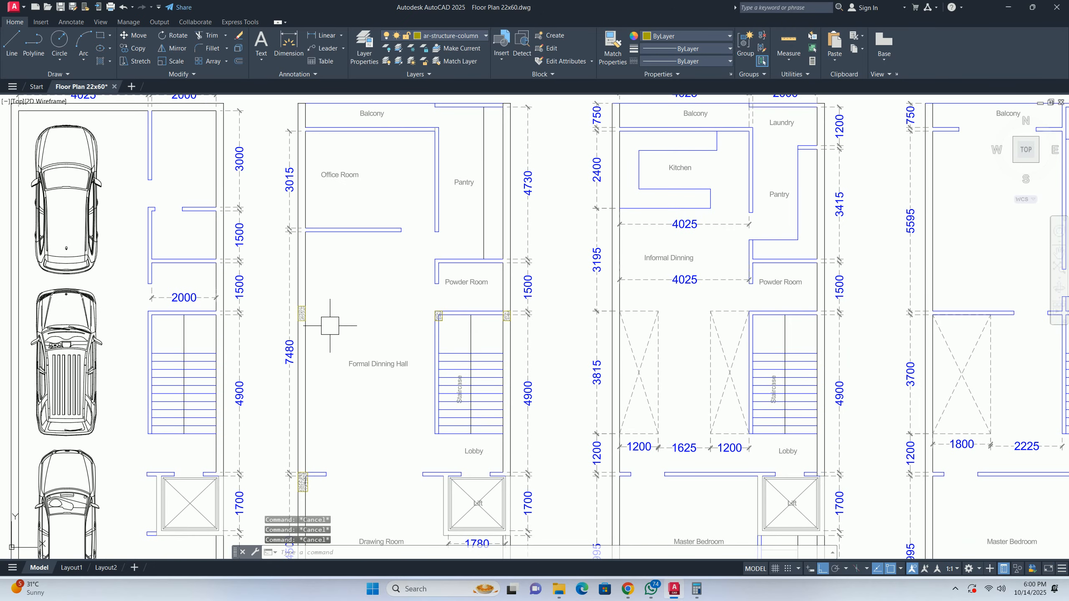
{"action": "scroll", "coordinate": [306, 314], "scroll_direction": "down", "scroll_amount": 3}
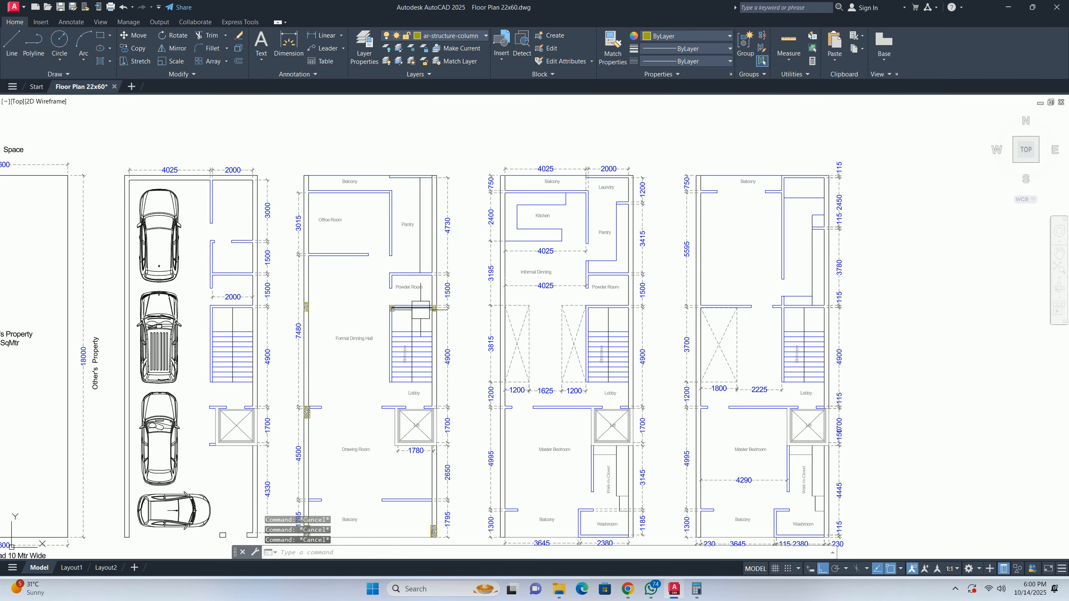
{"action": "mouse_move", "coordinate": [415, 314]}
{"action": "middle_mouse_down"}
{"action": "mouse_move", "coordinate": [411, 322]}
{"action": "mouse_move", "coordinate": [415, 253]}
{"action": "middle_mouse_up"}
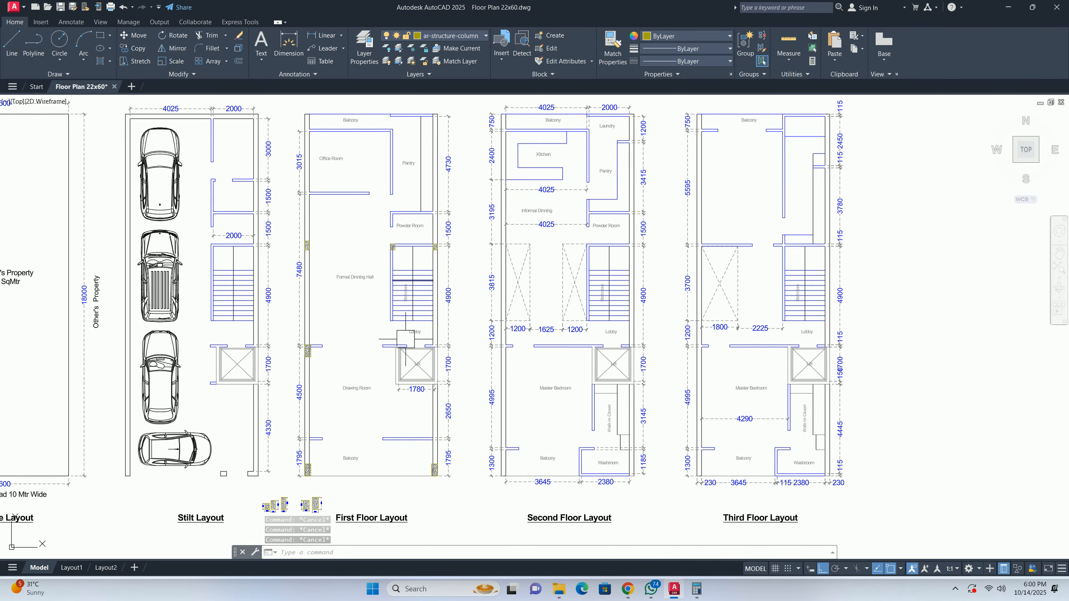
{"action": "middle_click_drag", "start_coordinate": [408, 342], "coordinate": [408, 312]}
{"action": "middle_click_drag", "start_coordinate": [427, 364], "coordinate": [428, 350]}
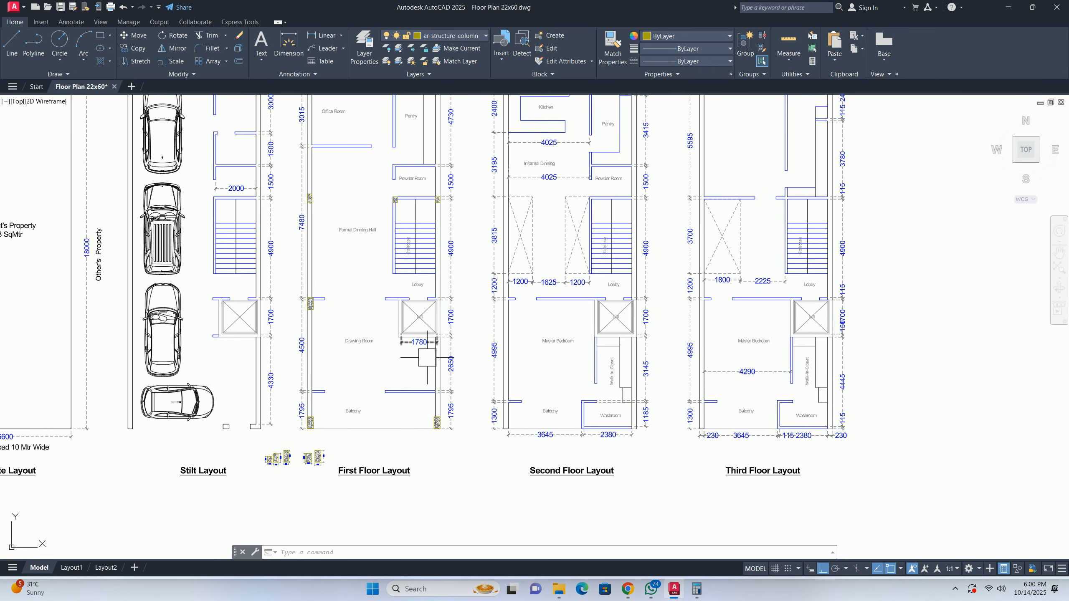
{"action": "scroll", "coordinate": [400, 387], "scroll_direction": "down", "scroll_amount": 2}
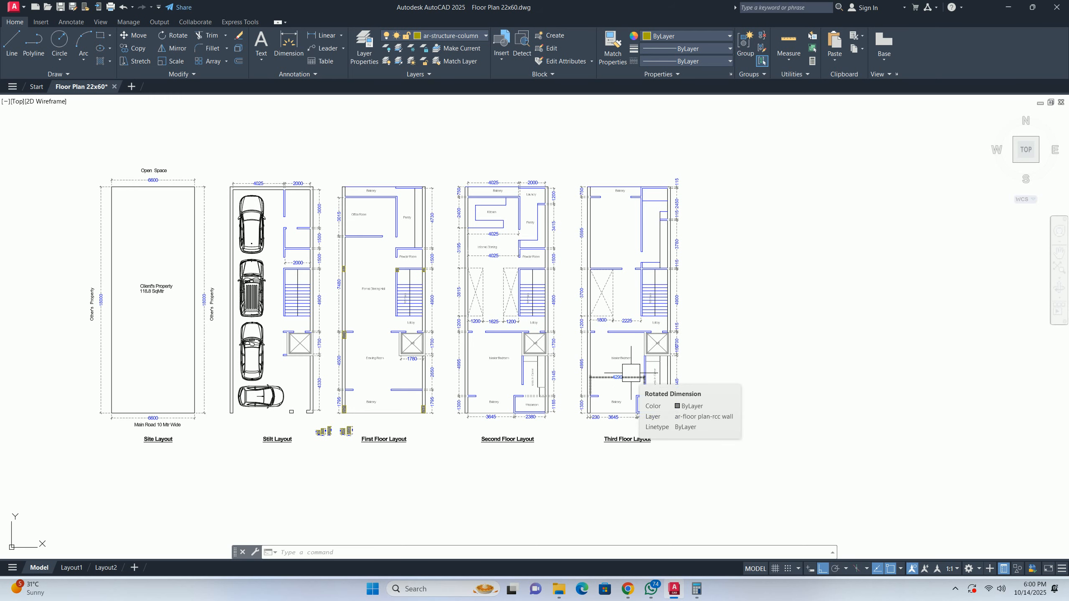
{"action": "scroll", "coordinate": [631, 373], "scroll_direction": "up", "scroll_amount": 4}
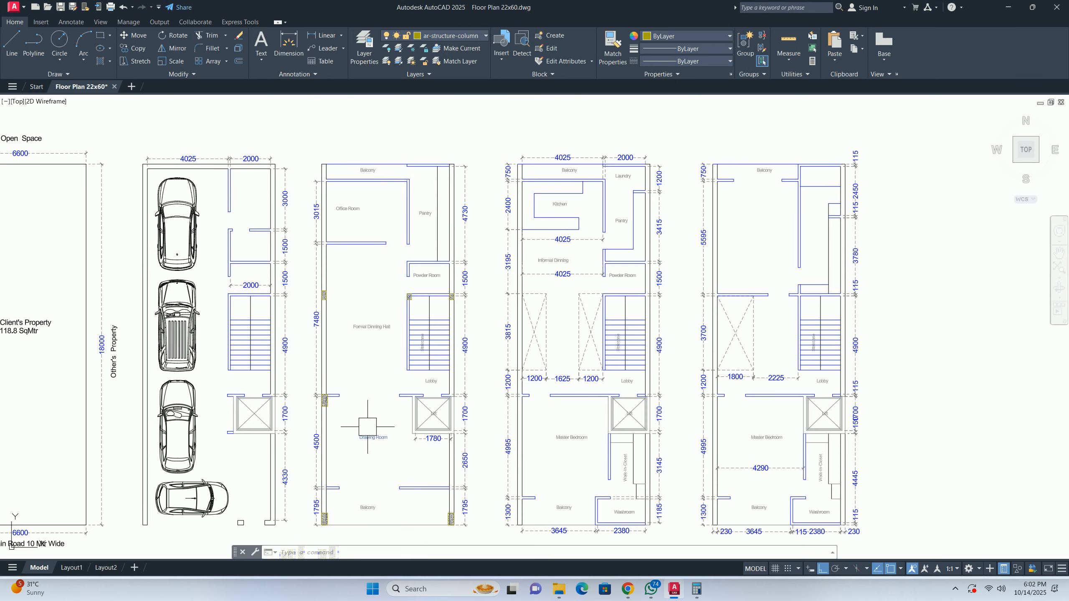
{"action": "scroll", "coordinate": [376, 331], "scroll_direction": "down", "scroll_amount": 2}
{"action": "scroll", "coordinate": [353, 312], "scroll_direction": "up", "scroll_amount": 2}
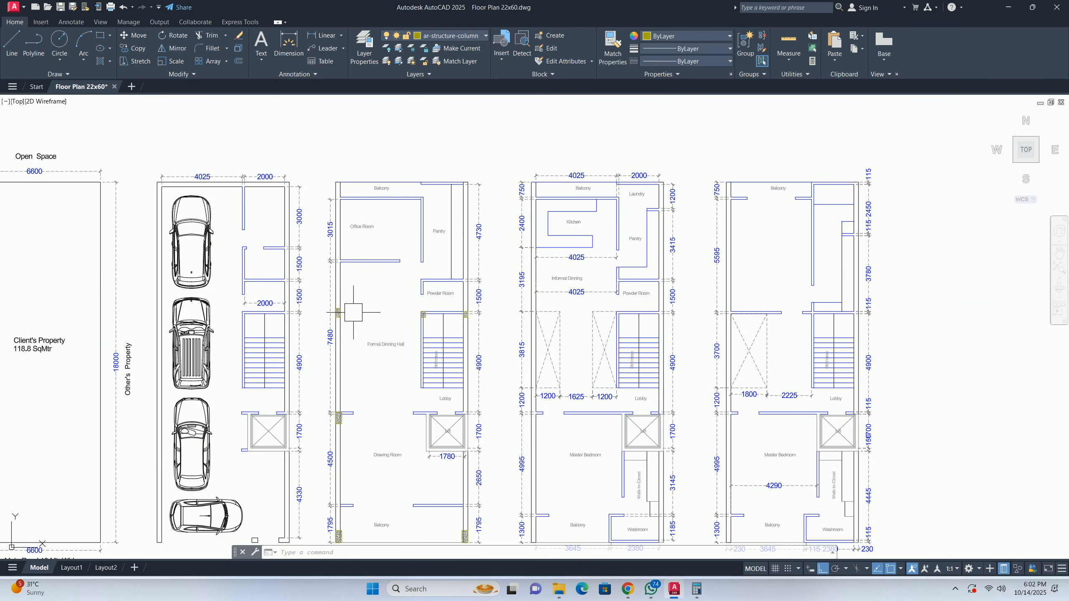
{"action": "middle_click_drag", "start_coordinate": [353, 313], "coordinate": [338, 383]}
- Copy the left wall's 230x450 column beside the dining hall up to the office room's balcony wall, its top flush with that wall's upper face
{"action": "key", "text": "Escape"}
{"action": "key", "text": "Escape"}
{"action": "key", "text": "Escape"}
{"action": "scroll", "coordinate": [339, 299], "scroll_direction": "up", "scroll_amount": 2}
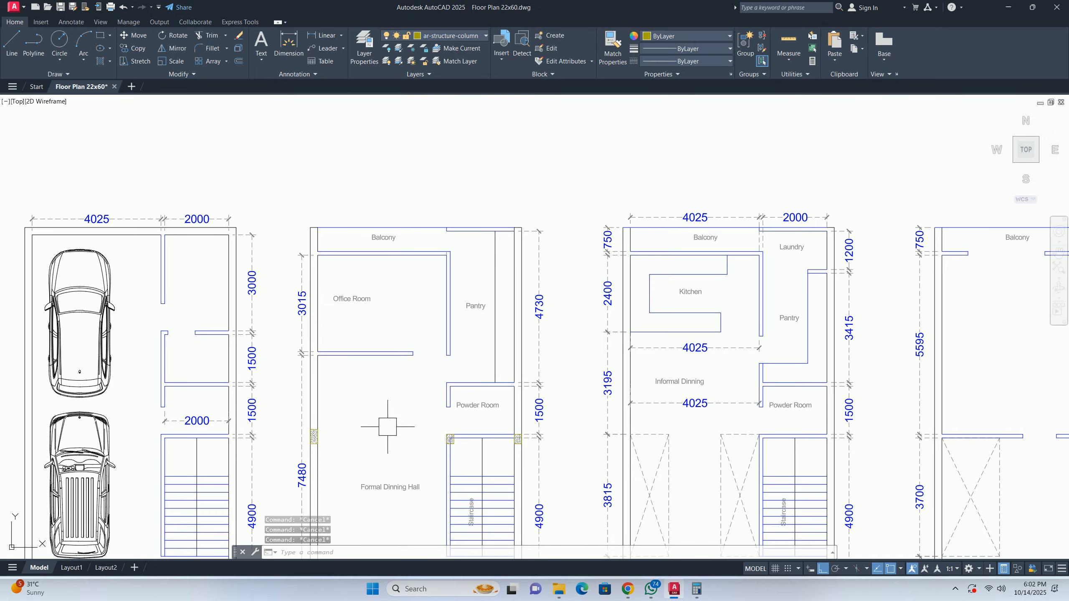
{"action": "middle_click_drag", "start_coordinate": [340, 423], "coordinate": [374, 422]}
{"action": "type", "text": "co"}
{"action": "key", "text": "Return"}
{"action": "scroll", "coordinate": [363, 434], "scroll_direction": "up", "scroll_amount": 6}
{"action": "left_click", "coordinate": [203, 367]}
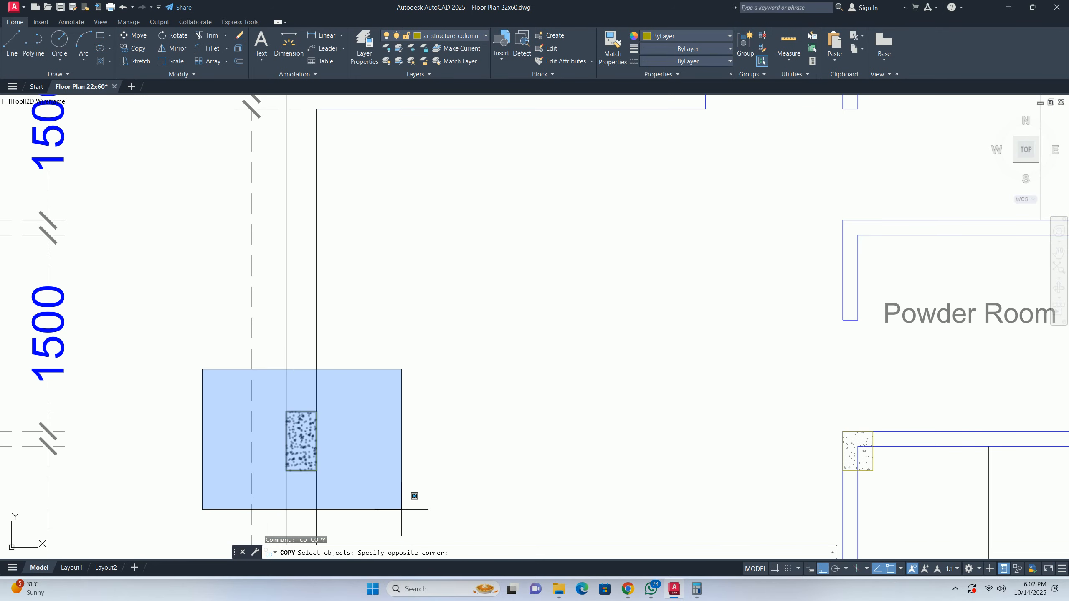
{"action": "left_click", "coordinate": [415, 499]}
{"action": "key", "text": "Return"}
{"action": "left_click", "coordinate": [324, 399]}
{"action": "scroll", "coordinate": [299, 337], "scroll_direction": "down", "scroll_amount": 4}
{"action": "scroll", "coordinate": [320, 311], "scroll_direction": "up", "scroll_amount": 6}
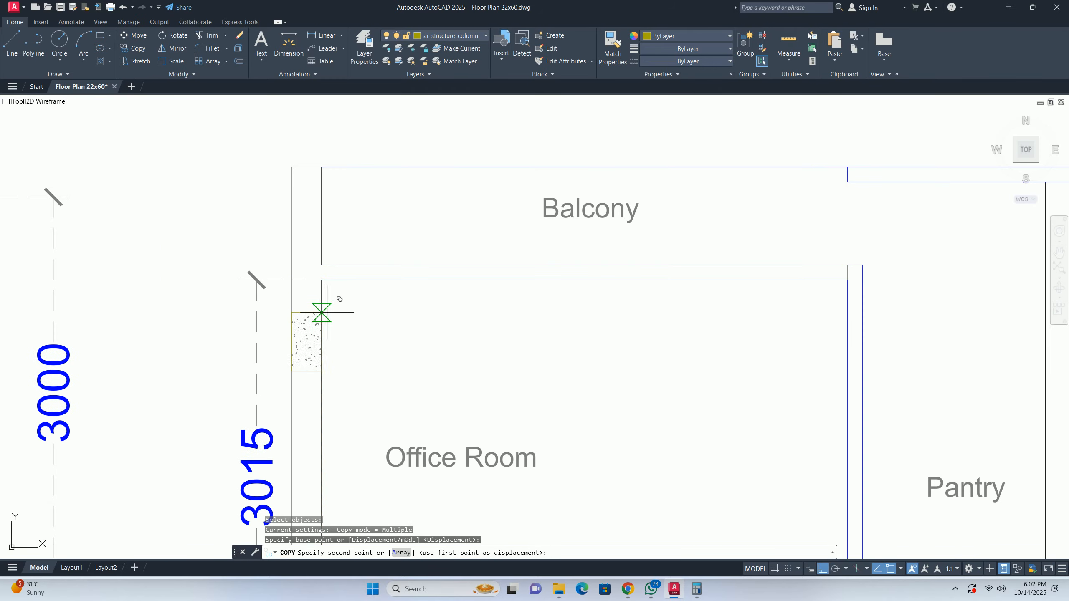
{"action": "key", "text": "Escape"}
{"action": "key", "text": "Escape"}
{"action": "key", "text": "Escape"}
{"action": "scroll", "coordinate": [358, 337], "scroll_direction": "down", "scroll_amount": 8}
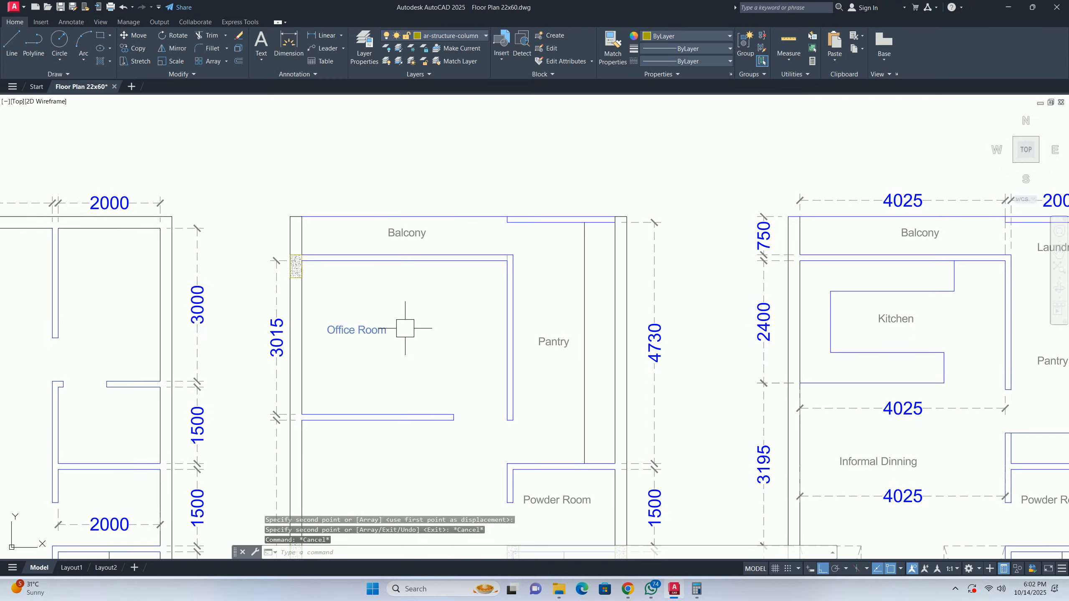
- Measure the vertical distance between the left-wall columns beside the dining hall and at the office room's balcony wall
{"action": "scroll", "coordinate": [620, 353], "scroll_direction": "up", "scroll_amount": 3}
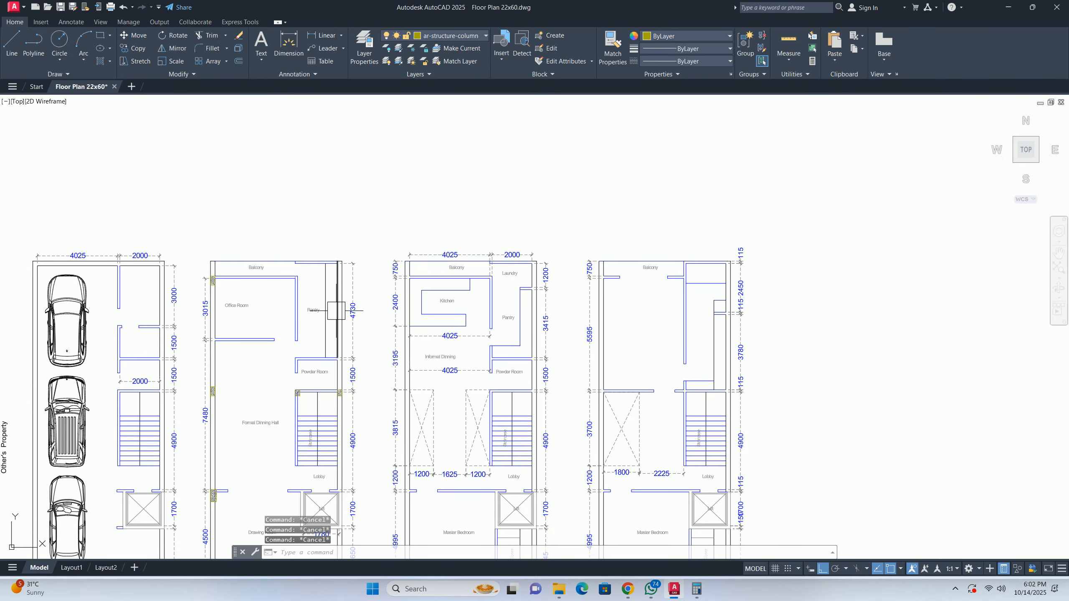
{"action": "scroll", "coordinate": [306, 300], "scroll_direction": "up", "scroll_amount": 4}
{"action": "scroll", "coordinate": [315, 313], "scroll_direction": "down", "scroll_amount": 2}
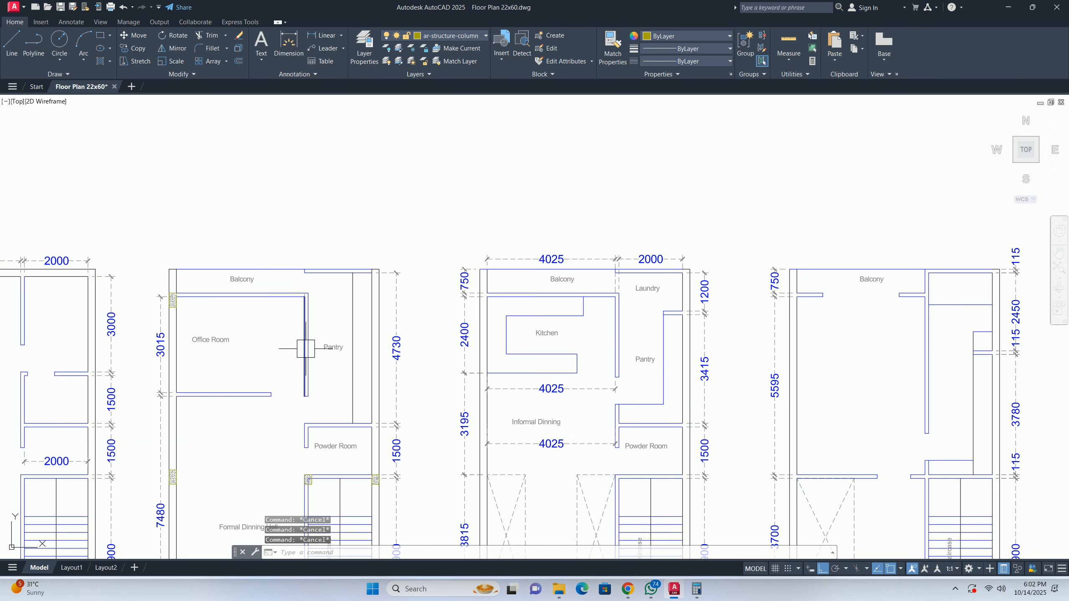
{"action": "middle_click_drag", "start_coordinate": [316, 350], "coordinate": [359, 331]}
{"action": "mouse_move", "coordinate": [241, 337]}
{"action": "middle_mouse_down"}
{"action": "mouse_move", "coordinate": [279, 322]}
{"action": "mouse_move", "coordinate": [260, 335]}
{"action": "mouse_move", "coordinate": [270, 404]}
{"action": "middle_mouse_up"}
{"action": "type", "text": "dli"}
{"action": "key", "text": "space"}
{"action": "scroll", "coordinate": [253, 427], "scroll_direction": "up", "scroll_amount": 2}
{"action": "left_click", "coordinate": [241, 468]}
{"action": "scroll", "coordinate": [255, 315], "scroll_direction": "down", "scroll_amount": 1}
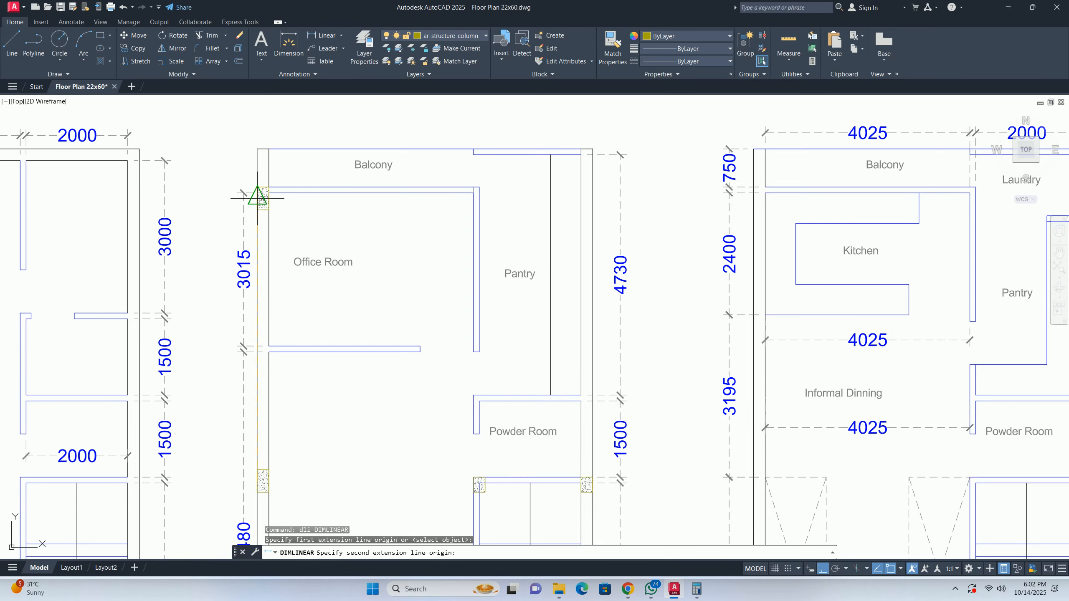
{"action": "left_click", "coordinate": [257, 196]}
{"action": "scroll", "coordinate": [239, 274], "scroll_direction": "up", "scroll_amount": 3}
{"action": "scroll", "coordinate": [208, 387], "scroll_direction": "up", "scroll_amount": 1}
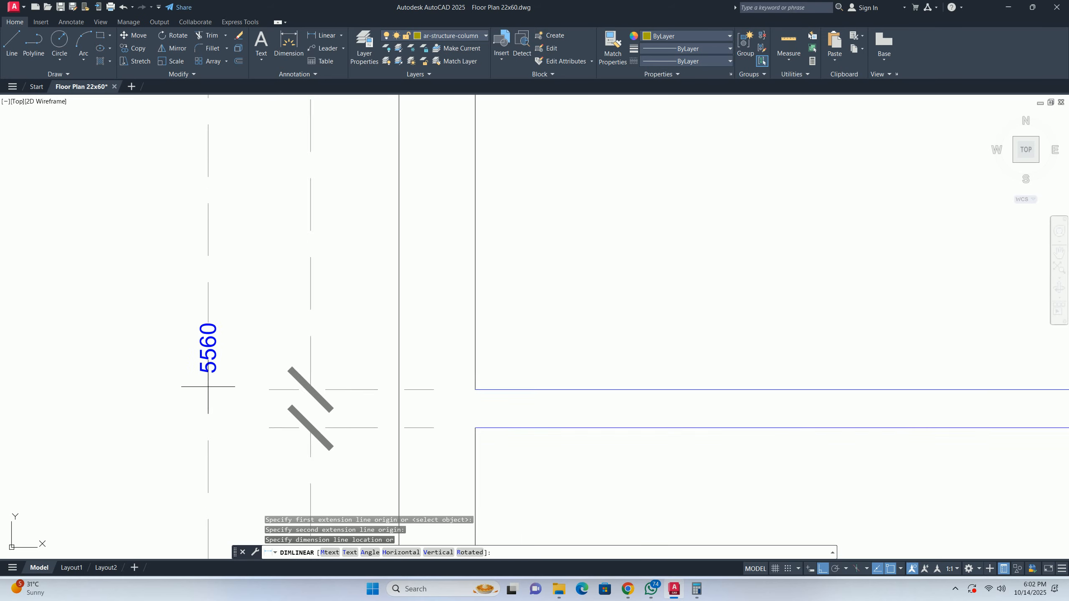
{"action": "key", "text": "Escape"}
{"action": "scroll", "coordinate": [286, 399], "scroll_direction": "down", "scroll_amount": 3}
{"action": "scroll", "coordinate": [351, 283], "scroll_direction": "up", "scroll_amount": 2}
{"action": "scroll", "coordinate": [331, 315], "scroll_direction": "down", "scroll_amount": 3}
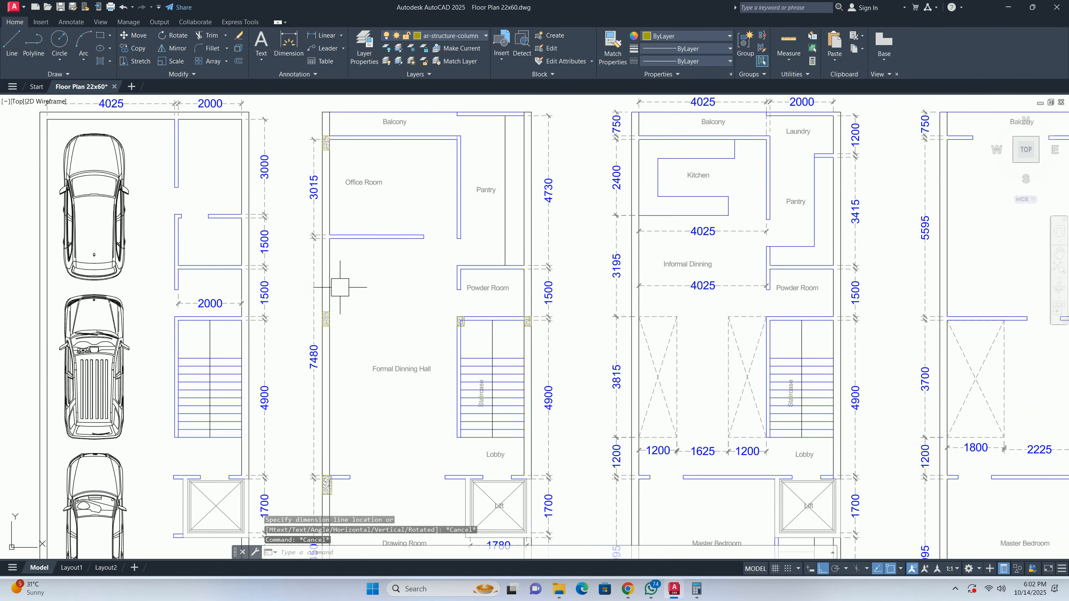
- Copy both 230x300 columns at the staircase's top wall up to the balcony wall's level, the left one at the office-pantry wall corner
{"action": "scroll", "coordinate": [338, 286], "scroll_direction": "up", "scroll_amount": 1}
{"action": "key", "text": "Escape"}
{"action": "key", "text": "Escape"}
{"action": "scroll", "coordinate": [413, 274], "scroll_direction": "up", "scroll_amount": 1}
{"action": "scroll", "coordinate": [468, 372], "scroll_direction": "up", "scroll_amount": 2}
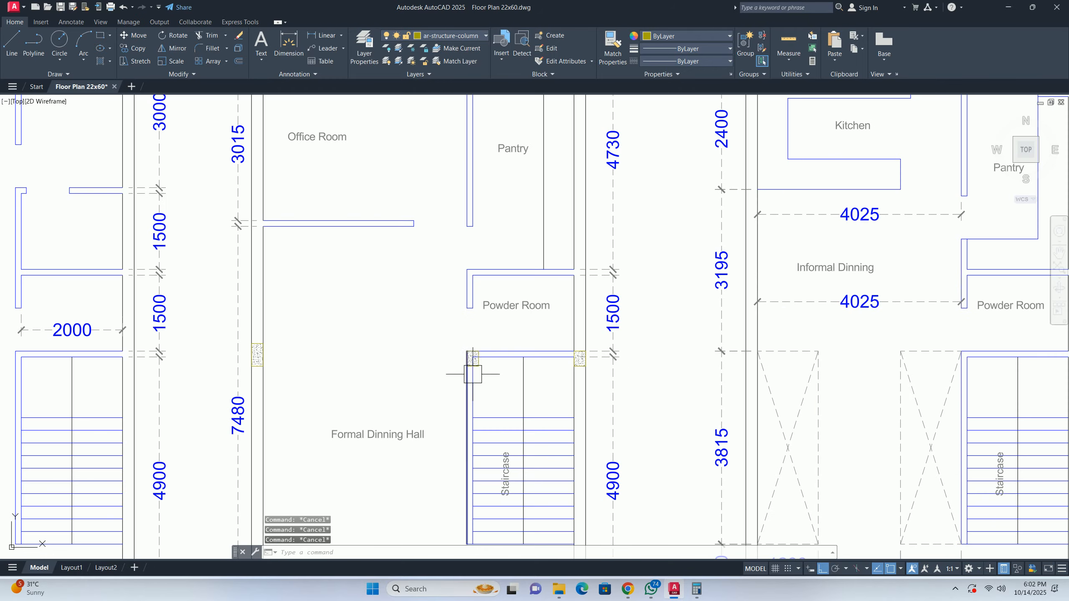
{"action": "type", "text": "co"}
{"action": "key", "text": "Return"}
{"action": "scroll", "coordinate": [480, 370], "scroll_direction": "up", "scroll_amount": 6}
{"action": "left_click", "coordinate": [477, 370]}
{"action": "left_click", "coordinate": [397, 265]}
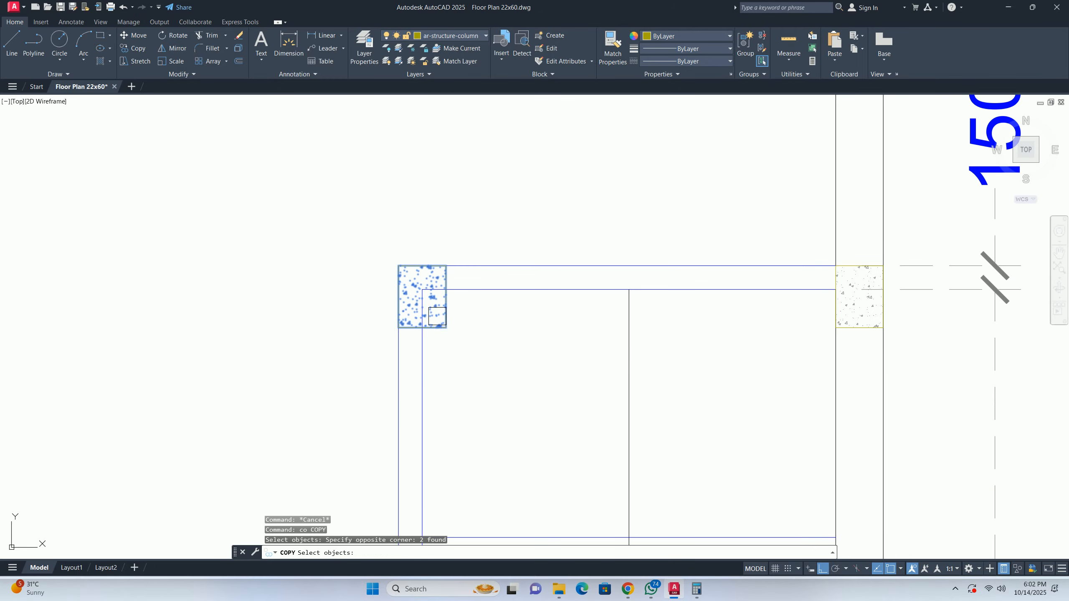
{"action": "scroll", "coordinate": [438, 374], "scroll_direction": "down", "scroll_amount": 6}
{"action": "left_click", "coordinate": [507, 329]}
{"action": "left_click", "coordinate": [589, 400]}
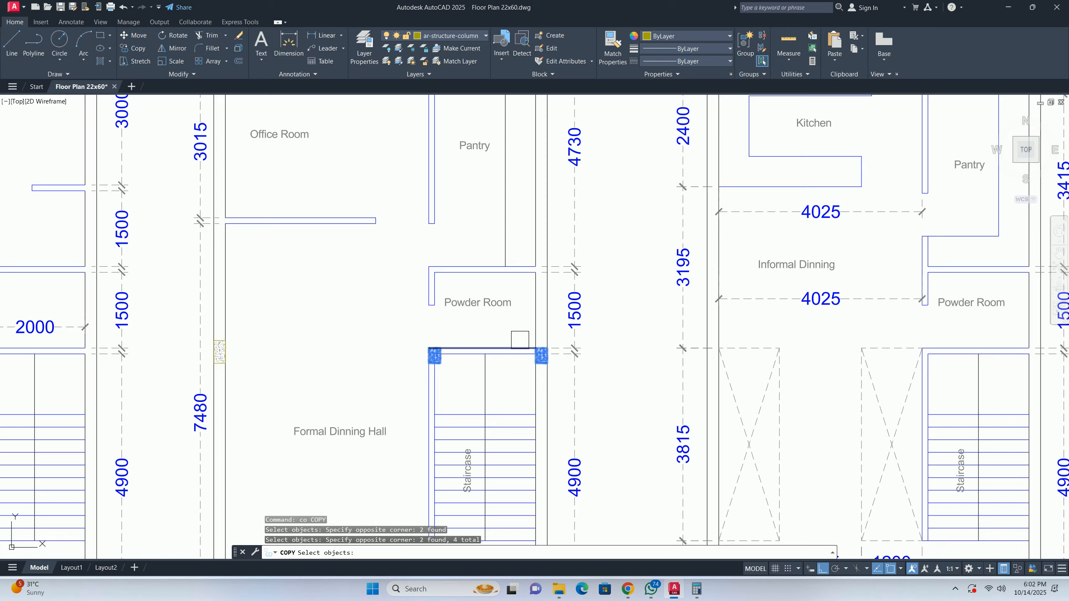
{"action": "scroll", "coordinate": [456, 338], "scroll_direction": "up", "scroll_amount": 4}
{"action": "key", "text": "Return"}
{"action": "left_click", "coordinate": [429, 349]}
{"action": "scroll", "coordinate": [387, 343], "scroll_direction": "down", "scroll_amount": 2}
{"action": "middle_click_drag", "start_coordinate": [389, 147], "coordinate": [388, 322]}
{"action": "middle_click_drag", "start_coordinate": [389, 99], "coordinate": [398, 373]}
{"action": "scroll", "coordinate": [398, 350], "scroll_direction": "up", "scroll_amount": 4}
{"action": "left_click", "coordinate": [406, 359]}
{"action": "key", "text": "Escape"}
{"action": "key", "text": "Escape"}
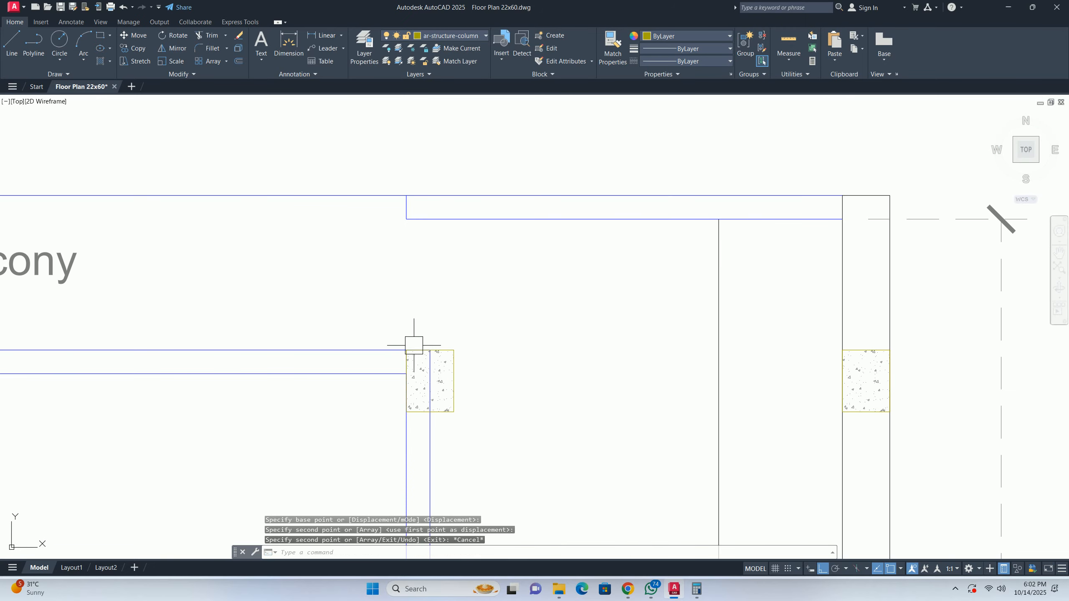
- Examine the column positions around the first floor's office room, pantry, powder room and staircase
{"action": "scroll", "coordinate": [421, 295], "scroll_direction": "down", "scroll_amount": 5}
{"action": "middle_click_drag", "start_coordinate": [444, 297], "coordinate": [425, 287]}
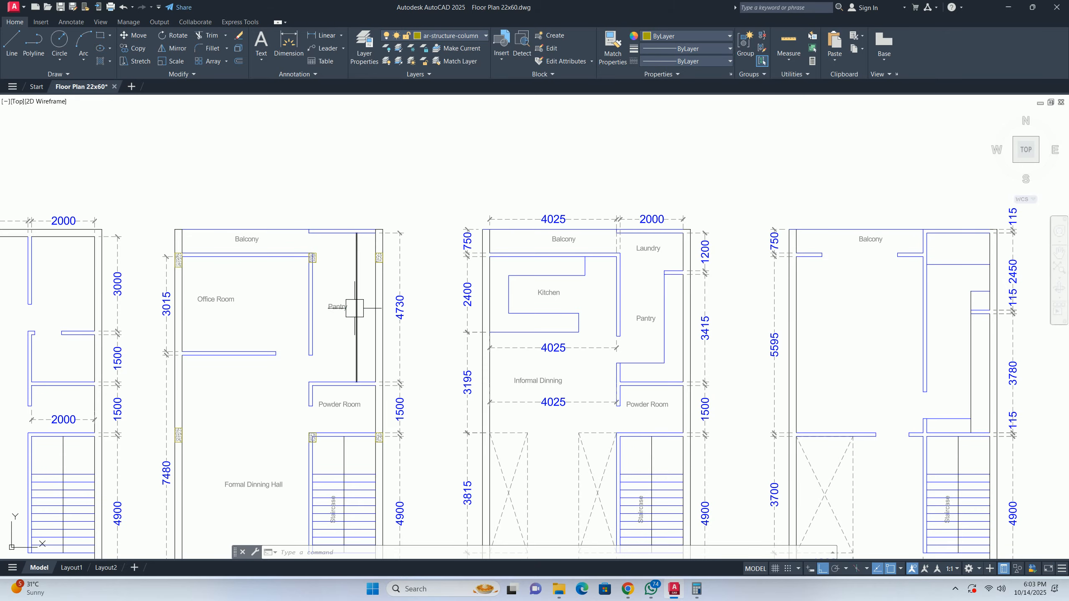
{"action": "middle_click_drag", "start_coordinate": [368, 349], "coordinate": [384, 331]}
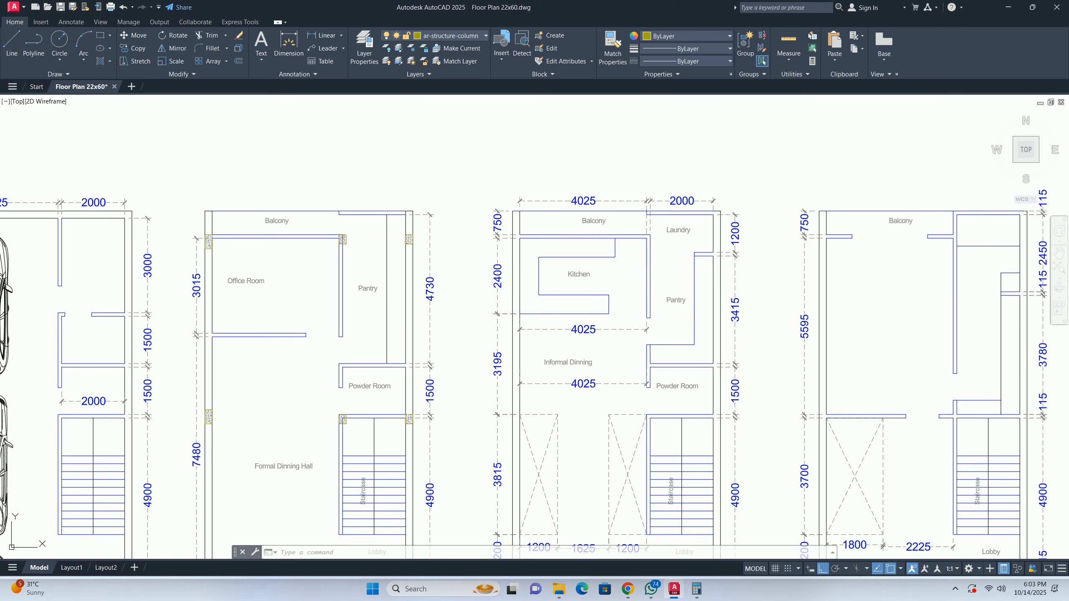
{"action": "key", "text": "Escape"}
{"action": "key", "text": "Escape"}
{"action": "middle_click_drag", "start_coordinate": [293, 319], "coordinate": [300, 296]}
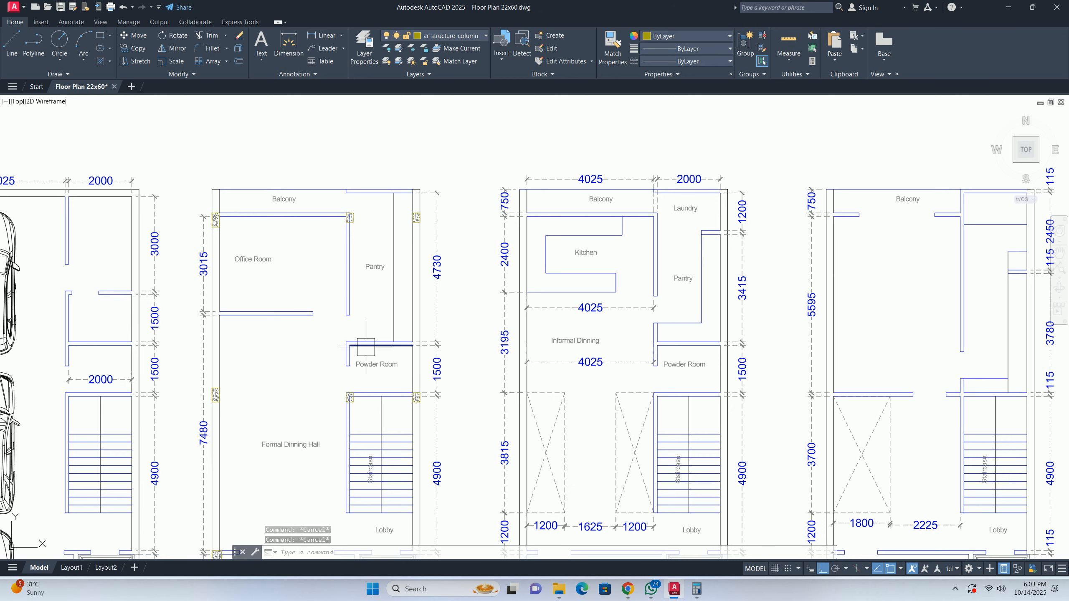
{"action": "middle_click_drag", "start_coordinate": [373, 345], "coordinate": [369, 288]}
{"action": "key", "text": "Escape"}
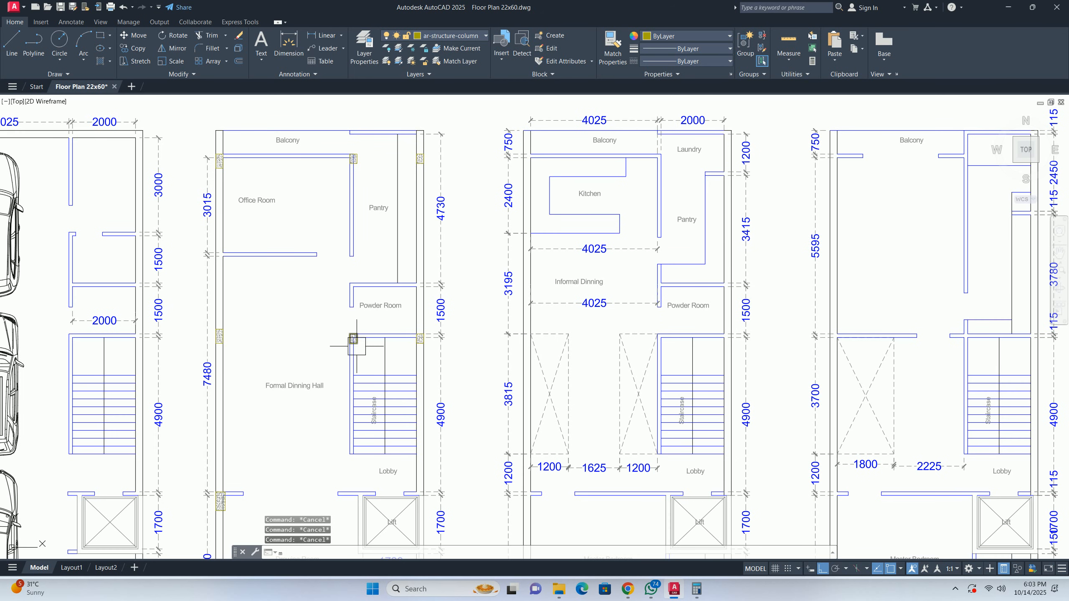
{"action": "type", "text": "m"}
{"action": "key", "text": "Return"}
{"action": "scroll", "coordinate": [222, 349], "scroll_direction": "up", "scroll_amount": 4}
{"action": "scroll", "coordinate": [167, 289], "scroll_direction": "up", "scroll_amount": 2}
{"action": "left_click", "coordinate": [167, 289]}
{"action": "left_click", "coordinate": [254, 360]}
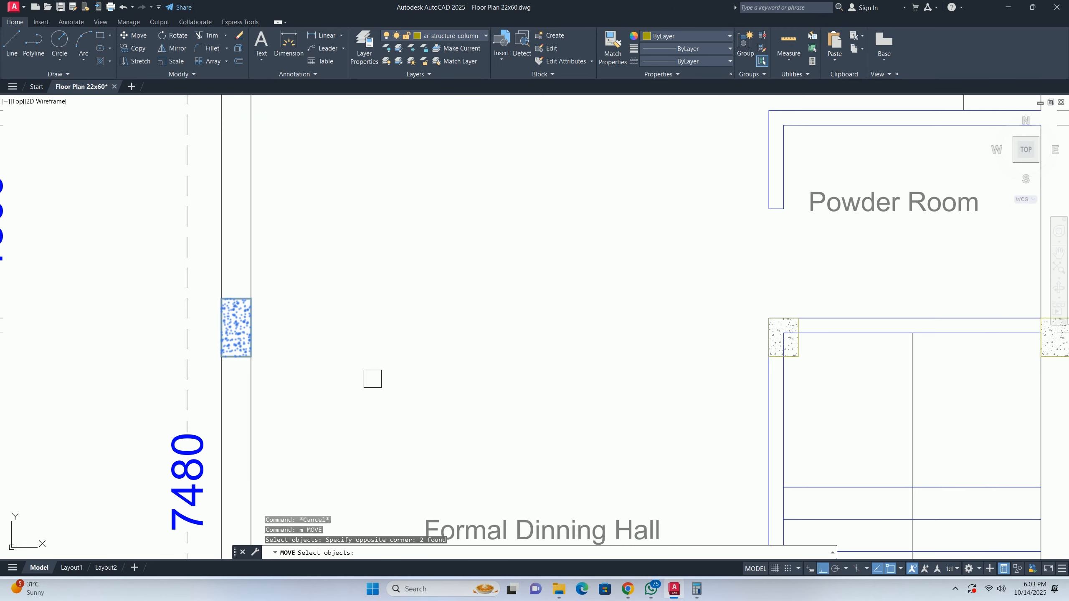
{"action": "middle_click_drag", "start_coordinate": [630, 357], "coordinate": [318, 311]}
{"action": "left_click", "coordinate": [379, 245]}
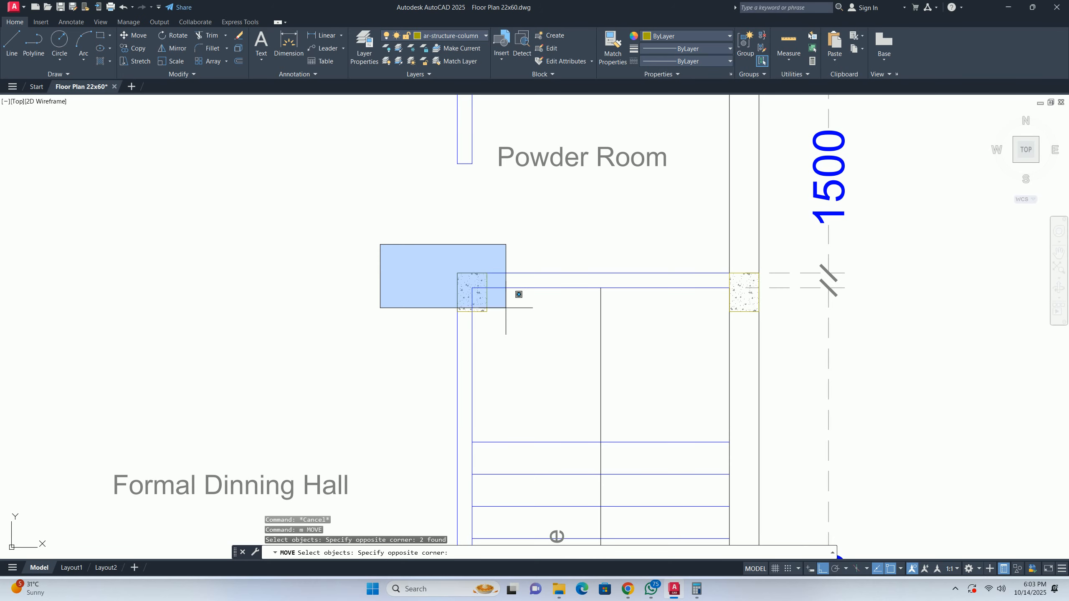
{"action": "left_click", "coordinate": [511, 381]}
{"action": "left_click", "coordinate": [410, 244]}
{"action": "left_click", "coordinate": [545, 360]}
{"action": "middle_click_drag", "start_coordinate": [545, 360], "coordinate": [290, 319]}
{"action": "left_click", "coordinate": [419, 216]}
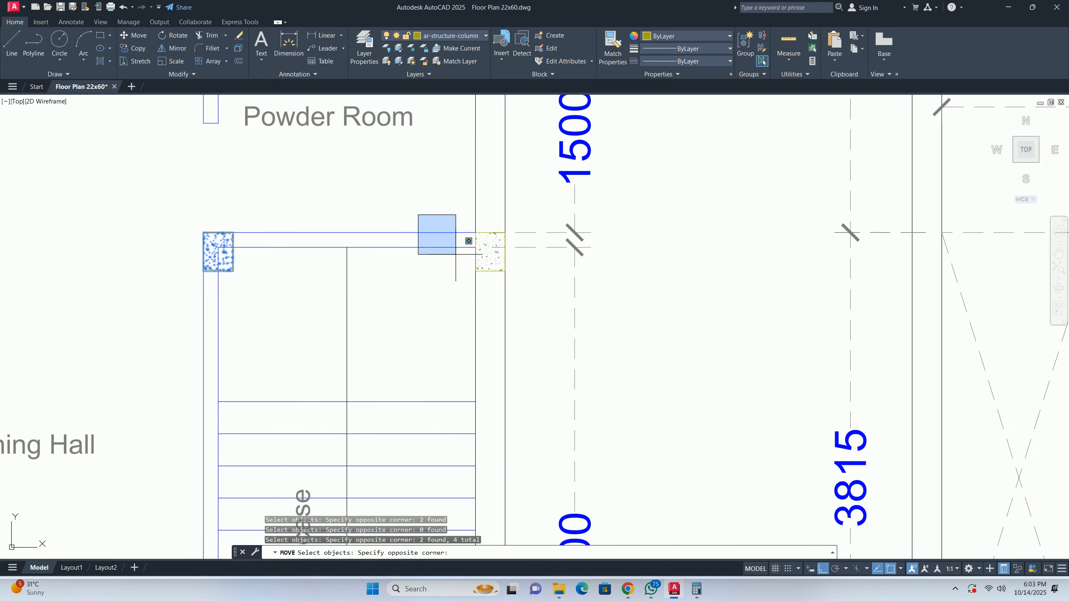
{"action": "left_click", "coordinate": [511, 294]}
{"action": "scroll", "coordinate": [502, 294], "scroll_direction": "down", "scroll_amount": 2}
{"action": "scroll", "coordinate": [486, 290], "scroll_direction": "up", "scroll_amount": 2}
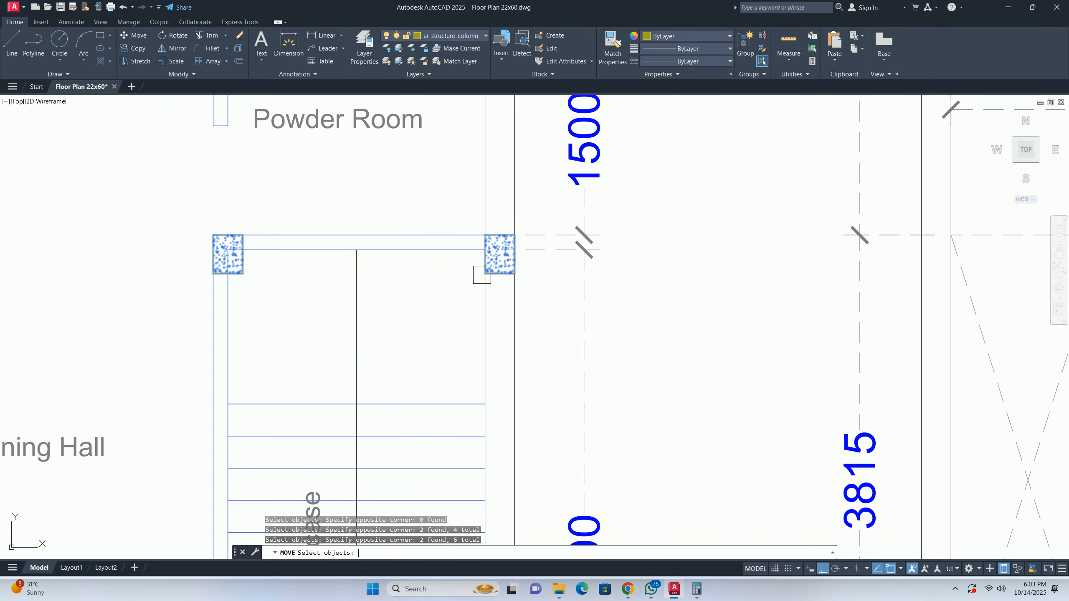
{"action": "key", "text": "Return"}
{"action": "scroll", "coordinate": [499, 254], "scroll_direction": "down", "scroll_amount": 8}
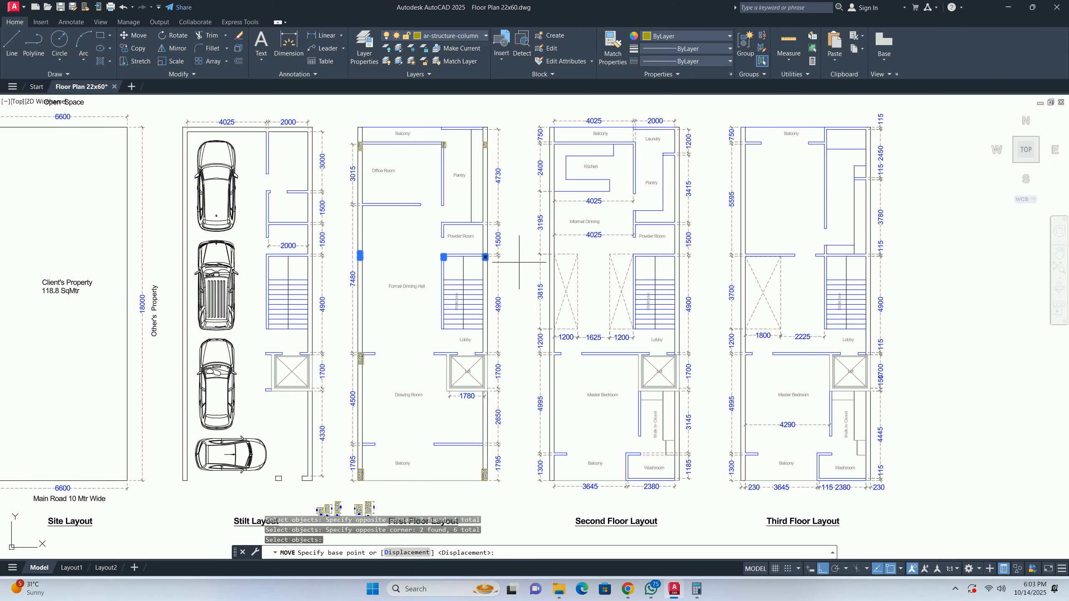
{"action": "key", "text": "Escape"}
{"action": "key", "text": "Escape"}
- Examine the column positions across the first floor layout, from the top balcony and staircase down to the front balcony
{"action": "middle_click_drag", "start_coordinate": [417, 249], "coordinate": [419, 274]}
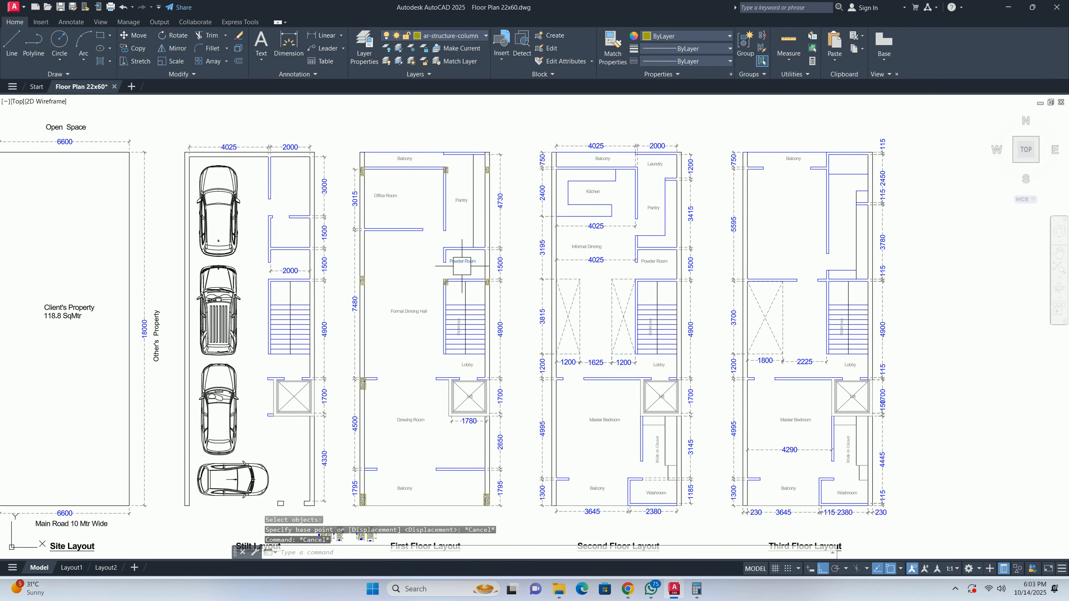
{"action": "scroll", "coordinate": [422, 278], "scroll_direction": "up", "scroll_amount": 5}
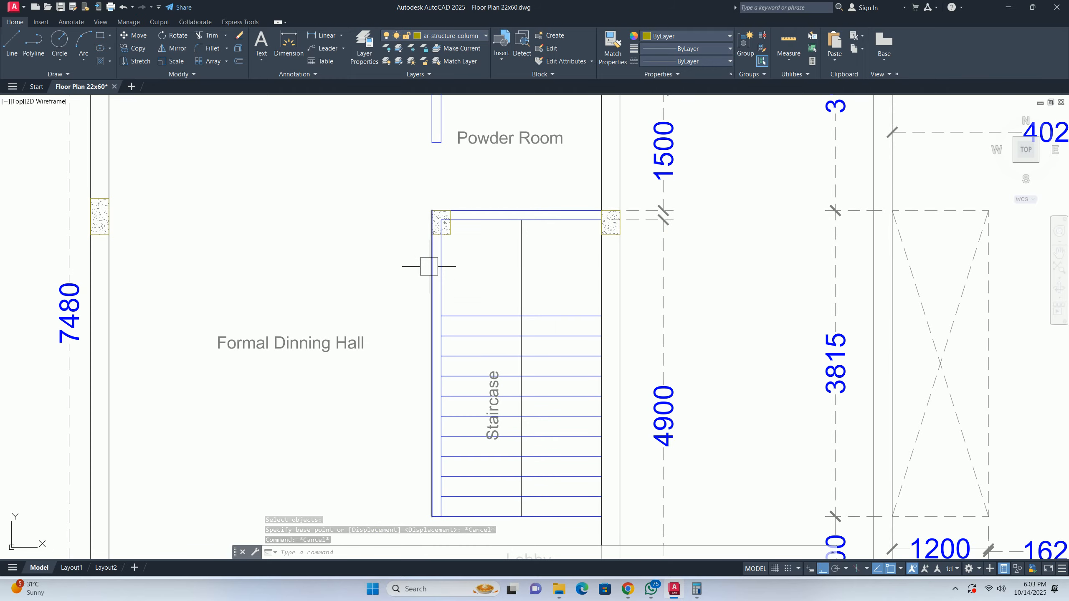
{"action": "mouse_move", "coordinate": [428, 266]}
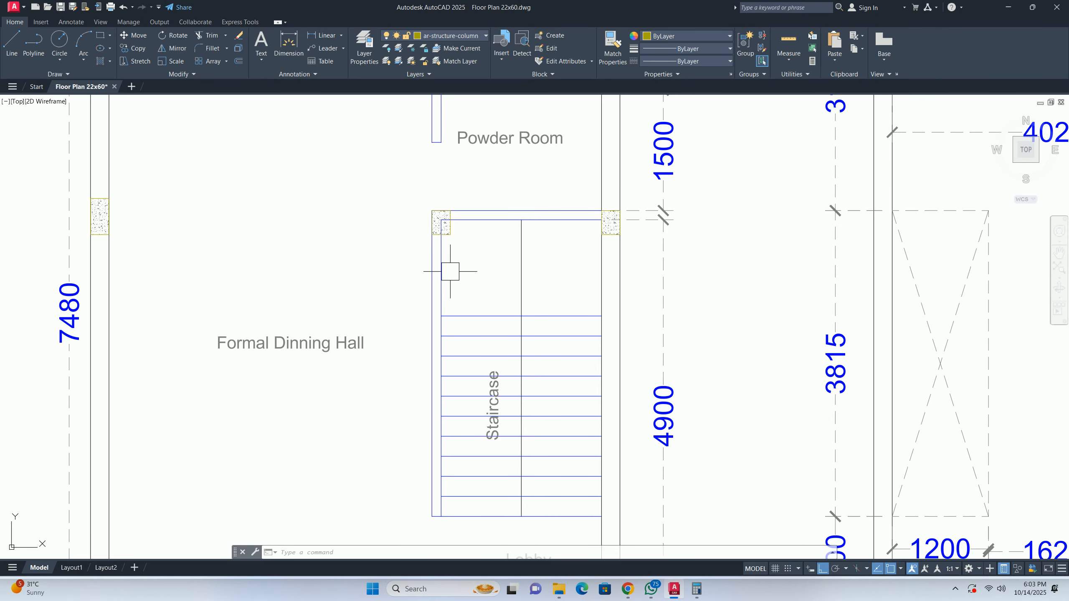
{"action": "scroll", "coordinate": [443, 268], "scroll_direction": "down", "scroll_amount": 5}
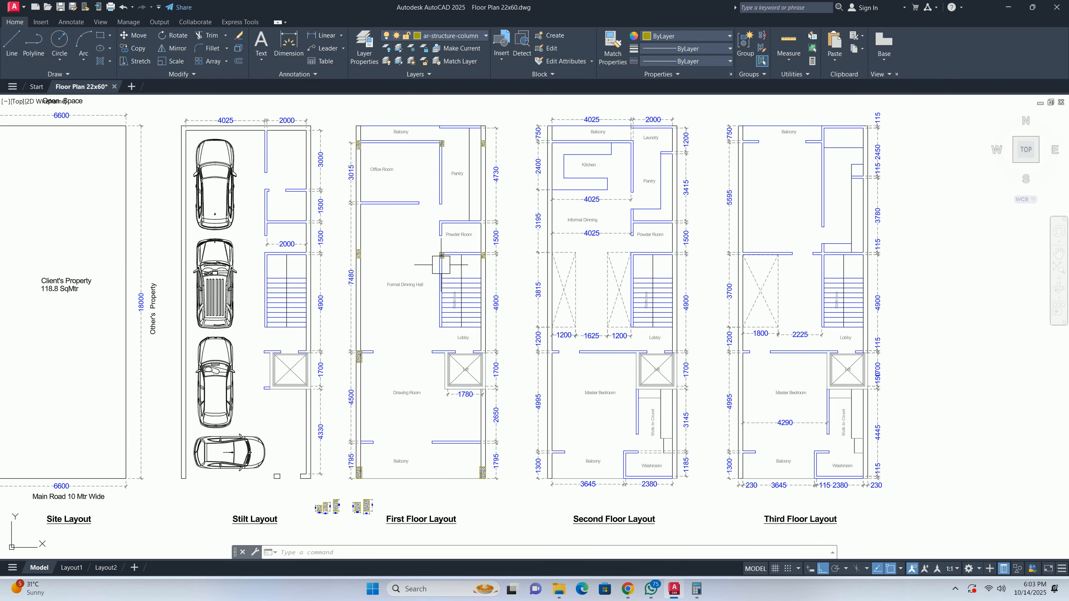
{"action": "middle_click_drag", "start_coordinate": [379, 267], "coordinate": [381, 285]}
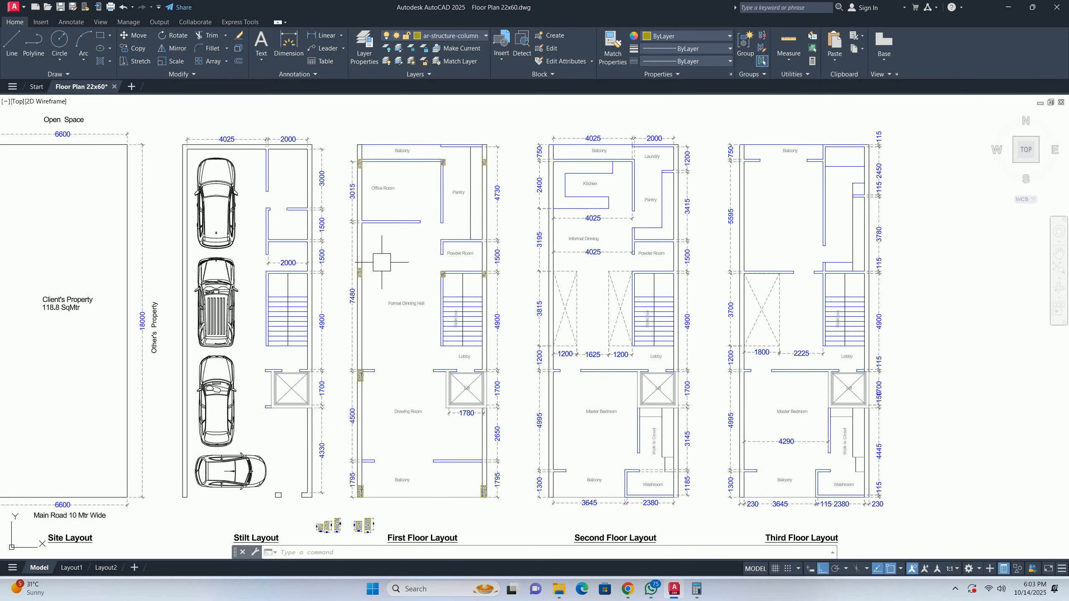
{"action": "middle_click_drag", "start_coordinate": [374, 183], "coordinate": [361, 199]}
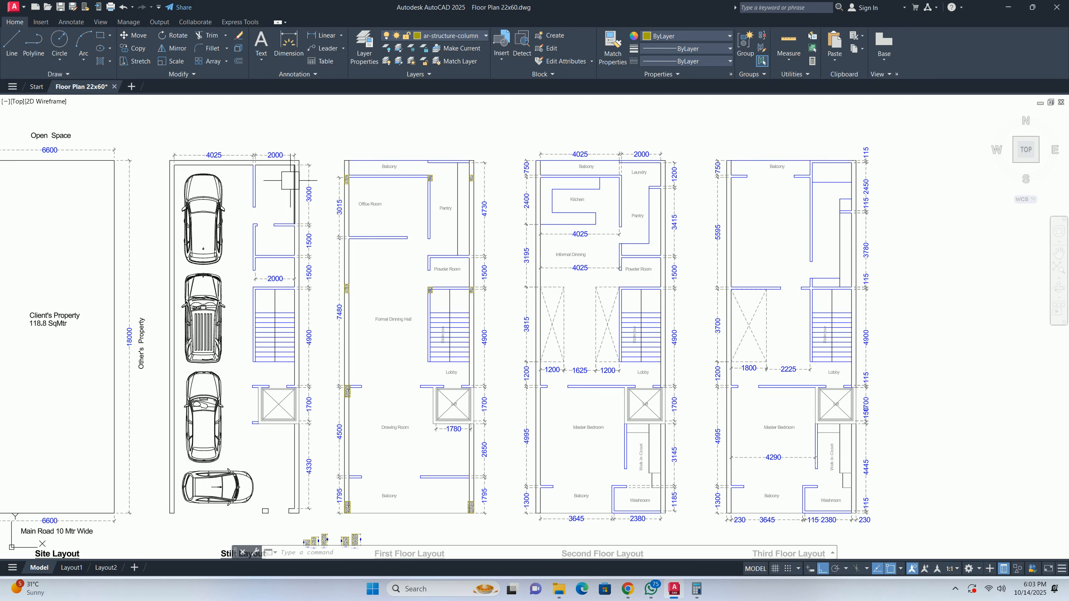
{"action": "key", "text": "Escape"}
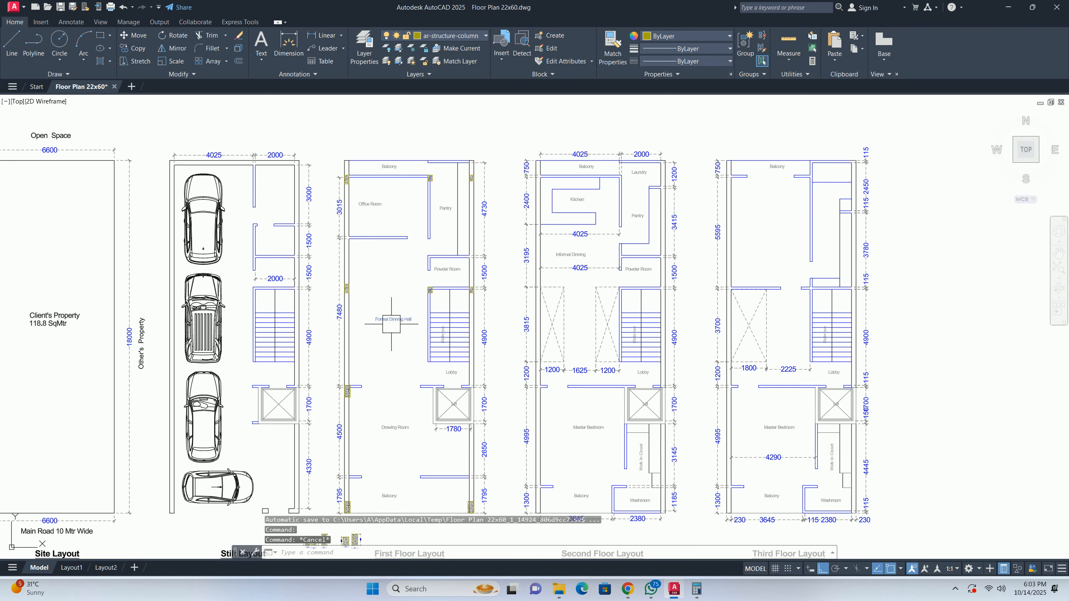
{"action": "middle_click_drag", "start_coordinate": [505, 340], "coordinate": [472, 362]}
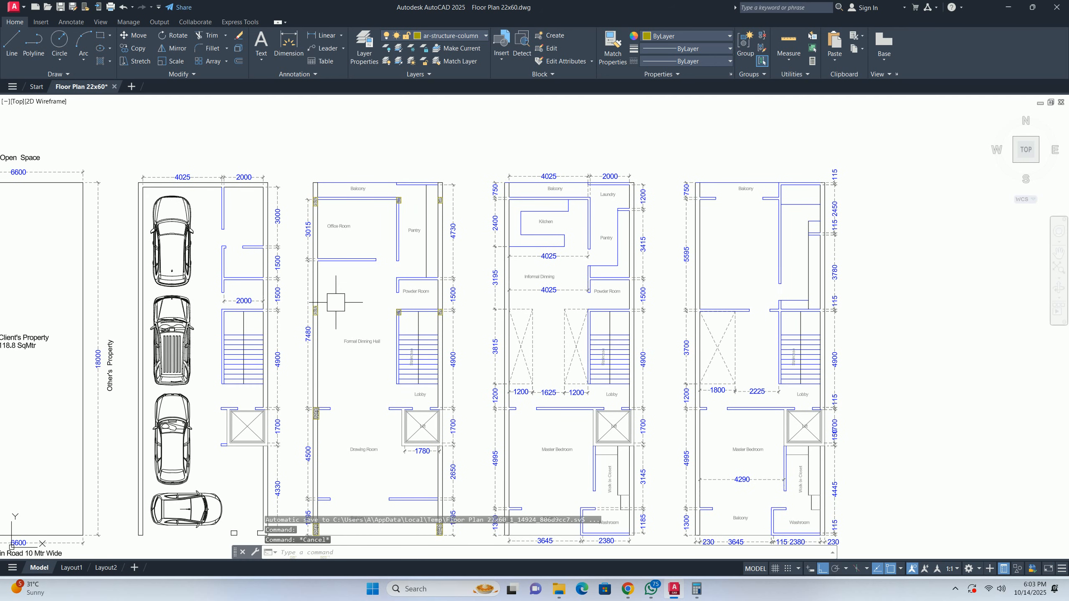
{"action": "scroll", "coordinate": [336, 293], "scroll_direction": "up", "scroll_amount": 2}
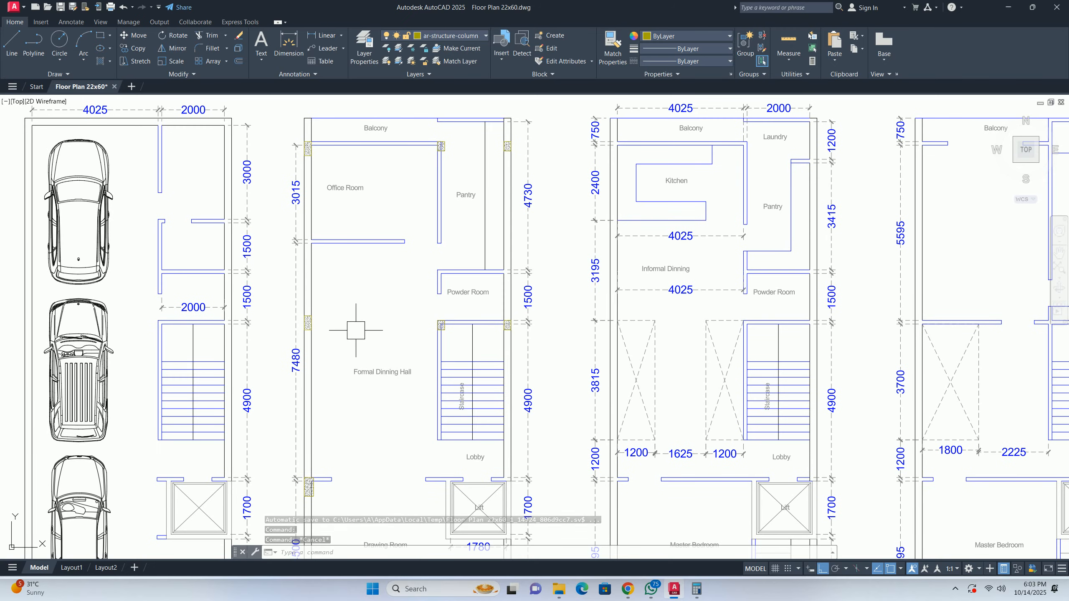
{"action": "key", "text": "Escape"}
{"action": "key", "text": "Escape"}
{"action": "middle_click_drag", "start_coordinate": [317, 312], "coordinate": [353, 213]}
{"action": "mouse_move", "coordinate": [363, 285]}
{"action": "middle_mouse_down"}
{"action": "mouse_move", "coordinate": [369, 323]}
{"action": "mouse_move", "coordinate": [393, 312]}
{"action": "middle_mouse_up"}
{"action": "scroll", "coordinate": [385, 332], "scroll_direction": "down", "scroll_amount": 2}
{"action": "middle_click_drag", "start_coordinate": [547, 468], "coordinate": [513, 424]}
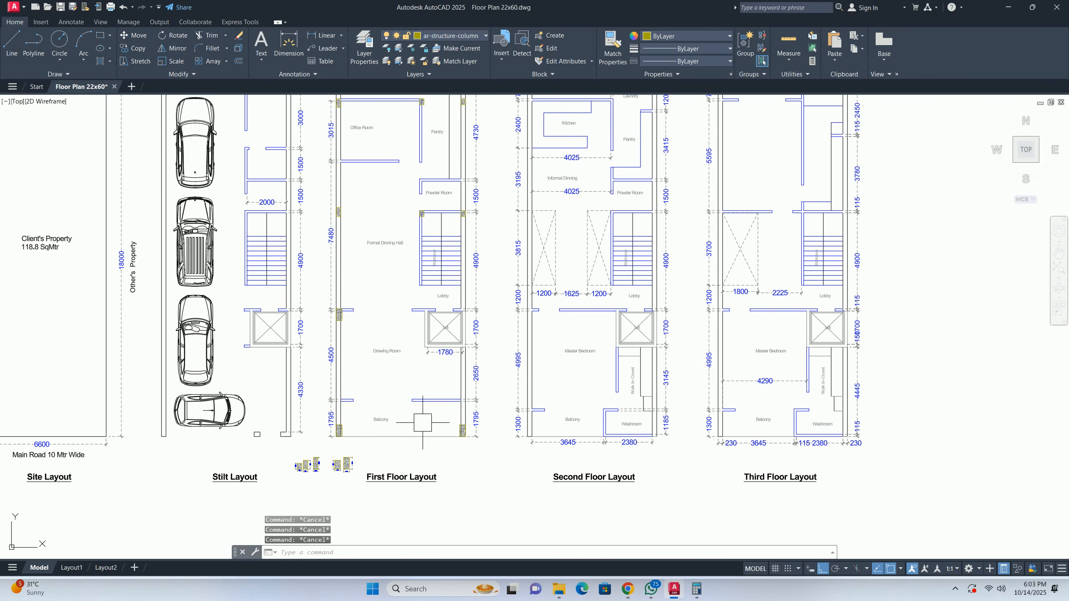
- Copy the whole first floor layout, with its columns, title and sample column sizes, straight down into the empty area below
{"action": "type", "text": "o"}
{"action": "key", "text": "Return"}
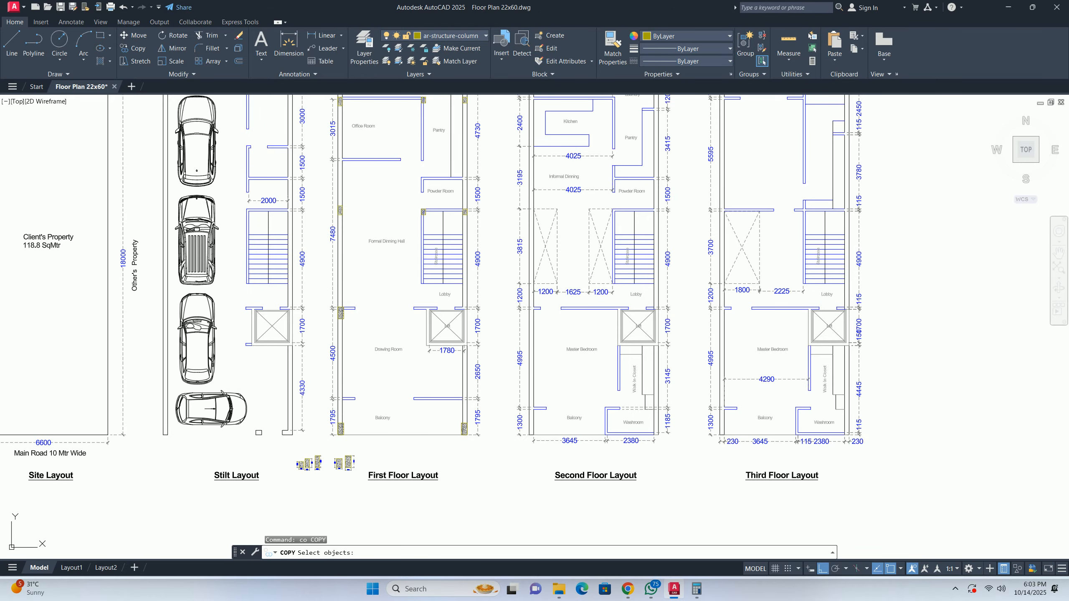
{"action": "left_click", "coordinate": [512, 508]}
{"action": "middle_click_drag", "start_coordinate": [296, 210], "coordinate": [302, 247]}
{"action": "left_click", "coordinate": [319, 100]}
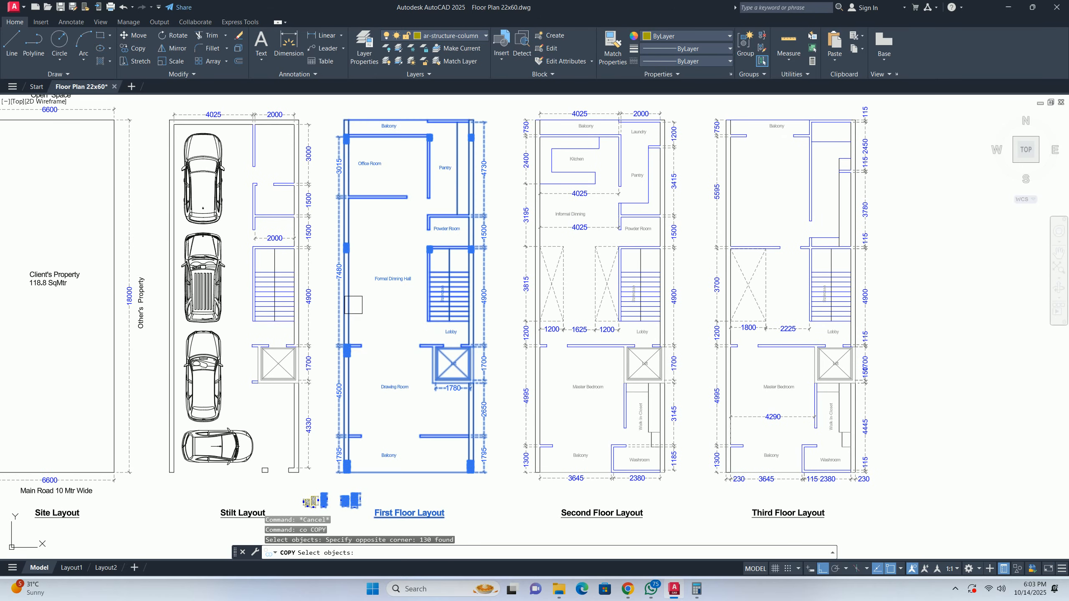
{"action": "middle_click_drag", "start_coordinate": [333, 505], "coordinate": [362, 287]}
{"action": "scroll", "coordinate": [352, 392], "scroll_direction": "up", "scroll_amount": 4}
{"action": "middle_click_drag", "start_coordinate": [392, 217], "coordinate": [405, 340]}
{"action": "left_click", "coordinate": [405, 339]}
{"action": "left_click", "coordinate": [269, 179]}
{"action": "key", "text": "Return"}
{"action": "left_click", "coordinate": [497, 258]}
{"action": "scroll", "coordinate": [496, 298], "scroll_direction": "down", "scroll_amount": 8}
{"action": "middle_click_drag", "start_coordinate": [497, 299], "coordinate": [487, 204]}
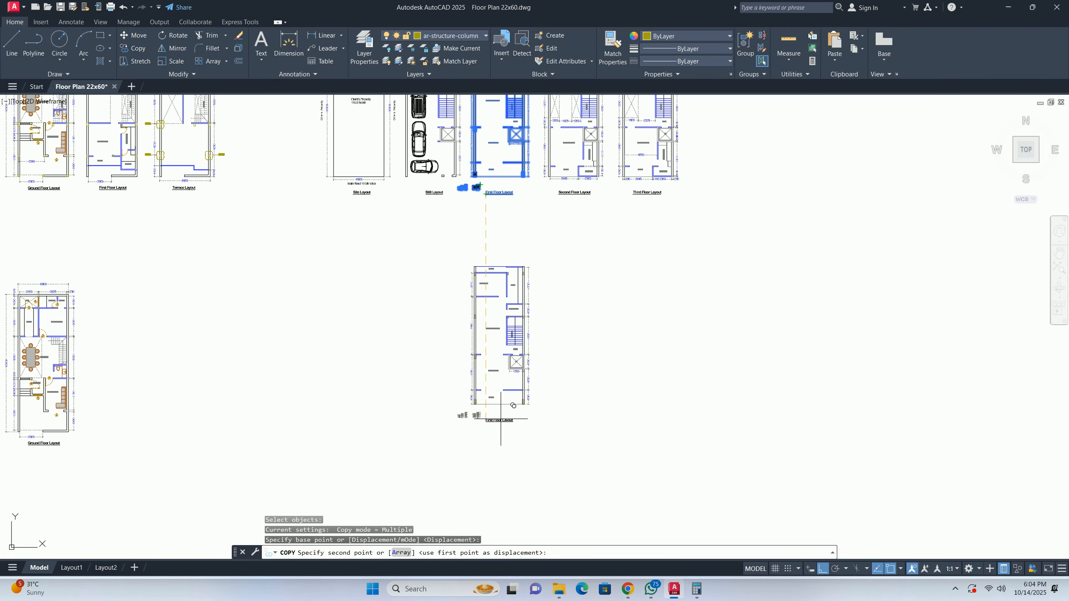
{"action": "left_click", "coordinate": [505, 423]}
{"action": "key", "text": "Escape"}
- Delete the existing wall dimension chains along the left and right sides of the copied first floor layout
{"action": "scroll", "coordinate": [479, 425], "scroll_direction": "up", "scroll_amount": 12}
{"action": "left_click", "coordinate": [404, 304]}
{"action": "scroll", "coordinate": [354, 168], "scroll_direction": "down", "scroll_amount": 10}
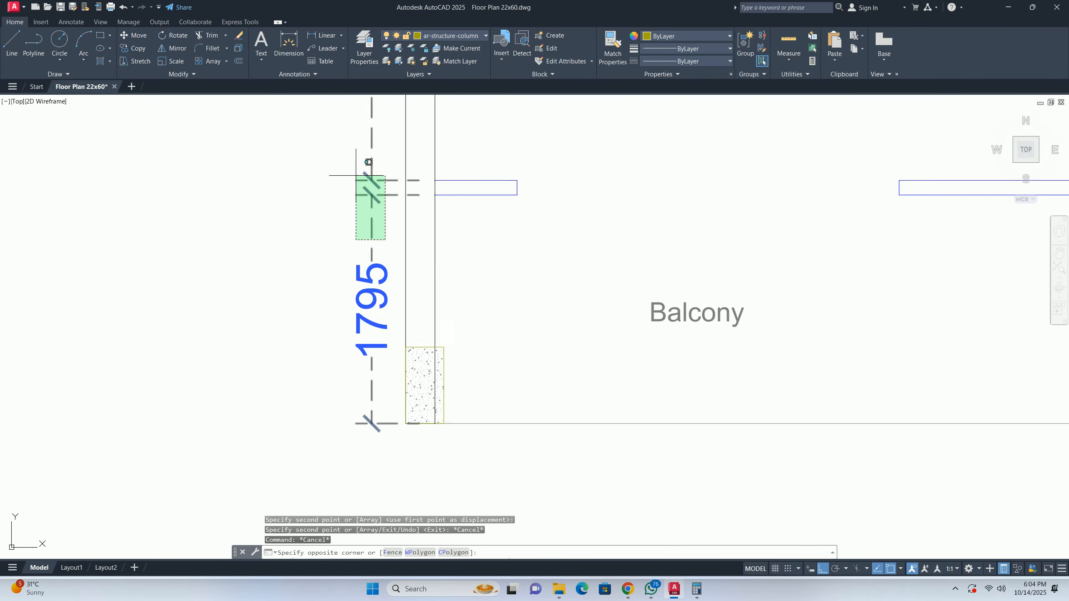
{"action": "left_click", "coordinate": [295, 217]}
{"action": "key", "text": "Delete"}
{"action": "mouse_move", "coordinate": [480, 379]}
{"action": "middle_mouse_down"}
{"action": "mouse_move", "coordinate": [358, 223]}
{"action": "mouse_move", "coordinate": [355, 419]}
{"action": "mouse_move", "coordinate": [388, 428]}
{"action": "mouse_move", "coordinate": [371, 350]}
{"action": "middle_mouse_up"}
{"action": "left_click", "coordinate": [418, 391]}
{"action": "left_click", "coordinate": [357, 281]}
{"action": "key", "text": "Delete"}
- Add a horizontal linear dimension between the centres of the two front balcony corner columns, placed below the plan
{"action": "scroll", "coordinate": [422, 301], "scroll_direction": "down", "scroll_amount": 3}
{"action": "scroll", "coordinate": [327, 405], "scroll_direction": "up", "scroll_amount": 4}
{"action": "key", "text": "Escape"}
{"action": "key", "text": "Escape"}
{"action": "type", "text": "d"}
{"action": "scroll", "coordinate": [371, 350], "scroll_direction": "up", "scroll_amount": 5}
{"action": "type", "text": "li"}
{"action": "key", "text": "Return"}
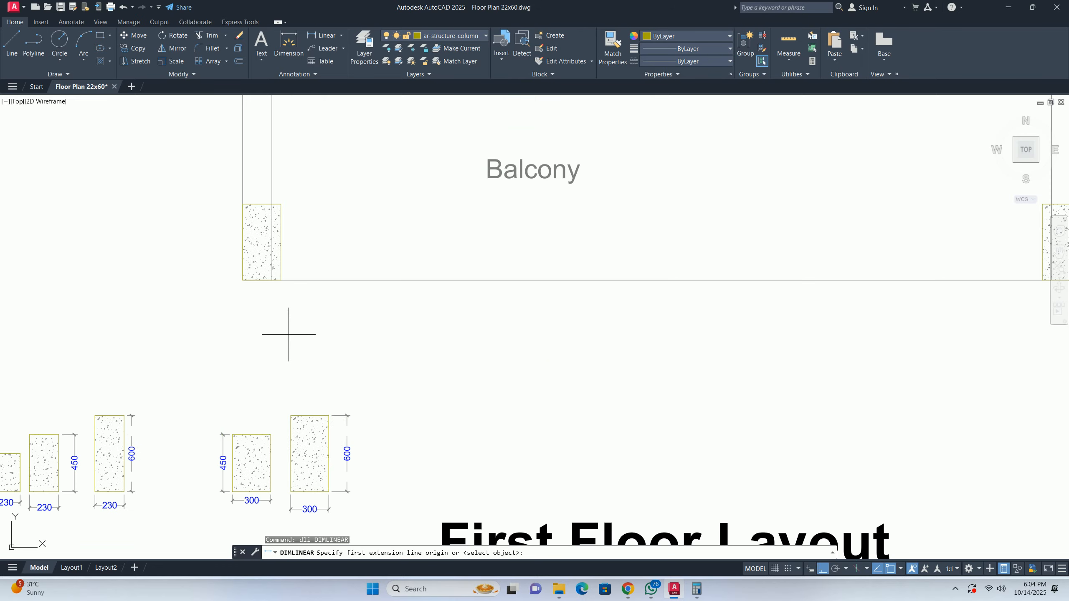
{"action": "left_click", "coordinate": [258, 280]}
{"action": "scroll", "coordinate": [353, 363], "scroll_direction": "down", "scroll_amount": 4}
{"action": "scroll", "coordinate": [568, 350], "scroll_direction": "up", "scroll_amount": 4}
{"action": "left_click", "coordinate": [551, 276]}
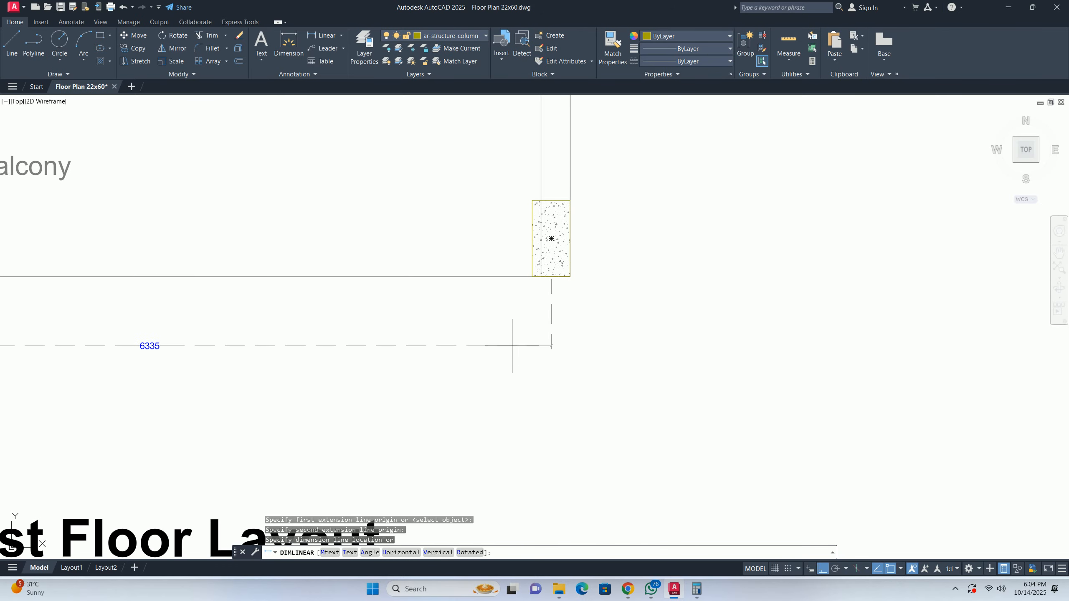
{"action": "left_click", "coordinate": [503, 318]}
{"action": "key", "text": "Escape"}
{"action": "scroll", "coordinate": [343, 363], "scroll_direction": "down", "scroll_amount": 2}
{"action": "middle_click_drag", "start_coordinate": [344, 362], "coordinate": [630, 411]}
{"action": "key", "text": "Escape"}
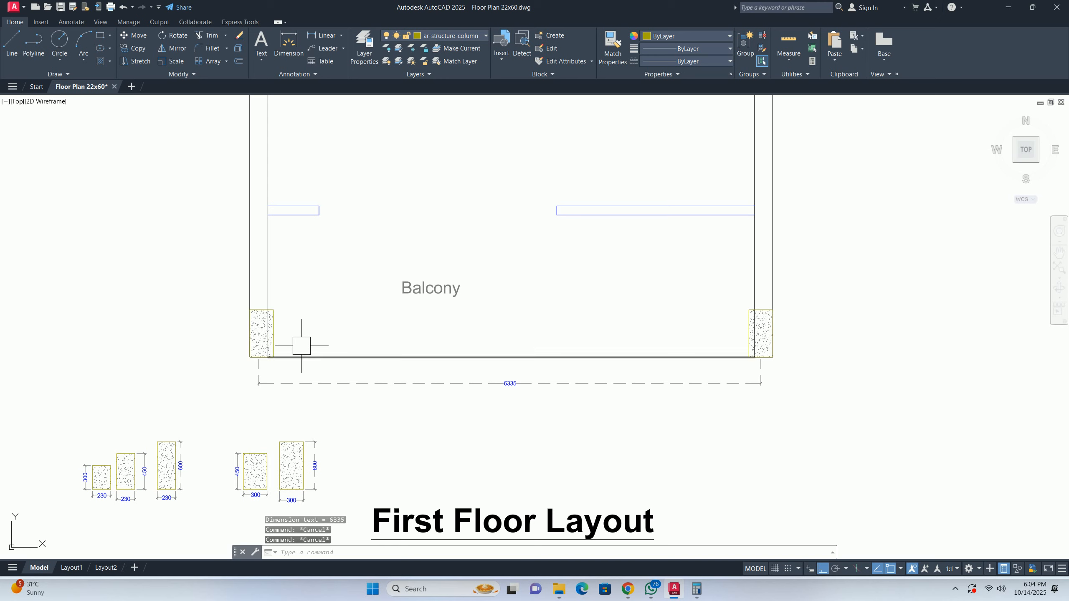
- Add a vertical linear dimension between the midpoints of the left wall's front balcony and drawing room columns, placed outside the wall
{"action": "key", "text": "Return"}
{"action": "left_click", "coordinate": [250, 333]}
{"action": "scroll", "coordinate": [190, 139], "scroll_direction": "down", "scroll_amount": 2}
{"action": "middle_click_drag", "start_coordinate": [189, 133], "coordinate": [257, 311]}
{"action": "middle_click_drag", "start_coordinate": [258, 180], "coordinate": [278, 289]}
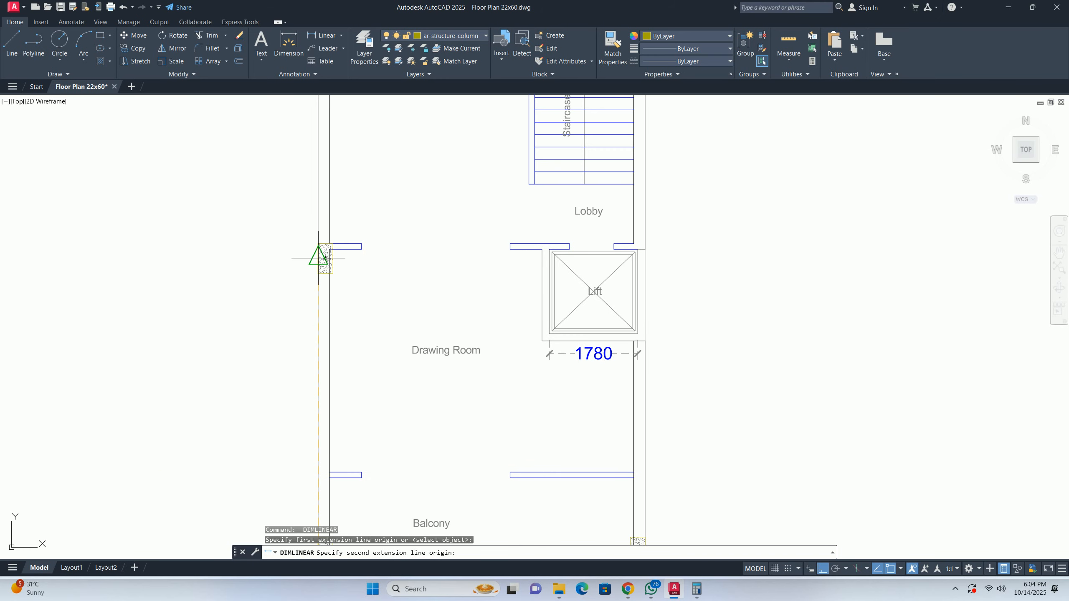
{"action": "left_click", "coordinate": [318, 257]}
{"action": "middle_click_drag", "start_coordinate": [297, 413], "coordinate": [309, 349]}
{"action": "left_click", "coordinate": [313, 370]}
{"action": "scroll", "coordinate": [310, 348], "scroll_direction": "up", "scroll_amount": 5}
{"action": "scroll", "coordinate": [328, 342], "scroll_direction": "down", "scroll_amount": 5}
{"action": "scroll", "coordinate": [338, 420], "scroll_direction": "up", "scroll_amount": 4}
{"action": "key", "text": "Escape"}
{"action": "key", "text": "Escape"}
- Continue the left-side dimension chain up through the dining hall and office room column midpoints to the plan's top edge
{"action": "type", "text": "dco"}
{"action": "key", "text": "Return"}
{"action": "middle_click_drag", "start_coordinate": [341, 378], "coordinate": [350, 449]}
{"action": "scroll", "coordinate": [328, 461], "scroll_direction": "down", "scroll_amount": 2}
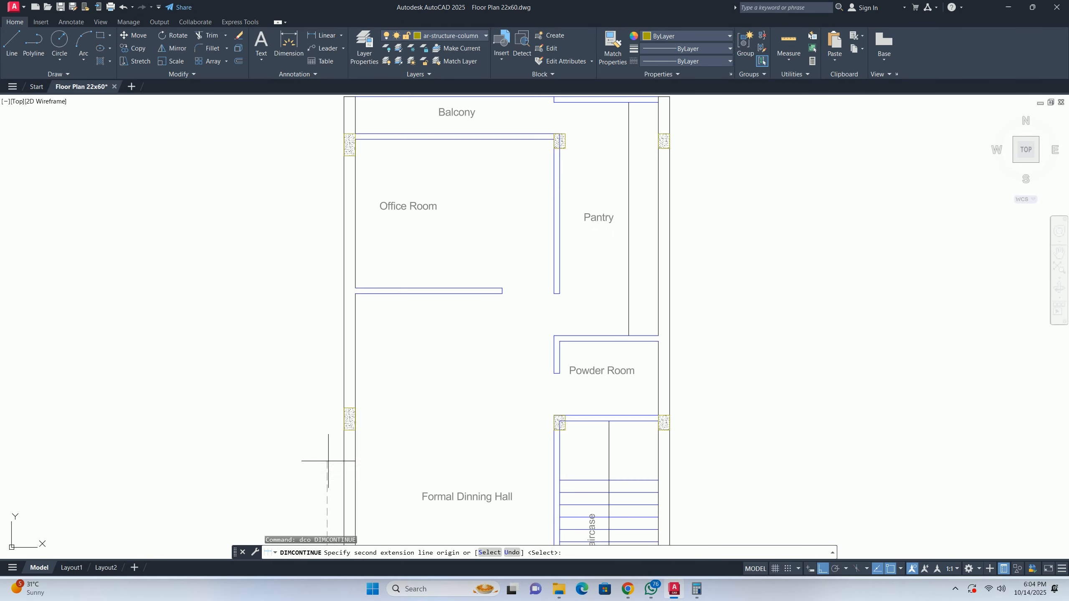
{"action": "left_click", "coordinate": [344, 419]}
{"action": "middle_click_drag", "start_coordinate": [329, 382], "coordinate": [329, 418]}
{"action": "scroll", "coordinate": [337, 319], "scroll_direction": "up", "scroll_amount": 4}
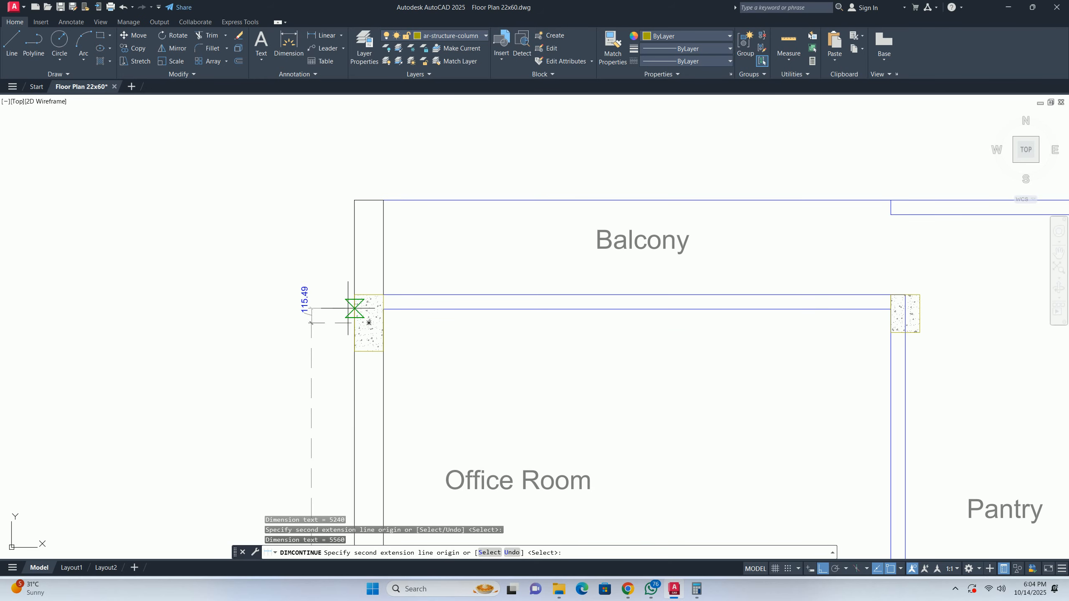
{"action": "key", "text": "Escape"}
{"action": "scroll", "coordinate": [319, 295], "scroll_direction": "down", "scroll_amount": 4}
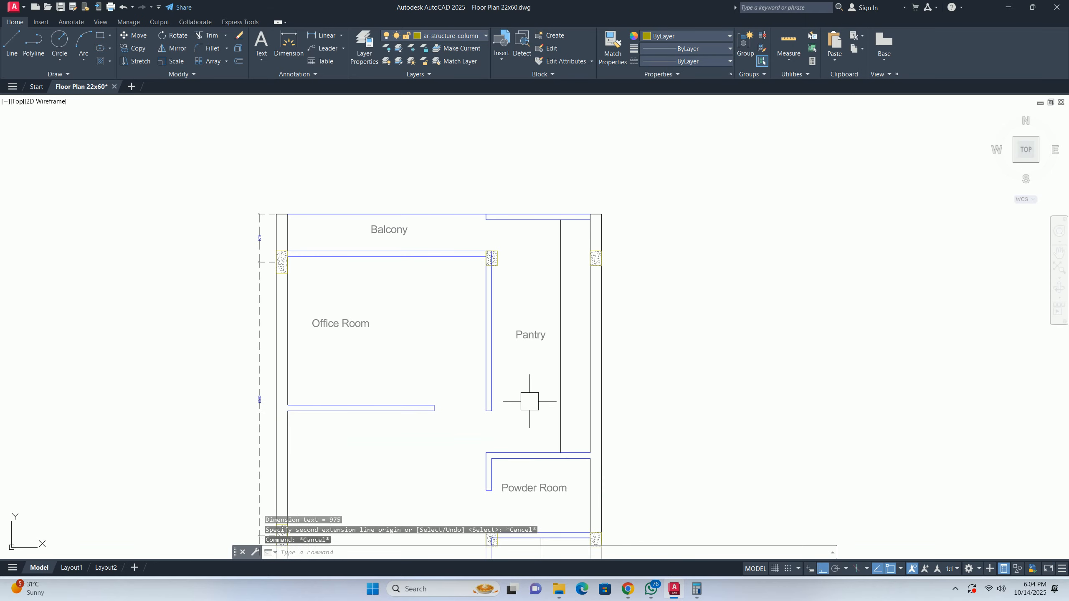
{"action": "key", "text": "Escape"}
{"action": "key", "text": "Escape"}
- Add a horizontal linear dimension above the plan between the centres of the left-wall and office-pantry corner columns
{"action": "scroll", "coordinate": [300, 274], "scroll_direction": "up", "scroll_amount": 2}
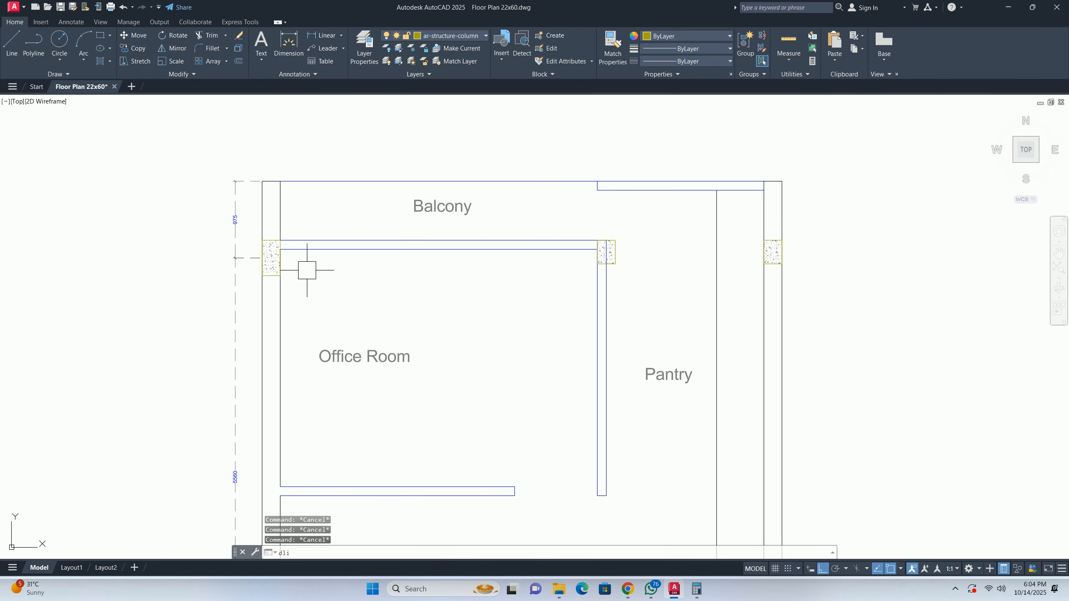
{"action": "type", "text": "dli"}
{"action": "key", "text": "Return"}
{"action": "scroll", "coordinate": [295, 236], "scroll_direction": "up", "scroll_amount": 2}
{"action": "left_click", "coordinate": [518, 288]}
{"action": "scroll", "coordinate": [589, 320], "scroll_direction": "down", "scroll_amount": 2}
{"action": "scroll", "coordinate": [644, 354], "scroll_direction": "up", "scroll_amount": 3}
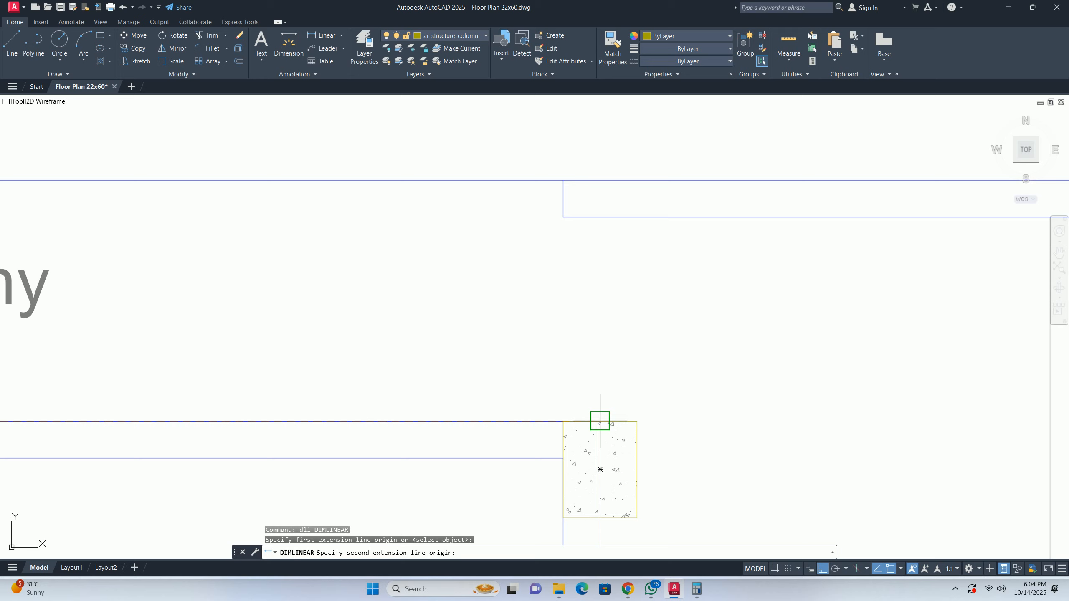
{"action": "left_click", "coordinate": [599, 420]}
{"action": "scroll", "coordinate": [535, 269], "scroll_direction": "down", "scroll_amount": 4}
{"action": "left_click", "coordinate": [449, 248]}
{"action": "key", "text": "Escape"}
{"action": "scroll", "coordinate": [544, 346], "scroll_direction": "down", "scroll_amount": 2}
{"action": "middle_click_drag", "start_coordinate": [545, 347], "coordinate": [487, 330]}
{"action": "key", "text": "Escape"}
- Continue the horizontal dimension above the plan to the centre of the right-wall column beside the pantry
{"action": "type", "text": "dco"}
{"action": "key", "text": "Return"}
{"action": "scroll", "coordinate": [622, 337], "scroll_direction": "up", "scroll_amount": 6}
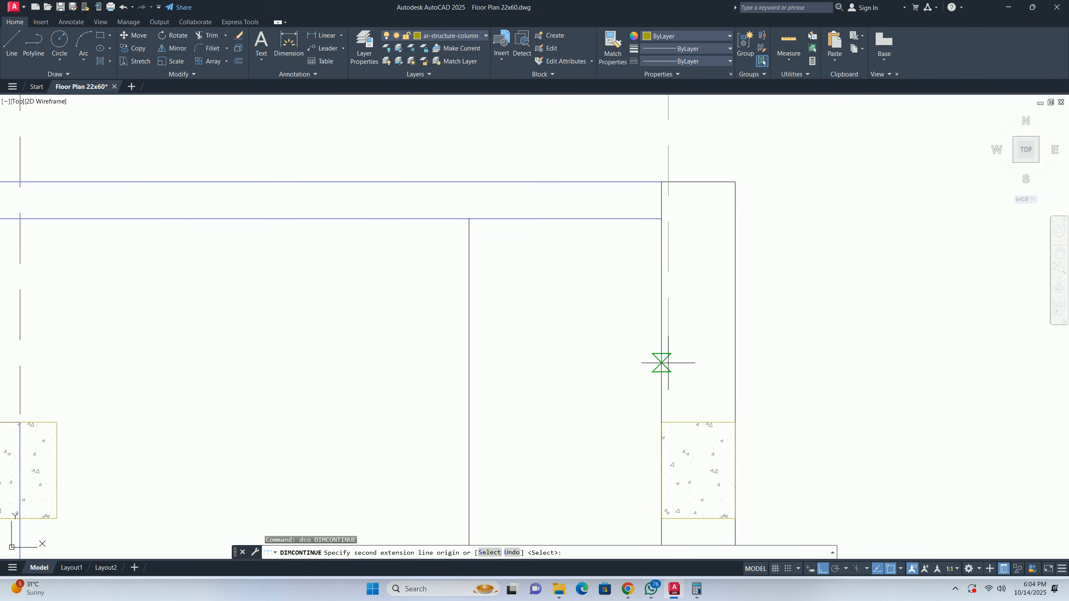
{"action": "left_click", "coordinate": [698, 422]}
{"action": "scroll", "coordinate": [676, 358], "scroll_direction": "down", "scroll_amount": 5}
{"action": "key", "text": "Escape"}
- Add a vertical linear dimension outside the right wall between the midpoints of its pantry and staircase columns
{"action": "middle_click_drag", "start_coordinate": [675, 358], "coordinate": [544, 310]}
{"action": "scroll", "coordinate": [496, 315], "scroll_direction": "up", "scroll_amount": 3}
{"action": "type", "text": "d"}
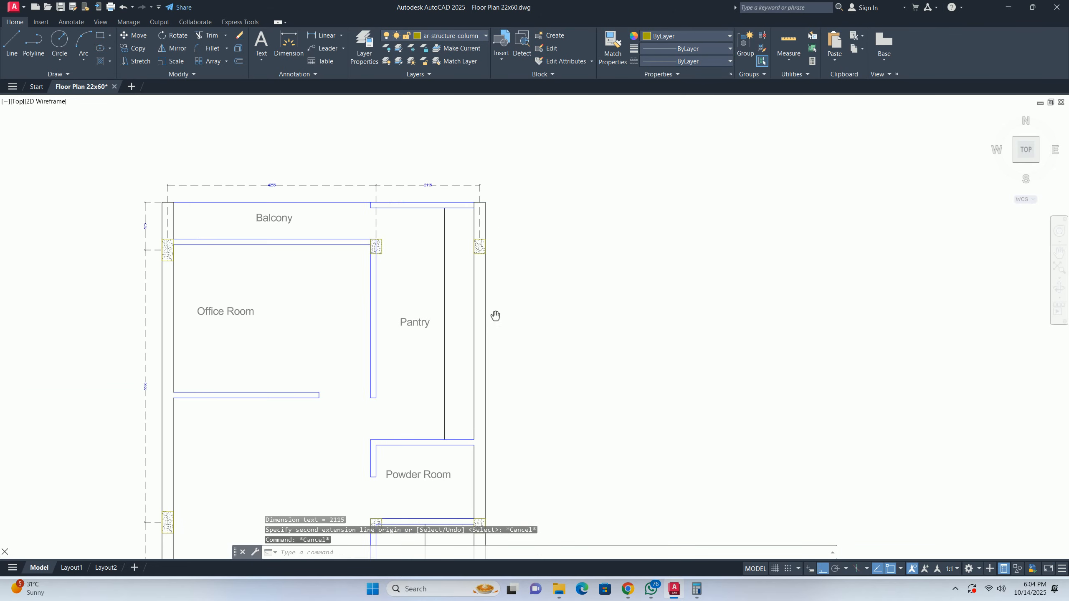
{"action": "type", "text": "li"}
{"action": "key", "text": "Return"}
{"action": "scroll", "coordinate": [500, 217], "scroll_direction": "up", "scroll_amount": 4}
{"action": "left_click", "coordinate": [448, 282]}
{"action": "scroll", "coordinate": [463, 332], "scroll_direction": "down", "scroll_amount": 4}
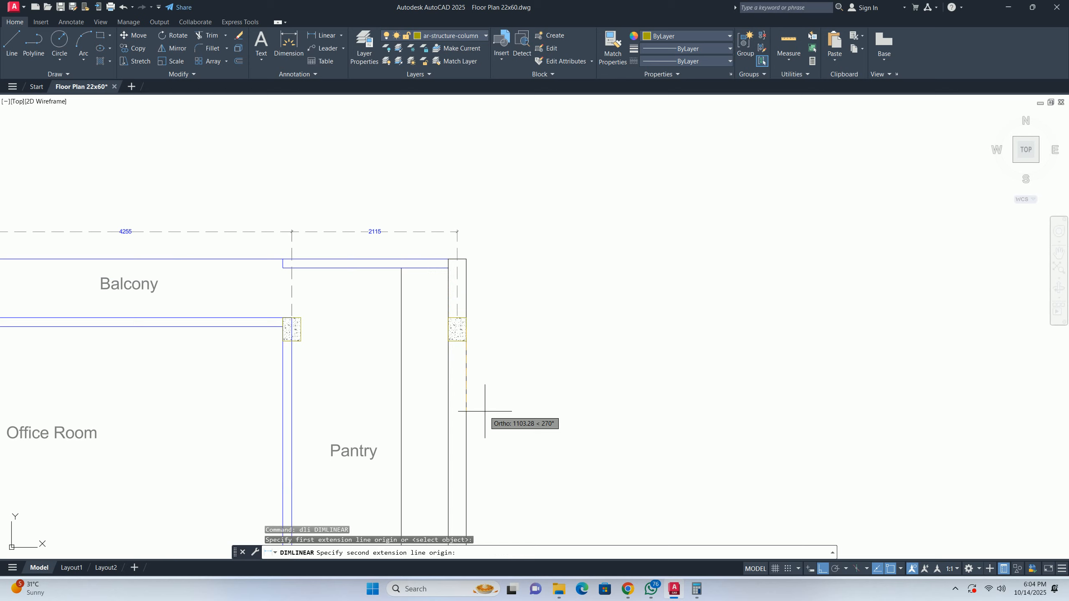
{"action": "middle_click_drag", "start_coordinate": [462, 441], "coordinate": [517, 355]}
{"action": "scroll", "coordinate": [467, 330], "scroll_direction": "up", "scroll_amount": 3}
{"action": "left_click", "coordinate": [407, 293]}
{"action": "scroll", "coordinate": [482, 303], "scroll_direction": "down", "scroll_amount": 4}
{"action": "left_click", "coordinate": [527, 282]}
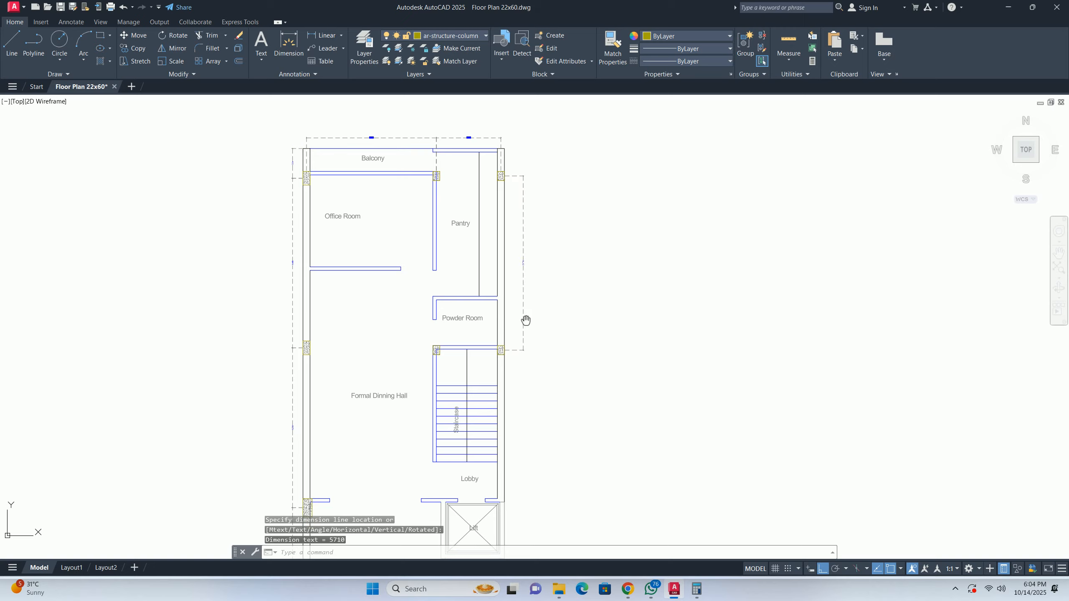
- Shift the right-side vertical column dimension's line closer to the right wall
{"action": "left_click", "coordinate": [528, 311]}
{"action": "scroll", "coordinate": [537, 411], "scroll_direction": "up", "scroll_amount": 5}
{"action": "left_click", "coordinate": [486, 342]}
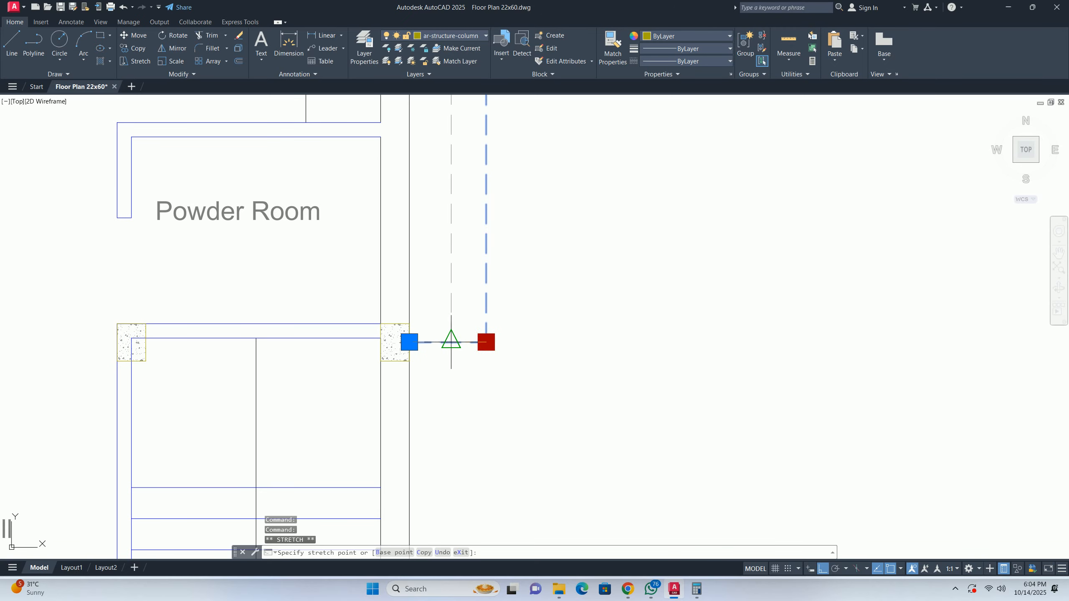
{"action": "left_click", "coordinate": [451, 342]}
{"action": "scroll", "coordinate": [459, 343], "scroll_direction": "down", "scroll_amount": 5}
{"action": "key", "text": "Escape"}
{"action": "key", "text": "Escape"}
{"action": "key", "text": "Escape"}
- Continue the right-side vertical dimension chain past the lift's upper and lower outer corners to the midpoint of the balcony's right-wall column
{"action": "middle_click_drag", "start_coordinate": [472, 438], "coordinate": [460, 358]}
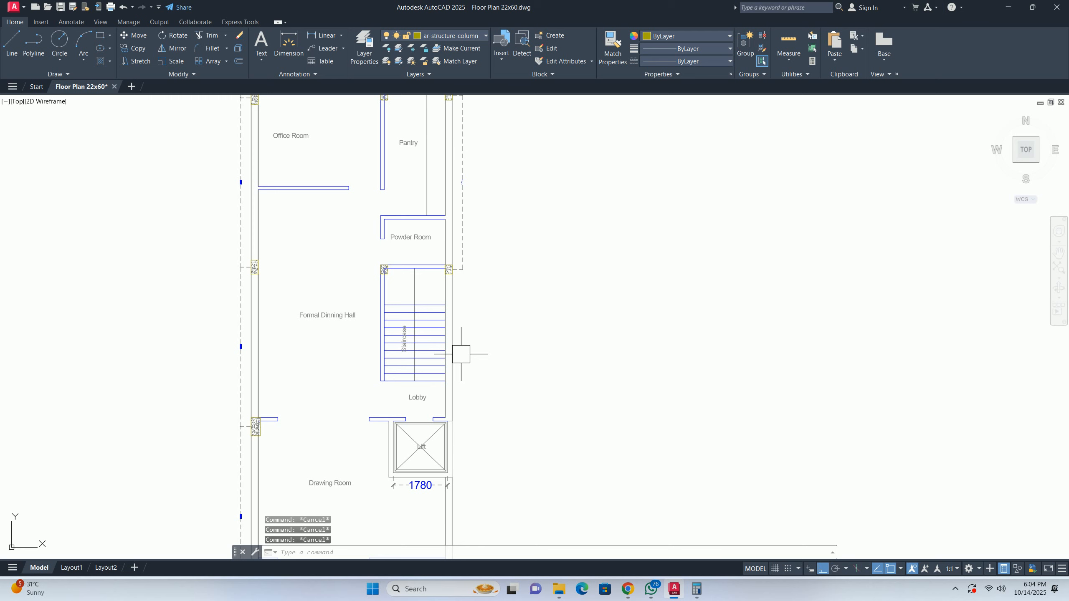
{"action": "middle_click_drag", "start_coordinate": [489, 379], "coordinate": [467, 327]}
{"action": "type", "text": "dco"}
{"action": "key", "text": "Return"}
{"action": "scroll", "coordinate": [468, 390], "scroll_direction": "up", "scroll_amount": 4}
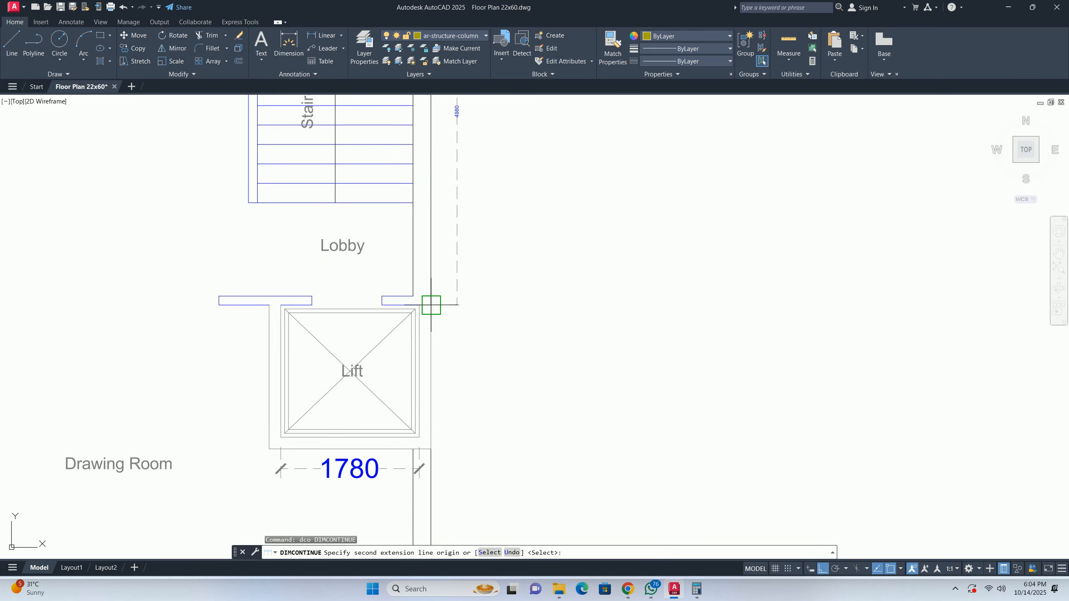
{"action": "left_click", "coordinate": [431, 304]}
{"action": "scroll", "coordinate": [441, 401], "scroll_direction": "down", "scroll_amount": 2}
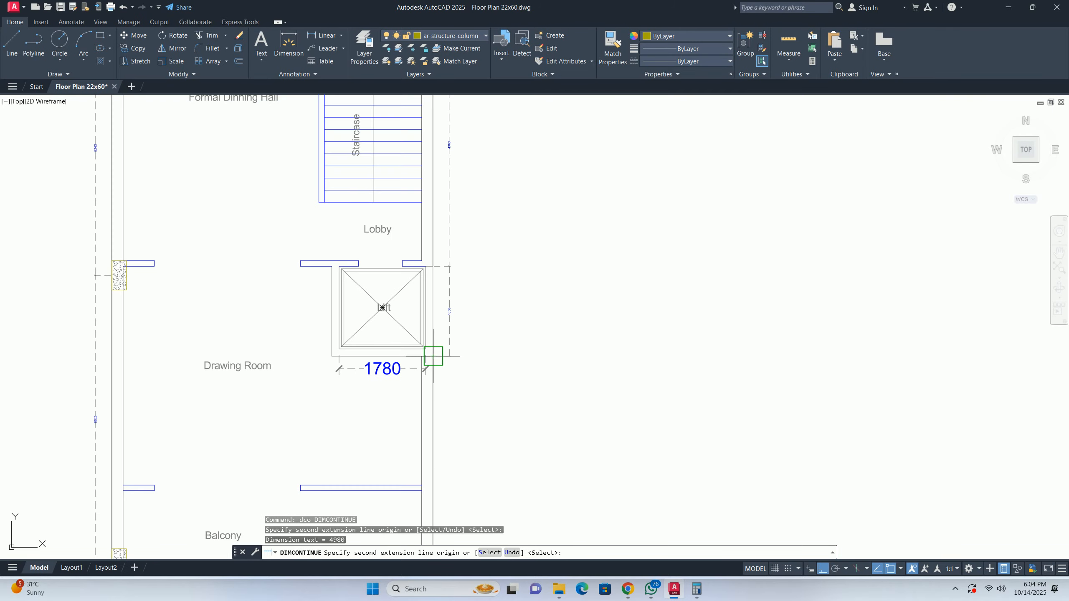
{"action": "scroll", "coordinate": [429, 365], "scroll_direction": "down", "scroll_amount": 1}
{"action": "middle_click_drag", "start_coordinate": [429, 365], "coordinate": [439, 239]}
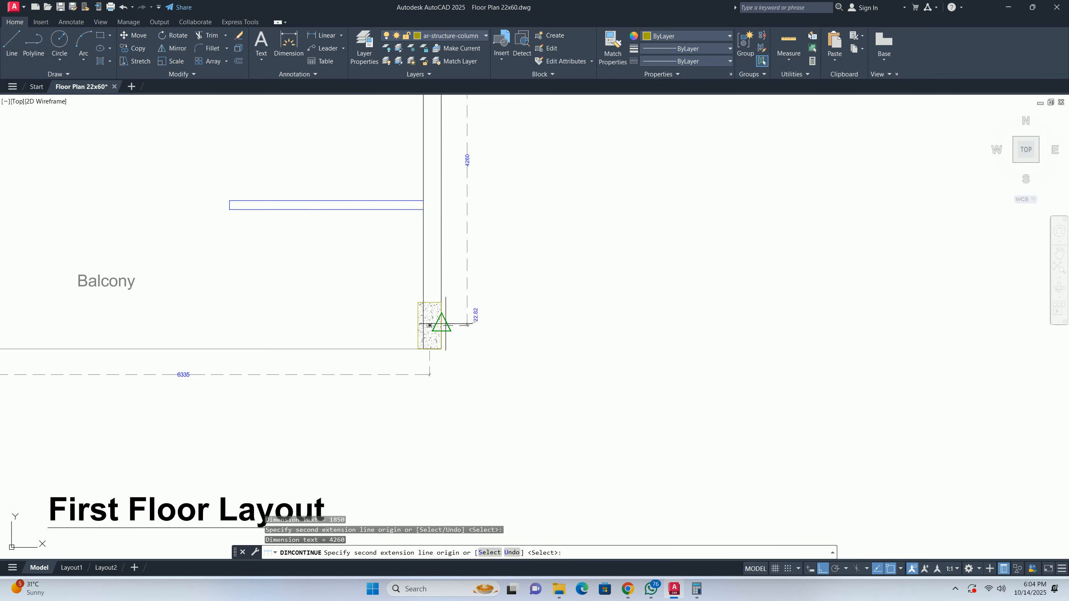
{"action": "scroll", "coordinate": [429, 325], "scroll_direction": "down", "scroll_amount": 5}
{"action": "key", "text": "Escape"}
{"action": "key", "text": "Escape"}
- Review the column spacing dimensions around the first floor plan and compare the balcony area with the other floor layouts
{"action": "scroll", "coordinate": [453, 322], "scroll_direction": "up", "scroll_amount": 4}
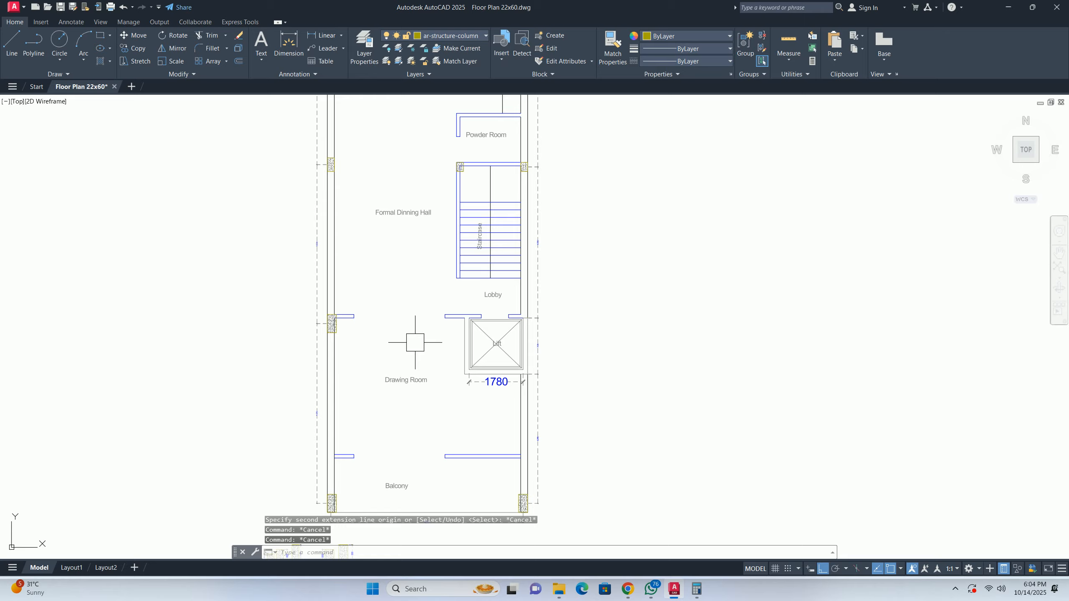
{"action": "scroll", "coordinate": [458, 350], "scroll_direction": "down", "scroll_amount": 2}
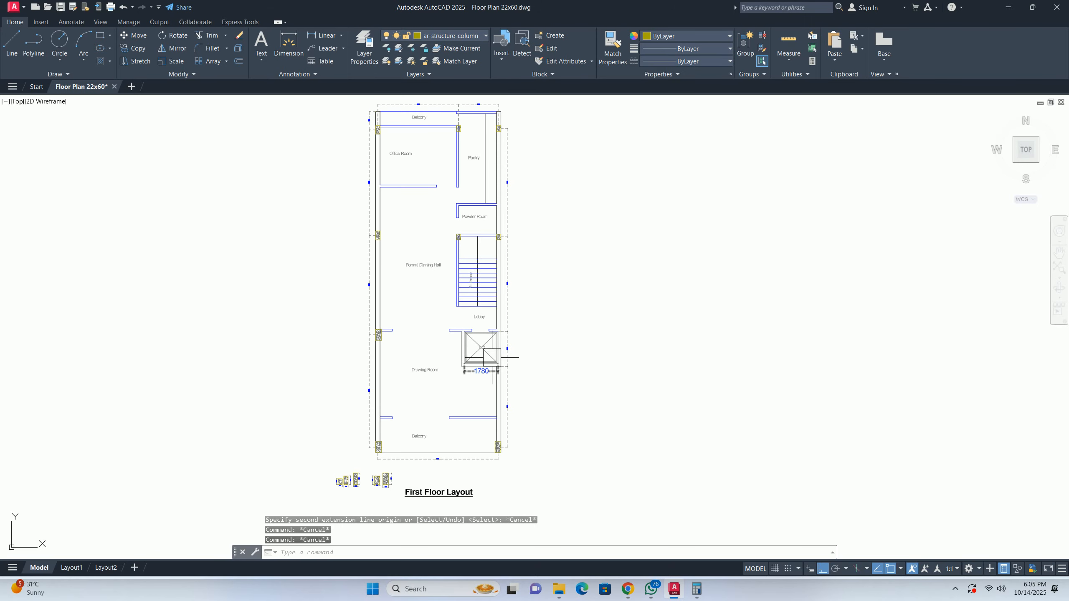
{"action": "middle_click_drag", "start_coordinate": [464, 231], "coordinate": [449, 286]}
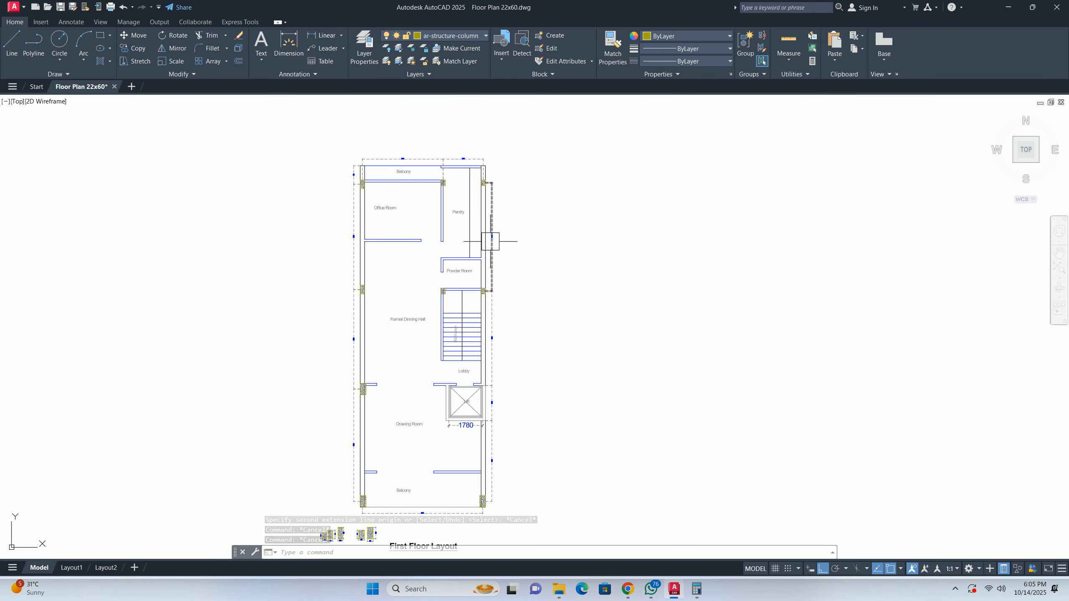
{"action": "scroll", "coordinate": [378, 177], "scroll_direction": "up", "scroll_amount": 6}
{"action": "scroll", "coordinate": [131, 260], "scroll_direction": "up", "scroll_amount": 2}
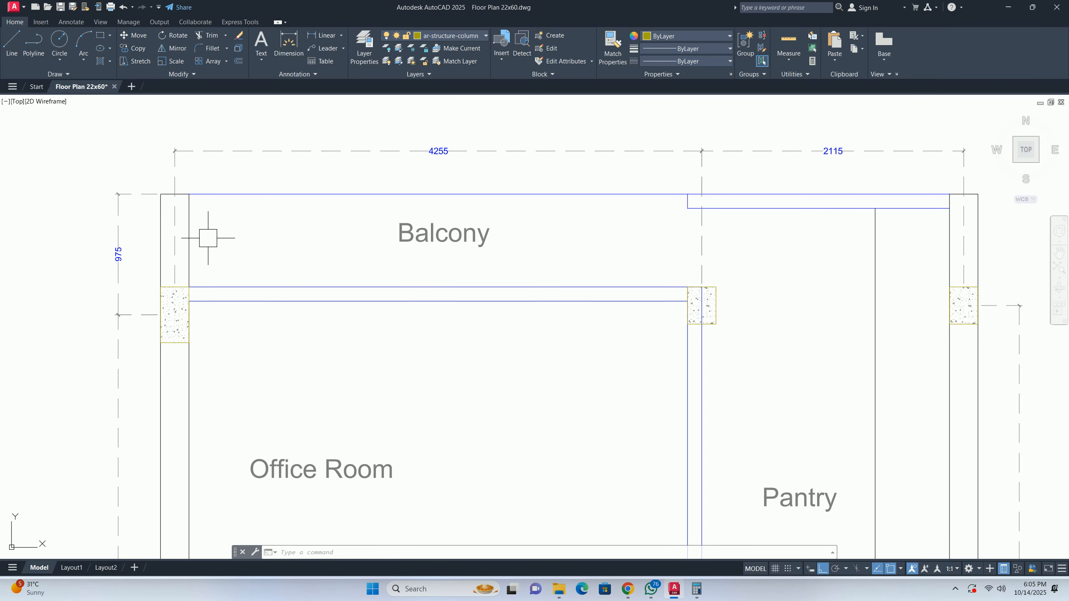
{"action": "scroll", "coordinate": [179, 263], "scroll_direction": "down", "scroll_amount": 8}
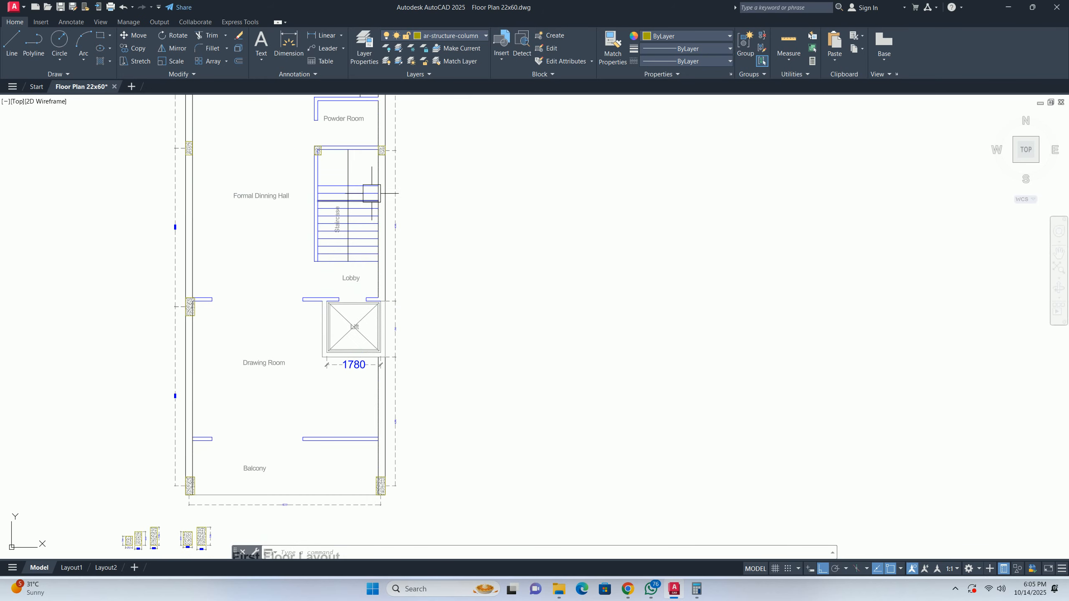
{"action": "scroll", "coordinate": [258, 239], "scroll_direction": "up", "scroll_amount": 6}
{"action": "scroll", "coordinate": [216, 203], "scroll_direction": "down", "scroll_amount": 2}
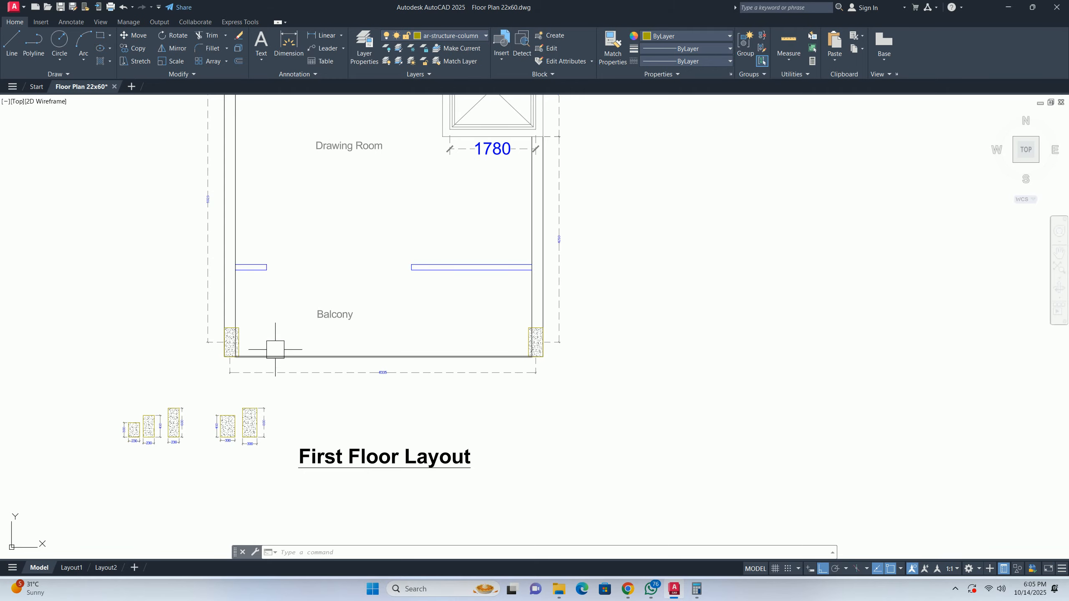
{"action": "scroll", "coordinate": [257, 339], "scroll_direction": "down", "scroll_amount": 6}
{"action": "scroll", "coordinate": [424, 365], "scroll_direction": "down", "scroll_amount": 4}
{"action": "scroll", "coordinate": [381, 226], "scroll_direction": "up", "scroll_amount": 6}
{"action": "scroll", "coordinate": [448, 192], "scroll_direction": "up", "scroll_amount": 4}
{"action": "middle_click_drag", "start_coordinate": [448, 192], "coordinate": [445, 265]}
{"action": "key", "text": "Escape"}
{"action": "key", "text": "Escape"}
{"action": "type", "text": "dli"}
{"action": "key", "text": "Return"}
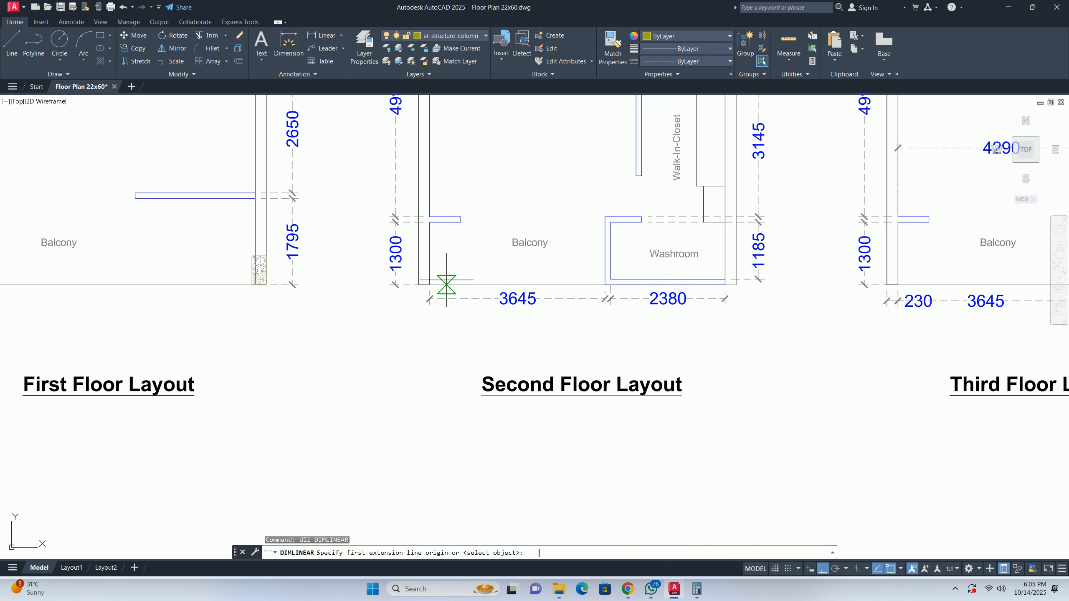
{"action": "scroll", "coordinate": [444, 282], "scroll_direction": "up", "scroll_amount": 4}
{"action": "left_click", "coordinate": [415, 192]}
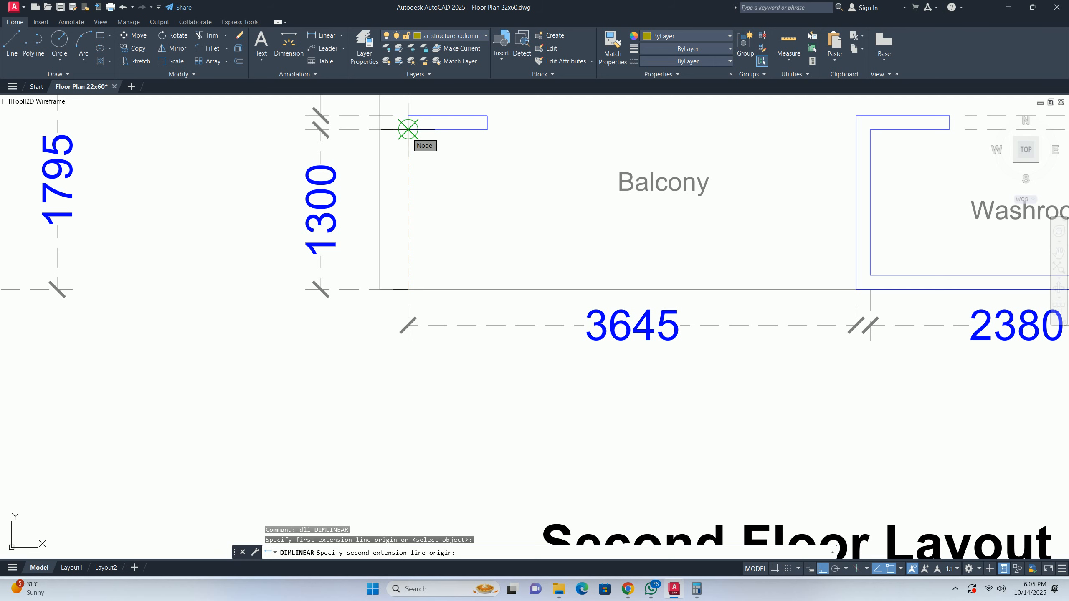
{"action": "scroll", "coordinate": [408, 129], "scroll_direction": "down", "scroll_amount": 5}
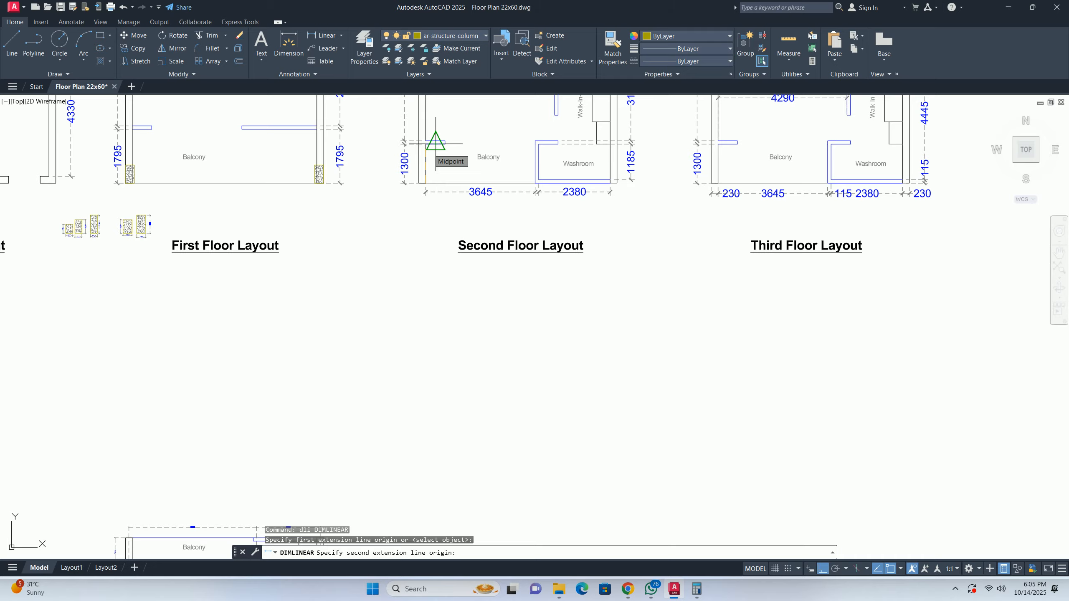
{"action": "scroll", "coordinate": [456, 157], "scroll_direction": "up", "scroll_amount": 3}
{"action": "key", "text": "Escape"}
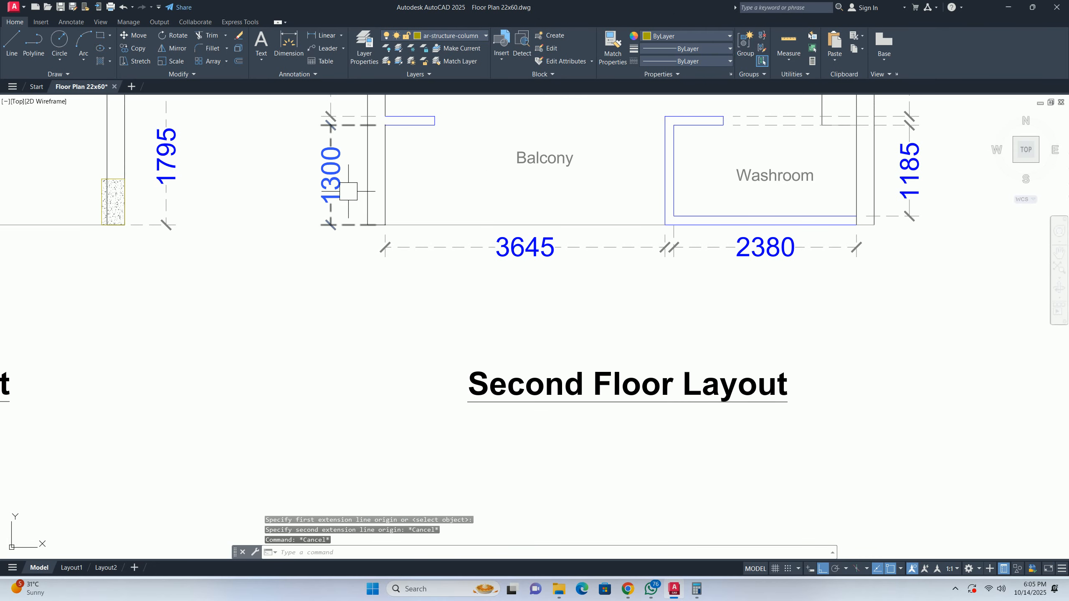
{"action": "scroll", "coordinate": [523, 219], "scroll_direction": "down", "scroll_amount": 3}
{"action": "scroll", "coordinate": [685, 207], "scroll_direction": "up", "scroll_amount": 3}
{"action": "key", "text": "Escape"}
{"action": "key", "text": "Escape"}
- Move the two columns at the balcony's outer corners straight up by 1300 to line up with the balcony's inner wall
{"action": "scroll", "coordinate": [573, 370], "scroll_direction": "down", "scroll_amount": 5}
{"action": "scroll", "coordinate": [455, 310], "scroll_direction": "up", "scroll_amount": 5}
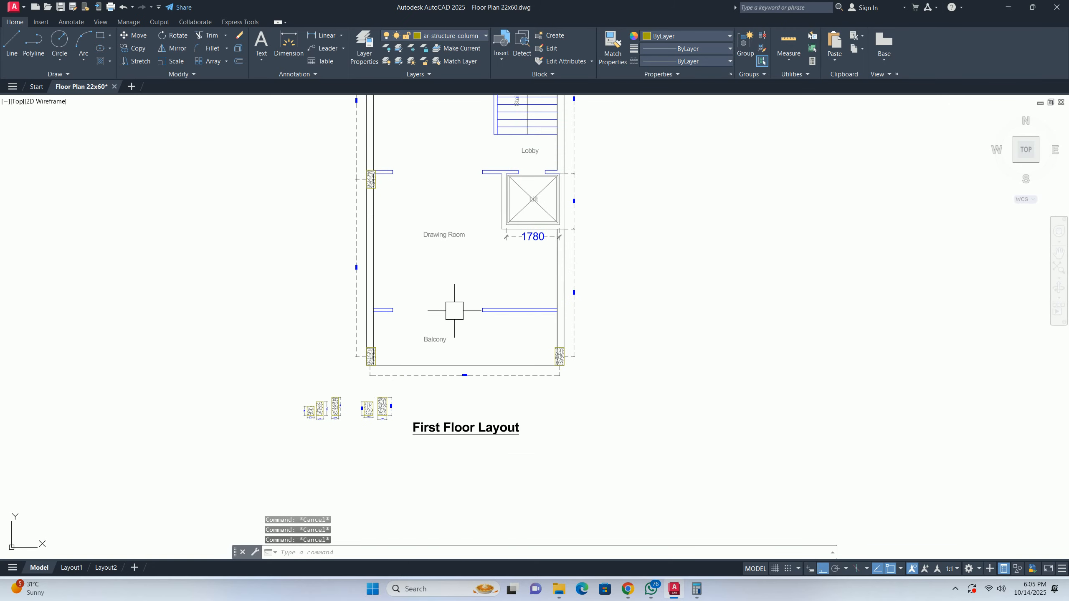
{"action": "type", "text": "m"}
{"action": "key", "text": "Return"}
{"action": "scroll", "coordinate": [389, 355], "scroll_direction": "up", "scroll_amount": 10}
{"action": "left_click", "coordinate": [255, 332]}
{"action": "left_click", "coordinate": [191, 227]}
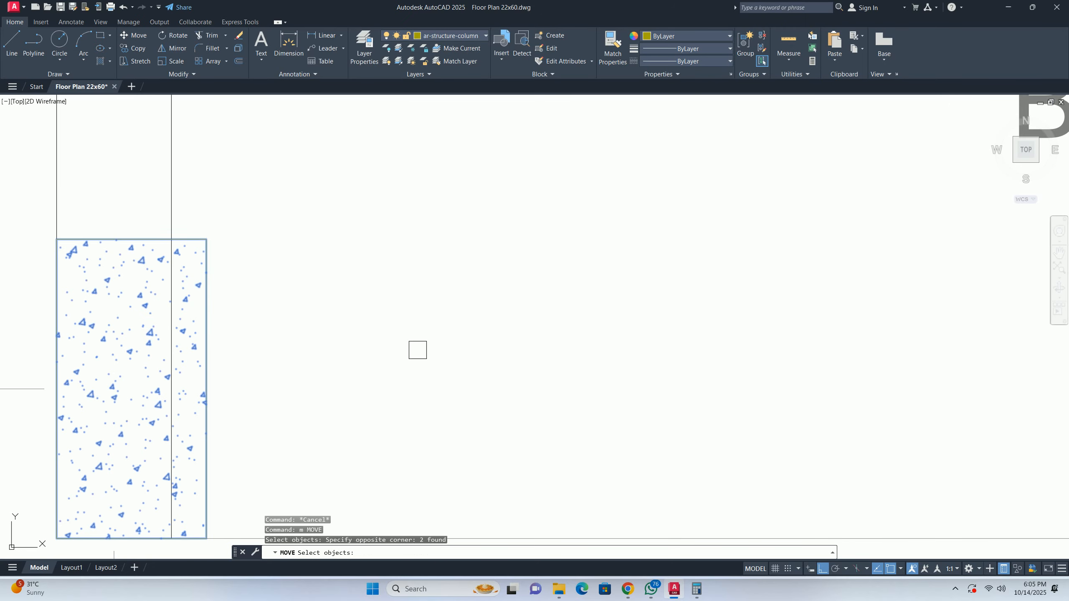
{"action": "scroll", "coordinate": [266, 381], "scroll_direction": "down", "scroll_amount": 6}
{"action": "scroll", "coordinate": [717, 357], "scroll_direction": "up", "scroll_amount": 6}
{"action": "left_click", "coordinate": [719, 349]}
{"action": "left_click", "coordinate": [699, 386]}
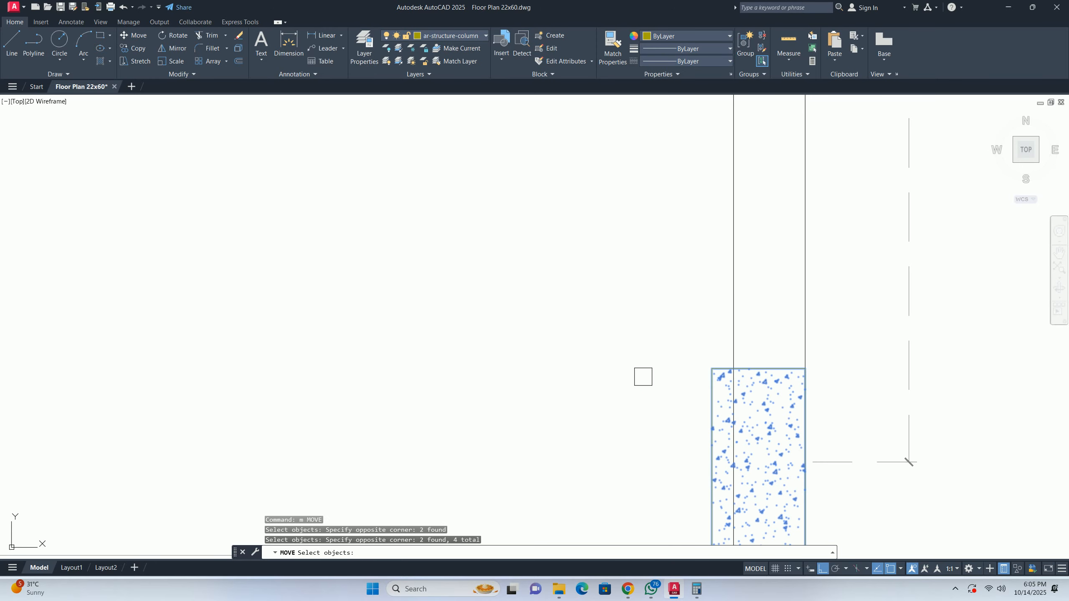
{"action": "key", "text": "Return"}
{"action": "left_click", "coordinate": [595, 377]}
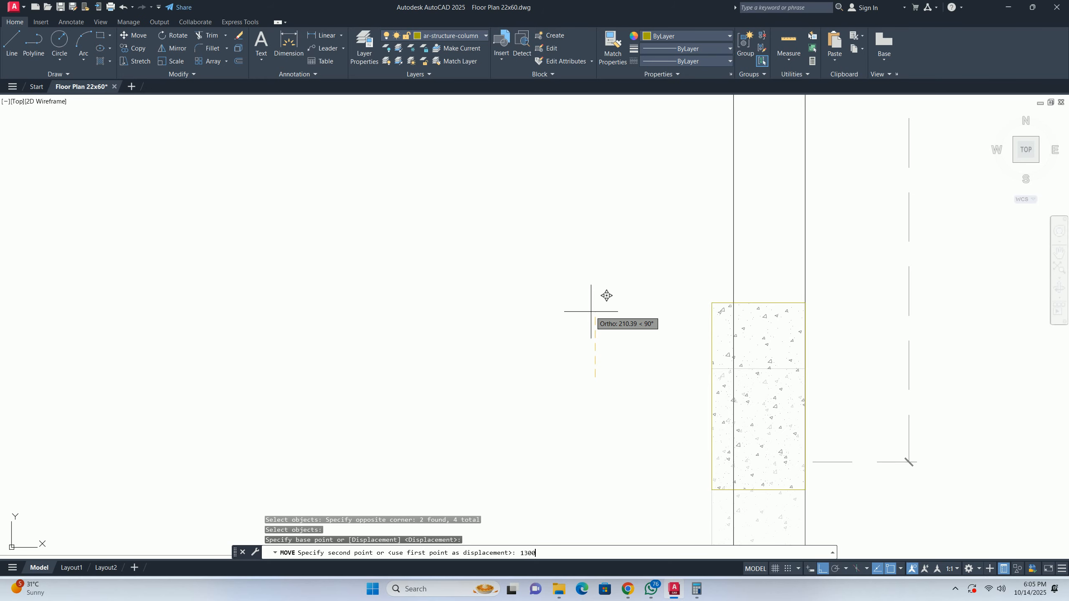
{"action": "key", "text": "Return"}
{"action": "key", "text": "Escape"}
{"action": "key", "text": "Escape"}
{"action": "scroll", "coordinate": [646, 356], "scroll_direction": "down", "scroll_amount": 5}
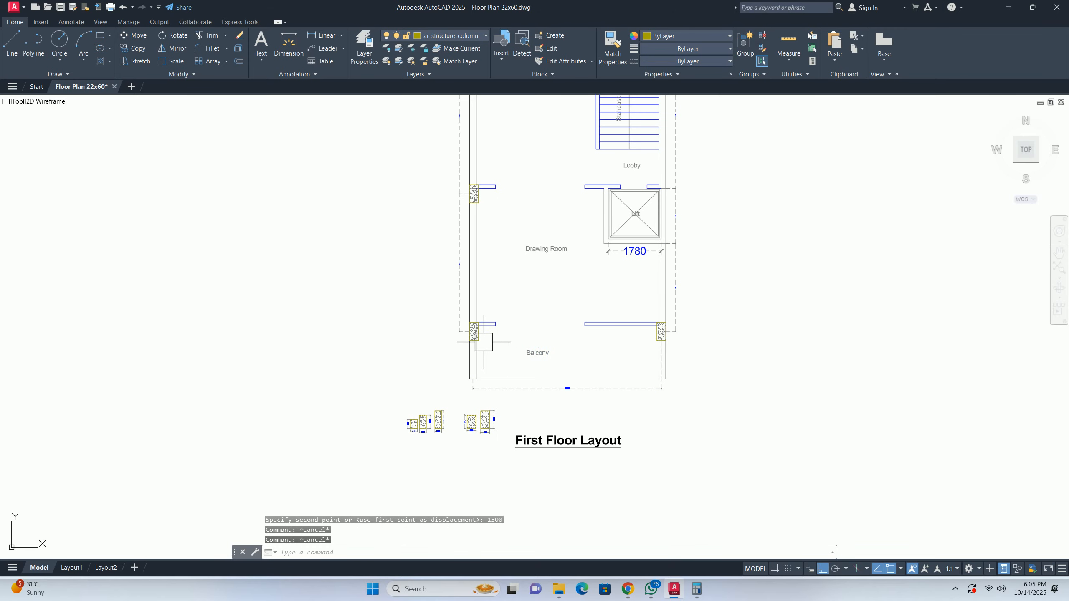
- Measure the vertical distance from the left balcony column's lower corner to the wall's outer end with a linear dimension
{"action": "scroll", "coordinate": [679, 358], "scroll_direction": "up", "scroll_amount": 4}
{"action": "scroll", "coordinate": [584, 341], "scroll_direction": "down", "scroll_amount": 2}
{"action": "key", "text": "Escape"}
{"action": "scroll", "coordinate": [350, 323], "scroll_direction": "down", "scroll_amount": 4}
{"action": "scroll", "coordinate": [433, 362], "scroll_direction": "up", "scroll_amount": 4}
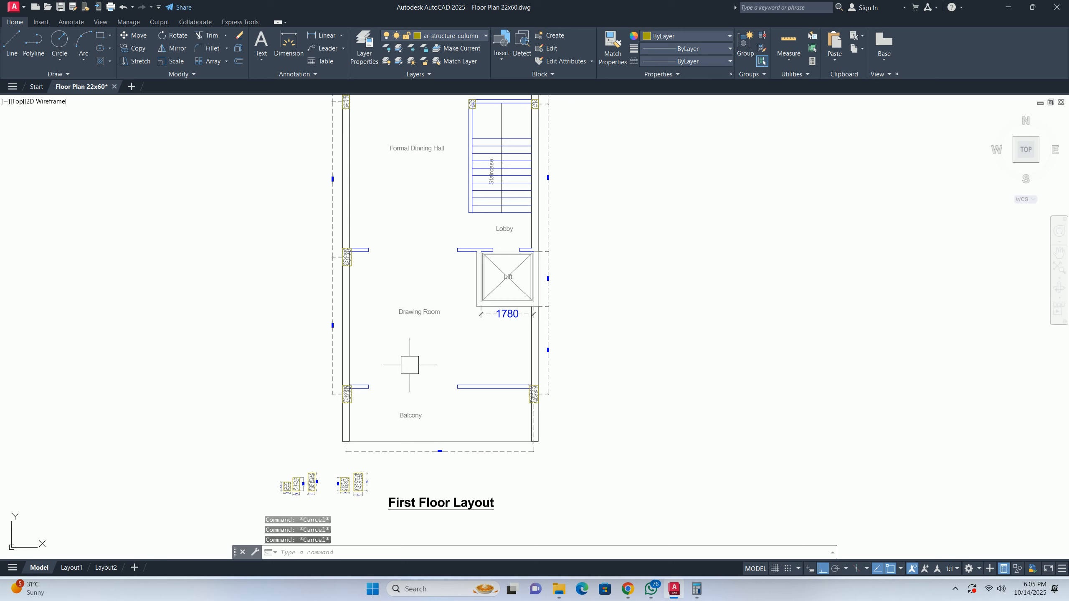
{"action": "scroll", "coordinate": [349, 409], "scroll_direction": "up", "scroll_amount": 5}
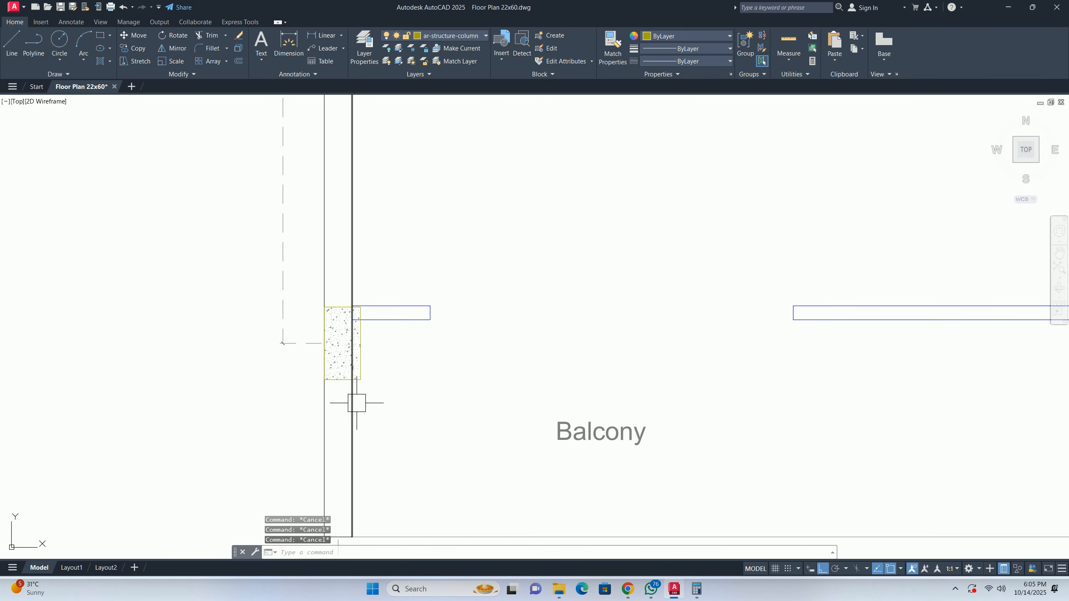
{"action": "type", "text": "dli"}
{"action": "key", "text": "Return"}
{"action": "scroll", "coordinate": [359, 318], "scroll_direction": "down", "scroll_amount": 5}
{"action": "scroll", "coordinate": [338, 244], "scroll_direction": "up", "scroll_amount": 1}
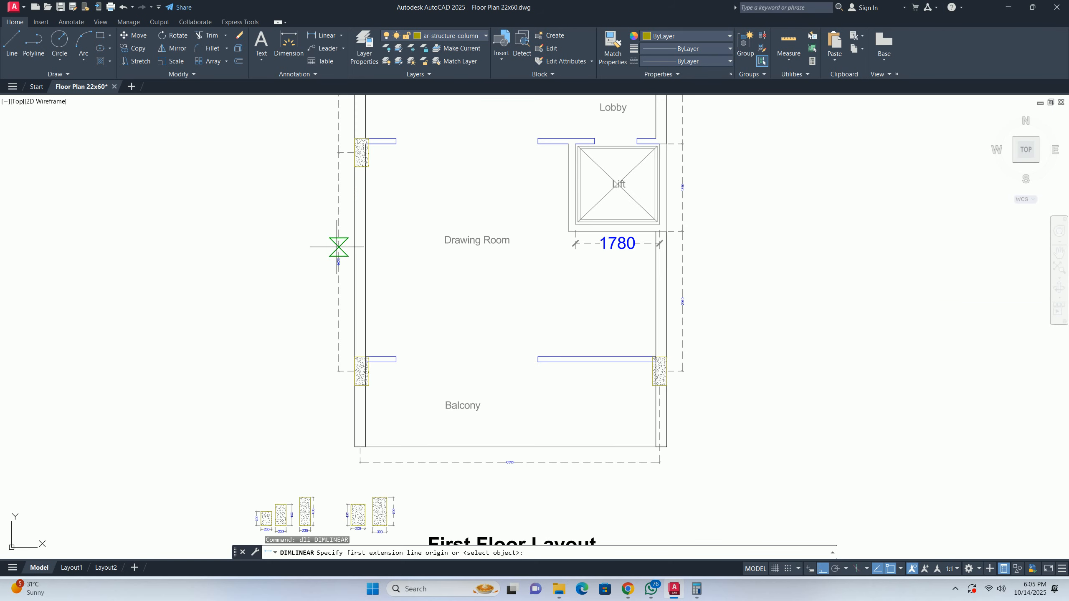
{"action": "scroll", "coordinate": [343, 392], "scroll_direction": "up", "scroll_amount": 3}
{"action": "left_click", "coordinate": [390, 366]}
{"action": "scroll", "coordinate": [380, 438], "scroll_direction": "down", "scroll_amount": 1}
{"action": "middle_click_drag", "start_coordinate": [379, 438], "coordinate": [374, 232]}
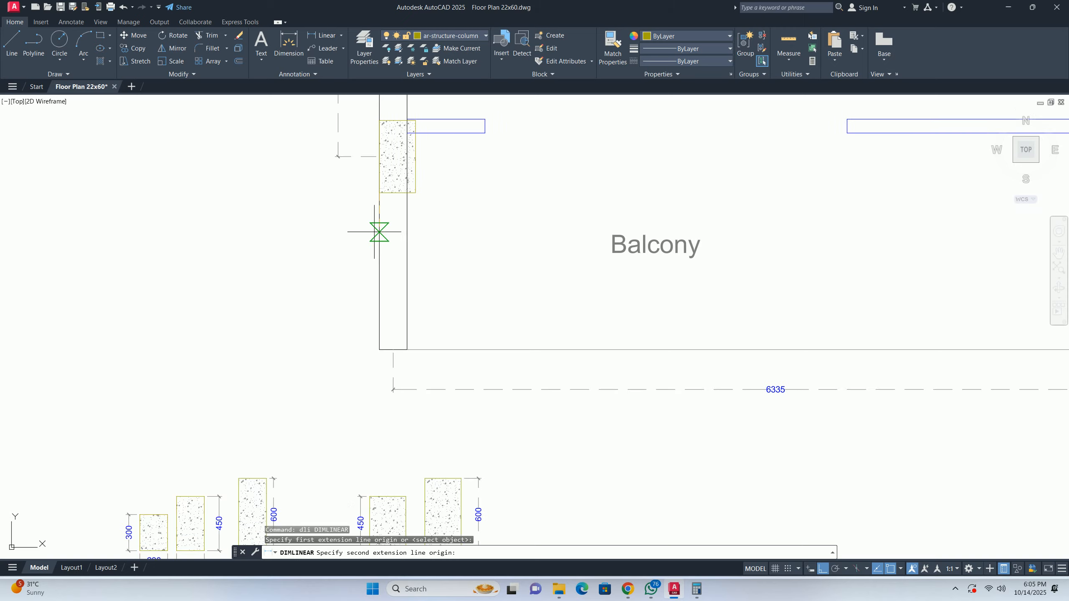
{"action": "left_click", "coordinate": [373, 358]}
{"action": "scroll", "coordinate": [335, 234], "scroll_direction": "up", "scroll_amount": 4}
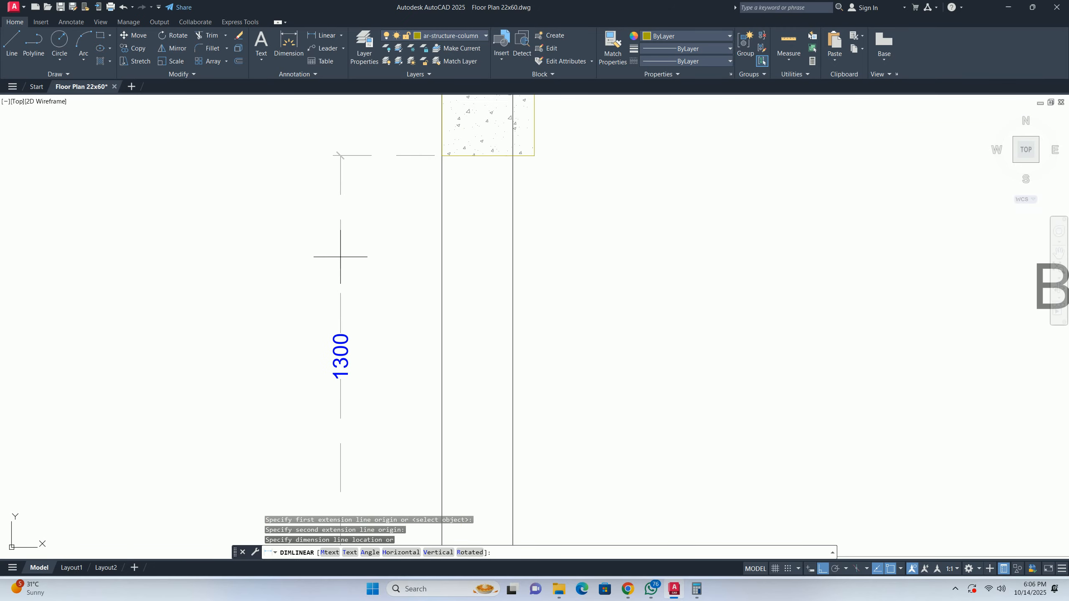
{"action": "key", "text": "Escape"}
- Check the column-to-column dimension values along the left wall beside the drawing room and formal dining hall
{"action": "scroll", "coordinate": [341, 257], "scroll_direction": "down", "scroll_amount": 8}
{"action": "scroll", "coordinate": [482, 242], "scroll_direction": "down", "scroll_amount": 4}
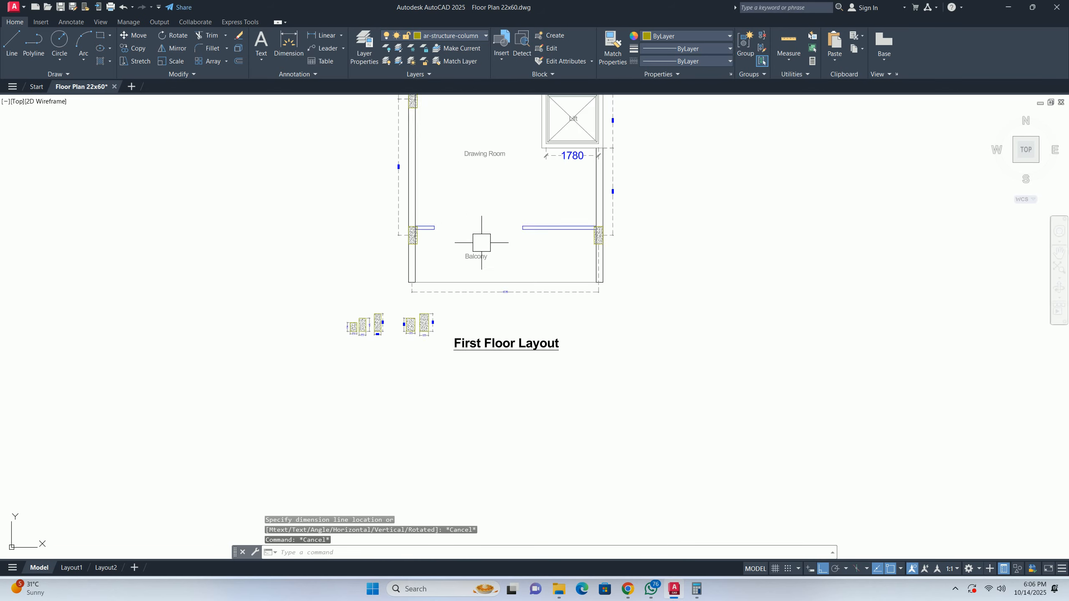
{"action": "middle_click_drag", "start_coordinate": [483, 237], "coordinate": [494, 358]}
{"action": "mouse_move", "coordinate": [495, 263]}
{"action": "middle_mouse_down"}
{"action": "mouse_move", "coordinate": [494, 366]}
{"action": "mouse_move", "coordinate": [466, 343]}
{"action": "middle_mouse_up"}
{"action": "scroll", "coordinate": [493, 368], "scroll_direction": "down", "scroll_amount": 2}
{"action": "scroll", "coordinate": [468, 358], "scroll_direction": "up", "scroll_amount": 4}
{"action": "scroll", "coordinate": [411, 342], "scroll_direction": "down", "scroll_amount": 1}
{"action": "scroll", "coordinate": [408, 370], "scroll_direction": "up", "scroll_amount": 9}
{"action": "scroll", "coordinate": [387, 345], "scroll_direction": "down", "scroll_amount": 4}
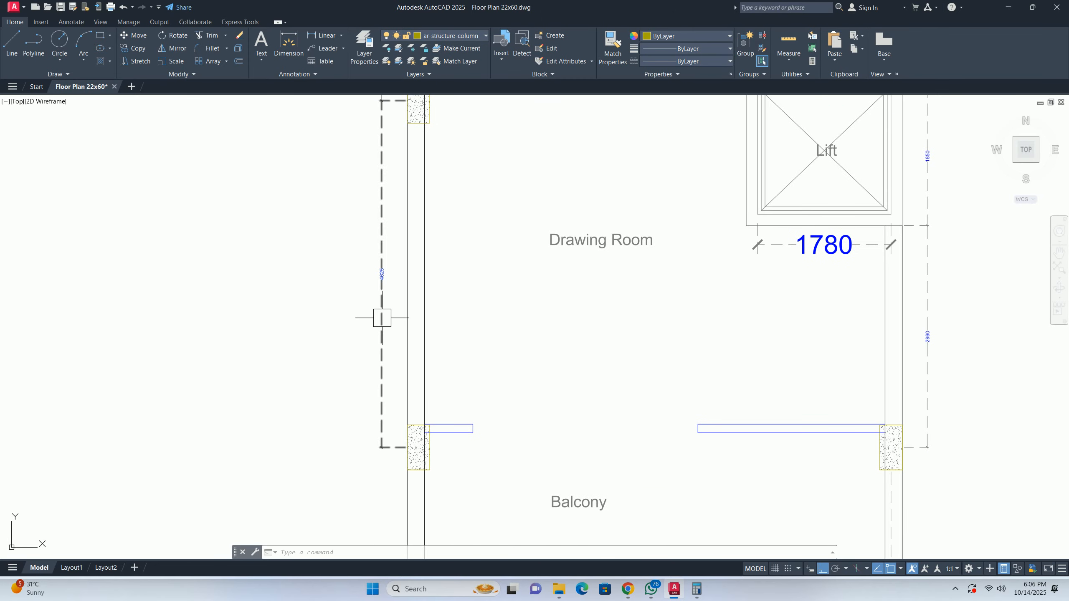
{"action": "scroll", "coordinate": [382, 318], "scroll_direction": "up", "scroll_amount": 7}
{"action": "scroll", "coordinate": [370, 330], "scroll_direction": "down", "scroll_amount": 12}
{"action": "scroll", "coordinate": [406, 299], "scroll_direction": "up", "scroll_amount": 1}
{"action": "scroll", "coordinate": [400, 337], "scroll_direction": "up", "scroll_amount": 9}
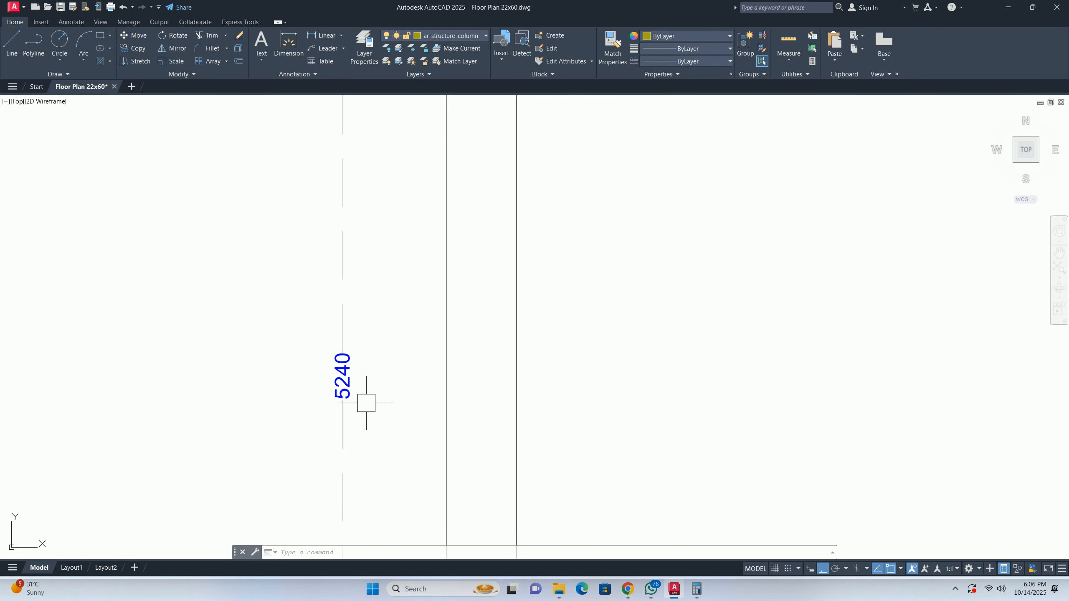
{"action": "scroll", "coordinate": [369, 395], "scroll_direction": "down", "scroll_amount": 9}
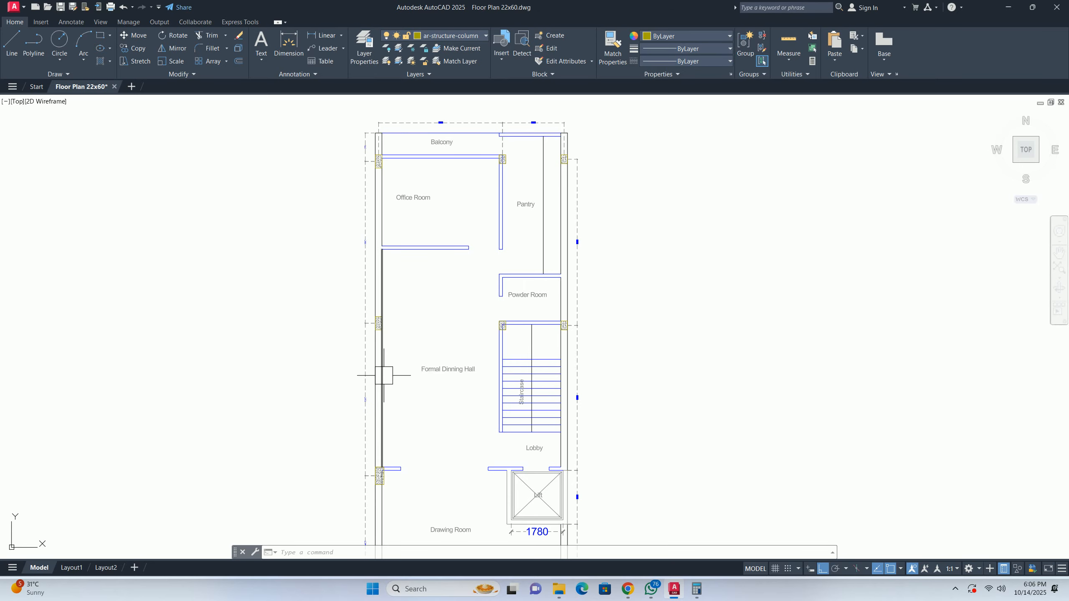
{"action": "key", "text": "Escape"}
{"action": "key", "text": "Escape"}
{"action": "key", "text": "Escape"}
{"action": "scroll", "coordinate": [380, 333], "scroll_direction": "up", "scroll_amount": 5}
{"action": "type", "text": "dli"}
{"action": "key", "text": "space"}
{"action": "scroll", "coordinate": [370, 305], "scroll_direction": "up", "scroll_amount": 3}
{"action": "key", "text": "space"}
{"action": "left_click", "coordinate": [375, 312]}
{"action": "key", "text": "Escape"}
{"action": "key", "text": "Escape"}
{"action": "scroll", "coordinate": [337, 329], "scroll_direction": "down", "scroll_amount": 6}
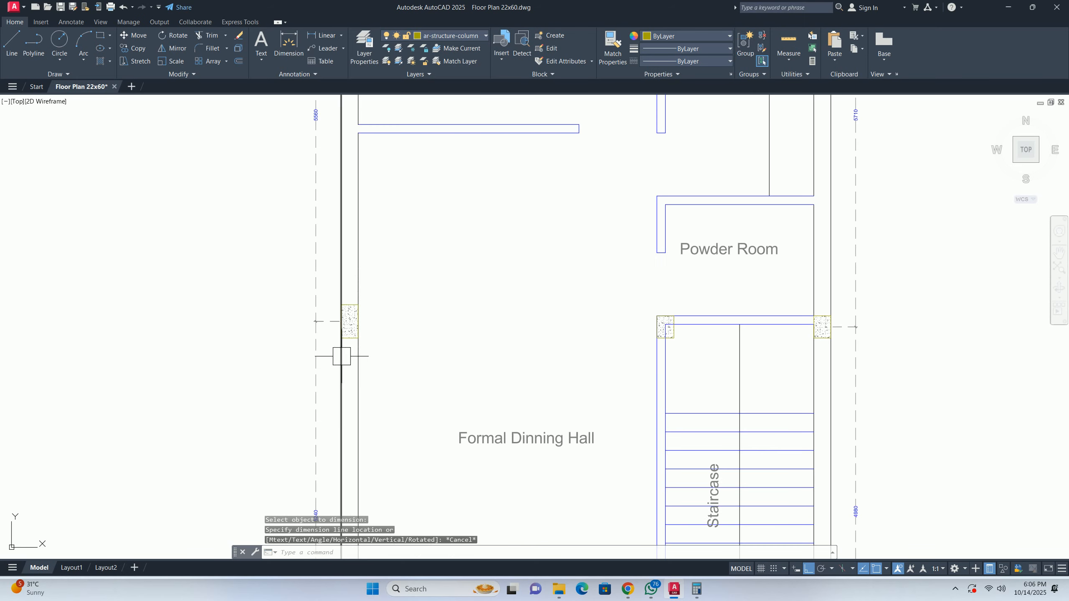
- Delete the hatched left-wall column beside the formal dining hall, level with the head of the staircase
{"action": "scroll", "coordinate": [375, 285], "scroll_direction": "up", "scroll_amount": 5}
{"action": "left_click", "coordinate": [282, 127]}
{"action": "left_click", "coordinate": [471, 243]}
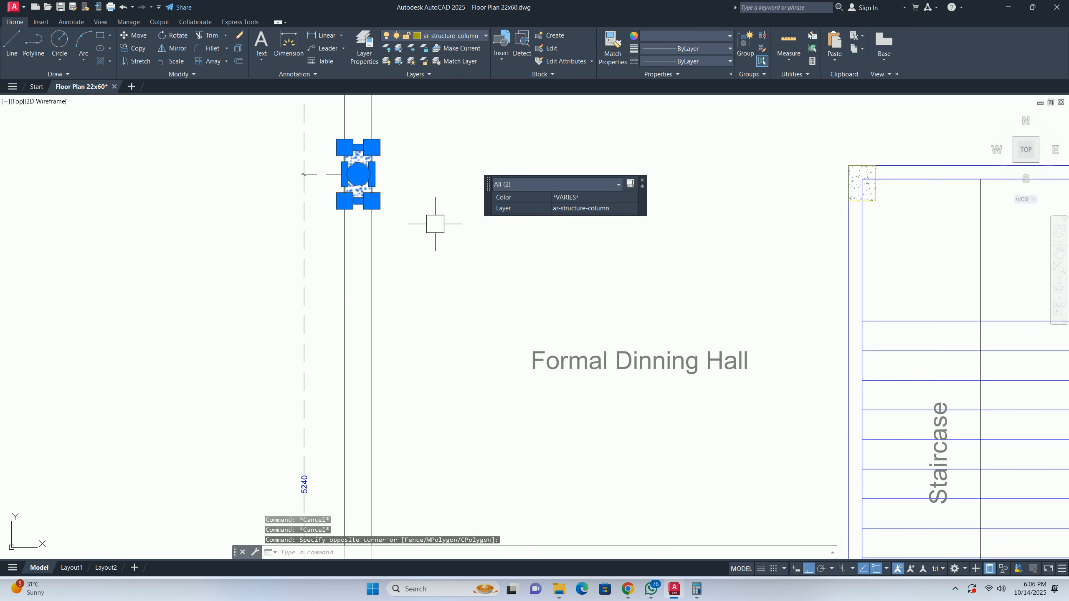
{"action": "key", "text": "Delete"}
{"action": "scroll", "coordinate": [437, 273], "scroll_direction": "down", "scroll_amount": 3}
{"action": "scroll", "coordinate": [421, 429], "scroll_direction": "up", "scroll_amount": 4}
{"action": "key", "text": "Escape"}
{"action": "key", "text": "Escape"}
{"action": "key", "text": "Escape"}
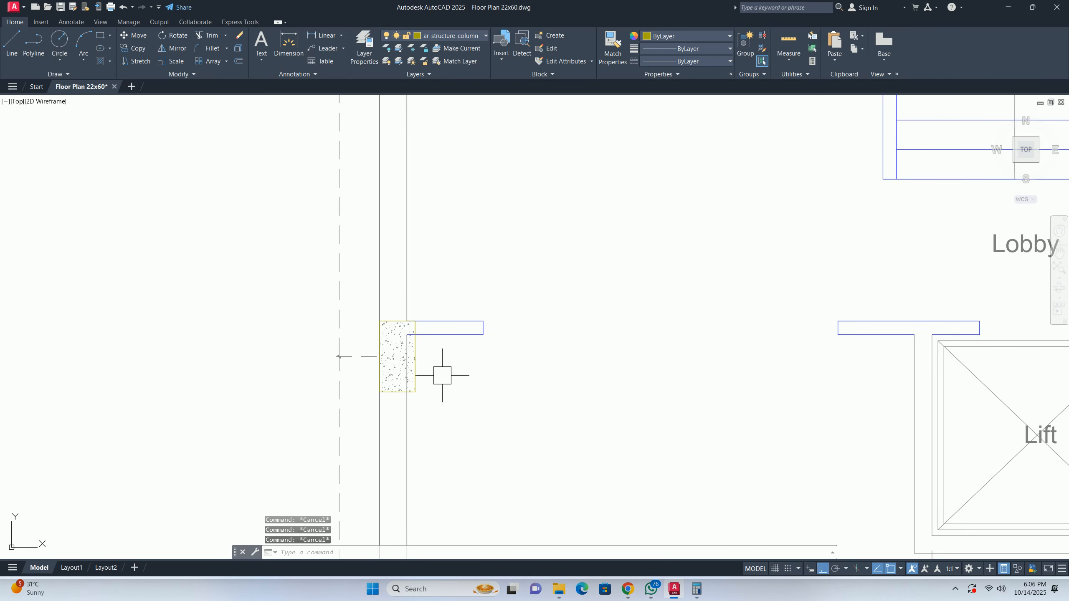
- Copy the left-wall column between dining hall and drawing room by its upper-right corner to the staircase's upper-left wall corner
{"action": "key", "text": "space"}
{"action": "scroll", "coordinate": [437, 413], "scroll_direction": "up", "scroll_amount": 4}
{"action": "left_click", "coordinate": [428, 396]}
{"action": "left_click", "coordinate": [378, 346]}
{"action": "key", "text": "Return"}
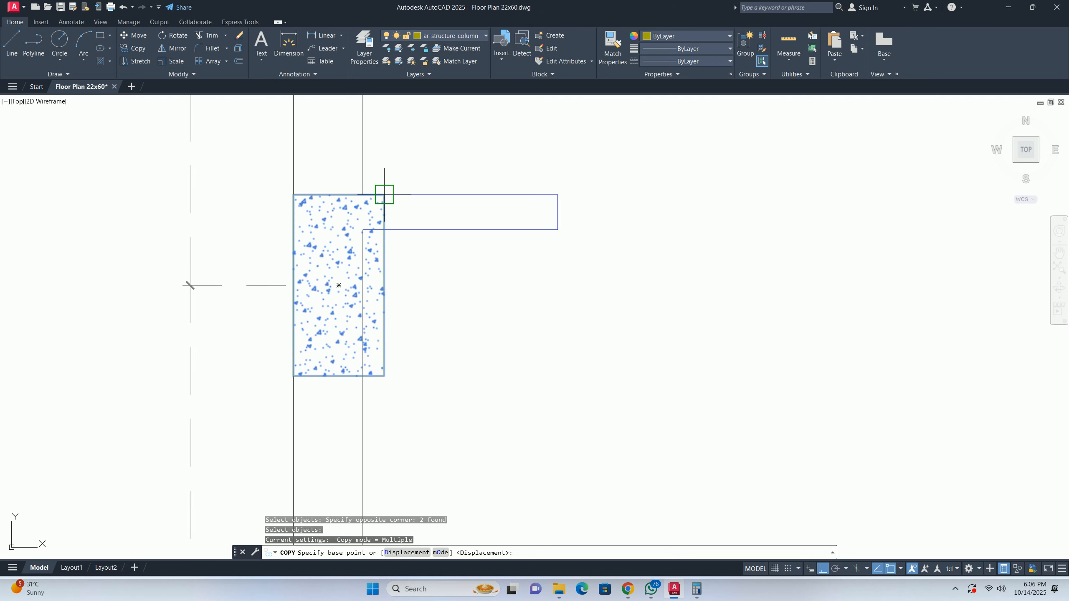
{"action": "left_click", "coordinate": [377, 215]}
{"action": "scroll", "coordinate": [444, 435], "scroll_direction": "down", "scroll_amount": 4}
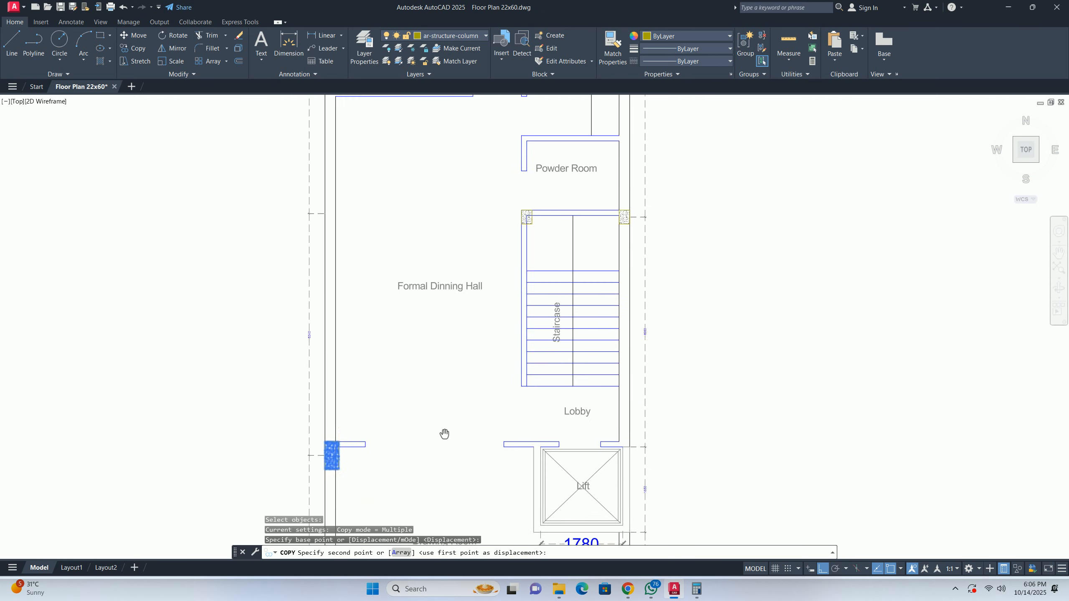
{"action": "scroll", "coordinate": [496, 239], "scroll_direction": "up", "scroll_amount": 6}
{"action": "left_click", "coordinate": [516, 284]}
{"action": "key", "text": "Escape"}
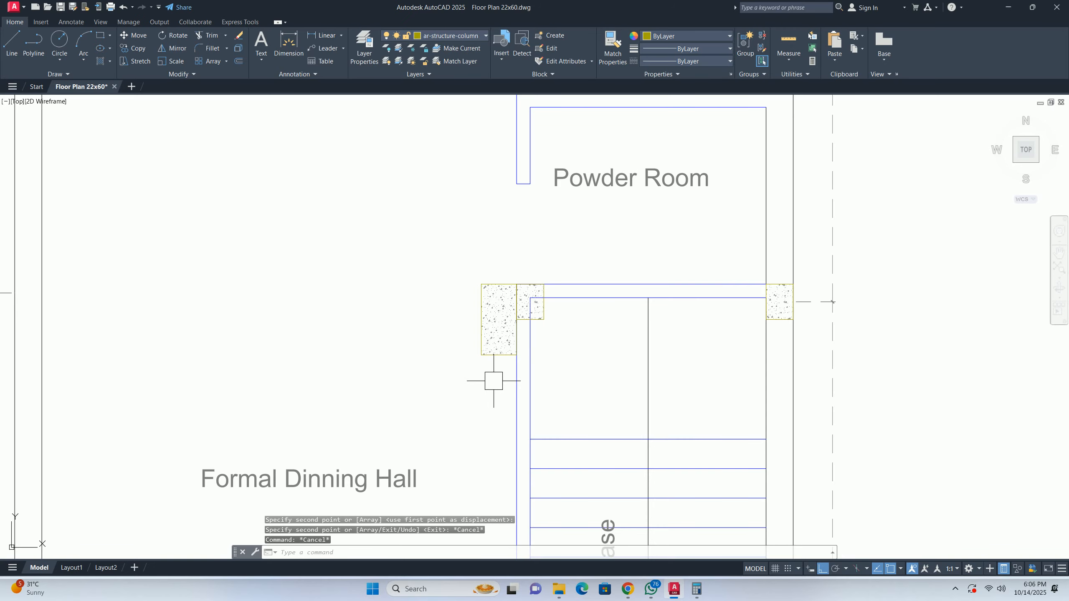
- Move the copied column from beside the staircase by its upper-left corner horizontally onto the left wall's outer face at the formal dining hall
{"action": "key", "text": "Escape"}
{"action": "key", "text": "Escape"}
{"action": "type", "text": "m"}
{"action": "key", "text": "space"}
{"action": "left_click", "coordinate": [497, 406]}
{"action": "left_click", "coordinate": [470, 307]}
{"action": "key", "text": "space"}
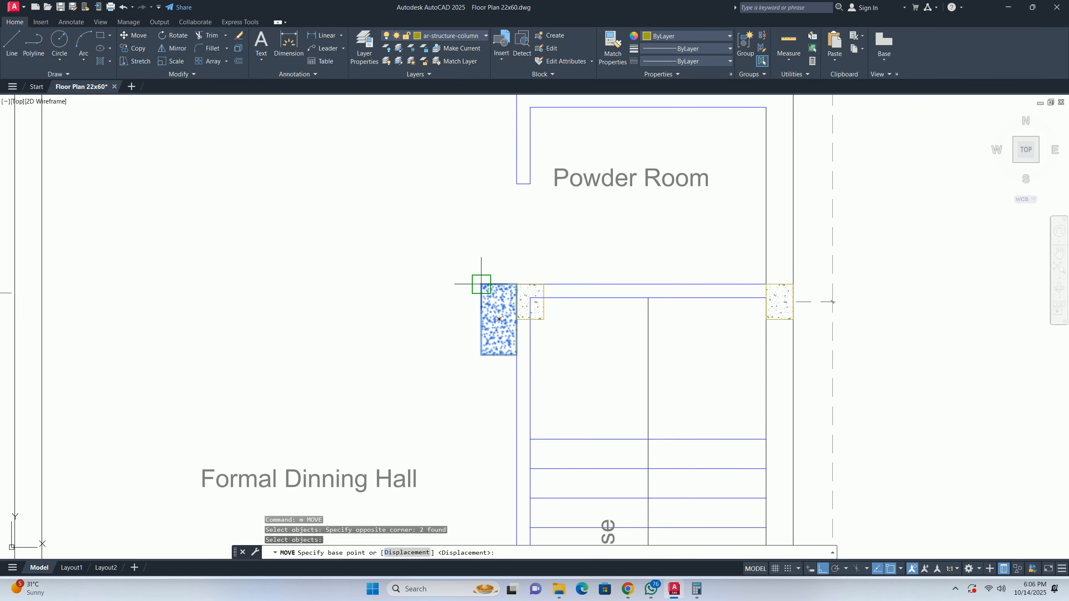
{"action": "left_click", "coordinate": [481, 284]}
{"action": "middle_click_drag", "start_coordinate": [219, 264], "coordinate": [669, 293]}
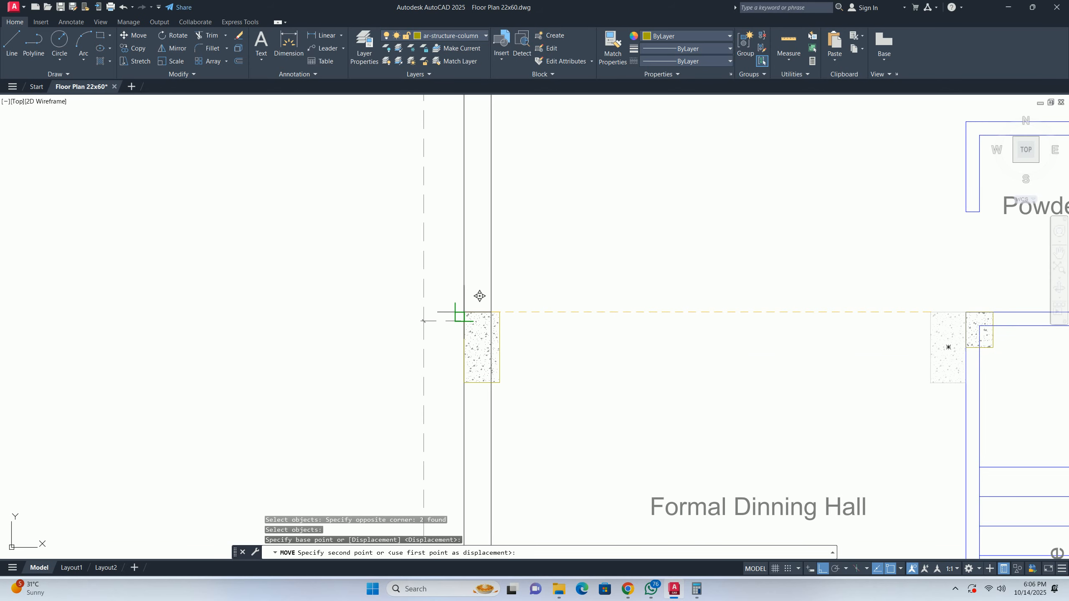
{"action": "left_click", "coordinate": [465, 312]}
{"action": "key", "text": "Escape"}
{"action": "key", "text": "Escape"}
- Stretch the left-side dimension's extension origin to the midpoint of the relocated dining hall column's outer edge
{"action": "scroll", "coordinate": [447, 338], "scroll_direction": "up", "scroll_amount": 3}
{"action": "left_click", "coordinate": [446, 327]}
{"action": "left_click", "coordinate": [387, 261]}
{"action": "left_click", "coordinate": [490, 294]}
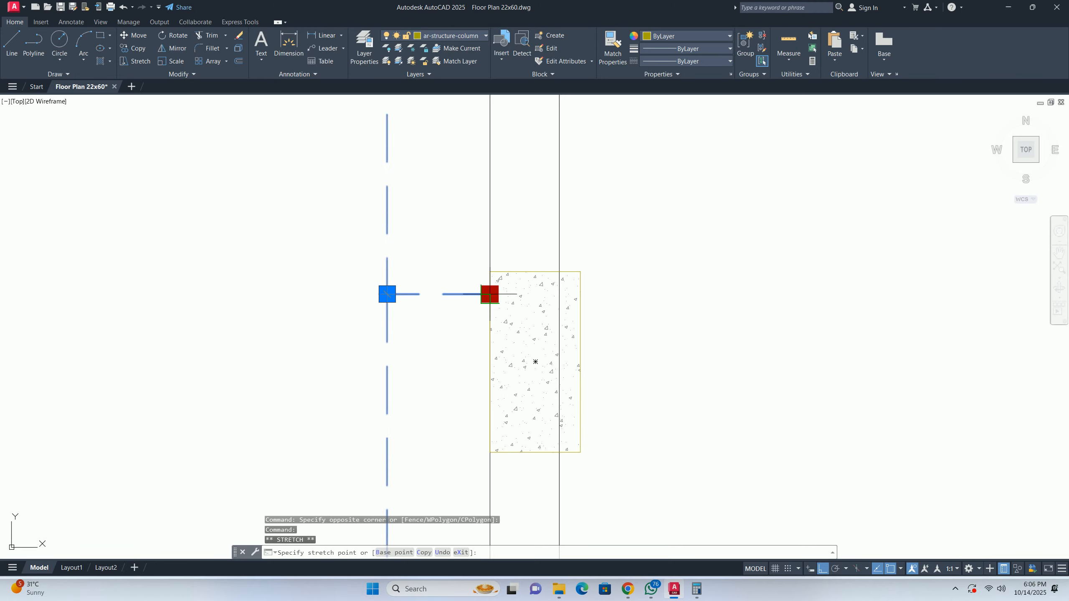
{"action": "key", "text": "Escape"}
{"action": "key", "text": "Escape"}
{"action": "scroll", "coordinate": [474, 356], "scroll_direction": "down", "scroll_amount": 5}
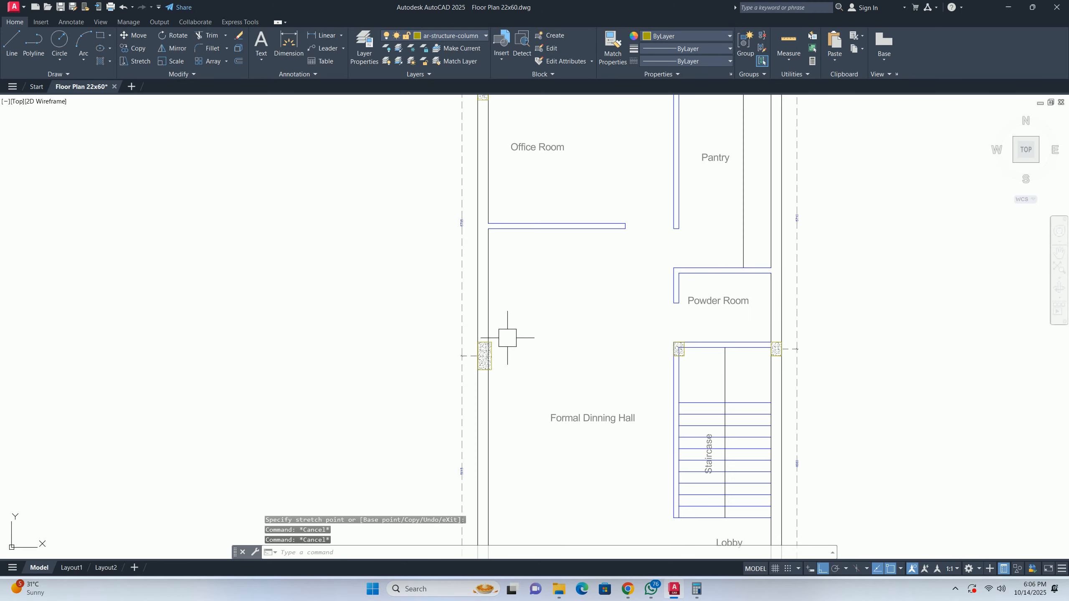
- Delete the hatched left-wall column beside the balcony, including its outline
{"action": "middle_click_drag", "start_coordinate": [508, 342], "coordinate": [451, 370]}
{"action": "scroll", "coordinate": [418, 314], "scroll_direction": "up", "scroll_amount": 4}
{"action": "scroll", "coordinate": [430, 370], "scroll_direction": "down", "scroll_amount": 4}
{"action": "scroll", "coordinate": [432, 329], "scroll_direction": "up", "scroll_amount": 4}
{"action": "scroll", "coordinate": [411, 322], "scroll_direction": "down", "scroll_amount": 5}
{"action": "middle_click_drag", "start_coordinate": [411, 322], "coordinate": [407, 394]}
{"action": "scroll", "coordinate": [417, 394], "scroll_direction": "down", "scroll_amount": 3}
{"action": "scroll", "coordinate": [427, 384], "scroll_direction": "up", "scroll_amount": 3}
{"action": "scroll", "coordinate": [391, 276], "scroll_direction": "up", "scroll_amount": 2}
{"action": "scroll", "coordinate": [393, 263], "scroll_direction": "up", "scroll_amount": 3}
{"action": "scroll", "coordinate": [411, 333], "scroll_direction": "up", "scroll_amount": 1}
{"action": "left_click", "coordinate": [425, 319]}
{"action": "left_click", "coordinate": [408, 249]}
{"action": "scroll", "coordinate": [420, 245], "scroll_direction": "down", "scroll_amount": 1}
{"action": "middle_click_drag", "start_coordinate": [428, 243], "coordinate": [341, 352]}
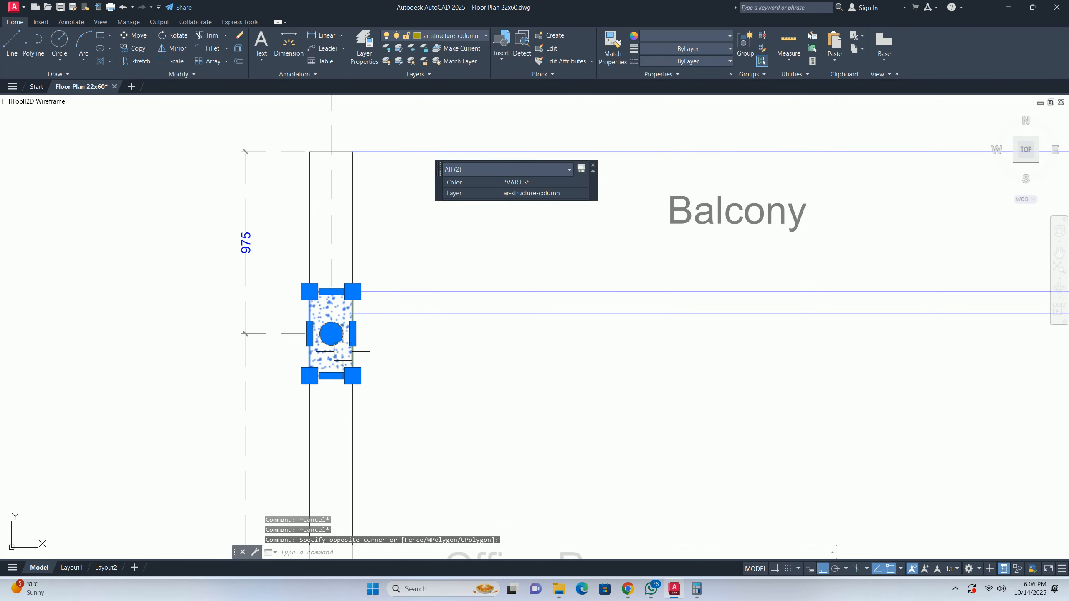
{"action": "key", "text": "Delete"}
- Delete the vertical dimensions along the left wall beside the balcony and office room
{"action": "scroll", "coordinate": [343, 351], "scroll_direction": "down", "scroll_amount": 2}
{"action": "scroll", "coordinate": [327, 358], "scroll_direction": "up", "scroll_amount": 2}
{"action": "left_click", "coordinate": [306, 358]}
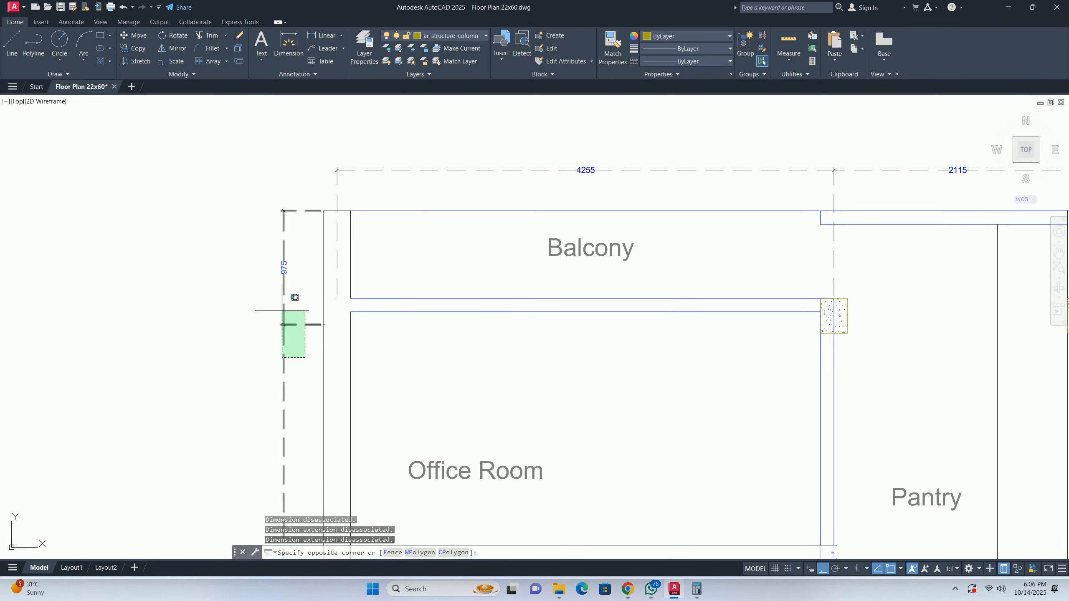
{"action": "key", "text": "Escape"}
{"action": "key", "text": "Escape"}
{"action": "key", "text": "Escape"}
- Add a vertical linear dimension from the left dining hall column's midpoint to the office room's lower wall, in line with the existing left-side dimensions
{"action": "scroll", "coordinate": [278, 324], "scroll_direction": "down", "scroll_amount": 6}
{"action": "scroll", "coordinate": [318, 406], "scroll_direction": "up", "scroll_amount": 6}
{"action": "middle_click_drag", "start_coordinate": [283, 447], "coordinate": [311, 394]}
{"action": "scroll", "coordinate": [306, 406], "scroll_direction": "up", "scroll_amount": 4}
{"action": "scroll", "coordinate": [375, 410], "scroll_direction": "down", "scroll_amount": 8}
{"action": "scroll", "coordinate": [426, 310], "scroll_direction": "up", "scroll_amount": 3}
{"action": "scroll", "coordinate": [427, 309], "scroll_direction": "up", "scroll_amount": 4}
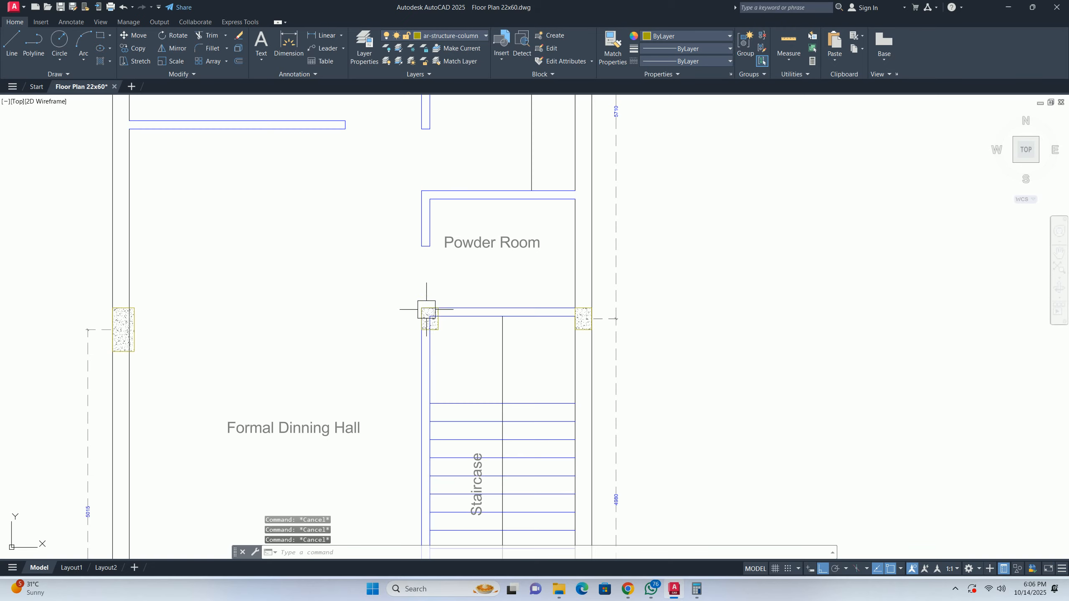
{"action": "scroll", "coordinate": [327, 367], "scroll_direction": "down", "scroll_amount": 4}
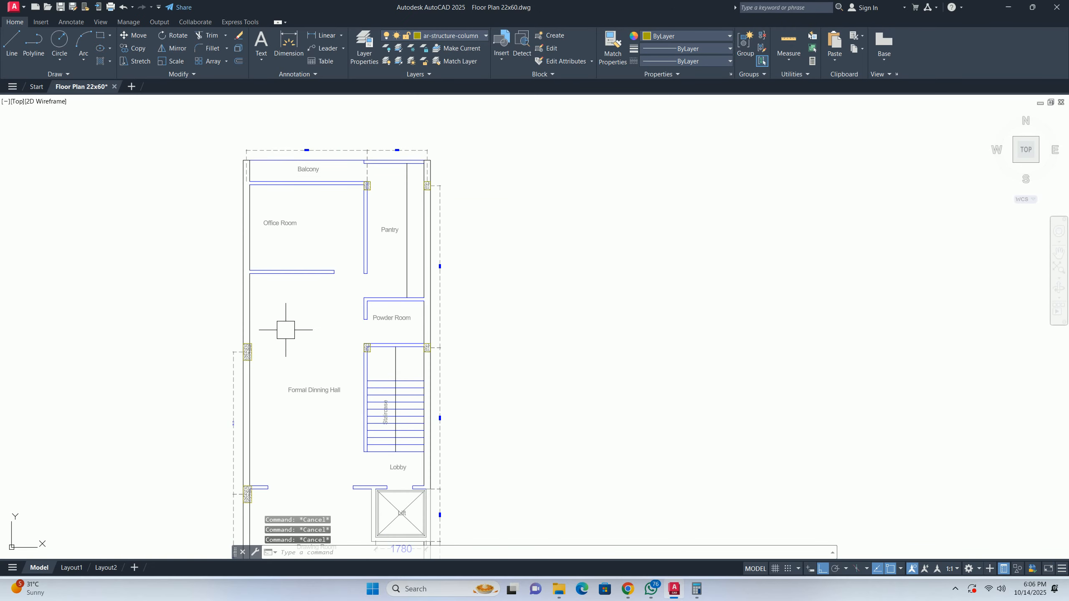
{"action": "type", "text": "dli"}
{"action": "key", "text": "Return"}
{"action": "scroll", "coordinate": [239, 329], "scroll_direction": "up", "scroll_amount": 5}
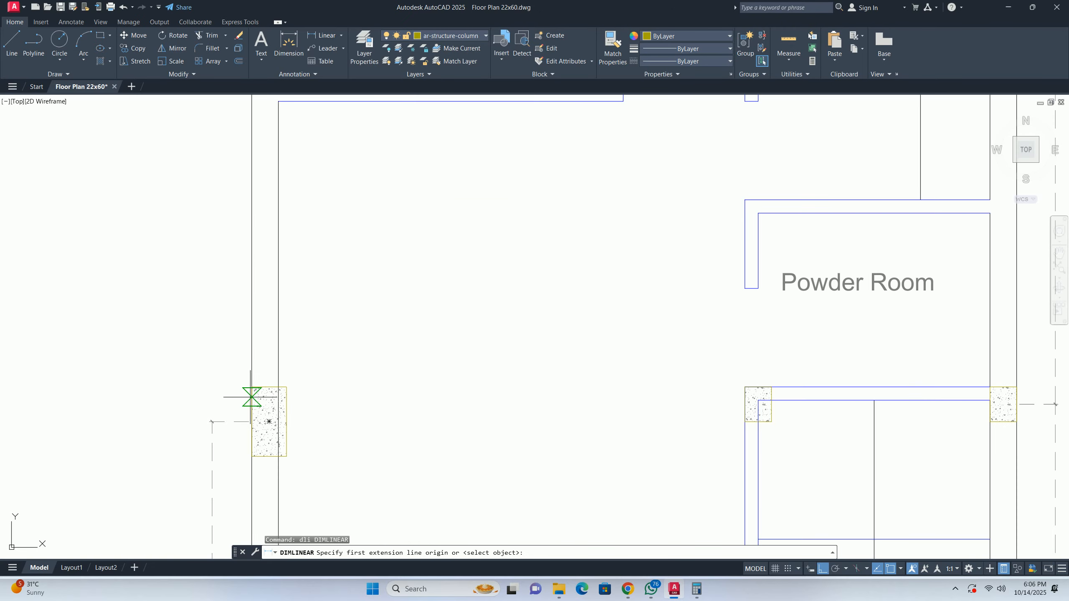
{"action": "left_click", "coordinate": [247, 352]}
{"action": "scroll", "coordinate": [248, 426], "scroll_direction": "down", "scroll_amount": 2}
{"action": "left_click", "coordinate": [292, 295]}
{"action": "scroll", "coordinate": [251, 400], "scroll_direction": "up", "scroll_amount": 2}
{"action": "scroll", "coordinate": [274, 290], "scroll_direction": "down", "scroll_amount": 3}
{"action": "scroll", "coordinate": [277, 345], "scroll_direction": "up", "scroll_amount": 5}
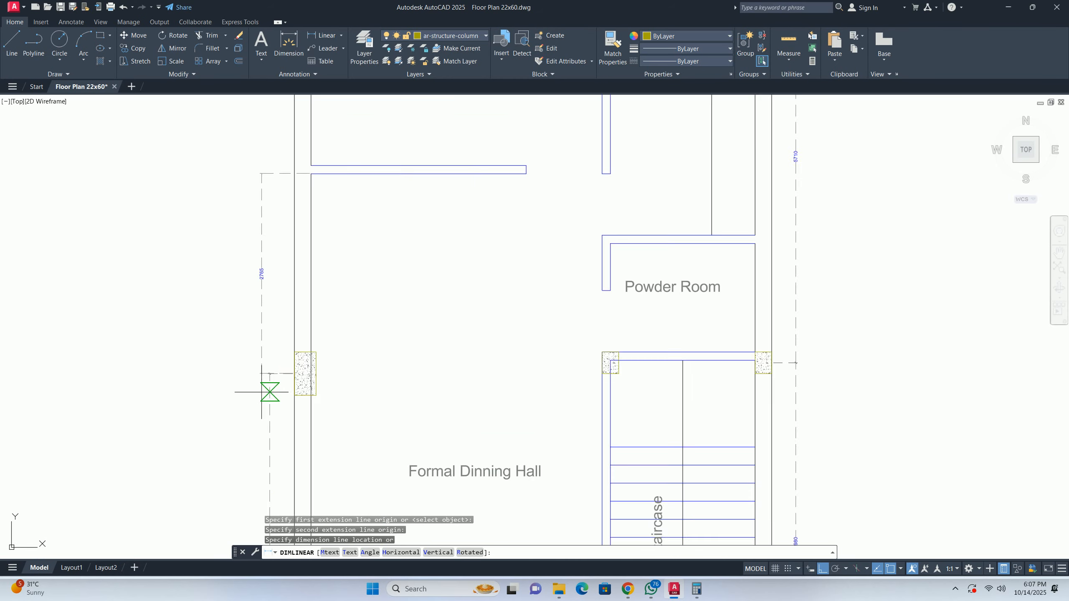
{"action": "left_click", "coordinate": [304, 348]}
{"action": "key", "text": "Escape"}
{"action": "key", "text": "Escape"}
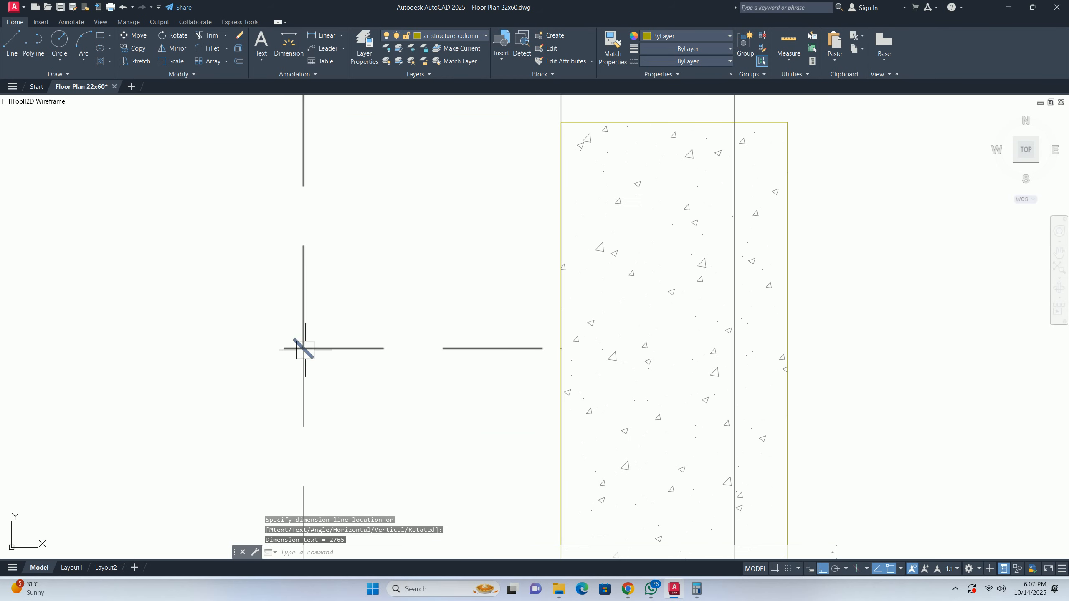
- Measure the horizontal distance from the left wall's inner face to the pantry wall with a linear dimension
{"action": "scroll", "coordinate": [337, 345], "scroll_direction": "down", "scroll_amount": 4}
{"action": "scroll", "coordinate": [296, 305], "scroll_direction": "up", "scroll_amount": 3}
{"action": "key", "text": "Return"}
{"action": "left_click", "coordinate": [218, 285]}
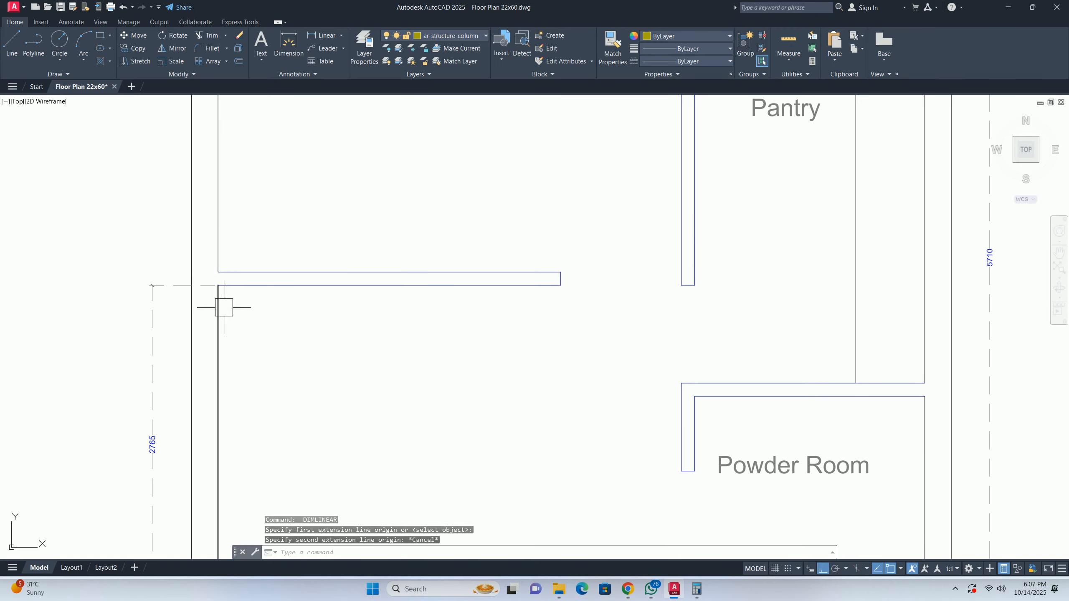
{"action": "left_click", "coordinate": [681, 285]}
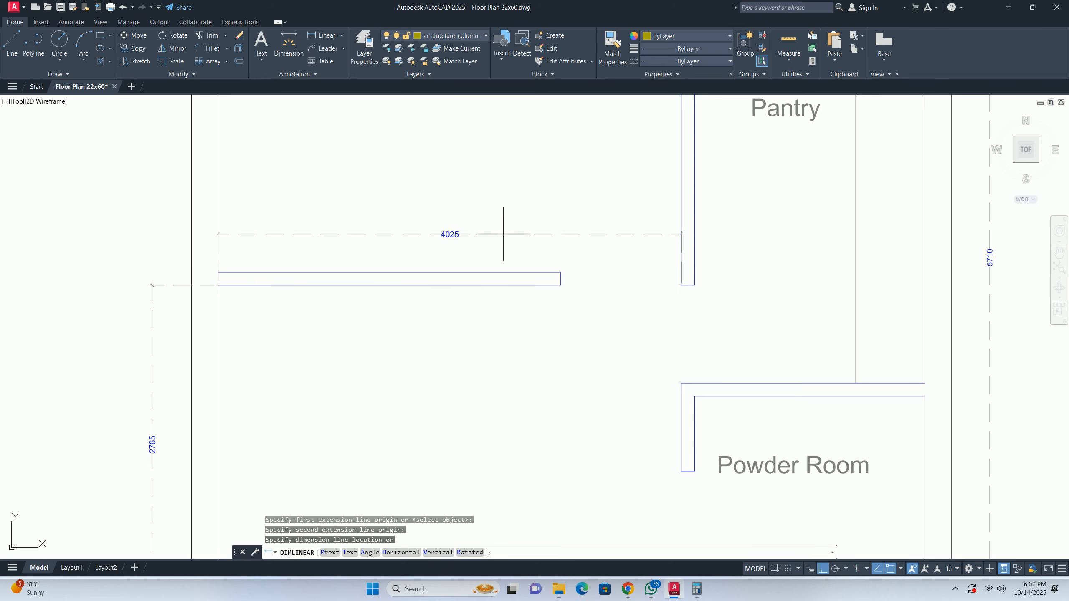
{"action": "scroll", "coordinate": [526, 294], "scroll_direction": "down", "scroll_amount": 4}
{"action": "key", "text": "Escape"}
{"action": "key", "text": "Escape"}
- Copy the staircase's upper-left column by its upper-left corner to where the office room's lower wall meets the left wall
{"action": "scroll", "coordinate": [539, 379], "scroll_direction": "up", "scroll_amount": 6}
{"action": "type", "text": "co"}
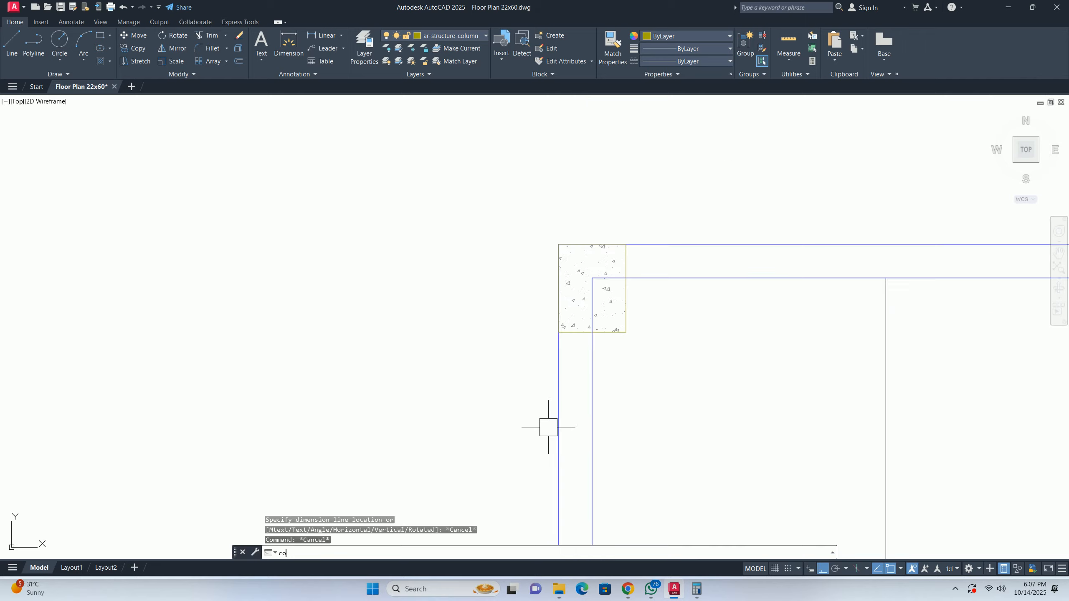
{"action": "key", "text": "Return"}
{"action": "left_click", "coordinate": [625, 377]}
{"action": "left_click", "coordinate": [608, 318]}
{"action": "key", "text": "Return"}
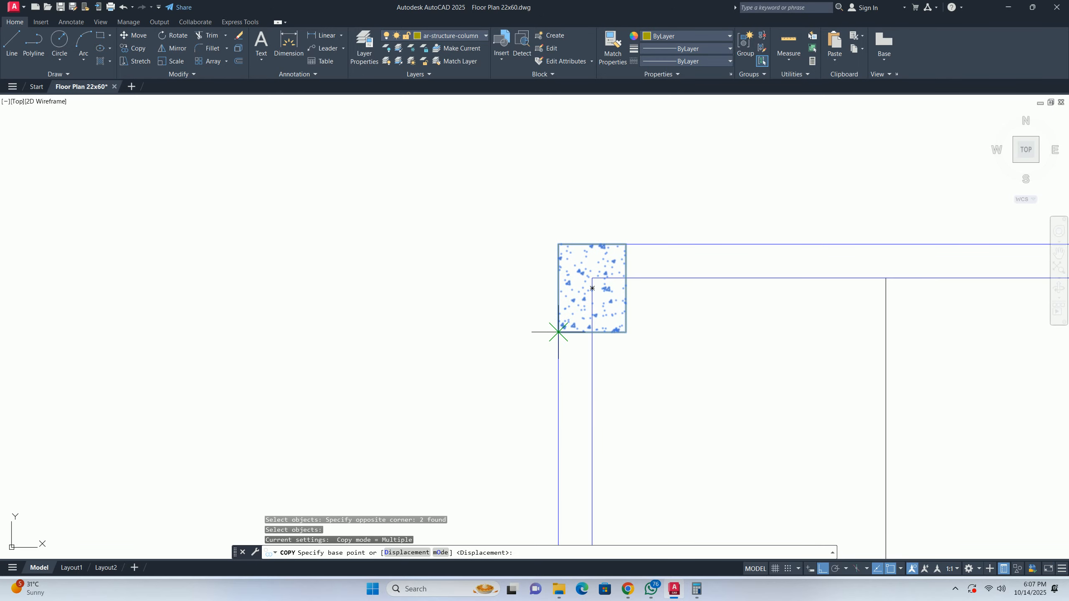
{"action": "left_click", "coordinate": [558, 244]}
{"action": "scroll", "coordinate": [568, 231], "scroll_direction": "down", "scroll_amount": 4}
{"action": "scroll", "coordinate": [530, 232], "scroll_direction": "up", "scroll_amount": 5}
{"action": "left_click", "coordinate": [530, 210]}
{"action": "middle_click_drag", "start_coordinate": [540, 251], "coordinate": [529, 314]}
{"action": "key", "text": "Escape"}
{"action": "key", "text": "Escape"}
{"action": "key", "text": "Escape"}
- Move the copied column at the office room's lower wall by its upper-left corner onto the left wall's outer face
{"action": "scroll", "coordinate": [539, 321], "scroll_direction": "up", "scroll_amount": 4}
{"action": "type", "text": "m"}
{"action": "key", "text": "Return"}
{"action": "left_click", "coordinate": [597, 364]}
{"action": "left_click", "coordinate": [543, 292]}
{"action": "key", "text": "Return"}
{"action": "left_click", "coordinate": [491, 199]}
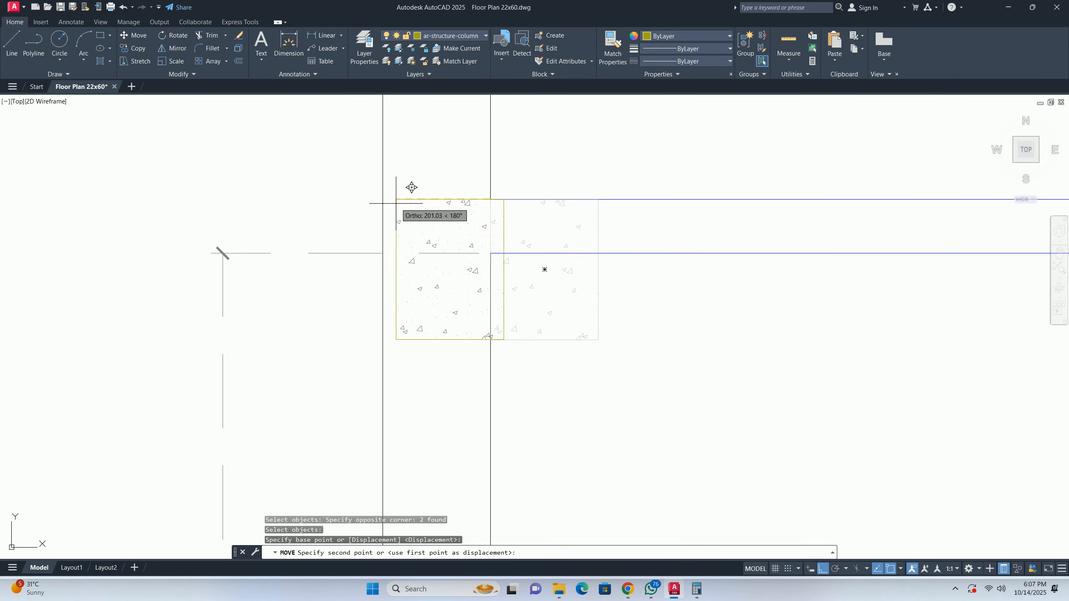
{"action": "left_click", "coordinate": [383, 200]}
{"action": "key", "text": "Escape"}
- Stretch the vertical dimension's upper extension origin to the midpoint of the office room column's outer edge
{"action": "left_click", "coordinate": [356, 277]}
{"action": "left_click", "coordinate": [258, 208]}
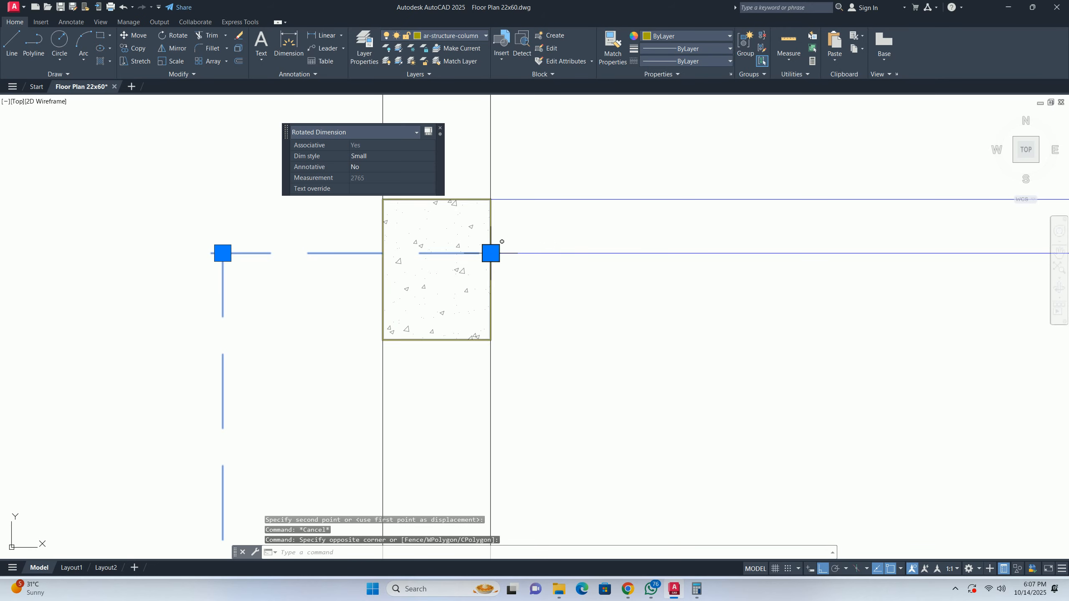
{"action": "left_click", "coordinate": [491, 253]}
{"action": "left_click", "coordinate": [382, 263]}
{"action": "key", "text": "Escape"}
{"action": "key", "text": "Escape"}
{"action": "scroll", "coordinate": [382, 378], "scroll_direction": "down", "scroll_amount": 3}
{"action": "scroll", "coordinate": [370, 349], "scroll_direction": "up", "scroll_amount": 5}
{"action": "key", "text": "Escape"}
- Copy the office room's lower-left column by its upper-right corner up the left wall to the top edge of the balcony's lower wall
{"action": "type", "text": "co"}
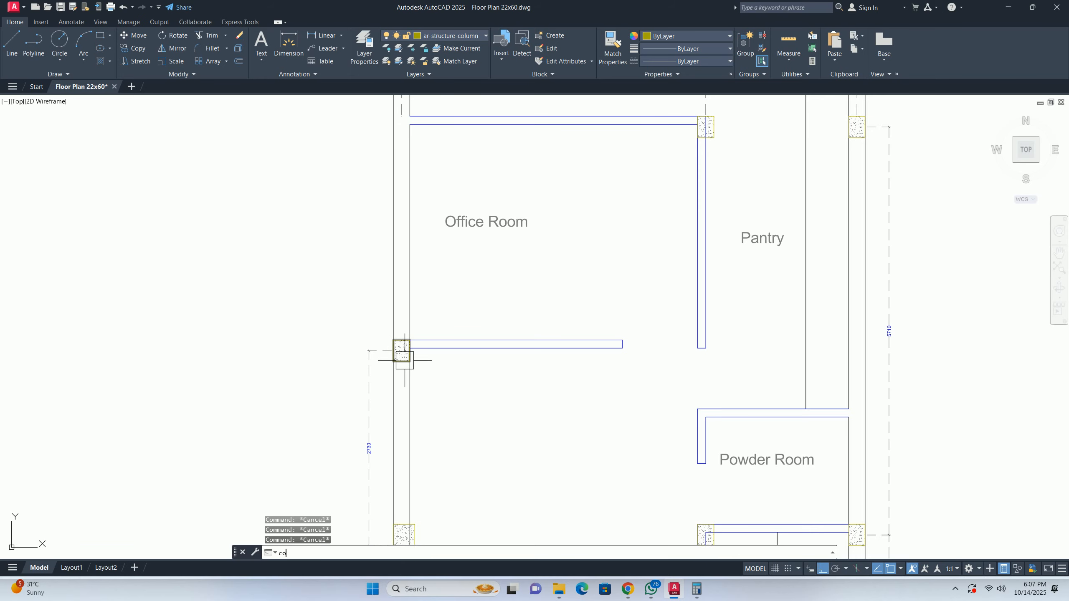
{"action": "key", "text": "space"}
{"action": "scroll", "coordinate": [403, 337], "scroll_direction": "up", "scroll_amount": 2}
{"action": "left_click", "coordinate": [366, 310]}
{"action": "left_click", "coordinate": [492, 453]}
{"action": "key", "text": "space"}
{"action": "left_click", "coordinate": [414, 342]}
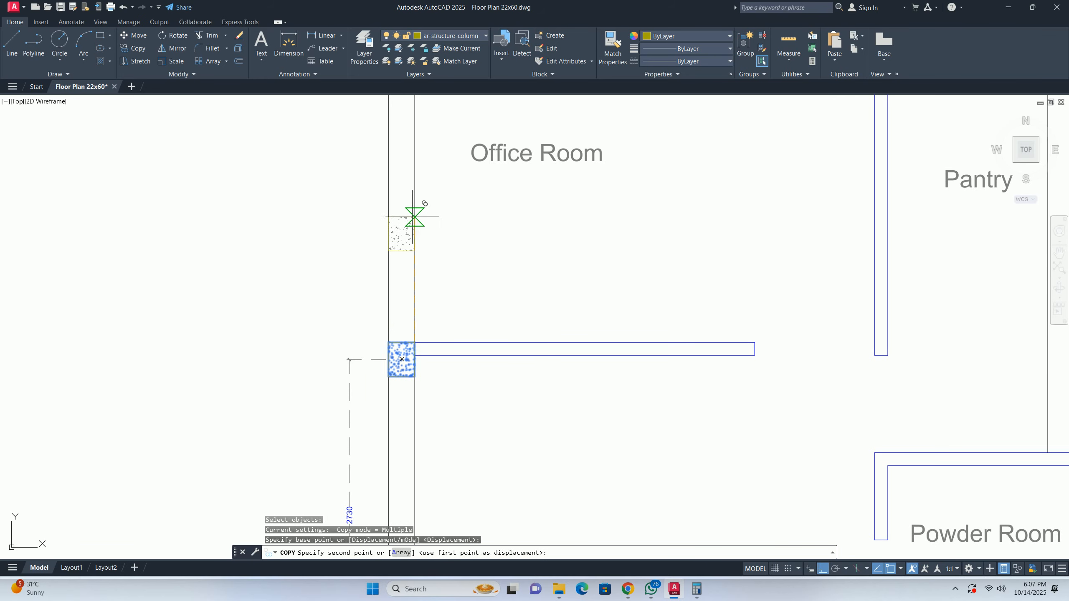
{"action": "middle_click_drag", "start_coordinate": [413, 215], "coordinate": [386, 543]}
{"action": "key", "text": "Escape"}
{"action": "key", "text": "Escape"}
{"action": "key", "text": "Escape"}
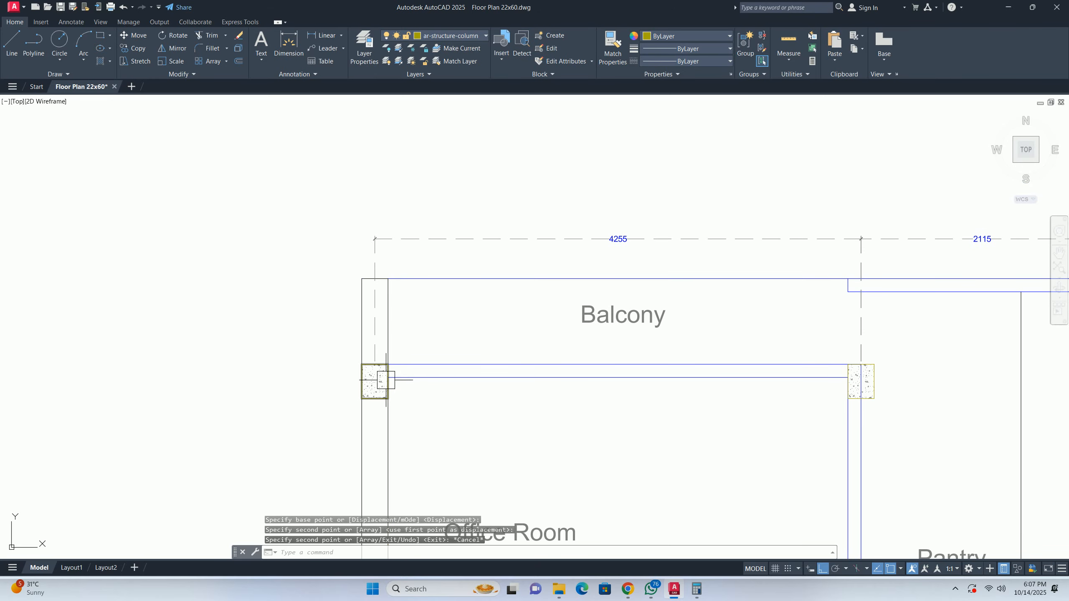
- Continue the left-side dimension chain to the balcony column's midpoint and the left wall's upper outer corner
{"action": "scroll", "coordinate": [375, 379], "scroll_direction": "down", "scroll_amount": 4}
{"action": "scroll", "coordinate": [358, 372], "scroll_direction": "up", "scroll_amount": 5}
{"action": "type", "text": "dc"}
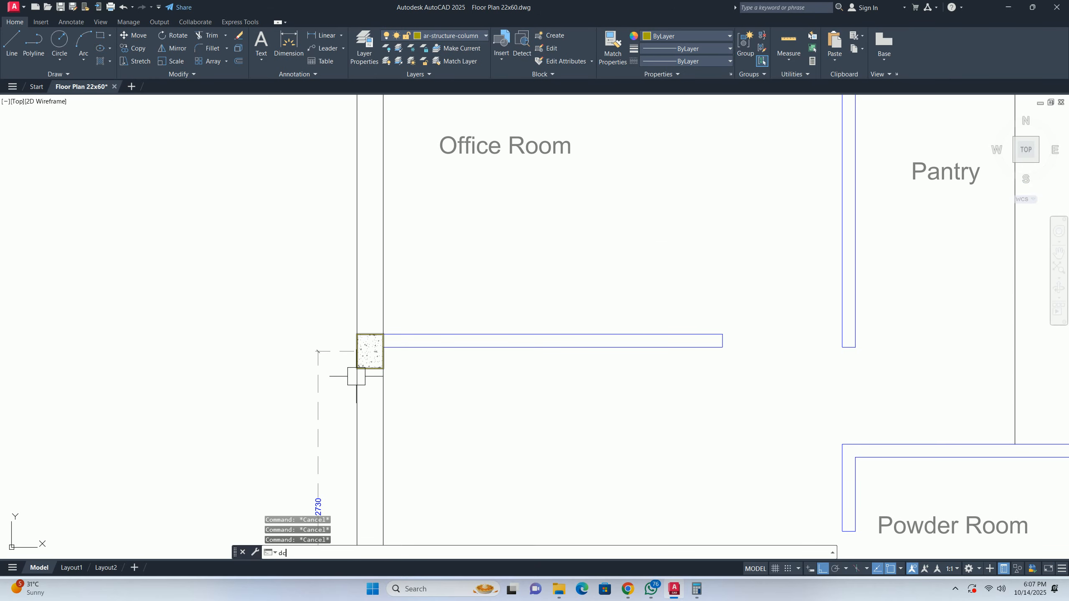
{"action": "type", "text": "o"}
{"action": "key", "text": "space"}
{"action": "scroll", "coordinate": [329, 256], "scroll_direction": "down", "scroll_amount": 5}
{"action": "scroll", "coordinate": [333, 337], "scroll_direction": "up", "scroll_amount": 4}
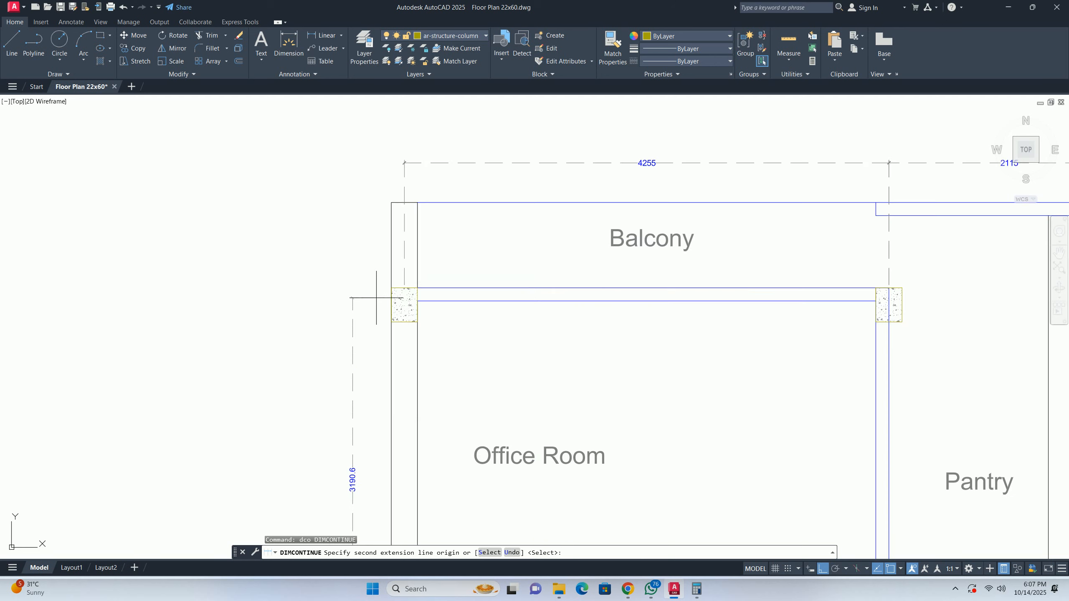
{"action": "left_click", "coordinate": [391, 305]}
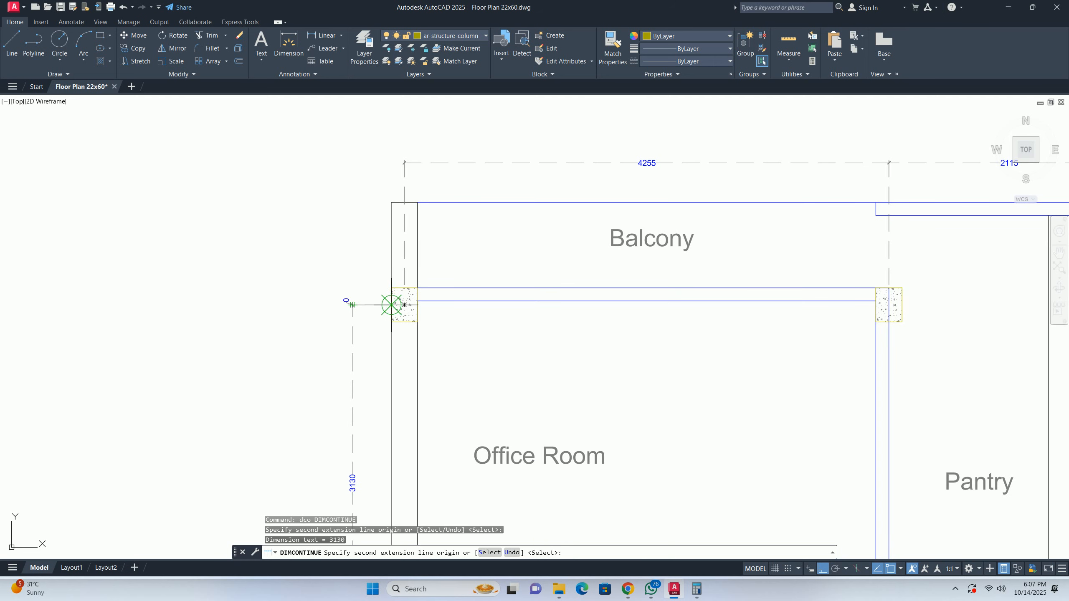
{"action": "left_click", "coordinate": [391, 202]}
{"action": "key", "text": "Escape"}
{"action": "key", "text": "Escape"}
{"action": "scroll", "coordinate": [405, 308], "scroll_direction": "down", "scroll_amount": 4}
{"action": "middle_click_drag", "start_coordinate": [429, 348], "coordinate": [307, 280]}
{"action": "scroll", "coordinate": [308, 280], "scroll_direction": "down", "scroll_amount": 2}
{"action": "key", "text": "Escape"}
{"action": "key", "text": "Escape"}
{"action": "scroll", "coordinate": [314, 351], "scroll_direction": "up", "scroll_amount": 4}
{"action": "middle_click_drag", "start_coordinate": [316, 362], "coordinate": [357, 368]}
{"action": "type", "text": "co"}
{"action": "scroll", "coordinate": [273, 304], "scroll_direction": "up", "scroll_amount": 4}
{"action": "key", "text": "Return"}
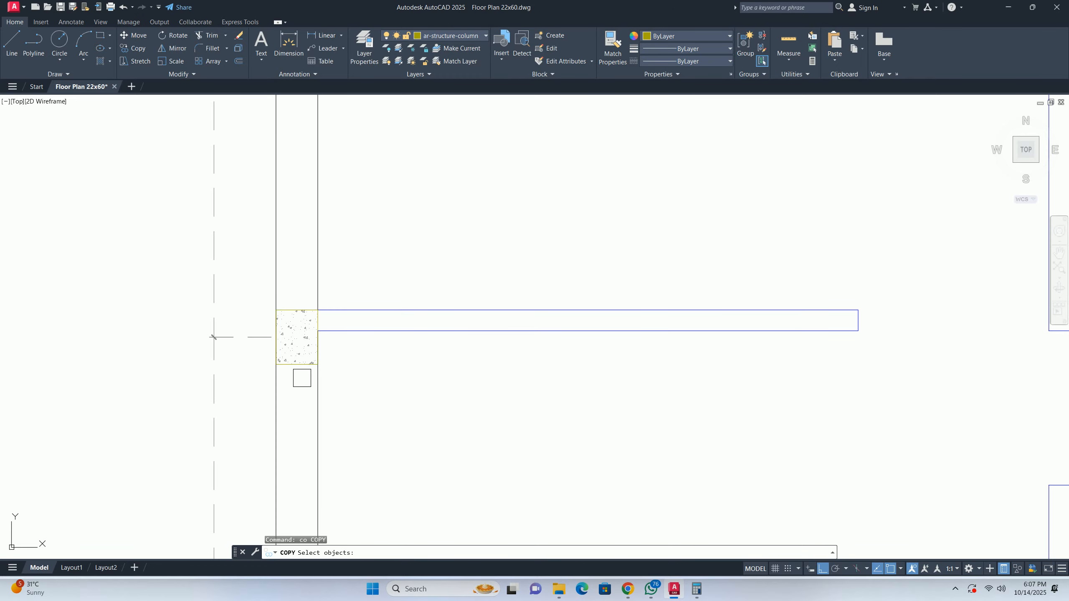
{"action": "key", "text": "Escape"}
{"action": "key", "text": "Escape"}
{"action": "key", "text": "Escape"}
- Move the office room's lower-left column upward by its lower-right corner to the lower edge of the office room's lower wall
{"action": "scroll", "coordinate": [214, 337], "scroll_direction": "down", "scroll_amount": 5}
{"action": "middle_click_drag", "start_coordinate": [296, 362], "coordinate": [315, 358]}
{"action": "scroll", "coordinate": [325, 353], "scroll_direction": "up", "scroll_amount": 7}
{"action": "type", "text": "m"}
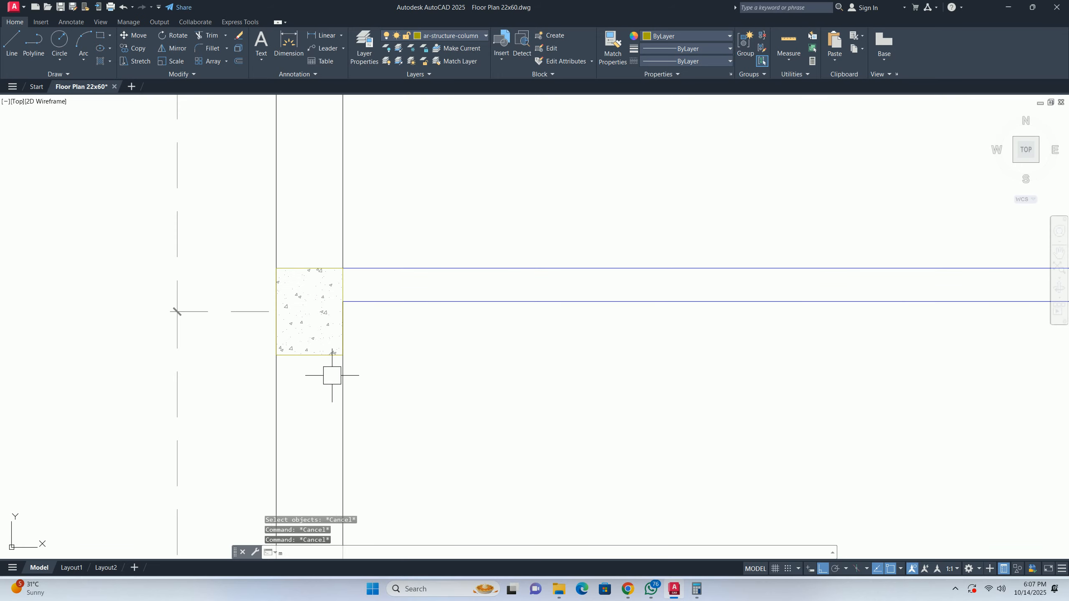
{"action": "key", "text": "Return"}
{"action": "left_click", "coordinate": [321, 387]}
{"action": "left_click", "coordinate": [302, 238]}
{"action": "key", "text": "Return"}
{"action": "left_click", "coordinate": [342, 355]}
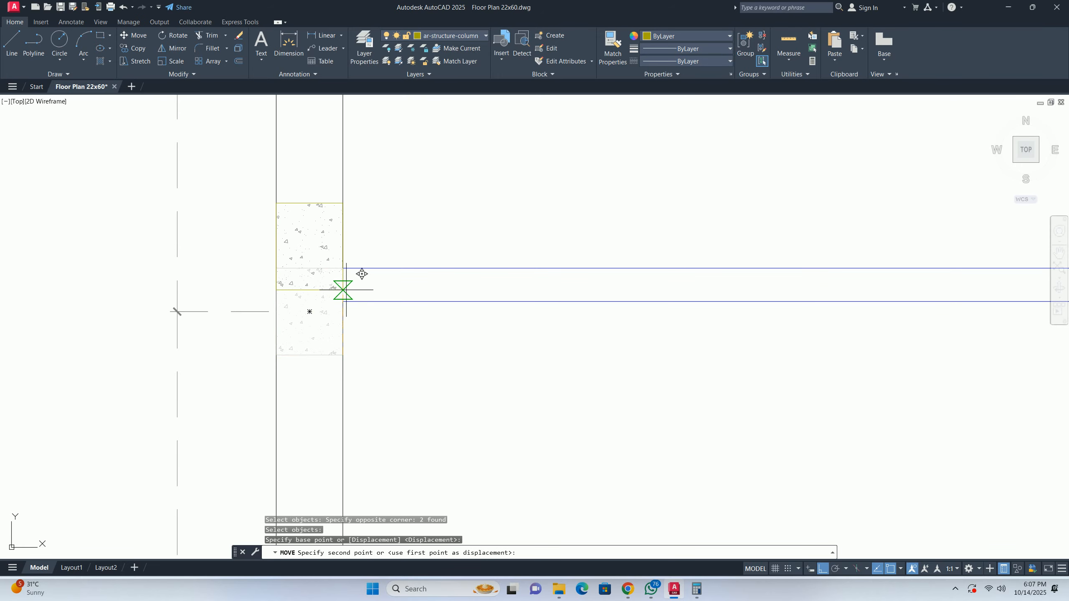
{"action": "key", "text": "Escape"}
{"action": "key", "text": "Escape"}
- Stretch the shared origin of the two left-side dimensions to the midpoint of the moved office room column's outer edge
{"action": "scroll", "coordinate": [338, 303], "scroll_direction": "down", "scroll_amount": 5}
{"action": "scroll", "coordinate": [312, 357], "scroll_direction": "up", "scroll_amount": 5}
{"action": "left_click_drag", "start_coordinate": [312, 358], "coordinate": [325, 322]}
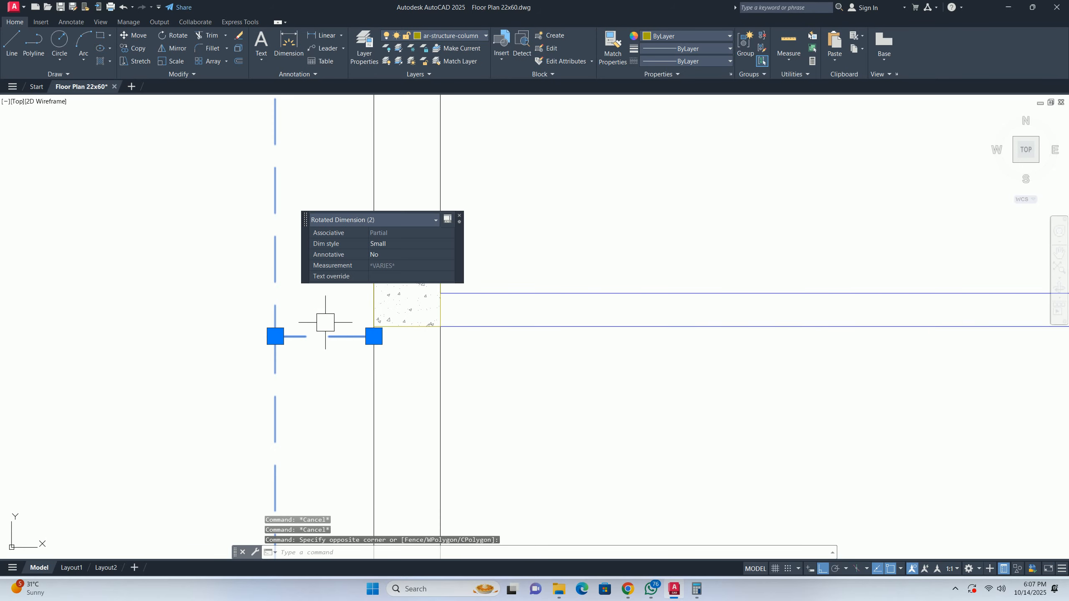
{"action": "middle_click_drag", "start_coordinate": [369, 294], "coordinate": [350, 365]}
{"action": "left_click", "coordinate": [355, 408]}
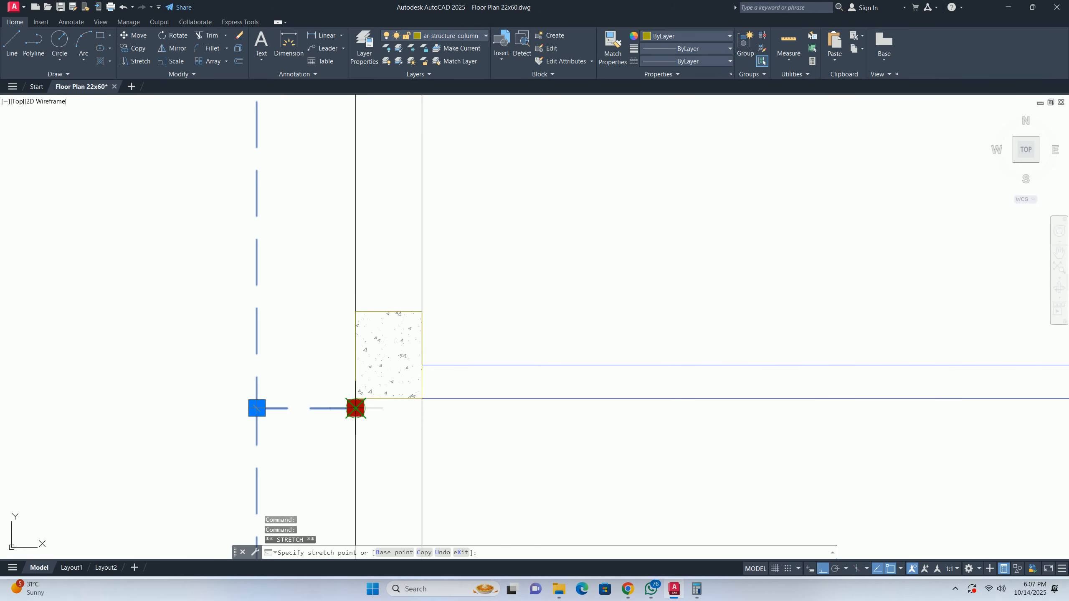
{"action": "key", "text": "Escape"}
{"action": "key", "text": "Escape"}
{"action": "scroll", "coordinate": [340, 378], "scroll_direction": "down", "scroll_amount": 5}
{"action": "scroll", "coordinate": [340, 378], "scroll_direction": "up", "scroll_amount": 4}
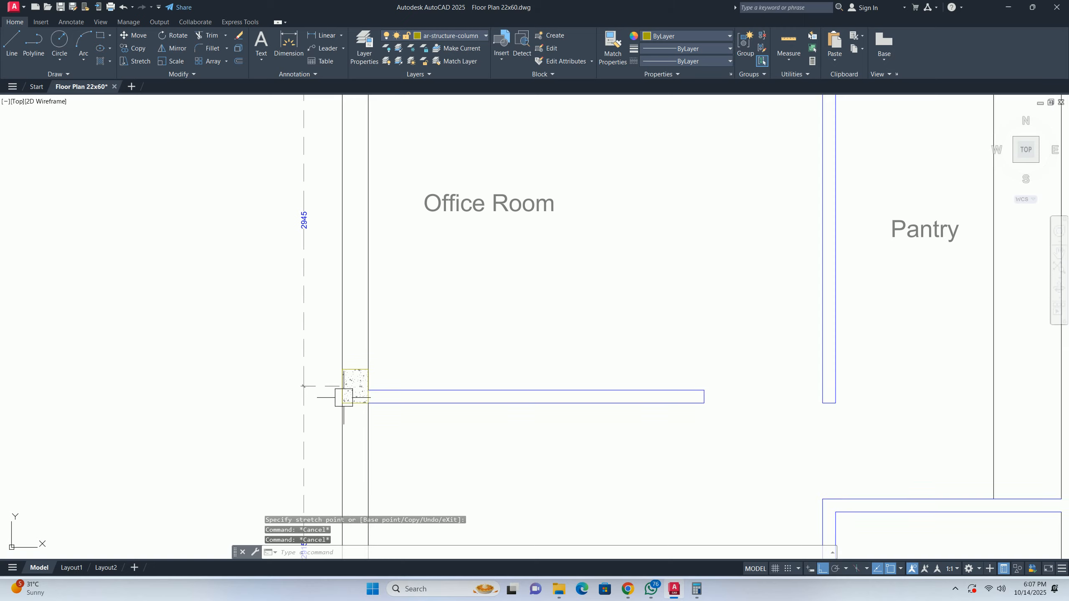
- Copy the office room's lower-left column by its lower-left corner to the lower-left corner of the pantry's left wall
{"action": "type", "text": "o"}
{"action": "key", "text": "Return"}
{"action": "left_click", "coordinate": [345, 353]}
{"action": "left_click", "coordinate": [382, 406]}
{"action": "key", "text": "Return"}
{"action": "scroll", "coordinate": [371, 385], "scroll_direction": "up", "scroll_amount": 3}
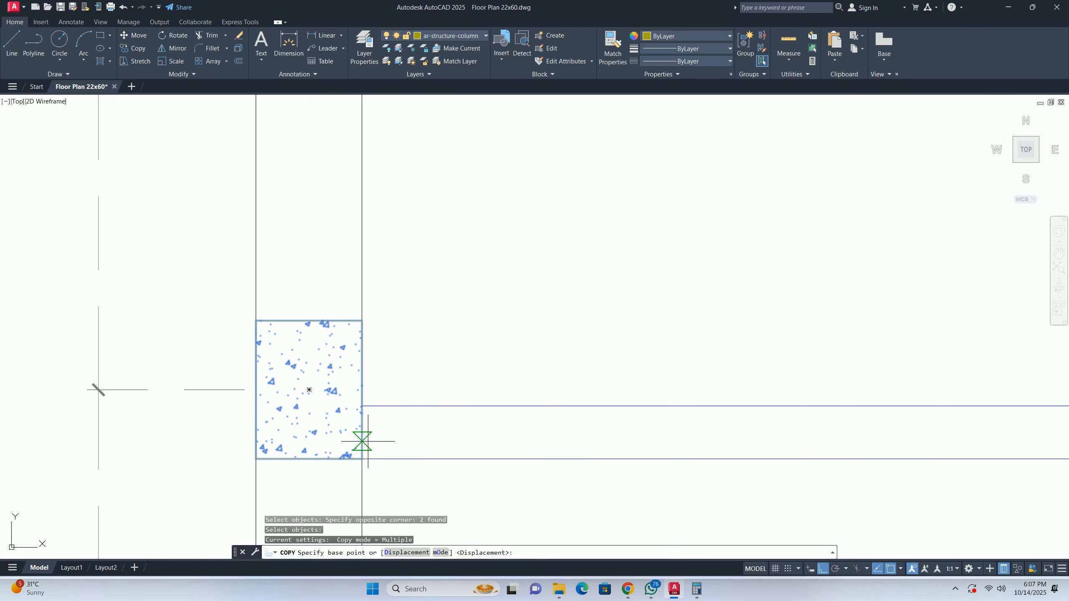
{"action": "left_click", "coordinate": [269, 460]}
{"action": "scroll", "coordinate": [269, 459], "scroll_direction": "down", "scroll_amount": 3}
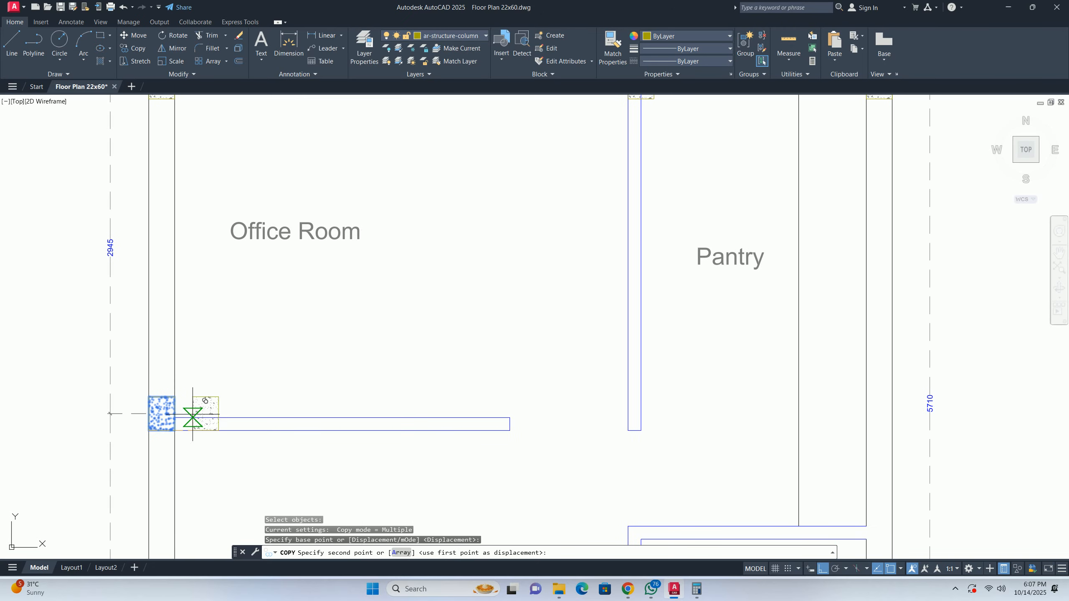
{"action": "left_click", "coordinate": [628, 431]}
{"action": "key", "text": "Escape"}
{"action": "scroll", "coordinate": [484, 358], "scroll_direction": "down", "scroll_amount": 5}
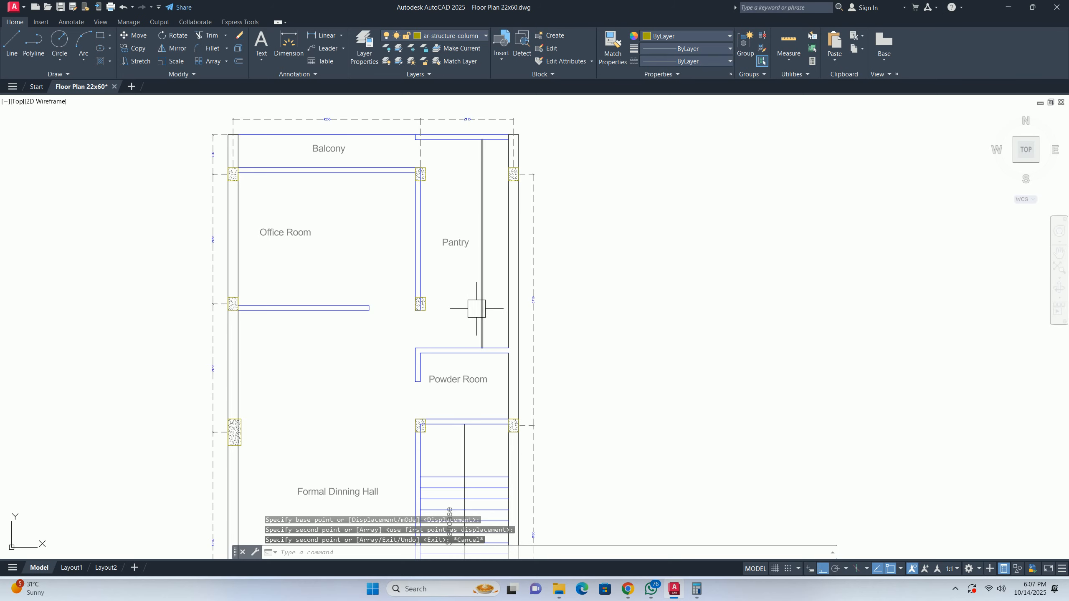
- Copy the column at the pantry wall's lower end horizontally by its upper-right corner to the right outer wall's outer face
{"action": "scroll", "coordinate": [470, 304], "scroll_direction": "up", "scroll_amount": 5}
{"action": "key", "text": "Escape"}
{"action": "key", "text": "Escape"}
{"action": "type", "text": "co"}
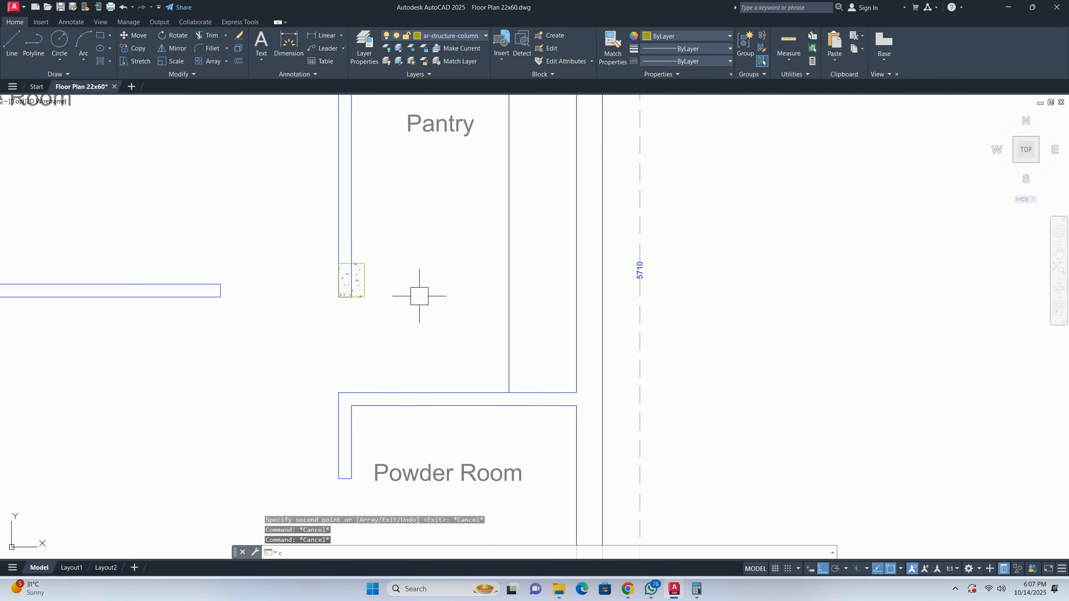
{"action": "key", "text": "Return"}
{"action": "scroll", "coordinate": [410, 304], "scroll_direction": "up", "scroll_amount": 4}
{"action": "left_click", "coordinate": [329, 336]}
{"action": "left_click", "coordinate": [282, 231]}
{"action": "key", "text": "Return"}
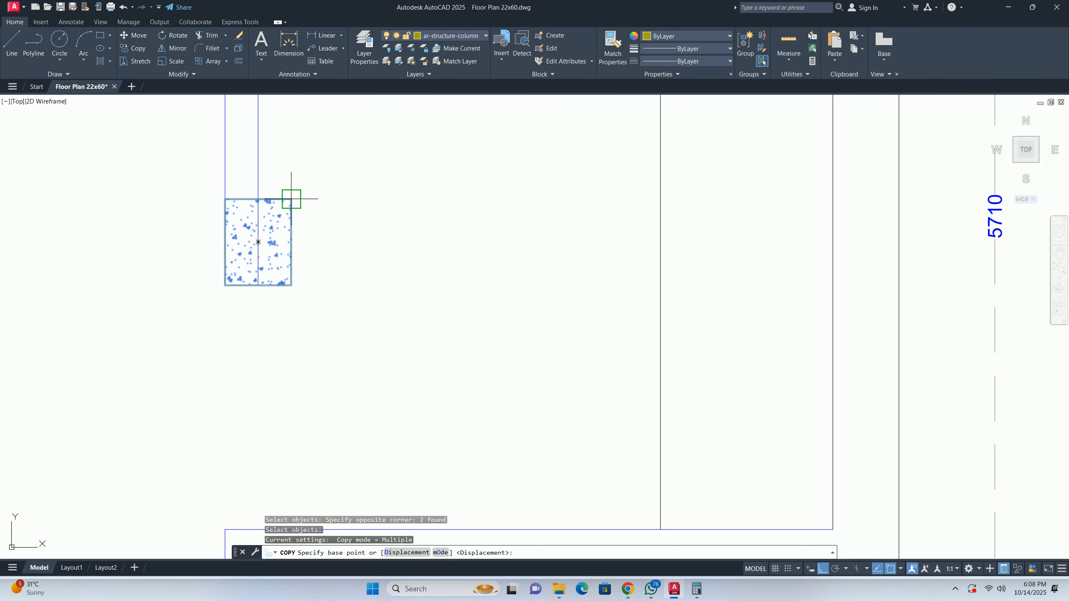
{"action": "left_click", "coordinate": [291, 198]}
{"action": "left_click", "coordinate": [898, 199]}
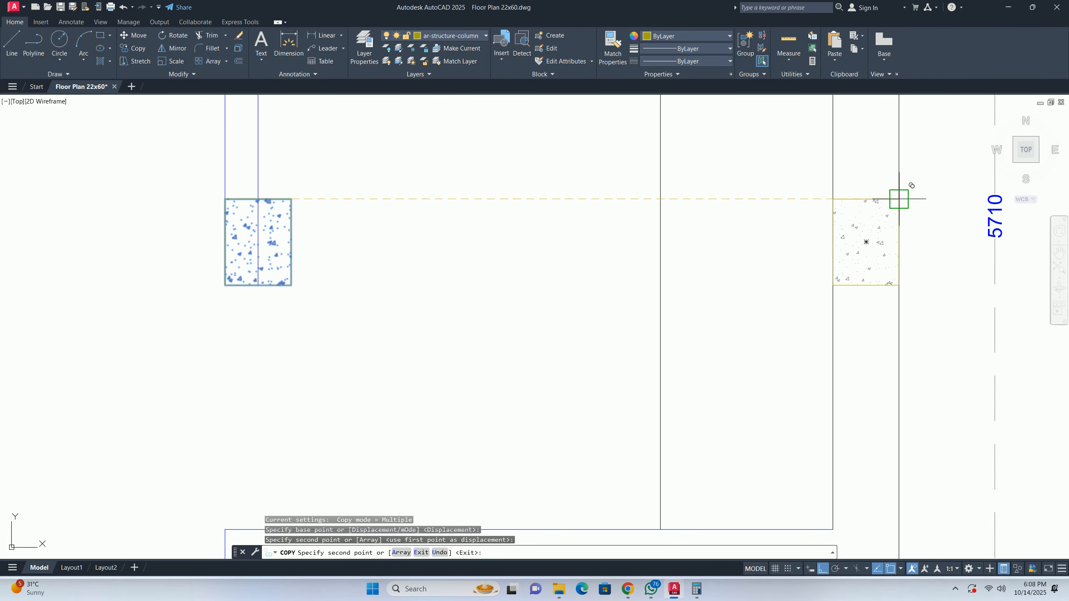
{"action": "key", "text": "Escape"}
{"action": "key", "text": "Escape"}
- Examine the column positions along the first floor plan from the pantry down to the drawing room and front balcony
{"action": "scroll", "coordinate": [507, 242], "scroll_direction": "down", "scroll_amount": 7}
{"action": "scroll", "coordinate": [507, 241], "scroll_direction": "down", "scroll_amount": 3}
{"action": "middle_click_drag", "start_coordinate": [506, 242], "coordinate": [396, 213]}
{"action": "key", "text": "Escape"}
{"action": "key", "text": "Escape"}
{"action": "middle_click_drag", "start_coordinate": [320, 316], "coordinate": [336, 246]}
{"action": "scroll", "coordinate": [336, 379], "scroll_direction": "up", "scroll_amount": 4}
{"action": "middle_click_drag", "start_coordinate": [339, 374], "coordinate": [337, 285]}
{"action": "scroll", "coordinate": [338, 285], "scroll_direction": "down", "scroll_amount": 2}
{"action": "scroll", "coordinate": [414, 374], "scroll_direction": "down", "scroll_amount": 2}
{"action": "middle_click_drag", "start_coordinate": [408, 358], "coordinate": [399, 297]}
{"action": "scroll", "coordinate": [410, 396], "scroll_direction": "up", "scroll_amount": 2}
{"action": "scroll", "coordinate": [414, 259], "scroll_direction": "down", "scroll_amount": 2}
{"action": "middle_click_drag", "start_coordinate": [415, 259], "coordinate": [394, 352]}
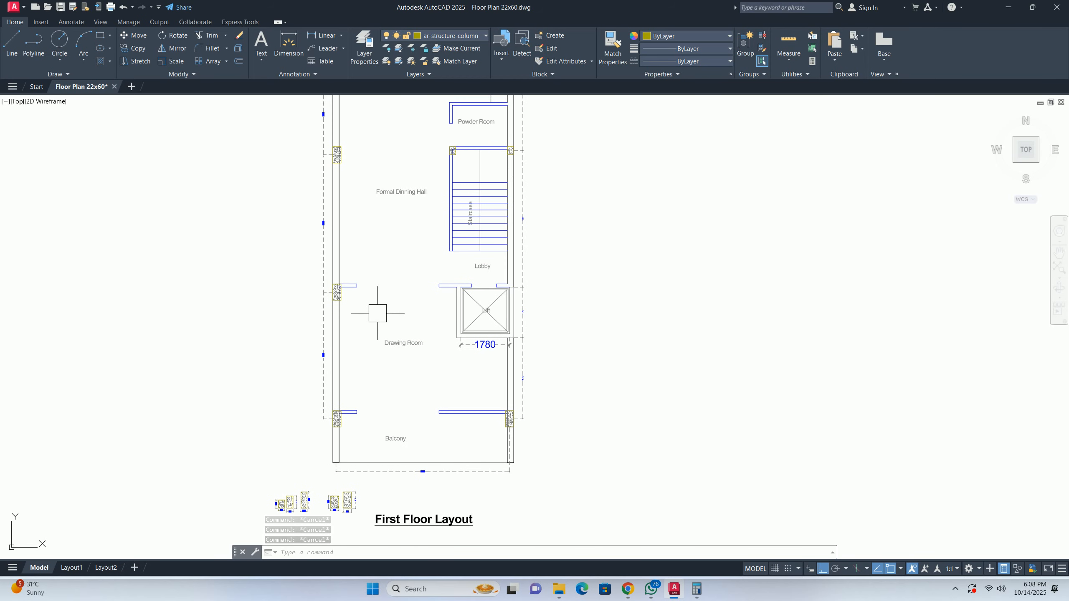
- Delete the horizontal dimension below the drawing room's balcony
{"action": "scroll", "coordinate": [358, 463], "scroll_direction": "up", "scroll_amount": 2}
{"action": "scroll", "coordinate": [346, 432], "scroll_direction": "up", "scroll_amount": 2}
{"action": "mouse_move", "coordinate": [382, 430]}
{"action": "middle_mouse_down"}
{"action": "mouse_move", "coordinate": [382, 410]}
{"action": "mouse_move", "coordinate": [343, 359]}
{"action": "middle_mouse_up"}
{"action": "left_click", "coordinate": [473, 447]}
{"action": "key", "text": "Delete"}
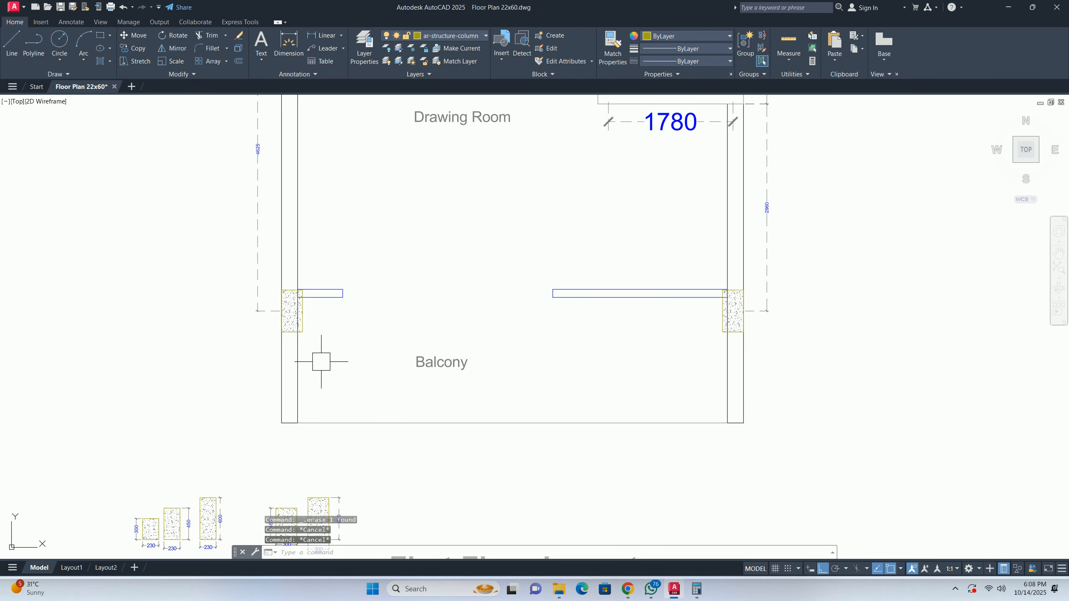
- Add a horizontal linear dimension between the lower-edge midpoints of the two front balcony columns, placed just below them
{"action": "key", "text": "Return"}
{"action": "scroll", "coordinate": [293, 294], "scroll_direction": "up", "scroll_amount": 6}
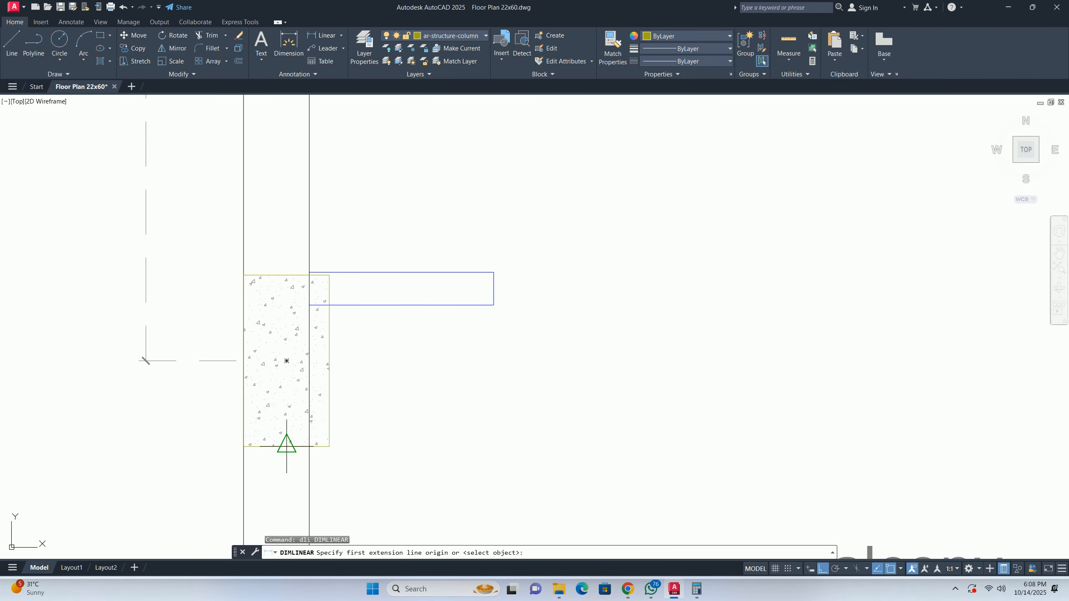
{"action": "left_click", "coordinate": [287, 446]}
{"action": "scroll", "coordinate": [353, 467], "scroll_direction": "down", "scroll_amount": 6}
{"action": "left_click", "coordinate": [591, 416]}
{"action": "scroll", "coordinate": [441, 420], "scroll_direction": "down", "scroll_amount": 2}
{"action": "left_click", "coordinate": [445, 378]}
{"action": "scroll", "coordinate": [445, 377], "scroll_direction": "down", "scroll_amount": 4}
{"action": "key", "text": "Escape"}
{"action": "key", "text": "Escape"}
{"action": "key", "text": "Escape"}
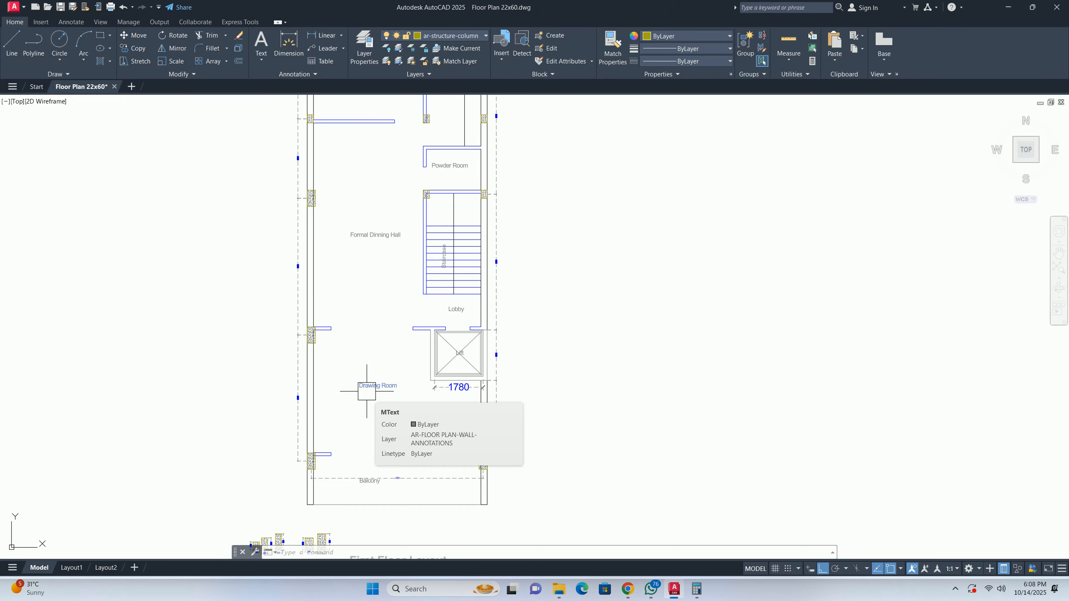
- Examine the column alignment and spans around the formal dining hall, powder room and staircase
{"action": "scroll", "coordinate": [404, 382], "scroll_direction": "down", "scroll_amount": 3}
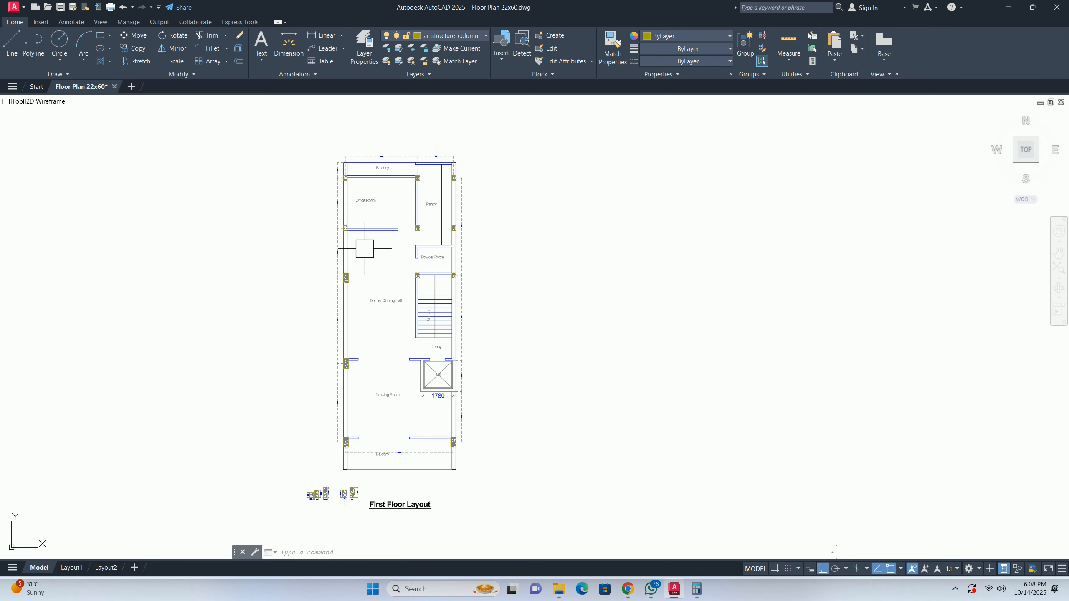
{"action": "scroll", "coordinate": [365, 248], "scroll_direction": "up", "scroll_amount": 4}
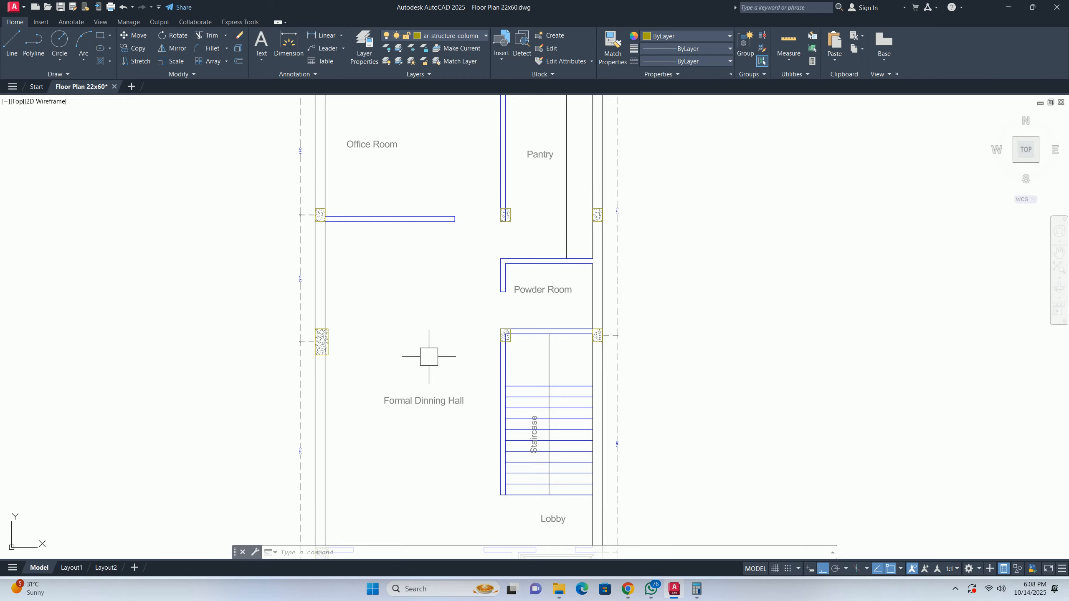
{"action": "scroll", "coordinate": [429, 357], "scroll_direction": "down", "scroll_amount": 2}
{"action": "middle_click_drag", "start_coordinate": [431, 348], "coordinate": [397, 300]}
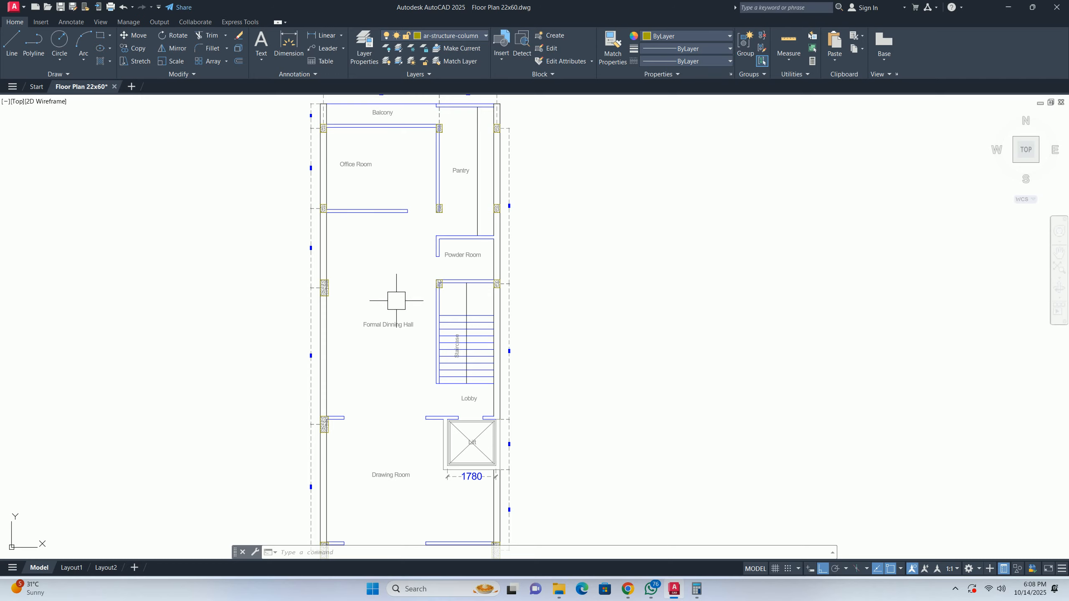
{"action": "scroll", "coordinate": [445, 303], "scroll_direction": "up", "scroll_amount": 2}
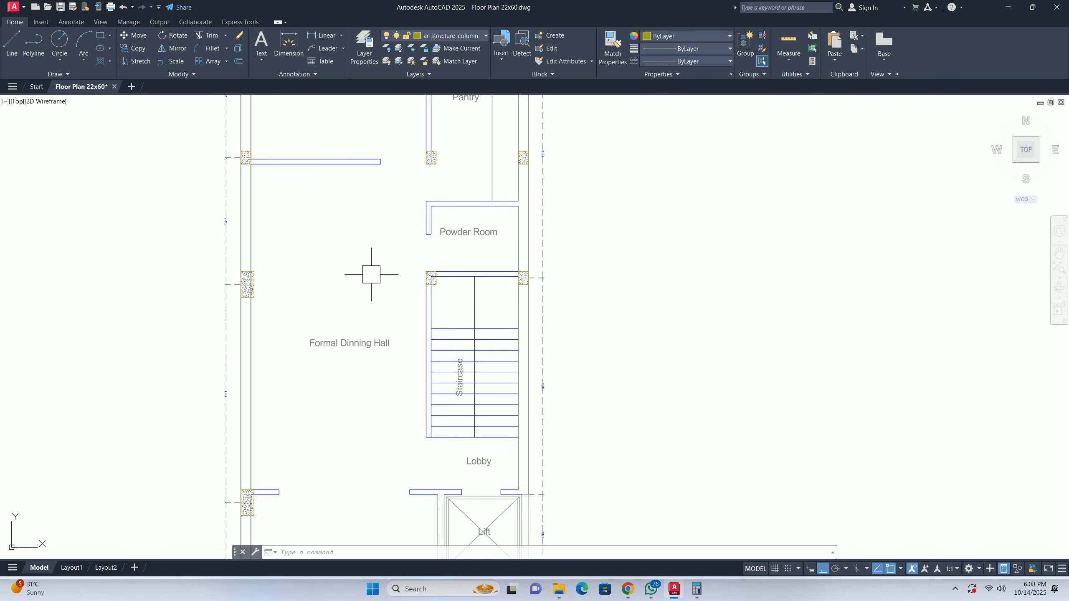
{"action": "scroll", "coordinate": [455, 276], "scroll_direction": "down", "scroll_amount": 3}
{"action": "scroll", "coordinate": [432, 274], "scroll_direction": "up", "scroll_amount": 5}
{"action": "scroll", "coordinate": [543, 282], "scroll_direction": "up", "scroll_amount": 4}
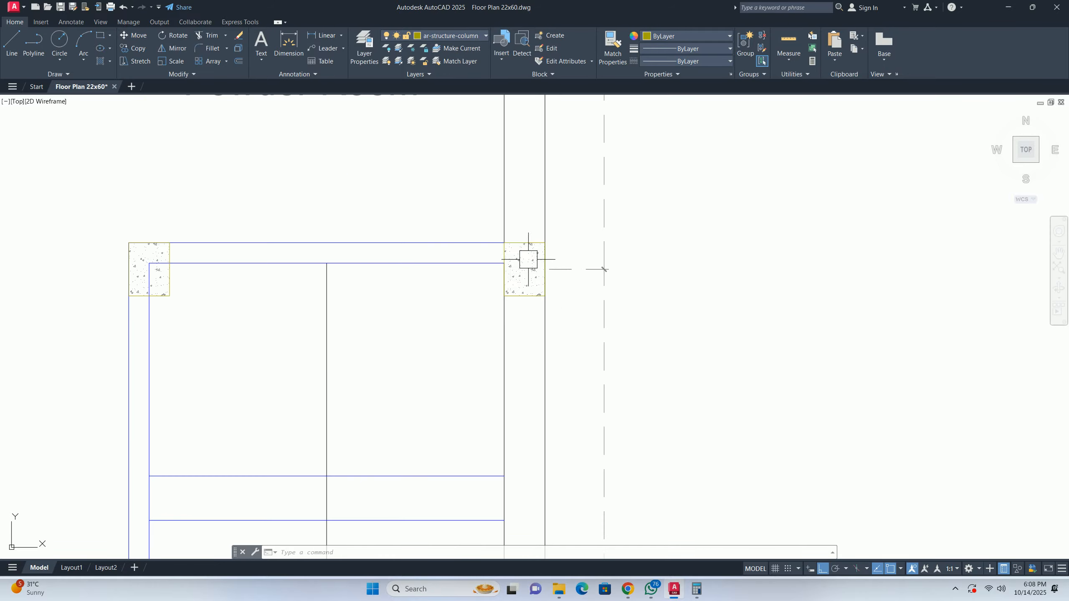
{"action": "scroll", "coordinate": [462, 266], "scroll_direction": "down", "scroll_amount": 4}
{"action": "middle_click_drag", "start_coordinate": [364, 268], "coordinate": [477, 271]}
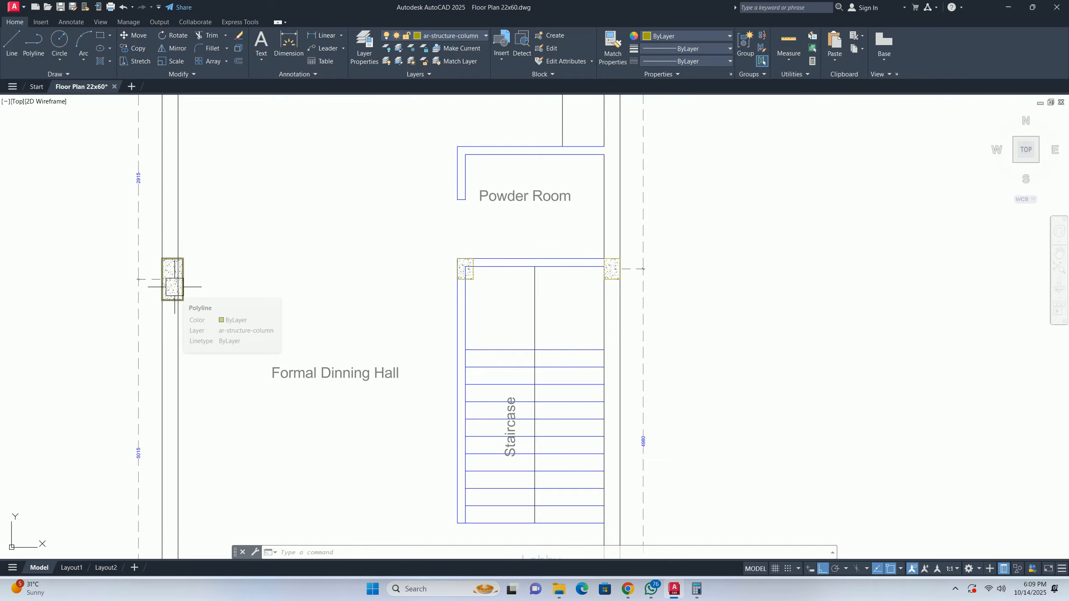
{"action": "scroll", "coordinate": [172, 281], "scroll_direction": "down", "scroll_amount": 2}
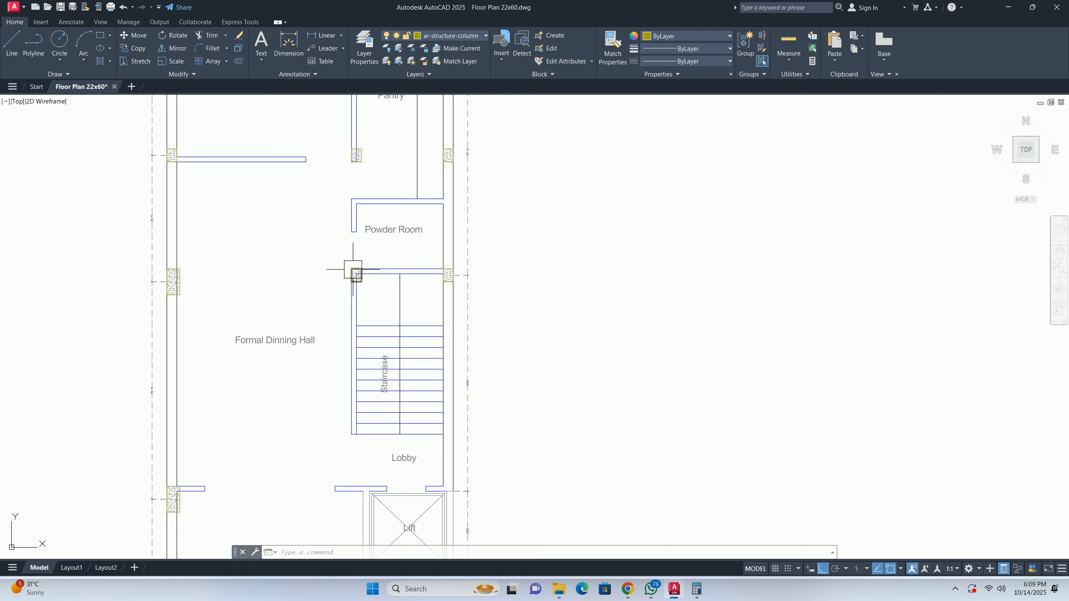
- Add a horizontal linear dimension between the two columns at the staircase's upper wall, placed above them
{"action": "scroll", "coordinate": [368, 273], "scroll_direction": "up", "scroll_amount": 4}
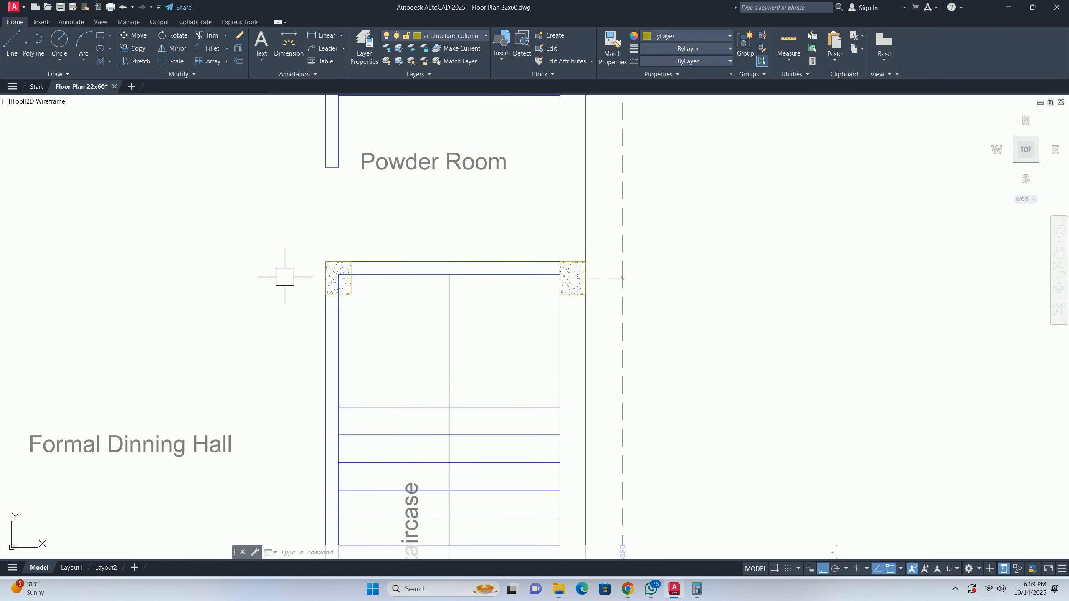
{"action": "type", "text": "dli"}
{"action": "key", "text": "Return"}
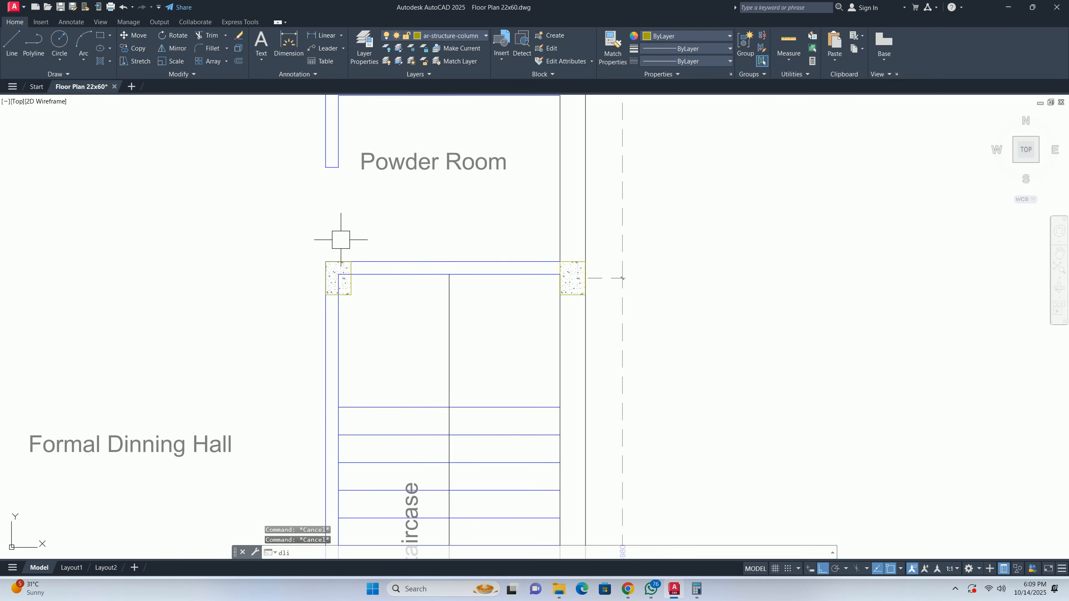
{"action": "left_click", "coordinate": [339, 277]}
{"action": "left_click", "coordinate": [572, 262]}
{"action": "scroll", "coordinate": [393, 228], "scroll_direction": "up", "scroll_amount": 4}
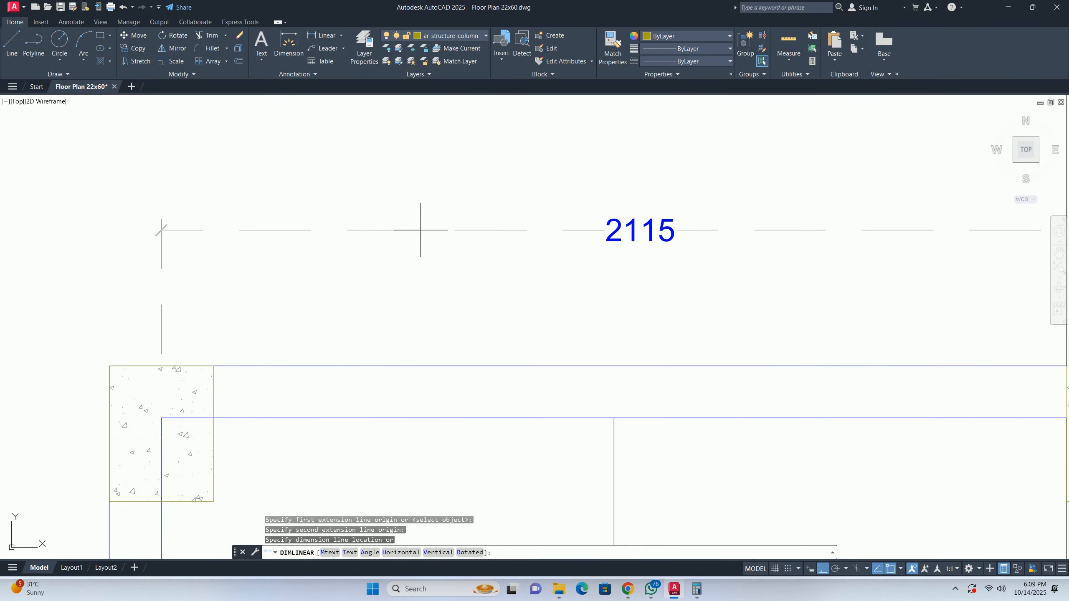
{"action": "left_click", "coordinate": [484, 258]}
- Add a horizontal linear dimension from the staircase's left column to the dining hall's left wall column, in line with the neighbouring dimension
{"action": "scroll", "coordinate": [479, 266], "scroll_direction": "down", "scroll_amount": 5}
{"action": "middle_click_drag", "start_coordinate": [395, 290], "coordinate": [572, 277]}
{"action": "scroll", "coordinate": [589, 273], "scroll_direction": "up", "scroll_amount": 4}
{"action": "key", "text": "Return"}
{"action": "left_click", "coordinate": [655, 252]}
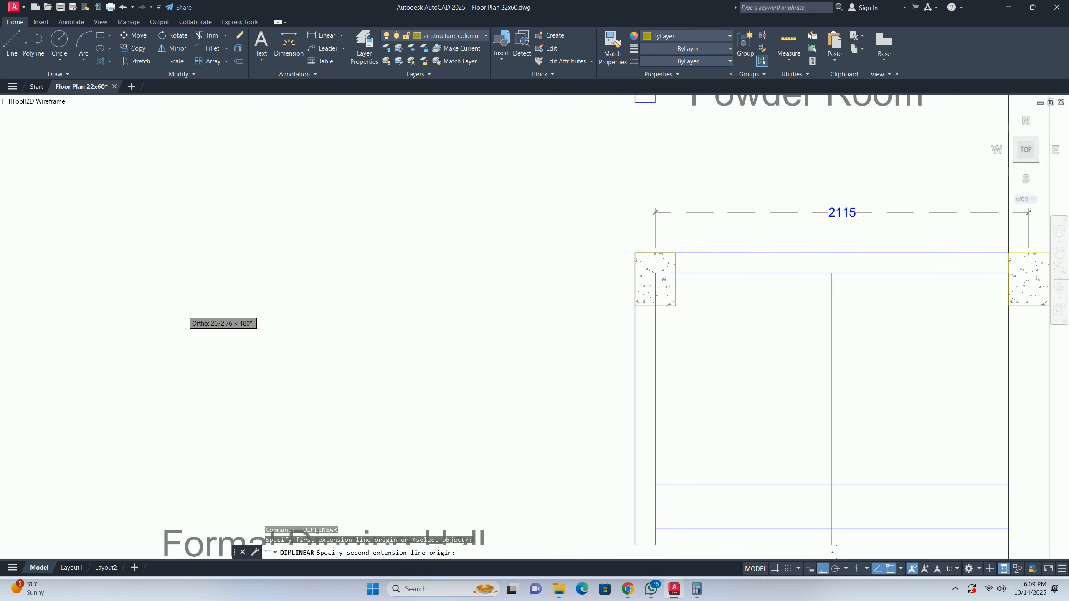
{"action": "scroll", "coordinate": [190, 322], "scroll_direction": "down", "scroll_amount": 2}
{"action": "left_click", "coordinate": [324, 313]}
{"action": "scroll", "coordinate": [799, 274], "scroll_direction": "up", "scroll_amount": 4}
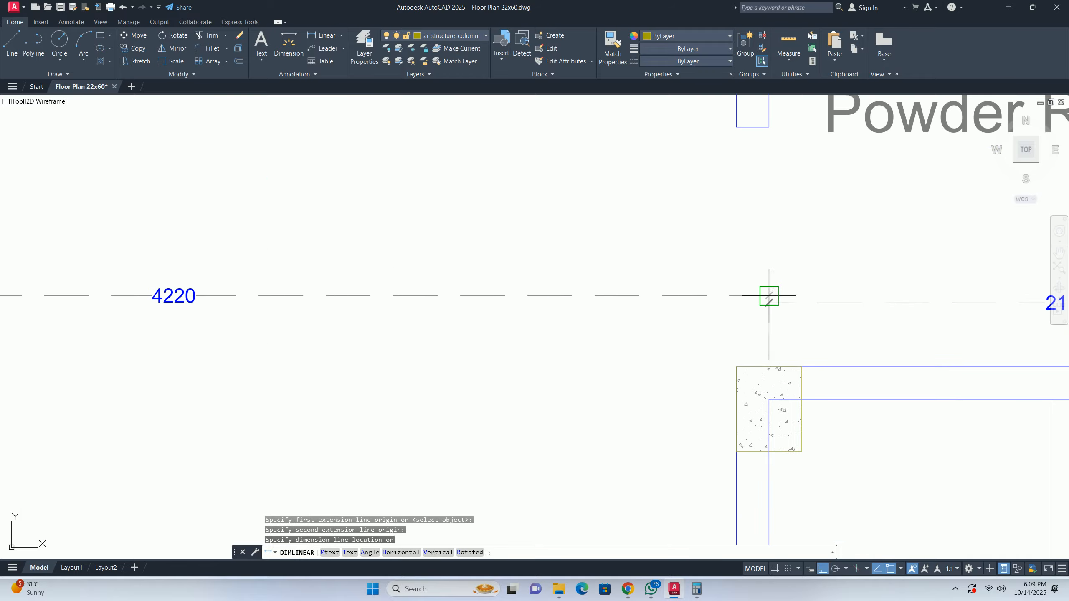
{"action": "left_click", "coordinate": [790, 288]}
{"action": "scroll", "coordinate": [704, 304], "scroll_direction": "down", "scroll_amount": 5}
{"action": "key", "text": "Escape"}
{"action": "key", "text": "Escape"}
{"action": "scroll", "coordinate": [450, 349], "scroll_direction": "down", "scroll_amount": 2}
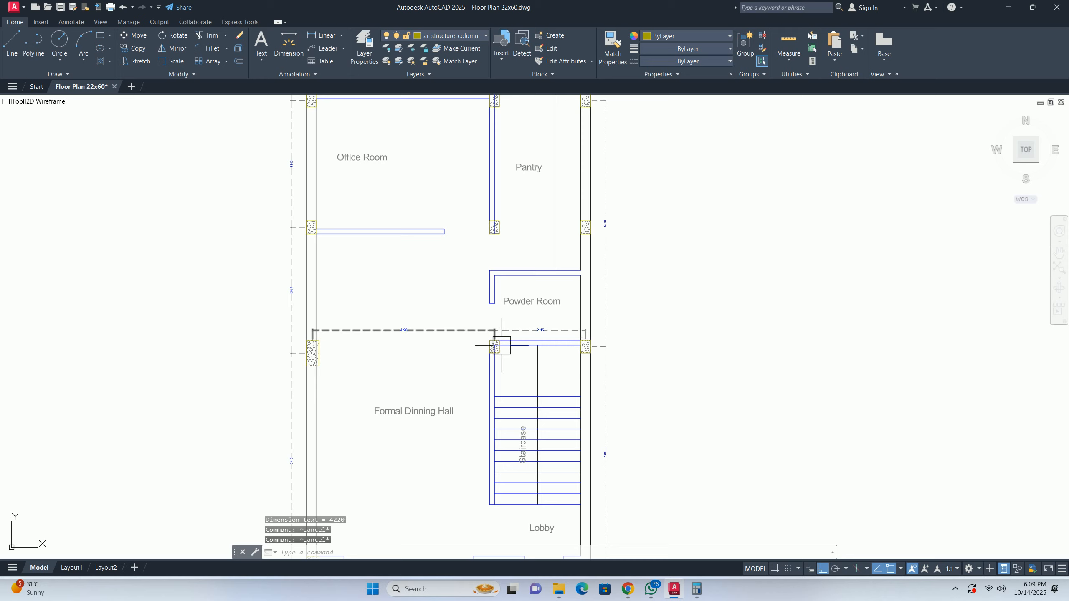
- Switch to Paint and enlarge the blank canvas for sketching
{"action": "scroll", "coordinate": [501, 345], "scroll_direction": "up", "scroll_amount": 4}
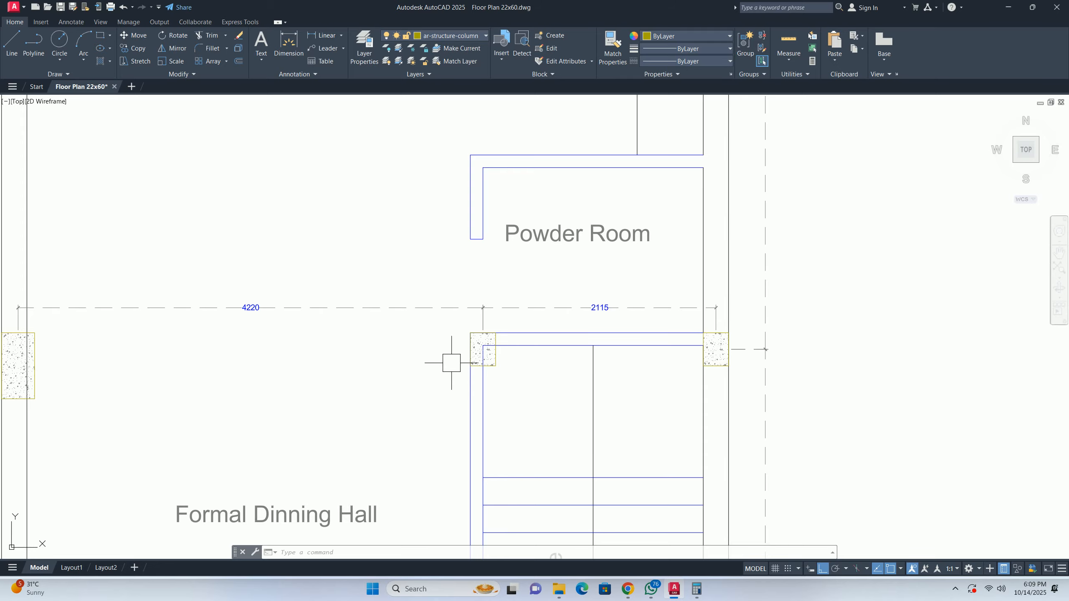
{"action": "scroll", "coordinate": [444, 361], "scroll_direction": "down", "scroll_amount": 5}
{"action": "key", "text": "super"}
{"action": "type", "text": "pai"}
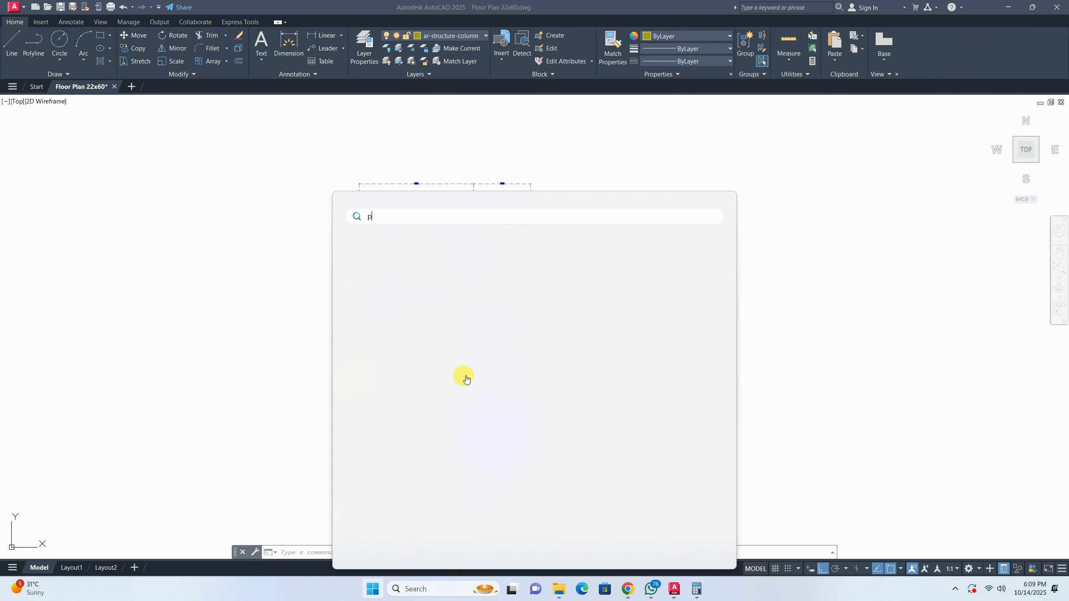
{"action": "key", "text": "Escape"}
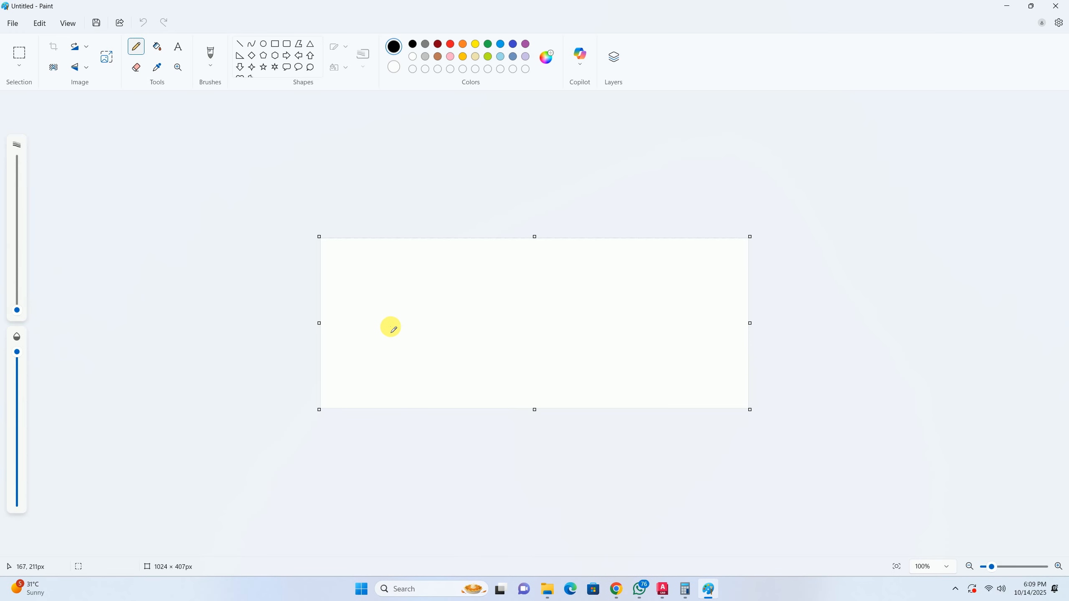
{"action": "scroll", "coordinate": [452, 330], "scroll_direction": "up", "scroll_amount": 4, "text": "ctrl"}
- Sketch a horizontal beam with an upward support arrow at each end
{"action": "left_click_drag", "start_coordinate": [321, 304], "coordinate": [684, 312]}
{"action": "mouse_move", "coordinate": [320, 311]}
{"action": "left_mouse_down"}
{"action": "mouse_move", "coordinate": [323, 411]}
{"action": "mouse_move", "coordinate": [303, 346]}
{"action": "mouse_move", "coordinate": [349, 346]}
{"action": "left_mouse_up"}
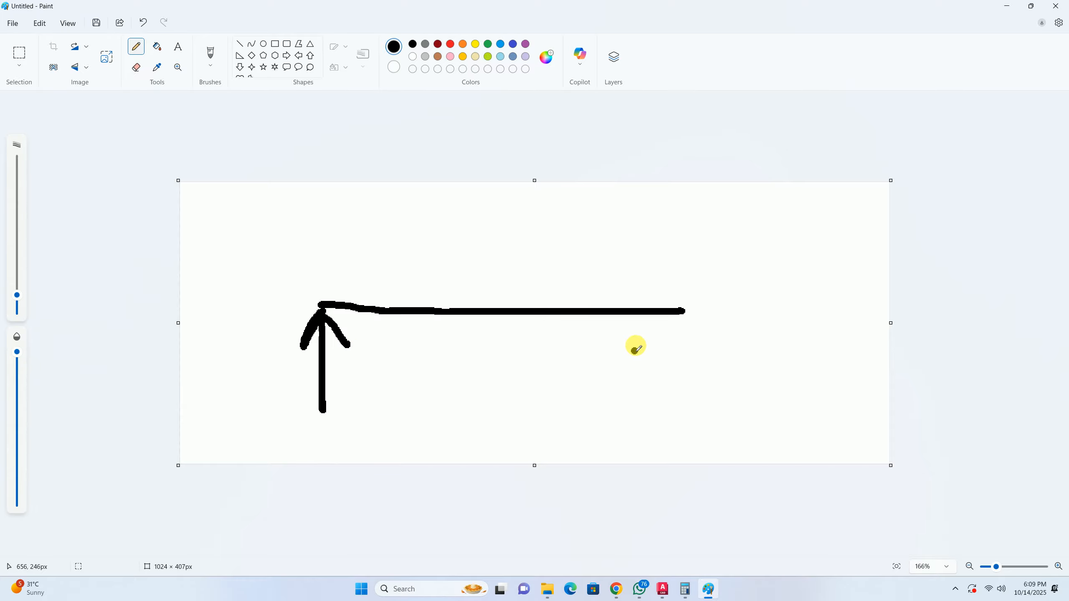
{"action": "mouse_move", "coordinate": [687, 313]}
{"action": "left_mouse_down"}
{"action": "mouse_move", "coordinate": [692, 406]}
{"action": "mouse_move", "coordinate": [663, 350]}
{"action": "mouse_move", "coordinate": [720, 345]}
{"action": "left_mouse_up"}
{"action": "left_click", "coordinate": [486, 330]}
{"action": "key", "text": "ctrl+z"}
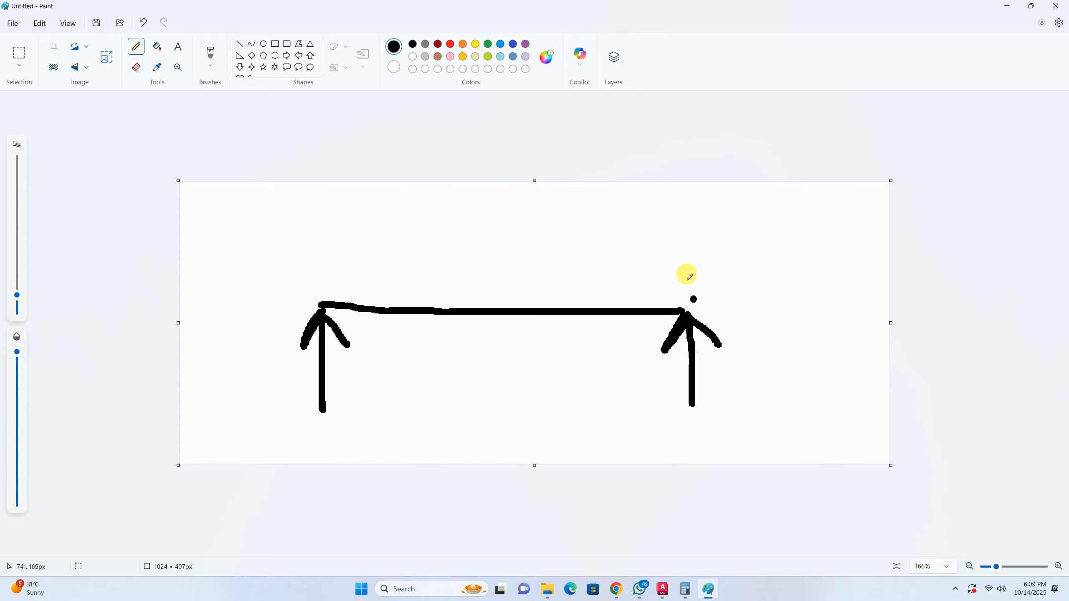
- Draw a downward load arrow near the middle of the beam and label it "10 KN" by hand
{"action": "left_click_drag", "start_coordinate": [479, 239], "coordinate": [487, 305]}
{"action": "left_click_drag", "start_coordinate": [471, 277], "coordinate": [493, 302]}
{"action": "left_click_drag", "start_coordinate": [504, 227], "coordinate": [506, 266]}
{"action": "mouse_move", "coordinate": [529, 223]}
{"action": "left_mouse_down"}
{"action": "mouse_move", "coordinate": [528, 246]}
{"action": "mouse_move", "coordinate": [529, 224]}
{"action": "left_mouse_up"}
{"action": "left_click_drag", "start_coordinate": [558, 210], "coordinate": [558, 245]}
{"action": "left_click_drag", "start_coordinate": [577, 212], "coordinate": [588, 240]}
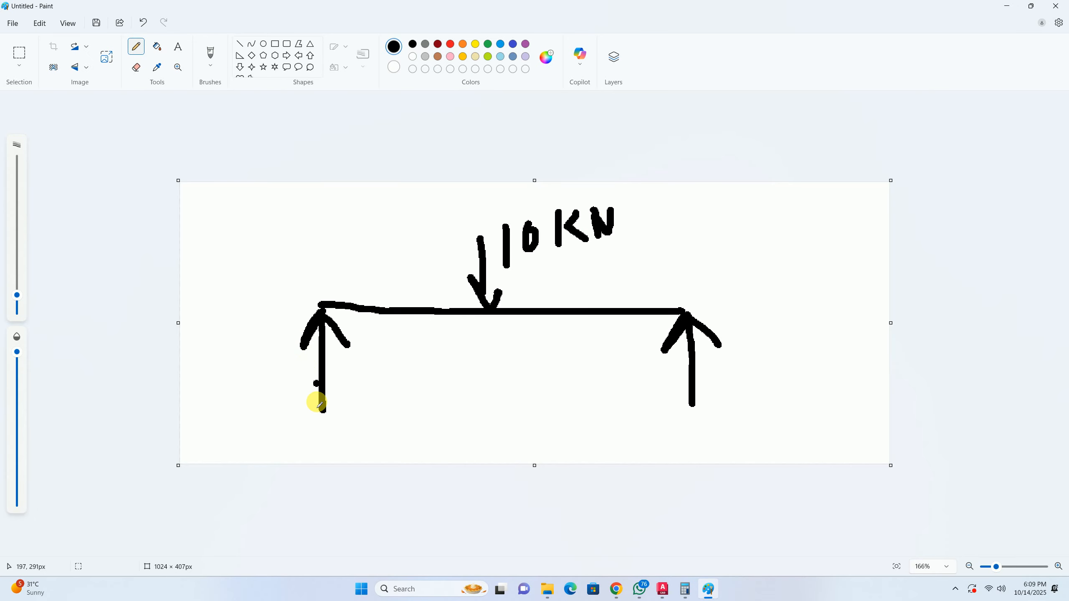
- Add a small upward reaction arrow beside the beam's left support and label it "5 KN" by hand
{"action": "mouse_move", "coordinate": [309, 269]}
{"action": "left_mouse_down"}
{"action": "mouse_move", "coordinate": [279, 274]}
{"action": "mouse_move", "coordinate": [277, 307]}
{"action": "mouse_move", "coordinate": [339, 282]}
{"action": "left_mouse_up"}
{"action": "left_click", "coordinate": [331, 281]}
{"action": "left_click_drag", "start_coordinate": [347, 289], "coordinate": [364, 249]}
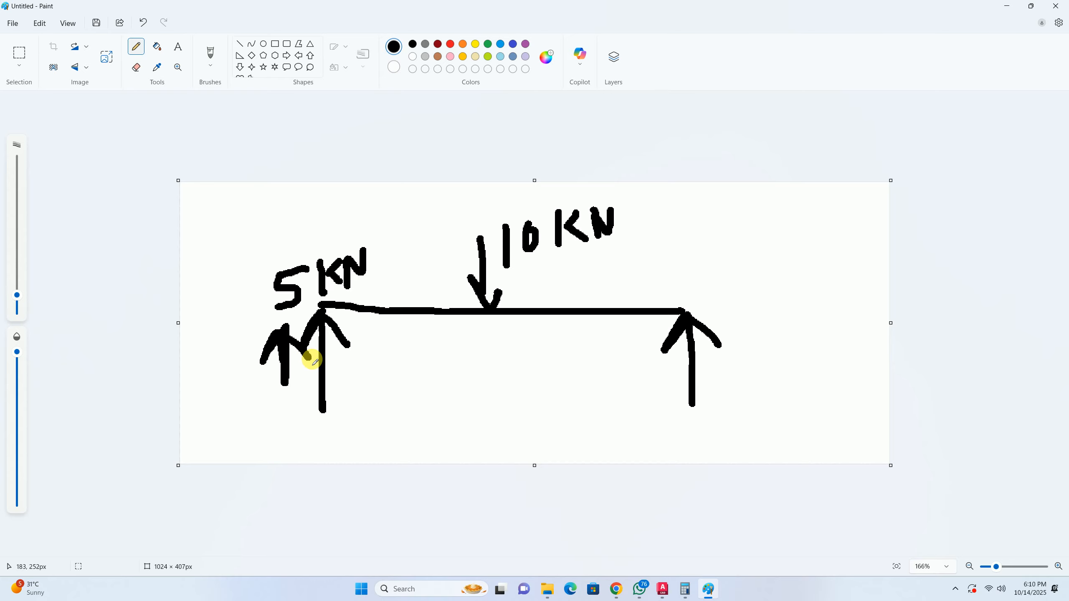
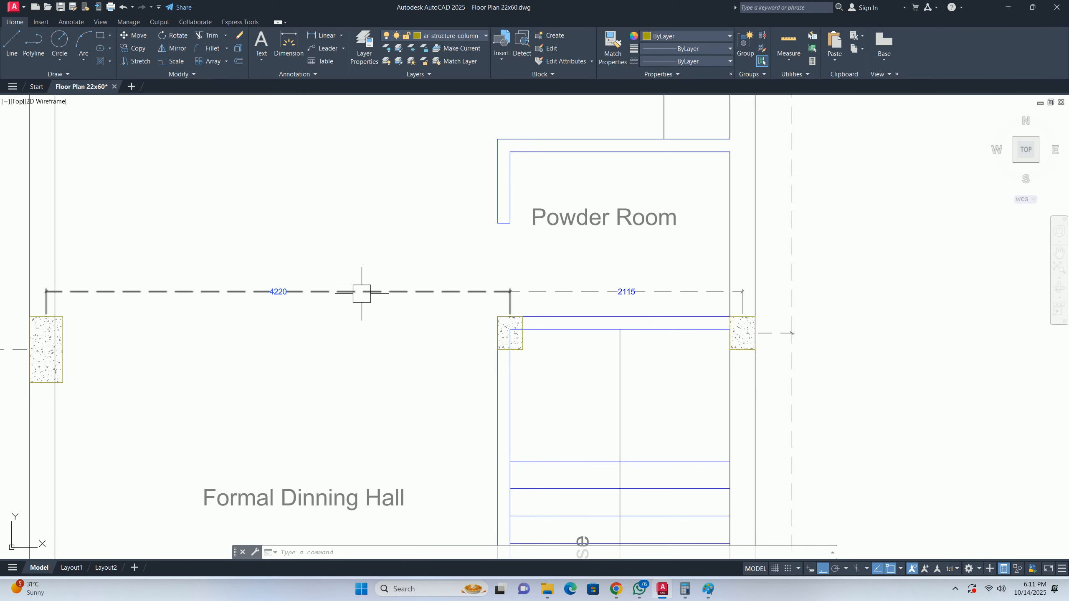
{"action": "scroll", "coordinate": [361, 294], "scroll_direction": "down", "scroll_amount": 4}
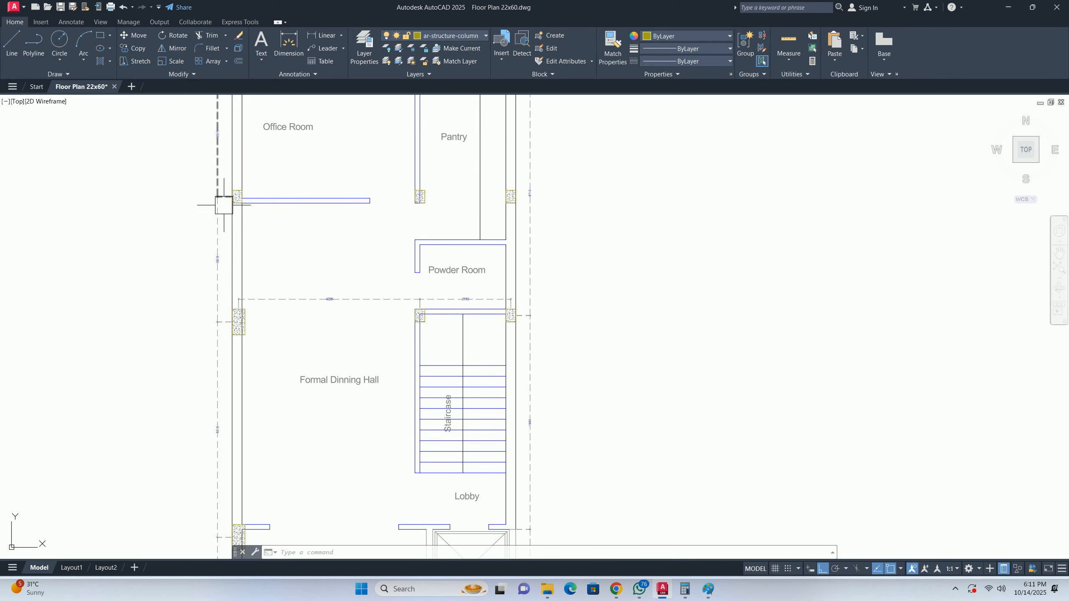
{"action": "middle_click_drag", "start_coordinate": [244, 251], "coordinate": [246, 339]}
{"action": "scroll", "coordinate": [246, 339], "scroll_direction": "down", "scroll_amount": 2}
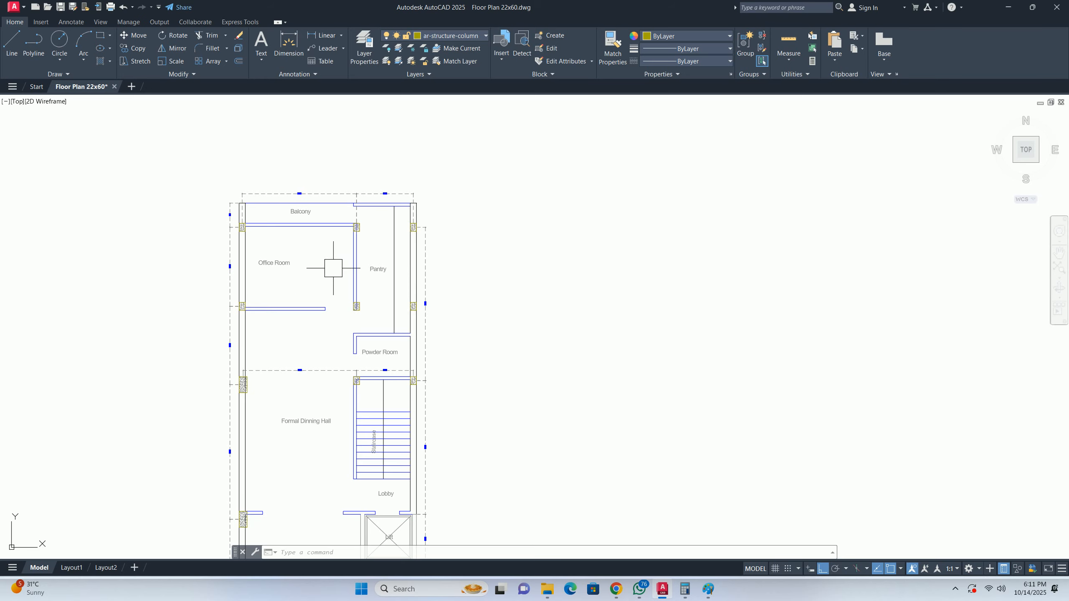
{"action": "middle_click_drag", "start_coordinate": [384, 364], "coordinate": [370, 306]}
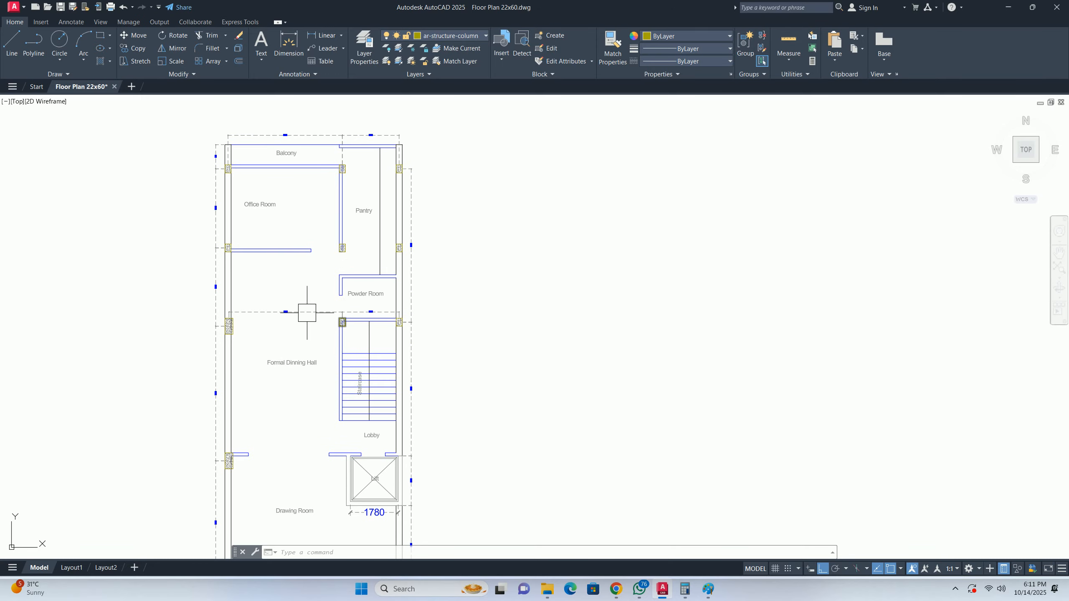
{"action": "scroll", "coordinate": [290, 314], "scroll_direction": "up", "scroll_amount": 2}
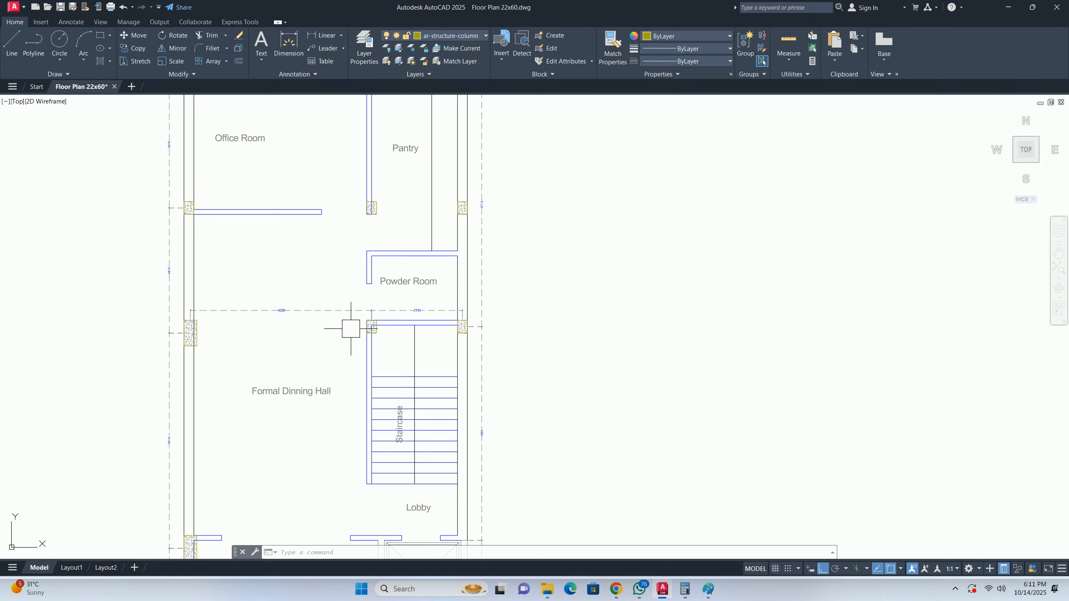
- Delete the two horizontal column-span dimensions running across the dining hall and the powder room side
{"action": "scroll", "coordinate": [351, 329], "scroll_direction": "down", "scroll_amount": 2}
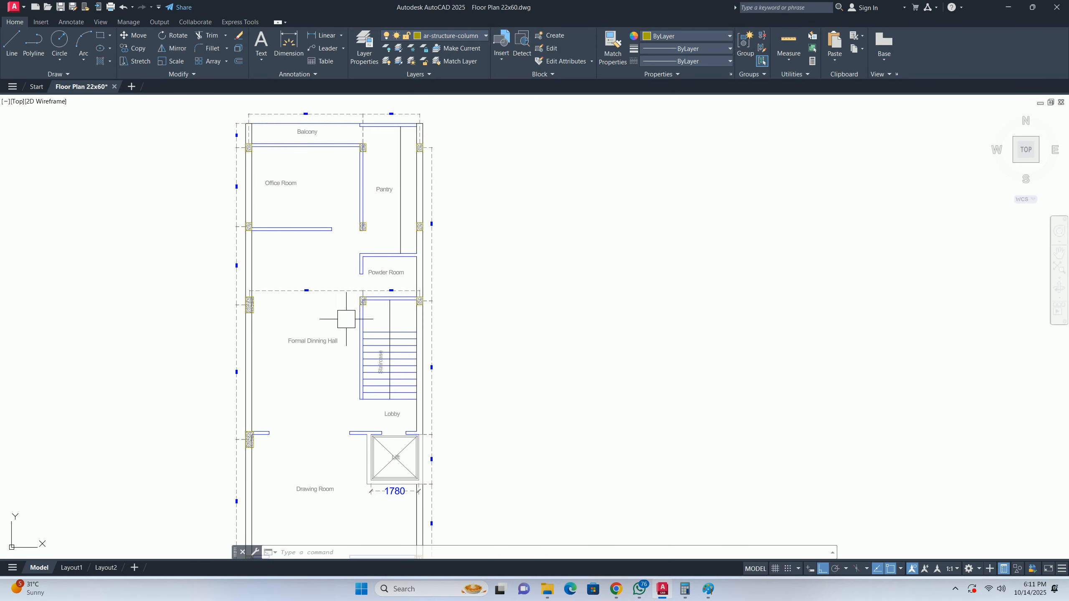
{"action": "left_click", "coordinate": [330, 285]}
{"action": "scroll", "coordinate": [417, 290], "scroll_direction": "up", "scroll_amount": 4}
{"action": "left_click", "coordinate": [370, 292]}
{"action": "middle_click_drag", "start_coordinate": [370, 293], "coordinate": [374, 327]}
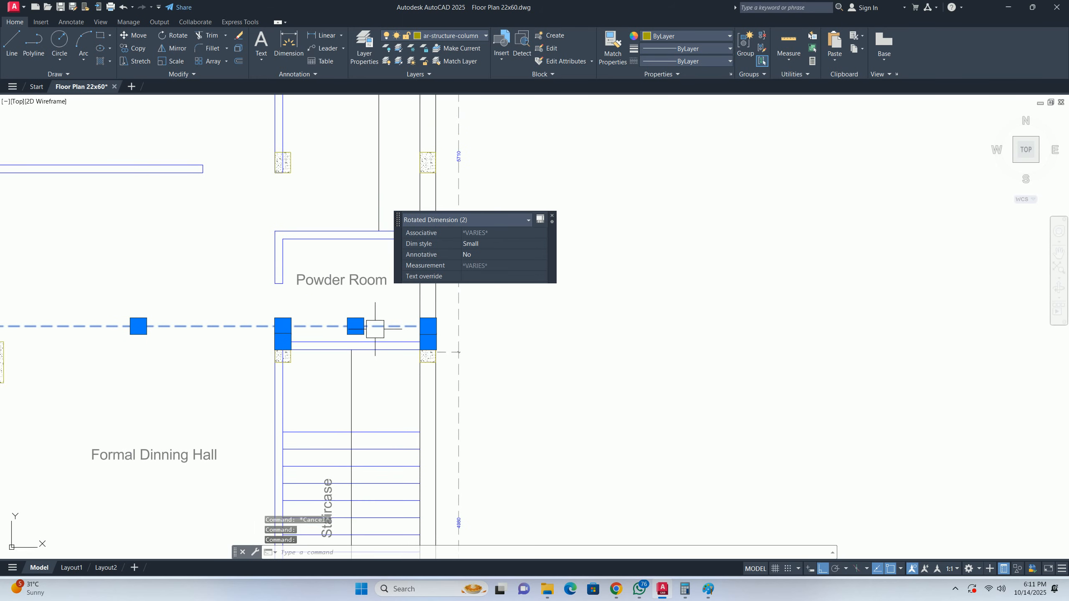
{"action": "key", "text": "Delete"}
- Examine the column positions and spans around the upper balcony, office room and pantry
{"action": "scroll", "coordinate": [375, 325], "scroll_direction": "down", "scroll_amount": 2}
{"action": "middle_click_drag", "start_coordinate": [285, 282], "coordinate": [336, 362]}
{"action": "scroll", "coordinate": [275, 275], "scroll_direction": "down", "scroll_amount": 2}
{"action": "scroll", "coordinate": [281, 221], "scroll_direction": "up", "scroll_amount": 4}
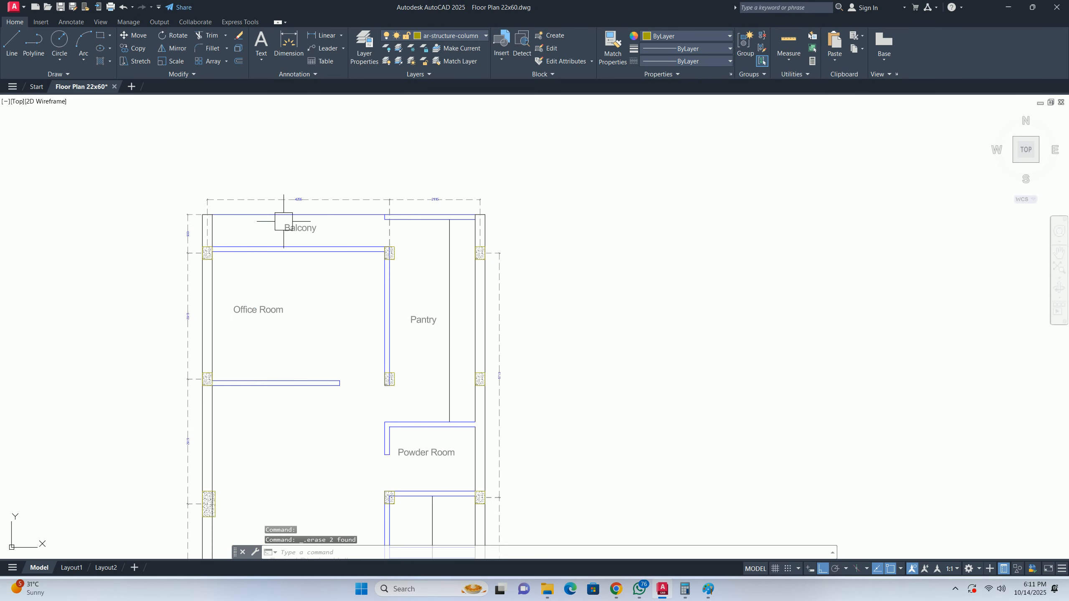
{"action": "scroll", "coordinate": [504, 192], "scroll_direction": "up", "scroll_amount": 2}
{"action": "left_click", "coordinate": [491, 192]}
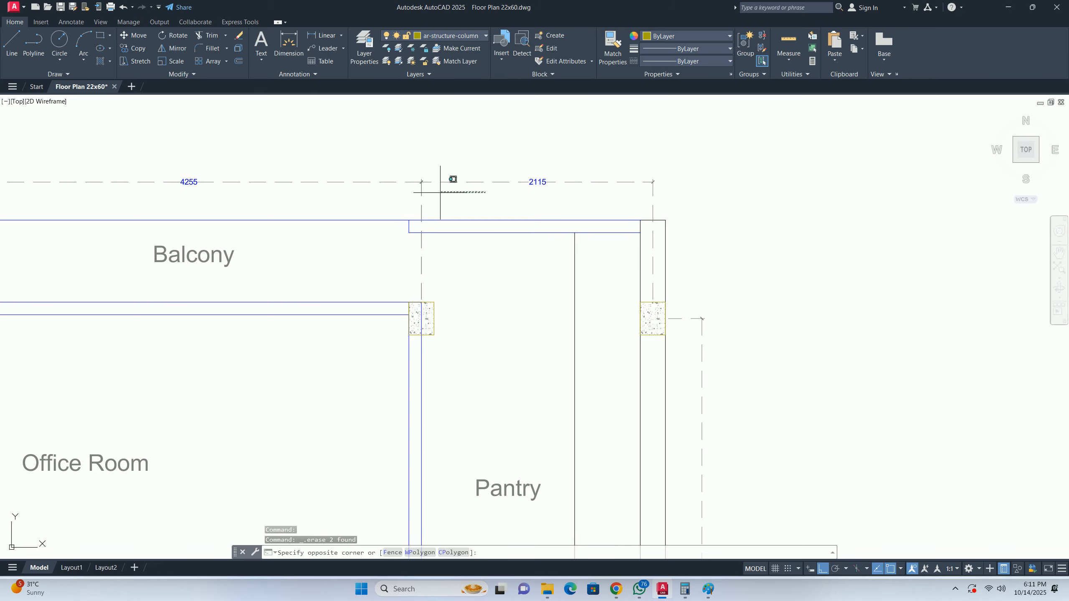
{"action": "key", "text": "Escape"}
{"action": "key", "text": "Escape"}
{"action": "scroll", "coordinate": [434, 222], "scroll_direction": "down", "scroll_amount": 5}
{"action": "scroll", "coordinate": [401, 242], "scroll_direction": "up", "scroll_amount": 3}
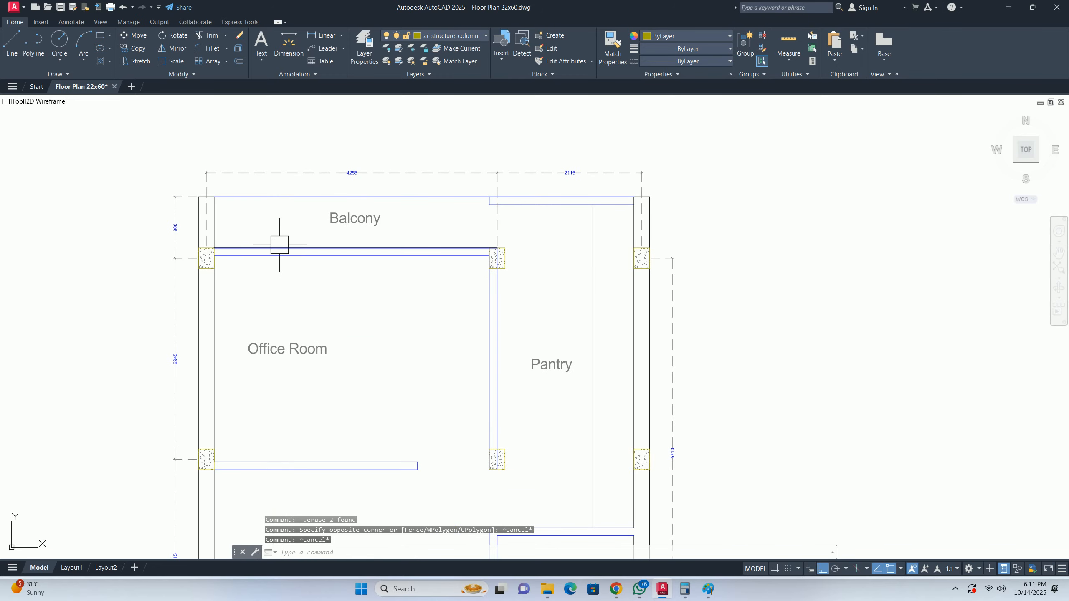
{"action": "middle_click_drag", "start_coordinate": [279, 245], "coordinate": [297, 218]}
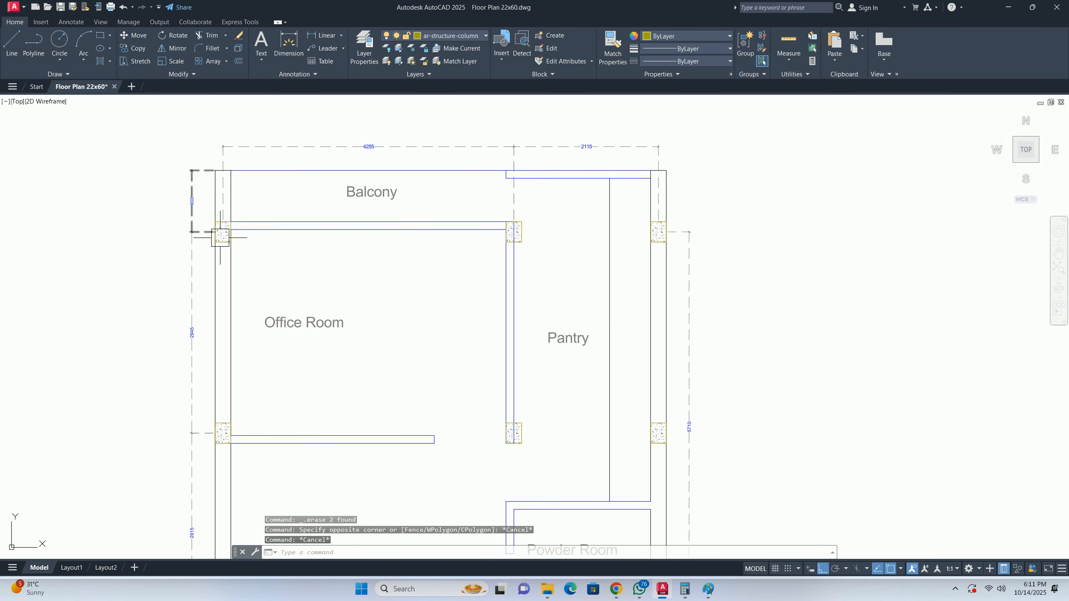
{"action": "scroll", "coordinate": [192, 337], "scroll_direction": "up", "scroll_amount": 2}
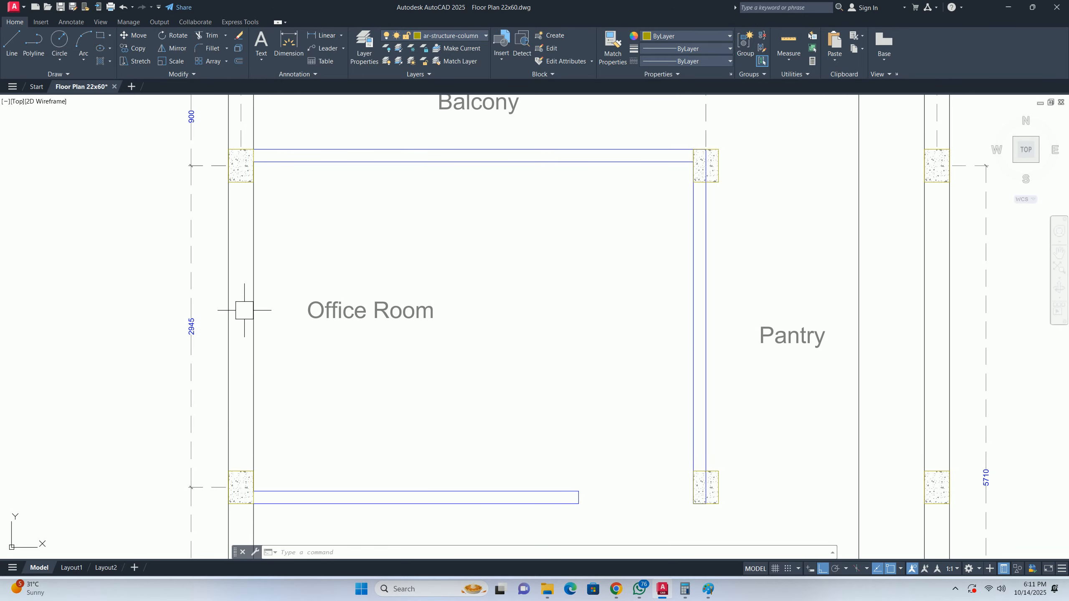
{"action": "scroll", "coordinate": [363, 341], "scroll_direction": "down", "scroll_amount": 2}
{"action": "scroll", "coordinate": [606, 295], "scroll_direction": "down", "scroll_amount": 2}
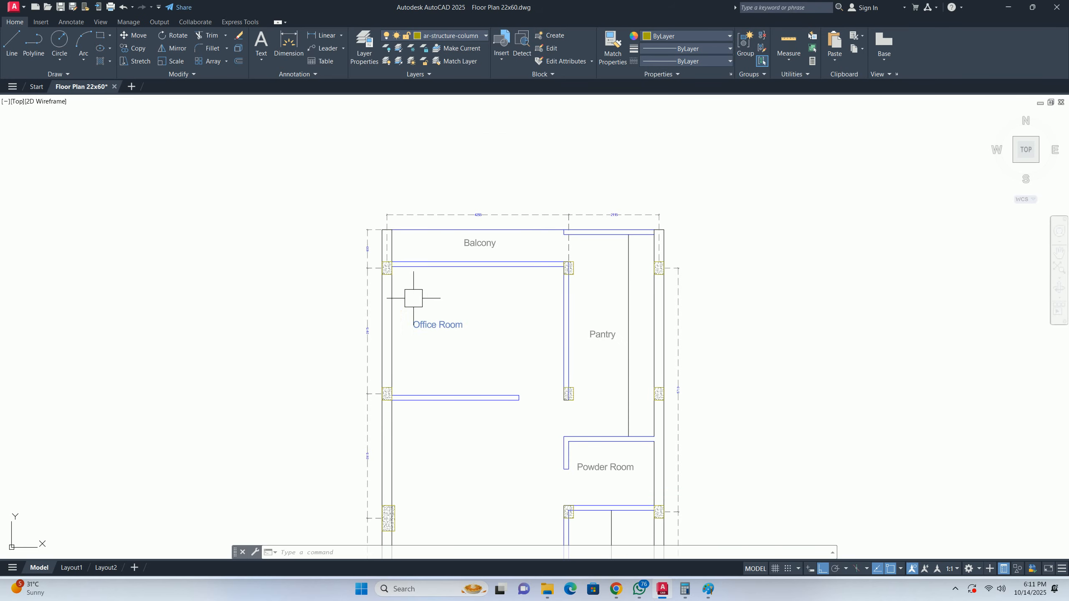
- Compare the first floor column plan with the stilt, second and third floor layouts around the lower balcony and drawing room
{"action": "scroll", "coordinate": [505, 290], "scroll_direction": "down", "scroll_amount": 4}
{"action": "scroll", "coordinate": [485, 282], "scroll_direction": "down", "scroll_amount": 2}
{"action": "middle_click_drag", "start_coordinate": [485, 282], "coordinate": [440, 412]}
{"action": "scroll", "coordinate": [469, 320], "scroll_direction": "down", "scroll_amount": 4}
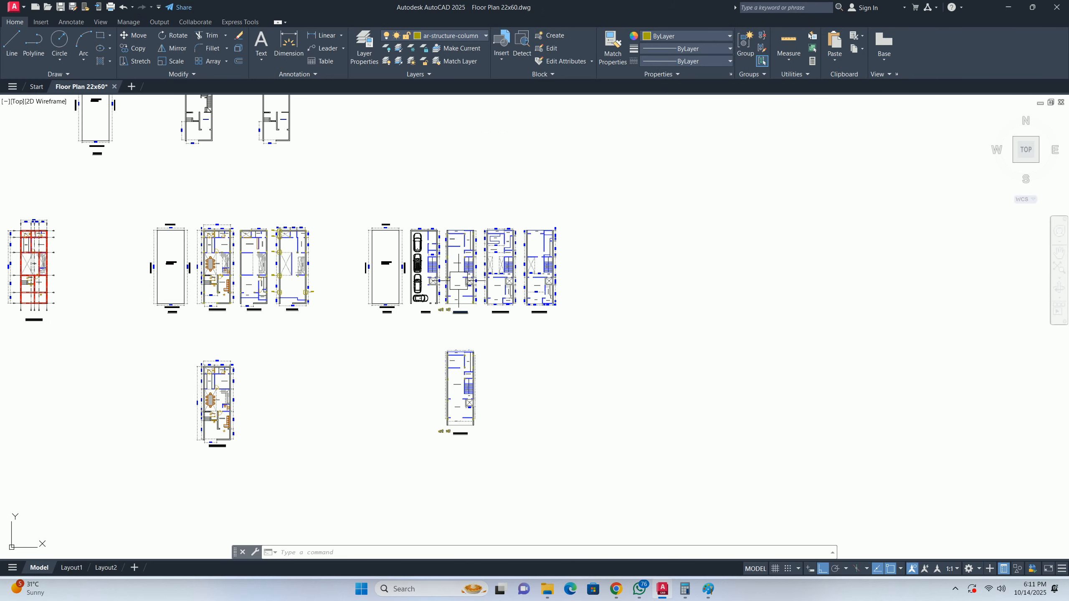
{"action": "scroll", "coordinate": [461, 272], "scroll_direction": "up", "scroll_amount": 4}
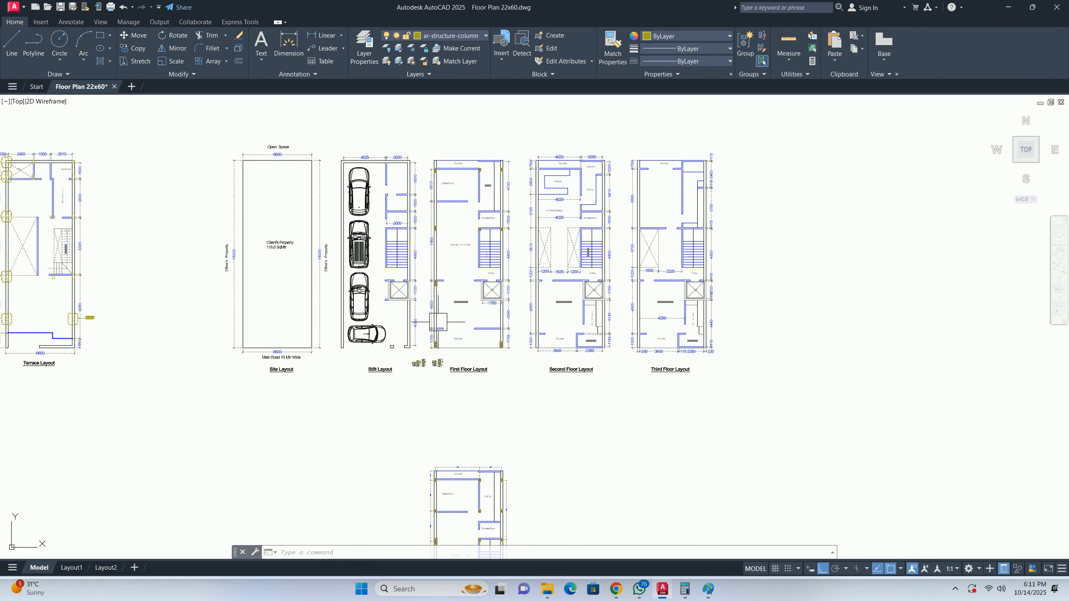
{"action": "scroll", "coordinate": [438, 317], "scroll_direction": "down", "scroll_amount": 4}
{"action": "scroll", "coordinate": [449, 298], "scroll_direction": "up", "scroll_amount": 4}
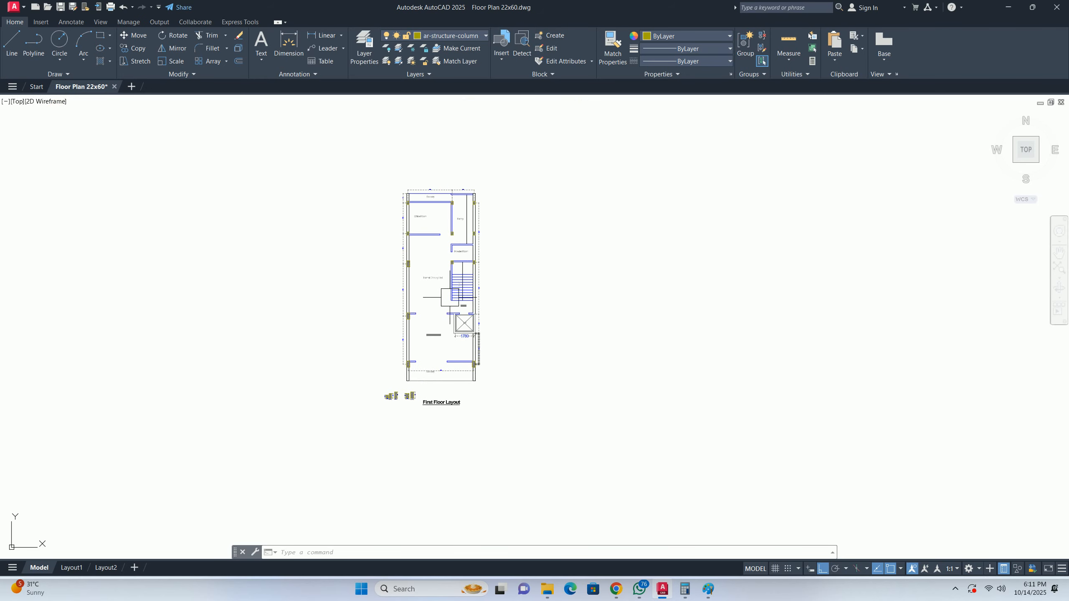
{"action": "scroll", "coordinate": [468, 364], "scroll_direction": "up", "scroll_amount": 4}
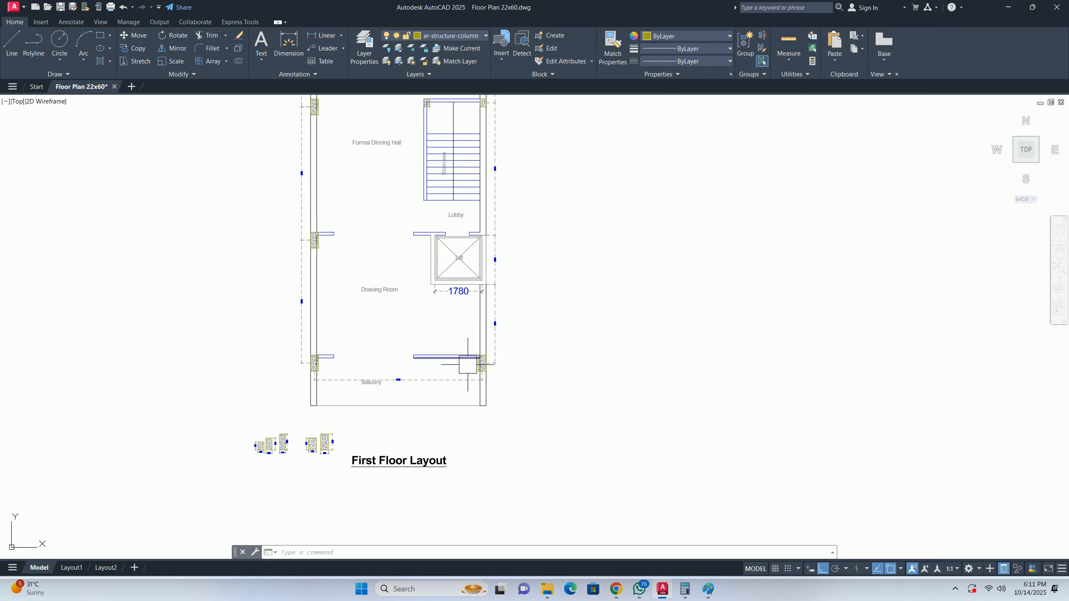
{"action": "scroll", "coordinate": [453, 360], "scroll_direction": "down", "scroll_amount": 4}
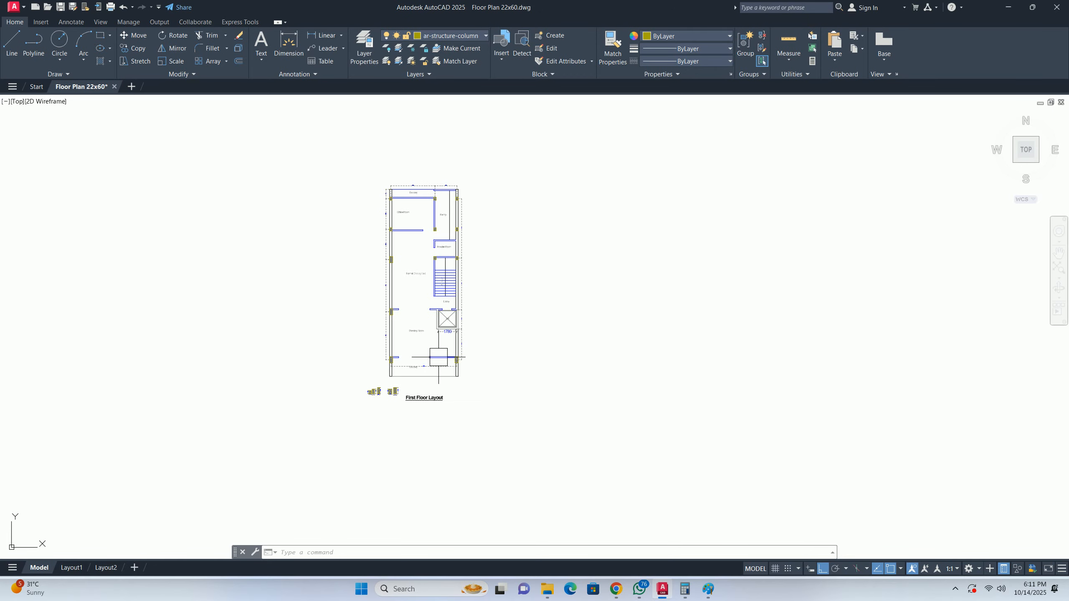
{"action": "scroll", "coordinate": [441, 355], "scroll_direction": "down", "scroll_amount": 3}
{"action": "scroll", "coordinate": [393, 325], "scroll_direction": "up", "scroll_amount": 6}
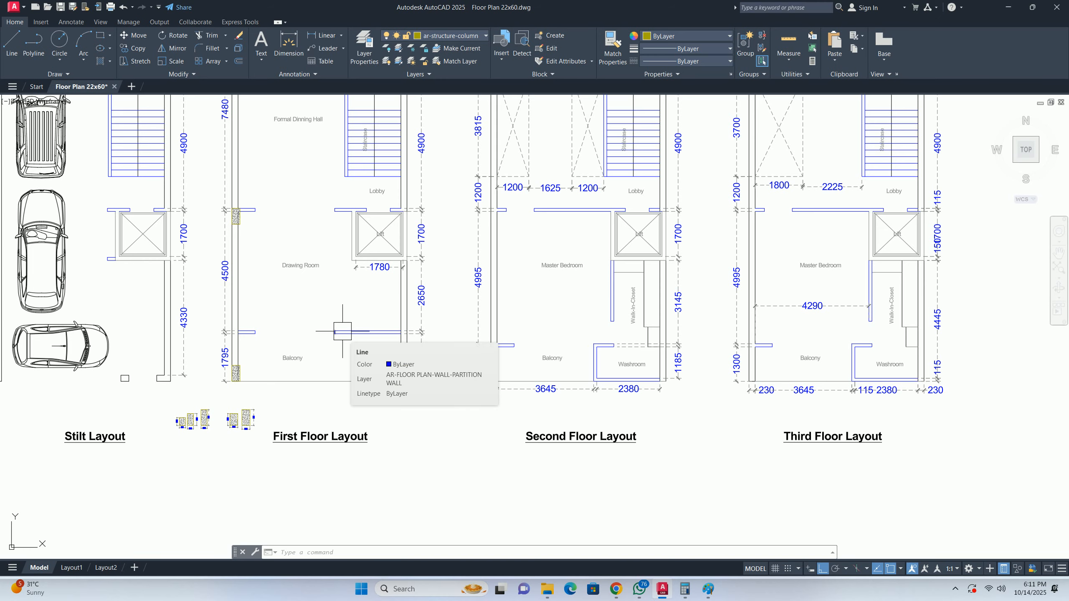
{"action": "middle_click_drag", "start_coordinate": [558, 325], "coordinate": [496, 329]}
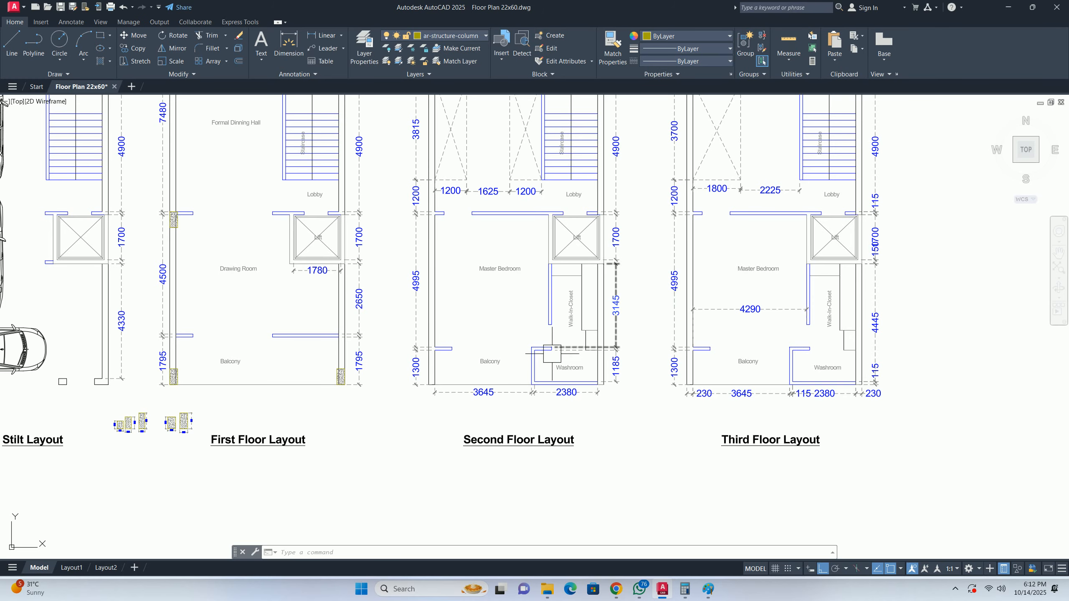
- Delete the horizontal column-span dimension across the lower balcony of the first floor column plan
{"action": "scroll", "coordinate": [533, 368], "scroll_direction": "down", "scroll_amount": 3}
{"action": "middle_click_drag", "start_coordinate": [504, 370], "coordinate": [514, 260]}
{"action": "middle_click_drag", "start_coordinate": [477, 481], "coordinate": [454, 273]}
{"action": "scroll", "coordinate": [420, 340], "scroll_direction": "up", "scroll_amount": 4}
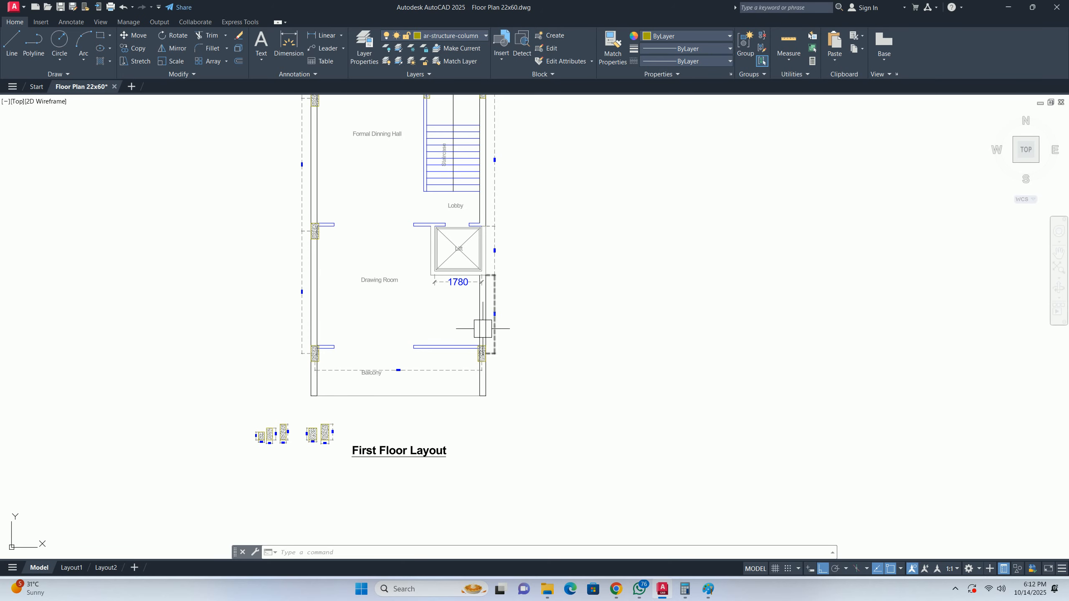
{"action": "scroll", "coordinate": [450, 327], "scroll_direction": "down", "scroll_amount": 4}
{"action": "scroll", "coordinate": [414, 278], "scroll_direction": "up", "scroll_amount": 4}
{"action": "scroll", "coordinate": [403, 312], "scroll_direction": "down", "scroll_amount": 3}
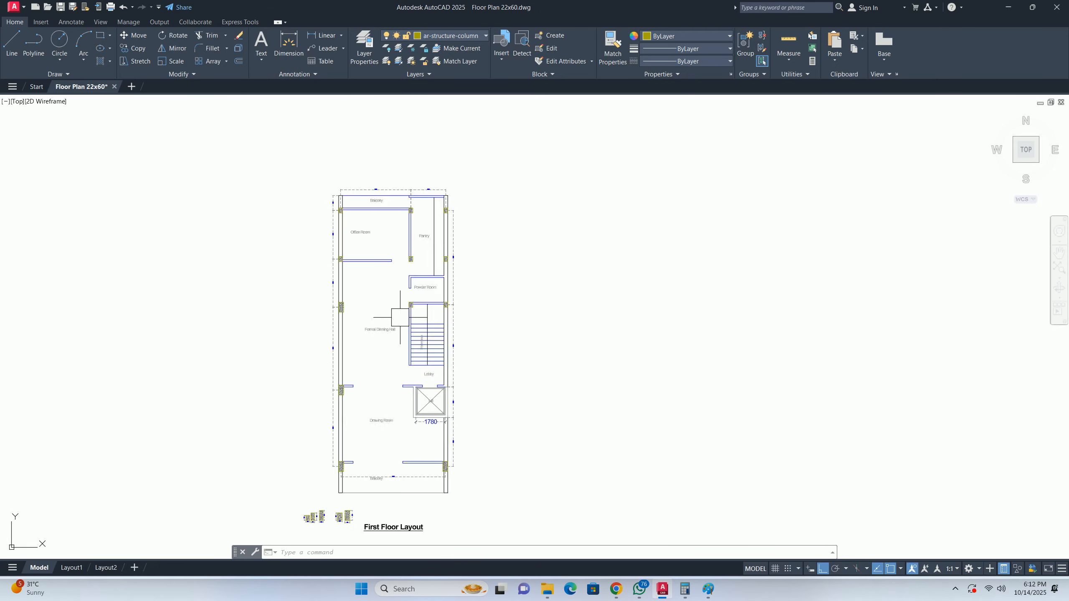
{"action": "middle_click_drag", "start_coordinate": [366, 362], "coordinate": [354, 321]}
{"action": "scroll", "coordinate": [350, 320], "scroll_direction": "up", "scroll_amount": 4}
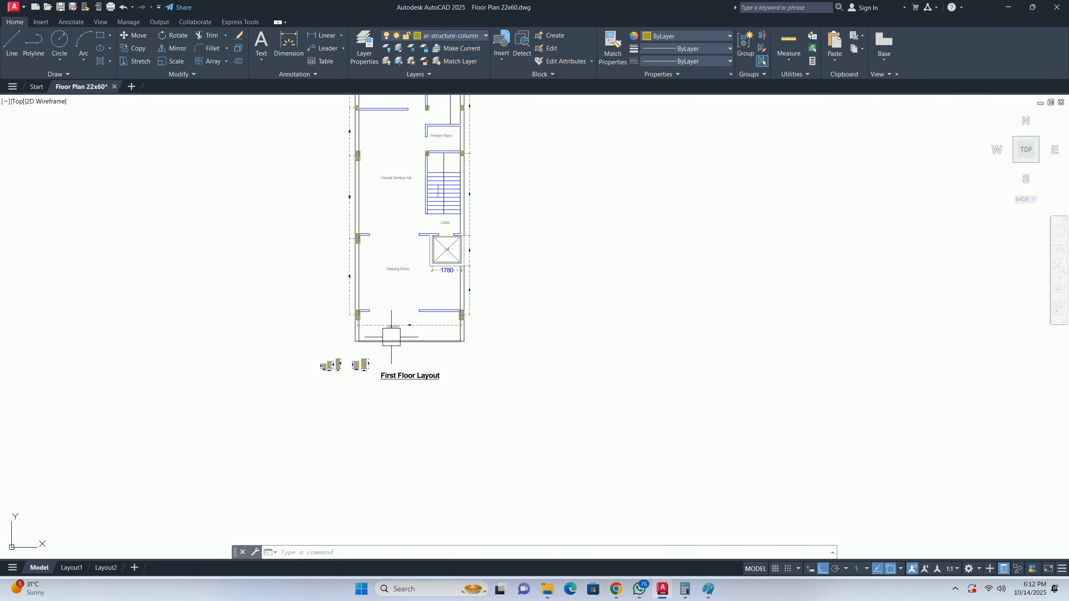
{"action": "left_click", "coordinate": [350, 319]}
{"action": "scroll", "coordinate": [440, 330], "scroll_direction": "up", "scroll_amount": 2}
{"action": "middle_click_drag", "start_coordinate": [439, 329], "coordinate": [404, 336]}
{"action": "key", "text": "Delete"}
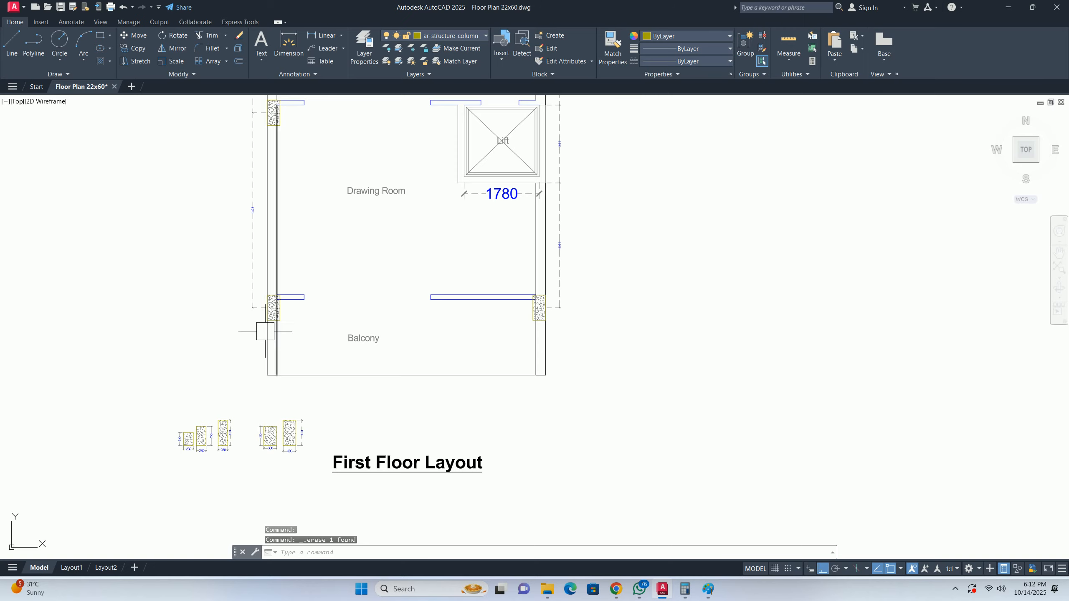
{"action": "scroll", "coordinate": [242, 325], "scroll_direction": "up", "scroll_amount": 2}
{"action": "middle_click_drag", "start_coordinate": [242, 325], "coordinate": [312, 369]}
{"action": "scroll", "coordinate": [692, 348], "scroll_direction": "down", "scroll_amount": 2}
{"action": "middle_click_drag", "start_coordinate": [692, 348], "coordinate": [508, 353]}
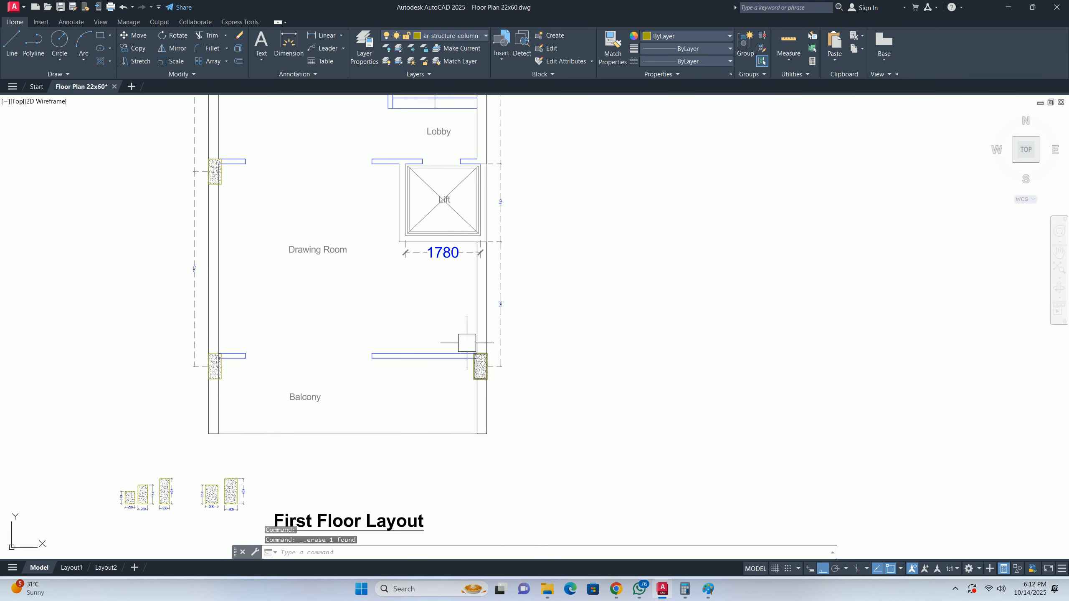
{"action": "middle_click_drag", "start_coordinate": [283, 381], "coordinate": [418, 365]}
{"action": "scroll", "coordinate": [334, 347], "scroll_direction": "up", "scroll_amount": 6}
{"action": "key", "text": "Escape"}
{"action": "key", "text": "Escape"}
{"action": "left_click", "coordinate": [440, 366]}
{"action": "key", "text": "Escape"}
{"action": "key", "text": "Escape"}
{"action": "key", "text": "Escape"}
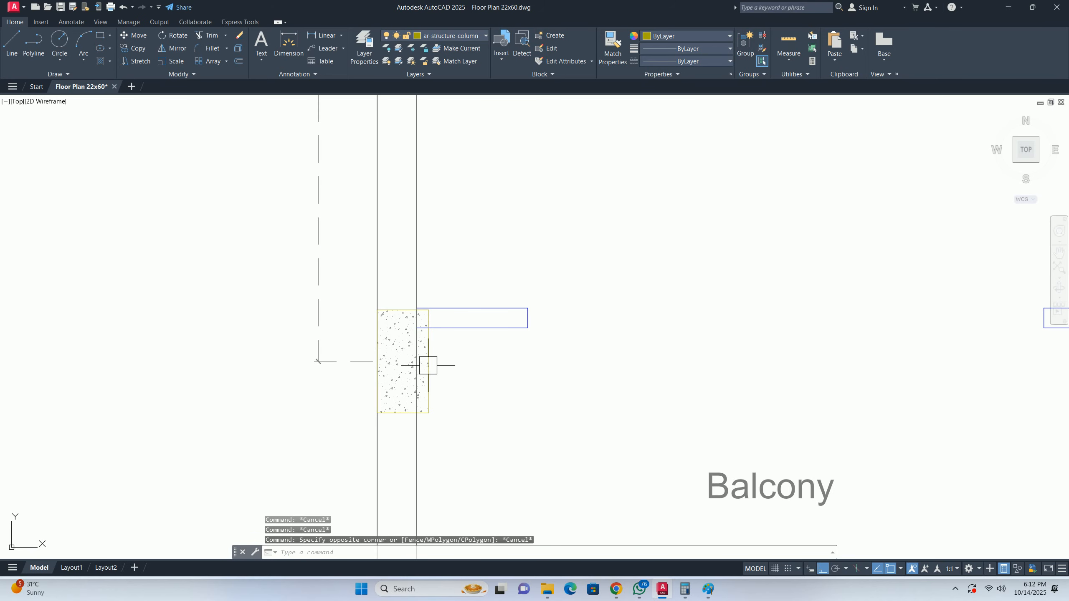
{"action": "type", "text": "b"}
{"action": "key", "text": "Return"}
{"action": "key", "text": "Escape"}
{"action": "scroll", "coordinate": [432, 367], "scroll_direction": "down", "scroll_amount": 8}
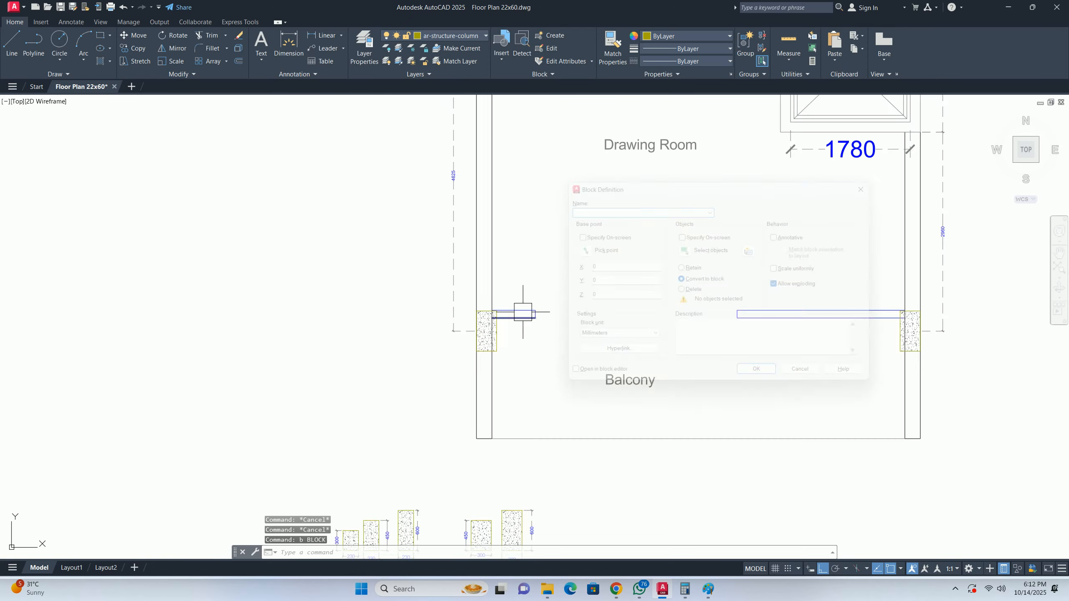
{"action": "scroll", "coordinate": [436, 344], "scroll_direction": "up", "scroll_amount": 4}
{"action": "scroll", "coordinate": [389, 442], "scroll_direction": "down", "scroll_amount": 5}
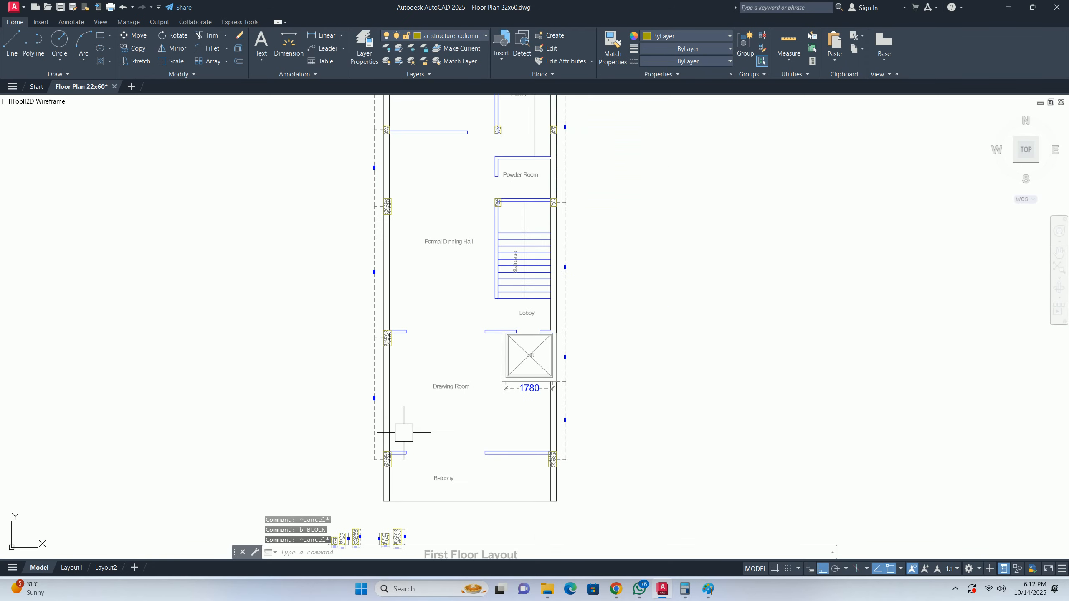
- Check the side lengths of a column near the staircase with temporary linear dimensions
{"action": "scroll", "coordinate": [389, 303], "scroll_direction": "up", "scroll_amount": 5}
{"action": "scroll", "coordinate": [553, 328], "scroll_direction": "up", "scroll_amount": 6}
{"action": "key", "text": "Escape"}
{"action": "middle_click_drag", "start_coordinate": [526, 310], "coordinate": [479, 346]}
{"action": "type", "text": "dl"}
{"action": "scroll", "coordinate": [481, 343], "scroll_direction": "up", "scroll_amount": 4}
{"action": "key", "text": "Return"}
{"action": "key", "text": "Escape"}
{"action": "type", "text": "dli"}
{"action": "key", "text": "Return"}
{"action": "key", "text": "Return"}
{"action": "left_click", "coordinate": [473, 345]}
{"action": "key", "text": "Escape"}
{"action": "key", "text": "Escape"}
{"action": "key", "text": "Return"}
{"action": "key", "text": "Return"}
{"action": "left_click", "coordinate": [447, 380]}
{"action": "key", "text": "Escape"}
{"action": "key", "text": "Escape"}
{"action": "scroll", "coordinate": [383, 383], "scroll_direction": "down", "scroll_amount": 6}
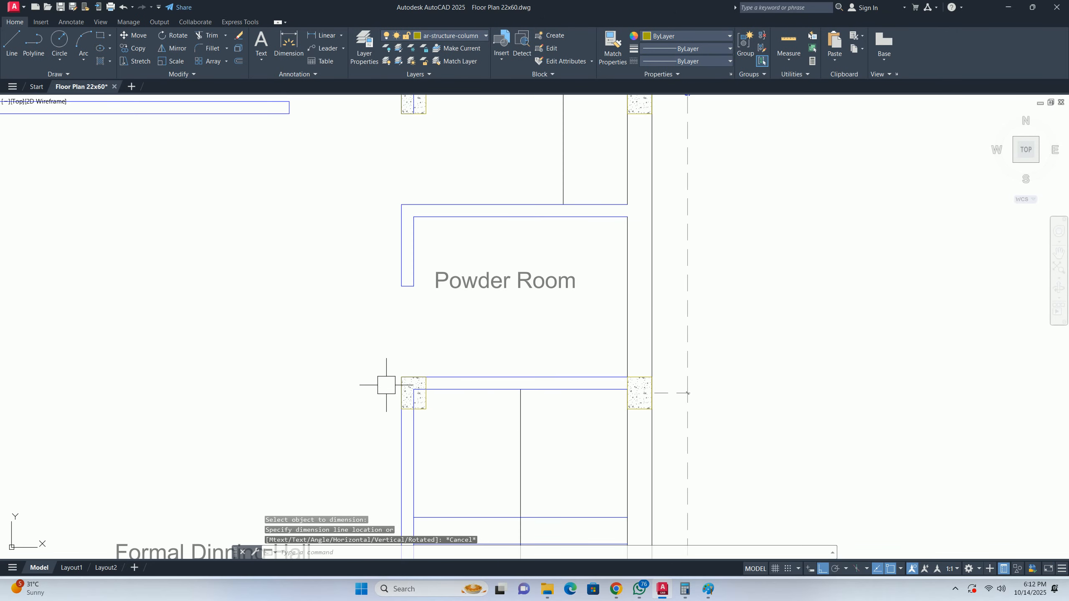
- Check the side lengths of another column further down the plan with temporary linear dimensions
{"action": "scroll", "coordinate": [260, 296], "scroll_direction": "up", "scroll_amount": 5}
{"action": "scroll", "coordinate": [284, 312], "scroll_direction": "down", "scroll_amount": 5}
{"action": "scroll", "coordinate": [316, 306], "scroll_direction": "up", "scroll_amount": 4}
{"action": "scroll", "coordinate": [301, 309], "scroll_direction": "down", "scroll_amount": 2}
{"action": "middle_click_drag", "start_coordinate": [300, 313], "coordinate": [313, 229]}
{"action": "middle_click_drag", "start_coordinate": [322, 376], "coordinate": [321, 281]}
{"action": "scroll", "coordinate": [314, 323], "scroll_direction": "up", "scroll_amount": 4}
{"action": "key", "text": "Escape"}
{"action": "key", "text": "Escape"}
{"action": "key", "text": "space"}
{"action": "key", "text": "space"}
{"action": "key", "text": "Escape"}
{"action": "key", "text": "Escape"}
{"action": "type", "text": "dli"}
{"action": "key", "text": "space"}
{"action": "key", "text": "space"}
{"action": "left_click", "coordinate": [301, 264]}
{"action": "scroll", "coordinate": [328, 274], "scroll_direction": "up", "scroll_amount": 2}
{"action": "key", "text": "Escape"}
{"action": "key", "text": "space"}
{"action": "key", "text": "space"}
{"action": "left_click", "coordinate": [245, 197]}
{"action": "key", "text": "Escape"}
{"action": "key", "text": "Escape"}
{"action": "scroll", "coordinate": [309, 256], "scroll_direction": "down", "scroll_amount": 8}
{"action": "middle_click_drag", "start_coordinate": [351, 305], "coordinate": [338, 223]}
{"action": "scroll", "coordinate": [308, 313], "scroll_direction": "up", "scroll_amount": 5}
{"action": "scroll", "coordinate": [286, 310], "scroll_direction": "down", "scroll_amount": 6}
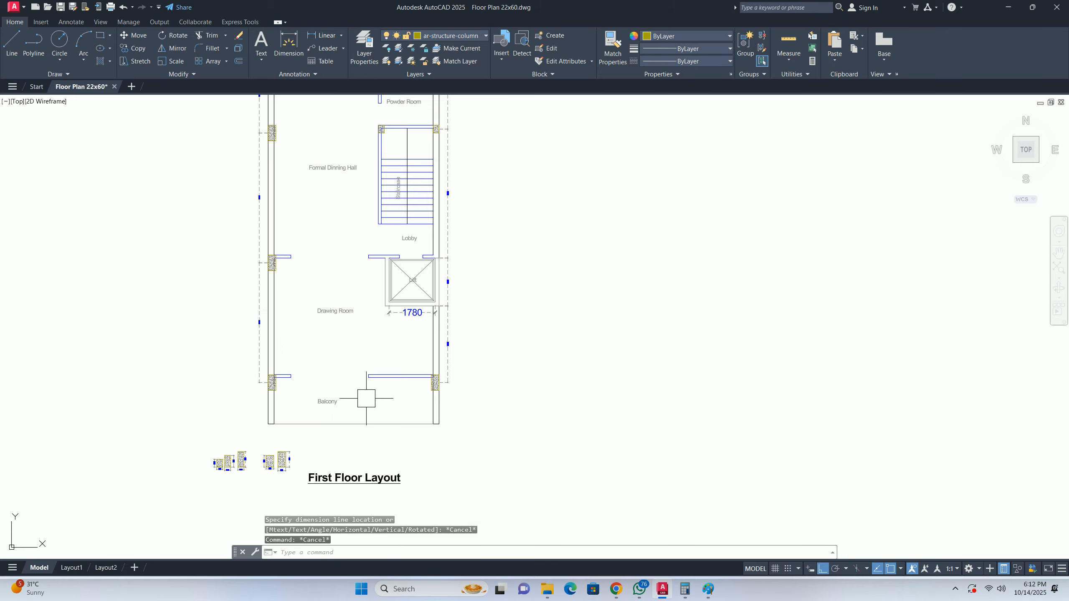
- Start a block definition named c1-230x300 and select the column at the staircase's inner corner as its objects
{"action": "scroll", "coordinate": [330, 393], "scroll_direction": "up", "scroll_amount": 4}
{"action": "scroll", "coordinate": [388, 370], "scroll_direction": "down", "scroll_amount": 6}
{"action": "mouse_move", "coordinate": [391, 360]}
{"action": "middle_mouse_down"}
{"action": "mouse_move", "coordinate": [393, 393]}
{"action": "mouse_move", "coordinate": [430, 374]}
{"action": "middle_mouse_up"}
{"action": "key", "text": "Escape"}
{"action": "key", "text": "Escape"}
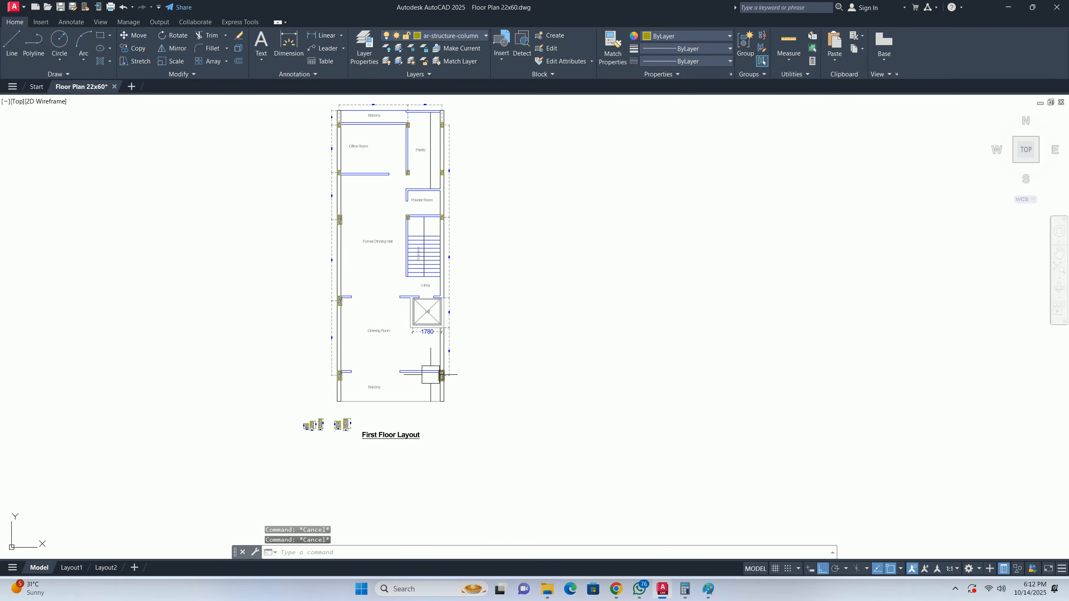
{"action": "type", "text": "b"}
{"action": "key", "text": "Return"}
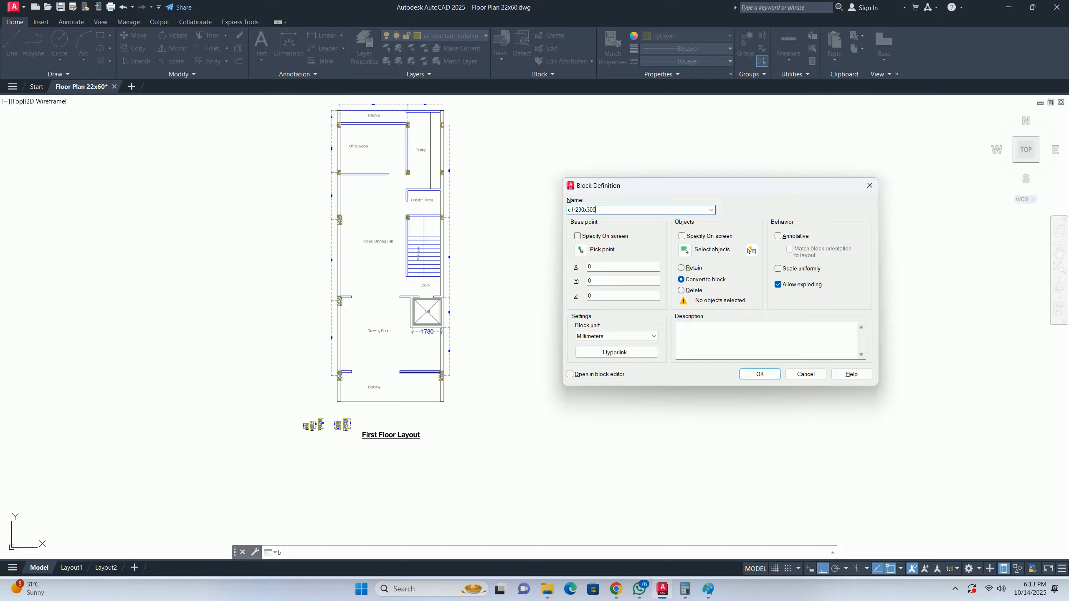
{"action": "left_click", "coordinate": [689, 256]}
{"action": "scroll", "coordinate": [388, 215], "scroll_direction": "up", "scroll_amount": 8}
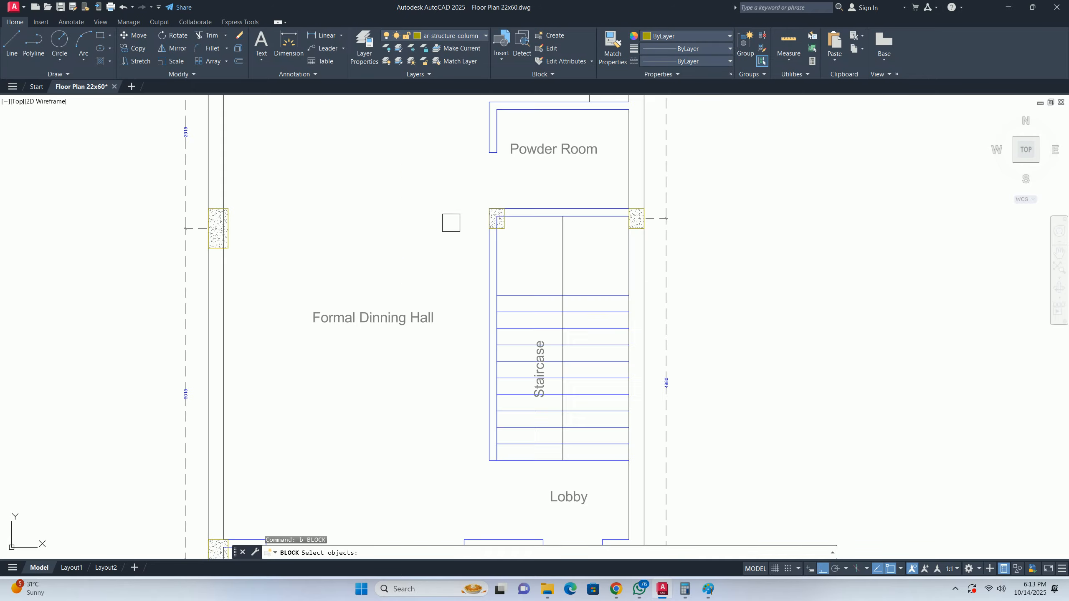
{"action": "left_click", "coordinate": [453, 191]}
{"action": "left_click", "coordinate": [580, 291]}
{"action": "scroll", "coordinate": [549, 272], "scroll_direction": "down", "scroll_amount": 4}
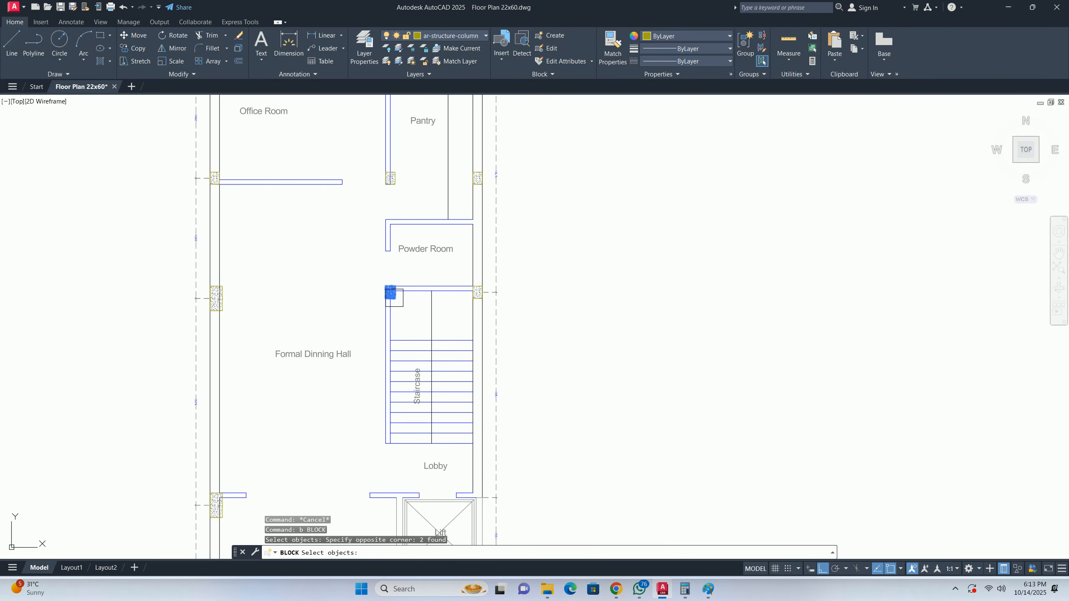
{"action": "key", "text": "Return"}
- Set the block's insertion base point at the column's centre and create the block
{"action": "left_click", "coordinate": [624, 268]}
{"action": "left_click", "coordinate": [583, 252]}
{"action": "scroll", "coordinate": [401, 291], "scroll_direction": "up", "scroll_amount": 8}
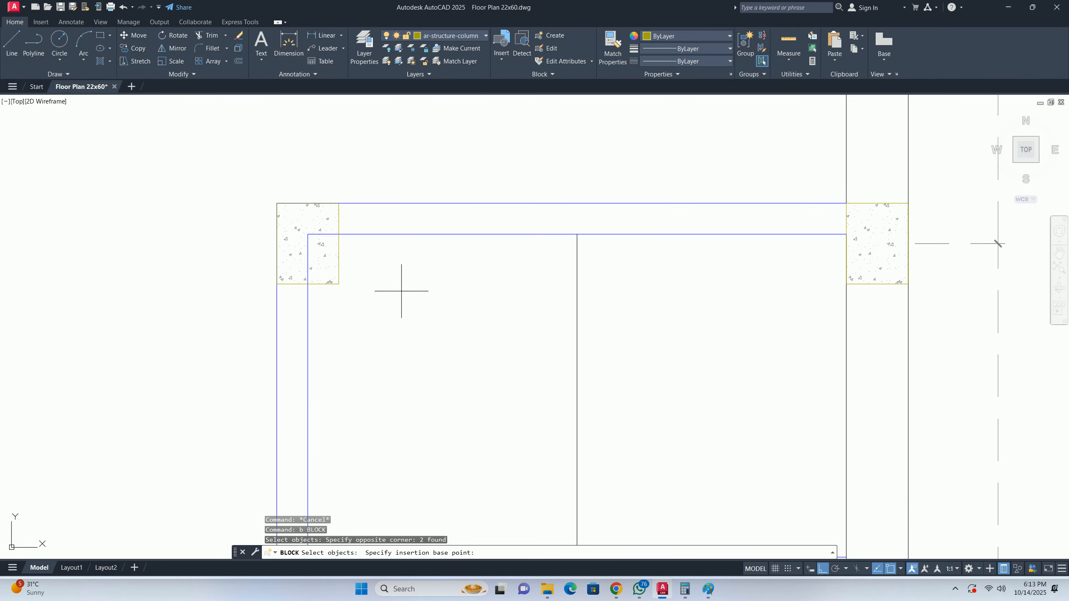
{"action": "left_click", "coordinate": [308, 243]}
{"action": "left_click", "coordinate": [756, 374]}
{"action": "key", "text": "Escape"}
{"action": "key", "text": "Escape"}
{"action": "key", "text": "Escape"}
- Start copying the c1-230x300 column block from the staircase's inner corner
{"action": "scroll", "coordinate": [616, 353], "scroll_direction": "down", "scroll_amount": 5}
{"action": "middle_click_drag", "start_coordinate": [616, 353], "coordinate": [399, 284]}
{"action": "scroll", "coordinate": [379, 284], "scroll_direction": "up", "scroll_amount": 3}
{"action": "left_click", "coordinate": [380, 284]}
{"action": "left_click", "coordinate": [361, 280]}
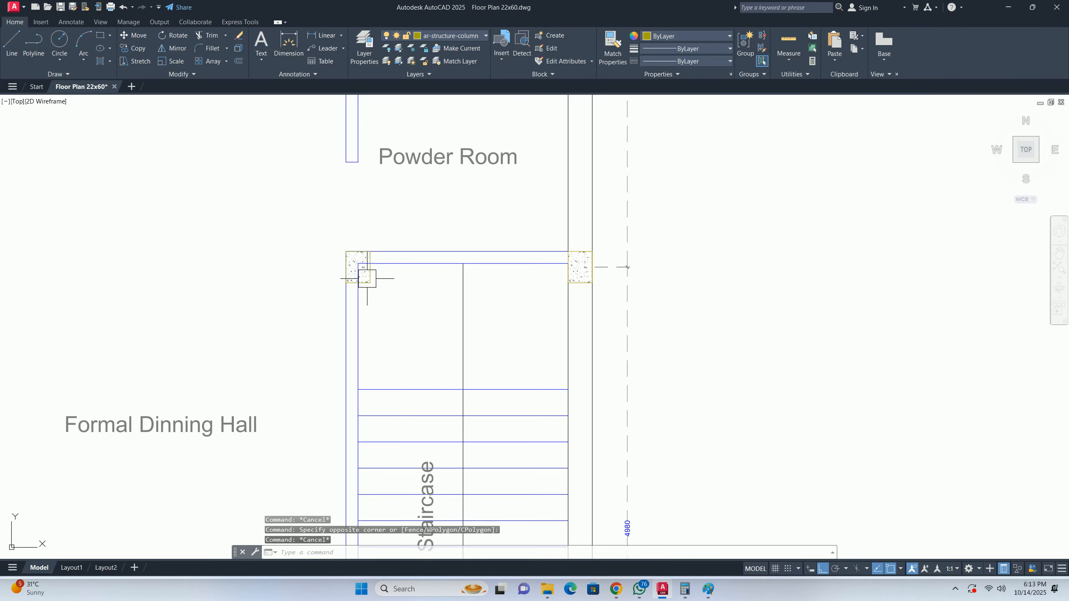
{"action": "key", "text": "Escape"}
{"action": "key", "text": "Escape"}
{"action": "scroll", "coordinate": [258, 330], "scroll_direction": "down", "scroll_amount": 2}
{"action": "type", "text": "cond"}
{"action": "scroll", "coordinate": [332, 297], "scroll_direction": "up", "scroll_amount": 2}
{"action": "left_click", "coordinate": [324, 300]}
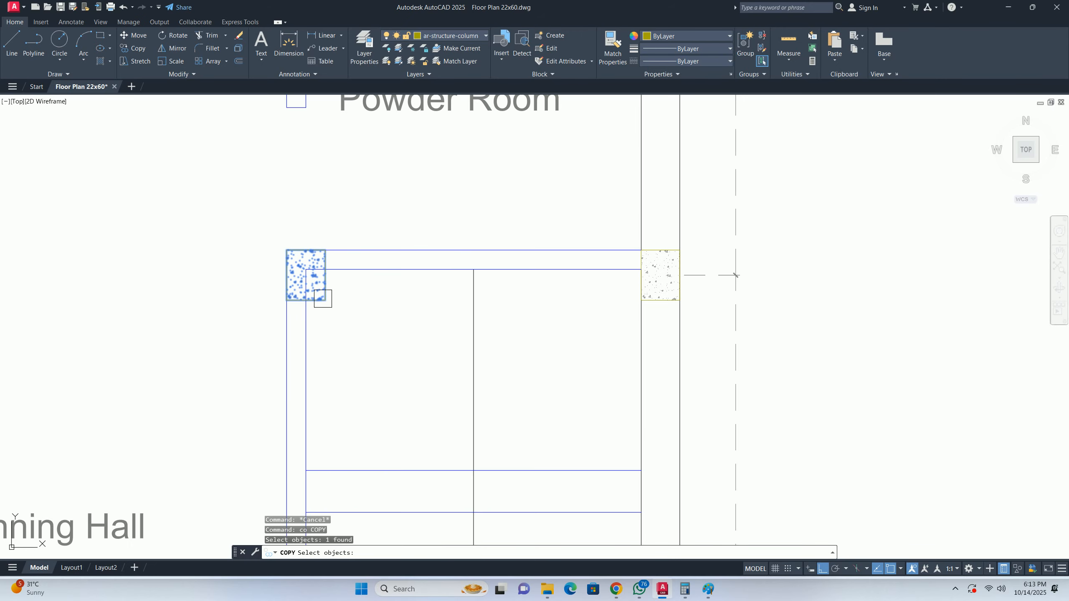
{"action": "key", "text": "space"}
{"action": "scroll", "coordinate": [316, 280], "scroll_direction": "up", "scroll_amount": 2}
{"action": "left_click", "coordinate": [289, 253]}
{"action": "scroll", "coordinate": [590, 288], "scroll_direction": "down", "scroll_amount": 1}
{"action": "scroll", "coordinate": [603, 292], "scroll_direction": "down", "scroll_amount": 2}
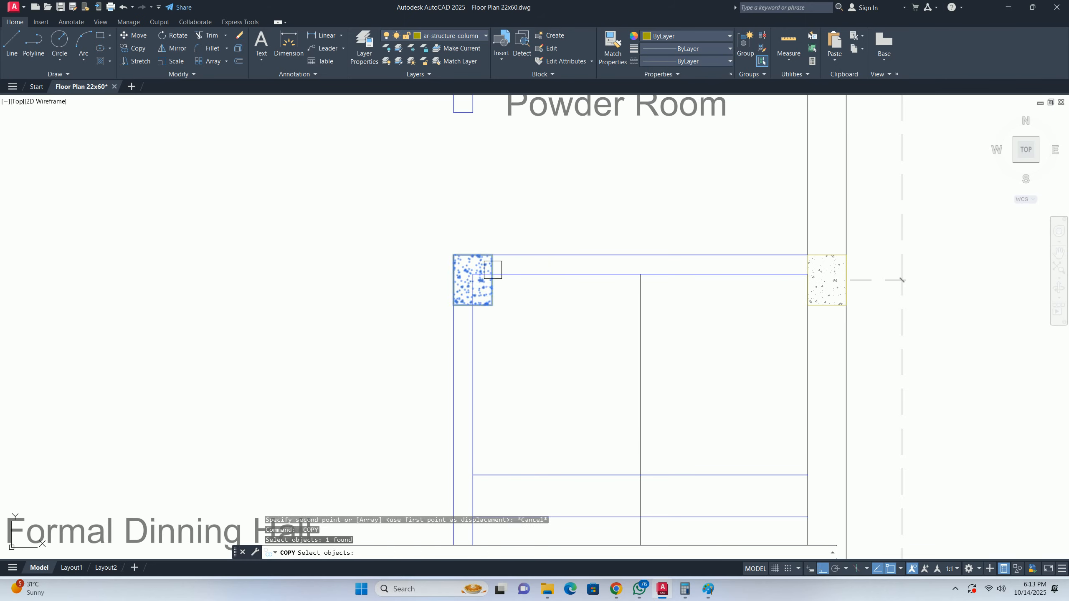
- Copy the 230x300 column block from the staircase corner onto the right-wall columns beside the staircase and the lower Pantry
{"action": "scroll", "coordinate": [501, 263], "scroll_direction": "up", "scroll_amount": 2}
{"action": "middle_click_drag", "start_coordinate": [762, 243], "coordinate": [290, 262]}
{"action": "left_click", "coordinate": [584, 270]}
{"action": "scroll", "coordinate": [552, 255], "scroll_direction": "down", "scroll_amount": 4}
{"action": "middle_click_drag", "start_coordinate": [528, 256], "coordinate": [468, 462]}
{"action": "scroll", "coordinate": [514, 294], "scroll_direction": "up", "scroll_amount": 2}
{"action": "left_click", "coordinate": [467, 435]}
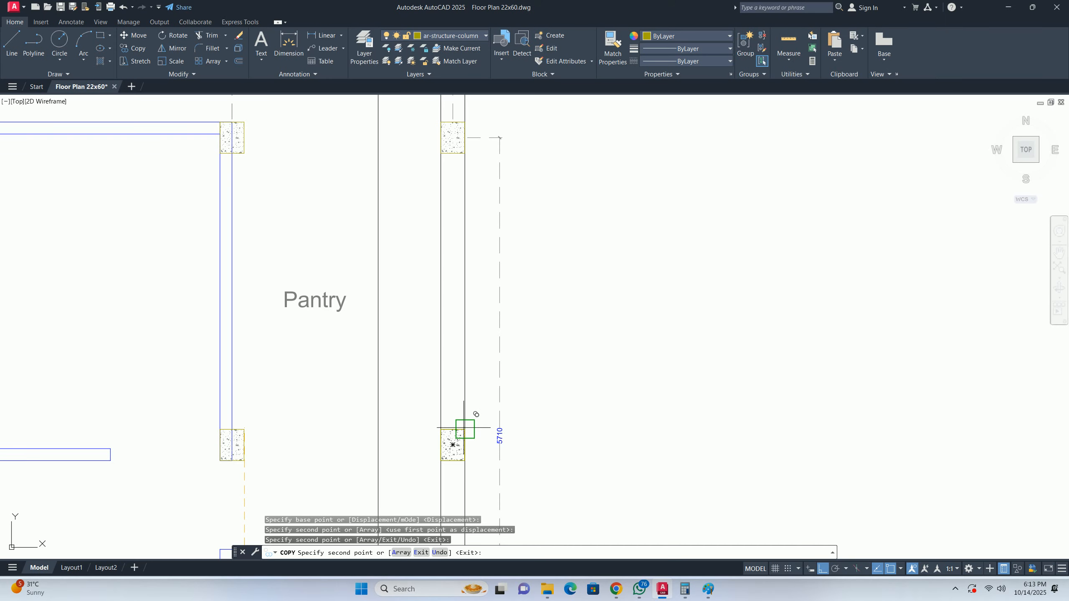
- Place column block copies on the three upper columns: Pantry right wall, Pantry–Office Room partition corner and Office Room left wall
{"action": "middle_click_drag", "start_coordinate": [464, 285], "coordinate": [436, 472]}
{"action": "left_click", "coordinate": [436, 310]}
{"action": "middle_click_drag", "start_coordinate": [296, 348], "coordinate": [452, 376]}
{"action": "left_click", "coordinate": [373, 337]}
{"action": "scroll", "coordinate": [198, 440], "scroll_direction": "down", "scroll_amount": 2}
{"action": "middle_click_drag", "start_coordinate": [197, 440], "coordinate": [809, 403]}
{"action": "scroll", "coordinate": [639, 331], "scroll_direction": "up", "scroll_amount": 2}
{"action": "left_click", "coordinate": [644, 350]}
- Place the column block on the left-wall column at the Office Room's lower wall and the Pantry partition's lower end, finishing the copy
{"action": "scroll", "coordinate": [648, 421], "scroll_direction": "down", "scroll_amount": 2}
{"action": "middle_click_drag", "start_coordinate": [648, 421], "coordinate": [504, 171]}
{"action": "left_click", "coordinate": [503, 335]}
{"action": "middle_click_drag", "start_coordinate": [504, 336], "coordinate": [280, 302]}
{"action": "scroll", "coordinate": [560, 297], "scroll_direction": "up", "scroll_amount": 3}
{"action": "left_click", "coordinate": [542, 315]}
{"action": "scroll", "coordinate": [515, 238], "scroll_direction": "down", "scroll_amount": 2}
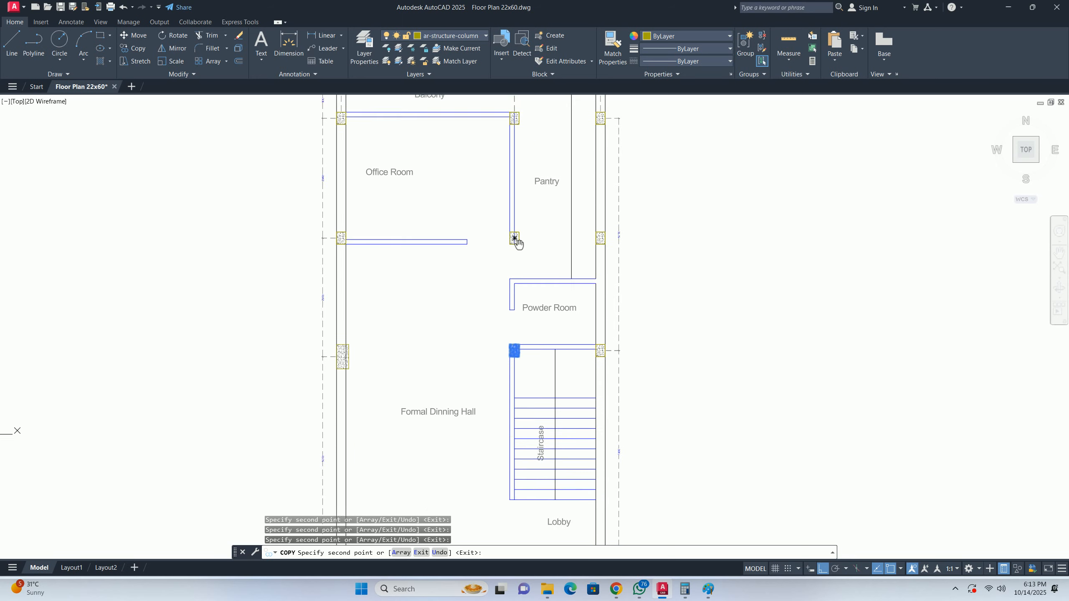
{"action": "scroll", "coordinate": [473, 253], "scroll_direction": "down", "scroll_amount": 4}
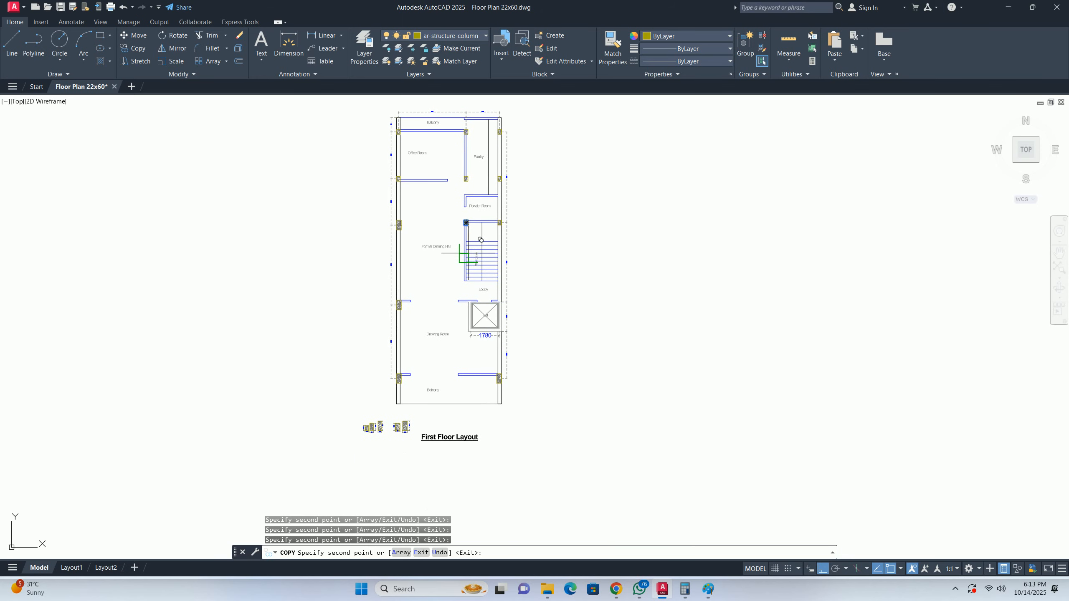
{"action": "key", "text": "Escape"}
{"action": "key", "text": "Escape"}
{"action": "key", "text": "Escape"}
- Start a block definition named c2-300x600 and select the outline and hatch of the left-wall column at the lower Balcony
{"action": "scroll", "coordinate": [481, 239], "scroll_direction": "up", "scroll_amount": 5}
{"action": "middle_click_drag", "start_coordinate": [468, 232], "coordinate": [381, 313]}
{"action": "scroll", "coordinate": [479, 269], "scroll_direction": "down", "scroll_amount": 3}
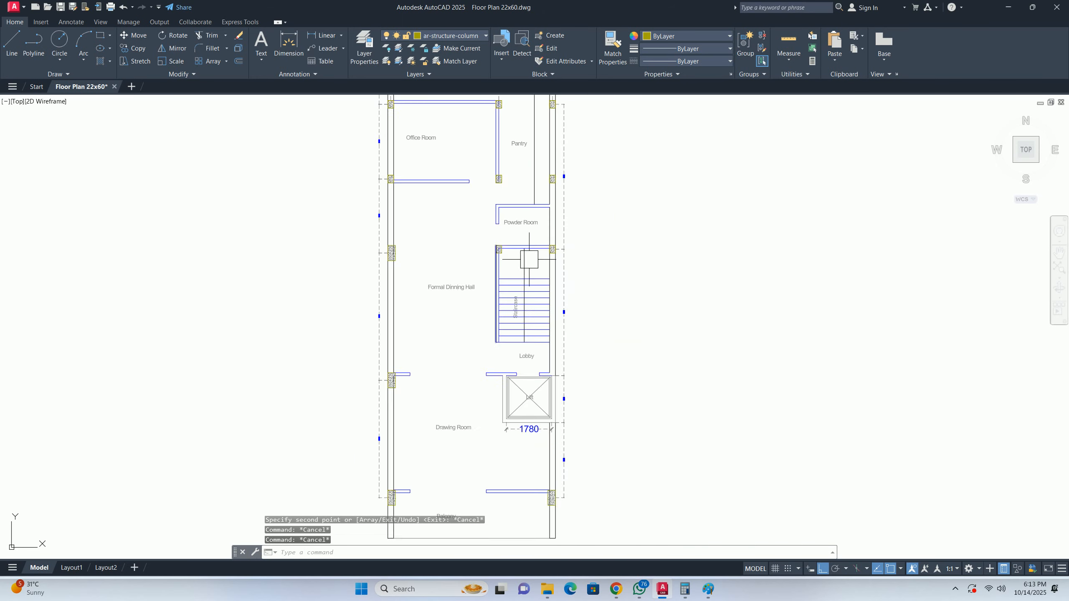
{"action": "scroll", "coordinate": [480, 269], "scroll_direction": "up", "scroll_amount": 5}
{"action": "scroll", "coordinate": [487, 250], "scroll_direction": "down", "scroll_amount": 5}
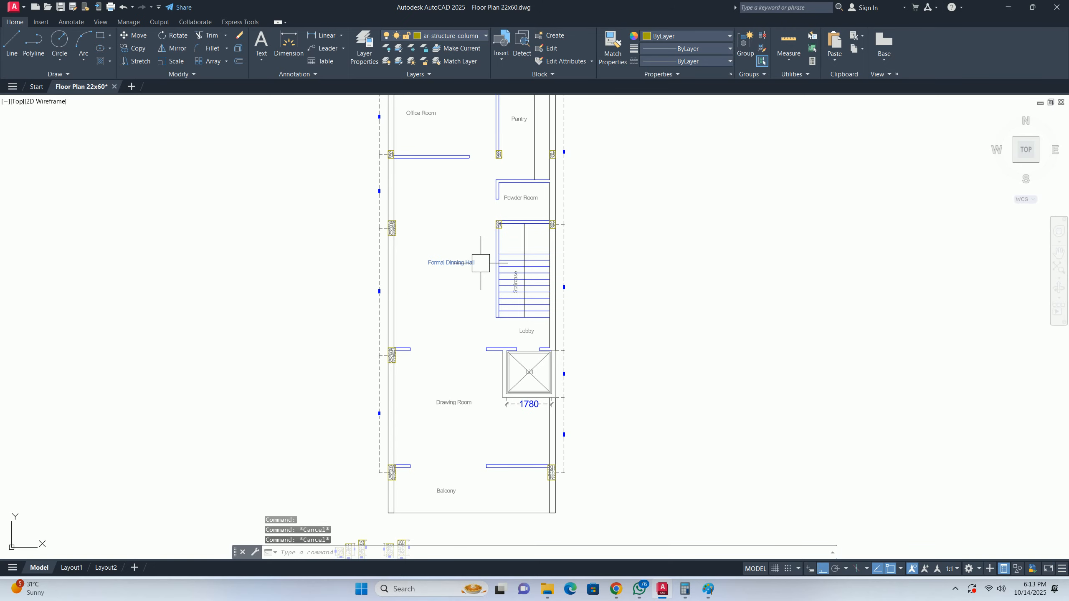
{"action": "type", "text": "b"}
{"action": "key", "text": "Return"}
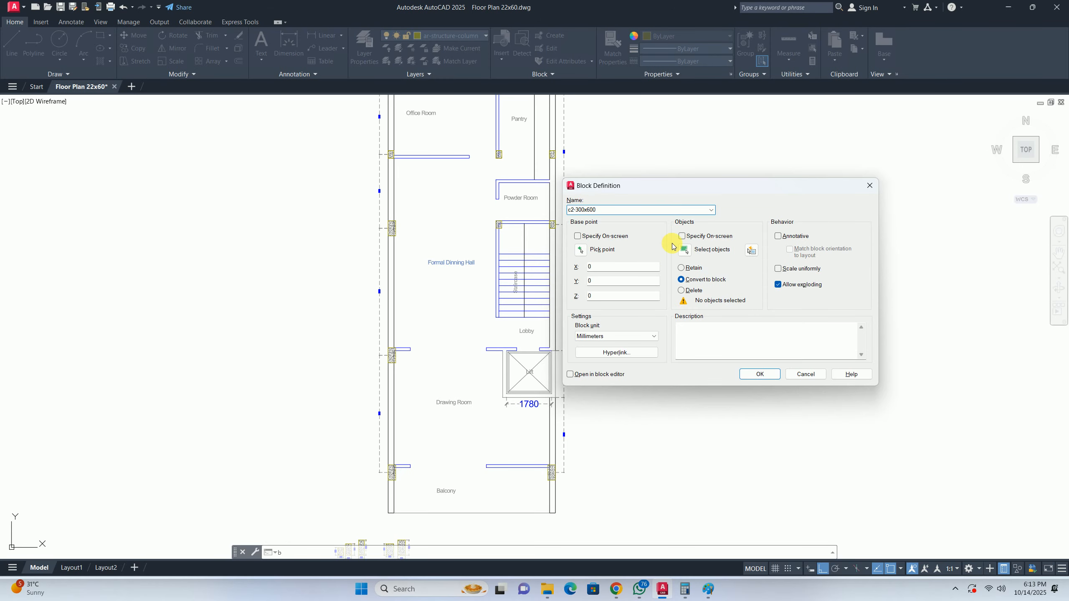
{"action": "left_click", "coordinate": [684, 249]}
{"action": "scroll", "coordinate": [374, 337], "scroll_direction": "up", "scroll_amount": 6}
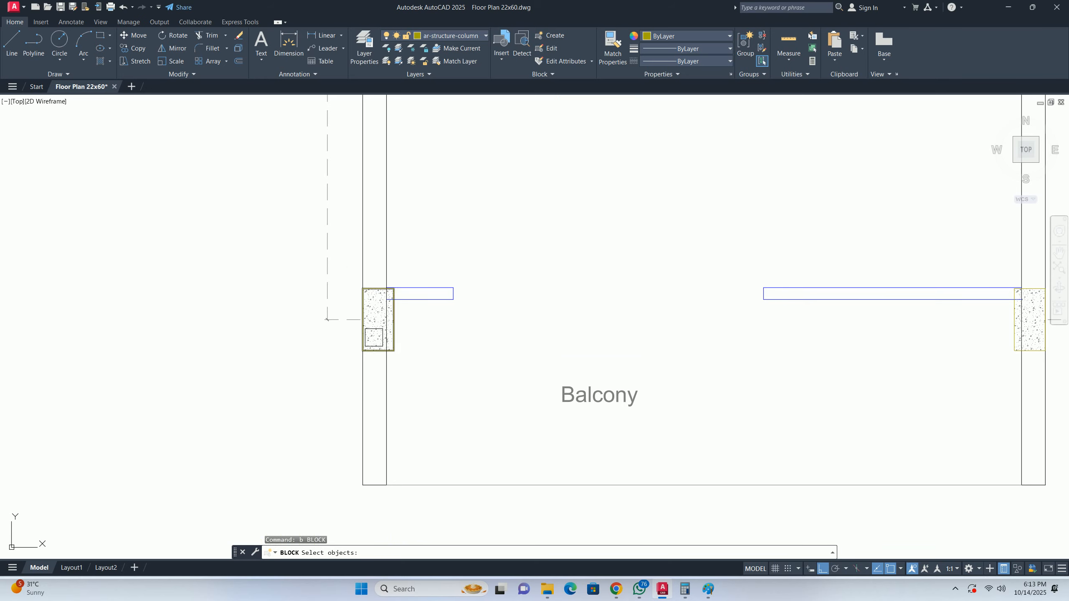
{"action": "scroll", "coordinate": [377, 293], "scroll_direction": "up", "scroll_amount": 6}
{"action": "scroll", "coordinate": [373, 305], "scroll_direction": "down", "scroll_amount": 6}
{"action": "middle_click_drag", "start_coordinate": [532, 346], "coordinate": [342, 345]}
{"action": "scroll", "coordinate": [778, 330], "scroll_direction": "up", "scroll_amount": 2}
{"action": "scroll", "coordinate": [778, 329], "scroll_direction": "down", "scroll_amount": 2}
{"action": "scroll", "coordinate": [217, 314], "scroll_direction": "up", "scroll_amount": 4}
{"action": "left_click", "coordinate": [273, 372]}
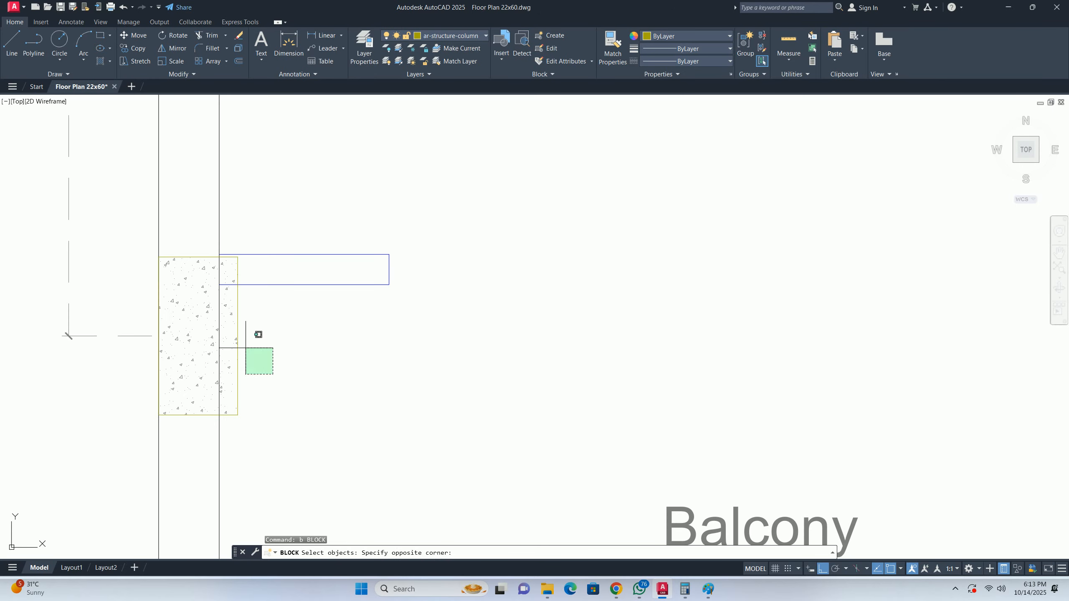
{"action": "left_click", "coordinate": [228, 325]}
{"action": "scroll", "coordinate": [228, 325], "scroll_direction": "down", "scroll_amount": 5}
{"action": "right_click", "coordinate": [354, 398]}
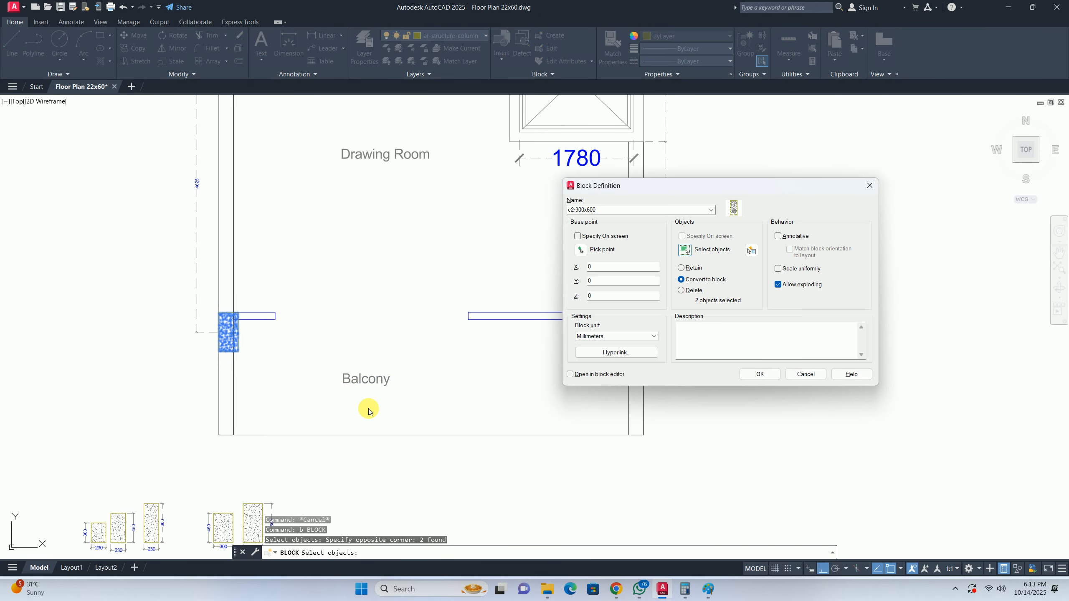
- Set the block's base point at the column's centre and create the block
{"action": "left_click", "coordinate": [580, 251]}
{"action": "scroll", "coordinate": [231, 330], "scroll_direction": "up", "scroll_amount": 5}
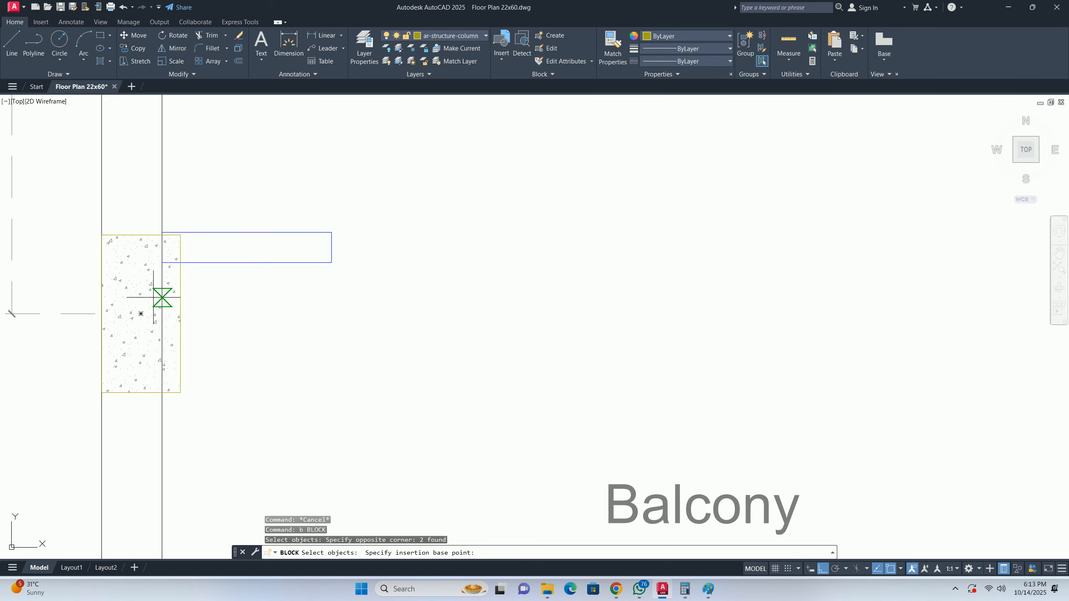
{"action": "left_click", "coordinate": [141, 312]}
{"action": "left_click", "coordinate": [781, 375]}
{"action": "key", "text": "Escape"}
{"action": "key", "text": "Escape"}
{"action": "scroll", "coordinate": [296, 331], "scroll_direction": "down", "scroll_amount": 3}
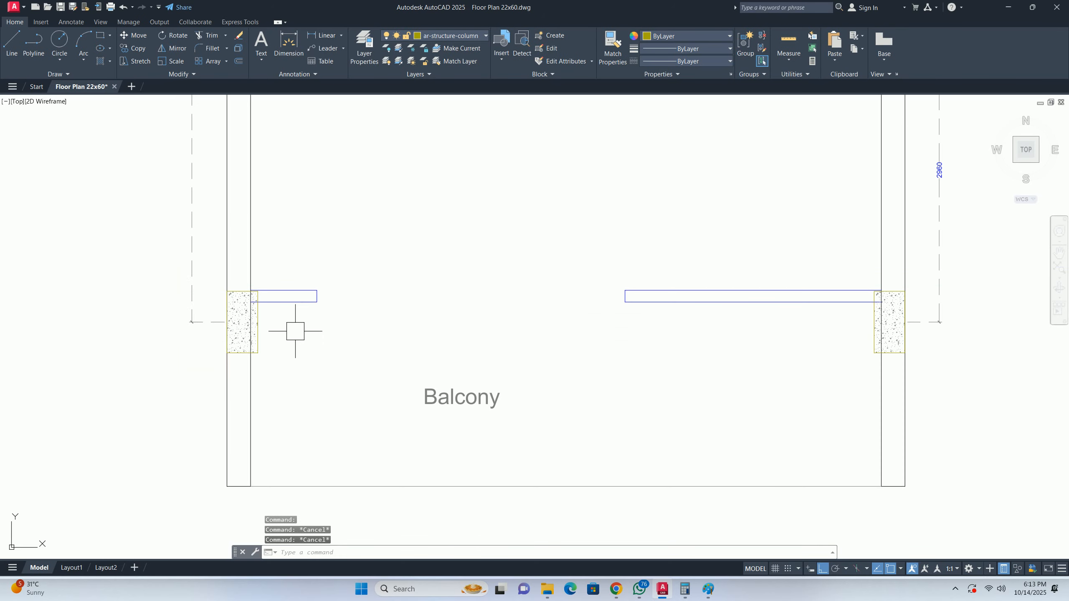
- Move the 300x600 column block so its upper edge aligns with the upper edge of the Balcony wall
{"action": "type", "text": "m"}
{"action": "key", "text": "Return"}
{"action": "left_click", "coordinate": [254, 333]}
{"action": "key", "text": "Return"}
{"action": "scroll", "coordinate": [258, 293], "scroll_direction": "up", "scroll_amount": 10}
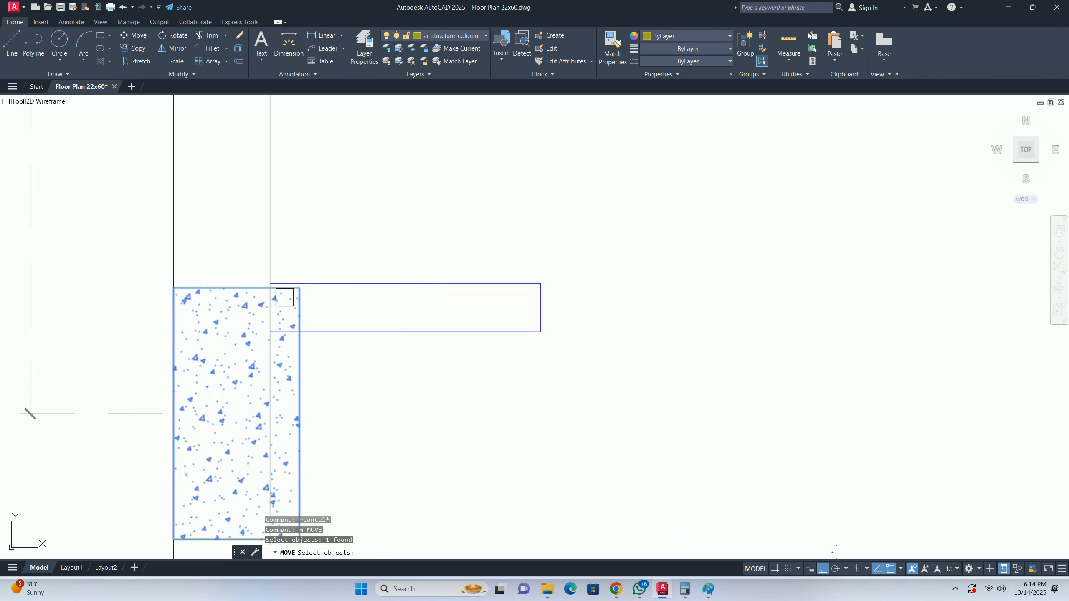
{"action": "left_click", "coordinate": [293, 283]}
{"action": "key", "text": "Escape"}
{"action": "key", "text": "Escape"}
{"action": "key", "text": "Escape"}
{"action": "scroll", "coordinate": [295, 252], "scroll_direction": "down", "scroll_amount": 5}
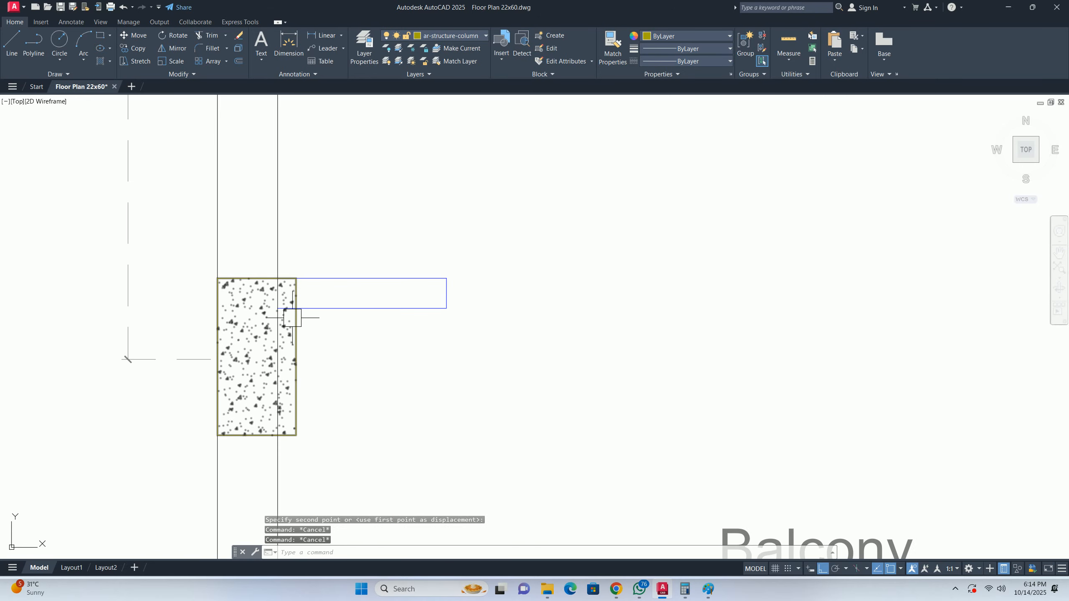
- Copy the 300x600 column block onto the matching right-wall column at the lower Balcony
{"action": "type", "text": "co"}
{"action": "key", "text": "Return"}
{"action": "left_click", "coordinate": [298, 298]}
{"action": "key", "text": "Return"}
{"action": "scroll", "coordinate": [297, 328], "scroll_direction": "up", "scroll_amount": 2}
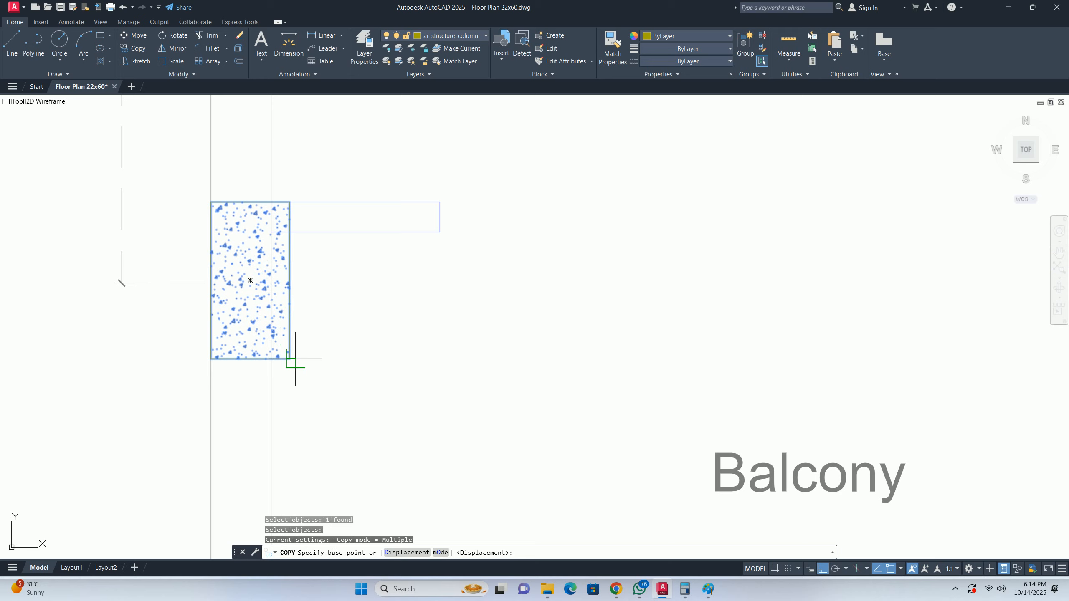
{"action": "left_click", "coordinate": [271, 359]}
{"action": "scroll", "coordinate": [286, 360], "scroll_direction": "up", "scroll_amount": 2}
{"action": "scroll", "coordinate": [286, 358], "scroll_direction": "down", "scroll_amount": 4}
{"action": "mouse_move", "coordinate": [286, 358]}
{"action": "middle_mouse_down"}
{"action": "mouse_move", "coordinate": [284, 348]}
{"action": "mouse_move", "coordinate": [392, 350]}
{"action": "middle_mouse_up"}
{"action": "scroll", "coordinate": [391, 350], "scroll_direction": "down", "scroll_amount": 4}
{"action": "middle_click_drag", "start_coordinate": [747, 337], "coordinate": [501, 335]}
{"action": "scroll", "coordinate": [501, 336], "scroll_direction": "up", "scroll_amount": 5}
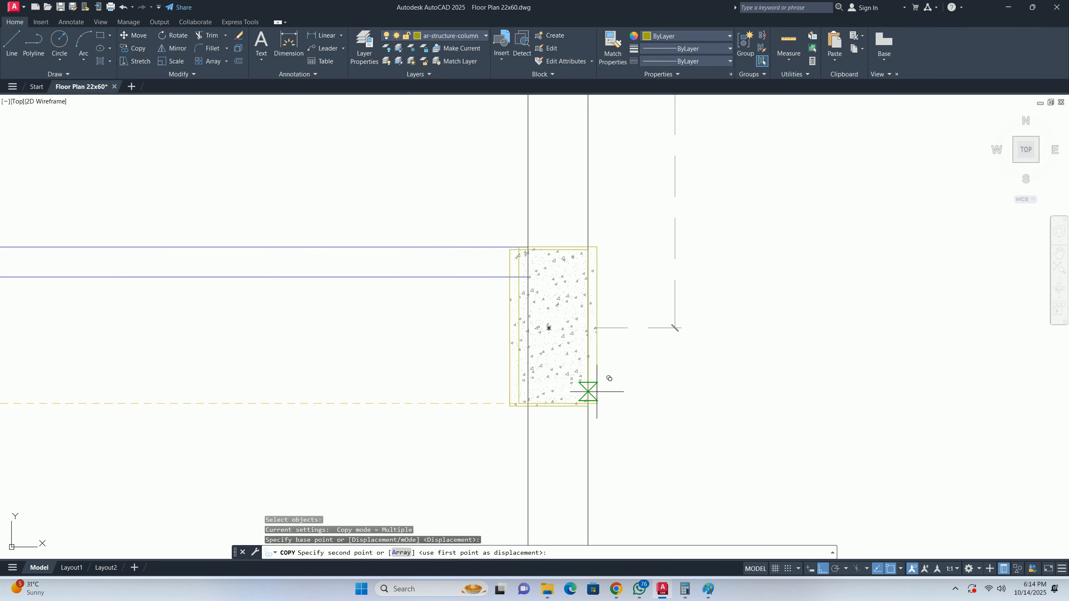
{"action": "scroll", "coordinate": [595, 392], "scroll_direction": "up", "scroll_amount": 5}
{"action": "left_click", "coordinate": [563, 439]}
{"action": "scroll", "coordinate": [563, 408], "scroll_direction": "down", "scroll_amount": 8}
{"action": "key", "text": "Escape"}
{"action": "key", "text": "Escape"}
{"action": "middle_click_drag", "start_coordinate": [290, 384], "coordinate": [796, 378]}
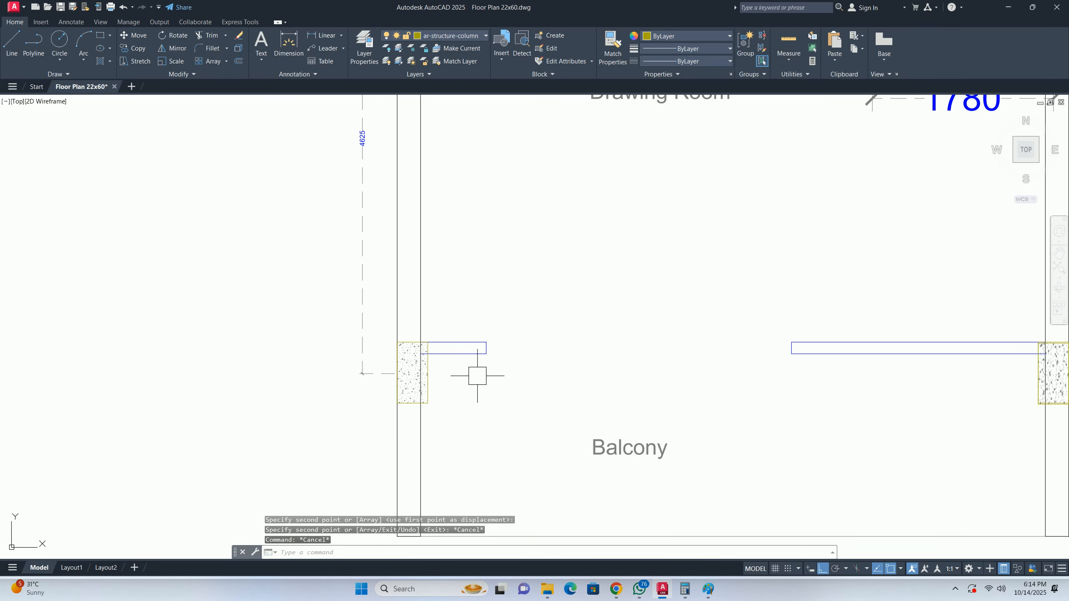
- Copy the 300x600 block from the lower Balcony's left column up to the left-wall column at the Drawing Room's upper wall
{"action": "key", "text": "Return"}
{"action": "left_click", "coordinate": [436, 377]}
{"action": "key", "text": "Return"}
{"action": "scroll", "coordinate": [436, 334], "scroll_direction": "up", "scroll_amount": 4}
{"action": "left_click", "coordinate": [437, 329]}
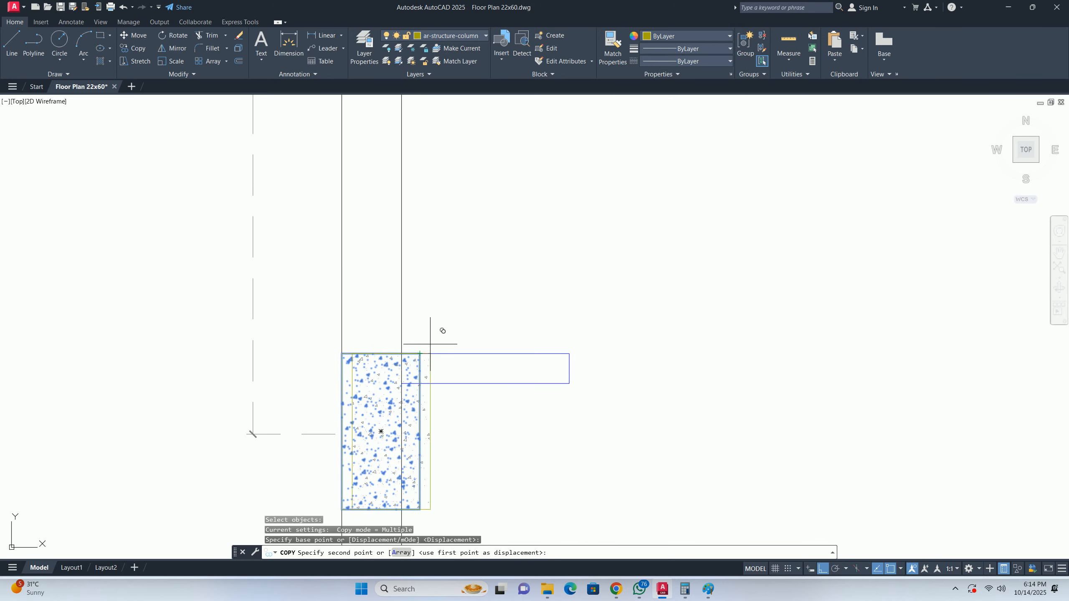
{"action": "scroll", "coordinate": [437, 330], "scroll_direction": "down", "scroll_amount": 8}
{"action": "middle_click_drag", "start_coordinate": [444, 308], "coordinate": [456, 518]}
{"action": "scroll", "coordinate": [450, 346], "scroll_direction": "up", "scroll_amount": 6}
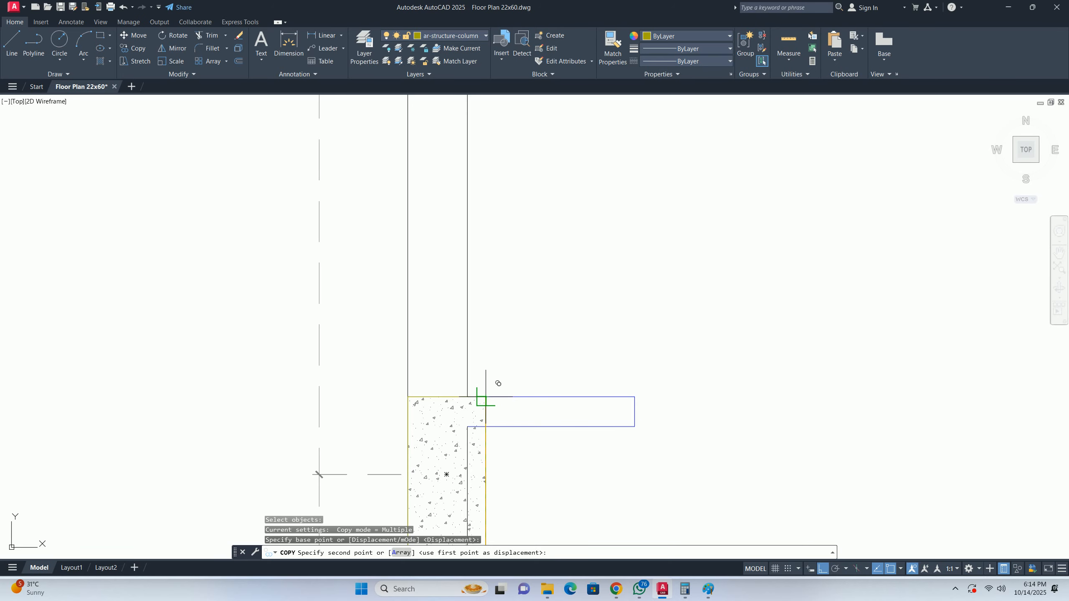
{"action": "left_click", "coordinate": [486, 397]}
- Place another 300x600 block copy on the left-wall column beside the Formal Dinning Hall and finish copying
{"action": "scroll", "coordinate": [489, 319], "scroll_direction": "down", "scroll_amount": 6}
{"action": "middle_click_drag", "start_coordinate": [487, 131], "coordinate": [463, 314]}
{"action": "middle_click_drag", "start_coordinate": [465, 208], "coordinate": [400, 318]}
{"action": "scroll", "coordinate": [476, 349], "scroll_direction": "up", "scroll_amount": 6}
{"action": "left_click", "coordinate": [466, 327]}
{"action": "key", "text": "Escape"}
{"action": "scroll", "coordinate": [467, 325], "scroll_direction": "down", "scroll_amount": 6}
{"action": "key", "text": "Escape"}
{"action": "key", "text": "Escape"}
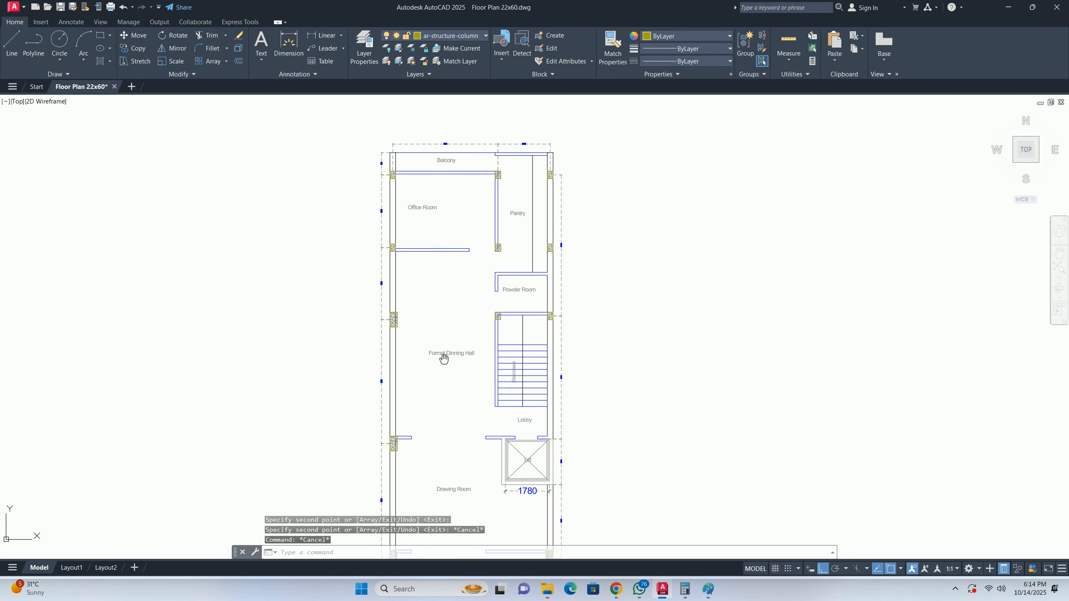
- Select all c2-300x600 column blocks with Select Similar and hide them
{"action": "middle_click_drag", "start_coordinate": [451, 368], "coordinate": [423, 325]}
{"action": "scroll", "coordinate": [423, 324], "scroll_direction": "down", "scroll_amount": 3}
{"action": "scroll", "coordinate": [417, 322], "scroll_direction": "up", "scroll_amount": 4}
{"action": "left_click", "coordinate": [381, 297]}
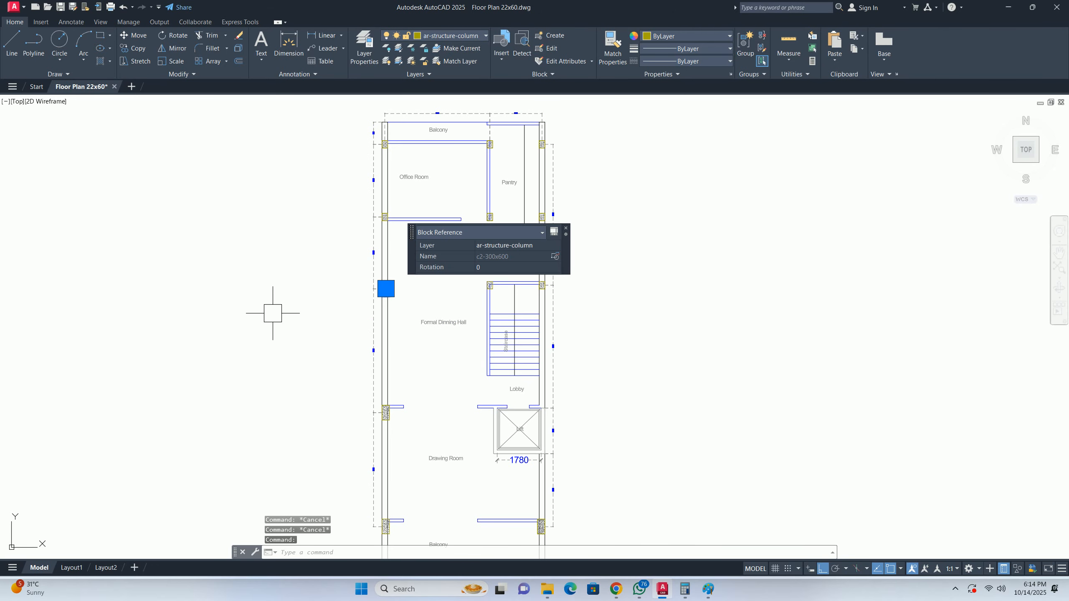
{"action": "right_click", "coordinate": [282, 328]}
{"action": "left_click", "coordinate": [294, 231]}
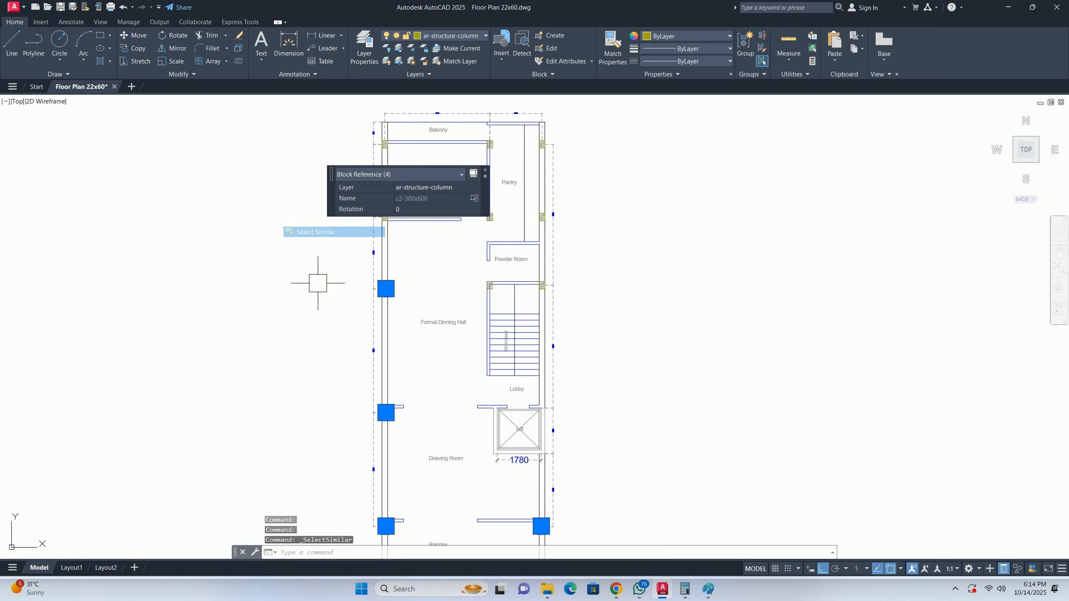
{"action": "scroll", "coordinate": [345, 287], "scroll_direction": "down", "scroll_amount": 5}
{"action": "scroll", "coordinate": [347, 282], "scroll_direction": "up", "scroll_amount": 4}
{"action": "middle_click_drag", "start_coordinate": [326, 359], "coordinate": [325, 339]}
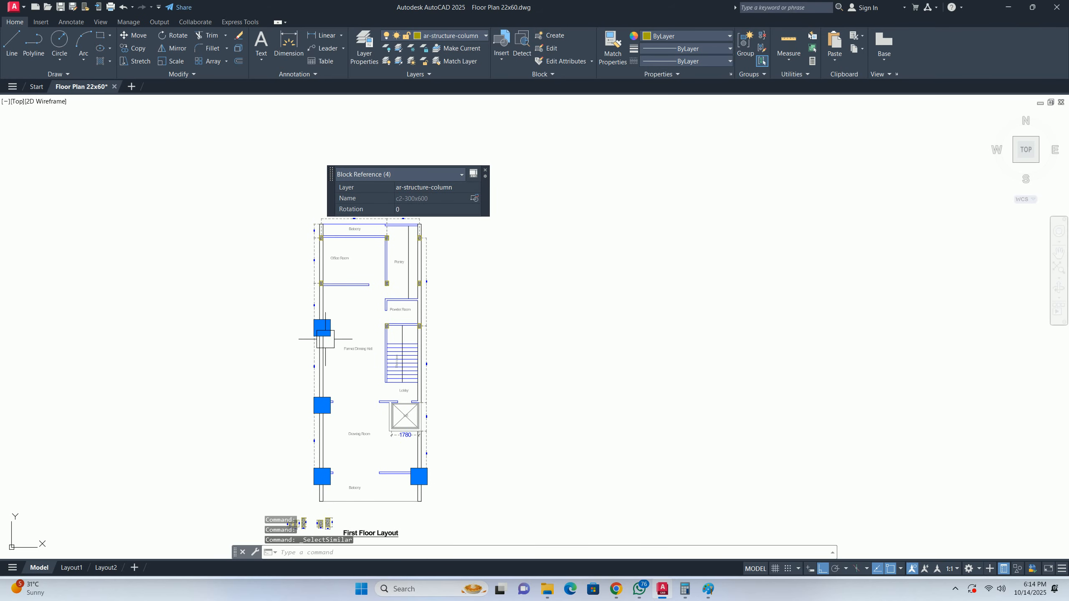
{"action": "scroll", "coordinate": [328, 357], "scroll_direction": "up", "scroll_amount": 6}
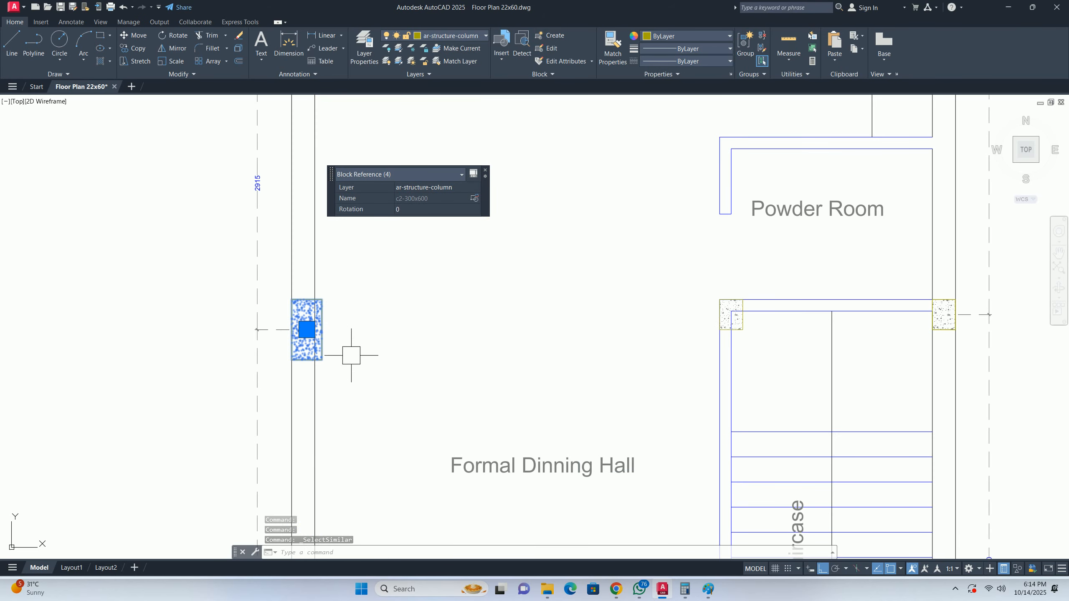
{"action": "right_click", "coordinate": [210, 303]}
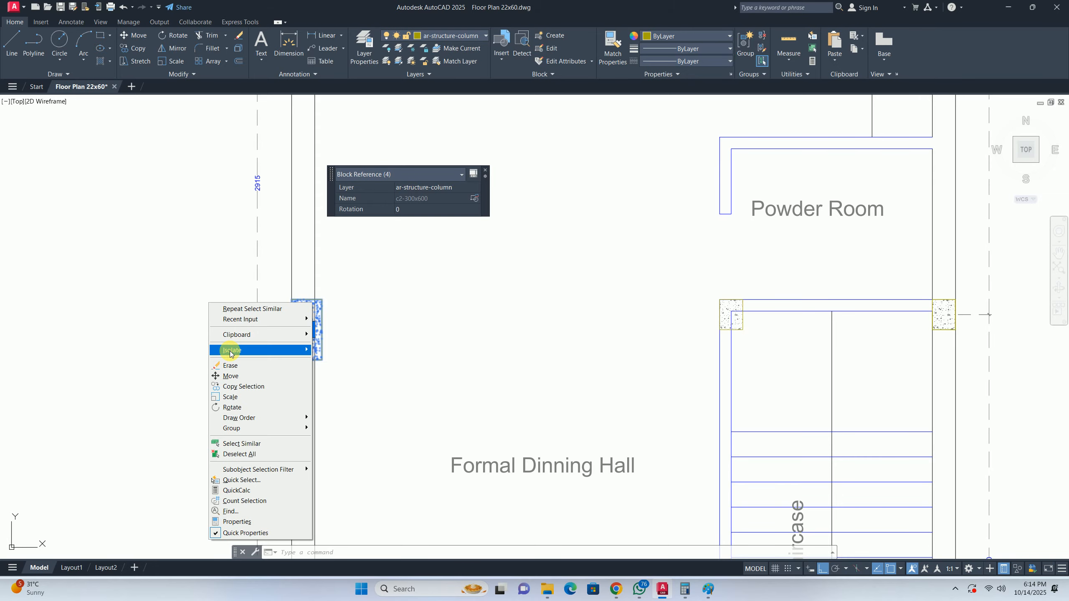
{"action": "mouse_move", "coordinate": [231, 354]}
{"action": "left_click", "coordinate": [341, 361]}
{"action": "scroll", "coordinate": [331, 323], "scroll_direction": "down", "scroll_amount": 6}
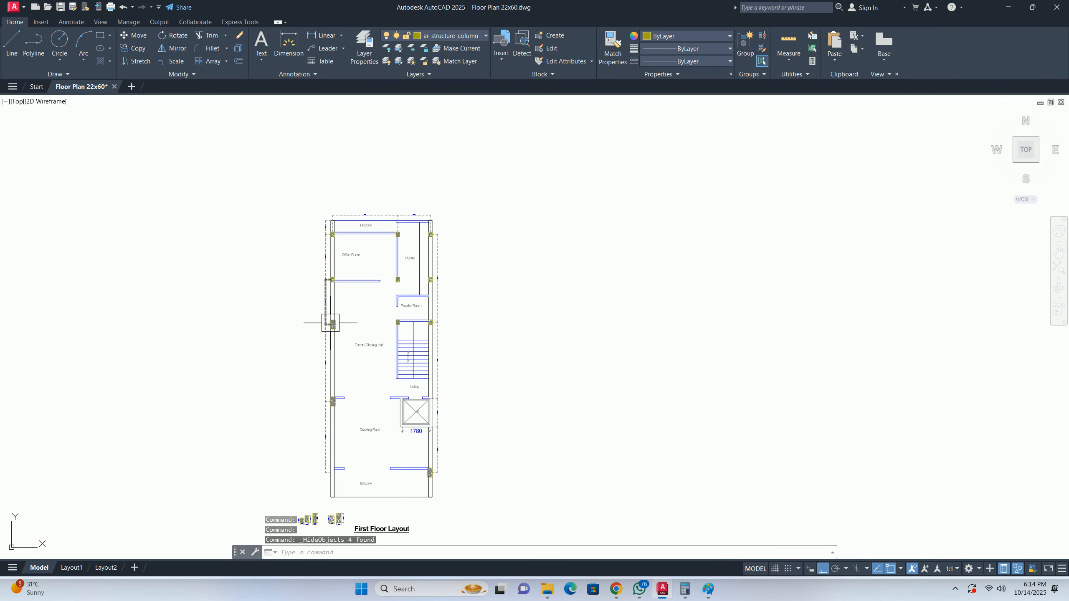
- Select all c1-230x300 column blocks with Select Similar, starting from the staircase corner, and hide them
{"action": "scroll", "coordinate": [372, 322], "scroll_direction": "up", "scroll_amount": 8}
{"action": "left_click", "coordinate": [475, 308]}
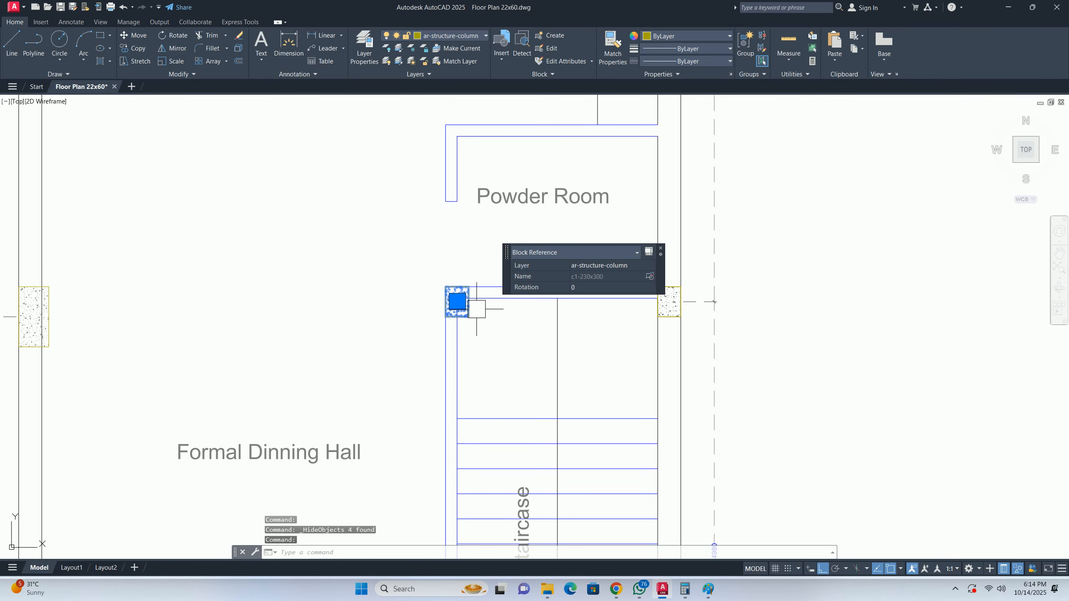
{"action": "scroll", "coordinate": [467, 332], "scroll_direction": "down", "scroll_amount": 2}
{"action": "right_click", "coordinate": [380, 299]}
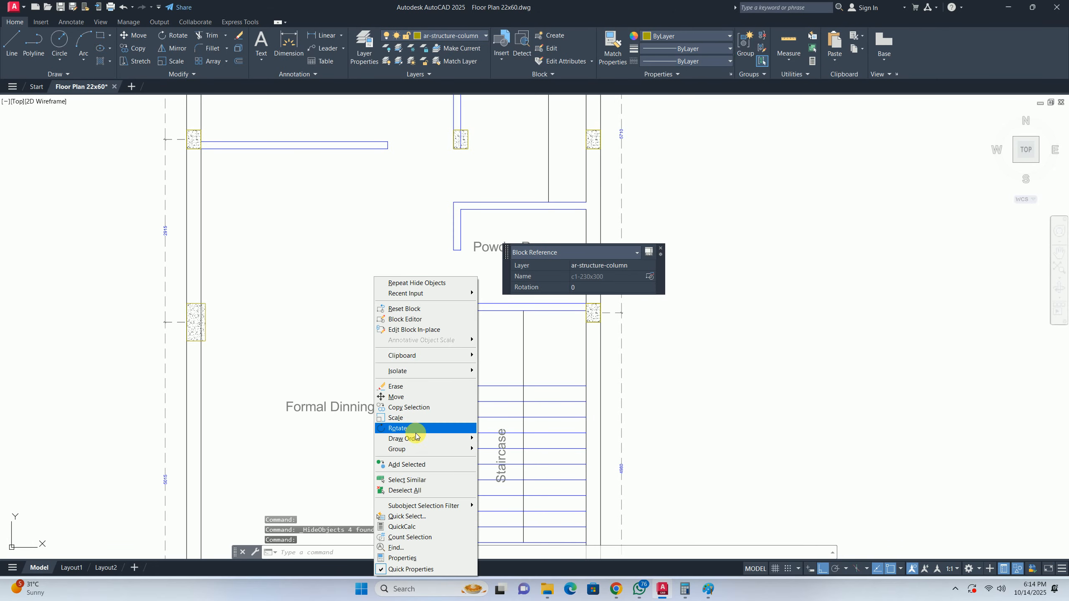
{"action": "left_click", "coordinate": [403, 481]}
{"action": "scroll", "coordinate": [396, 412], "scroll_direction": "down", "scroll_amount": 5}
{"action": "scroll", "coordinate": [378, 328], "scroll_direction": "up", "scroll_amount": 2}
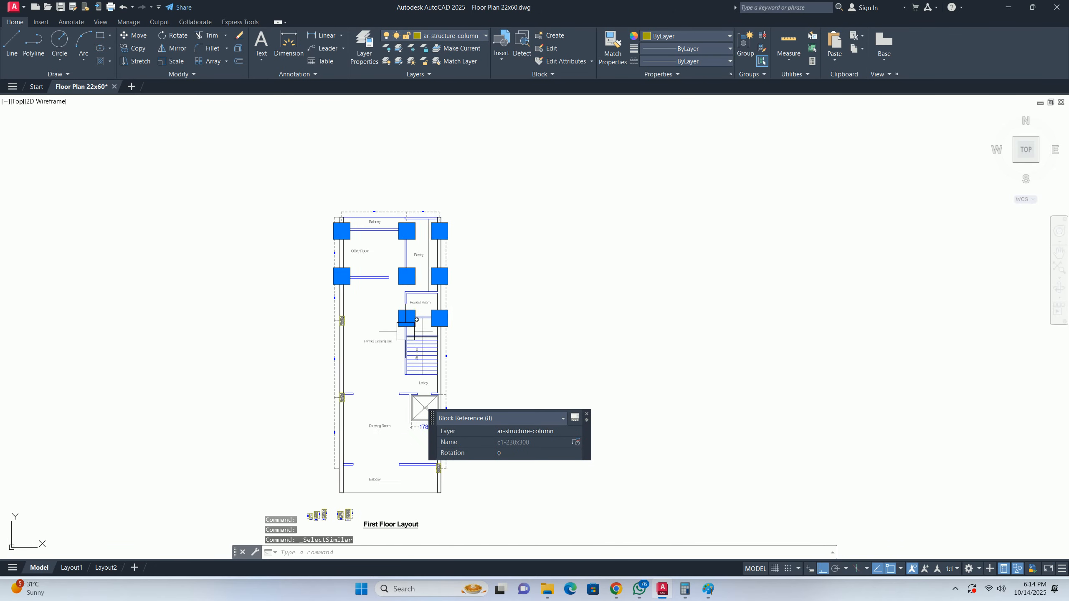
{"action": "scroll", "coordinate": [381, 291], "scroll_direction": "up", "scroll_amount": 2}
{"action": "right_click", "coordinate": [385, 254]}
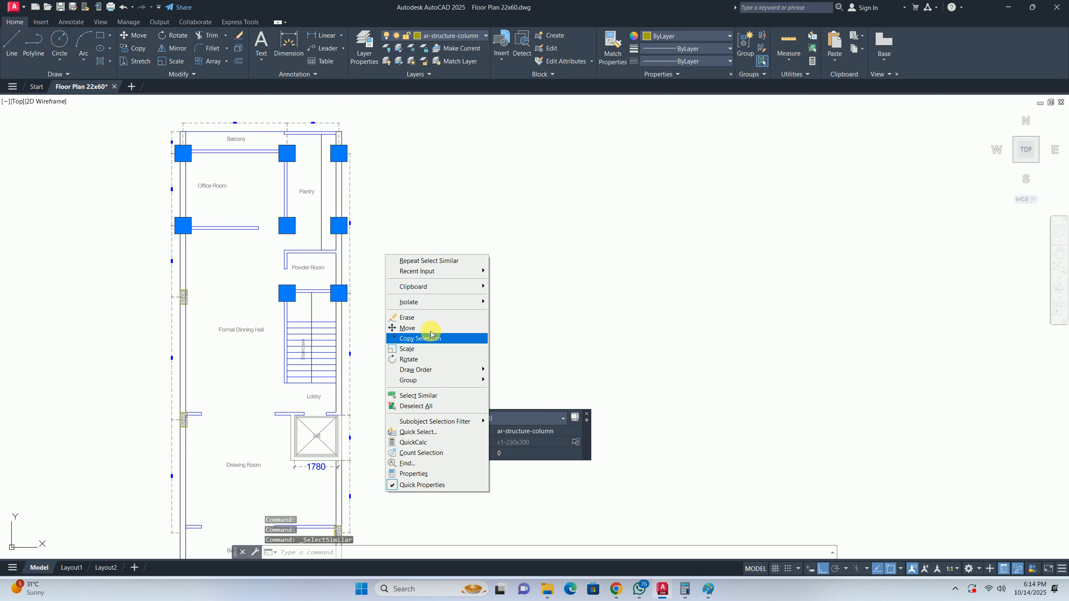
{"action": "mouse_move", "coordinate": [479, 307]}
{"action": "left_click", "coordinate": [522, 316]}
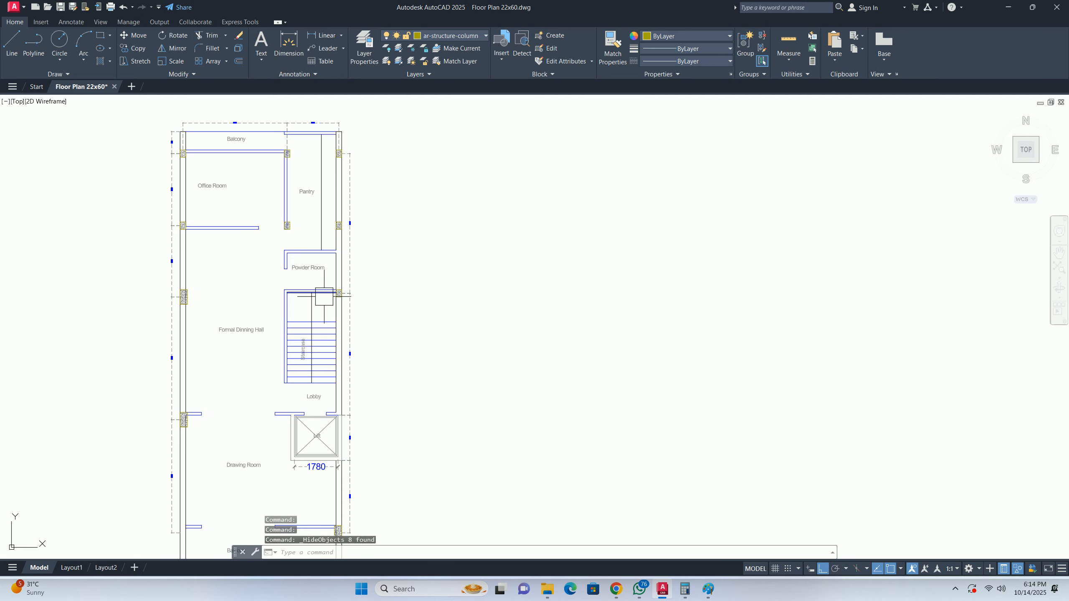
{"action": "key", "text": "Escape"}
- Delete the two dimensions along the left wall beside the upper Balcony and Office Room
{"action": "scroll", "coordinate": [299, 341], "scroll_direction": "up", "scroll_amount": 6}
{"action": "left_click", "coordinate": [205, 196]}
{"action": "scroll", "coordinate": [216, 215], "scroll_direction": "down", "scroll_amount": 6}
{"action": "key", "text": "Delete"}
- Delete the two horizontal dimensions above the upper Balcony and Pantry
{"action": "middle_click_drag", "start_coordinate": [470, 189], "coordinate": [379, 266]}
{"action": "left_click", "coordinate": [409, 223]}
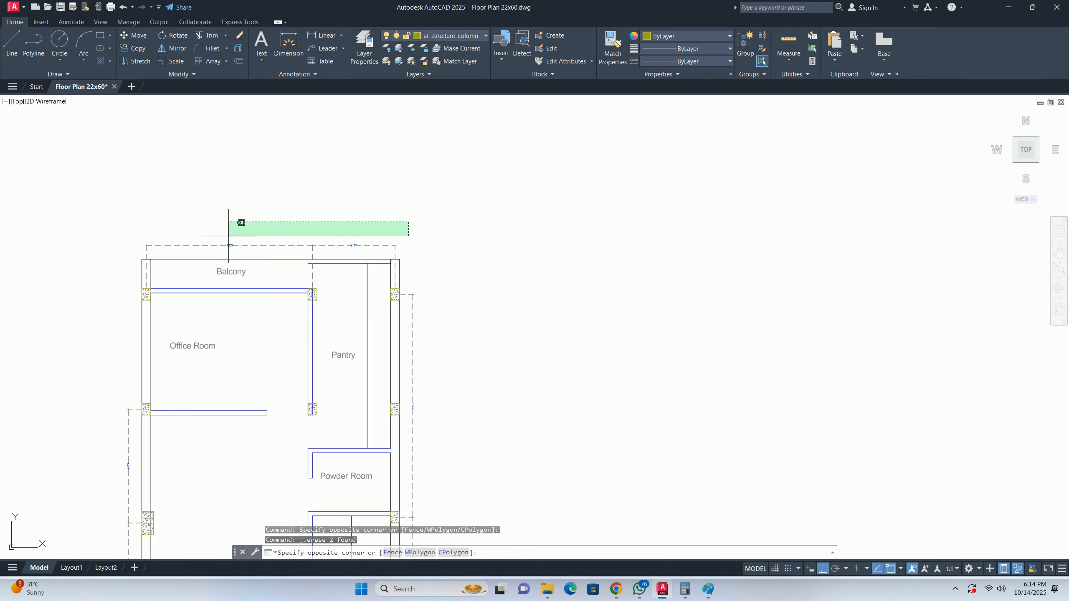
{"action": "left_click", "coordinate": [228, 239]}
{"action": "left_click", "coordinate": [335, 244]}
{"action": "key", "text": "Delete"}
{"action": "left_click", "coordinate": [278, 247]}
{"action": "key", "text": "Delete"}
- Delete the dimension running along the outside of the right wall
{"action": "middle_click_drag", "start_coordinate": [426, 296], "coordinate": [390, 240]}
{"action": "scroll", "coordinate": [381, 257], "scroll_direction": "down", "scroll_amount": 5}
{"action": "scroll", "coordinate": [375, 255], "scroll_direction": "up", "scroll_amount": 6}
{"action": "left_click", "coordinate": [356, 339]}
{"action": "key", "text": "Delete"}
- Delete the leftover loose column outline and hatch on the right wall at the lower Balcony
{"action": "scroll", "coordinate": [376, 336], "scroll_direction": "down", "scroll_amount": 2}
{"action": "middle_click_drag", "start_coordinate": [379, 332], "coordinate": [395, 305]}
{"action": "scroll", "coordinate": [350, 350], "scroll_direction": "up", "scroll_amount": 4}
{"action": "left_click", "coordinate": [386, 346]}
{"action": "left_click", "coordinate": [503, 412]}
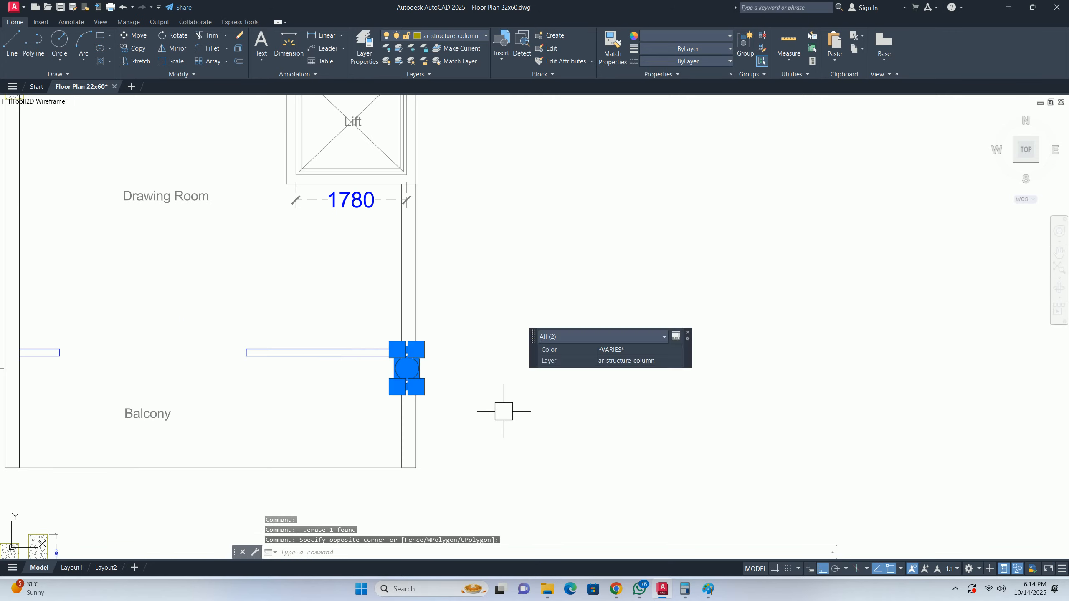
{"action": "key", "text": "Delete"}
- Delete the left-wall dimension beside the Drawing Room
{"action": "middle_click_drag", "start_coordinate": [350, 370], "coordinate": [635, 382]}
{"action": "scroll", "coordinate": [290, 322], "scroll_direction": "down", "scroll_amount": 6}
{"action": "scroll", "coordinate": [283, 311], "scroll_direction": "up", "scroll_amount": 4}
{"action": "middle_click_drag", "start_coordinate": [295, 181], "coordinate": [291, 332]}
{"action": "left_click", "coordinate": [284, 385]}
{"action": "key", "text": "Delete"}
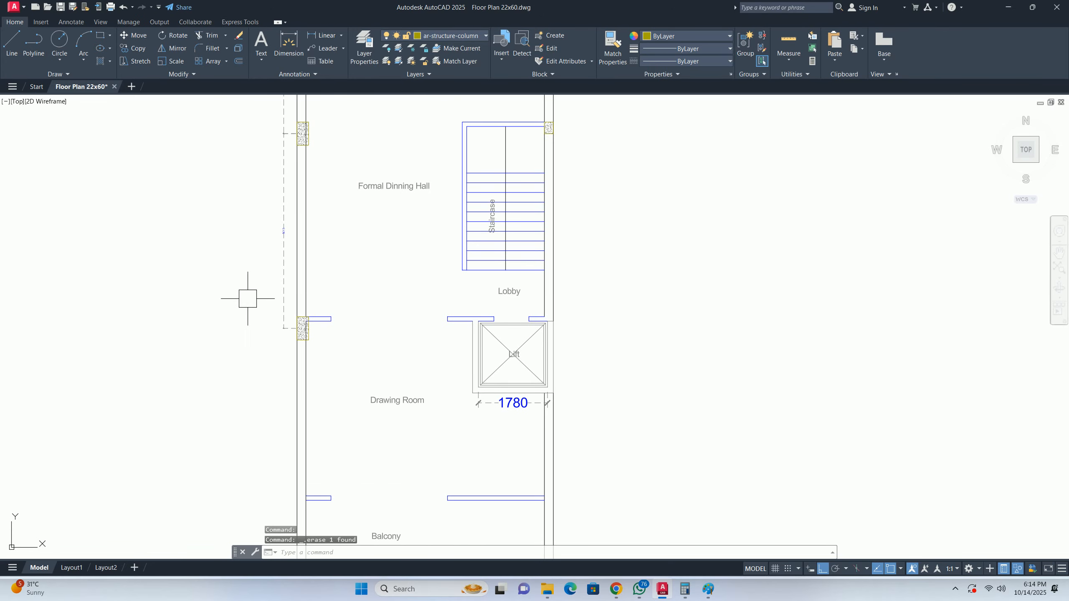
- Delete the left-wall dimension beside the Formal Dinning Hall and the lift's width dimension
{"action": "left_click", "coordinate": [248, 298]}
{"action": "left_click", "coordinate": [302, 346]}
{"action": "scroll", "coordinate": [277, 250], "scroll_direction": "up", "scroll_amount": 4}
{"action": "left_click", "coordinate": [272, 266]}
{"action": "key", "text": "Delete"}
{"action": "left_click", "coordinate": [447, 291]}
{"action": "key", "text": "Delete"}
- Delete the remaining loose column outlines and hatches along the left wall
{"action": "scroll", "coordinate": [332, 189], "scroll_direction": "down", "scroll_amount": 4}
{"action": "scroll", "coordinate": [321, 264], "scroll_direction": "up", "scroll_amount": 4}
{"action": "left_click", "coordinate": [300, 315]}
{"action": "left_click", "coordinate": [388, 434]}
{"action": "key", "text": "Delete"}
{"action": "middle_click_drag", "start_coordinate": [355, 316], "coordinate": [323, 424]}
{"action": "left_click", "coordinate": [260, 270]}
{"action": "left_click", "coordinate": [351, 319]}
{"action": "key", "text": "Delete"}
- Delete the loose column's outline and hatch at the Office Room corner beside the upper Balcony and Pantry
{"action": "middle_click_drag", "start_coordinate": [575, 303], "coordinate": [340, 305]}
{"action": "scroll", "coordinate": [341, 306], "scroll_direction": "up", "scroll_amount": 4}
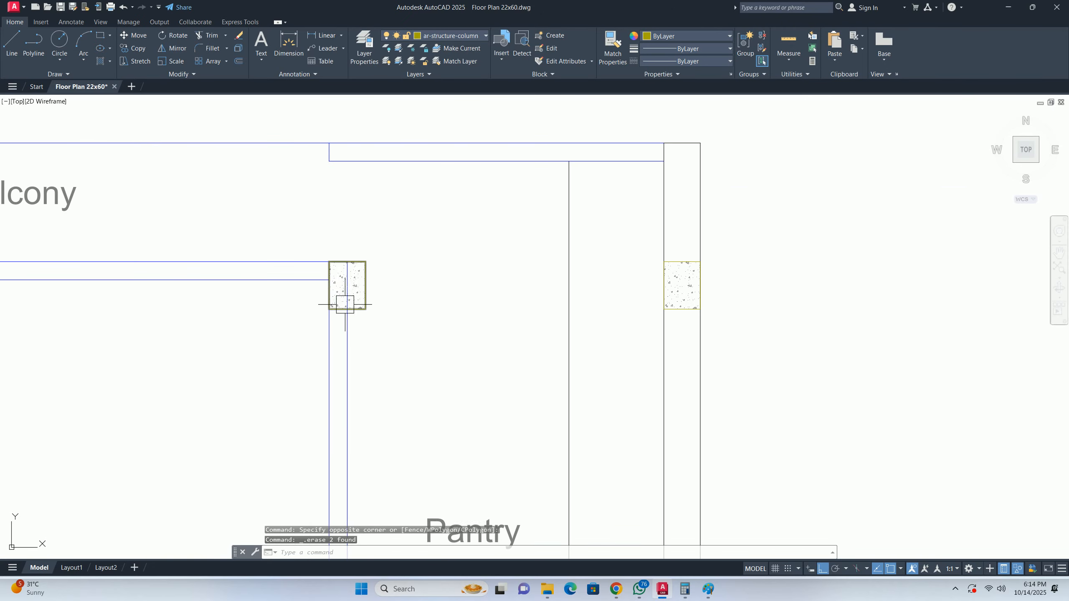
{"action": "left_click", "coordinate": [356, 295]}
{"action": "key", "text": "Delete"}
{"action": "left_click", "coordinate": [362, 282]}
{"action": "key", "text": "Delete"}
{"action": "scroll", "coordinate": [506, 318], "scroll_direction": "down", "scroll_amount": 2}
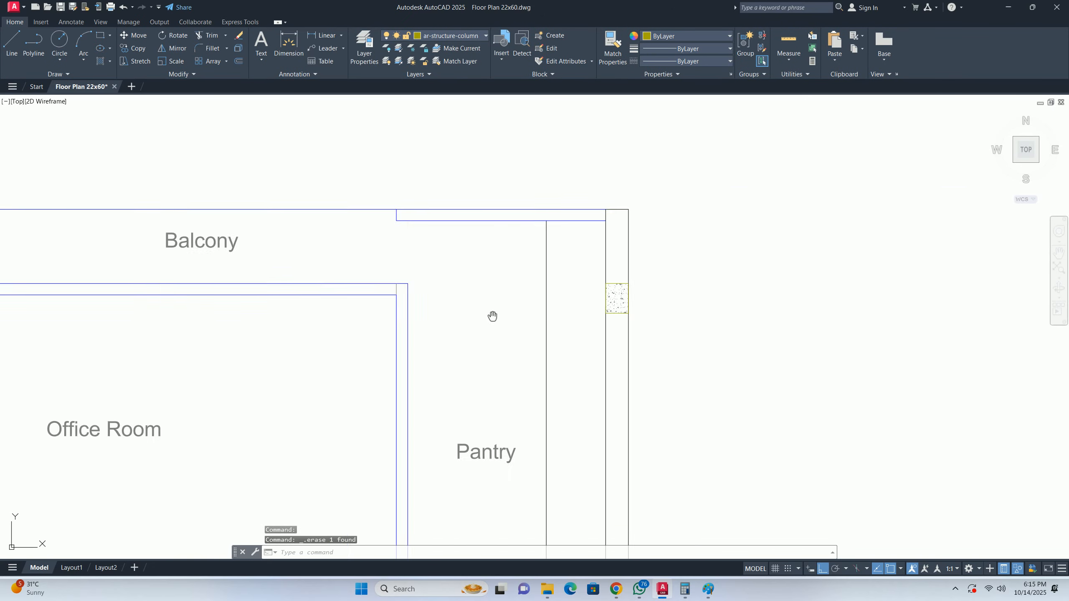
- Delete the loose columns with their hatches on the right wall beside the Pantry
{"action": "middle_click_drag", "start_coordinate": [506, 317], "coordinate": [329, 243]}
{"action": "left_click", "coordinate": [329, 242]}
{"action": "left_click", "coordinate": [431, 322]}
{"action": "key", "text": "Delete"}
{"action": "scroll", "coordinate": [388, 196], "scroll_direction": "down", "scroll_amount": 3}
{"action": "scroll", "coordinate": [370, 315], "scroll_direction": "up", "scroll_amount": 3}
{"action": "left_click", "coordinate": [392, 145]}
{"action": "left_click", "coordinate": [514, 238]}
{"action": "key", "text": "Delete"}
- Delete the loose column and its hatch at the lower end of the wall between Office Room and Pantry
{"action": "left_click", "coordinate": [176, 138]}
{"action": "left_click", "coordinate": [339, 210]}
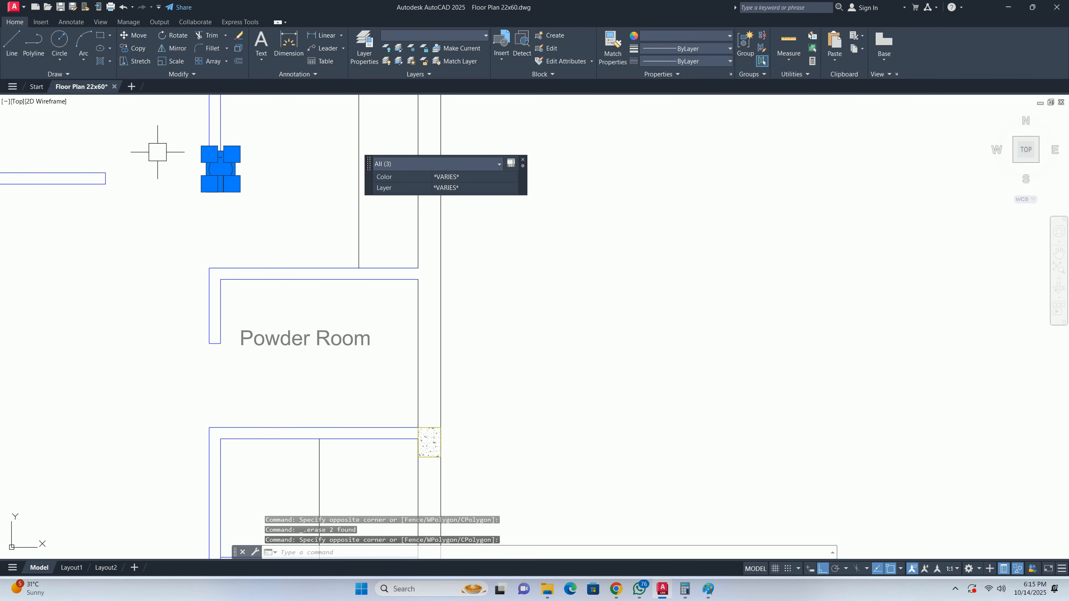
{"action": "key", "text": "Escape"}
{"action": "key", "text": "Escape"}
{"action": "scroll", "coordinate": [201, 165], "scroll_direction": "up", "scroll_amount": 3}
{"action": "left_click", "coordinate": [351, 198]}
{"action": "left_click", "coordinate": [318, 134]}
{"action": "scroll", "coordinate": [326, 183], "scroll_direction": "down", "scroll_amount": 3}
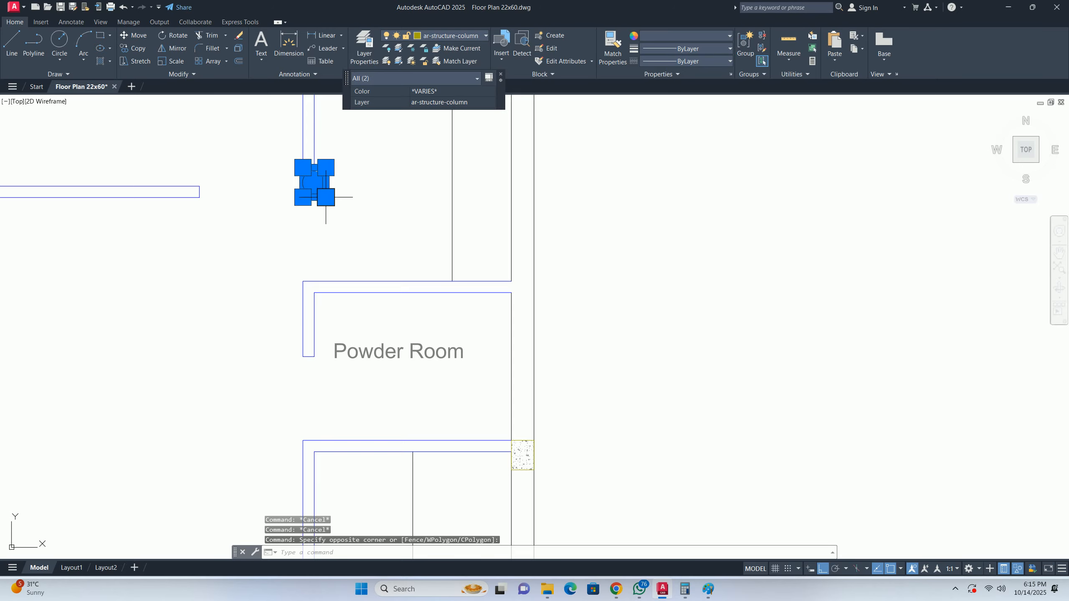
{"action": "key", "text": "Delete"}
- Delete the last loose column remnants between the Powder Room and the Staircase
{"action": "scroll", "coordinate": [326, 197], "scroll_direction": "down", "scroll_amount": 3}
{"action": "scroll", "coordinate": [242, 202], "scroll_direction": "up", "scroll_amount": 5}
{"action": "left_click", "coordinate": [320, 382]}
{"action": "key", "text": "Escape"}
{"action": "scroll", "coordinate": [321, 381], "scroll_direction": "down", "scroll_amount": 8}
{"action": "scroll", "coordinate": [307, 351], "scroll_direction": "up", "scroll_amount": 6}
{"action": "left_click", "coordinate": [275, 317]}
{"action": "key", "text": "Delete"}
{"action": "scroll", "coordinate": [258, 338], "scroll_direction": "down", "scroll_amount": 4}
- End the object isolation to bring back the hidden column blocks
{"action": "middle_click_drag", "start_coordinate": [281, 341], "coordinate": [341, 340]}
{"action": "middle_click_drag", "start_coordinate": [267, 358], "coordinate": [337, 375]}
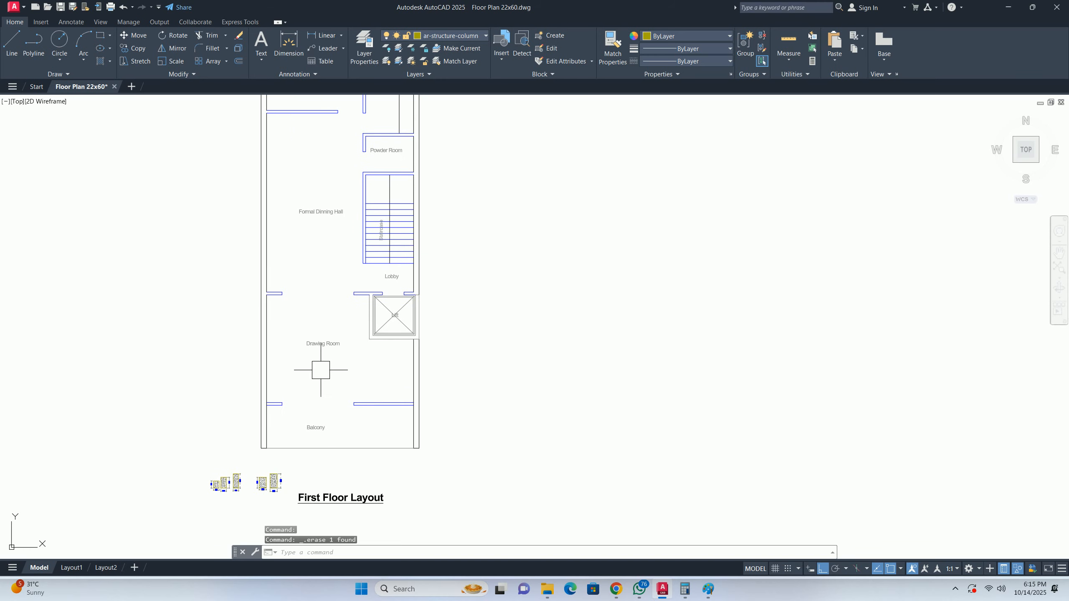
{"action": "right_click", "coordinate": [529, 290]}
{"action": "mouse_move", "coordinate": [610, 339]}
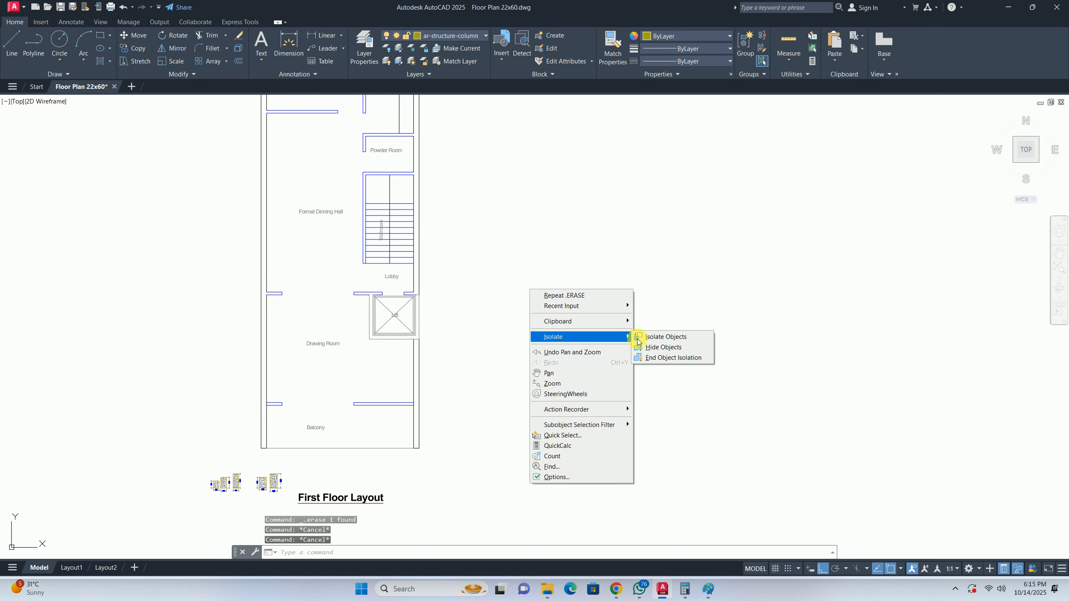
{"action": "left_click", "coordinate": [671, 358]}
{"action": "scroll", "coordinate": [504, 370], "scroll_direction": "down", "scroll_amount": 5}
{"action": "middle_click_drag", "start_coordinate": [485, 358], "coordinate": [500, 377]}
{"action": "key", "text": "Escape"}
{"action": "key", "text": "Escape"}
- Draw a short line closing the open upper end of the lift shaft's left wall
{"action": "scroll", "coordinate": [475, 274], "scroll_direction": "up", "scroll_amount": 10}
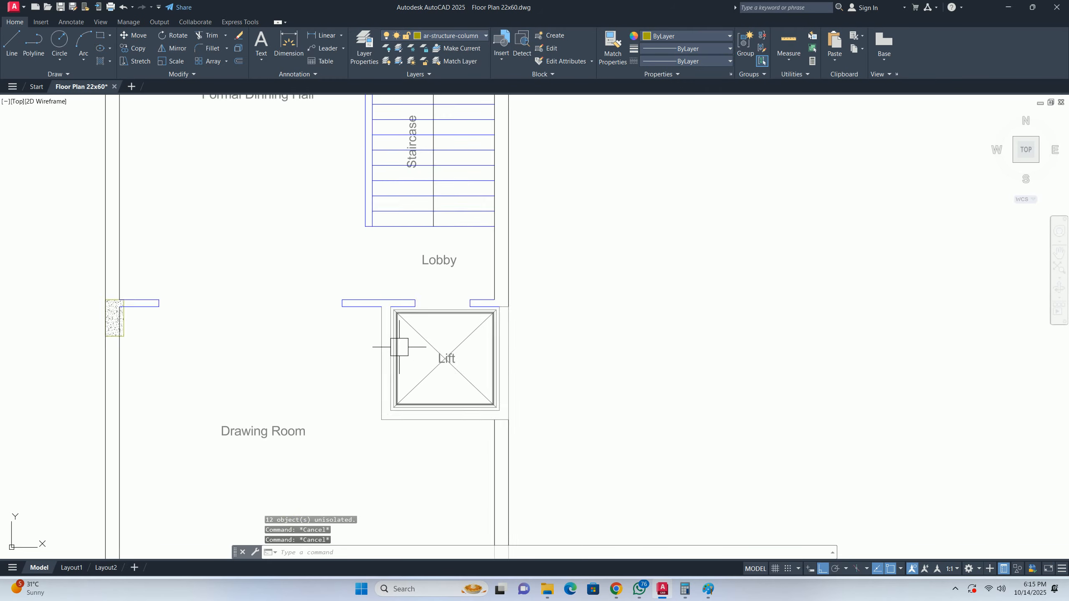
{"action": "scroll", "coordinate": [399, 351], "scroll_direction": "up", "scroll_amount": 2}
{"action": "key", "text": "Escape"}
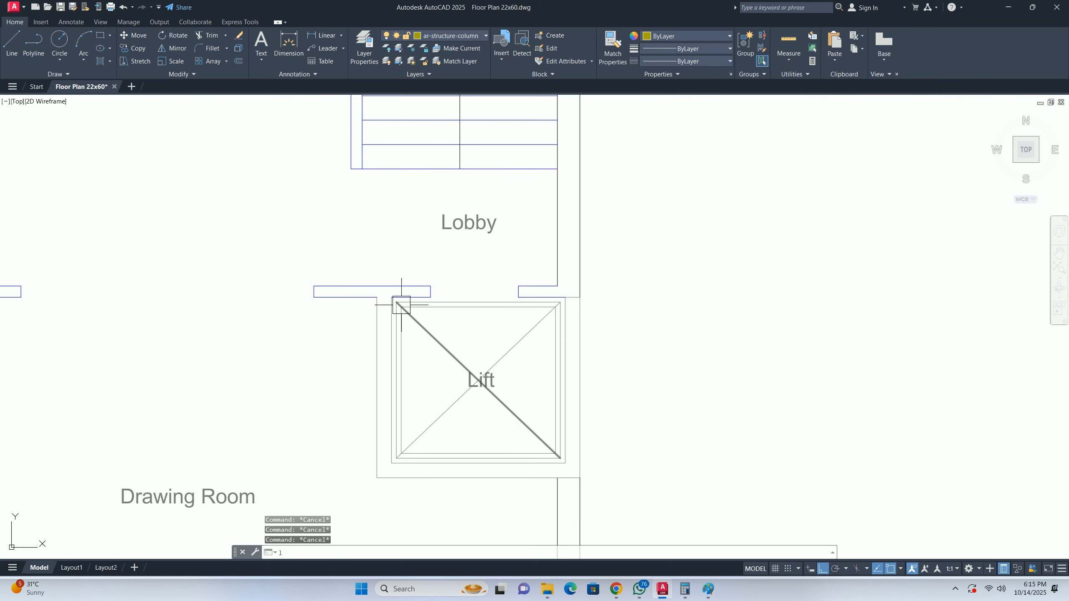
{"action": "key", "text": "Return"}
{"action": "scroll", "coordinate": [398, 299], "scroll_direction": "up", "scroll_amount": 6}
{"action": "left_click", "coordinate": [377, 299]}
{"action": "key", "text": "space"}
{"action": "scroll", "coordinate": [524, 318], "scroll_direction": "down", "scroll_amount": 2}
{"action": "middle_click_drag", "start_coordinate": [913, 305], "coordinate": [499, 303]}
{"action": "scroll", "coordinate": [496, 303], "scroll_direction": "up", "scroll_amount": 2}
{"action": "key", "text": "space"}
{"action": "key", "text": "Escape"}
{"action": "key", "text": "Escape"}
- Match the short closing line's properties to the lift shaft's outer wall line
{"action": "scroll", "coordinate": [470, 303], "scroll_direction": "down", "scroll_amount": 4}
{"action": "middle_click_drag", "start_coordinate": [403, 325], "coordinate": [504, 266]}
{"action": "type", "text": "mas"}
{"action": "key", "text": "Escape"}
{"action": "key", "text": "space"}
{"action": "scroll", "coordinate": [284, 291], "scroll_direction": "up", "scroll_amount": 4}
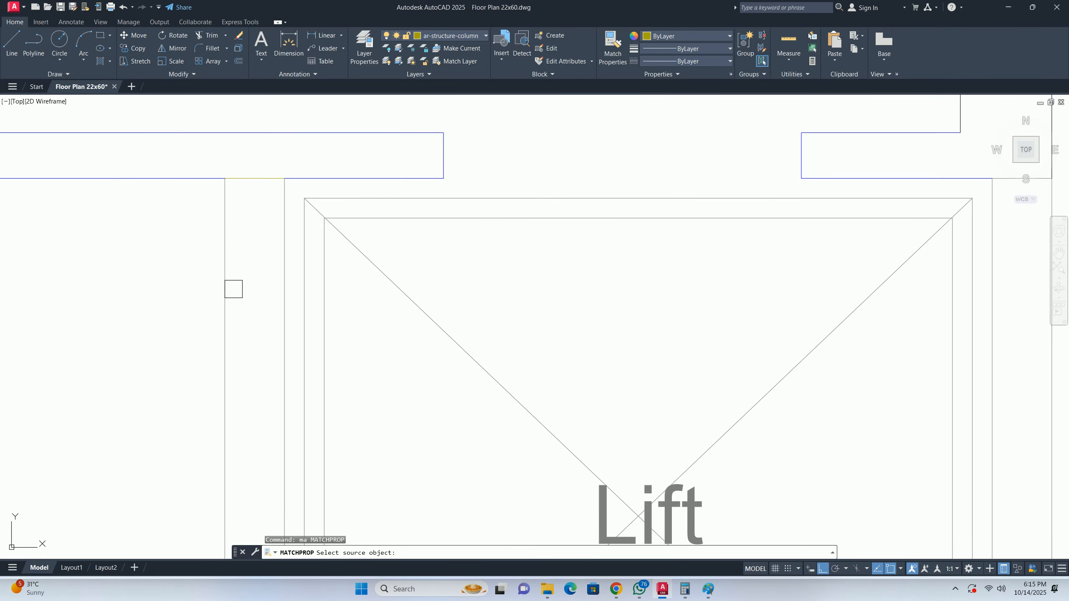
{"action": "left_click", "coordinate": [233, 288]}
{"action": "left_click", "coordinate": [245, 181]}
{"action": "key", "text": "space"}
{"action": "key", "text": "Escape"}
{"action": "scroll", "coordinate": [306, 241], "scroll_direction": "down", "scroll_amount": 4}
{"action": "middle_click_drag", "start_coordinate": [306, 241], "coordinate": [327, 250]}
{"action": "key", "text": "Escape"}
{"action": "scroll", "coordinate": [486, 245], "scroll_direction": "down", "scroll_amount": 5}
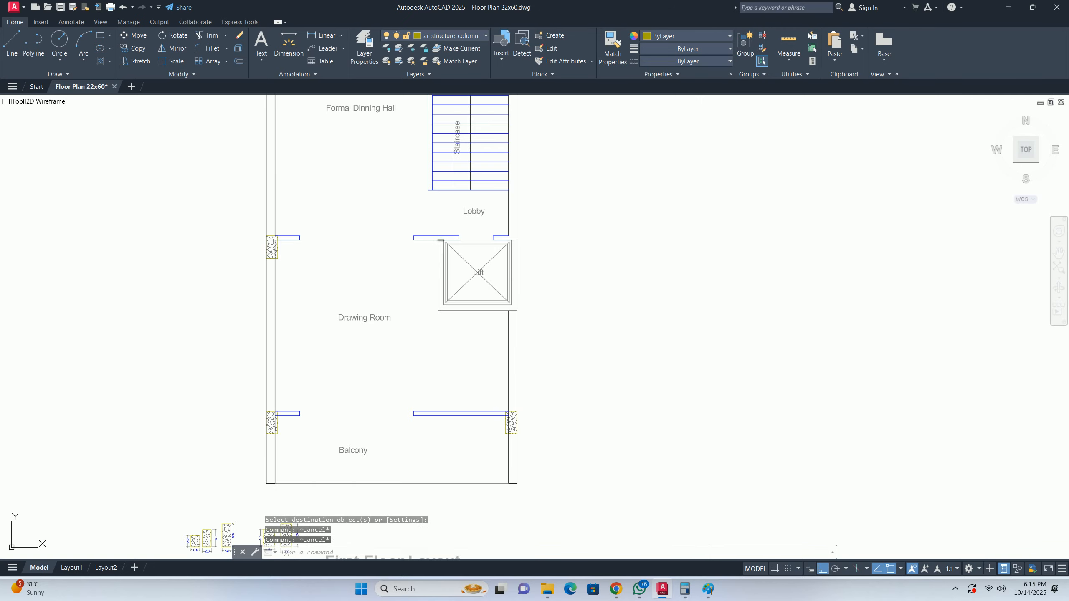
- Create a polyline boundary from the U-shaped wall around the lift using an internal point
{"action": "middle_click_drag", "start_coordinate": [441, 248], "coordinate": [402, 257]}
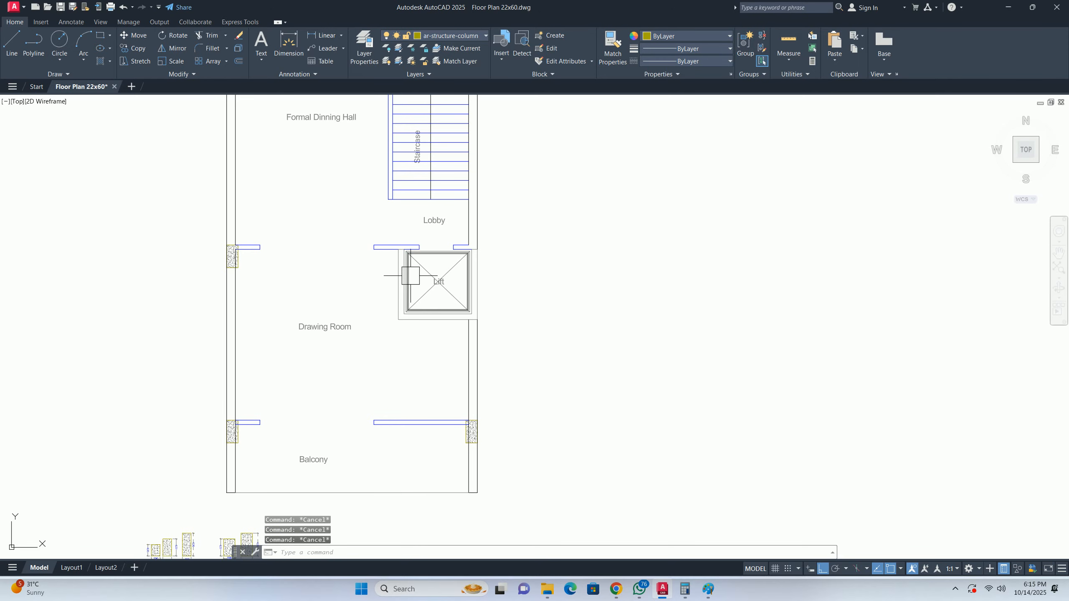
{"action": "scroll", "coordinate": [410, 273], "scroll_direction": "up", "scroll_amount": 5}
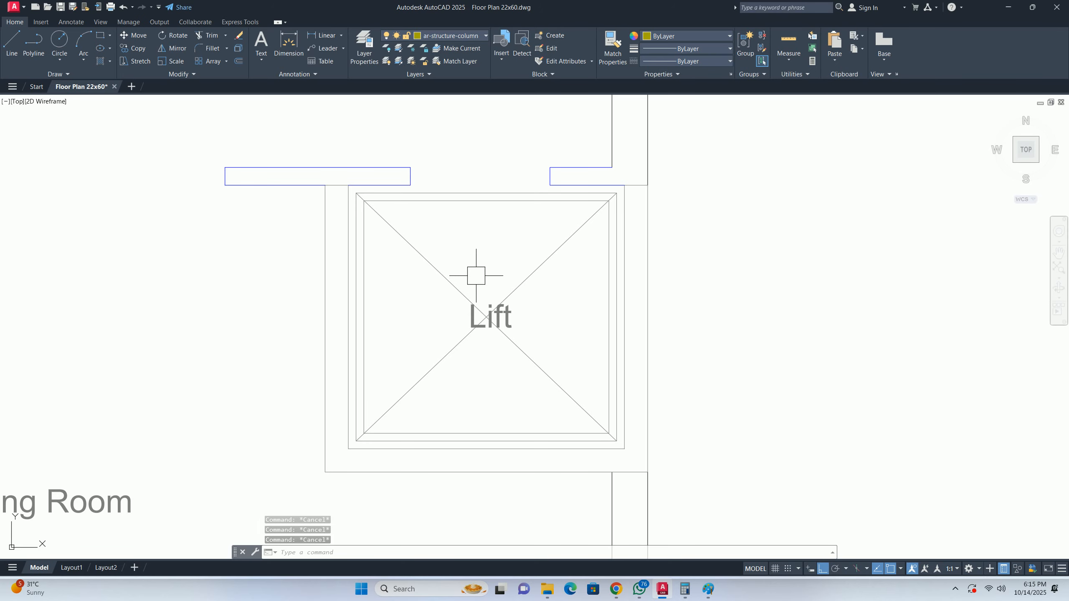
{"action": "middle_click_drag", "start_coordinate": [466, 275], "coordinate": [463, 252]}
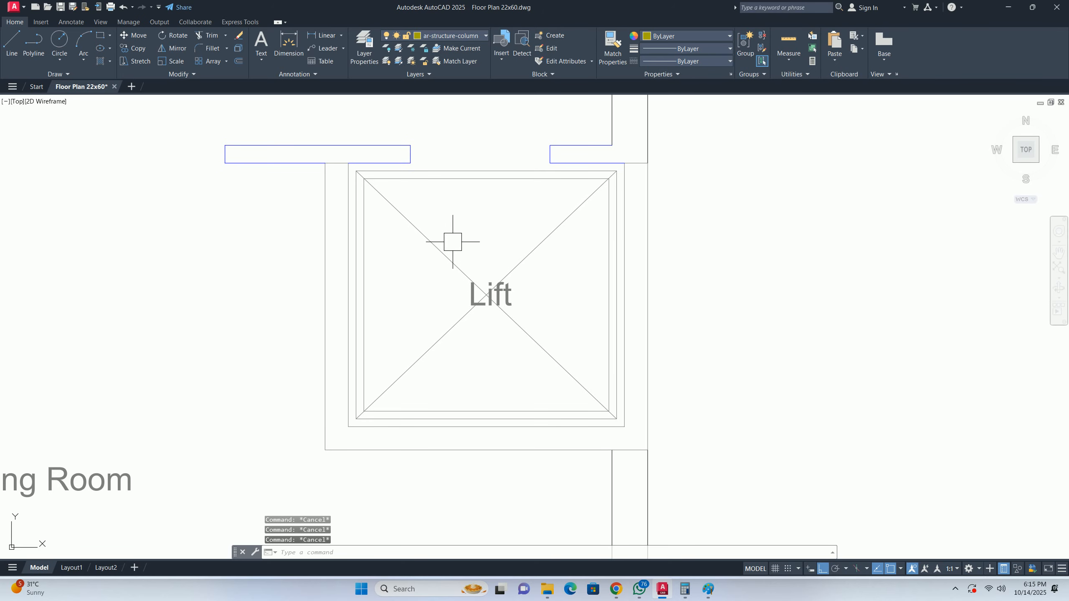
{"action": "middle_click_drag", "start_coordinate": [439, 239], "coordinate": [458, 237]}
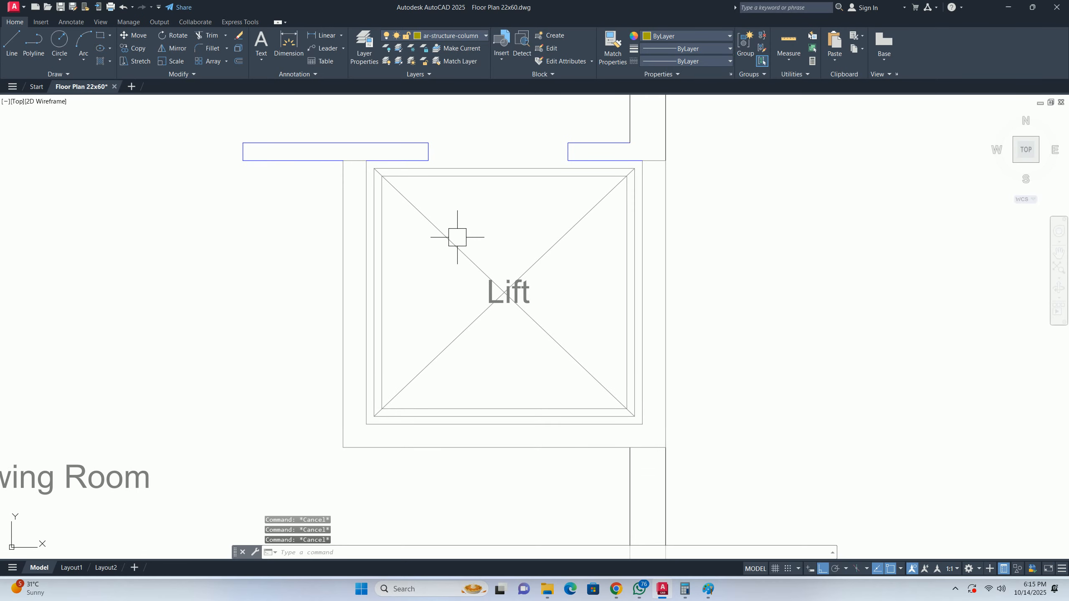
{"action": "type", "text": "l"}
{"action": "middle_click_drag", "start_coordinate": [351, 377], "coordinate": [387, 332]}
{"action": "type", "text": "b"}
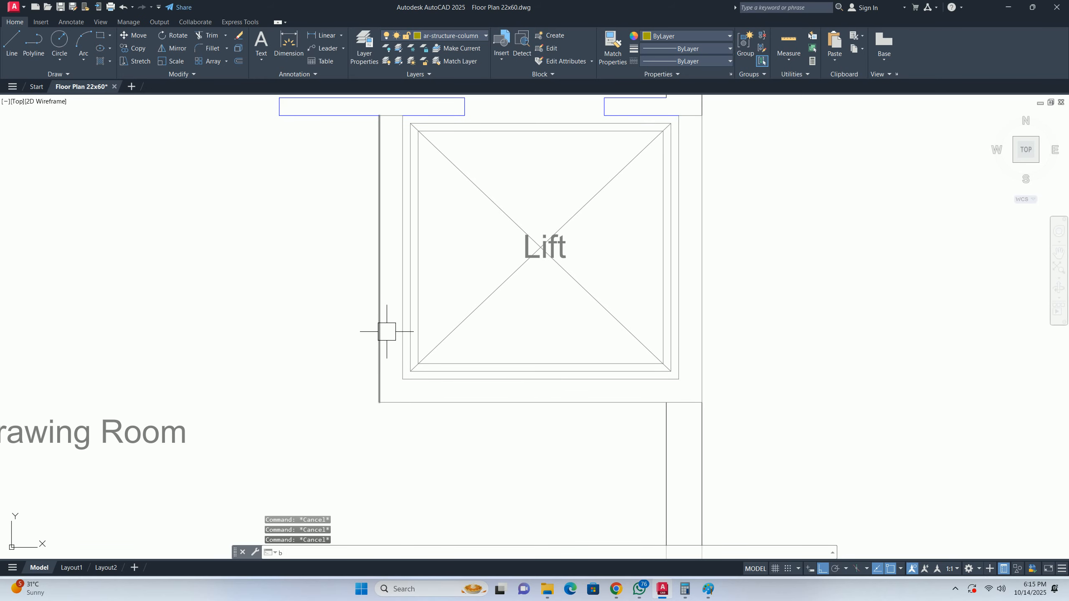
{"action": "type", "text": "o"}
{"action": "key", "text": "Return"}
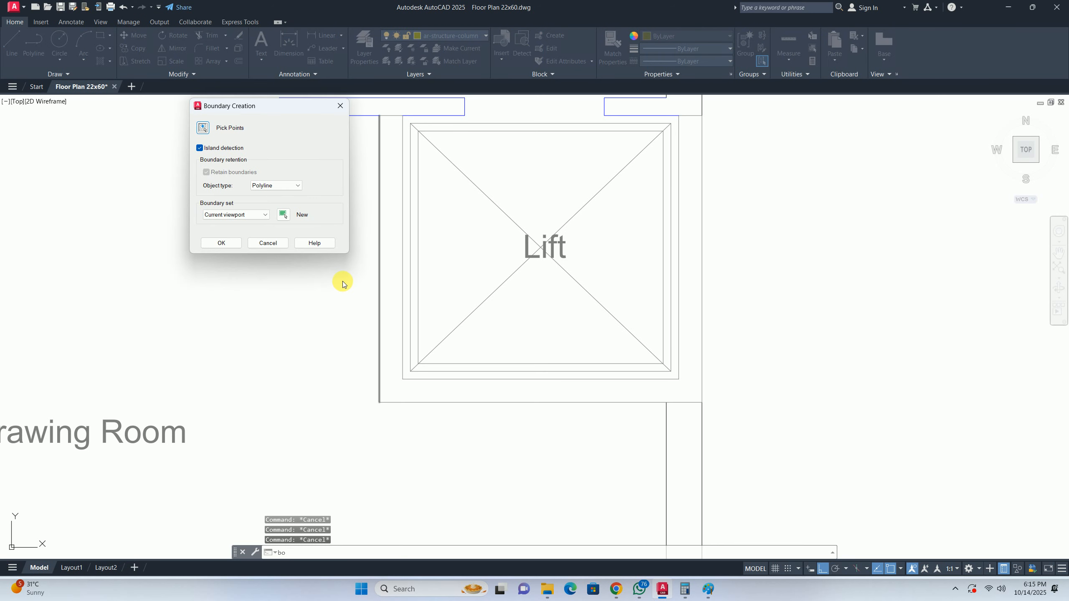
{"action": "left_click", "coordinate": [202, 128]}
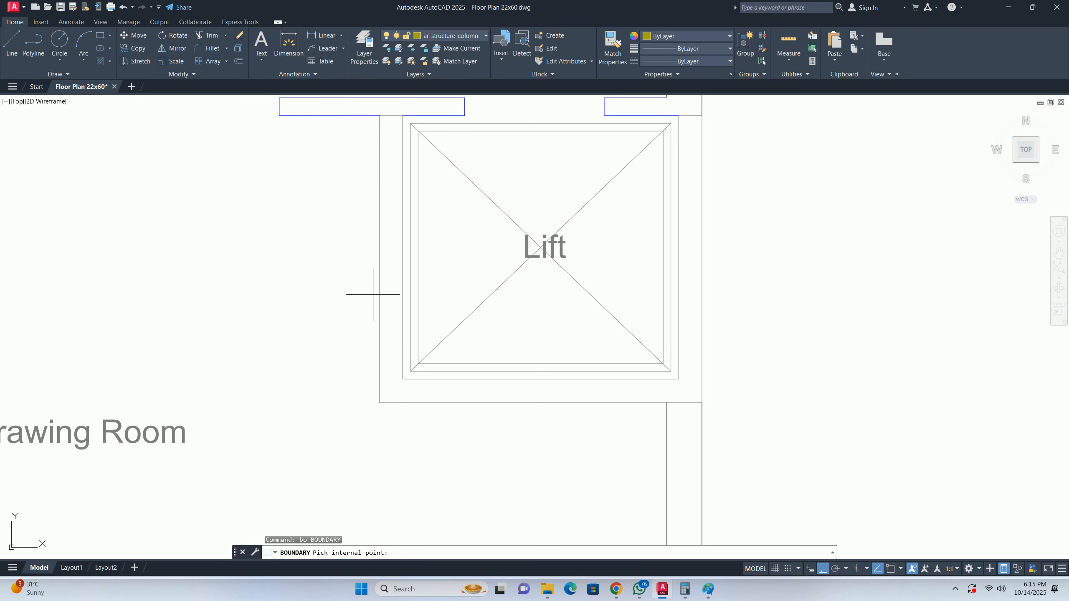
{"action": "left_click", "coordinate": [386, 263]}
{"action": "key", "text": "Return"}
{"action": "key", "text": "Escape"}
{"action": "key", "text": "Escape"}
{"action": "scroll", "coordinate": [375, 333], "scroll_direction": "down", "scroll_amount": 5}
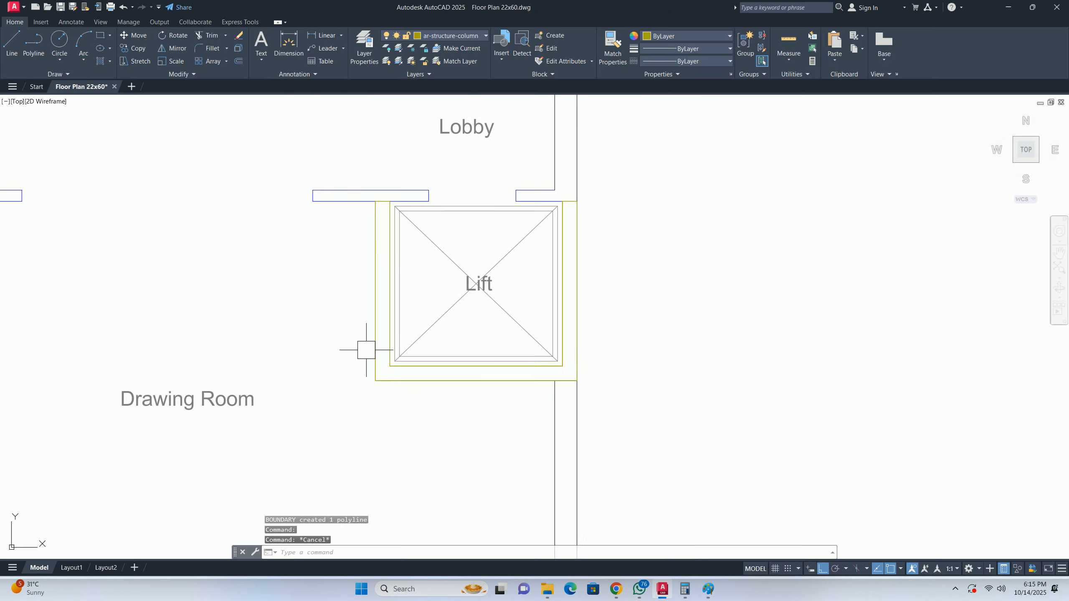
- Hatch the lift wall polyline with the concrete pattern by selecting it as an object
{"action": "scroll", "coordinate": [474, 312], "scroll_direction": "up", "scroll_amount": 4}
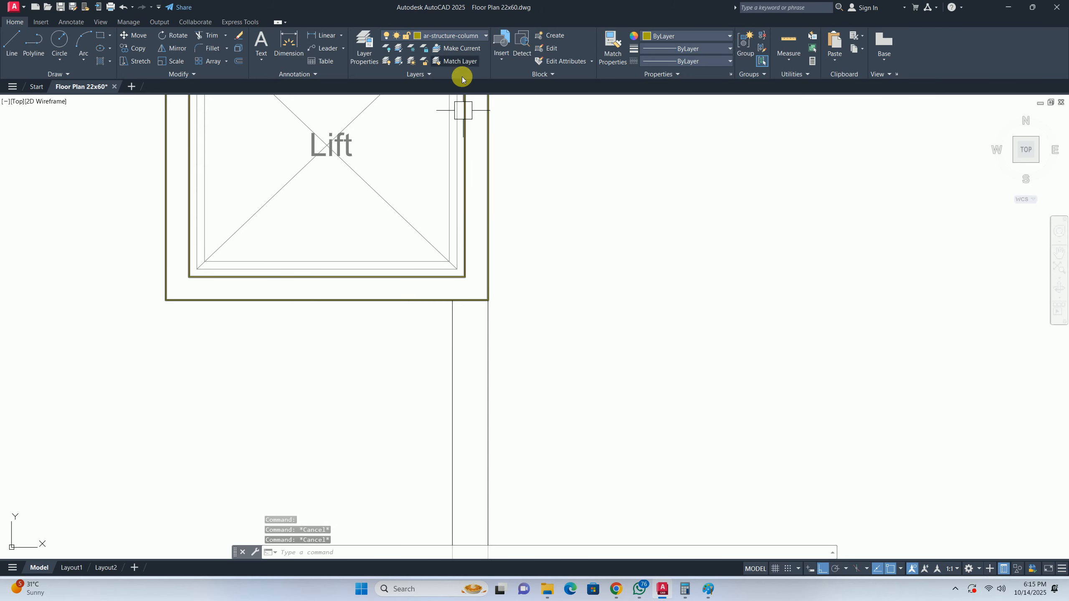
{"action": "middle_click_drag", "start_coordinate": [524, 264], "coordinate": [617, 314]}
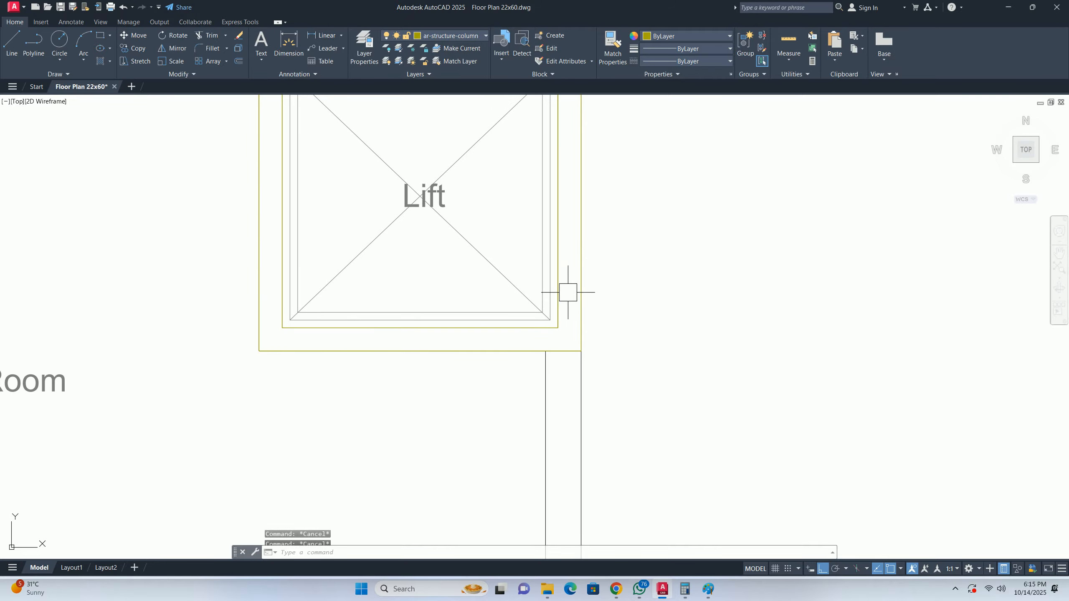
{"action": "left_click", "coordinate": [578, 312]}
{"action": "key", "text": "Escape"}
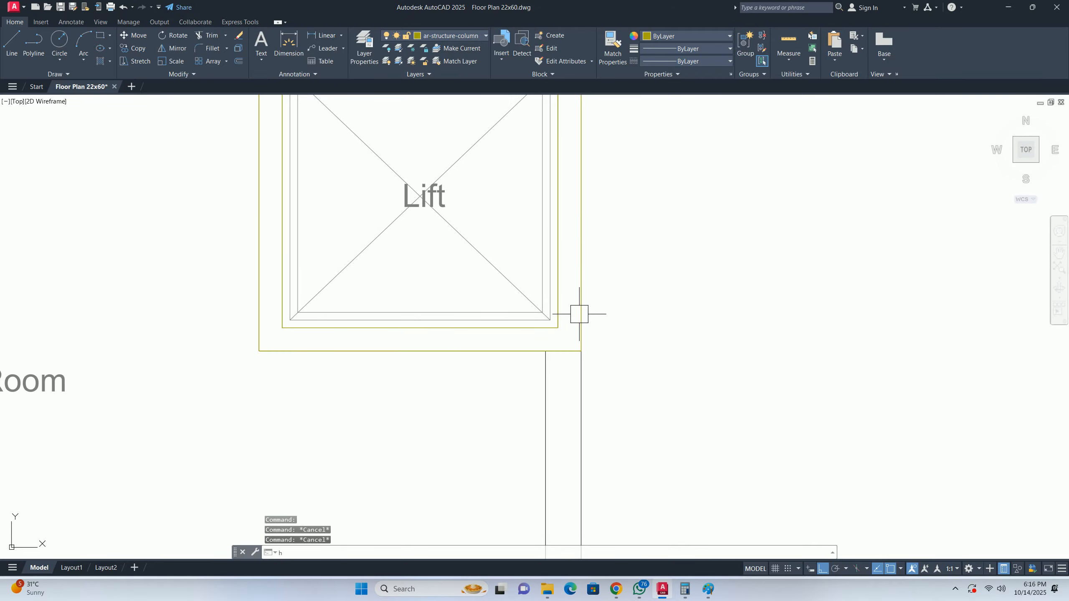
{"action": "key", "text": "Return"}
{"action": "left_click", "coordinate": [406, 555]}
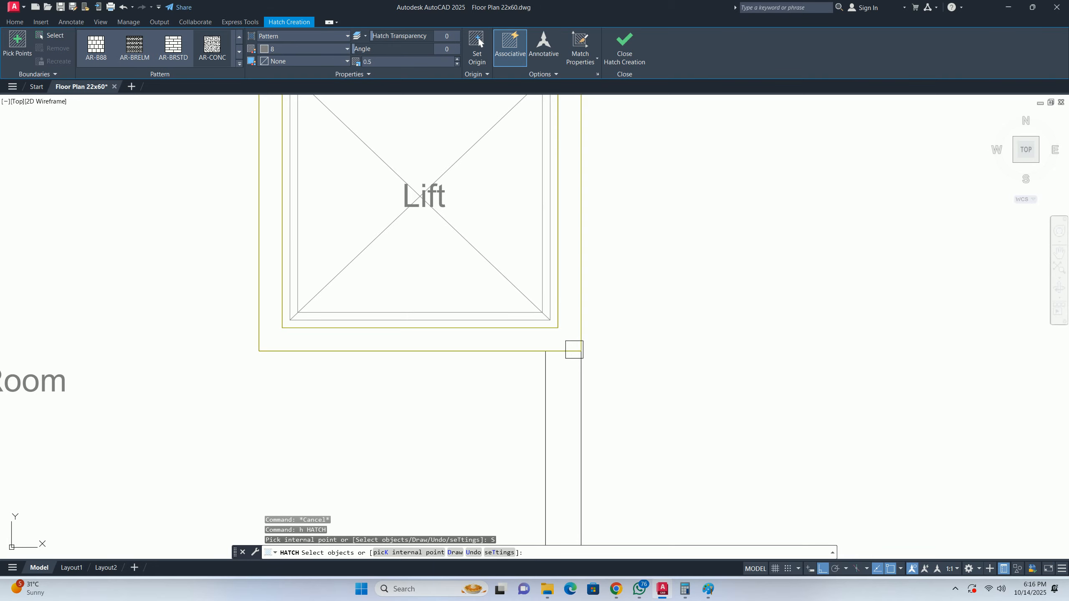
{"action": "left_click", "coordinate": [580, 310]}
{"action": "scroll", "coordinate": [568, 351], "scroll_direction": "down", "scroll_amount": 4}
{"action": "key", "text": "Escape"}
{"action": "key", "text": "Escape"}
{"action": "scroll", "coordinate": [565, 352], "scroll_direction": "down", "scroll_amount": 2}
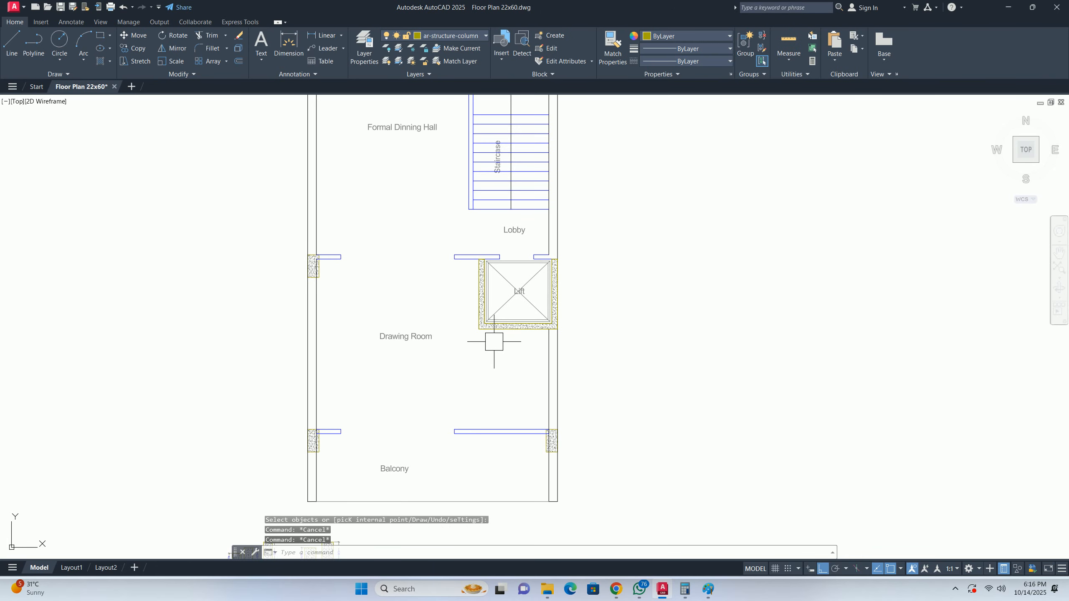
- Inspect the column blocks at the lower Balcony and Drawing Room and the hatched lift wall
{"action": "scroll", "coordinate": [553, 365], "scroll_direction": "down", "scroll_amount": 4}
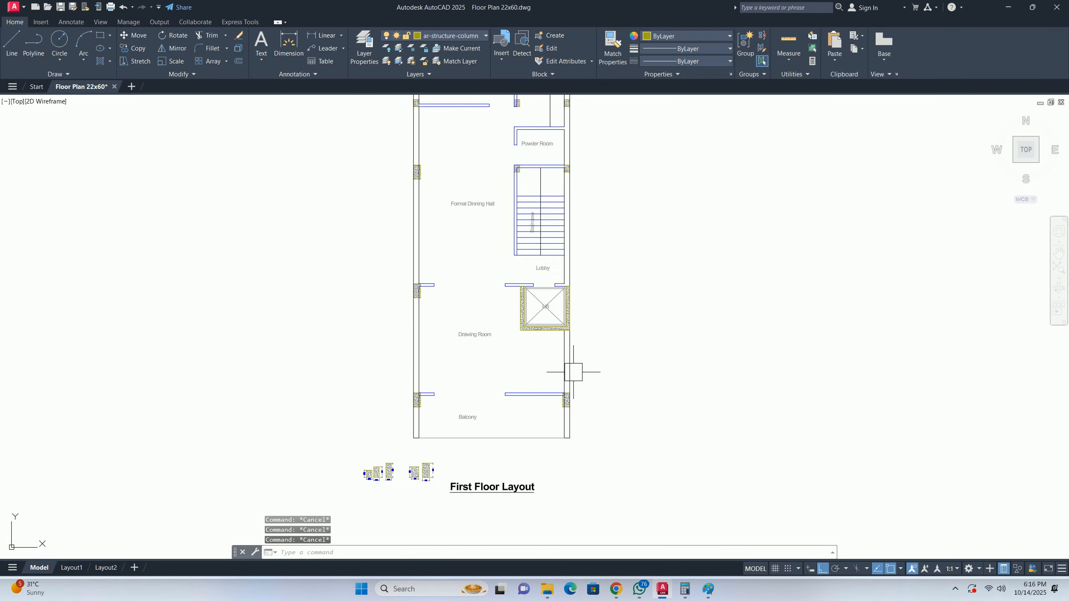
{"action": "scroll", "coordinate": [446, 456], "scroll_direction": "up", "scroll_amount": 4}
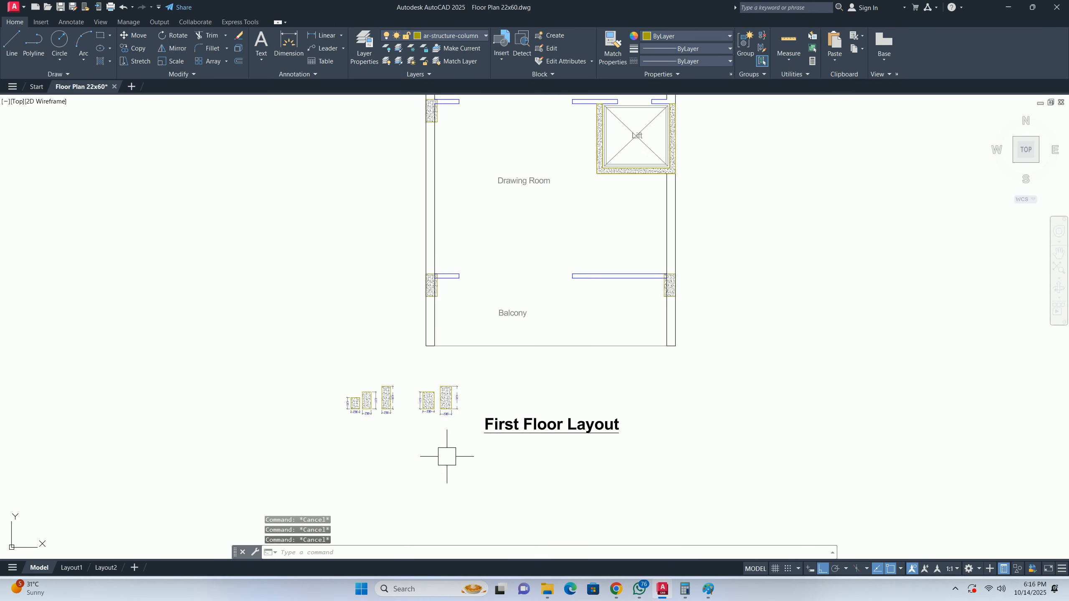
{"action": "scroll", "coordinate": [432, 291], "scroll_direction": "up", "scroll_amount": 3}
{"action": "left_click", "coordinate": [432, 292]}
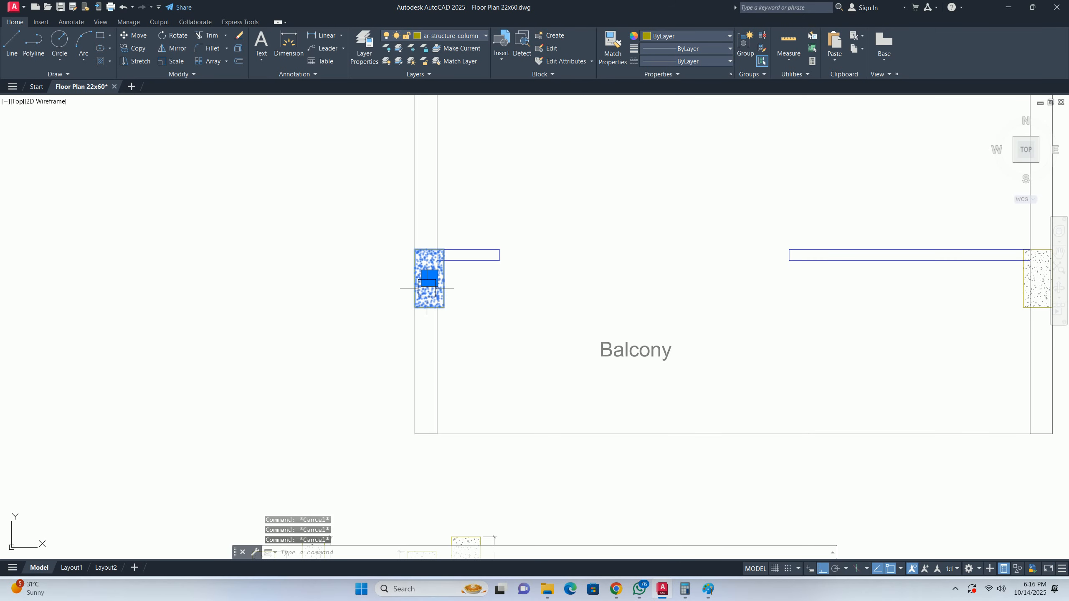
{"action": "key", "text": "Escape"}
{"action": "scroll", "coordinate": [528, 266], "scroll_direction": "down", "scroll_amount": 5}
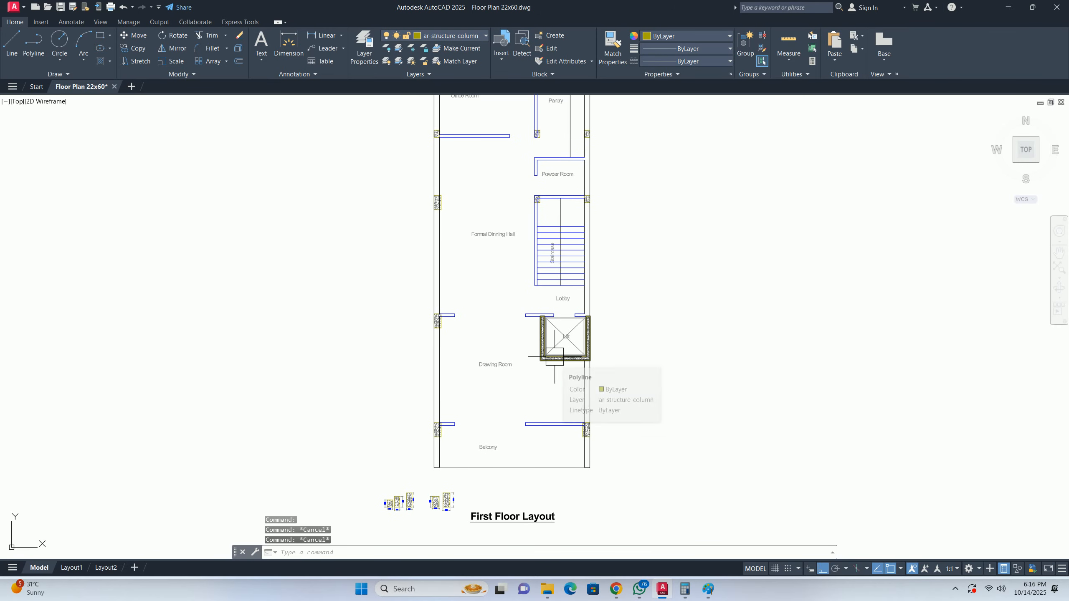
{"action": "middle_click_drag", "start_coordinate": [463, 416], "coordinate": [473, 378]}
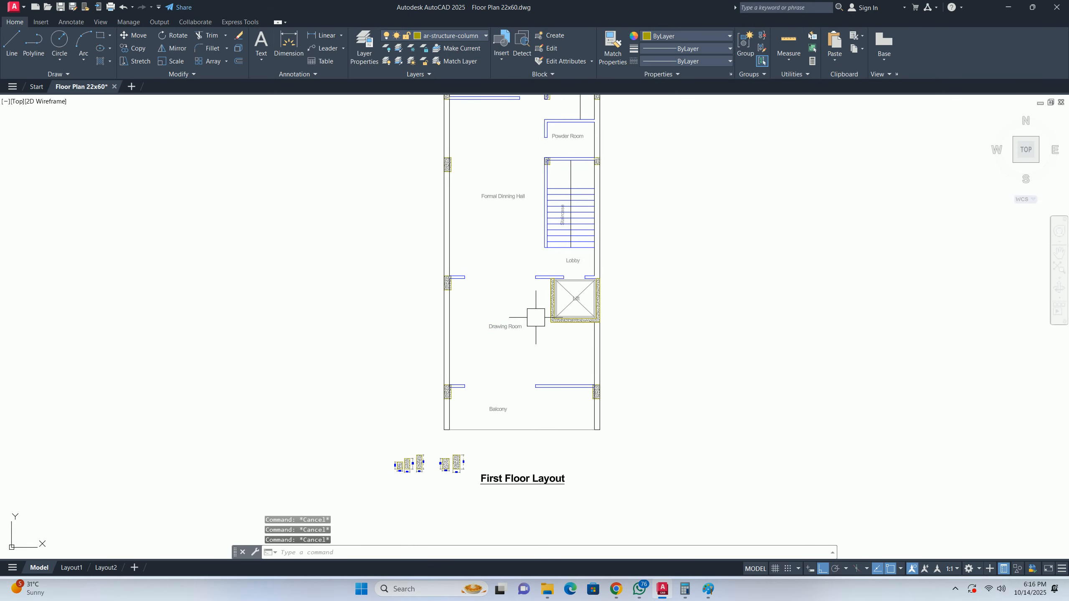
{"action": "scroll", "coordinate": [493, 311], "scroll_direction": "up", "scroll_amount": 4}
{"action": "scroll", "coordinate": [389, 229], "scroll_direction": "up", "scroll_amount": 2}
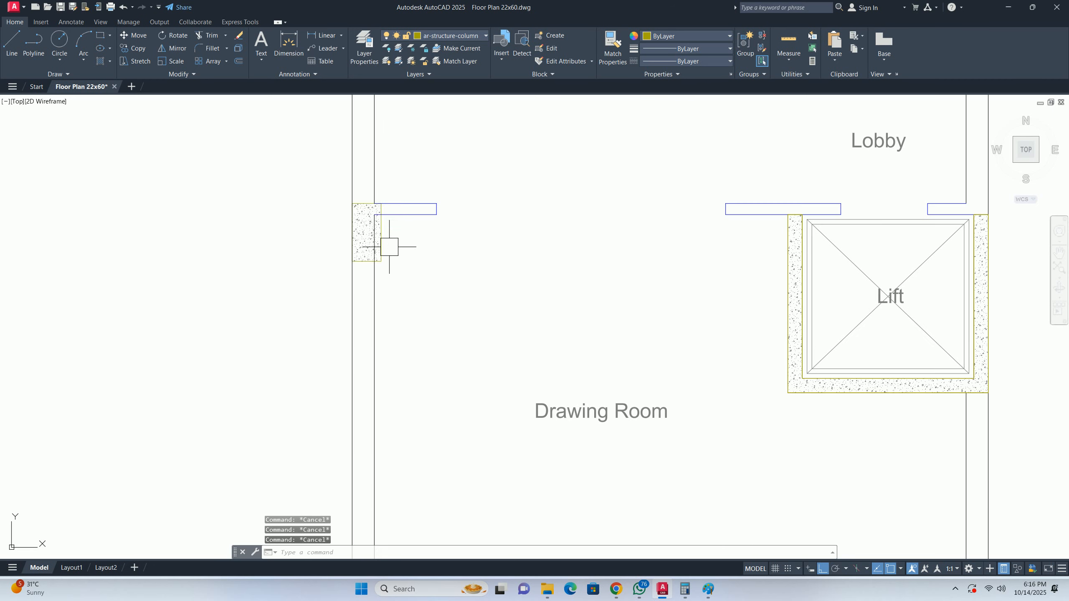
- Stretch the upper end of the lift polyline's left leg up to the far edge of the Lobby wall
{"action": "middle_click_drag", "start_coordinate": [811, 236], "coordinate": [489, 307]}
{"action": "scroll", "coordinate": [585, 256], "scroll_direction": "up", "scroll_amount": 6}
{"action": "left_click", "coordinate": [572, 255]}
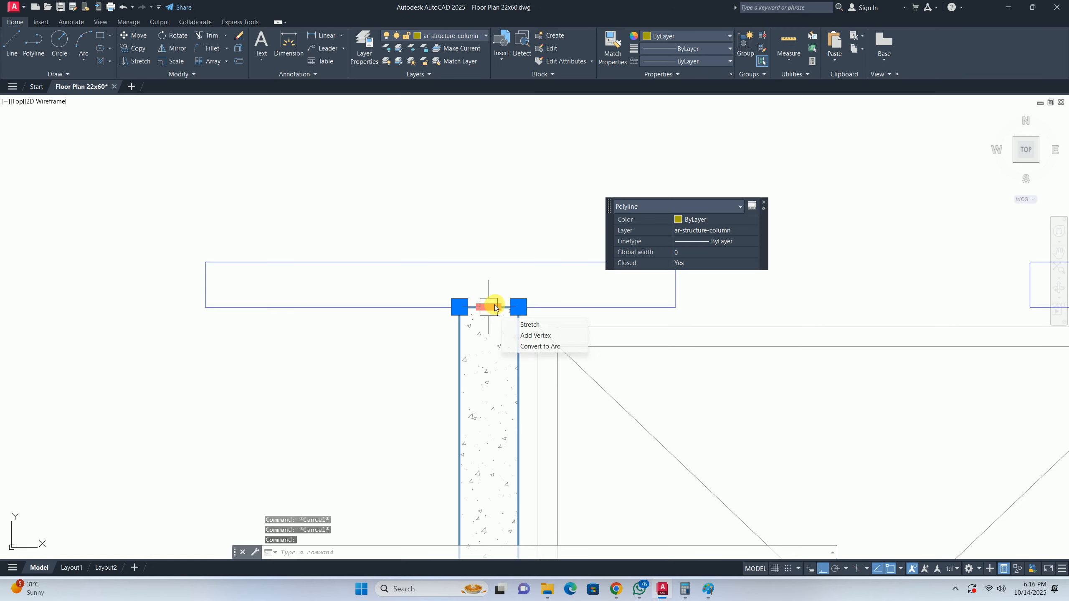
{"action": "left_click", "coordinate": [488, 307]}
{"action": "left_click", "coordinate": [489, 262]}
{"action": "key", "text": "Escape"}
{"action": "scroll", "coordinate": [514, 299], "scroll_direction": "down", "scroll_amount": 4}
{"action": "key", "text": "Escape"}
- Stretch the upper end of the lift polyline's right leg up to the Lobby wall's upper edge
{"action": "middle_click_drag", "start_coordinate": [861, 331], "coordinate": [589, 332]}
{"action": "scroll", "coordinate": [590, 332], "scroll_direction": "up", "scroll_amount": 2}
{"action": "left_click", "coordinate": [492, 286]}
{"action": "scroll", "coordinate": [495, 288], "scroll_direction": "up", "scroll_amount": 6}
{"action": "left_click", "coordinate": [468, 282]}
{"action": "middle_click_drag", "start_coordinate": [472, 185], "coordinate": [478, 282]}
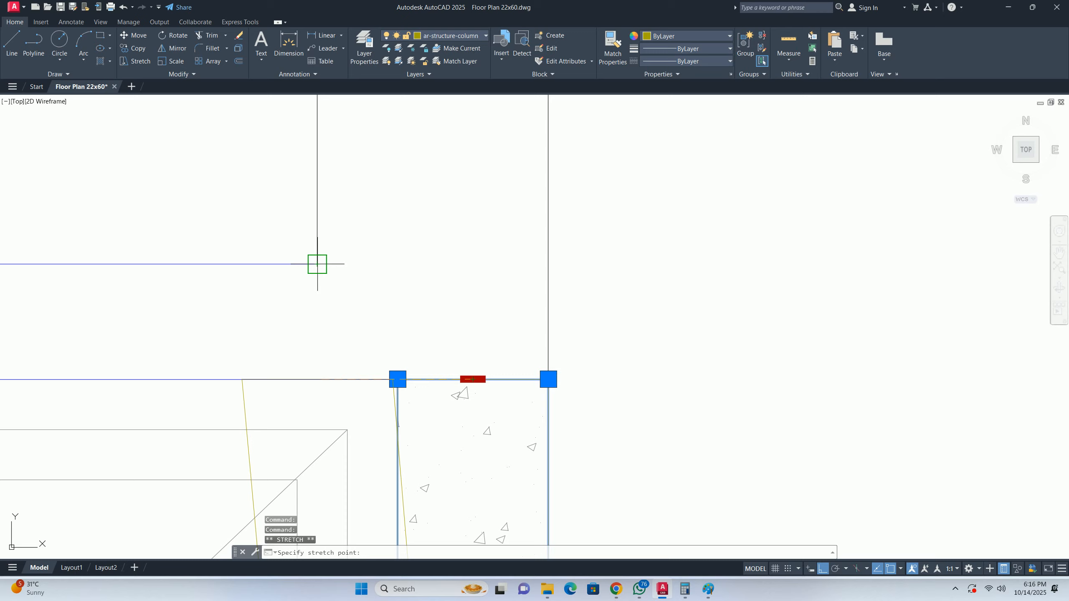
{"action": "left_click", "coordinate": [481, 266]}
{"action": "key", "text": "Escape"}
{"action": "scroll", "coordinate": [501, 288], "scroll_direction": "down", "scroll_amount": 6}
{"action": "key", "text": "Escape"}
- Delete the leftover closing line inside the lift wall's left leg
{"action": "middle_click_drag", "start_coordinate": [442, 308], "coordinate": [612, 319]}
{"action": "scroll", "coordinate": [489, 305], "scroll_direction": "down", "scroll_amount": 2}
{"action": "scroll", "coordinate": [489, 306], "scroll_direction": "up", "scroll_amount": 10}
{"action": "left_click", "coordinate": [435, 345]}
{"action": "left_click", "coordinate": [736, 434]}
{"action": "key", "text": "Delete"}
{"action": "scroll", "coordinate": [406, 346], "scroll_direction": "down", "scroll_amount": 12}
- Review the column placement across the whole First Floor Layout
{"action": "middle_click_drag", "start_coordinate": [441, 231], "coordinate": [353, 365]}
{"action": "scroll", "coordinate": [401, 222], "scroll_direction": "up", "scroll_amount": 6}
{"action": "middle_click_drag", "start_coordinate": [400, 222], "coordinate": [422, 334]}
{"action": "scroll", "coordinate": [422, 286], "scroll_direction": "down", "scroll_amount": 6}
{"action": "middle_click_drag", "start_coordinate": [358, 380], "coordinate": [359, 380]}
{"action": "key", "text": "Escape"}
{"action": "key", "text": "Escape"}
{"action": "scroll", "coordinate": [385, 325], "scroll_direction": "down", "scroll_amount": 4}
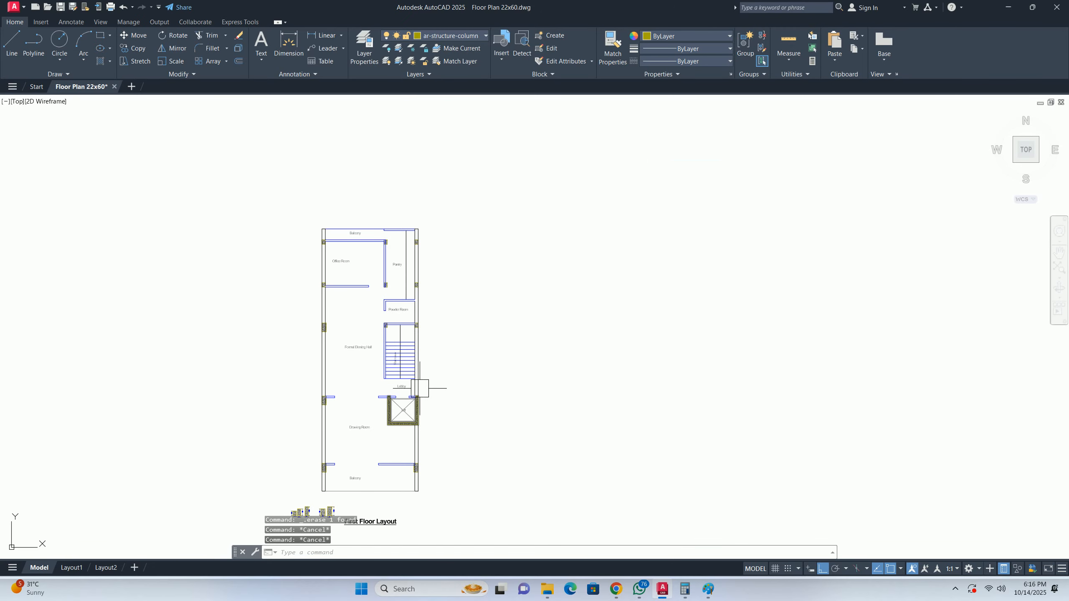
- Group all column blocks and the hatched lift wall of the First Floor Layout into one unnamed group
{"action": "middle_click_drag", "start_coordinate": [396, 426], "coordinate": [403, 410]}
{"action": "scroll", "coordinate": [394, 445], "scroll_direction": "up", "scroll_amount": 3}
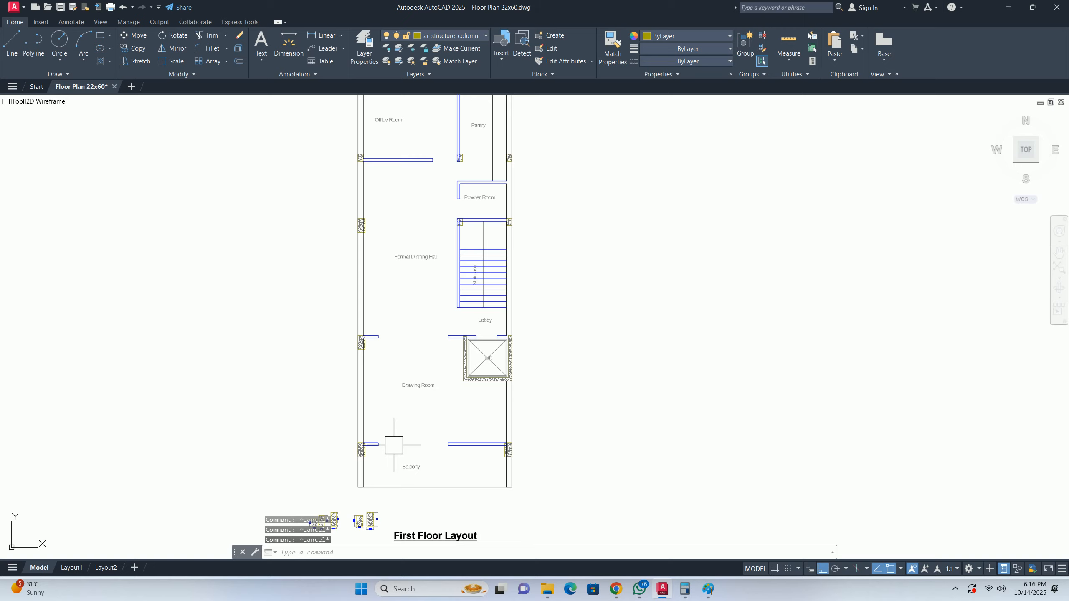
{"action": "type", "text": "group"}
{"action": "key", "text": "Return"}
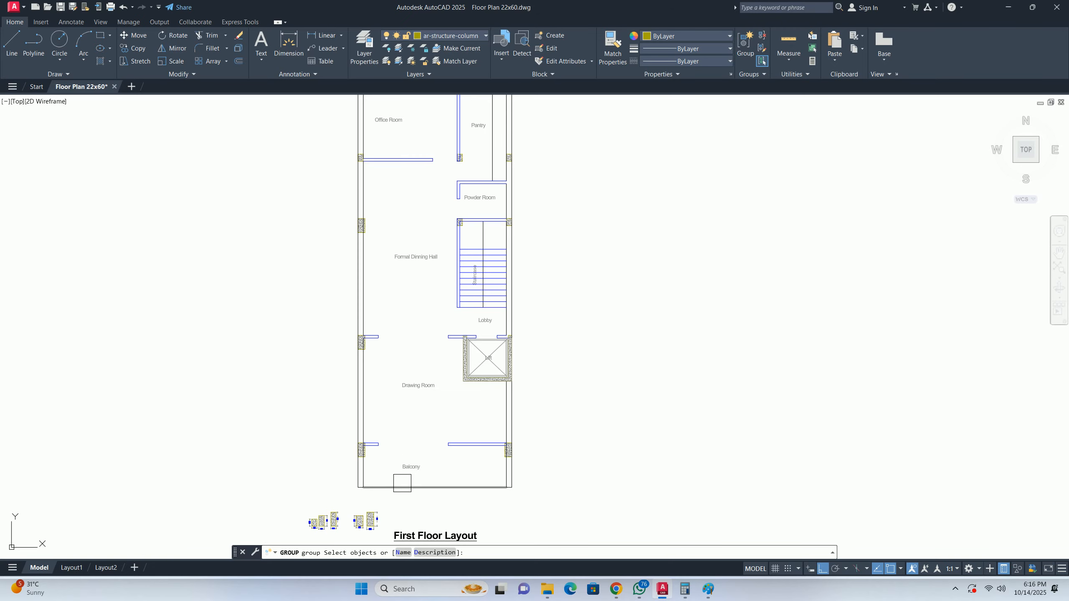
{"action": "scroll", "coordinate": [393, 441], "scroll_direction": "up", "scroll_amount": 5}
{"action": "left_click", "coordinate": [372, 370]}
{"action": "scroll", "coordinate": [408, 401], "scroll_direction": "down", "scroll_amount": 2}
{"action": "left_click", "coordinate": [527, 398]}
{"action": "mouse_move", "coordinate": [469, 260]}
{"action": "middle_mouse_down"}
{"action": "mouse_move", "coordinate": [470, 394]}
{"action": "mouse_move", "coordinate": [444, 429]}
{"action": "middle_mouse_up"}
{"action": "scroll", "coordinate": [465, 336], "scroll_direction": "up", "scroll_amount": 6}
{"action": "left_click", "coordinate": [458, 377]}
{"action": "left_click", "coordinate": [464, 396]}
{"action": "scroll", "coordinate": [464, 395], "scroll_direction": "down", "scroll_amount": 10}
{"action": "scroll", "coordinate": [351, 397], "scroll_direction": "up", "scroll_amount": 6}
{"action": "left_click", "coordinate": [292, 399]}
{"action": "scroll", "coordinate": [341, 317], "scroll_direction": "down", "scroll_amount": 2}
{"action": "middle_click_drag", "start_coordinate": [344, 315], "coordinate": [414, 535]}
{"action": "scroll", "coordinate": [415, 535], "scroll_direction": "down", "scroll_amount": 2}
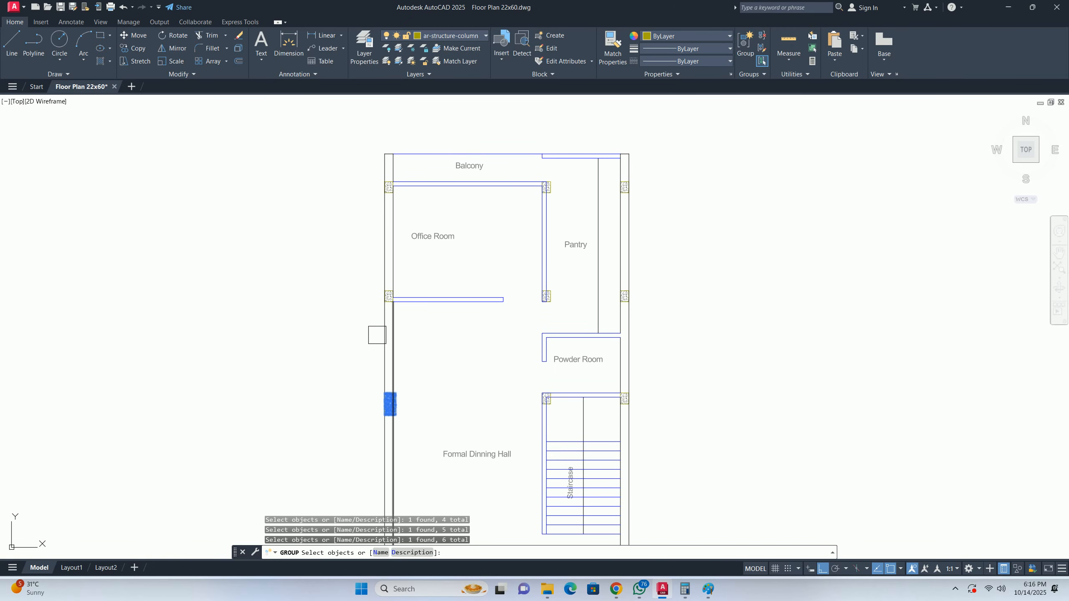
{"action": "scroll", "coordinate": [377, 334], "scroll_direction": "up", "scroll_amount": 2}
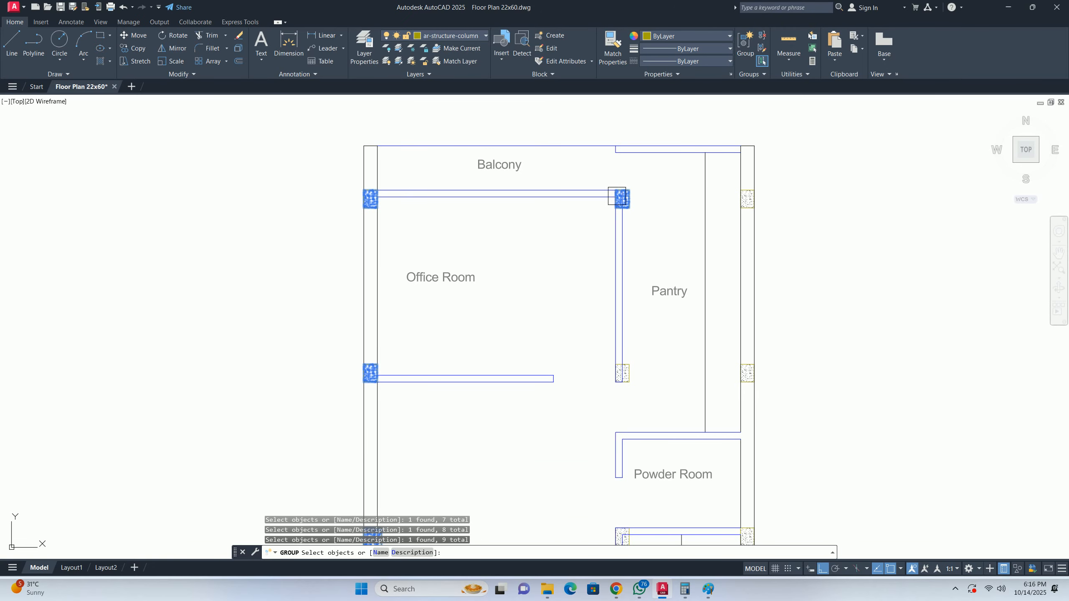
{"action": "left_click", "coordinate": [626, 377]}
{"action": "middle_click_drag", "start_coordinate": [651, 409], "coordinate": [474, 218]}
{"action": "scroll", "coordinate": [491, 297], "scroll_direction": "down", "scroll_amount": 5}
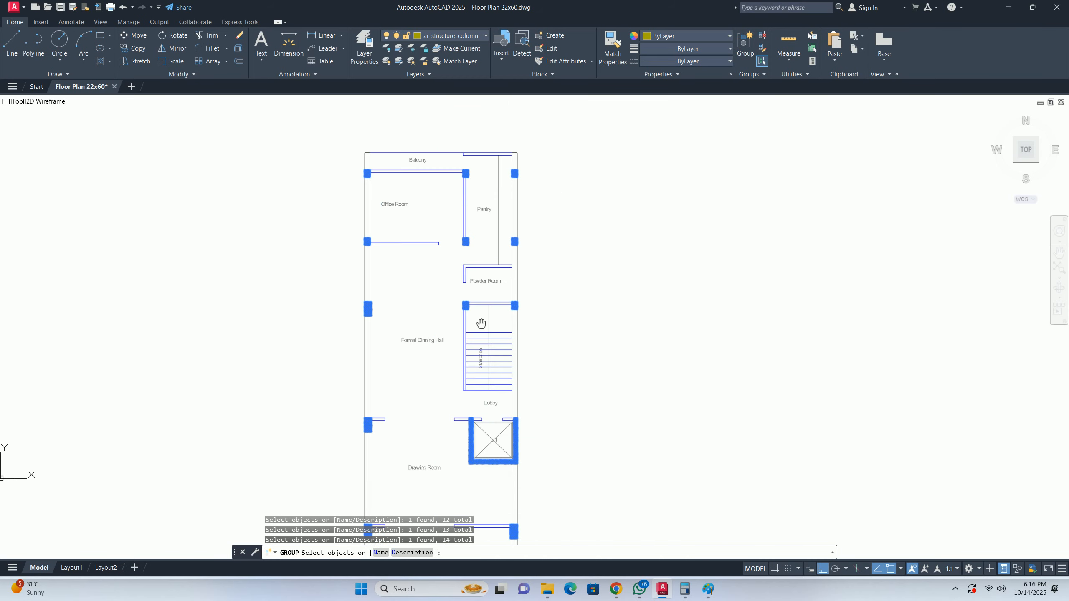
{"action": "key", "text": "Escape"}
{"action": "scroll", "coordinate": [485, 406], "scroll_direction": "up", "scroll_amount": 8}
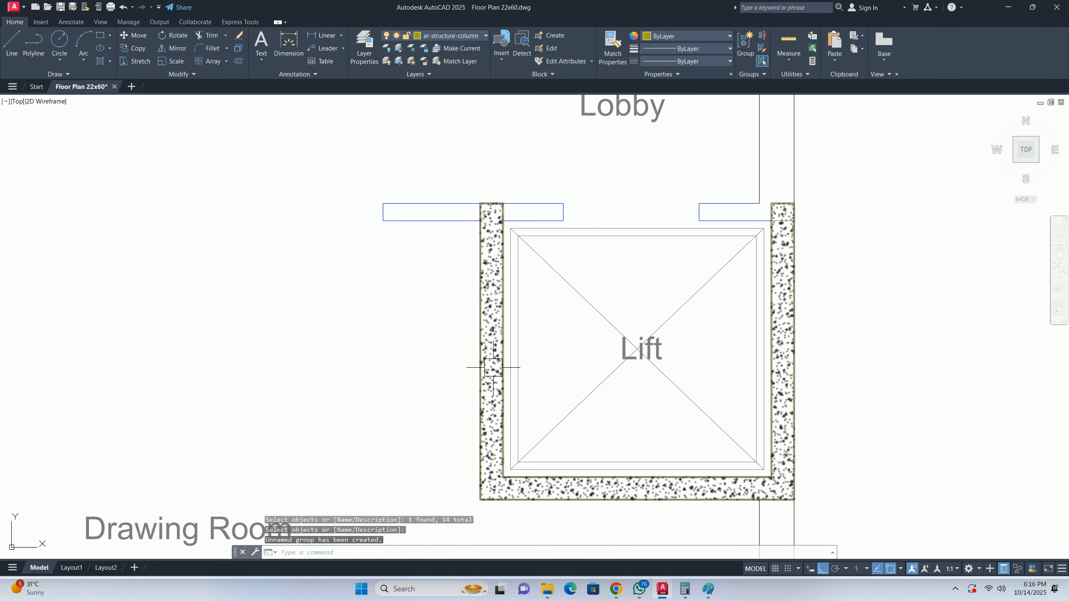
{"action": "scroll", "coordinate": [489, 371], "scroll_direction": "down", "scroll_amount": 5}
{"action": "key", "text": "Escape"}
{"action": "scroll", "coordinate": [457, 389], "scroll_direction": "down", "scroll_amount": 3}
{"action": "middle_click_drag", "start_coordinate": [446, 425], "coordinate": [451, 429]}
{"action": "type", "text": "c"}
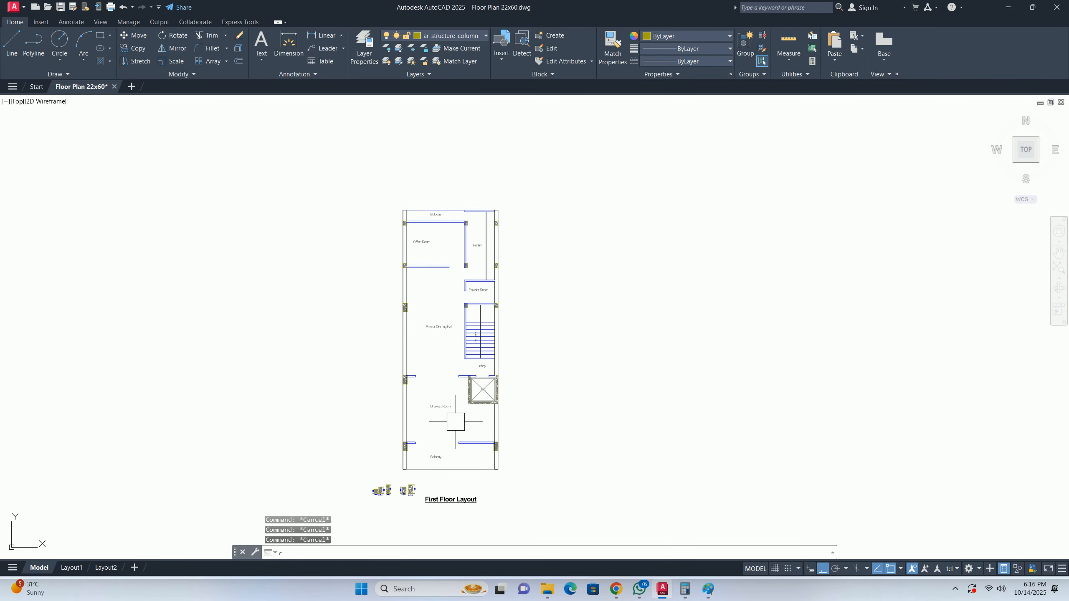
{"action": "type", "text": "o"}
{"action": "key", "text": "space"}
{"action": "left_click", "coordinate": [461, 393]}
{"action": "left_click", "coordinate": [453, 405]}
{"action": "scroll", "coordinate": [465, 403], "scroll_direction": "up", "scroll_amount": 5}
{"action": "key", "text": "Escape"}
{"action": "key", "text": "Escape"}
- Copy the structural group by the plan's upper-left outer corner onto the matching corners of the Second and Third Floor Layouts
{"action": "key", "text": "space"}
{"action": "left_click", "coordinate": [482, 379]}
{"action": "scroll", "coordinate": [472, 371], "scroll_direction": "down", "scroll_amount": 7}
{"action": "key", "text": "space"}
{"action": "scroll", "coordinate": [343, 290], "scroll_direction": "up", "scroll_amount": 4}
{"action": "left_click", "coordinate": [342, 321]}
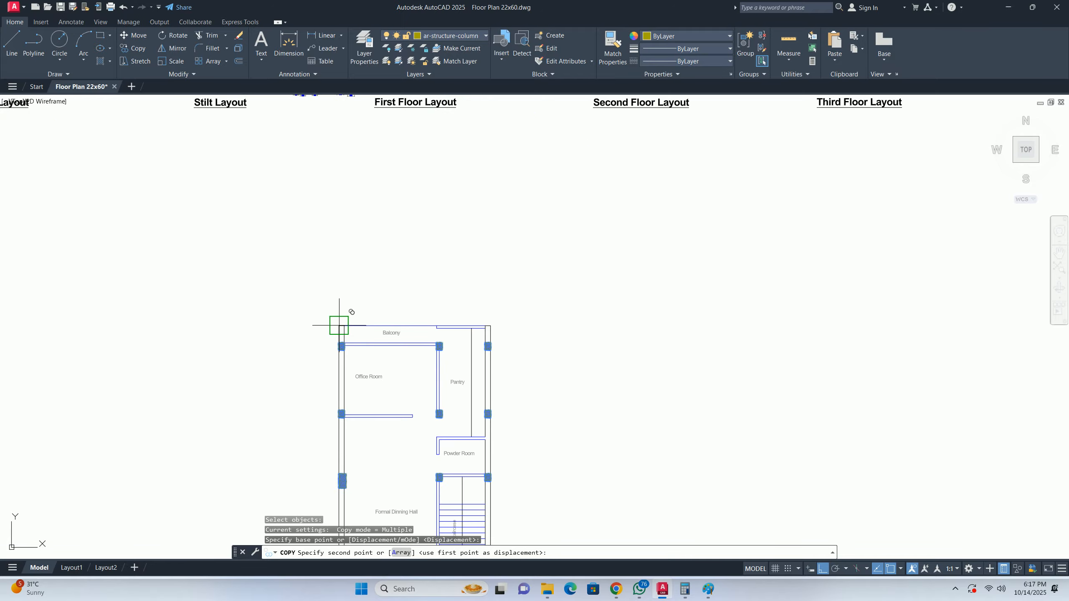
{"action": "scroll", "coordinate": [295, 400], "scroll_direction": "down", "scroll_amount": 5}
{"action": "scroll", "coordinate": [354, 256], "scroll_direction": "up", "scroll_amount": 7}
{"action": "scroll", "coordinate": [354, 256], "scroll_direction": "down", "scroll_amount": 1}
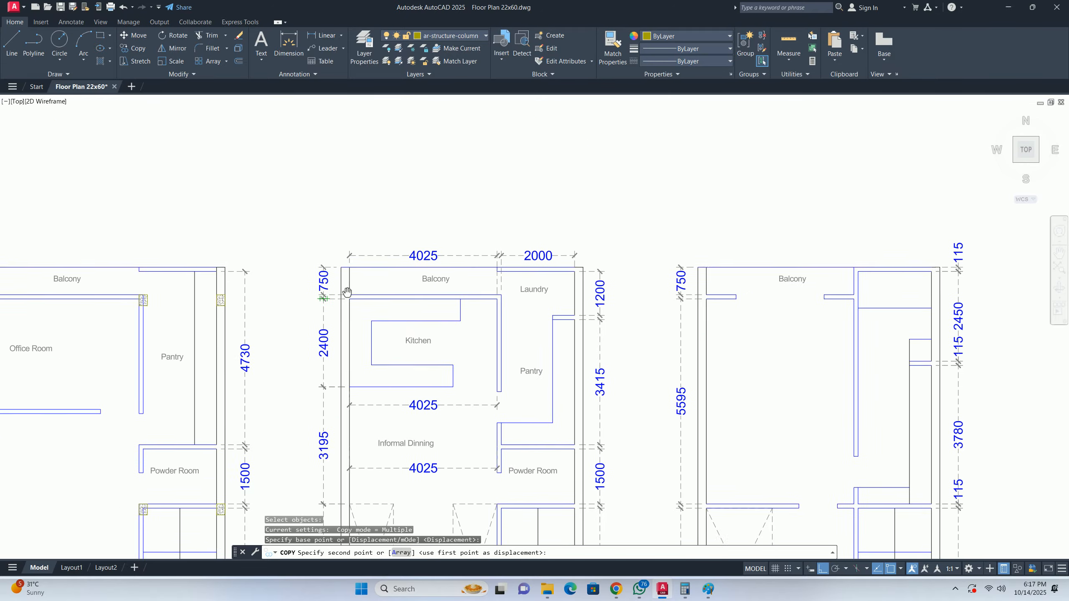
{"action": "scroll", "coordinate": [336, 261], "scroll_direction": "up", "scroll_amount": 4}
{"action": "left_click", "coordinate": [327, 277]}
{"action": "scroll", "coordinate": [329, 278], "scroll_direction": "down", "scroll_amount": 5}
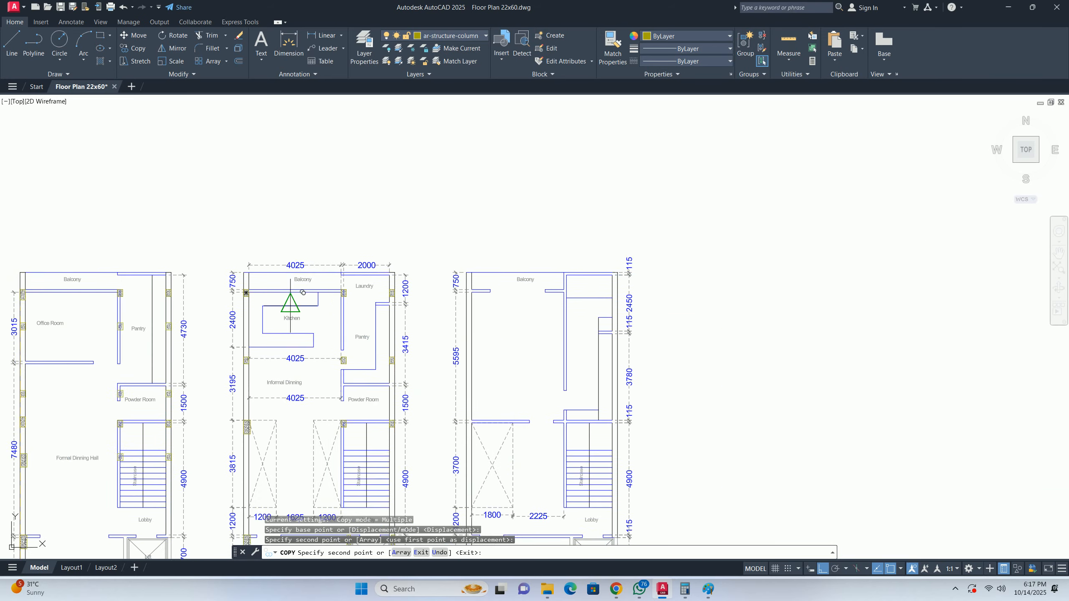
{"action": "scroll", "coordinate": [574, 286], "scroll_direction": "up", "scroll_amount": 6}
{"action": "key", "text": "Escape"}
{"action": "key", "text": "Escape"}
{"action": "scroll", "coordinate": [481, 239], "scroll_direction": "down", "scroll_amount": 6}
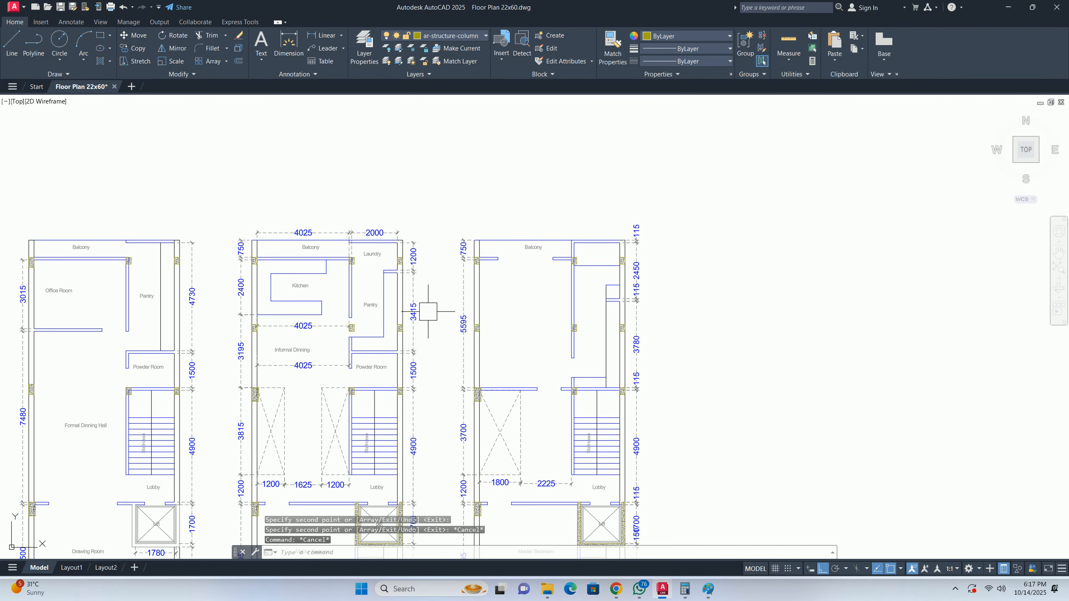
- Examine how the copied columns and lift wall fit the Second Floor Layout's bedroom, lift and staircase walls
{"action": "middle_click_drag", "start_coordinate": [378, 390], "coordinate": [353, 259]}
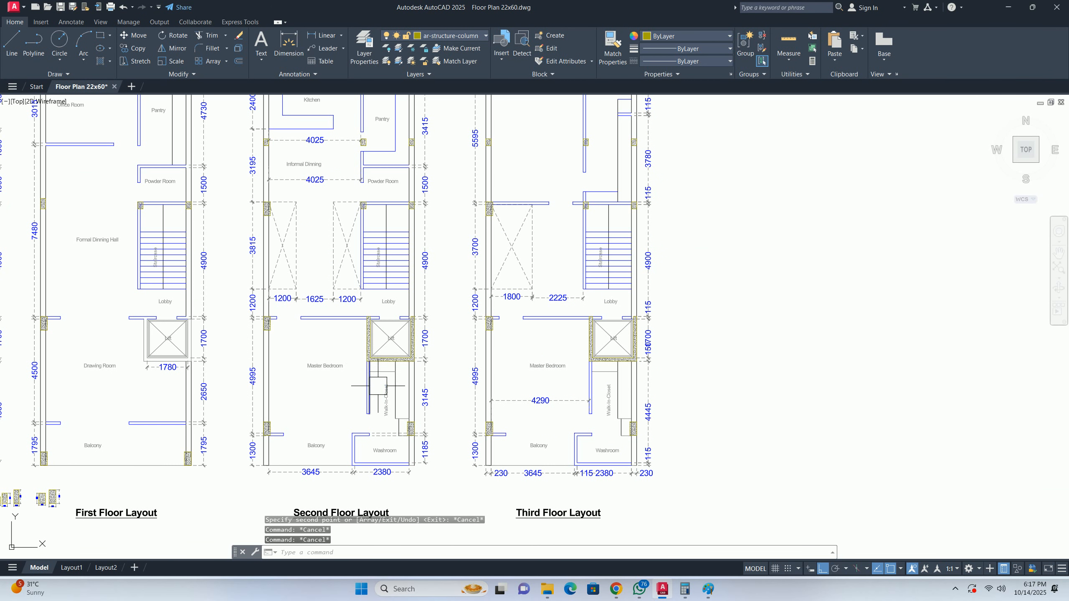
{"action": "scroll", "coordinate": [368, 391], "scroll_direction": "up", "scroll_amount": 3}
{"action": "mouse_move", "coordinate": [145, 473]}
{"action": "middle_mouse_down"}
{"action": "mouse_move", "coordinate": [172, 458]}
{"action": "mouse_move", "coordinate": [211, 362]}
{"action": "middle_mouse_up"}
{"action": "scroll", "coordinate": [210, 362], "scroll_direction": "down", "scroll_amount": 1}
{"action": "mouse_move", "coordinate": [126, 459]}
{"action": "middle_mouse_down"}
{"action": "mouse_move", "coordinate": [191, 382]}
{"action": "mouse_move", "coordinate": [311, 368]}
{"action": "middle_mouse_up"}
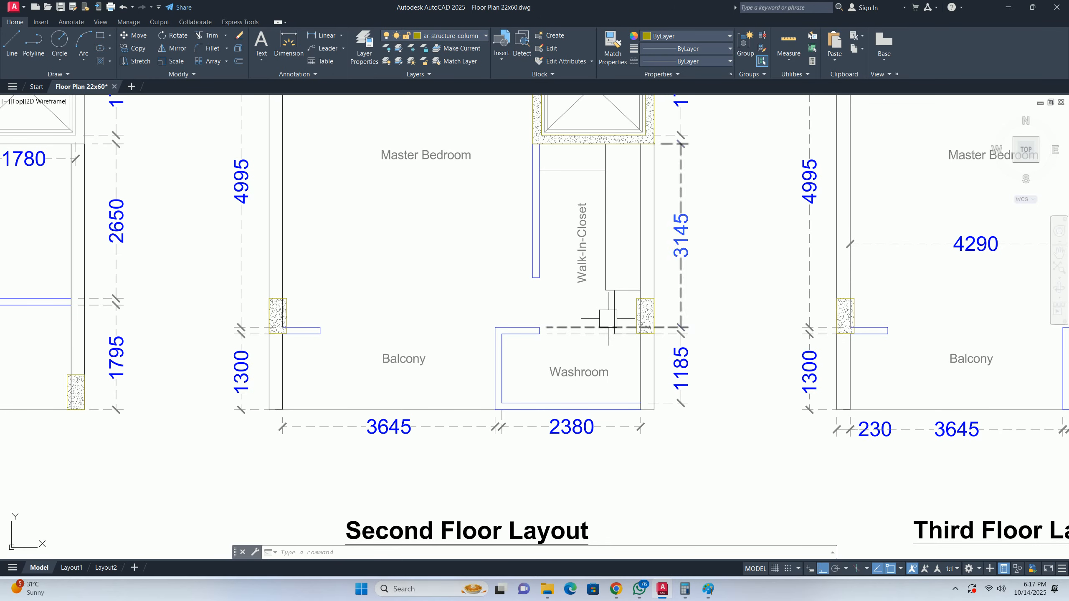
{"action": "scroll", "coordinate": [607, 319], "scroll_direction": "down", "scroll_amount": 3}
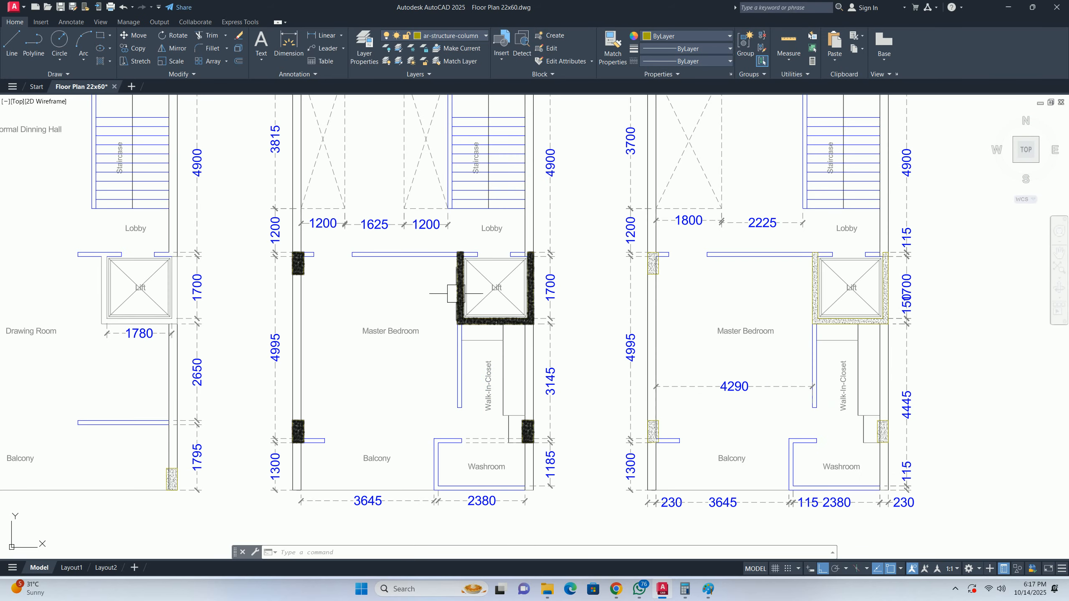
{"action": "middle_click_drag", "start_coordinate": [372, 280], "coordinate": [369, 332]}
{"action": "scroll", "coordinate": [564, 315], "scroll_direction": "up", "scroll_amount": 4}
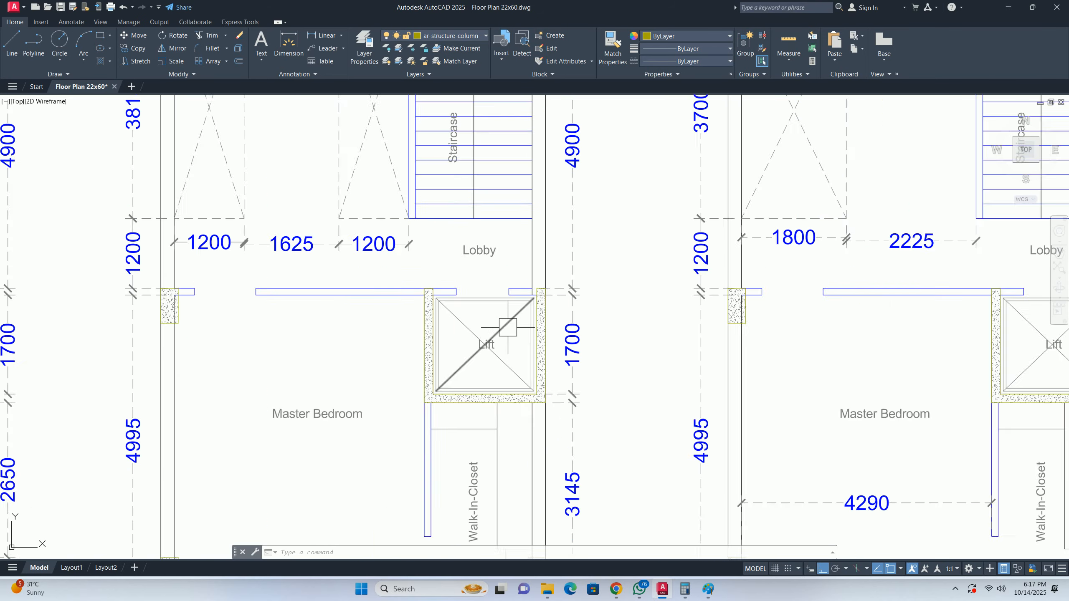
{"action": "scroll", "coordinate": [568, 313], "scroll_direction": "down", "scroll_amount": 2}
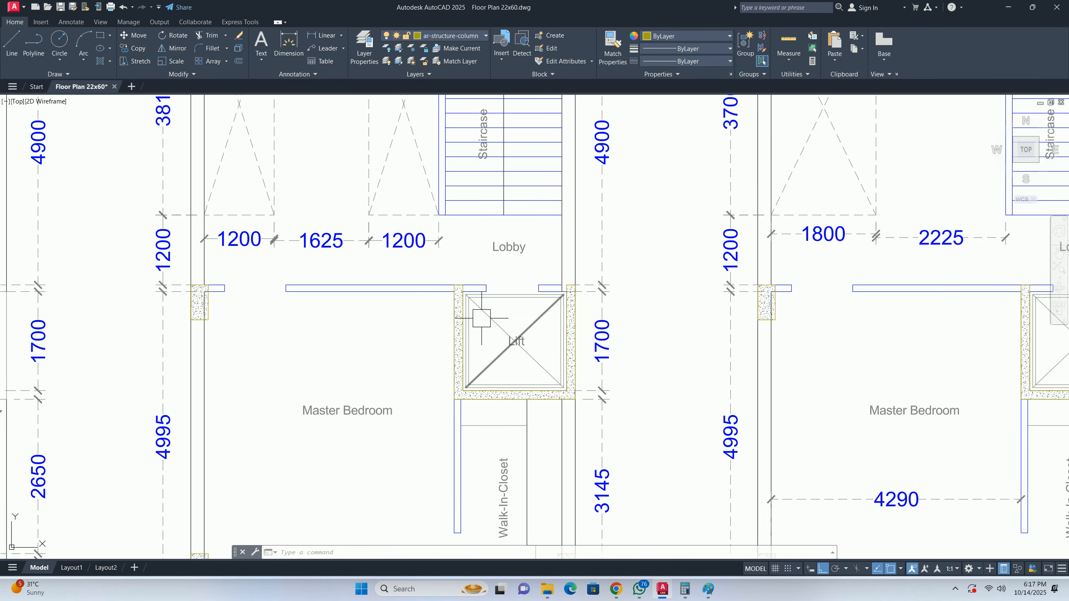
{"action": "middle_click_drag", "start_coordinate": [491, 300], "coordinate": [424, 395]}
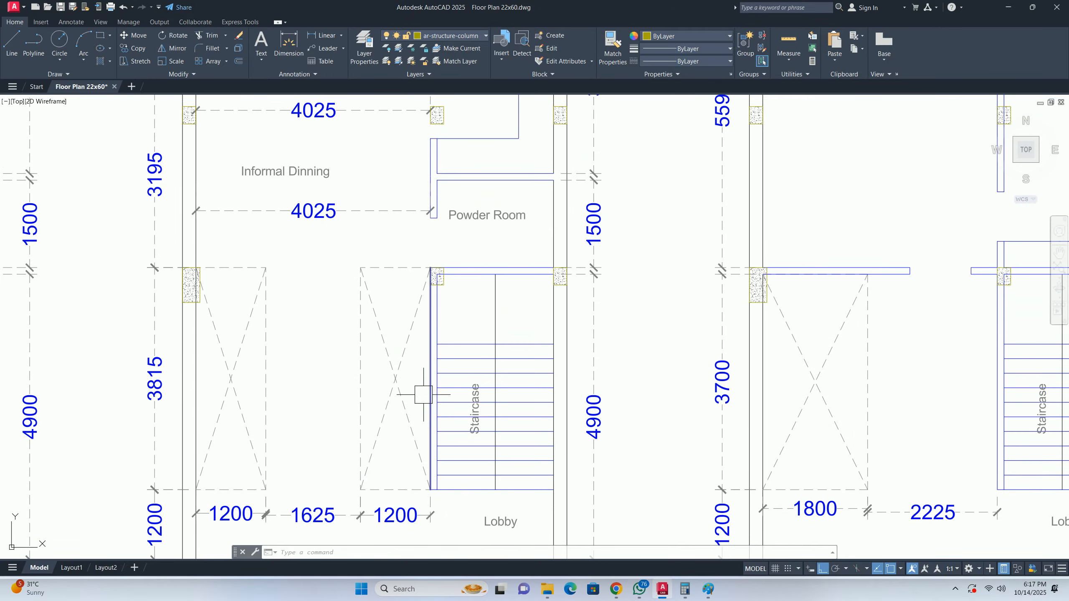
{"action": "scroll", "coordinate": [436, 315], "scroll_direction": "down", "scroll_amount": 2}
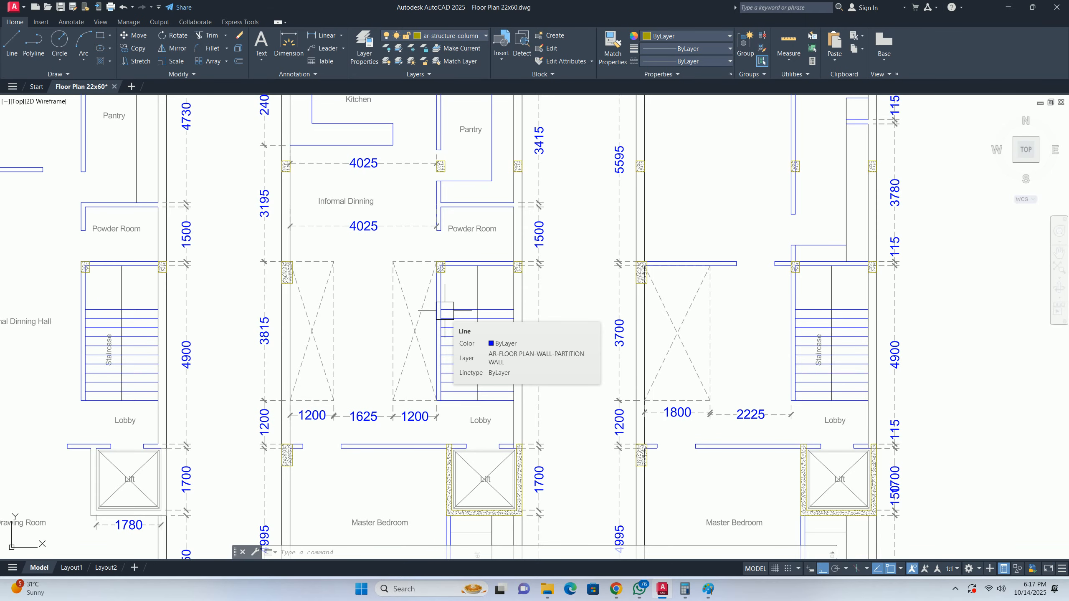
- Inspect the Second Floor columns beside the Walk-In-Closet, the Washroom and the dashed openings next to the staircase
{"action": "middle_click_drag", "start_coordinate": [448, 363], "coordinate": [504, 146]}
{"action": "scroll", "coordinate": [553, 449], "scroll_direction": "up", "scroll_amount": 3}
{"action": "middle_click_drag", "start_coordinate": [553, 449], "coordinate": [580, 334]}
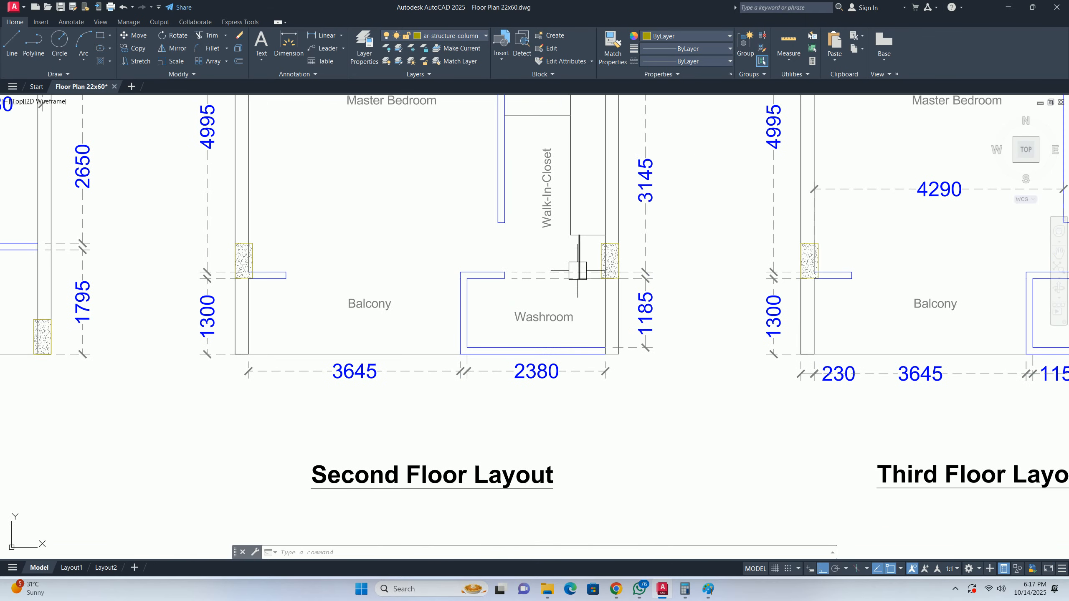
{"action": "middle_click_drag", "start_coordinate": [547, 248], "coordinate": [547, 364]}
{"action": "scroll", "coordinate": [573, 366], "scroll_direction": "down", "scroll_amount": 2}
{"action": "scroll", "coordinate": [579, 373], "scroll_direction": "up", "scroll_amount": 2}
{"action": "scroll", "coordinate": [578, 373], "scroll_direction": "up", "scroll_amount": 2}
{"action": "scroll", "coordinate": [590, 364], "scroll_direction": "up", "scroll_amount": 2}
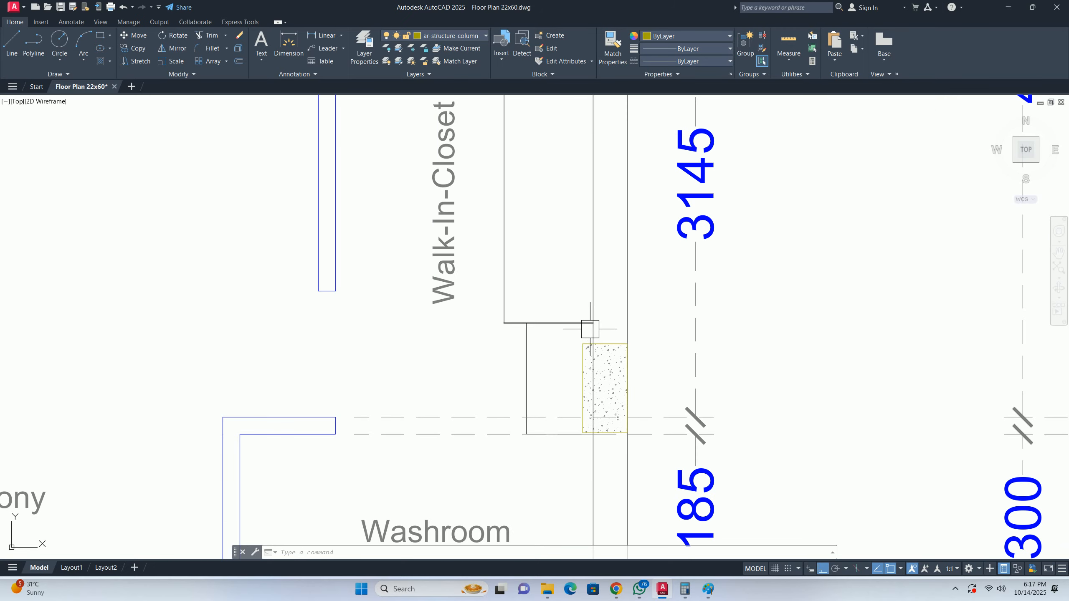
{"action": "scroll", "coordinate": [587, 332], "scroll_direction": "up", "scroll_amount": 4}
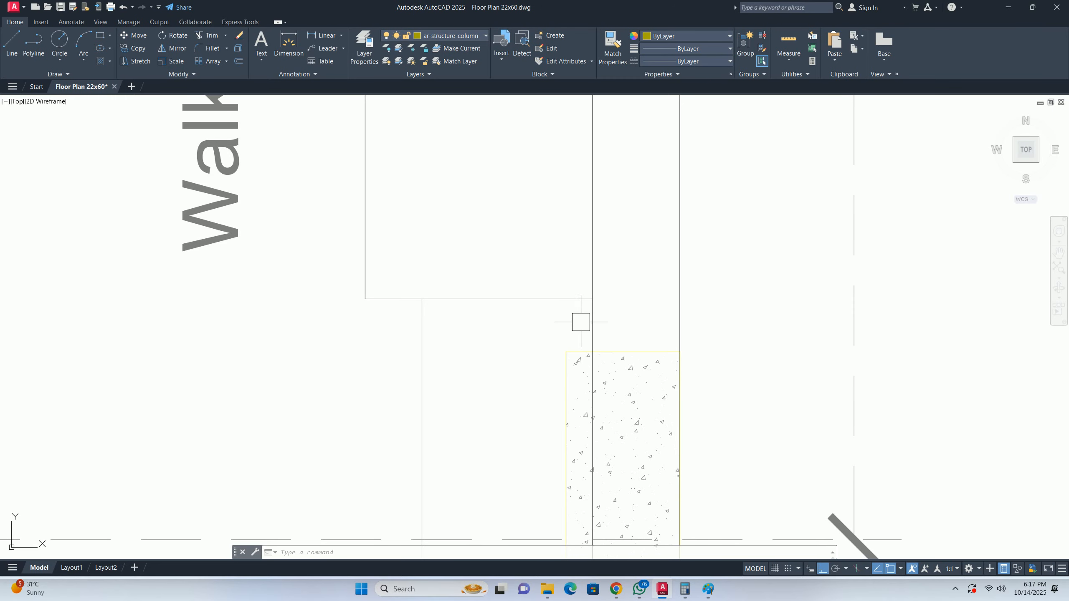
{"action": "scroll", "coordinate": [582, 318], "scroll_direction": "down", "scroll_amount": 12}
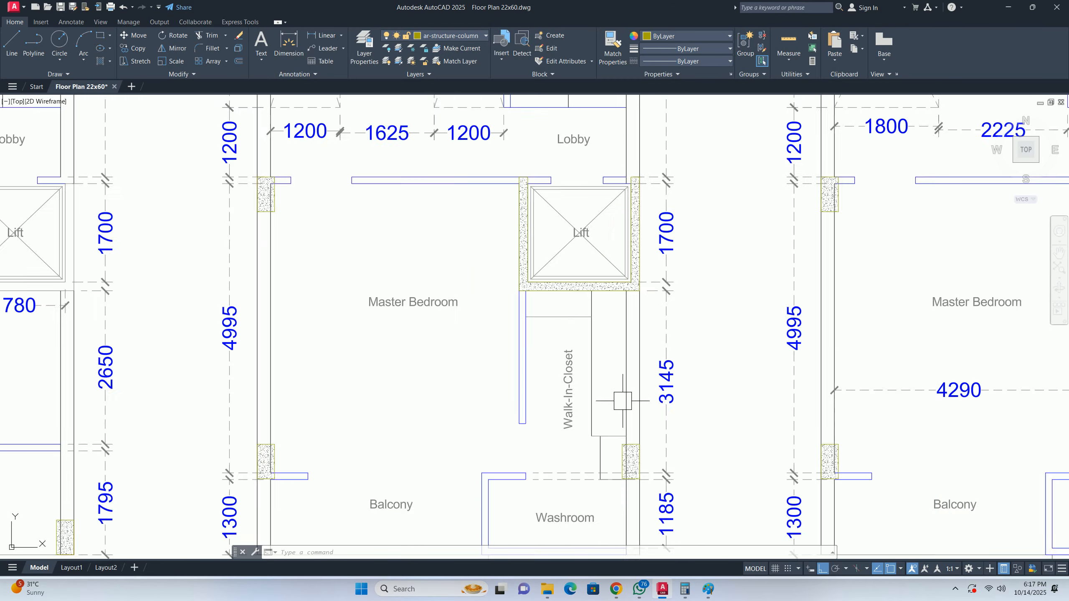
{"action": "scroll", "coordinate": [563, 147], "scroll_direction": "up", "scroll_amount": 5}
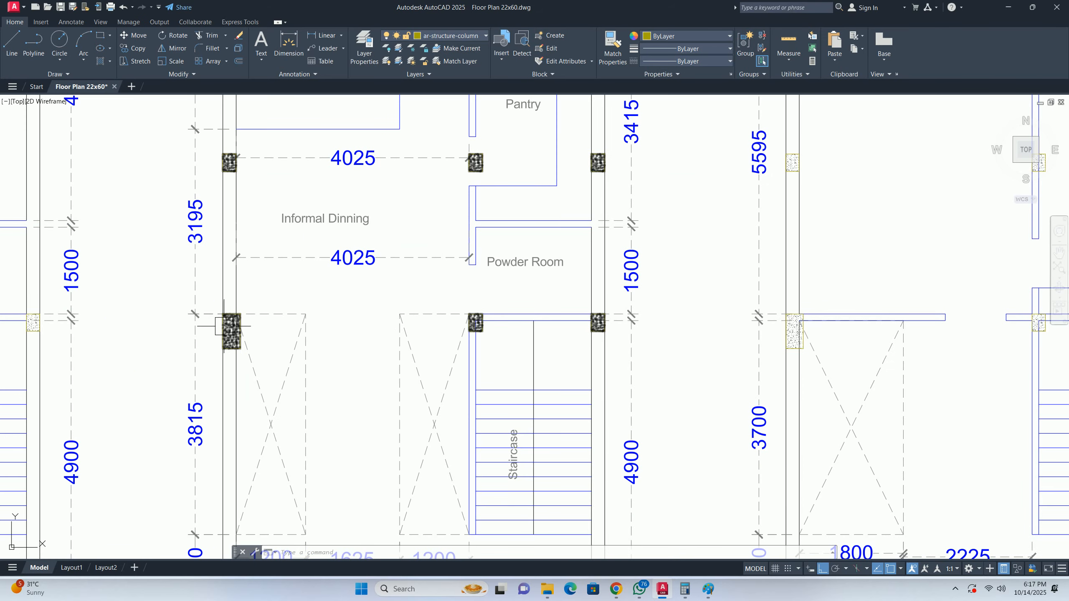
{"action": "scroll", "coordinate": [225, 327], "scroll_direction": "up", "scroll_amount": 4}
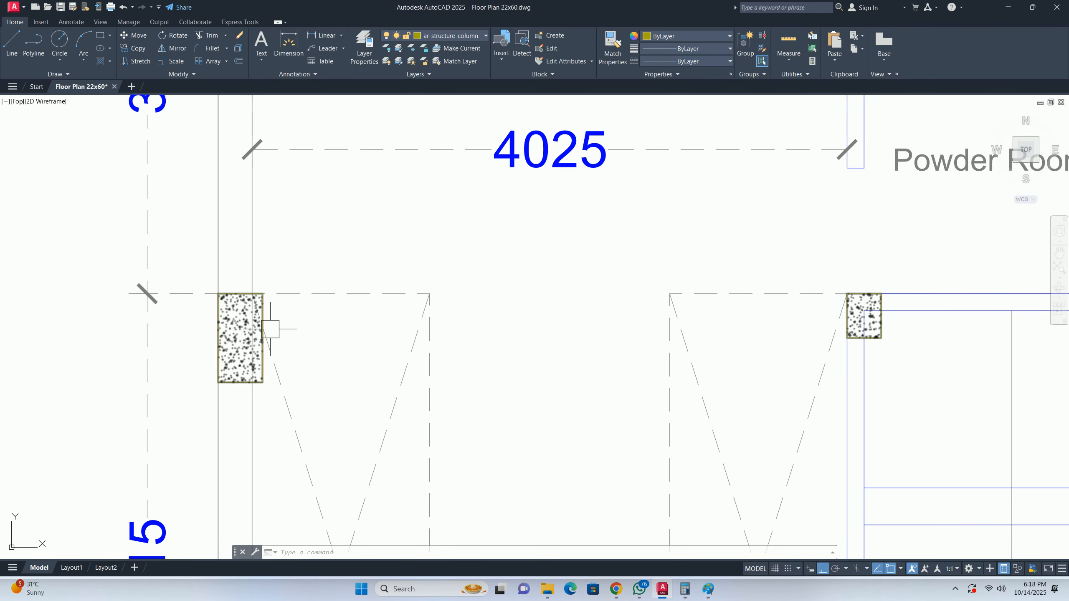
{"action": "scroll", "coordinate": [327, 316], "scroll_direction": "down", "scroll_amount": 1}
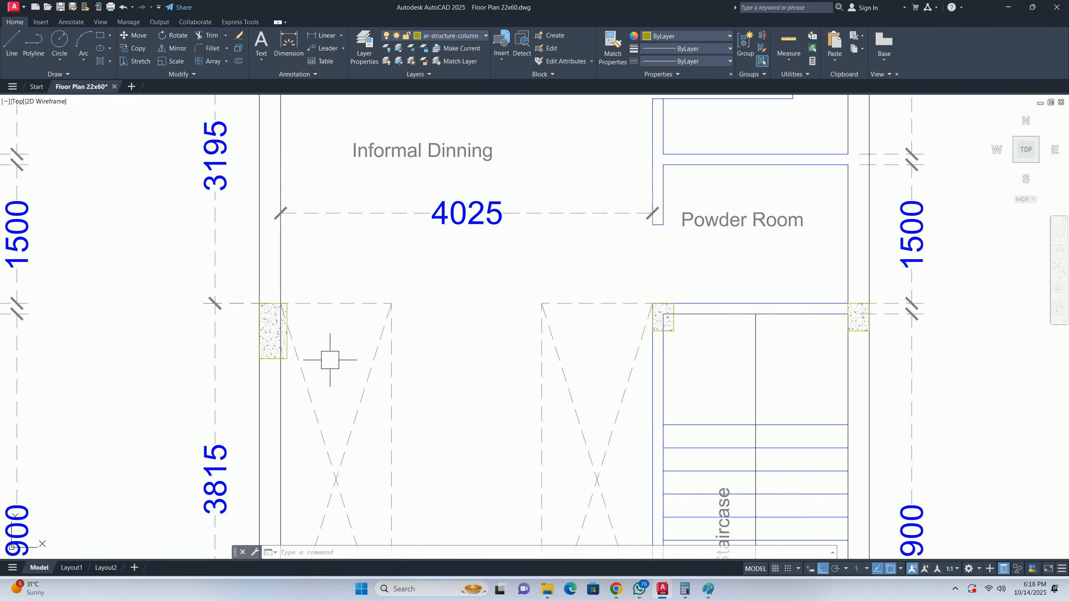
- Try to move the column at the staircase's upper corner on the Second Floor Layout, and turn group selection off
{"action": "middle_click_drag", "start_coordinate": [350, 338], "coordinate": [350, 332]}
{"action": "type", "text": "m"}
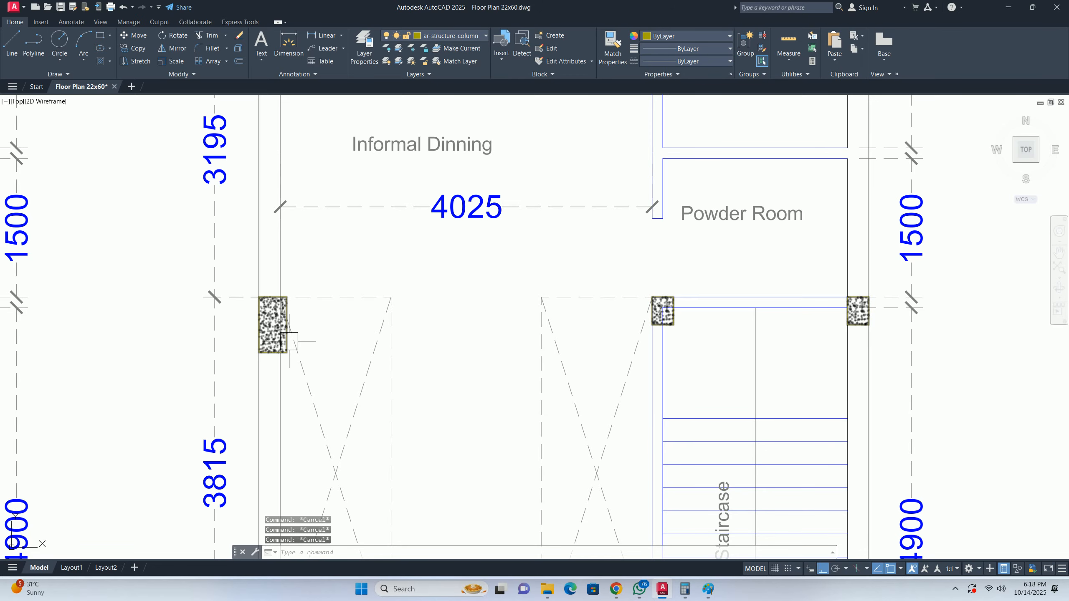
{"action": "key", "text": "Return"}
{"action": "scroll", "coordinate": [636, 330], "scroll_direction": "up", "scroll_amount": 3}
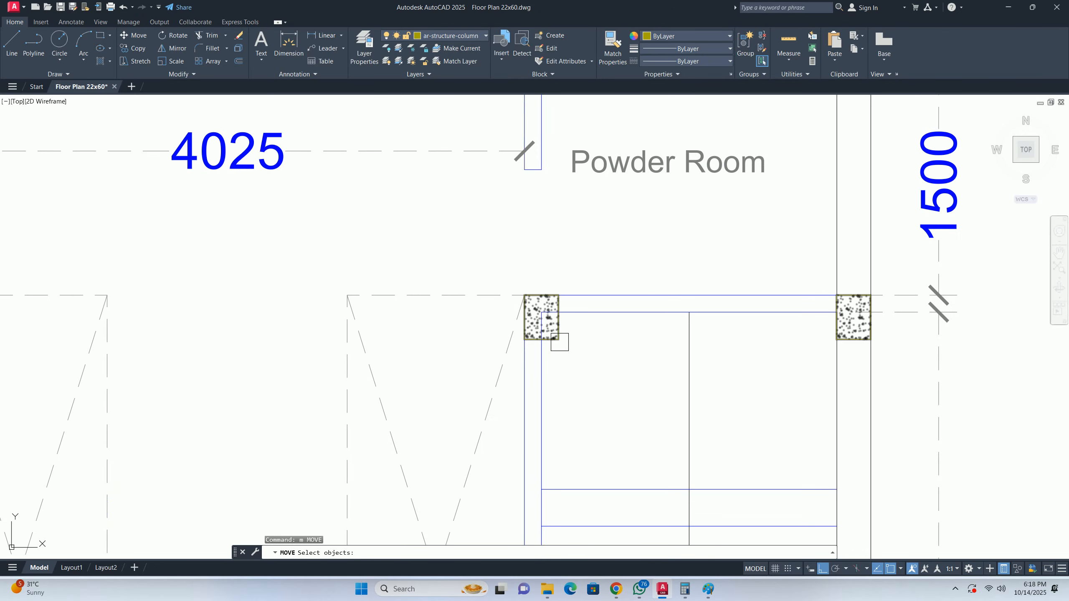
{"action": "left_click", "coordinate": [559, 340]}
{"action": "scroll", "coordinate": [609, 337], "scroll_direction": "down", "scroll_amount": 2}
{"action": "scroll", "coordinate": [591, 337], "scroll_direction": "up", "scroll_amount": 2}
{"action": "scroll", "coordinate": [575, 337], "scroll_direction": "down", "scroll_amount": 5}
{"action": "key", "text": "Escape"}
{"action": "key", "text": "Escape"}
{"action": "key", "text": "Escape"}
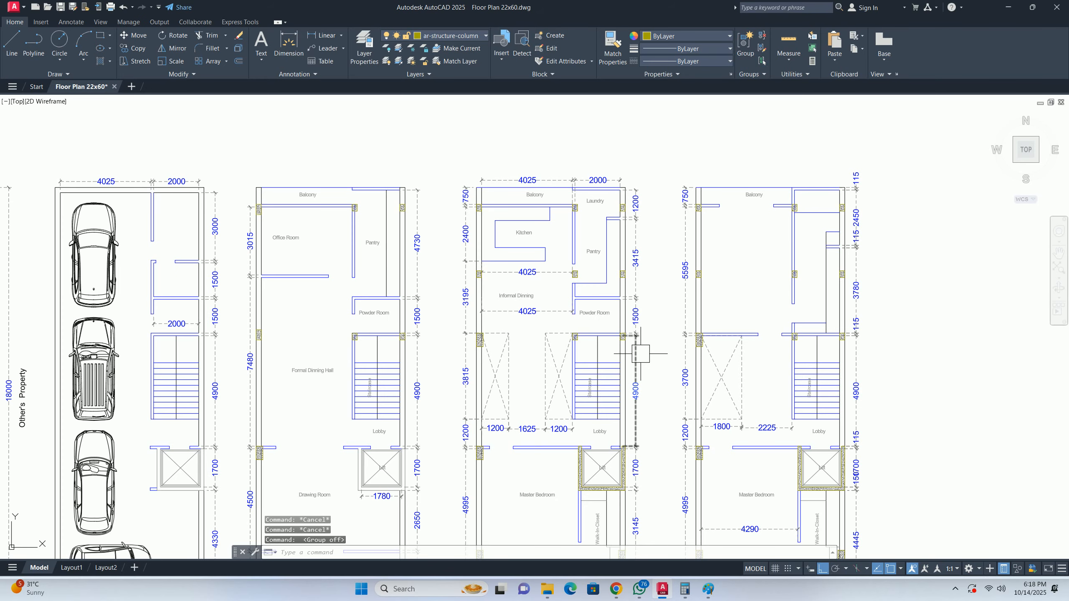
- Compare the column positions across the dimensioned First, Second and Third Floor Layouts
{"action": "middle_click_drag", "start_coordinate": [581, 373], "coordinate": [587, 335]}
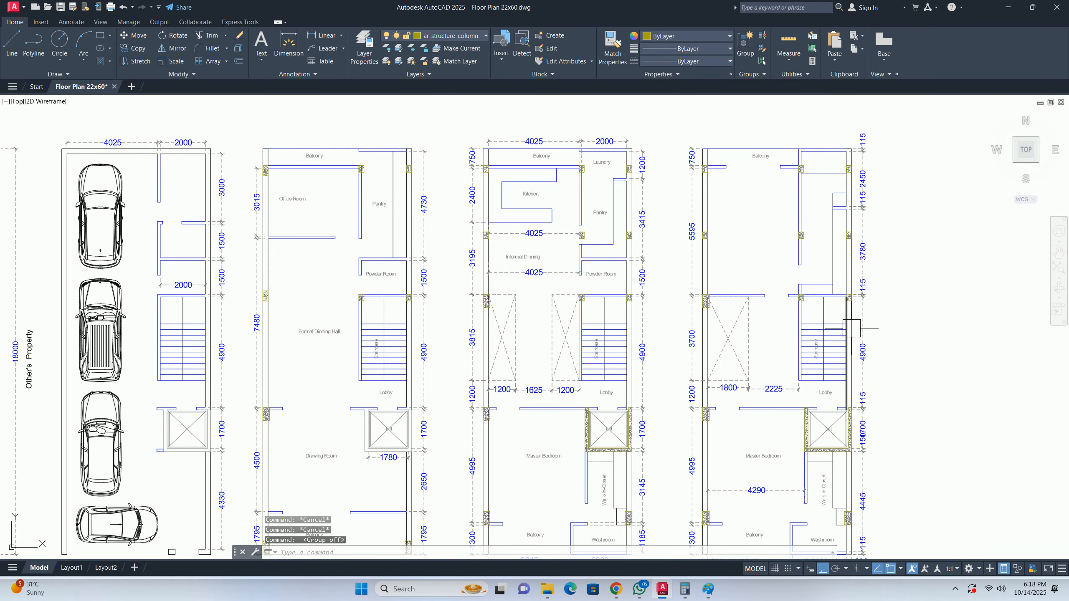
{"action": "scroll", "coordinate": [530, 290], "scroll_direction": "up", "scroll_amount": 4}
{"action": "middle_click_drag", "start_coordinate": [520, 303], "coordinate": [484, 338]}
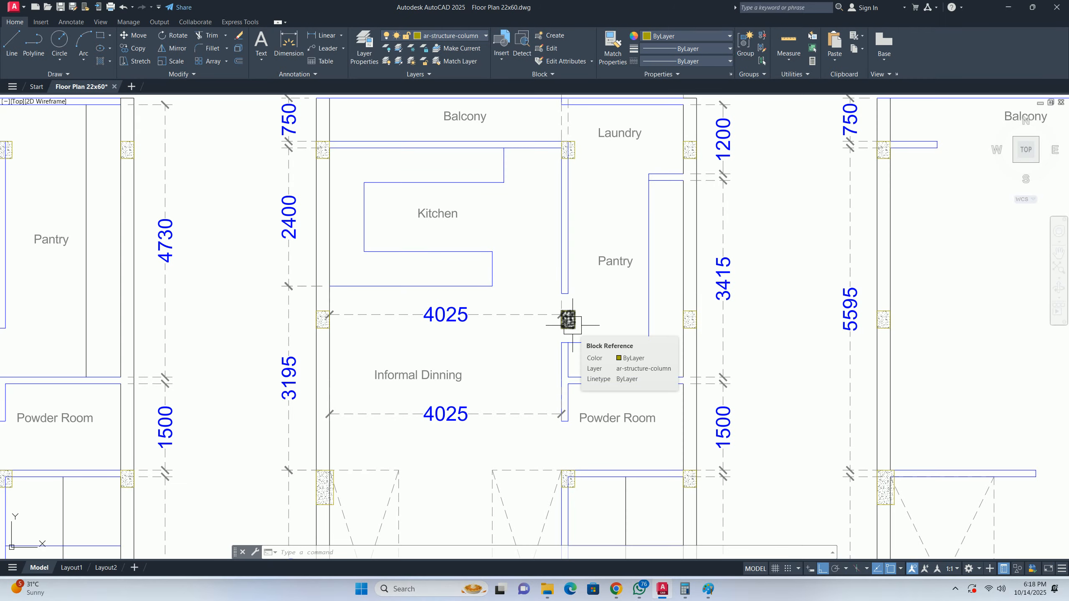
{"action": "scroll", "coordinate": [572, 322], "scroll_direction": "down", "scroll_amount": 2}
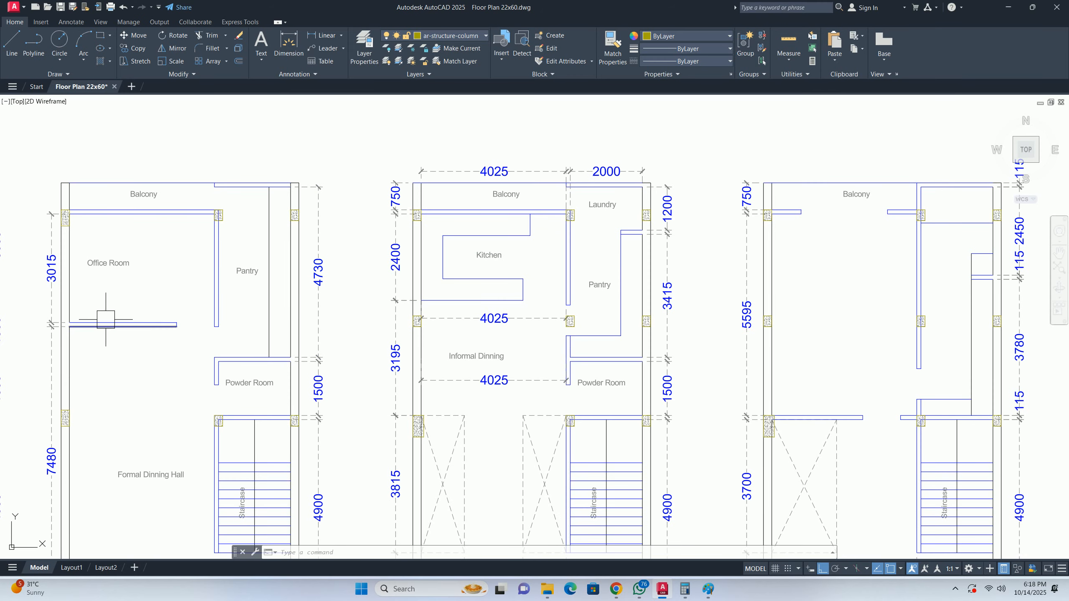
{"action": "scroll", "coordinate": [422, 318], "scroll_direction": "down", "scroll_amount": 2}
{"action": "scroll", "coordinate": [422, 318], "scroll_direction": "down", "scroll_amount": 2}
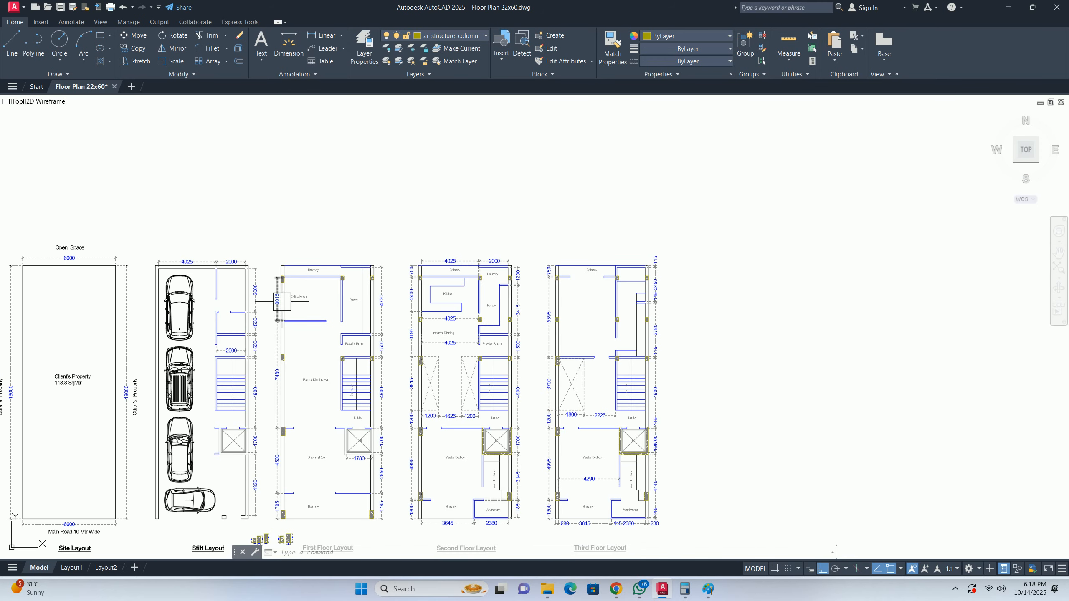
{"action": "scroll", "coordinate": [281, 304], "scroll_direction": "up", "scroll_amount": 4}
{"action": "scroll", "coordinate": [311, 314], "scroll_direction": "down", "scroll_amount": 6}
{"action": "middle_click_drag", "start_coordinate": [311, 314], "coordinate": [314, 284]}
{"action": "scroll", "coordinate": [315, 285], "scroll_direction": "down", "scroll_amount": 2}
{"action": "middle_click_drag", "start_coordinate": [323, 356], "coordinate": [334, 431]}
{"action": "scroll", "coordinate": [315, 298], "scroll_direction": "up", "scroll_amount": 2}
{"action": "scroll", "coordinate": [313, 262], "scroll_direction": "up", "scroll_amount": 2}
{"action": "middle_click_drag", "start_coordinate": [323, 126], "coordinate": [316, 292]}
{"action": "scroll", "coordinate": [316, 291], "scroll_direction": "up", "scroll_amount": 4}
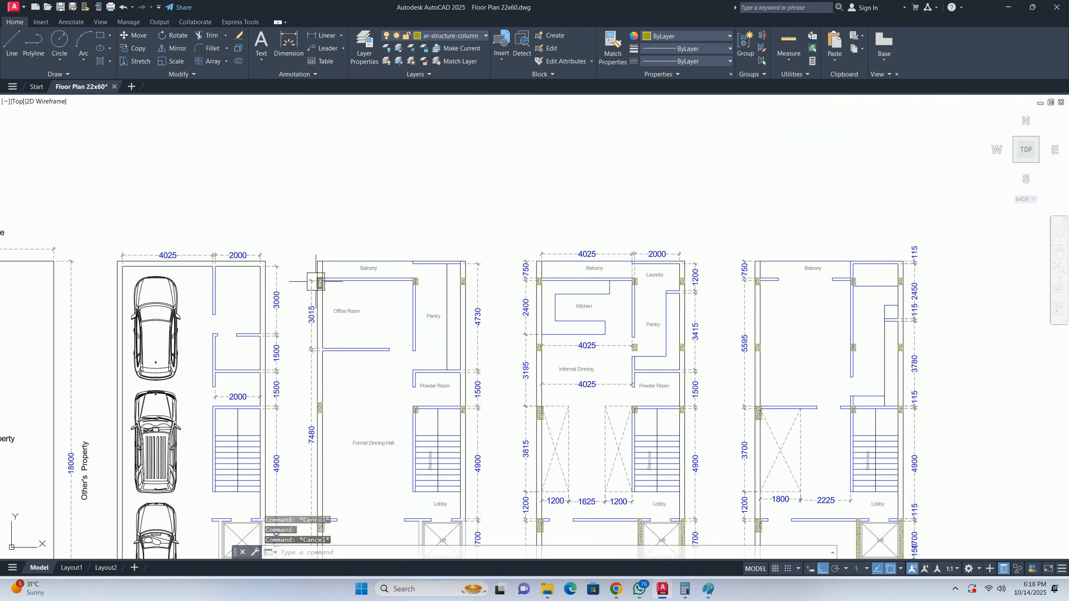
{"action": "key", "text": "Escape"}
{"action": "left_click", "coordinate": [289, 284]}
{"action": "left_click", "coordinate": [277, 259]}
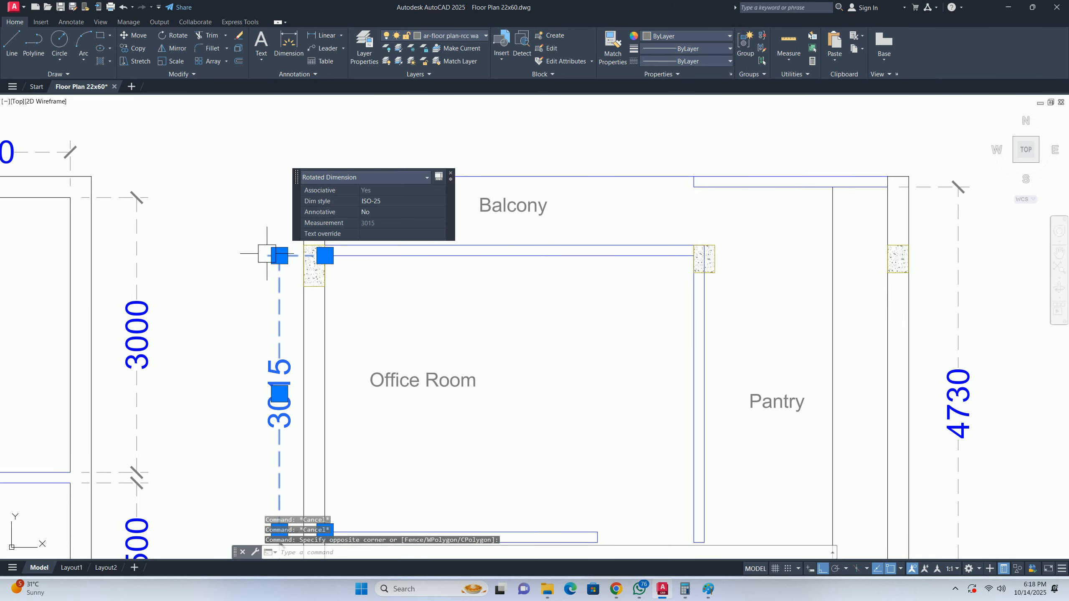
{"action": "scroll", "coordinate": [267, 255], "scroll_direction": "down", "scroll_amount": 6}
{"action": "key", "text": "Escape"}
{"action": "key", "text": "Escape"}
{"action": "key", "text": "Escape"}
- Delete the old column at the Office Room's outer corner beside the Balcony in the dimensioned First Floor Layout
{"action": "scroll", "coordinate": [278, 269], "scroll_direction": "up", "scroll_amount": 4}
{"action": "scroll", "coordinate": [273, 218], "scroll_direction": "up", "scroll_amount": 4}
{"action": "left_click", "coordinate": [242, 215]}
{"action": "left_click", "coordinate": [408, 343]}
{"action": "middle_click_drag", "start_coordinate": [423, 339], "coordinate": [278, 343]}
{"action": "key", "text": "Delete"}
- Delete the old columns at the corner between Office Room and Pantry and on the Pantry's outer wall
{"action": "scroll", "coordinate": [449, 319], "scroll_direction": "down", "scroll_amount": 1}
{"action": "middle_click_drag", "start_coordinate": [449, 318], "coordinate": [168, 347]}
{"action": "scroll", "coordinate": [377, 319], "scroll_direction": "up", "scroll_amount": 2}
{"action": "left_click", "coordinate": [395, 365]}
{"action": "left_click", "coordinate": [349, 286]}
{"action": "key", "text": "Delete"}
{"action": "middle_click_drag", "start_coordinate": [623, 314], "coordinate": [351, 322]}
{"action": "left_click", "coordinate": [503, 265]}
{"action": "left_click", "coordinate": [621, 375]}
{"action": "key", "text": "Delete"}
- Delete the old columns at the upper end of the First Floor staircase
{"action": "scroll", "coordinate": [589, 379], "scroll_direction": "down", "scroll_amount": 3}
{"action": "middle_click_drag", "start_coordinate": [568, 382], "coordinate": [353, 194]}
{"action": "scroll", "coordinate": [358, 372], "scroll_direction": "up", "scroll_amount": 2}
{"action": "scroll", "coordinate": [358, 371], "scroll_direction": "down", "scroll_amount": 3}
{"action": "scroll", "coordinate": [382, 418], "scroll_direction": "up", "scroll_amount": 2}
{"action": "scroll", "coordinate": [365, 269], "scroll_direction": "up", "scroll_amount": 1}
{"action": "mouse_move", "coordinate": [323, 341]}
{"action": "middle_mouse_down"}
{"action": "mouse_move", "coordinate": [475, 364]}
{"action": "mouse_move", "coordinate": [568, 348]}
{"action": "middle_mouse_up"}
{"action": "left_click", "coordinate": [337, 352]}
{"action": "left_click", "coordinate": [294, 310]}
{"action": "key", "text": "Delete"}
- Delete the old columns along the outer wall beside the Formal Dinning Hall and Drawing Room
{"action": "scroll", "coordinate": [365, 352], "scroll_direction": "down", "scroll_amount": 5}
{"action": "left_click", "coordinate": [464, 370]}
{"action": "left_click", "coordinate": [430, 215]}
{"action": "key", "text": "Delete"}
{"action": "scroll", "coordinate": [439, 262], "scroll_direction": "down", "scroll_amount": 5}
{"action": "scroll", "coordinate": [442, 398], "scroll_direction": "up", "scroll_amount": 5}
{"action": "left_click", "coordinate": [442, 398]}
{"action": "left_click", "coordinate": [402, 263]}
{"action": "key", "text": "Delete"}
- Delete the old column at the front Balcony end of the First Floor Layout's outer wall on the Second Floor side
{"action": "middle_click_drag", "start_coordinate": [360, 465], "coordinate": [441, 377]}
{"action": "scroll", "coordinate": [440, 378], "scroll_direction": "up", "scroll_amount": 4}
{"action": "left_click", "coordinate": [443, 363]}
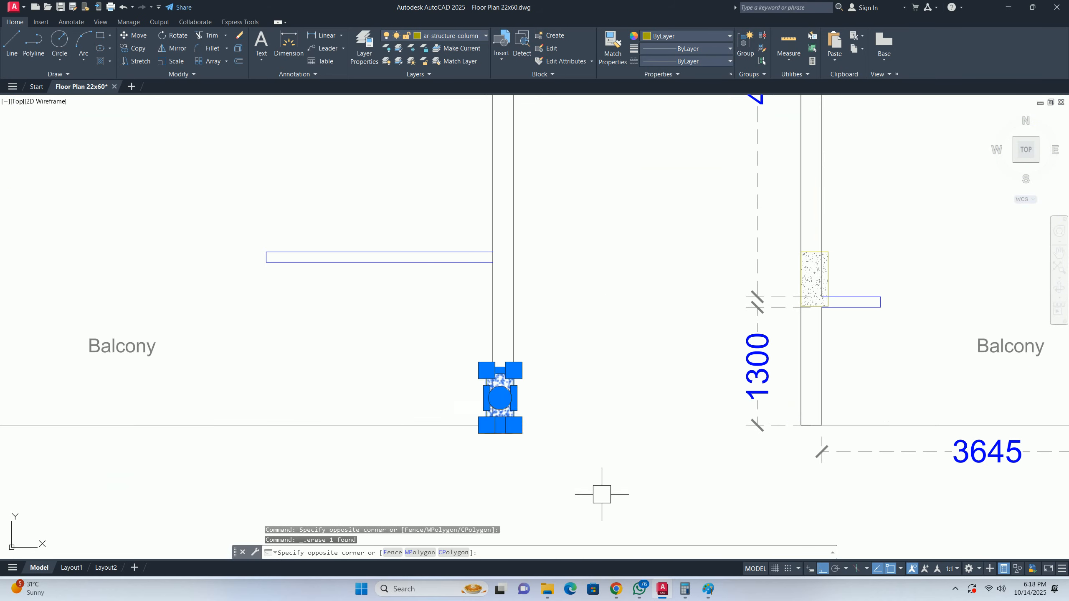
{"action": "left_click", "coordinate": [616, 480]}
{"action": "key", "text": "Delete"}
- Delete the remaining old columns around the front Balcony of the First Floor Layout
{"action": "scroll", "coordinate": [531, 368], "scroll_direction": "down", "scroll_amount": 2}
{"action": "scroll", "coordinate": [501, 391], "scroll_direction": "up", "scroll_amount": 3}
{"action": "scroll", "coordinate": [471, 347], "scroll_direction": "up", "scroll_amount": 3}
{"action": "left_click", "coordinate": [470, 346]}
{"action": "left_click", "coordinate": [389, 408]}
{"action": "key", "text": "Delete"}
{"action": "scroll", "coordinate": [284, 434], "scroll_direction": "down", "scroll_amount": 3}
{"action": "scroll", "coordinate": [181, 363], "scroll_direction": "up", "scroll_amount": 3}
{"action": "scroll", "coordinate": [190, 366], "scroll_direction": "up", "scroll_amount": 4}
{"action": "left_click", "coordinate": [303, 382]}
{"action": "left_click", "coordinate": [246, 351]}
{"action": "key", "text": "Delete"}
{"action": "scroll", "coordinate": [247, 351], "scroll_direction": "down", "scroll_amount": 2}
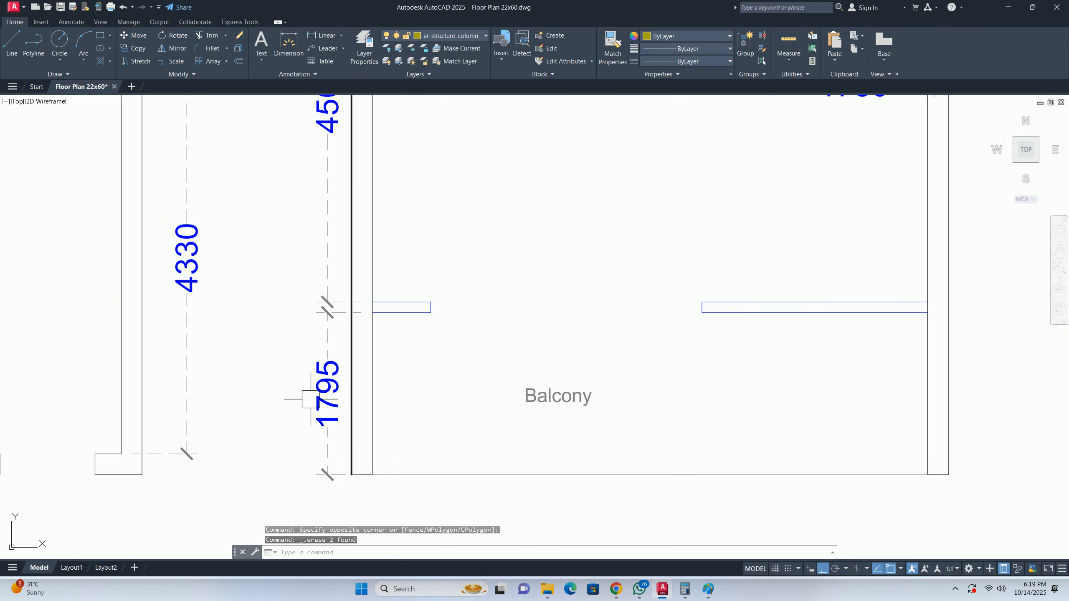
- Delete the 1795 dimension and the vertical dimensions above it along the First Floor Layout's outer wall facing the Stilt Layout
{"action": "left_click", "coordinate": [310, 407]}
{"action": "key", "text": "Delete"}
{"action": "left_click", "coordinate": [319, 314]}
{"action": "key", "text": "Delete"}
{"action": "scroll", "coordinate": [319, 312], "scroll_direction": "down", "scroll_amount": 2}
{"action": "middle_click_drag", "start_coordinate": [319, 308], "coordinate": [321, 523]}
{"action": "scroll", "coordinate": [312, 350], "scroll_direction": "up", "scroll_amount": 7}
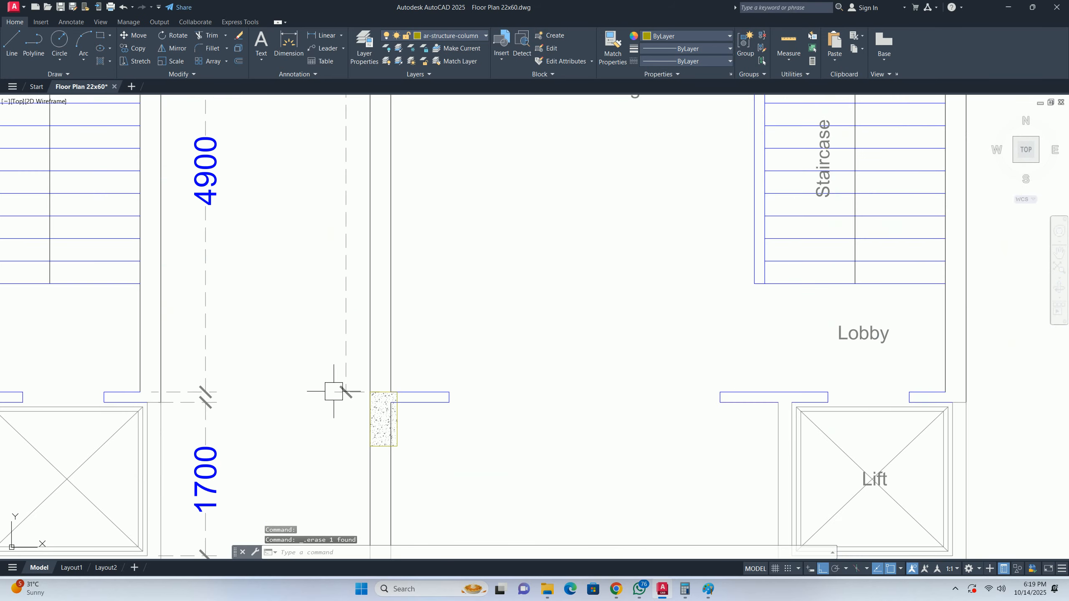
{"action": "left_click", "coordinate": [344, 391]}
{"action": "left_click", "coordinate": [339, 380]}
{"action": "key", "text": "Delete"}
- Delete the old columns on the First Floor outer wall beside the Drawing Room and Formal Dinning Hall
{"action": "scroll", "coordinate": [328, 384], "scroll_direction": "down", "scroll_amount": 3}
{"action": "middle_click_drag", "start_coordinate": [269, 424], "coordinate": [291, 450]}
{"action": "left_click", "coordinate": [291, 434]}
{"action": "left_click", "coordinate": [242, 342]}
{"action": "key", "text": "Delete"}
{"action": "scroll", "coordinate": [243, 349], "scroll_direction": "down", "scroll_amount": 5}
{"action": "scroll", "coordinate": [249, 293], "scroll_direction": "up", "scroll_amount": 1}
{"action": "scroll", "coordinate": [256, 344], "scroll_direction": "up", "scroll_amount": 3}
{"action": "left_click", "coordinate": [250, 317]}
{"action": "left_click", "coordinate": [326, 408]}
{"action": "key", "text": "Delete"}
{"action": "scroll", "coordinate": [311, 364], "scroll_direction": "down", "scroll_amount": 5}
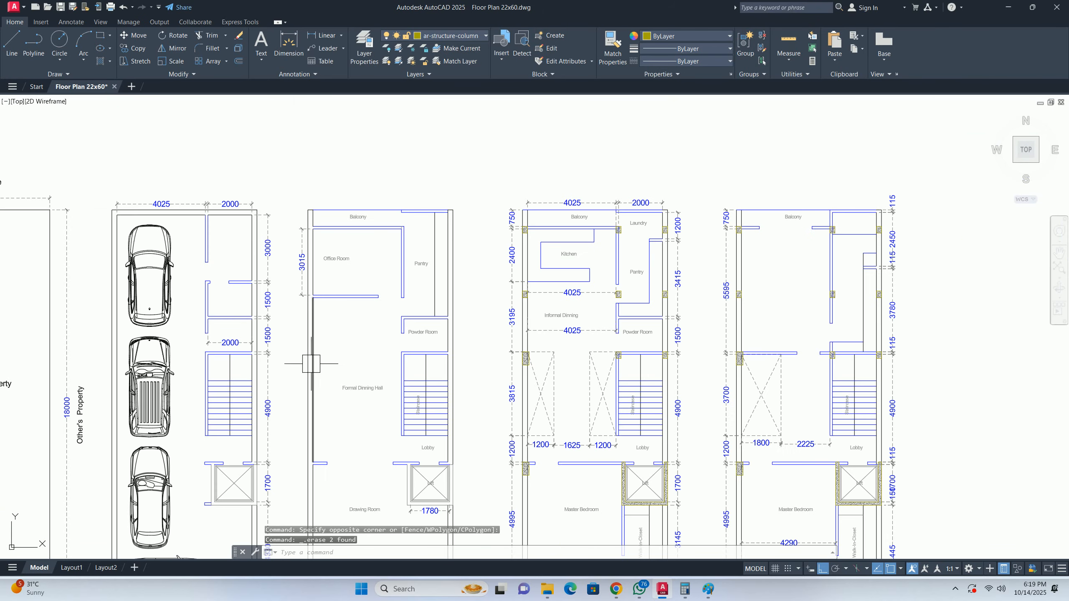
- Delete the 3015 dimension beside the Office Room in the First Floor Layout
{"action": "mouse_move", "coordinate": [360, 403]}
{"action": "middle_mouse_down"}
{"action": "mouse_move", "coordinate": [299, 342]}
{"action": "mouse_move", "coordinate": [300, 381]}
{"action": "middle_mouse_up"}
{"action": "scroll", "coordinate": [242, 217], "scroll_direction": "up", "scroll_amount": 3}
{"action": "left_click", "coordinate": [239, 222]}
{"action": "key", "text": "Delete"}
{"action": "scroll", "coordinate": [269, 300], "scroll_direction": "down", "scroll_amount": 6}
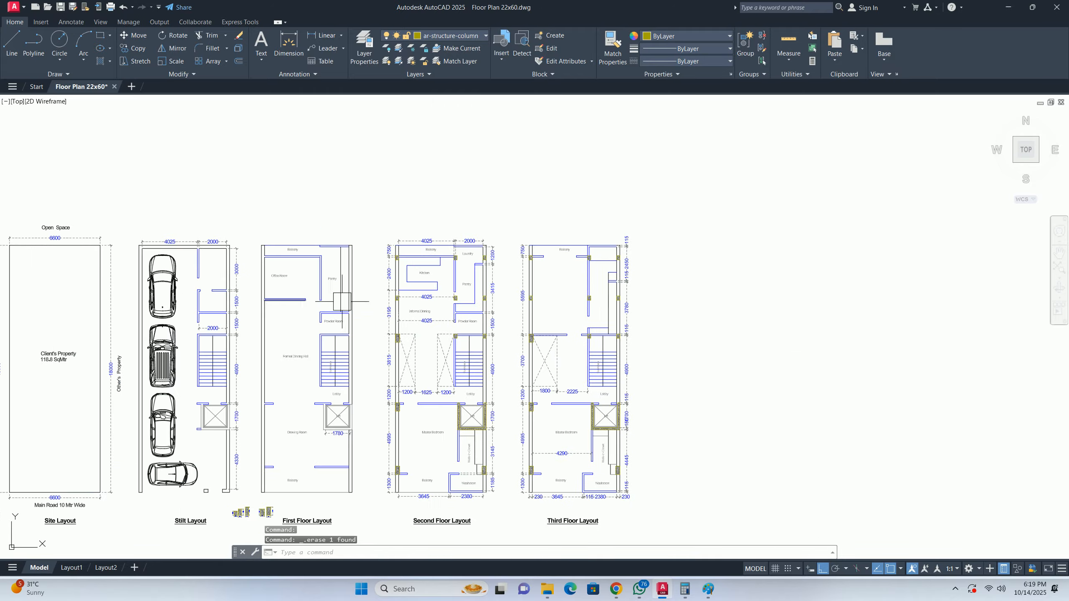
- Turn group selection on and clear the current selection
{"action": "middle_click_drag", "start_coordinate": [398, 356], "coordinate": [330, 316]}
{"action": "key", "text": "Escape"}
{"action": "key", "text": "Escape"}
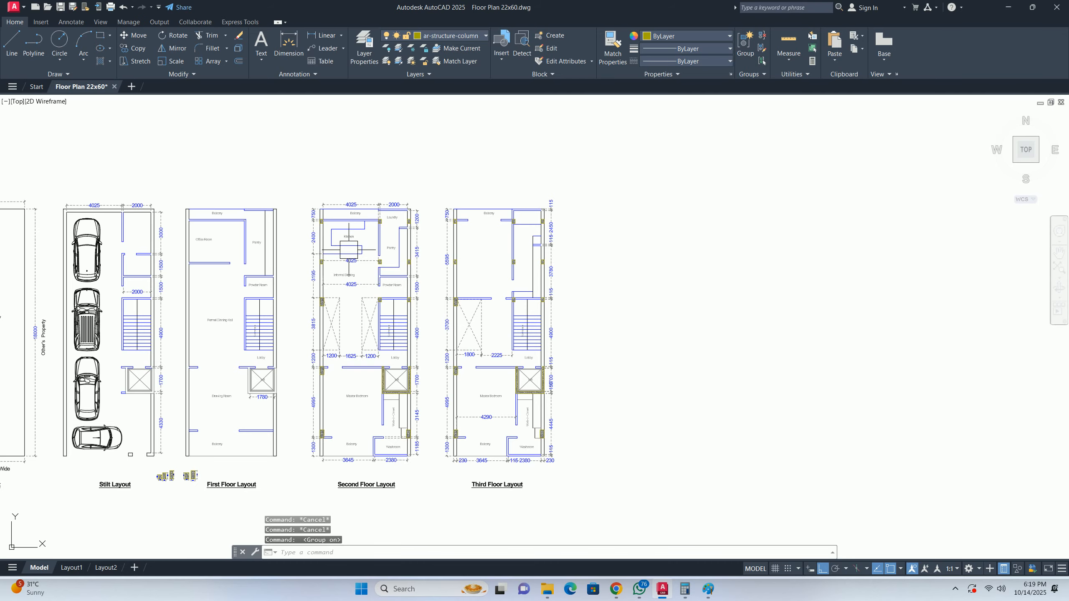
{"action": "scroll", "coordinate": [349, 250], "scroll_direction": "up", "scroll_amount": 3}
{"action": "left_click", "coordinate": [417, 344]}
{"action": "key", "text": "Escape"}
- Copy the grouped columns and lift wall from the Second Floor Layout to the First Floor Layout, aligning them at the staircase wall corner
{"action": "type", "text": "co"}
{"action": "key", "text": "space"}
{"action": "scroll", "coordinate": [414, 360], "scroll_direction": "up", "scroll_amount": 5}
{"action": "left_click", "coordinate": [387, 344]}
{"action": "left_click", "coordinate": [367, 321]}
{"action": "key", "text": "space"}
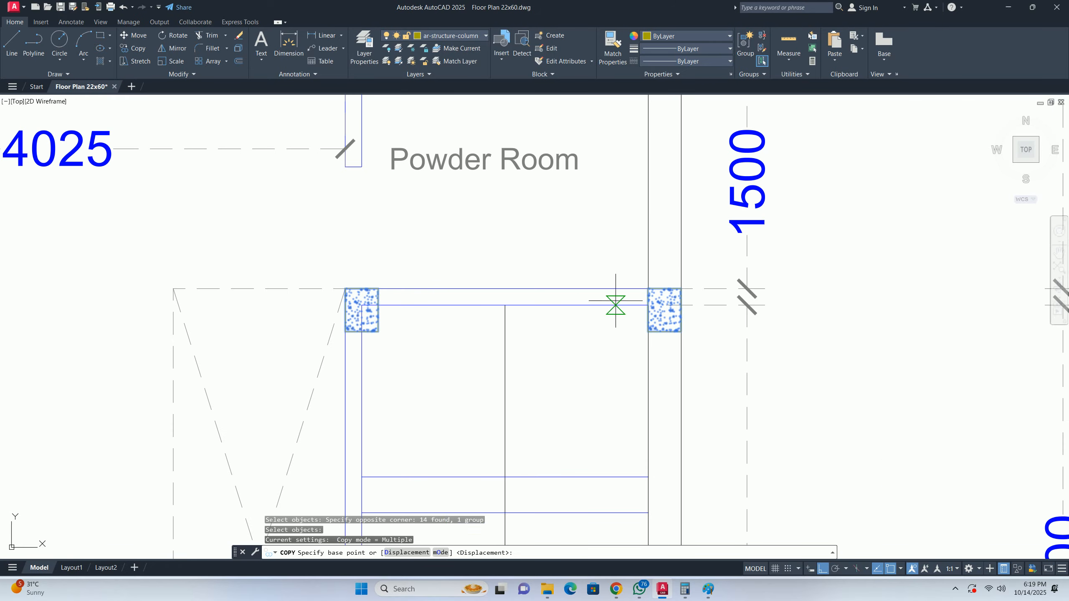
{"action": "scroll", "coordinate": [614, 301], "scroll_direction": "down", "scroll_amount": 2}
{"action": "left_click", "coordinate": [635, 293]}
{"action": "scroll", "coordinate": [153, 291], "scroll_direction": "down", "scroll_amount": 2}
{"action": "middle_click_drag", "start_coordinate": [154, 294], "coordinate": [691, 313]}
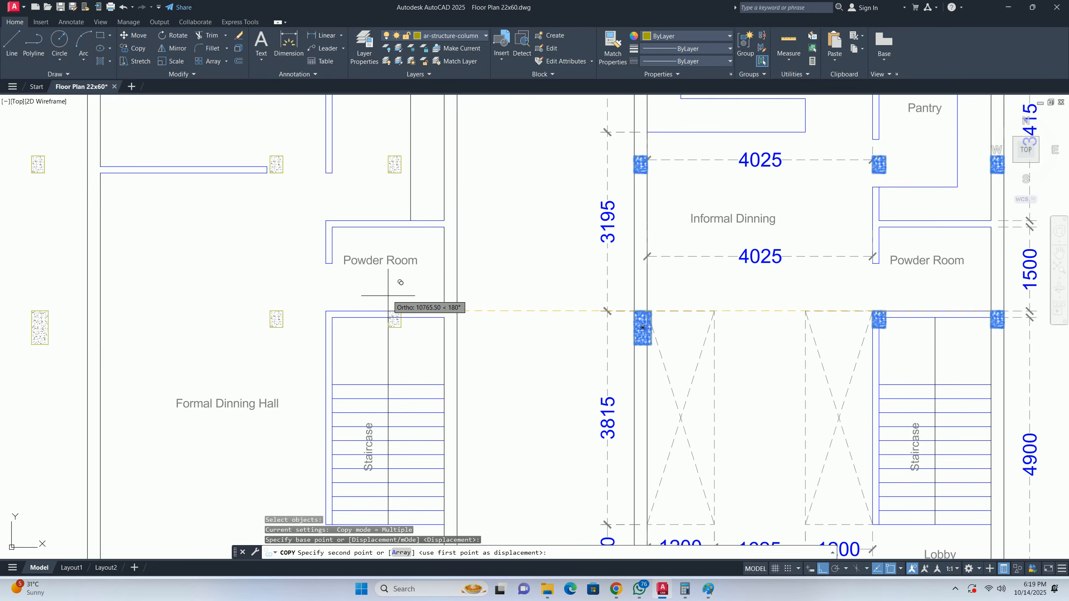
{"action": "left_click", "coordinate": [438, 311]}
{"action": "key", "text": "Escape"}
{"action": "key", "text": "Escape"}
- Examine the column positions against the walls and openings in the First, Second and Third Floor Layouts
{"action": "scroll", "coordinate": [432, 307], "scroll_direction": "down", "scroll_amount": 6}
{"action": "middle_click_drag", "start_coordinate": [395, 322], "coordinate": [219, 316]}
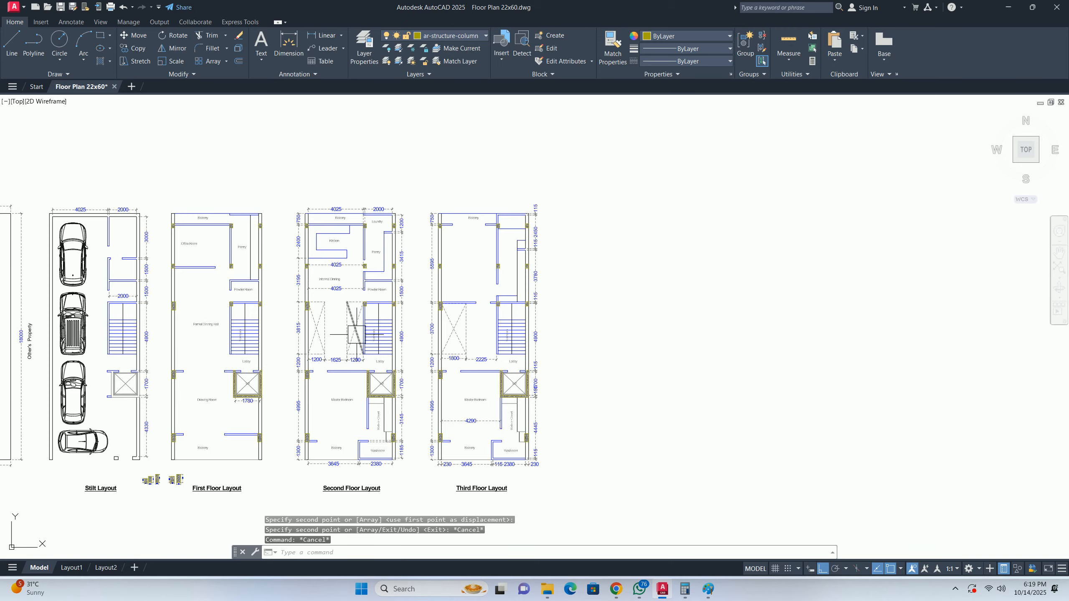
{"action": "middle_click_drag", "start_coordinate": [337, 321], "coordinate": [340, 285]}
{"action": "scroll", "coordinate": [223, 231], "scroll_direction": "up", "scroll_amount": 2}
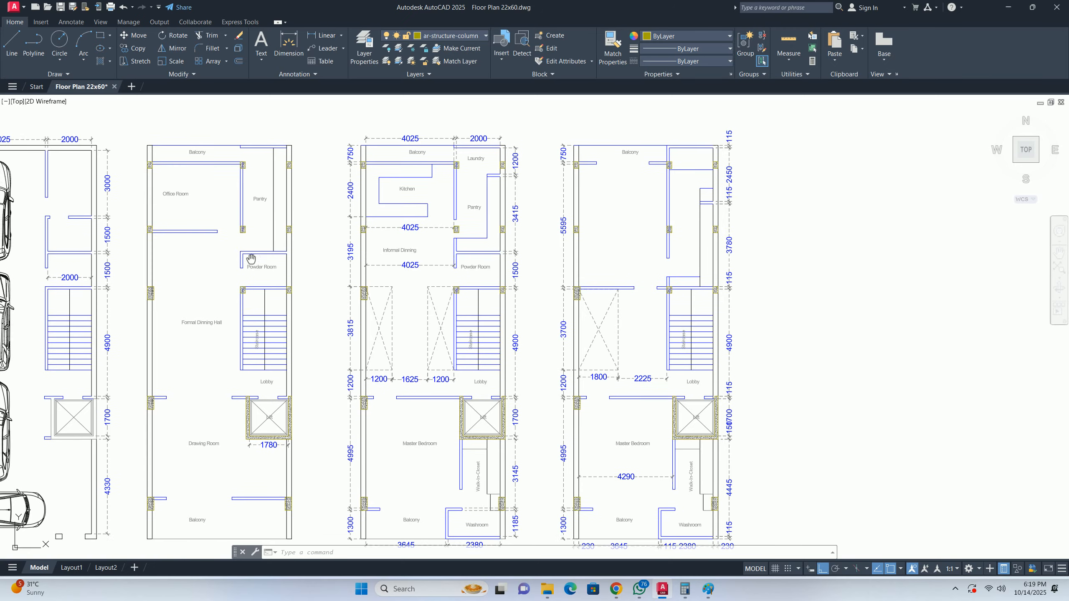
{"action": "middle_click_drag", "start_coordinate": [251, 253], "coordinate": [329, 246]}
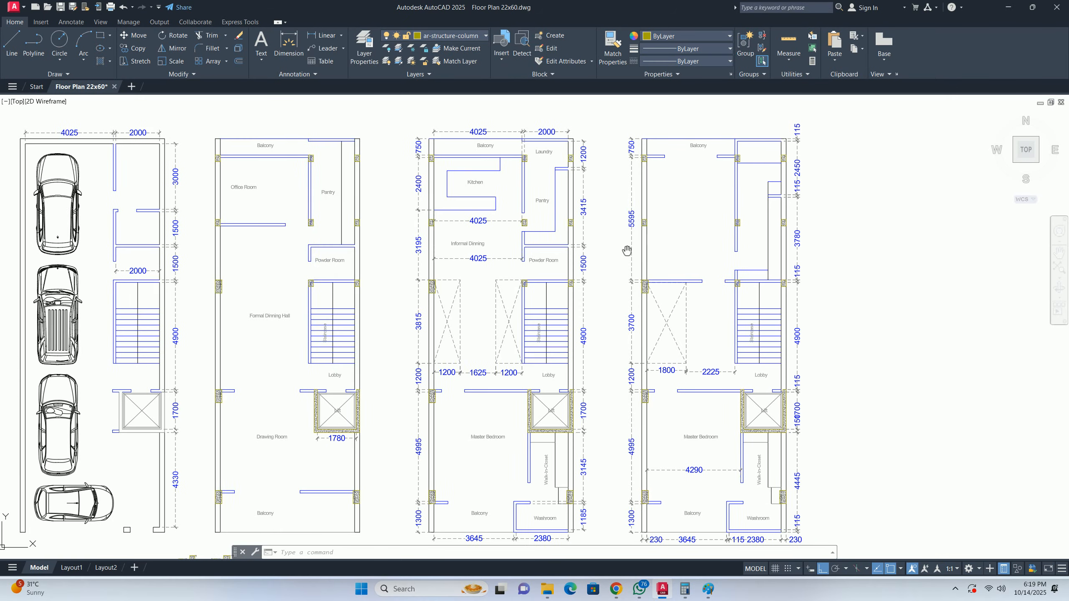
{"action": "scroll", "coordinate": [648, 198], "scroll_direction": "up", "scroll_amount": 4}
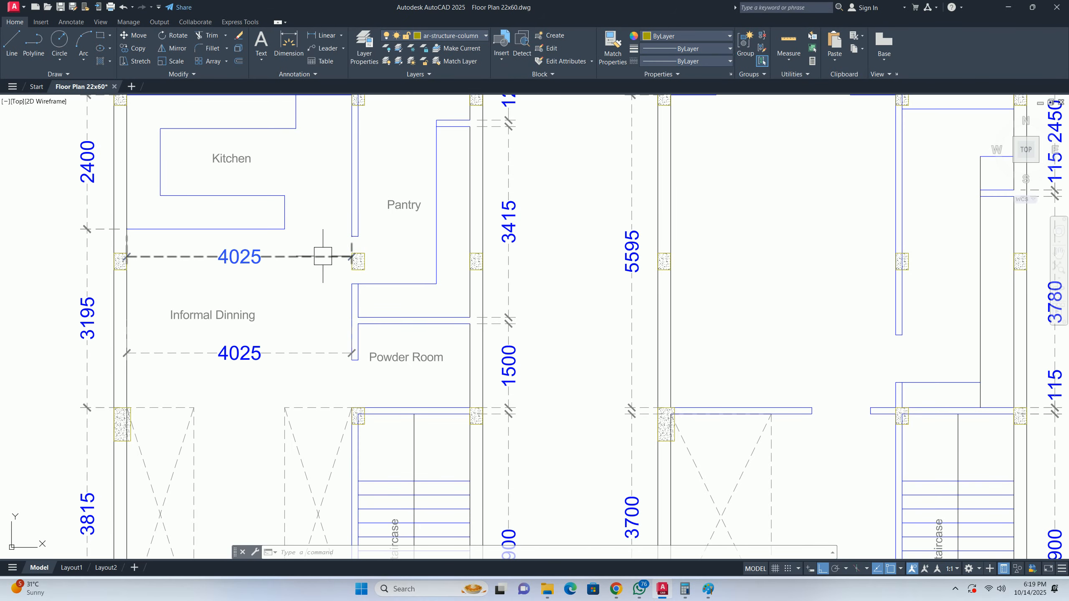
{"action": "middle_click_drag", "start_coordinate": [322, 251], "coordinate": [402, 232]}
{"action": "scroll", "coordinate": [440, 249], "scroll_direction": "down", "scroll_amount": 4}
{"action": "scroll", "coordinate": [441, 249], "scroll_direction": "up", "scroll_amount": 2}
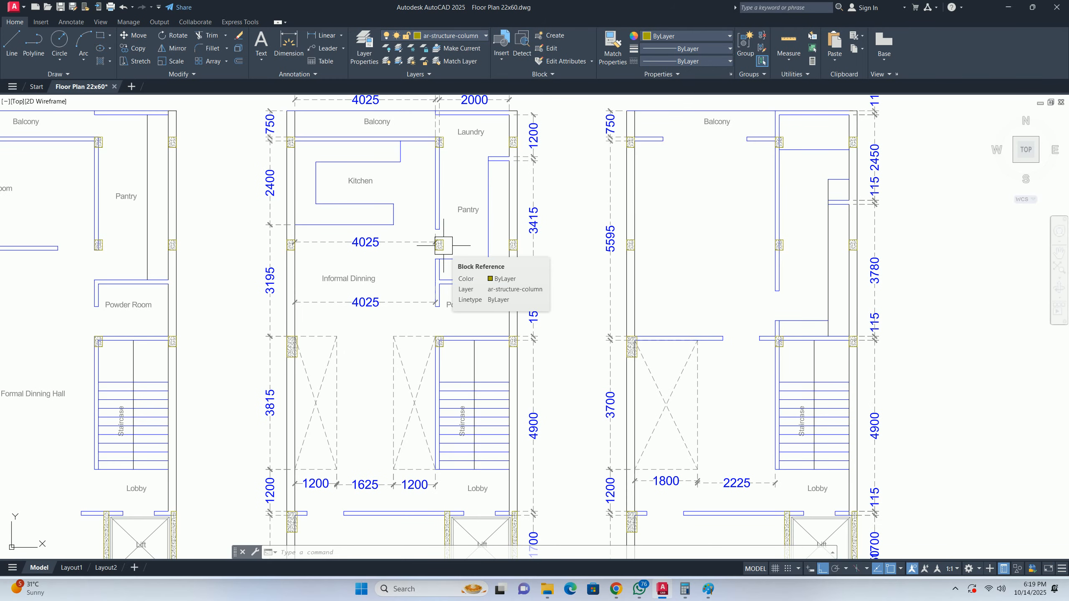
{"action": "middle_click_drag", "start_coordinate": [444, 245], "coordinate": [596, 283]}
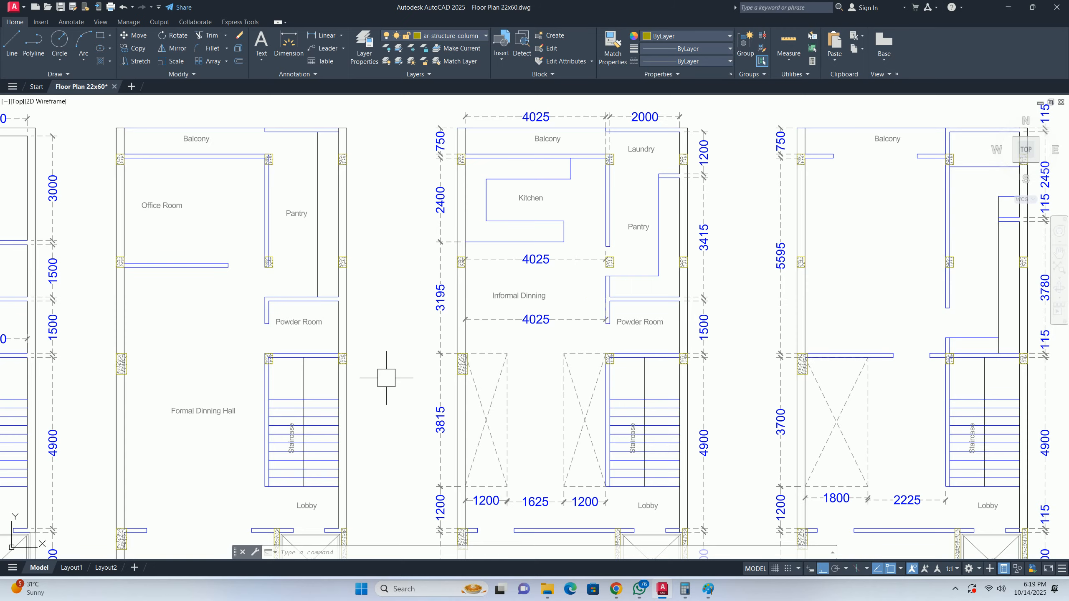
{"action": "middle_click_drag", "start_coordinate": [254, 399], "coordinate": [373, 379]}
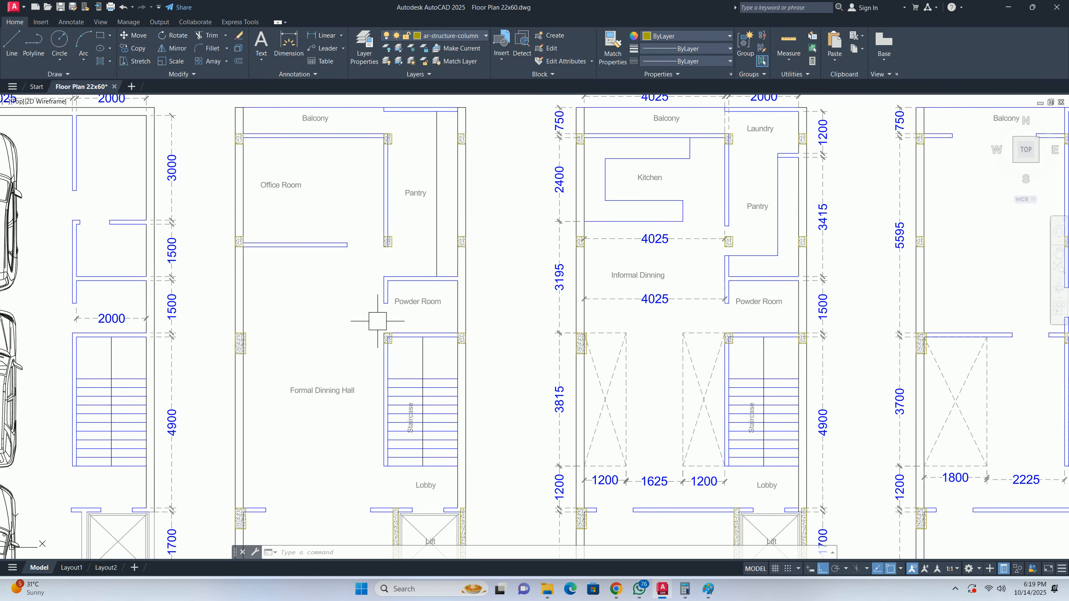
{"action": "middle_click_drag", "start_coordinate": [795, 318], "coordinate": [569, 348]}
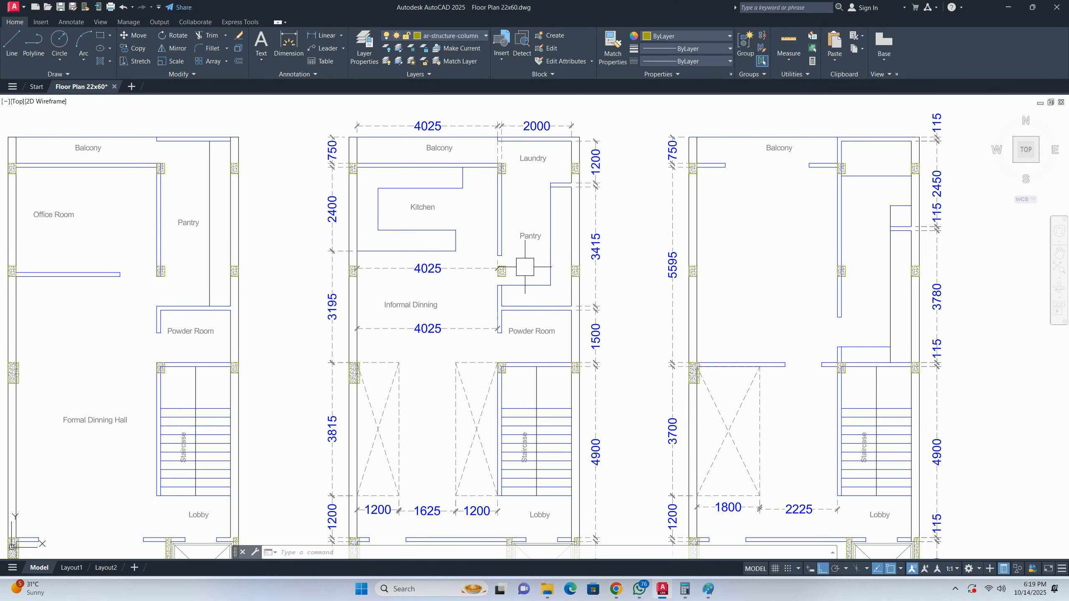
{"action": "scroll", "coordinate": [525, 267], "scroll_direction": "up", "scroll_amount": 2}
{"action": "scroll", "coordinate": [514, 259], "scroll_direction": "down", "scroll_amount": 4}
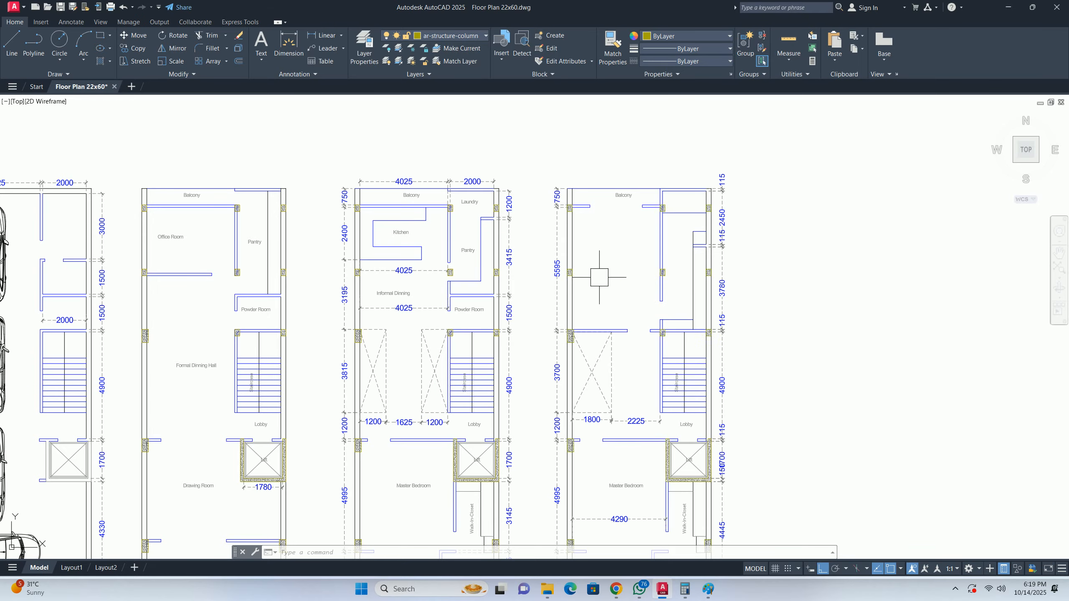
{"action": "scroll", "coordinate": [450, 310], "scroll_direction": "up", "scroll_amount": 2}
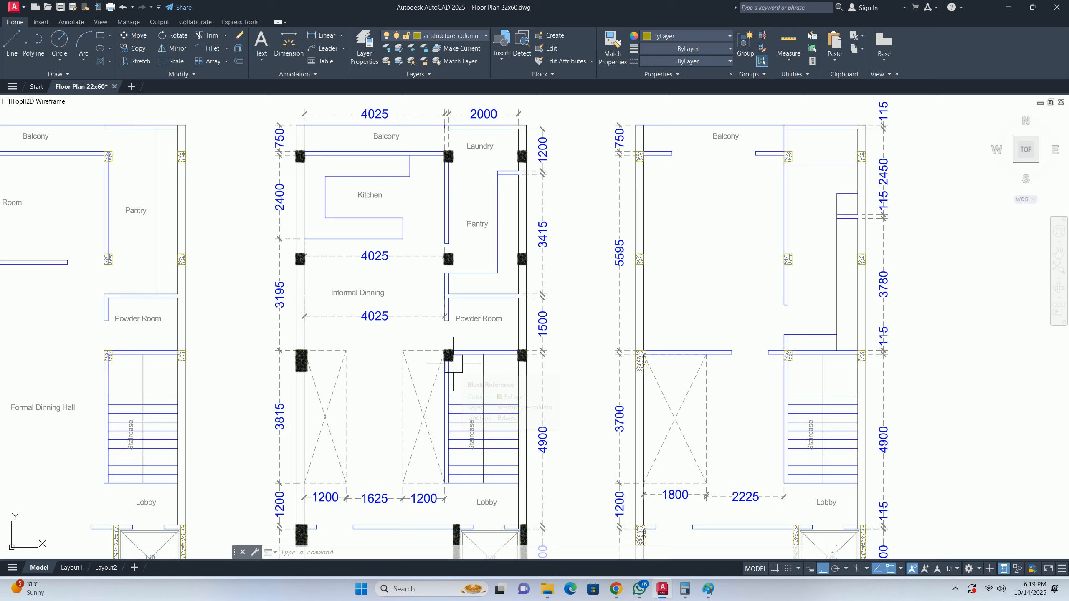
{"action": "scroll", "coordinate": [449, 260], "scroll_direction": "up", "scroll_amount": 2}
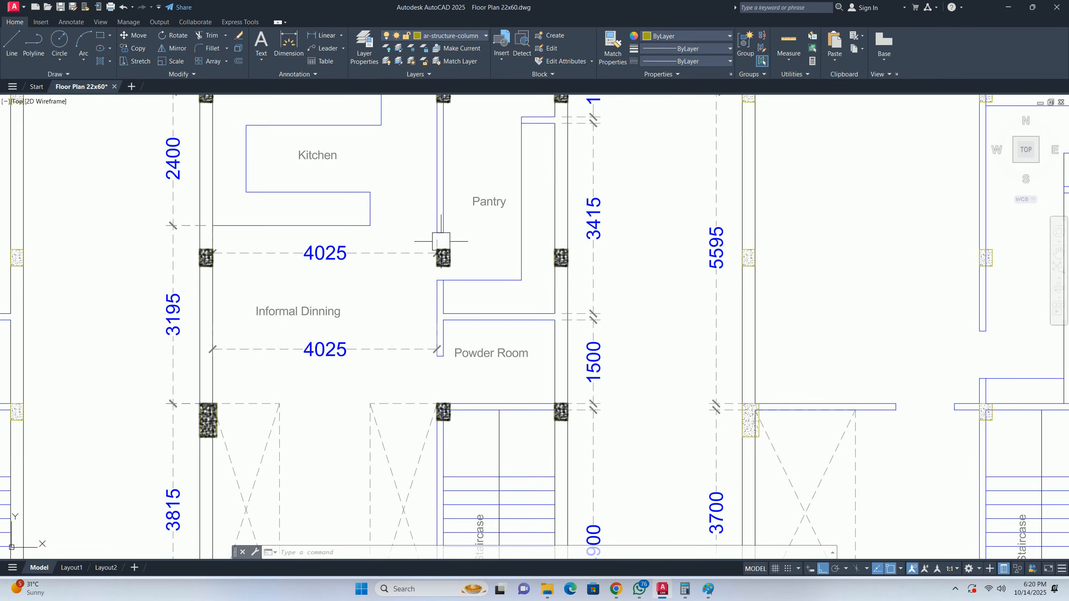
- Trim the Second Floor Pantry counter line back to the partition wall's inner face beside the Informal Dinning
{"action": "key", "text": "Escape"}
{"action": "key", "text": "Escape"}
{"action": "key", "text": "Escape"}
{"action": "scroll", "coordinate": [444, 277], "scroll_direction": "up", "scroll_amount": 4}
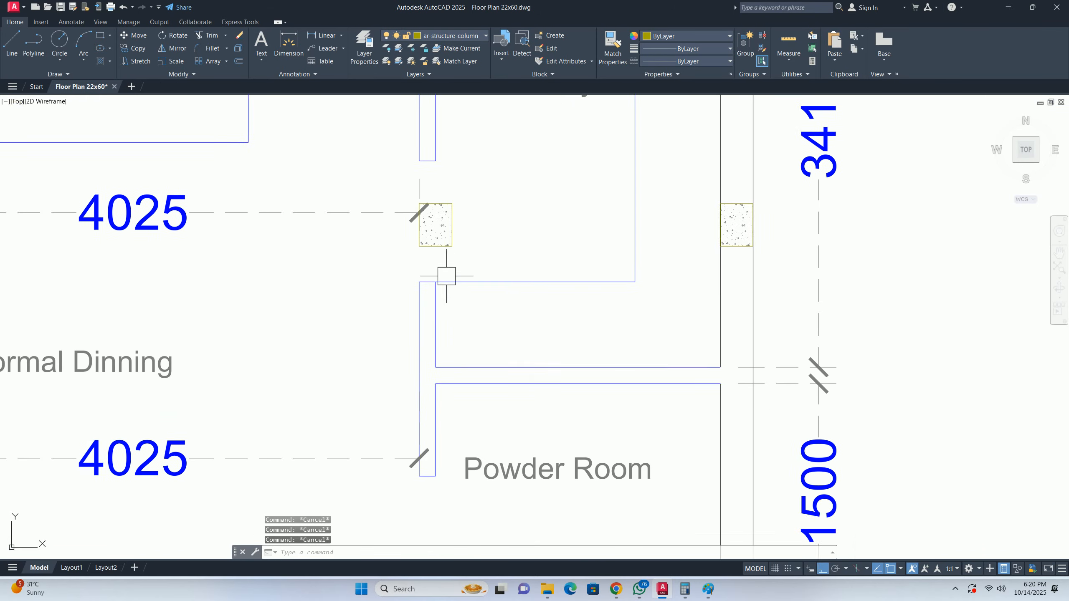
{"action": "middle_click_drag", "start_coordinate": [444, 277], "coordinate": [451, 310]}
{"action": "left_click", "coordinate": [516, 330]}
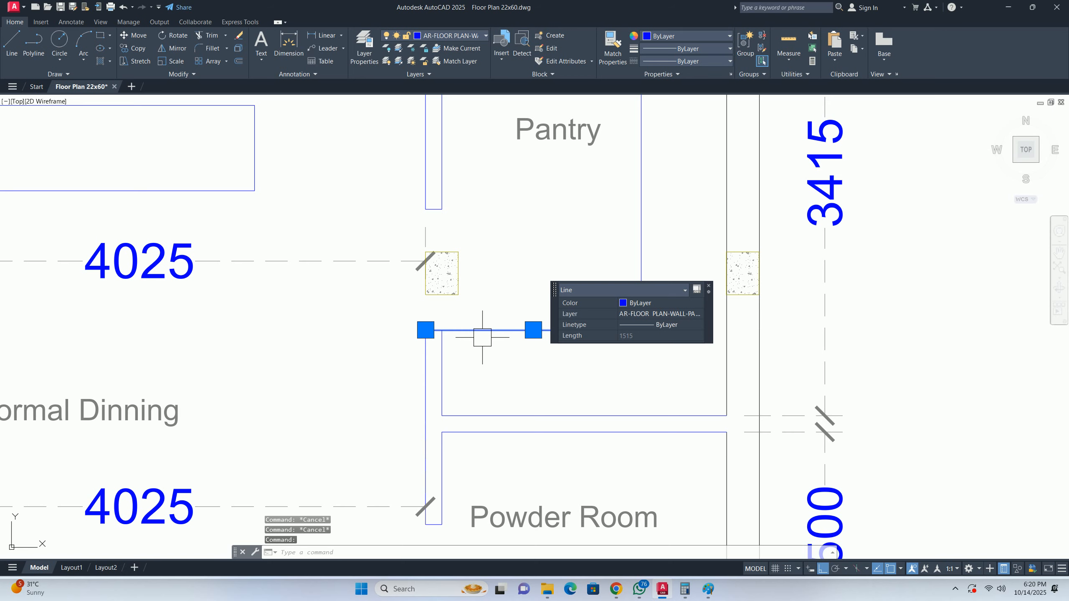
{"action": "key", "text": "Escape"}
{"action": "key", "text": "Escape"}
{"action": "type", "text": "tr"}
{"action": "key", "text": "Return"}
{"action": "scroll", "coordinate": [455, 329], "scroll_direction": "up", "scroll_amount": 4}
{"action": "left_click", "coordinate": [405, 334]}
{"action": "key", "text": "Escape"}
{"action": "key", "text": "Escape"}
- Stretch both wall ends of the Second Floor Pantry opening toward the Balcony so the Powder Room side wall reaches the column's upper edge
{"action": "scroll", "coordinate": [426, 336], "scroll_direction": "down", "scroll_amount": 4}
{"action": "middle_click_drag", "start_coordinate": [426, 336], "coordinate": [441, 340]}
{"action": "key", "text": "Escape"}
{"action": "type", "text": "s"}
{"action": "key", "text": "Return"}
{"action": "left_click", "coordinate": [447, 356]}
{"action": "left_click", "coordinate": [381, 322]}
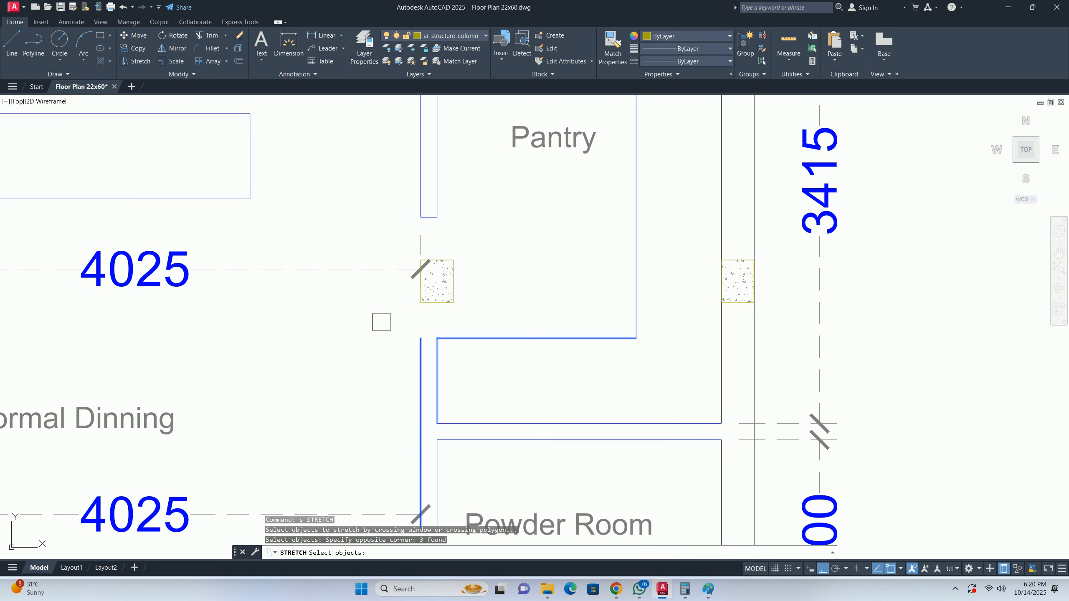
{"action": "left_click", "coordinate": [459, 226]}
{"action": "left_click", "coordinate": [517, 304], "text": "shift"}
{"action": "left_click", "coordinate": [491, 363], "text": "shift"}
{"action": "key", "text": "Return"}
{"action": "left_click", "coordinate": [437, 338]}
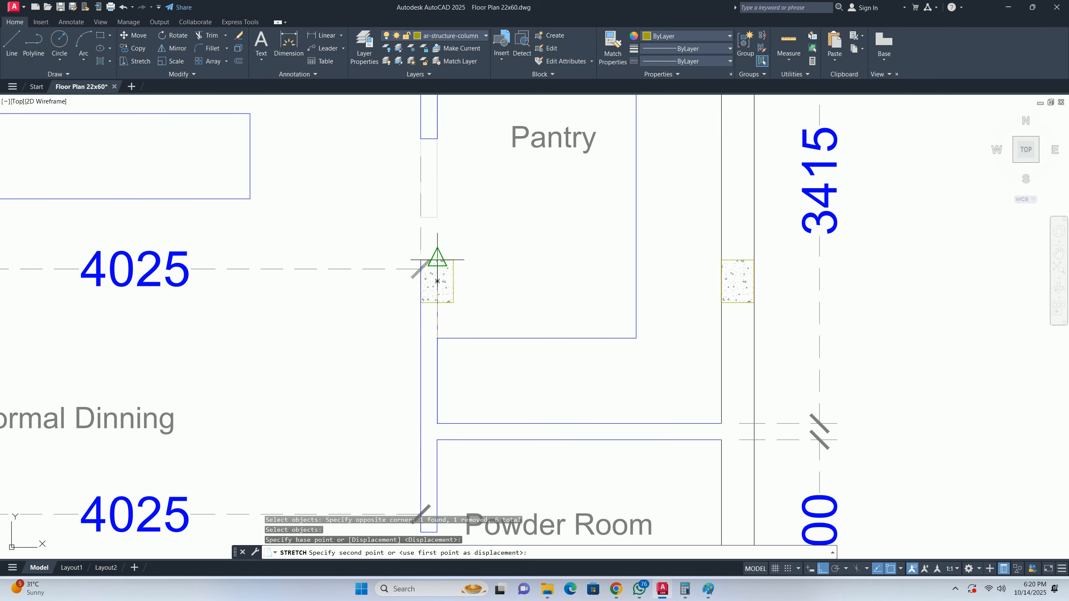
{"action": "key", "text": "Escape"}
{"action": "key", "text": "Escape"}
{"action": "scroll", "coordinate": [437, 295], "scroll_direction": "down", "scroll_amount": 3}
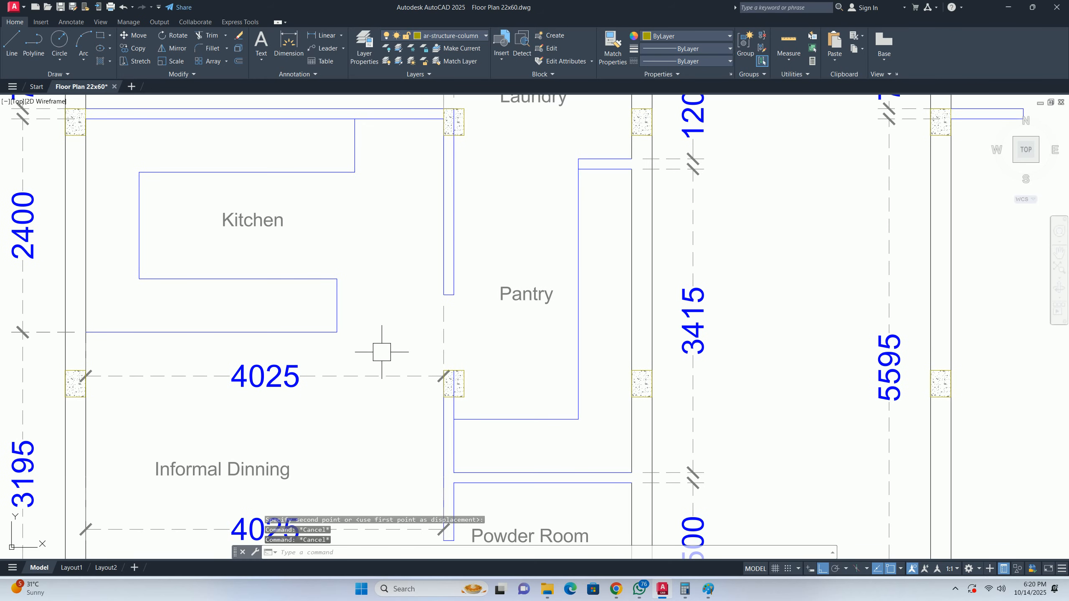
{"action": "middle_click_drag", "start_coordinate": [353, 342], "coordinate": [417, 365]}
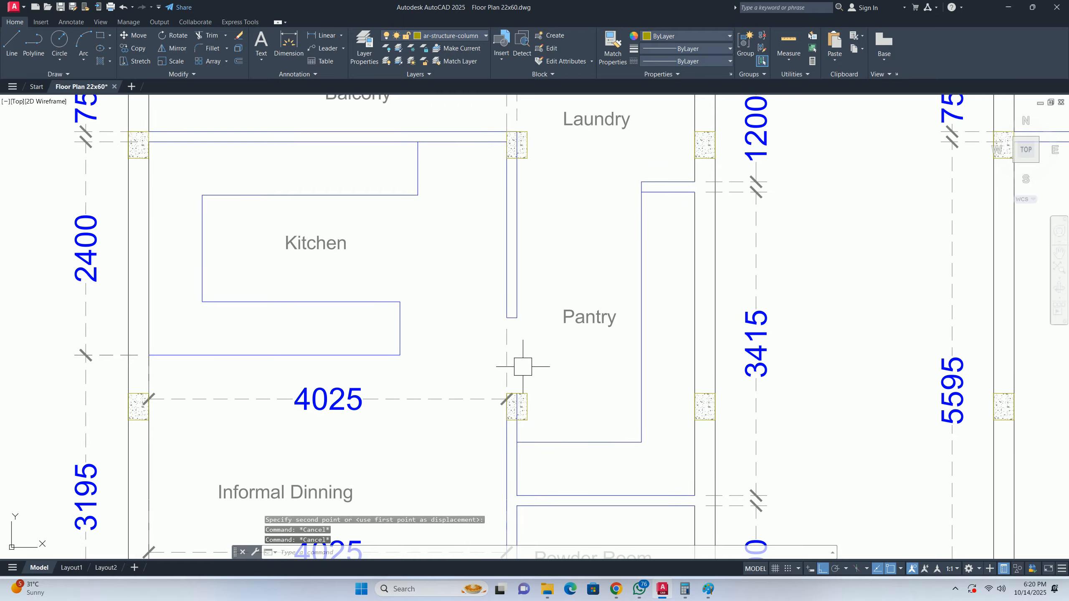
{"action": "middle_click_drag", "start_coordinate": [523, 365], "coordinate": [510, 443]}
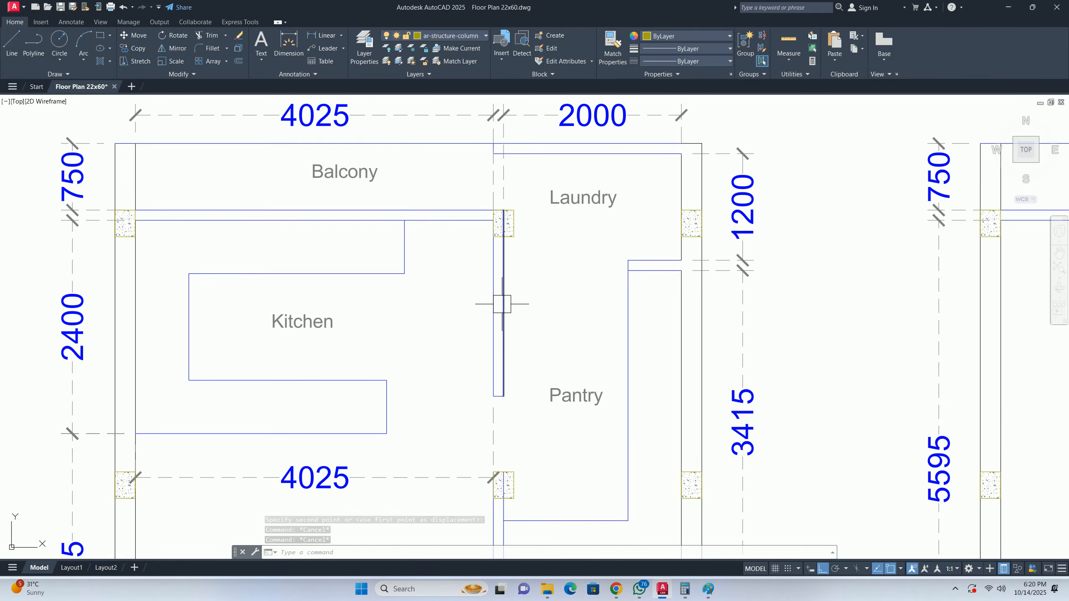
{"action": "key", "text": "Escape"}
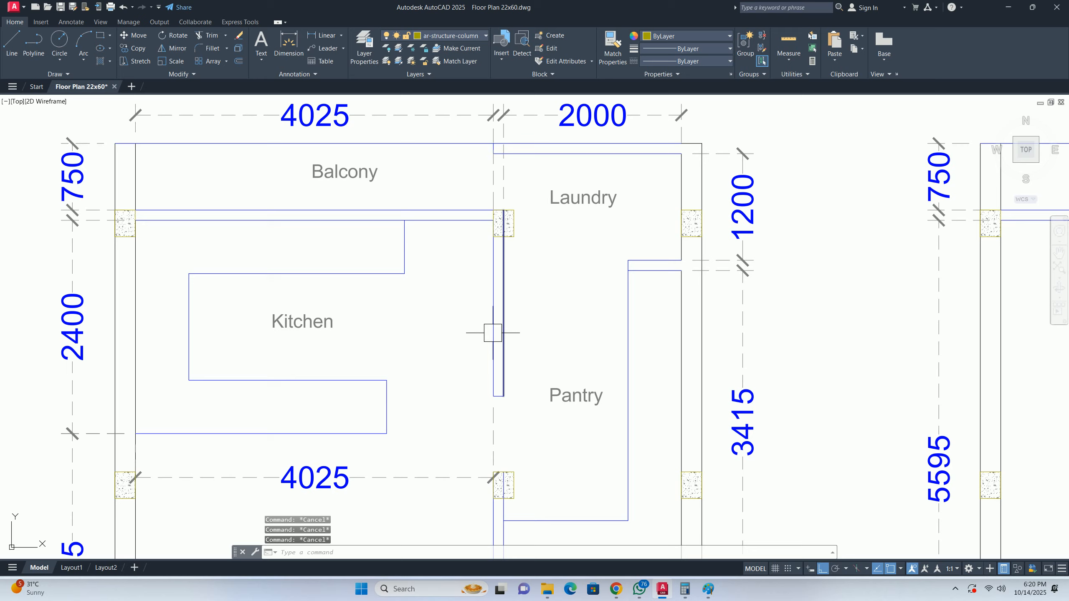
{"action": "middle_click_drag", "start_coordinate": [520, 398], "coordinate": [506, 357]}
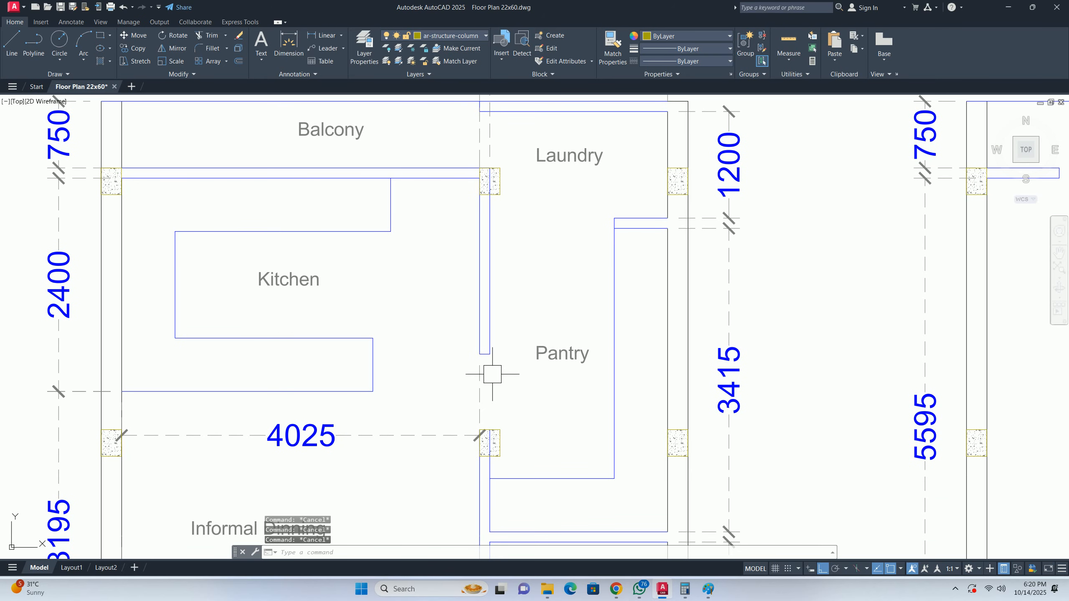
{"action": "type", "text": "s"}
{"action": "key", "text": "Return"}
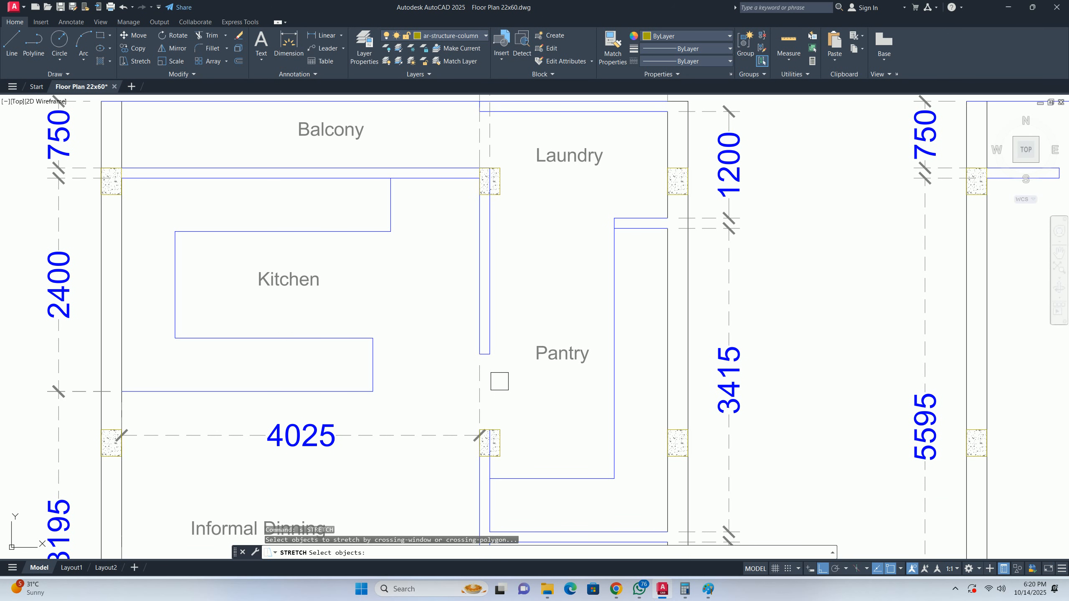
{"action": "left_click", "coordinate": [507, 371]}
{"action": "left_click", "coordinate": [380, 176]}
{"action": "key", "text": "Return"}
{"action": "scroll", "coordinate": [470, 353], "scroll_direction": "up", "scroll_amount": 4}
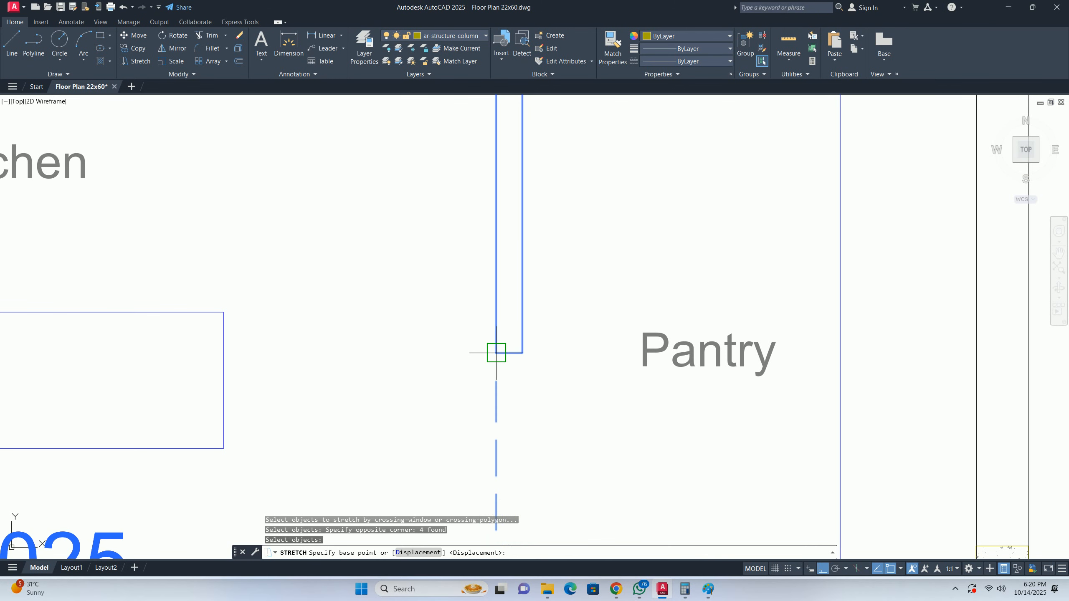
{"action": "left_click", "coordinate": [496, 352]}
{"action": "key", "text": "Escape"}
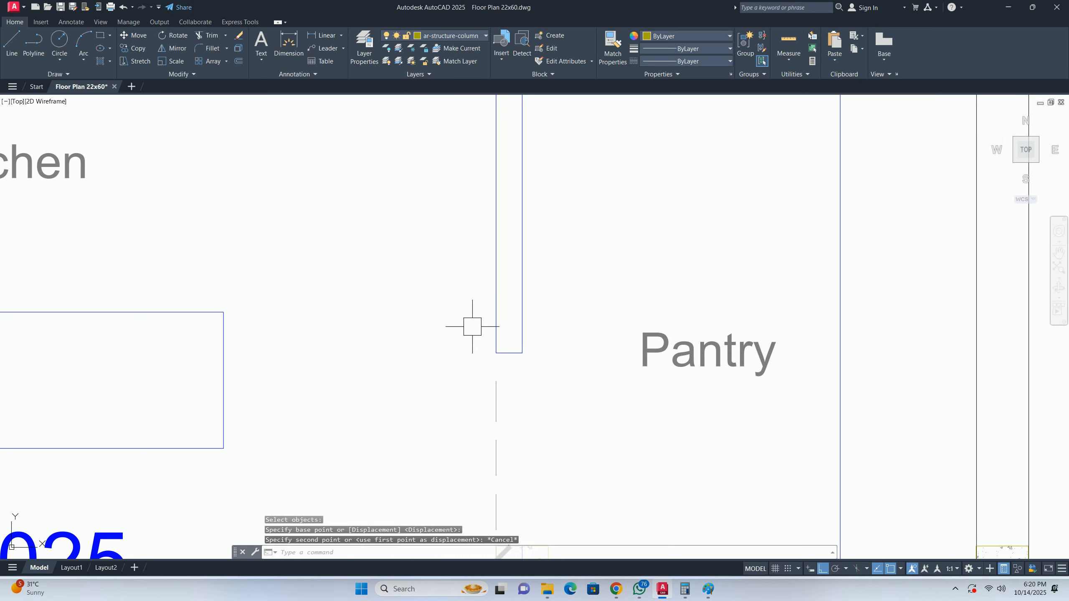
- Measure the offset between the Kitchen counter's corner and the Pantry partition wall's end in the Second Floor Layout
{"action": "key", "text": "Escape"}
{"action": "type", "text": "dli"}
{"action": "key", "text": "Return"}
{"action": "left_click", "coordinate": [224, 312]}
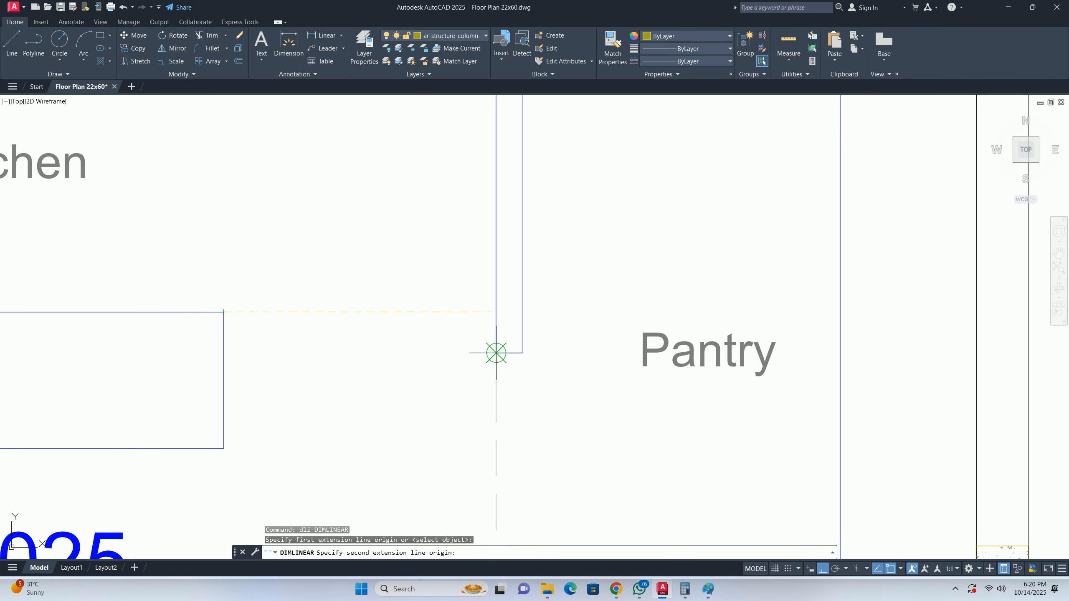
{"action": "left_click", "coordinate": [496, 353]}
{"action": "key", "text": "Escape"}
{"action": "key", "text": "Escape"}
{"action": "key", "text": "Escape"}
{"action": "scroll", "coordinate": [520, 340], "scroll_direction": "down", "scroll_amount": 5}
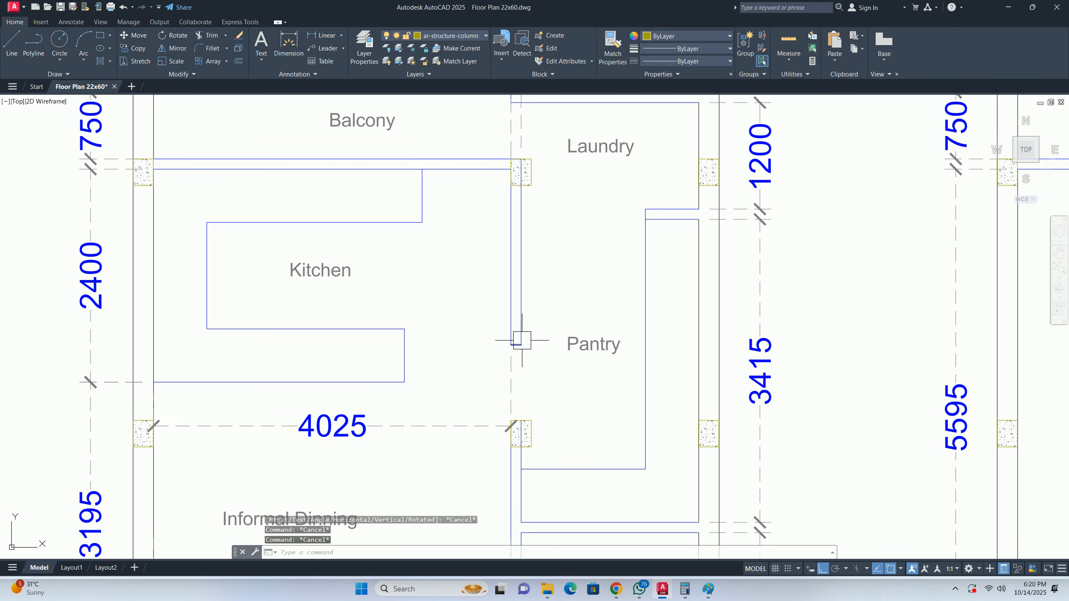
- Stretch the Pantry partition wall's free end back in line with the Kitchen counter's upper edge
{"action": "type", "text": "s"}
{"action": "key", "text": "Return"}
{"action": "left_click", "coordinate": [540, 349]}
{"action": "left_click", "coordinate": [484, 330]}
{"action": "key", "text": "Return"}
{"action": "left_click", "coordinate": [476, 359]}
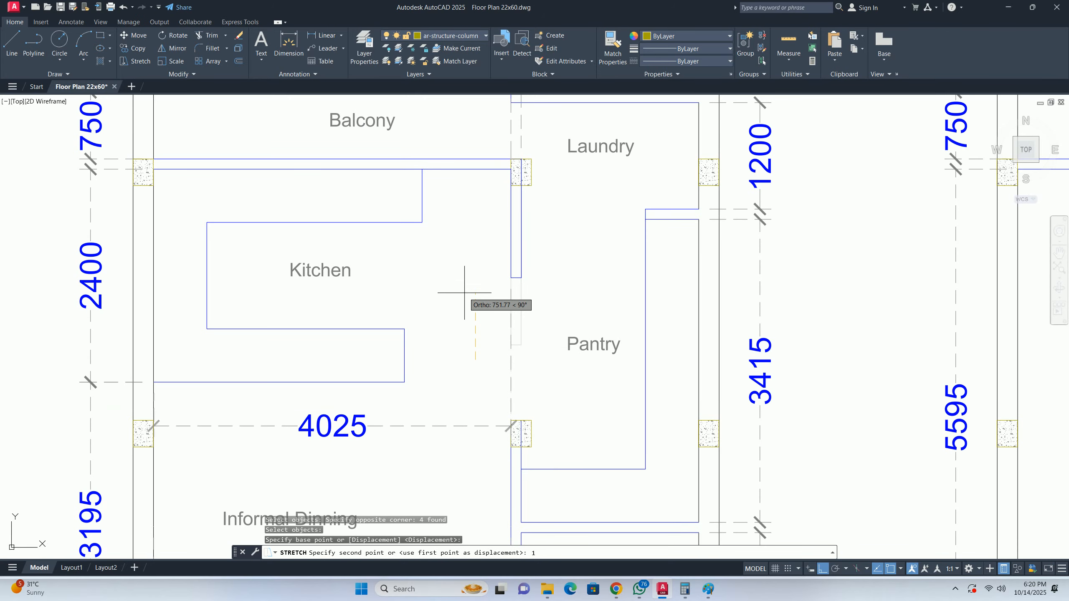
{"action": "key", "text": "Escape"}
{"action": "key", "text": "Escape"}
{"action": "key", "text": "Escape"}
- Draw a horizontal reference line from the partition wall's free end into the Pantry
{"action": "scroll", "coordinate": [521, 420], "scroll_direction": "up", "scroll_amount": 4}
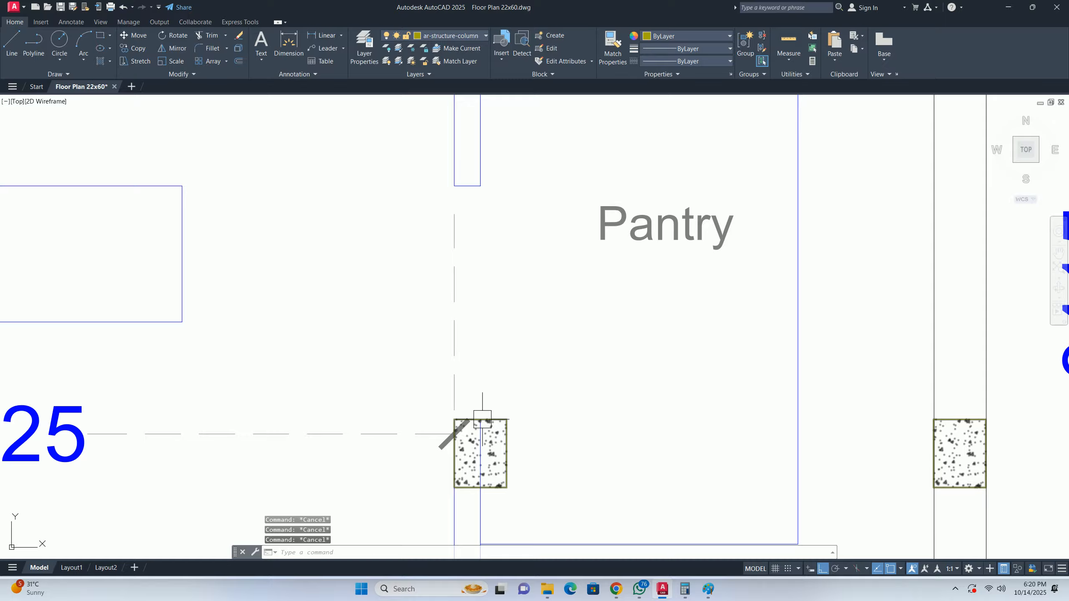
{"action": "type", "text": "l"}
{"action": "key", "text": "Return"}
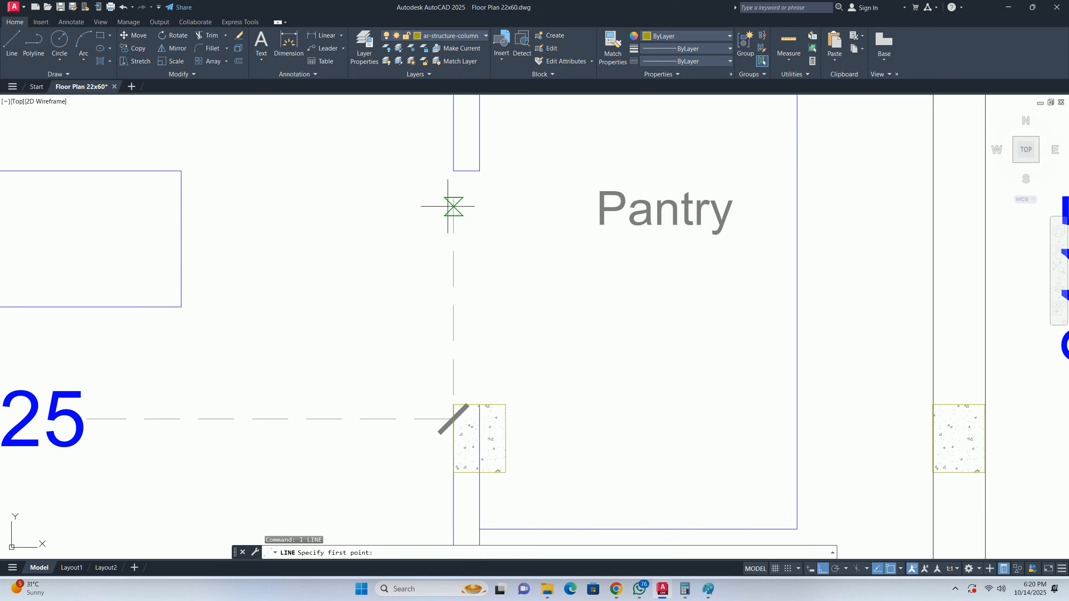
{"action": "left_click", "coordinate": [453, 171]}
{"action": "left_click", "coordinate": [558, 170]}
{"action": "key", "text": "Escape"}
{"action": "key", "text": "Escape"}
{"action": "middle_click_drag", "start_coordinate": [507, 286], "coordinate": [478, 345]}
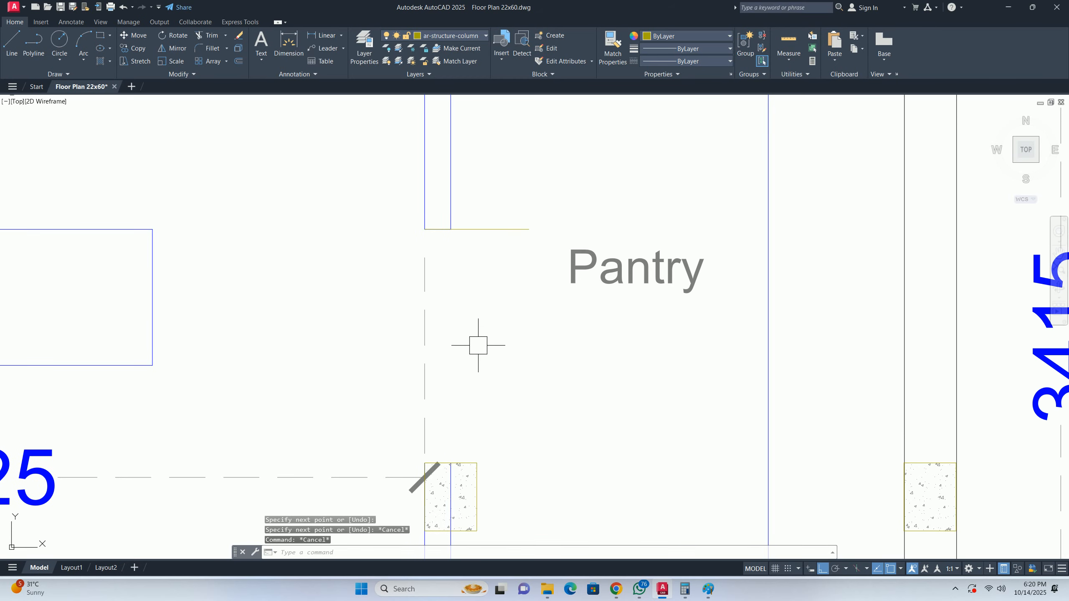
- Offset the reference line 850 toward the Pantry column to mark the door opening
{"action": "left_click", "coordinate": [788, 44]}
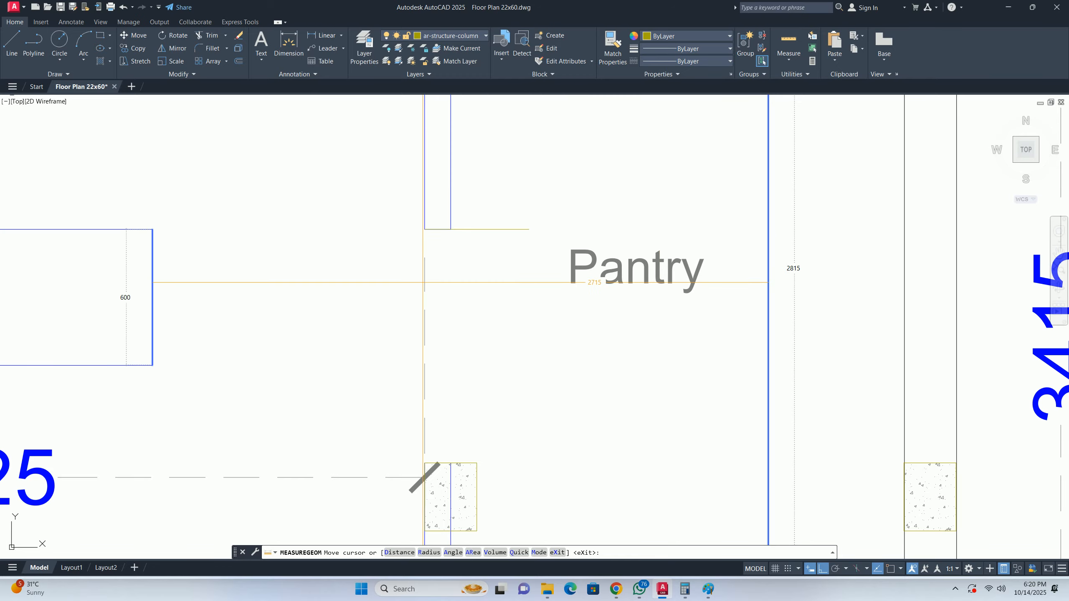
{"action": "key", "text": "Escape"}
{"action": "key", "text": "Return"}
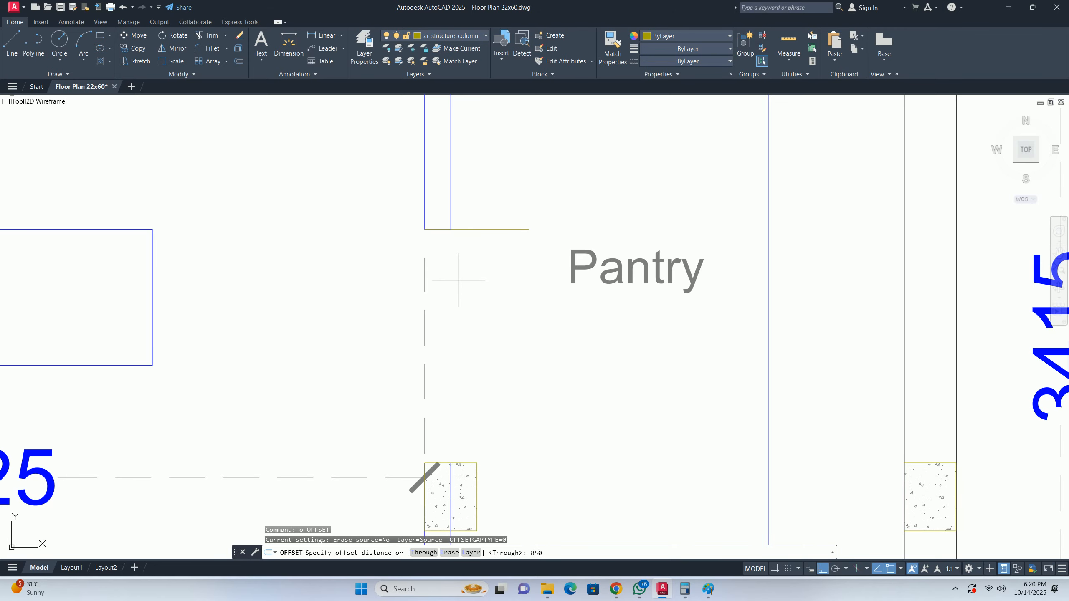
{"action": "key", "text": "Return"}
{"action": "left_click", "coordinate": [491, 230]}
{"action": "left_click", "coordinate": [486, 306]}
{"action": "key", "text": "Return"}
{"action": "middle_click_drag", "start_coordinate": [478, 369], "coordinate": [459, 288]}
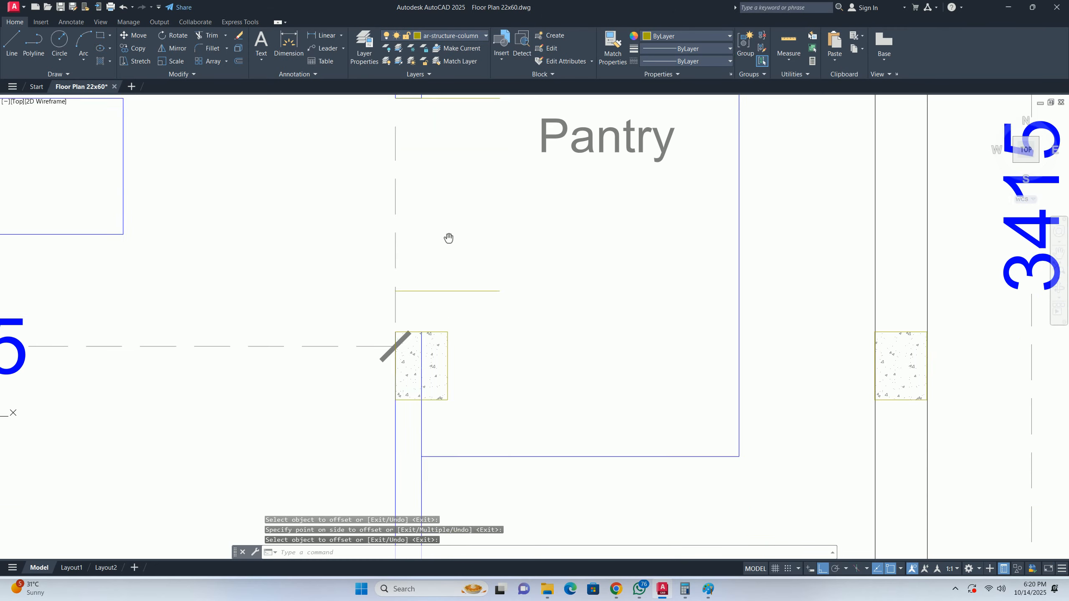
- Stretch only the two wall lines at the Pantry column up to the offset line, leaving out the column and dimension
{"action": "scroll", "coordinate": [434, 334], "scroll_direction": "up", "scroll_amount": 2}
{"action": "key", "text": "Escape"}
{"action": "key", "text": "Escape"}
{"action": "left_click", "coordinate": [449, 325]}
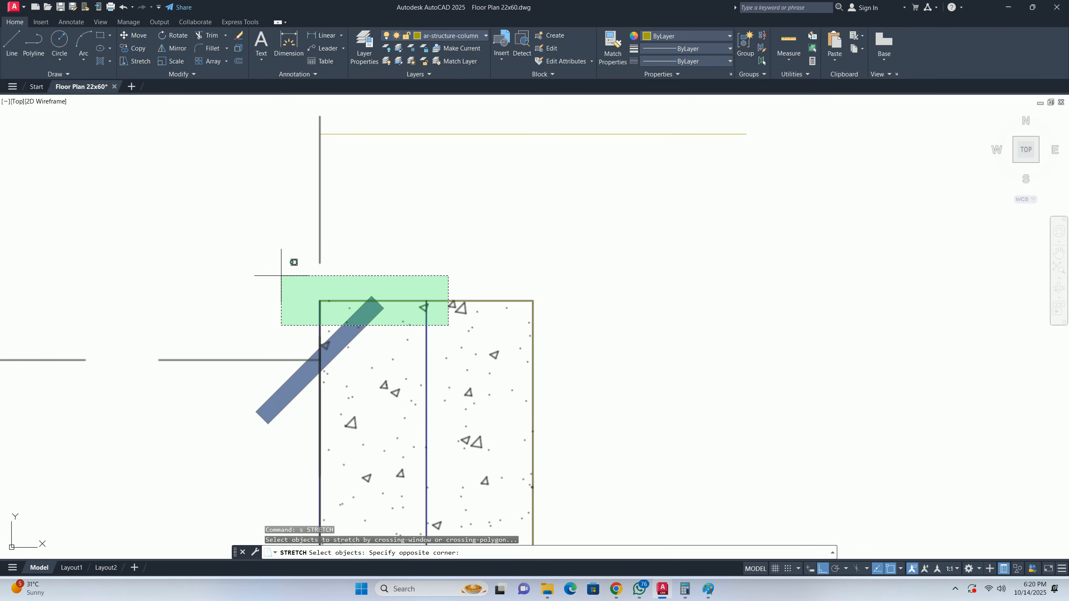
{"action": "left_click", "coordinate": [280, 274]}
{"action": "left_click", "coordinate": [614, 252], "text": "shift"}
{"action": "left_click", "coordinate": [505, 334], "text": "shift"}
{"action": "left_click", "coordinate": [370, 257], "text": "shift"}
{"action": "left_click", "coordinate": [250, 206], "text": "shift"}
{"action": "key", "text": "Return"}
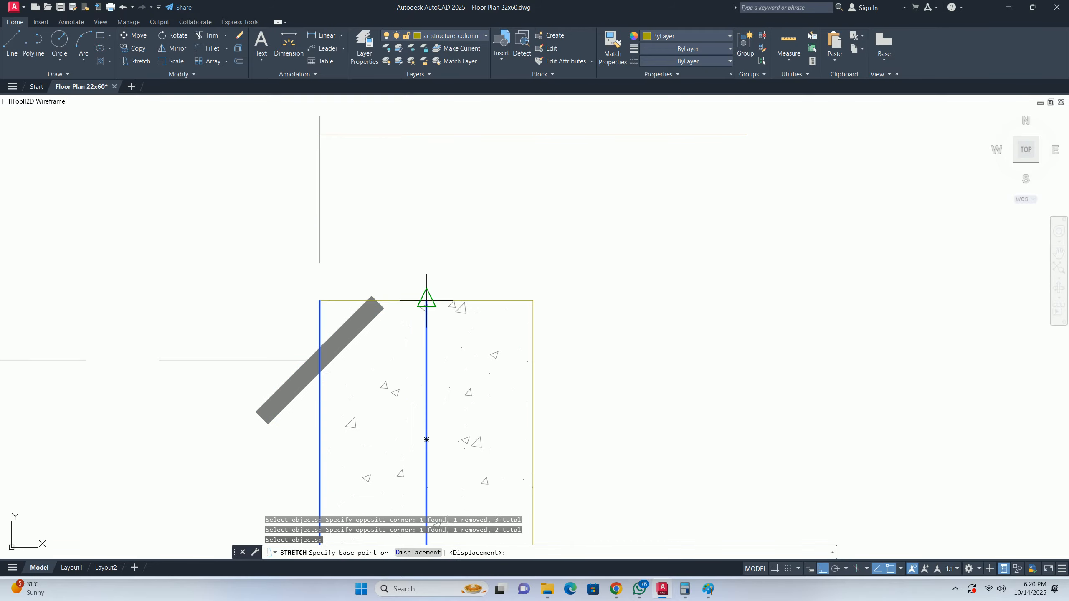
{"action": "left_click", "coordinate": [426, 301]}
{"action": "left_click", "coordinate": [426, 135]}
{"action": "key", "text": "Escape"}
{"action": "key", "text": "Escape"}
- Trim the offset line at the wall's Pantry face and match its properties to the wall lines
{"action": "middle_click_drag", "start_coordinate": [460, 201], "coordinate": [442, 303]}
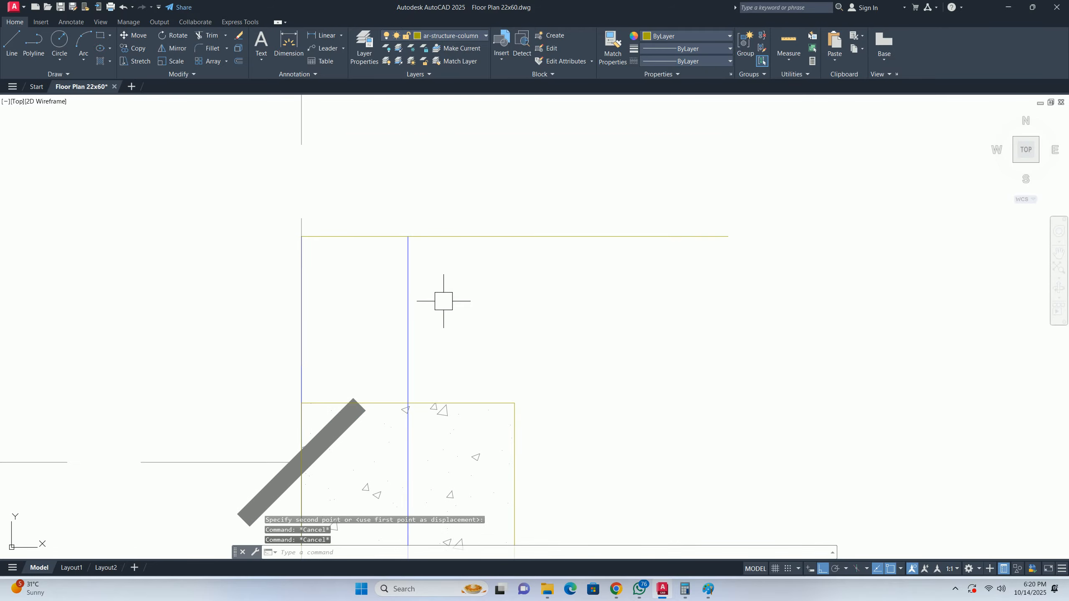
{"action": "type", "text": "tr"}
{"action": "key", "text": "Return"}
{"action": "left_click", "coordinate": [476, 240]}
{"action": "key", "text": "Escape"}
{"action": "type", "text": "m"}
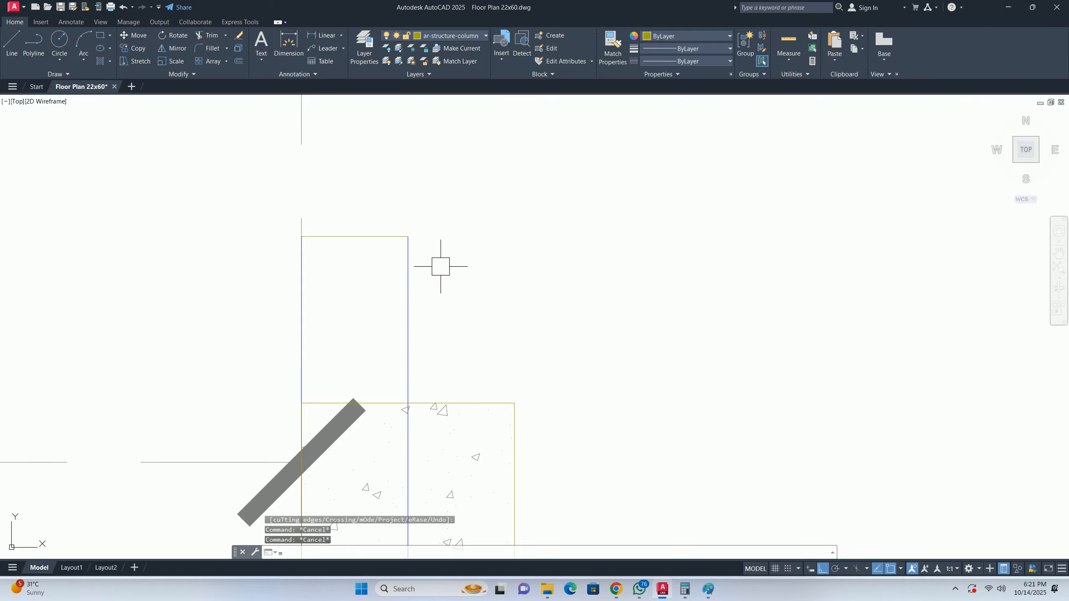
{"action": "type", "text": "a"}
{"action": "key", "text": "Return"}
{"action": "left_click", "coordinate": [414, 298]}
{"action": "left_click", "coordinate": [284, 209]}
{"action": "left_click", "coordinate": [605, 318]}
{"action": "key", "text": "Return"}
- Delete the 4025 dimension across the Informal Dinning in the Second Floor Layout
{"action": "scroll", "coordinate": [529, 283], "scroll_direction": "down", "scroll_amount": 12}
{"action": "scroll", "coordinate": [534, 288], "scroll_direction": "down", "scroll_amount": 6}
{"action": "key", "text": "Escape"}
{"action": "key", "text": "Escape"}
{"action": "left_click", "coordinate": [491, 280]}
{"action": "key", "text": "Delete"}
{"action": "scroll", "coordinate": [492, 320], "scroll_direction": "up", "scroll_amount": 4}
{"action": "left_click", "coordinate": [493, 317]}
{"action": "key", "text": "Delete"}
{"action": "scroll", "coordinate": [450, 281], "scroll_direction": "down", "scroll_amount": 4}
{"action": "scroll", "coordinate": [450, 281], "scroll_direction": "up", "scroll_amount": 5}
{"action": "scroll", "coordinate": [660, 253], "scroll_direction": "down", "scroll_amount": 4}
{"action": "scroll", "coordinate": [542, 271], "scroll_direction": "up", "scroll_amount": 3}
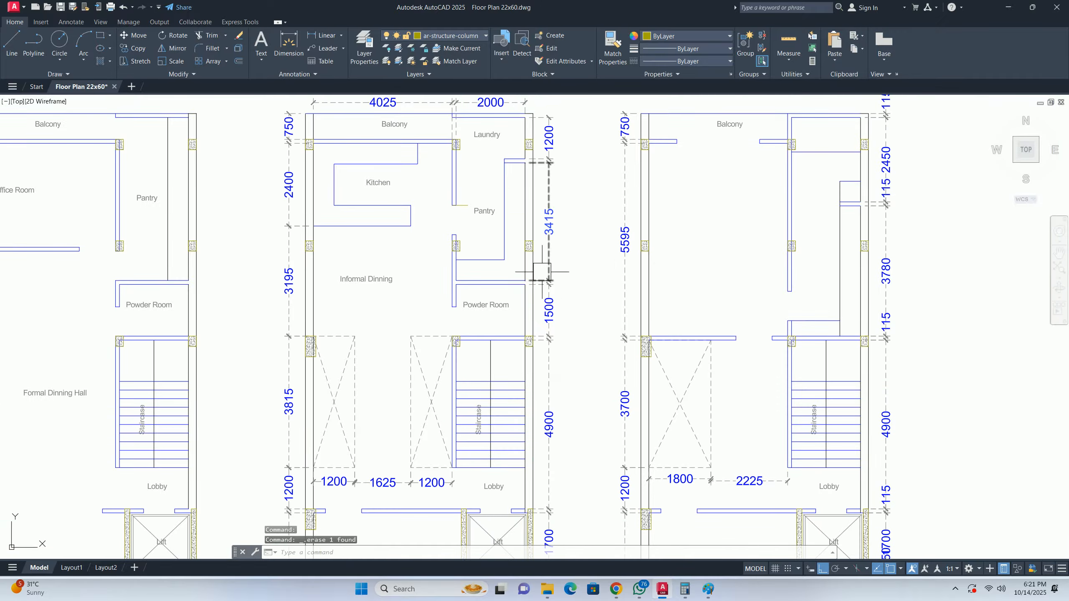
- Delete the leftover reference line at the upper wall end of the Pantry opening
{"action": "scroll", "coordinate": [366, 269], "scroll_direction": "down", "scroll_amount": 3}
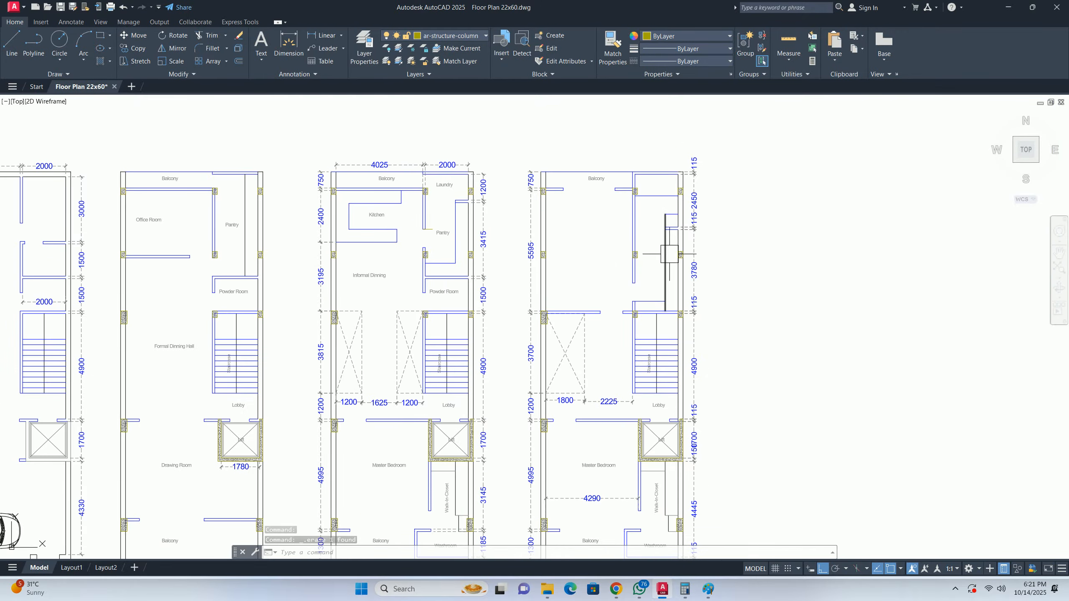
{"action": "scroll", "coordinate": [519, 260], "scroll_direction": "up", "scroll_amount": 2}
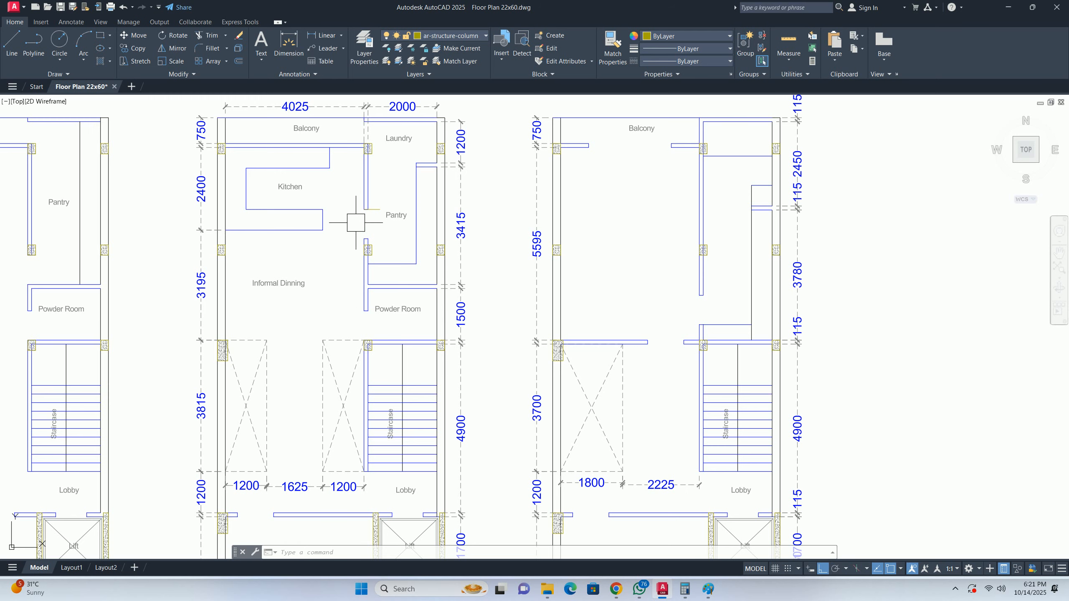
{"action": "scroll", "coordinate": [366, 223], "scroll_direction": "up", "scroll_amount": 4}
{"action": "scroll", "coordinate": [377, 214], "scroll_direction": "down", "scroll_amount": 1}
{"action": "left_click", "coordinate": [373, 209]}
{"action": "key", "text": "Delete"}
{"action": "scroll", "coordinate": [386, 260], "scroll_direction": "down", "scroll_amount": 3}
{"action": "key", "text": "Escape"}
{"action": "key", "text": "Escape"}
{"action": "key", "text": "Escape"}
{"action": "middle_click_drag", "start_coordinate": [393, 310], "coordinate": [394, 198]}
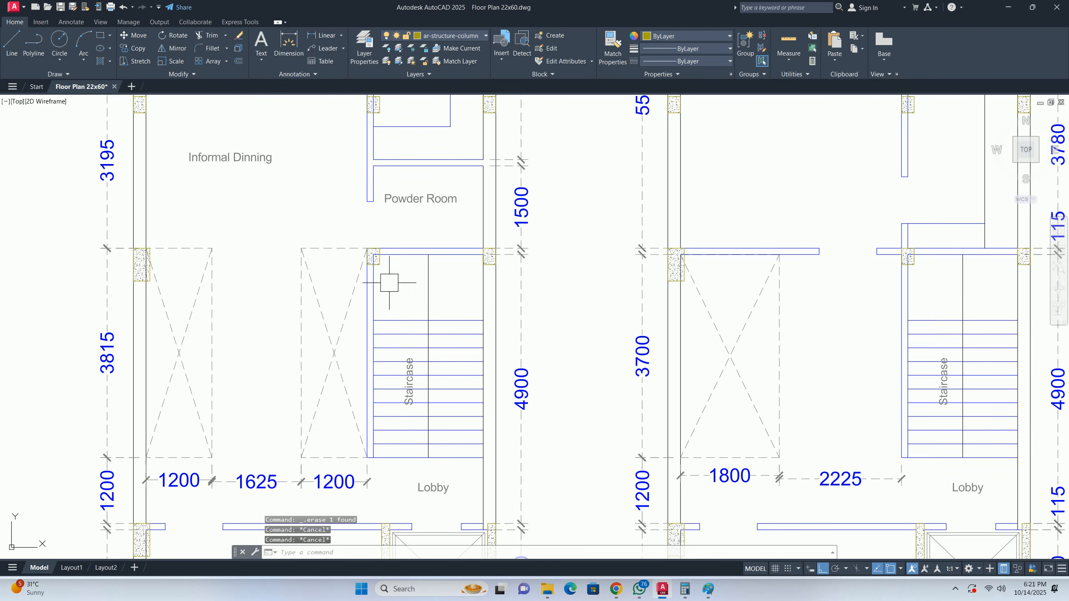
{"action": "scroll", "coordinate": [374, 278], "scroll_direction": "up", "scroll_amount": 2}
{"action": "middle_click_drag", "start_coordinate": [374, 278], "coordinate": [435, 296]}
{"action": "type", "text": "m"}
{"action": "key", "text": "Return"}
{"action": "scroll", "coordinate": [438, 285], "scroll_direction": "up", "scroll_amount": 4}
{"action": "scroll", "coordinate": [469, 296], "scroll_direction": "down", "scroll_amount": 4}
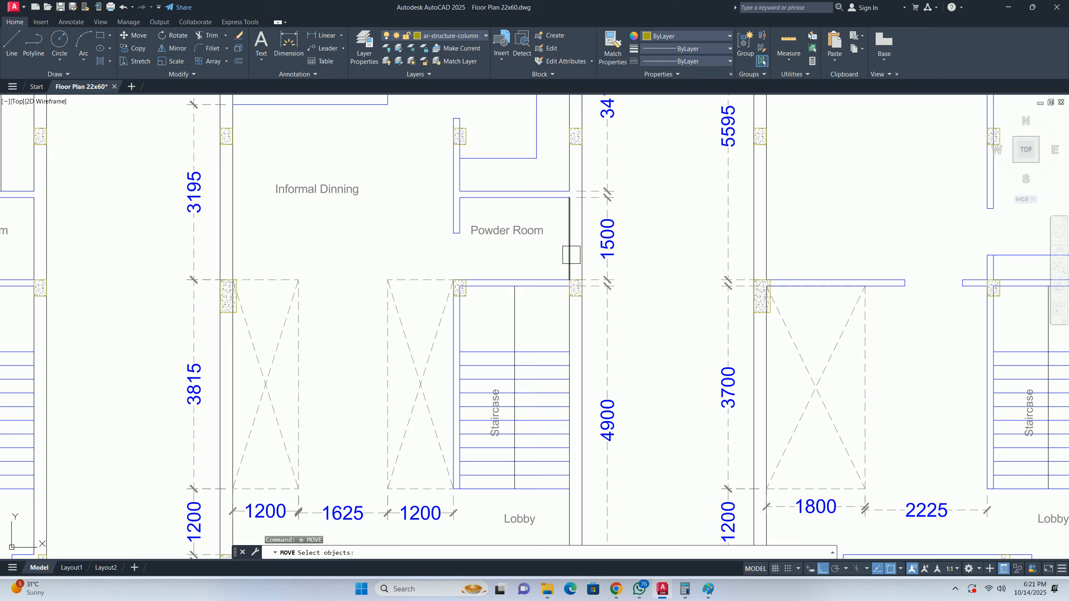
{"action": "key", "text": "Escape"}
{"action": "key", "text": "Escape"}
{"action": "scroll", "coordinate": [490, 295], "scroll_direction": "up", "scroll_amount": 4}
{"action": "key", "text": "Return"}
{"action": "left_click", "coordinate": [459, 317]}
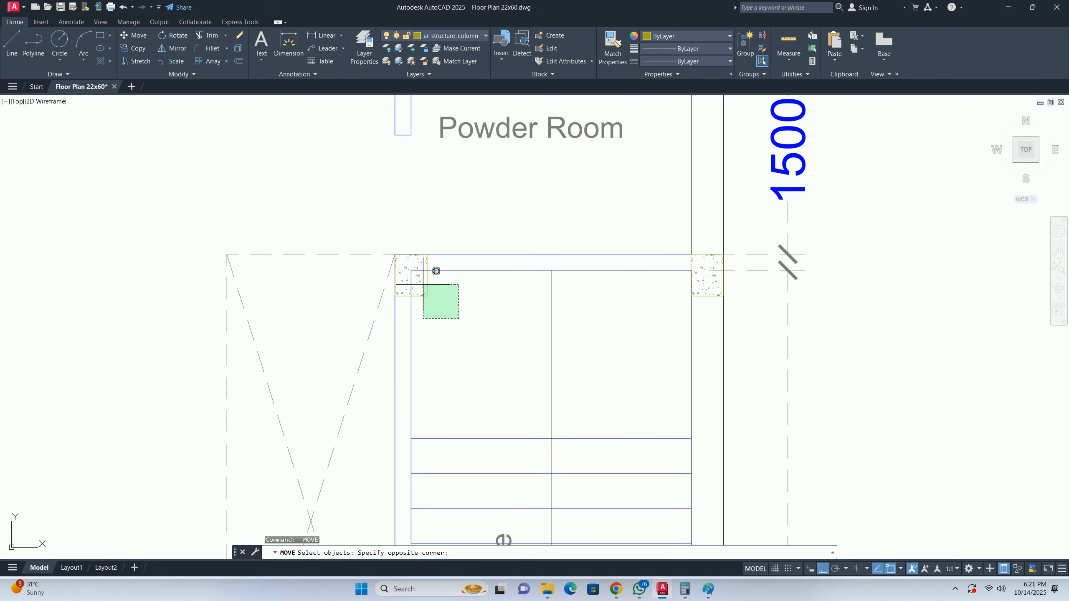
{"action": "left_click", "coordinate": [420, 280]}
{"action": "key", "text": "Escape"}
{"action": "scroll", "coordinate": [436, 290], "scroll_direction": "down", "scroll_amount": 4}
{"action": "key", "text": "Escape"}
- Examine the columns around the Informal Dinning, Powder Room and Staircase against the walls and cutouts in the Second Floor Layout
{"action": "scroll", "coordinate": [219, 288], "scroll_direction": "up", "scroll_amount": 2}
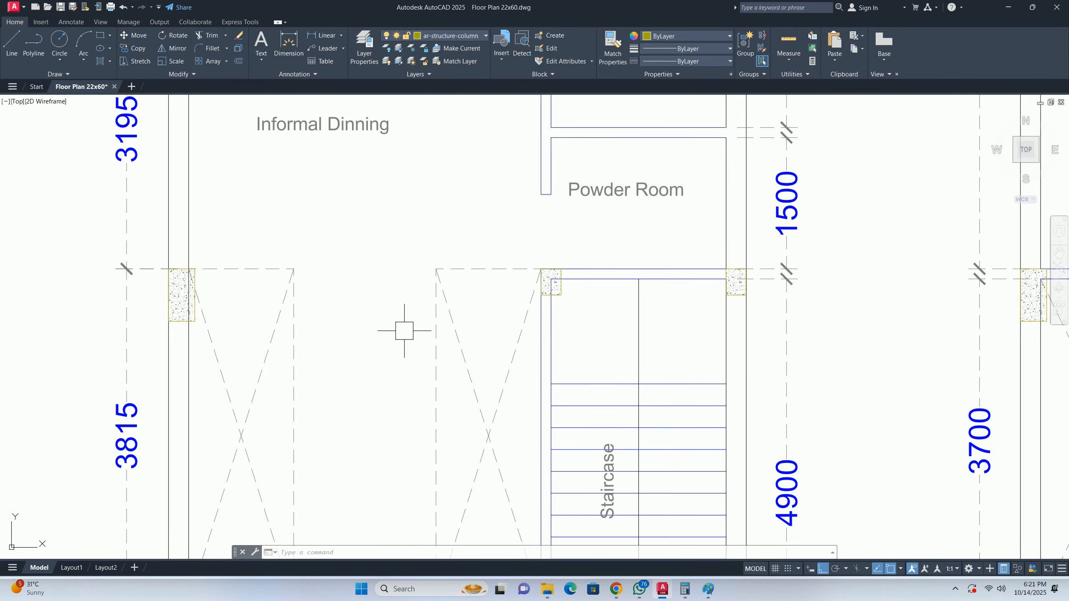
{"action": "middle_click_drag", "start_coordinate": [546, 296], "coordinate": [504, 381]}
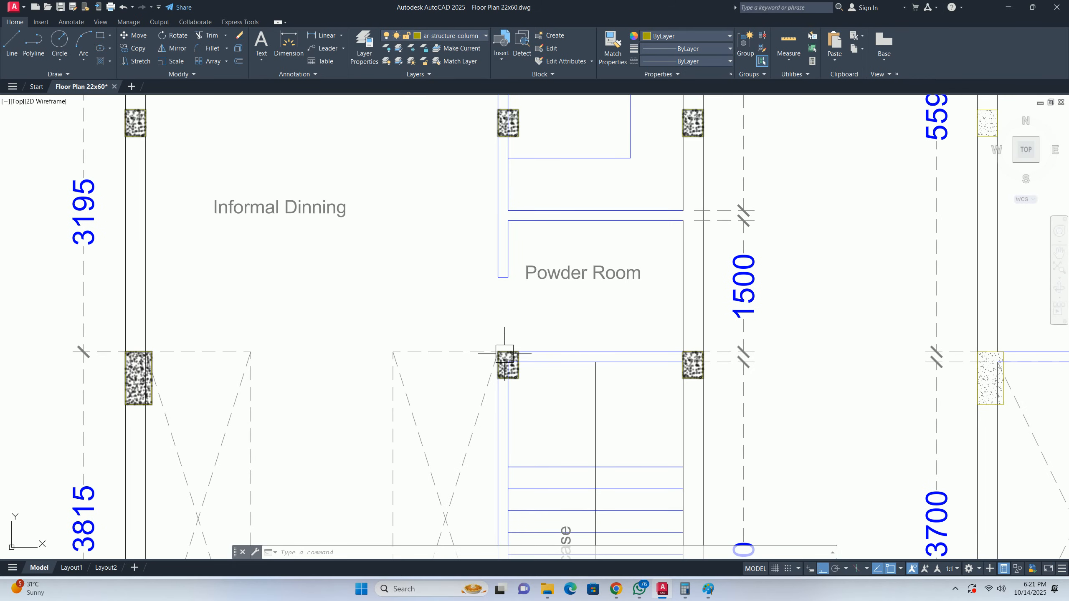
{"action": "key", "text": "Escape"}
{"action": "key", "text": "Escape"}
{"action": "key", "text": "Escape"}
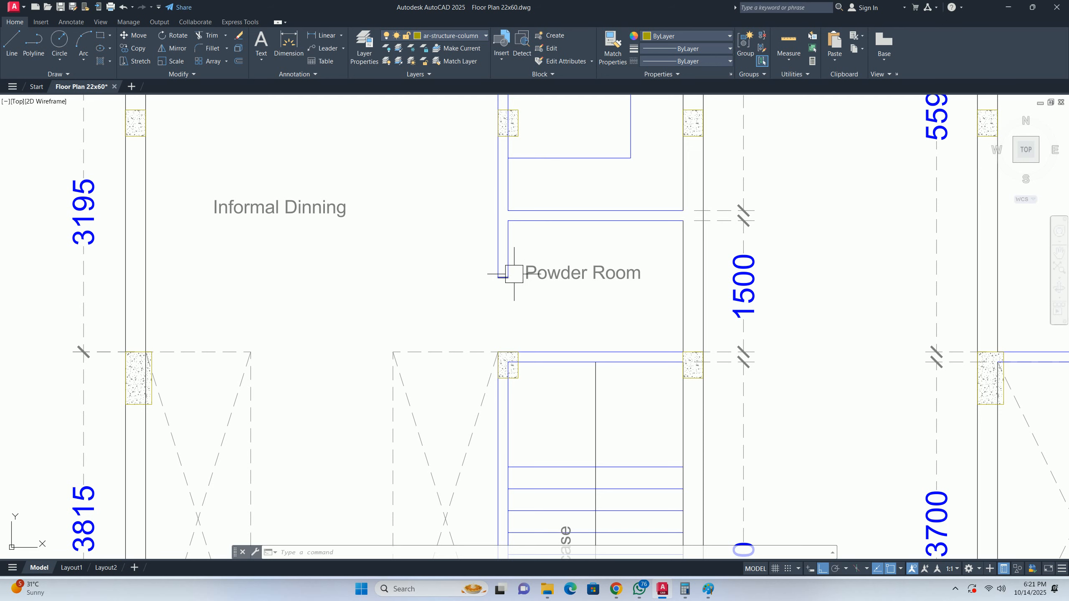
{"action": "key", "text": "Escape"}
{"action": "key", "text": "Escape"}
{"action": "key", "text": "Escape"}
{"action": "scroll", "coordinate": [501, 369], "scroll_direction": "down", "scroll_amount": 8}
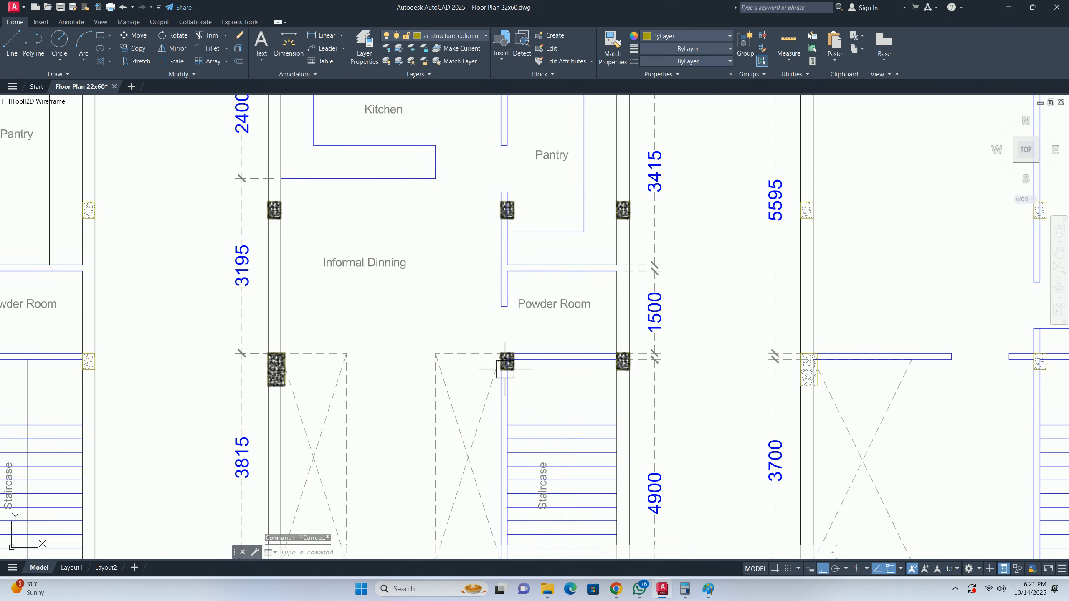
{"action": "scroll", "coordinate": [497, 366], "scroll_direction": "up", "scroll_amount": 4}
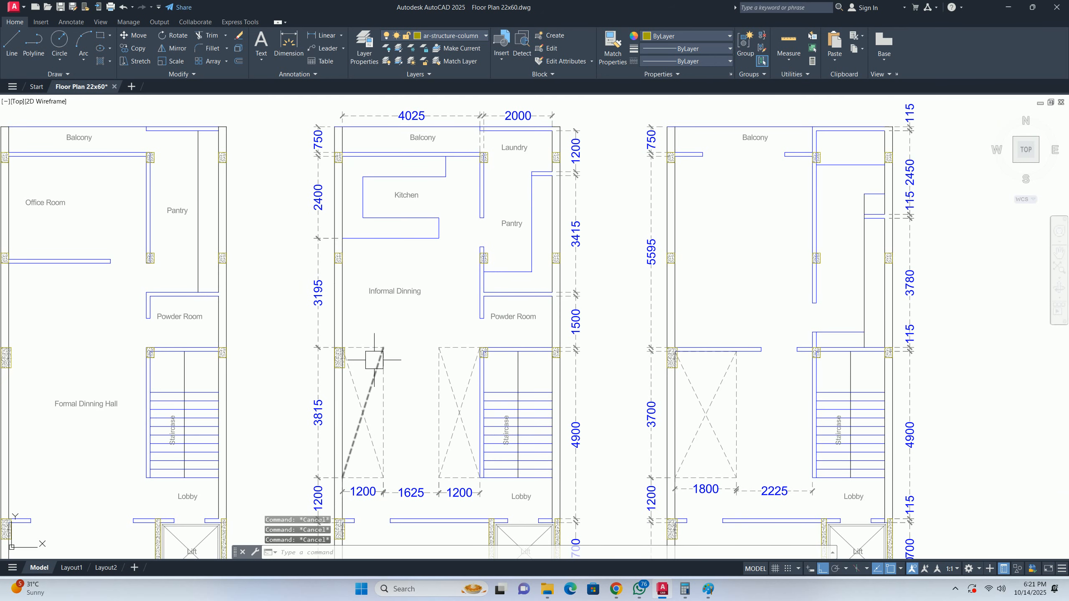
{"action": "scroll", "coordinate": [368, 358], "scroll_direction": "up", "scroll_amount": 2}
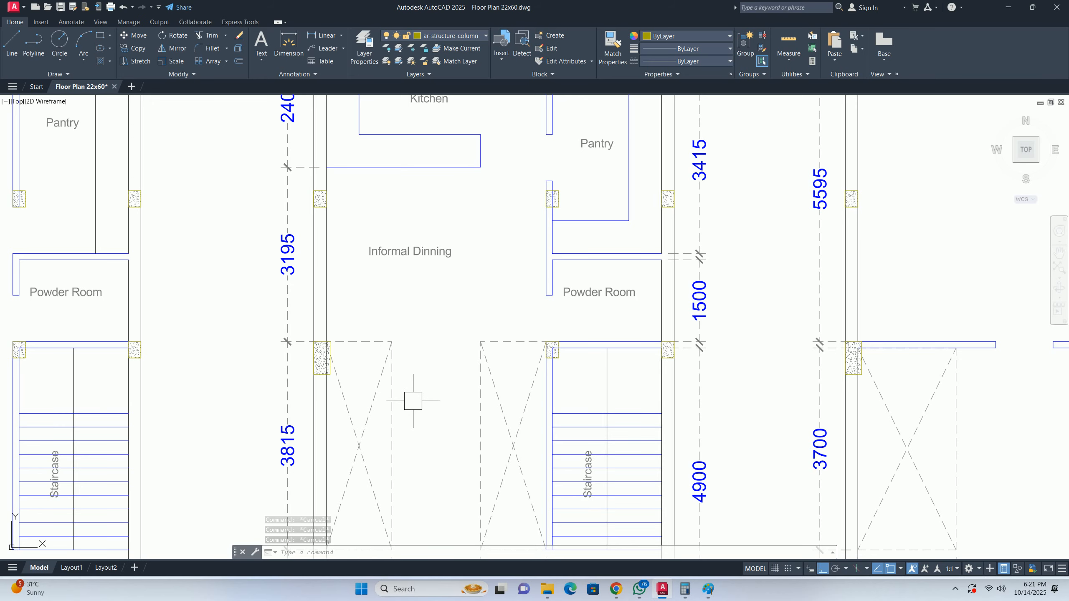
{"action": "middle_click_drag", "start_coordinate": [413, 394], "coordinate": [334, 386]}
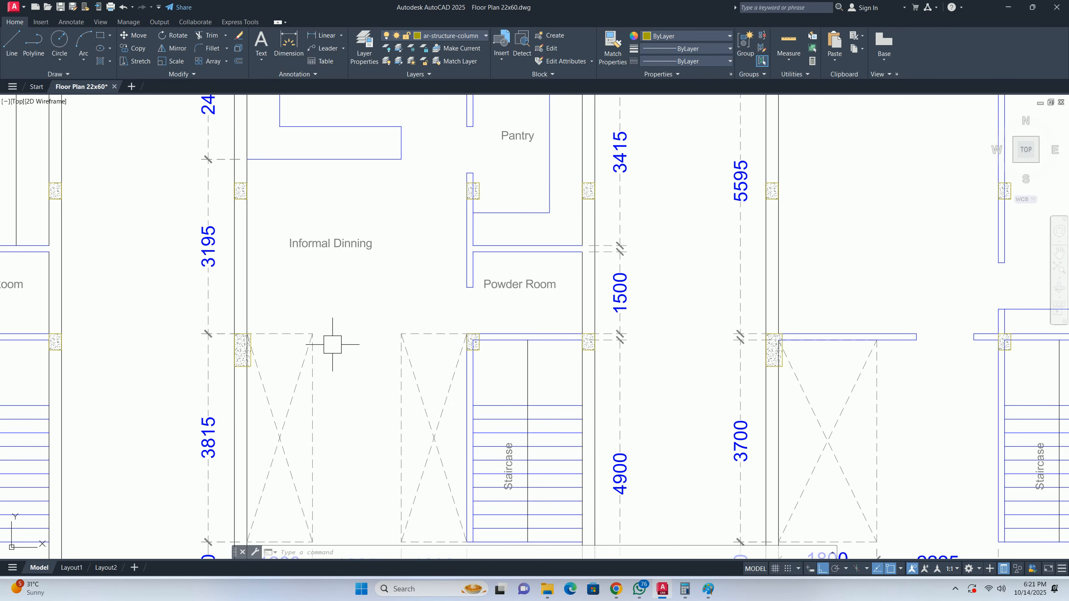
{"action": "scroll", "coordinate": [331, 343], "scroll_direction": "down", "scroll_amount": 2}
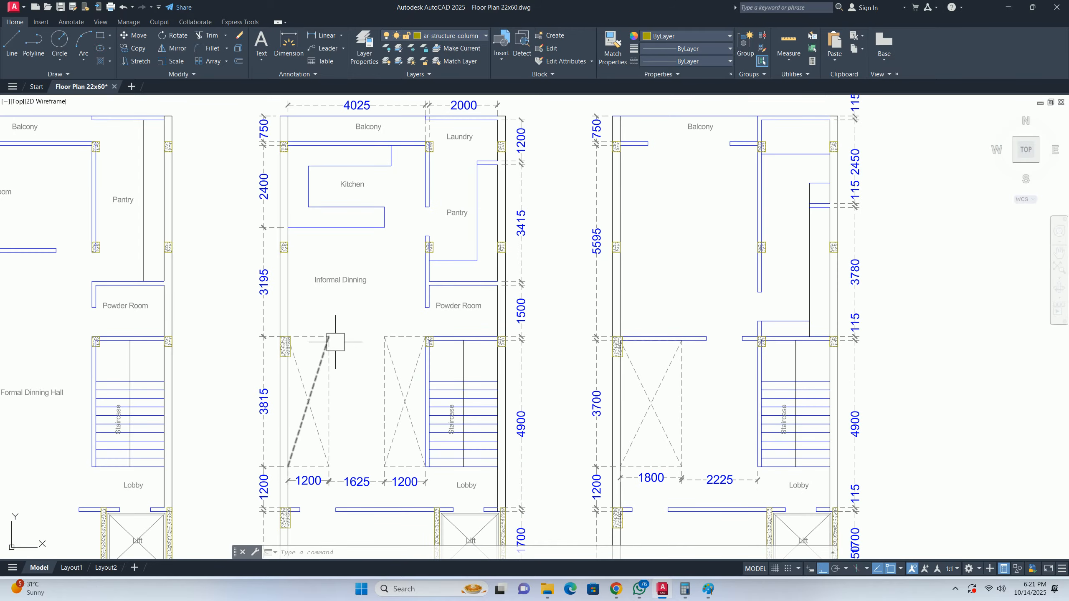
{"action": "key", "text": "Escape"}
{"action": "key", "text": "Escape"}
{"action": "key", "text": "Escape"}
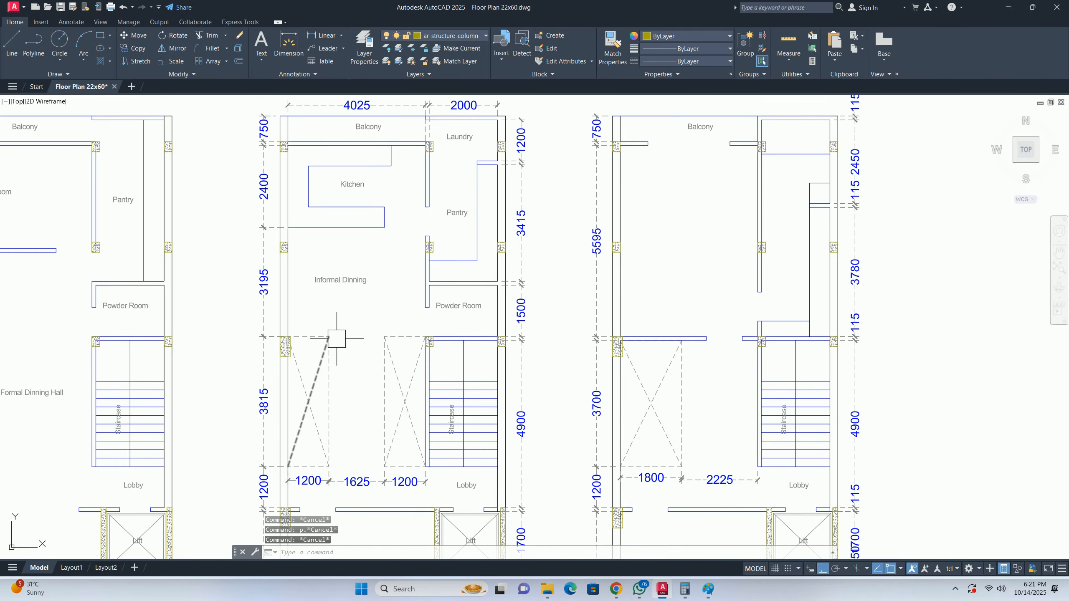
{"action": "type", "text": "rec"}
{"action": "key", "text": "Return"}
{"action": "scroll", "coordinate": [311, 328], "scroll_direction": "up", "scroll_amount": 4}
{"action": "left_click", "coordinate": [290, 336]}
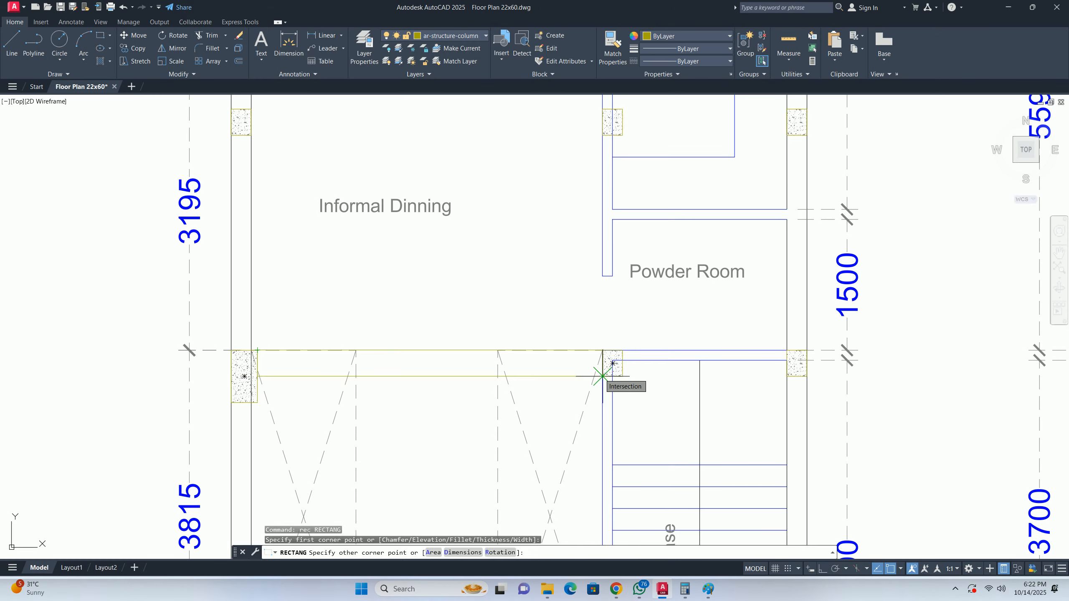
{"action": "key", "text": "Escape"}
{"action": "key", "text": "Escape"}
{"action": "middle_click_drag", "start_coordinate": [475, 363], "coordinate": [439, 284]}
{"action": "left_click", "coordinate": [521, 273]}
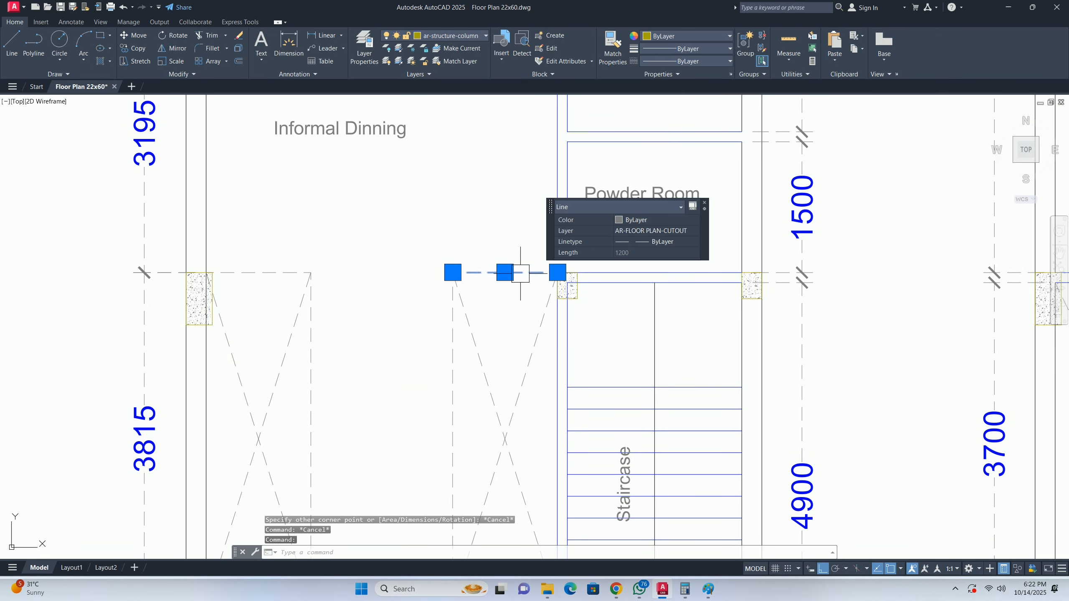
{"action": "key", "text": "Escape"}
{"action": "key", "text": "Escape"}
{"action": "middle_click_drag", "start_coordinate": [522, 295], "coordinate": [466, 296]}
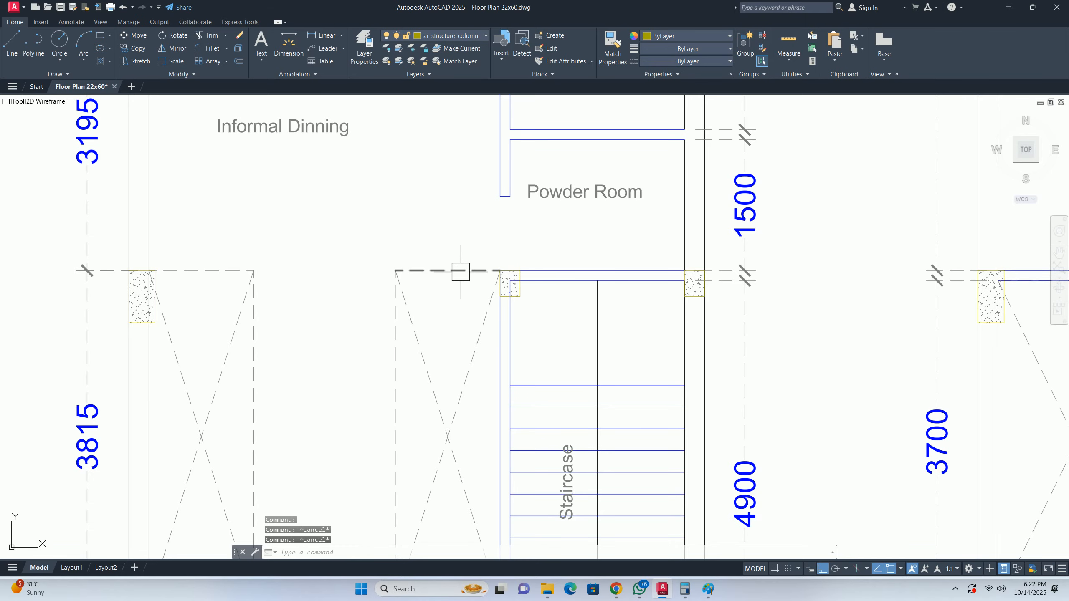
{"action": "left_click", "coordinate": [461, 271]}
{"action": "left_click", "coordinate": [447, 271]}
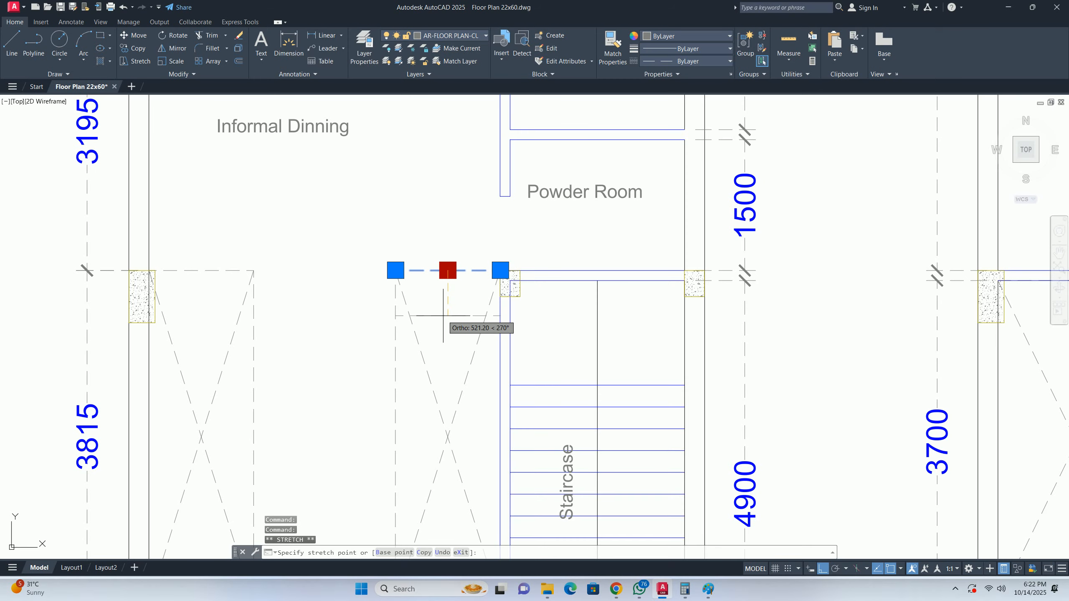
{"action": "key", "text": "Escape"}
{"action": "key", "text": "Escape"}
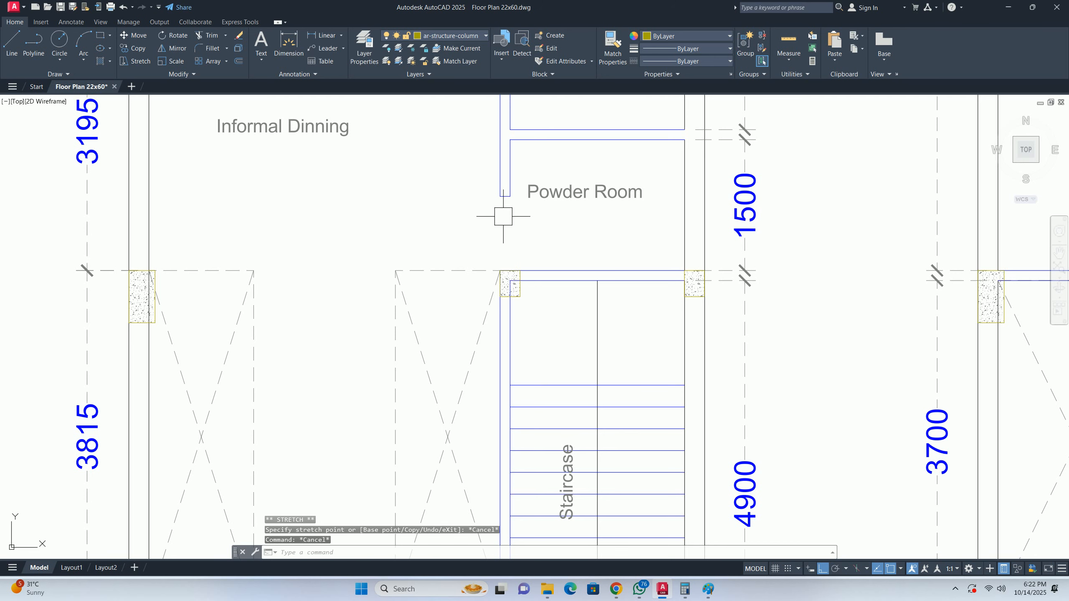
{"action": "scroll", "coordinate": [501, 221], "scroll_direction": "down", "scroll_amount": 6}
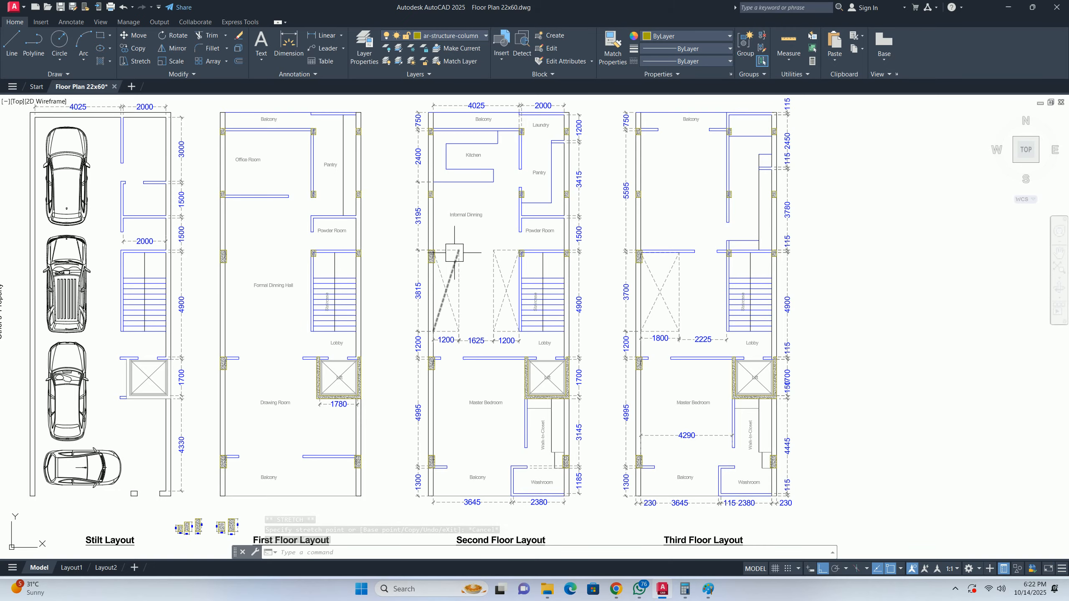
{"action": "scroll", "coordinate": [452, 249], "scroll_direction": "up", "scroll_amount": 2}
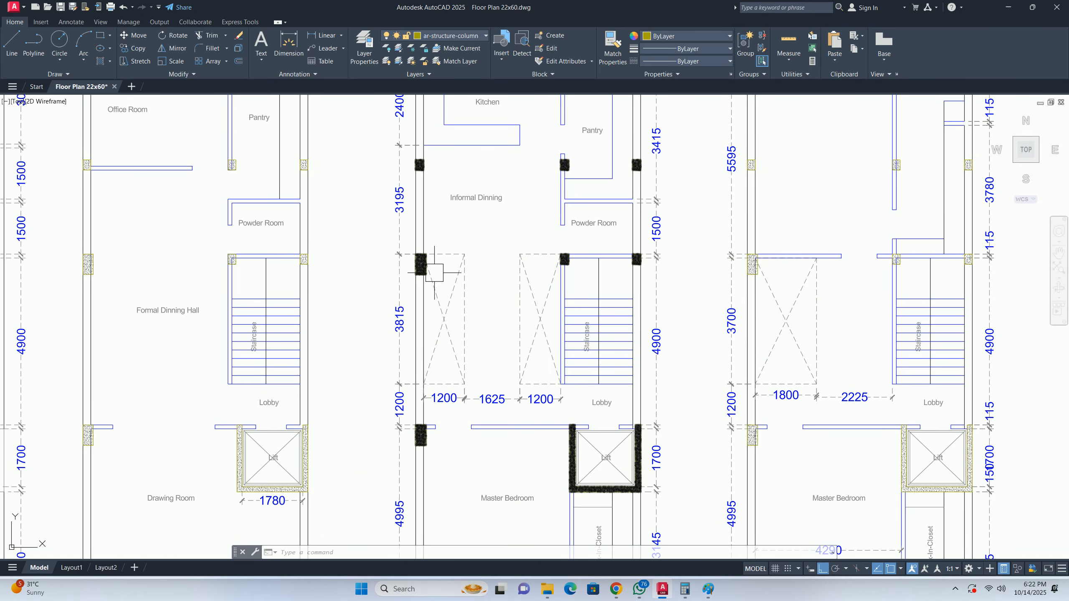
- Examine how the dashed cutouts meet the columns and walls beside the Staircase in the Second Floor Layout
{"action": "scroll", "coordinate": [435, 272], "scroll_direction": "down", "scroll_amount": 2}
{"action": "key", "text": "Escape"}
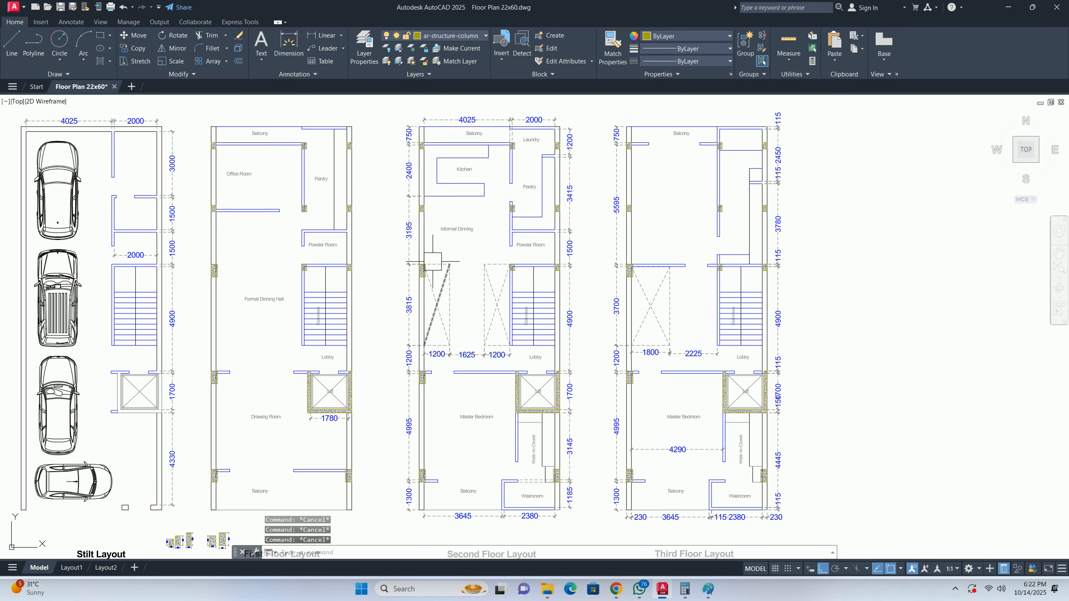
{"action": "scroll", "coordinate": [507, 279], "scroll_direction": "up", "scroll_amount": 2}
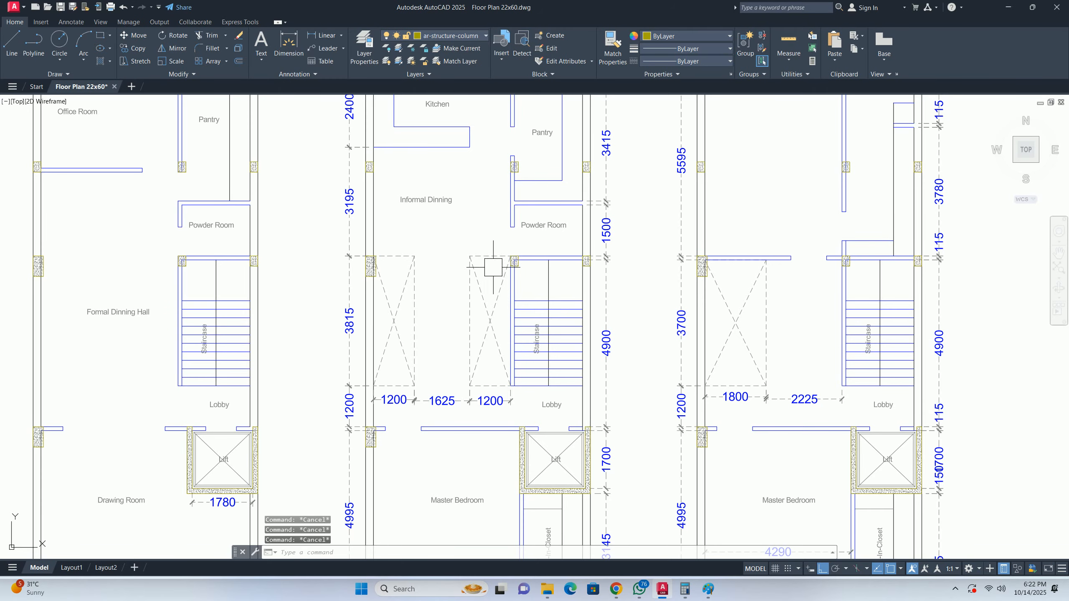
{"action": "scroll", "coordinate": [453, 269], "scroll_direction": "down", "scroll_amount": 2}
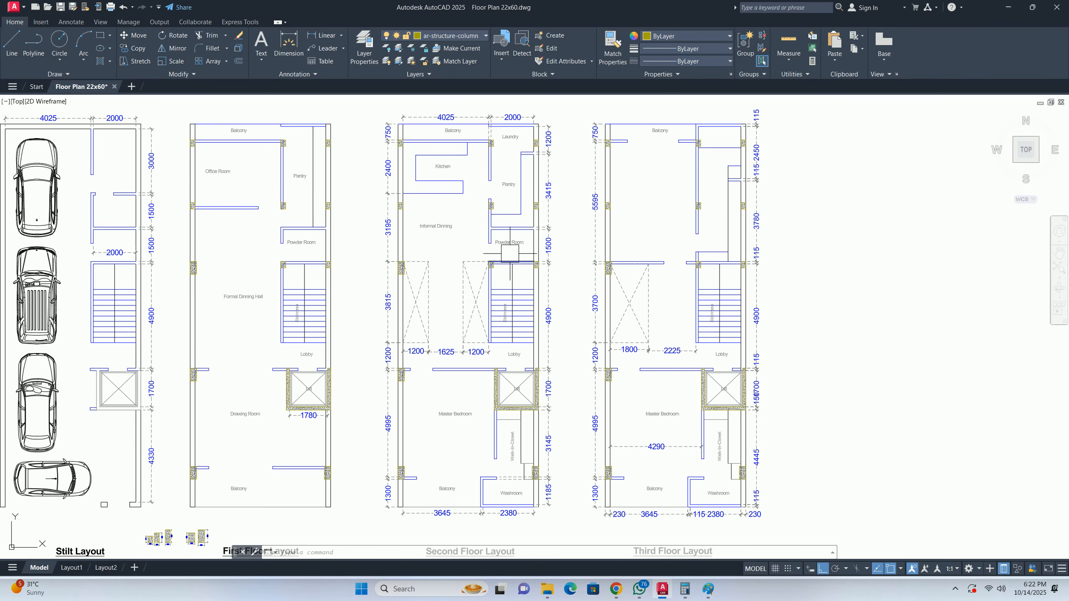
{"action": "scroll", "coordinate": [490, 251], "scroll_direction": "up", "scroll_amount": 4}
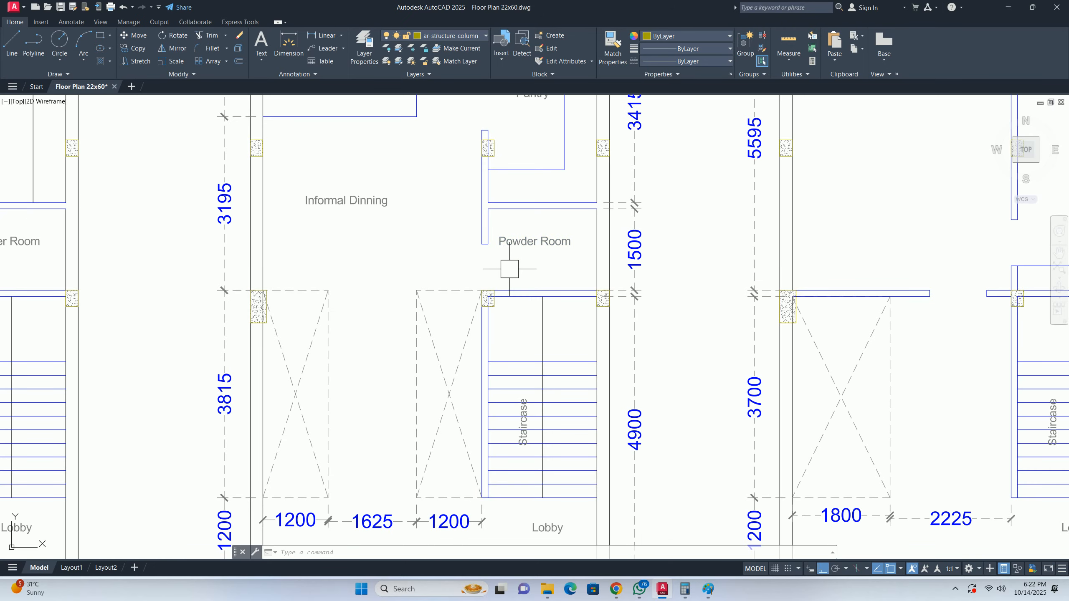
{"action": "middle_click_drag", "start_coordinate": [331, 352], "coordinate": [352, 310]}
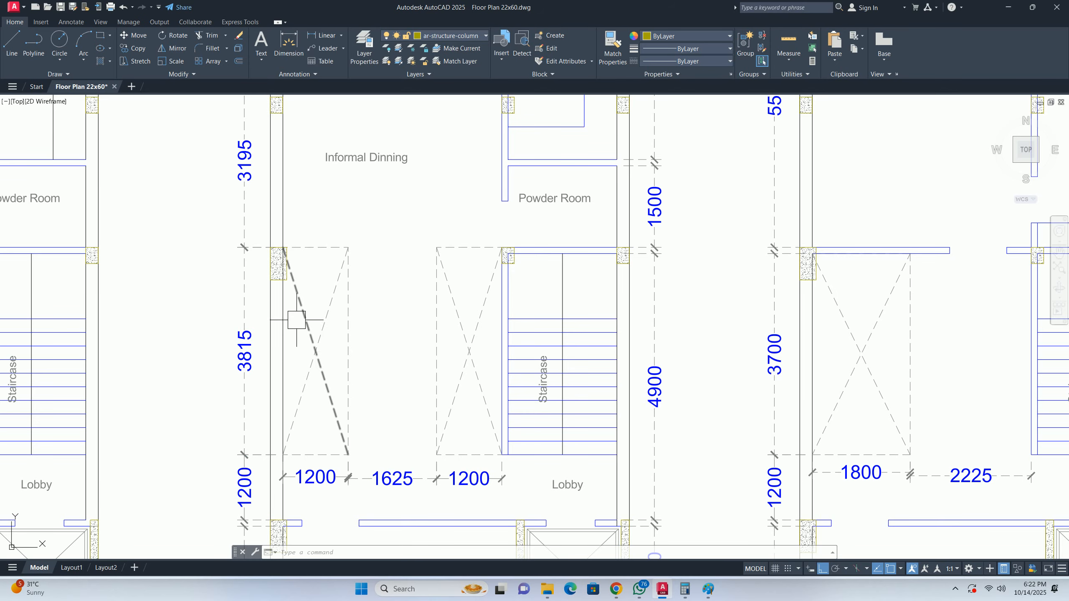
{"action": "mouse_move", "coordinate": [290, 321]}
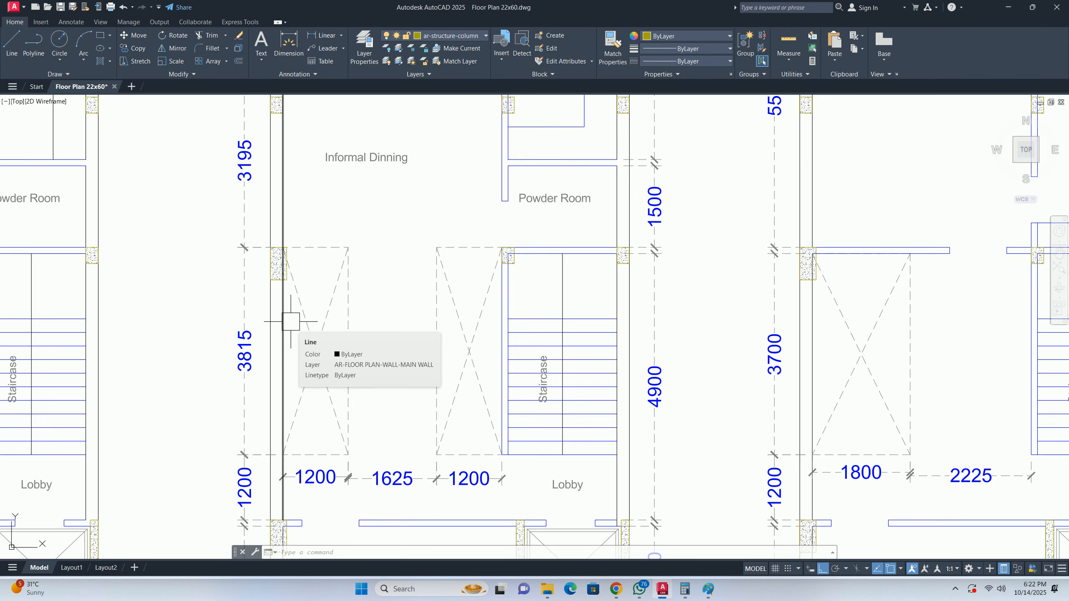
{"action": "key", "text": "Escape"}
{"action": "key", "text": "Escape"}
{"action": "key", "text": "Escape"}
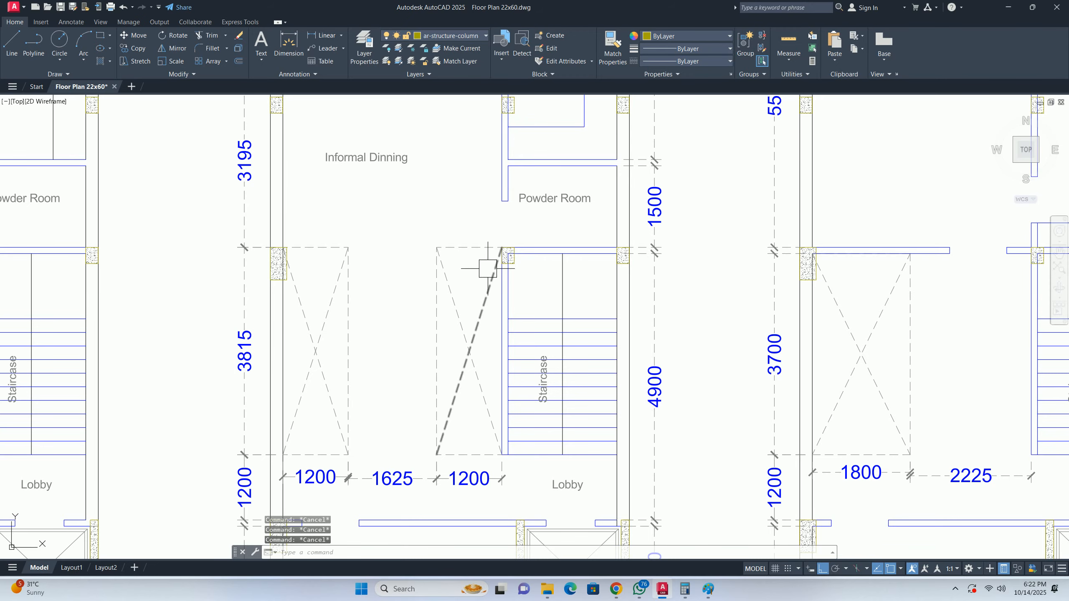
- Offset the upper edges of both dashed cutouts beside the Staircase 230 downward in the Second Floor Layout
{"action": "middle_click_drag", "start_coordinate": [469, 269], "coordinate": [470, 268]}
{"action": "type", "text": "o"}
{"action": "key", "text": "Return"}
{"action": "type", "text": "23"}
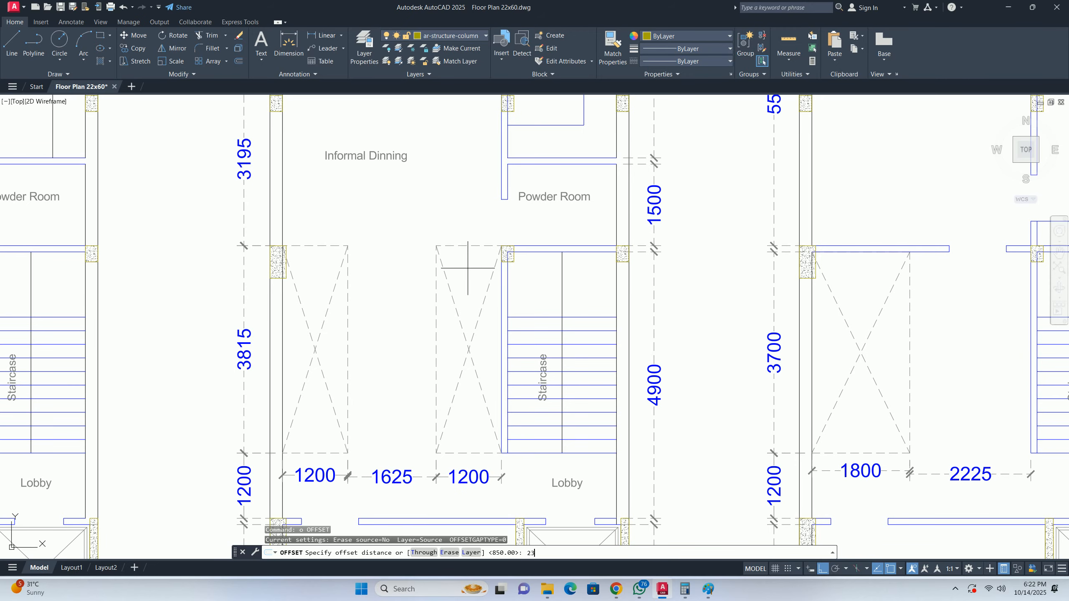
{"action": "type", "text": "0"}
{"action": "key", "text": "Return"}
{"action": "scroll", "coordinate": [482, 206], "scroll_direction": "up", "scroll_amount": 4}
{"action": "left_click", "coordinate": [432, 311]}
{"action": "left_click", "coordinate": [431, 365]}
{"action": "middle_click_drag", "start_coordinate": [380, 380], "coordinate": [760, 345]}
{"action": "left_click", "coordinate": [391, 270]}
{"action": "left_click", "coordinate": [399, 318]}
{"action": "key", "text": "Return"}
- Try to trim the parts of the outer-wall cutout that extend above its offset edge
{"action": "scroll", "coordinate": [476, 322], "scroll_direction": "up", "scroll_amount": 4}
{"action": "key", "text": "Escape"}
{"action": "key", "text": "Escape"}
{"action": "left_click", "coordinate": [539, 338]}
{"action": "middle_click_drag", "start_coordinate": [486, 327], "coordinate": [228, 372]}
{"action": "key", "text": "Escape"}
{"action": "key", "text": "Escape"}
{"action": "key", "text": "Escape"}
{"action": "type", "text": "tr"}
{"action": "key", "text": "Return"}
{"action": "left_click", "coordinate": [356, 256]}
{"action": "left_click", "coordinate": [234, 248]}
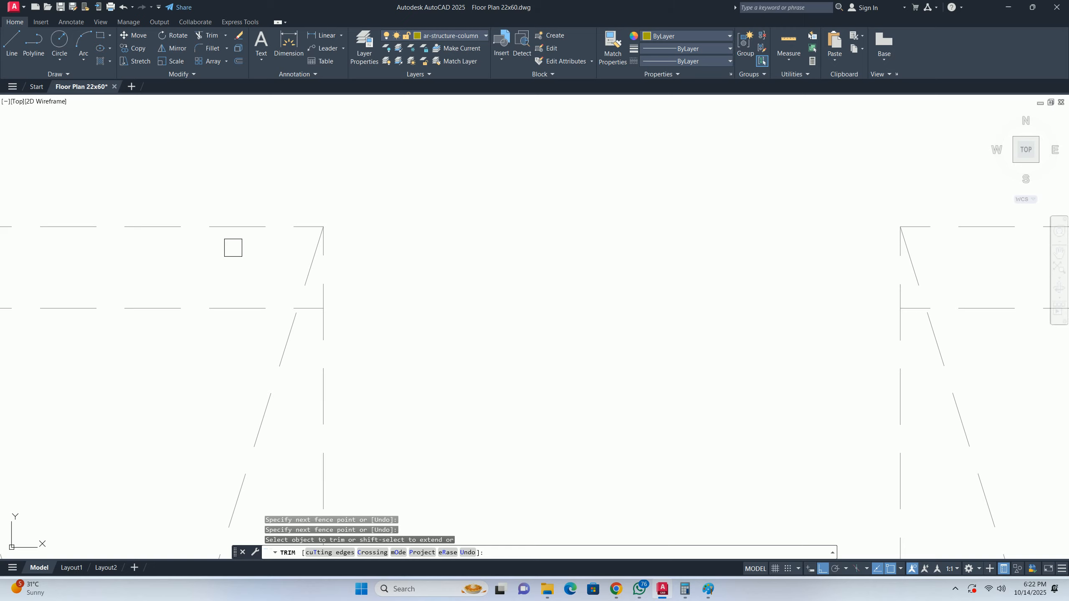
{"action": "key", "text": "Escape"}
{"action": "key", "text": "Escape"}
- Stretch the upper ends of the outer-wall cutout's side line and both diagonals down to the offset edge
{"action": "left_click", "coordinate": [346, 254]}
{"action": "left_click", "coordinate": [288, 236]}
{"action": "left_click", "coordinate": [323, 227]}
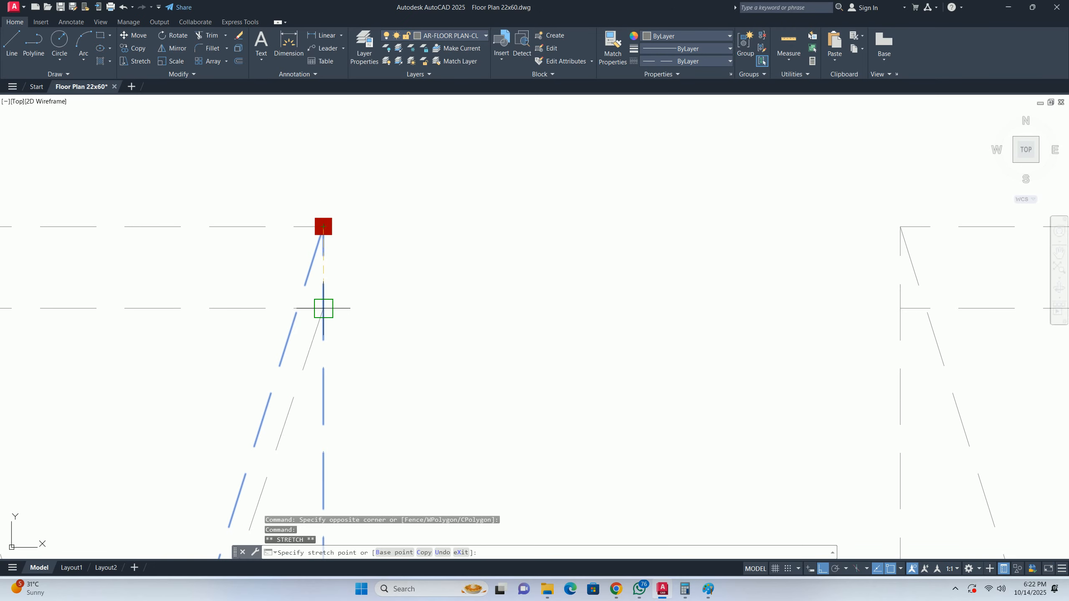
{"action": "scroll", "coordinate": [246, 317], "scroll_direction": "down", "scroll_amount": 3}
{"action": "key", "text": "Escape"}
{"action": "left_click", "coordinate": [417, 282]}
{"action": "left_click", "coordinate": [409, 246]}
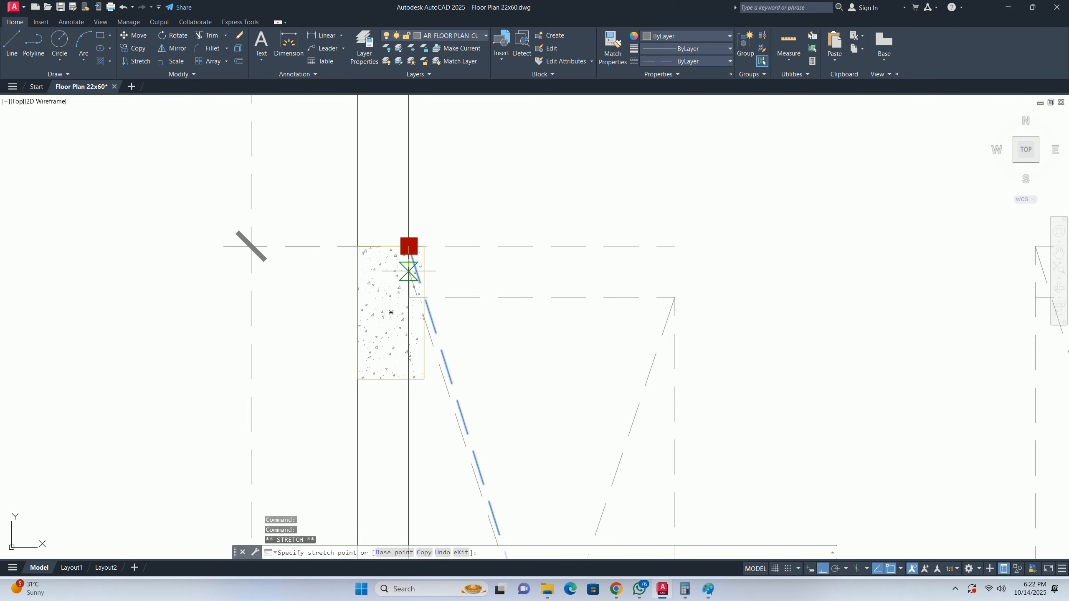
{"action": "left_click", "coordinate": [410, 297]}
{"action": "key", "text": "Escape"}
- Delete the original upper edge of the outer-wall cutout
{"action": "scroll", "coordinate": [466, 312], "scroll_direction": "down", "scroll_amount": 2}
{"action": "left_click", "coordinate": [427, 286]}
{"action": "middle_click_drag", "start_coordinate": [428, 287], "coordinate": [366, 308]}
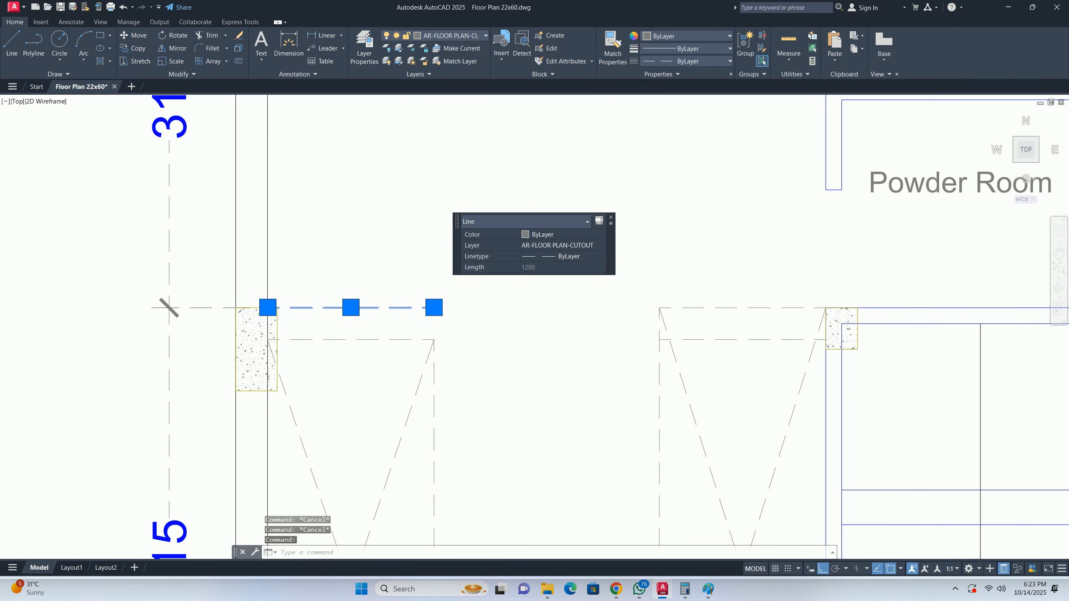
{"action": "key", "text": "Delete"}
- Stretch the upper ends of both diagonals in the Staircase-side cutout down to its offset edge
{"action": "scroll", "coordinate": [366, 308], "scroll_direction": "down", "scroll_amount": 2}
{"action": "middle_click_drag", "start_coordinate": [495, 317], "coordinate": [393, 322]}
{"action": "scroll", "coordinate": [395, 335], "scroll_direction": "up", "scroll_amount": 4}
{"action": "key", "text": "Escape"}
{"action": "left_click", "coordinate": [207, 331]}
{"action": "left_click", "coordinate": [202, 317]}
{"action": "left_click", "coordinate": [202, 368]}
{"action": "key", "text": "Escape"}
{"action": "left_click", "coordinate": [465, 342]}
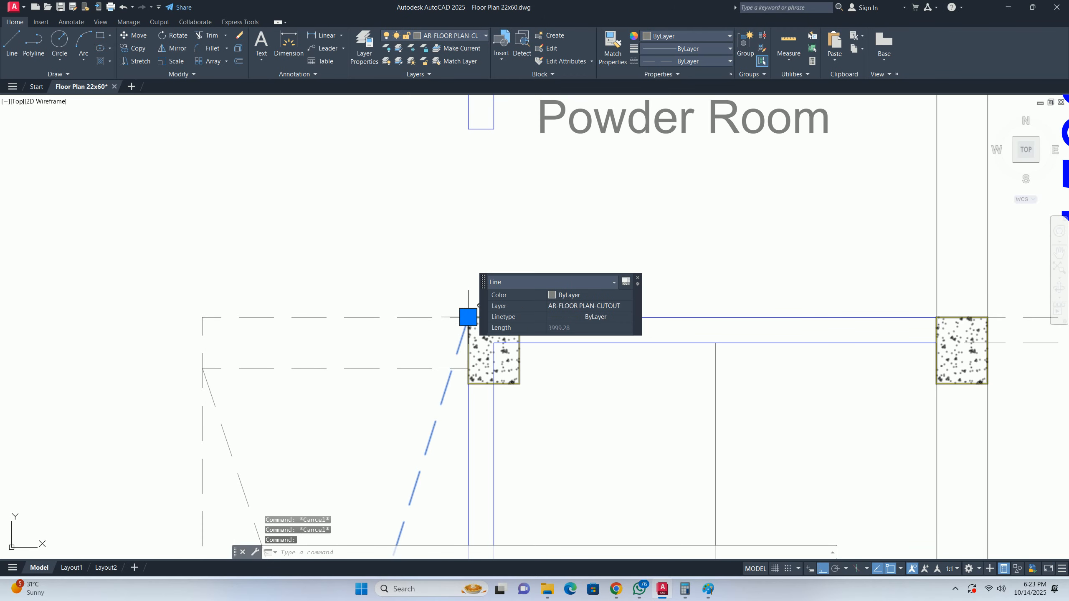
{"action": "left_click", "coordinate": [468, 317]}
{"action": "left_click", "coordinate": [468, 369]}
{"action": "key", "text": "Escape"}
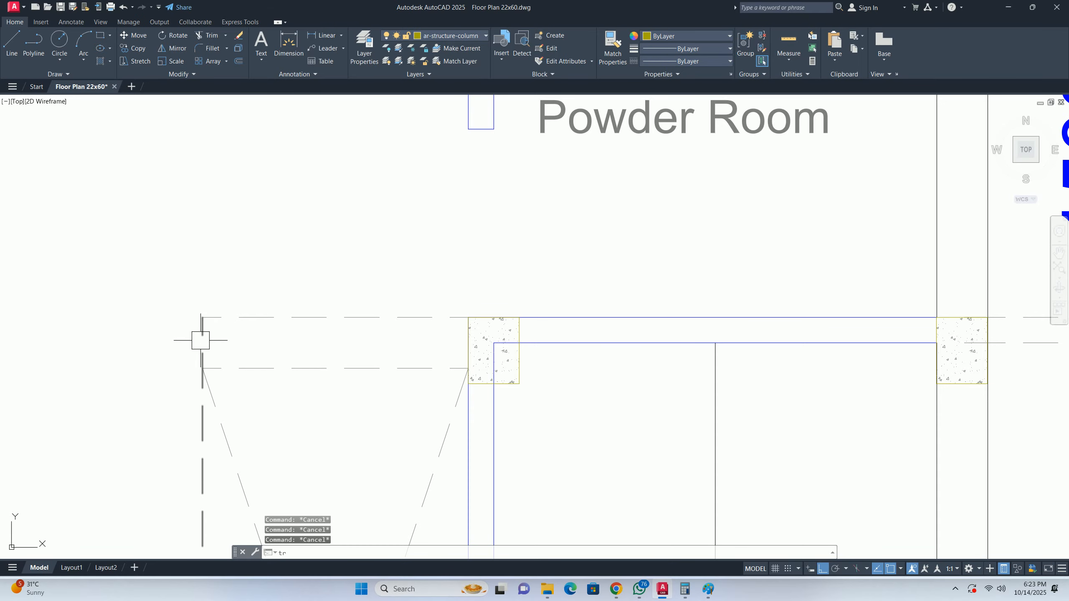
- Trim the side line above the offset edge and remove the original upper edge of the Staircase-side cutout
{"action": "key", "text": "space"}
{"action": "left_click", "coordinate": [201, 339]}
{"action": "left_click", "coordinate": [271, 318]}
{"action": "key", "text": "space"}
{"action": "scroll", "coordinate": [278, 318], "scroll_direction": "down", "scroll_amount": 6}
{"action": "key", "text": "Escape"}
{"action": "key", "text": "Escape"}
- Stretch the wall above the 1800-wide cutout in the Third Floor Layout 230 downward with the cutout's upper edge, excluding the column
{"action": "middle_click_drag", "start_coordinate": [479, 342], "coordinate": [141, 354]}
{"action": "scroll", "coordinate": [141, 354], "scroll_direction": "up", "scroll_amount": 2}
{"action": "key", "text": "Escape"}
{"action": "scroll", "coordinate": [311, 331], "scroll_direction": "up", "scroll_amount": 2}
{"action": "middle_click_drag", "start_coordinate": [282, 332], "coordinate": [450, 326]}
{"action": "scroll", "coordinate": [352, 325], "scroll_direction": "down", "scroll_amount": 6}
{"action": "scroll", "coordinate": [265, 322], "scroll_direction": "up", "scroll_amount": 4}
{"action": "scroll", "coordinate": [365, 322], "scroll_direction": "up", "scroll_amount": 2}
{"action": "scroll", "coordinate": [311, 378], "scroll_direction": "down", "scroll_amount": 4}
{"action": "scroll", "coordinate": [337, 370], "scroll_direction": "up", "scroll_amount": 4}
{"action": "middle_click_drag", "start_coordinate": [359, 379], "coordinate": [385, 380]}
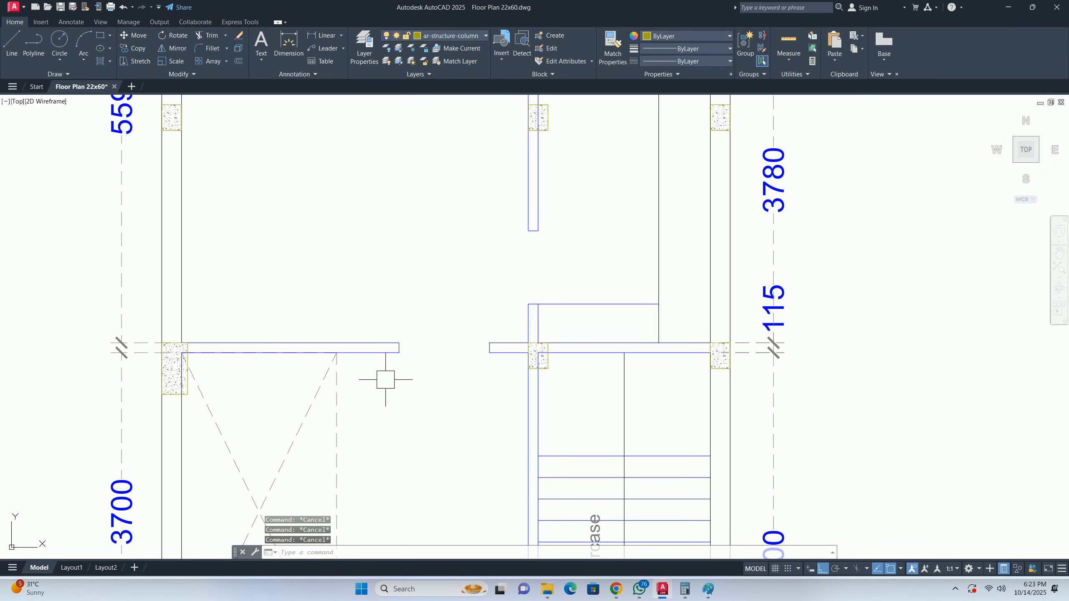
{"action": "key", "text": "Return"}
{"action": "left_click", "coordinate": [427, 362]}
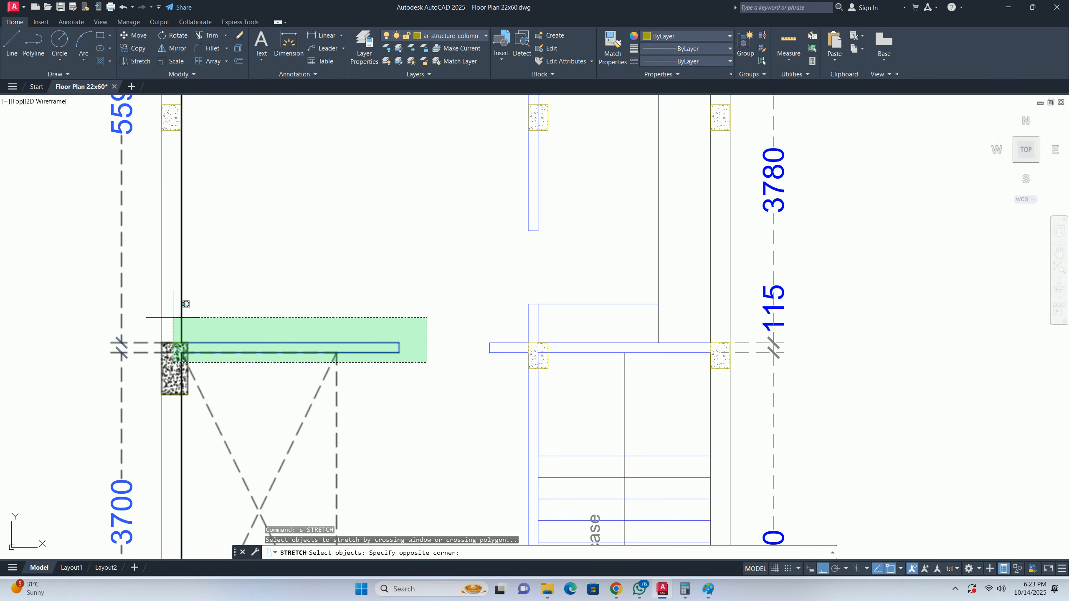
{"action": "left_click", "coordinate": [173, 318]}
{"action": "scroll", "coordinate": [172, 411], "scroll_direction": "up", "scroll_amount": 2}
{"action": "left_click", "coordinate": [174, 407], "text": "shift"}
{"action": "left_click", "coordinate": [131, 323], "text": "shift"}
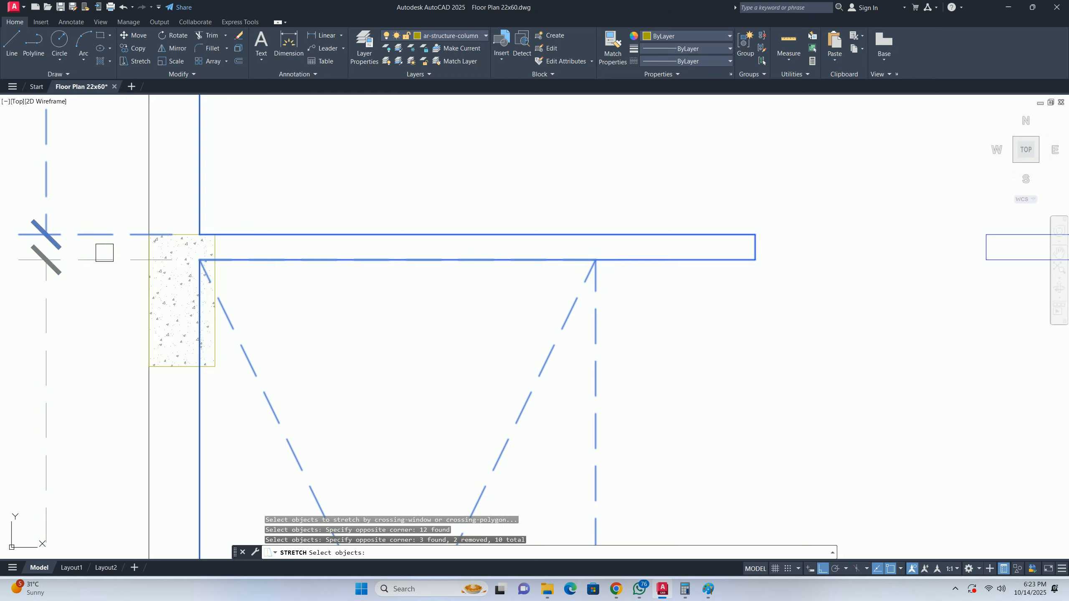
{"action": "scroll", "coordinate": [107, 253], "scroll_direction": "down", "scroll_amount": 1}
{"action": "left_click", "coordinate": [104, 234], "text": "shift"}
{"action": "scroll", "coordinate": [236, 290], "scroll_direction": "down", "scroll_amount": 3}
{"action": "scroll", "coordinate": [398, 289], "scroll_direction": "up", "scroll_amount": 4}
{"action": "key", "text": "Return"}
{"action": "left_click", "coordinate": [312, 266]}
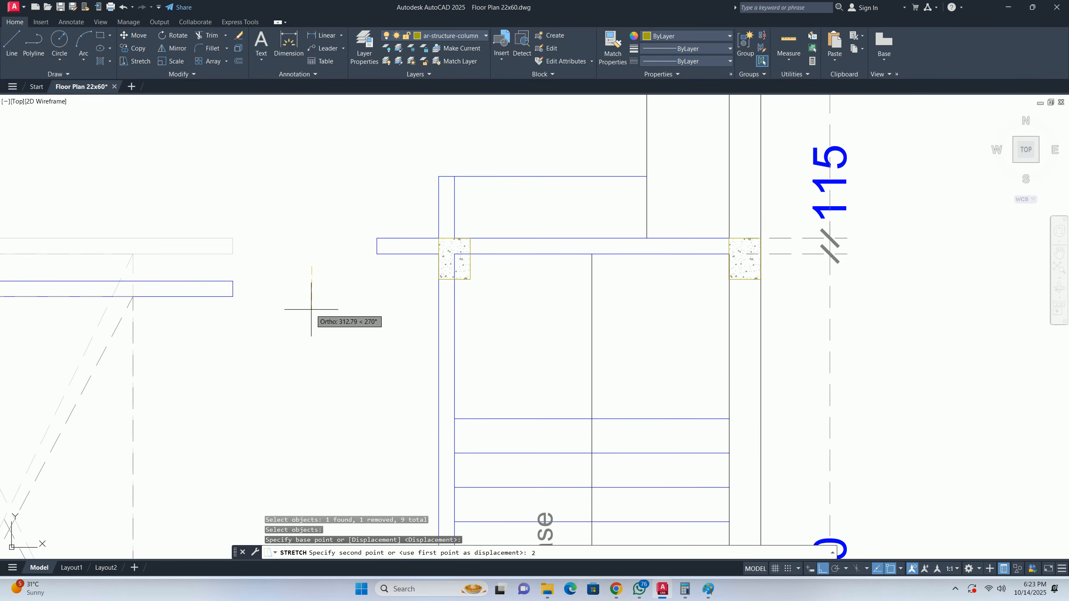
{"action": "type", "text": "230"}
{"action": "key", "text": "Return"}
{"action": "key", "text": "Escape"}
{"action": "key", "text": "Escape"}
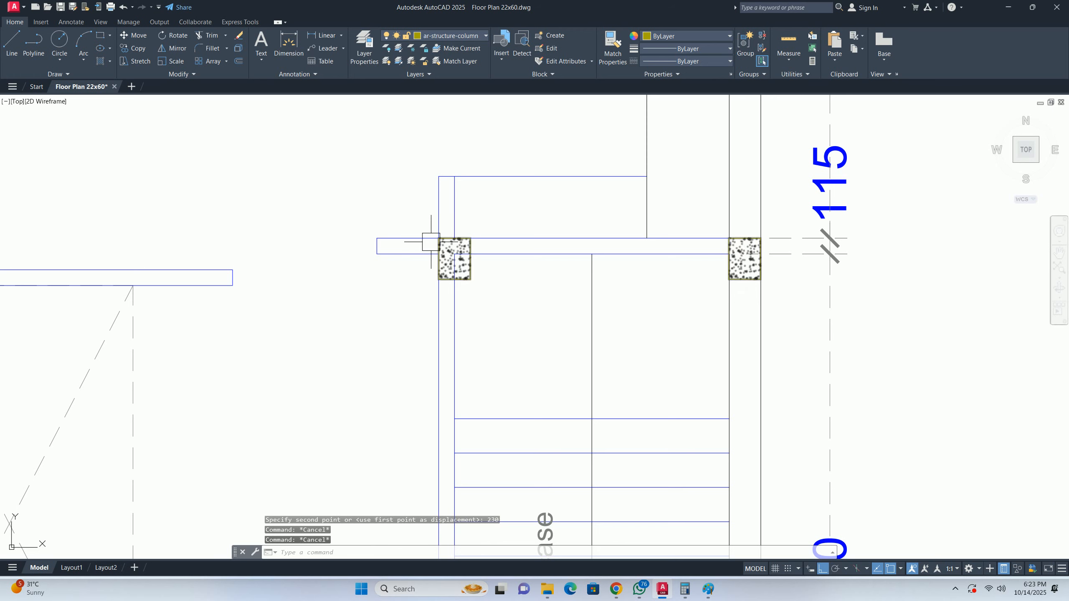
- Stretch the short wall stub at the Staircase column in the Third Floor Layout 230 downward, excluding the column
{"action": "scroll", "coordinate": [429, 242], "scroll_direction": "up", "scroll_amount": 5}
{"action": "type", "text": "s"}
{"action": "key", "text": "Return"}
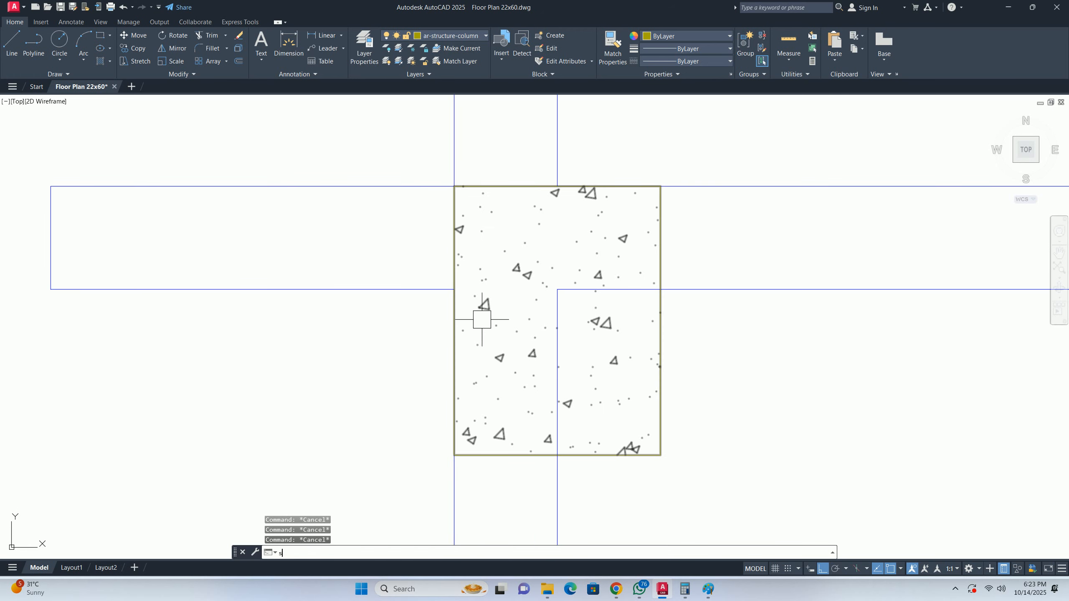
{"action": "left_click", "coordinate": [486, 312]}
{"action": "scroll", "coordinate": [386, 267], "scroll_direction": "down", "scroll_amount": 4}
{"action": "scroll", "coordinate": [408, 287], "scroll_direction": "up", "scroll_amount": 4}
{"action": "left_click", "coordinate": [410, 300]}
{"action": "scroll", "coordinate": [370, 269], "scroll_direction": "down", "scroll_amount": 6}
{"action": "scroll", "coordinate": [245, 203], "scroll_direction": "up", "scroll_amount": 2}
{"action": "left_click", "coordinate": [217, 223]}
{"action": "left_click", "coordinate": [609, 396], "text": "shift"}
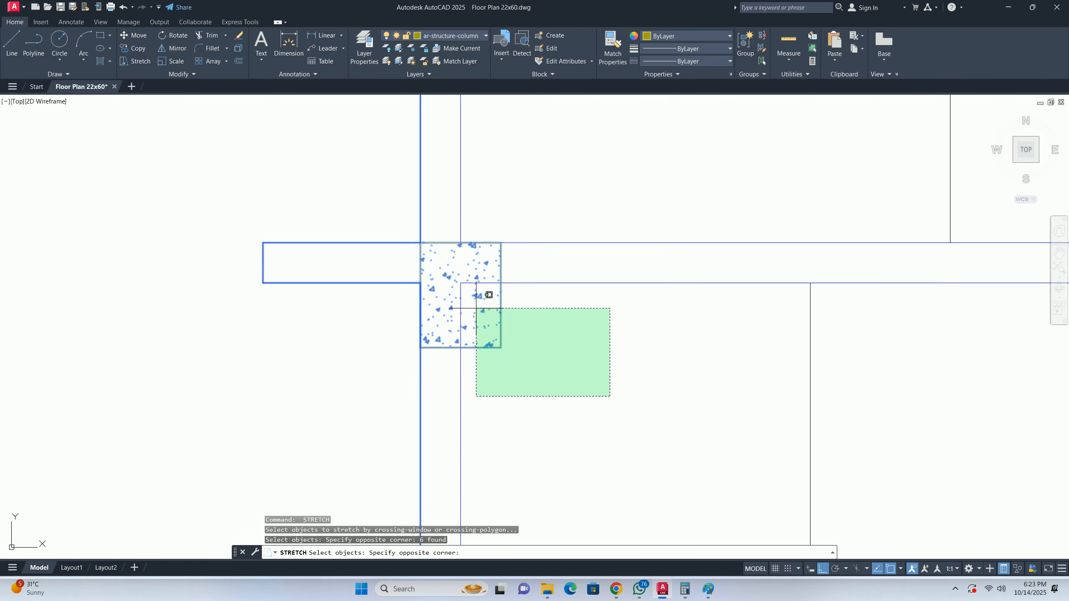
{"action": "left_click", "coordinate": [475, 308], "text": "shift"}
{"action": "key", "text": "Return"}
{"action": "left_click", "coordinate": [563, 327]}
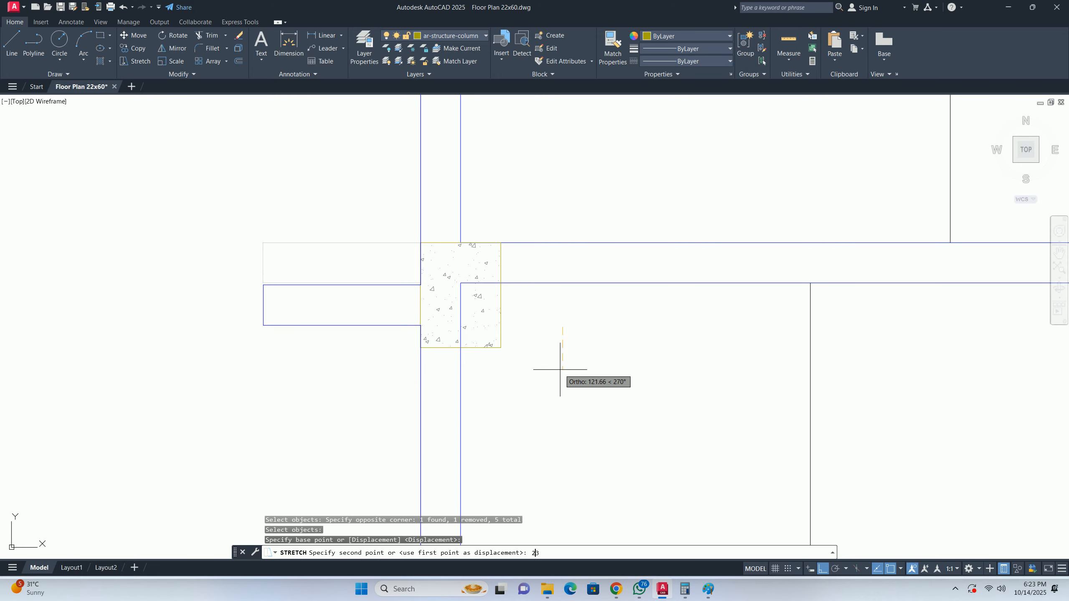
{"action": "type", "text": "230"}
{"action": "key", "text": "Return"}
{"action": "key", "text": "Escape"}
{"action": "key", "text": "Escape"}
{"action": "scroll", "coordinate": [560, 365], "scroll_direction": "down", "scroll_amount": 5}
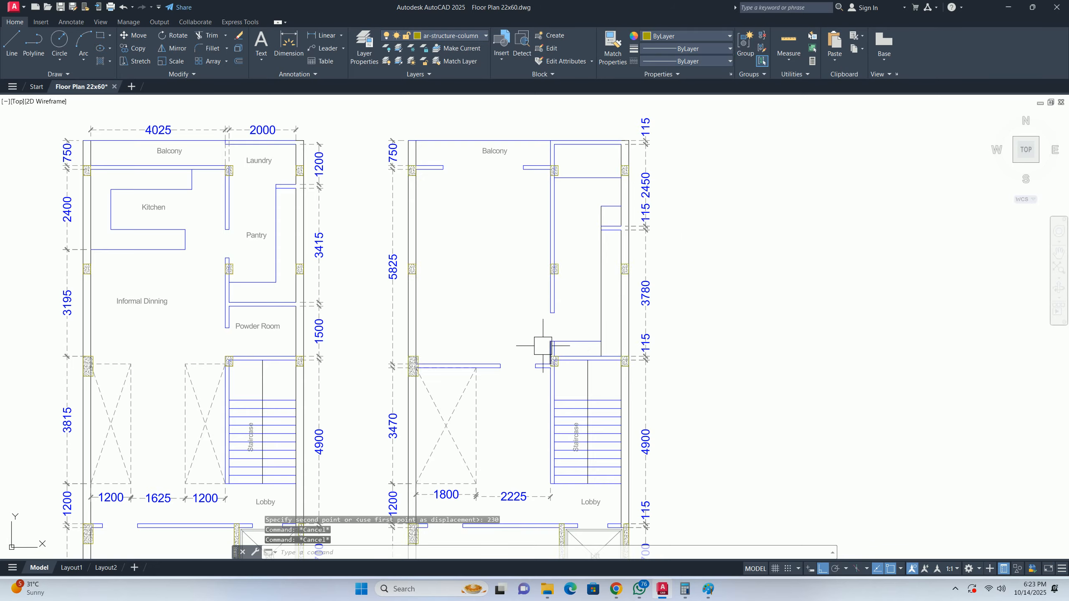
- Undo the last stretch of the short wall stub at the Staircase column
{"action": "scroll", "coordinate": [554, 359], "scroll_direction": "up", "scroll_amount": 5}
{"action": "scroll", "coordinate": [553, 359], "scroll_direction": "up", "scroll_amount": 4}
{"action": "key", "text": "ctrl+z"}
{"action": "key", "text": "ctrl+z"}
{"action": "type", "text": "s"}
{"action": "key", "text": "Return"}
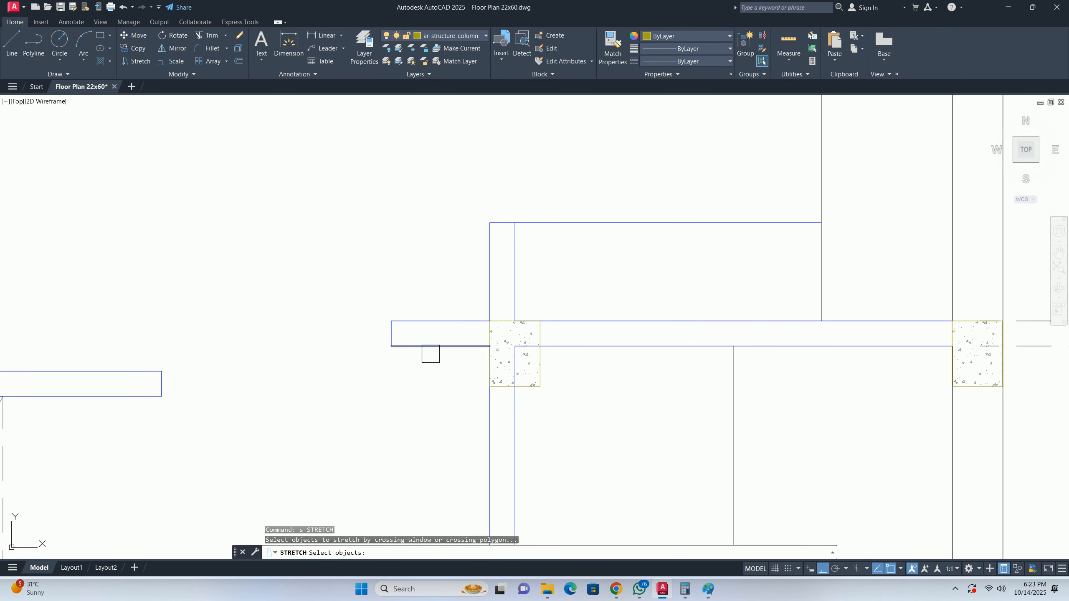
{"action": "key", "text": "Escape"}
{"action": "key", "text": "Escape"}
- Draw a horizontal guide line from the lower corner of the lowered wall's end to below the wall stub's end
{"action": "type", "text": "l"}
{"action": "key", "text": "Return"}
{"action": "left_click", "coordinate": [161, 396]}
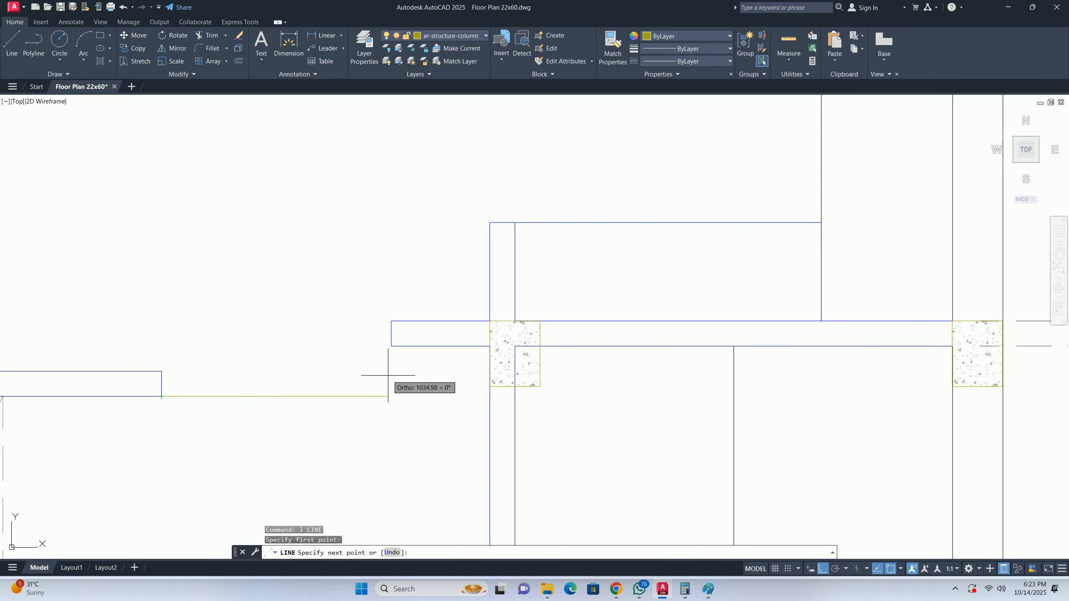
{"action": "left_click", "coordinate": [391, 396]}
{"action": "key", "text": "Escape"}
- Stretch the wall stub at the Staircase column down to the guide line, leaving the column out of the selection
{"action": "type", "text": "s"}
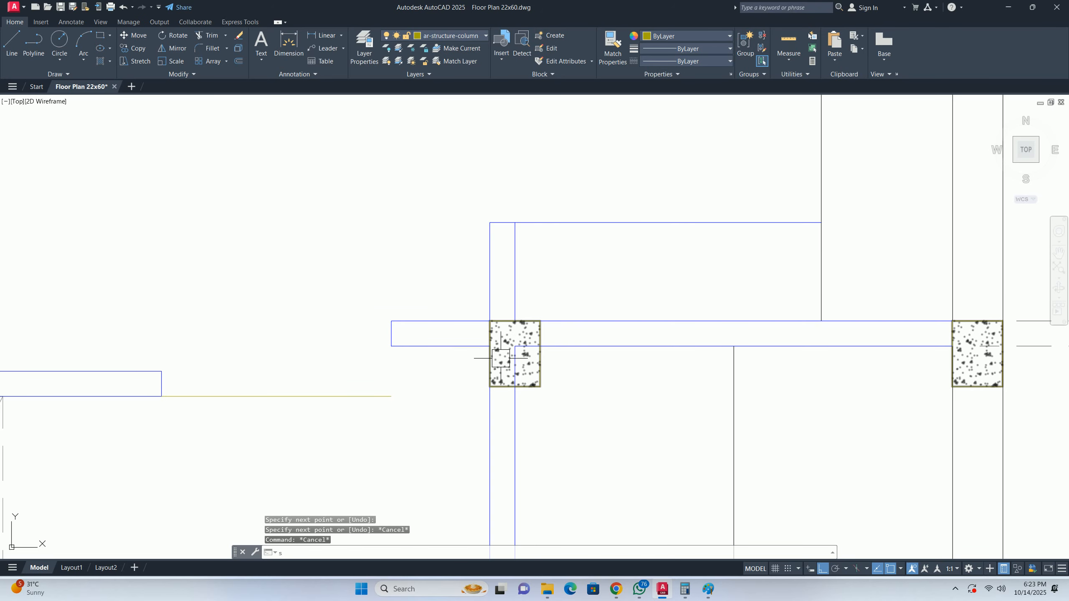
{"action": "key", "text": "Return"}
{"action": "scroll", "coordinate": [506, 353], "scroll_direction": "up", "scroll_amount": 5}
{"action": "left_click", "coordinate": [466, 361]}
{"action": "scroll", "coordinate": [405, 314], "scroll_direction": "down", "scroll_amount": 4}
{"action": "left_click", "coordinate": [186, 251]}
{"action": "left_click", "coordinate": [553, 418], "text": "shift"}
{"action": "left_click", "coordinate": [459, 329], "text": "shift"}
{"action": "key", "text": "Return"}
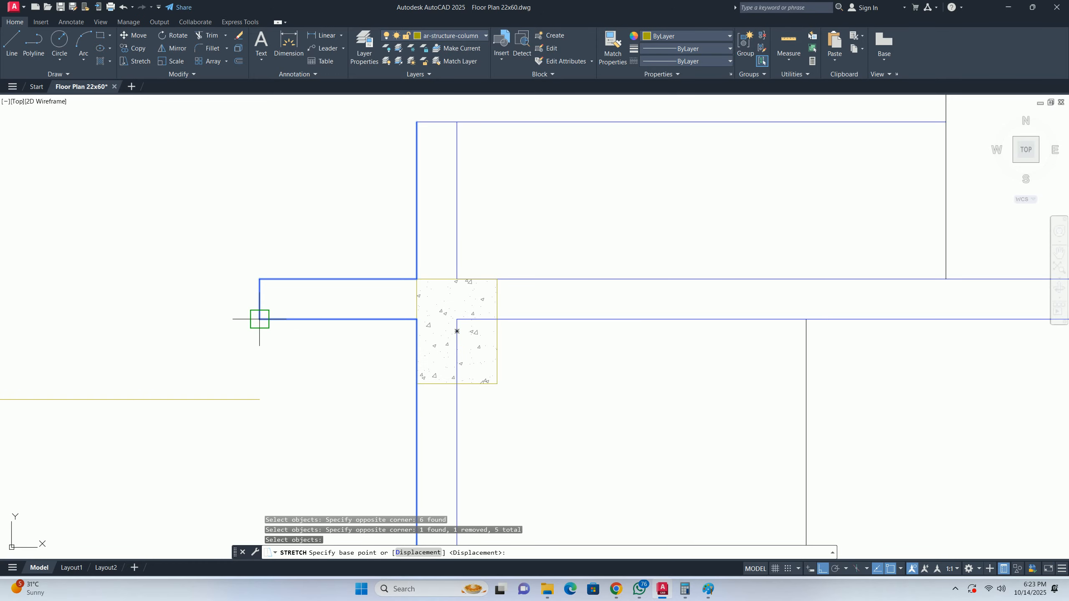
{"action": "key", "text": "Escape"}
{"action": "key", "text": "Escape"}
{"action": "key", "text": "Escape"}
- Delete the guide line across the opening between the lowered wall and the stub
{"action": "scroll", "coordinate": [421, 362], "scroll_direction": "down", "scroll_amount": 5}
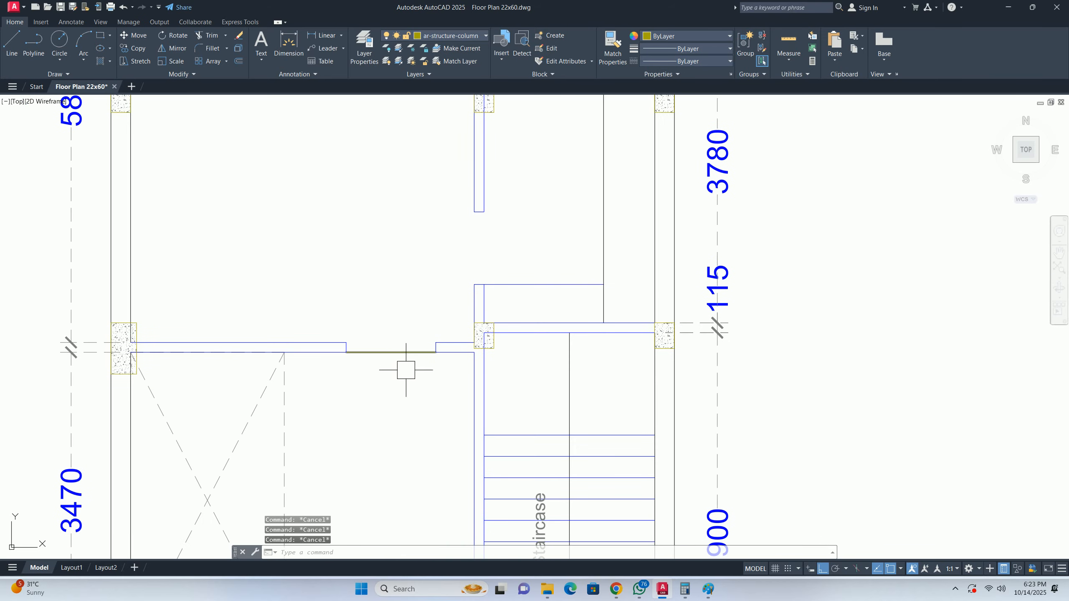
{"action": "left_click", "coordinate": [407, 370]}
{"action": "left_click", "coordinate": [382, 318]}
{"action": "scroll", "coordinate": [382, 318], "scroll_direction": "down", "scroll_amount": 2}
{"action": "key", "text": "Delete"}
- Measure the vertical distance between the outer column's upper edge and the lowered wall's lower face
{"action": "scroll", "coordinate": [270, 335], "scroll_direction": "up", "scroll_amount": 4}
{"action": "mouse_move", "coordinate": [270, 335]}
{"action": "middle_mouse_down"}
{"action": "mouse_move", "coordinate": [282, 361]}
{"action": "mouse_move", "coordinate": [391, 362]}
{"action": "middle_mouse_up"}
{"action": "type", "text": "dli"}
{"action": "key", "text": "Return"}
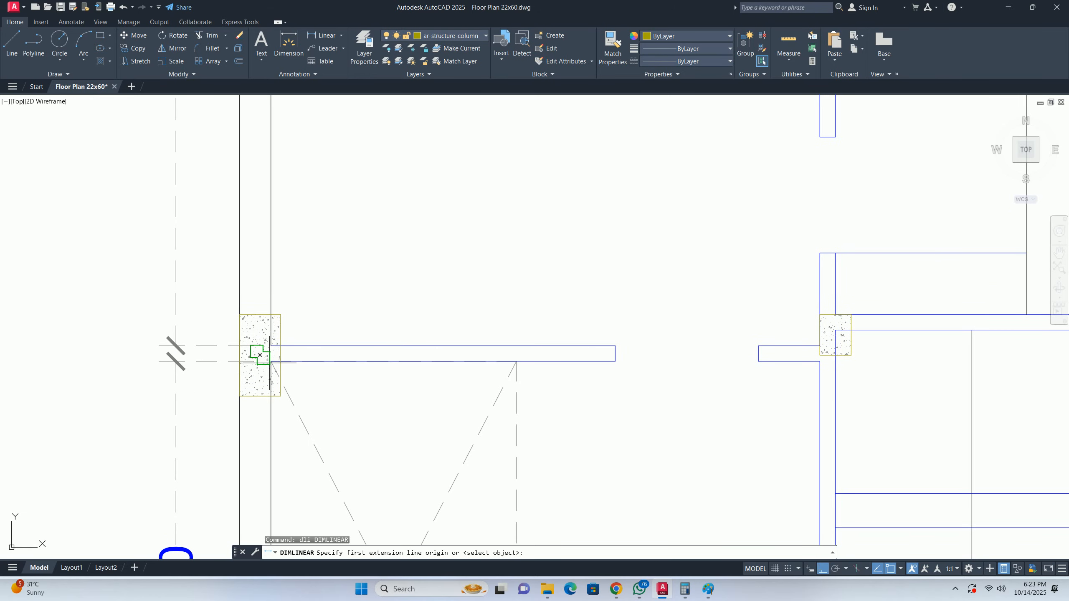
{"action": "scroll", "coordinate": [270, 362], "scroll_direction": "up", "scroll_amount": 2}
{"action": "left_click", "coordinate": [276, 360]}
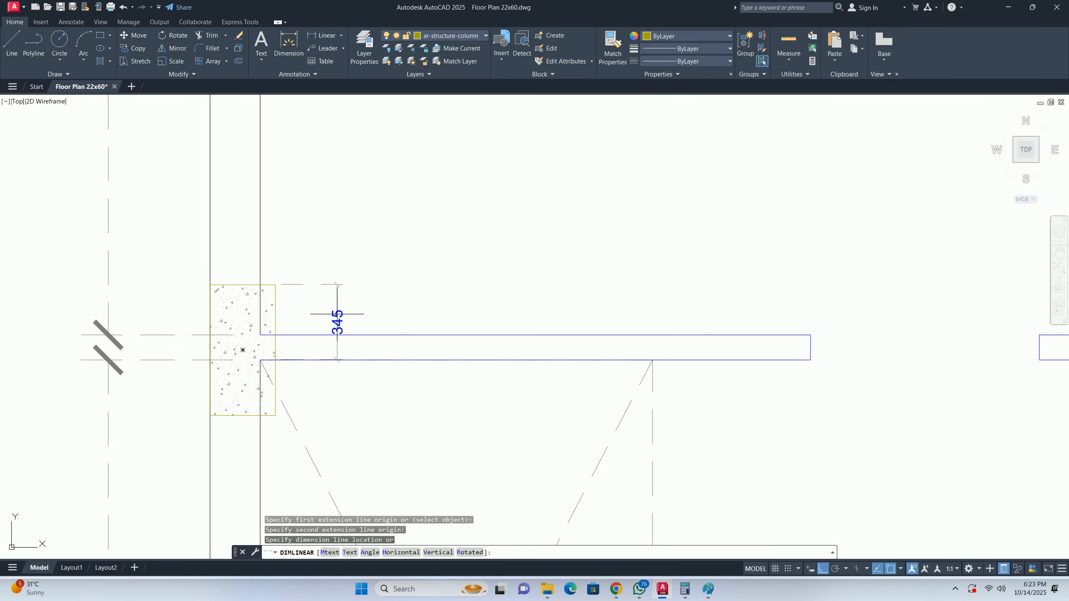
{"action": "key", "text": "Escape"}
{"action": "key", "text": "Escape"}
{"action": "key", "text": "Escape"}
{"action": "scroll", "coordinate": [399, 341], "scroll_direction": "down", "scroll_amount": 3}
{"action": "scroll", "coordinate": [446, 342], "scroll_direction": "up", "scroll_amount": 1}
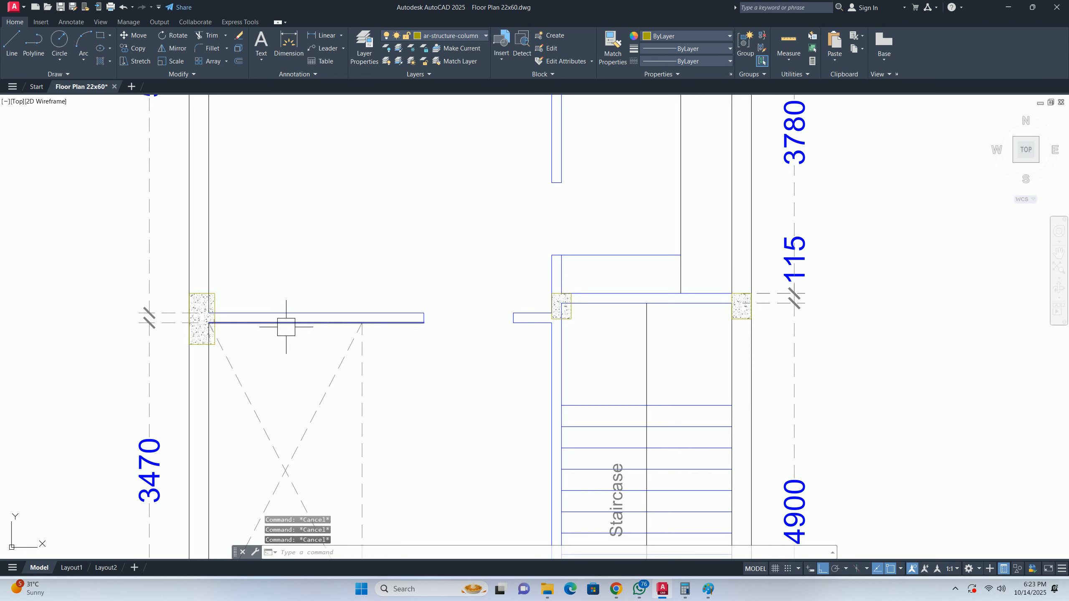
{"action": "type", "text": "s"}
{"action": "key", "text": "Return"}
{"action": "scroll", "coordinate": [551, 328], "scroll_direction": "up", "scroll_amount": 5}
{"action": "left_click", "coordinate": [555, 314]}
{"action": "scroll", "coordinate": [652, 366], "scroll_direction": "down", "scroll_amount": 3}
{"action": "key", "text": "Escape"}
- Measure the vertical distance from the horizontal wall's upper face to the outer column's upper edge
{"action": "middle_click_drag", "start_coordinate": [87, 324], "coordinate": [331, 331]}
{"action": "middle_click_drag", "start_coordinate": [149, 325], "coordinate": [480, 374]}
{"action": "type", "text": "dli"}
{"action": "key", "text": "Return"}
{"action": "left_click", "coordinate": [322, 366]}
{"action": "left_click", "coordinate": [322, 317]}
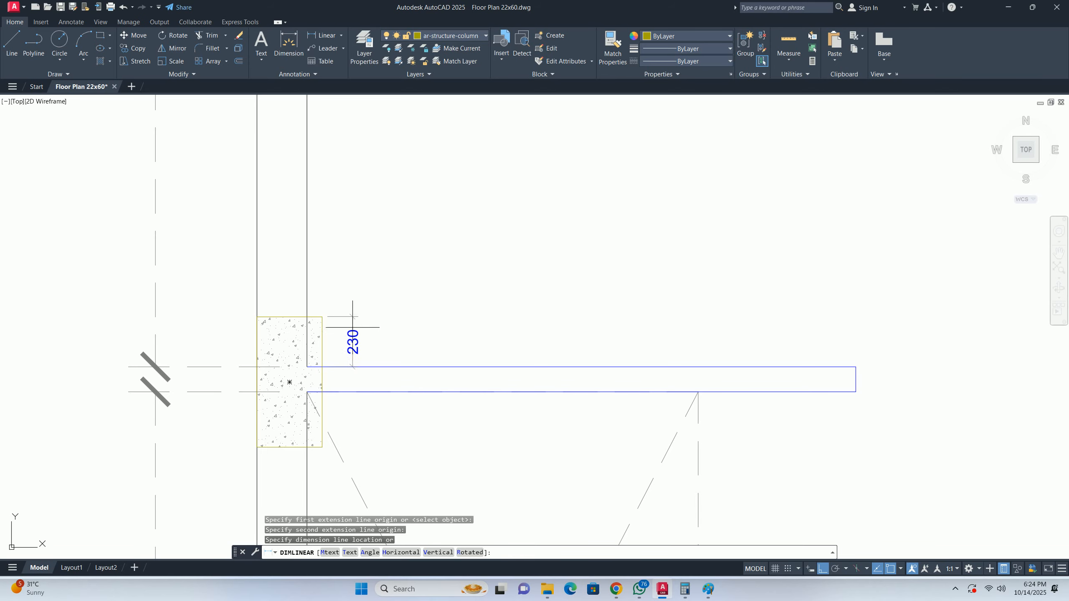
{"action": "key", "text": "Escape"}
{"action": "key", "text": "Escape"}
{"action": "scroll", "coordinate": [353, 329], "scroll_direction": "down", "scroll_amount": 4}
{"action": "middle_click_drag", "start_coordinate": [401, 349], "coordinate": [331, 349]}
{"action": "scroll", "coordinate": [503, 344], "scroll_direction": "up", "scroll_amount": 6}
{"action": "key", "text": "Return"}
{"action": "key", "text": "Return"}
{"action": "left_click", "coordinate": [527, 335]}
{"action": "key", "text": "Escape"}
{"action": "scroll", "coordinate": [563, 337], "scroll_direction": "down", "scroll_amount": 3}
{"action": "key", "text": "Escape"}
{"action": "key", "text": "Escape"}
{"action": "scroll", "coordinate": [693, 354], "scroll_direction": "up", "scroll_amount": 1}
{"action": "scroll", "coordinate": [681, 345], "scroll_direction": "up", "scroll_amount": 3}
- Stretch the horizontal wall above the cutout and its side dimensions 115 upward, leaving the columns, cutout and Staircase wall stub out of the selection
{"action": "type", "text": "s"}
{"action": "key", "text": "Return"}
{"action": "left_click", "coordinate": [689, 335]}
{"action": "scroll", "coordinate": [88, 247], "scroll_direction": "down", "scroll_amount": 3}
{"action": "middle_click_drag", "start_coordinate": [47, 253], "coordinate": [523, 309]}
{"action": "scroll", "coordinate": [319, 294], "scroll_direction": "up", "scroll_amount": 2}
{"action": "middle_click_drag", "start_coordinate": [320, 294], "coordinate": [521, 324]}
{"action": "scroll", "coordinate": [522, 324], "scroll_direction": "down", "scroll_amount": 2}
{"action": "left_click", "coordinate": [360, 323]}
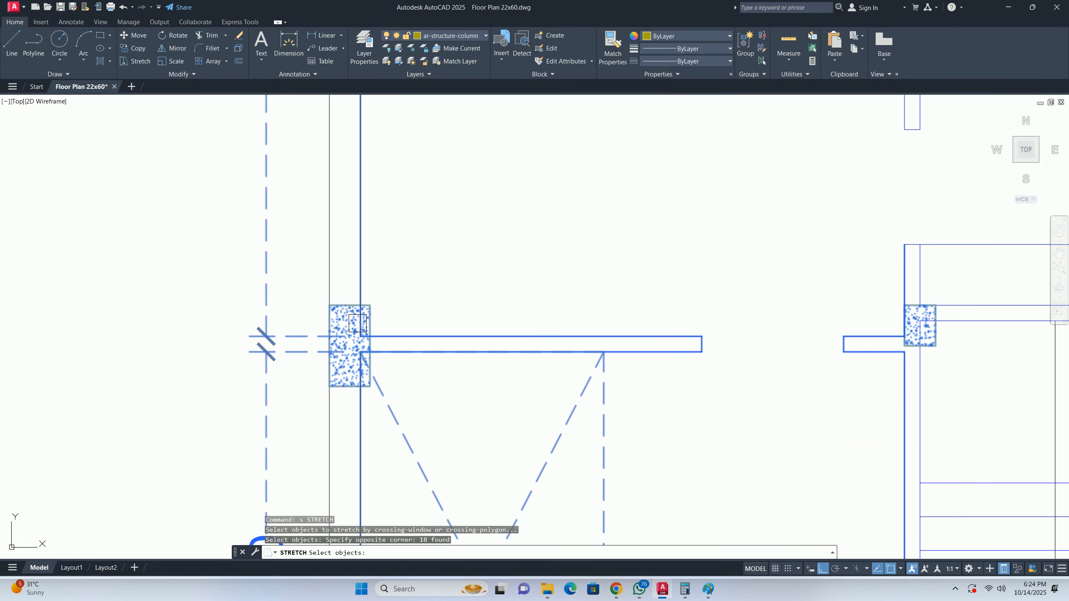
{"action": "left_click", "coordinate": [412, 321], "text": "shift"}
{"action": "left_click", "coordinate": [310, 277], "text": "shift"}
{"action": "scroll", "coordinate": [367, 291], "scroll_direction": "down", "scroll_amount": 2}
{"action": "left_click", "coordinate": [588, 378], "text": "shift"}
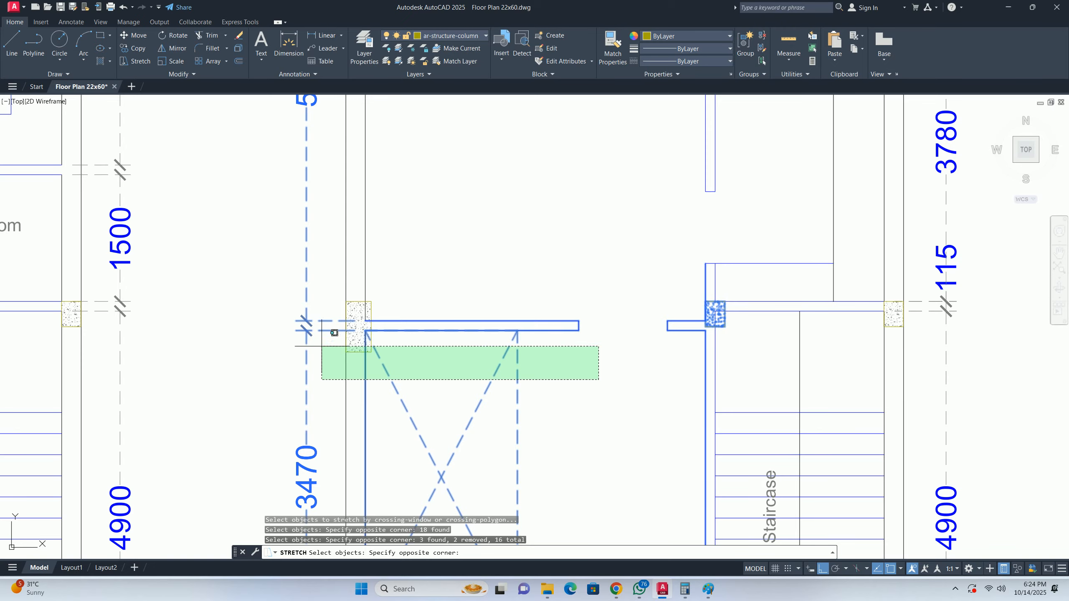
{"action": "left_click", "coordinate": [335, 347], "text": "shift"}
{"action": "scroll", "coordinate": [786, 342], "scroll_direction": "up", "scroll_amount": 3}
{"action": "left_click", "coordinate": [682, 375], "text": "shift"}
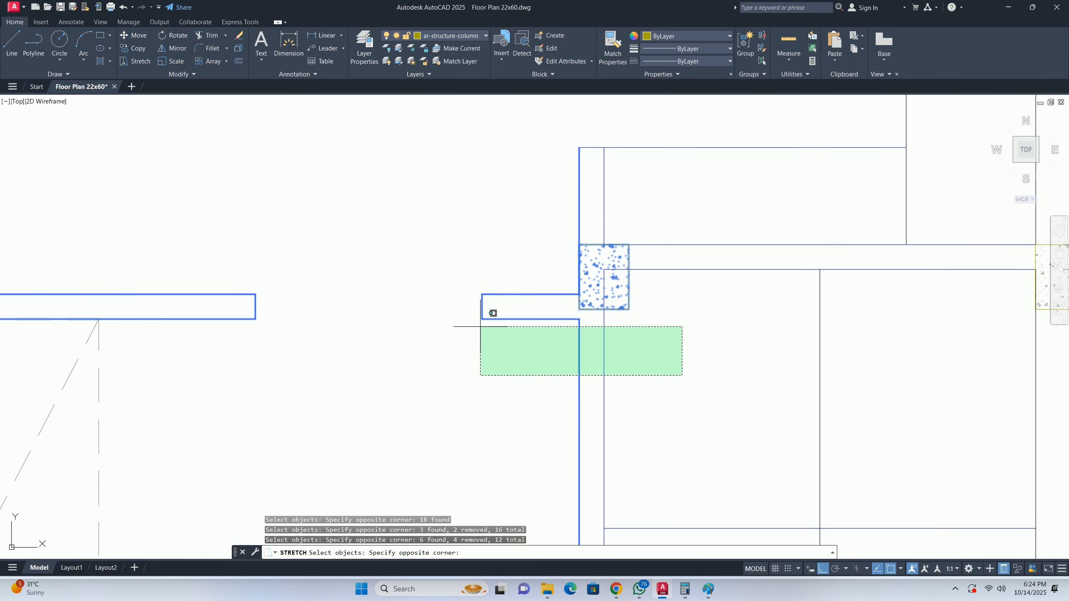
{"action": "left_click", "coordinate": [451, 317], "text": "shift"}
{"action": "left_click", "coordinate": [522, 313]}
{"action": "left_click", "coordinate": [632, 213]}
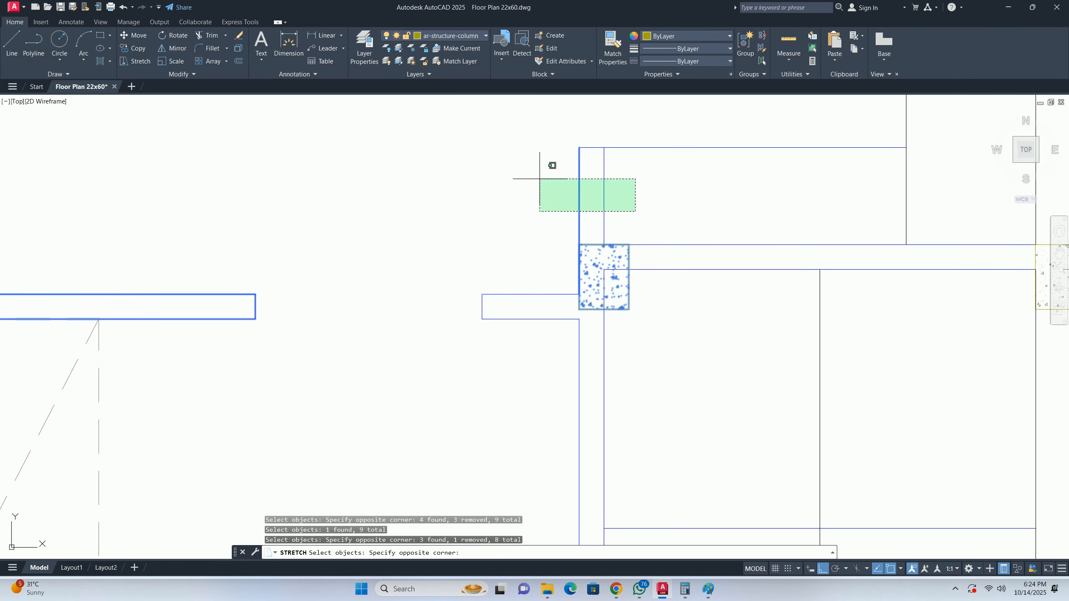
{"action": "left_click", "coordinate": [540, 184]}
{"action": "middle_click_drag", "start_coordinate": [393, 309], "coordinate": [492, 376]}
{"action": "key", "text": "Return"}
{"action": "left_click", "coordinate": [456, 365]}
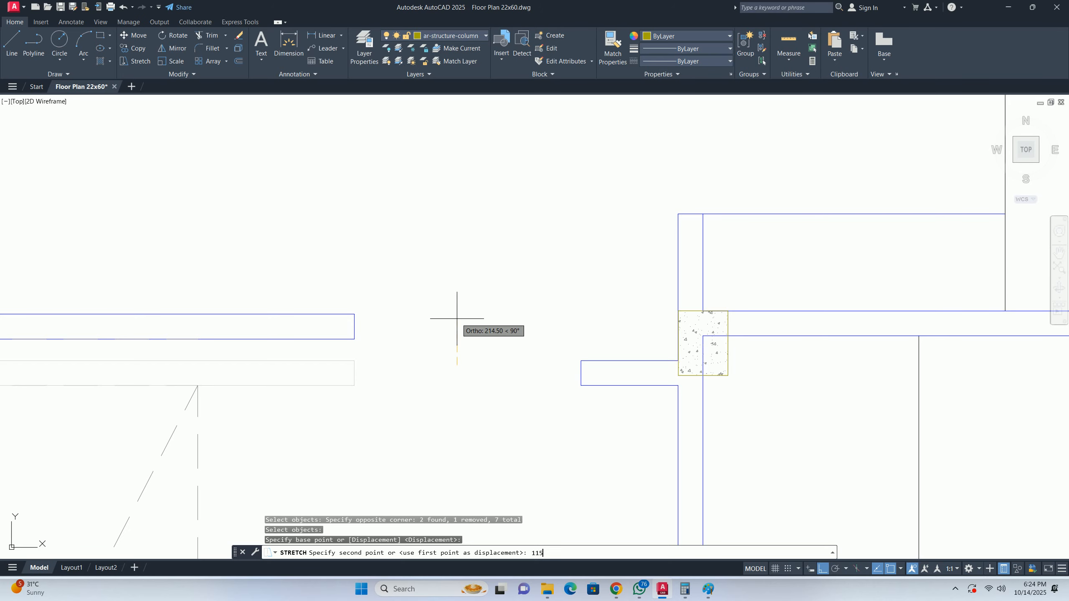
{"action": "key", "text": "Return"}
- Stretch the wall stub beside the Staircase column 115 upward, excluding the column from the selection
{"action": "scroll", "coordinate": [664, 349], "scroll_direction": "up", "scroll_amount": 5}
{"action": "key", "text": "Return"}
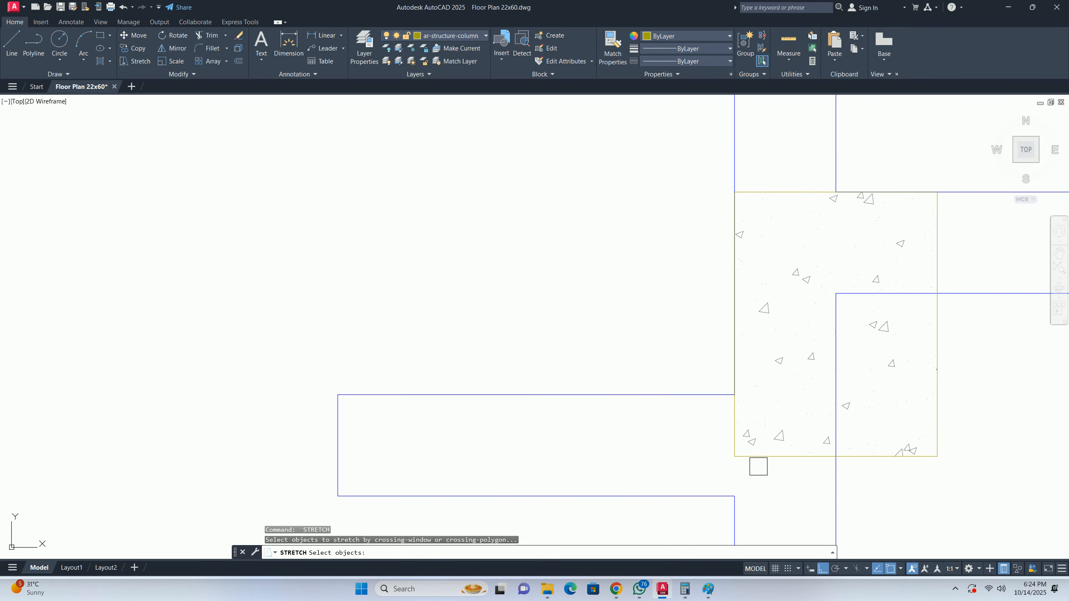
{"action": "left_click", "coordinate": [217, 346]}
{"action": "scroll", "coordinate": [534, 305], "scroll_direction": "down", "scroll_amount": 3}
{"action": "scroll", "coordinate": [508, 256], "scroll_direction": "up", "scroll_amount": 3}
{"action": "left_click", "coordinate": [510, 257]}
{"action": "left_click", "coordinate": [415, 437], "text": "shift"}
{"action": "key", "text": "Return"}
{"action": "left_click", "coordinate": [261, 303]}
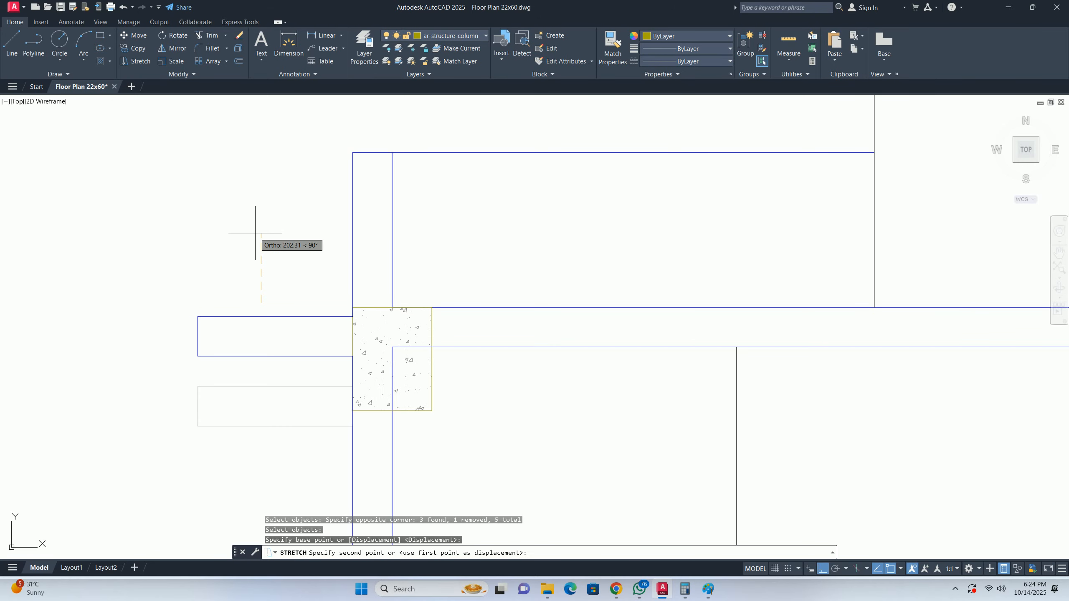
{"action": "key", "text": "Return"}
{"action": "key", "text": "Escape"}
{"action": "key", "text": "Escape"}
- Stretch the cutout diagonal and inner wall line ends up to the raised wall's lower face, excluding the outer column
{"action": "scroll", "coordinate": [274, 241], "scroll_direction": "down", "scroll_amount": 5}
{"action": "middle_click_drag", "start_coordinate": [314, 277], "coordinate": [471, 311]}
{"action": "scroll", "coordinate": [371, 305], "scroll_direction": "up", "scroll_amount": 3}
{"action": "middle_click_drag", "start_coordinate": [261, 303], "coordinate": [296, 301]}
{"action": "scroll", "coordinate": [296, 301], "scroll_direction": "up", "scroll_amount": 4}
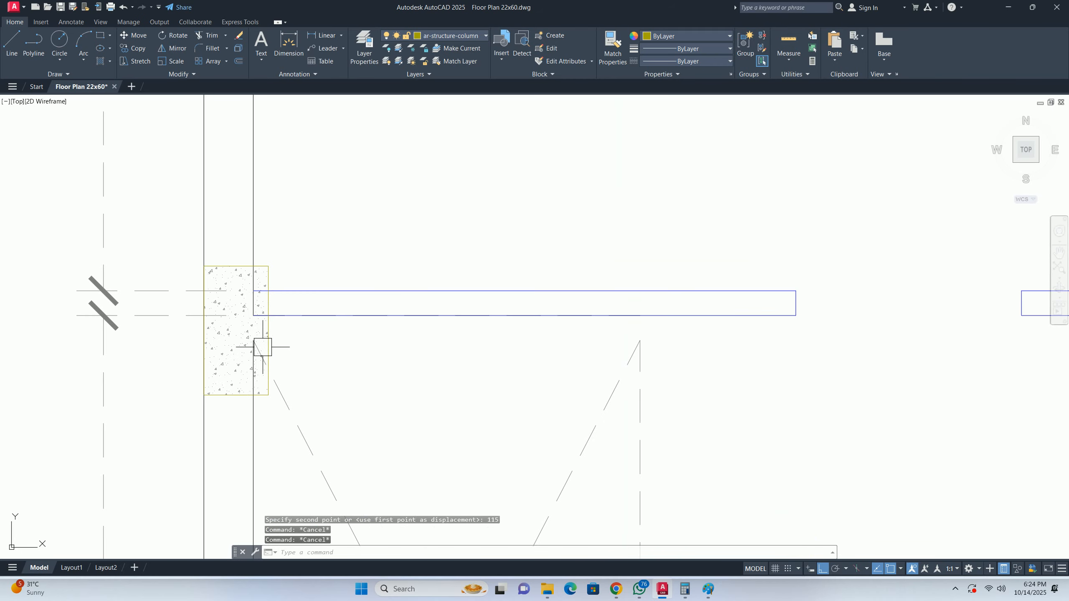
{"action": "type", "text": "s"}
{"action": "key", "text": "Return"}
{"action": "left_click", "coordinate": [305, 363]}
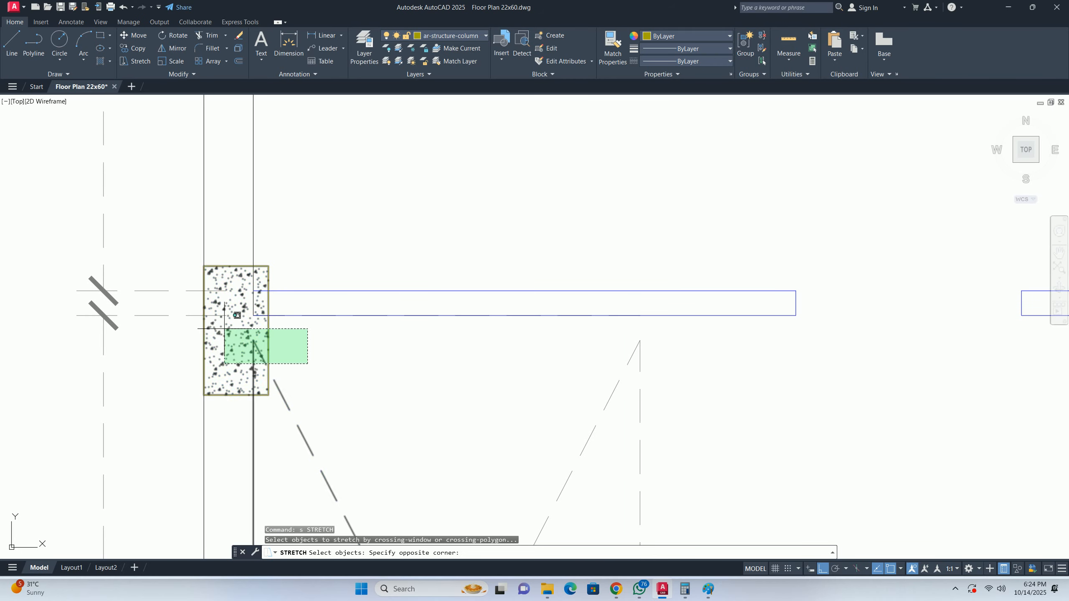
{"action": "left_click", "coordinate": [219, 327]}
{"action": "left_click", "coordinate": [332, 355]}
{"action": "left_click", "coordinate": [266, 321], "text": "shift"}
{"action": "key", "text": "Return"}
{"action": "scroll", "coordinate": [258, 334], "scroll_direction": "up", "scroll_amount": 3}
{"action": "left_click", "coordinate": [246, 350]}
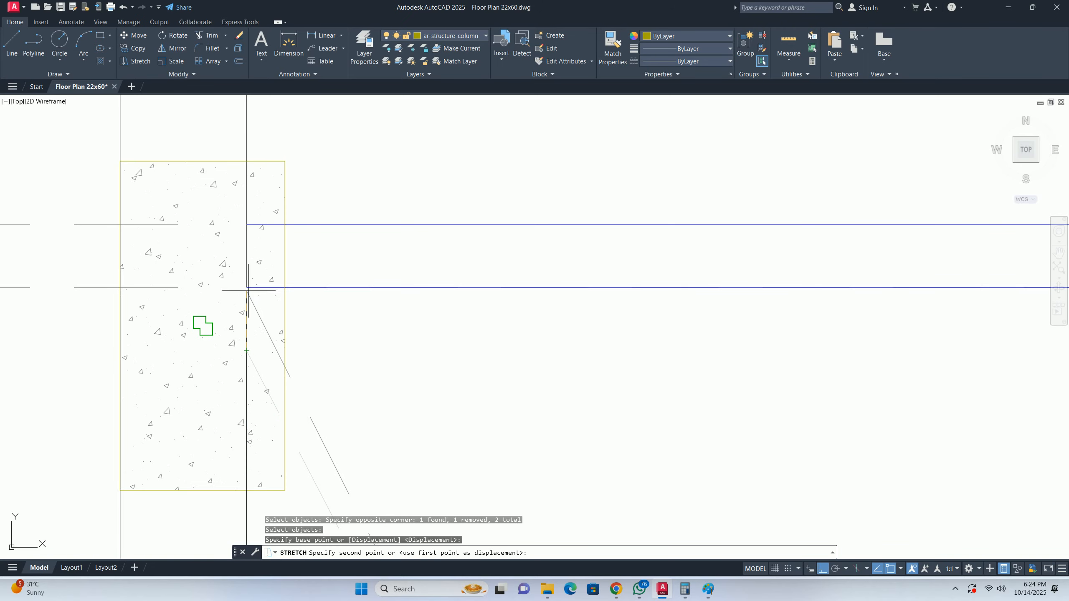
{"action": "scroll", "coordinate": [247, 286], "scroll_direction": "up", "scroll_amount": 2}
{"action": "scroll", "coordinate": [248, 287], "scroll_direction": "up", "scroll_amount": 2}
{"action": "key", "text": "F3"}
{"action": "key", "text": "F3"}
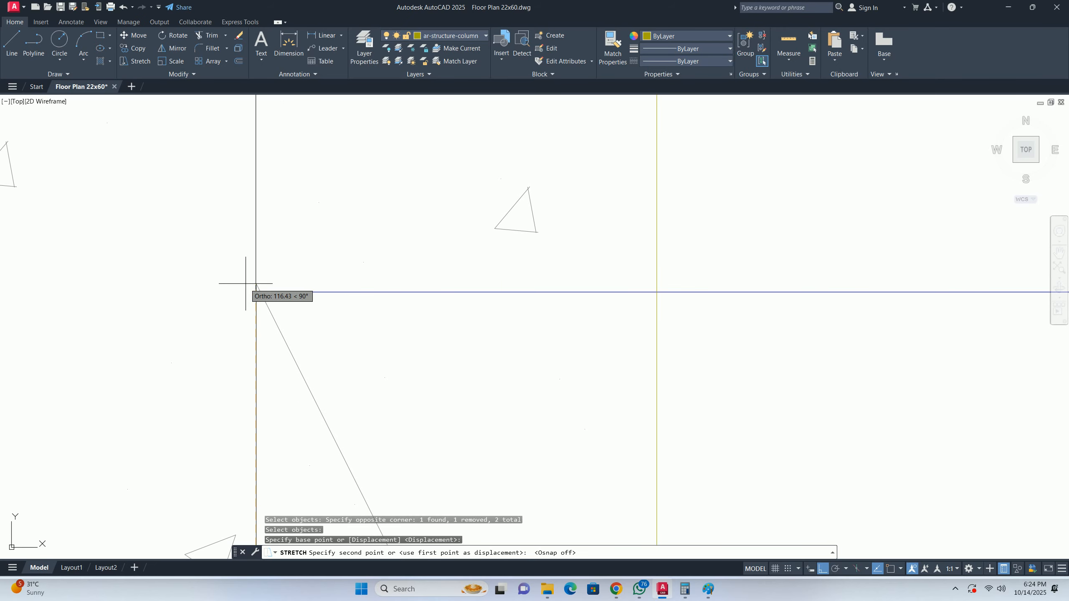
{"action": "scroll", "coordinate": [252, 291], "scroll_direction": "up", "scroll_amount": 2}
{"action": "left_click", "coordinate": [248, 307]}
{"action": "key", "text": "Escape"}
{"action": "key", "text": "Escape"}
{"action": "scroll", "coordinate": [256, 300], "scroll_direction": "down", "scroll_amount": 5}
{"action": "middle_click_drag", "start_coordinate": [256, 300], "coordinate": [270, 380]}
- Shorten the upper inner line of the outer wall so its lower end meets the raised wall's upper face
{"action": "left_click", "coordinate": [269, 198]}
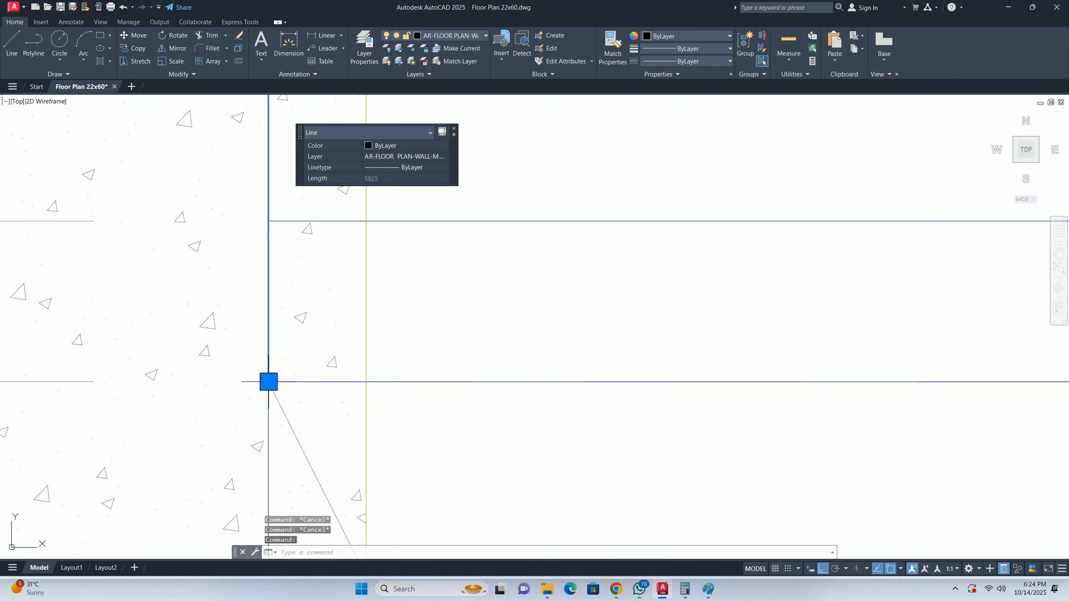
{"action": "left_click", "coordinate": [268, 382]}
{"action": "left_click", "coordinate": [268, 221]}
{"action": "key", "text": "Escape"}
{"action": "scroll", "coordinate": [337, 278], "scroll_direction": "down", "scroll_amount": 8}
- Compare the walls, cutouts and columns around the Staircase in the Second and Third Floor Layouts
{"action": "middle_click_drag", "start_coordinate": [562, 288], "coordinate": [314, 327]}
{"action": "scroll", "coordinate": [314, 326], "scroll_direction": "up", "scroll_amount": 5}
{"action": "scroll", "coordinate": [258, 332], "scroll_direction": "down", "scroll_amount": 5}
{"action": "middle_click_drag", "start_coordinate": [222, 350], "coordinate": [580, 357]}
{"action": "scroll", "coordinate": [482, 345], "scroll_direction": "down", "scroll_amount": 4}
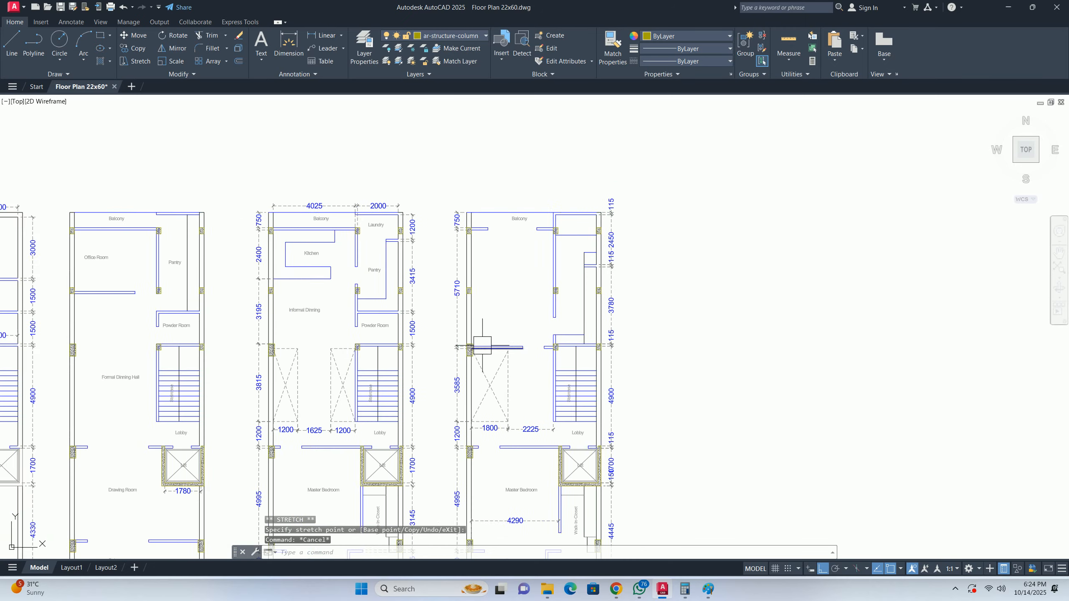
{"action": "middle_click_drag", "start_coordinate": [482, 345], "coordinate": [421, 350]}
{"action": "middle_click_drag", "start_coordinate": [298, 341], "coordinate": [405, 312]}
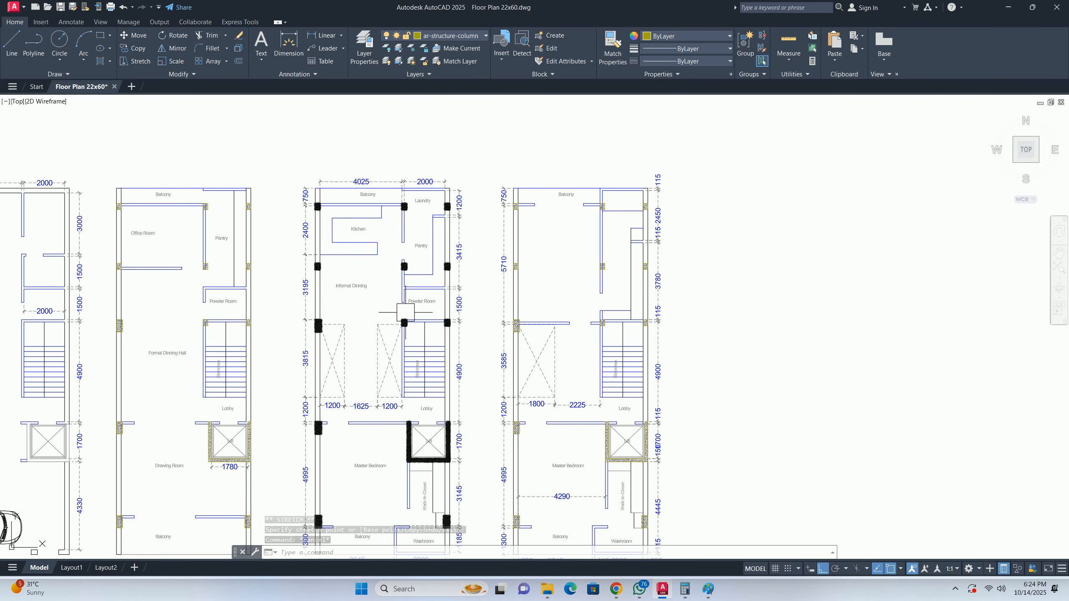
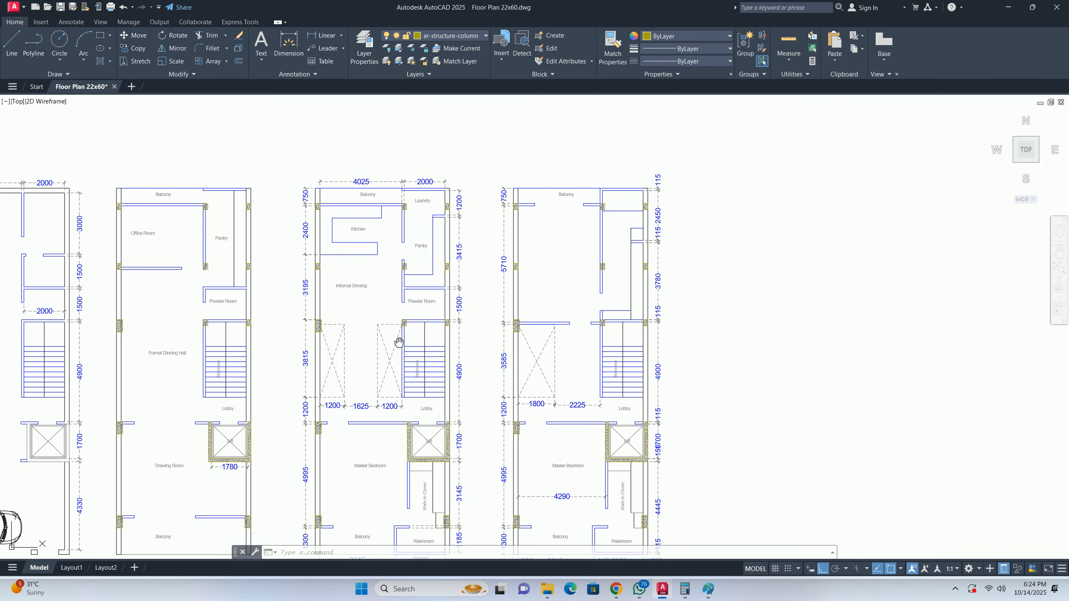
{"action": "middle_click_drag", "start_coordinate": [398, 342], "coordinate": [364, 351]}
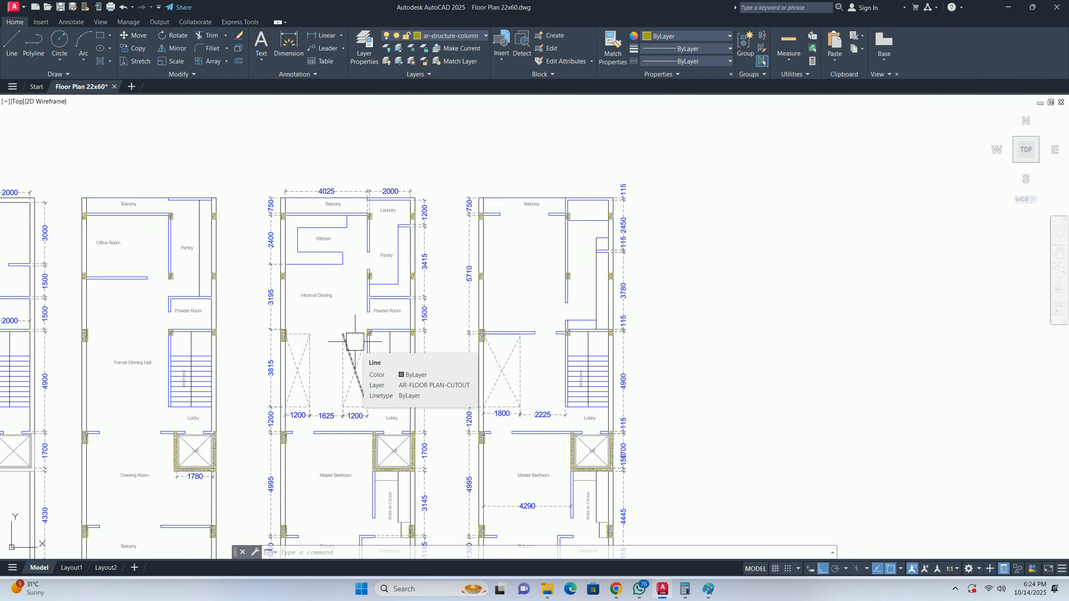
{"action": "scroll", "coordinate": [355, 342], "scroll_direction": "up", "scroll_amount": 6}
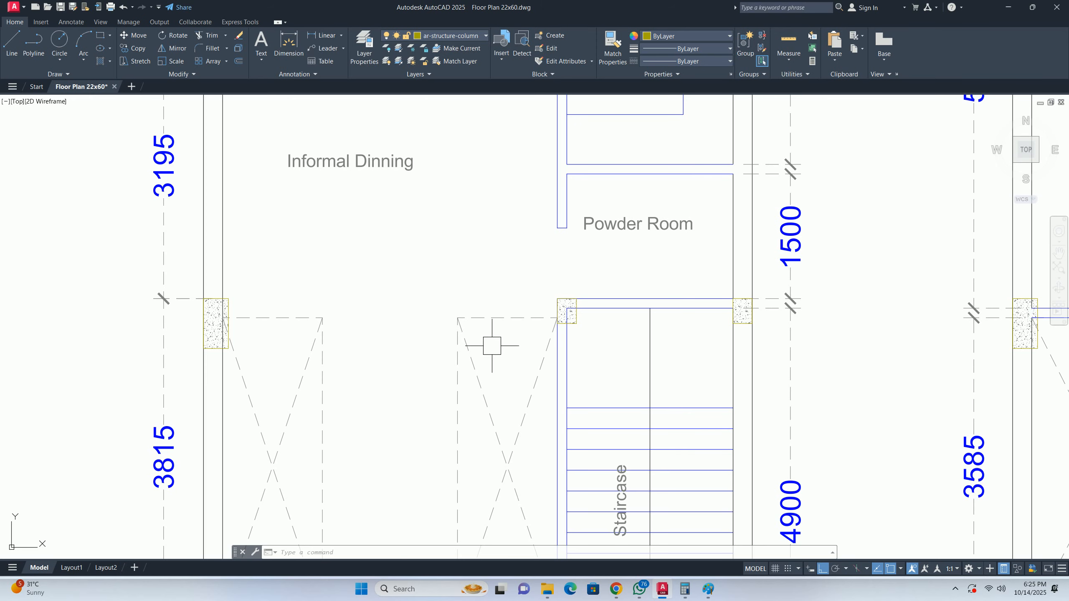
{"action": "scroll", "coordinate": [488, 346], "scroll_direction": "down", "scroll_amount": 2}
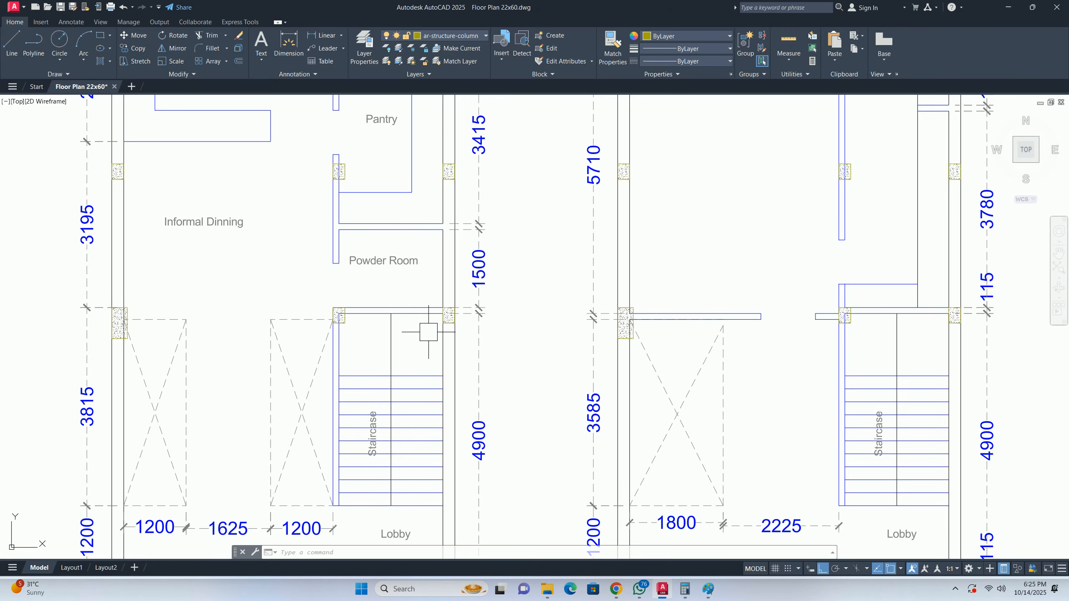
{"action": "scroll", "coordinate": [643, 375], "scroll_direction": "down", "scroll_amount": 4}
{"action": "middle_click_drag", "start_coordinate": [652, 380], "coordinate": [524, 372]}
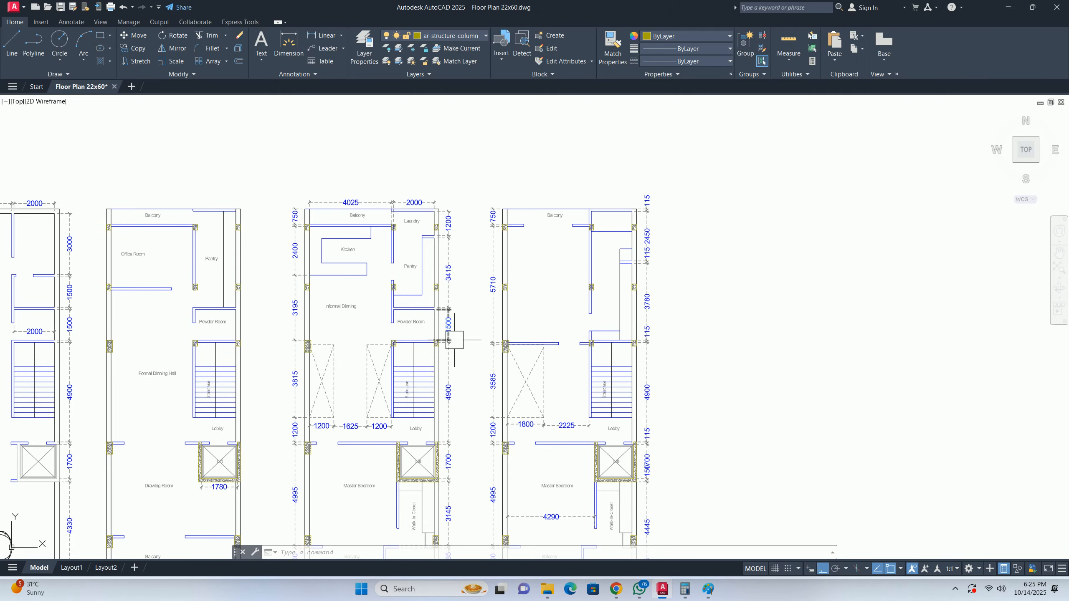
- Delete the chain of dimensions along the right side of the Third Floor Layout
{"action": "scroll", "coordinate": [455, 340], "scroll_direction": "down", "scroll_amount": 2}
{"action": "middle_click_drag", "start_coordinate": [470, 387], "coordinate": [386, 310]}
{"action": "left_click", "coordinate": [562, 460]}
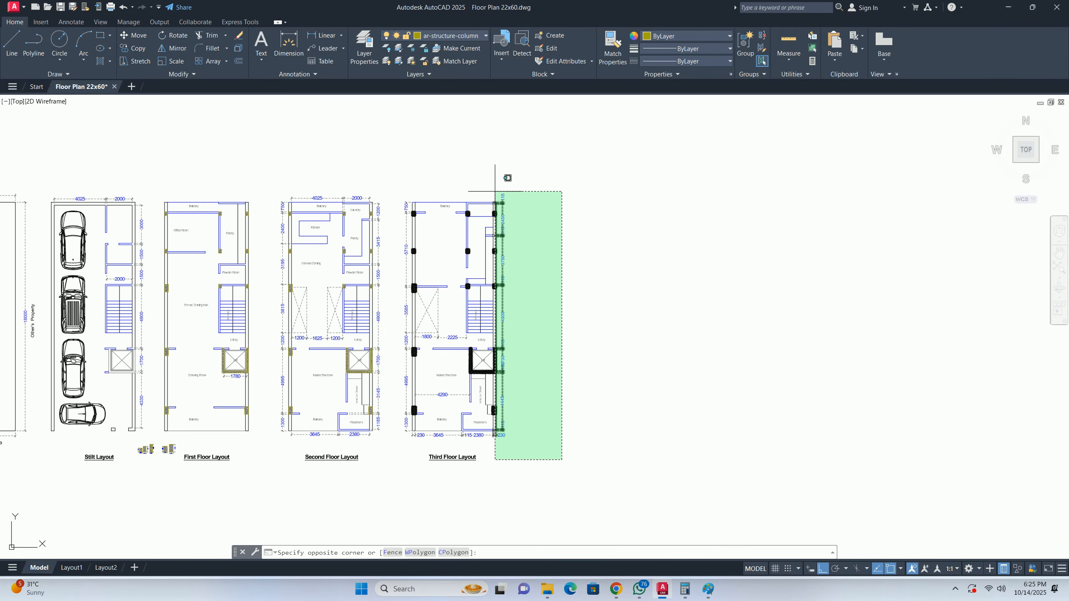
{"action": "left_click", "coordinate": [499, 171]}
{"action": "key", "text": "Delete"}
- Delete the dimensions below and along the left side of the Third Floor Layout
{"action": "scroll", "coordinate": [497, 405], "scroll_direction": "up", "scroll_amount": 3}
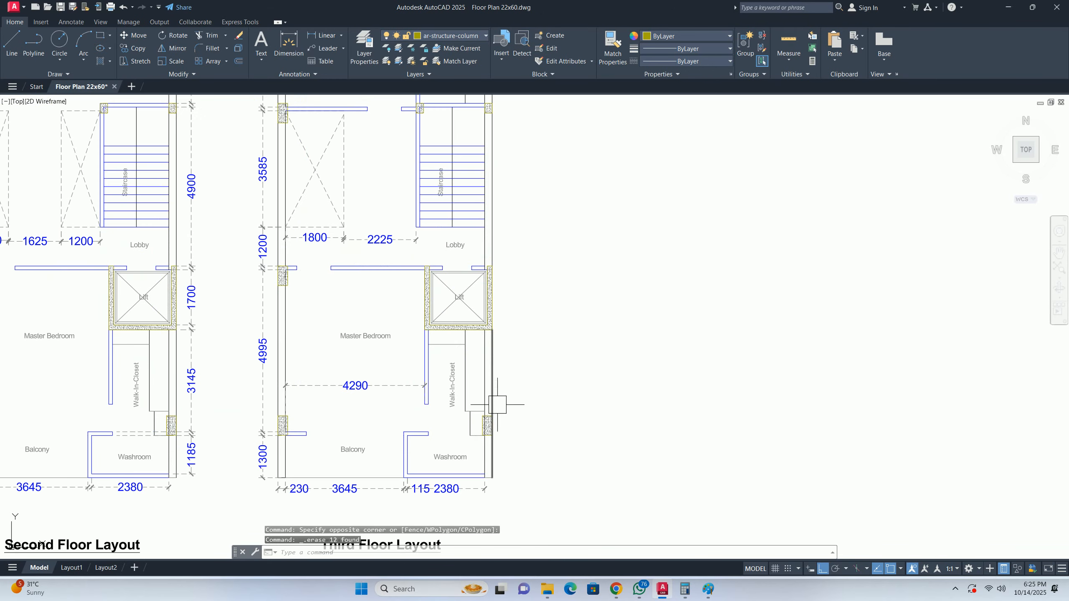
{"action": "scroll", "coordinate": [497, 404], "scroll_direction": "down", "scroll_amount": 3}
{"action": "left_click", "coordinate": [558, 386]}
{"action": "left_click", "coordinate": [299, 400]}
{"action": "key", "text": "Delete"}
{"action": "scroll", "coordinate": [302, 398], "scroll_direction": "up", "scroll_amount": 3}
{"action": "left_click", "coordinate": [311, 400]}
{"action": "scroll", "coordinate": [295, 333], "scroll_direction": "down", "scroll_amount": 2}
{"action": "middle_click_drag", "start_coordinate": [295, 328], "coordinate": [321, 484]}
{"action": "left_click", "coordinate": [299, 140]}
{"action": "key", "text": "Delete"}
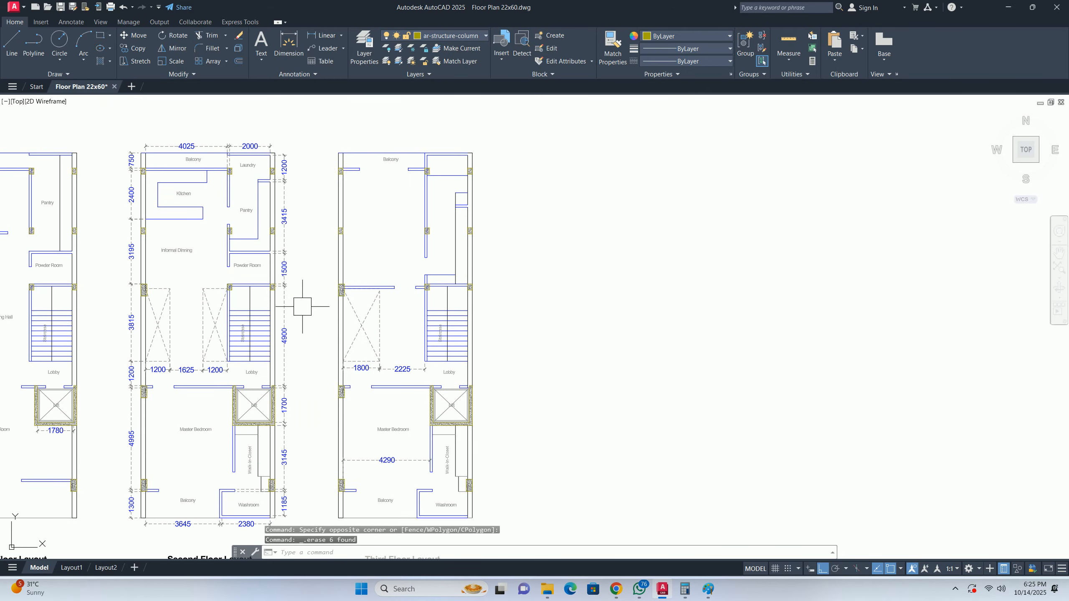
- Delete the dimensions along the right side and above the Second Floor Layout
{"action": "scroll", "coordinate": [293, 279], "scroll_direction": "down", "scroll_amount": 2}
{"action": "left_click", "coordinate": [325, 457]}
{"action": "scroll", "coordinate": [319, 215], "scroll_direction": "down", "scroll_amount": 1}
{"action": "scroll", "coordinate": [309, 222], "scroll_direction": "up", "scroll_amount": 1}
{"action": "left_click", "coordinate": [309, 222]}
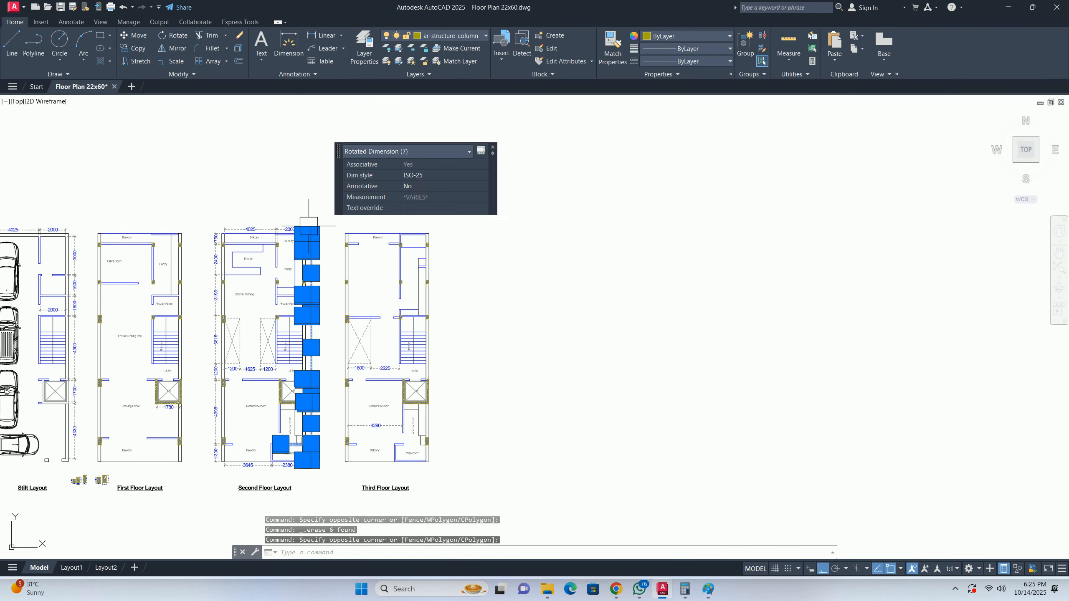
{"action": "key", "text": "Escape"}
{"action": "scroll", "coordinate": [312, 206], "scroll_direction": "up", "scroll_amount": 2}
{"action": "left_click", "coordinate": [318, 201]}
{"action": "left_click", "coordinate": [143, 245]}
{"action": "key", "text": "Delete"}
- Delete the dimensions along the left side and below the Second Floor Layout
{"action": "scroll", "coordinate": [180, 174], "scroll_direction": "up", "scroll_amount": 2}
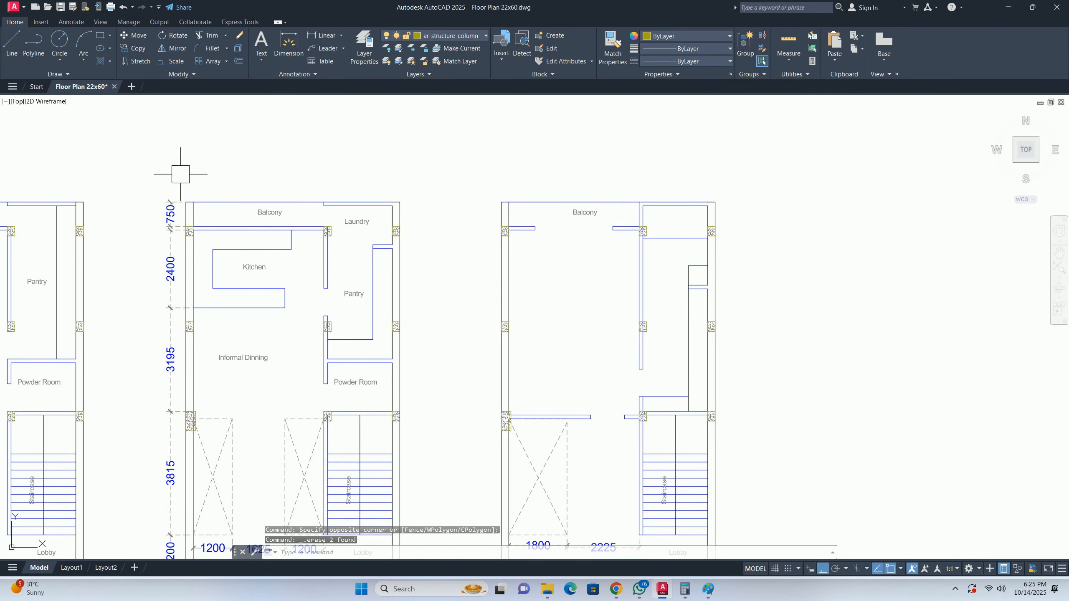
{"action": "left_click", "coordinate": [180, 173]}
{"action": "scroll", "coordinate": [156, 346], "scroll_direction": "down", "scroll_amount": 3}
{"action": "middle_click_drag", "start_coordinate": [157, 341], "coordinate": [213, 211]}
{"action": "left_click", "coordinate": [200, 402]}
{"action": "key", "text": "Delete"}
{"action": "scroll", "coordinate": [266, 415], "scroll_direction": "up", "scroll_amount": 5}
{"action": "left_click", "coordinate": [387, 363]}
{"action": "left_click", "coordinate": [231, 309]}
{"action": "key", "text": "Delete"}
{"action": "scroll", "coordinate": [438, 383], "scroll_direction": "down", "scroll_amount": 5}
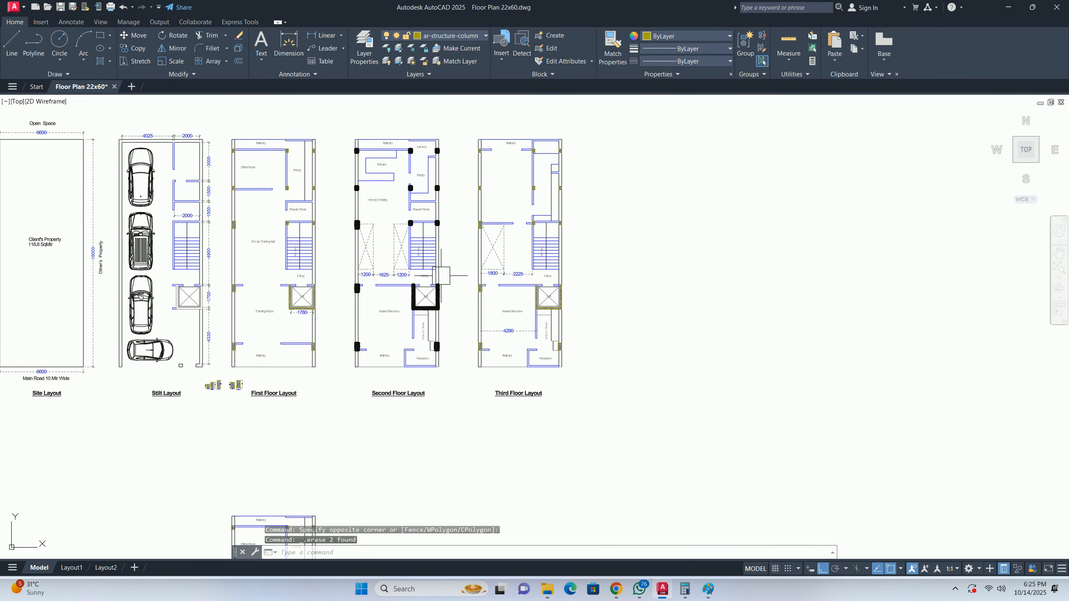
- Review the column and wall arrangement across the First, Second and Third Floor Layouts
{"action": "middle_click_drag", "start_coordinate": [441, 276], "coordinate": [437, 300]}
{"action": "scroll", "coordinate": [341, 252], "scroll_direction": "up", "scroll_amount": 5}
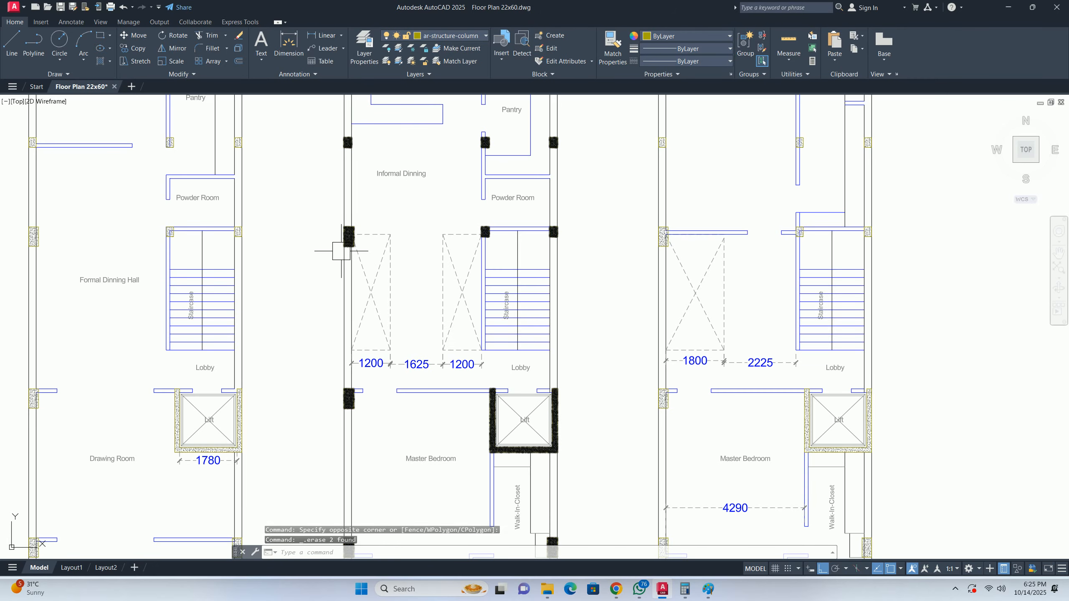
{"action": "middle_click_drag", "start_coordinate": [341, 251], "coordinate": [345, 322]}
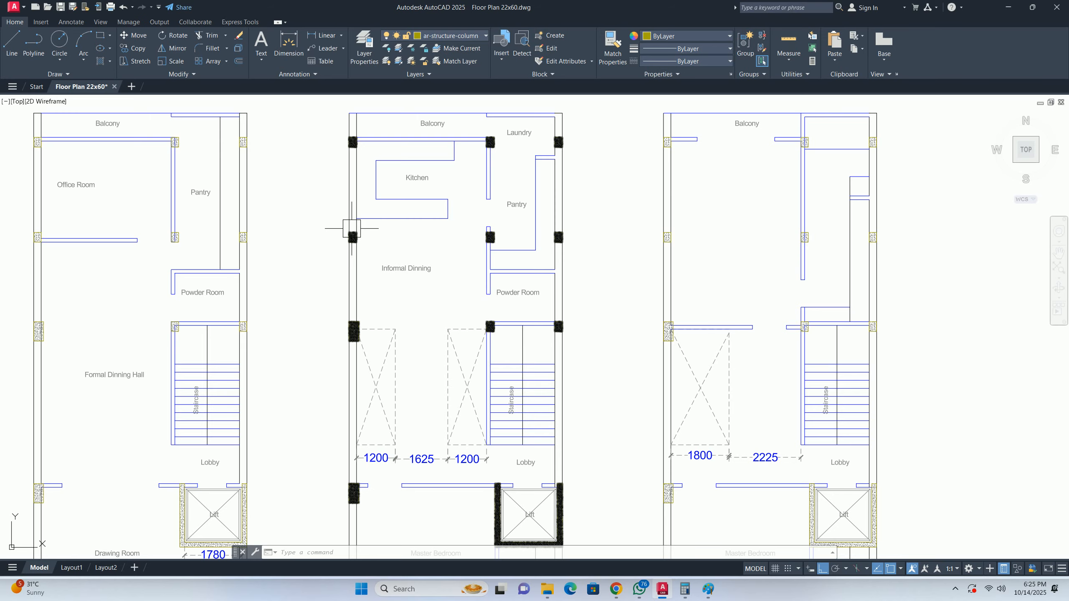
{"action": "scroll", "coordinate": [347, 261], "scroll_direction": "down", "scroll_amount": 3}
{"action": "scroll", "coordinate": [437, 233], "scroll_direction": "down", "scroll_amount": 2}
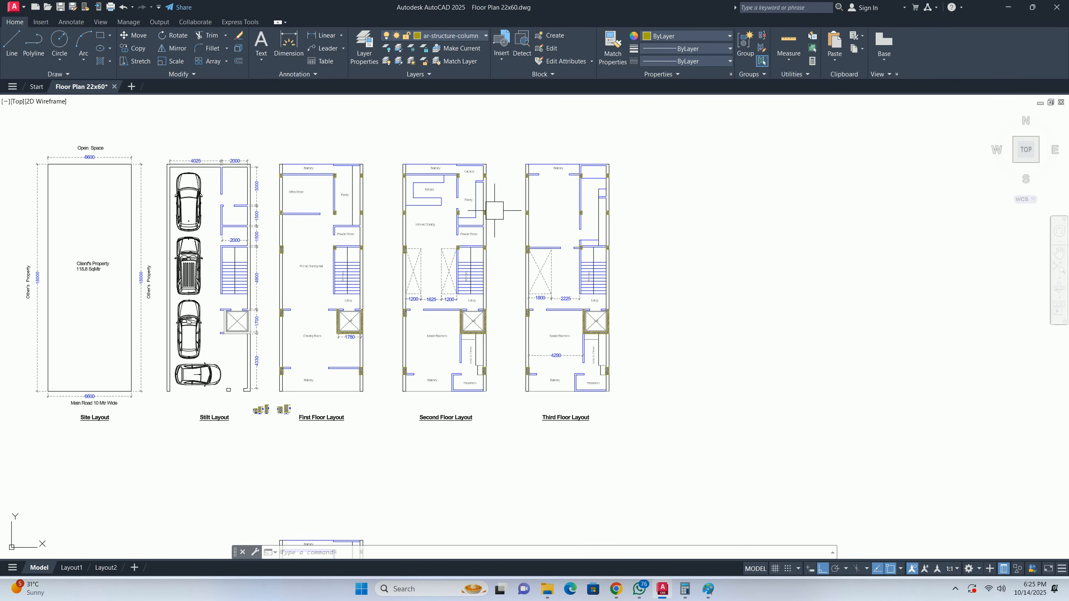
{"action": "key", "text": "Escape"}
{"action": "scroll", "coordinate": [421, 295], "scroll_direction": "down", "scroll_amount": 2}
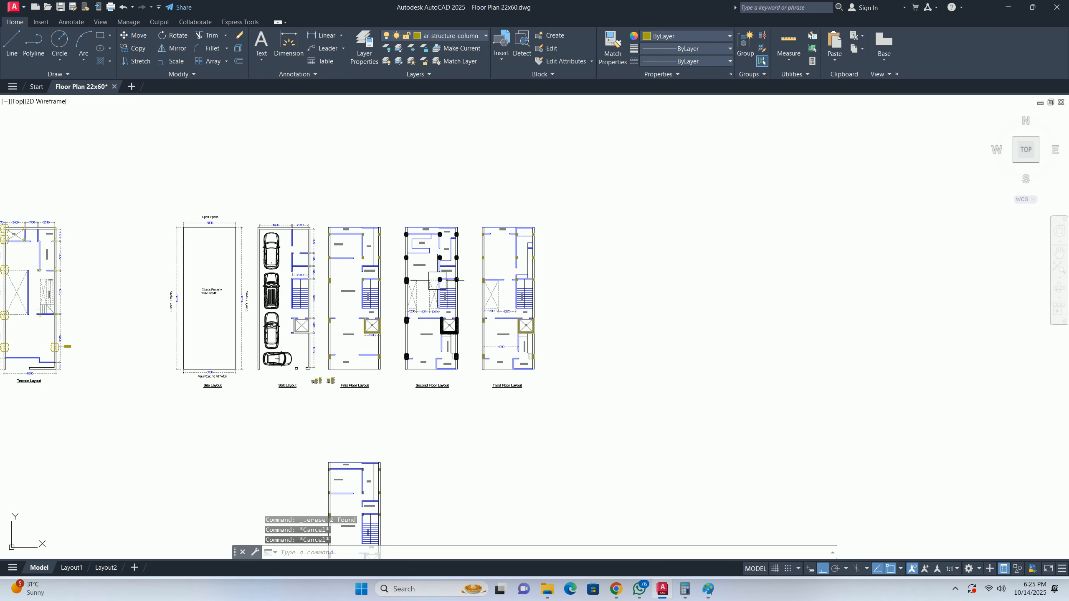
- Delete the spare column copies and their dimensions lying between the Stilt Layout and First Floor Layout titles
{"action": "scroll", "coordinate": [324, 392], "scroll_direction": "up", "scroll_amount": 8}
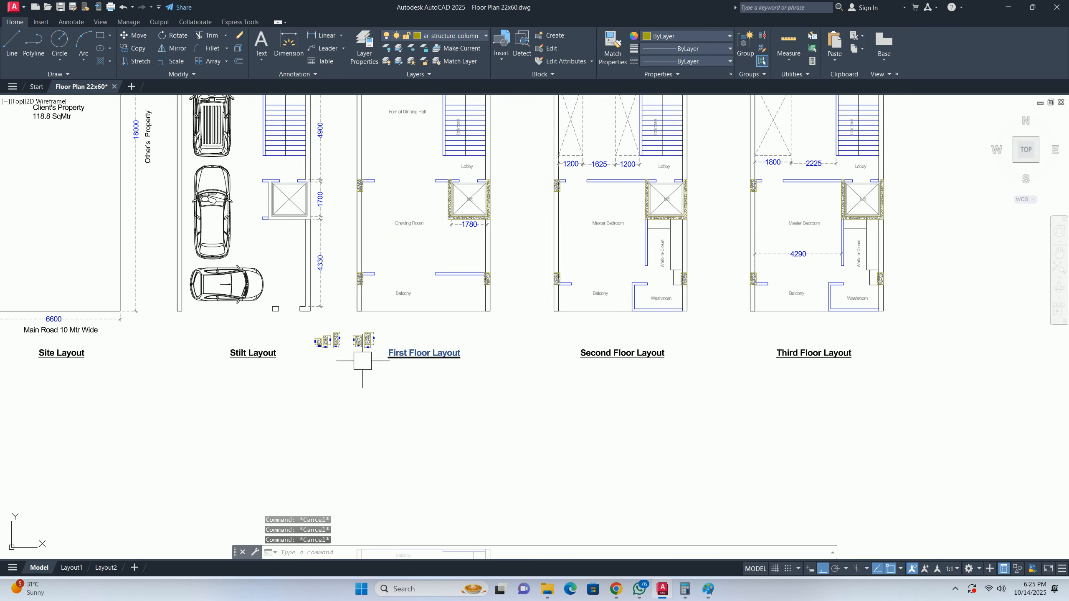
{"action": "left_click", "coordinate": [305, 374]}
{"action": "left_click", "coordinate": [425, 383]}
{"action": "key", "text": "Delete"}
{"action": "scroll", "coordinate": [386, 375], "scroll_direction": "down", "scroll_amount": 5}
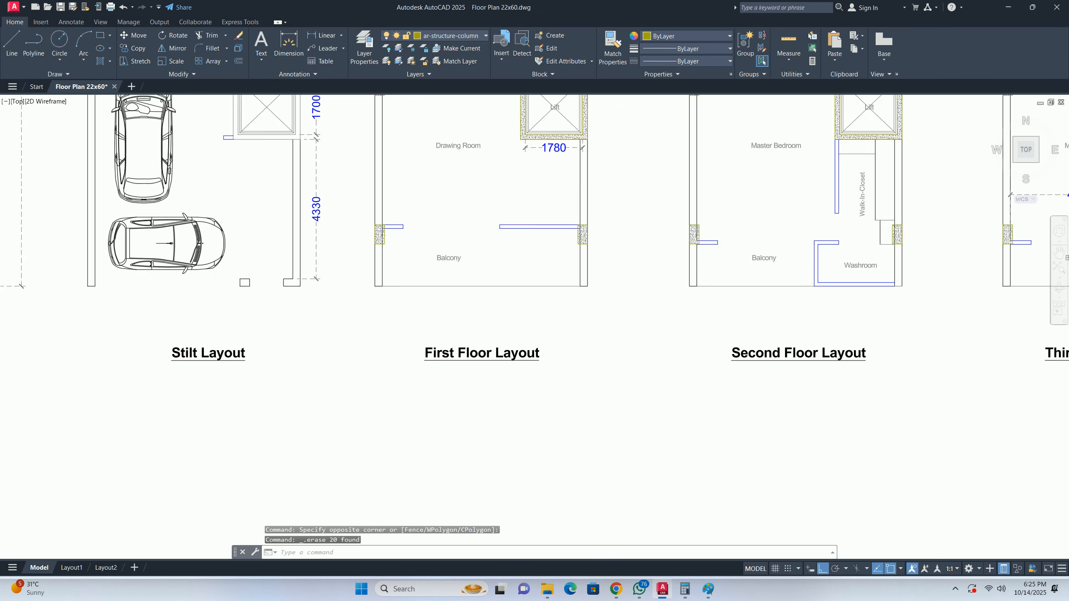
{"action": "scroll", "coordinate": [412, 331], "scroll_direction": "up", "scroll_amount": 7}
{"action": "middle_click_drag", "start_coordinate": [411, 331], "coordinate": [360, 314]}
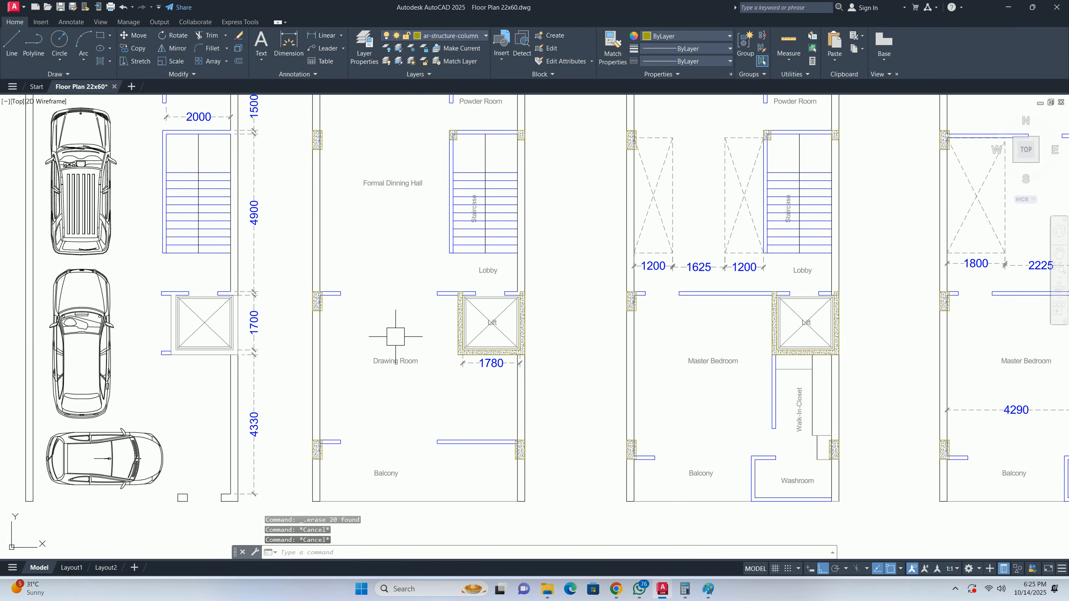
{"action": "key", "text": "Escape"}
{"action": "type", "text": "la"}
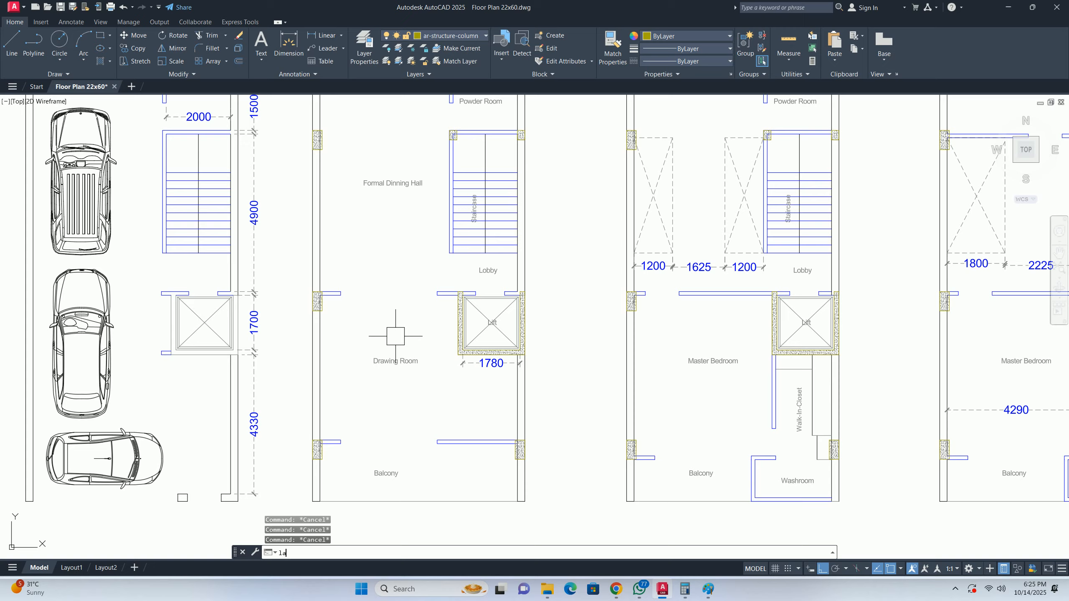
{"action": "key", "text": "Return"}
{"action": "left_click", "coordinate": [240, 105]}
{"action": "key", "text": "Escape"}
{"action": "key", "text": "Escape"}
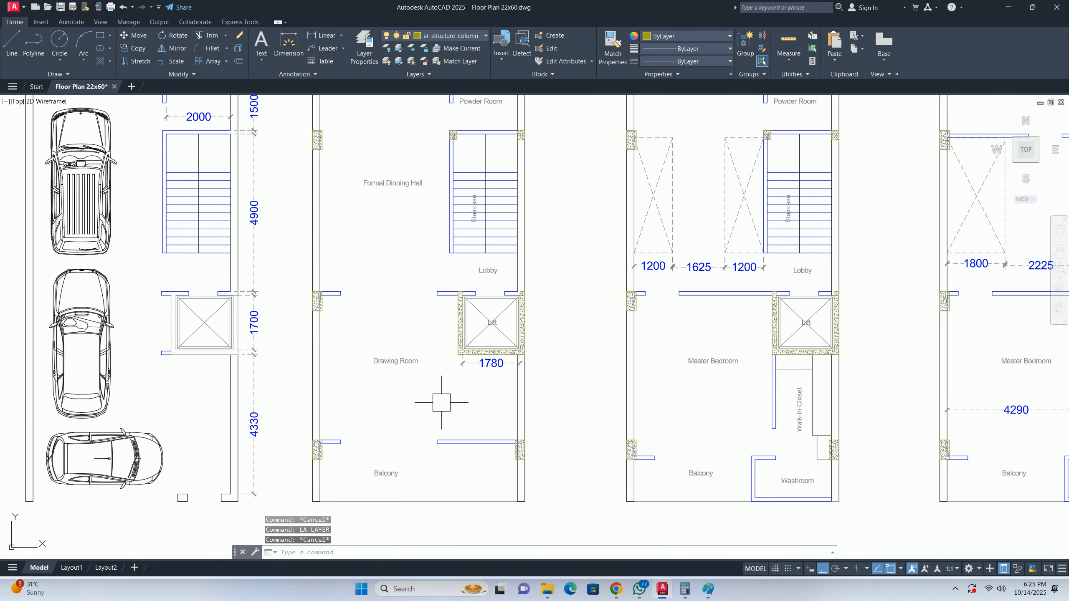
- Review the row of floor layouts and the separate First Floor Layout copy below it
{"action": "scroll", "coordinate": [429, 393], "scroll_direction": "down", "scroll_amount": 5}
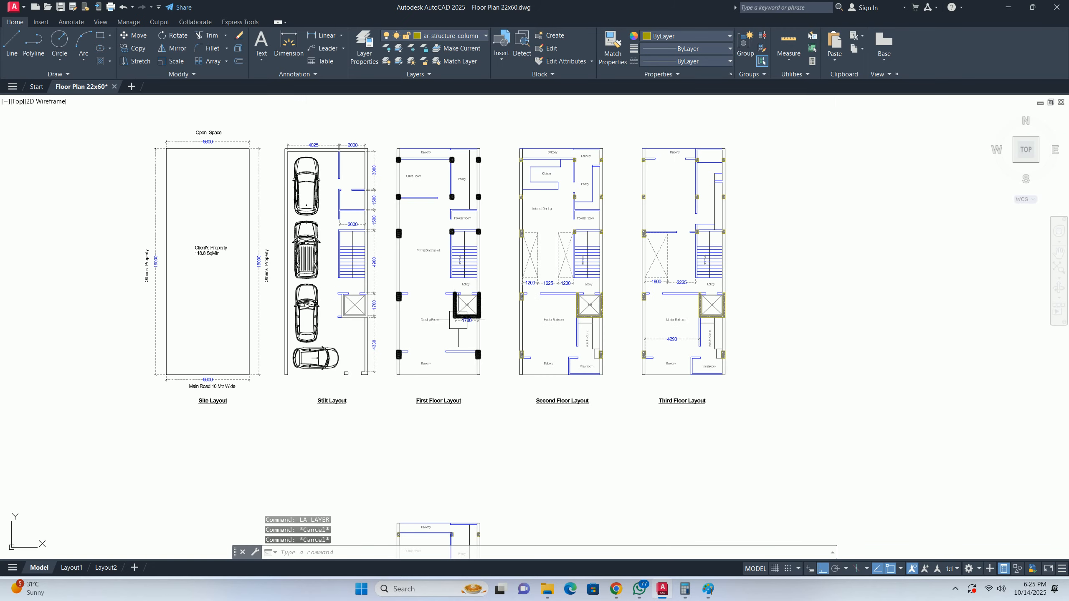
{"action": "middle_click_drag", "start_coordinate": [518, 320], "coordinate": [436, 288]}
{"action": "middle_click_drag", "start_coordinate": [408, 492], "coordinate": [429, 368]}
{"action": "scroll", "coordinate": [426, 395], "scroll_direction": "down", "scroll_amount": 5}
{"action": "scroll", "coordinate": [418, 424], "scroll_direction": "up", "scroll_amount": 5}
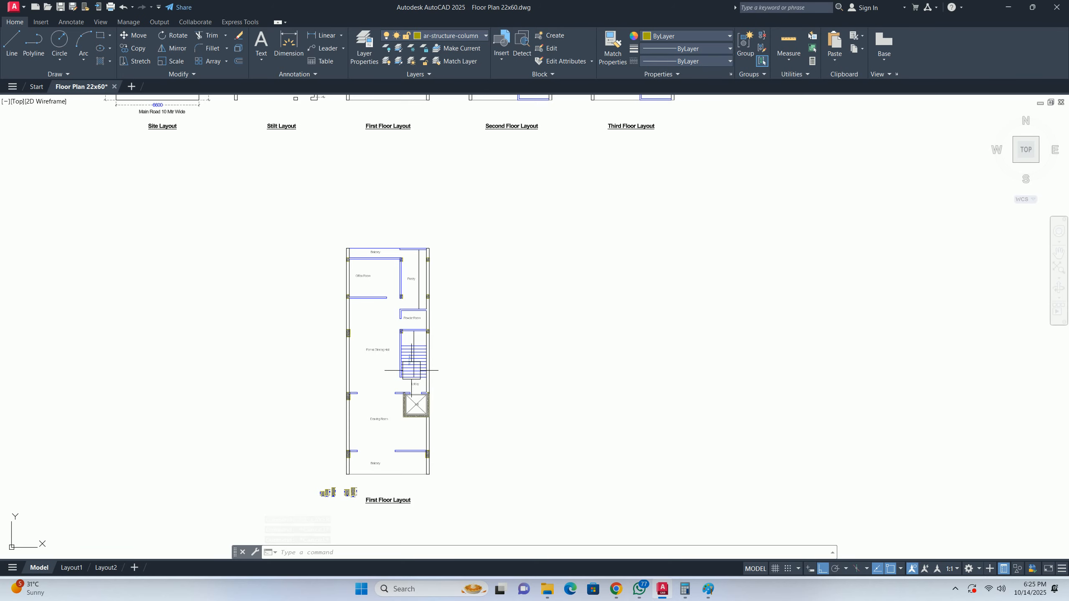
{"action": "scroll", "coordinate": [412, 434], "scroll_direction": "down", "scroll_amount": 4}
{"action": "key", "text": "Escape"}
{"action": "key", "text": "Escape"}
{"action": "key", "text": "Escape"}
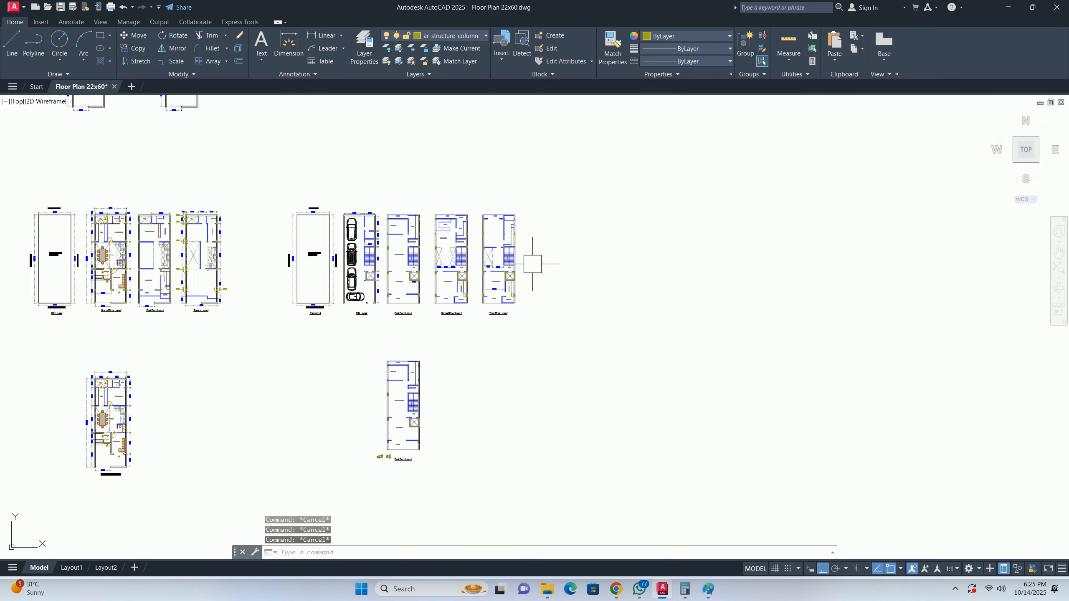
- Delete the dimensions below the dashed opening and in the Master Bedroom of the Third Floor Layout
{"action": "scroll", "coordinate": [460, 243], "scroll_direction": "up", "scroll_amount": 6}
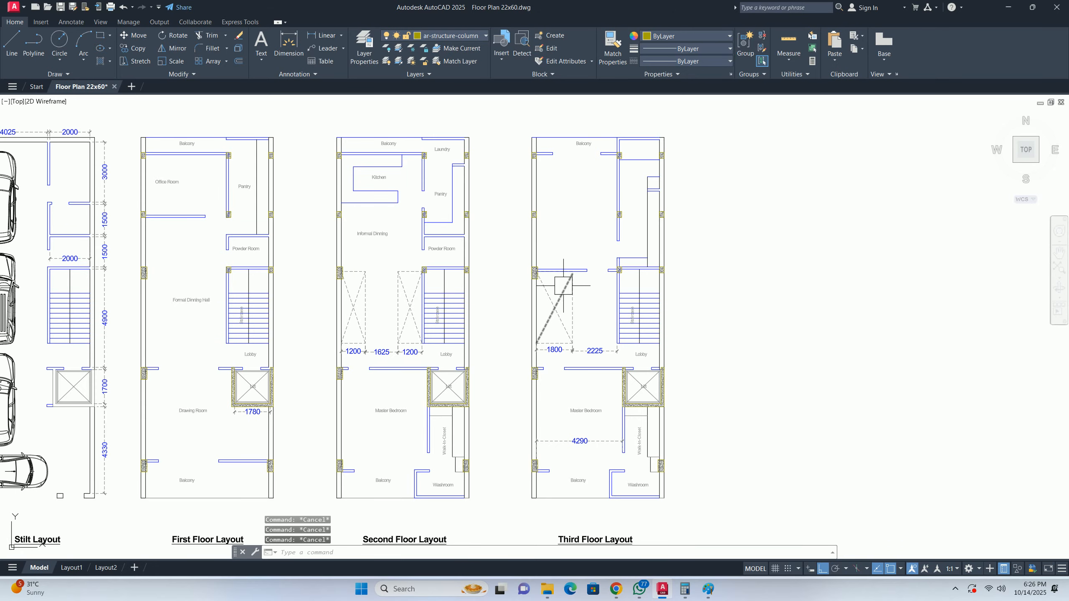
{"action": "scroll", "coordinate": [582, 348], "scroll_direction": "up", "scroll_amount": 5}
{"action": "left_click", "coordinate": [582, 349]}
{"action": "left_click", "coordinate": [503, 371]}
{"action": "left_click", "coordinate": [494, 357]}
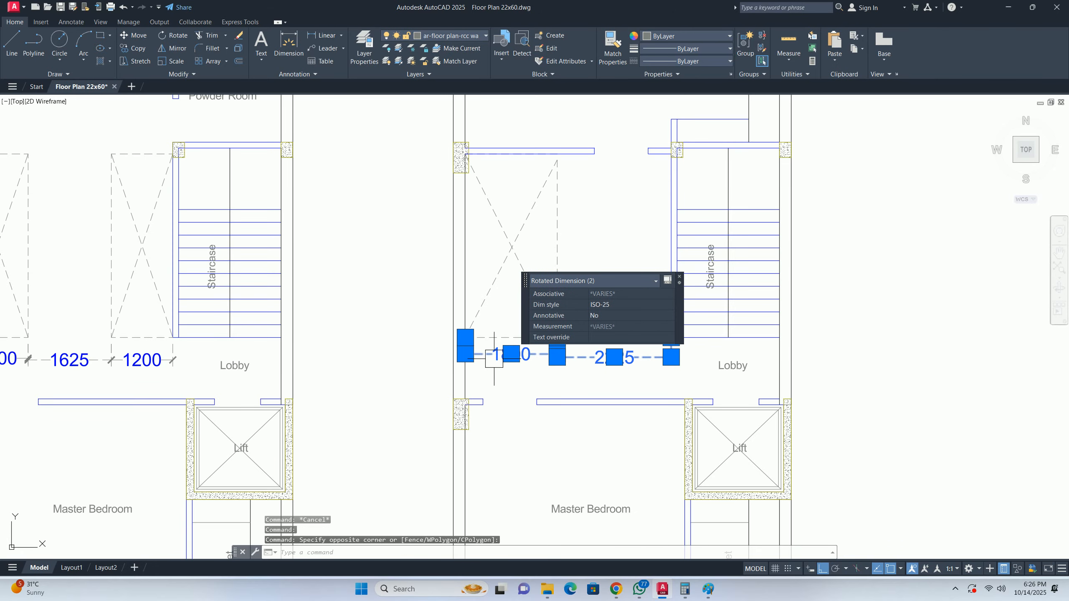
{"action": "scroll", "coordinate": [509, 372], "scroll_direction": "down", "scroll_amount": 5}
{"action": "key", "text": "Delete"}
{"action": "middle_click_drag", "start_coordinate": [518, 404], "coordinate": [515, 313]}
{"action": "left_click", "coordinate": [521, 371]}
{"action": "key", "text": "Delete"}
- Delete the three dimensions below the dashed openings in the Second Floor Layout
{"action": "scroll", "coordinate": [345, 294], "scroll_direction": "up", "scroll_amount": 4}
{"action": "left_click", "coordinate": [376, 265]}
{"action": "left_click", "coordinate": [317, 255]}
{"action": "key", "text": "Delete"}
{"action": "left_click", "coordinate": [258, 255]}
{"action": "key", "text": "Delete"}
- Delete the spare column copies and their dimensions beside the title of the lower First Floor Layout copy
{"action": "scroll", "coordinate": [291, 293], "scroll_direction": "down", "scroll_amount": 6}
{"action": "middle_click_drag", "start_coordinate": [292, 294], "coordinate": [378, 321]}
{"action": "middle_click_drag", "start_coordinate": [355, 415], "coordinate": [432, 228]}
{"action": "scroll", "coordinate": [429, 236], "scroll_direction": "down", "scroll_amount": 2}
{"action": "key", "text": "Escape"}
{"action": "scroll", "coordinate": [336, 500], "scroll_direction": "up", "scroll_amount": 5}
{"action": "middle_click_drag", "start_coordinate": [337, 501], "coordinate": [364, 413]}
{"action": "key", "text": "Escape"}
{"action": "left_click", "coordinate": [349, 322]}
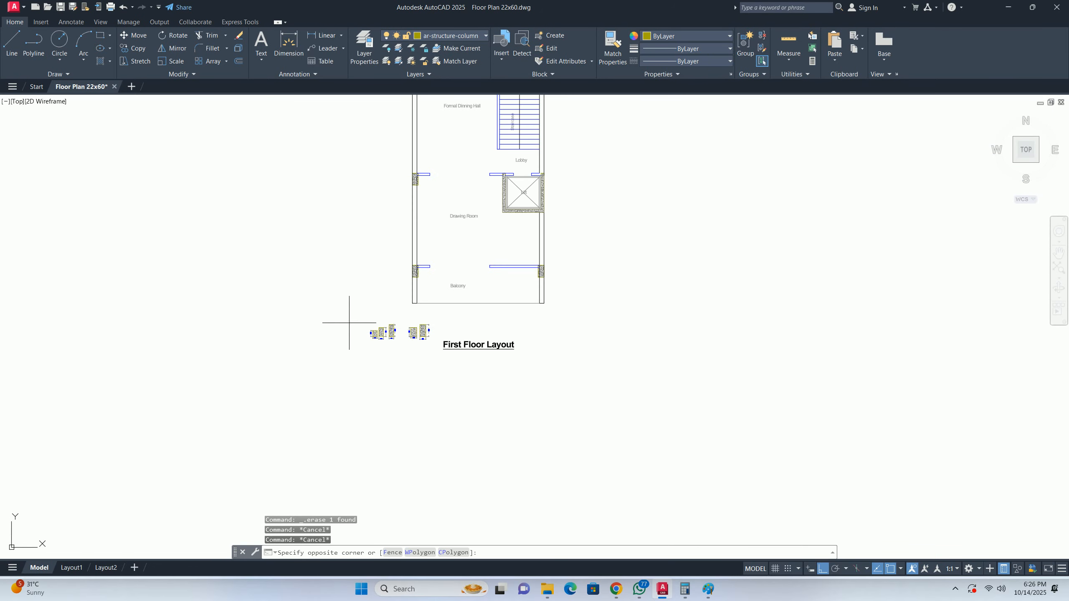
{"action": "left_click", "coordinate": [471, 372]}
{"action": "key", "text": "Delete"}
- Make the ar-structure-grid line layer current
{"action": "type", "text": "l"}
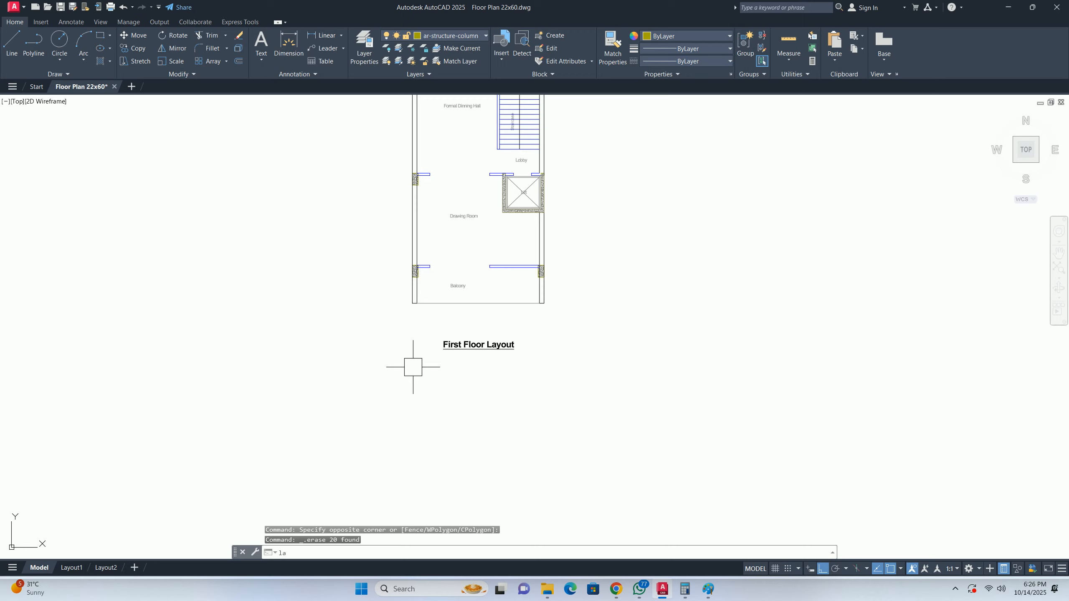
{"action": "type", "text": "a"}
{"action": "key", "text": "Return"}
{"action": "double_click", "coordinate": [372, 251]}
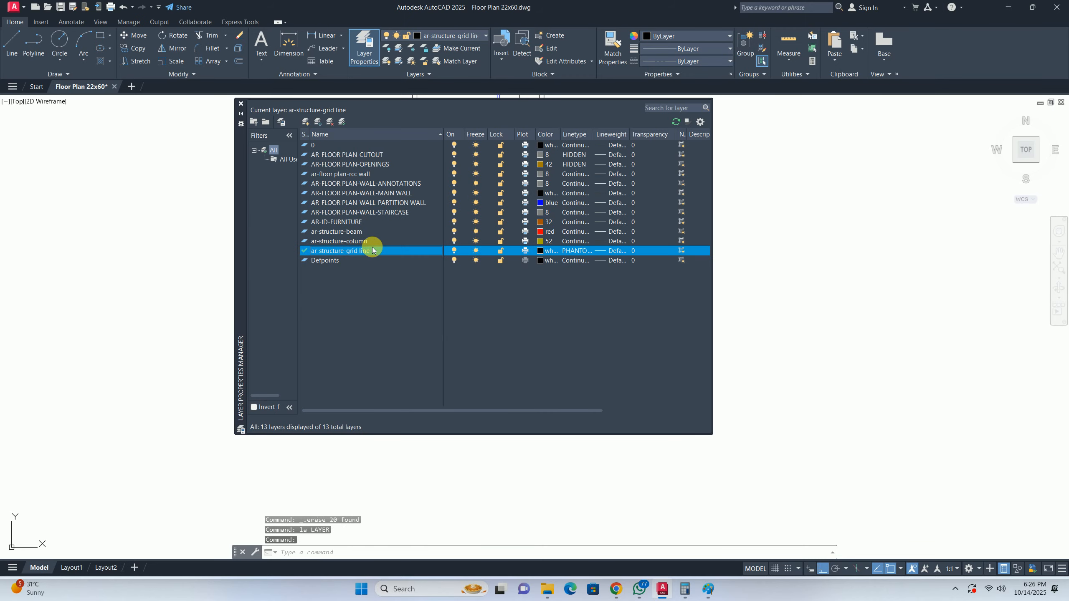
{"action": "left_click", "coordinate": [241, 104]}
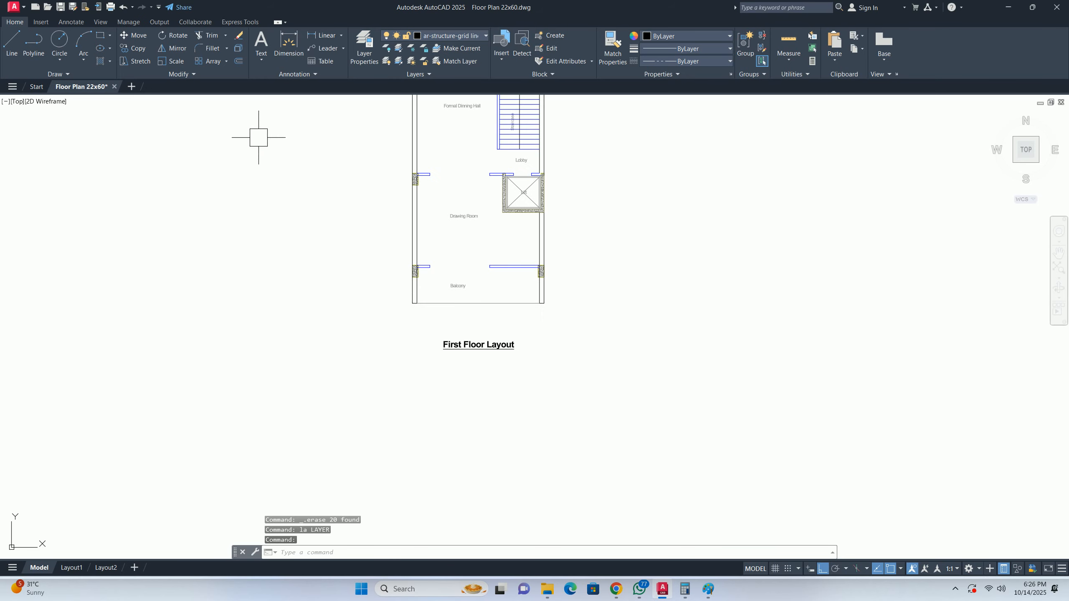
- Draw a horizontal construction line through the centres of the two columns beside the Balcony wall
{"action": "scroll", "coordinate": [420, 286], "scroll_direction": "up", "scroll_amount": 2}
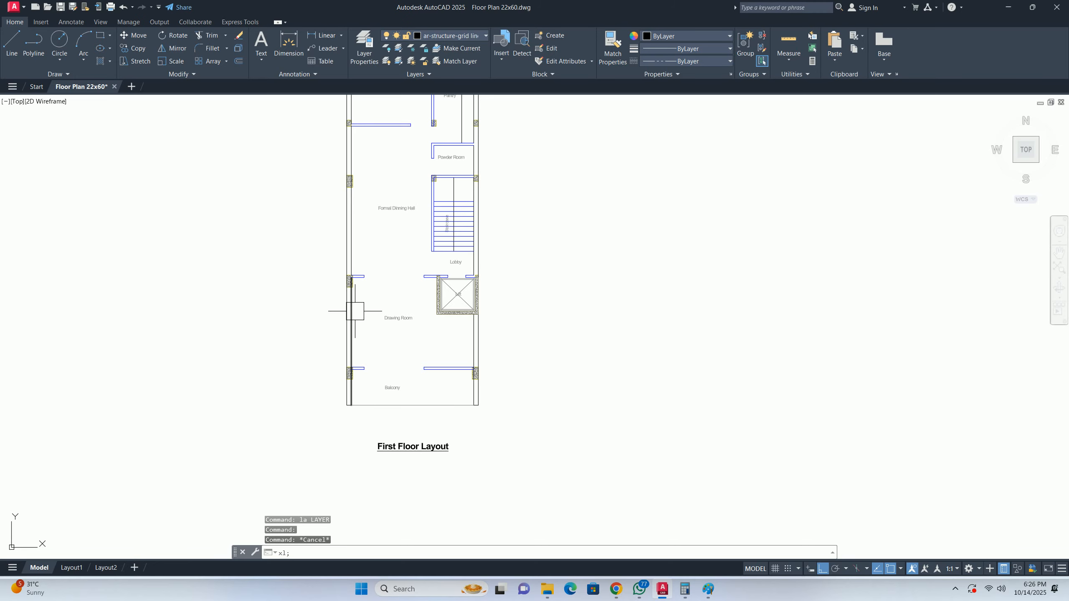
{"action": "type", "text": "x"}
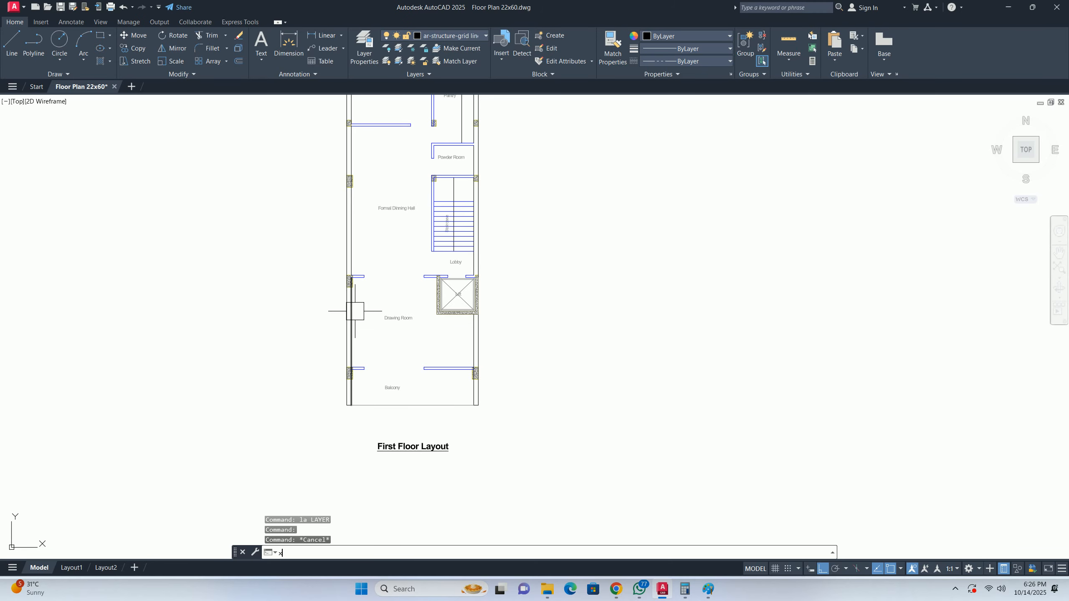
{"action": "type", "text": "l"}
{"action": "key", "text": "Return"}
{"action": "type", "text": "h"}
{"action": "key", "text": "Return"}
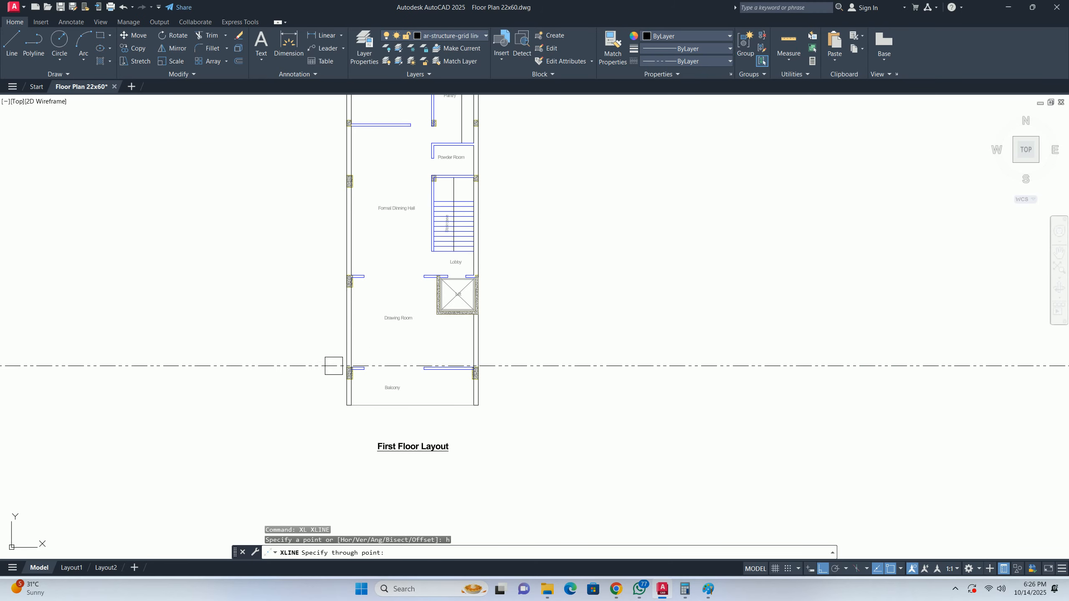
{"action": "scroll", "coordinate": [334, 368], "scroll_direction": "up", "scroll_amount": 8}
{"action": "scroll", "coordinate": [396, 320], "scroll_direction": "down", "scroll_amount": 8}
{"action": "scroll", "coordinate": [342, 317], "scroll_direction": "up", "scroll_amount": 6}
{"action": "scroll", "coordinate": [351, 373], "scroll_direction": "down", "scroll_amount": 7}
{"action": "scroll", "coordinate": [400, 310], "scroll_direction": "up", "scroll_amount": 5}
{"action": "key", "text": "Escape"}
{"action": "key", "text": "Escape"}
{"action": "key", "text": "Escape"}
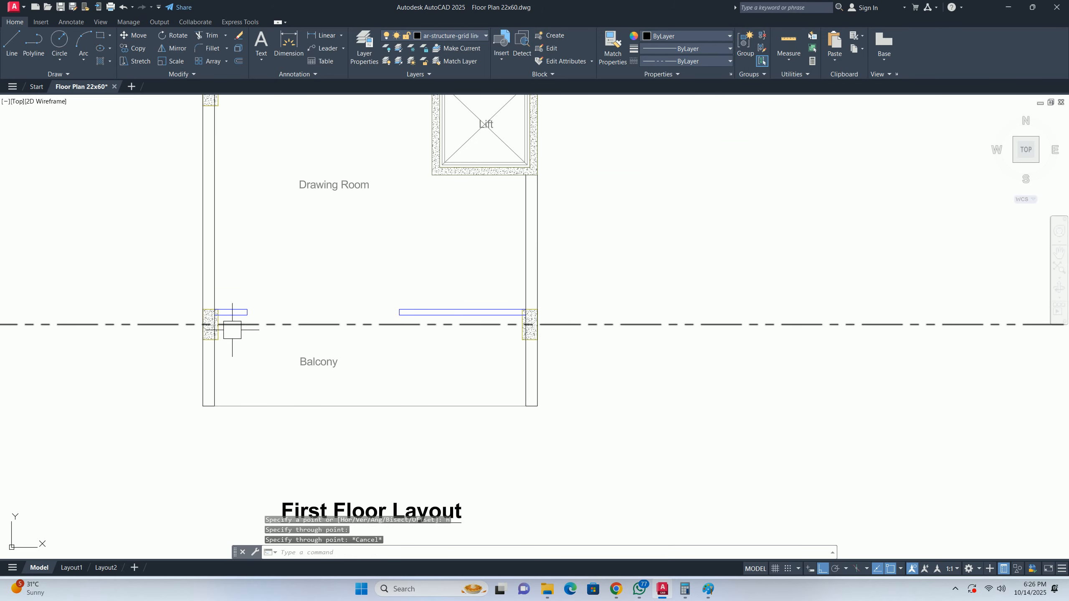
- Check the construction line's position within the Balcony column using a linear dimension from the column's upper corner
{"action": "scroll", "coordinate": [226, 322], "scroll_direction": "up", "scroll_amount": 8}
{"action": "middle_click_drag", "start_coordinate": [200, 310], "coordinate": [292, 334]}
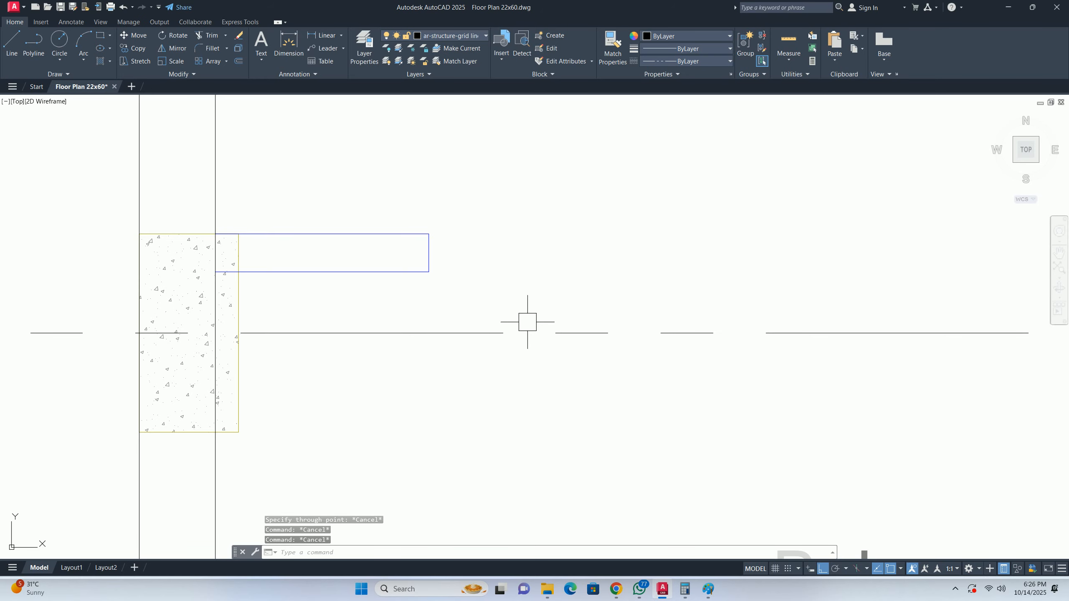
{"action": "scroll", "coordinate": [438, 317], "scroll_direction": "down", "scroll_amount": 2}
{"action": "left_click", "coordinate": [461, 324]}
{"action": "scroll", "coordinate": [399, 324], "scroll_direction": "down", "scroll_amount": 2}
{"action": "key", "text": "Escape"}
{"action": "scroll", "coordinate": [322, 320], "scroll_direction": "up", "scroll_amount": 4}
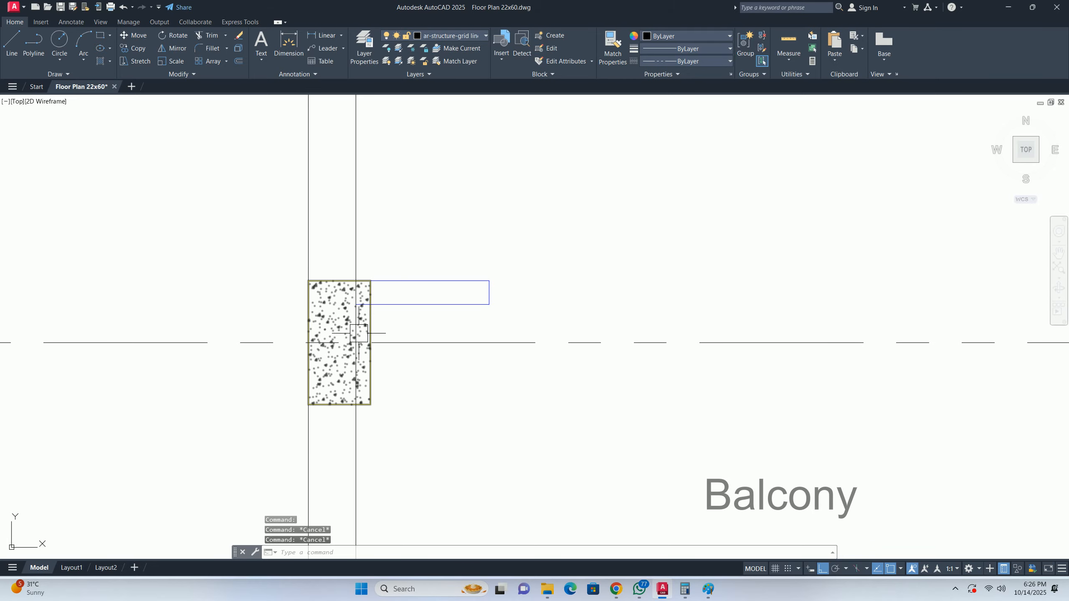
{"action": "type", "text": "dli"}
{"action": "key", "text": "Return"}
{"action": "left_click", "coordinate": [371, 280]}
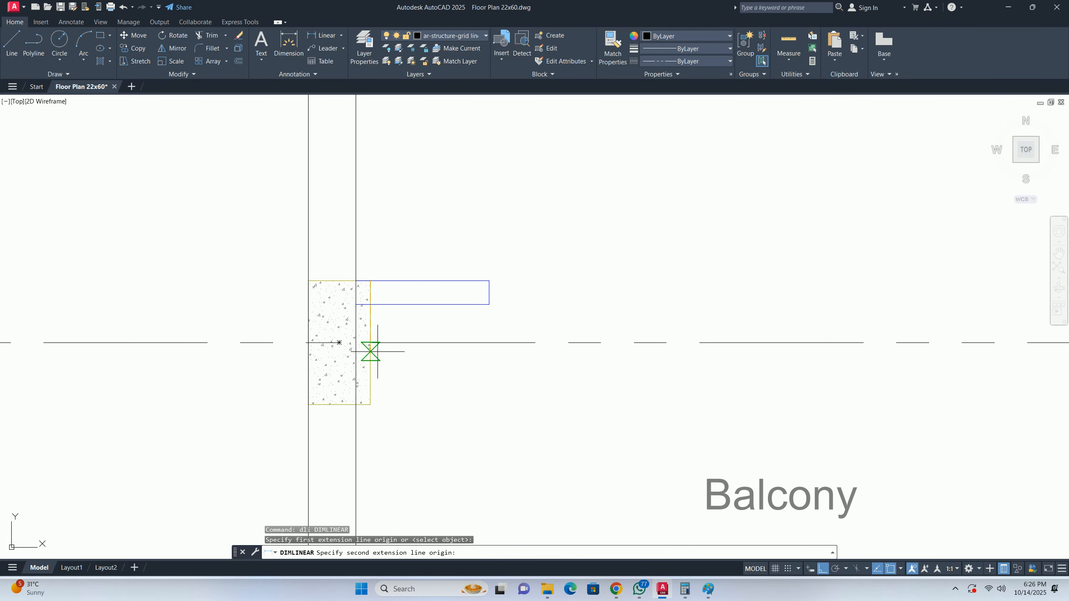
{"action": "left_click", "coordinate": [370, 351]}
{"action": "scroll", "coordinate": [382, 342], "scroll_direction": "down", "scroll_amount": 3}
{"action": "key", "text": "Escape"}
- Delete the horizontal construction line running through the Balcony columns
{"action": "scroll", "coordinate": [466, 324], "scroll_direction": "up", "scroll_amount": 5}
{"action": "left_click", "coordinate": [472, 342]}
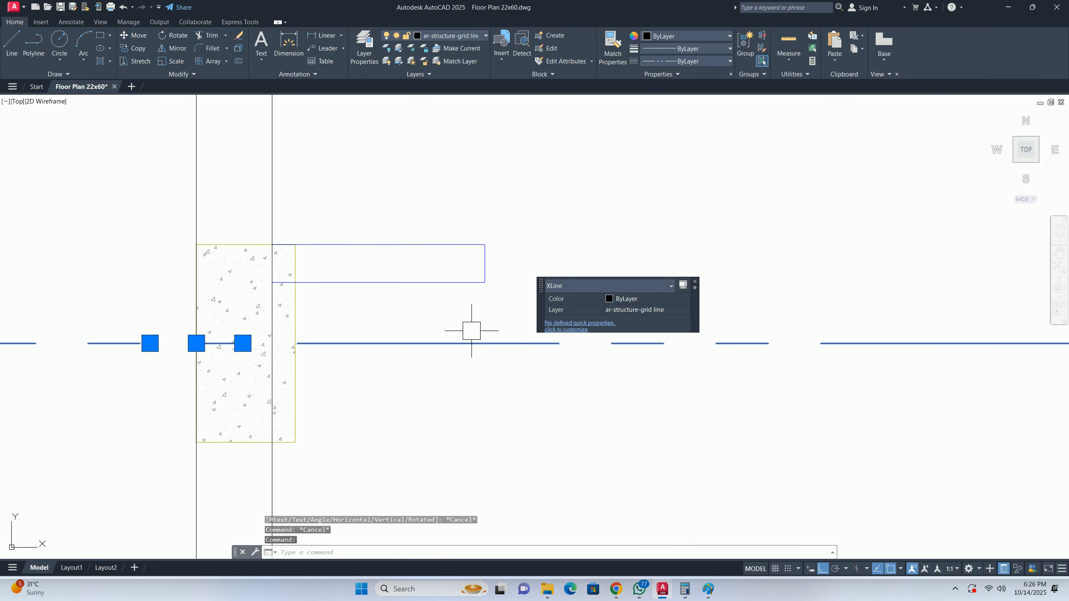
{"action": "key", "text": "Delete"}
{"action": "scroll", "coordinate": [425, 322], "scroll_direction": "down", "scroll_amount": 5}
{"action": "mouse_move", "coordinate": [424, 322]}
{"action": "middle_mouse_down"}
{"action": "mouse_move", "coordinate": [420, 353]}
{"action": "mouse_move", "coordinate": [336, 358]}
{"action": "middle_mouse_up"}
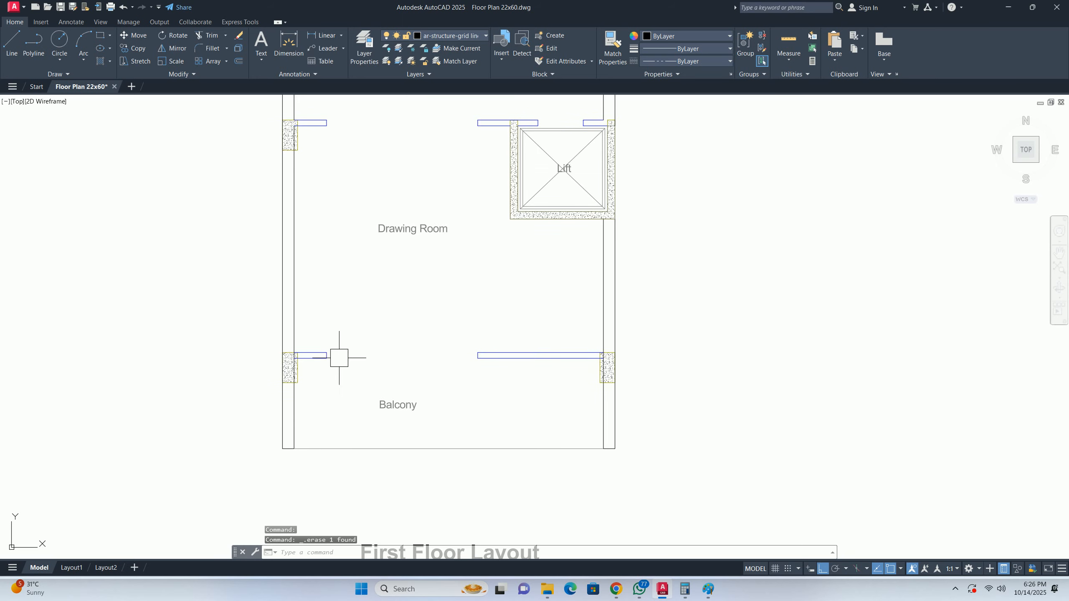
{"action": "key", "text": "Escape"}
{"action": "key", "text": "Escape"}
{"action": "key", "text": "Escape"}
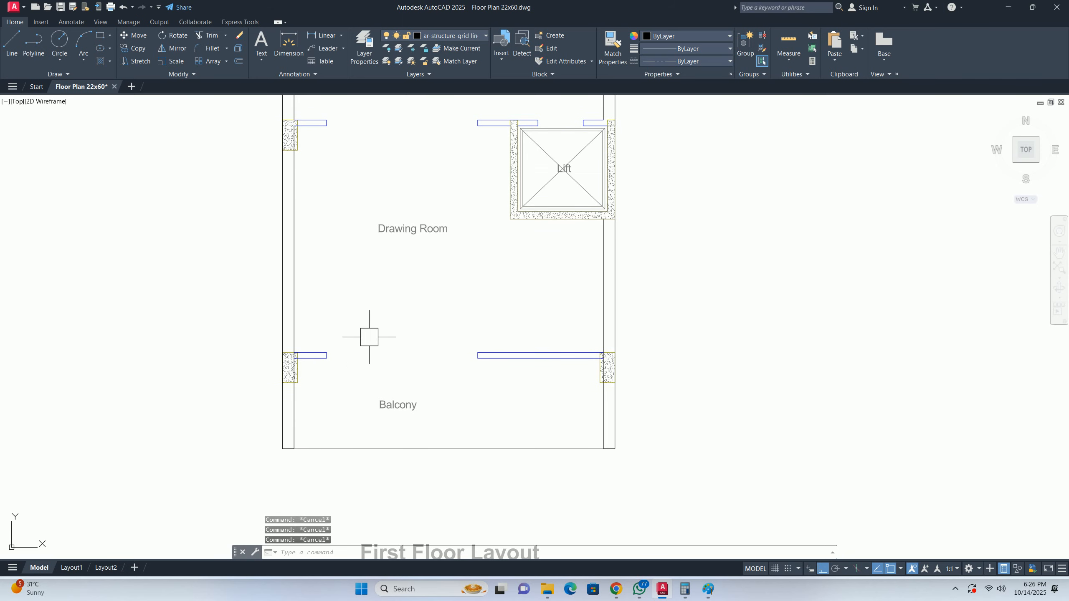
- Draw horizontal construction lines along the upper faces of the Balcony wall and of the wall between Drawing Room and Lobby
{"action": "type", "text": "xl"}
{"action": "key", "text": "Return"}
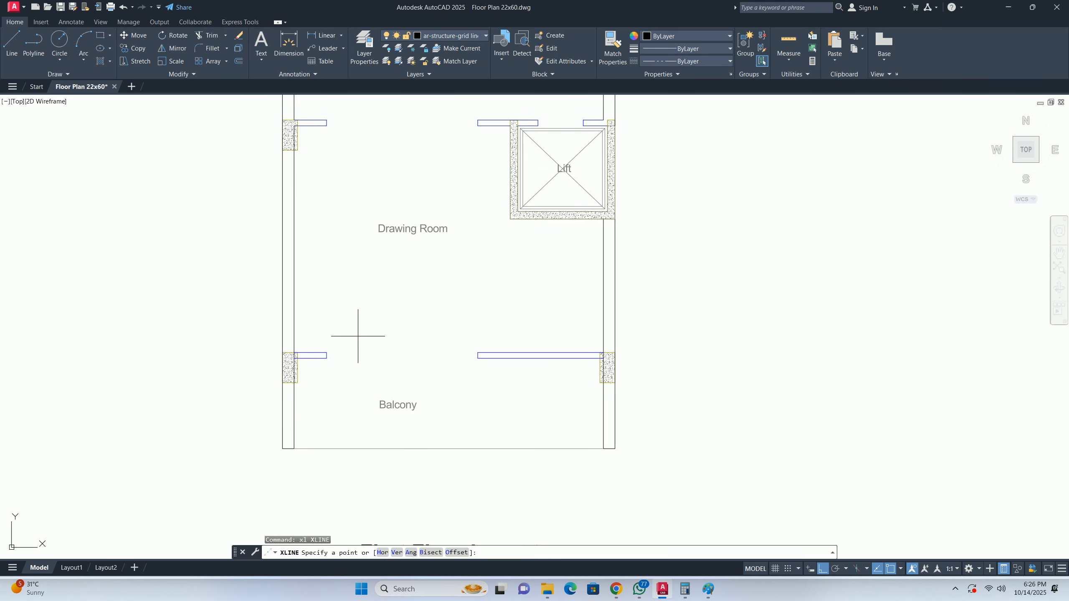
{"action": "key", "text": "Return"}
{"action": "scroll", "coordinate": [323, 345], "scroll_direction": "up", "scroll_amount": 4}
{"action": "left_click", "coordinate": [250, 367]}
{"action": "scroll", "coordinate": [340, 364], "scroll_direction": "down", "scroll_amount": 6}
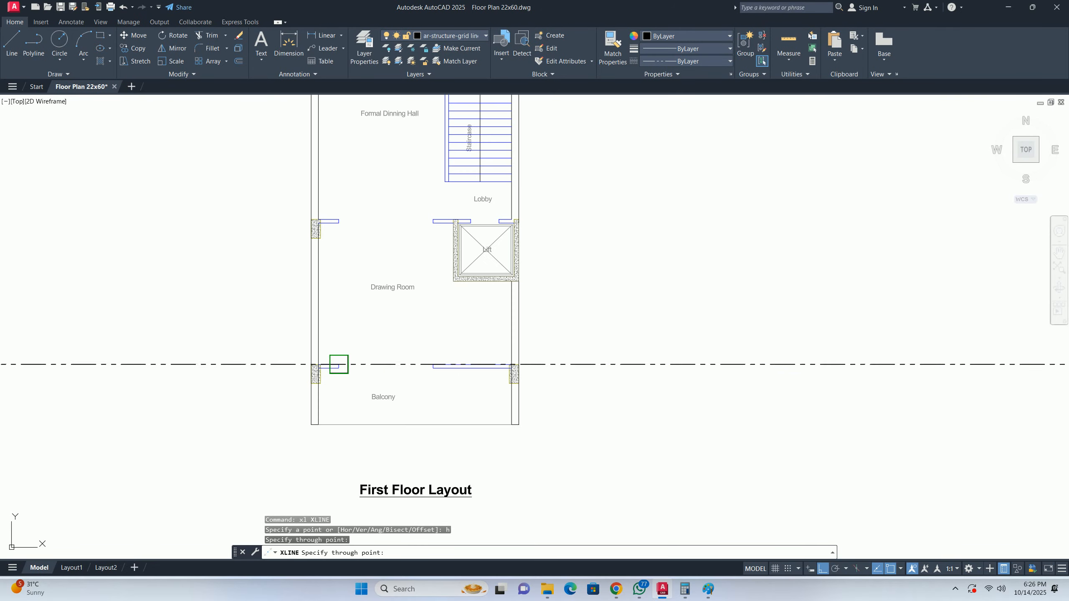
{"action": "middle_click_drag", "start_coordinate": [355, 319], "coordinate": [350, 372]}
{"action": "scroll", "coordinate": [310, 289], "scroll_direction": "up", "scroll_amount": 4}
{"action": "left_click", "coordinate": [305, 253]}
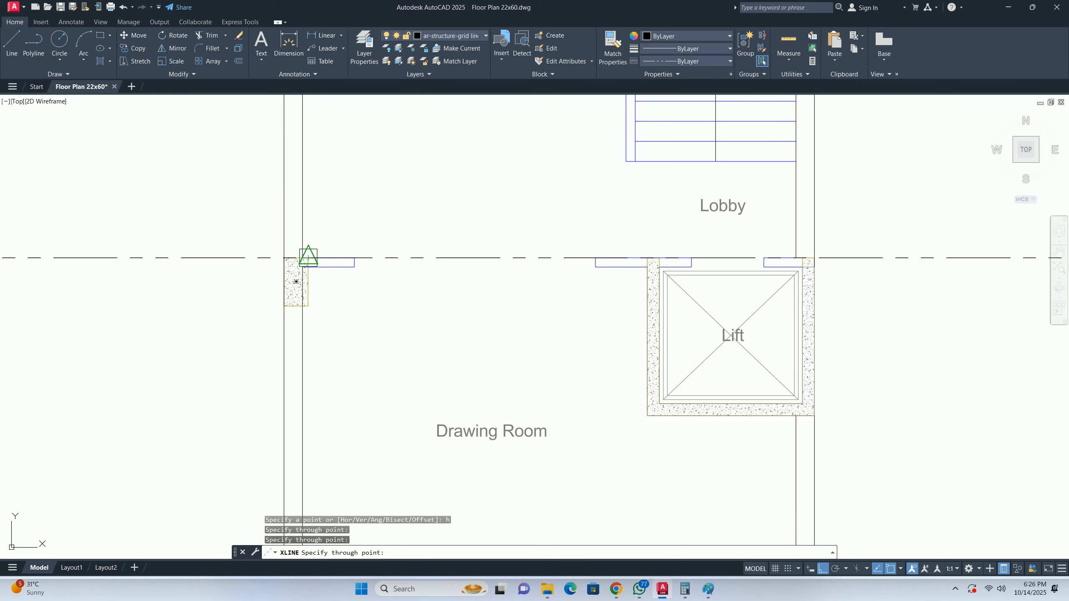
- Add horizontal construction lines along the wall between Powder Room and Staircase and along the Office Room's lower wall
{"action": "scroll", "coordinate": [370, 434], "scroll_direction": "down", "scroll_amount": 2}
{"action": "scroll", "coordinate": [371, 434], "scroll_direction": "down", "scroll_amount": 3}
{"action": "scroll", "coordinate": [439, 335], "scroll_direction": "up", "scroll_amount": 4}
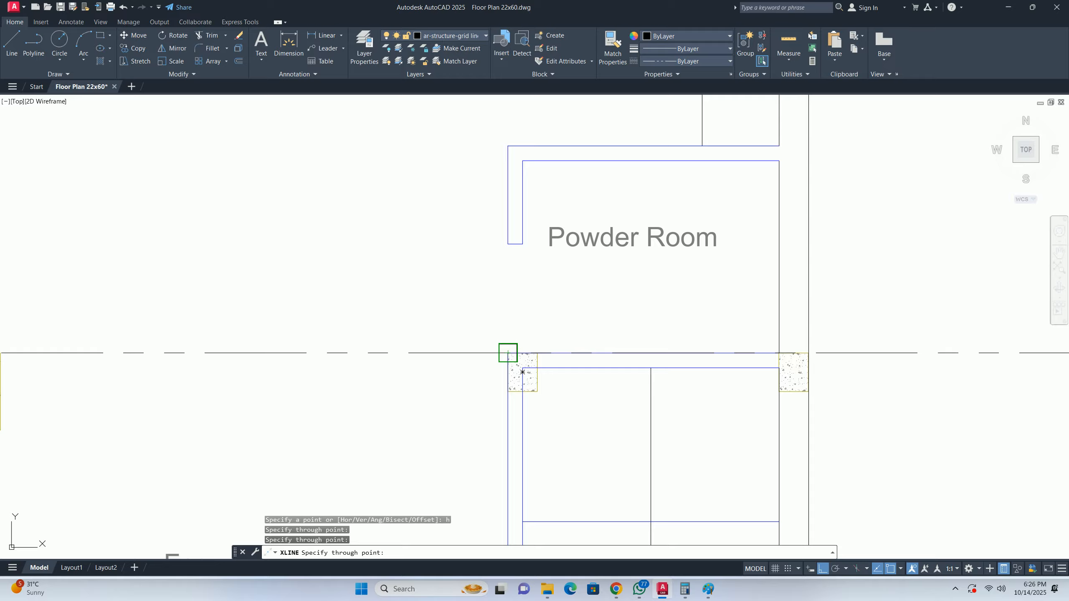
{"action": "left_click", "coordinate": [508, 354]}
{"action": "scroll", "coordinate": [417, 305], "scroll_direction": "down", "scroll_amount": 3}
{"action": "scroll", "coordinate": [416, 305], "scroll_direction": "up", "scroll_amount": 2}
{"action": "middle_click_drag", "start_coordinate": [391, 296], "coordinate": [403, 362]}
{"action": "scroll", "coordinate": [437, 299], "scroll_direction": "up", "scroll_amount": 4}
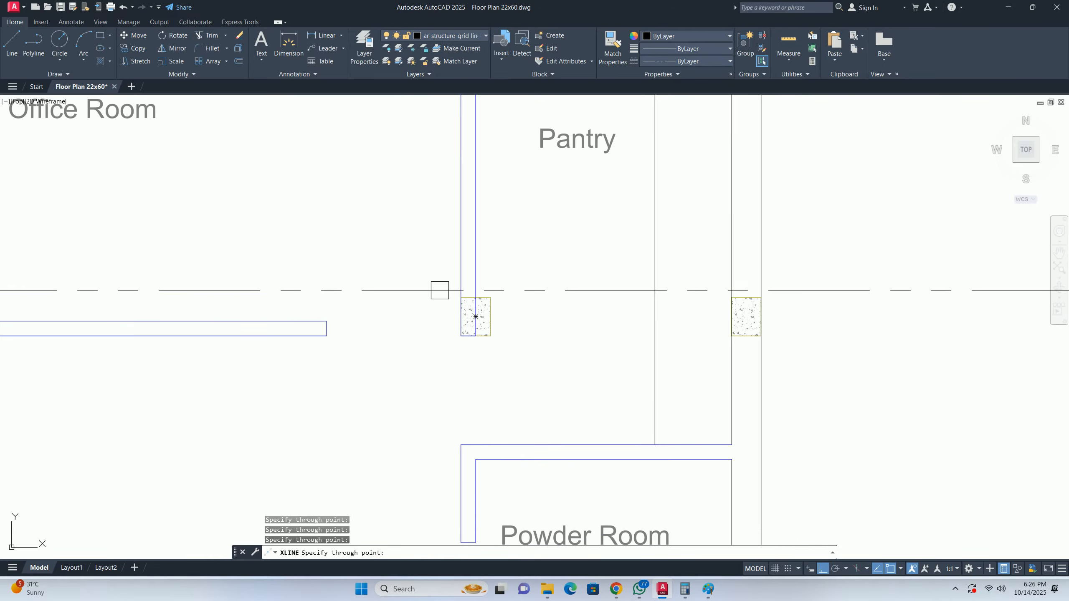
{"action": "left_click", "coordinate": [461, 316]}
- Add a horizontal construction line along the upper face of the wall between Office Room and rear Balcony
{"action": "scroll", "coordinate": [461, 316], "scroll_direction": "down", "scroll_amount": 4}
{"action": "scroll", "coordinate": [420, 279], "scroll_direction": "up", "scroll_amount": 5}
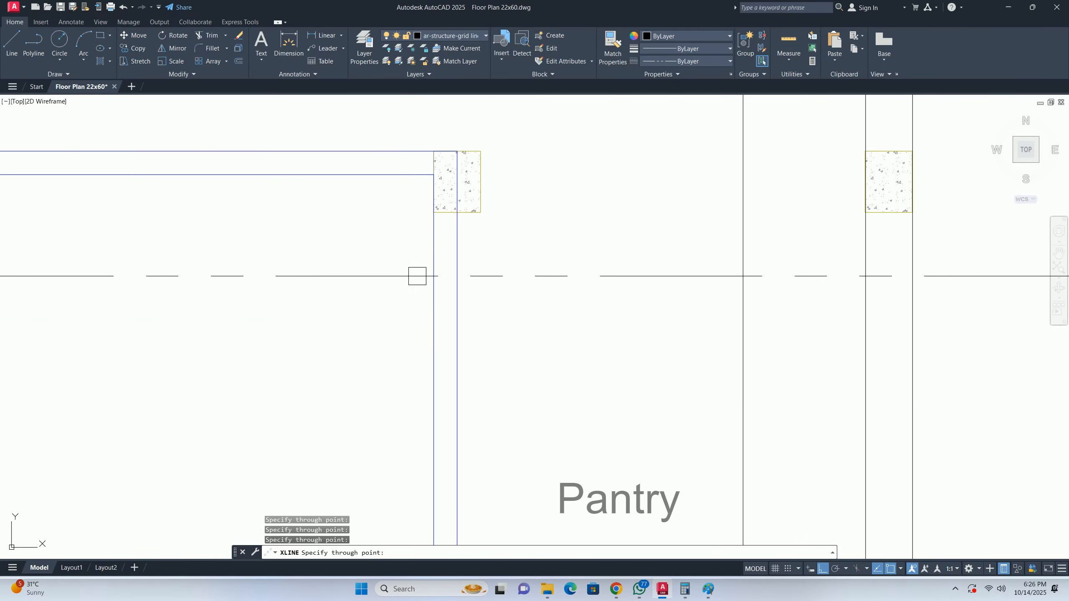
{"action": "scroll", "coordinate": [438, 294], "scroll_direction": "down", "scroll_amount": 8}
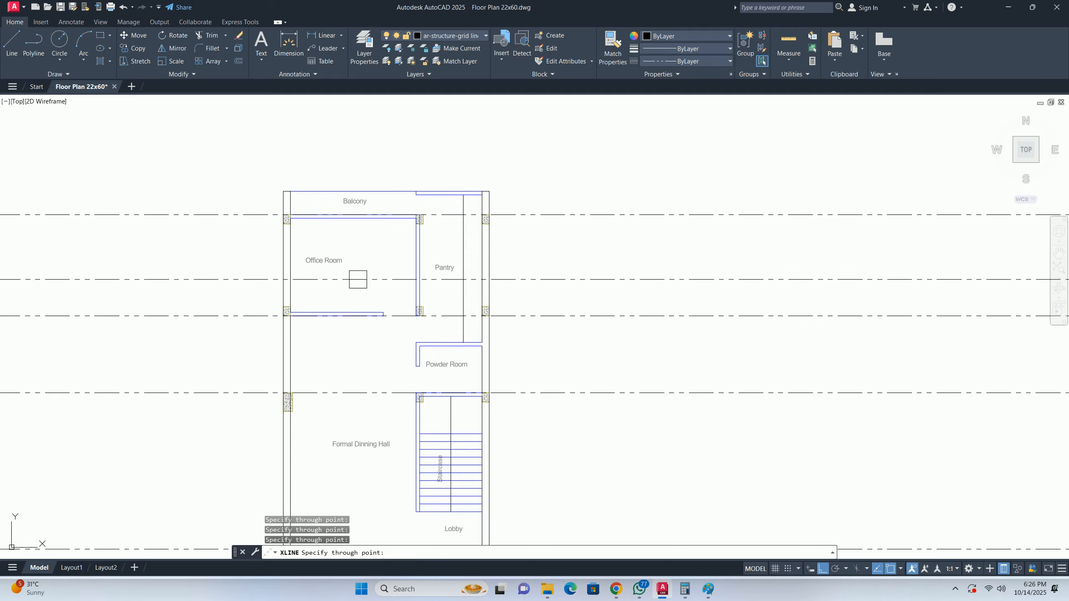
{"action": "key", "text": "Escape"}
{"action": "key", "text": "Escape"}
{"action": "key", "text": "Escape"}
{"action": "key", "text": "Escape"}
{"action": "middle_click_drag", "start_coordinate": [327, 281], "coordinate": [323, 190]}
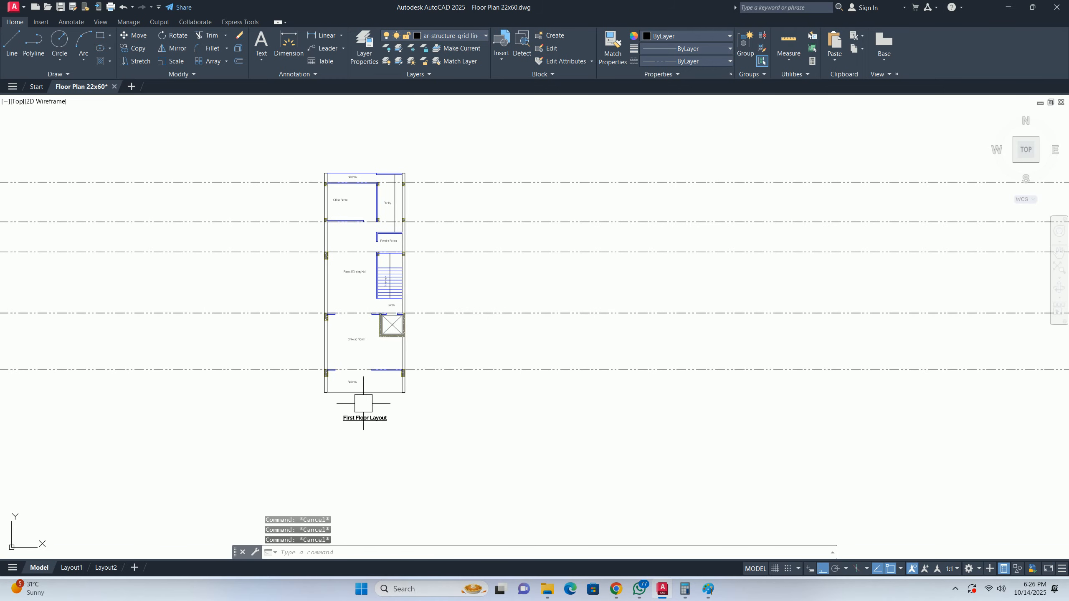
- Move all five horizontal grid lines down by 115
{"action": "type", "text": "m"}
{"action": "key", "text": "Return"}
{"action": "left_click", "coordinate": [502, 438]}
{"action": "left_click", "coordinate": [437, 182]}
{"action": "key", "text": "Return"}
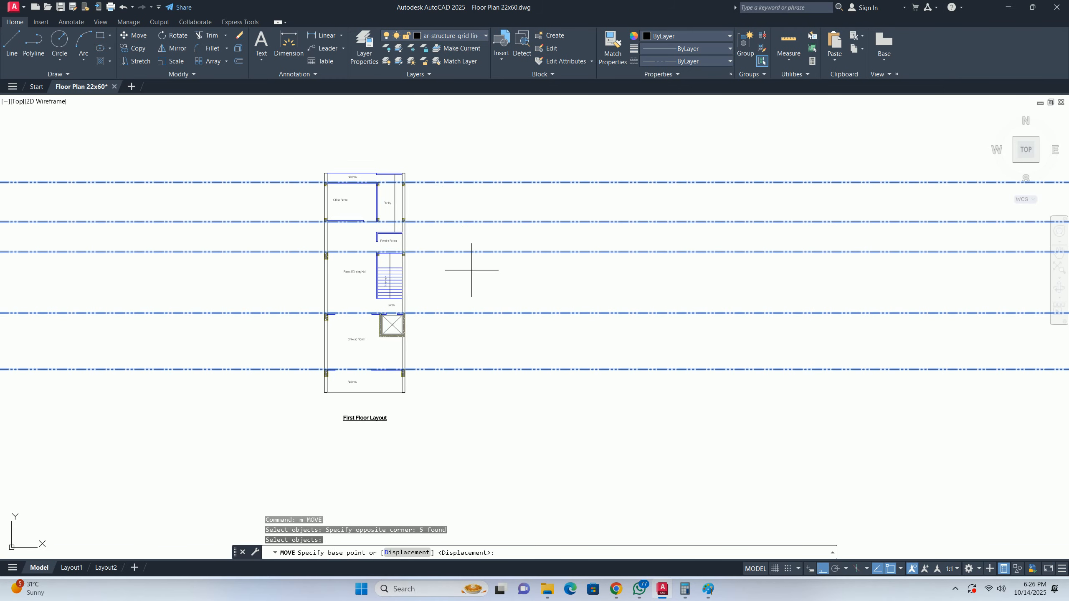
{"action": "left_click", "coordinate": [471, 271]}
{"action": "key", "text": "Escape"}
{"action": "key", "text": "Escape"}
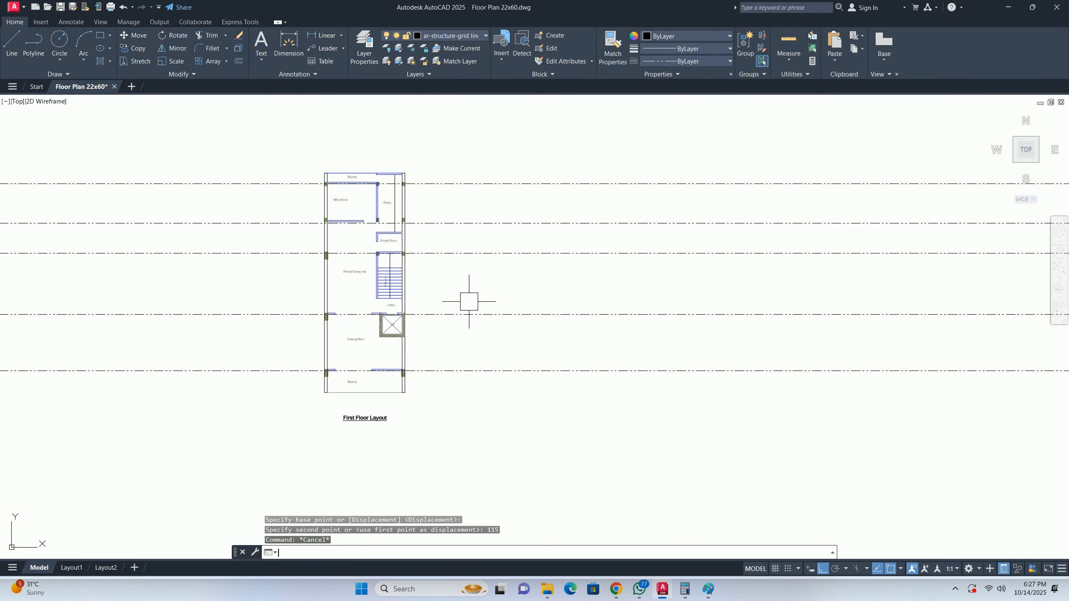
- Examine how the moved grid lines sit against the walls and columns of the First Floor Layout
{"action": "scroll", "coordinate": [410, 342], "scroll_direction": "up", "scroll_amount": 10}
{"action": "middle_click_drag", "start_coordinate": [214, 272], "coordinate": [368, 327]}
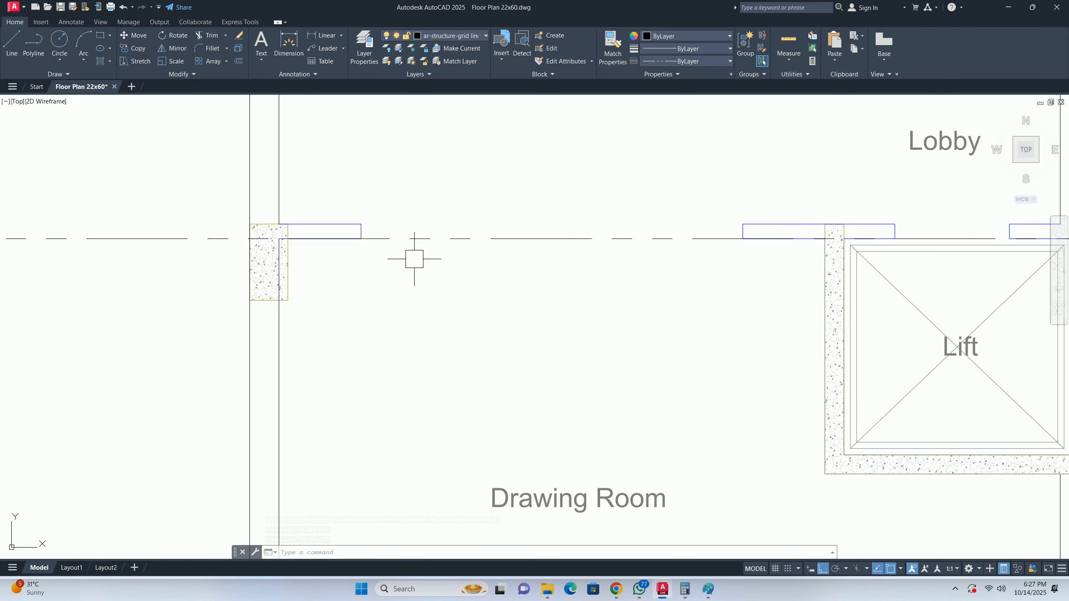
{"action": "scroll", "coordinate": [425, 284], "scroll_direction": "down", "scroll_amount": 4}
{"action": "middle_click_drag", "start_coordinate": [429, 289], "coordinate": [396, 305]}
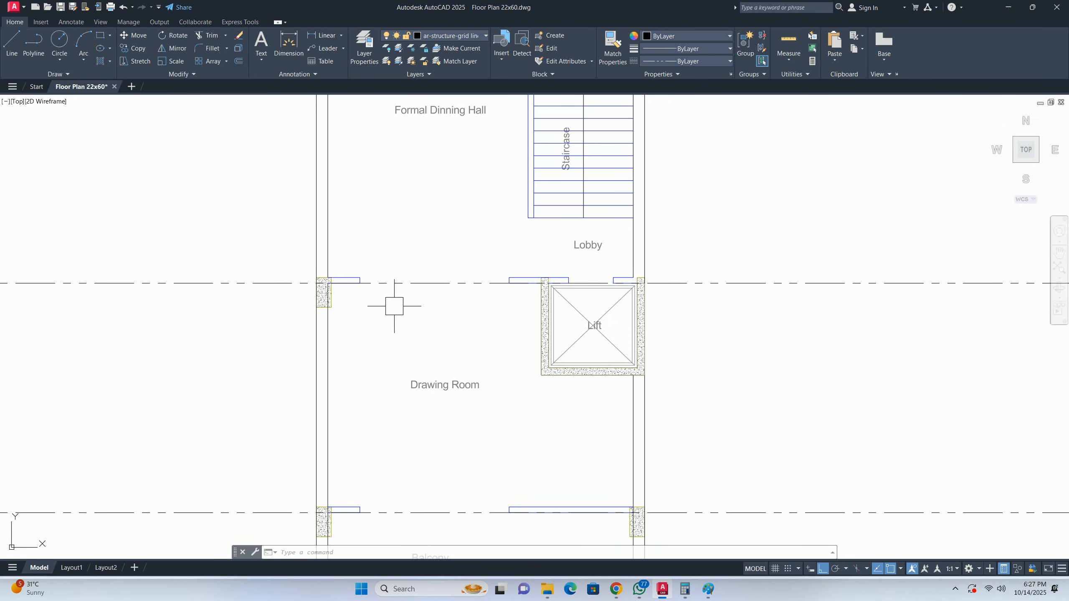
{"action": "scroll", "coordinate": [420, 320], "scroll_direction": "down", "scroll_amount": 4}
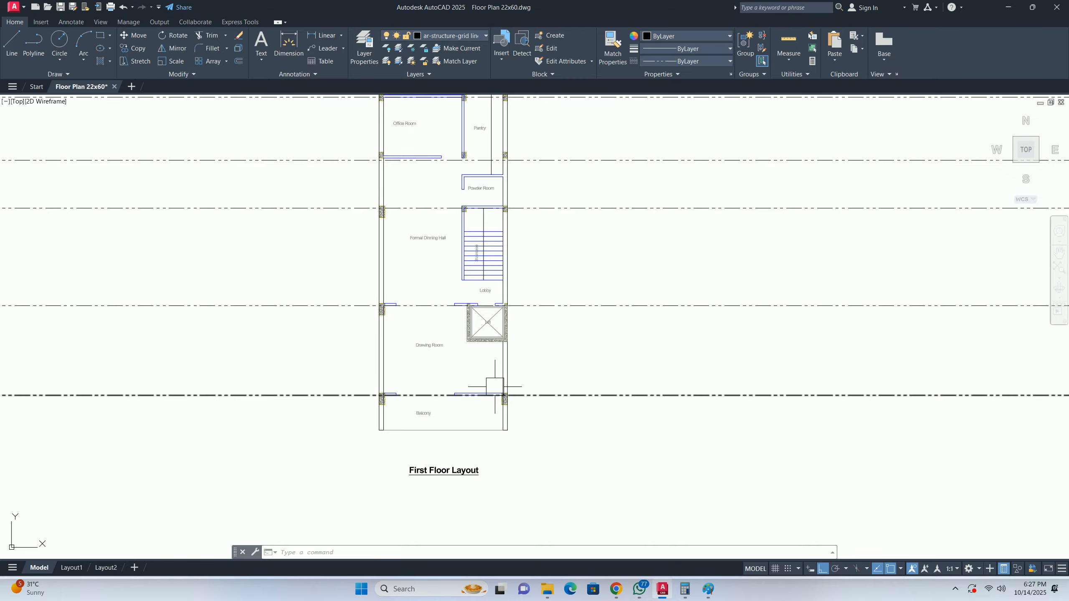
{"action": "middle_click_drag", "start_coordinate": [502, 383], "coordinate": [471, 402]}
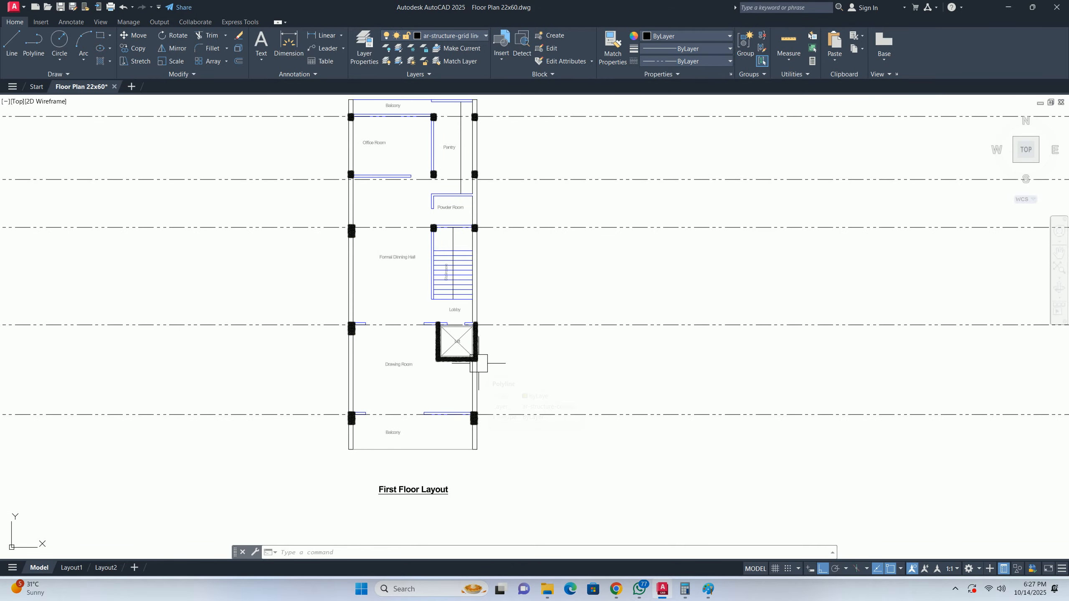
{"action": "scroll", "coordinate": [479, 364], "scroll_direction": "down", "scroll_amount": 2}
{"action": "key", "text": "Escape"}
{"action": "key", "text": "Escape"}
{"action": "key", "text": "Escape"}
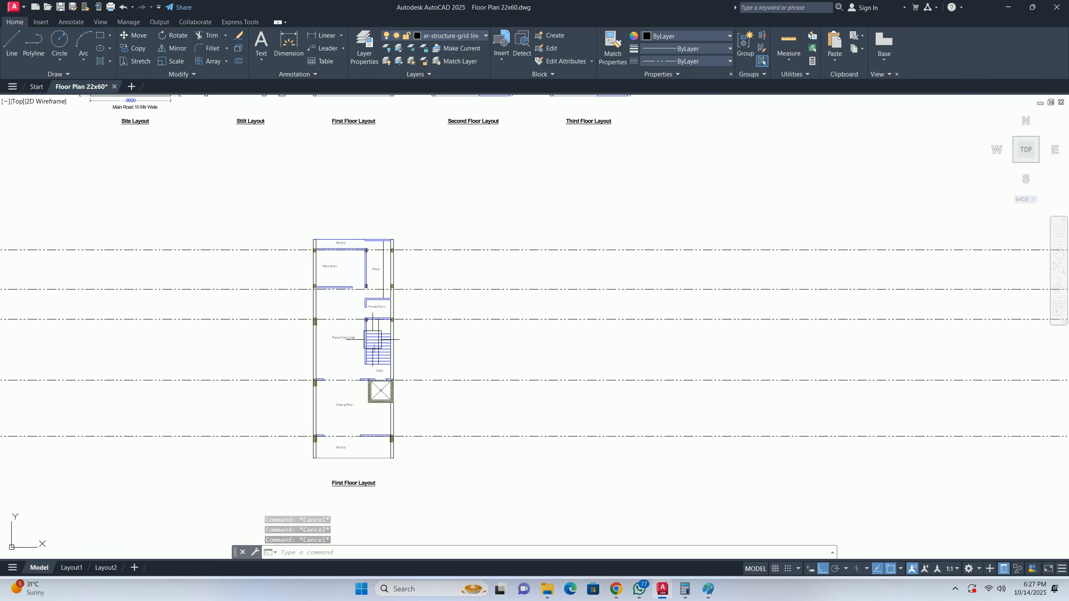
{"action": "middle_click_drag", "start_coordinate": [372, 342], "coordinate": [355, 355]}
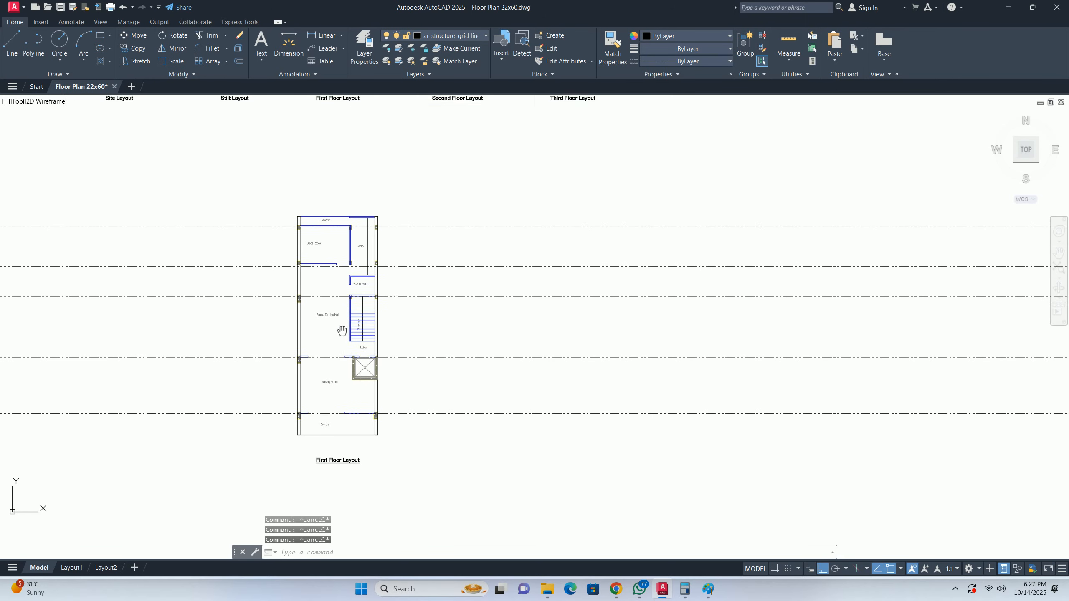
- Move the grid line below the Office Room up onto the lower face of the Office Room's lower wall
{"action": "scroll", "coordinate": [360, 341], "scroll_direction": "up", "scroll_amount": 5}
{"action": "middle_click_drag", "start_coordinate": [305, 320], "coordinate": [319, 380]}
{"action": "scroll", "coordinate": [317, 248], "scroll_direction": "up", "scroll_amount": 2}
{"action": "middle_click_drag", "start_coordinate": [317, 264], "coordinate": [337, 314]}
{"action": "type", "text": "m"}
{"action": "key", "text": "Return"}
{"action": "left_click", "coordinate": [339, 314]}
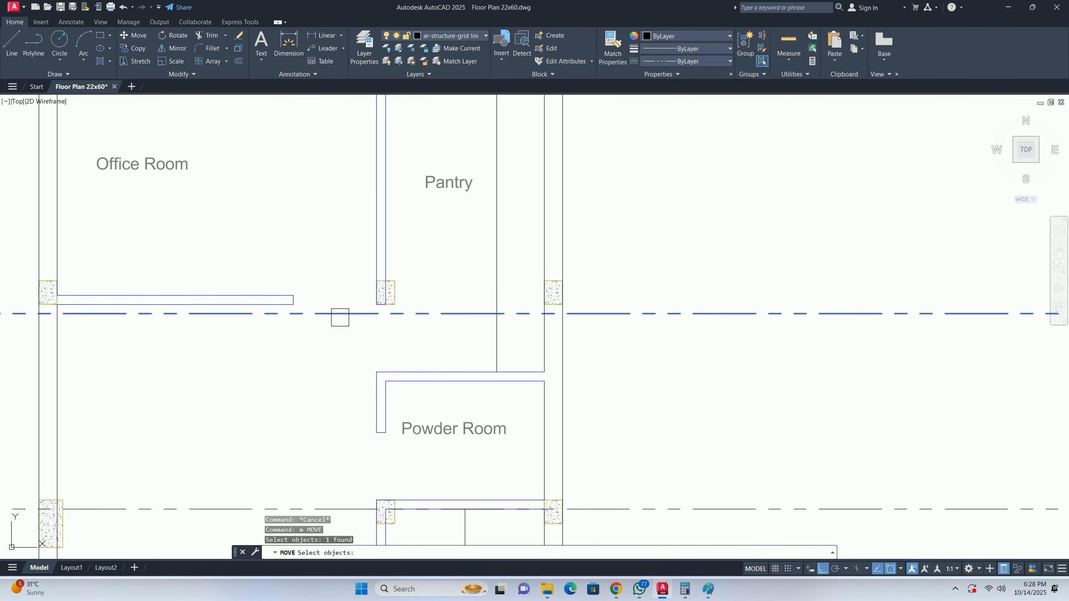
{"action": "scroll", "coordinate": [320, 314], "scroll_direction": "up", "scroll_amount": 4}
{"action": "left_click", "coordinate": [222, 318]}
{"action": "key", "text": "Escape"}
{"action": "scroll", "coordinate": [269, 322], "scroll_direction": "down", "scroll_amount": 7}
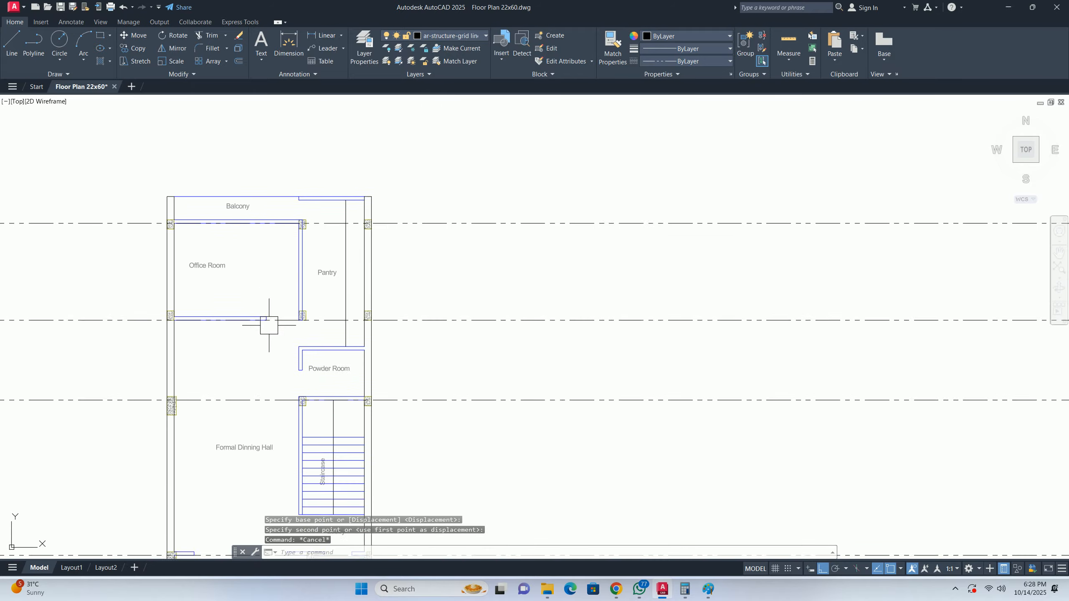
- Move the grid line at the Office Room's lower wall up by 115
{"action": "middle_click_drag", "start_coordinate": [270, 322], "coordinate": [286, 370]}
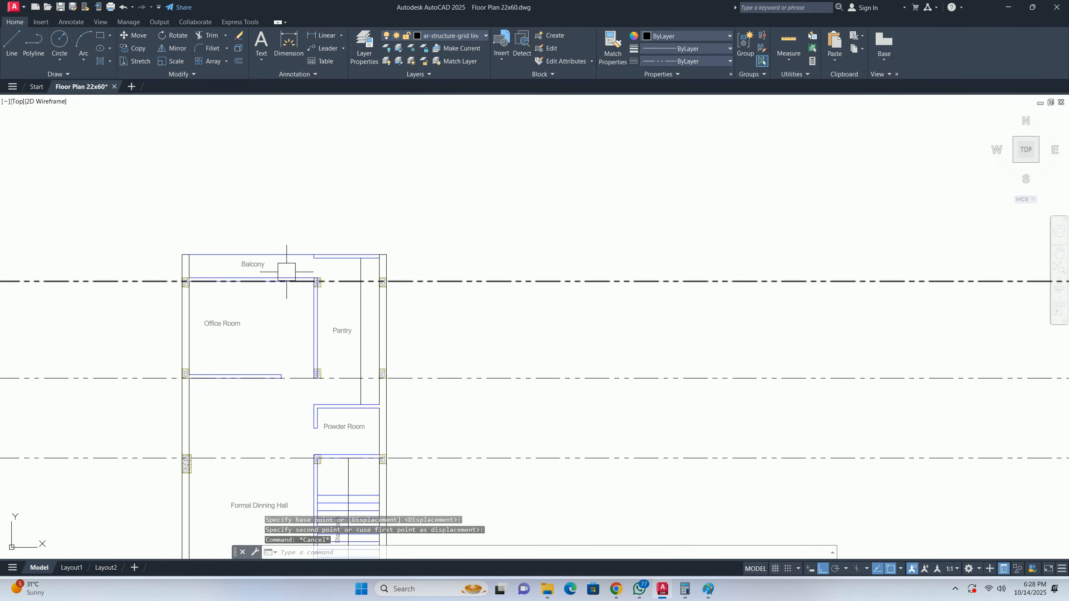
{"action": "scroll", "coordinate": [303, 366], "scroll_direction": "up", "scroll_amount": 4}
{"action": "key", "text": "Return"}
{"action": "left_click", "coordinate": [323, 384]}
{"action": "key", "text": "Return"}
{"action": "left_click", "coordinate": [317, 367]}
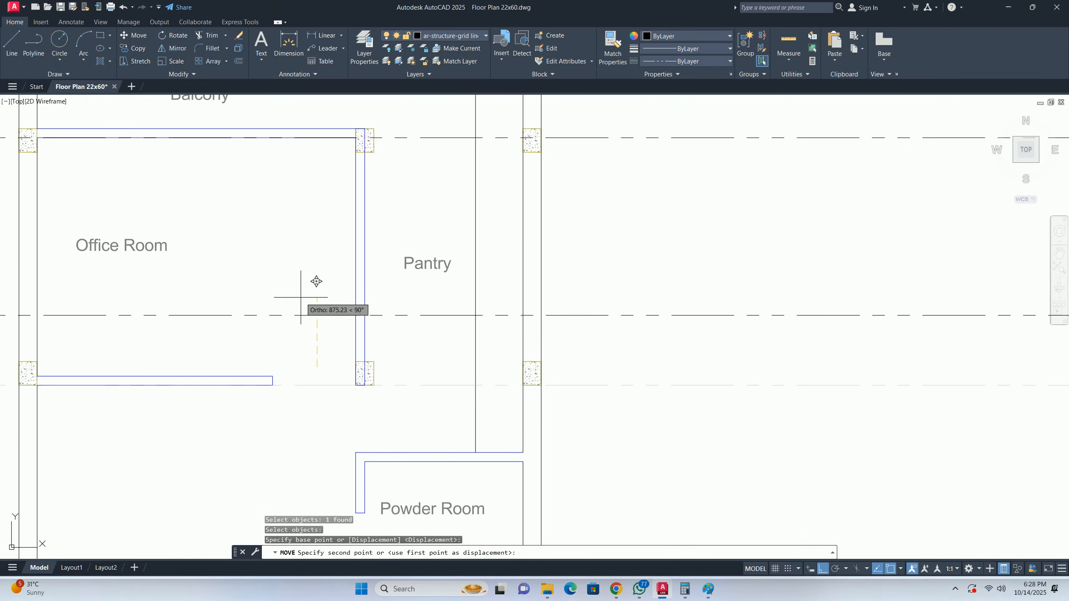
{"action": "key", "text": "Escape"}
- Examine how the horizontal grid lines run through the columns and walls from the rear Balcony down to the Drawing Room
{"action": "scroll", "coordinate": [351, 357], "scroll_direction": "down", "scroll_amount": 5}
{"action": "scroll", "coordinate": [322, 349], "scroll_direction": "up", "scroll_amount": 5}
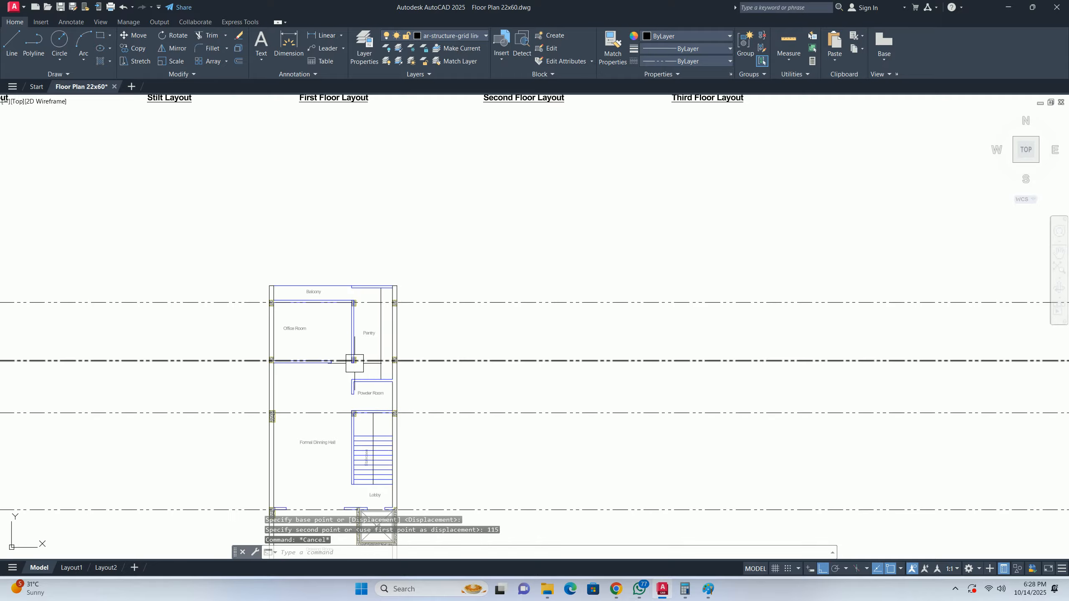
{"action": "scroll", "coordinate": [312, 263], "scroll_direction": "down", "scroll_amount": 5}
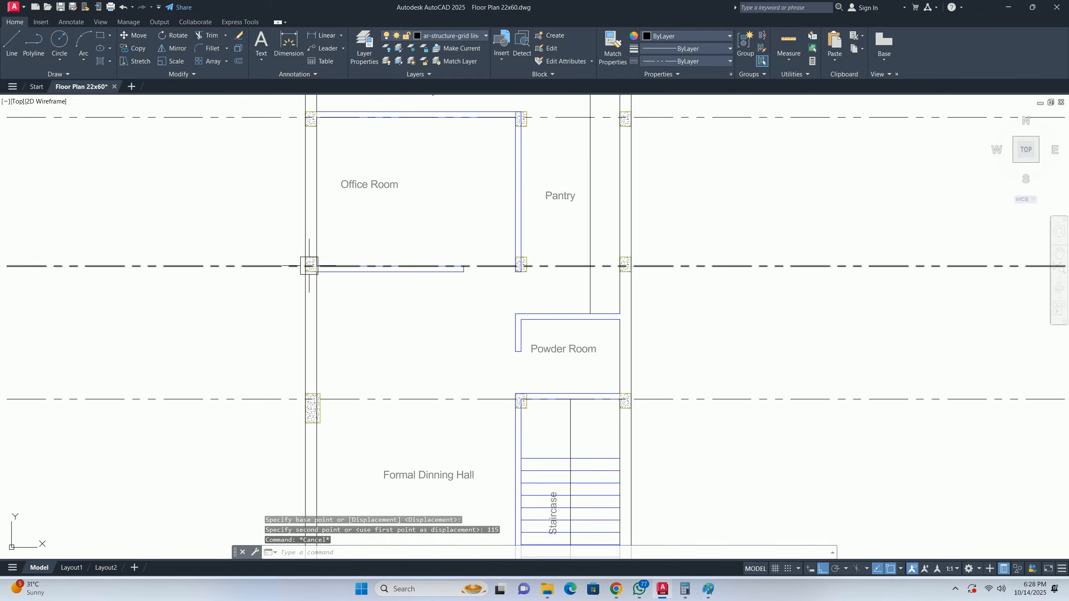
{"action": "scroll", "coordinate": [346, 209], "scroll_direction": "up", "scroll_amount": 4}
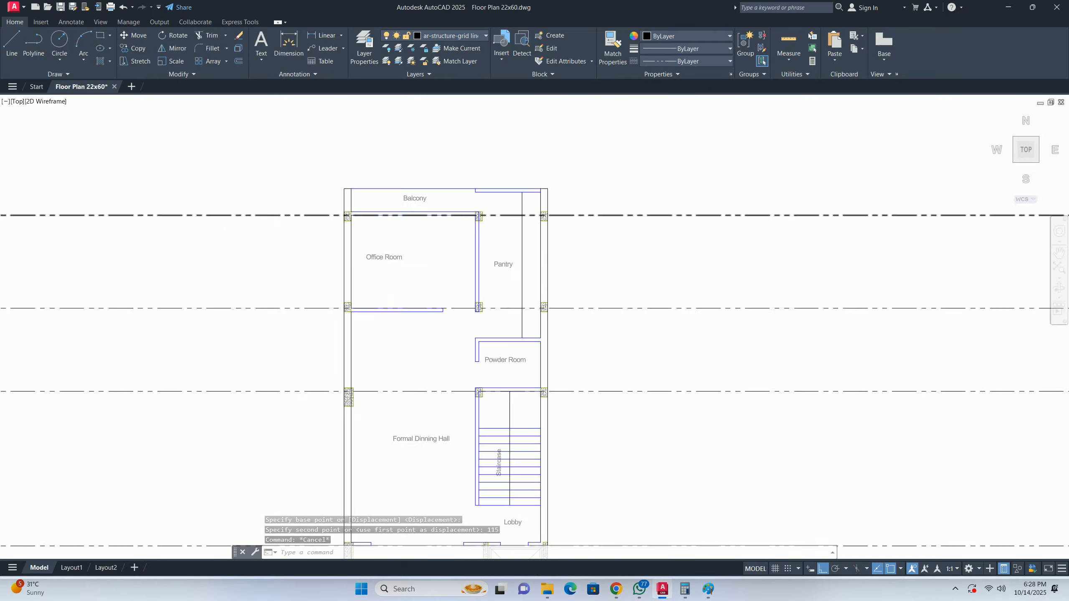
{"action": "scroll", "coordinate": [390, 231], "scroll_direction": "up", "scroll_amount": 2}
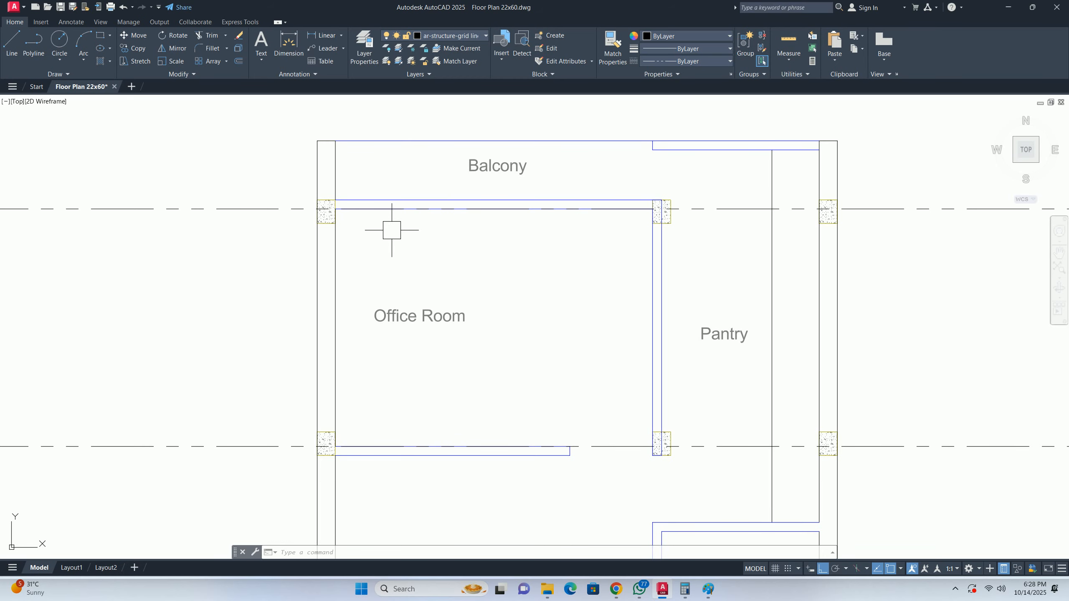
{"action": "scroll", "coordinate": [500, 415], "scroll_direction": "down", "scroll_amount": 4}
{"action": "middle_click_drag", "start_coordinate": [500, 415], "coordinate": [441, 172]}
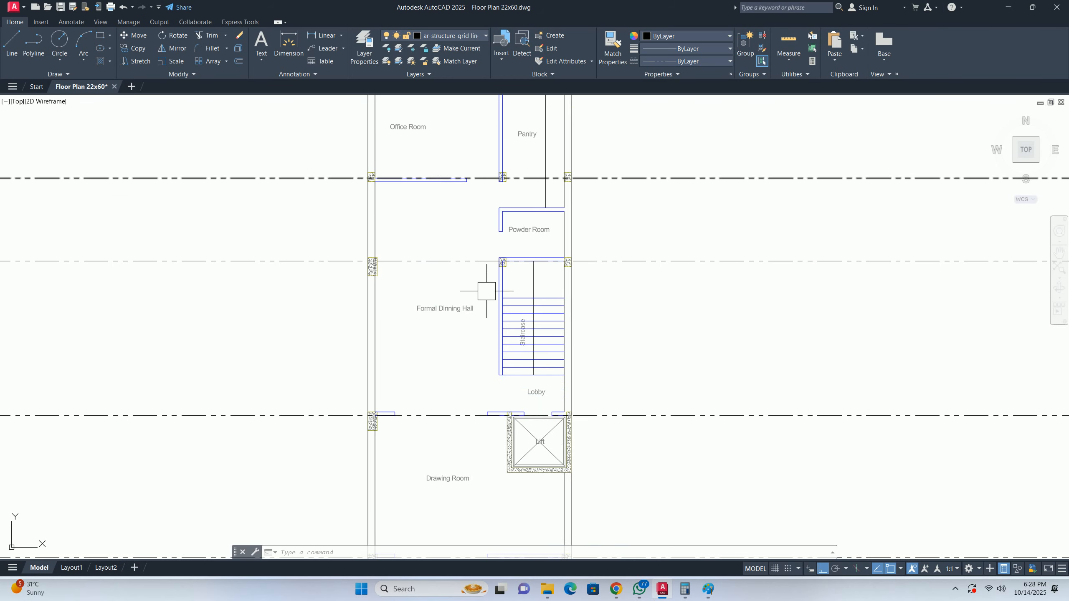
{"action": "middle_click_drag", "start_coordinate": [499, 316], "coordinate": [426, 270]}
{"action": "middle_click_drag", "start_coordinate": [436, 408], "coordinate": [411, 339]}
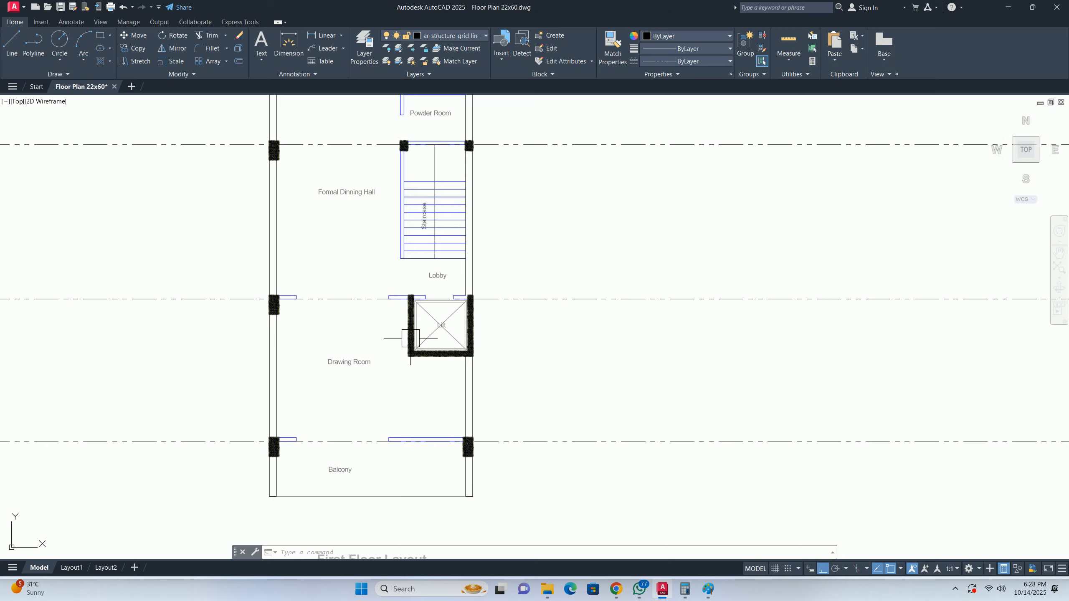
{"action": "key", "text": "Escape"}
{"action": "key", "text": "Escape"}
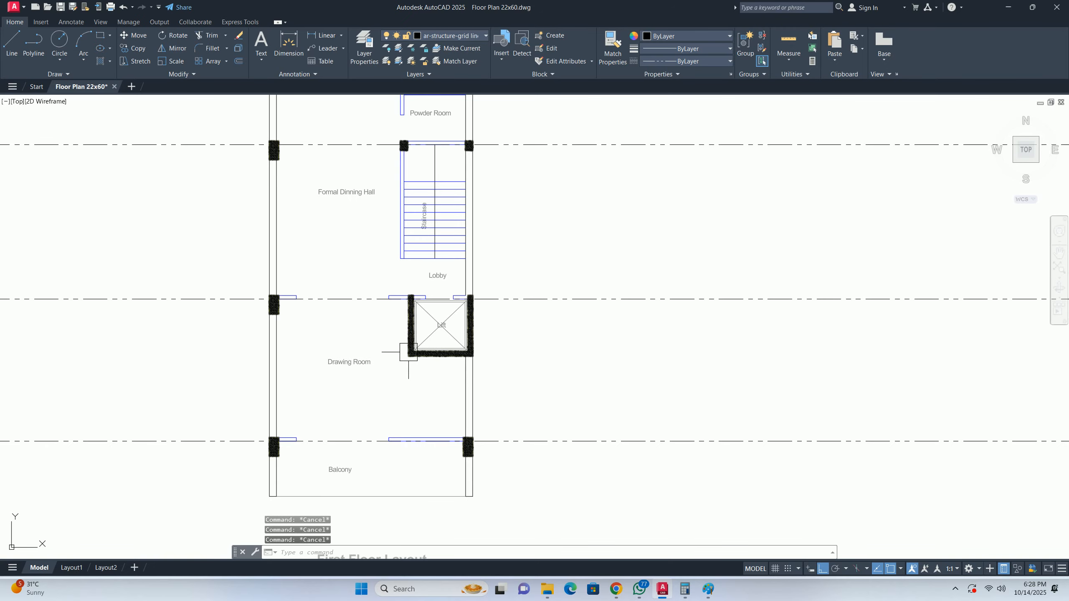
- Add a vertical construction line through the middle of the column at the Office Room's lower-left corner
{"action": "type", "text": "xl"}
{"action": "key", "text": "space"}
{"action": "type", "text": "v"}
{"action": "key", "text": "space"}
{"action": "scroll", "coordinate": [309, 445], "scroll_direction": "up", "scroll_amount": 6}
{"action": "middle_click_drag", "start_coordinate": [219, 480], "coordinate": [309, 453]}
{"action": "scroll", "coordinate": [251, 391], "scroll_direction": "down", "scroll_amount": 8}
{"action": "middle_click_drag", "start_coordinate": [262, 371], "coordinate": [276, 395]}
{"action": "scroll", "coordinate": [263, 215], "scroll_direction": "up", "scroll_amount": 3}
{"action": "scroll", "coordinate": [324, 295], "scroll_direction": "up", "scroll_amount": 8}
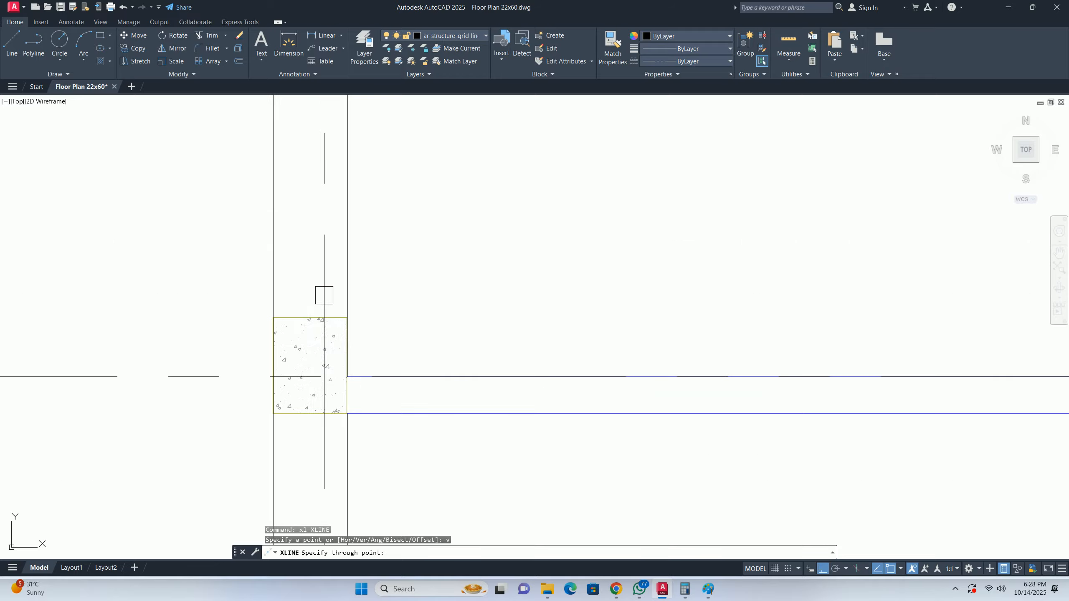
{"action": "scroll", "coordinate": [303, 328], "scroll_direction": "up", "scroll_amount": 5}
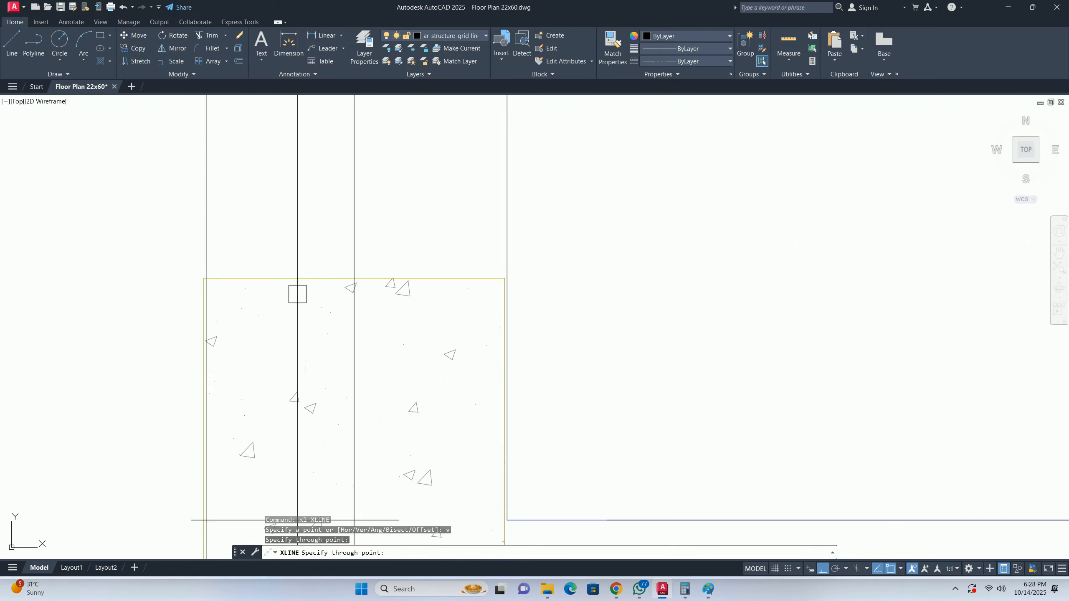
{"action": "key", "text": "Escape"}
- Move the grouped columns horizontally so the corner of the Office Room's lower-left column meets the left wall's outer face
{"action": "scroll", "coordinate": [298, 296], "scroll_direction": "down", "scroll_amount": 7}
{"action": "type", "text": "m"}
{"action": "key", "text": "space"}
{"action": "scroll", "coordinate": [283, 281], "scroll_direction": "up", "scroll_amount": 4}
{"action": "left_click", "coordinate": [246, 234]}
{"action": "left_click", "coordinate": [454, 448]}
{"action": "scroll", "coordinate": [341, 292], "scroll_direction": "up", "scroll_amount": 4}
{"action": "key", "text": "Return"}
{"action": "scroll", "coordinate": [215, 292], "scroll_direction": "up", "scroll_amount": 4}
{"action": "left_click", "coordinate": [354, 313]}
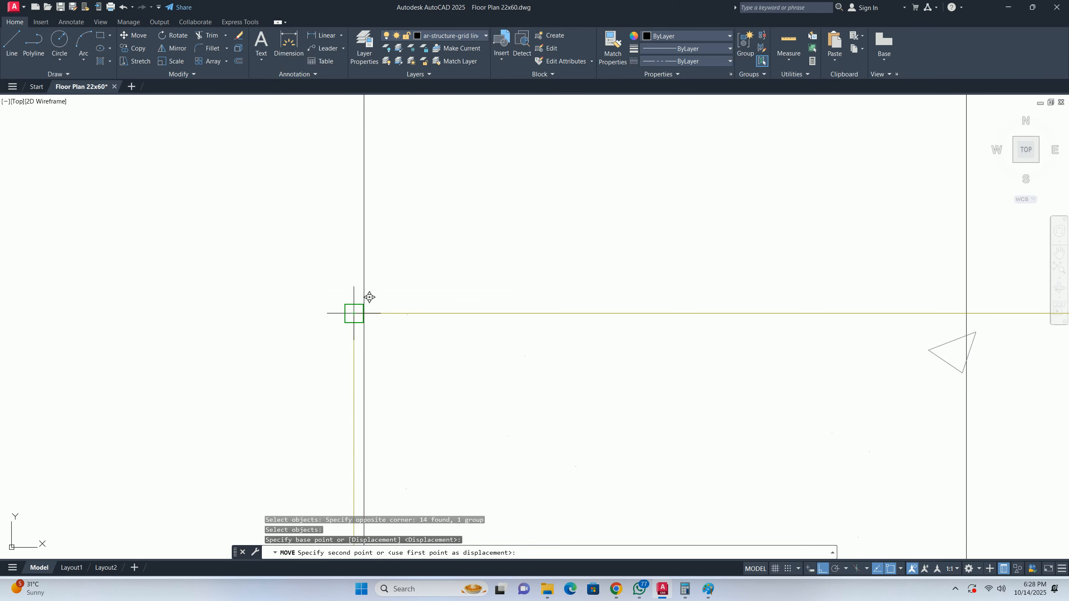
{"action": "key", "text": "Escape"}
{"action": "key", "text": "Escape"}
{"action": "scroll", "coordinate": [367, 312], "scroll_direction": "down", "scroll_amount": 8}
{"action": "middle_click_drag", "start_coordinate": [382, 312], "coordinate": [340, 402]}
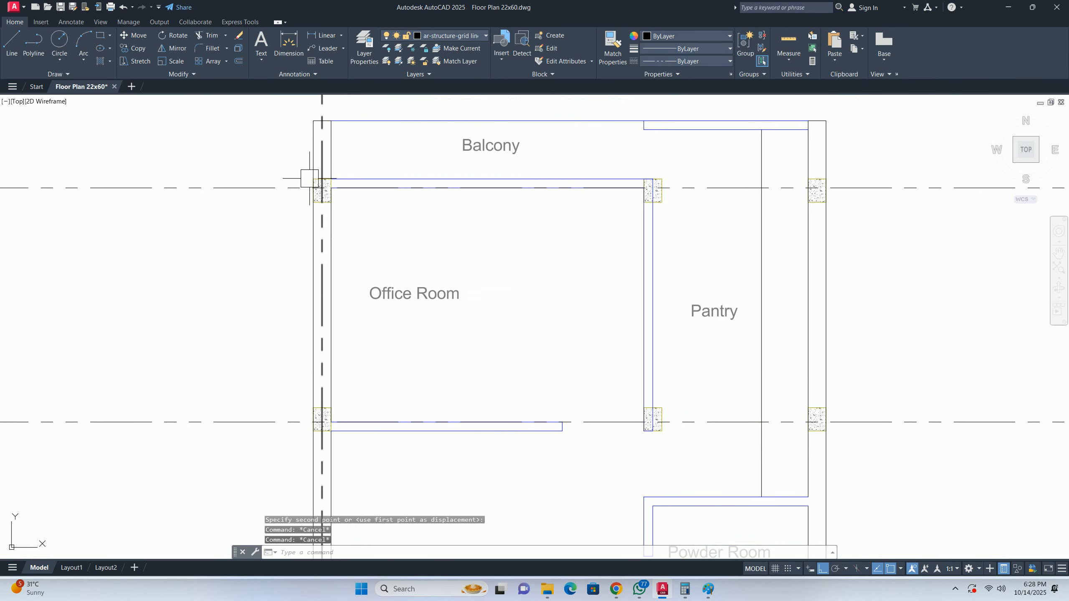
- Examine how the grouped columns line up with the wall faces around the Office Room, Pantry, Powder Room and Staircase
{"action": "scroll", "coordinate": [309, 169], "scroll_direction": "up", "scroll_amount": 6}
{"action": "scroll", "coordinate": [420, 245], "scroll_direction": "down", "scroll_amount": 6}
{"action": "middle_click_drag", "start_coordinate": [720, 399], "coordinate": [430, 358]}
{"action": "scroll", "coordinate": [453, 329], "scroll_direction": "up", "scroll_amount": 6}
{"action": "scroll", "coordinate": [450, 317], "scroll_direction": "down", "scroll_amount": 7}
{"action": "scroll", "coordinate": [451, 317], "scroll_direction": "down", "scroll_amount": 3}
{"action": "scroll", "coordinate": [442, 329], "scroll_direction": "up", "scroll_amount": 13}
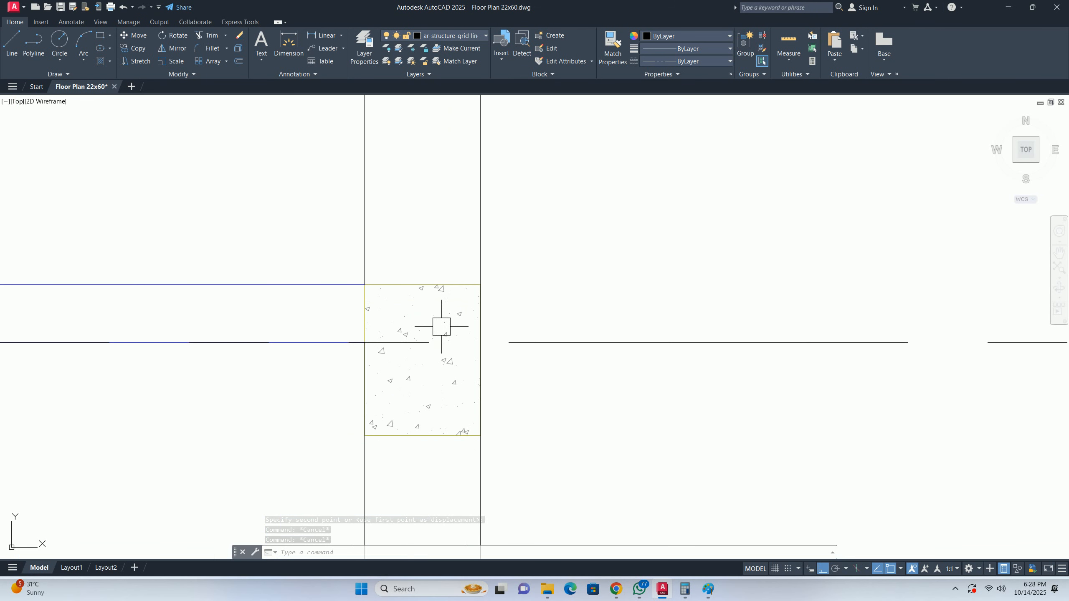
{"action": "scroll", "coordinate": [438, 327], "scroll_direction": "up", "scroll_amount": 2}
{"action": "middle_click_drag", "start_coordinate": [219, 313], "coordinate": [961, 374]}
{"action": "scroll", "coordinate": [226, 388], "scroll_direction": "down", "scroll_amount": 6}
{"action": "middle_click_drag", "start_coordinate": [144, 382], "coordinate": [496, 364]}
{"action": "scroll", "coordinate": [406, 369], "scroll_direction": "up", "scroll_amount": 6}
{"action": "scroll", "coordinate": [407, 368], "scroll_direction": "down", "scroll_amount": 8}
{"action": "scroll", "coordinate": [349, 366], "scroll_direction": "up", "scroll_amount": 10}
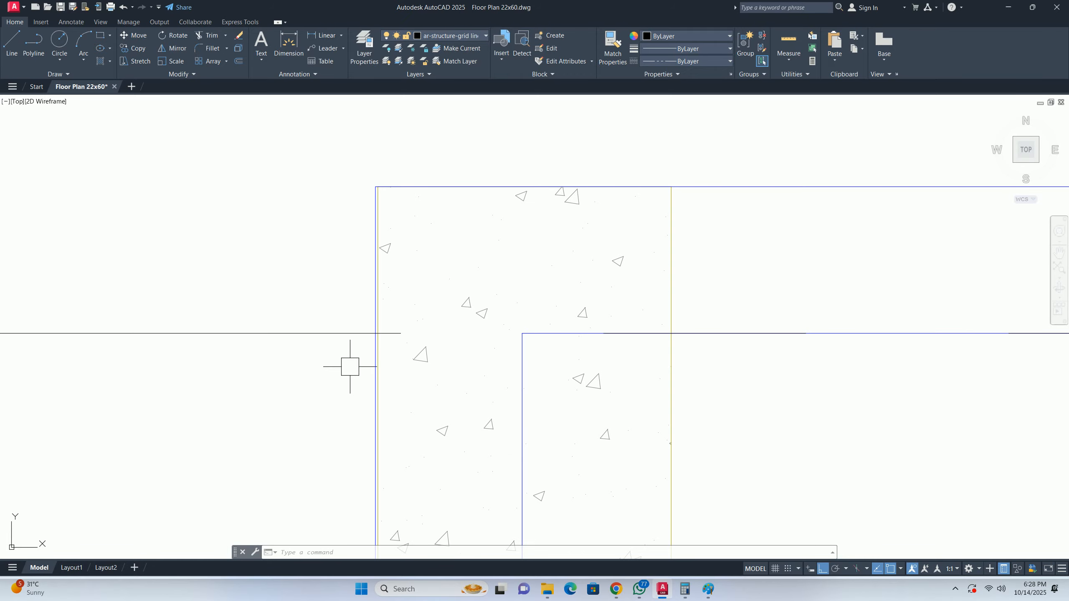
{"action": "scroll", "coordinate": [366, 391], "scroll_direction": "down", "scroll_amount": 4}
{"action": "scroll", "coordinate": [448, 334], "scroll_direction": "down", "scroll_amount": 5}
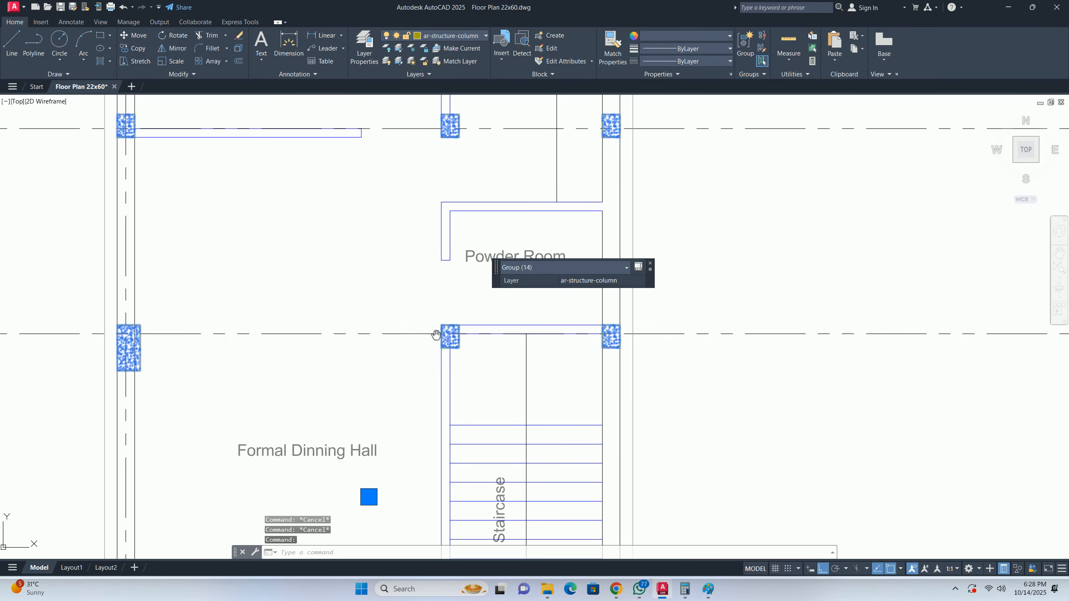
{"action": "scroll", "coordinate": [129, 351], "scroll_direction": "up", "scroll_amount": 5}
{"action": "scroll", "coordinate": [126, 350], "scroll_direction": "down", "scroll_amount": 5}
{"action": "middle_click_drag", "start_coordinate": [136, 354], "coordinate": [207, 386]}
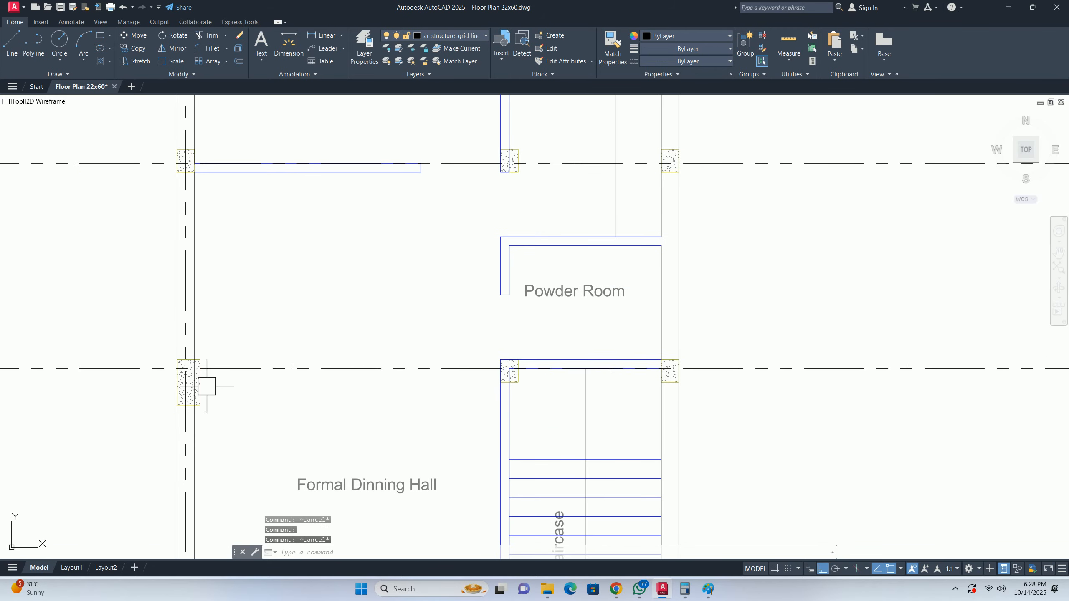
- Move the grouped columns slightly left, working from the column on the Formal Dinning Hall's left wall
{"action": "scroll", "coordinate": [545, 394], "scroll_direction": "up", "scroll_amount": 6}
{"action": "type", "text": "m"}
{"action": "key", "text": "Return"}
{"action": "scroll", "coordinate": [466, 380], "scroll_direction": "up", "scroll_amount": 2}
{"action": "left_click", "coordinate": [418, 346]}
{"action": "left_click", "coordinate": [369, 320]}
{"action": "key", "text": "Return"}
{"action": "scroll", "coordinate": [271, 163], "scroll_direction": "up", "scroll_amount": 7}
{"action": "middle_click_drag", "start_coordinate": [456, 478], "coordinate": [437, 385]}
{"action": "left_click", "coordinate": [437, 389]}
{"action": "left_click", "coordinate": [427, 389]}
{"action": "key", "text": "Escape"}
{"action": "scroll", "coordinate": [427, 335], "scroll_direction": "down", "scroll_amount": 9}
{"action": "key", "text": "Escape"}
- Turn off group selection so that individual columns can be picked
{"action": "scroll", "coordinate": [348, 415], "scroll_direction": "up", "scroll_amount": 2}
{"action": "scroll", "coordinate": [395, 231], "scroll_direction": "up", "scroll_amount": 6}
{"action": "scroll", "coordinate": [281, 241], "scroll_direction": "up", "scroll_amount": 5}
{"action": "scroll", "coordinate": [285, 287], "scroll_direction": "up", "scroll_amount": 2}
{"action": "scroll", "coordinate": [285, 287], "scroll_direction": "down", "scroll_amount": 6}
{"action": "scroll", "coordinate": [305, 235], "scroll_direction": "up", "scroll_amount": 5}
{"action": "scroll", "coordinate": [325, 296], "scroll_direction": "down", "scroll_amount": 2}
{"action": "scroll", "coordinate": [306, 311], "scroll_direction": "up", "scroll_amount": 5}
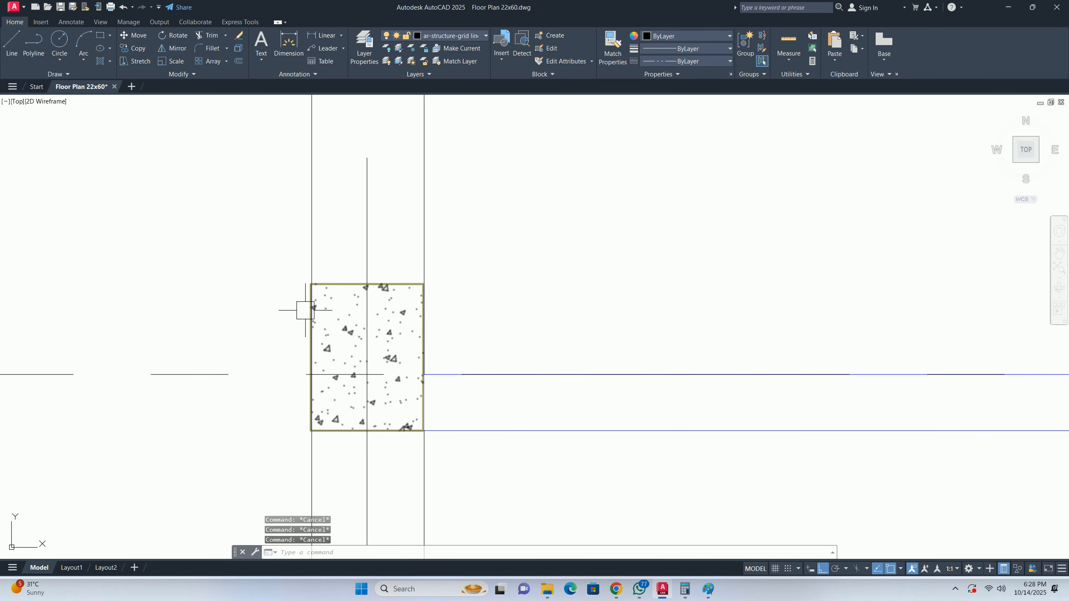
{"action": "key", "text": "ctrl+shift+a"}
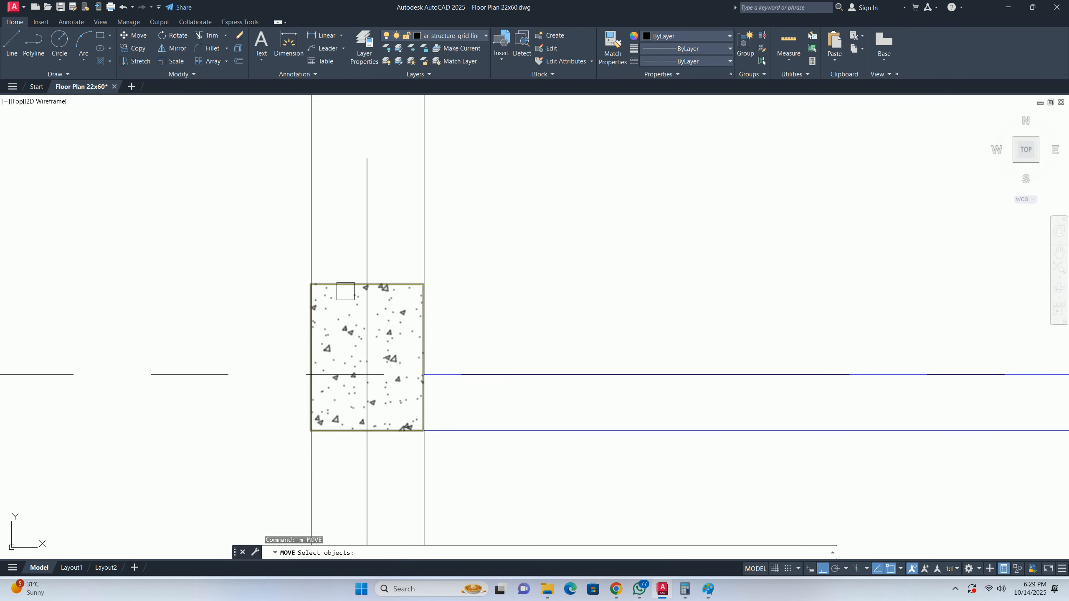
- Move the column at the Office Room's lower-left corner sideways until it is flush with the outer wall face
{"action": "left_click", "coordinate": [345, 291]}
{"action": "scroll", "coordinate": [320, 282], "scroll_direction": "up", "scroll_amount": 3}
{"action": "key", "text": "Return"}
{"action": "left_click", "coordinate": [351, 275]}
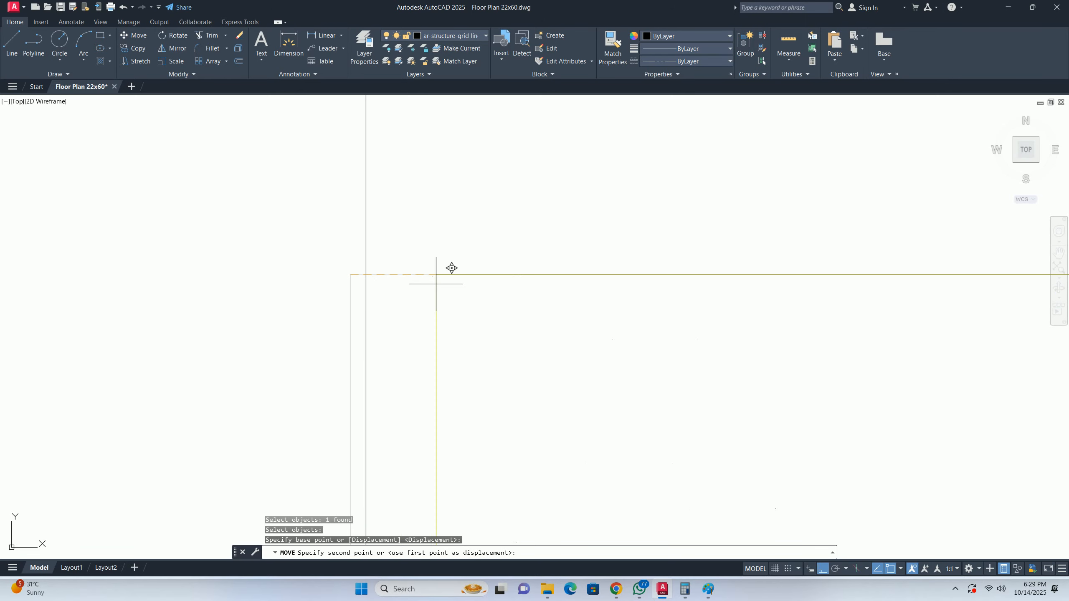
{"action": "key", "text": "Escape"}
{"action": "key", "text": "Escape"}
- Move another single column on the left outer wall into line with the wall's outer face
{"action": "scroll", "coordinate": [364, 274], "scroll_direction": "down", "scroll_amount": 3}
{"action": "middle_click_drag", "start_coordinate": [353, 317], "coordinate": [366, 330]}
{"action": "scroll", "coordinate": [365, 333], "scroll_direction": "up", "scroll_amount": 8}
{"action": "scroll", "coordinate": [164, 316], "scroll_direction": "up", "scroll_amount": 6}
{"action": "left_click", "coordinate": [351, 291]}
{"action": "scroll", "coordinate": [295, 296], "scroll_direction": "up", "scroll_amount": 3}
{"action": "key", "text": "Return"}
{"action": "left_click", "coordinate": [369, 304]}
{"action": "key", "text": "Escape"}
{"action": "key", "text": "Escape"}
- Move the column on the Pantry's outer wall near the rear Balcony right until it is flush with the outer wall face
{"action": "scroll", "coordinate": [396, 327], "scroll_direction": "down", "scroll_amount": 3}
{"action": "middle_click_drag", "start_coordinate": [396, 327], "coordinate": [233, 317]}
{"action": "scroll", "coordinate": [479, 270], "scroll_direction": "up", "scroll_amount": 6}
{"action": "scroll", "coordinate": [405, 243], "scroll_direction": "up", "scroll_amount": 3}
{"action": "scroll", "coordinate": [400, 363], "scroll_direction": "down", "scroll_amount": 8}
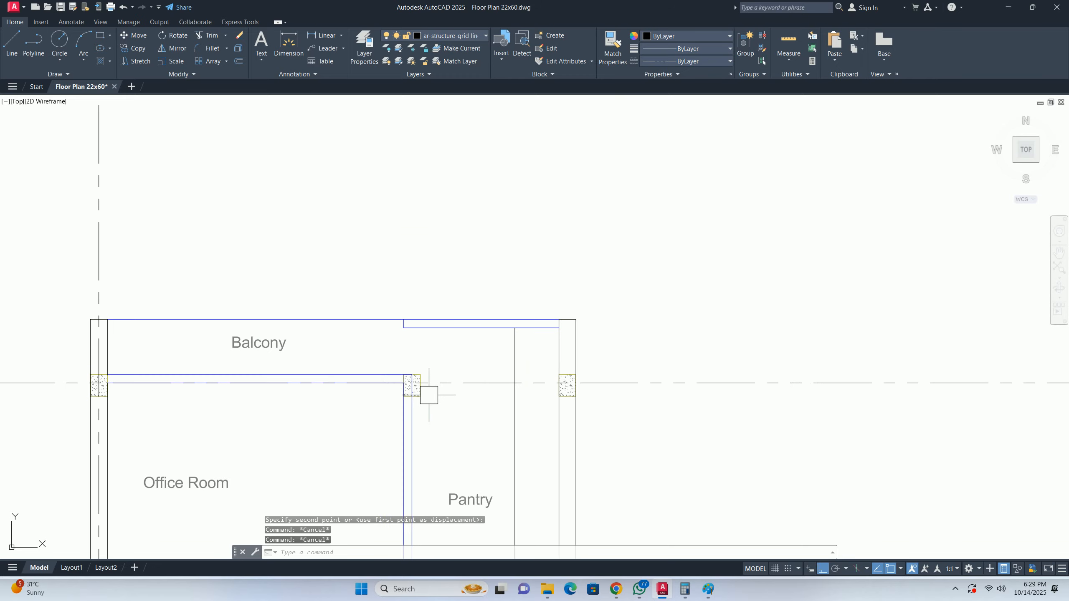
{"action": "scroll", "coordinate": [50, 304], "scroll_direction": "up", "scroll_amount": 6}
{"action": "scroll", "coordinate": [50, 304], "scroll_direction": "up", "scroll_amount": 2}
{"action": "middle_click_drag", "start_coordinate": [51, 304], "coordinate": [356, 312]}
{"action": "scroll", "coordinate": [390, 287], "scroll_direction": "up", "scroll_amount": 4}
{"action": "key", "text": "Return"}
{"action": "left_click", "coordinate": [395, 210]}
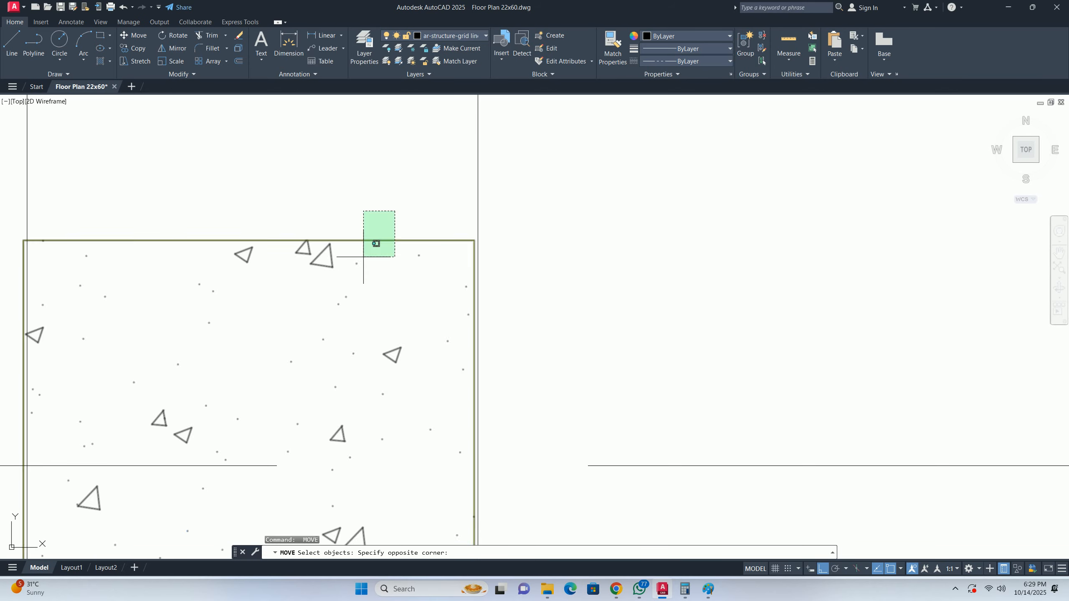
{"action": "left_click", "coordinate": [384, 249]}
{"action": "key", "text": "Return"}
{"action": "scroll", "coordinate": [477, 248], "scroll_direction": "up", "scroll_amount": 5}
{"action": "left_click", "coordinate": [446, 219]}
{"action": "key", "text": "Escape"}
{"action": "key", "text": "Escape"}
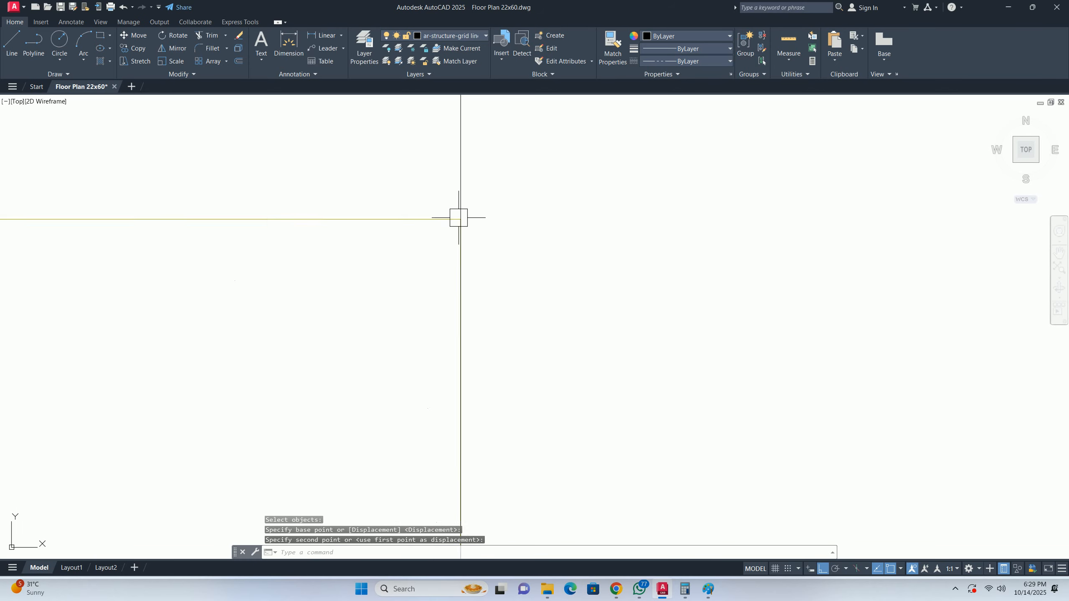
- Move the right outer wall's column between Powder Room and Staircase right until it is flush with the outer wall face
{"action": "scroll", "coordinate": [458, 217], "scroll_direction": "down", "scroll_amount": 5}
{"action": "middle_click_drag", "start_coordinate": [406, 282], "coordinate": [335, 379]}
{"action": "scroll", "coordinate": [354, 143], "scroll_direction": "down", "scroll_amount": 3}
{"action": "scroll", "coordinate": [329, 269], "scroll_direction": "up", "scroll_amount": 3}
{"action": "scroll", "coordinate": [407, 210], "scroll_direction": "up", "scroll_amount": 3}
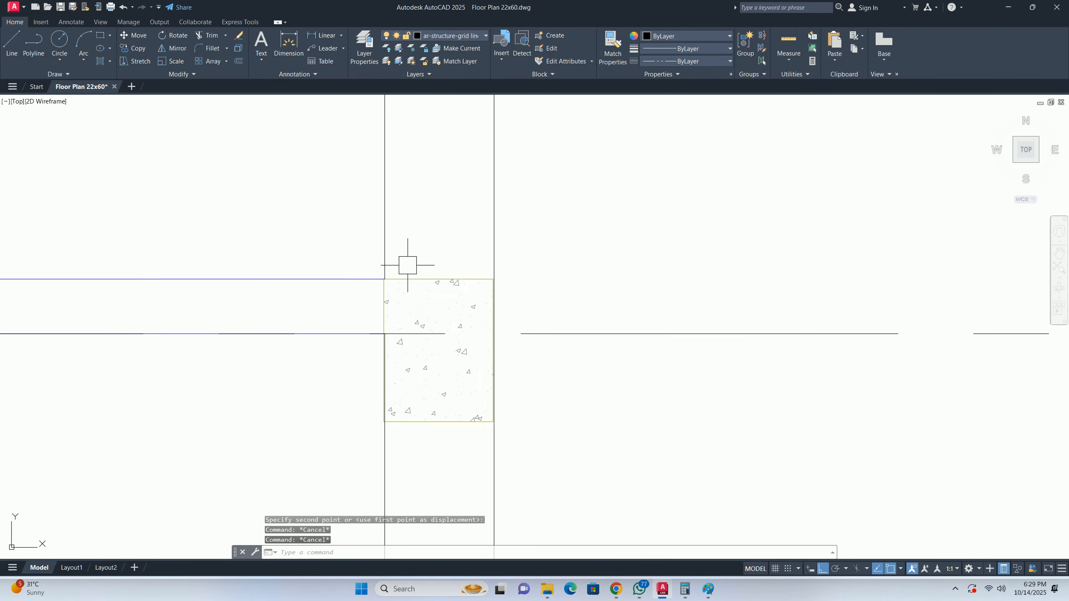
{"action": "scroll", "coordinate": [453, 266], "scroll_direction": "up", "scroll_amount": 2}
{"action": "left_click", "coordinate": [452, 266]}
{"action": "left_click", "coordinate": [375, 334]}
{"action": "key", "text": "Return"}
{"action": "scroll", "coordinate": [534, 305], "scroll_direction": "up", "scroll_amount": 6}
{"action": "middle_click_drag", "start_coordinate": [532, 300], "coordinate": [332, 331]}
{"action": "left_click", "coordinate": [415, 302]}
{"action": "left_click", "coordinate": [425, 301]}
{"action": "scroll", "coordinate": [322, 306], "scroll_direction": "down", "scroll_amount": 3}
- Examine how the lift walls and the remaining columns line up with the wall faces across the First Floor Layout
{"action": "scroll", "coordinate": [484, 246], "scroll_direction": "up", "scroll_amount": 6}
{"action": "middle_click_drag", "start_coordinate": [484, 246], "coordinate": [451, 202]}
{"action": "scroll", "coordinate": [451, 202], "scroll_direction": "down", "scroll_amount": 5}
{"action": "middle_click_drag", "start_coordinate": [470, 375], "coordinate": [429, 310]}
{"action": "scroll", "coordinate": [429, 317], "scroll_direction": "up", "scroll_amount": 4}
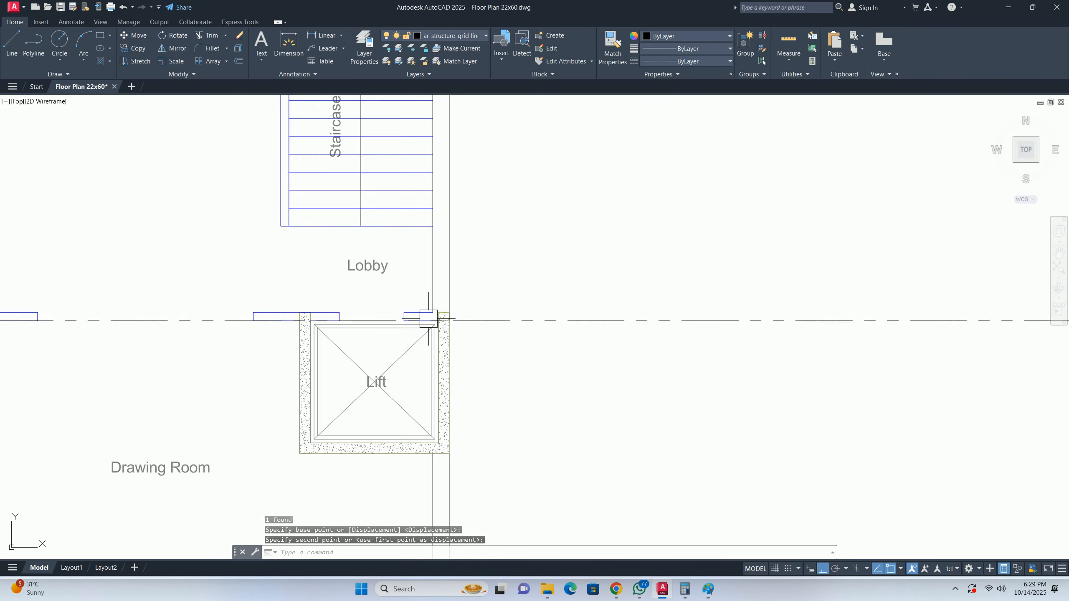
{"action": "scroll", "coordinate": [429, 315], "scroll_direction": "down", "scroll_amount": 4}
{"action": "middle_click_drag", "start_coordinate": [390, 273], "coordinate": [341, 506]}
{"action": "scroll", "coordinate": [393, 255], "scroll_direction": "up", "scroll_amount": 2}
{"action": "scroll", "coordinate": [384, 387], "scroll_direction": "up", "scroll_amount": 6}
{"action": "middle_click_drag", "start_coordinate": [319, 388], "coordinate": [786, 389]}
{"action": "scroll", "coordinate": [393, 296], "scroll_direction": "up", "scroll_amount": 4}
{"action": "scroll", "coordinate": [374, 303], "scroll_direction": "down", "scroll_amount": 9}
{"action": "scroll", "coordinate": [397, 359], "scroll_direction": "up", "scroll_amount": 4}
{"action": "middle_click_drag", "start_coordinate": [397, 359], "coordinate": [409, 354]}
{"action": "key", "text": "Escape"}
{"action": "key", "text": "Escape"}
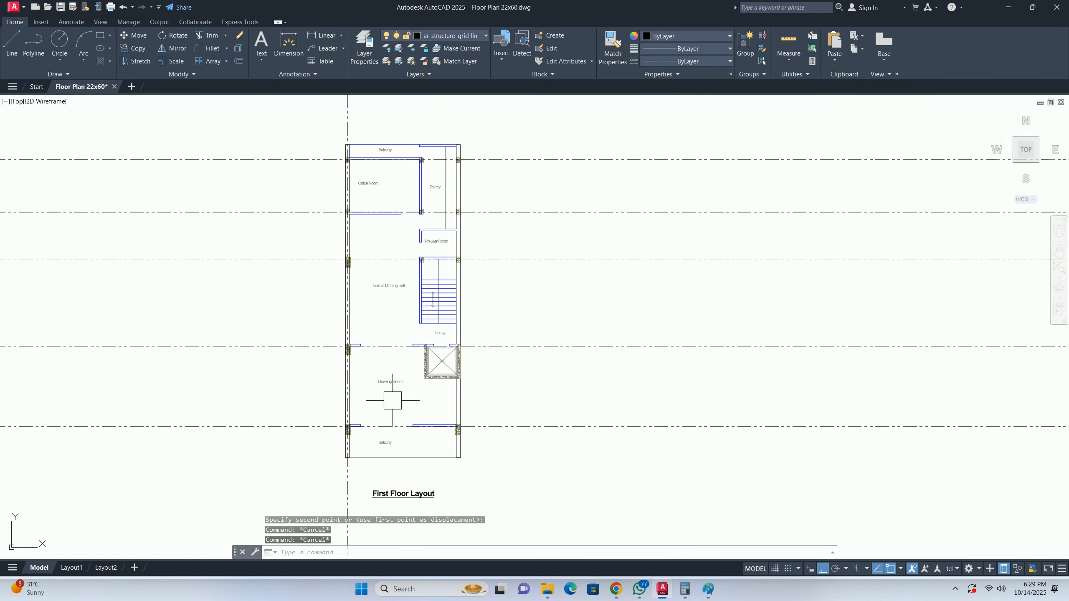
- Add vertical grid lines through the Pantry and Staircase wall columns and through the right outer wall's columns using Construction Line
{"action": "middle_click_drag", "start_coordinate": [315, 245], "coordinate": [304, 325]}
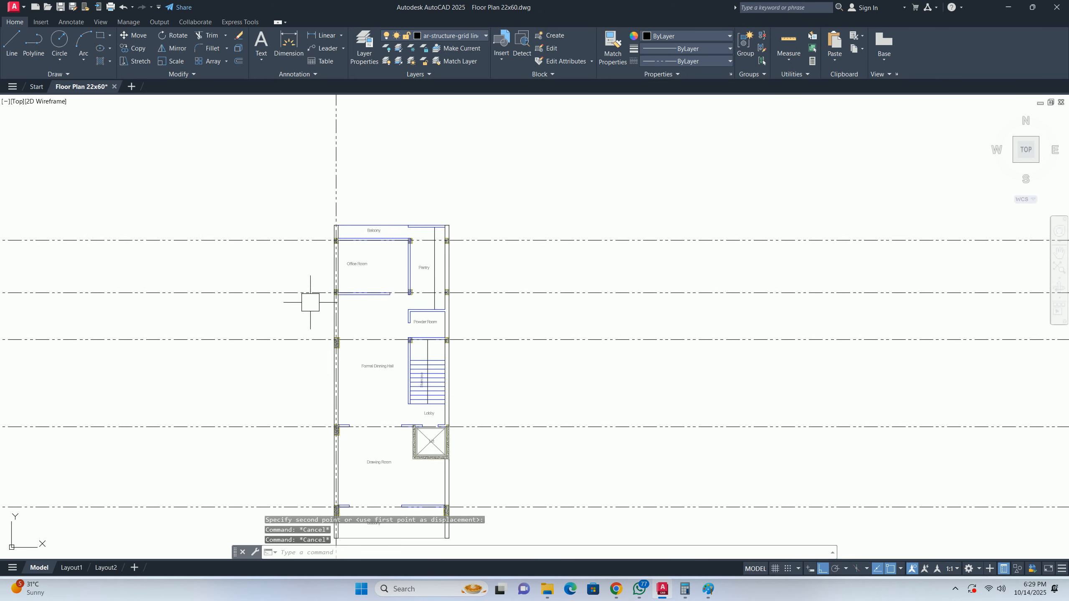
{"action": "key", "text": "Escape"}
{"action": "type", "text": "xl"}
{"action": "key", "text": "Return"}
{"action": "type", "text": "v"}
{"action": "key", "text": "Return"}
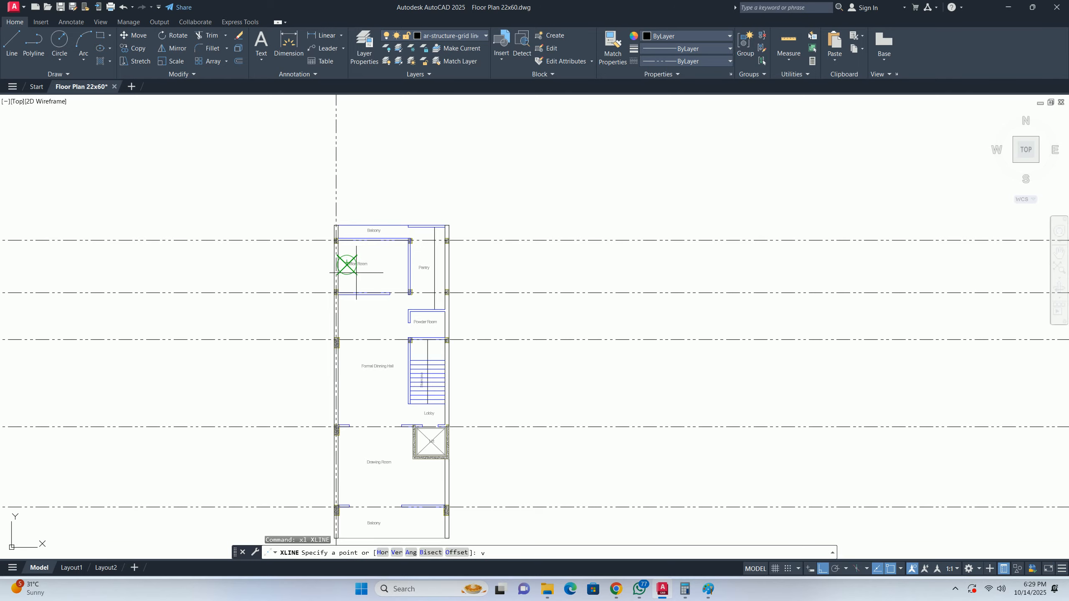
{"action": "scroll", "coordinate": [346, 261], "scroll_direction": "up", "scroll_amount": 5}
{"action": "scroll", "coordinate": [334, 262], "scroll_direction": "down", "scroll_amount": 1}
{"action": "scroll", "coordinate": [326, 305], "scroll_direction": "up", "scroll_amount": 4}
{"action": "scroll", "coordinate": [327, 291], "scroll_direction": "down", "scroll_amount": 5}
{"action": "scroll", "coordinate": [314, 286], "scroll_direction": "up", "scroll_amount": 3}
{"action": "scroll", "coordinate": [282, 335], "scroll_direction": "down", "scroll_amount": 5}
{"action": "key", "text": "Escape"}
{"action": "key", "text": "Escape"}
{"action": "scroll", "coordinate": [438, 331], "scroll_direction": "up", "scroll_amount": 2}
{"action": "key", "text": "Escape"}
{"action": "key", "text": "Escape"}
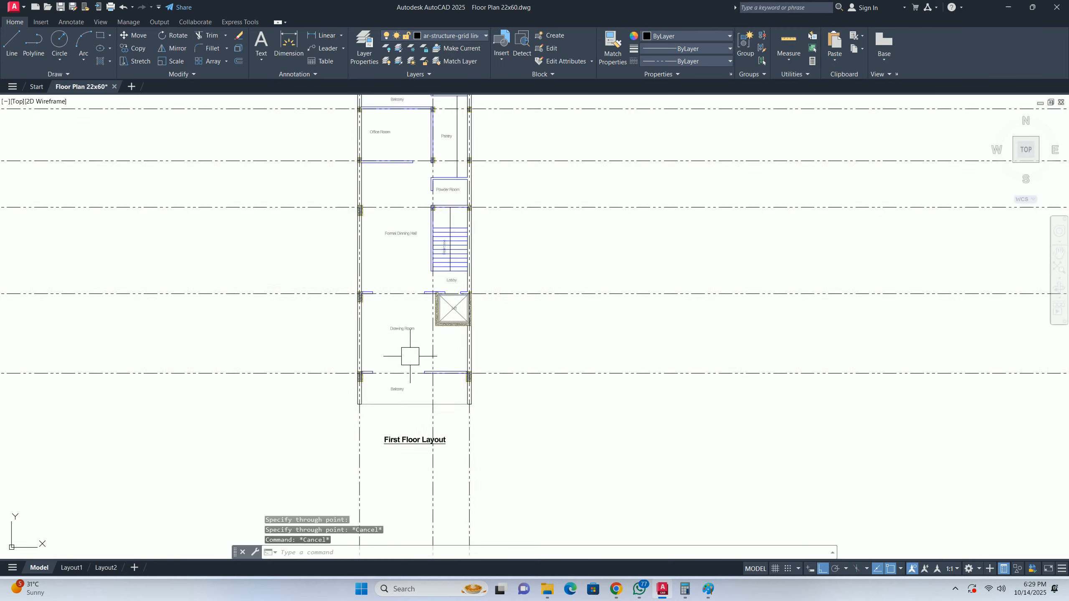
- Draw a rectangle around the First Floor Layout copy between opposite outer corners of the plan
{"action": "scroll", "coordinate": [409, 358], "scroll_direction": "down", "scroll_amount": 4}
{"action": "key", "text": "Return"}
{"action": "scroll", "coordinate": [398, 248], "scroll_direction": "up", "scroll_amount": 5}
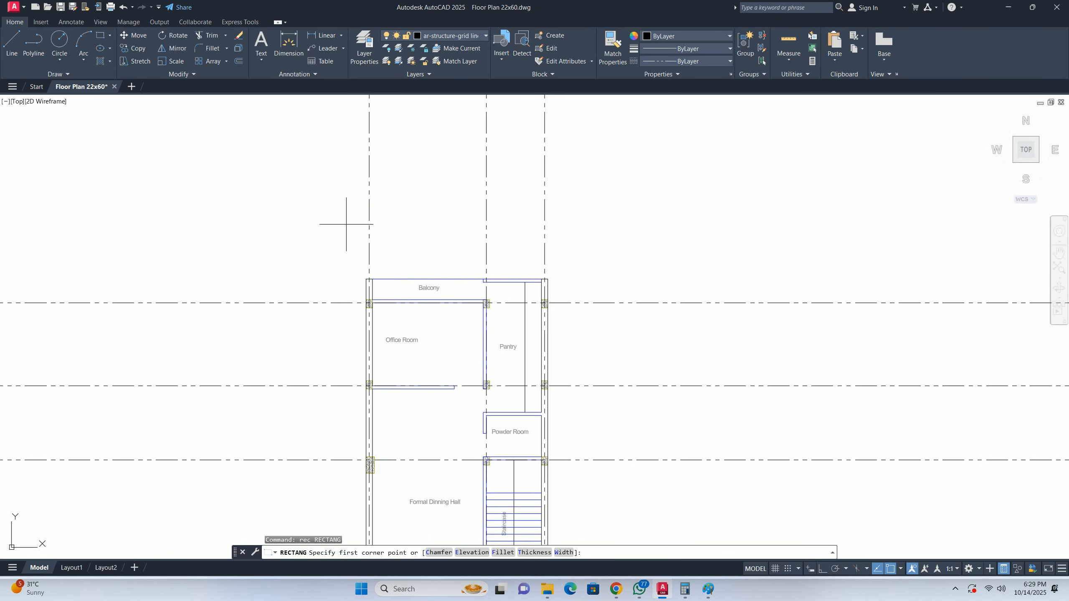
{"action": "left_click", "coordinate": [367, 279]}
{"action": "scroll", "coordinate": [473, 267], "scroll_direction": "down", "scroll_amount": 4}
{"action": "scroll", "coordinate": [430, 308], "scroll_direction": "up", "scroll_amount": 6}
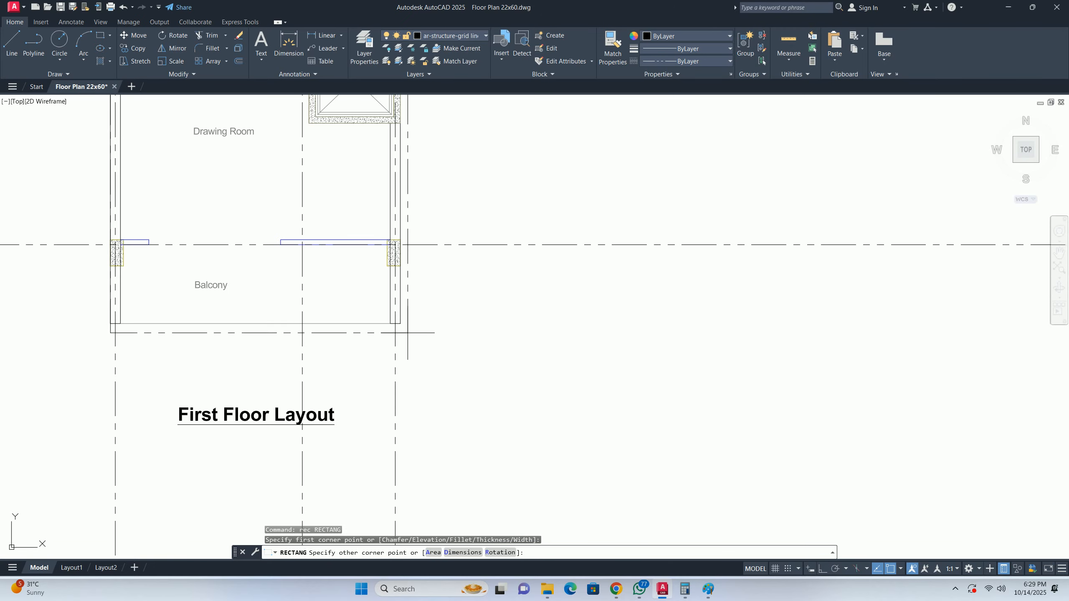
{"action": "key", "text": "Escape"}
{"action": "key", "text": "Escape"}
- Offset the outline rectangle outward by 1500
{"action": "scroll", "coordinate": [377, 332], "scroll_direction": "down", "scroll_amount": 4}
{"action": "scroll", "coordinate": [406, 312], "scroll_direction": "down", "scroll_amount": 2}
{"action": "type", "text": "o"}
{"action": "key", "text": "Return"}
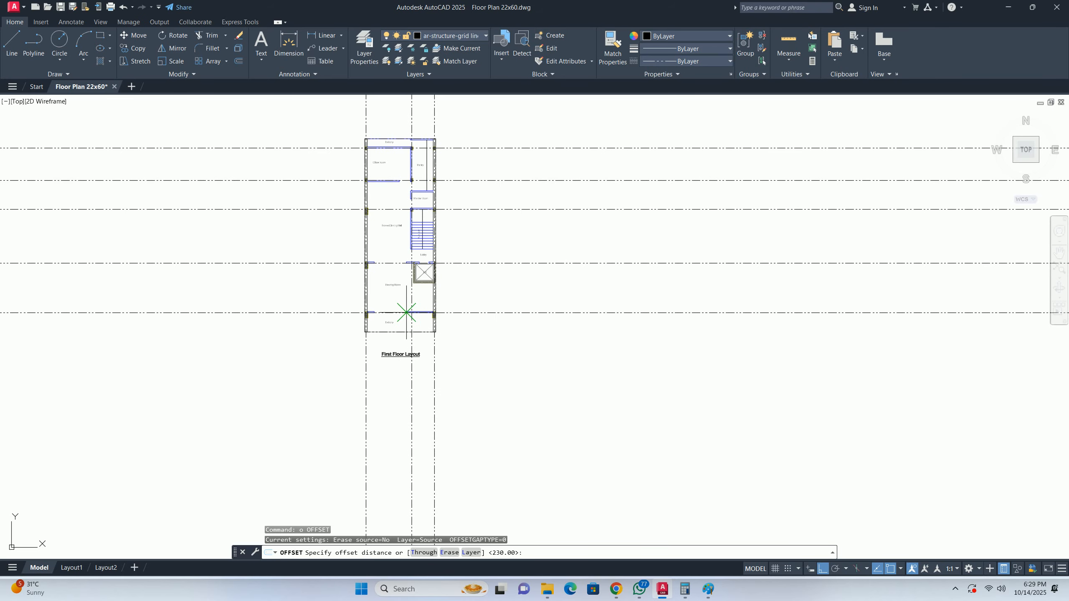
{"action": "type", "text": "1500"}
{"action": "key", "text": "Return"}
{"action": "scroll", "coordinate": [385, 307], "scroll_direction": "up", "scroll_amount": 4}
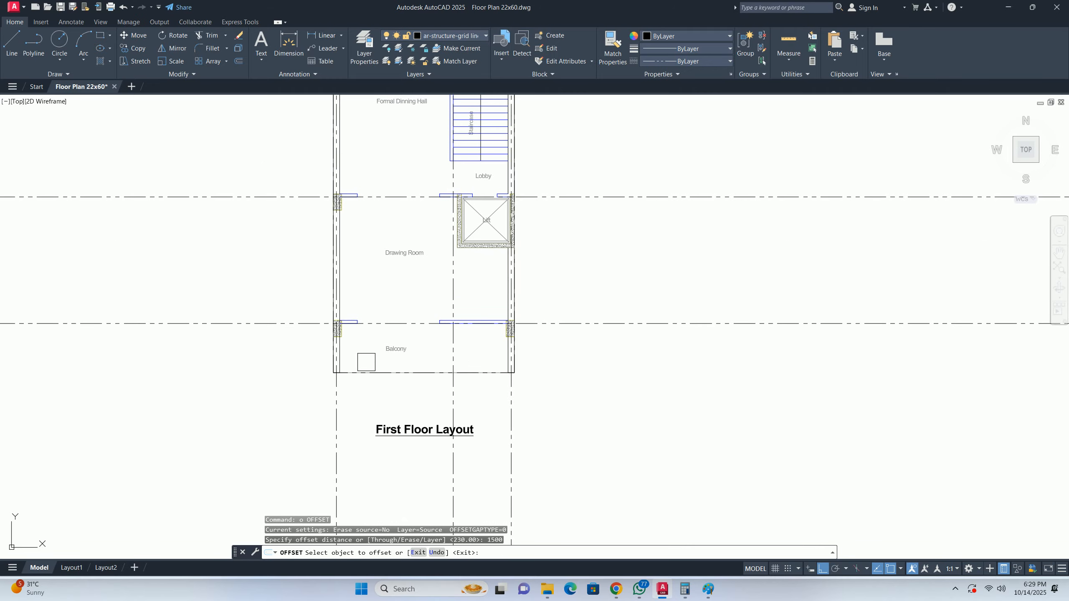
{"action": "left_click", "coordinate": [366, 370]}
{"action": "key", "text": "Escape"}
{"action": "key", "text": "Escape"}
{"action": "scroll", "coordinate": [348, 330], "scroll_direction": "down", "scroll_amount": 4}
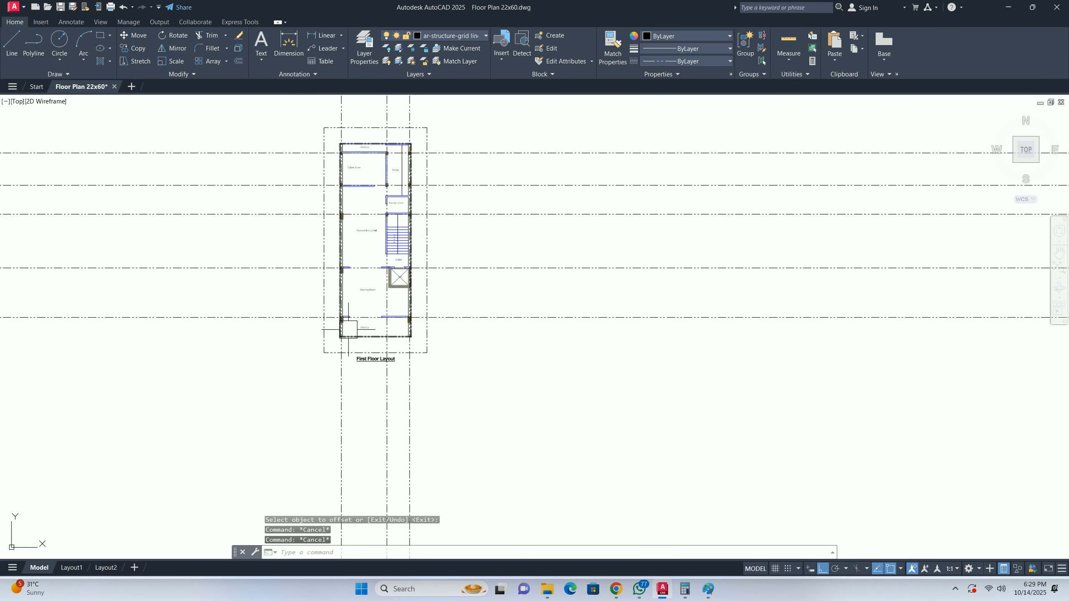
- Trim all grid lines outside the offset rectangle with Extrim
{"action": "scroll", "coordinate": [345, 330], "scroll_direction": "down", "scroll_amount": 2}
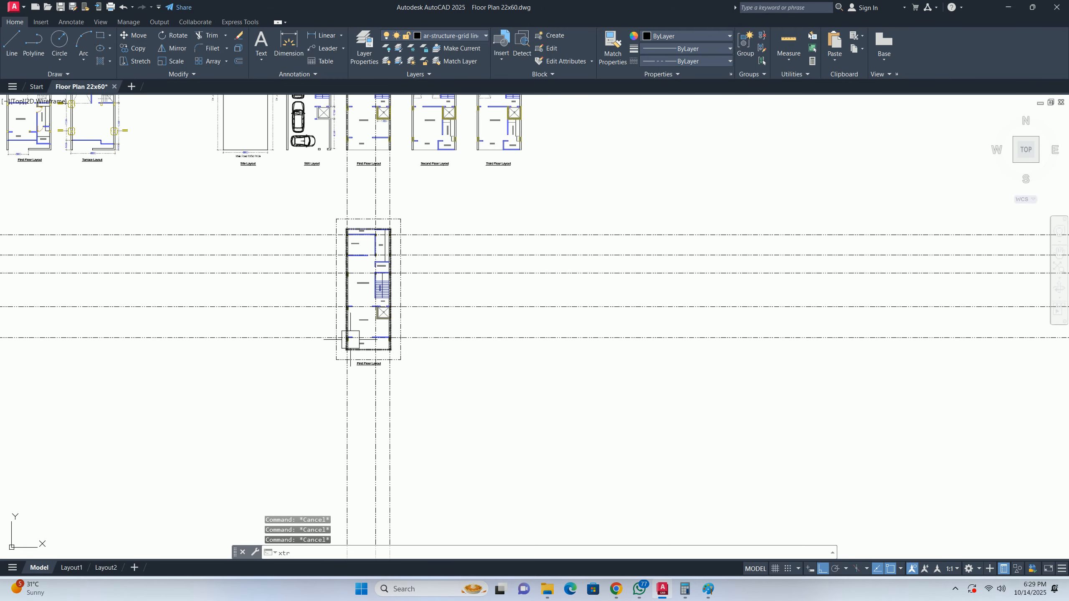
{"action": "key", "text": "Return"}
{"action": "left_click", "coordinate": [400, 353]}
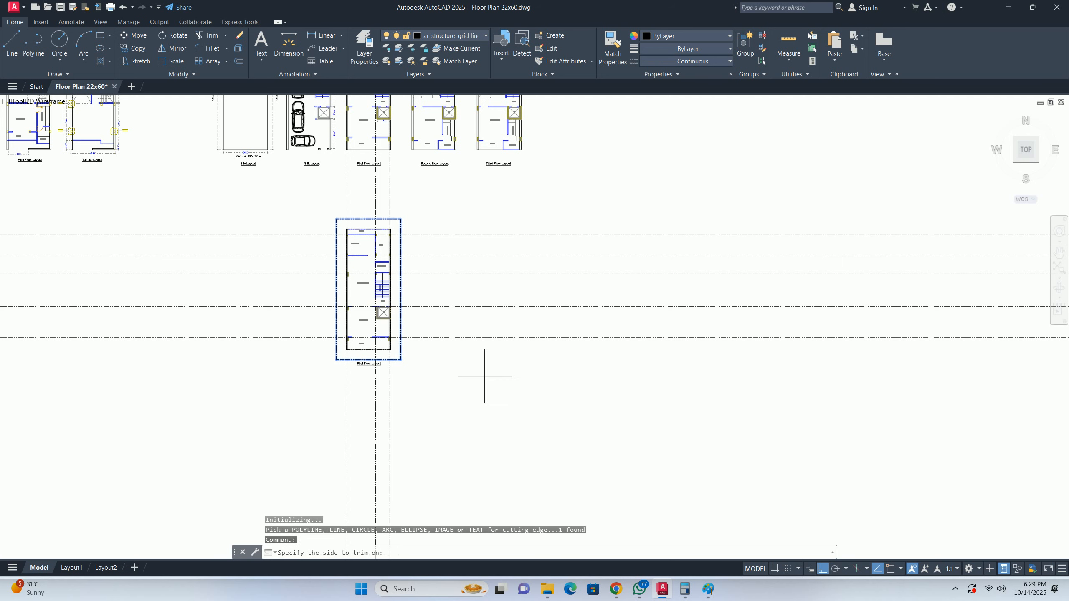
{"action": "left_click", "coordinate": [485, 374]}
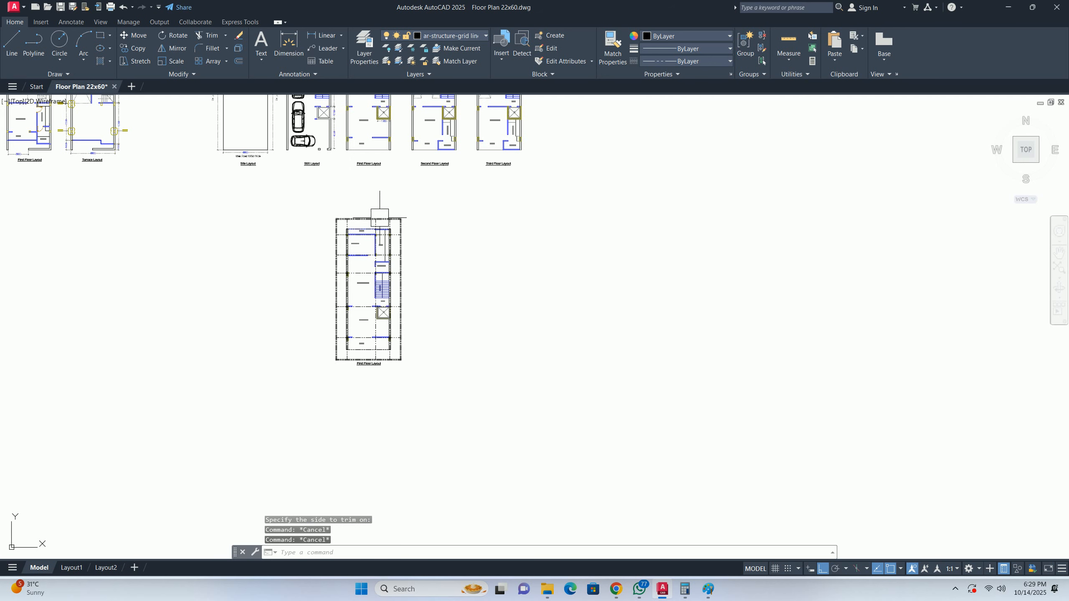
- Delete the offset boundary rectangle around the First Floor Layout copy
{"action": "scroll", "coordinate": [376, 210], "scroll_direction": "up", "scroll_amount": 5}
{"action": "left_click", "coordinate": [460, 222]}
{"action": "key", "text": "Delete"}
{"action": "scroll", "coordinate": [417, 252], "scroll_direction": "down", "scroll_amount": 4}
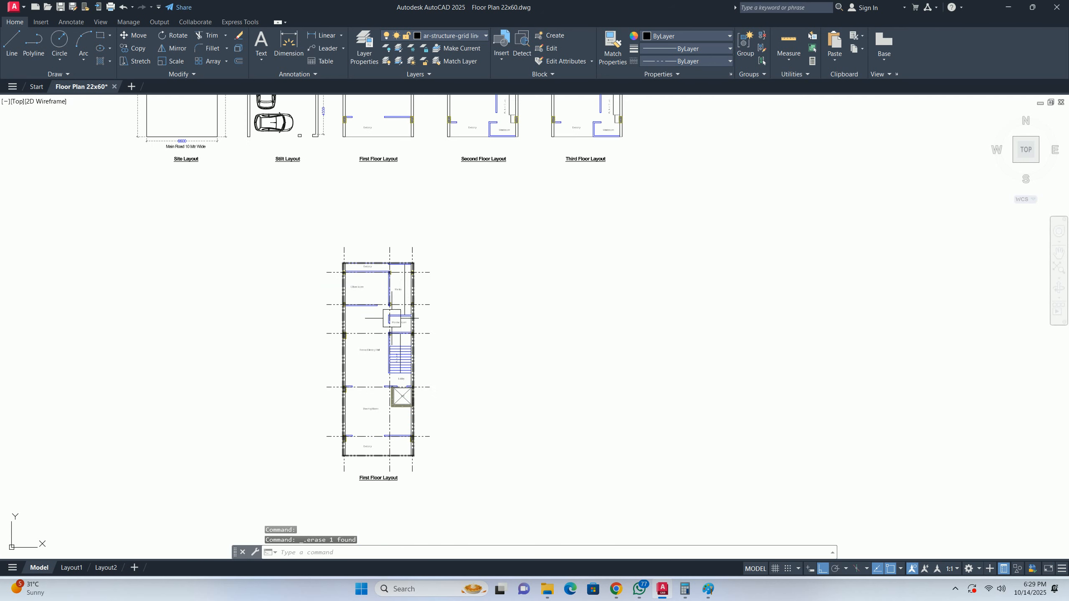
- Move the Third Floor Layout right to widen its gap from the Second Floor Layout
{"action": "middle_click_drag", "start_coordinate": [400, 350], "coordinate": [407, 317]}
{"action": "scroll", "coordinate": [390, 439], "scroll_direction": "up", "scroll_amount": 6}
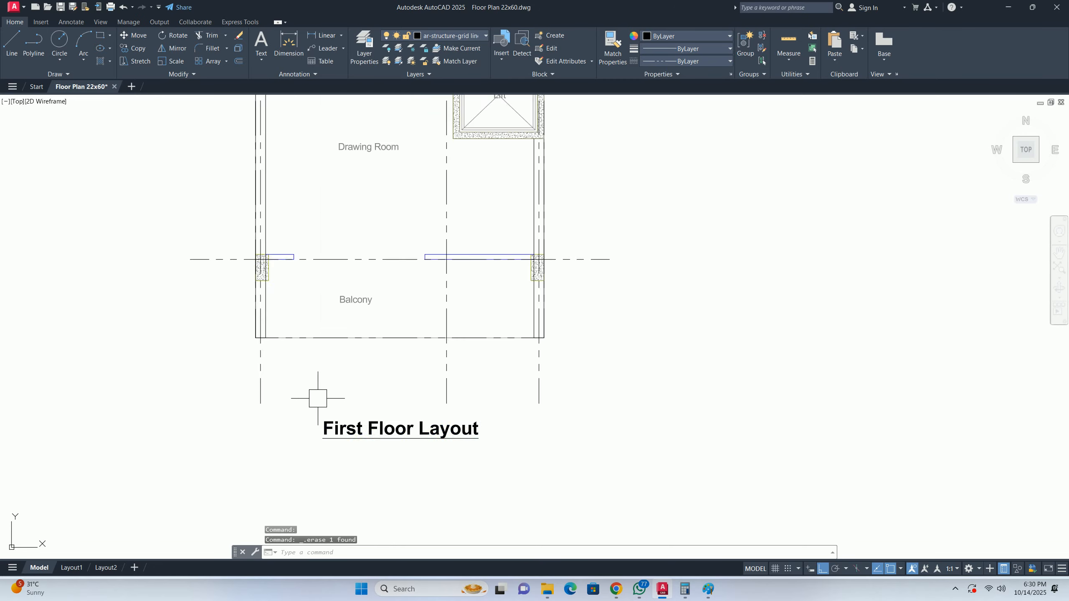
{"action": "scroll", "coordinate": [332, 412], "scroll_direction": "down", "scroll_amount": 4}
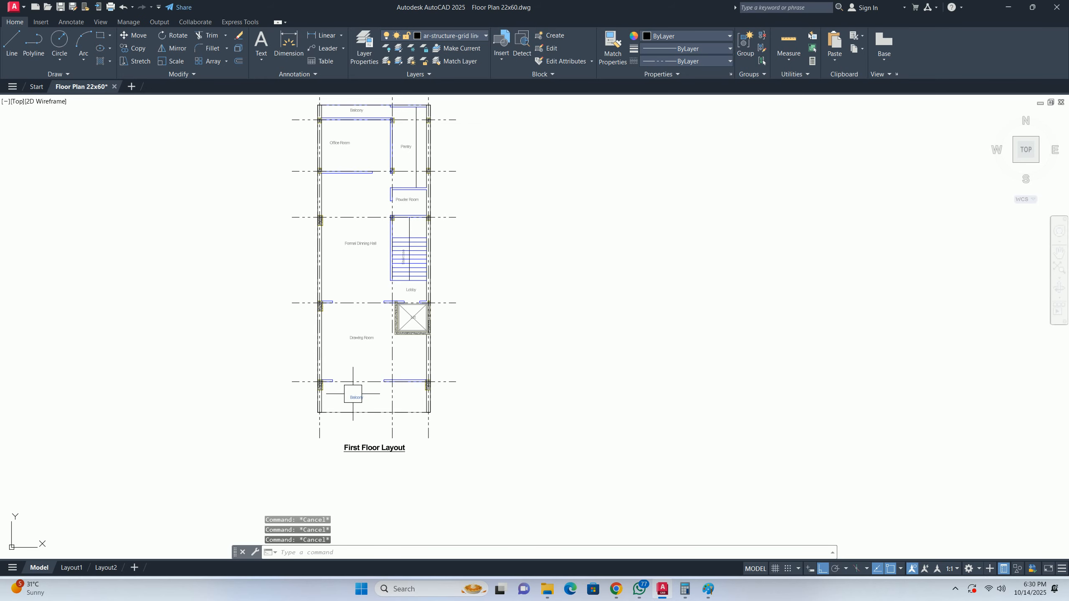
{"action": "scroll", "coordinate": [351, 396], "scroll_direction": "down", "scroll_amount": 4}
{"action": "middle_click_drag", "start_coordinate": [461, 250], "coordinate": [376, 361]}
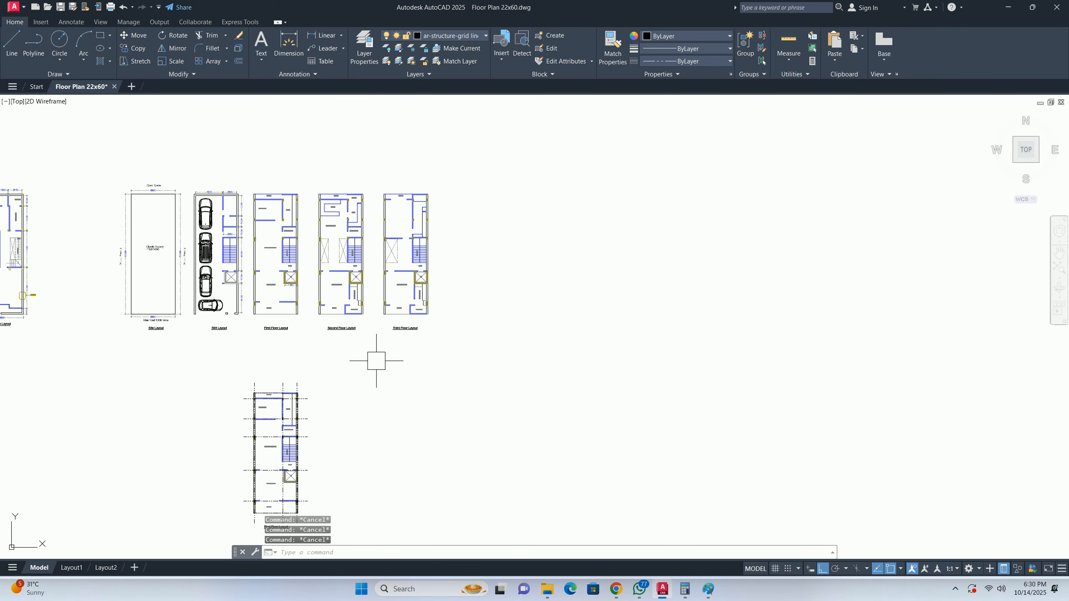
{"action": "key", "text": "Return"}
{"action": "left_click", "coordinate": [453, 378]}
{"action": "left_click", "coordinate": [372, 156]}
{"action": "key", "text": "Return"}
{"action": "left_click", "coordinate": [377, 153]}
{"action": "left_click", "coordinate": [419, 153]}
- Move the Second and Third Floor Layouts together to the right, away from the original First Floor Layout
{"action": "key", "text": "Return"}
{"action": "left_click", "coordinate": [554, 386]}
{"action": "left_click", "coordinate": [309, 122]}
{"action": "key", "text": "Return"}
{"action": "left_click", "coordinate": [340, 132]}
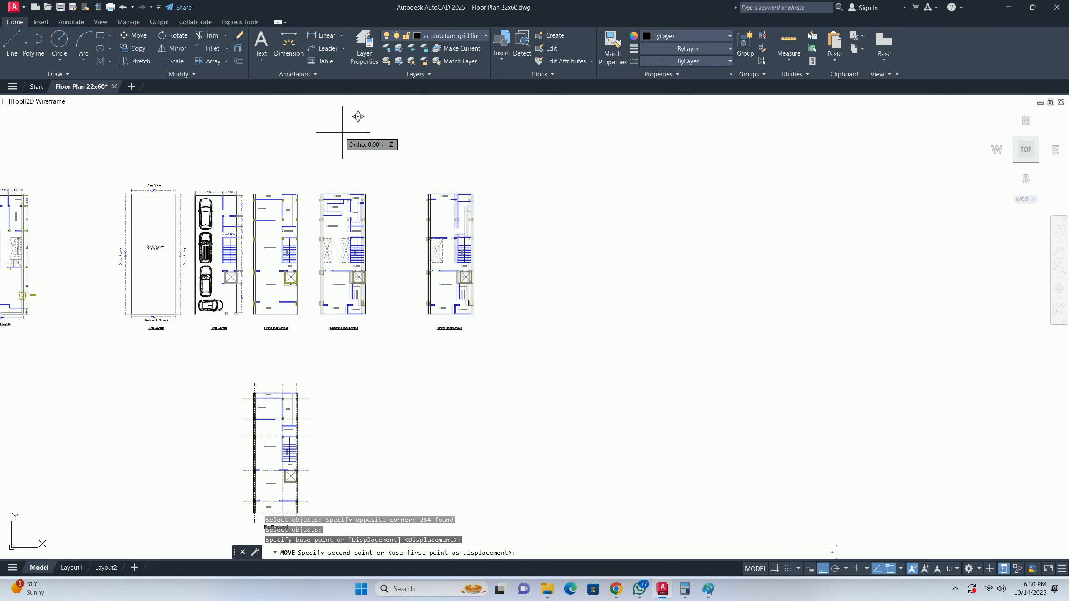
{"action": "left_click", "coordinate": [374, 133]}
- Move the original First, Second and Third Floor Layouts together to the right, away from the Stilt Layout
{"action": "key", "text": "Return"}
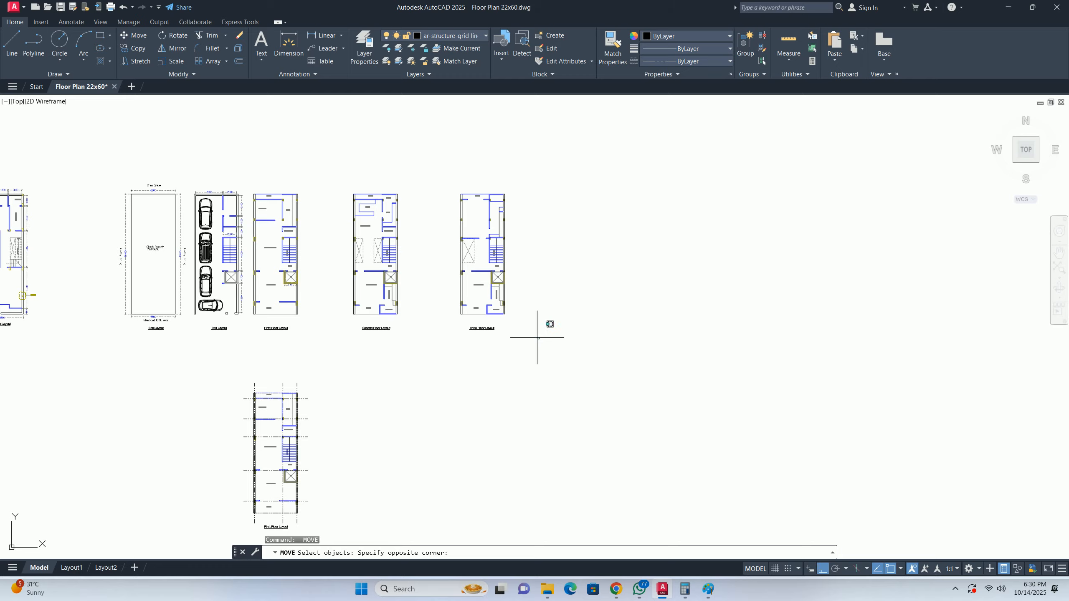
{"action": "left_click", "coordinate": [539, 339]}
{"action": "left_click", "coordinate": [248, 163]}
{"action": "key", "text": "Return"}
{"action": "left_click", "coordinate": [312, 148]}
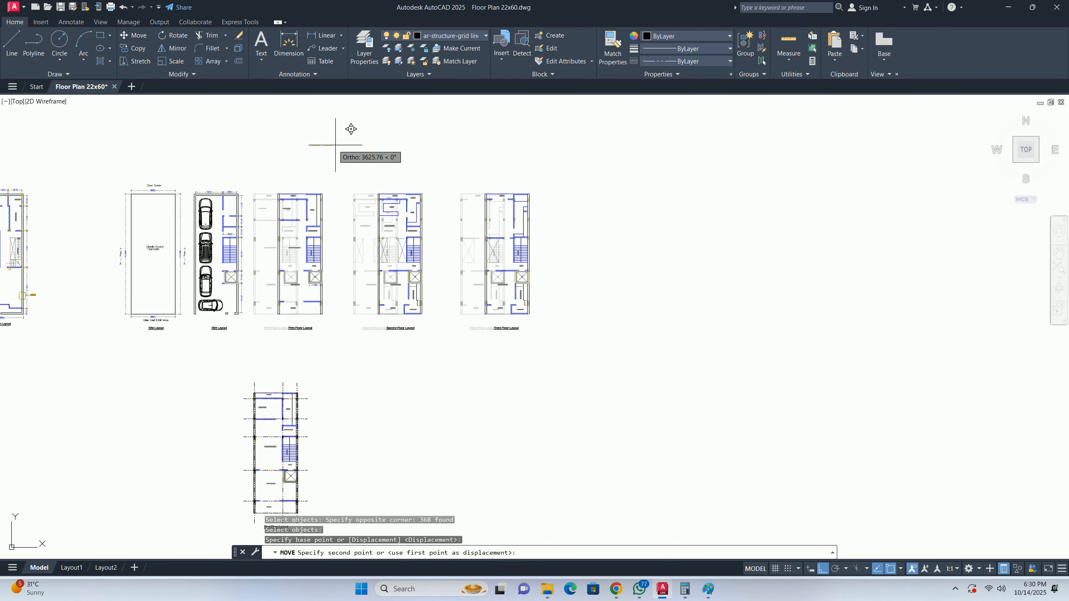
{"action": "left_click", "coordinate": [361, 141]}
{"action": "key", "text": "Escape"}
- Move the Stilt Layout and the three floor layouts together to the right, away from the Site Layout
{"action": "key", "text": "Return"}
{"action": "left_click", "coordinate": [629, 380]}
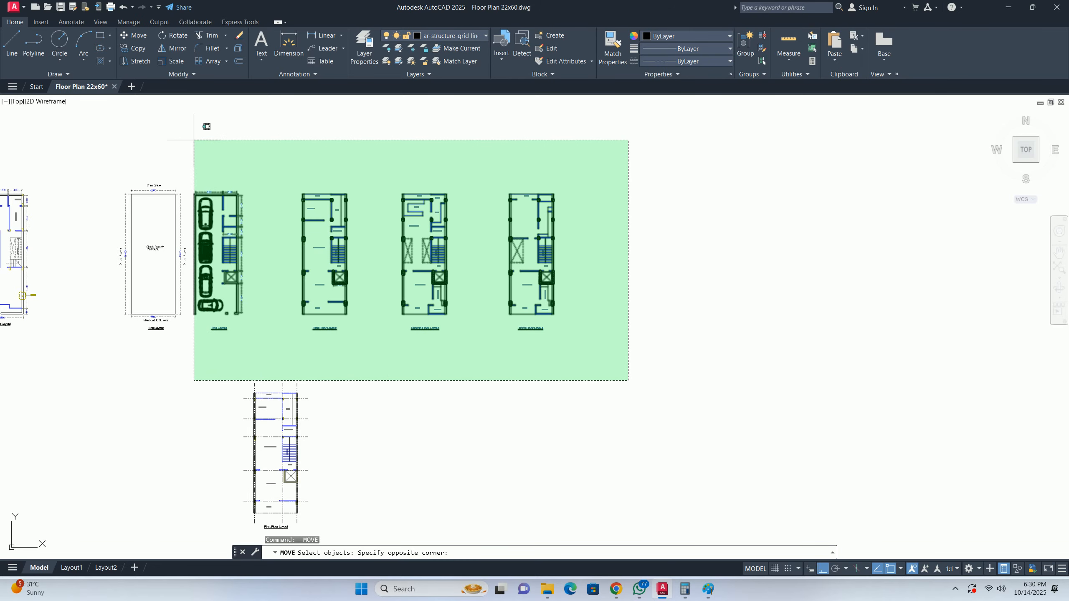
{"action": "left_click", "coordinate": [191, 142]}
{"action": "key", "text": "Return"}
{"action": "left_click", "coordinate": [263, 148]}
{"action": "left_click", "coordinate": [309, 147]}
{"action": "key", "text": "Escape"}
{"action": "key", "text": "Escape"}
- Examine how the trimmed grid lines run through the columns and lift walls of the First Floor Layout copy
{"action": "middle_click_drag", "start_coordinate": [301, 230], "coordinate": [327, 151]}
{"action": "key", "text": "Escape"}
{"action": "scroll", "coordinate": [311, 304], "scroll_direction": "up", "scroll_amount": 2}
{"action": "middle_click_drag", "start_coordinate": [310, 304], "coordinate": [308, 314]}
{"action": "scroll", "coordinate": [305, 313], "scroll_direction": "down", "scroll_amount": 4}
{"action": "scroll", "coordinate": [295, 352], "scroll_direction": "up", "scroll_amount": 4}
{"action": "middle_click_drag", "start_coordinate": [295, 353], "coordinate": [262, 398]}
{"action": "scroll", "coordinate": [236, 489], "scroll_direction": "up", "scroll_amount": 4}
{"action": "scroll", "coordinate": [265, 379], "scroll_direction": "down", "scroll_amount": 4}
{"action": "scroll", "coordinate": [265, 201], "scroll_direction": "up", "scroll_amount": 6}
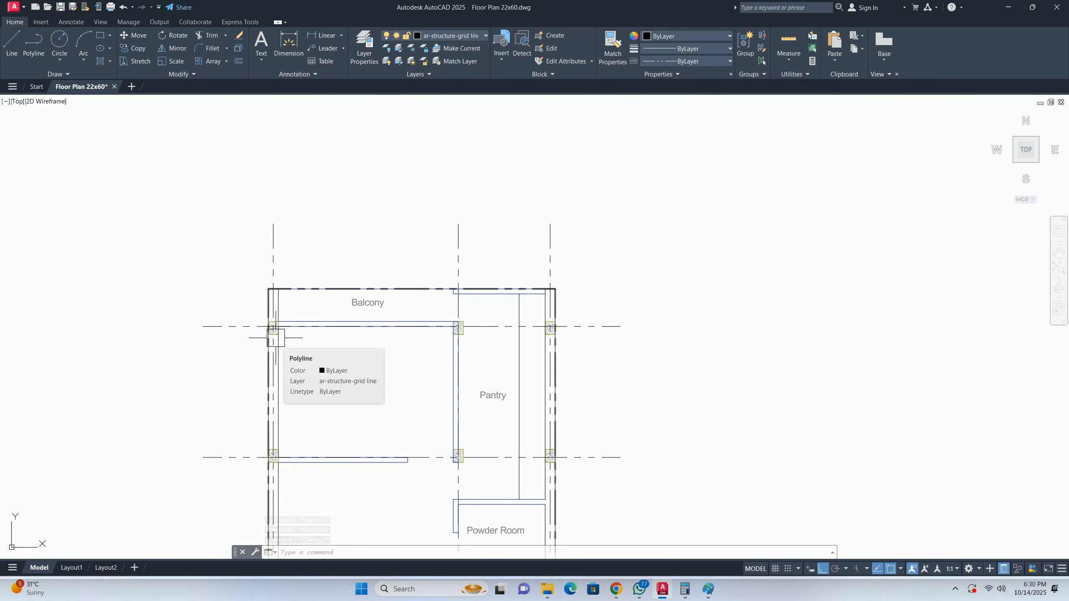
{"action": "scroll", "coordinate": [275, 338], "scroll_direction": "down", "scroll_amount": 4}
{"action": "scroll", "coordinate": [282, 417], "scroll_direction": "up", "scroll_amount": 2}
{"action": "mouse_move", "coordinate": [246, 420]}
{"action": "middle_mouse_down"}
{"action": "mouse_move", "coordinate": [256, 382]}
{"action": "mouse_move", "coordinate": [370, 376]}
{"action": "middle_mouse_up"}
{"action": "scroll", "coordinate": [307, 339], "scroll_direction": "up", "scroll_amount": 4}
{"action": "scroll", "coordinate": [244, 355], "scroll_direction": "down", "scroll_amount": 1}
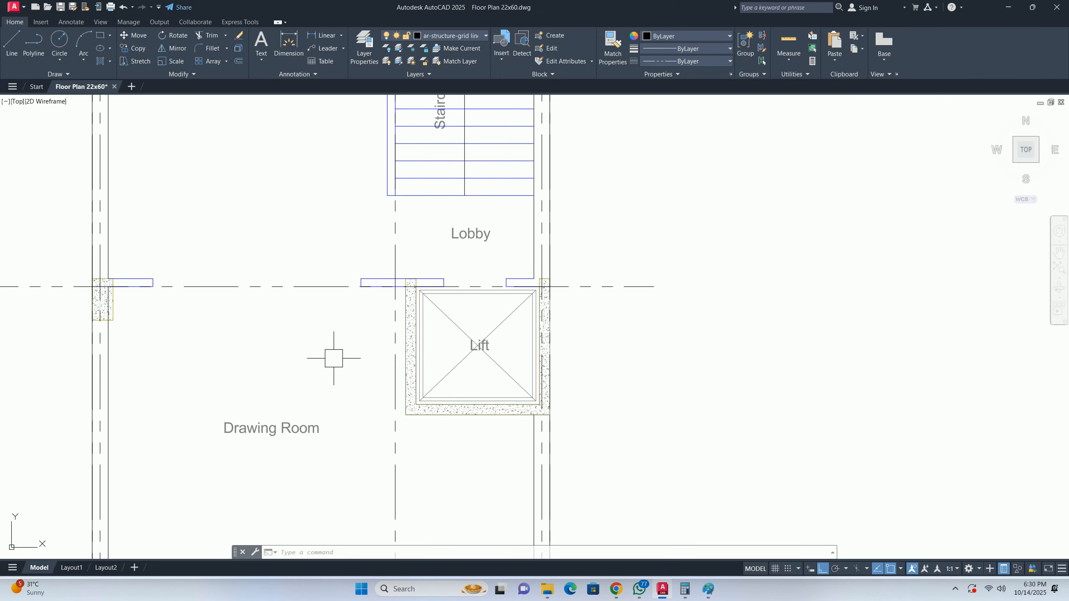
{"action": "scroll", "coordinate": [334, 358], "scroll_direction": "down", "scroll_amount": 2}
{"action": "scroll", "coordinate": [332, 365], "scroll_direction": "down", "scroll_amount": 2}
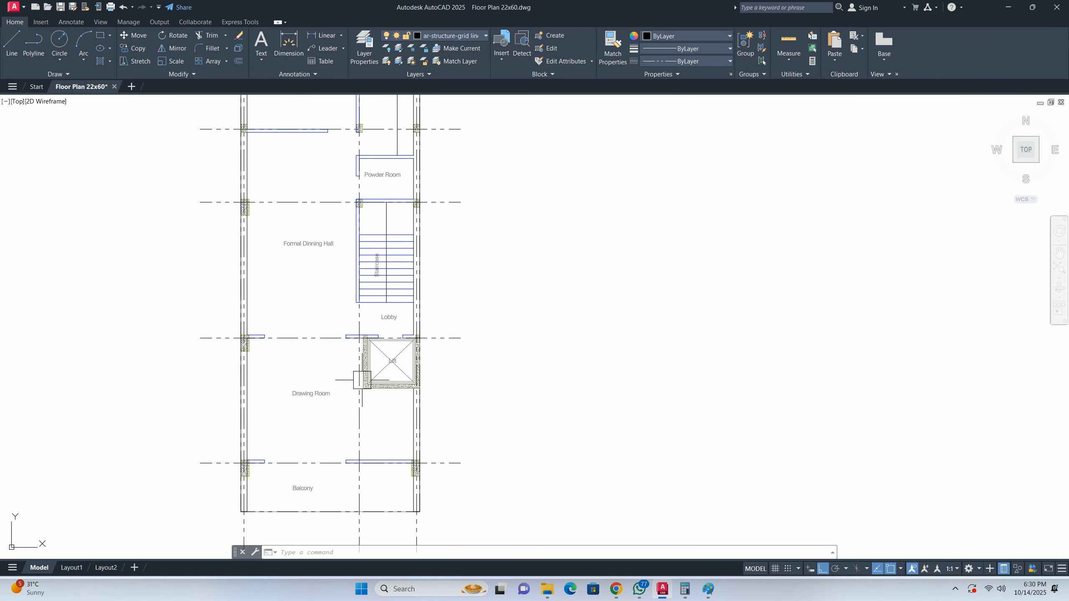
{"action": "scroll", "coordinate": [358, 370], "scroll_direction": "up", "scroll_amount": 4}
{"action": "key", "text": "Escape"}
{"action": "scroll", "coordinate": [383, 386], "scroll_direction": "down", "scroll_amount": 2}
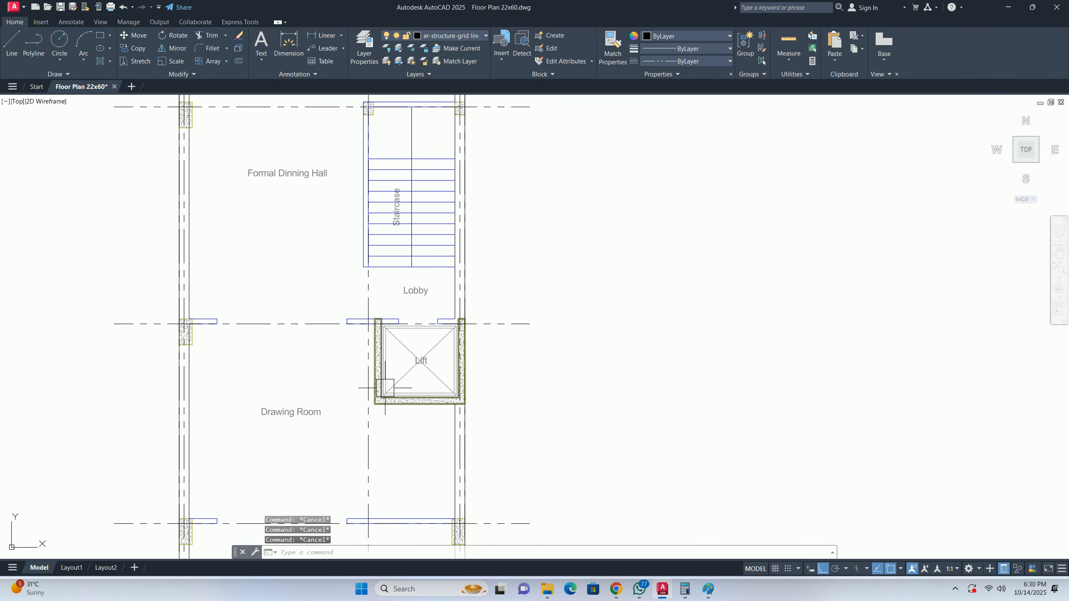
{"action": "middle_click_drag", "start_coordinate": [317, 372], "coordinate": [329, 346]}
{"action": "scroll", "coordinate": [224, 363], "scroll_direction": "down", "scroll_amount": 5}
{"action": "scroll", "coordinate": [215, 340], "scroll_direction": "up", "scroll_amount": 2}
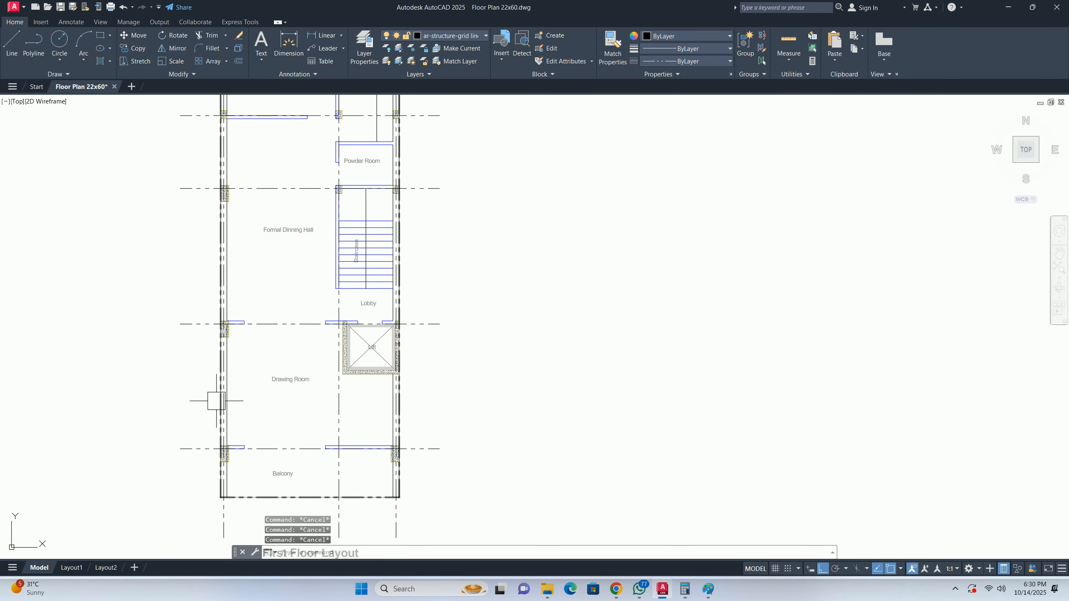
- Draw a circle of radius 150 at the left end of the horizontal grid line beside the front Balcony
{"action": "middle_click_drag", "start_coordinate": [216, 401], "coordinate": [258, 365]}
{"action": "type", "text": "c"}
{"action": "key", "text": "Return"}
{"action": "scroll", "coordinate": [223, 418], "scroll_direction": "up", "scroll_amount": 4}
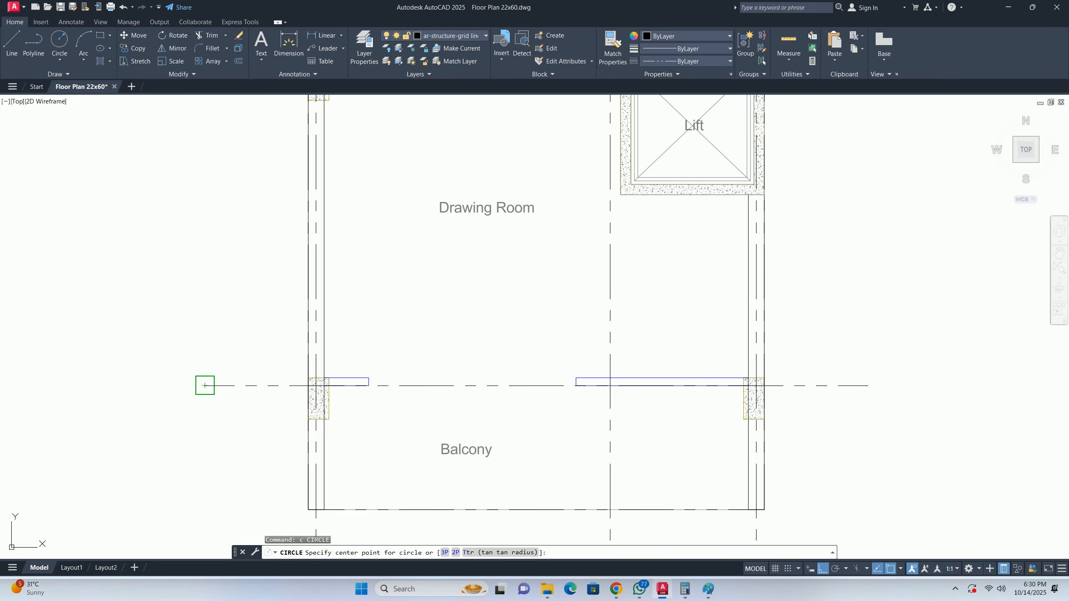
{"action": "left_click", "coordinate": [204, 386]}
{"action": "scroll", "coordinate": [174, 388], "scroll_direction": "up", "scroll_amount": 4}
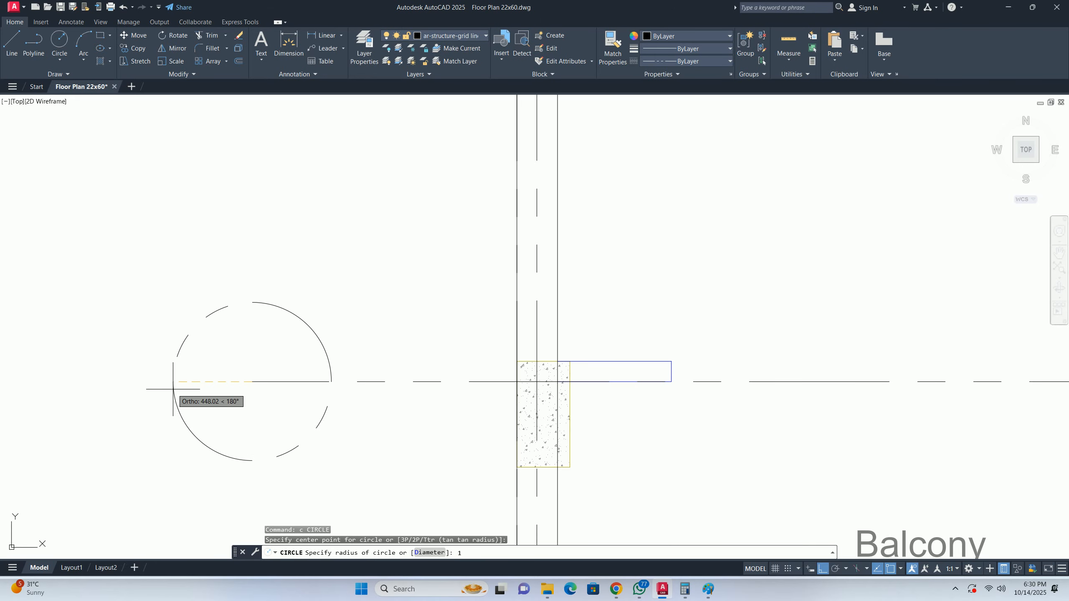
{"action": "type", "text": "150"}
{"action": "key", "text": "Return"}
{"action": "key", "text": "Escape"}
{"action": "key", "text": "Escape"}
- Move the grid bubble circle left so its right quadrant meets the end of the grid line
{"action": "scroll", "coordinate": [264, 388], "scroll_direction": "up", "scroll_amount": 2}
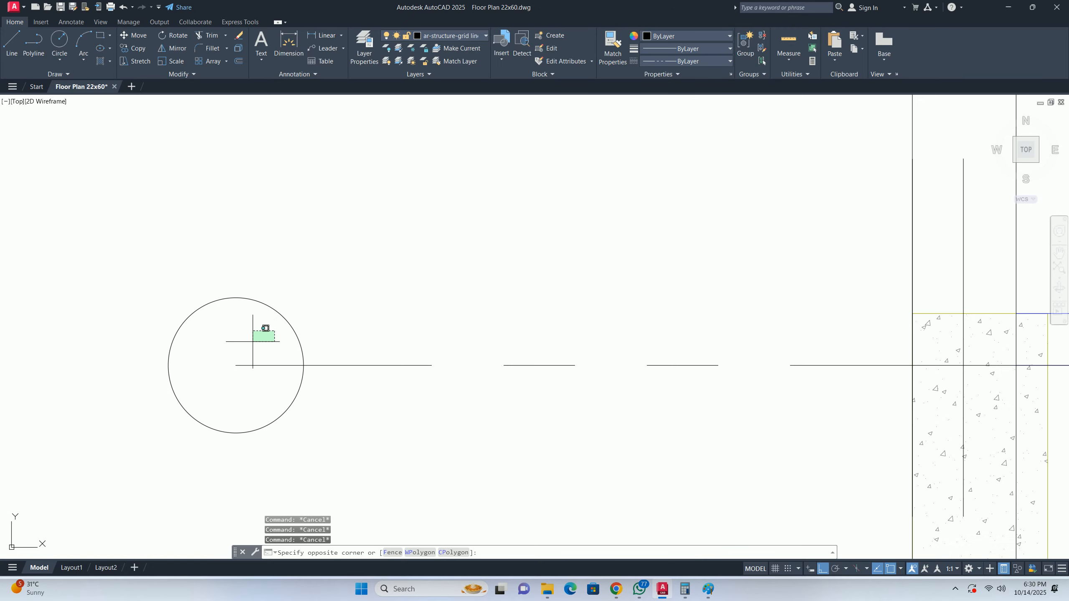
{"action": "left_click", "coordinate": [198, 299]}
{"action": "middle_click_drag", "start_coordinate": [267, 354], "coordinate": [281, 366]}
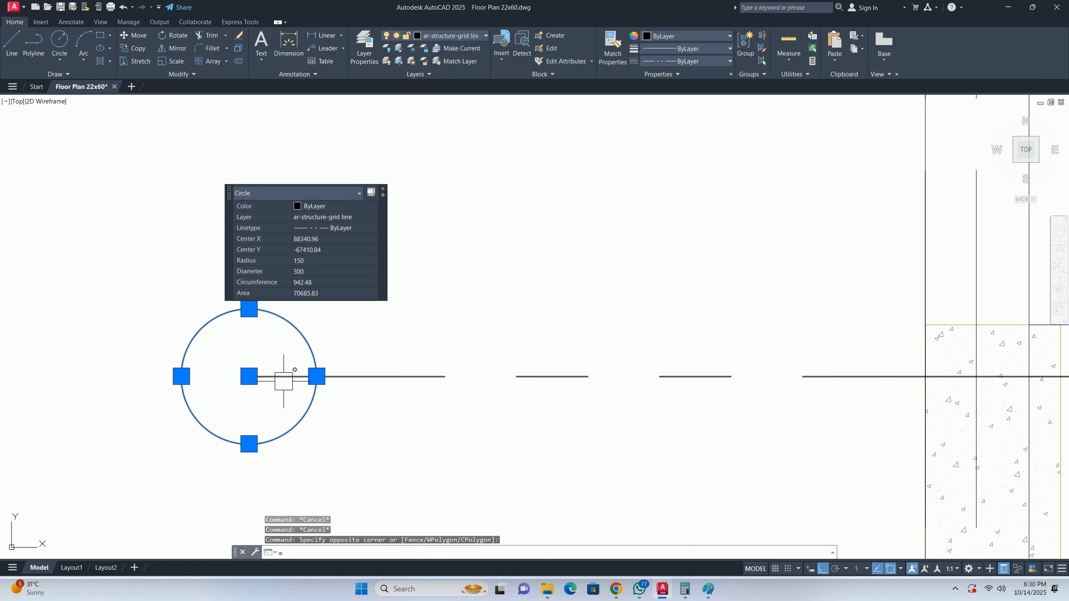
{"action": "key", "text": "Return"}
{"action": "left_click", "coordinate": [316, 376]}
{"action": "key", "text": "Escape"}
{"action": "key", "text": "Escape"}
{"action": "scroll", "coordinate": [252, 391], "scroll_direction": "down", "scroll_amount": 5}
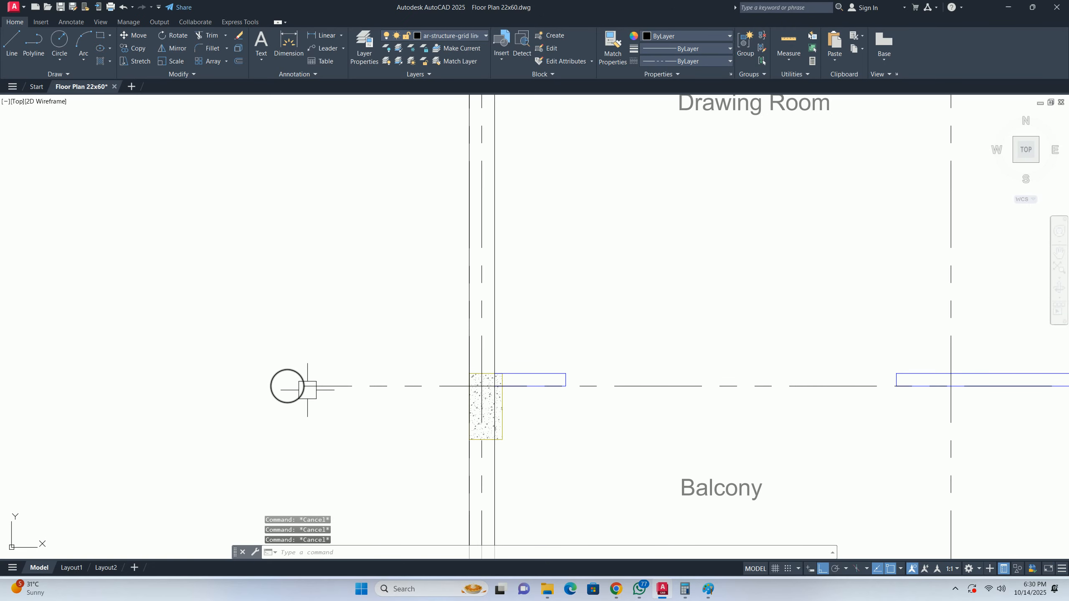
- Start a multiline text box over the grid bubble and set its text height to 75
{"action": "type", "text": "t"}
{"action": "key", "text": "Return"}
{"action": "scroll", "coordinate": [297, 391], "scroll_direction": "up", "scroll_amount": 5}
{"action": "left_click", "coordinate": [176, 313]}
{"action": "left_click", "coordinate": [411, 467]}
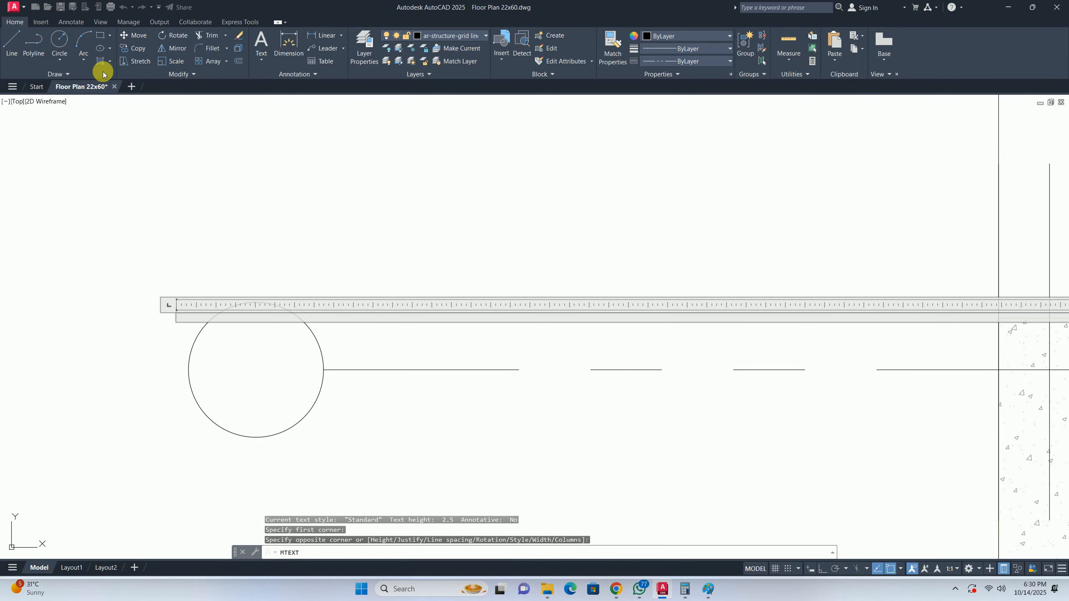
{"action": "left_click", "coordinate": [112, 51]}
{"action": "type", "text": "7"}
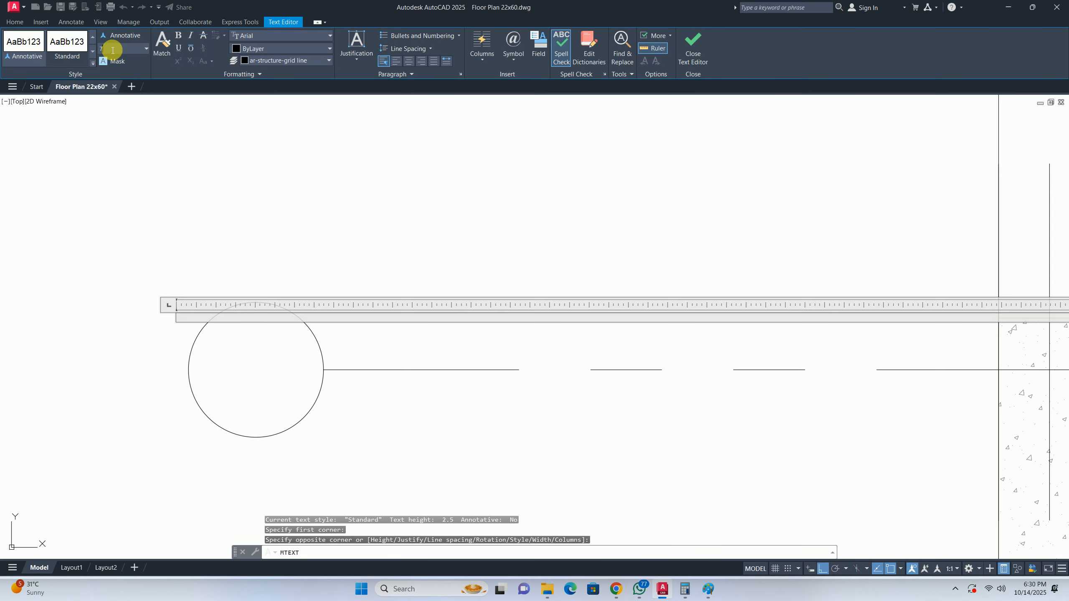
{"action": "type", "text": "5"}
{"action": "key", "text": "Return"}
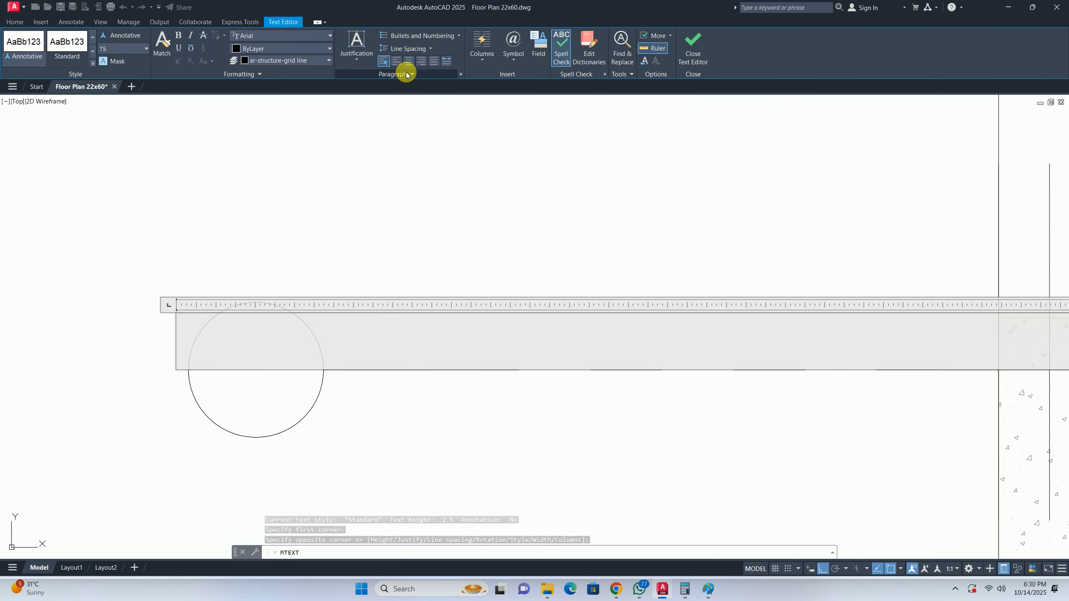
- Centre the text and enter A as the grid label
{"action": "left_click", "coordinate": [409, 61]}
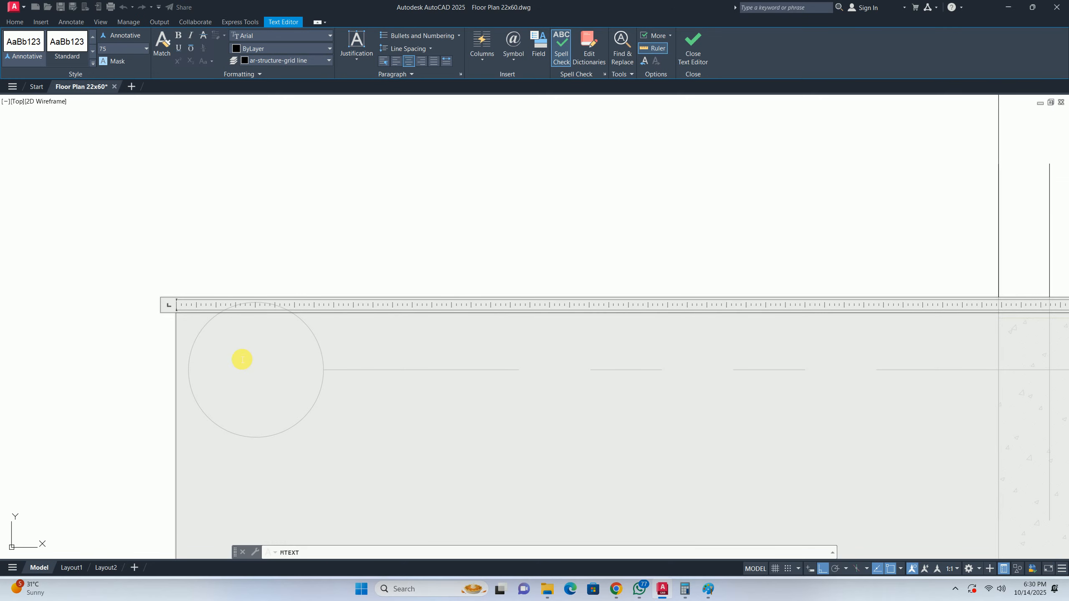
{"action": "type", "text": "a"}
{"action": "key", "text": "BackSpace"}
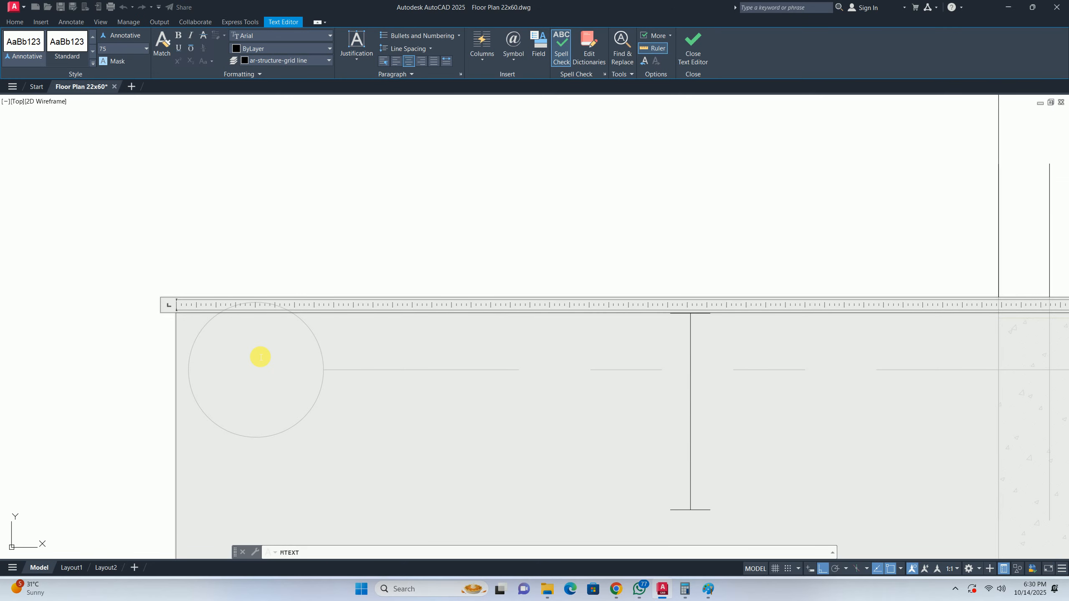
{"action": "type", "text": "A"}
{"action": "left_click", "coordinate": [470, 210]}
{"action": "key", "text": "Escape"}
{"action": "key", "text": "Escape"}
- Shrink the width of the A label's text frame over the grid bubble
{"action": "scroll", "coordinate": [343, 334], "scroll_direction": "down", "scroll_amount": 2}
{"action": "middle_click_drag", "start_coordinate": [341, 335], "coordinate": [361, 322]}
{"action": "left_click", "coordinate": [332, 328]}
{"action": "left_click", "coordinate": [407, 308]}
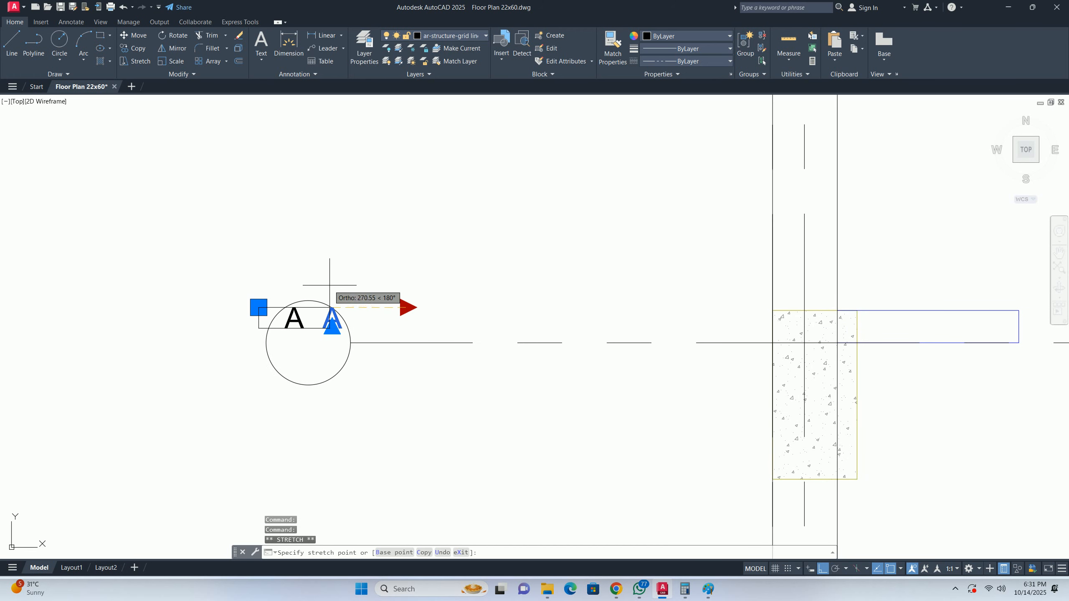
{"action": "key", "text": "Escape"}
- Move the A label down and across to the middle of the grid bubble
{"action": "type", "text": "m"}
{"action": "key", "text": "Return"}
{"action": "left_click", "coordinate": [302, 319]}
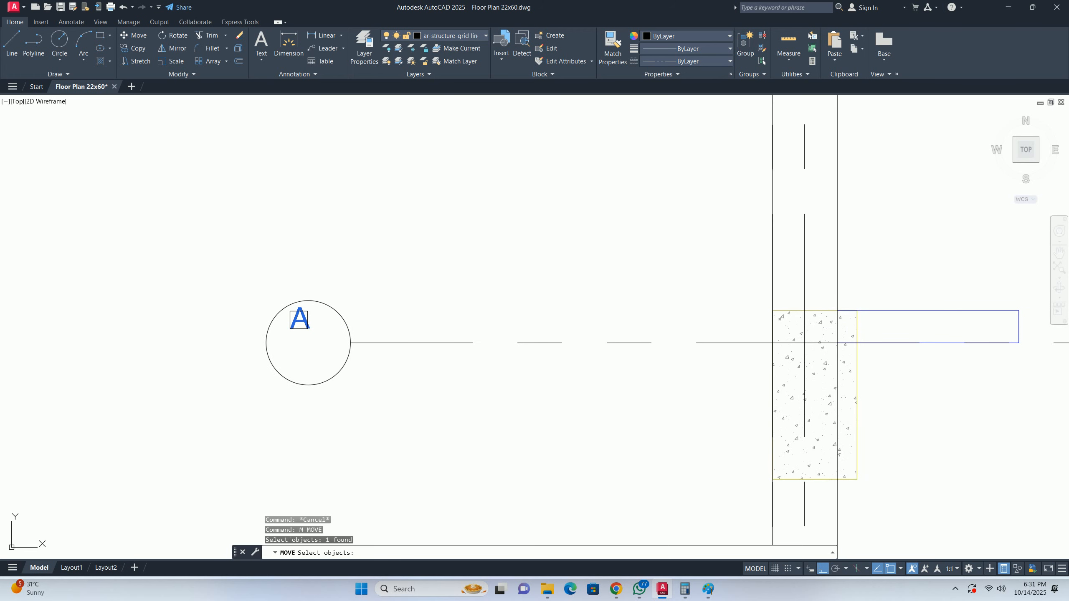
{"action": "key", "text": "Return"}
{"action": "scroll", "coordinate": [306, 311], "scroll_direction": "up", "scroll_amount": 5}
{"action": "left_click", "coordinate": [306, 311]}
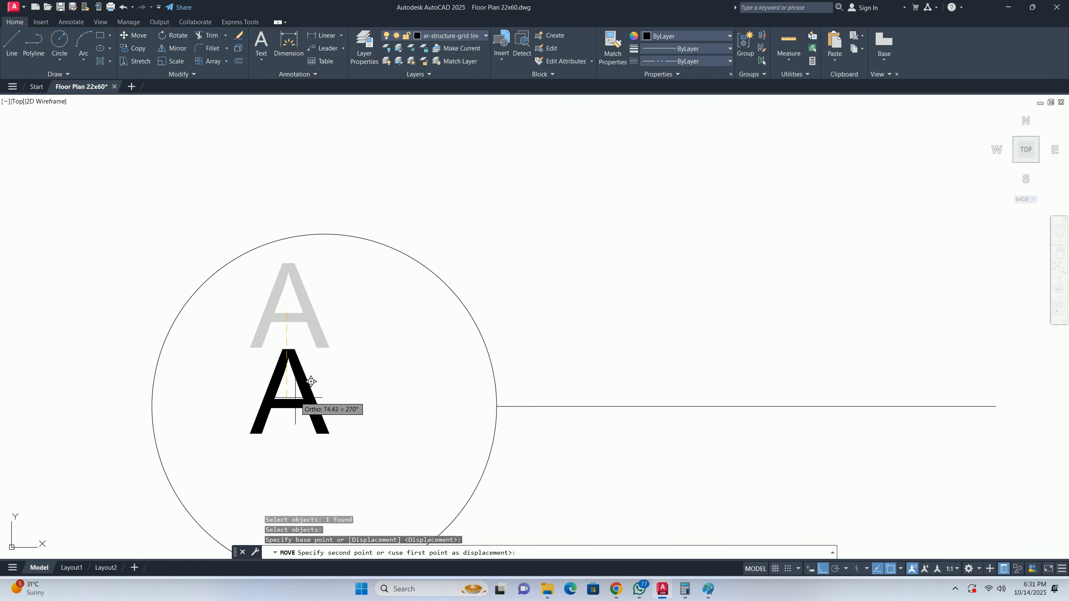
{"action": "left_click", "coordinate": [301, 404]}
{"action": "key", "text": "Return"}
{"action": "left_click", "coordinate": [301, 402]}
{"action": "key", "text": "Return"}
{"action": "left_click", "coordinate": [328, 318]}
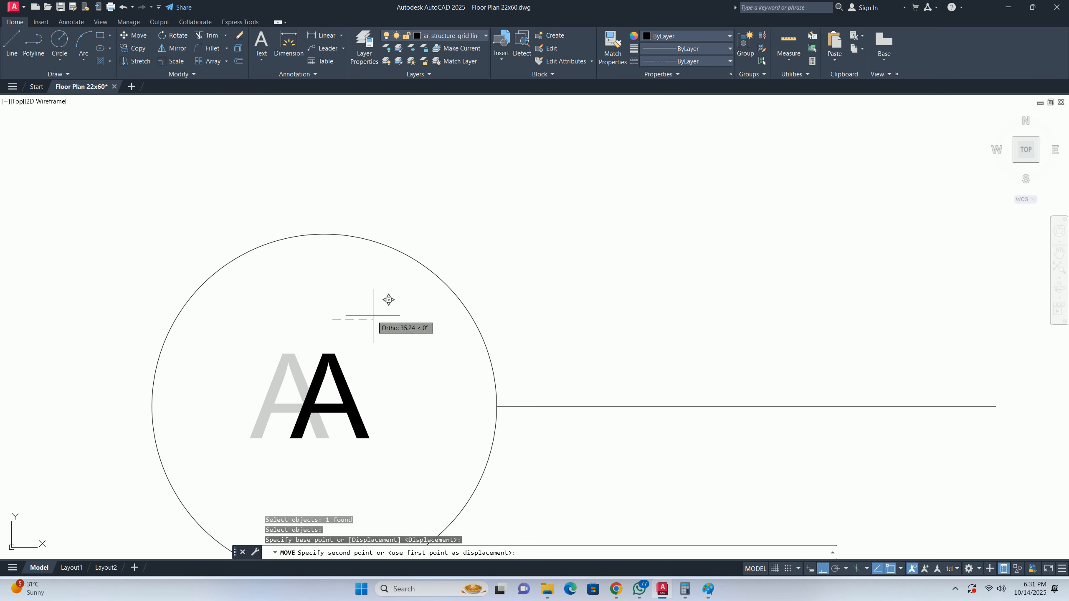
{"action": "left_click", "coordinate": [370, 314]}
- Set the A label's justification to Middle center
{"action": "left_click", "coordinate": [344, 371]}
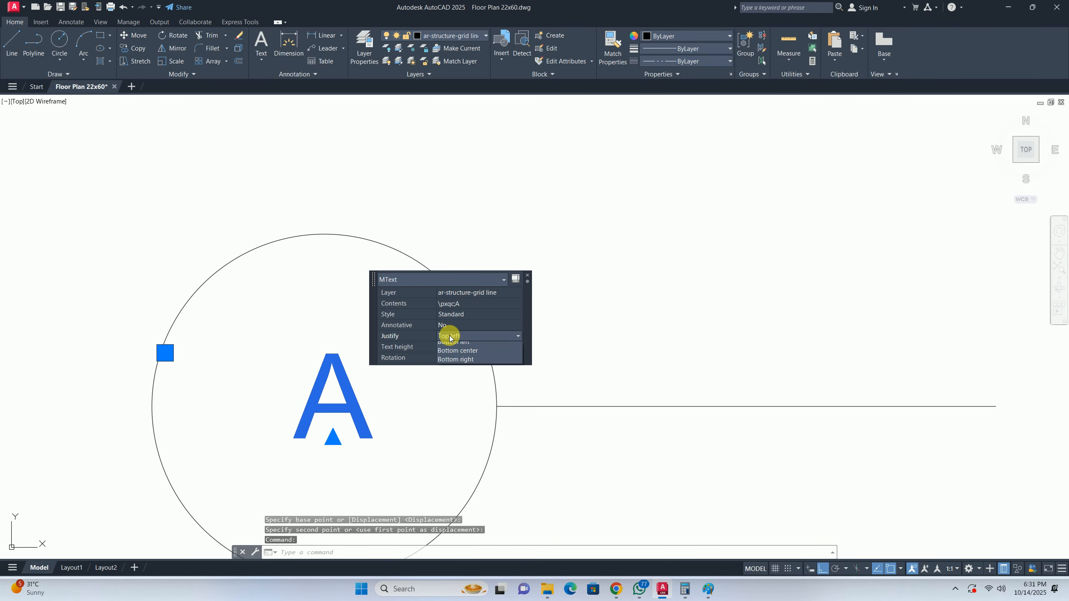
{"action": "left_click", "coordinate": [450, 337]}
{"action": "left_click", "coordinate": [456, 382]}
{"action": "key", "text": "Escape"}
{"action": "key", "text": "Escape"}
{"action": "scroll", "coordinate": [324, 378], "scroll_direction": "down", "scroll_amount": 2}
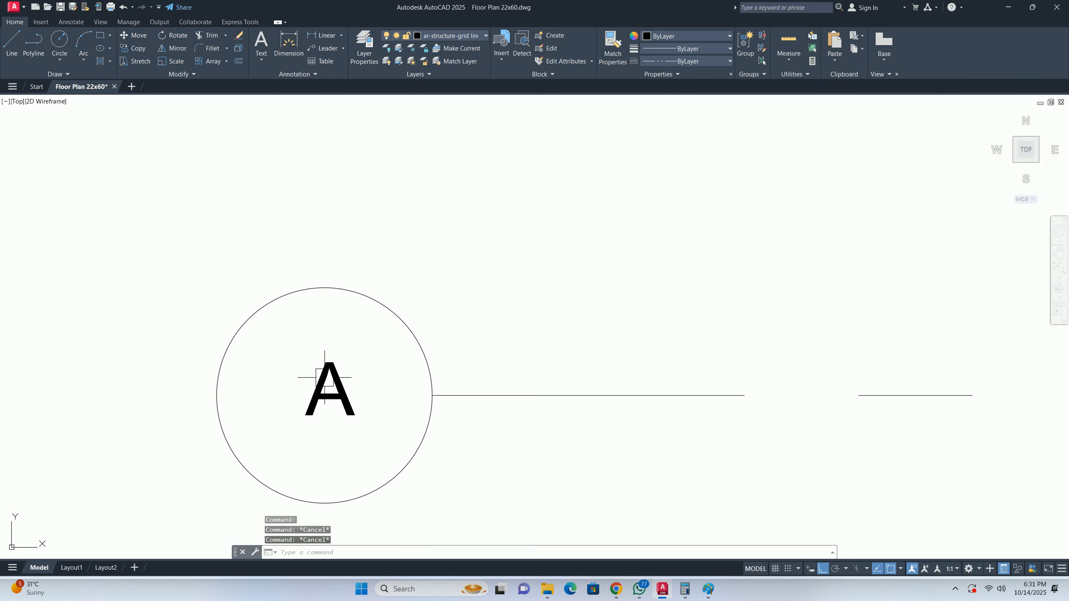
{"action": "key", "text": "Return"}
{"action": "left_click", "coordinate": [337, 400]}
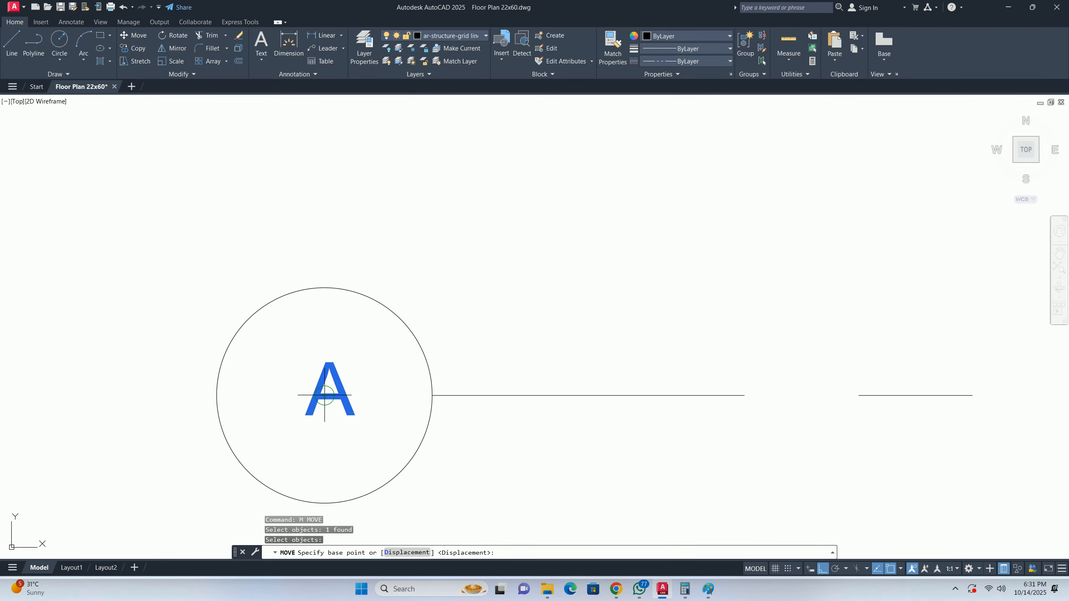
{"action": "scroll", "coordinate": [337, 396], "scroll_direction": "up", "scroll_amount": 3}
{"action": "key", "text": "Escape"}
{"action": "scroll", "coordinate": [338, 363], "scroll_direction": "down", "scroll_amount": 2}
{"action": "double_click", "coordinate": [337, 347]}
{"action": "key", "text": "Escape"}
{"action": "scroll", "coordinate": [349, 372], "scroll_direction": "down", "scroll_amount": 4}
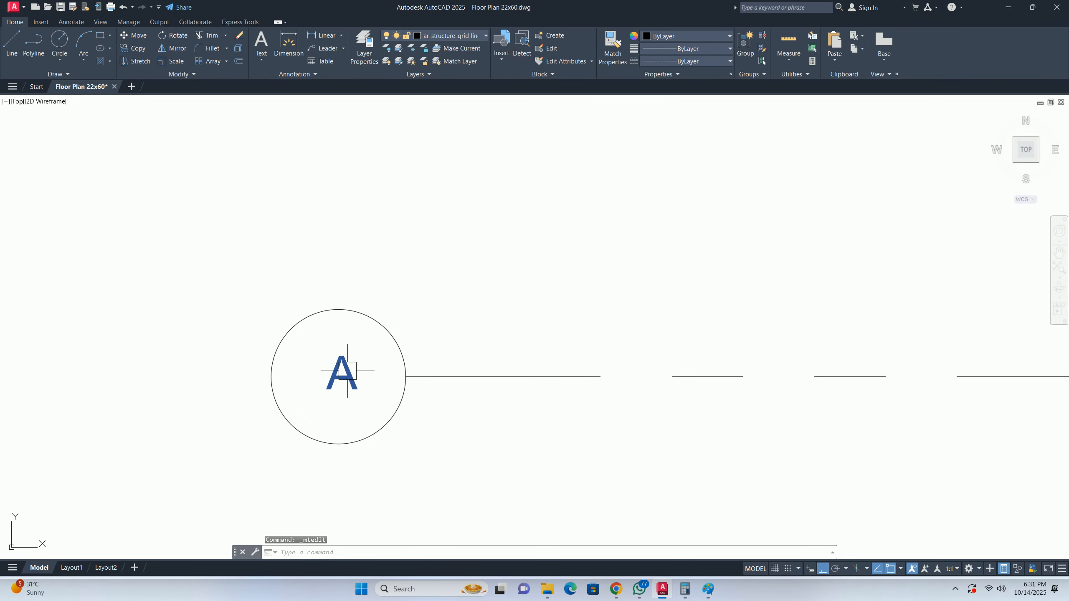
- Delete the A label from the grid bubble
{"action": "left_click", "coordinate": [346, 373]}
{"action": "key", "text": "Escape"}
{"action": "left_click", "coordinate": [352, 381]}
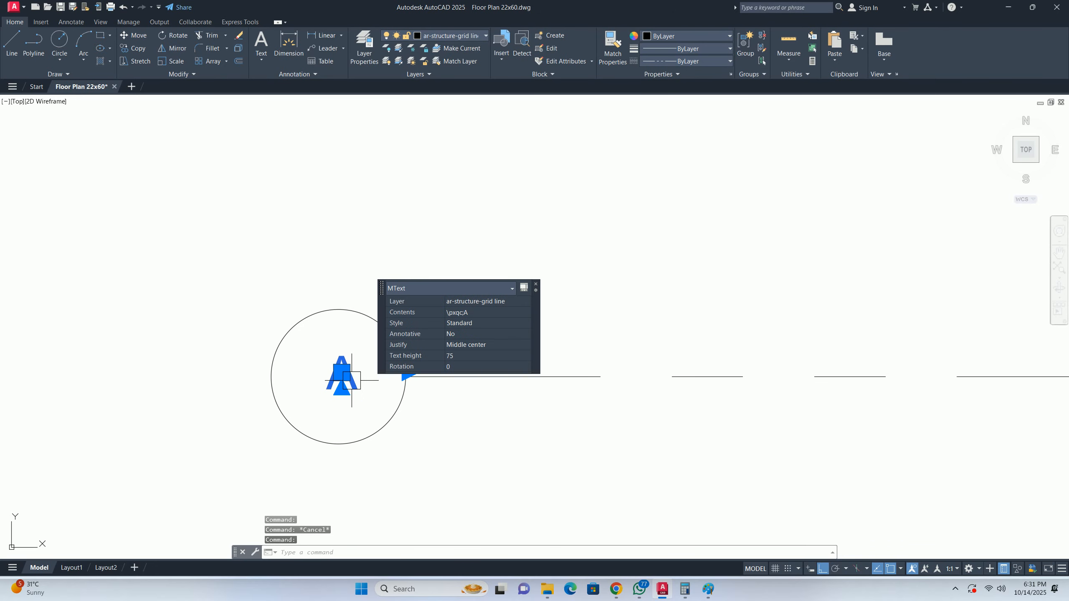
{"action": "key", "text": "Delete"}
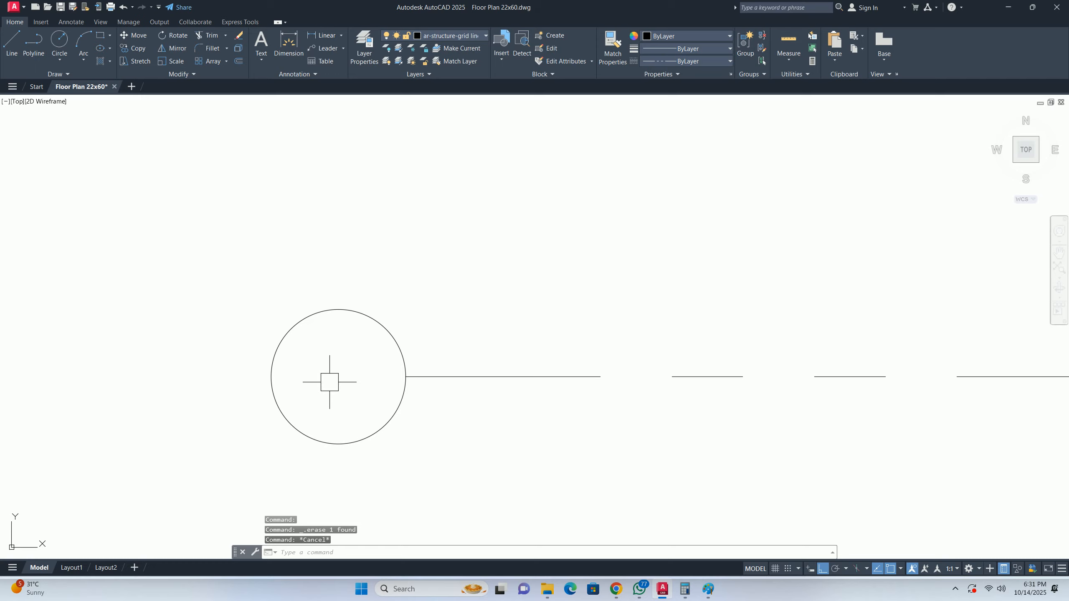
- Add a centred multiline text A with height 100, starting its frame at the grid bubble's centre
{"action": "key", "text": "Return"}
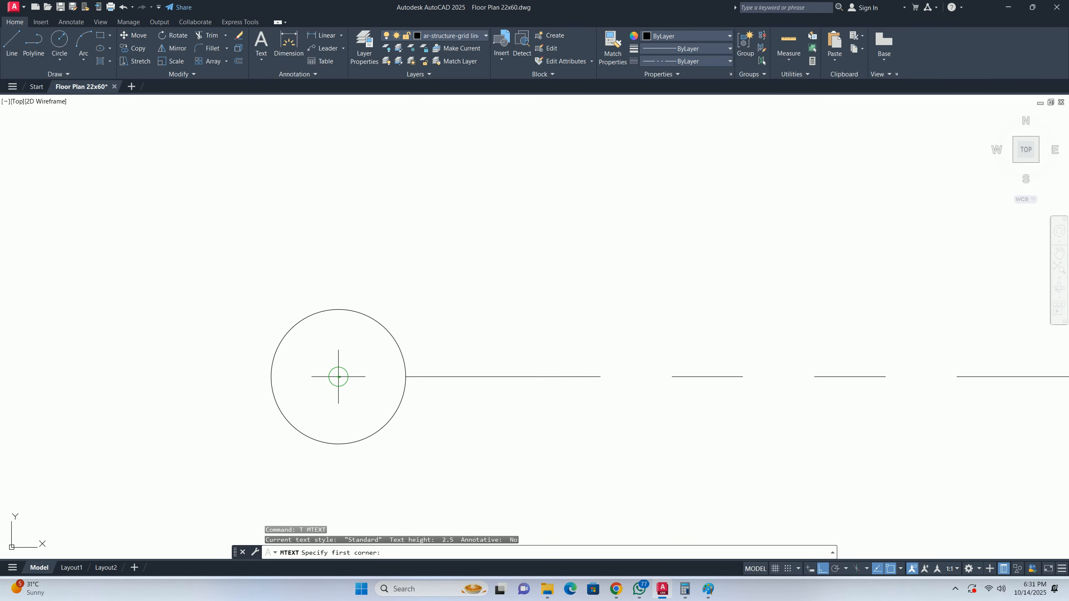
{"action": "left_click", "coordinate": [339, 377]}
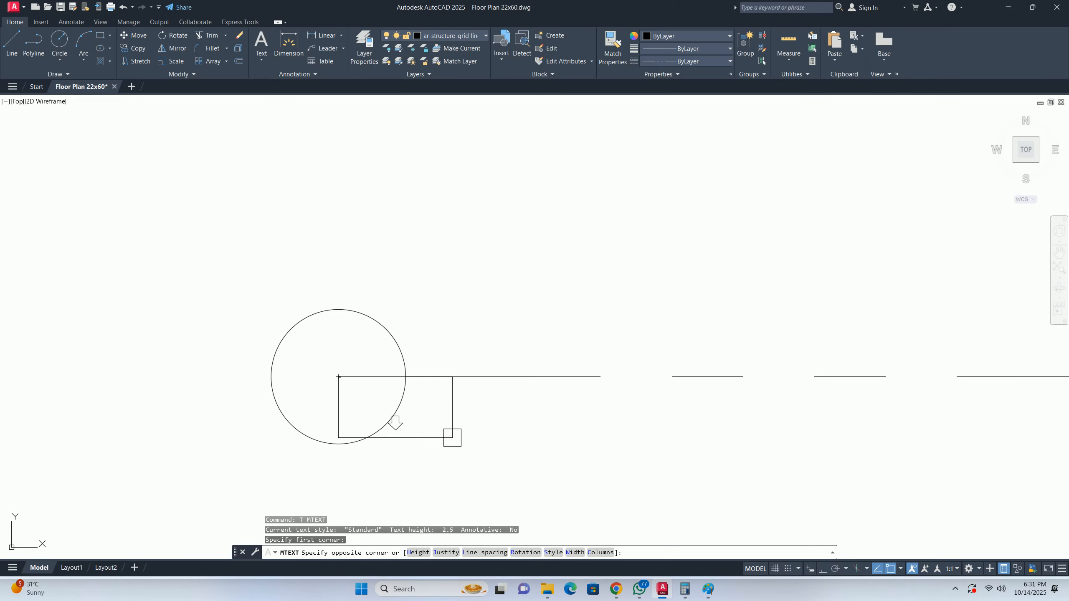
{"action": "left_click", "coordinate": [447, 442]}
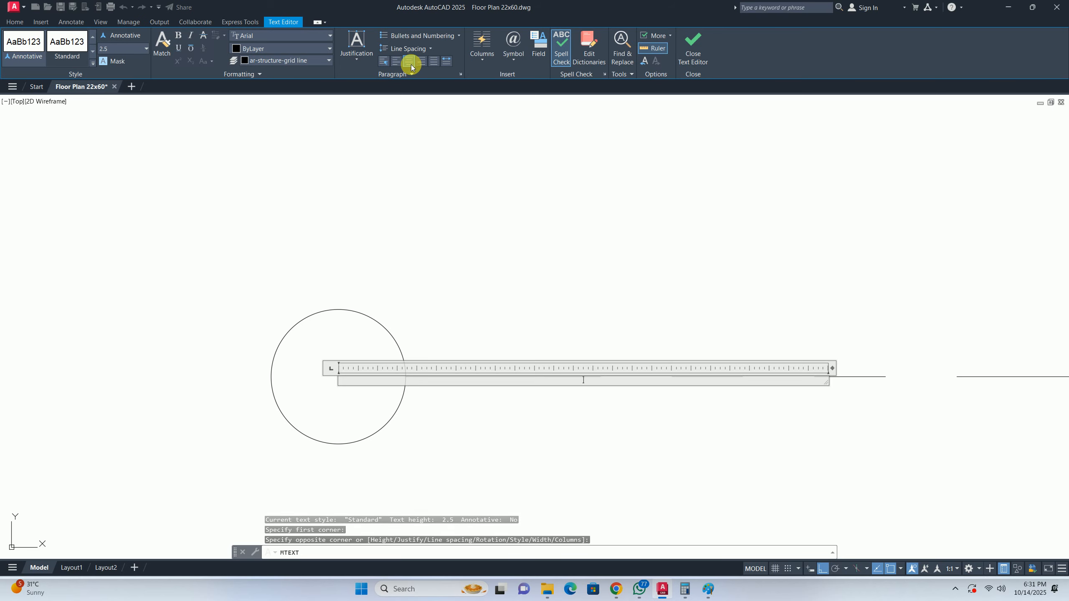
{"action": "left_click", "coordinate": [113, 50]}
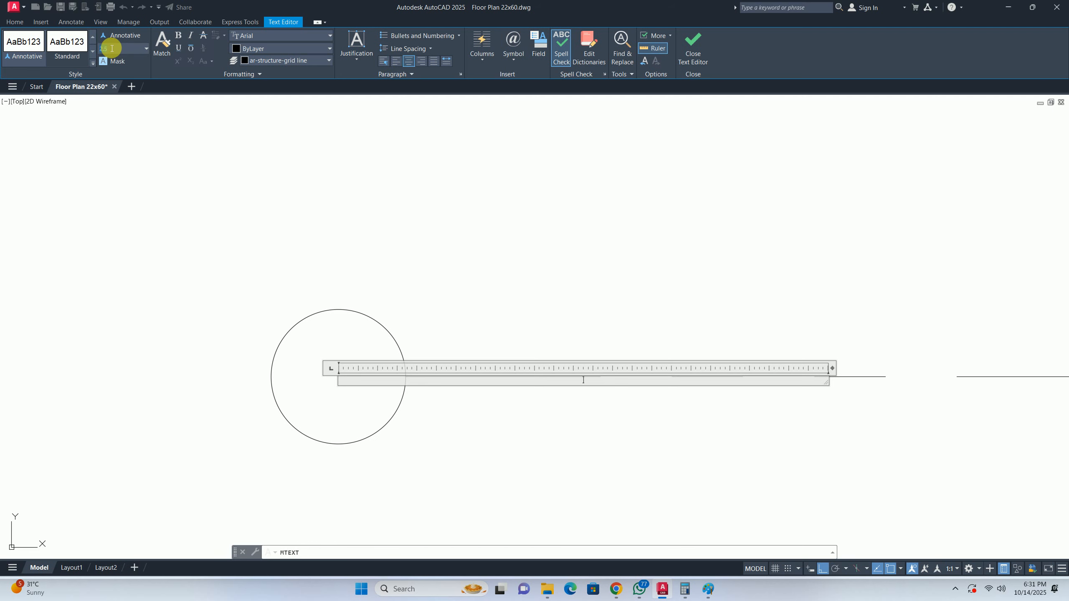
{"action": "key", "text": "Return"}
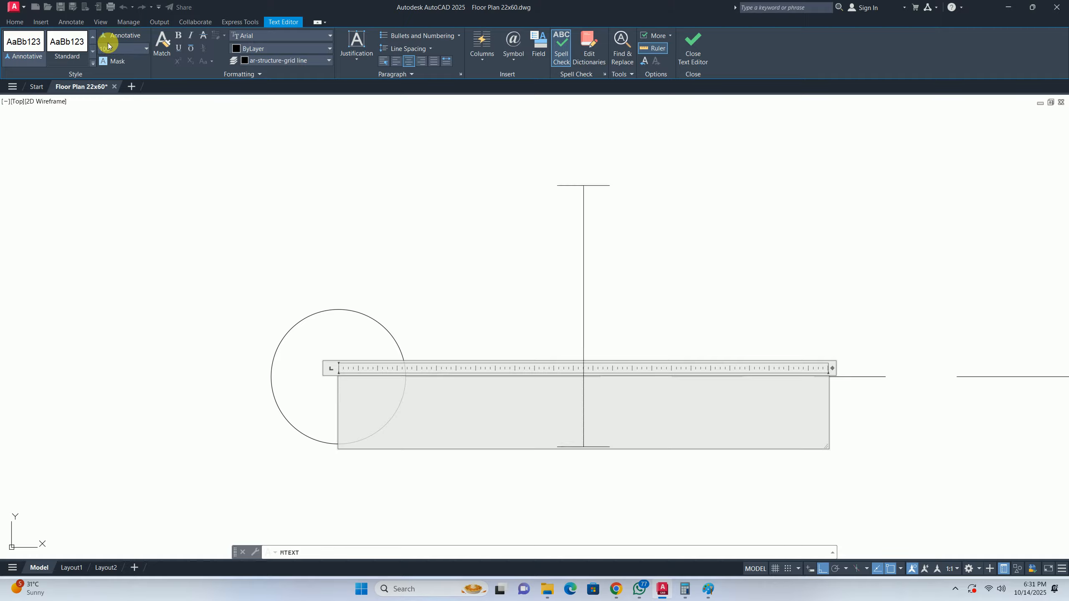
{"action": "type", "text": "A"}
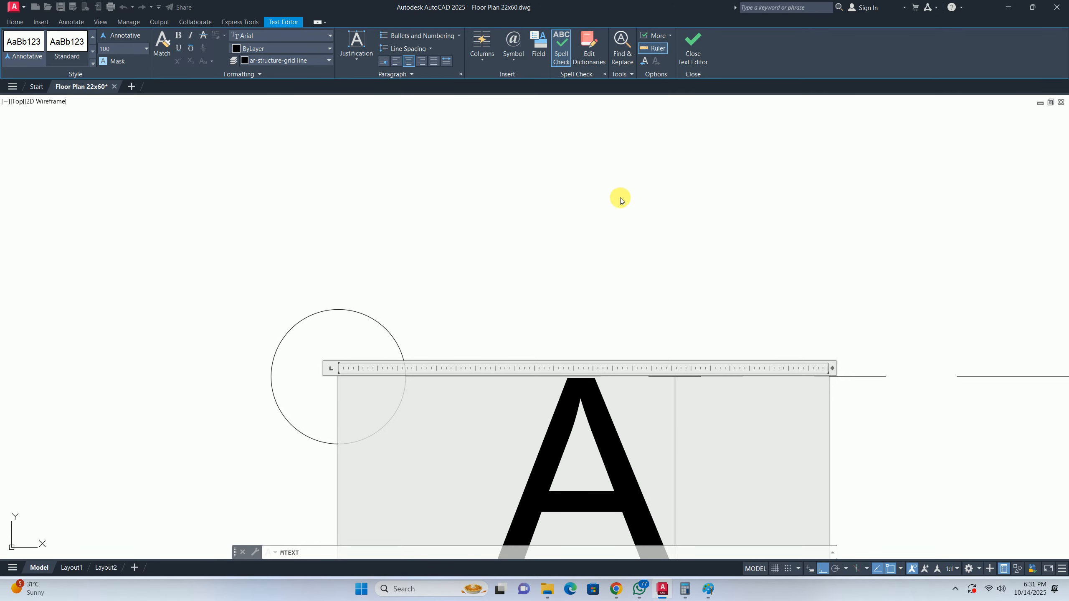
{"action": "left_click", "coordinate": [621, 201]}
- Set the new A label's justification to Middle center
{"action": "left_click", "coordinate": [406, 394]}
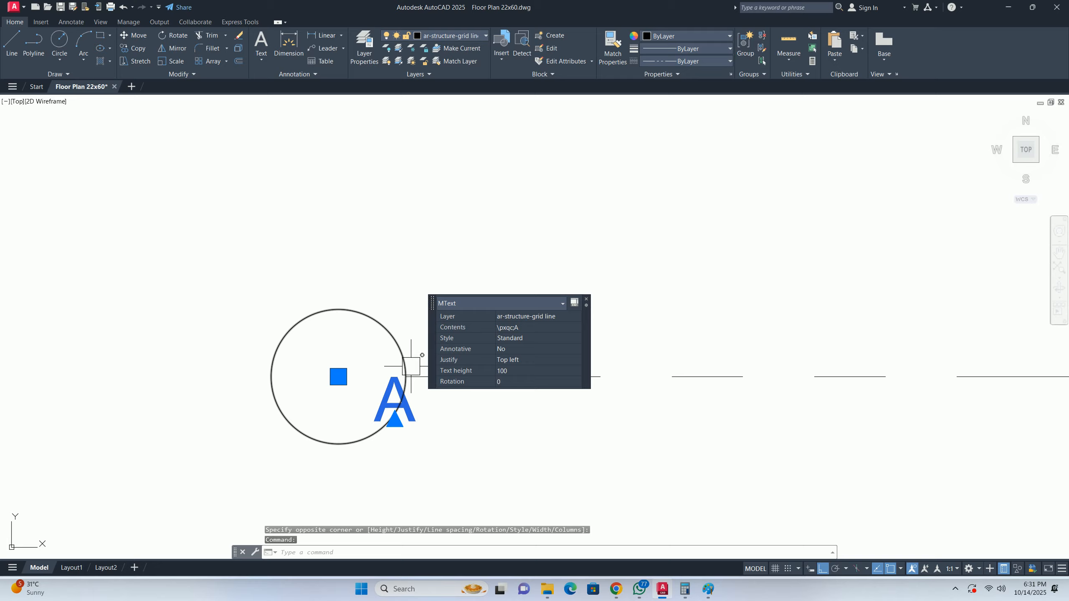
{"action": "left_click", "coordinate": [543, 361]}
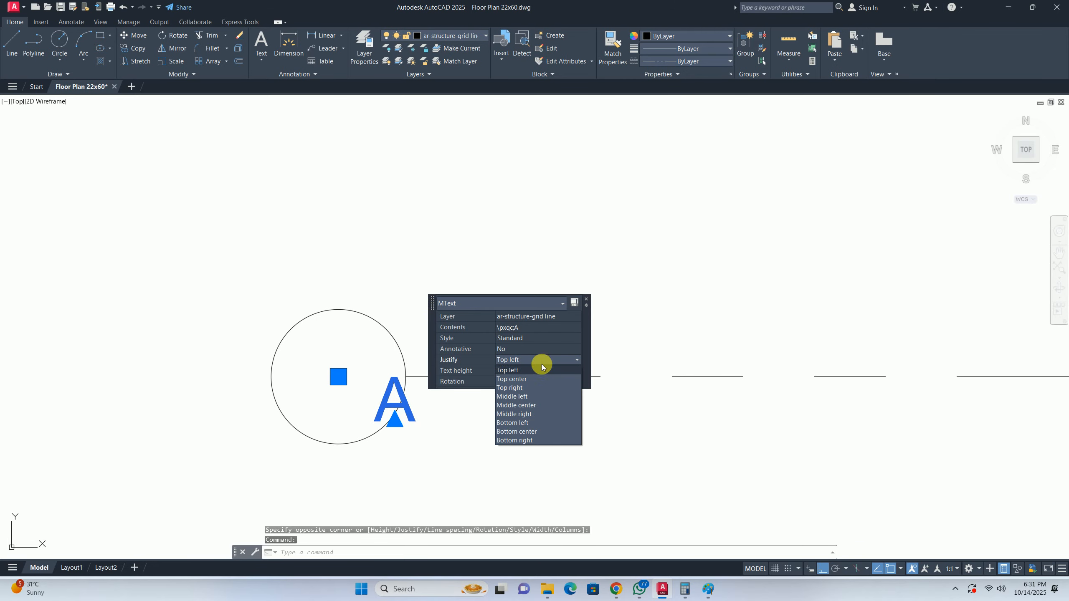
{"action": "left_click", "coordinate": [521, 407]}
- Move the A label so its middle sits on the centre of the grid bubble
{"action": "type", "text": "m"}
{"action": "key", "text": "Return"}
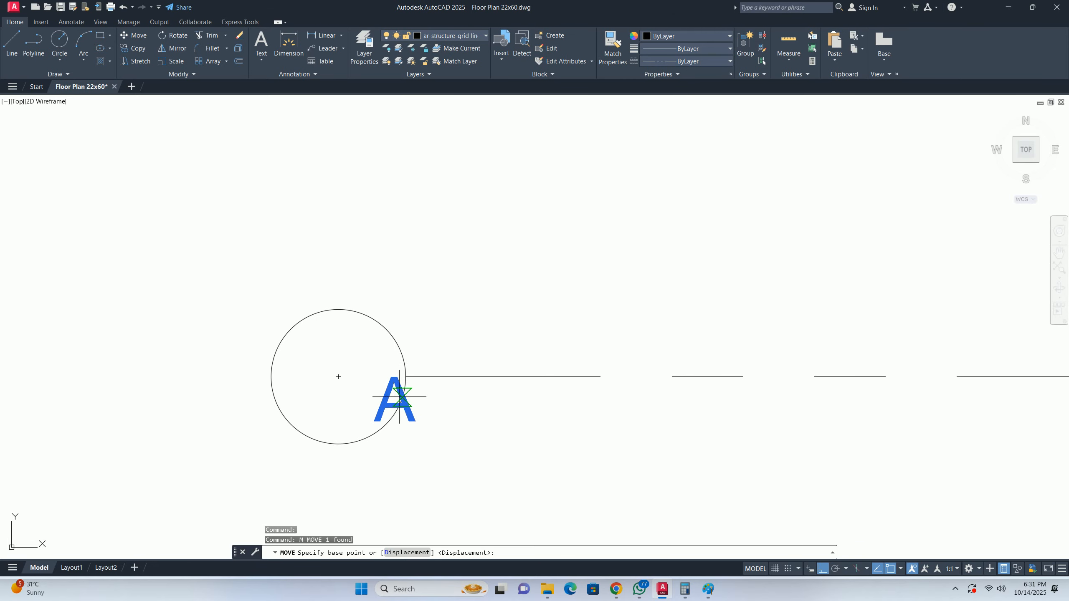
{"action": "scroll", "coordinate": [390, 398], "scroll_direction": "up", "scroll_amount": 5}
{"action": "scroll", "coordinate": [392, 301], "scroll_direction": "down", "scroll_amount": 4}
{"action": "scroll", "coordinate": [373, 356], "scroll_direction": "up", "scroll_amount": 2}
{"action": "left_click", "coordinate": [373, 356]}
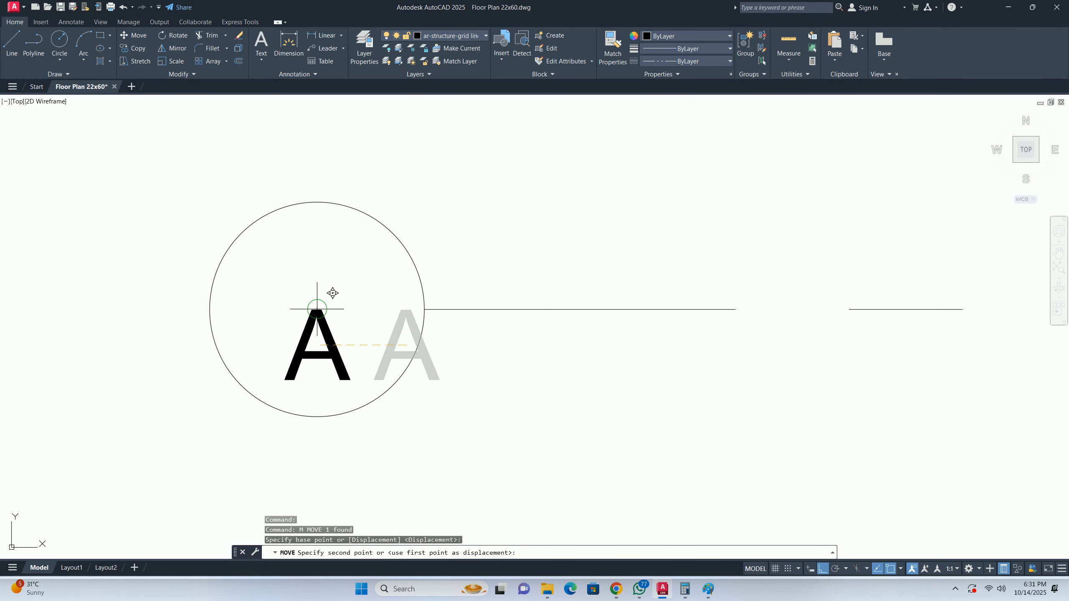
{"action": "left_click", "coordinate": [333, 295]}
{"action": "scroll", "coordinate": [341, 322], "scroll_direction": "down", "scroll_amount": 4}
{"action": "key", "text": "Escape"}
{"action": "key", "text": "Escape"}
{"action": "scroll", "coordinate": [338, 416], "scroll_direction": "down", "scroll_amount": 3}
{"action": "scroll", "coordinate": [354, 392], "scroll_direction": "up", "scroll_amount": 3}
- Resize the A label's text frame to fit within the width of the grid bubble
{"action": "left_click", "coordinate": [297, 412]}
{"action": "scroll", "coordinate": [303, 406], "scroll_direction": "up", "scroll_amount": 6}
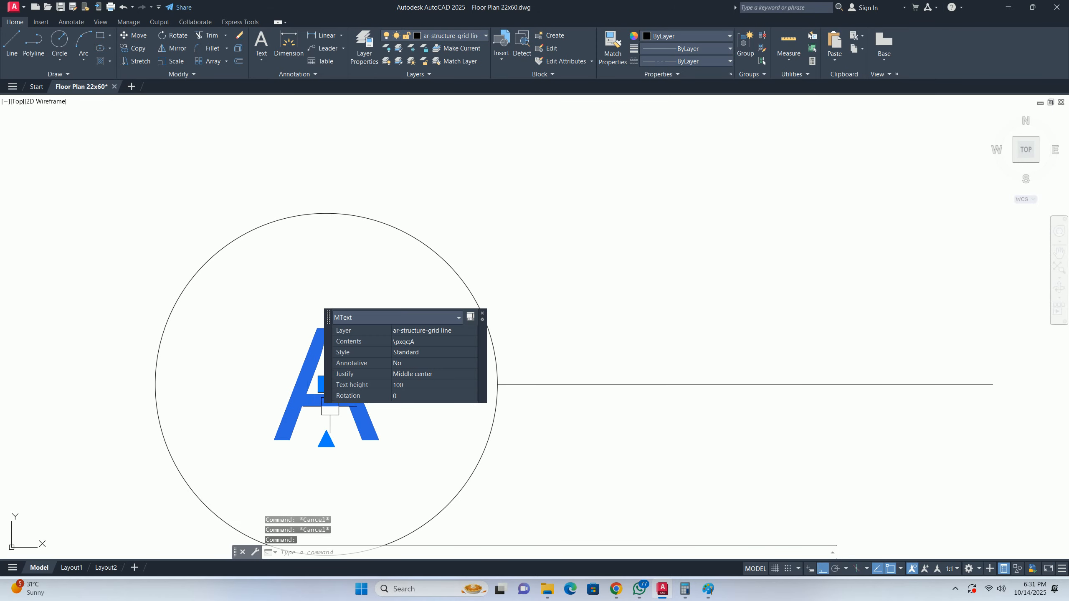
{"action": "left_click", "coordinate": [282, 381]}
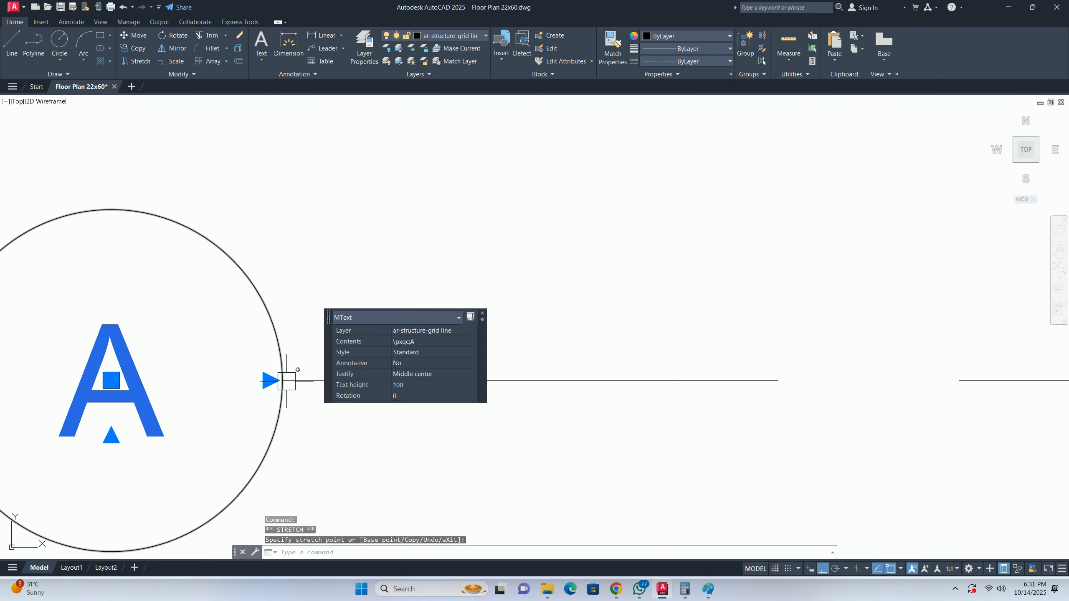
{"action": "scroll", "coordinate": [287, 381], "scroll_direction": "down", "scroll_amount": 6}
{"action": "key", "text": "Escape"}
{"action": "key", "text": "Escape"}
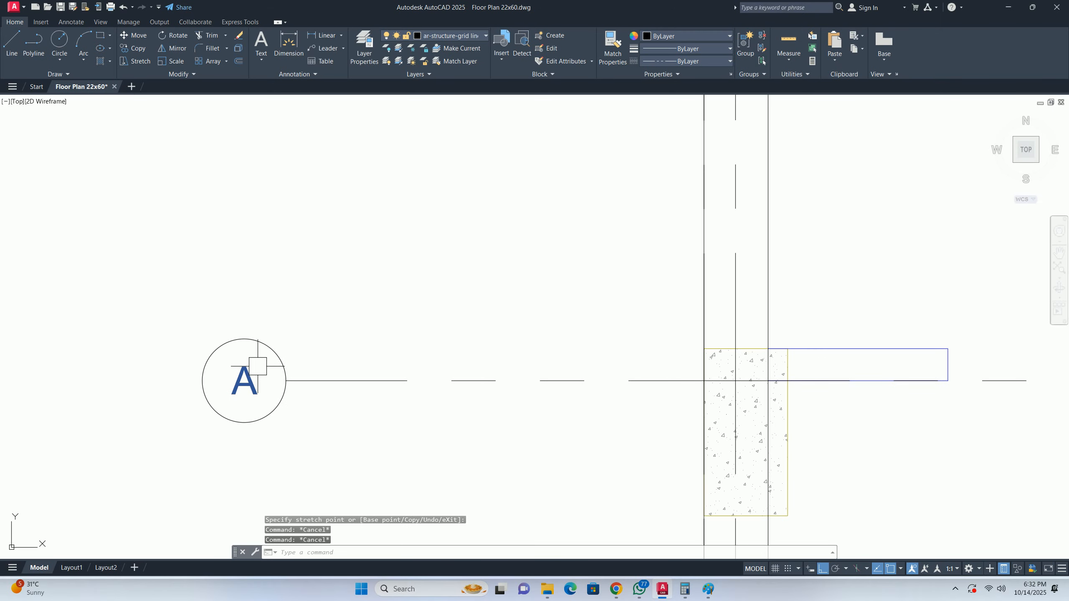
- Copy the A bubble with its label from the front Balcony grid line to the end of the grid line between Drawing Room and Lobby
{"action": "scroll", "coordinate": [262, 382], "scroll_direction": "down", "scroll_amount": 3}
{"action": "middle_click_drag", "start_coordinate": [232, 374], "coordinate": [400, 394]}
{"action": "scroll", "coordinate": [424, 411], "scroll_direction": "up", "scroll_amount": 1}
{"action": "scroll", "coordinate": [425, 411], "scroll_direction": "down", "scroll_amount": 2}
{"action": "scroll", "coordinate": [406, 419], "scroll_direction": "down", "scroll_amount": 2}
{"action": "type", "text": "co"}
{"action": "key", "text": "space"}
{"action": "left_click", "coordinate": [354, 369]}
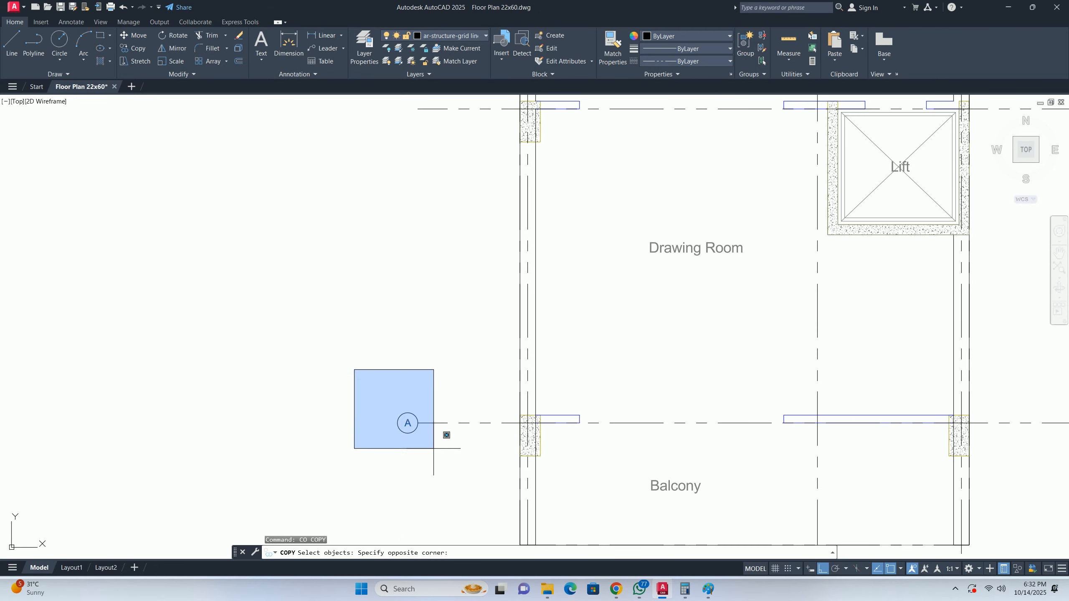
{"action": "left_click", "coordinate": [434, 449]}
{"action": "key", "text": "space"}
{"action": "left_click", "coordinate": [418, 422]}
{"action": "middle_click_drag", "start_coordinate": [419, 283], "coordinate": [415, 472]}
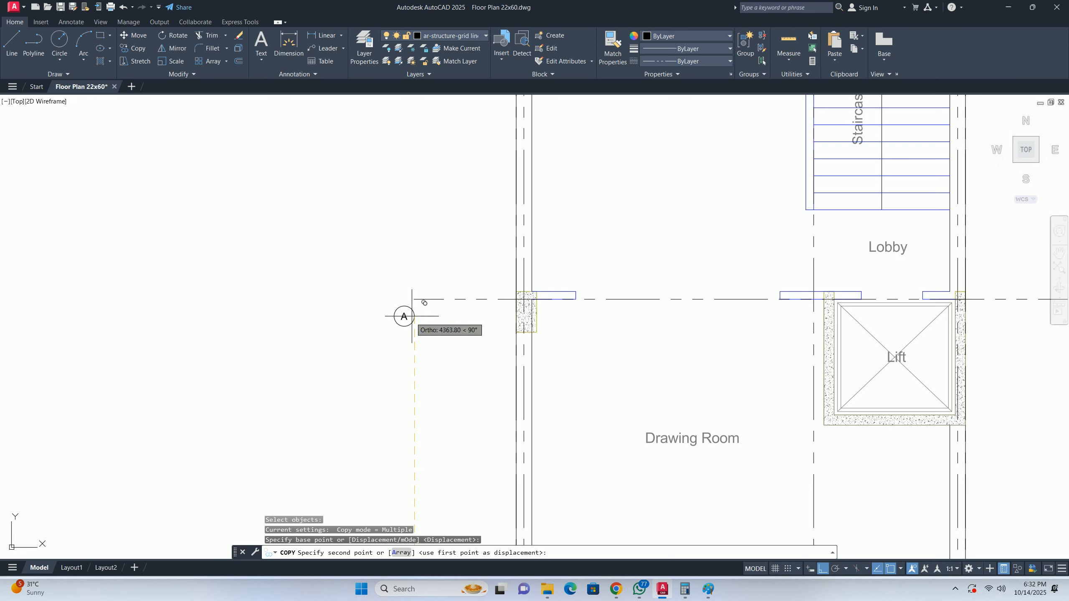
{"action": "left_click", "coordinate": [412, 299]}
- Place further bubble copies on the grid lines above the Formal Dinning Hall, below the Office Room and at the rear Balcony
{"action": "middle_click_drag", "start_coordinate": [415, 143], "coordinate": [396, 448]}
{"action": "scroll", "coordinate": [398, 432], "scroll_direction": "down", "scroll_amount": 2}
{"action": "left_click", "coordinate": [396, 325]}
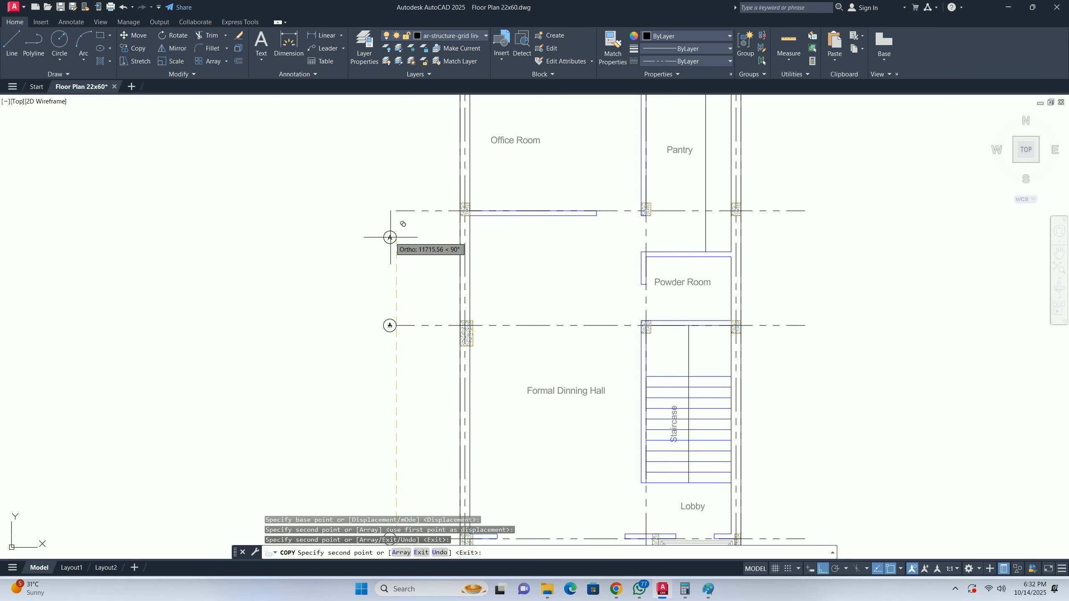
{"action": "left_click", "coordinate": [395, 211]}
{"action": "middle_click_drag", "start_coordinate": [394, 198], "coordinate": [393, 474]}
{"action": "key", "text": "Escape"}
{"action": "key", "text": "Escape"}
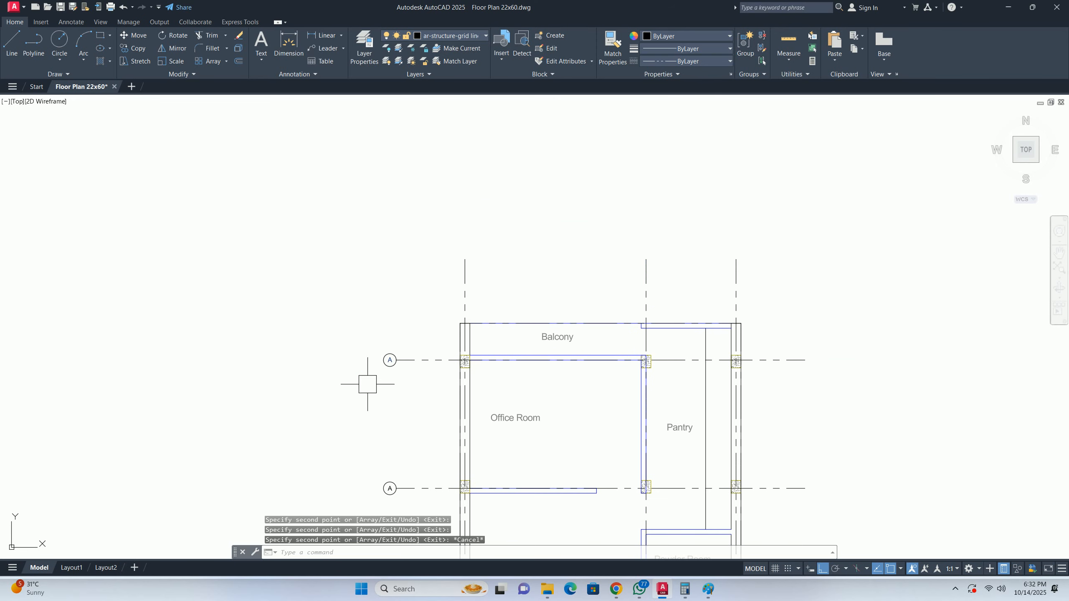
- Change the label in one of the copied grid bubbles from A to B
{"action": "scroll", "coordinate": [384, 363], "scroll_direction": "down", "scroll_amount": 5}
{"action": "scroll", "coordinate": [373, 377], "scroll_direction": "up", "scroll_amount": 2}
{"action": "scroll", "coordinate": [370, 377], "scroll_direction": "up", "scroll_amount": 6}
{"action": "scroll", "coordinate": [345, 388], "scroll_direction": "down", "scroll_amount": 3}
{"action": "scroll", "coordinate": [353, 395], "scroll_direction": "up", "scroll_amount": 10}
{"action": "double_click", "coordinate": [335, 328]}
{"action": "left_click_drag", "start_coordinate": [343, 336], "coordinate": [316, 335]}
{"action": "type", "text": "B"}
{"action": "left_click", "coordinate": [381, 431]}
- Select the A label in the next copied grid bubble
{"action": "scroll", "coordinate": [383, 431], "scroll_direction": "down", "scroll_amount": 4}
{"action": "scroll", "coordinate": [379, 380], "scroll_direction": "down", "scroll_amount": 5}
{"action": "scroll", "coordinate": [377, 349], "scroll_direction": "up", "scroll_amount": 9}
{"action": "left_click", "coordinate": [430, 293]}
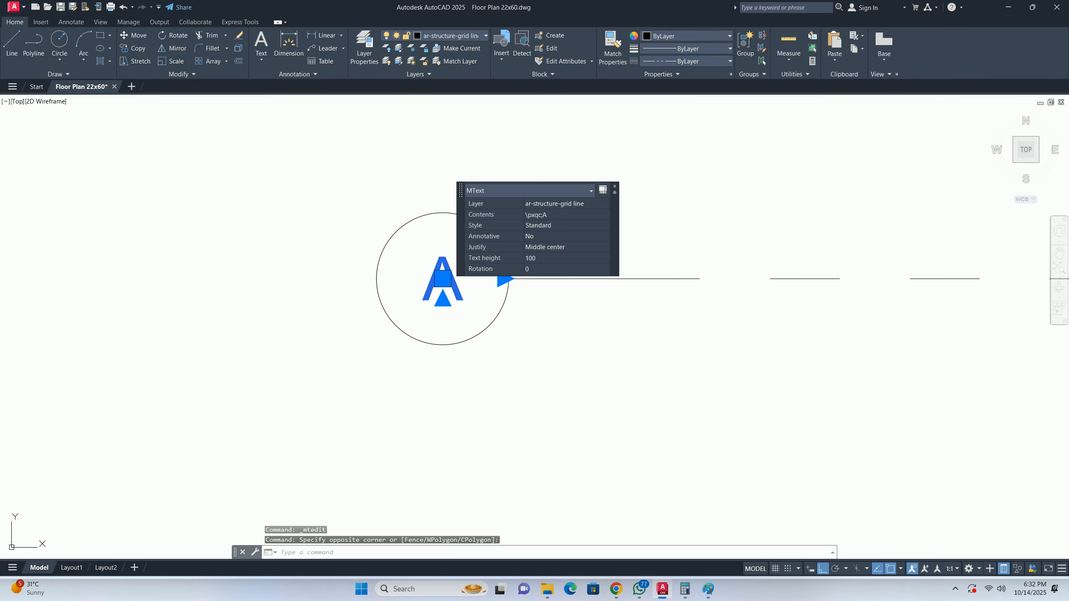
- Change the grid bubble label on the horizontal grid line above the Formal Dinning Hall to C
{"action": "double_click", "coordinate": [429, 294]}
{"action": "left_click_drag", "start_coordinate": [468, 293], "coordinate": [407, 291]}
{"action": "type", "text": "C"}
{"action": "left_click", "coordinate": [434, 400]}
{"action": "scroll", "coordinate": [434, 401], "scroll_direction": "down", "scroll_amount": 6}
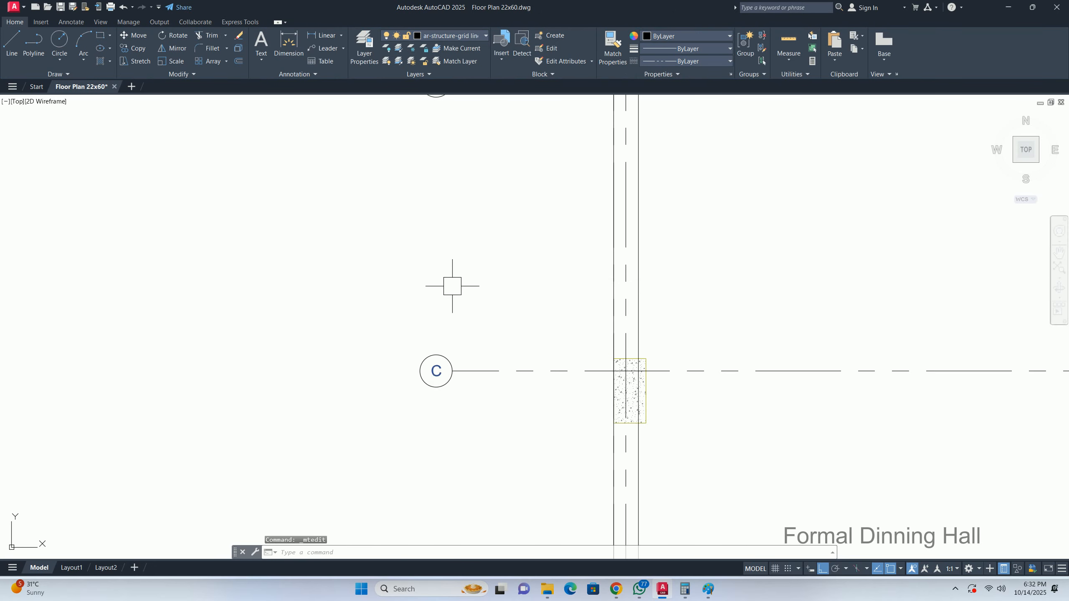
- Change the label of the next grid bubble up, at the Office Room's lower wall, to D
{"action": "scroll", "coordinate": [400, 339], "scroll_direction": "up", "scroll_amount": 7}
{"action": "double_click", "coordinate": [392, 340]}
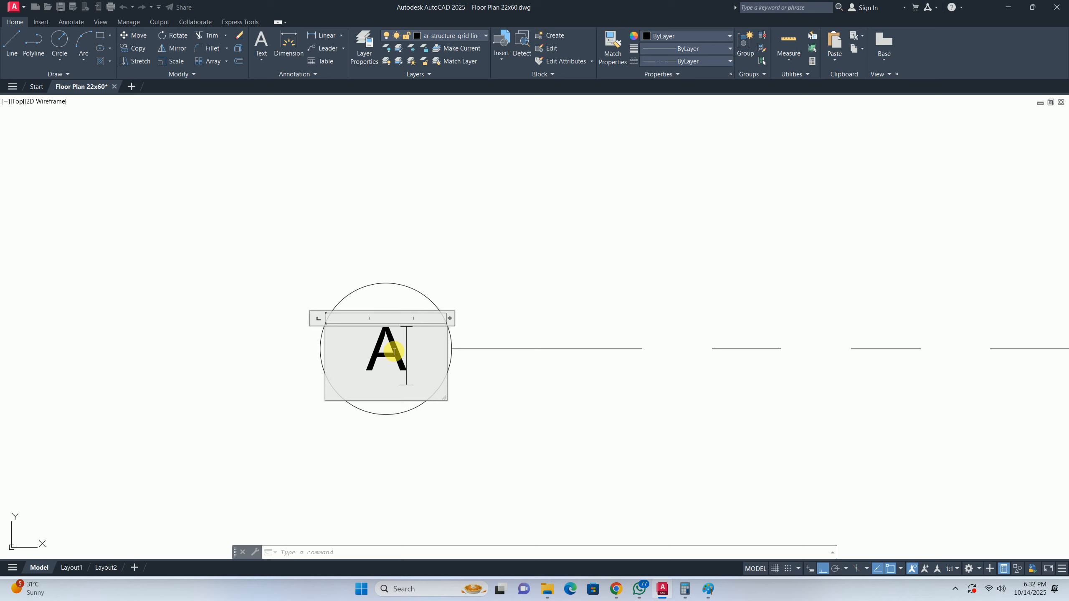
{"action": "left_click_drag", "start_coordinate": [395, 356], "coordinate": [366, 354]}
{"action": "type", "text": "D"}
{"action": "left_click", "coordinate": [394, 461]}
{"action": "scroll", "coordinate": [421, 349], "scroll_direction": "down", "scroll_amount": 4}
- Change the uppermost horizontal grid line's bubble label, between Office Room and Balcony, to E
{"action": "scroll", "coordinate": [395, 361], "scroll_direction": "up", "scroll_amount": 10}
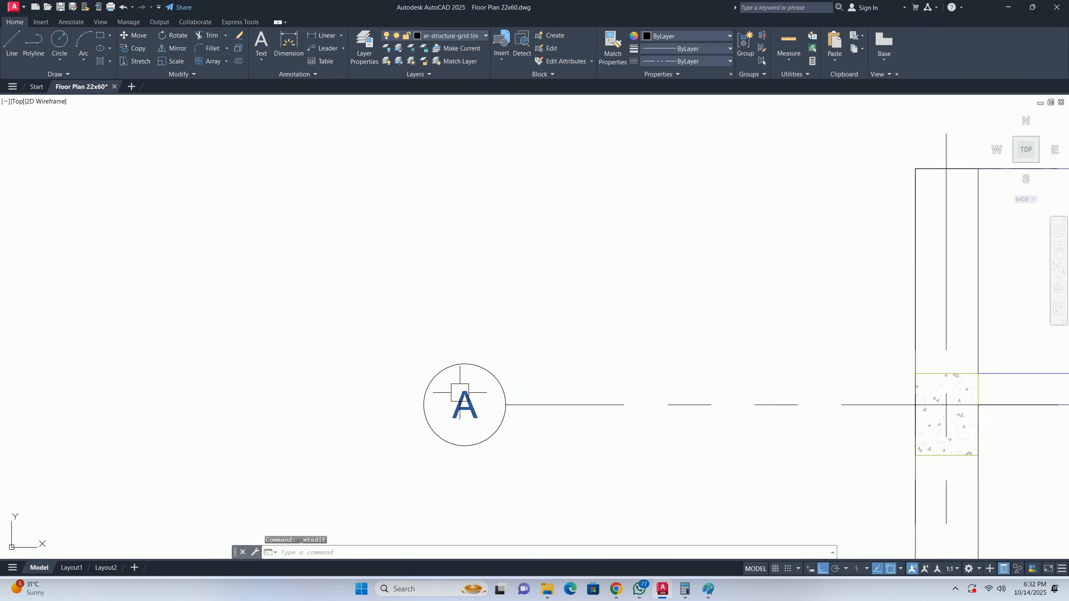
{"action": "double_click", "coordinate": [465, 411]}
{"action": "left_click_drag", "start_coordinate": [490, 413], "coordinate": [391, 414]}
{"action": "type", "text": "E"}
{"action": "left_click", "coordinate": [415, 356]}
{"action": "scroll", "coordinate": [396, 349], "scroll_direction": "down", "scroll_amount": 8}
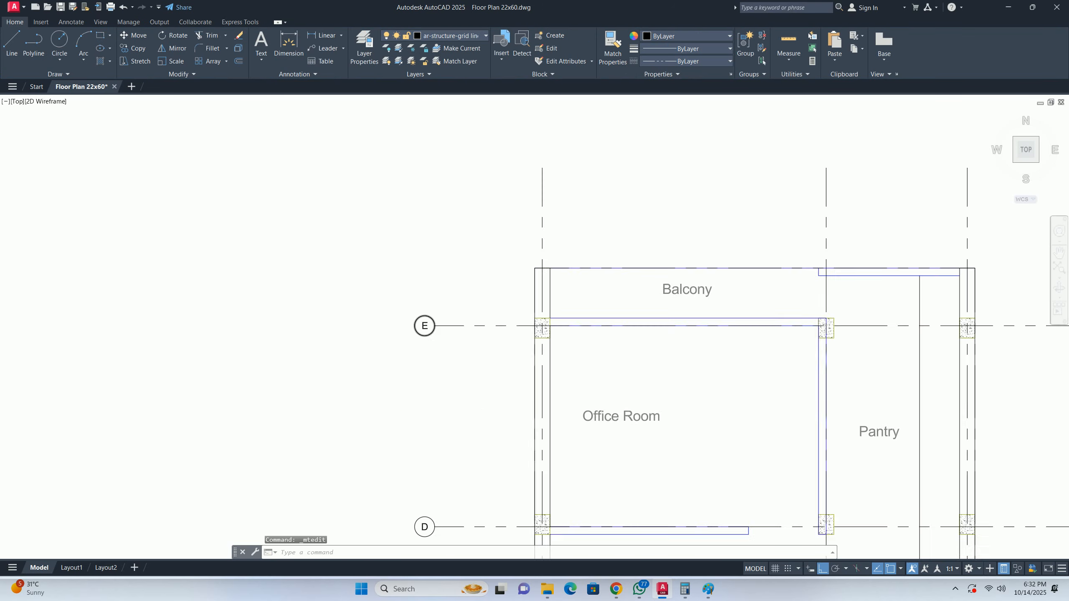
- Copy grid bubble E with its label onto the upper end of the leftmost vertical grid line
{"action": "key", "text": "Return"}
{"action": "scroll", "coordinate": [390, 328], "scroll_direction": "up", "scroll_amount": 4}
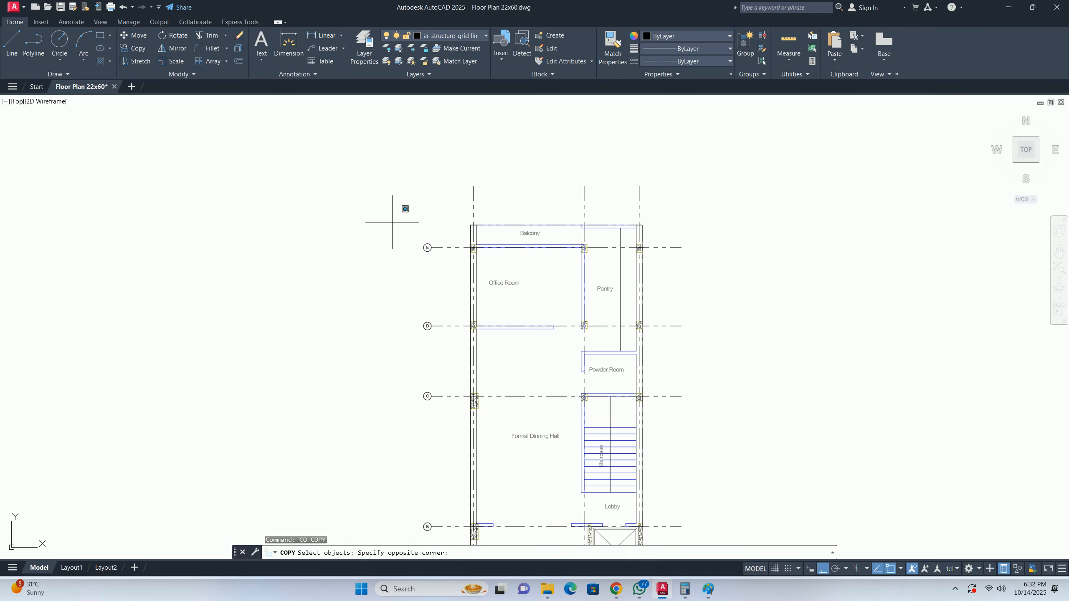
{"action": "left_click", "coordinate": [392, 222]}
{"action": "left_click", "coordinate": [440, 288]}
{"action": "scroll", "coordinate": [447, 245], "scroll_direction": "up", "scroll_amount": 8}
{"action": "key", "text": "Return"}
{"action": "left_click", "coordinate": [315, 293]}
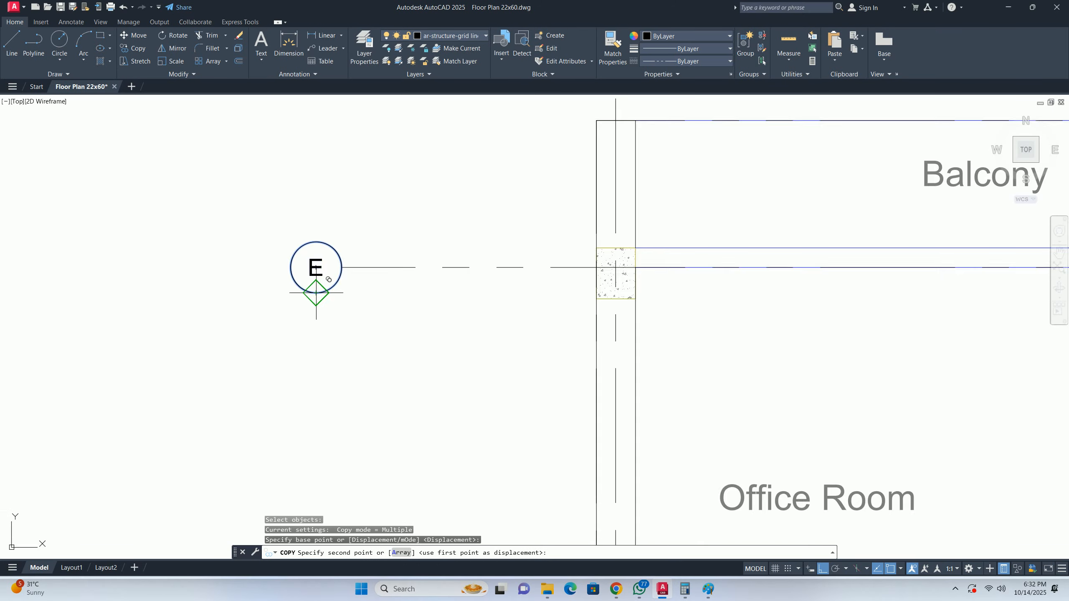
{"action": "scroll", "coordinate": [156, 424], "scroll_direction": "down", "scroll_amount": 3}
{"action": "key", "text": "Escape"}
- Change the label of the bubble above the leftmost vertical grid line to 1
{"action": "middle_click_drag", "start_coordinate": [232, 248], "coordinate": [279, 323]}
{"action": "scroll", "coordinate": [278, 319], "scroll_direction": "up", "scroll_amount": 6}
{"action": "double_click", "coordinate": [314, 288]}
{"action": "left_click_drag", "start_coordinate": [343, 296], "coordinate": [236, 296]}
{"action": "type", "text": "1"}
{"action": "key", "text": "Escape"}
{"action": "key", "text": "Escape"}
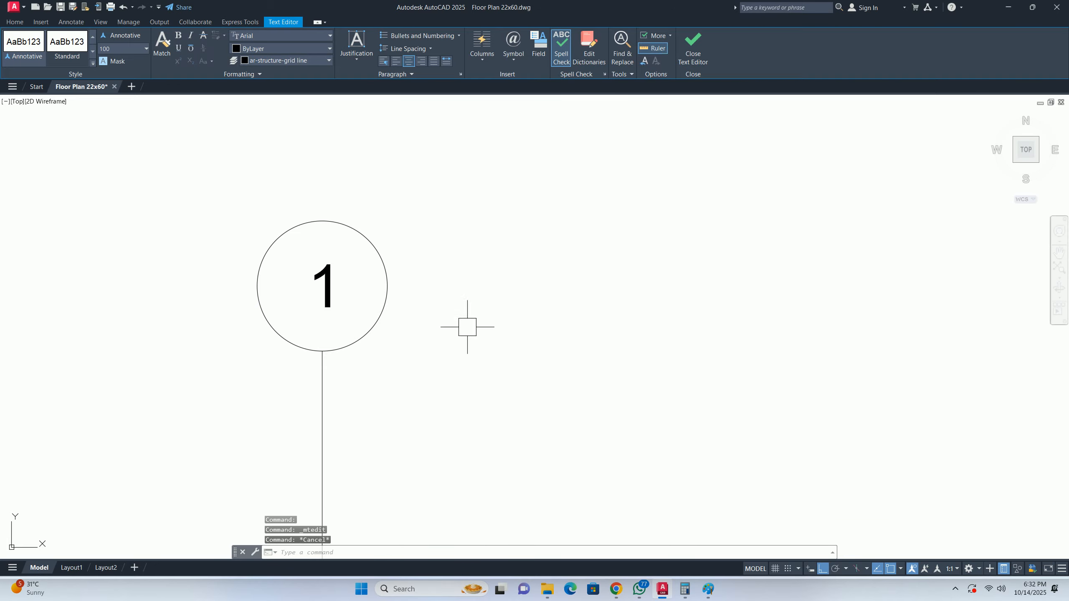
- Copy grid bubble 1 onto the upper ends of the middle and right vertical grid lines
{"action": "scroll", "coordinate": [405, 337], "scroll_direction": "down", "scroll_amount": 5}
{"action": "key", "text": "space"}
{"action": "left_click", "coordinate": [310, 242]}
{"action": "left_click", "coordinate": [430, 346]}
{"action": "key", "text": "space"}
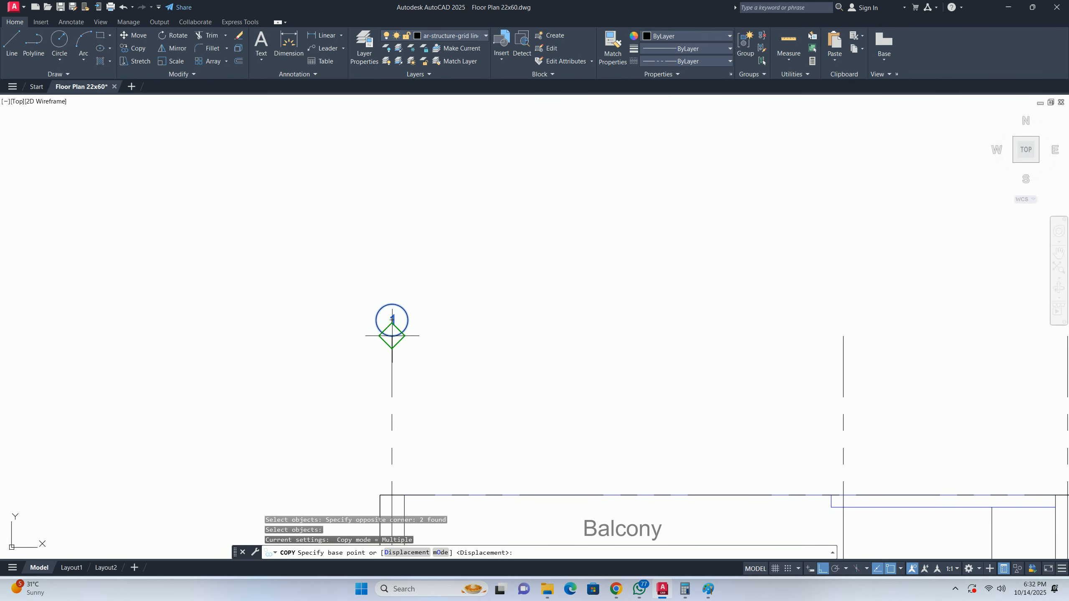
{"action": "left_click", "coordinate": [391, 337]}
{"action": "middle_click_drag", "start_coordinate": [637, 362], "coordinate": [204, 361]}
{"action": "left_click", "coordinate": [649, 335]}
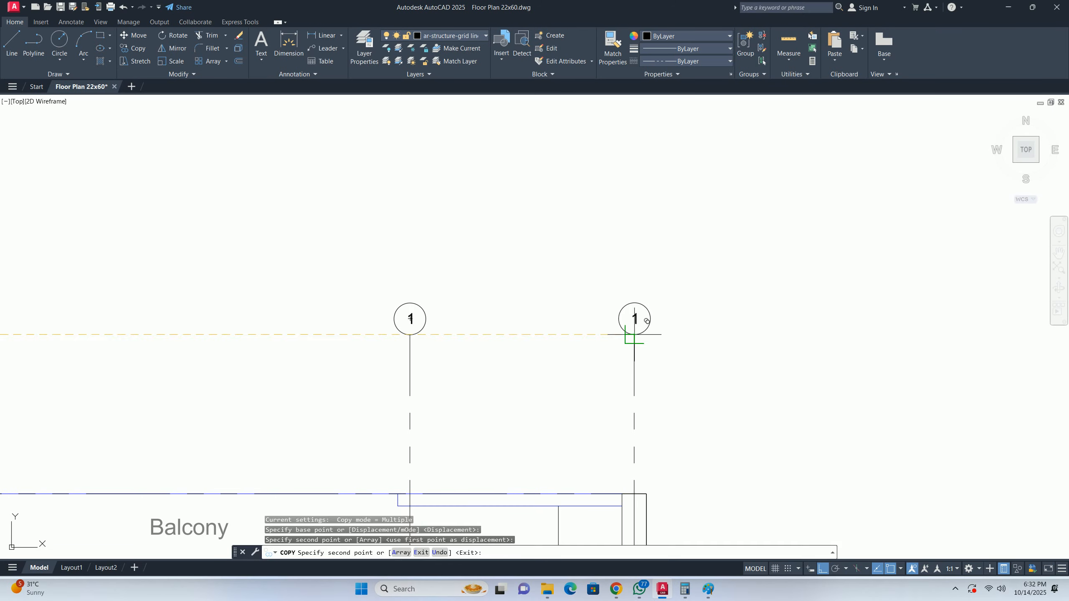
{"action": "key", "text": "Escape"}
- Change the label of the bubble above the middle vertical grid line to 2
{"action": "scroll", "coordinate": [458, 331], "scroll_direction": "up", "scroll_amount": 5}
{"action": "left_click", "coordinate": [541, 259]}
{"action": "left_click", "coordinate": [552, 269]}
{"action": "key", "text": "Escape"}
{"action": "double_click", "coordinate": [542, 270]}
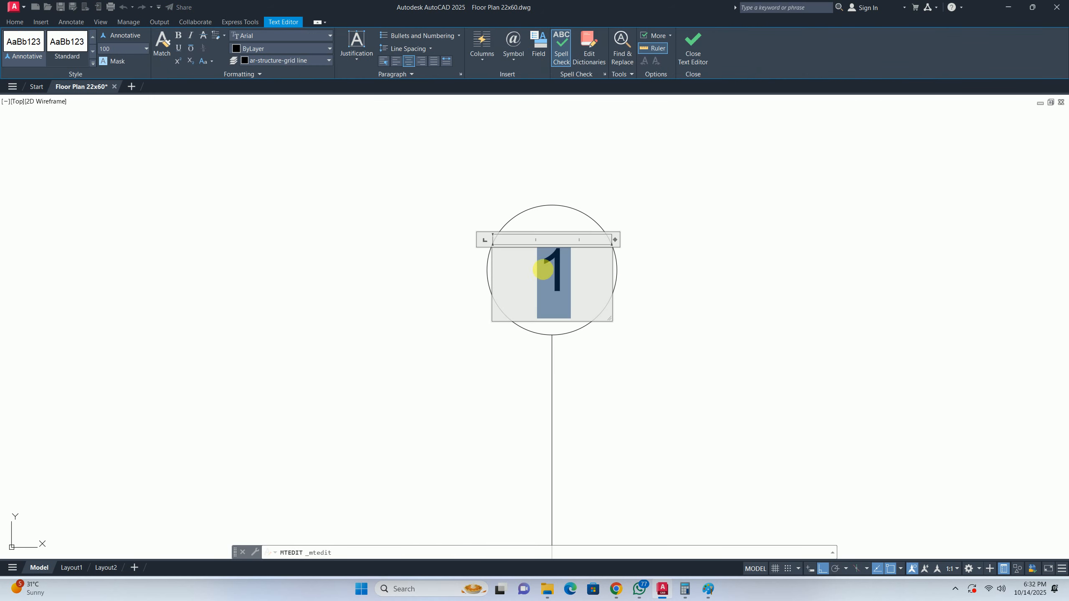
{"action": "left_click", "coordinate": [647, 353]}
- Change the label of the bubble above the rightmost vertical grid line to 3
{"action": "scroll", "coordinate": [644, 350], "scroll_direction": "down", "scroll_amount": 6}
{"action": "middle_click_drag", "start_coordinate": [720, 349], "coordinate": [379, 317]}
{"action": "scroll", "coordinate": [489, 284], "scroll_direction": "up", "scroll_amount": 4}
{"action": "double_click", "coordinate": [500, 275]}
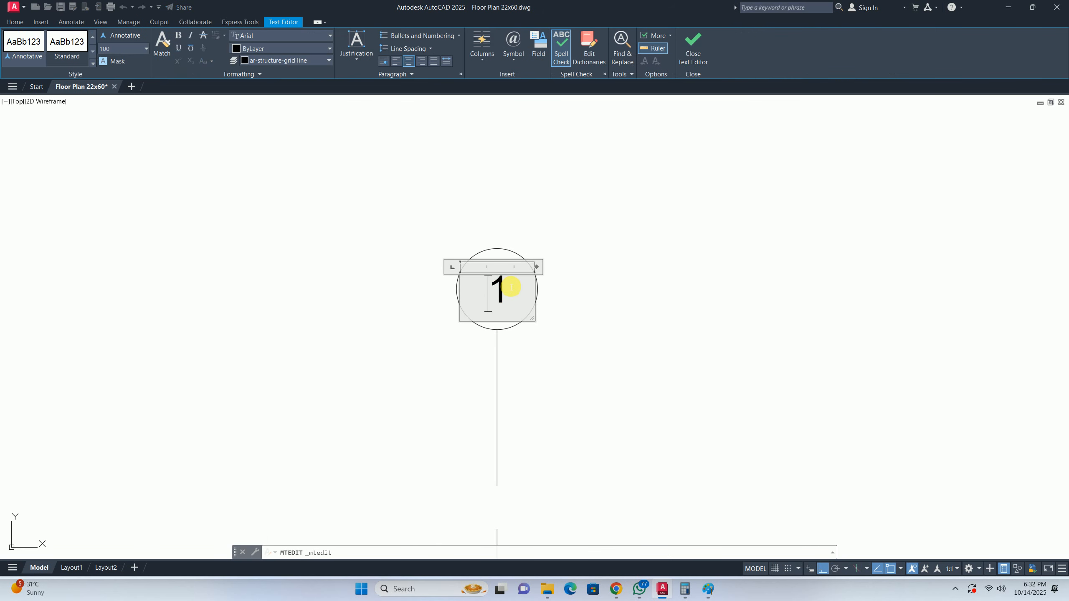
{"action": "left_click", "coordinate": [618, 352]}
{"action": "scroll", "coordinate": [470, 344], "scroll_direction": "down", "scroll_amount": 5}
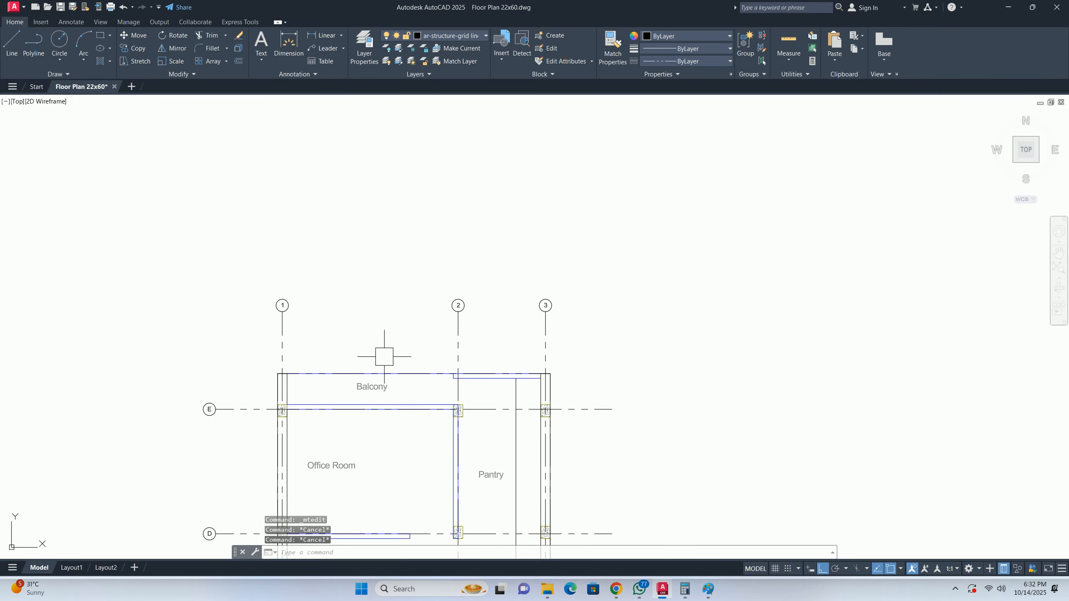
- Copy grid bubbles 1, 2 and 3 from the upper ends to the lower ends of the vertical grid lines
{"action": "middle_click_drag", "start_coordinate": [385, 357], "coordinate": [393, 304]}
{"action": "key", "text": "Return"}
{"action": "left_click", "coordinate": [259, 193]}
{"action": "left_click", "coordinate": [673, 267]}
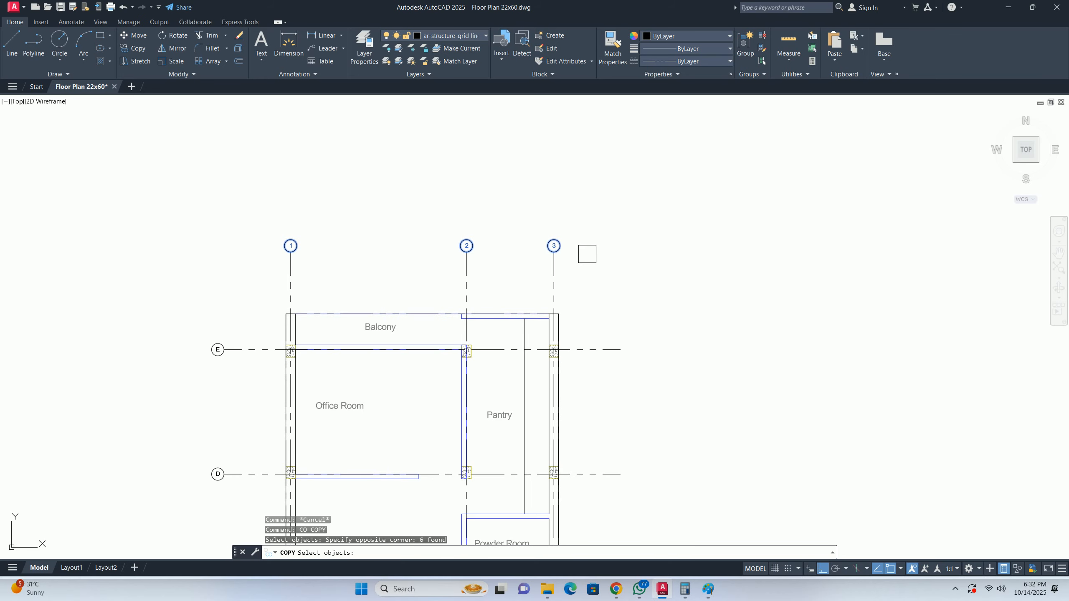
{"action": "key", "text": "Return"}
{"action": "scroll", "coordinate": [558, 234], "scroll_direction": "up", "scroll_amount": 6}
{"action": "left_click", "coordinate": [538, 260]}
{"action": "scroll", "coordinate": [537, 334], "scroll_direction": "down", "scroll_amount": 6}
{"action": "middle_click_drag", "start_coordinate": [537, 366], "coordinate": [490, 242]}
{"action": "scroll", "coordinate": [490, 243], "scroll_direction": "down", "scroll_amount": 2}
{"action": "middle_click_drag", "start_coordinate": [498, 490], "coordinate": [453, 230]}
{"action": "middle_click_drag", "start_coordinate": [455, 438], "coordinate": [433, 257]}
{"action": "left_click", "coordinate": [423, 319]}
{"action": "key", "text": "Escape"}
{"action": "scroll", "coordinate": [364, 312], "scroll_direction": "down", "scroll_amount": 2}
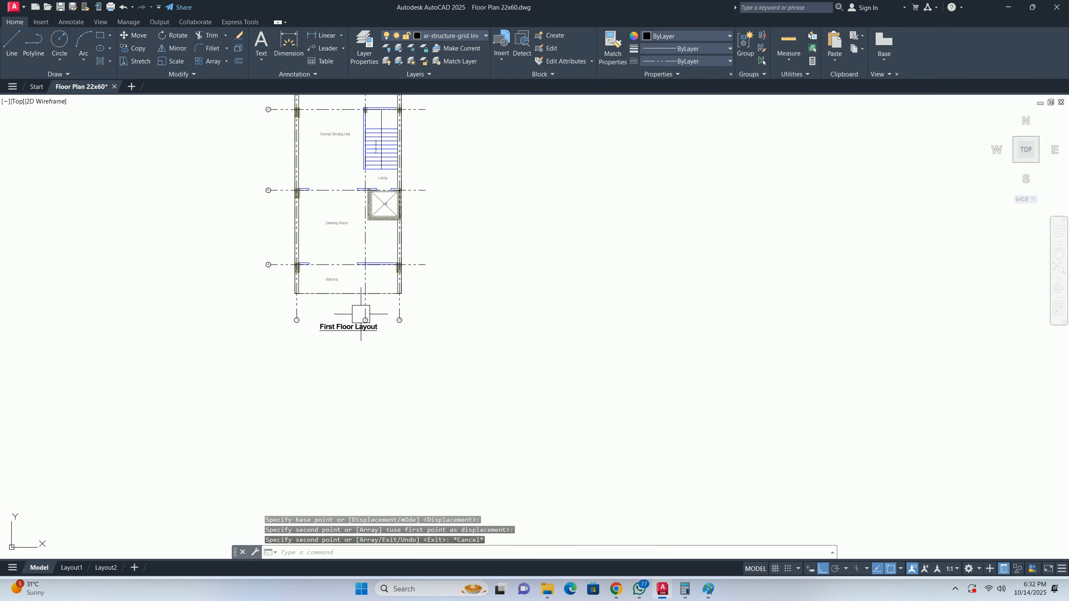
{"action": "key", "text": "Escape"}
- Copy grid bubbles A to E from the left ends to the right ends of the horizontal grid lines
{"action": "middle_click_drag", "start_coordinate": [361, 313], "coordinate": [477, 309]}
{"action": "scroll", "coordinate": [462, 309], "scroll_direction": "up", "scroll_amount": 4}
{"action": "middle_click_drag", "start_coordinate": [378, 261], "coordinate": [399, 400]}
{"action": "scroll", "coordinate": [399, 400], "scroll_direction": "down", "scroll_amount": 5}
{"action": "key", "text": "Return"}
{"action": "left_click", "coordinate": [343, 179]}
{"action": "left_click", "coordinate": [381, 429]}
{"action": "scroll", "coordinate": [357, 361], "scroll_direction": "up", "scroll_amount": 5}
{"action": "key", "text": "Return"}
{"action": "scroll", "coordinate": [410, 428], "scroll_direction": "up", "scroll_amount": 2}
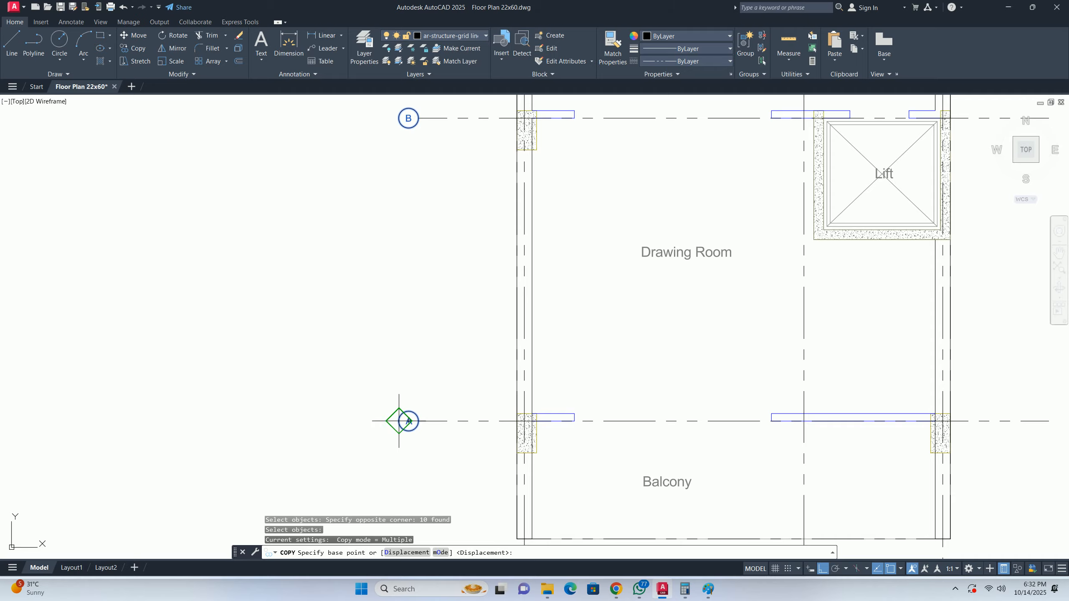
{"action": "left_click", "coordinate": [409, 422]}
{"action": "middle_click_drag", "start_coordinate": [409, 422], "coordinate": [42, 429]}
{"action": "left_click", "coordinate": [600, 428]}
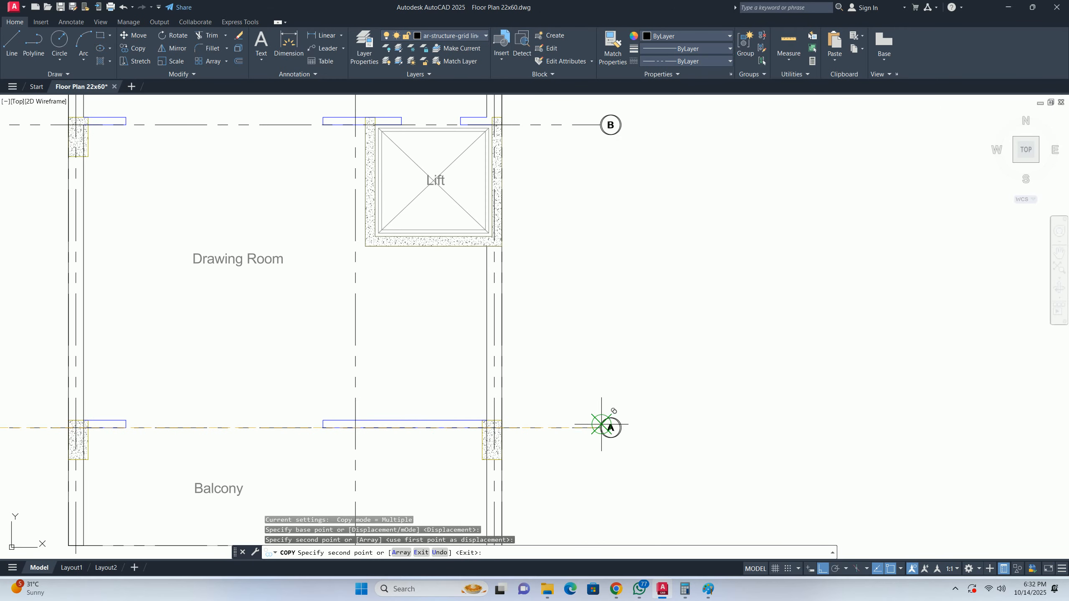
{"action": "key", "text": "Escape"}
{"action": "key", "text": "Escape"}
{"action": "scroll", "coordinate": [600, 428], "scroll_direction": "down", "scroll_amount": 5}
{"action": "scroll", "coordinate": [449, 428], "scroll_direction": "up", "scroll_amount": 4}
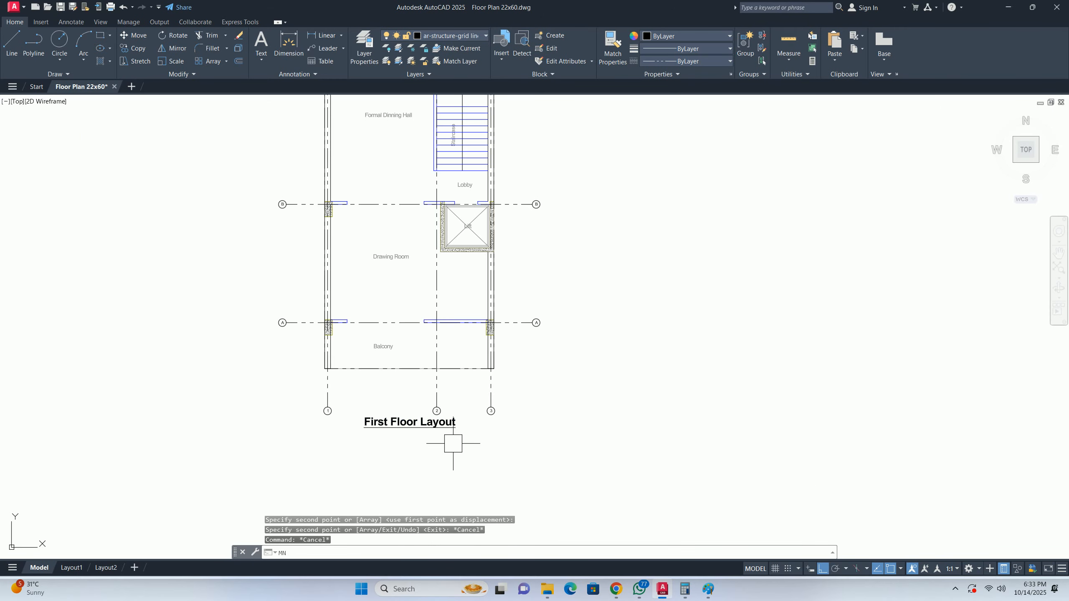
{"action": "left_click", "coordinate": [453, 444]}
{"action": "left_click", "coordinate": [382, 426]}
{"action": "key", "text": "Return"}
{"action": "left_click", "coordinate": [458, 454]}
{"action": "key", "text": "Escape"}
{"action": "key", "text": "Escape"}
- Move the underlined First Floor Layout title slightly down so it clears the lower grid bubbles
{"action": "type", "text": "M"}
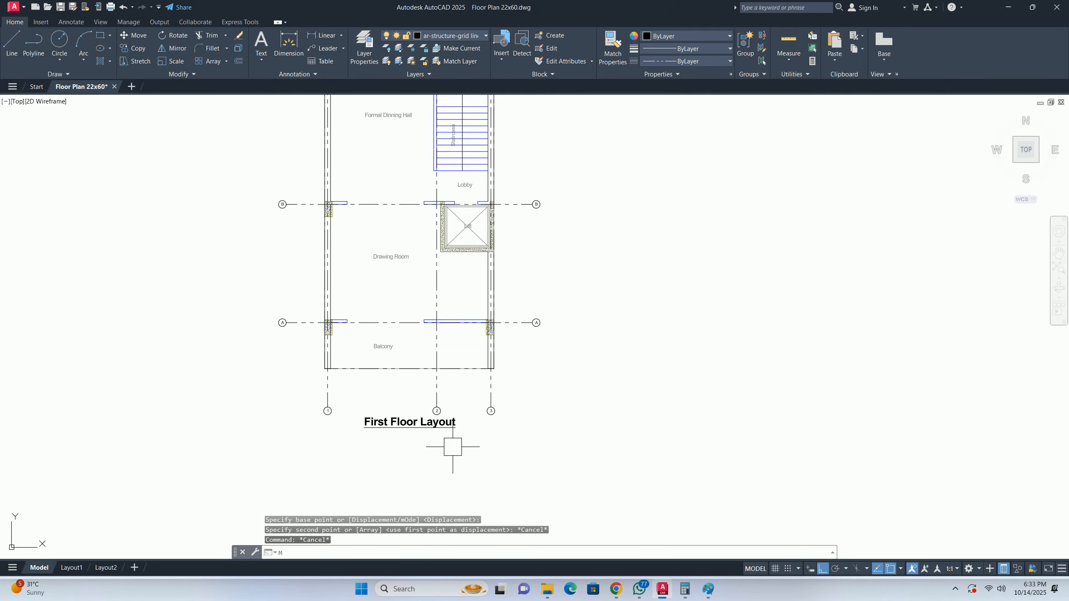
{"action": "scroll", "coordinate": [453, 446], "scroll_direction": "up", "scroll_amount": 2}
{"action": "key", "text": "Return"}
{"action": "left_click", "coordinate": [460, 449]}
{"action": "left_click", "coordinate": [432, 411]}
{"action": "key", "text": "Return"}
{"action": "left_click", "coordinate": [404, 453]}
{"action": "left_click", "coordinate": [405, 464]}
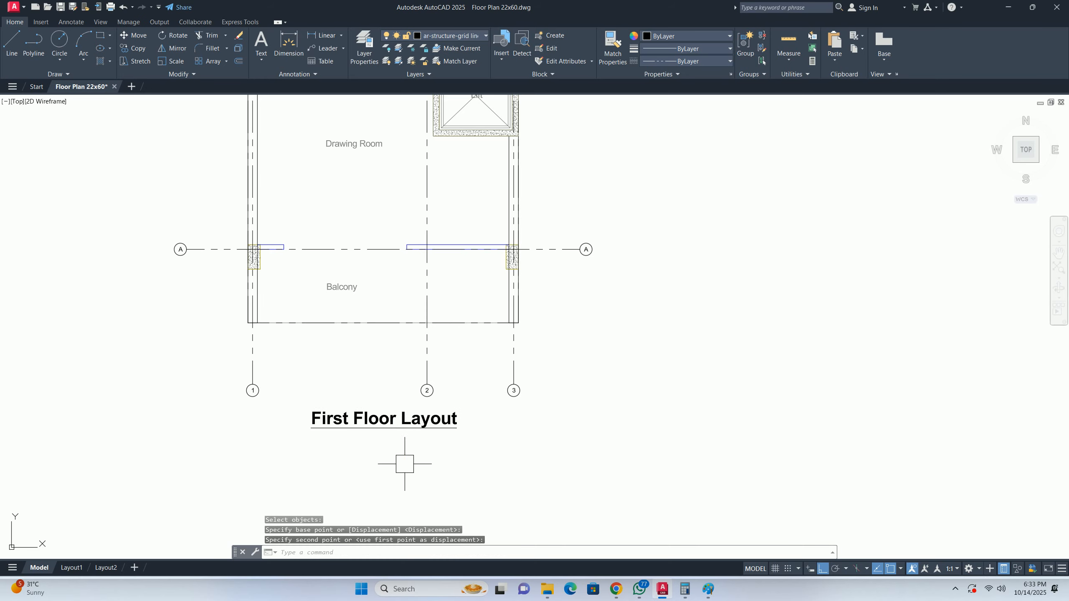
{"action": "key", "text": "Escape"}
{"action": "key", "text": "Escape"}
- Add a vertical linear dimension from the lower balcony's outer left corner to grid line A
{"action": "scroll", "coordinate": [413, 461], "scroll_direction": "down", "scroll_amount": 4}
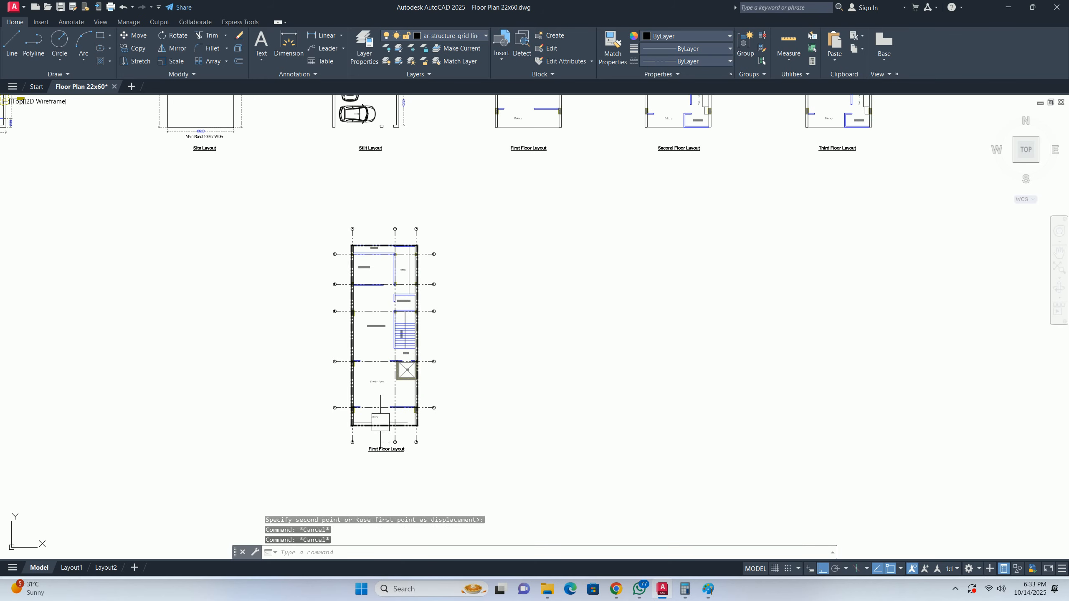
{"action": "scroll", "coordinate": [364, 398], "scroll_direction": "up", "scroll_amount": 2}
{"action": "key", "text": "Escape"}
{"action": "type", "text": "D"}
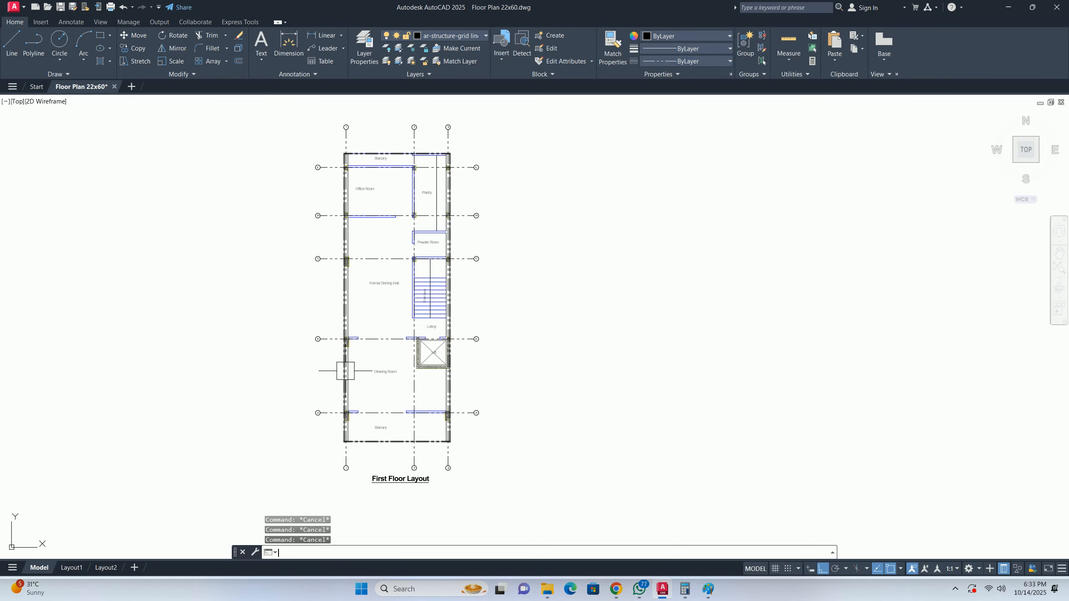
{"action": "type", "text": "LI"}
{"action": "key", "text": "Return"}
{"action": "scroll", "coordinate": [333, 471], "scroll_direction": "up", "scroll_amount": 5}
{"action": "left_click", "coordinate": [381, 356]}
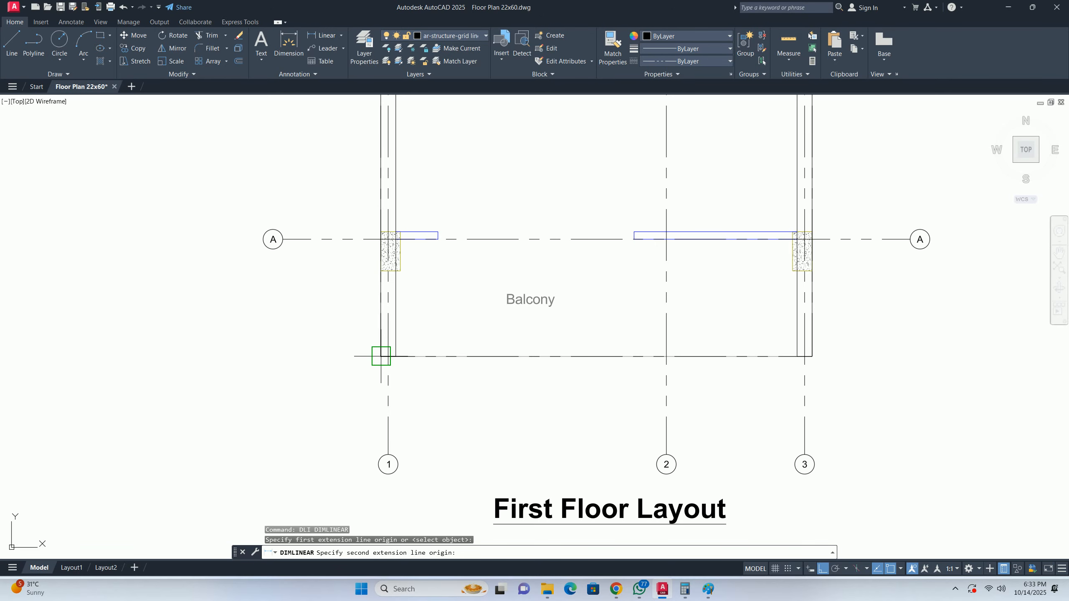
{"action": "left_click", "coordinate": [302, 245]}
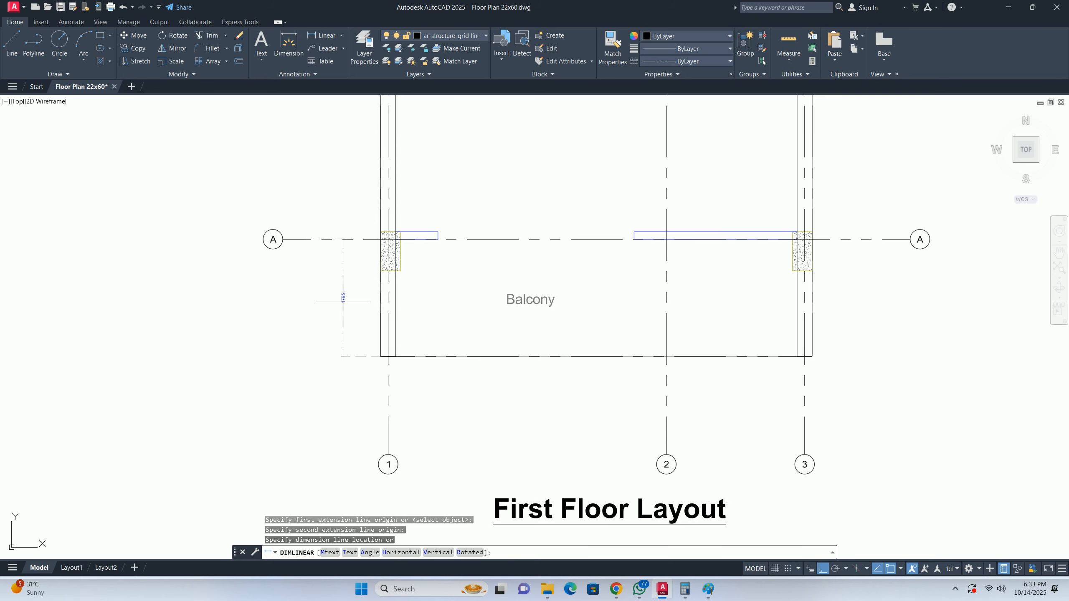
{"action": "left_click", "coordinate": [342, 300]}
- Try to adjust the new dimension's extension line origin at grid line A, and delete the dimension
{"action": "scroll", "coordinate": [332, 337], "scroll_direction": "down", "scroll_amount": 2}
{"action": "key", "text": "Escape"}
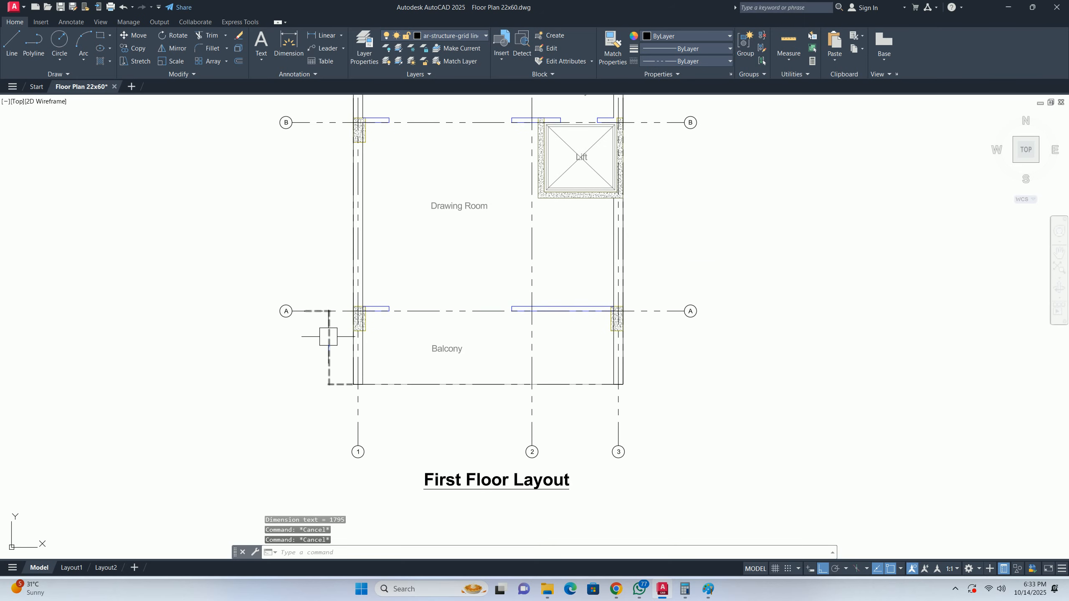
{"action": "left_click", "coordinate": [328, 331]}
{"action": "scroll", "coordinate": [317, 313], "scroll_direction": "up", "scroll_amount": 4}
{"action": "left_click", "coordinate": [305, 311]}
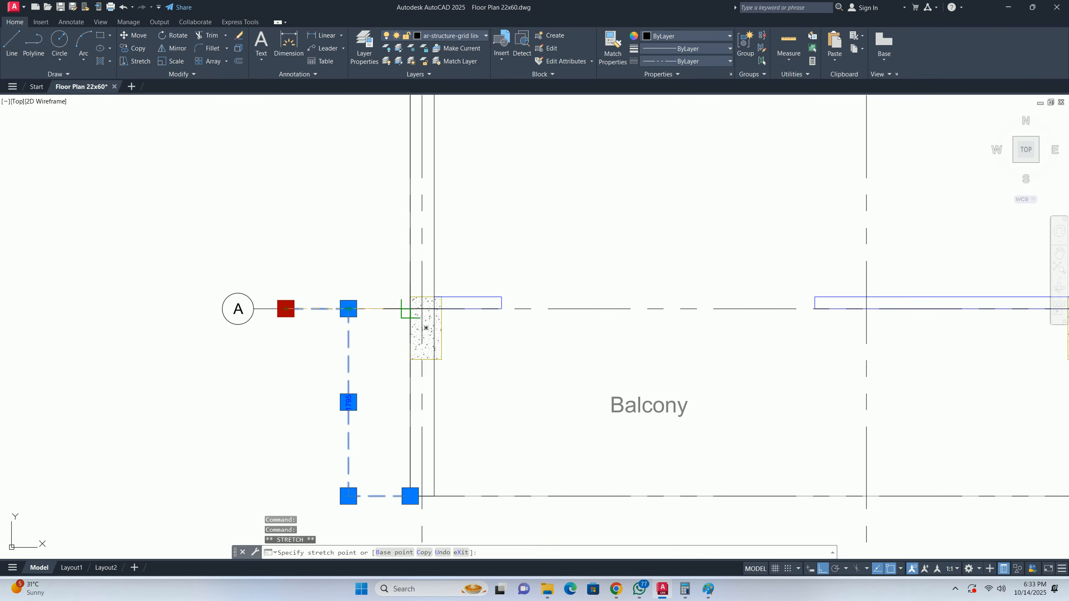
{"action": "key", "text": "Escape"}
{"action": "scroll", "coordinate": [370, 361], "scroll_direction": "down", "scroll_amount": 5}
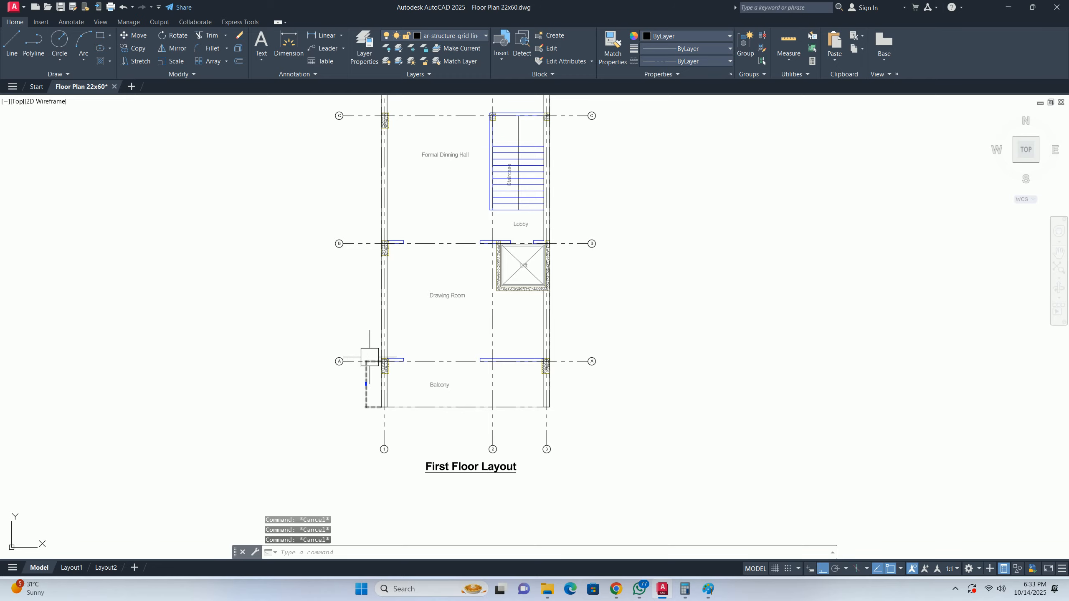
{"action": "left_click", "coordinate": [355, 398]}
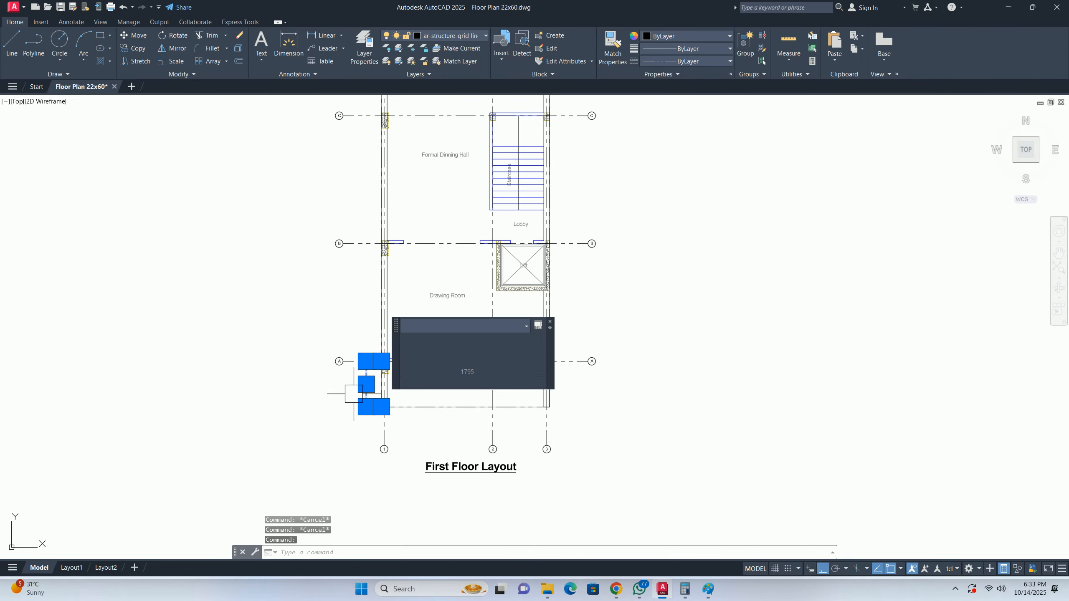
{"action": "key", "text": "Delete"}
{"action": "scroll", "coordinate": [354, 394], "scroll_direction": "down", "scroll_amount": 4}
{"action": "key", "text": "Escape"}
{"action": "key", "text": "Escape"}
- Move the Third Floor Layout plan with its title horizontally to the right, away from the Second Floor Layout
{"action": "middle_click_drag", "start_coordinate": [405, 350], "coordinate": [388, 369]}
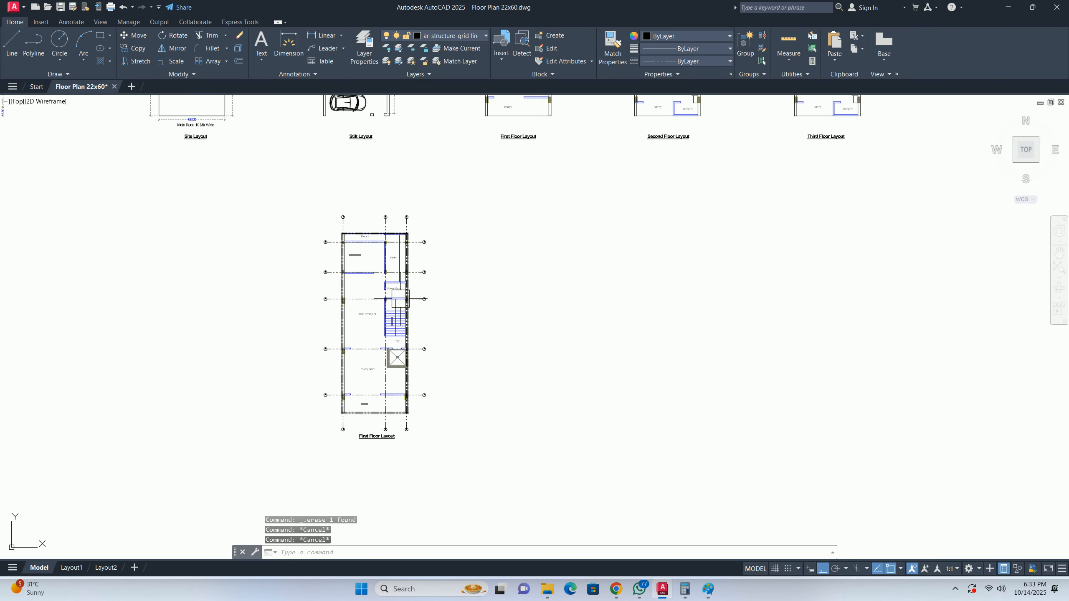
{"action": "scroll", "coordinate": [436, 282], "scroll_direction": "down", "scroll_amount": 2}
{"action": "middle_click_drag", "start_coordinate": [436, 282], "coordinate": [370, 310]}
{"action": "middle_click_drag", "start_coordinate": [509, 174], "coordinate": [476, 277]}
{"action": "middle_click_drag", "start_coordinate": [405, 286], "coordinate": [331, 245]}
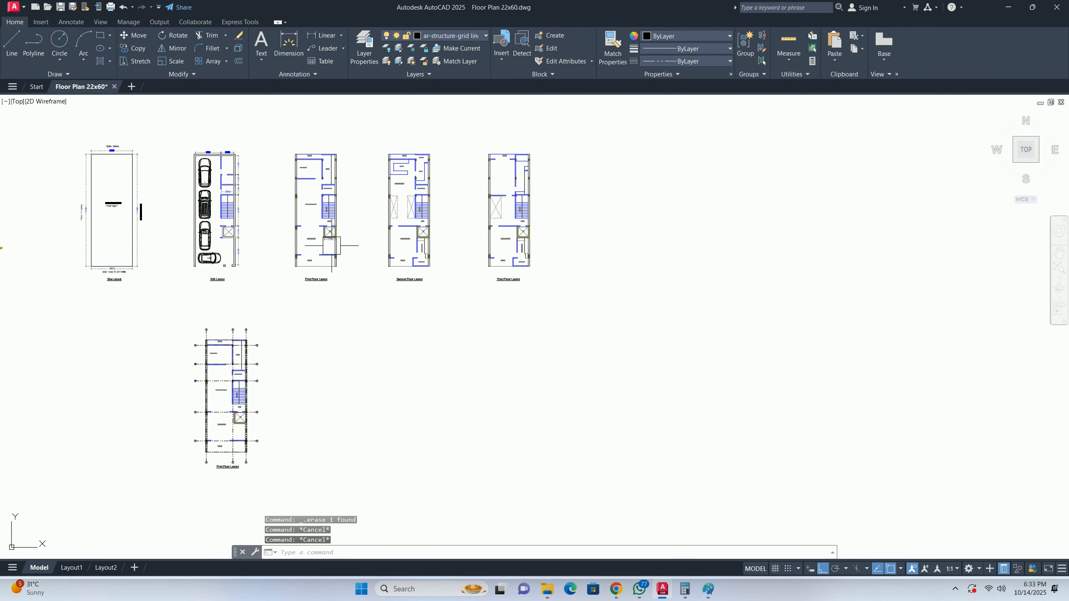
{"action": "type", "text": "m"}
{"action": "left_click", "coordinate": [574, 320]}
{"action": "left_click", "coordinate": [444, 121]}
{"action": "key", "text": "space"}
{"action": "left_click", "coordinate": [466, 128]}
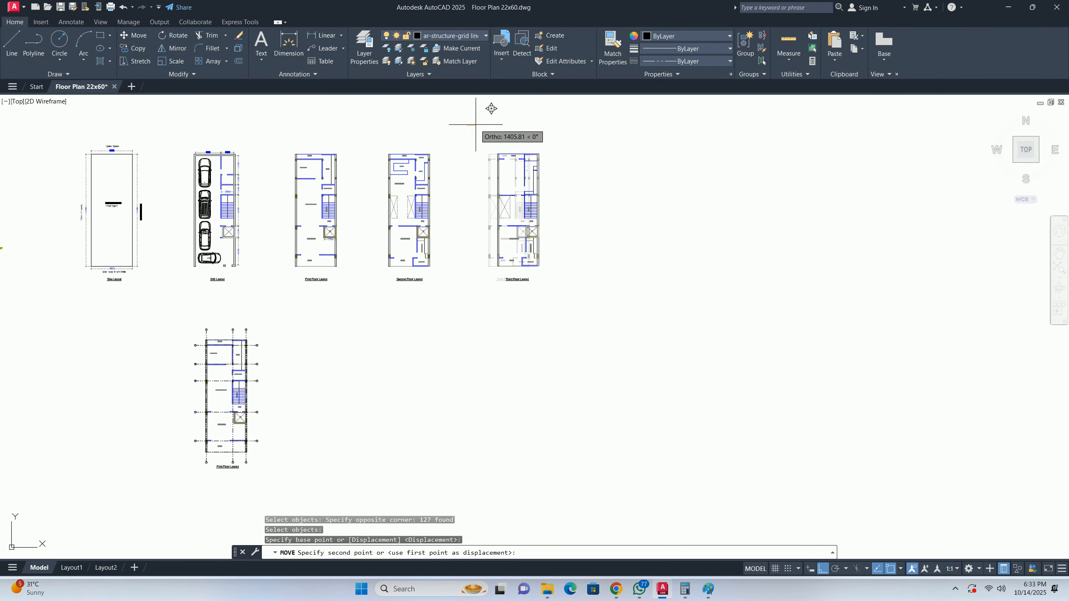
{"action": "left_click", "coordinate": [474, 124]}
- Move the Second and Third Floor Layout plans together horizontally to the right
{"action": "key", "text": "space"}
{"action": "left_click", "coordinate": [650, 341]}
{"action": "left_click", "coordinate": [388, 132]}
{"action": "key", "text": "space"}
{"action": "left_click", "coordinate": [388, 117]}
{"action": "left_click", "coordinate": [398, 119]}
- Move the First, Second and Third Floor Layout plans in the upper row slightly to the right
{"action": "key", "text": "space"}
{"action": "left_click", "coordinate": [613, 337]}
{"action": "left_click", "coordinate": [281, 115]}
{"action": "key", "text": "space"}
{"action": "left_click", "coordinate": [293, 108]}
{"action": "left_click", "coordinate": [300, 108]}
{"action": "key", "text": "Escape"}
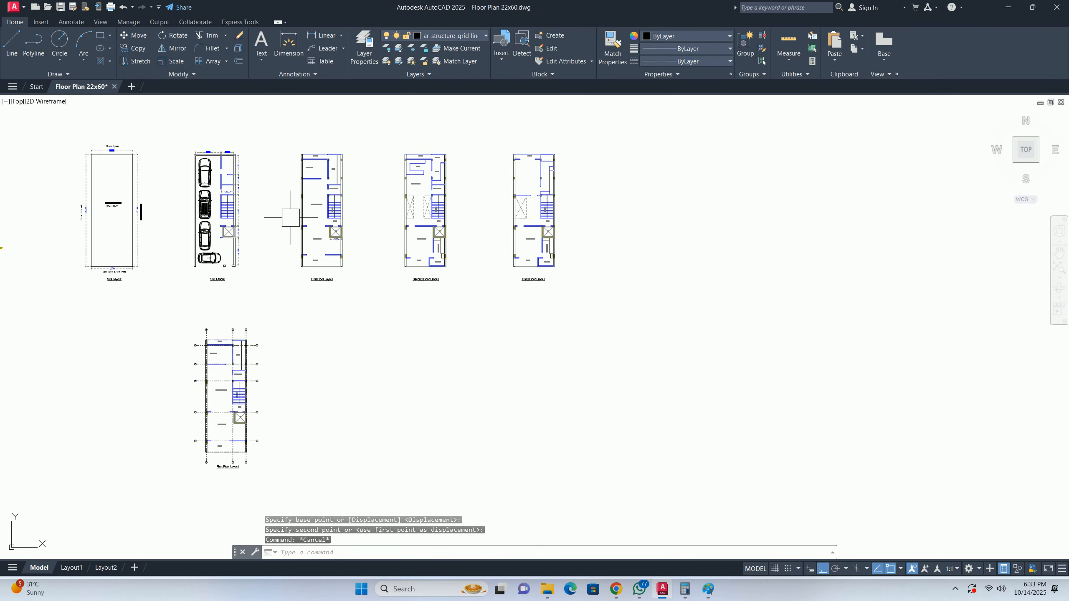
{"action": "key", "text": "Escape"}
- Select all similar c1-230x300 column blocks, exclude those in the gridded plan copy, and delete the rest from the upper row of floor plans
{"action": "scroll", "coordinate": [280, 158], "scroll_direction": "up", "scroll_amount": 5}
{"action": "left_click", "coordinate": [375, 163]}
{"action": "scroll", "coordinate": [299, 208], "scroll_direction": "down", "scroll_amount": 5}
{"action": "right_click", "coordinate": [302, 210]}
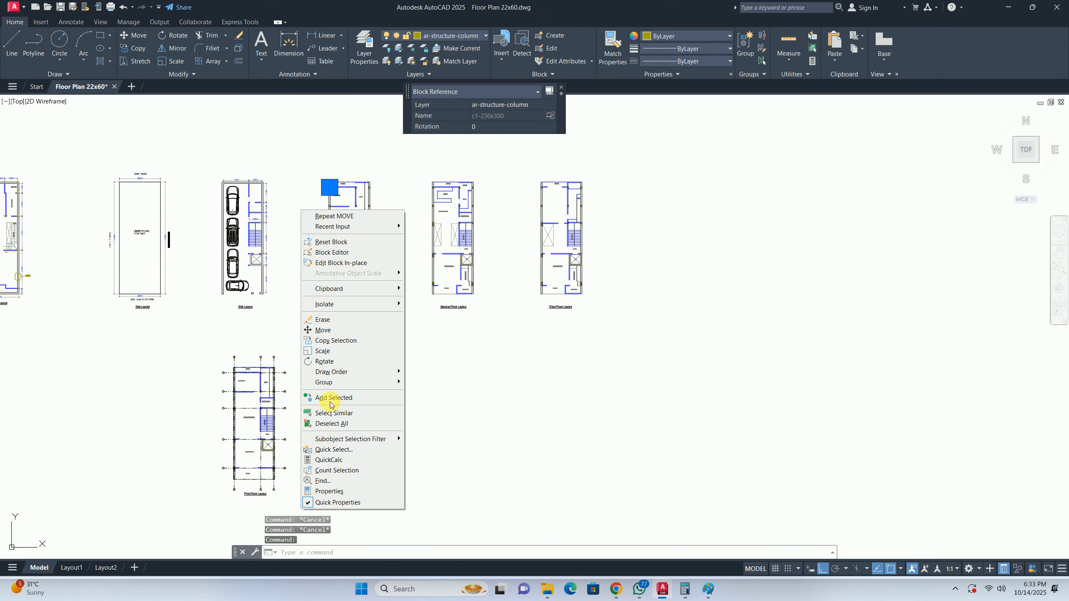
{"action": "left_click", "coordinate": [333, 413]}
{"action": "scroll", "coordinate": [281, 220], "scroll_direction": "down", "scroll_amount": 4}
{"action": "scroll", "coordinate": [282, 220], "scroll_direction": "up", "scroll_amount": 4}
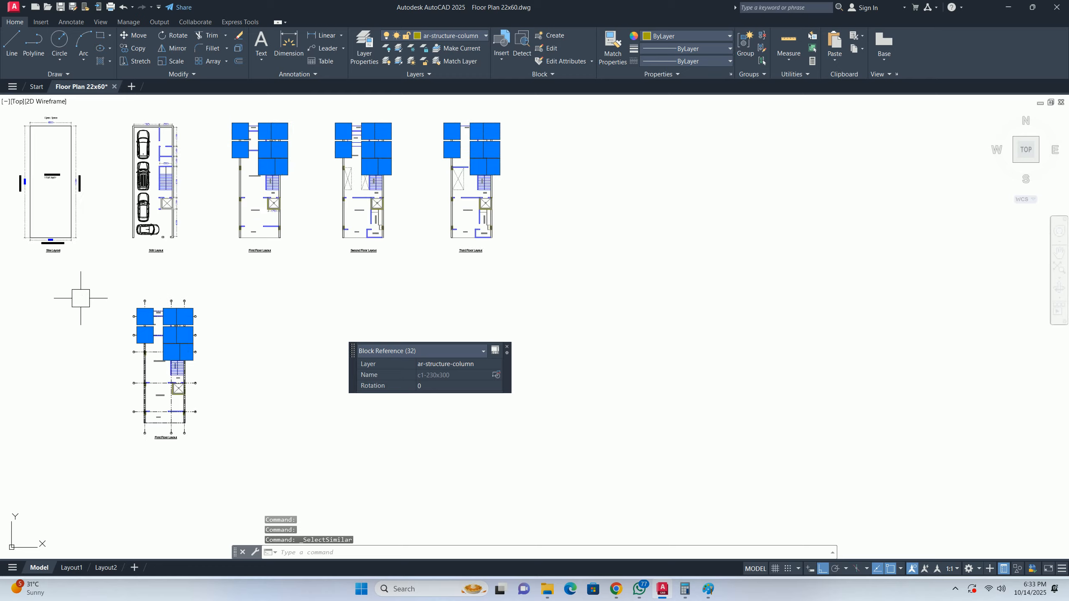
{"action": "left_click", "coordinate": [270, 414]}
{"action": "key", "text": "Delete"}
{"action": "scroll", "coordinate": [254, 369], "scroll_direction": "down", "scroll_amount": 3}
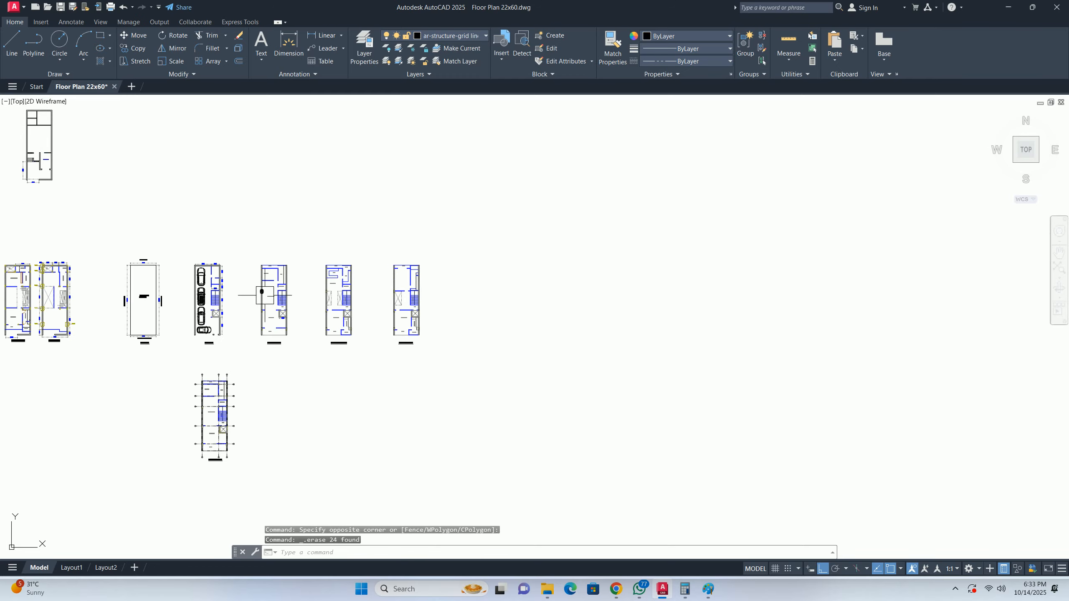
{"action": "scroll", "coordinate": [263, 239], "scroll_direction": "up", "scroll_amount": 8}
{"action": "middle_click_drag", "start_coordinate": [262, 114], "coordinate": [320, 212]}
{"action": "right_click", "coordinate": [209, 258]}
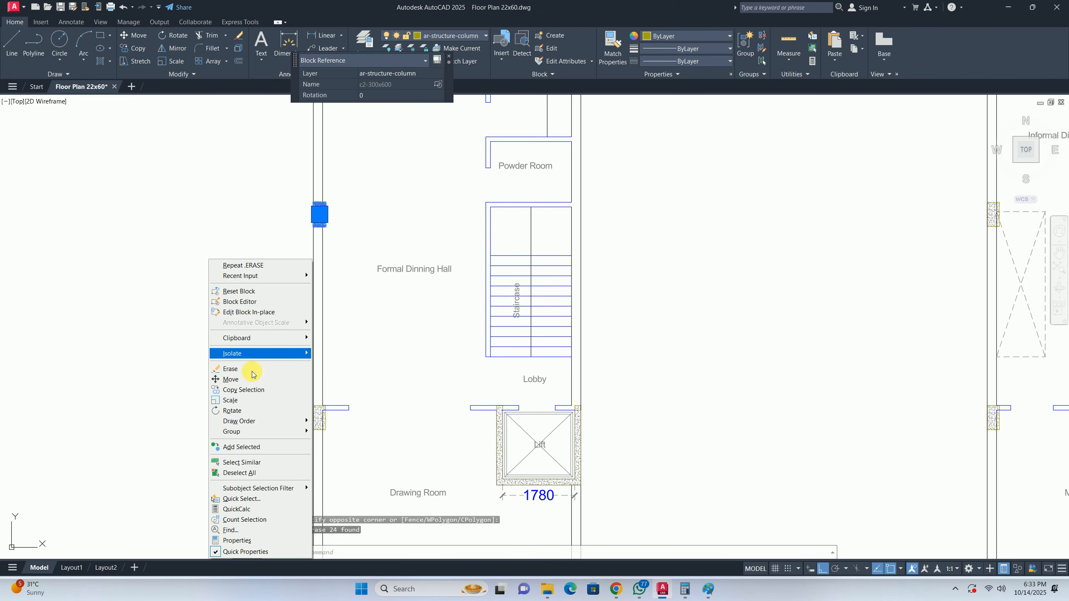
{"action": "left_click", "coordinate": [250, 444]}
{"action": "scroll", "coordinate": [250, 323], "scroll_direction": "down", "scroll_amount": 5}
{"action": "key", "text": "Escape"}
- Select all similar c2-300x600 column blocks, exclude those in the gridded plan copy, and delete the rest
{"action": "scroll", "coordinate": [254, 316], "scroll_direction": "up", "scroll_amount": 8}
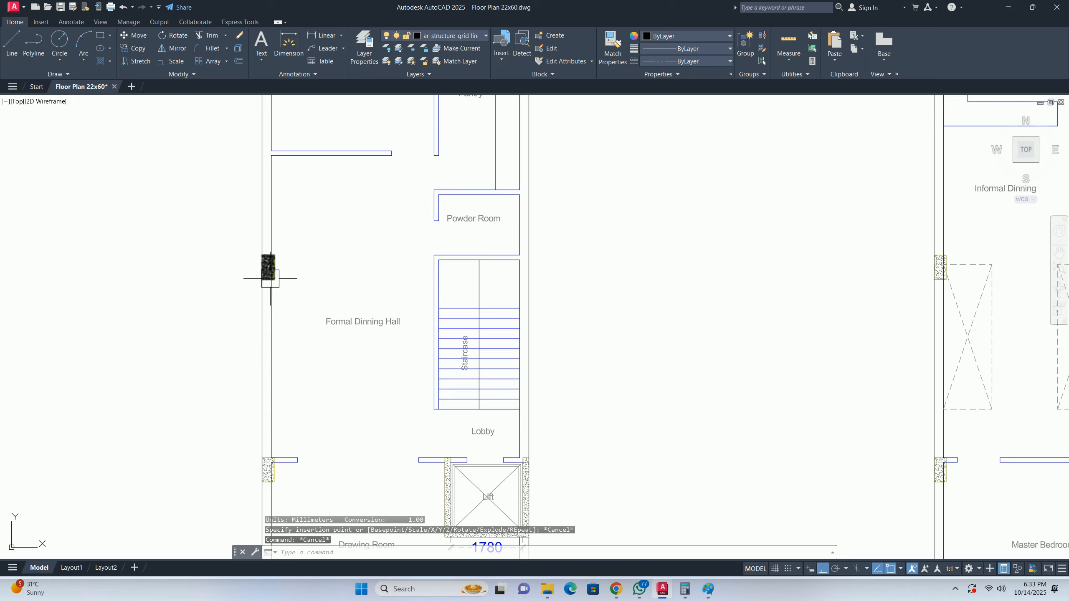
{"action": "left_click", "coordinate": [268, 265]}
{"action": "right_click", "coordinate": [217, 279]}
{"action": "left_click", "coordinate": [248, 480]}
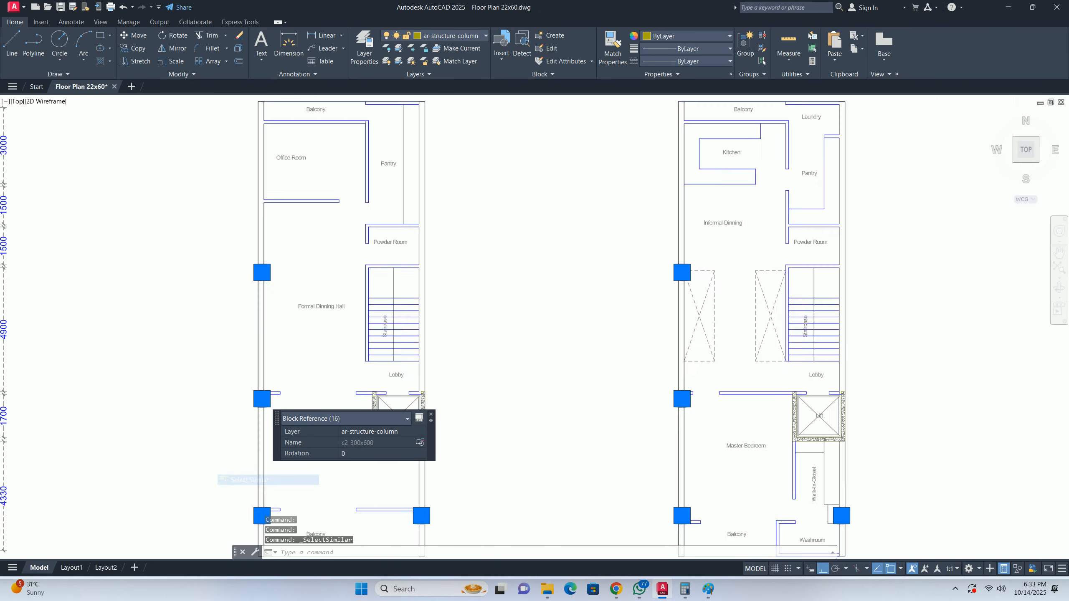
{"action": "scroll", "coordinate": [253, 320], "scroll_direction": "down", "scroll_amount": 5}
{"action": "left_click_drag", "start_coordinate": [203, 293], "coordinate": [256, 358]}
{"action": "key", "text": "Delete"}
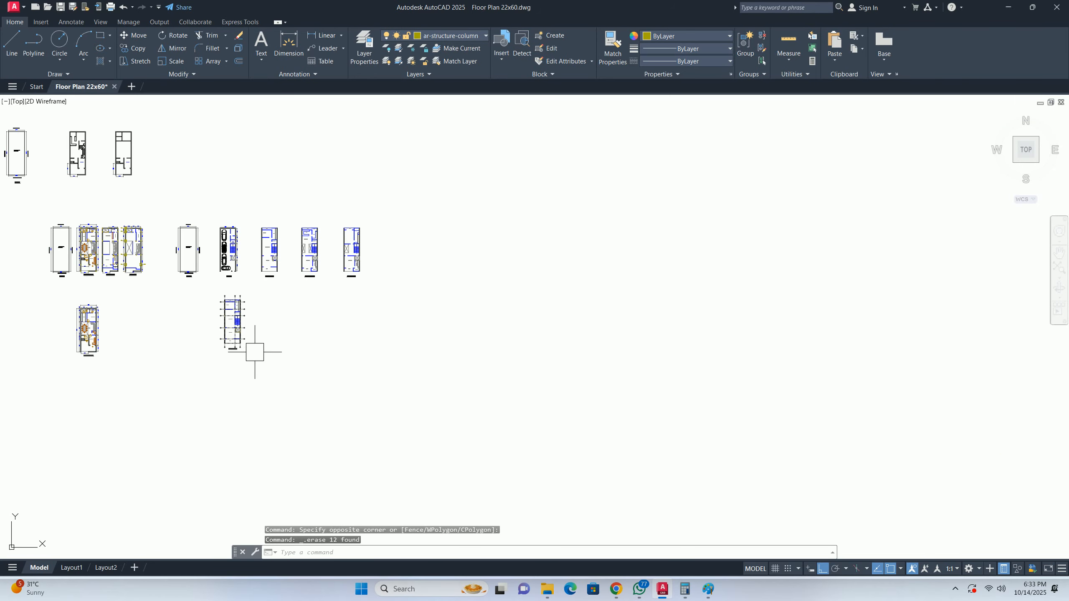
- Select all similar lift wall groups, exclude those in the gridded copy and the car parking plan, and delete the rest
{"action": "scroll", "coordinate": [276, 258], "scroll_direction": "up", "scroll_amount": 8}
{"action": "scroll", "coordinate": [253, 307], "scroll_direction": "down", "scroll_amount": 3}
{"action": "scroll", "coordinate": [256, 303], "scroll_direction": "up", "scroll_amount": 12}
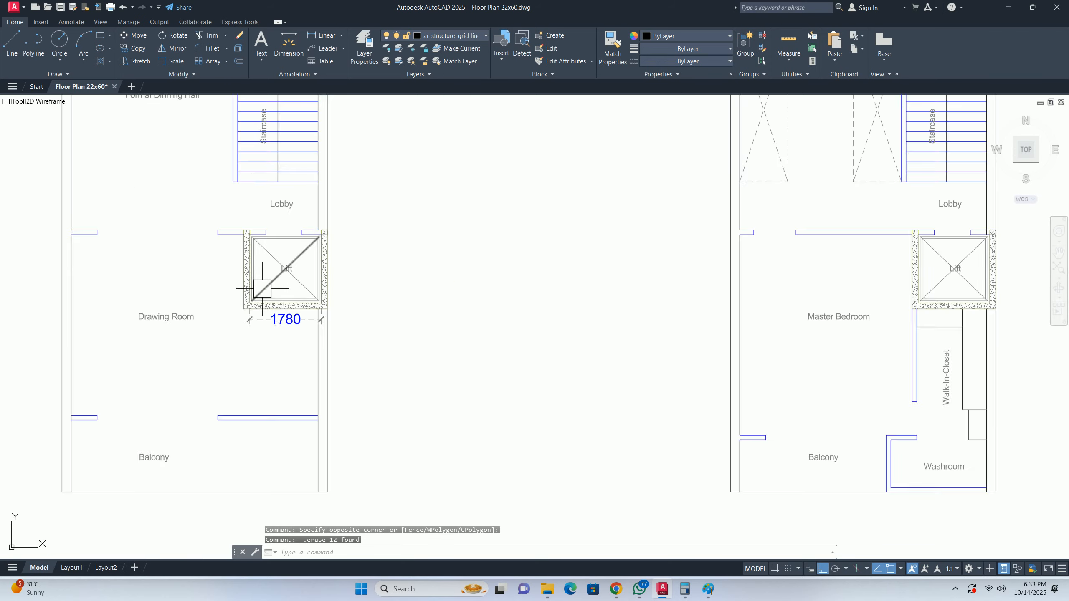
{"action": "scroll", "coordinate": [337, 194], "scroll_direction": "up", "scroll_amount": 3}
{"action": "left_click_drag", "start_coordinate": [317, 207], "coordinate": [242, 270]}
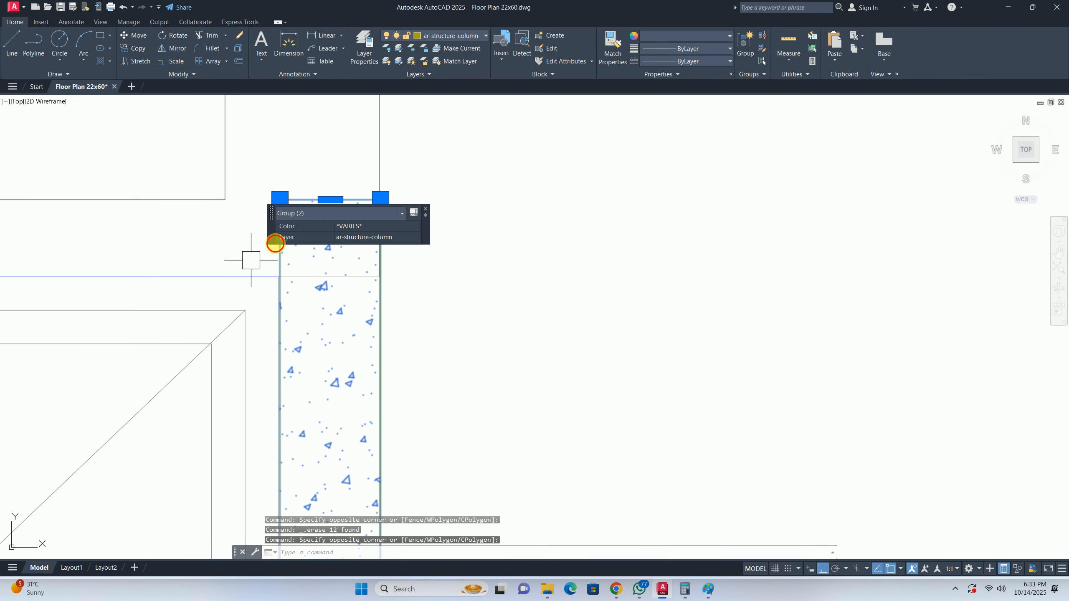
{"action": "scroll", "coordinate": [328, 292], "scroll_direction": "down", "scroll_amount": 5}
{"action": "right_click", "coordinate": [444, 284]}
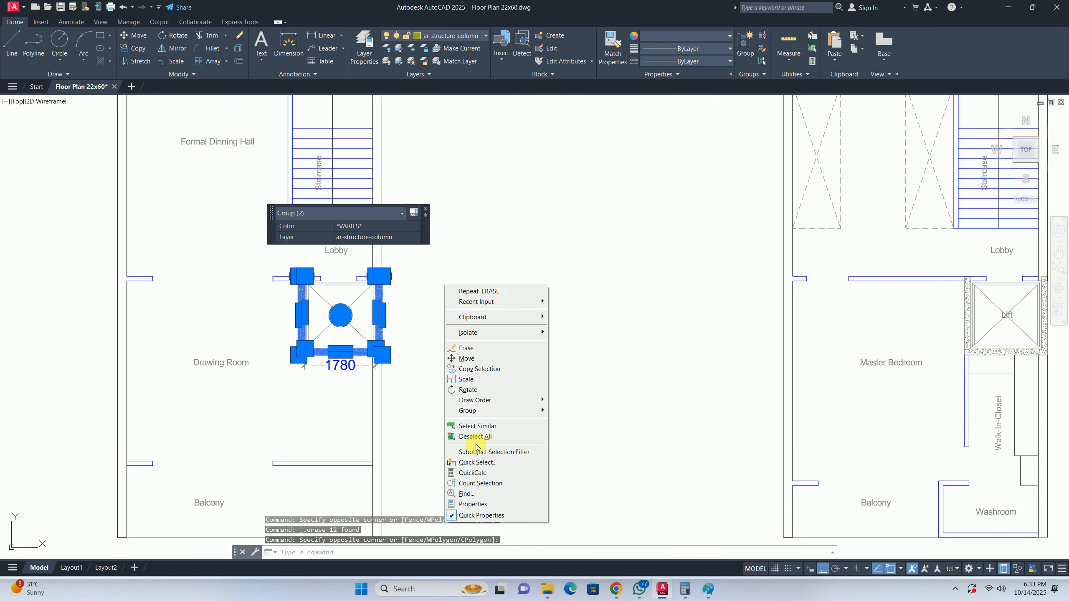
{"action": "left_click", "coordinate": [477, 426]}
{"action": "scroll", "coordinate": [335, 295], "scroll_direction": "down", "scroll_amount": 5}
{"action": "left_click_drag", "start_coordinate": [348, 382], "coordinate": [279, 325], "text": "shift"}
{"action": "left_click_drag", "start_coordinate": [277, 362], "coordinate": [208, 263], "text": "shift"}
{"action": "scroll", "coordinate": [250, 288], "scroll_direction": "up", "scroll_amount": 5}
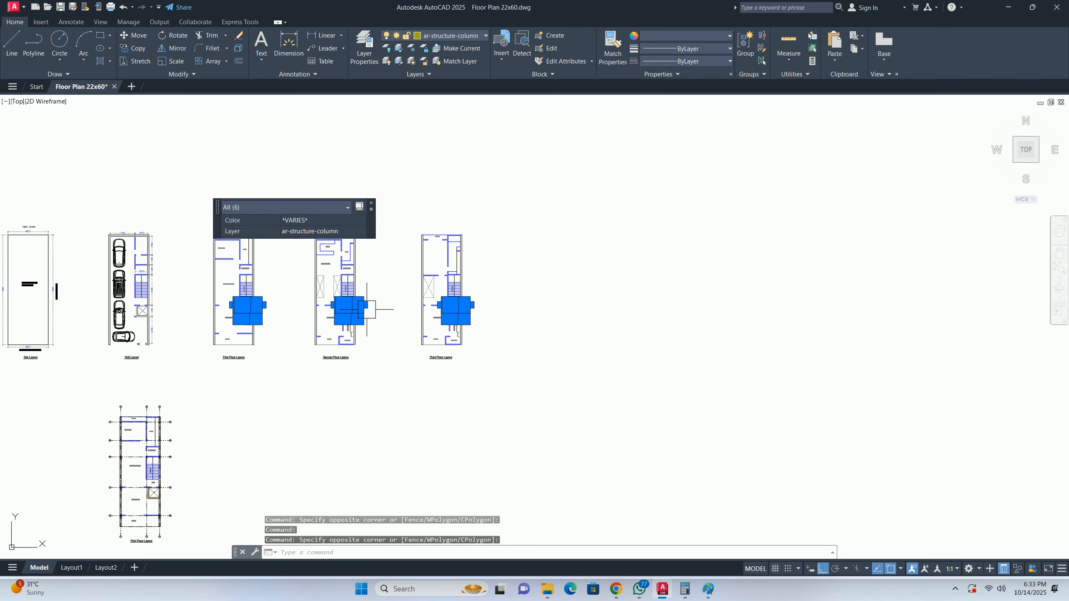
{"action": "scroll", "coordinate": [349, 366], "scroll_direction": "down", "scroll_amount": 3}
{"action": "key", "text": "Delete"}
{"action": "scroll", "coordinate": [284, 358], "scroll_direction": "up", "scroll_amount": 6}
{"action": "middle_click_drag", "start_coordinate": [284, 358], "coordinate": [335, 347]}
- Examine how the columns near grid line E select in the gridded First Floor Layout copy
{"action": "key", "text": "Escape"}
{"action": "key", "text": "Escape"}
{"action": "scroll", "coordinate": [335, 347], "scroll_direction": "down", "scroll_amount": 5}
{"action": "scroll", "coordinate": [326, 317], "scroll_direction": "up", "scroll_amount": 8}
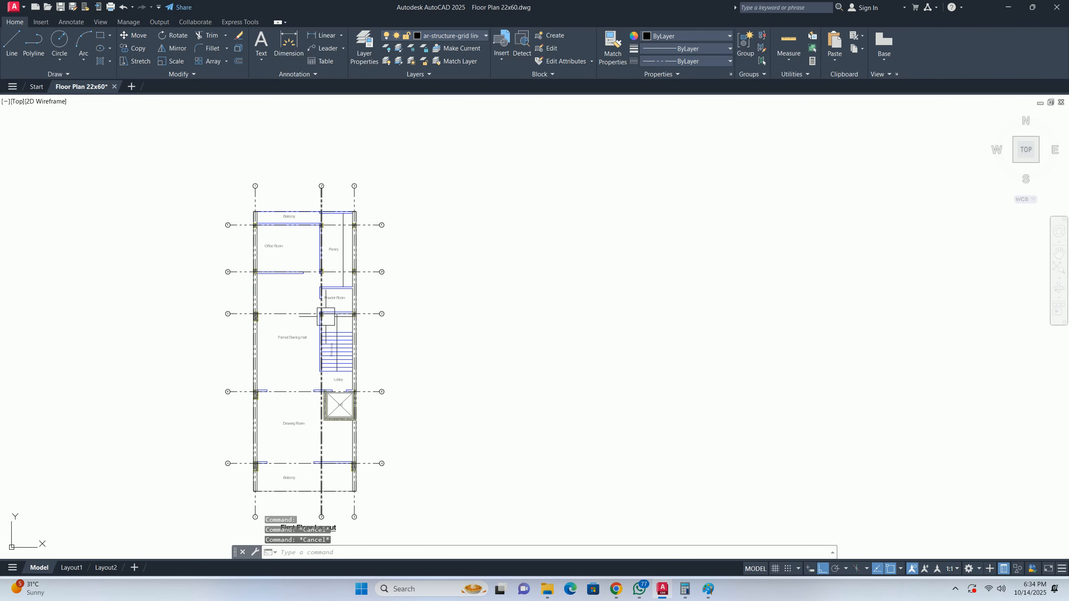
{"action": "key", "text": "Escape"}
{"action": "key", "text": "Escape"}
{"action": "scroll", "coordinate": [264, 242], "scroll_direction": "up", "scroll_amount": 6}
{"action": "left_click", "coordinate": [224, 164]}
{"action": "key", "text": "Escape"}
{"action": "scroll", "coordinate": [235, 154], "scroll_direction": "up", "scroll_amount": 6}
{"action": "left_click", "coordinate": [209, 144]}
{"action": "key", "text": "Escape"}
{"action": "key", "text": "Escape"}
{"action": "scroll", "coordinate": [215, 160], "scroll_direction": "up", "scroll_amount": 4}
{"action": "left_click", "coordinate": [208, 153]}
{"action": "scroll", "coordinate": [208, 141], "scroll_direction": "down", "scroll_amount": 10}
{"action": "key", "text": "Escape"}
{"action": "key", "text": "Escape"}
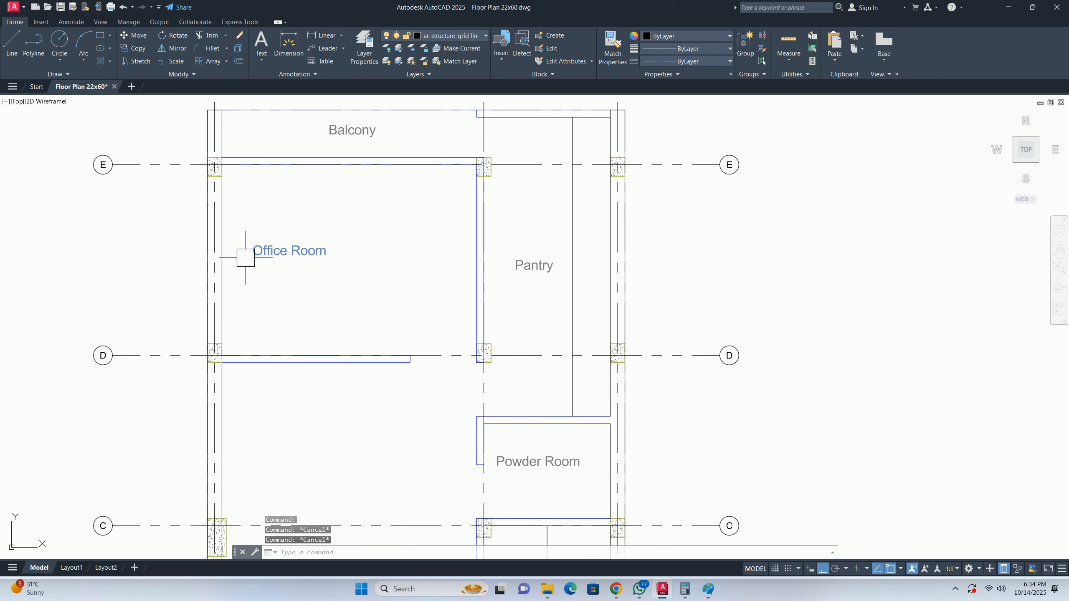
- Turn on group selection and test it on a column along grid line 1
{"action": "scroll", "coordinate": [213, 168], "scroll_direction": "up", "scroll_amount": 8}
{"action": "left_click", "coordinate": [213, 116]}
{"action": "scroll", "coordinate": [235, 253], "scroll_direction": "down", "scroll_amount": 10}
{"action": "key", "text": "Escape"}
{"action": "scroll", "coordinate": [262, 346], "scroll_direction": "up", "scroll_amount": 12}
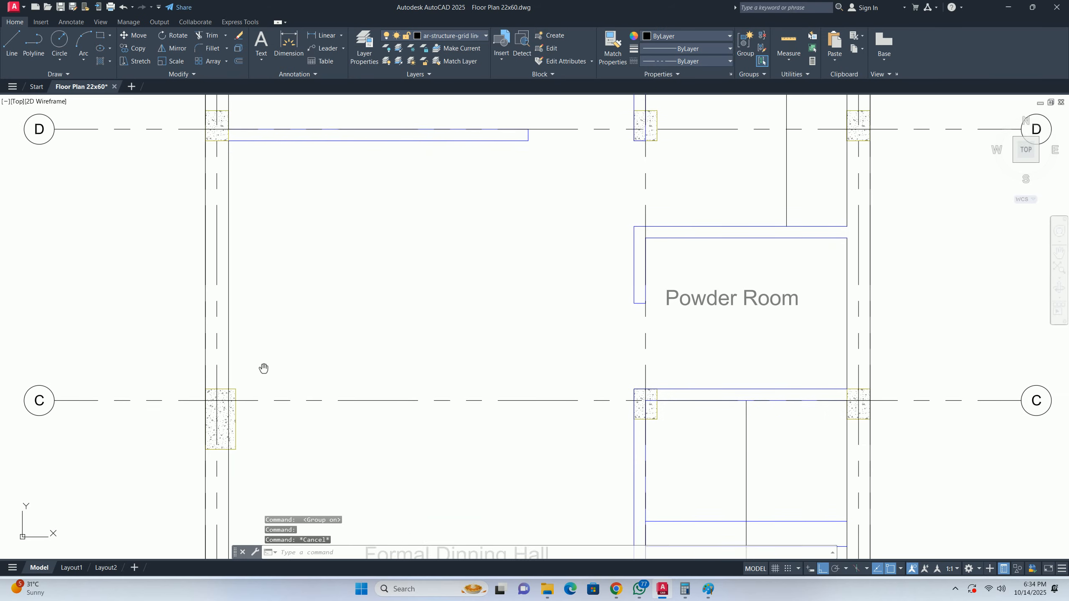
{"action": "scroll", "coordinate": [212, 329], "scroll_direction": "down", "scroll_amount": 4}
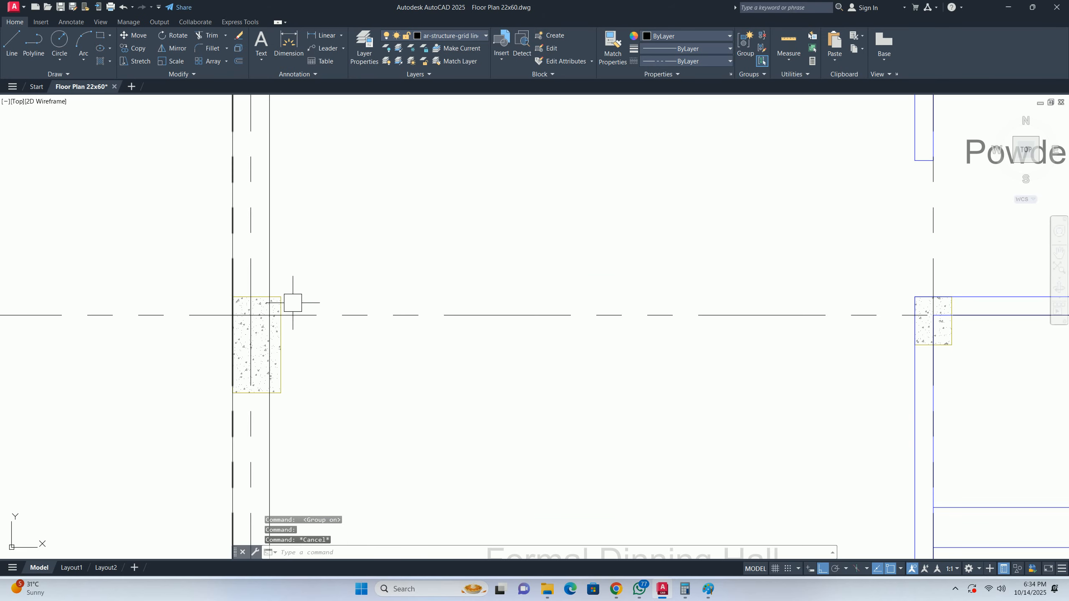
{"action": "scroll", "coordinate": [270, 370], "scroll_direction": "up", "scroll_amount": 2}
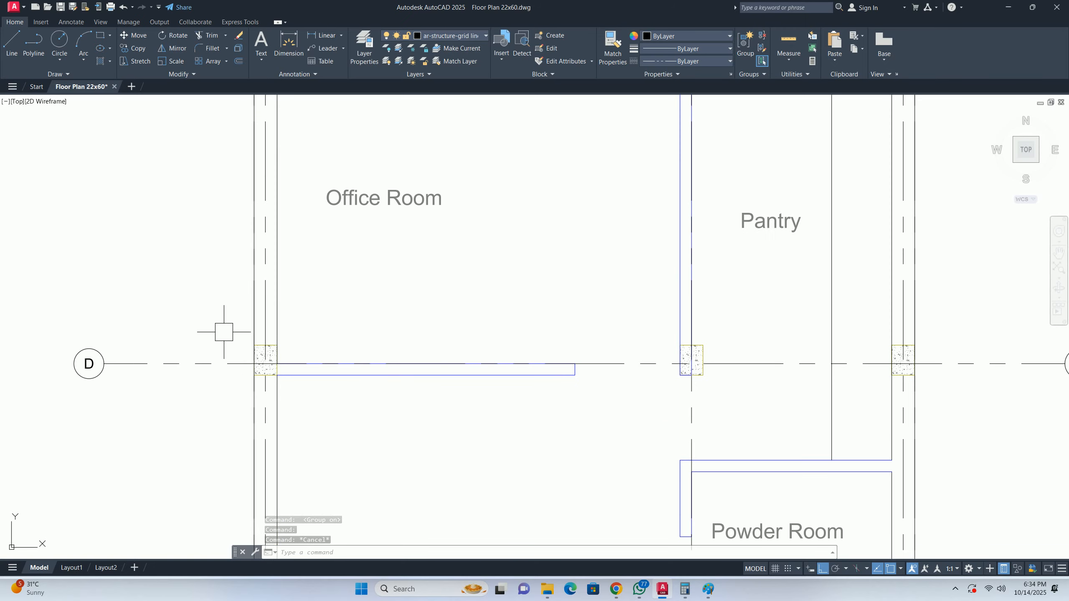
- Delete the leftover dash-dotted outline over the outer walls of the gridded First Floor Layout copy and save the drawing
{"action": "scroll", "coordinate": [250, 365], "scroll_direction": "down", "scroll_amount": 5}
{"action": "scroll", "coordinate": [291, 268], "scroll_direction": "up", "scroll_amount": 2}
{"action": "left_click", "coordinate": [285, 273]}
{"action": "key", "text": "Delete"}
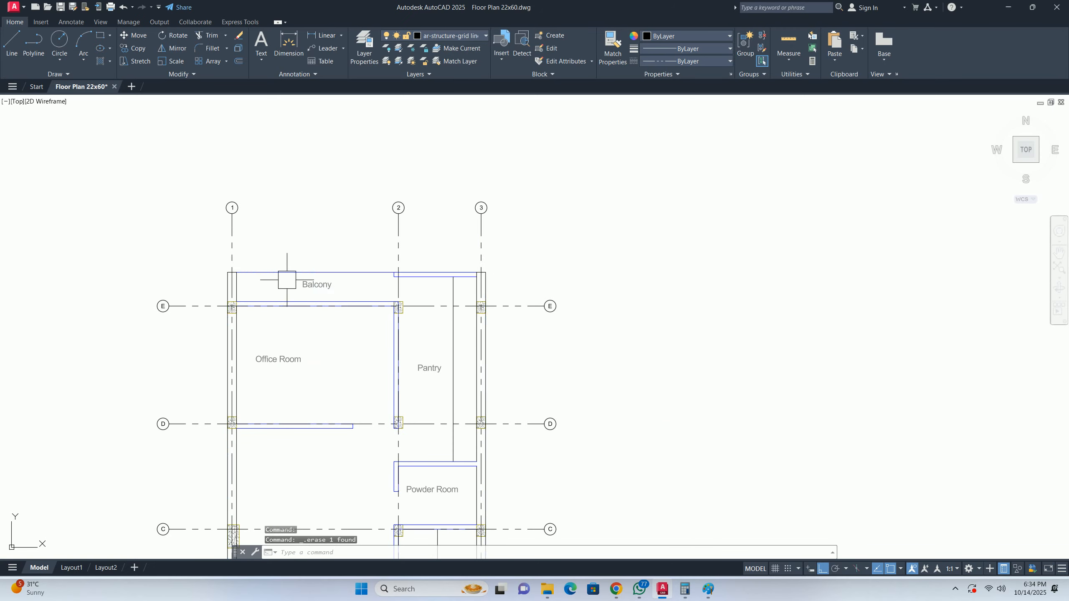
{"action": "scroll", "coordinate": [294, 295], "scroll_direction": "down", "scroll_amount": 6}
{"action": "scroll", "coordinate": [295, 473], "scroll_direction": "up", "scroll_amount": 3}
{"action": "scroll", "coordinate": [282, 436], "scroll_direction": "down", "scroll_amount": 1}
{"action": "middle_click_drag", "start_coordinate": [287, 437], "coordinate": [304, 491]}
{"action": "scroll", "coordinate": [417, 303], "scroll_direction": "down", "scroll_amount": 1}
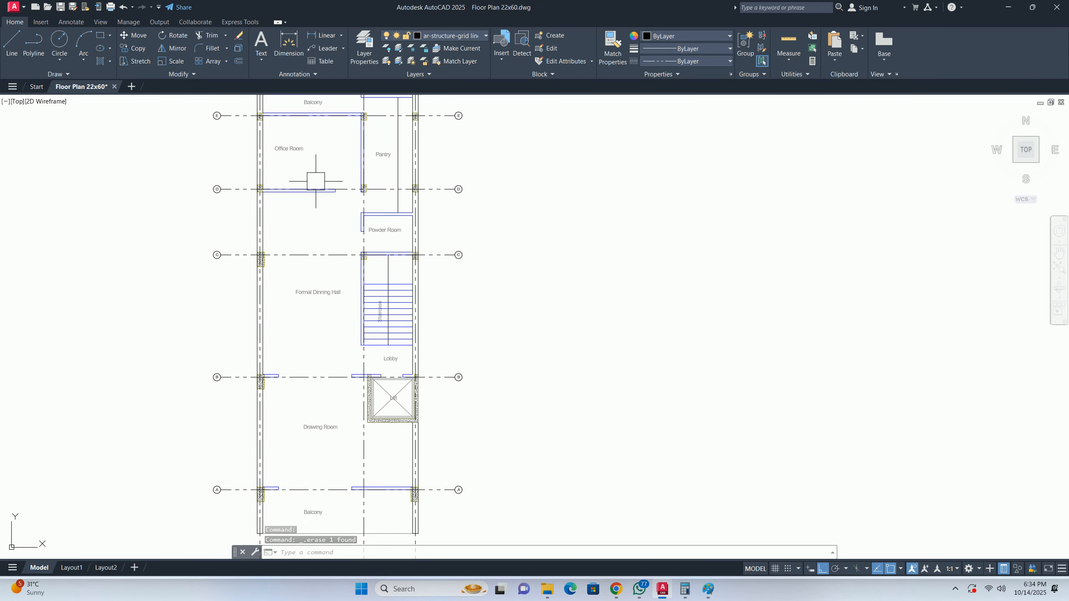
{"action": "scroll", "coordinate": [298, 179], "scroll_direction": "down", "scroll_amount": 1}
{"action": "scroll", "coordinate": [232, 213], "scroll_direction": "down", "scroll_amount": 5}
{"action": "scroll", "coordinate": [316, 235], "scroll_direction": "up", "scroll_amount": 10}
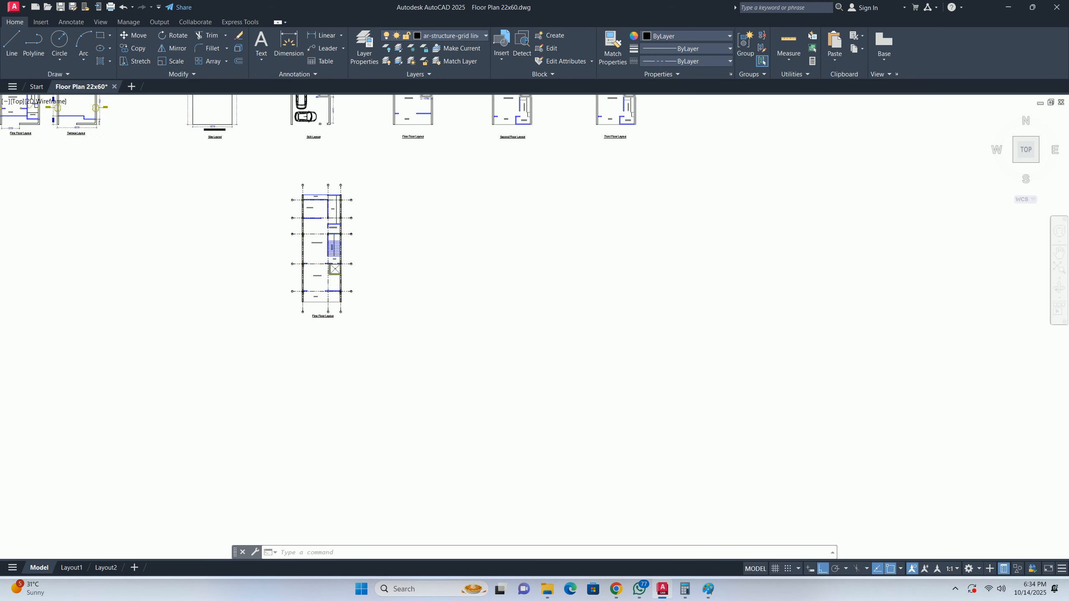
- Check the grouping of the columns and lift walls in the gridded First Floor Layout copy
{"action": "key", "text": "Escape"}
{"action": "key", "text": "Escape"}
{"action": "scroll", "coordinate": [311, 218], "scroll_direction": "up", "scroll_amount": 5}
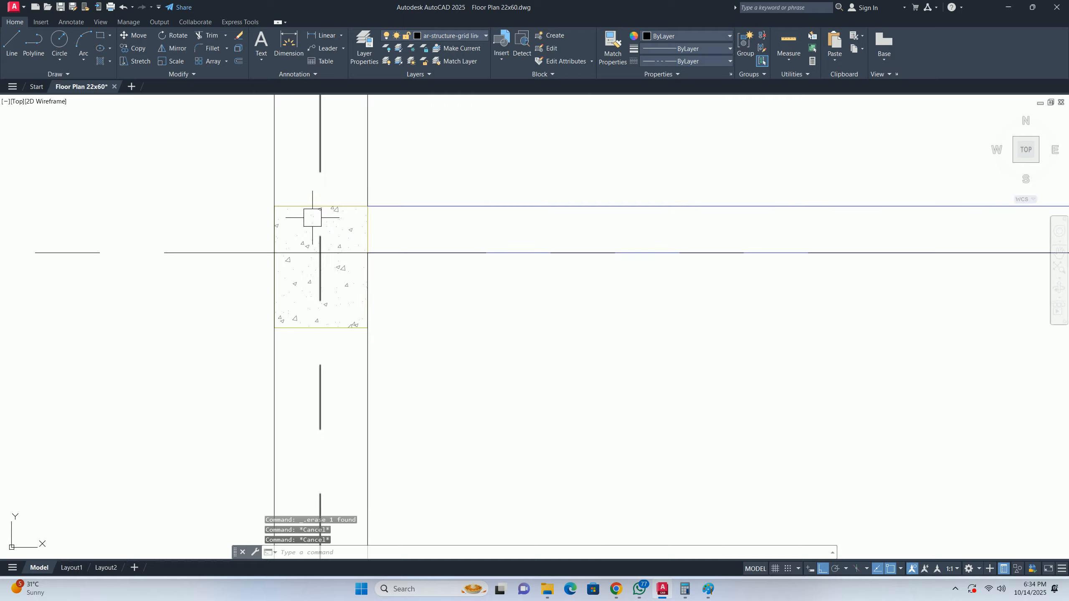
{"action": "left_click", "coordinate": [310, 217]}
{"action": "scroll", "coordinate": [338, 251], "scroll_direction": "down", "scroll_amount": 8}
{"action": "left_click_drag", "start_coordinate": [381, 405], "coordinate": [323, 219]}
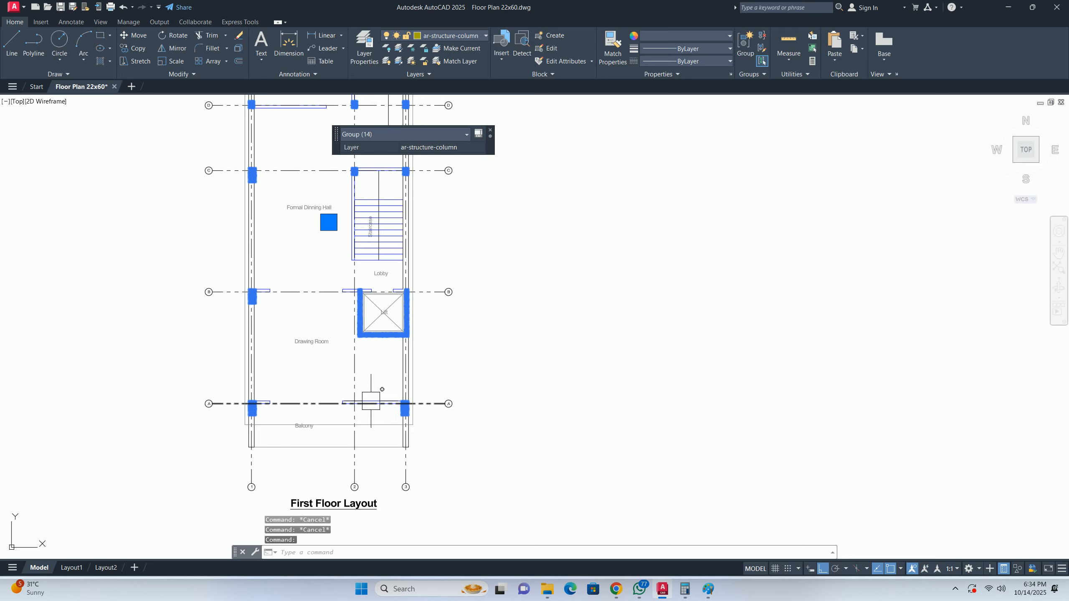
{"action": "key", "text": "Escape"}
{"action": "middle_click_drag", "start_coordinate": [329, 372], "coordinate": [402, 345]}
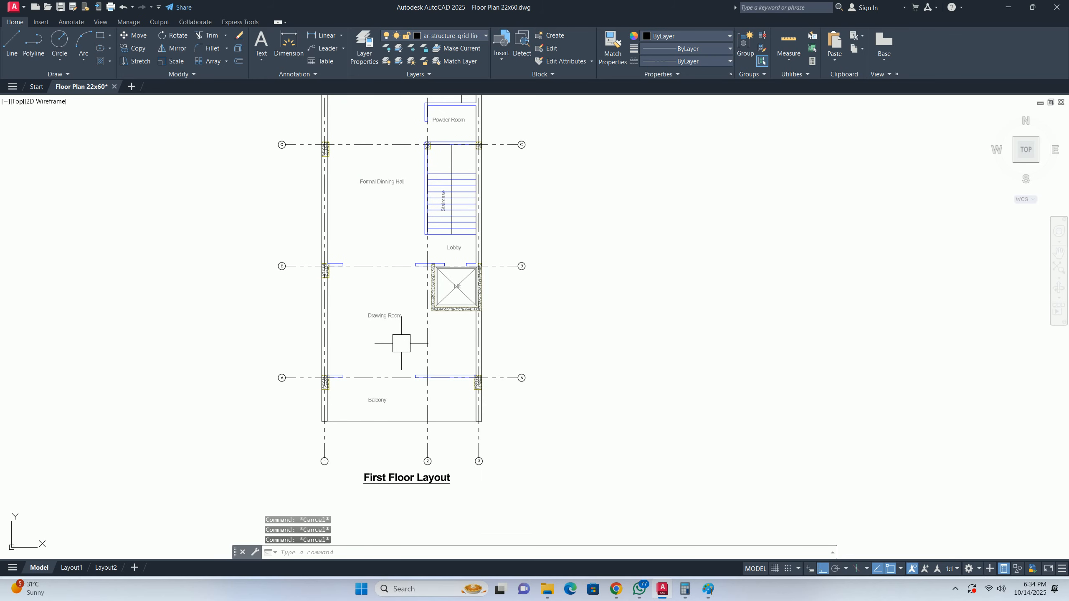
- Start a new group from the lettered and numbered grid lines, leaving the columns and lift walls out of the selection
{"action": "key", "text": "Return"}
{"action": "scroll", "coordinate": [330, 373], "scroll_direction": "up", "scroll_amount": 8}
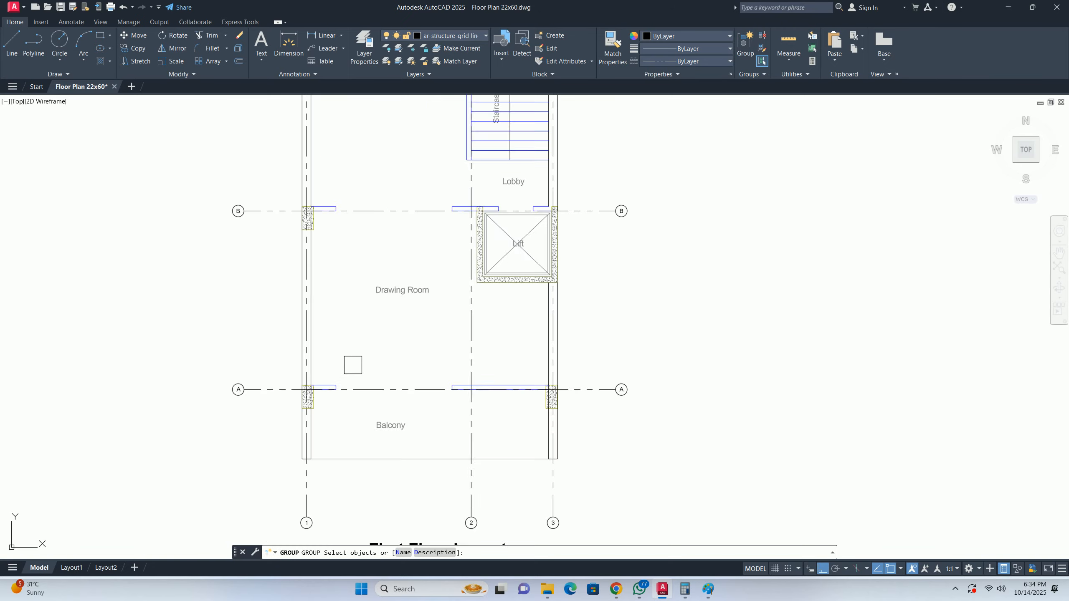
{"action": "left_click", "coordinate": [306, 392]}
{"action": "scroll", "coordinate": [314, 384], "scroll_direction": "down", "scroll_amount": 10}
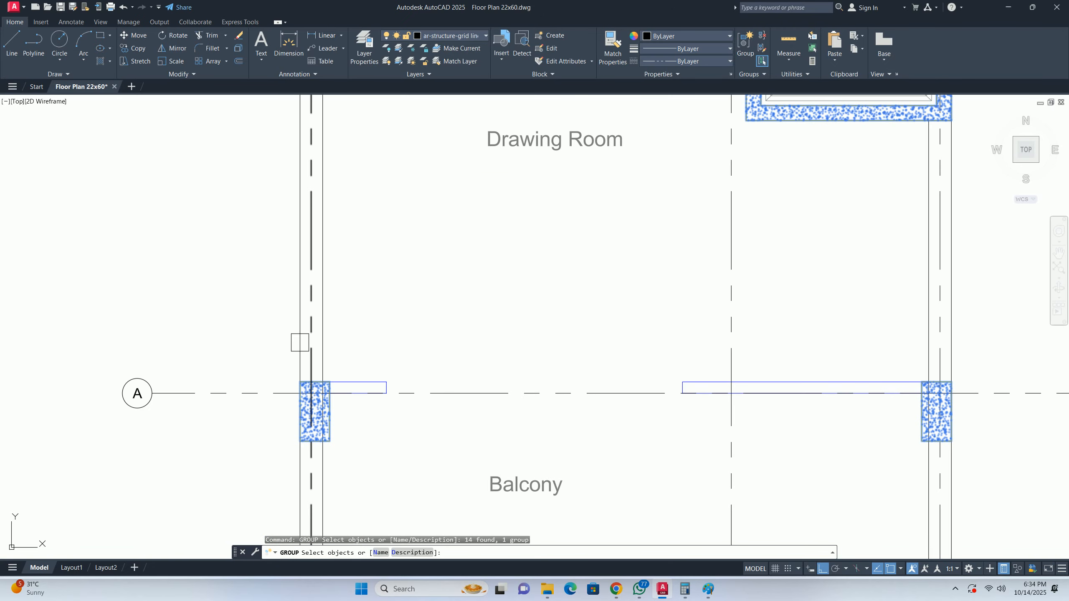
{"action": "left_click", "coordinate": [182, 127]}
{"action": "middle_click_drag", "start_coordinate": [375, 132], "coordinate": [336, 218]}
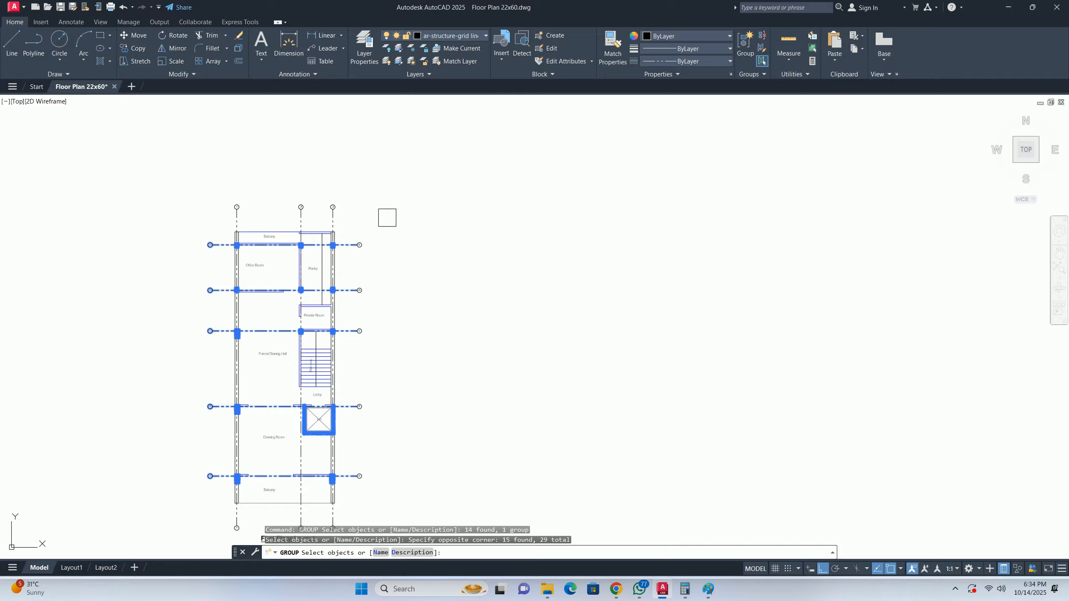
{"action": "left_click", "coordinate": [232, 210]}
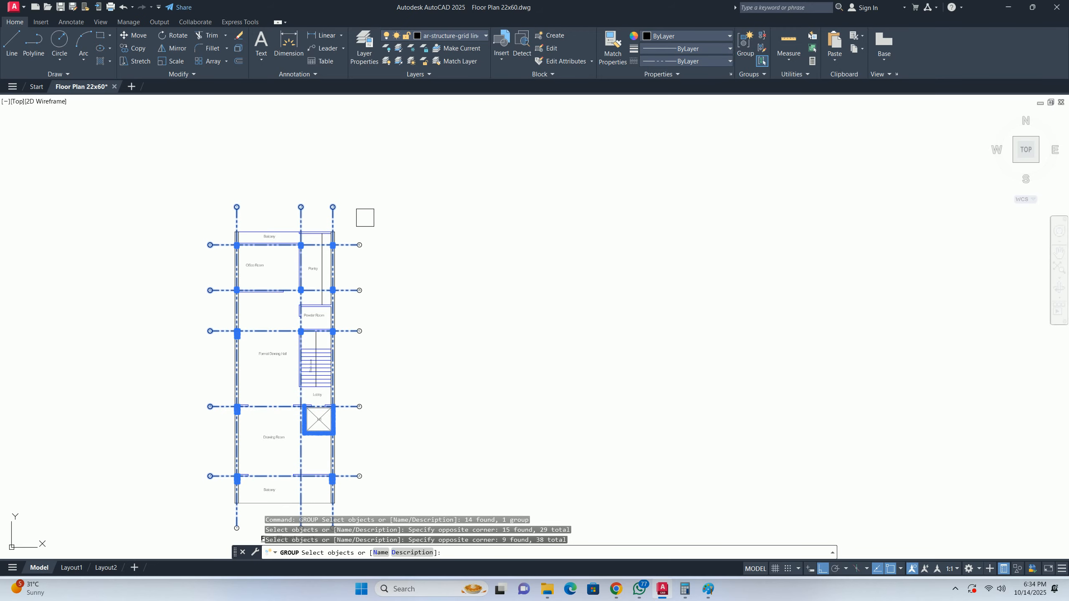
{"action": "scroll", "coordinate": [304, 244], "scroll_direction": "up", "scroll_amount": 10}
{"action": "left_click", "coordinate": [358, 272], "text": "shift"}
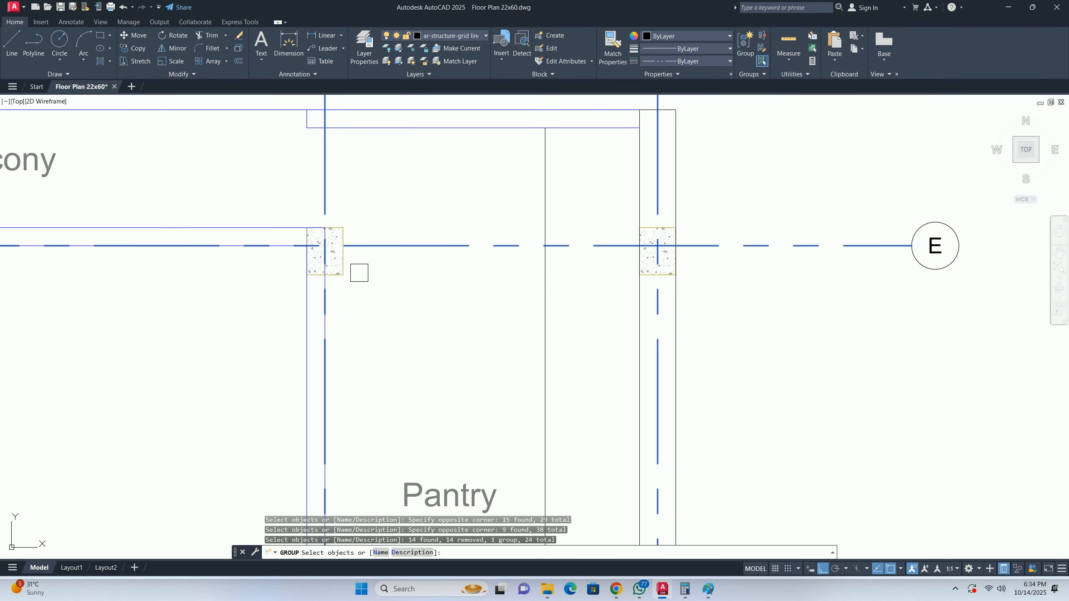
- Add the remaining lettered and numbered grid bubbles to the selection and create the grid group
{"action": "scroll", "coordinate": [382, 276], "scroll_direction": "down", "scroll_amount": 6}
{"action": "left_click", "coordinate": [545, 220]}
{"action": "scroll", "coordinate": [514, 408], "scroll_direction": "down", "scroll_amount": 5}
{"action": "middle_click_drag", "start_coordinate": [514, 408], "coordinate": [497, 219]}
{"action": "left_click", "coordinate": [491, 398]}
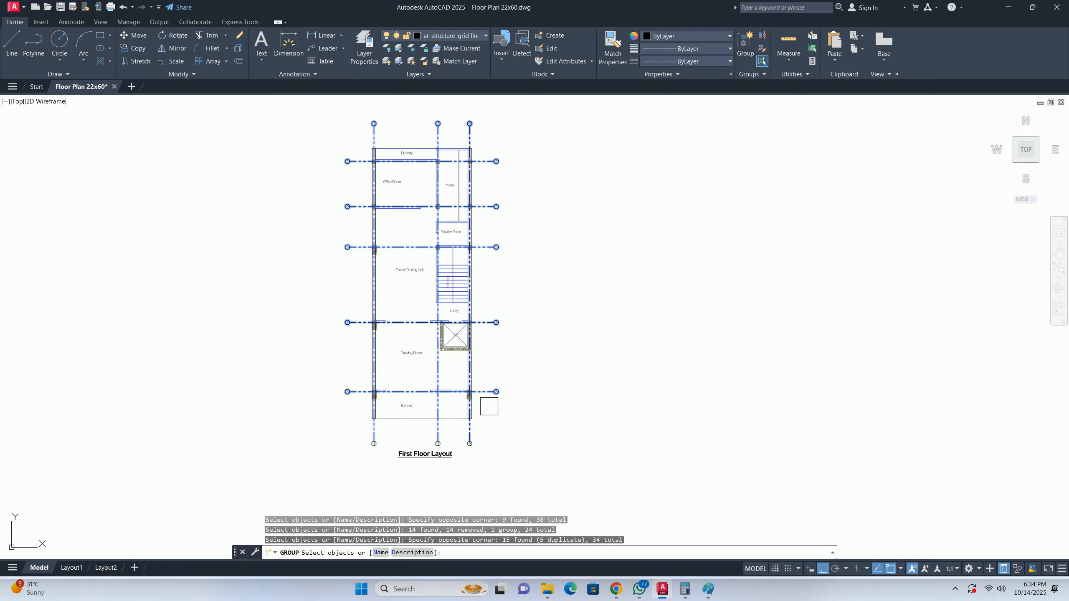
{"action": "scroll", "coordinate": [473, 440], "scroll_direction": "up", "scroll_amount": 10}
{"action": "middle_click_drag", "start_coordinate": [477, 470], "coordinate": [573, 370]}
{"action": "left_click", "coordinate": [589, 387]}
{"action": "mouse_move", "coordinate": [219, 330]}
{"action": "middle_mouse_down"}
{"action": "mouse_move", "coordinate": [530, 317]}
{"action": "mouse_move", "coordinate": [316, 375]}
{"action": "middle_mouse_up"}
{"action": "left_click", "coordinate": [151, 313]}
{"action": "scroll", "coordinate": [219, 318], "scroll_direction": "down", "scroll_amount": 6}
{"action": "scroll", "coordinate": [297, 311], "scroll_direction": "down", "scroll_amount": 1}
{"action": "key", "text": "Escape"}
{"action": "key", "text": "Escape"}
{"action": "key", "text": "Escape"}
- Copy the grid group and column group onto the car parking plan, using the plan's outer upper-left wall corner as base point
{"action": "scroll", "coordinate": [312, 337], "scroll_direction": "up", "scroll_amount": 3}
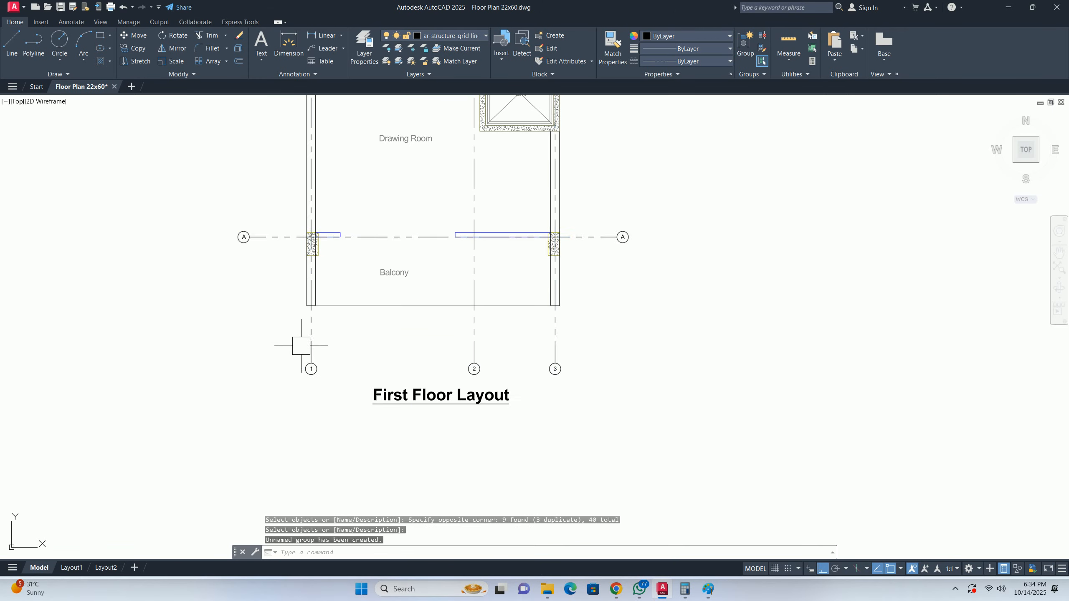
{"action": "scroll", "coordinate": [301, 320], "scroll_direction": "down", "scroll_amount": 2}
{"action": "scroll", "coordinate": [315, 309], "scroll_direction": "up", "scroll_amount": 2}
{"action": "middle_click_drag", "start_coordinate": [332, 258], "coordinate": [341, 335]}
{"action": "type", "text": "co"}
{"action": "key", "text": "space"}
{"action": "scroll", "coordinate": [329, 414], "scroll_direction": "up", "scroll_amount": 2}
{"action": "left_click", "coordinate": [303, 421]}
{"action": "scroll", "coordinate": [314, 296], "scroll_direction": "up", "scroll_amount": 5}
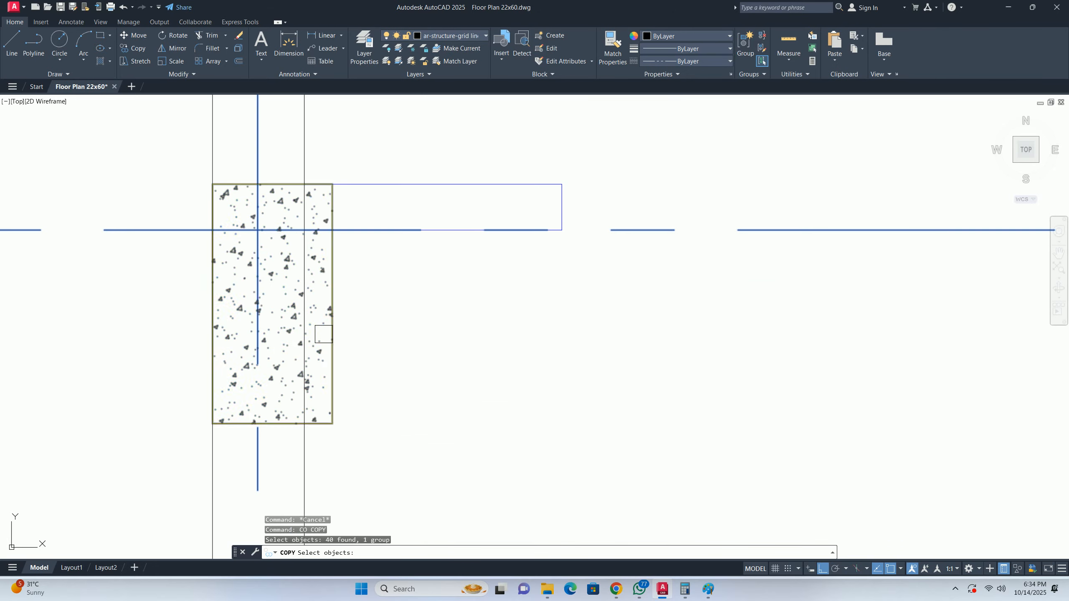
{"action": "left_click", "coordinate": [313, 295]}
{"action": "scroll", "coordinate": [324, 323], "scroll_direction": "down", "scroll_amount": 10}
{"action": "key", "text": "space"}
{"action": "scroll", "coordinate": [312, 293], "scroll_direction": "up", "scroll_amount": 5}
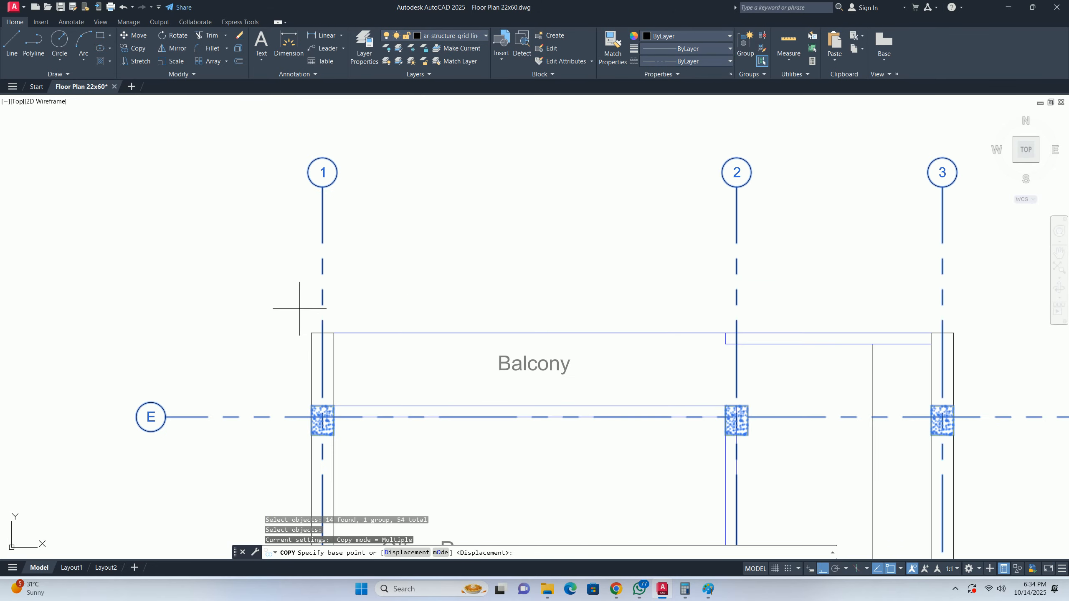
{"action": "left_click", "coordinate": [312, 333]}
{"action": "scroll", "coordinate": [312, 333], "scroll_direction": "down", "scroll_amount": 6}
{"action": "scroll", "coordinate": [309, 348], "scroll_direction": "up", "scroll_amount": 4}
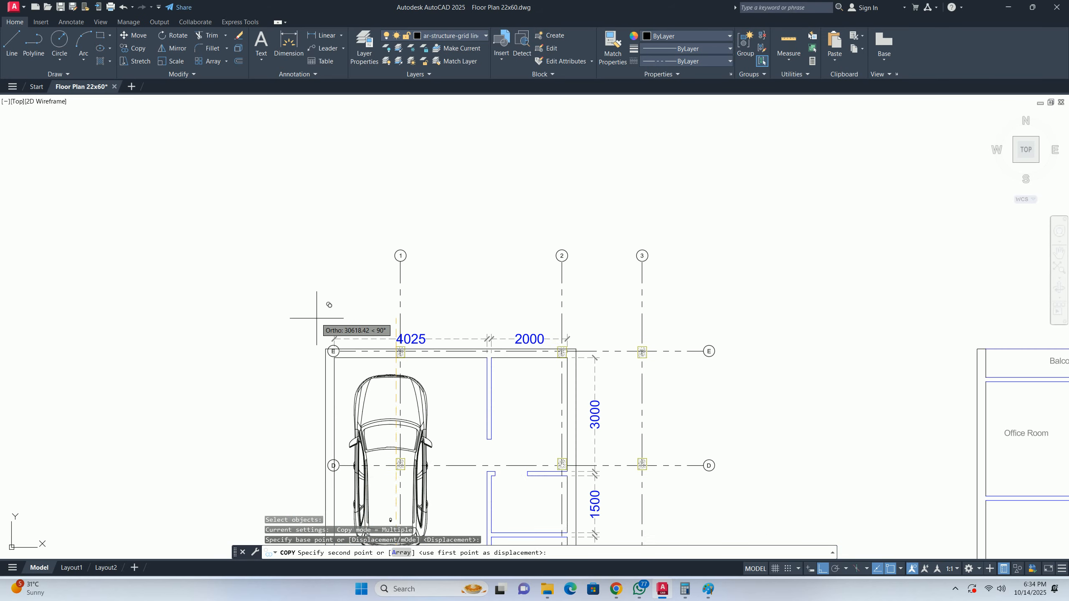
{"action": "left_click", "coordinate": [336, 335]}
{"action": "scroll", "coordinate": [337, 336], "scroll_direction": "down", "scroll_amount": 5}
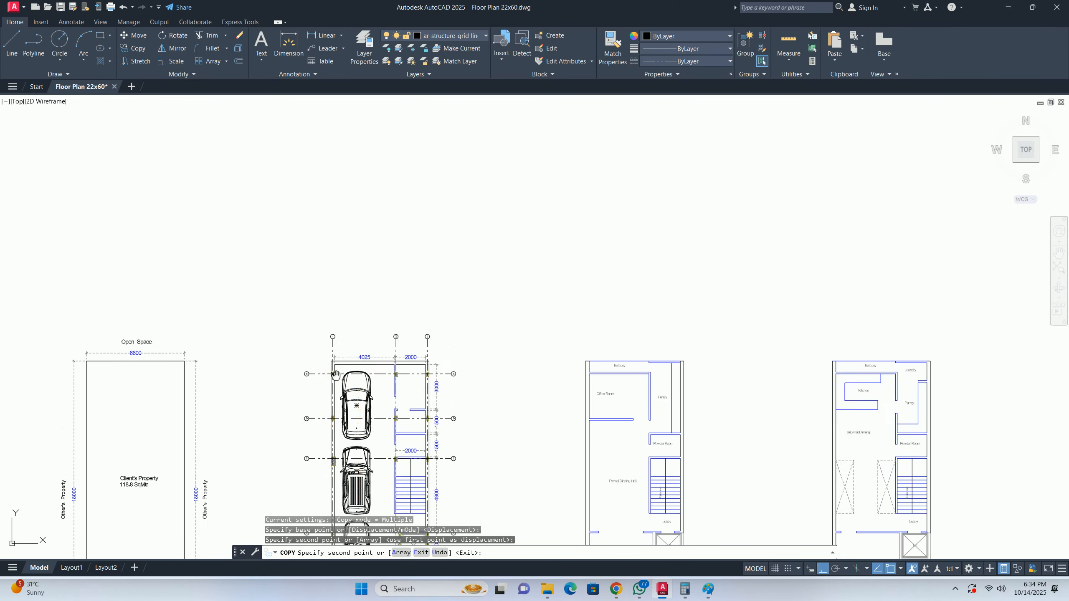
- Place further copies of the grid and columns on the First, Second and Third Floor Layout plans at the matching wall corner
{"action": "scroll", "coordinate": [352, 310], "scroll_direction": "up", "scroll_amount": 1}
{"action": "scroll", "coordinate": [439, 196], "scroll_direction": "up", "scroll_amount": 4}
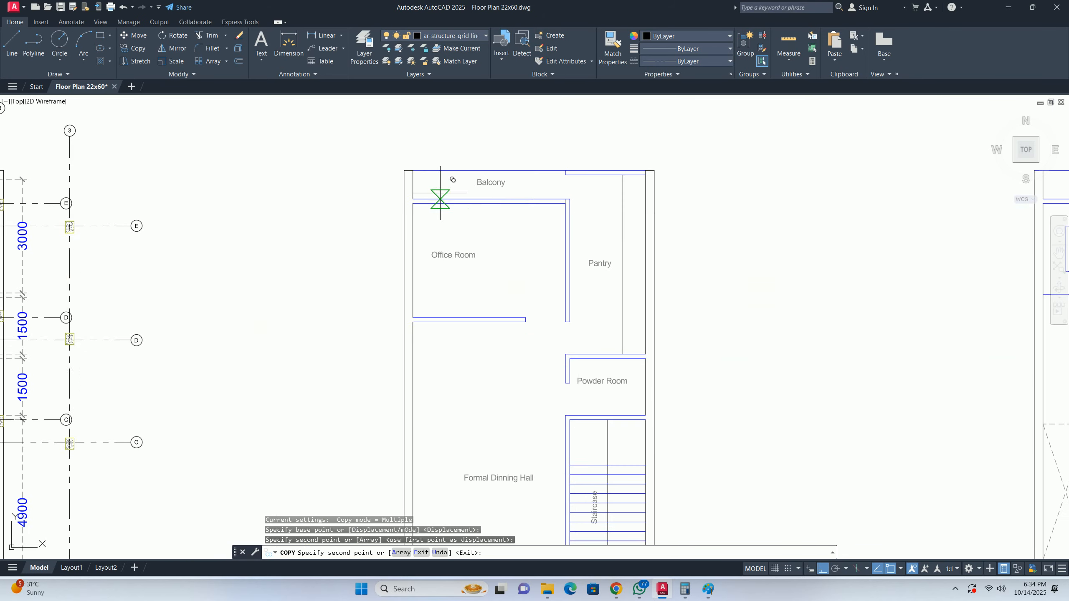
{"action": "left_click", "coordinate": [406, 168]}
{"action": "scroll", "coordinate": [411, 200], "scroll_direction": "down", "scroll_amount": 2}
{"action": "middle_click_drag", "start_coordinate": [524, 224], "coordinate": [30, 253]}
{"action": "scroll", "coordinate": [268, 223], "scroll_direction": "up", "scroll_amount": 4}
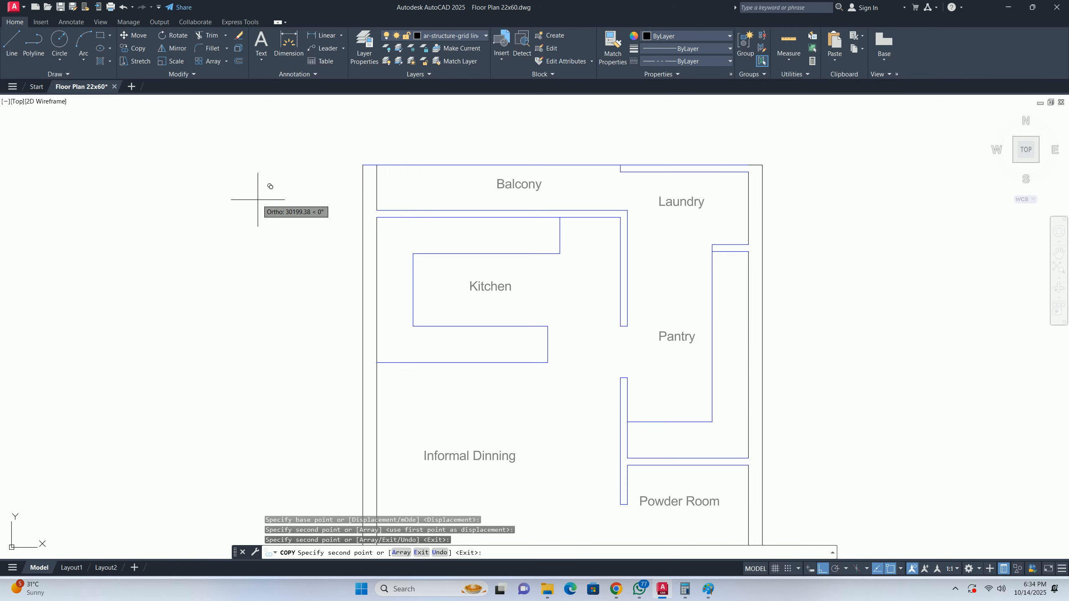
{"action": "left_click", "coordinate": [363, 162]}
{"action": "scroll", "coordinate": [316, 236], "scroll_direction": "down", "scroll_amount": 2}
{"action": "scroll", "coordinate": [152, 231], "scroll_direction": "down", "scroll_amount": 3}
{"action": "scroll", "coordinate": [293, 215], "scroll_direction": "up", "scroll_amount": 4}
{"action": "left_click", "coordinate": [318, 218]}
{"action": "scroll", "coordinate": [318, 219], "scroll_direction": "down", "scroll_amount": 5}
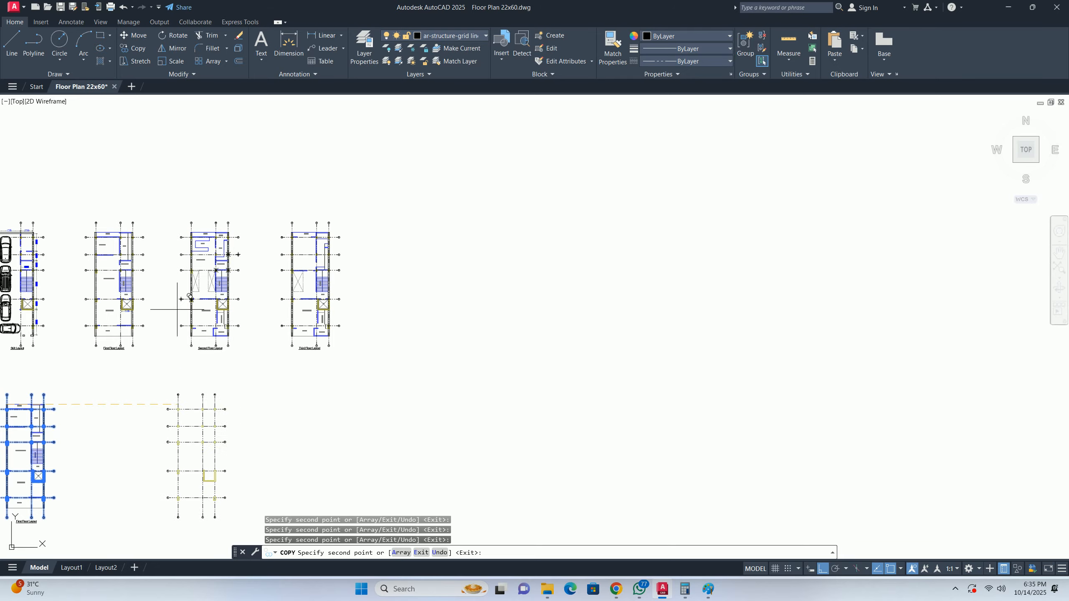
{"action": "key", "text": "Escape"}
{"action": "key", "text": "Escape"}
{"action": "middle_click_drag", "start_coordinate": [155, 353], "coordinate": [286, 378]}
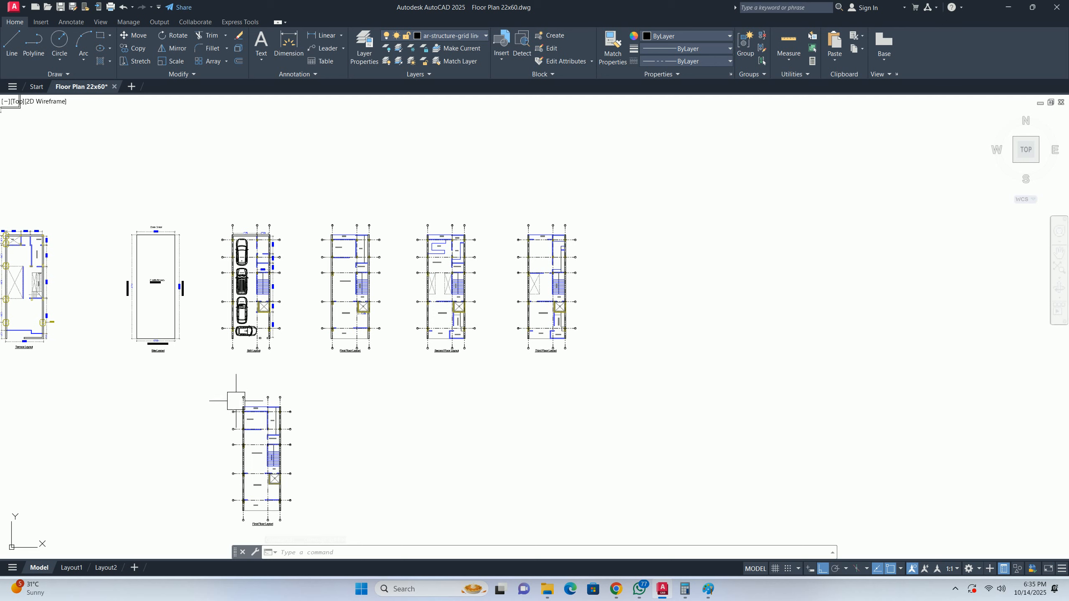
{"action": "mouse_move", "coordinate": [243, 406]}
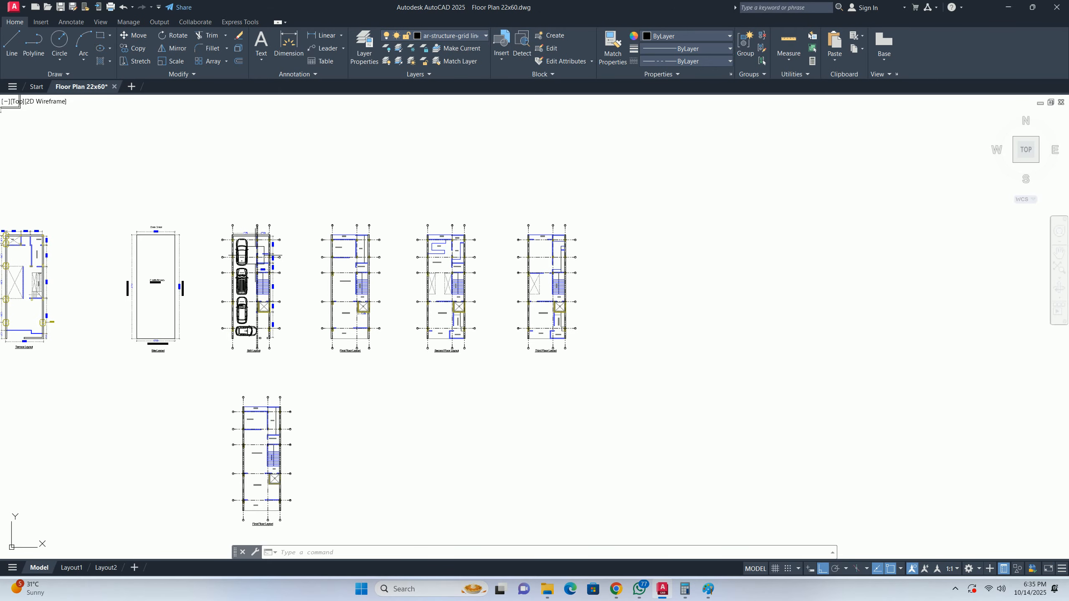
- Inspect the placed grid, columns and lift walls on the Stilt, First, Second and Third Floor Layout plans
{"action": "scroll", "coordinate": [251, 239], "scroll_direction": "up", "scroll_amount": 6}
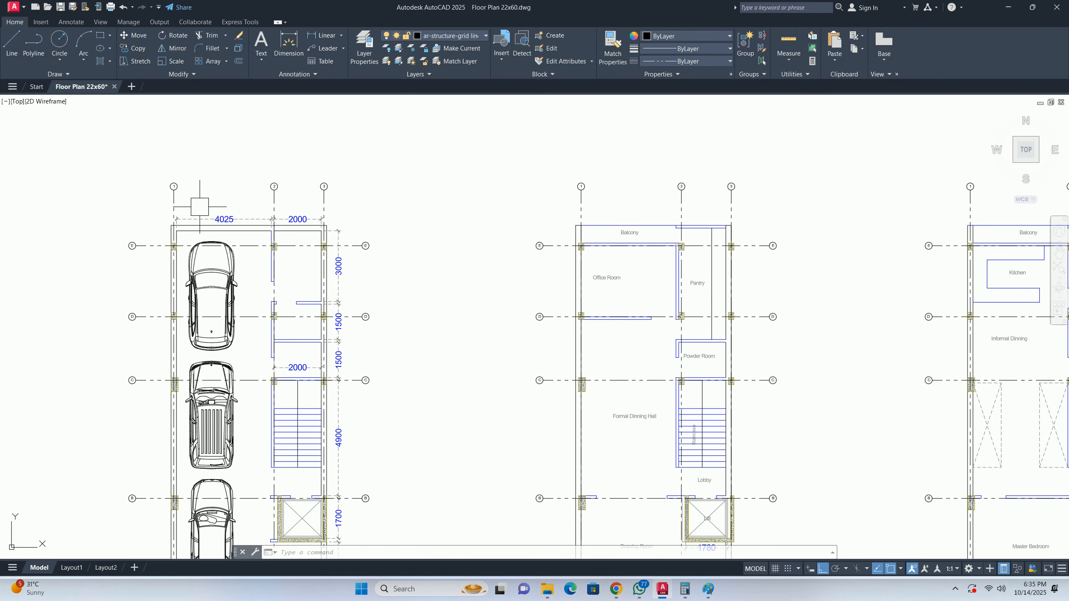
{"action": "scroll", "coordinate": [196, 229], "scroll_direction": "up", "scroll_amount": 4}
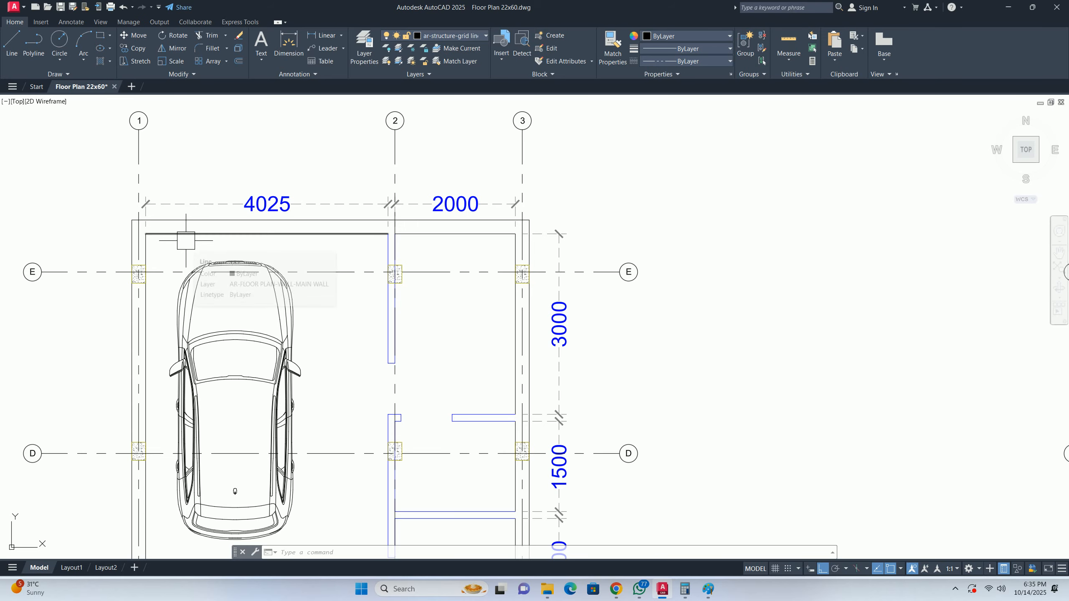
{"action": "scroll", "coordinate": [121, 245], "scroll_direction": "down", "scroll_amount": 6}
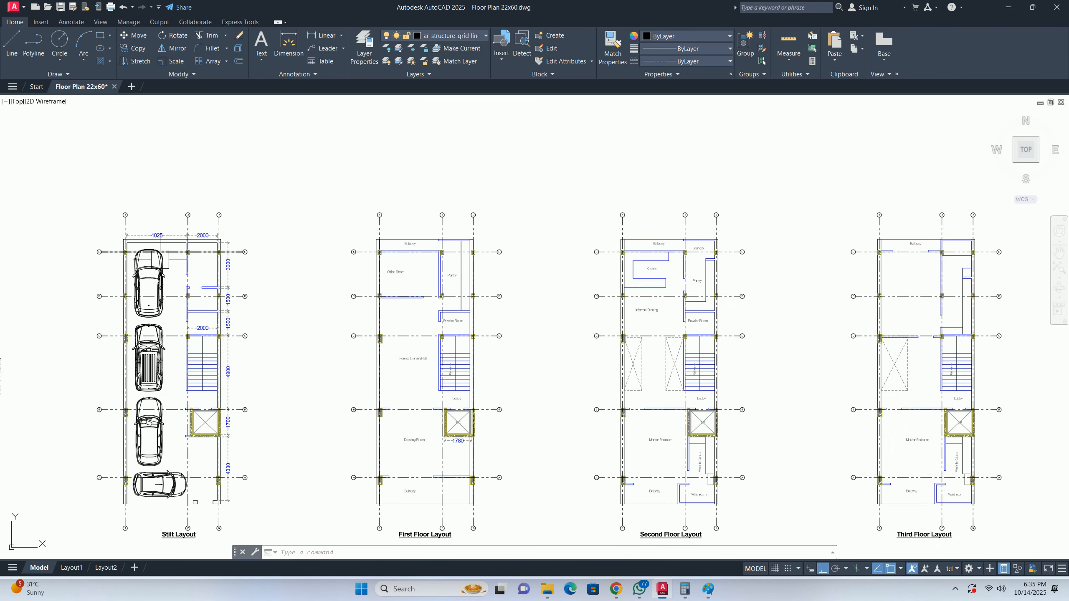
{"action": "scroll", "coordinate": [169, 272], "scroll_direction": "up", "scroll_amount": 4}
{"action": "middle_click_drag", "start_coordinate": [250, 320], "coordinate": [282, 207]}
{"action": "scroll", "coordinate": [254, 271], "scroll_direction": "down", "scroll_amount": 2}
{"action": "middle_click_drag", "start_coordinate": [244, 292], "coordinate": [246, 248]}
{"action": "middle_click_drag", "start_coordinate": [338, 382], "coordinate": [337, 353]}
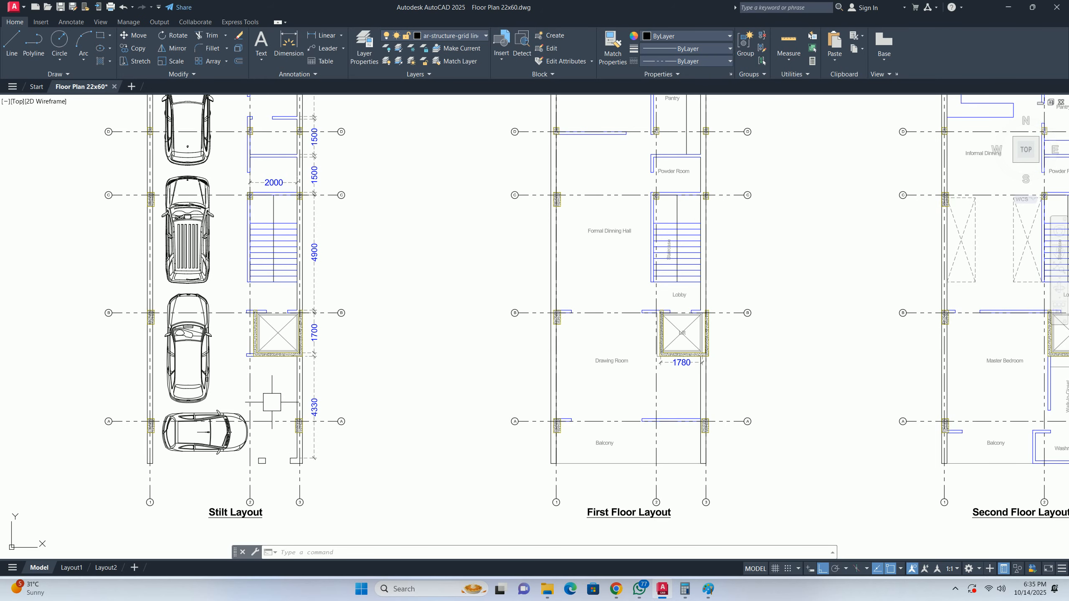
{"action": "scroll", "coordinate": [357, 335], "scroll_direction": "down", "scroll_amount": 3}
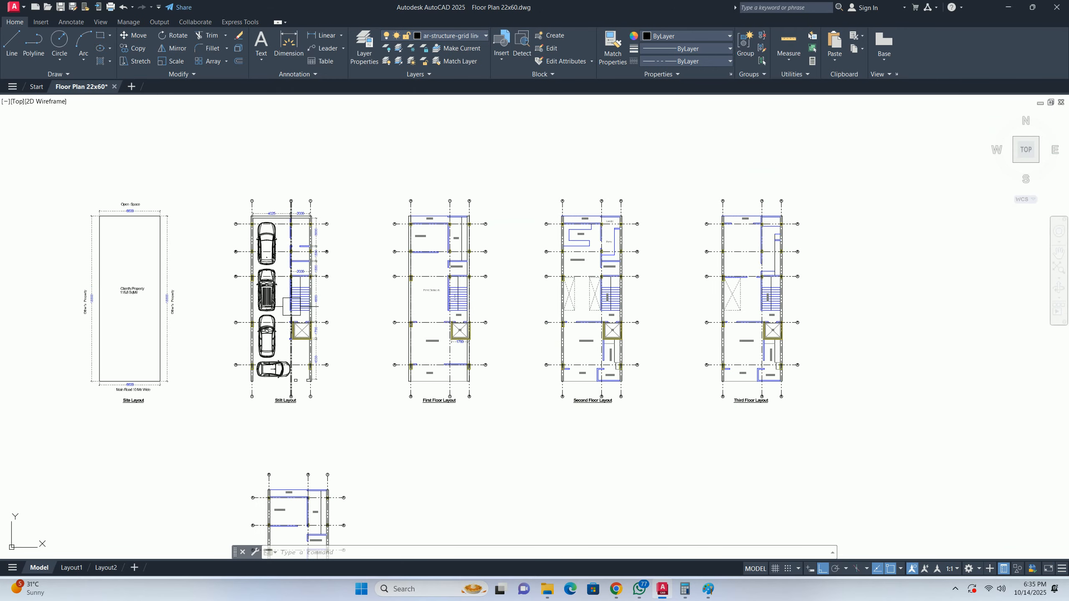
{"action": "mouse_move", "coordinate": [526, 297]}
{"action": "middle_mouse_down"}
{"action": "mouse_move", "coordinate": [315, 282]}
{"action": "mouse_move", "coordinate": [520, 286]}
{"action": "middle_mouse_up"}
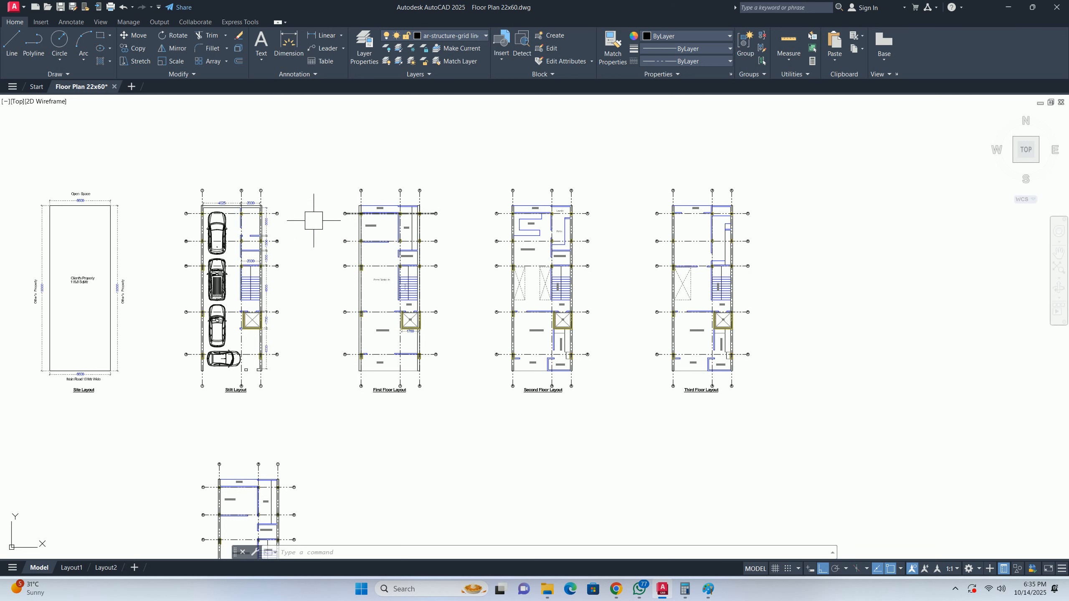
{"action": "scroll", "coordinate": [283, 241], "scroll_direction": "down", "scroll_amount": 2}
{"action": "middle_click_drag", "start_coordinate": [291, 308], "coordinate": [275, 269]}
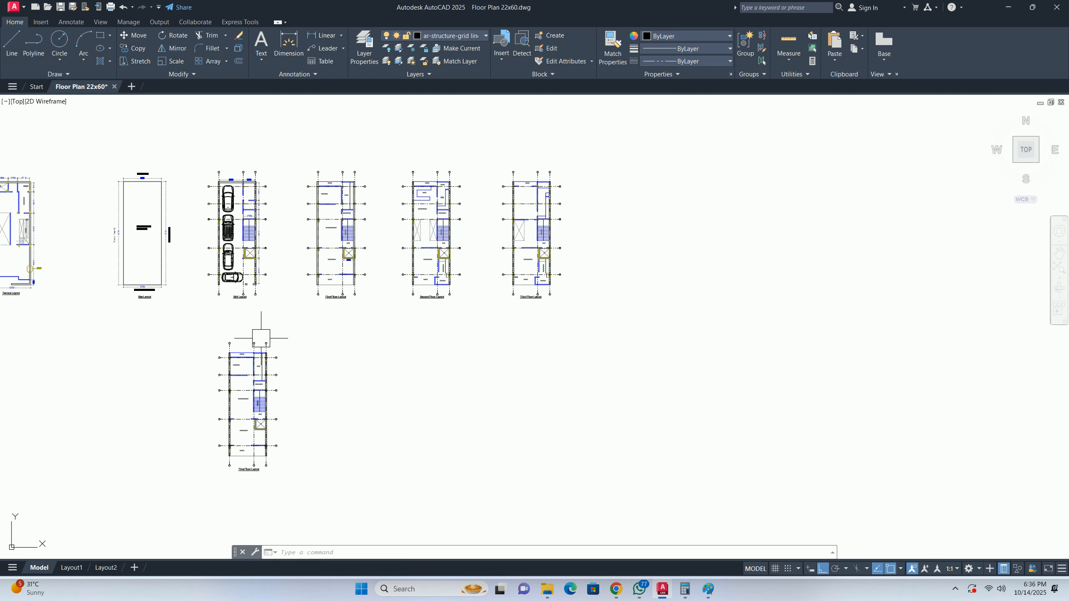
{"action": "scroll", "coordinate": [276, 269], "scroll_direction": "up", "scroll_amount": 2}
{"action": "mouse_move", "coordinate": [328, 296]}
{"action": "middle_mouse_down"}
{"action": "mouse_move", "coordinate": [255, 348]}
{"action": "mouse_move", "coordinate": [277, 300]}
{"action": "middle_mouse_up"}
{"action": "scroll", "coordinate": [313, 274], "scroll_direction": "up", "scroll_amount": 4}
{"action": "scroll", "coordinate": [313, 284], "scroll_direction": "down", "scroll_amount": 5}
{"action": "scroll", "coordinate": [277, 303], "scroll_direction": "up", "scroll_amount": 2}
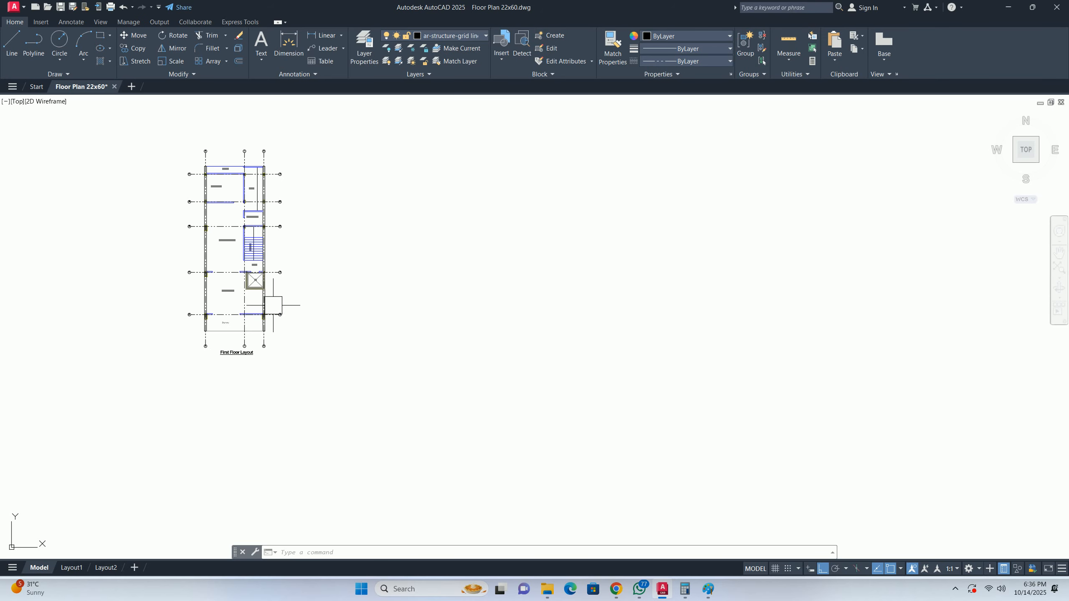
- Make ar-structure-beam the current layer for work on the First Floor Layout copy
{"action": "scroll", "coordinate": [238, 324], "scroll_direction": "up", "scroll_amount": 6}
{"action": "key", "text": "Escape"}
{"action": "key", "text": "Escape"}
{"action": "key", "text": "Escape"}
{"action": "middle_click_drag", "start_coordinate": [173, 314], "coordinate": [199, 319]}
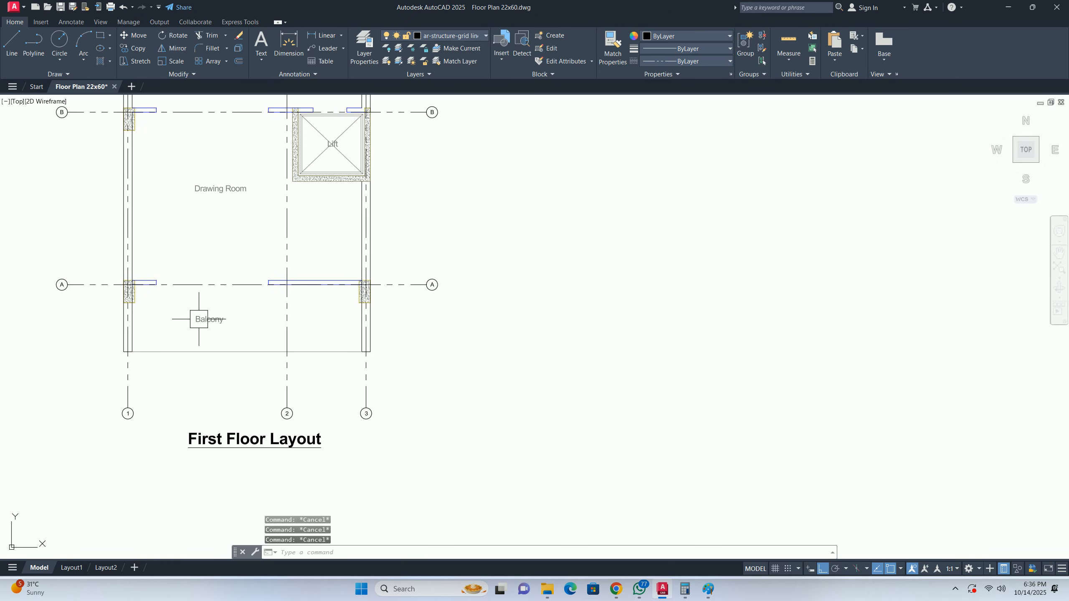
{"action": "type", "text": "LA"}
{"action": "key", "text": "Return"}
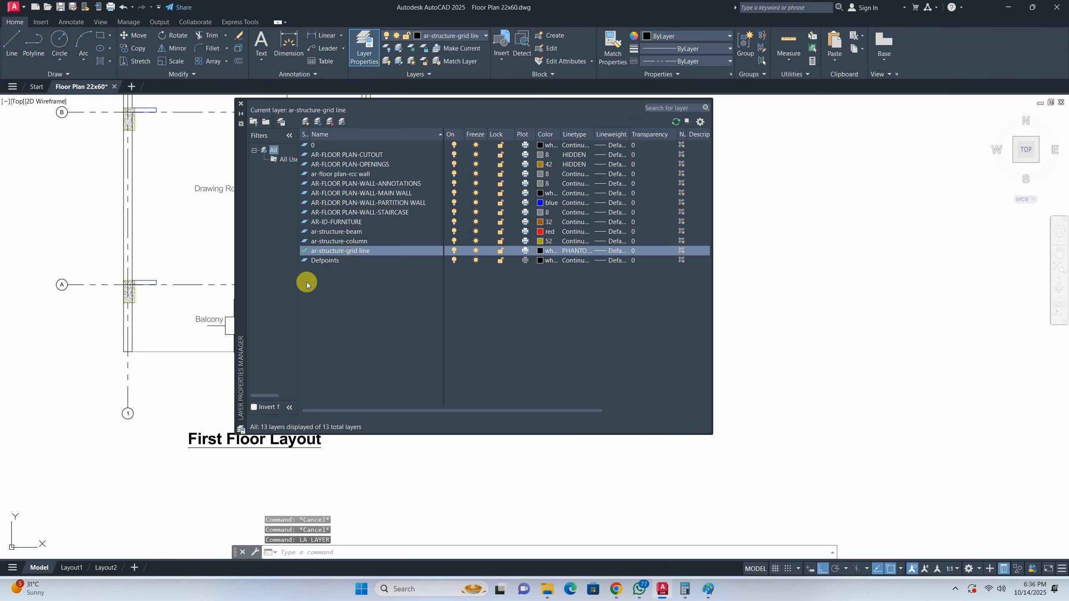
{"action": "double_click", "coordinate": [348, 237]}
{"action": "left_click", "coordinate": [241, 103]}
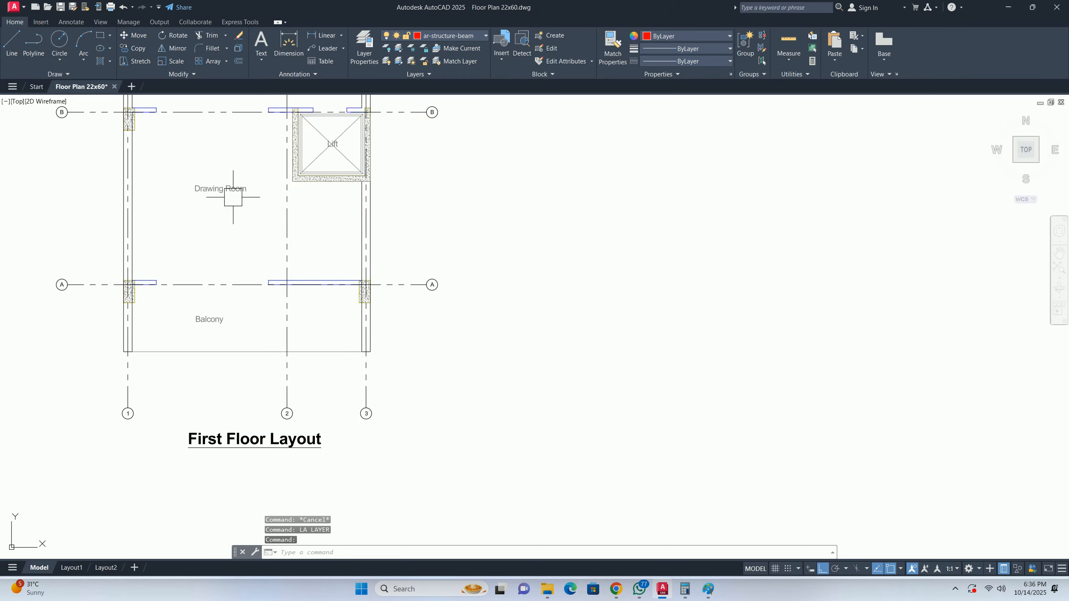
{"action": "key", "text": "Escape"}
{"action": "key", "text": "Escape"}
- Draw a polyline along grid line A between the inner faces of the columns on grids 1 and 3
{"action": "scroll", "coordinate": [198, 298], "scroll_direction": "down", "scroll_amount": 3}
{"action": "scroll", "coordinate": [210, 253], "scroll_direction": "up", "scroll_amount": 7}
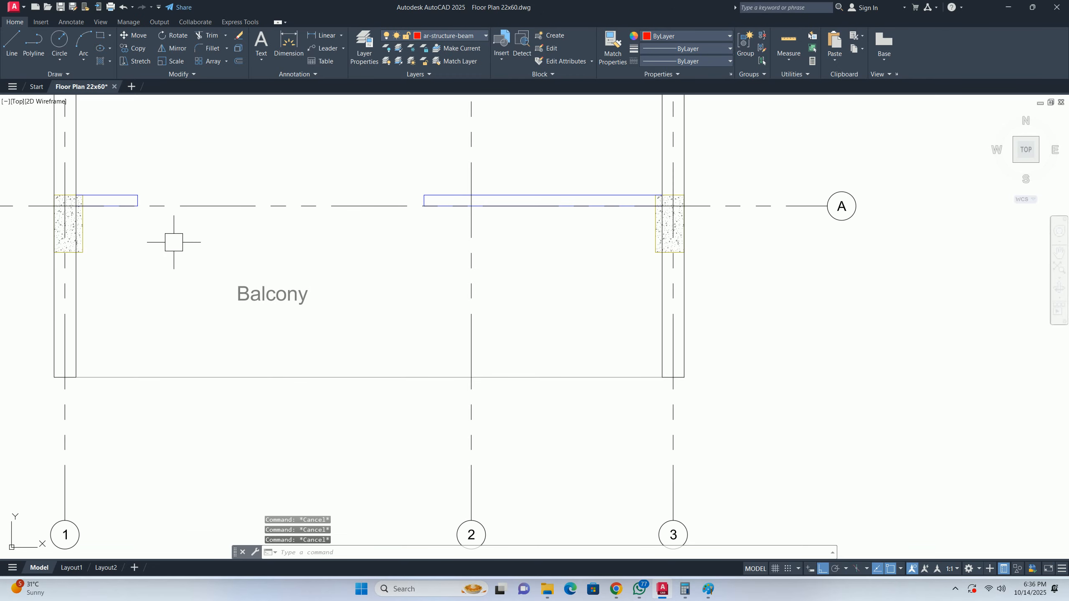
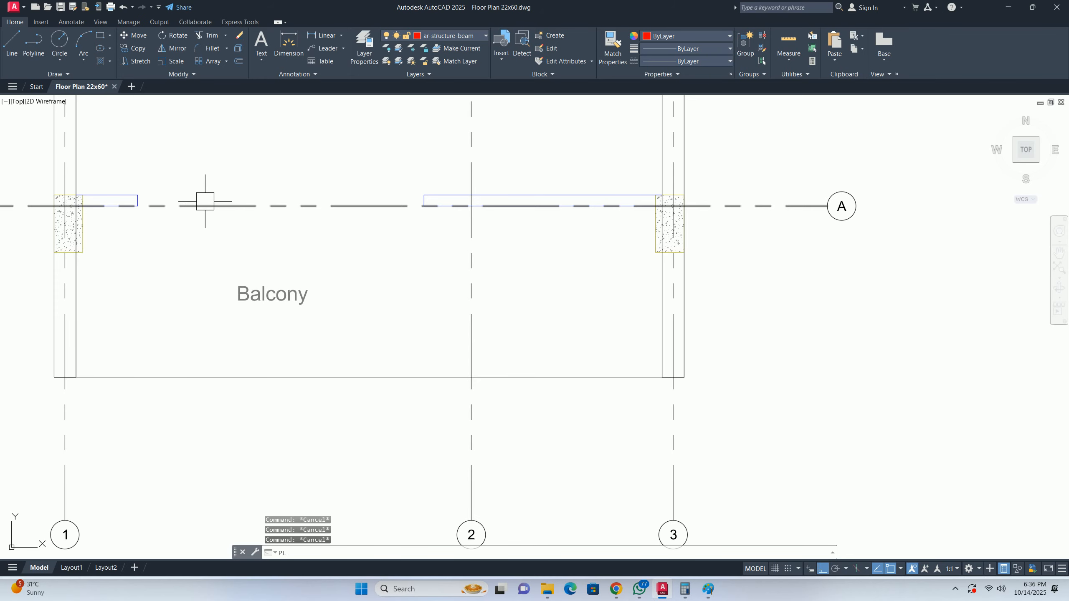
{"action": "key", "text": "Return"}
{"action": "left_click", "coordinate": [83, 206]}
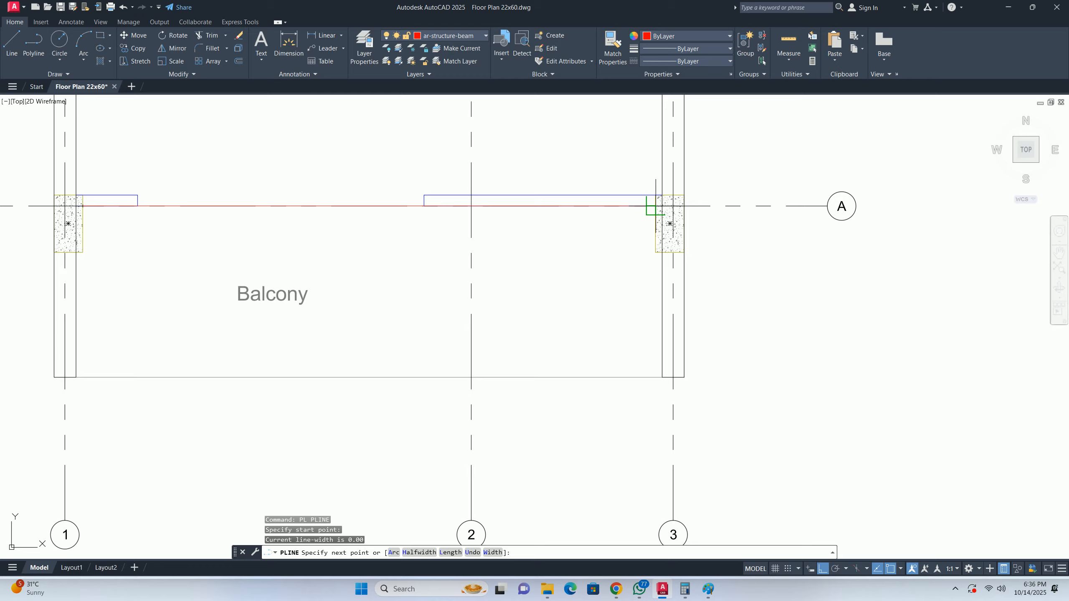
{"action": "left_click", "coordinate": [655, 206]}
{"action": "key", "text": "Escape"}
{"action": "key", "text": "Escape"}
{"action": "scroll", "coordinate": [453, 248], "scroll_direction": "down", "scroll_amount": 3}
{"action": "key", "text": "Escape"}
{"action": "key", "text": "Escape"}
{"action": "middle_click_drag", "start_coordinate": [392, 241], "coordinate": [396, 308]}
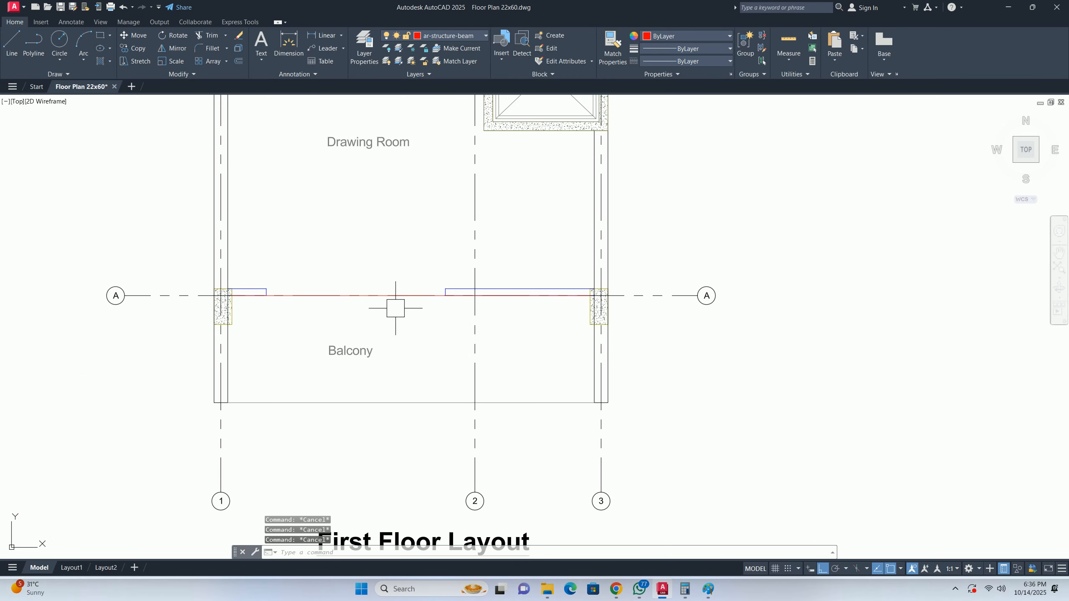
- Offset the grid A polyline by 115 to both sides to form the beam edges
{"action": "type", "text": "o"}
{"action": "key", "text": "Return"}
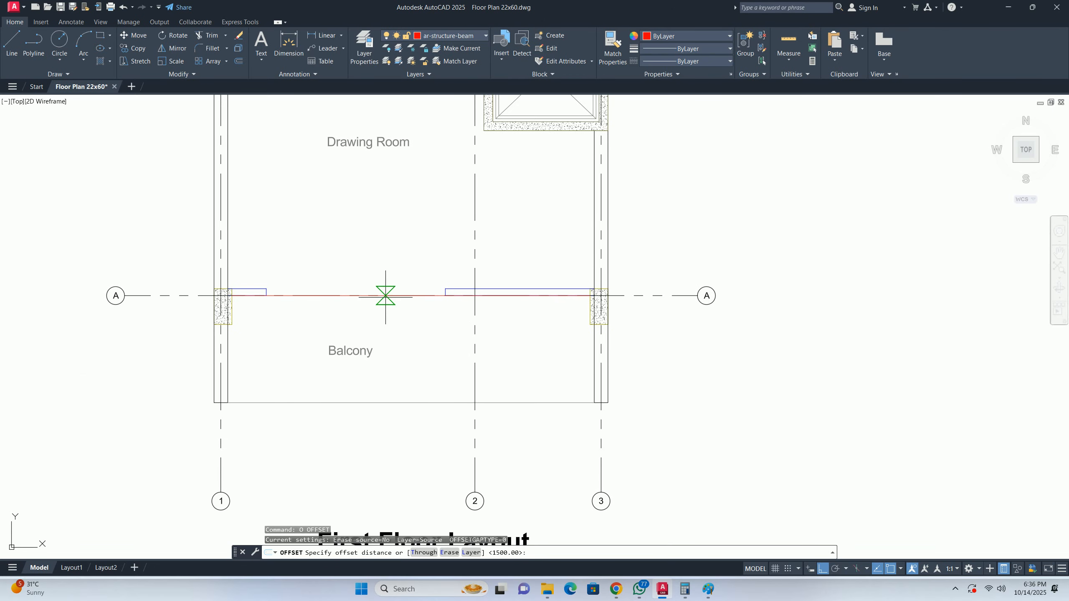
{"action": "type", "text": "115"}
{"action": "key", "text": "Return"}
{"action": "scroll", "coordinate": [337, 295], "scroll_direction": "up", "scroll_amount": 2}
{"action": "left_click", "coordinate": [336, 296]}
{"action": "left_click", "coordinate": [316, 328]}
{"action": "key", "text": "Escape"}
{"action": "key", "text": "Escape"}
{"action": "scroll", "coordinate": [319, 303], "scroll_direction": "up", "scroll_amount": 4}
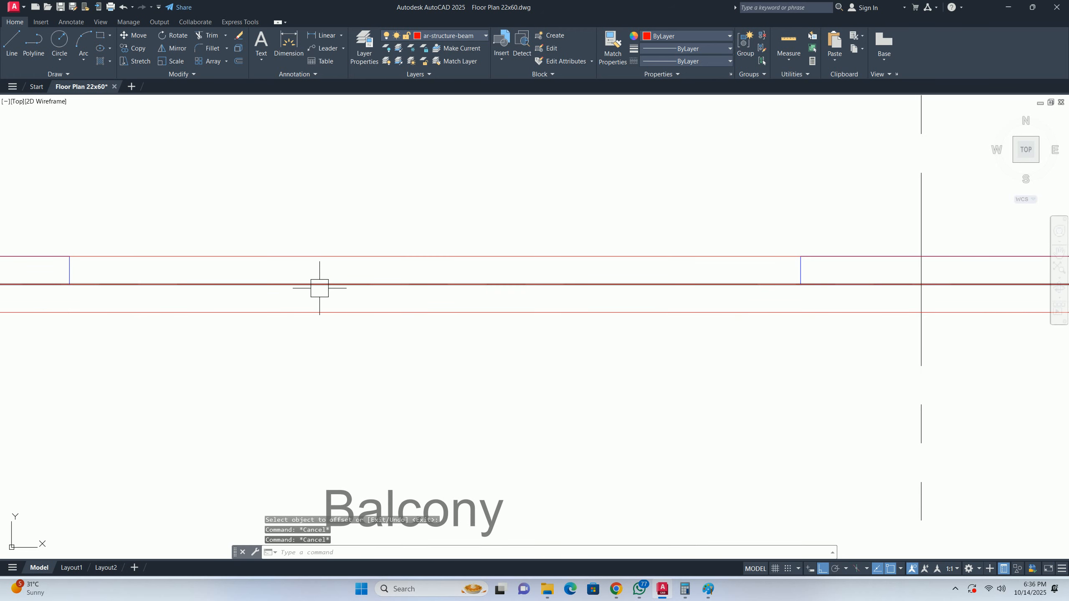
- Set the linetype of the beam's centre polyline on grid A to PHANTOM
{"action": "left_click", "coordinate": [319, 285]}
{"action": "scroll", "coordinate": [317, 287], "scroll_direction": "down", "scroll_amount": 4}
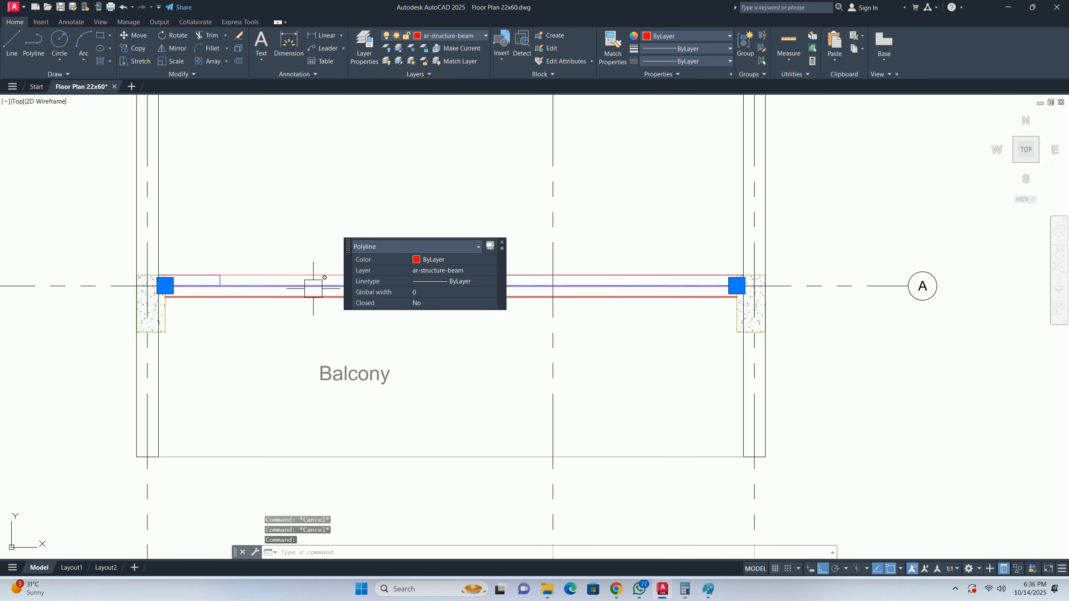
{"action": "left_click", "coordinate": [455, 281]}
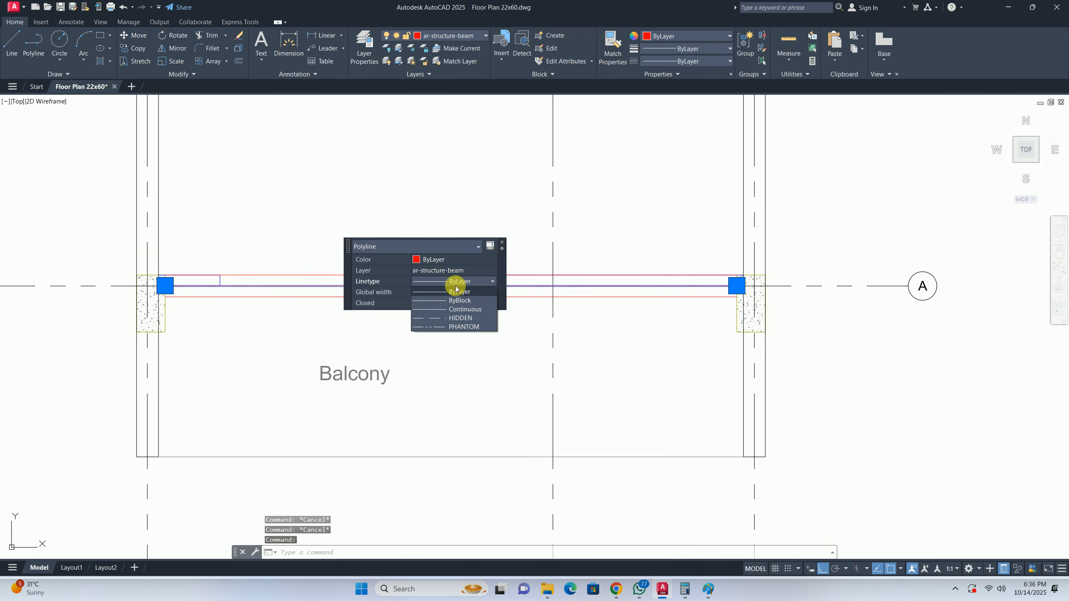
{"action": "left_click", "coordinate": [454, 328]}
{"action": "key", "text": "Escape"}
{"action": "scroll", "coordinate": [320, 309], "scroll_direction": "down", "scroll_amount": 4}
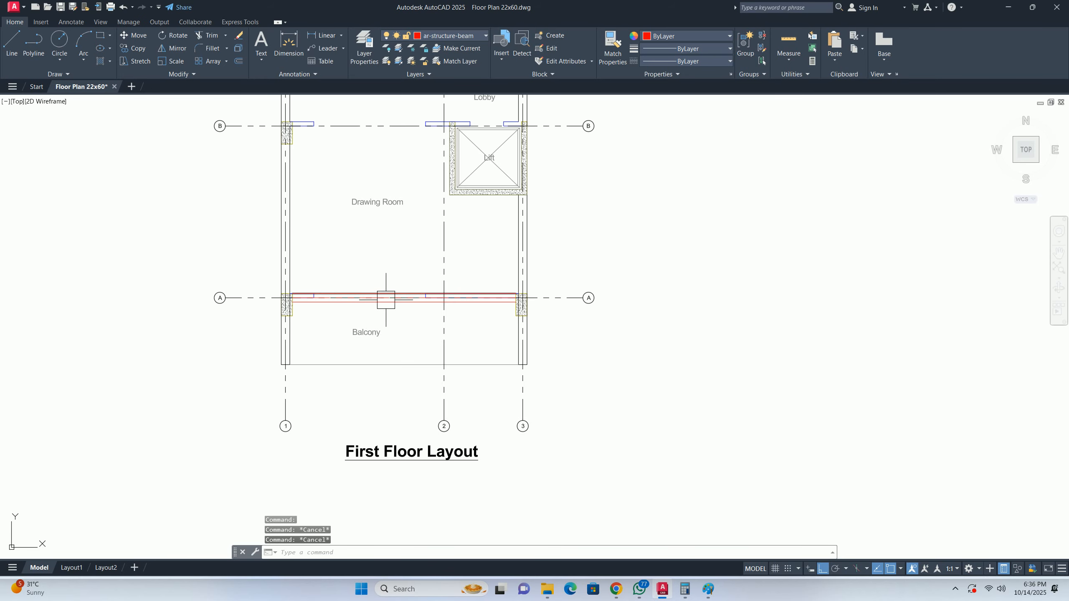
- Delete the centre polyline on grid A, keeping the two beam edge lines
{"action": "scroll", "coordinate": [390, 303], "scroll_direction": "up", "scroll_amount": 4}
{"action": "left_click", "coordinate": [362, 296]}
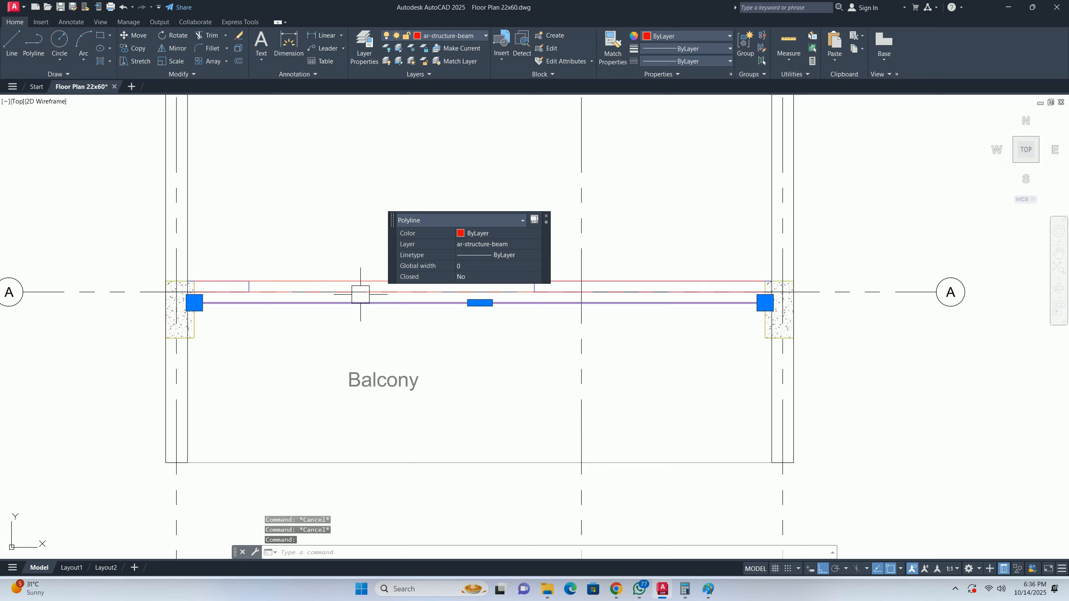
{"action": "key", "text": "Escape"}
{"action": "scroll", "coordinate": [357, 295], "scroll_direction": "up", "scroll_amount": 4}
{"action": "left_click", "coordinate": [354, 300]}
{"action": "key", "text": "Delete"}
{"action": "scroll", "coordinate": [353, 302], "scroll_direction": "down", "scroll_amount": 5}
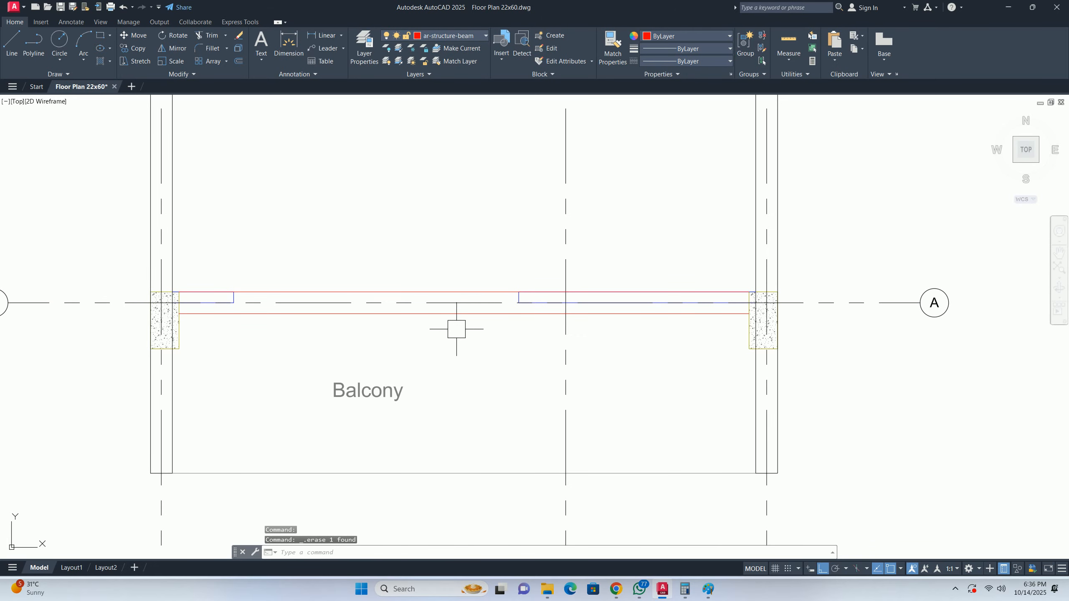
{"action": "key", "text": "Escape"}
{"action": "key", "text": "Escape"}
{"action": "scroll", "coordinate": [432, 326], "scroll_direction": "down", "scroll_amount": 2}
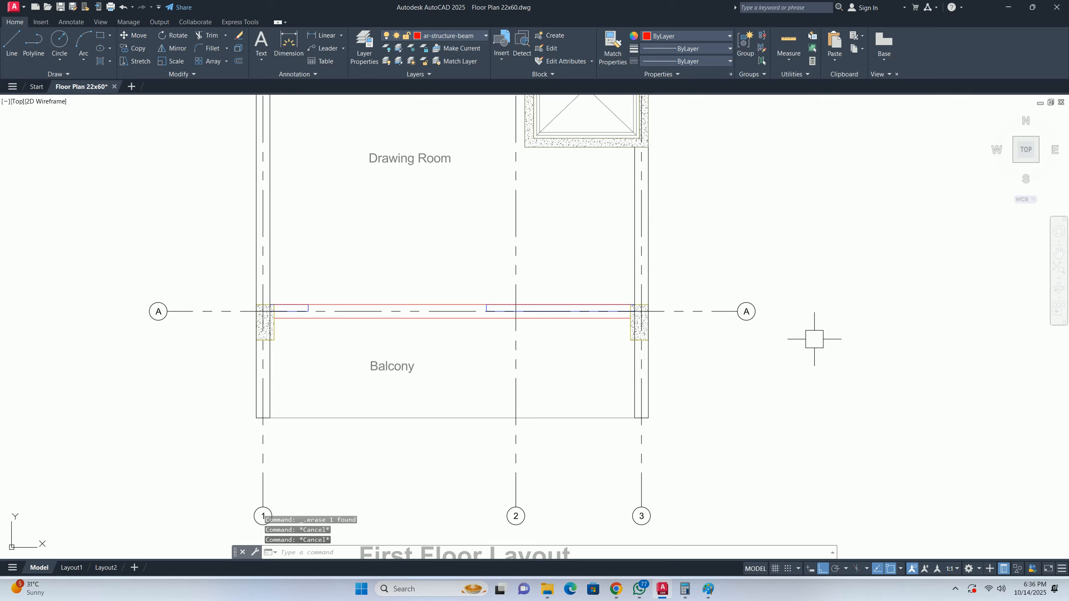
- Copy the two beam edge lines from grid A to the matching column corner on grid B
{"action": "scroll", "coordinate": [383, 332], "scroll_direction": "down", "scroll_amount": 2}
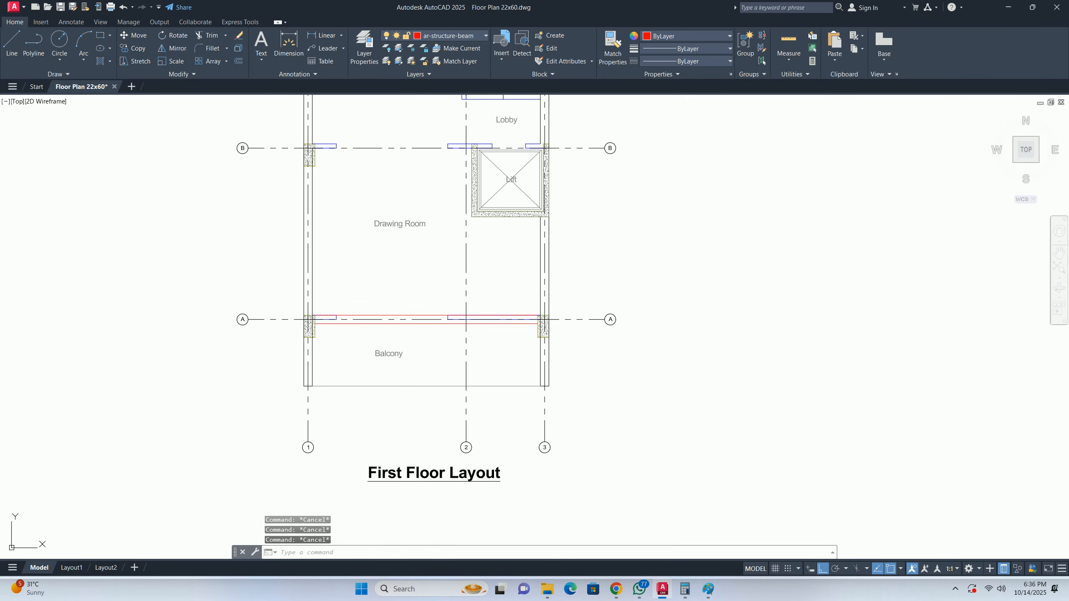
{"action": "type", "text": "co"}
{"action": "key", "text": "Return"}
{"action": "left_click", "coordinate": [383, 320]}
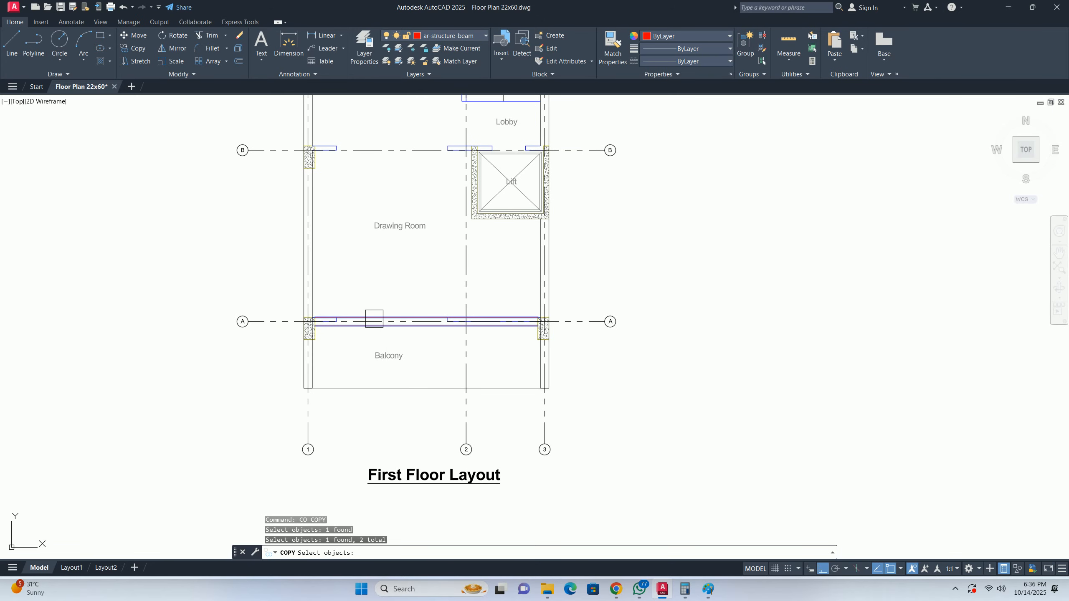
{"action": "scroll", "coordinate": [318, 315], "scroll_direction": "up", "scroll_amount": 5}
{"action": "key", "text": "Return"}
{"action": "left_click", "coordinate": [309, 324]}
{"action": "scroll", "coordinate": [310, 203], "scroll_direction": "down", "scroll_amount": 3}
{"action": "middle_click_drag", "start_coordinate": [302, 214], "coordinate": [301, 484]}
{"action": "scroll", "coordinate": [308, 202], "scroll_direction": "up", "scroll_amount": 5}
{"action": "middle_click_drag", "start_coordinate": [306, 406], "coordinate": [305, 321]}
{"action": "left_click", "coordinate": [289, 357]}
{"action": "scroll", "coordinate": [288, 343], "scroll_direction": "down", "scroll_amount": 3}
{"action": "key", "text": "Escape"}
{"action": "key", "text": "Escape"}
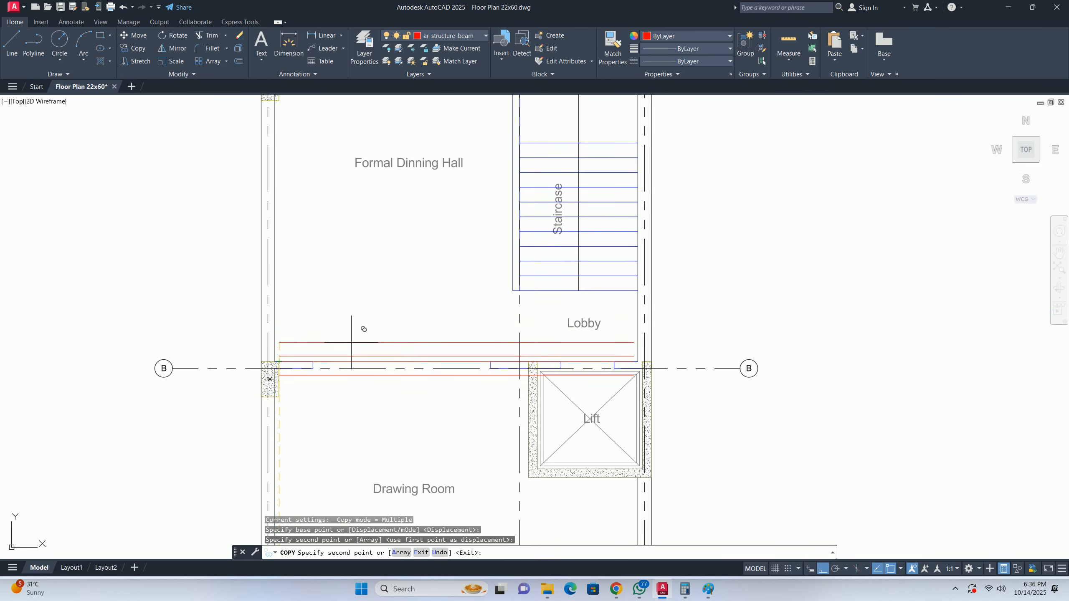
{"action": "scroll", "coordinate": [503, 372], "scroll_direction": "up", "scroll_amount": 4}
{"action": "scroll", "coordinate": [459, 362], "scroll_direction": "down", "scroll_amount": 6}
{"action": "scroll", "coordinate": [430, 381], "scroll_direction": "up", "scroll_amount": 4}
{"action": "key", "text": "Escape"}
{"action": "key", "text": "Escape"}
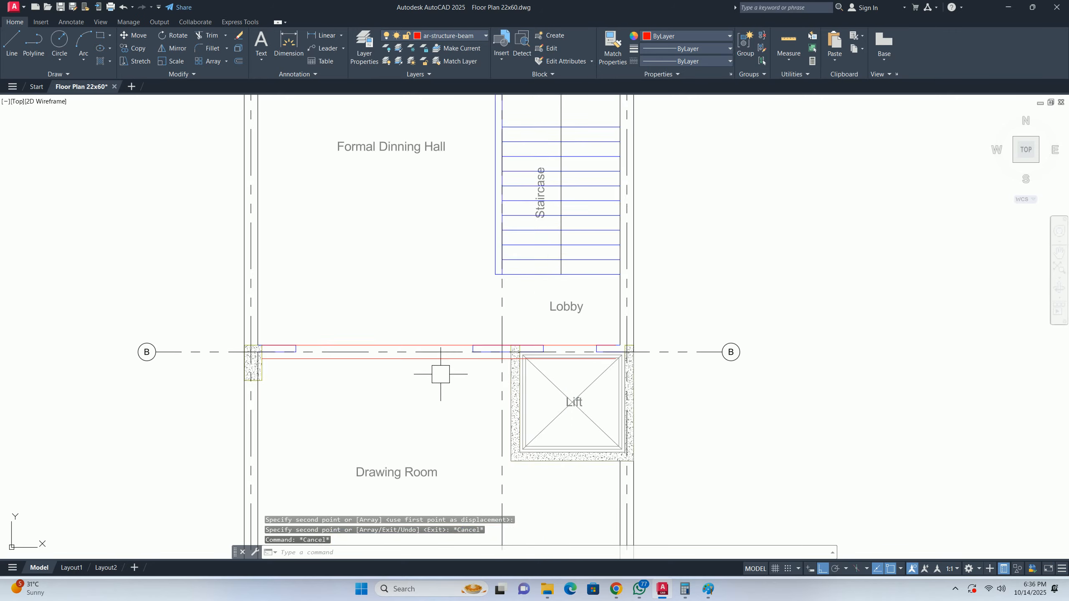
- Copy the grid B beam lines to grid C, aligned with the upper inner corner of the grid 1 column
{"action": "key", "text": "Escape"}
{"action": "type", "text": "co"}
{"action": "key", "text": "Return"}
{"action": "left_click", "coordinate": [397, 349]}
{"action": "left_click", "coordinate": [375, 328]}
{"action": "middle_click_drag", "start_coordinate": [223, 328], "coordinate": [350, 365]}
{"action": "key", "text": "Return"}
{"action": "left_click", "coordinate": [290, 363]}
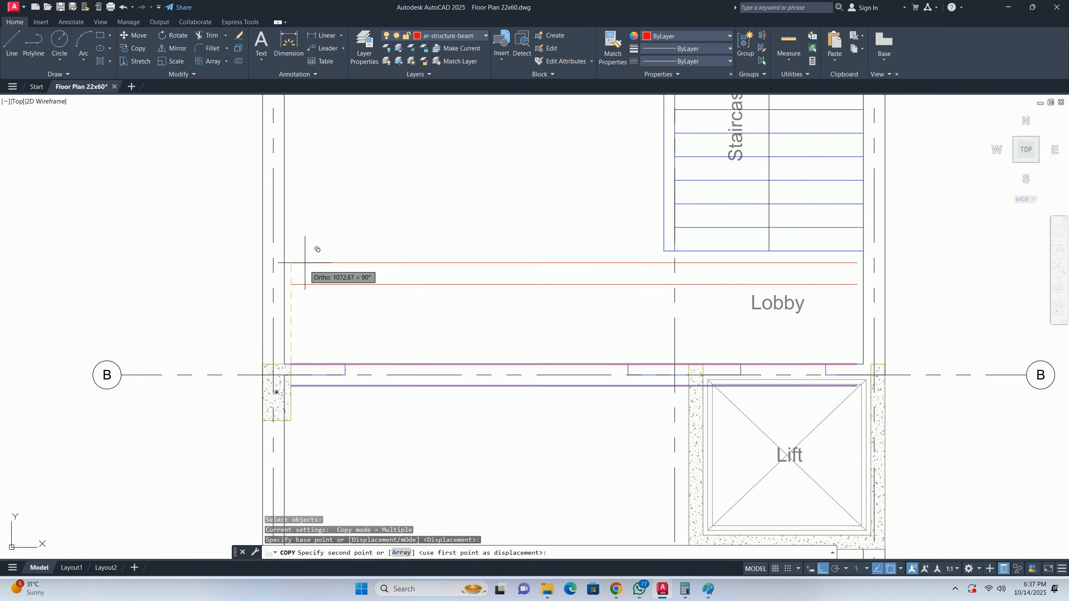
{"action": "scroll", "coordinate": [313, 350], "scroll_direction": "down", "scroll_amount": 4}
{"action": "scroll", "coordinate": [313, 265], "scroll_direction": "up", "scroll_amount": 6}
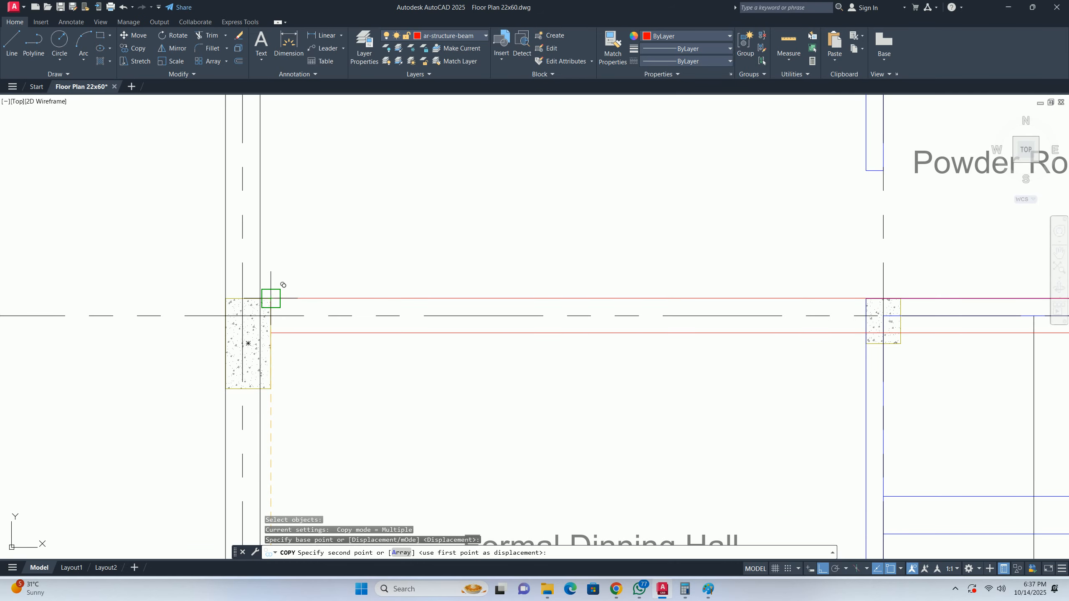
{"action": "scroll", "coordinate": [295, 261], "scroll_direction": "down", "scroll_amount": 4}
{"action": "left_click", "coordinate": [318, 332]}
{"action": "scroll", "coordinate": [296, 278], "scroll_direction": "up", "scroll_amount": 4}
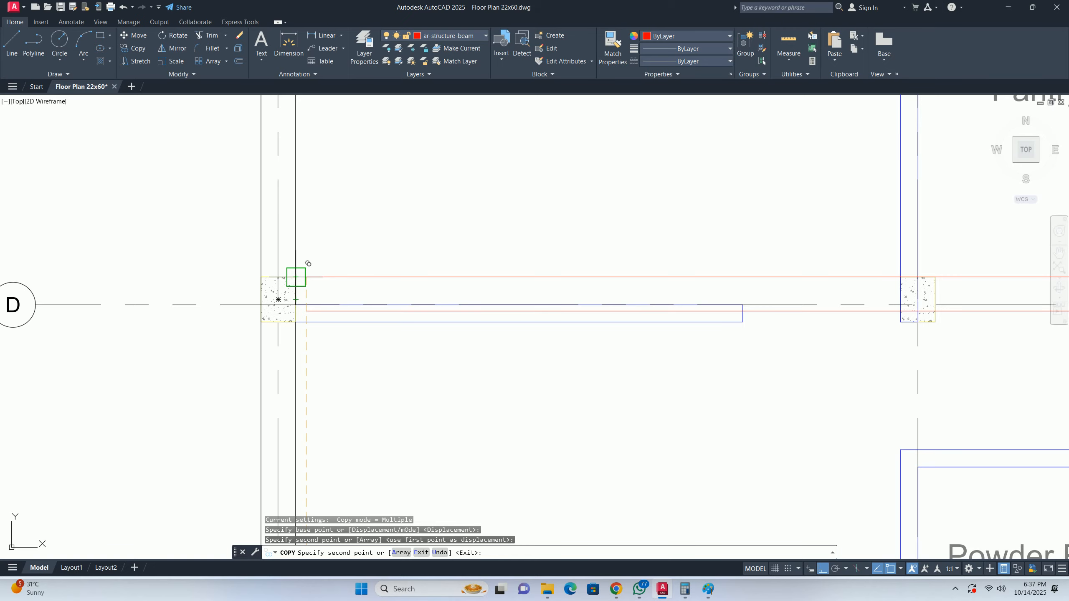
{"action": "key", "text": "Return"}
- Copy the grid C beam lines to grid D, using the lower line's end at the column as base point
{"action": "key", "text": "Return"}
{"action": "scroll", "coordinate": [417, 370], "scroll_direction": "down", "scroll_amount": 5}
{"action": "left_click", "coordinate": [479, 460]}
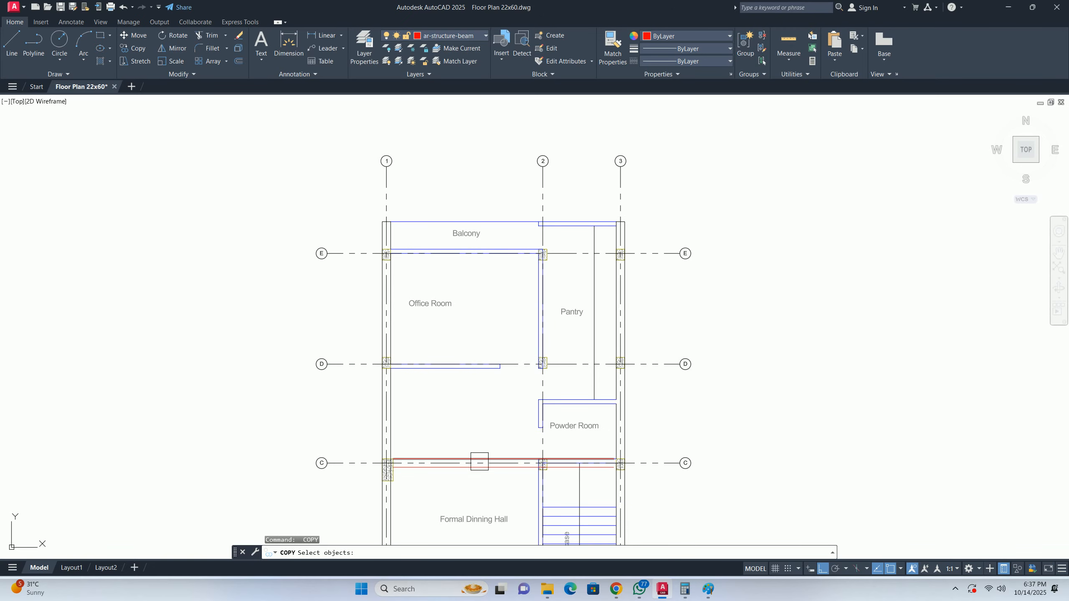
{"action": "left_click", "coordinate": [459, 474]}
{"action": "scroll", "coordinate": [389, 471], "scroll_direction": "up", "scroll_amount": 7}
{"action": "key", "text": "Return"}
{"action": "left_click", "coordinate": [409, 425]}
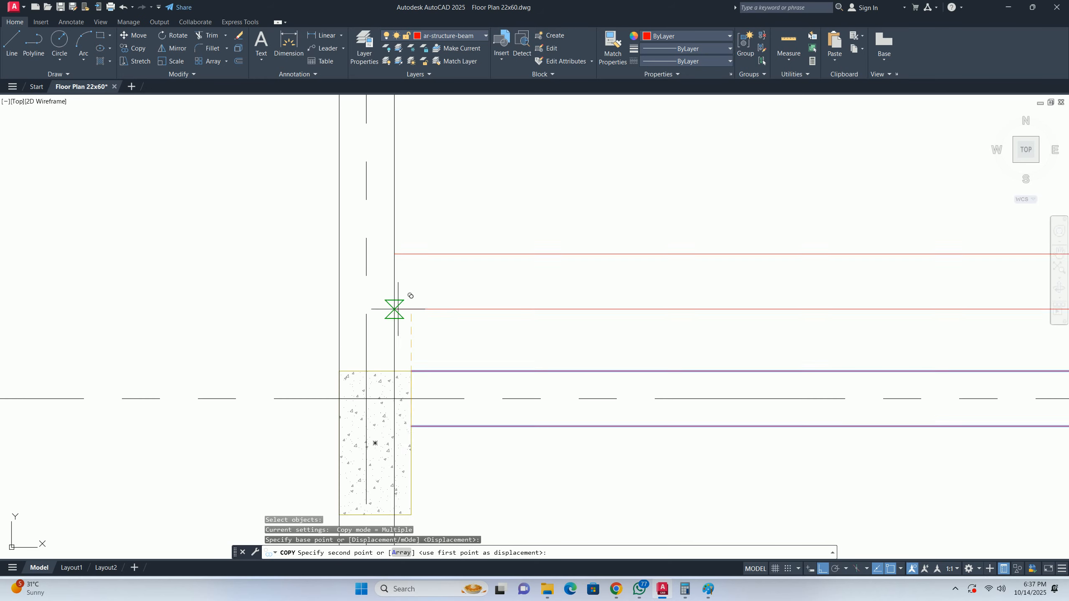
{"action": "scroll", "coordinate": [394, 337], "scroll_direction": "down", "scroll_amount": 4}
{"action": "left_click", "coordinate": [384, 389]}
{"action": "scroll", "coordinate": [389, 382], "scroll_direction": "down", "scroll_amount": 3}
{"action": "key", "text": "Escape"}
{"action": "key", "text": "Escape"}
- Copy the grid D beam lines up to the column on grid E
{"action": "middle_click_drag", "start_coordinate": [462, 468], "coordinate": [425, 428]}
{"action": "middle_click_drag", "start_coordinate": [484, 402], "coordinate": [413, 450]}
{"action": "key", "text": "Return"}
{"action": "left_click", "coordinate": [481, 410]}
{"action": "left_click", "coordinate": [478, 395]}
{"action": "scroll", "coordinate": [295, 388], "scroll_direction": "up", "scroll_amount": 6}
{"action": "key", "text": "Return"}
{"action": "left_click", "coordinate": [269, 405]}
{"action": "scroll", "coordinate": [270, 405], "scroll_direction": "down", "scroll_amount": 5}
{"action": "left_click", "coordinate": [275, 280]}
{"action": "key", "text": "Escape"}
{"action": "key", "text": "Escape"}
{"action": "scroll", "coordinate": [384, 395], "scroll_direction": "down", "scroll_amount": 5}
{"action": "scroll", "coordinate": [384, 395], "scroll_direction": "down", "scroll_amount": 8}
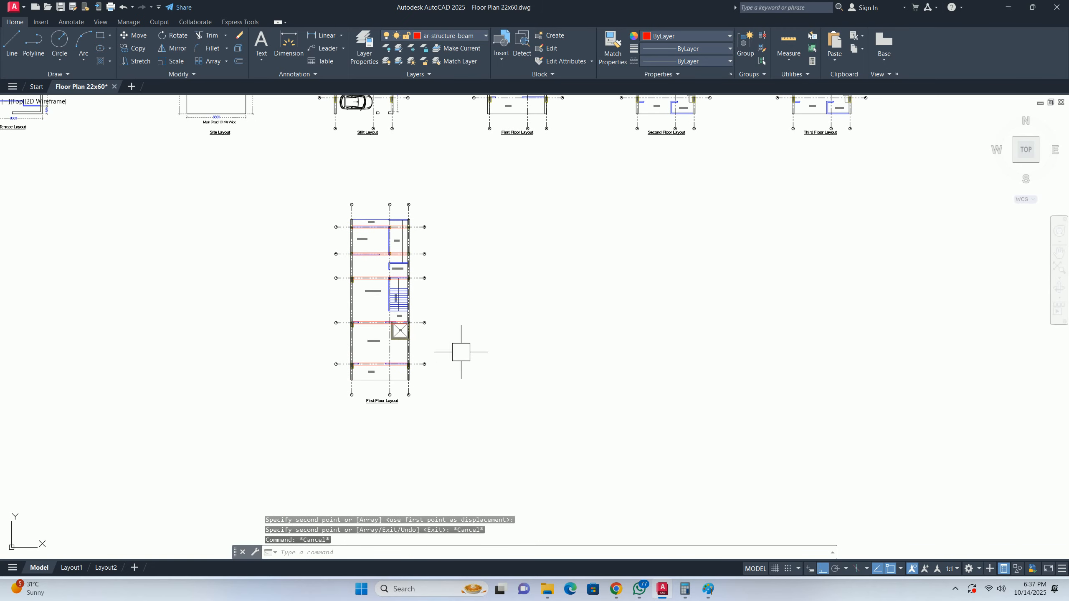
{"action": "key", "text": "Escape"}
{"action": "scroll", "coordinate": [370, 394], "scroll_direction": "up", "scroll_amount": 2}
{"action": "key", "text": "Escape"}
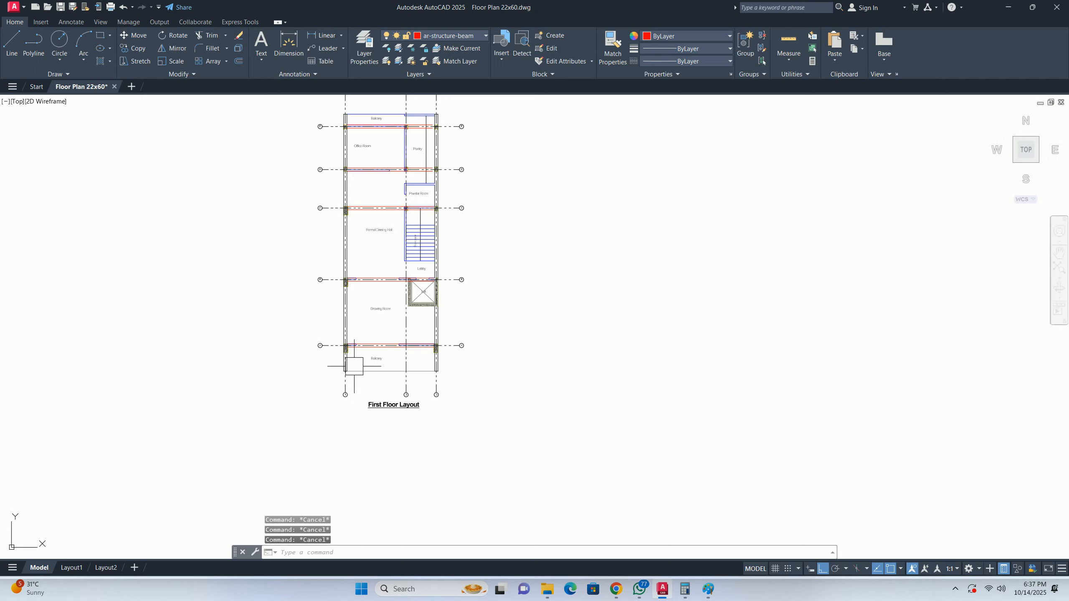
{"action": "type", "text": "pl"}
{"action": "key", "text": "Return"}
{"action": "scroll", "coordinate": [351, 381], "scroll_direction": "up", "scroll_amount": 6}
{"action": "left_click", "coordinate": [320, 303]}
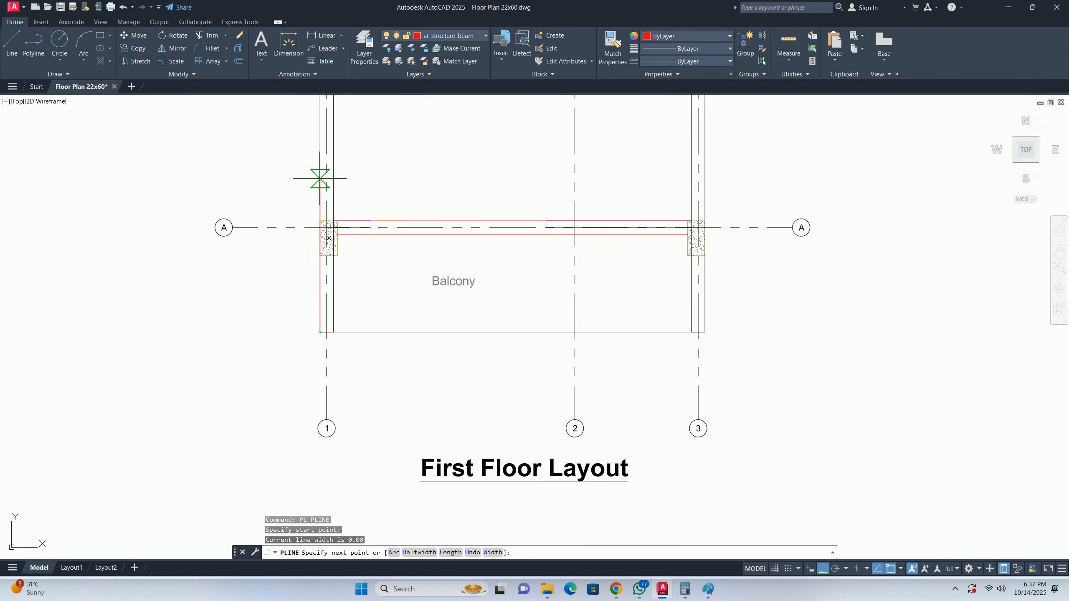
{"action": "scroll", "coordinate": [331, 406], "scroll_direction": "down", "scroll_amount": 4}
{"action": "scroll", "coordinate": [346, 358], "scroll_direction": "up", "scroll_amount": 2}
{"action": "key", "text": "Escape"}
{"action": "key", "text": "Escape"}
{"action": "scroll", "coordinate": [356, 294], "scroll_direction": "down", "scroll_amount": 2}
{"action": "key", "text": "Return"}
{"action": "scroll", "coordinate": [351, 272], "scroll_direction": "up", "scroll_amount": 4}
{"action": "left_click", "coordinate": [351, 262]}
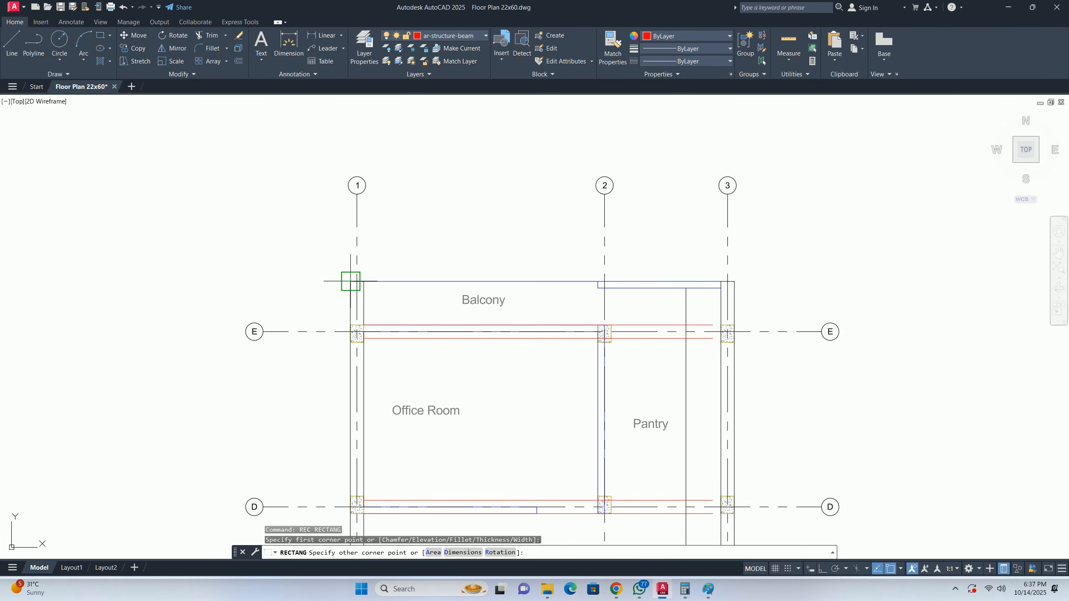
{"action": "scroll", "coordinate": [349, 279], "scroll_direction": "up", "scroll_amount": 4}
{"action": "key", "text": "Escape"}
{"action": "type", "text": "L"}
{"action": "key", "text": "Return"}
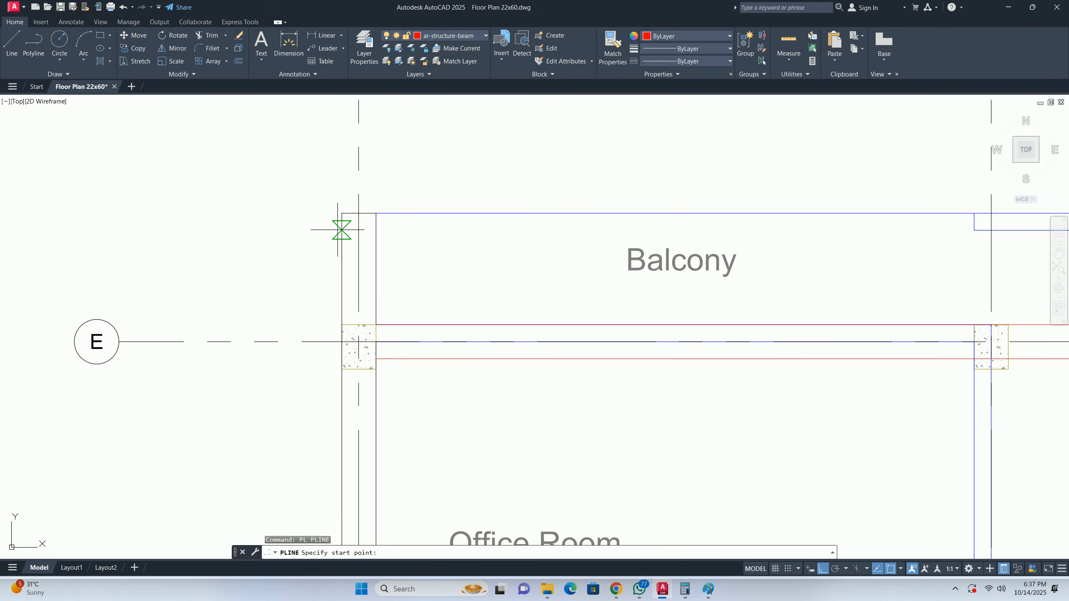
{"action": "left_click", "coordinate": [342, 213]}
{"action": "key", "text": "Escape"}
- Draw a rectangular beam along grid 1 from the plan's upper outer corner to the end of the wall at the lower balcony
{"action": "type", "text": "REC"}
{"action": "key", "text": "Return"}
{"action": "left_click", "coordinate": [341, 213]}
{"action": "scroll", "coordinate": [406, 358], "scroll_direction": "down", "scroll_amount": 5}
{"action": "middle_click_drag", "start_coordinate": [406, 452], "coordinate": [408, 418]}
{"action": "scroll", "coordinate": [408, 419], "scroll_direction": "up", "scroll_amount": 5}
{"action": "left_click", "coordinate": [341, 378]}
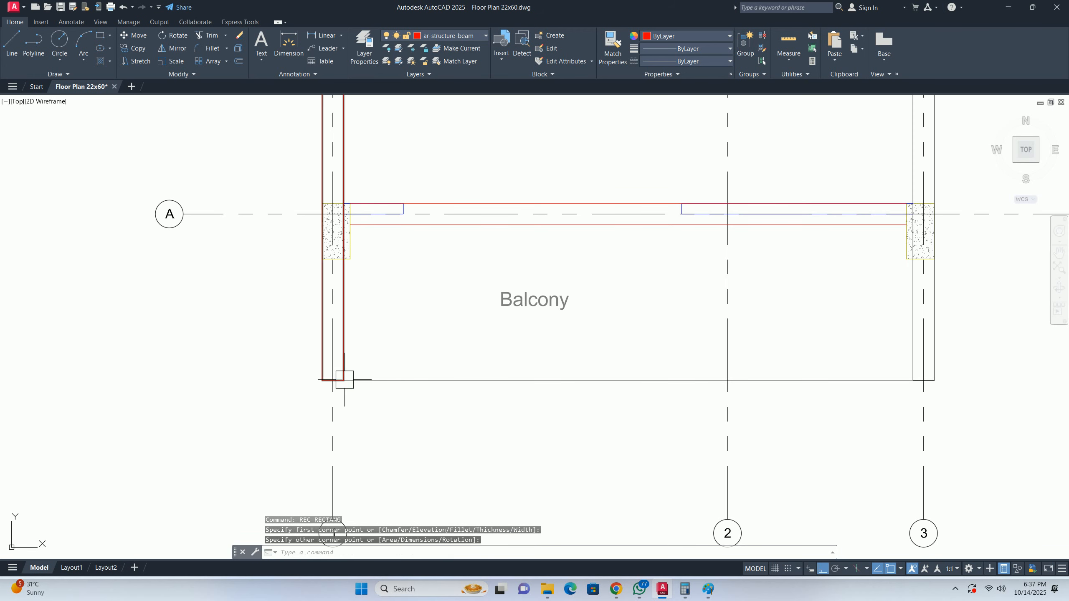
{"action": "scroll", "coordinate": [341, 377], "scroll_direction": "down", "scroll_amount": 2}
{"action": "key", "text": "Escape"}
{"action": "key", "text": "Escape"}
- Draw a rectangular beam along grid 3 over the full length of the side wall, from the upper balcony to the lower balcony
{"action": "scroll", "coordinate": [399, 198], "scroll_direction": "up", "scroll_amount": 8}
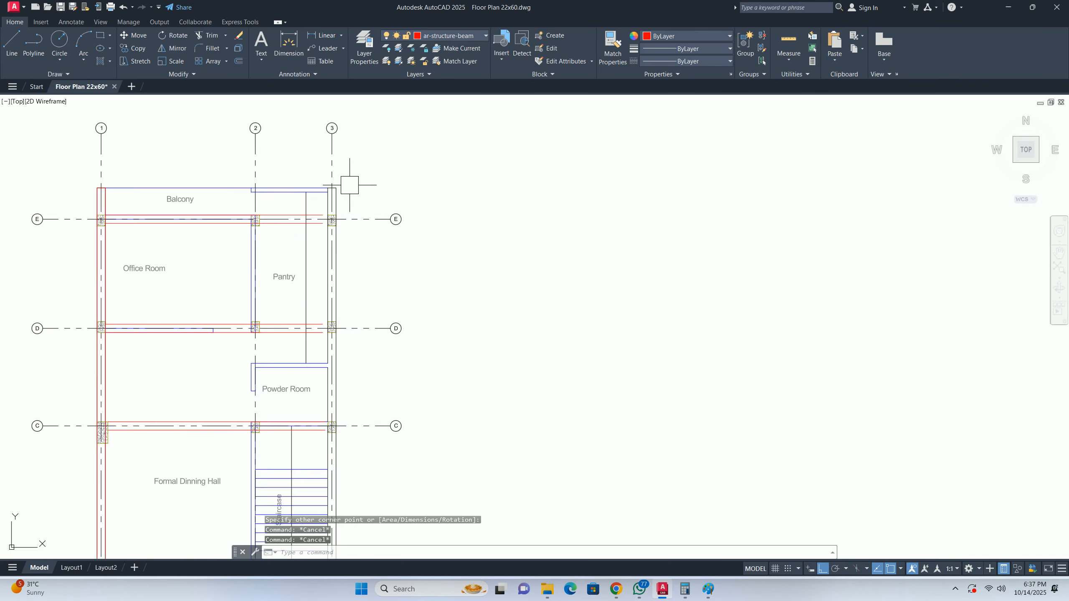
{"action": "key", "text": "Return"}
{"action": "left_click", "coordinate": [292, 202]}
{"action": "scroll", "coordinate": [299, 204], "scroll_direction": "down", "scroll_amount": 6}
{"action": "middle_click_drag", "start_coordinate": [308, 205], "coordinate": [290, 171]}
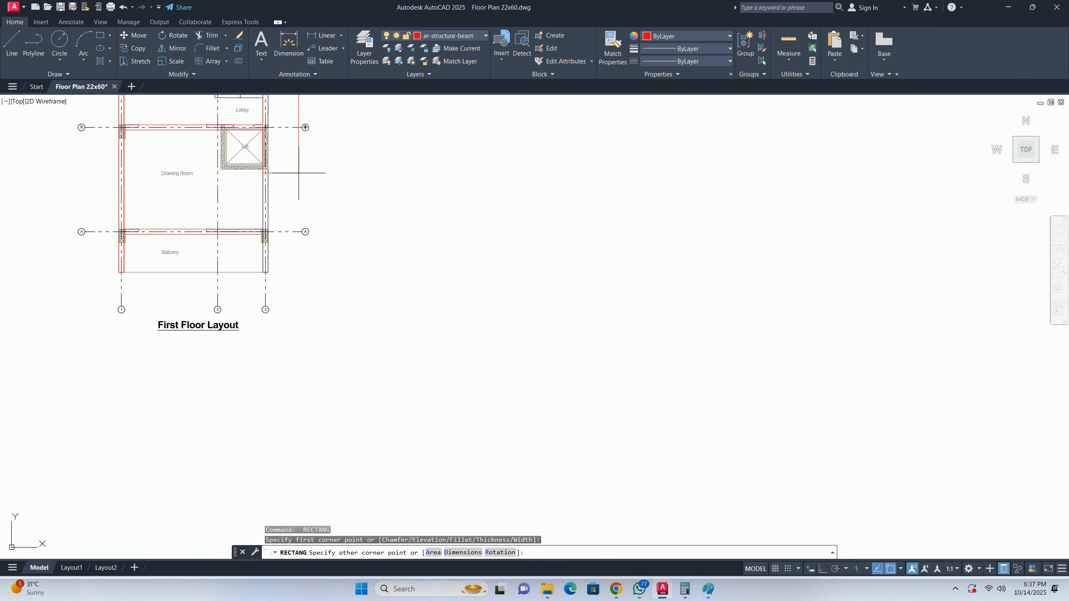
{"action": "scroll", "coordinate": [260, 248], "scroll_direction": "up", "scroll_amount": 6}
{"action": "scroll", "coordinate": [260, 248], "scroll_direction": "down", "scroll_amount": 3}
{"action": "key", "text": "Escape"}
{"action": "scroll", "coordinate": [410, 411], "scroll_direction": "down", "scroll_amount": 4}
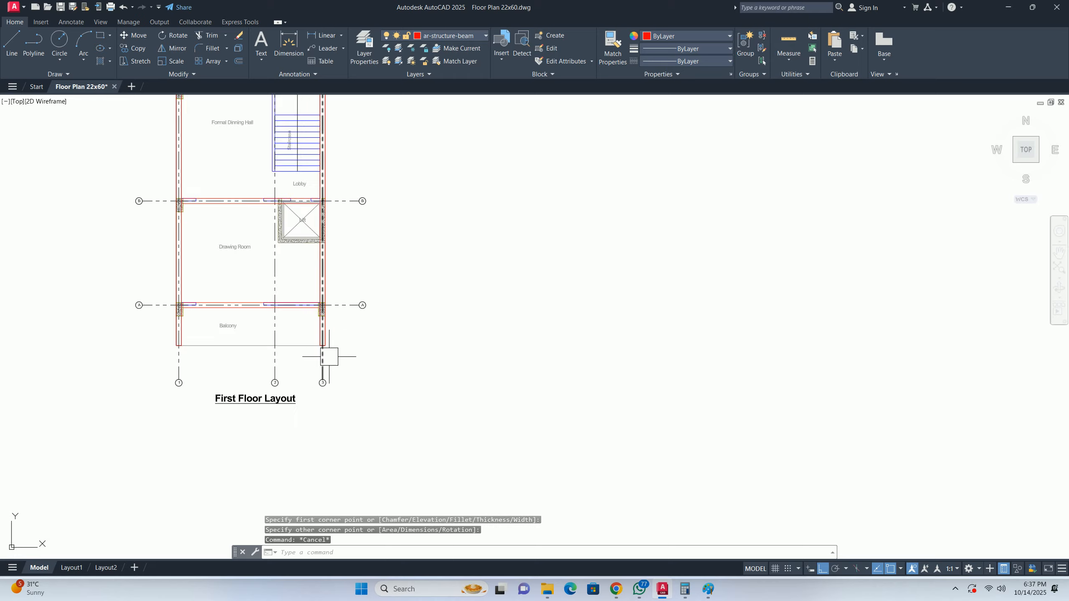
- Draw a rectangular beam along grid 2 from the lower corner of the grid E column down to the grid C column
{"action": "middle_click_drag", "start_coordinate": [366, 356], "coordinate": [370, 433]}
{"action": "middle_click_drag", "start_coordinate": [348, 334], "coordinate": [340, 421]}
{"action": "scroll", "coordinate": [356, 269], "scroll_direction": "up", "scroll_amount": 6}
{"action": "key", "text": "space"}
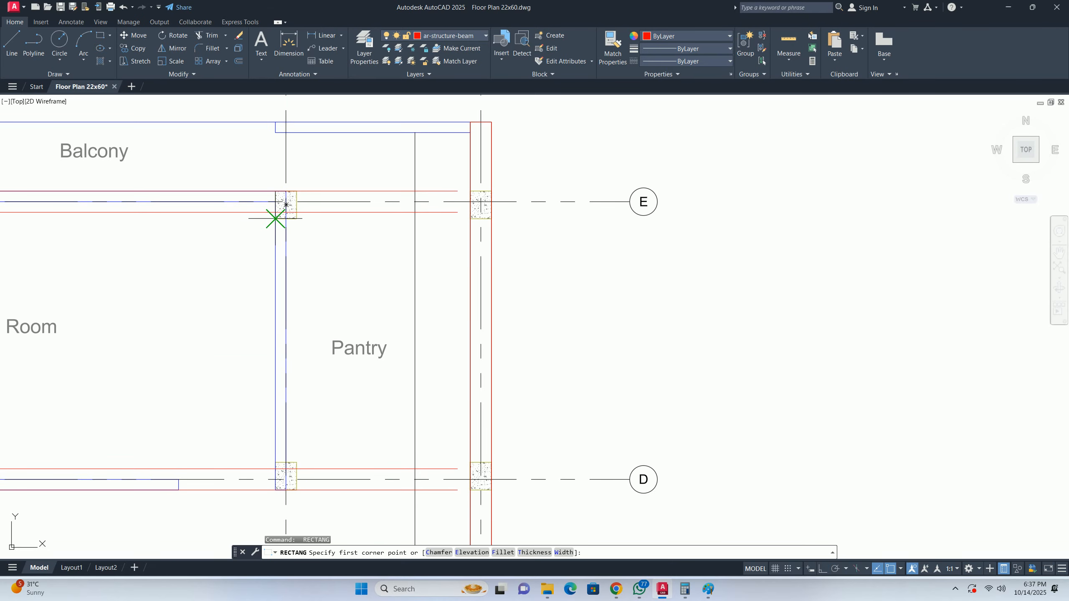
{"action": "left_click", "coordinate": [275, 219]}
{"action": "scroll", "coordinate": [275, 219], "scroll_direction": "down", "scroll_amount": 5}
{"action": "middle_click_drag", "start_coordinate": [310, 382], "coordinate": [340, 124]}
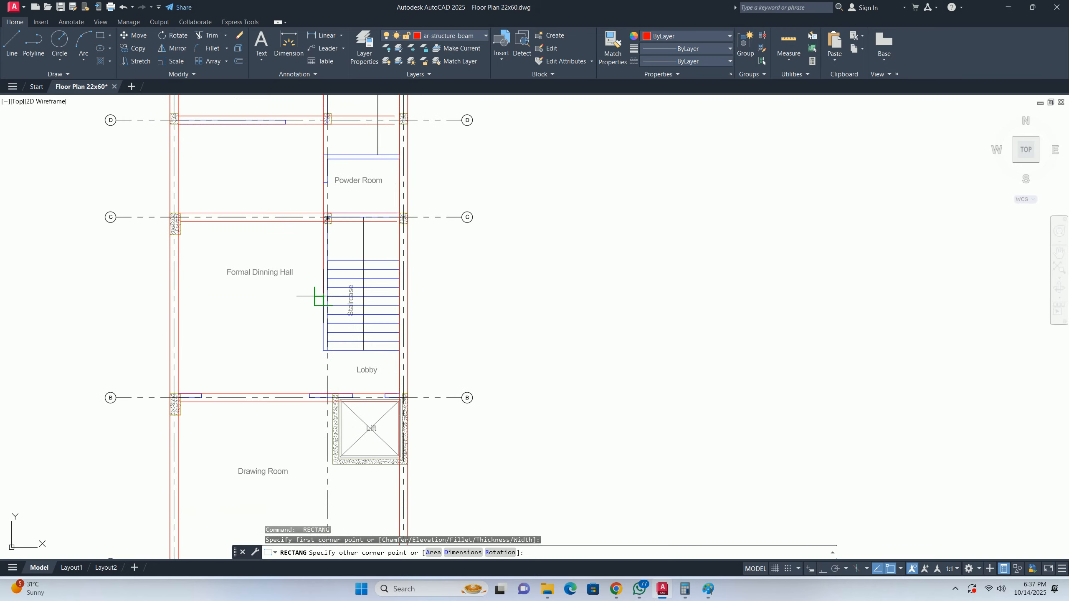
{"action": "scroll", "coordinate": [350, 406], "scroll_direction": "up", "scroll_amount": 5}
{"action": "middle_click_drag", "start_coordinate": [307, 347], "coordinate": [342, 580]}
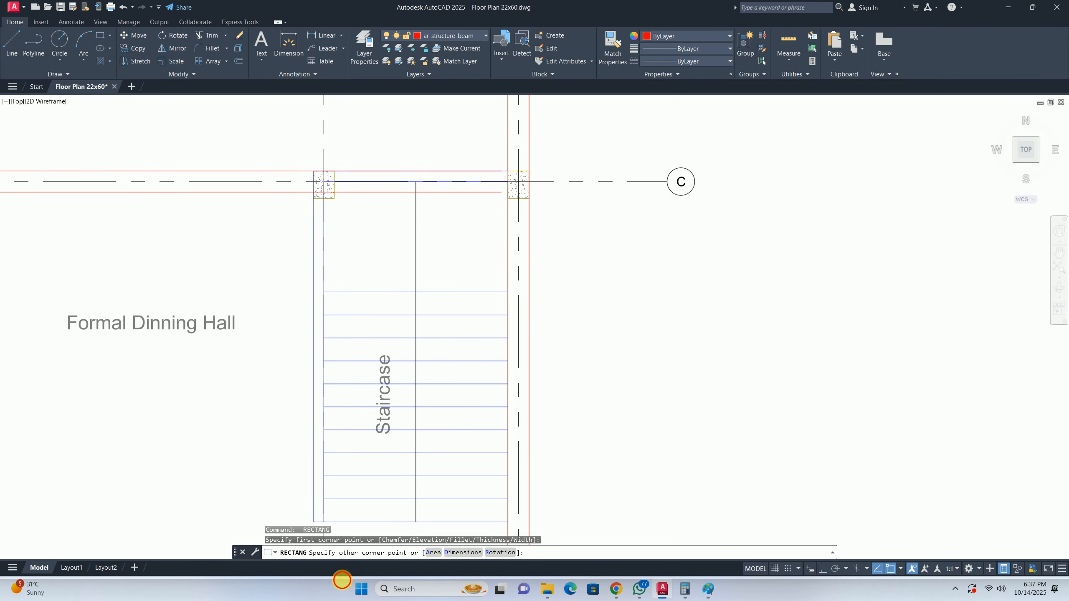
{"action": "middle_click_drag", "start_coordinate": [338, 283], "coordinate": [353, 399]}
{"action": "scroll", "coordinate": [315, 304], "scroll_direction": "up", "scroll_amount": 5}
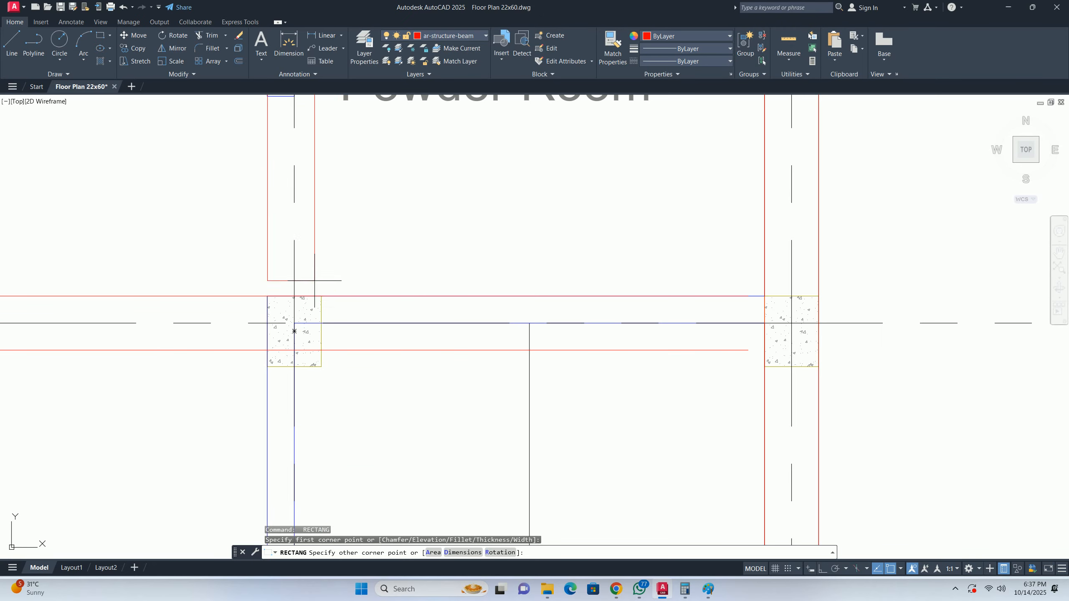
{"action": "key", "text": "Escape"}
{"action": "key", "text": "Escape"}
- Measure the width of the column at grids 2 and C with a temporary linear dimension
{"action": "scroll", "coordinate": [297, 315], "scroll_direction": "up", "scroll_amount": 4}
{"action": "type", "text": "DIMLI"}
{"action": "key", "text": "Return"}
{"action": "key", "text": "Return"}
{"action": "left_click", "coordinate": [319, 462]}
{"action": "scroll", "coordinate": [319, 450], "scroll_direction": "up", "scroll_amount": 4}
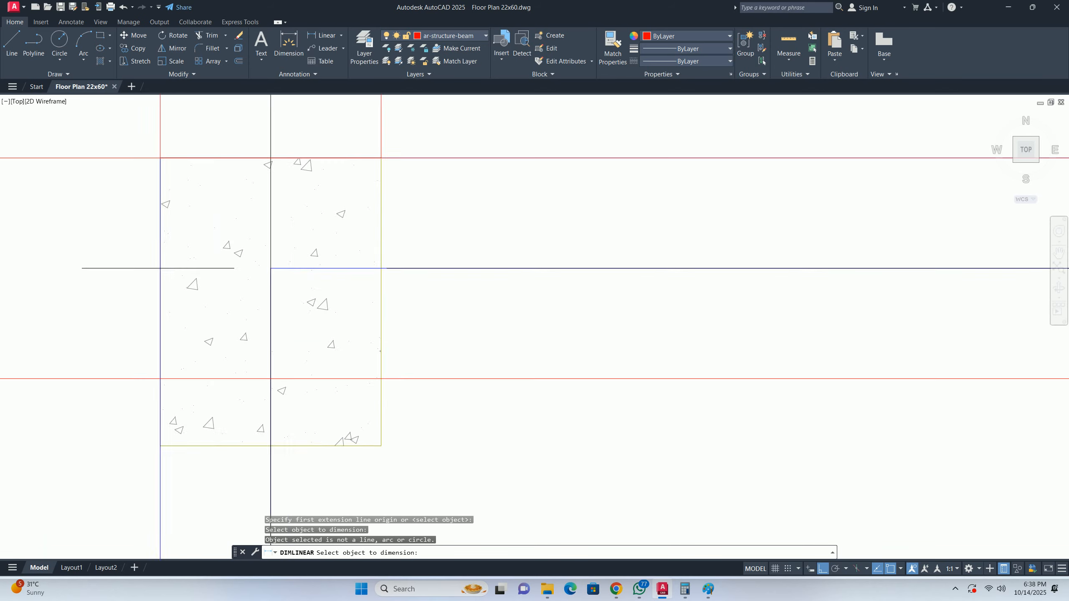
{"action": "left_click", "coordinate": [319, 443]}
{"action": "scroll", "coordinate": [320, 439], "scroll_direction": "down", "scroll_amount": 10}
{"action": "scroll", "coordinate": [336, 342], "scroll_direction": "down", "scroll_amount": 4}
{"action": "key", "text": "Escape"}
- Stretch the lower end of the grid 2 beam down to the upper line of the grid B beam
{"action": "left_click", "coordinate": [336, 305]}
{"action": "scroll", "coordinate": [326, 353], "scroll_direction": "up", "scroll_amount": 2}
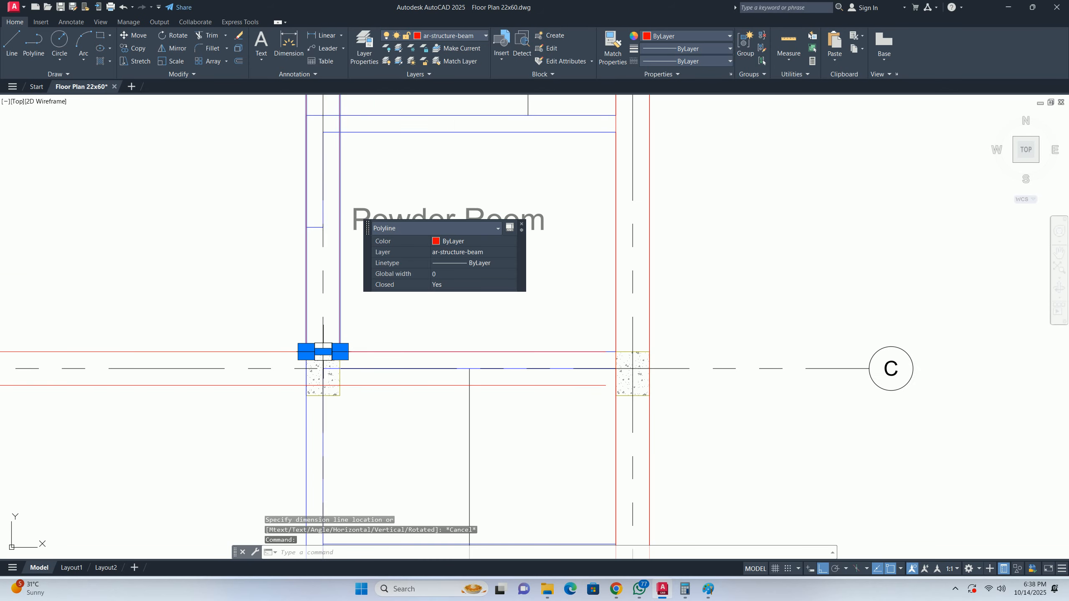
{"action": "left_click", "coordinate": [323, 351]}
{"action": "key", "text": "Escape"}
{"action": "left_click", "coordinate": [334, 327]}
{"action": "left_click", "coordinate": [323, 352]}
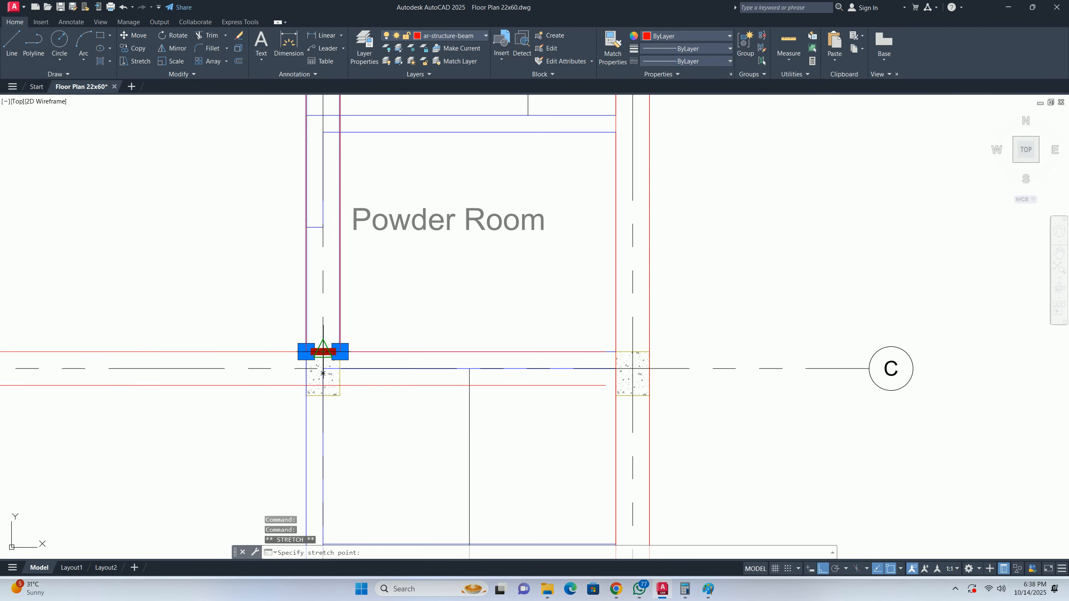
{"action": "scroll", "coordinate": [324, 352], "scroll_direction": "down", "scroll_amount": 2}
{"action": "middle_click_drag", "start_coordinate": [323, 351], "coordinate": [330, 146]}
{"action": "scroll", "coordinate": [332, 168], "scroll_direction": "down", "scroll_amount": 6}
{"action": "scroll", "coordinate": [347, 312], "scroll_direction": "up", "scroll_amount": 6}
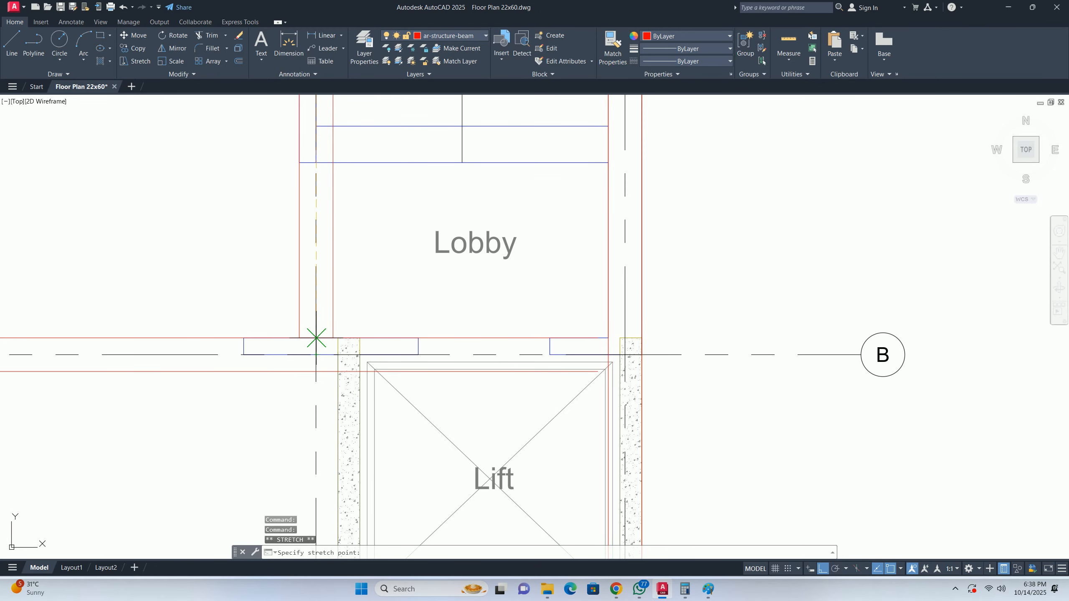
{"action": "key", "text": "Escape"}
{"action": "key", "text": "Escape"}
{"action": "scroll", "coordinate": [316, 338], "scroll_direction": "down", "scroll_amount": 7}
{"action": "scroll", "coordinate": [328, 237], "scroll_direction": "down", "scroll_amount": 2}
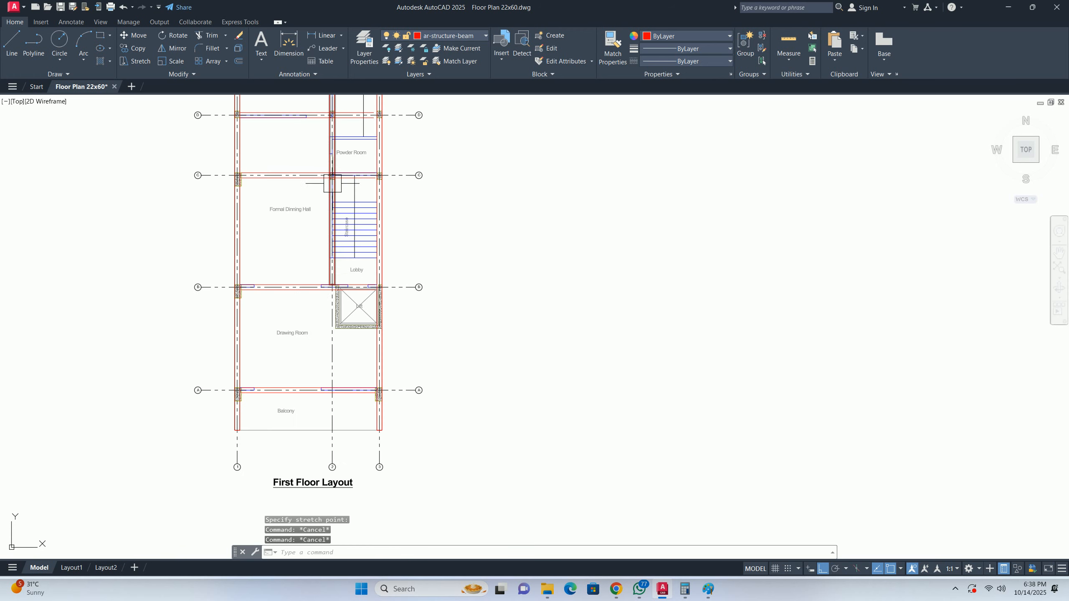
- Draw a rectangular beam with length 230 and width 3000 downward from the lift wall's lower outer corner beside grid 2
{"action": "scroll", "coordinate": [329, 283], "scroll_direction": "up", "scroll_amount": 4}
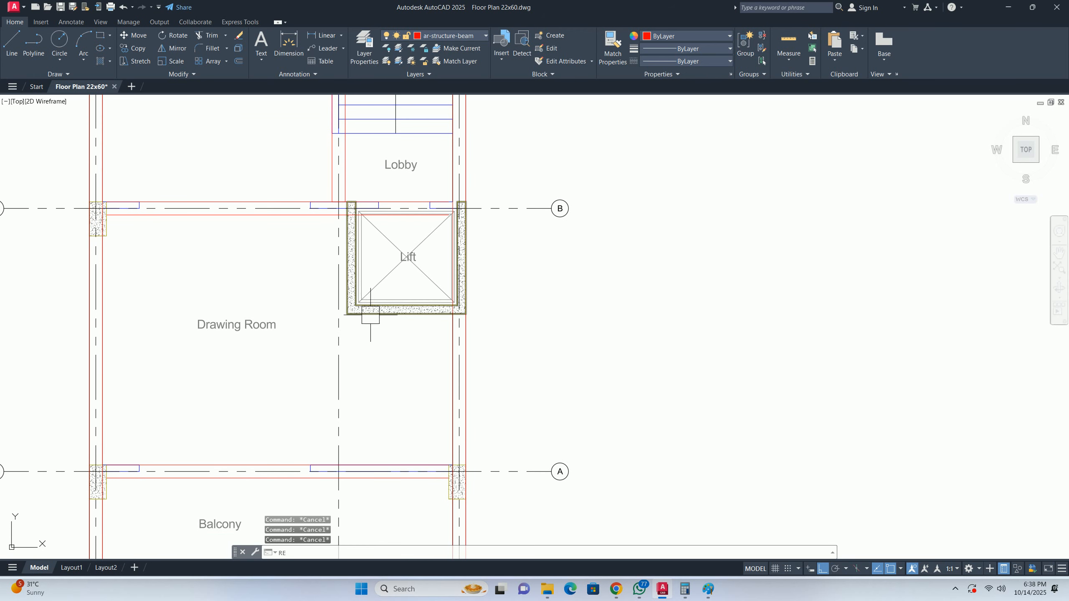
{"action": "type", "text": "C"}
{"action": "key", "text": "Return"}
{"action": "scroll", "coordinate": [336, 303], "scroll_direction": "up", "scroll_amount": 2}
{"action": "scroll", "coordinate": [343, 324], "scroll_direction": "down", "scroll_amount": 4}
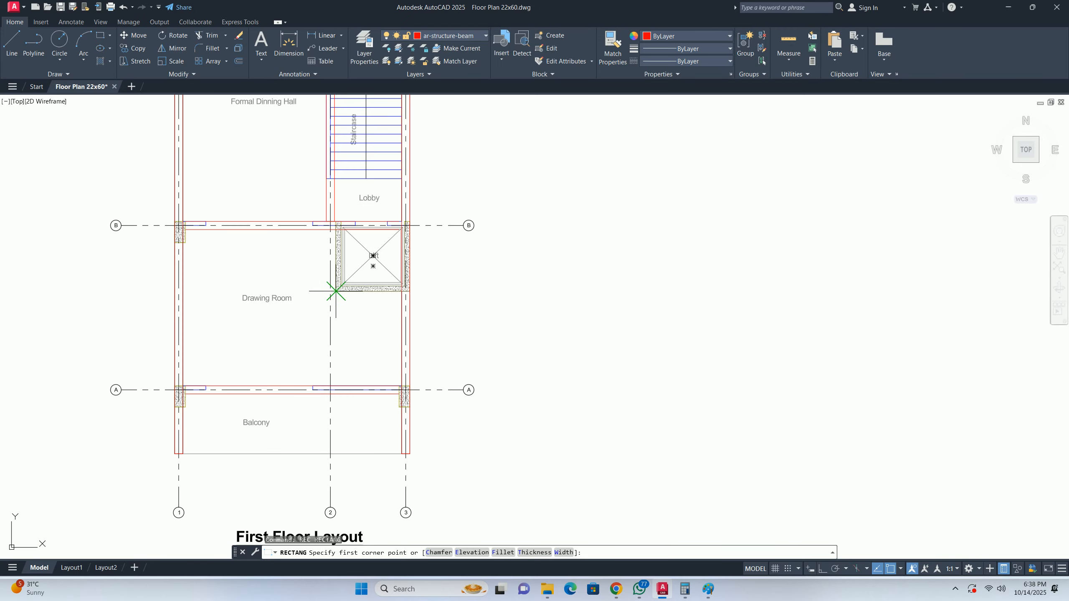
{"action": "left_click", "coordinate": [336, 292]}
{"action": "scroll", "coordinate": [342, 369], "scroll_direction": "up", "scroll_amount": 2}
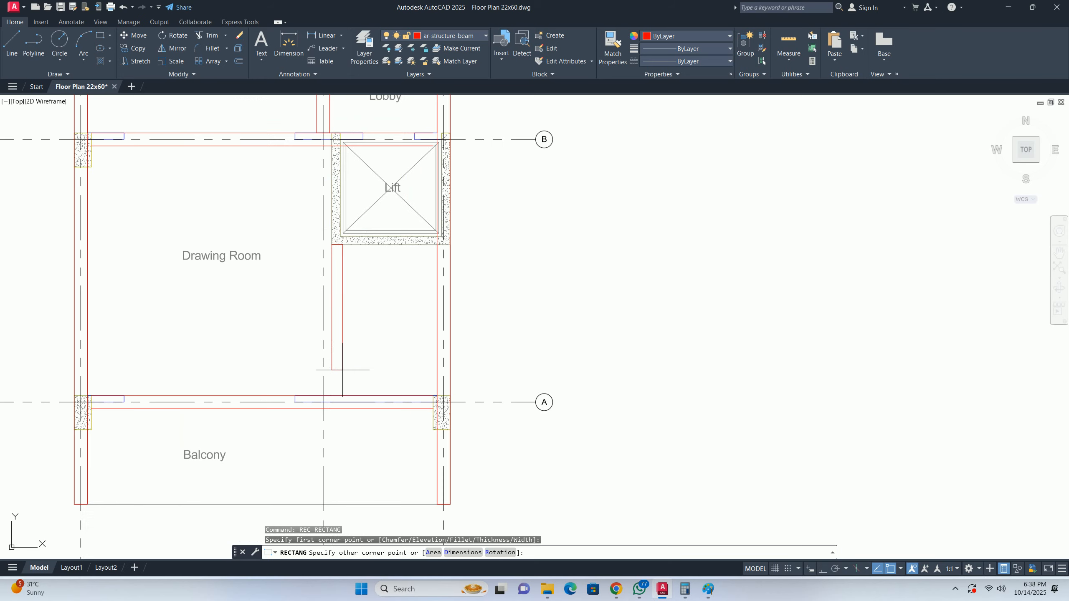
{"action": "type", "text": "D"}
{"action": "key", "text": "Return"}
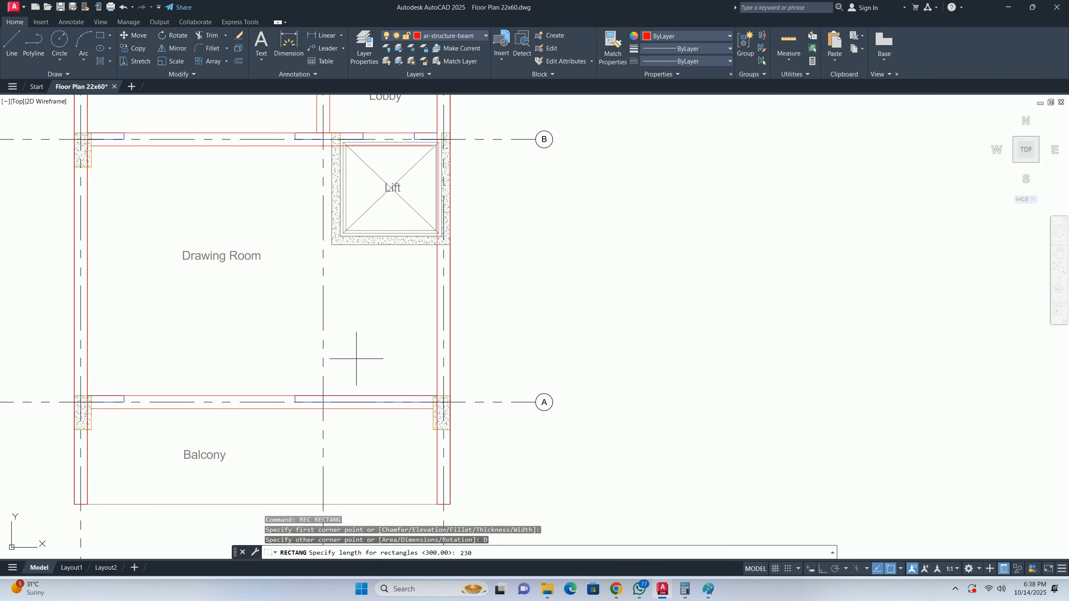
{"action": "key", "text": "Return"}
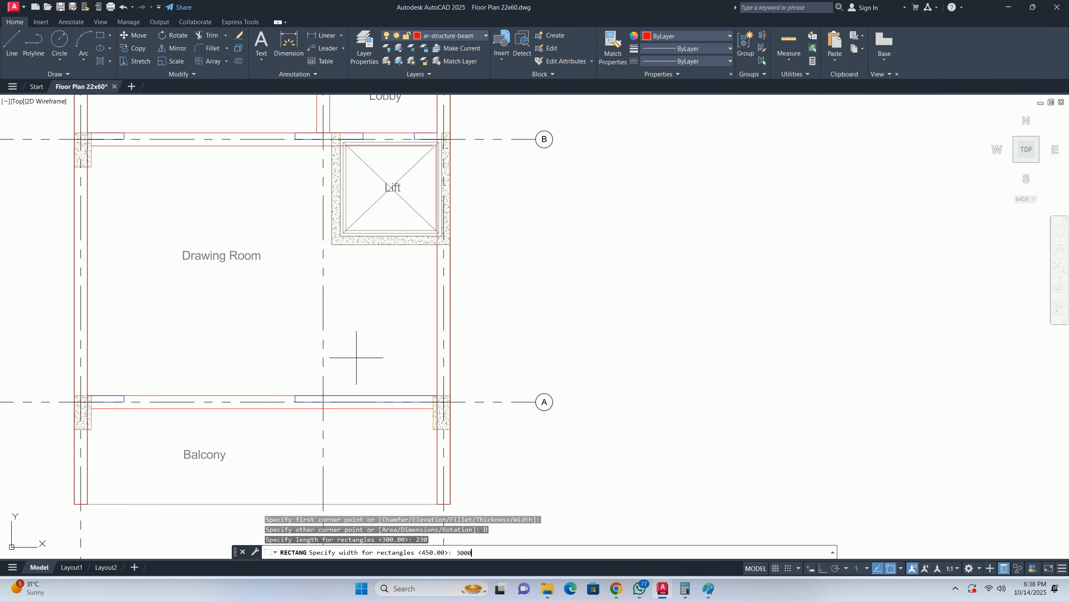
{"action": "key", "text": "Return"}
{"action": "left_click", "coordinate": [360, 361]}
{"action": "key", "text": "Escape"}
{"action": "key", "text": "Escape"}
- Stretch the lower end of the beam below the lift to the upper line of the grid A beam
{"action": "left_click", "coordinate": [345, 372]}
{"action": "scroll", "coordinate": [346, 362], "scroll_direction": "up", "scroll_amount": 4}
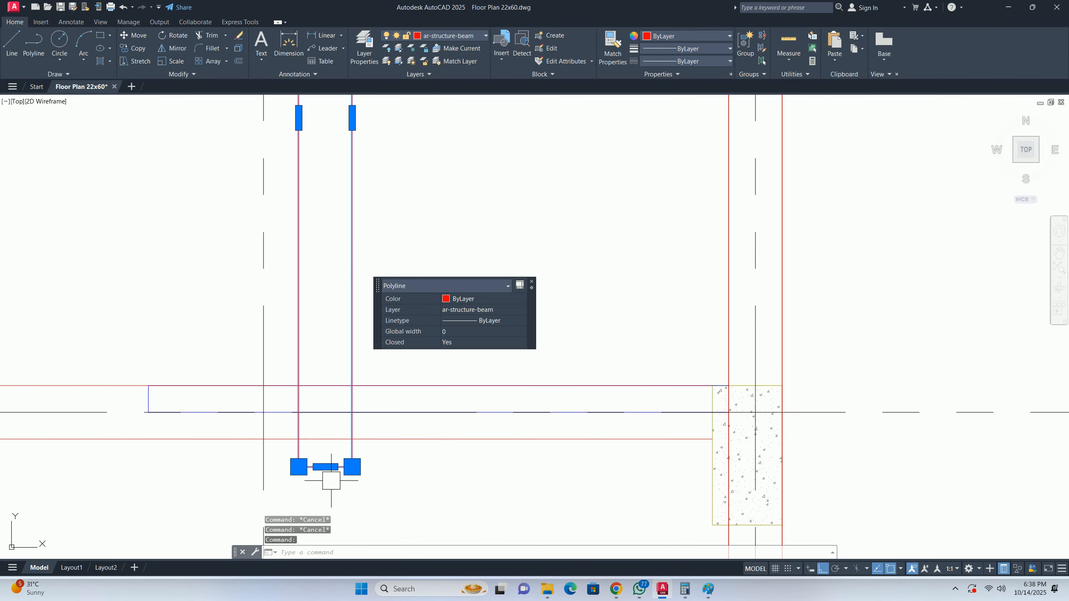
{"action": "left_click", "coordinate": [326, 466]}
{"action": "left_click", "coordinate": [325, 386]}
{"action": "key", "text": "Escape"}
{"action": "key", "text": "Escape"}
{"action": "scroll", "coordinate": [365, 367], "scroll_direction": "down", "scroll_amount": 5}
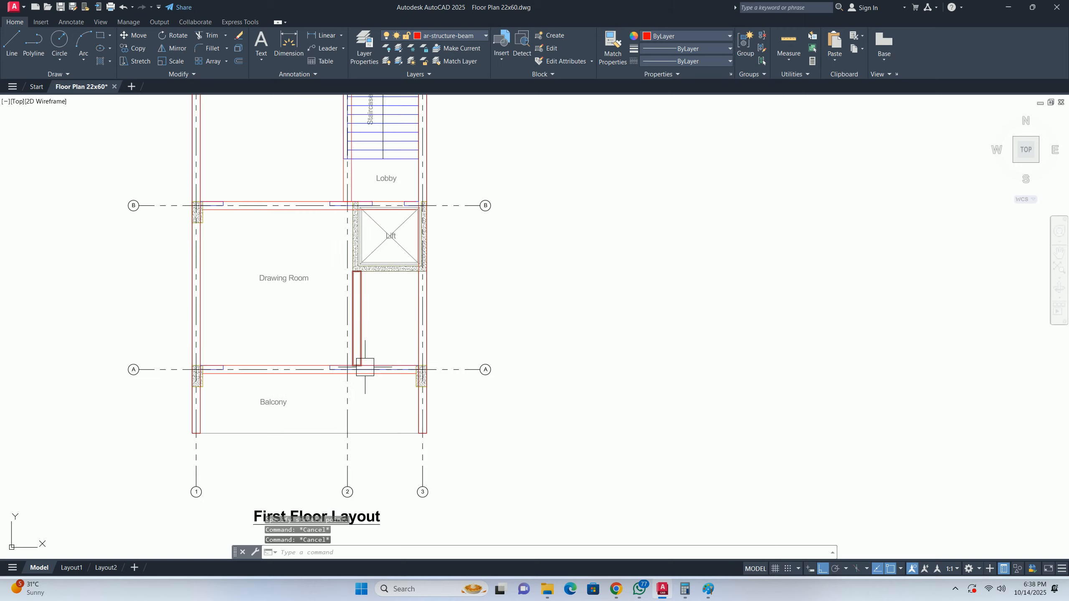
- Review the beam layout around the lift, the staircase and the Powder Room on the First Floor Layout
{"action": "middle_click_drag", "start_coordinate": [365, 367], "coordinate": [370, 367]}
{"action": "scroll", "coordinate": [369, 366], "scroll_direction": "up", "scroll_amount": 4}
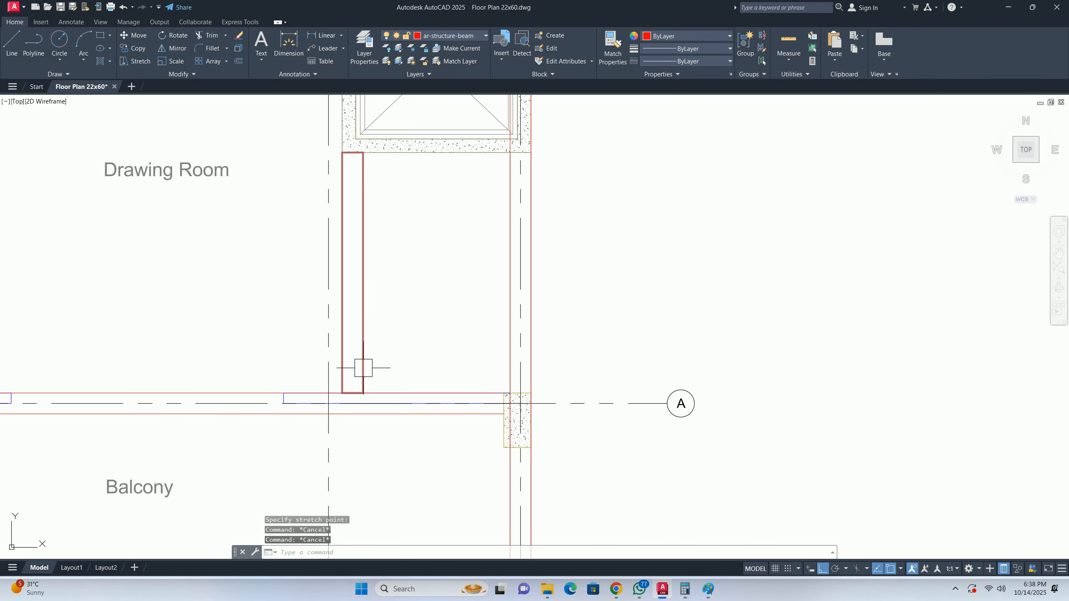
{"action": "scroll", "coordinate": [363, 367], "scroll_direction": "down", "scroll_amount": 4}
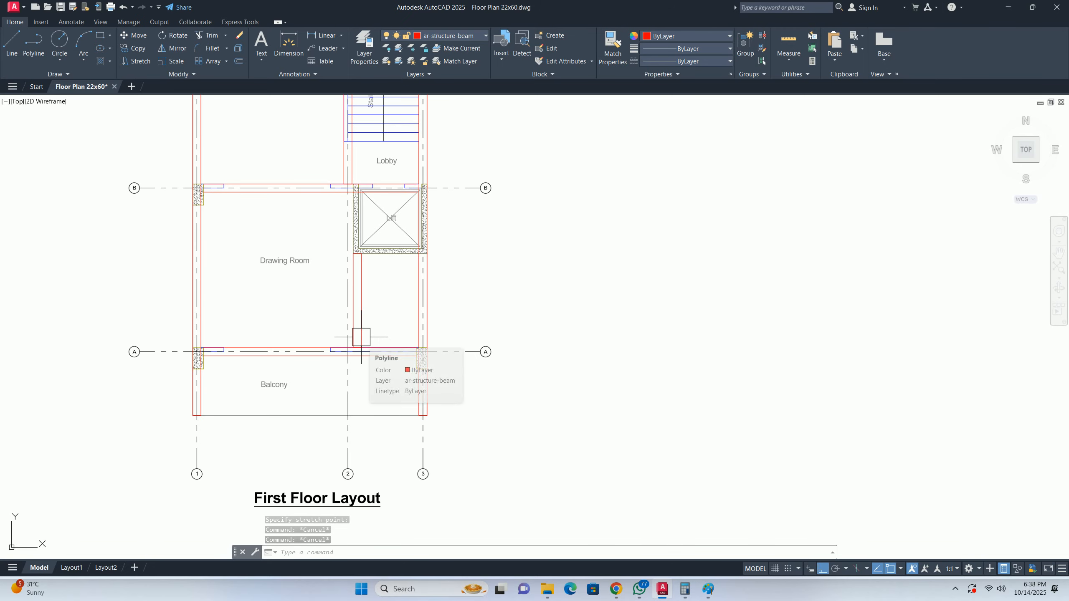
{"action": "scroll", "coordinate": [371, 232], "scroll_direction": "up", "scroll_amount": 2}
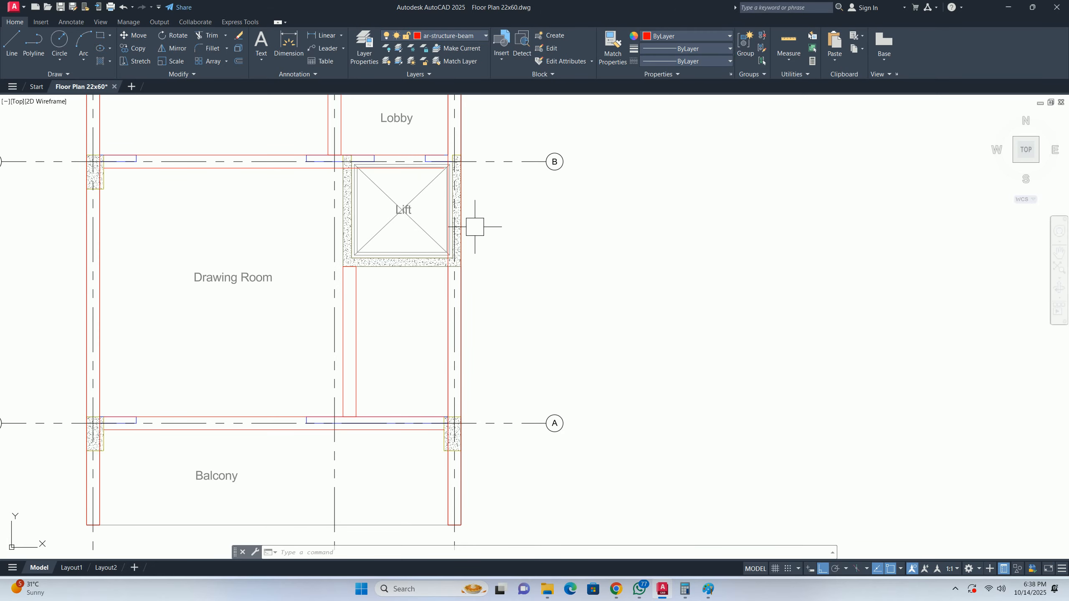
{"action": "middle_click_drag", "start_coordinate": [406, 232], "coordinate": [450, 321]}
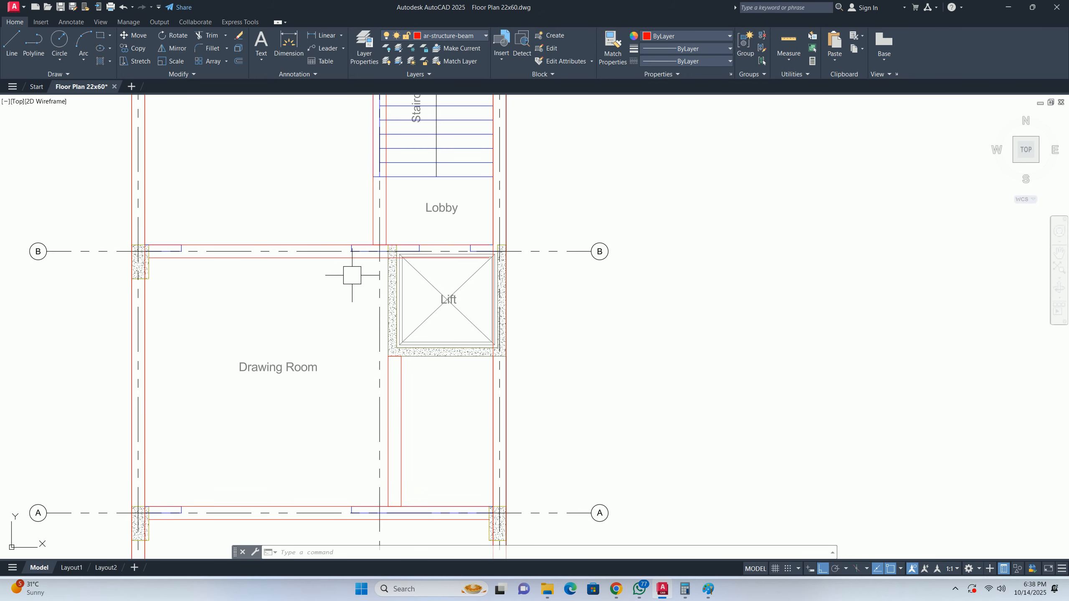
{"action": "scroll", "coordinate": [373, 285], "scroll_direction": "down", "scroll_amount": 8}
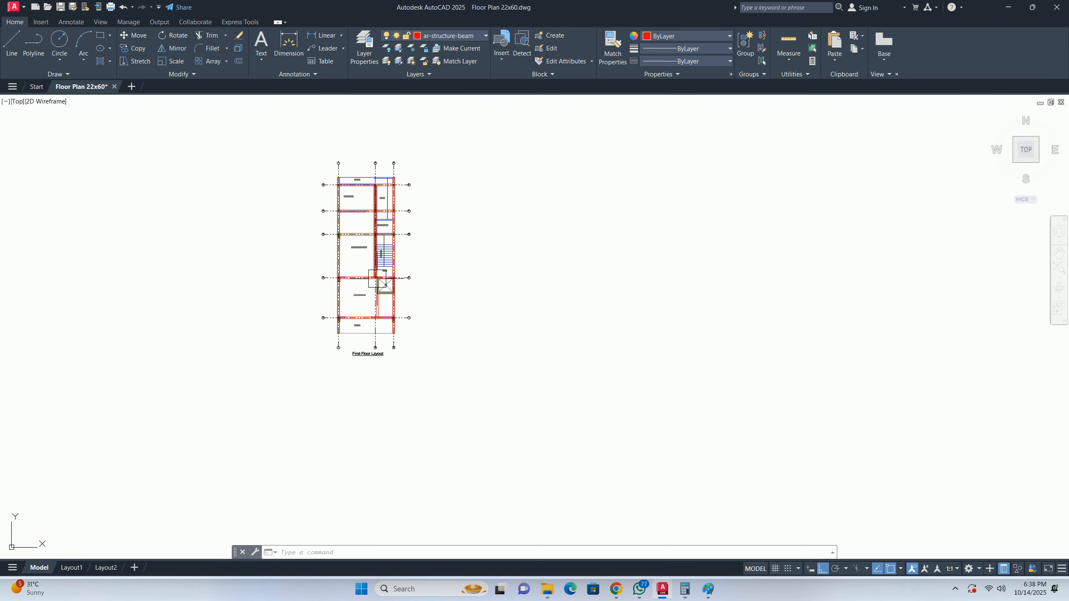
{"action": "scroll", "coordinate": [377, 279], "scroll_direction": "up", "scroll_amount": 4}
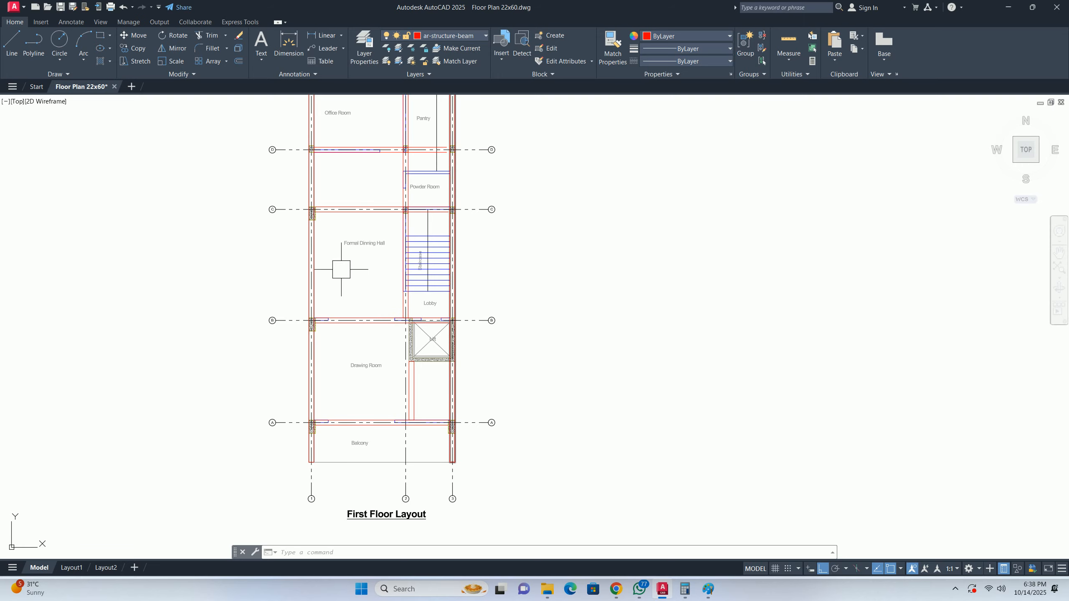
{"action": "middle_click_drag", "start_coordinate": [408, 227], "coordinate": [430, 311]}
{"action": "scroll", "coordinate": [468, 258], "scroll_direction": "up", "scroll_amount": 4}
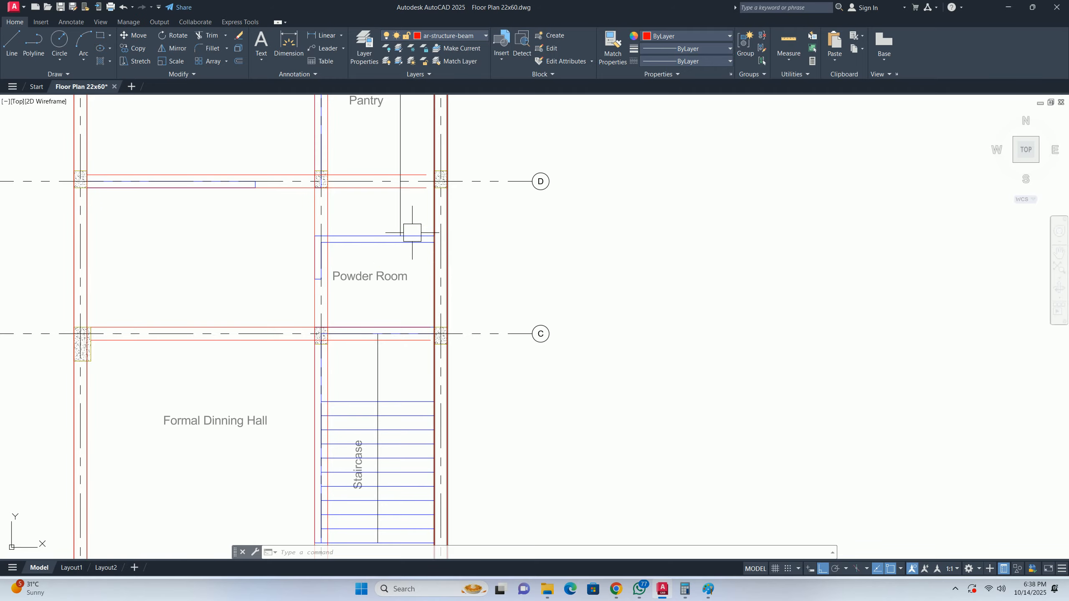
{"action": "key", "text": "Escape"}
{"action": "key", "text": "Escape"}
{"action": "key", "text": "Escape"}
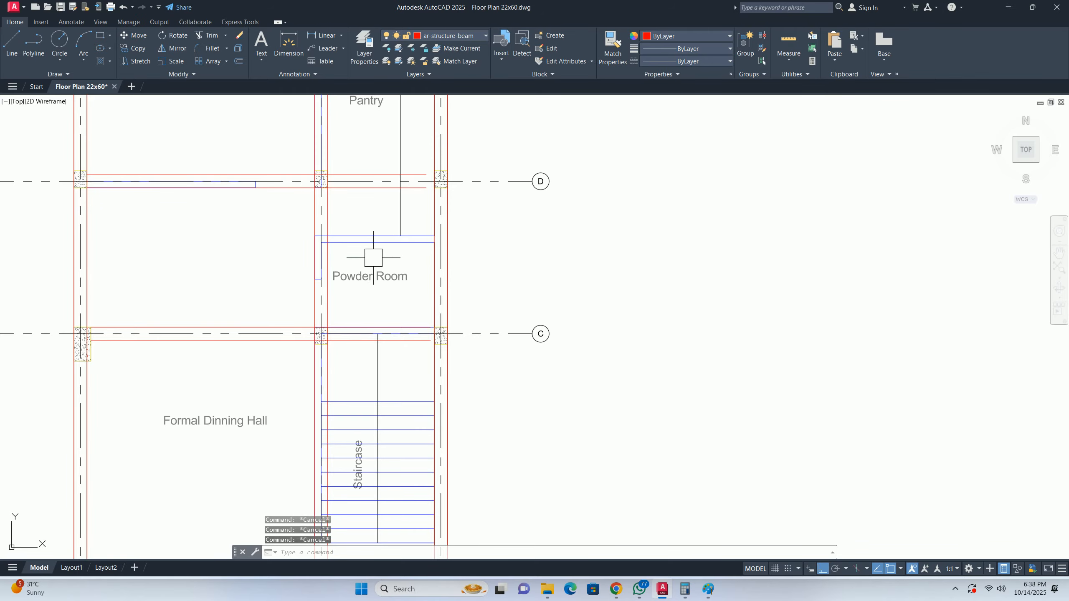
{"action": "scroll", "coordinate": [435, 284], "scroll_direction": "down", "scroll_amount": 6}
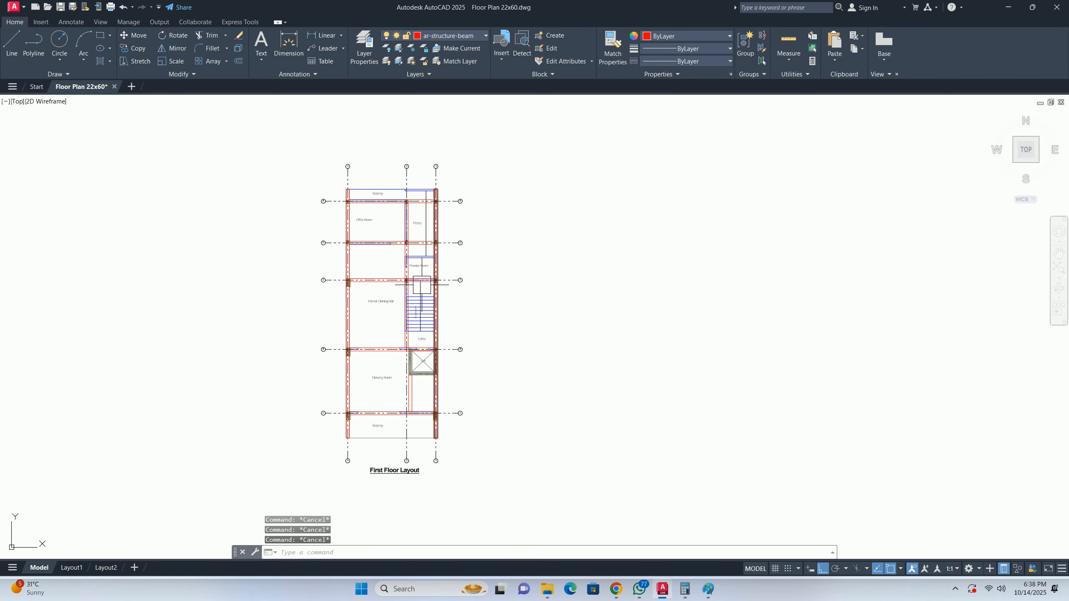
{"action": "scroll", "coordinate": [417, 270], "scroll_direction": "up", "scroll_amount": 6}
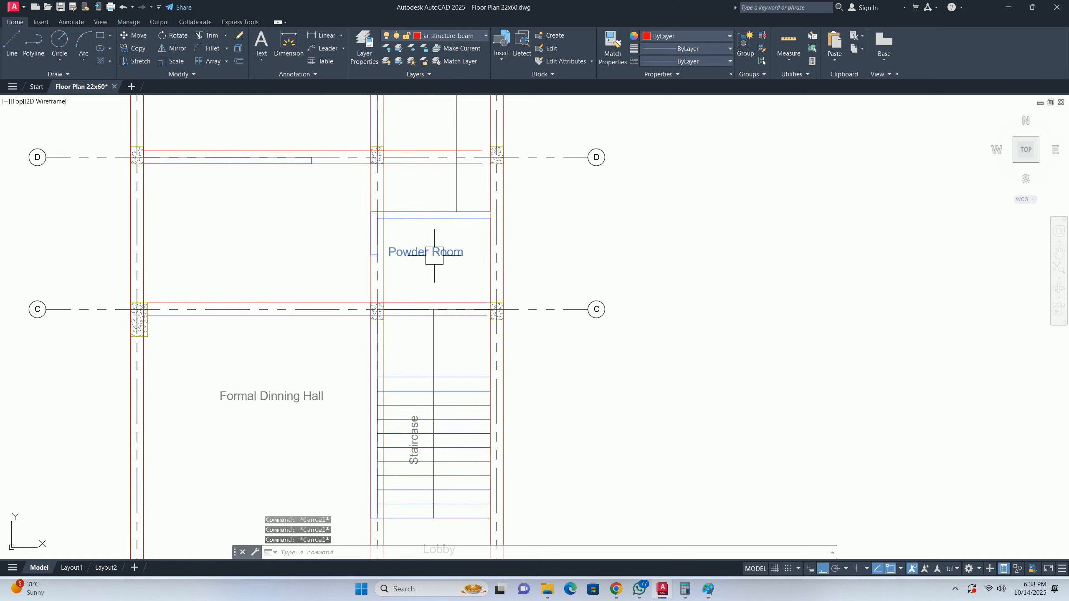
- Delete the Powder Room, Formal Dinning Hall, Office Room, Pantry and rear Balcony texts from the First Floor Layout
{"action": "left_click", "coordinate": [433, 256]}
{"action": "scroll", "coordinate": [364, 343], "scroll_direction": "down", "scroll_amount": 4}
{"action": "left_click", "coordinate": [332, 361]}
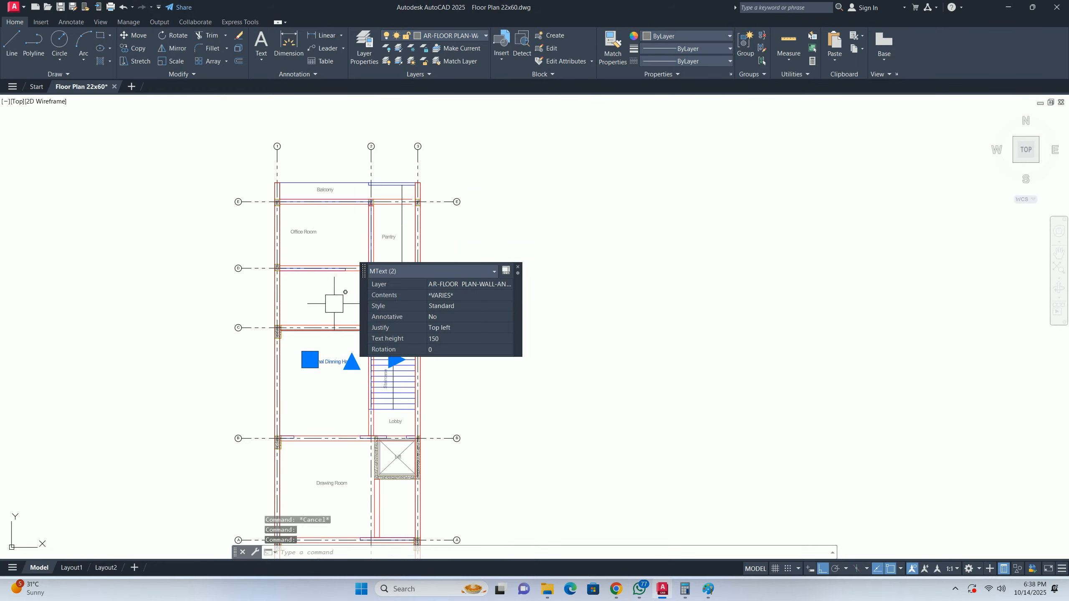
{"action": "left_click", "coordinate": [312, 234]}
{"action": "scroll", "coordinate": [390, 235], "scroll_direction": "up", "scroll_amount": 4}
{"action": "middle_click_drag", "start_coordinate": [389, 243], "coordinate": [389, 338]}
{"action": "left_click", "coordinate": [391, 339]}
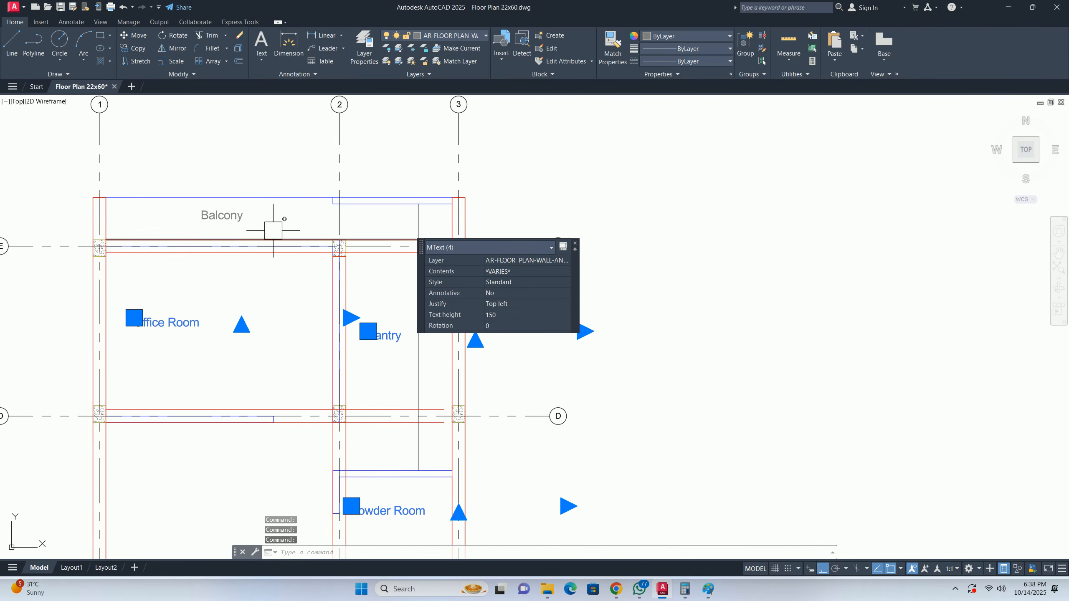
{"action": "left_click", "coordinate": [247, 220]}
{"action": "scroll", "coordinate": [243, 224], "scroll_direction": "down", "scroll_amount": 2}
{"action": "scroll", "coordinate": [243, 224], "scroll_direction": "down", "scroll_amount": 4}
{"action": "key", "text": "Delete"}
- Delete the remaining Drawing Room, Lobby, Staircase and front area texts from the First Floor Layout, keeping the Lift label
{"action": "scroll", "coordinate": [306, 385], "scroll_direction": "up", "scroll_amount": 5}
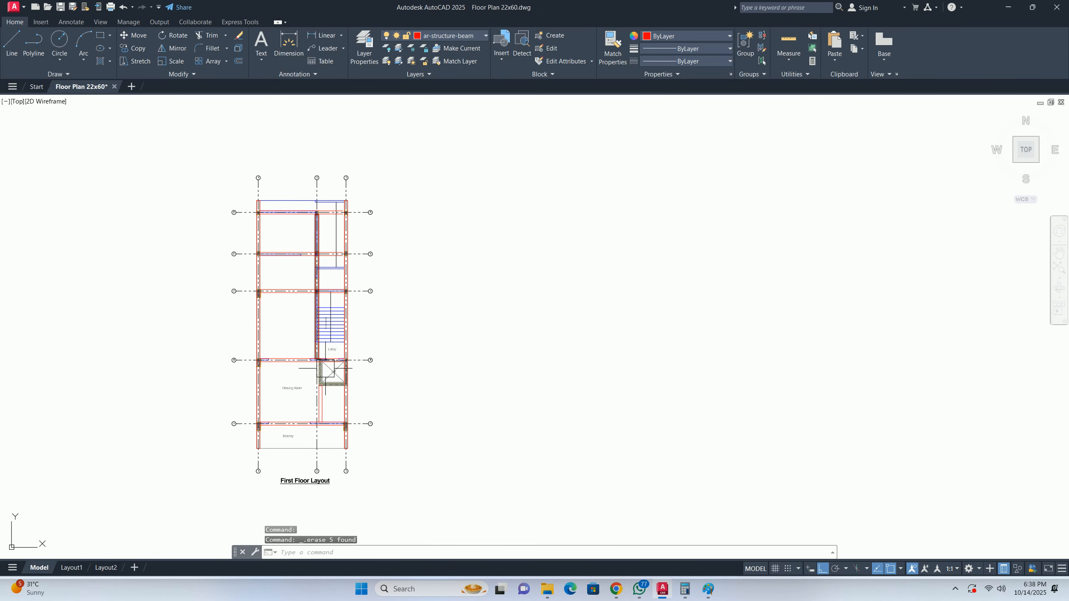
{"action": "left_click", "coordinate": [296, 385]}
{"action": "middle_click_drag", "start_coordinate": [273, 402], "coordinate": [301, 304]}
{"action": "left_click", "coordinate": [299, 301]}
{"action": "key", "text": "Delete"}
{"action": "left_click", "coordinate": [278, 428]}
{"action": "key", "text": "Delete"}
{"action": "scroll", "coordinate": [306, 393], "scroll_direction": "down", "scroll_amount": 5}
{"action": "middle_click_drag", "start_coordinate": [315, 384], "coordinate": [366, 362]}
{"action": "scroll", "coordinate": [365, 360], "scroll_direction": "down", "scroll_amount": 2}
{"action": "scroll", "coordinate": [374, 314], "scroll_direction": "up", "scroll_amount": 6}
{"action": "left_click", "coordinate": [395, 367]}
{"action": "key", "text": "Delete"}
{"action": "scroll", "coordinate": [382, 290], "scroll_direction": "up", "scroll_amount": 4}
{"action": "left_click", "coordinate": [393, 333]}
{"action": "key", "text": "Delete"}
{"action": "scroll", "coordinate": [374, 311], "scroll_direction": "down", "scroll_amount": 4}
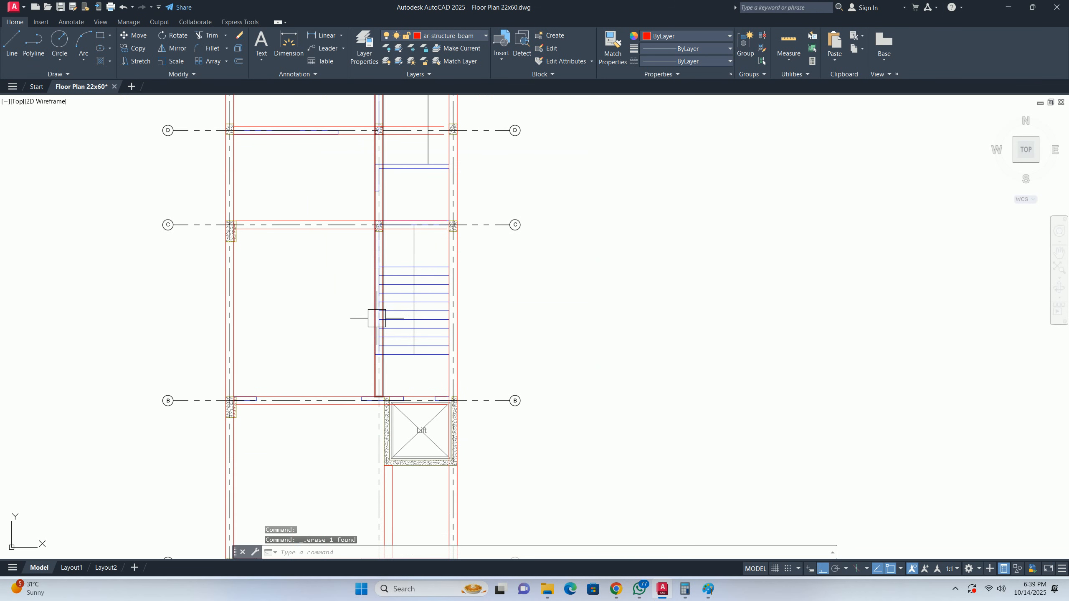
- Draw a rectangle around the former Powder Room area, between the grid 2 and grid 3 beams and above the grid C beam
{"action": "scroll", "coordinate": [379, 332], "scroll_direction": "up", "scroll_amount": 2}
{"action": "key", "text": "Escape"}
{"action": "key", "text": "Escape"}
{"action": "key", "text": "Escape"}
{"action": "scroll", "coordinate": [387, 342], "scroll_direction": "down", "scroll_amount": 4}
{"action": "scroll", "coordinate": [403, 313], "scroll_direction": "up", "scroll_amount": 4}
{"action": "scroll", "coordinate": [346, 310], "scroll_direction": "up", "scroll_amount": 2}
{"action": "scroll", "coordinate": [346, 311], "scroll_direction": "down", "scroll_amount": 3}
{"action": "type", "text": "rec"}
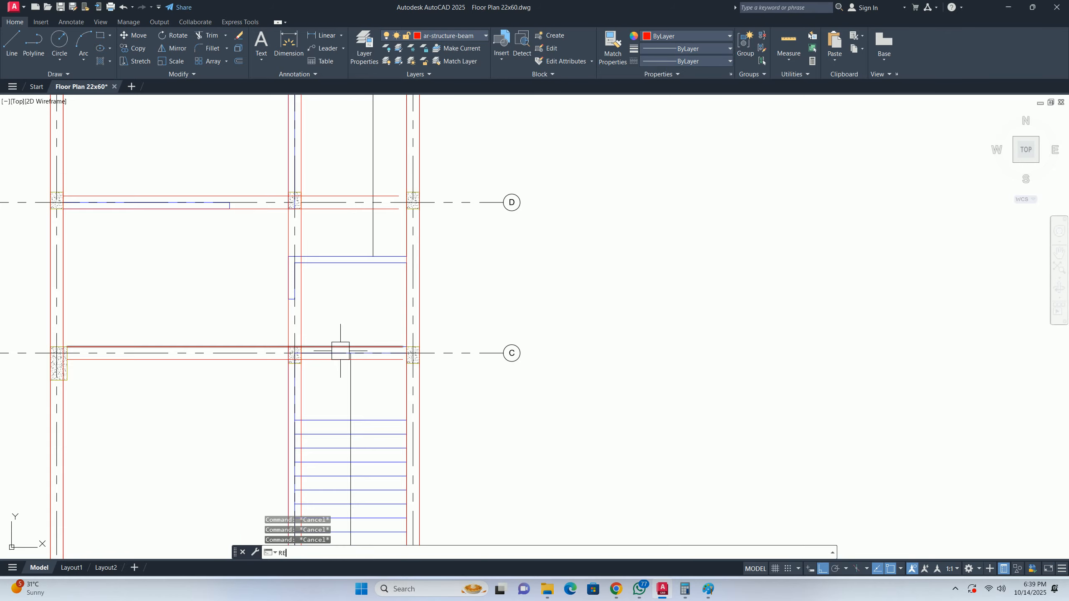
{"action": "key", "text": "Return"}
{"action": "scroll", "coordinate": [318, 294], "scroll_direction": "up", "scroll_amount": 5}
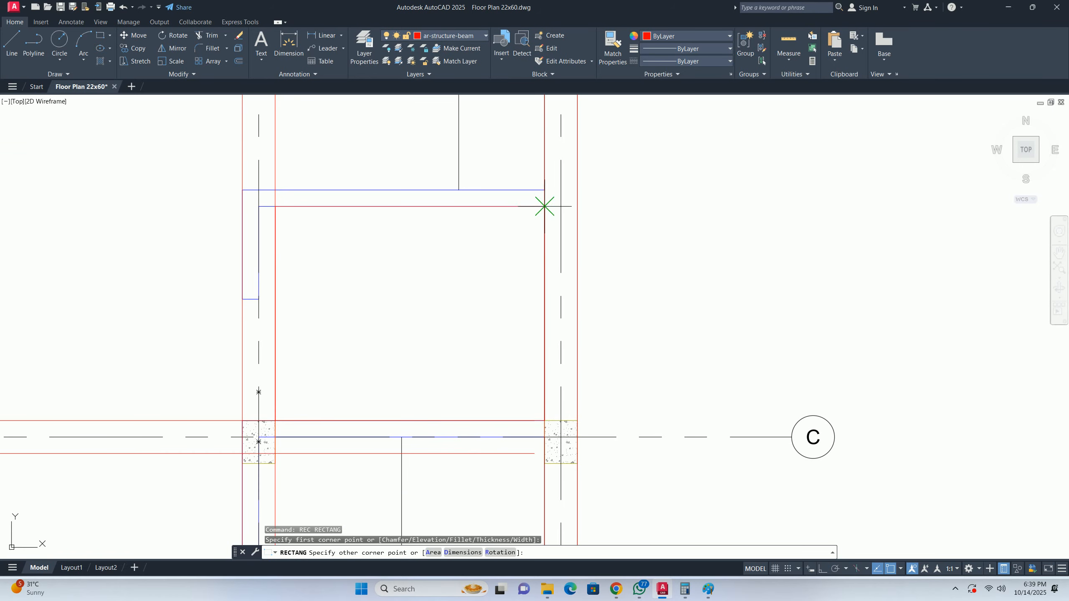
{"action": "key", "text": "Escape"}
- Draw a rectangle over the front area below the grid A beam, between the grid 1 and grid 3 beams
{"action": "scroll", "coordinate": [425, 301], "scroll_direction": "down", "scroll_amount": 3}
{"action": "scroll", "coordinate": [415, 300], "scroll_direction": "down", "scroll_amount": 4}
{"action": "middle_click_drag", "start_coordinate": [420, 349], "coordinate": [422, 337]}
{"action": "scroll", "coordinate": [379, 453], "scroll_direction": "up", "scroll_amount": 4}
{"action": "scroll", "coordinate": [347, 438], "scroll_direction": "up", "scroll_amount": 2}
{"action": "middle_click_drag", "start_coordinate": [329, 413], "coordinate": [345, 334]}
{"action": "key", "text": "Return"}
{"action": "scroll", "coordinate": [295, 317], "scroll_direction": "up", "scroll_amount": 6}
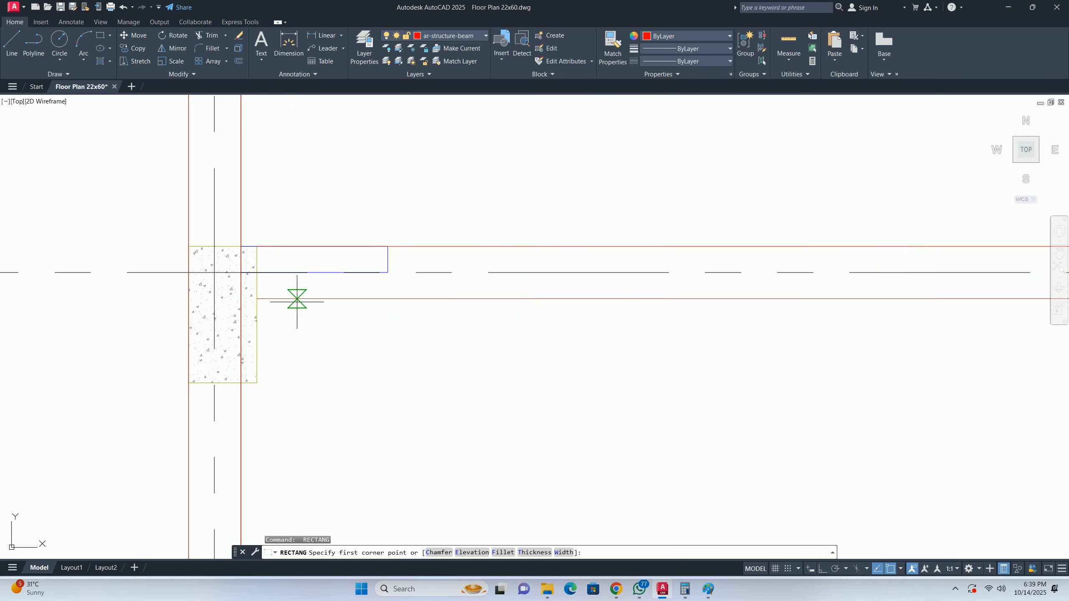
{"action": "scroll", "coordinate": [420, 401], "scroll_direction": "down", "scroll_amount": 5}
{"action": "scroll", "coordinate": [341, 358], "scroll_direction": "up", "scroll_amount": 3}
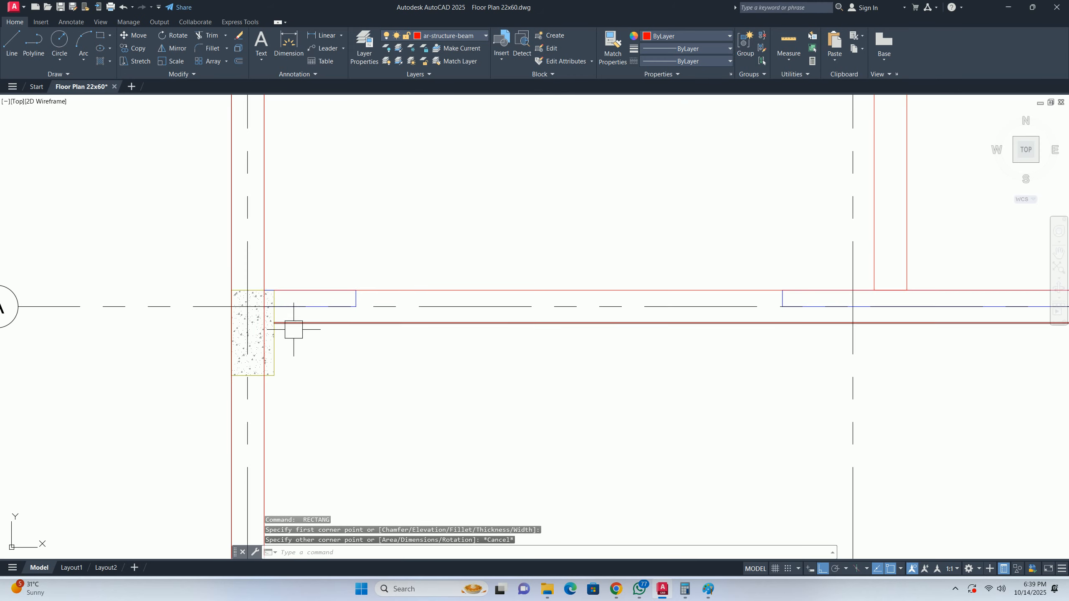
{"action": "left_click", "coordinate": [274, 322]}
{"action": "scroll", "coordinate": [273, 337], "scroll_direction": "down", "scroll_amount": 4}
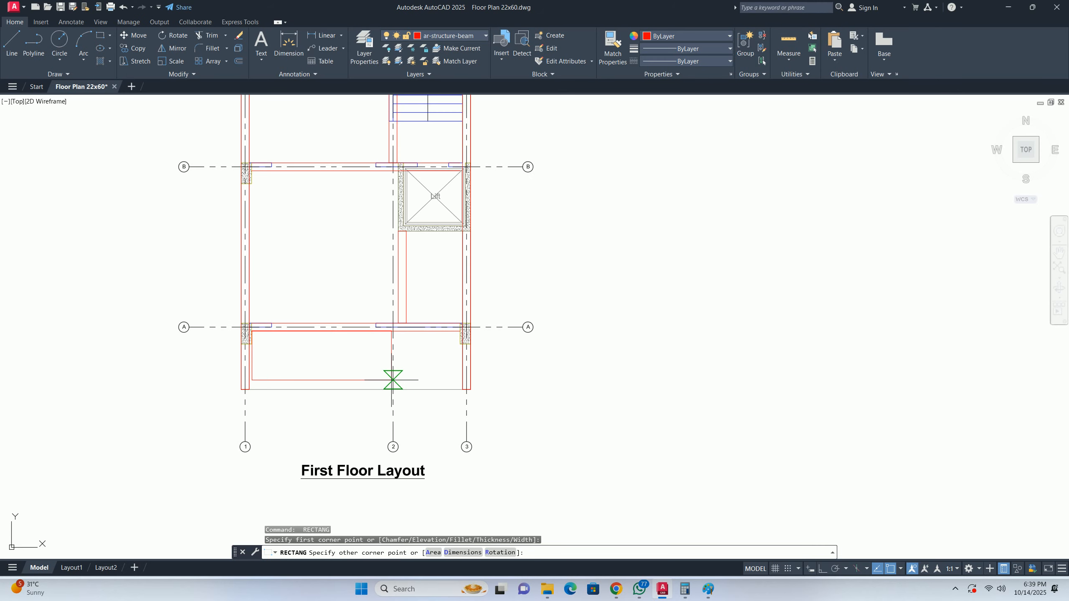
{"action": "scroll", "coordinate": [336, 404], "scroll_direction": "up", "scroll_amount": 4}
{"action": "left_click", "coordinate": [639, 418]}
{"action": "key", "text": "Escape"}
{"action": "scroll", "coordinate": [615, 392], "scroll_direction": "down", "scroll_amount": 10}
{"action": "key", "text": "Escape"}
- Draw a rectangle over the rear balcony area above the grid E beam, between the grid 1 and grid 3 beams
{"action": "middle_click_drag", "start_coordinate": [494, 277], "coordinate": [456, 420]}
{"action": "scroll", "coordinate": [466, 375], "scroll_direction": "down", "scroll_amount": 2}
{"action": "middle_click_drag", "start_coordinate": [466, 310], "coordinate": [421, 408]}
{"action": "scroll", "coordinate": [435, 337], "scroll_direction": "up", "scroll_amount": 6}
{"action": "scroll", "coordinate": [328, 374], "scroll_direction": "up", "scroll_amount": 2}
{"action": "key", "text": "Return"}
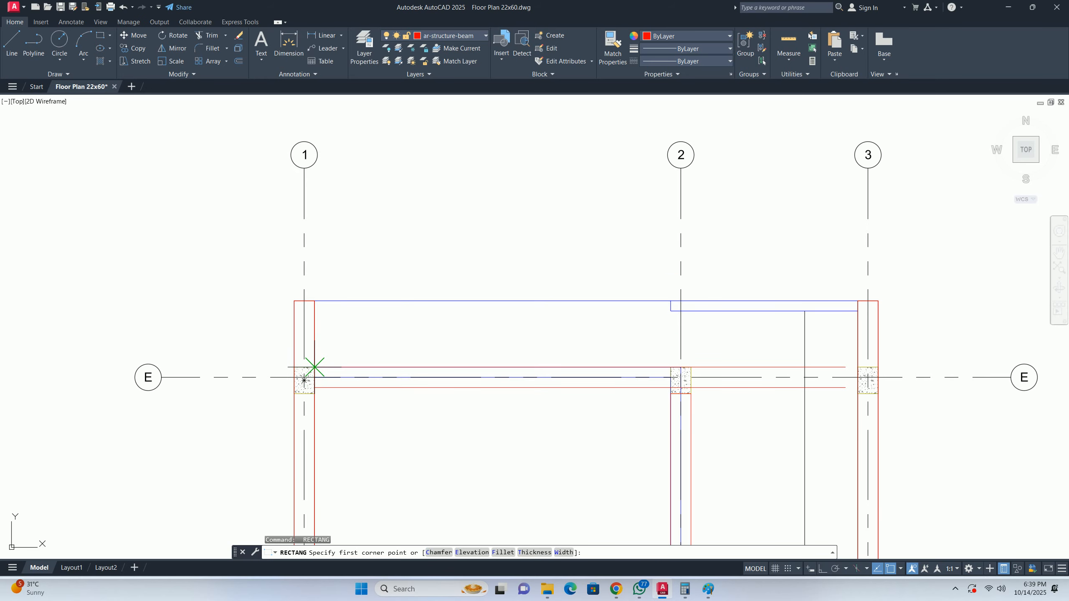
{"action": "left_click", "coordinate": [315, 367]}
{"action": "scroll", "coordinate": [880, 278], "scroll_direction": "up", "scroll_amount": 4}
{"action": "key", "text": "Escape"}
{"action": "scroll", "coordinate": [787, 315], "scroll_direction": "down", "scroll_amount": 2}
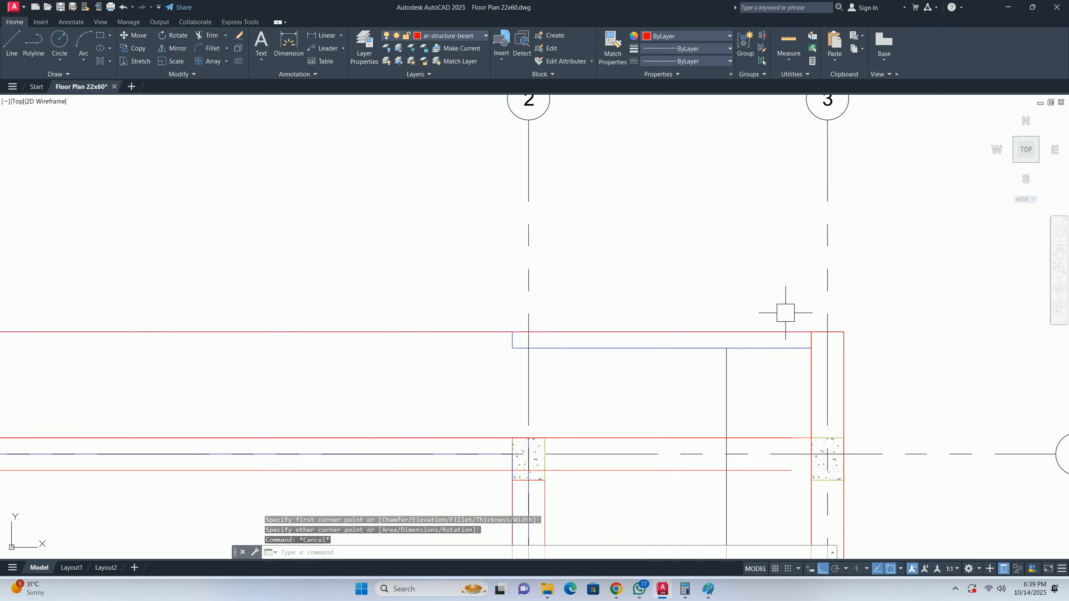
{"action": "key", "text": "Escape"}
{"action": "scroll", "coordinate": [558, 318], "scroll_direction": "down", "scroll_amount": 4}
{"action": "scroll", "coordinate": [543, 362], "scroll_direction": "up", "scroll_amount": 3}
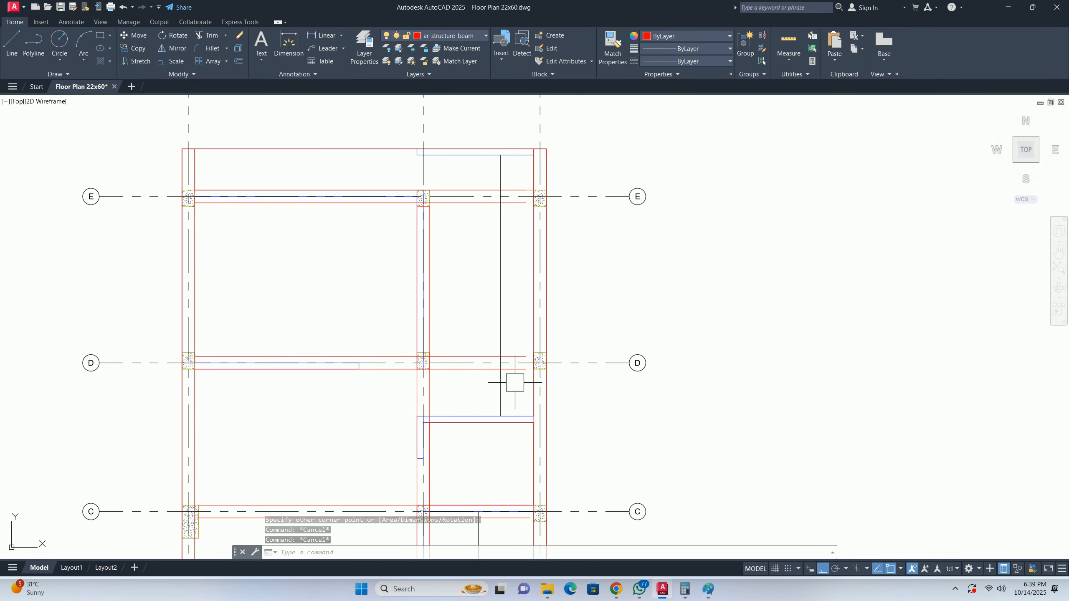
{"action": "scroll", "coordinate": [522, 402], "scroll_direction": "down", "scroll_amount": 2}
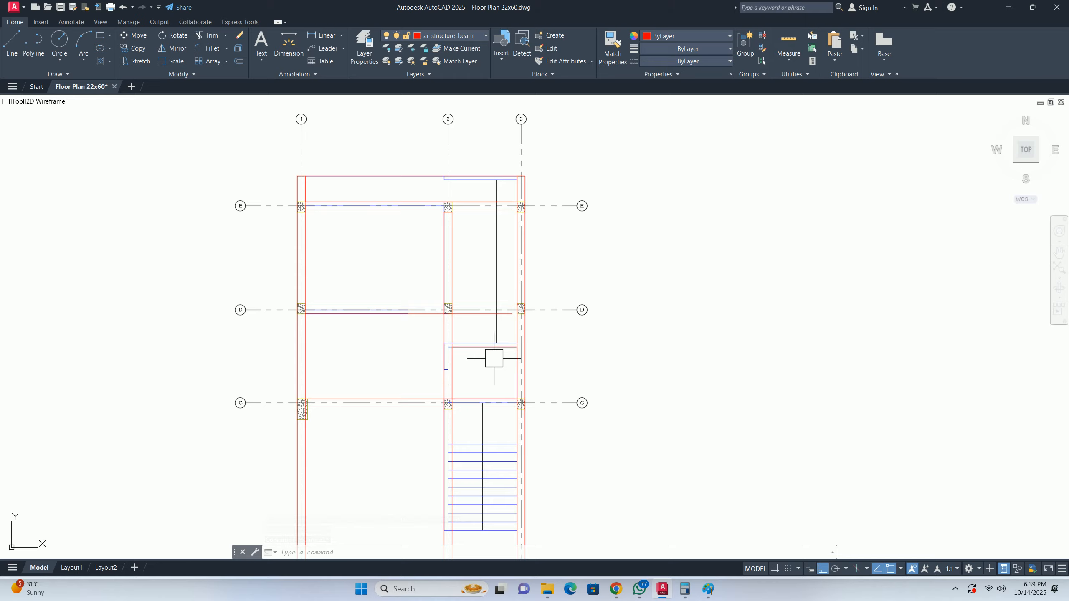
{"action": "middle_click_drag", "start_coordinate": [490, 364], "coordinate": [405, 324]}
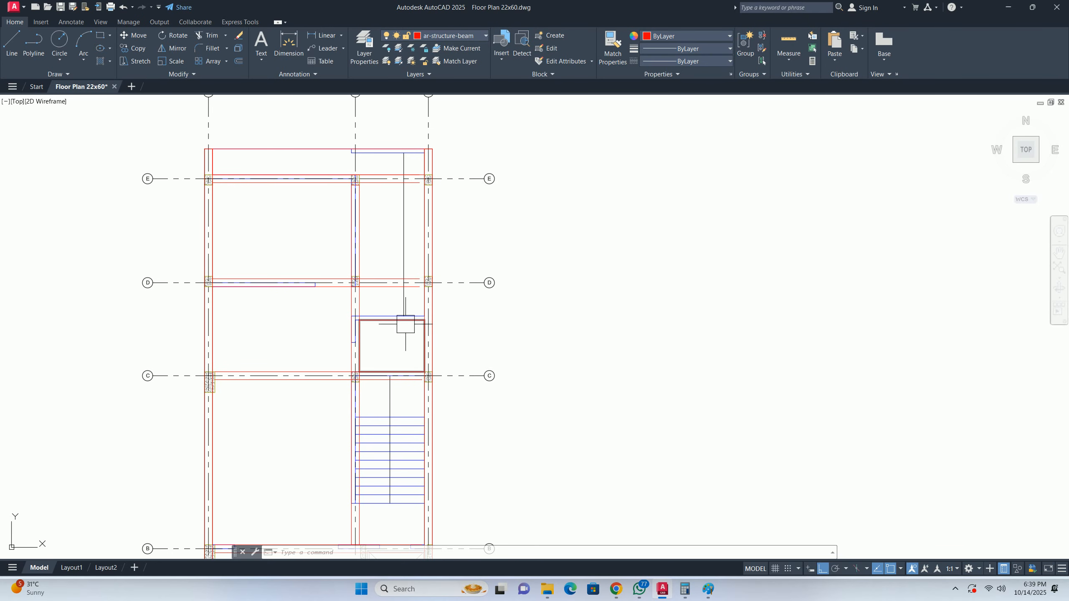
{"action": "type", "text": "h"}
{"action": "key", "text": "Return"}
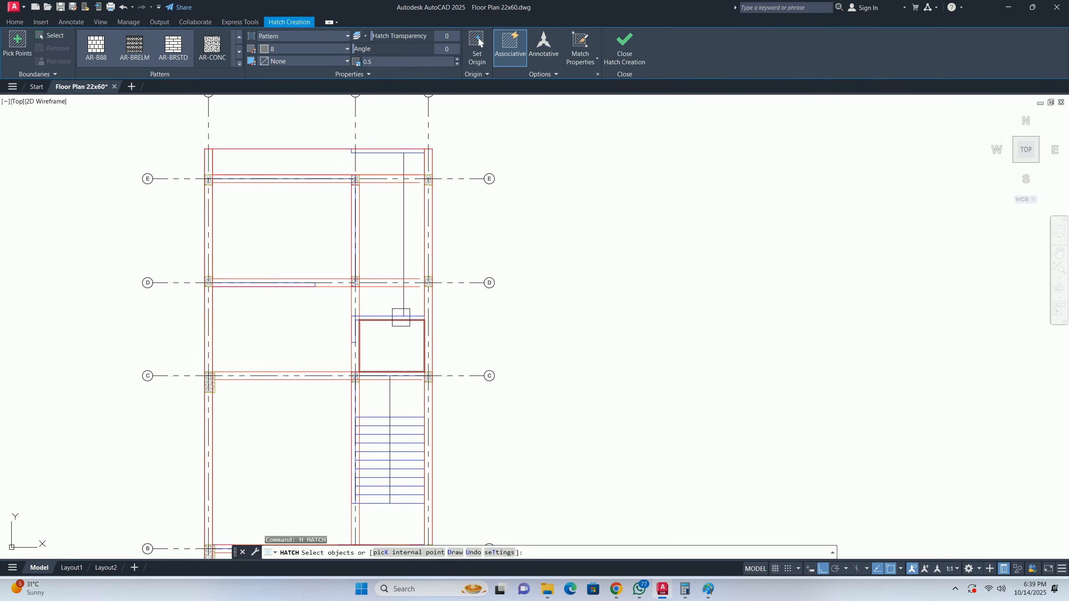
{"action": "key", "text": "Escape"}
{"action": "key", "text": "Escape"}
{"action": "key", "text": "Escape"}
{"action": "type", "text": "co"}
{"action": "key", "text": "Return"}
{"action": "key", "text": "Escape"}
{"action": "key", "text": "Escape"}
{"action": "scroll", "coordinate": [349, 239], "scroll_direction": "down", "scroll_amount": 4}
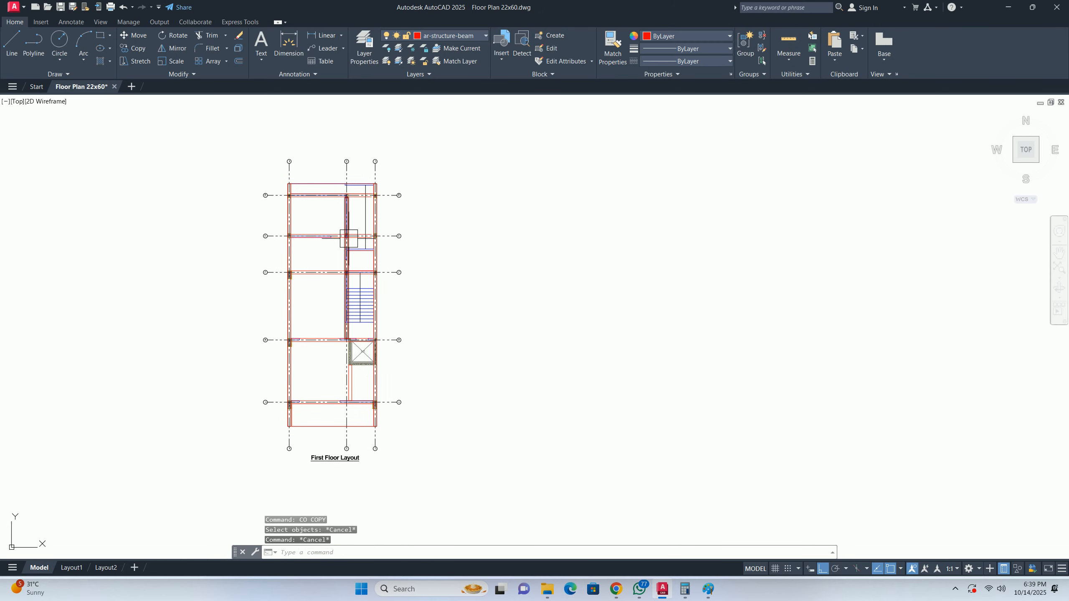
- Copy the grid C bubble's letter into the middle of the former Powder Room area with Ortho off
{"action": "key", "text": "Return"}
{"action": "scroll", "coordinate": [358, 266], "scroll_direction": "up", "scroll_amount": 6}
{"action": "scroll", "coordinate": [517, 290], "scroll_direction": "up", "scroll_amount": 4}
{"action": "left_click", "coordinate": [518, 292]}
{"action": "key", "text": "Return"}
{"action": "left_click", "coordinate": [525, 296]}
{"action": "scroll", "coordinate": [243, 264], "scroll_direction": "down", "scroll_amount": 2}
{"action": "middle_click_drag", "start_coordinate": [244, 268], "coordinate": [276, 287]}
{"action": "key", "text": "F8"}
{"action": "middle_click_drag", "start_coordinate": [191, 229], "coordinate": [242, 269]}
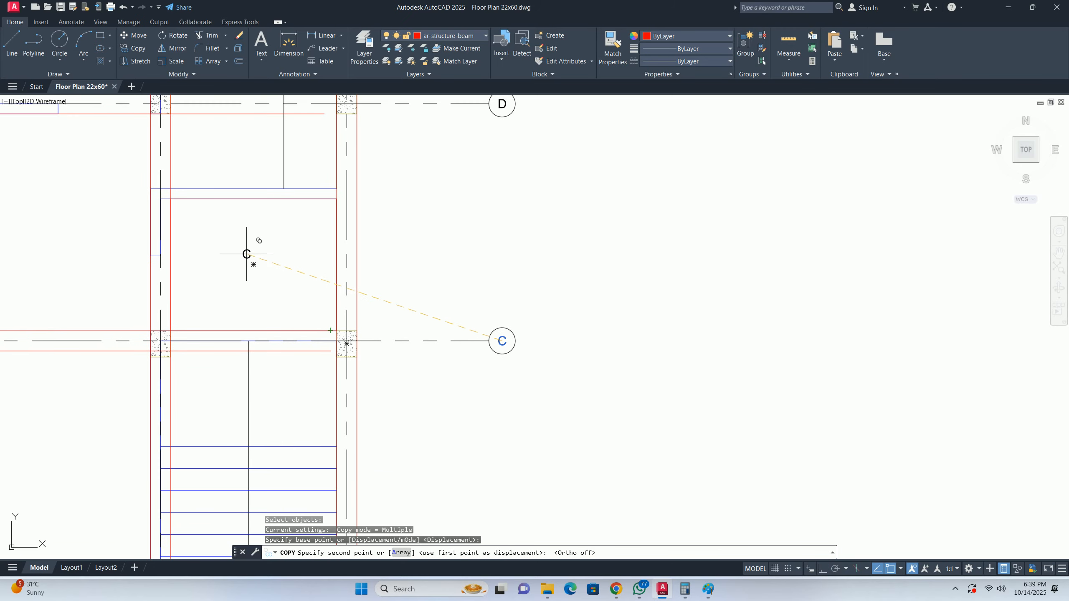
{"action": "left_click", "coordinate": [254, 264]}
{"action": "key", "text": "Escape"}
- Change the copied letter in the former Powder Room area to the text "Sunken"
{"action": "scroll", "coordinate": [256, 266], "scroll_direction": "up", "scroll_amount": 4}
{"action": "double_click", "coordinate": [253, 264]}
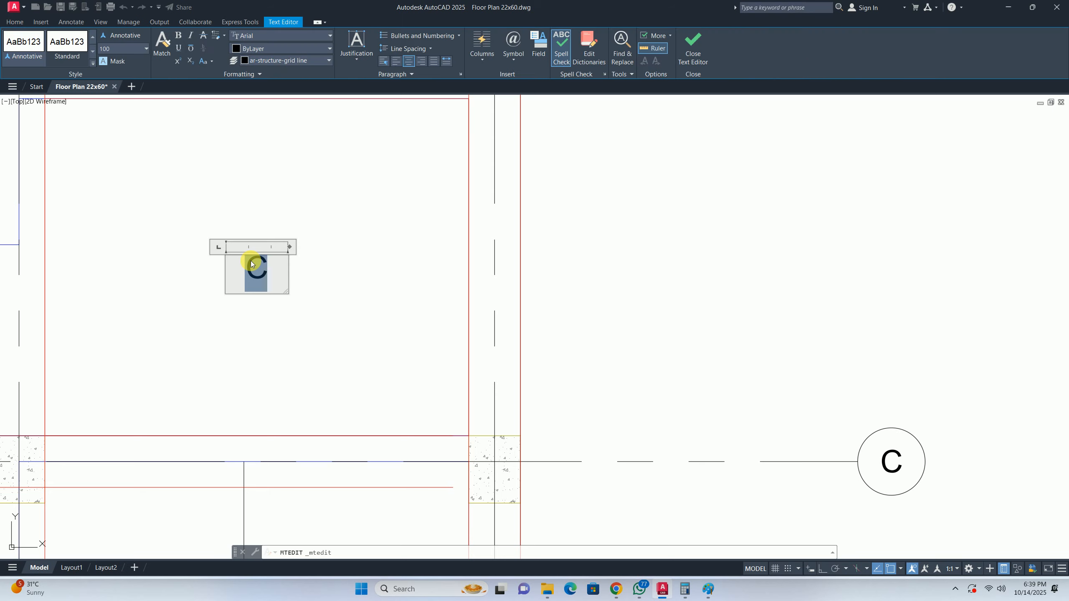
{"action": "key", "text": "super"}
{"action": "type", "text": "s"}
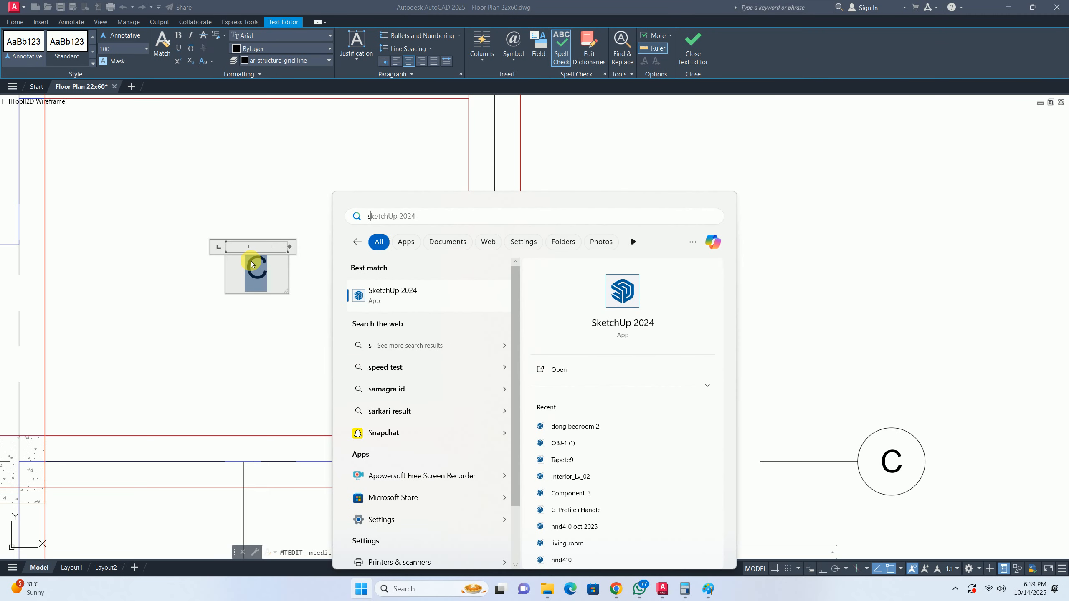
{"action": "key", "text": "Escape"}
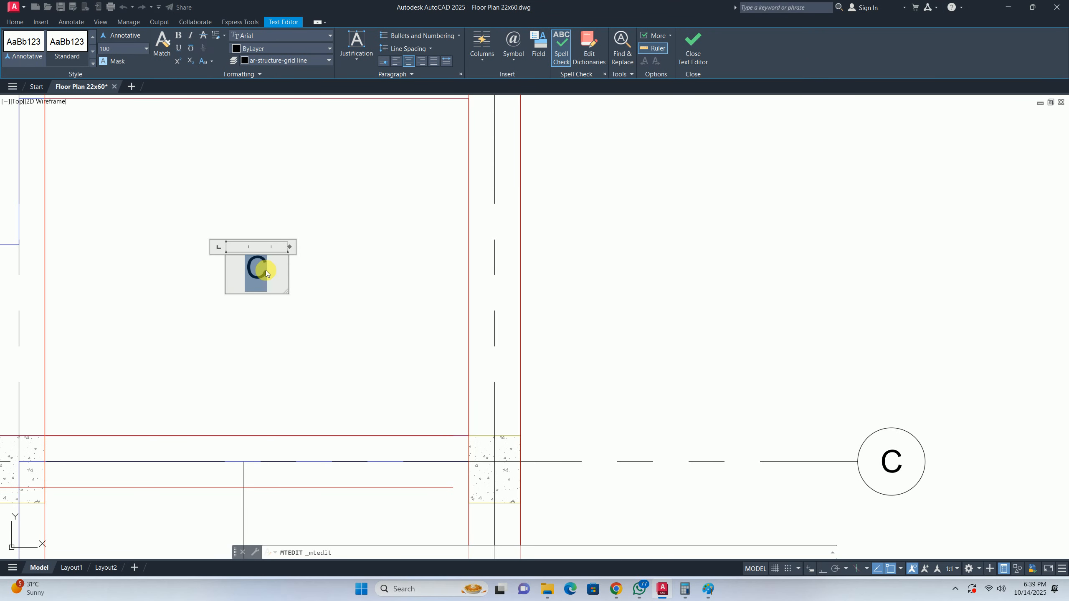
{"action": "type", "text": "S"}
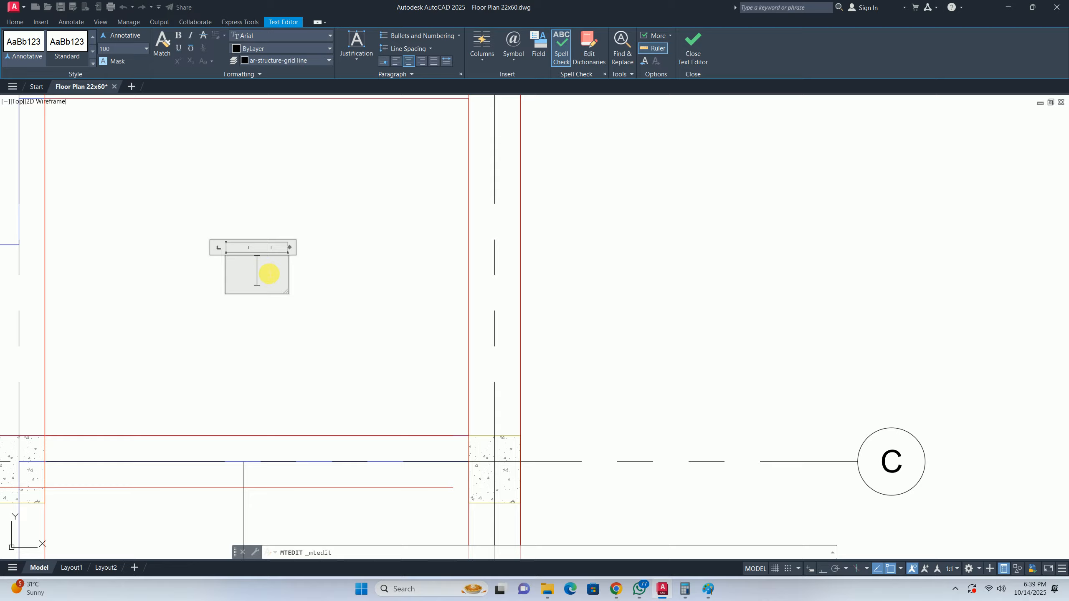
{"action": "type", "text": "Sunken"}
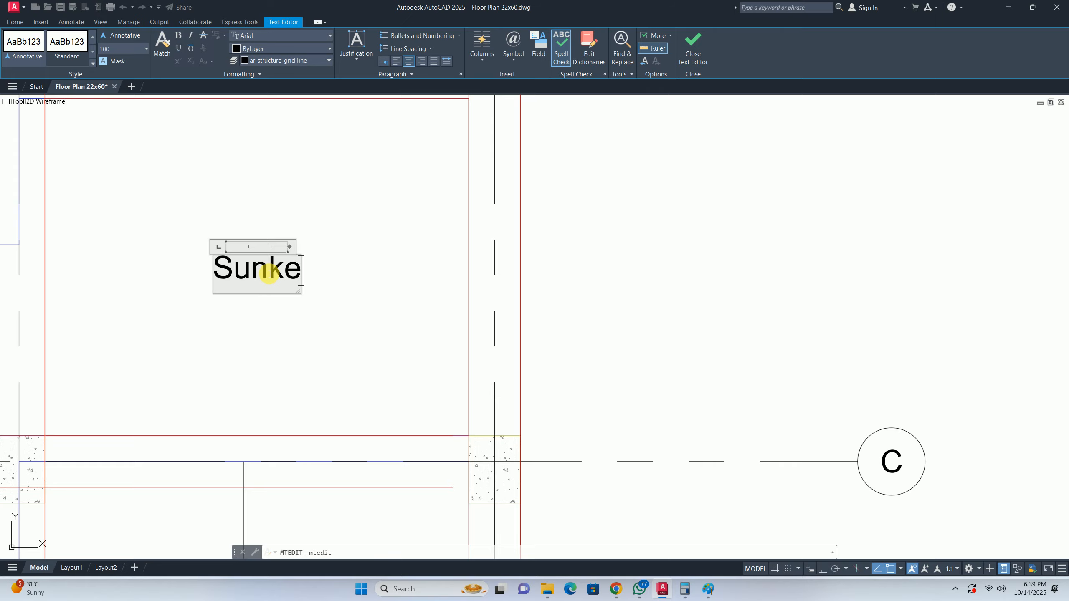
{"action": "key", "text": "Escape"}
{"action": "key", "text": "Escape"}
{"action": "scroll", "coordinate": [317, 341], "scroll_direction": "down", "scroll_amount": 5}
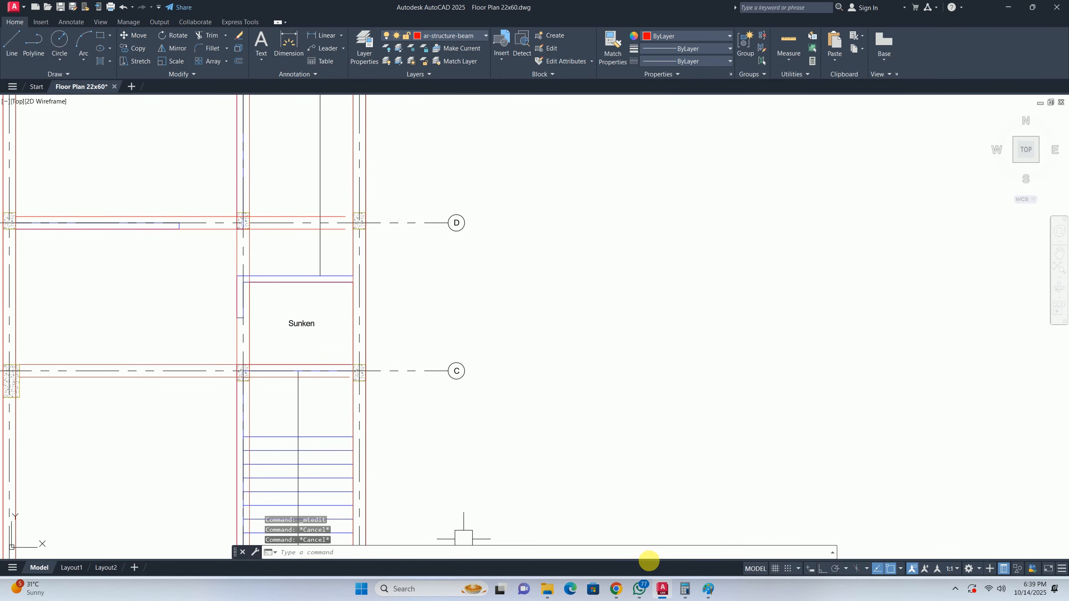
- Switch to Chrome and search Google for "sunken" in a new tab
{"action": "mouse_move", "coordinate": [616, 588]}
{"action": "left_click", "coordinate": [556, 515]}
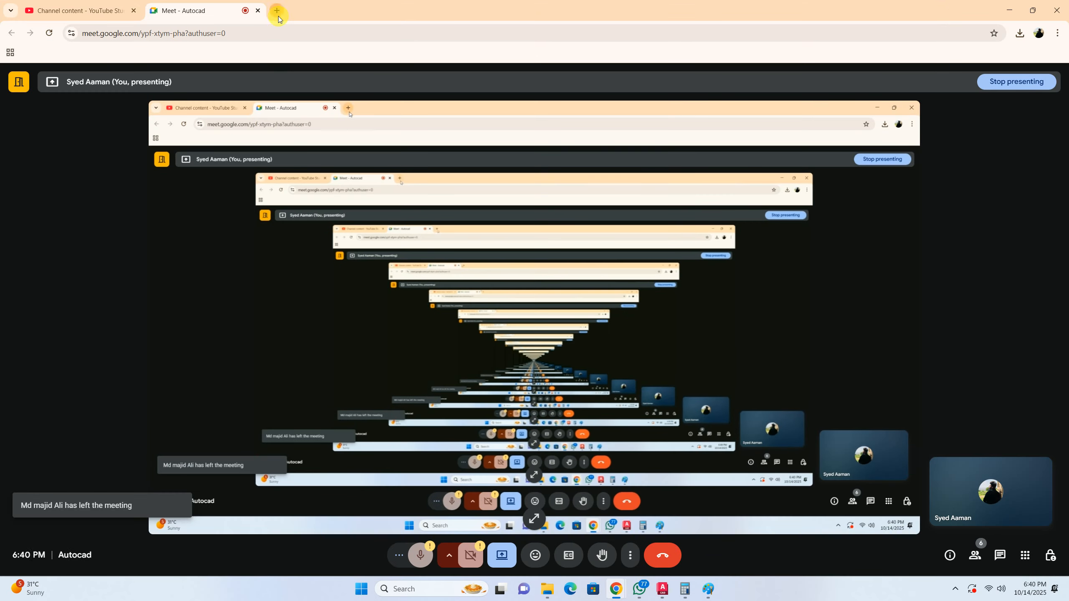
{"action": "left_click", "coordinate": [275, 11]}
{"action": "left_click", "coordinate": [396, 219]}
{"action": "type", "text": "sunken"}
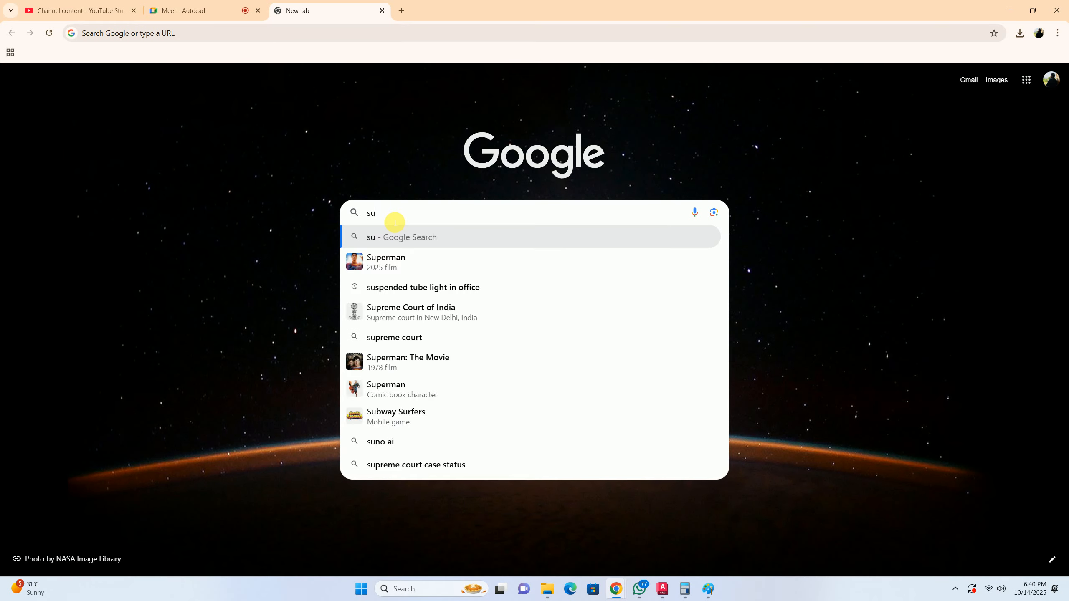
{"action": "key", "text": "Return"}
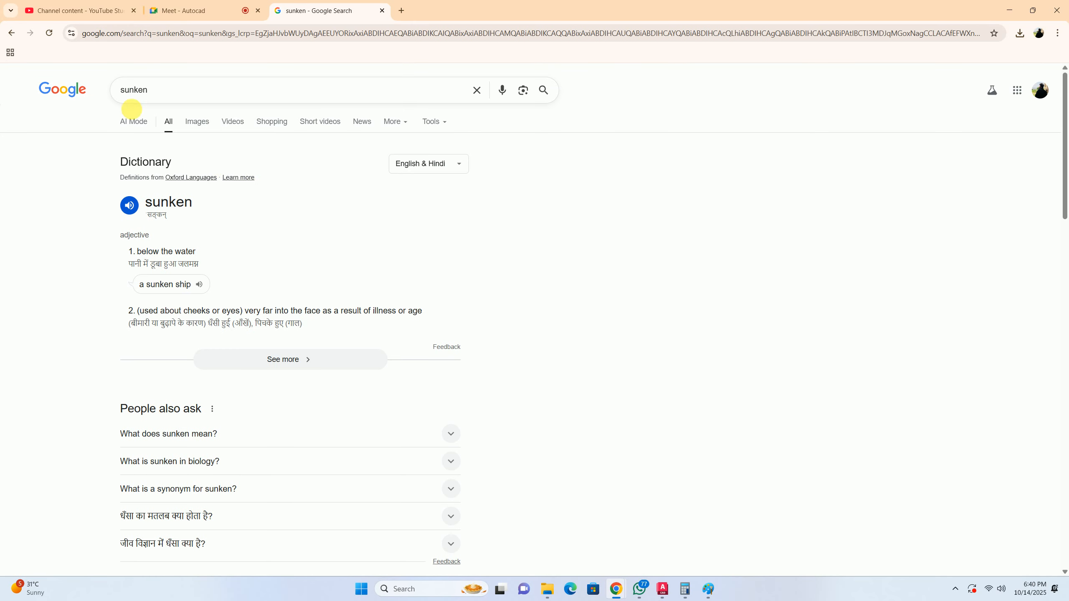
- Search Google Images for "sunken in slab" and examine the theconstructor.org illustration of a sunken slab
{"action": "left_click", "coordinate": [198, 120]}
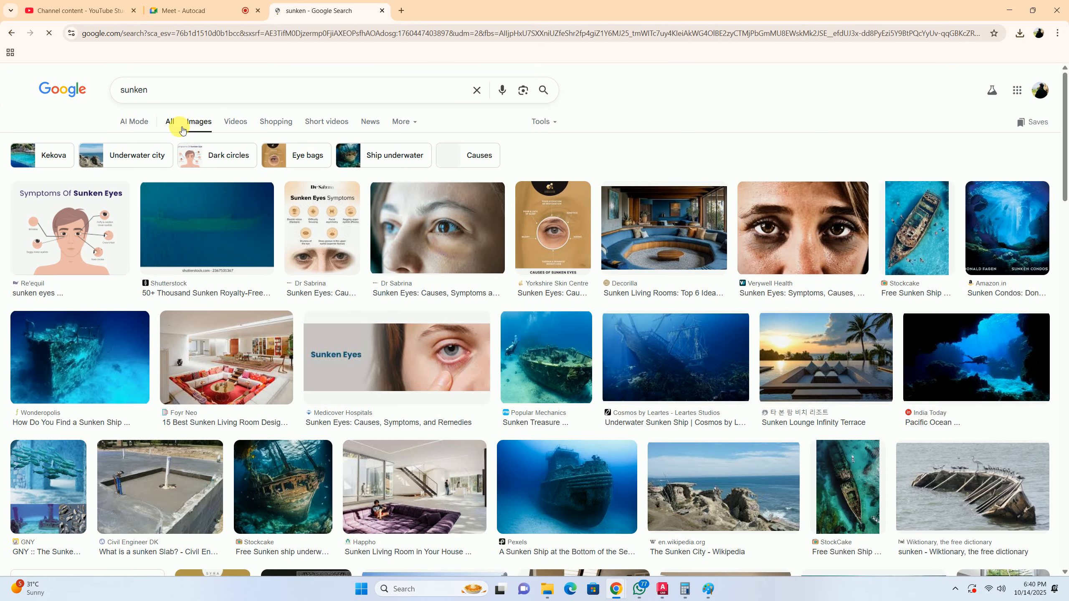
{"action": "left_click", "coordinate": [181, 129]}
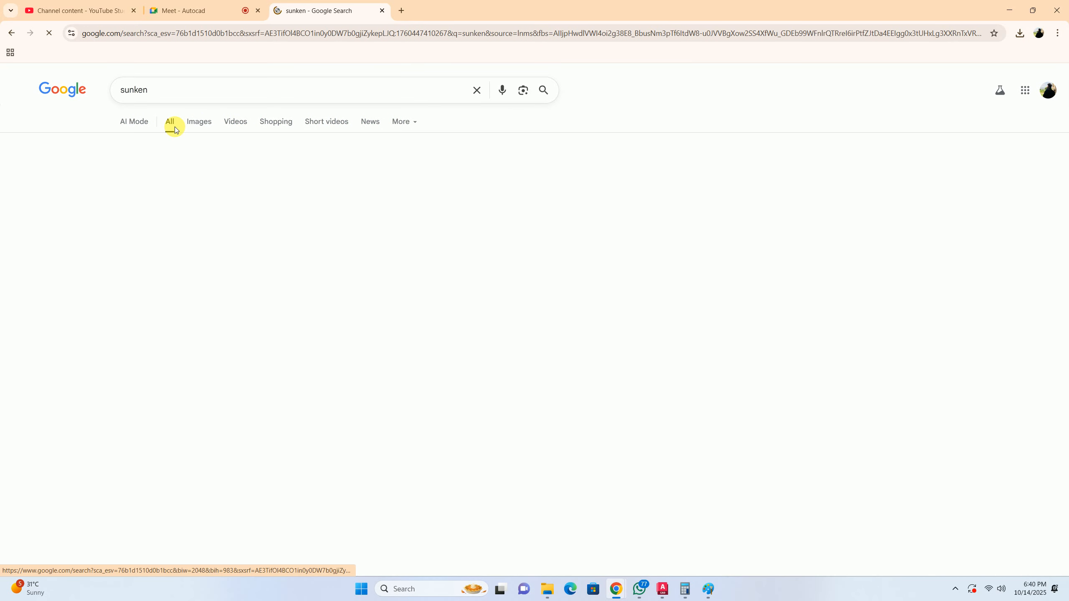
{"action": "left_click", "coordinate": [183, 93]}
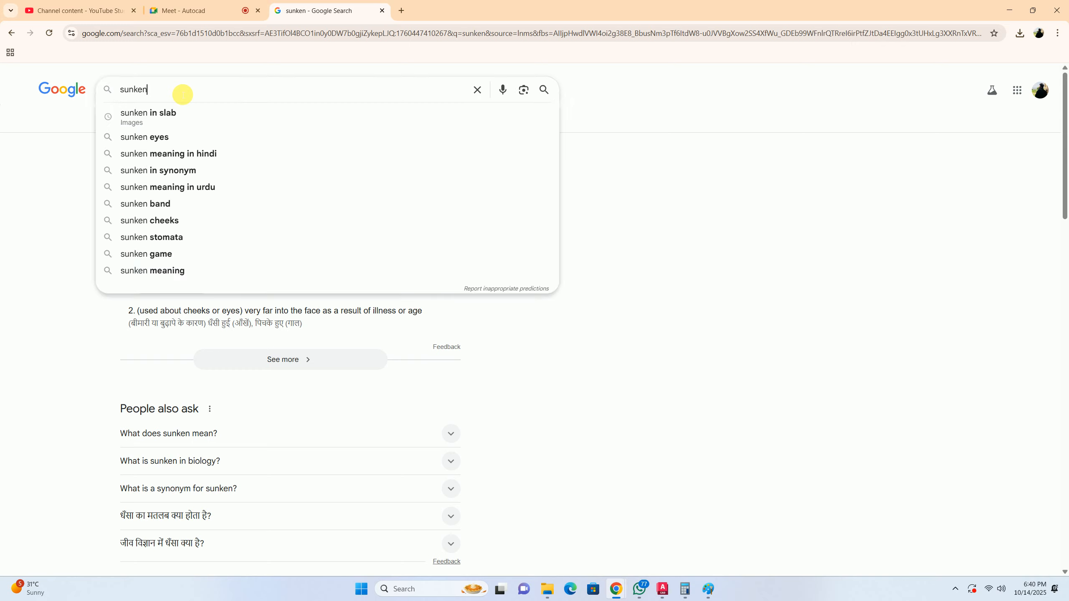
{"action": "left_click", "coordinate": [197, 113]}
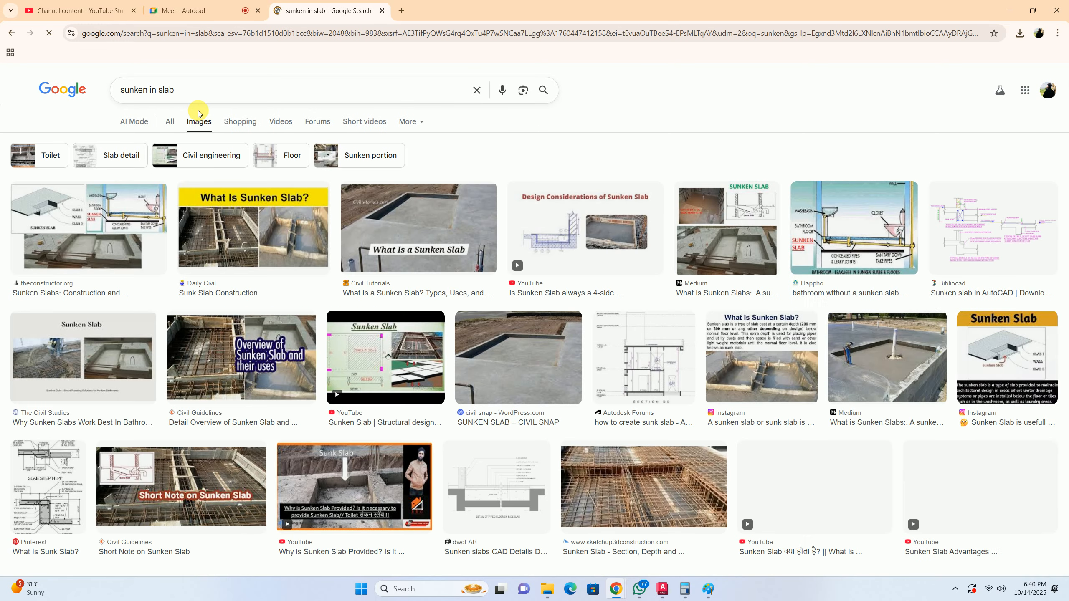
{"action": "left_click", "coordinate": [99, 253]}
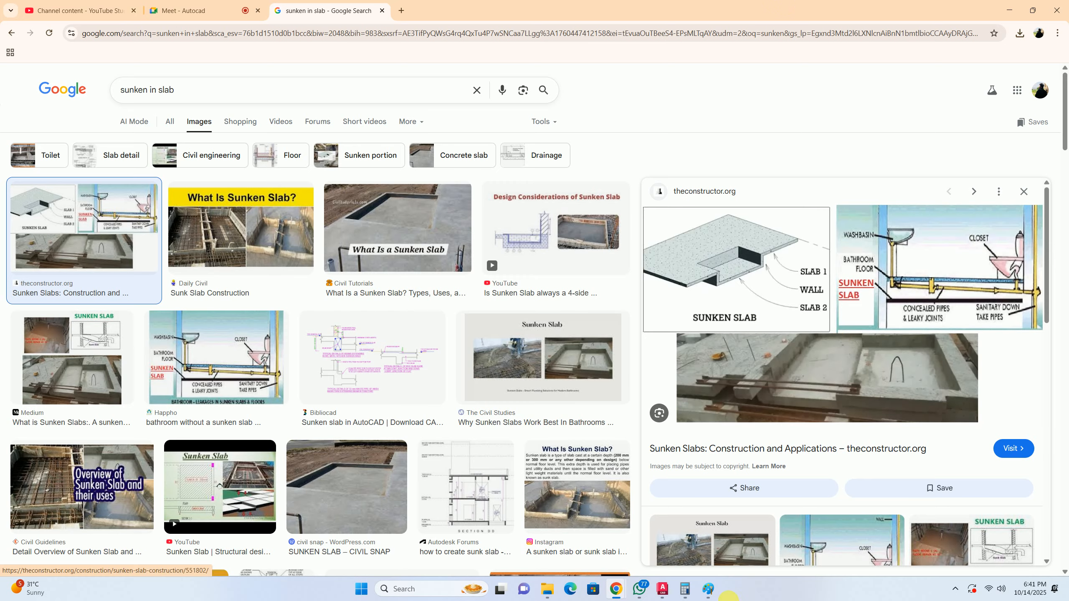
{"action": "mouse_move", "coordinate": [708, 589]}
{"action": "left_click", "coordinate": [668, 532]}
{"action": "left_click", "coordinate": [668, 490]}
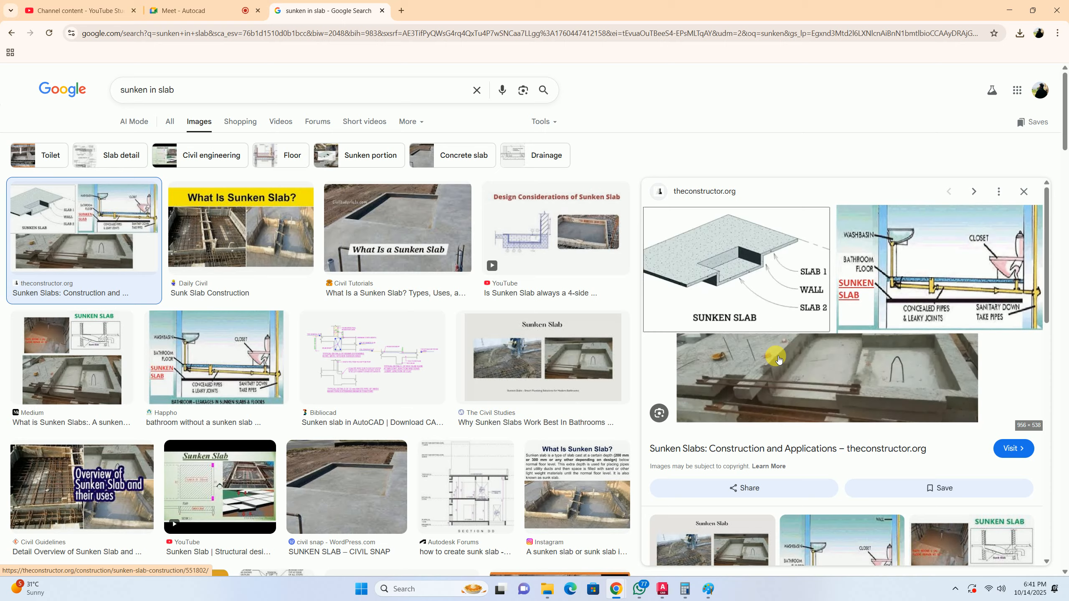
- Switch back to AutoCAD and extend both lines of the grid D beam to the inner line of the grid 3 beam
{"action": "left_click", "coordinate": [1015, 8]}
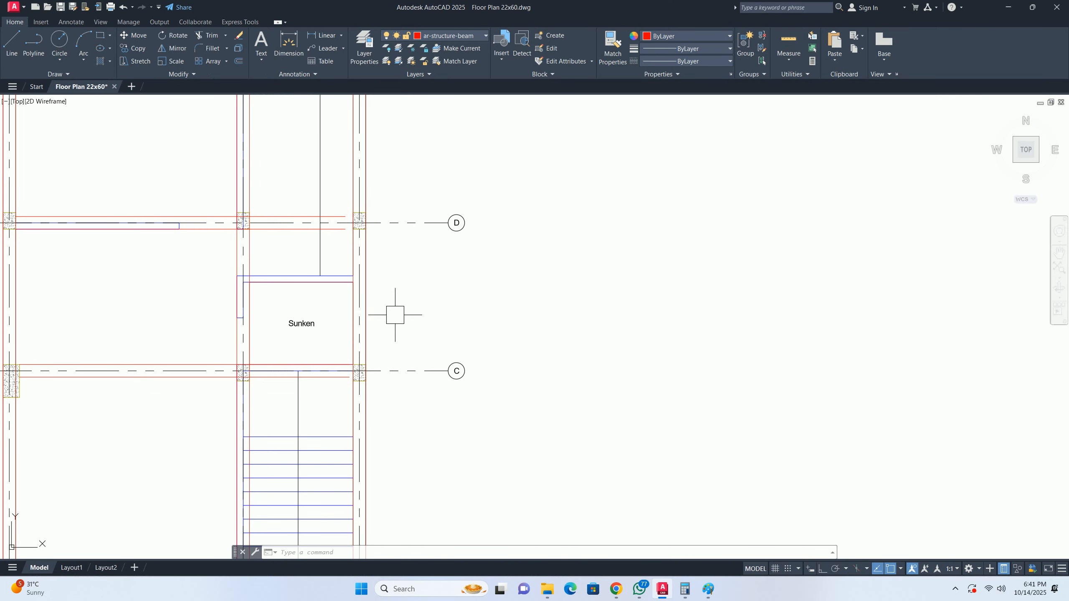
{"action": "scroll", "coordinate": [398, 298], "scroll_direction": "down", "scroll_amount": 3}
{"action": "scroll", "coordinate": [400, 303], "scroll_direction": "up", "scroll_amount": 7}
{"action": "middle_click_drag", "start_coordinate": [366, 297], "coordinate": [437, 354]}
{"action": "type", "text": "ex"}
{"action": "key", "text": "Return"}
{"action": "key", "text": "Escape"}
{"action": "key", "text": "Escape"}
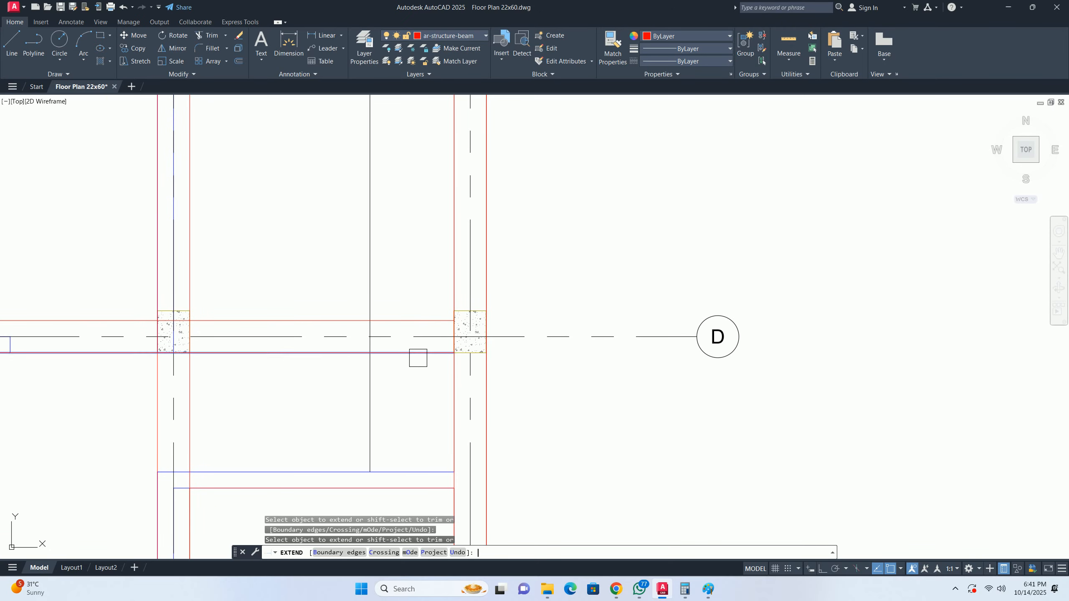
{"action": "scroll", "coordinate": [418, 370], "scroll_direction": "down", "scroll_amount": 8}
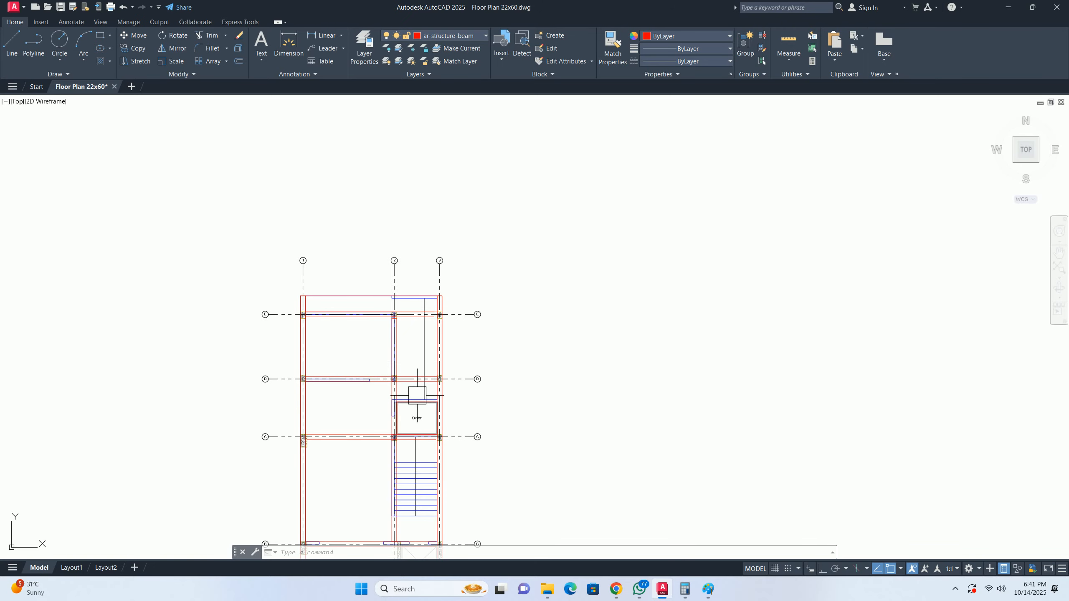
- Hatch the rectangular slab area around the "Sunken" label with the ANSI37 pattern
{"action": "scroll", "coordinate": [417, 394], "scroll_direction": "up", "scroll_amount": 2}
{"action": "scroll", "coordinate": [416, 409], "scroll_direction": "up", "scroll_amount": 2}
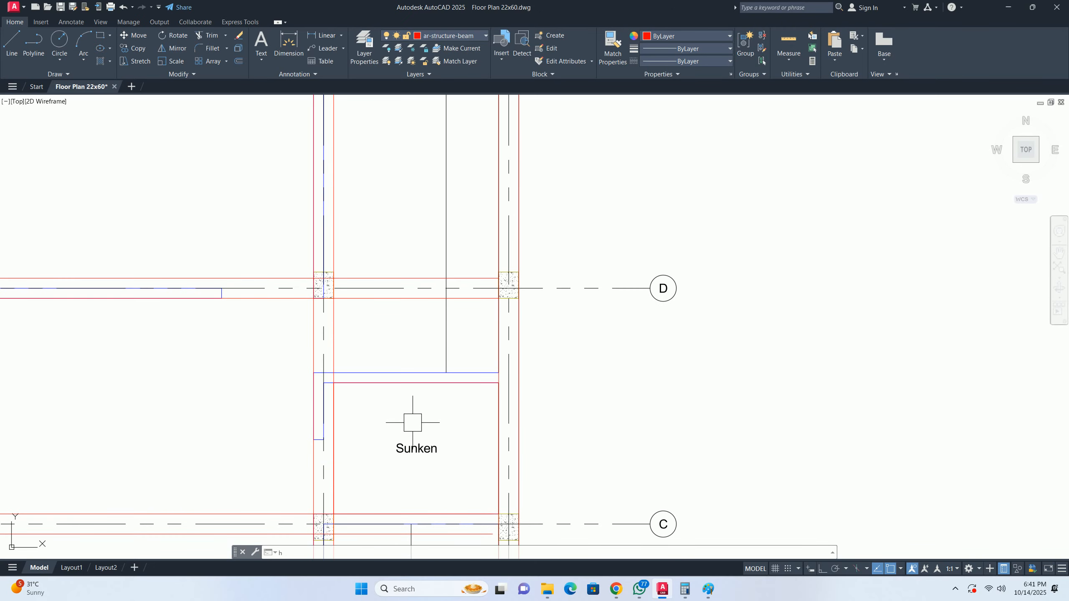
{"action": "key", "text": "Return"}
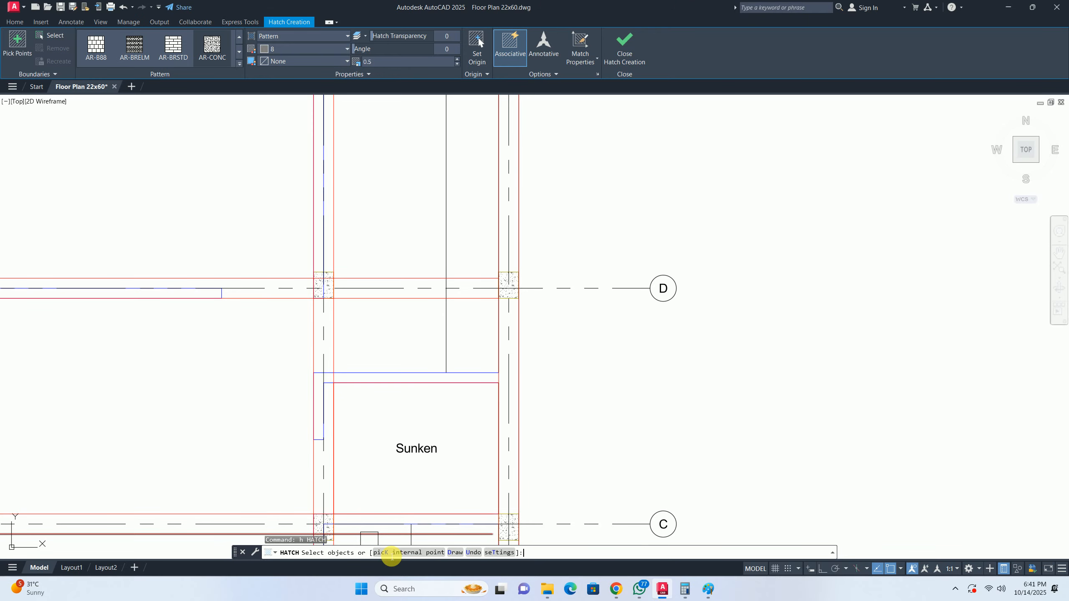
{"action": "left_click", "coordinate": [387, 552]}
{"action": "left_click", "coordinate": [374, 419]}
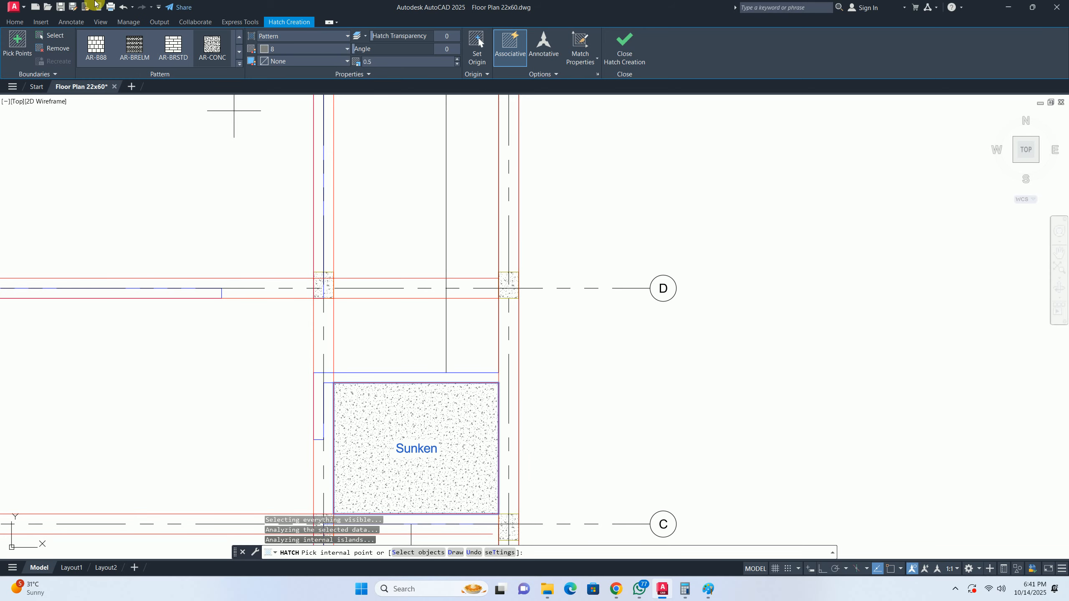
{"action": "scroll", "coordinate": [199, 56], "scroll_direction": "down", "scroll_amount": 1}
{"action": "scroll", "coordinate": [213, 55], "scroll_direction": "up", "scroll_amount": 4}
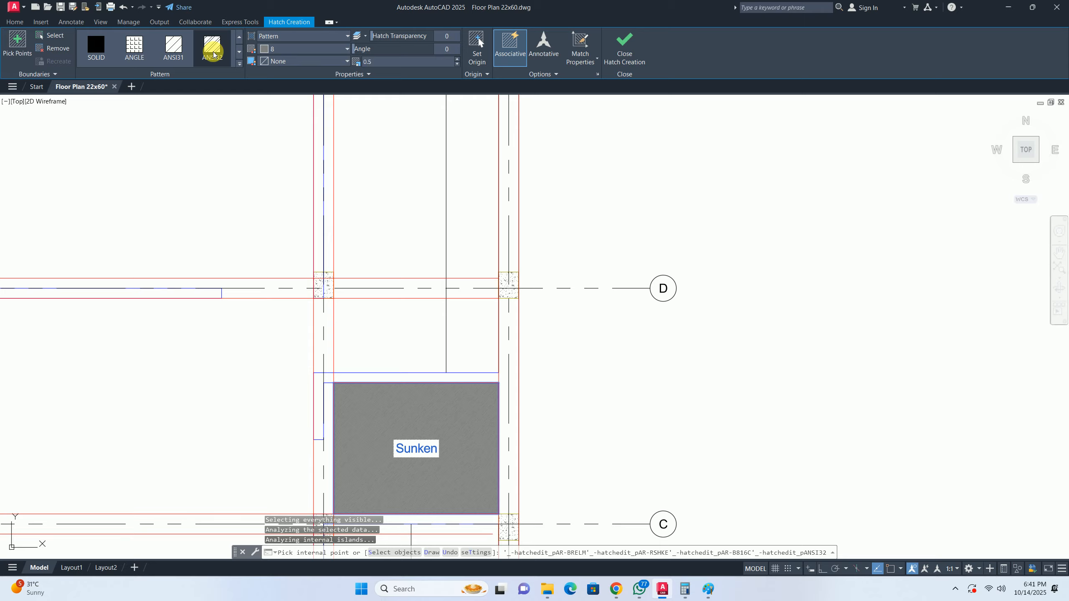
{"action": "scroll", "coordinate": [185, 48], "scroll_direction": "down", "scroll_amount": 2}
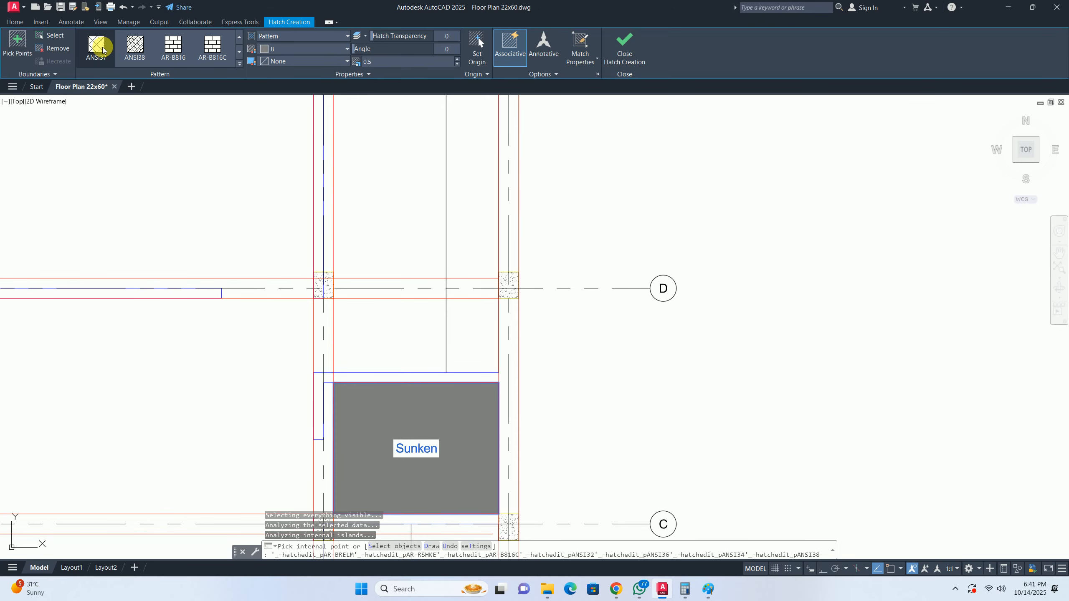
{"action": "left_click", "coordinate": [96, 47]}
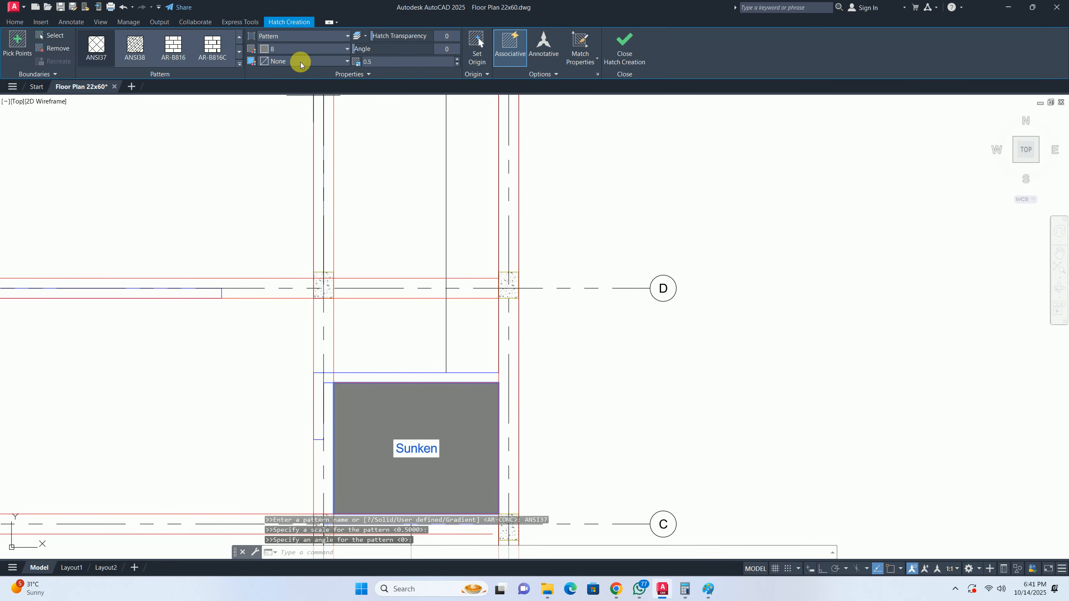
- Set the new hatch's color to 200,201,45 and its scale to 25, and finish the hatch
{"action": "left_click", "coordinate": [295, 49]}
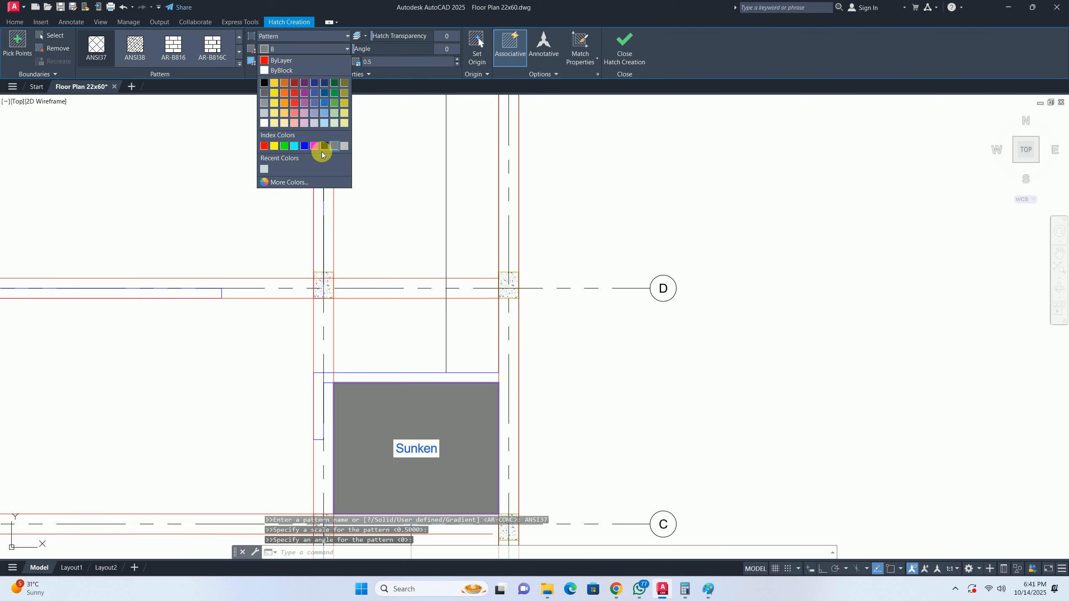
{"action": "left_click", "coordinate": [344, 112]}
{"action": "left_click", "coordinate": [418, 62]}
{"action": "type", "text": "1,45"}
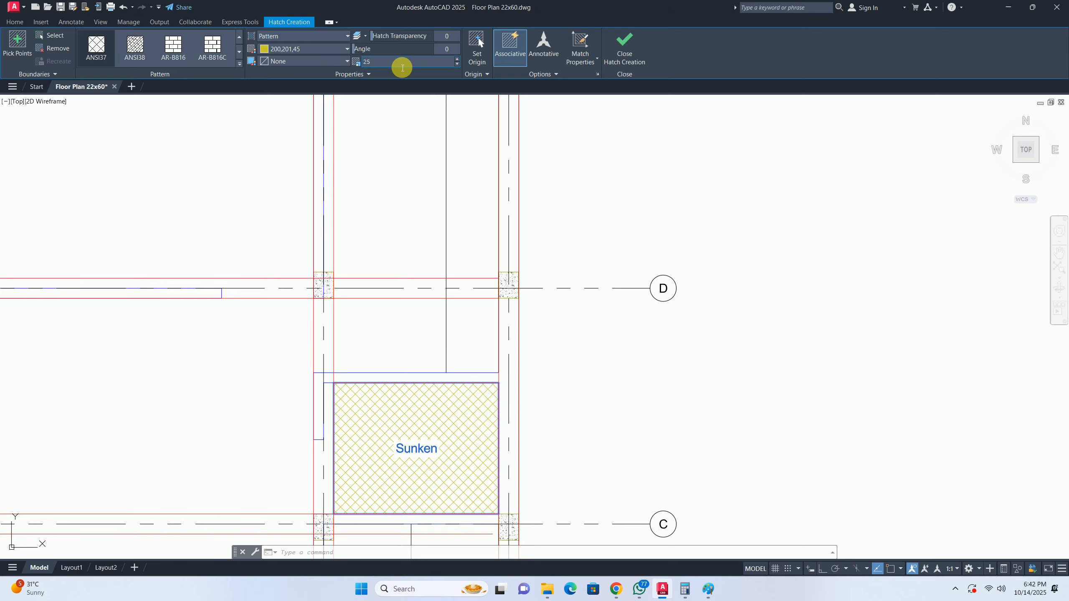
{"action": "scroll", "coordinate": [501, 216], "scroll_direction": "down", "scroll_amount": 4}
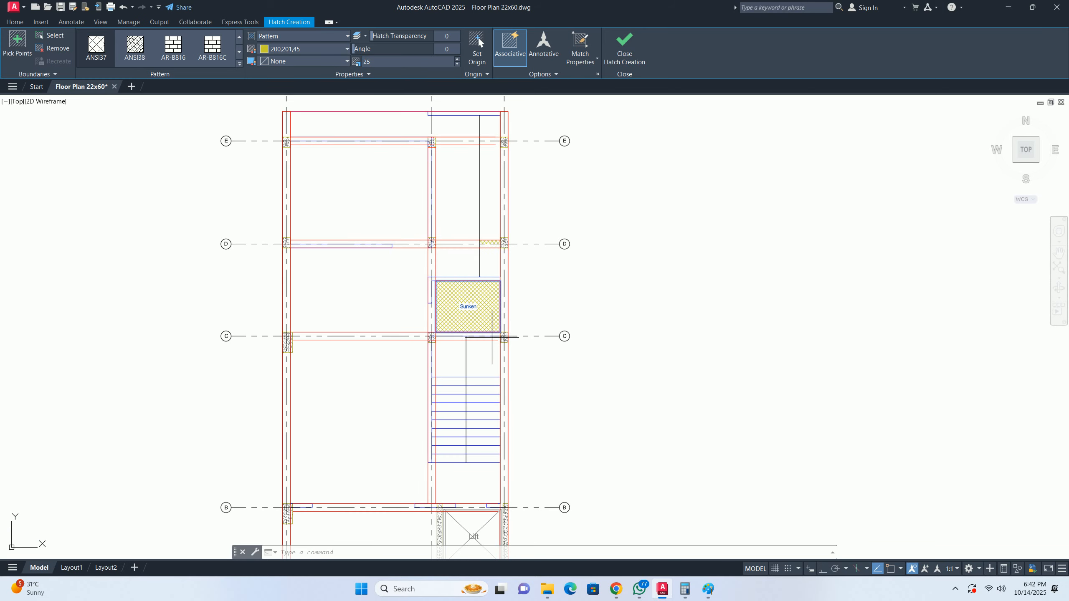
{"action": "left_click", "coordinate": [623, 40]}
{"action": "scroll", "coordinate": [455, 325], "scroll_direction": "down", "scroll_amount": 3}
{"action": "middle_click_drag", "start_coordinate": [455, 325], "coordinate": [388, 327]}
{"action": "scroll", "coordinate": [348, 329], "scroll_direction": "up", "scroll_amount": 4}
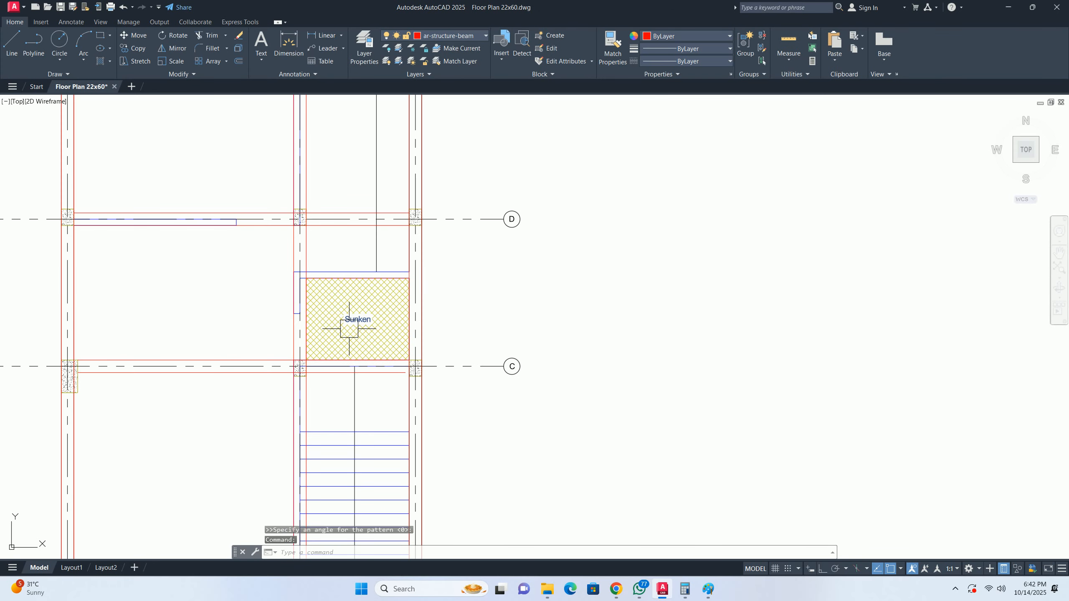
{"action": "scroll", "coordinate": [379, 331], "scroll_direction": "down", "scroll_amount": 2}
{"action": "scroll", "coordinate": [378, 332], "scroll_direction": "down", "scroll_amount": 2}
{"action": "scroll", "coordinate": [357, 246], "scroll_direction": "up", "scroll_amount": 4}
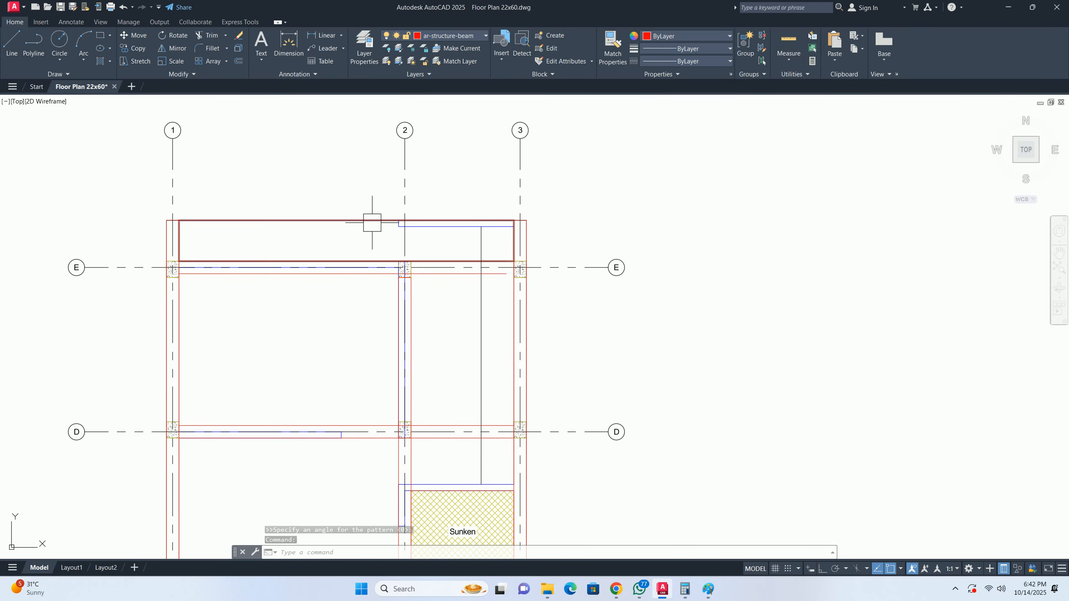
{"action": "scroll", "coordinate": [420, 320], "scroll_direction": "down", "scroll_amount": 2}
- Switch to Paint and clear the whole canvas of its old sketch
{"action": "left_click", "coordinate": [616, 589]}
{"action": "left_click", "coordinate": [612, 556]}
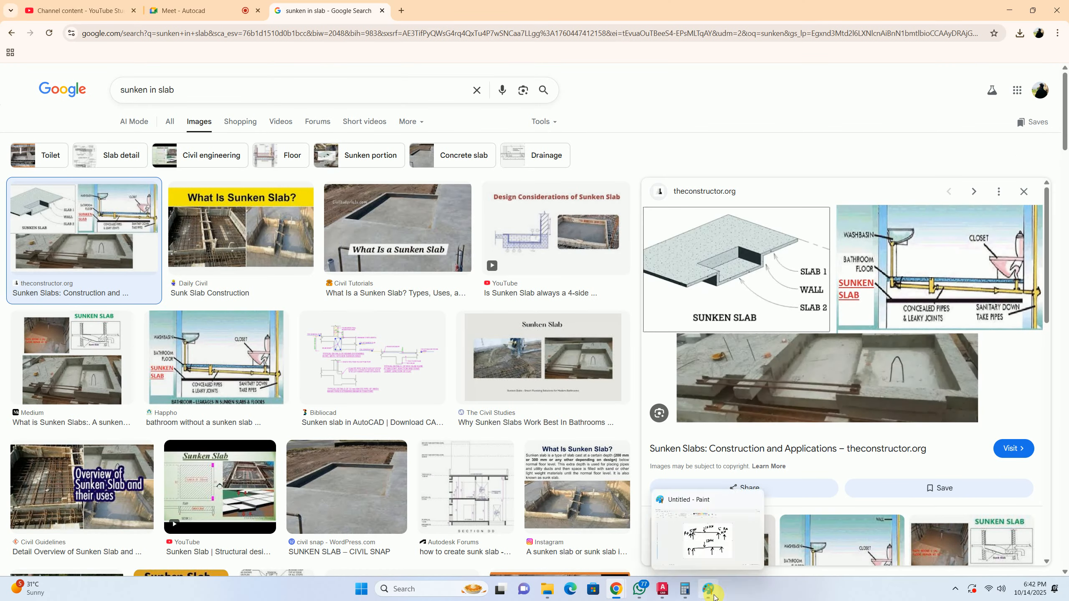
{"action": "left_click", "coordinate": [708, 589]}
{"action": "key", "text": "ctrl+a"}
{"action": "key", "text": "Delete"}
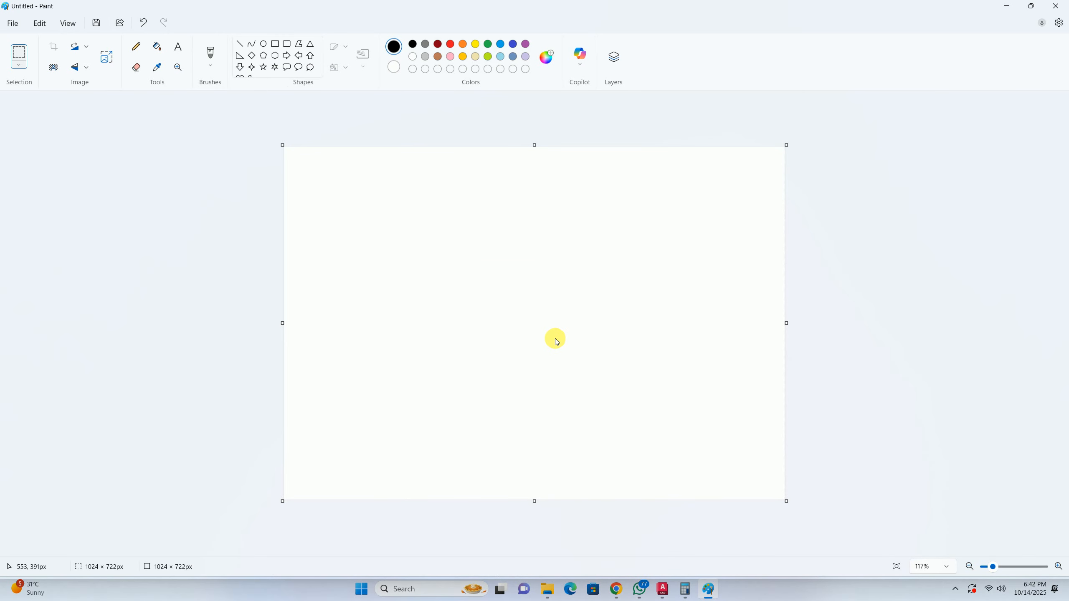
- Sketch a slab section with the Pencil as two horizontal lines, with thickness arrows and the label 150
{"action": "left_click", "coordinate": [135, 46]}
{"action": "left_click_drag", "start_coordinate": [369, 292], "coordinate": [528, 285]}
{"action": "left_click_drag", "start_coordinate": [388, 344], "coordinate": [486, 348]}
{"action": "left_click_drag", "start_coordinate": [435, 246], "coordinate": [435, 291]}
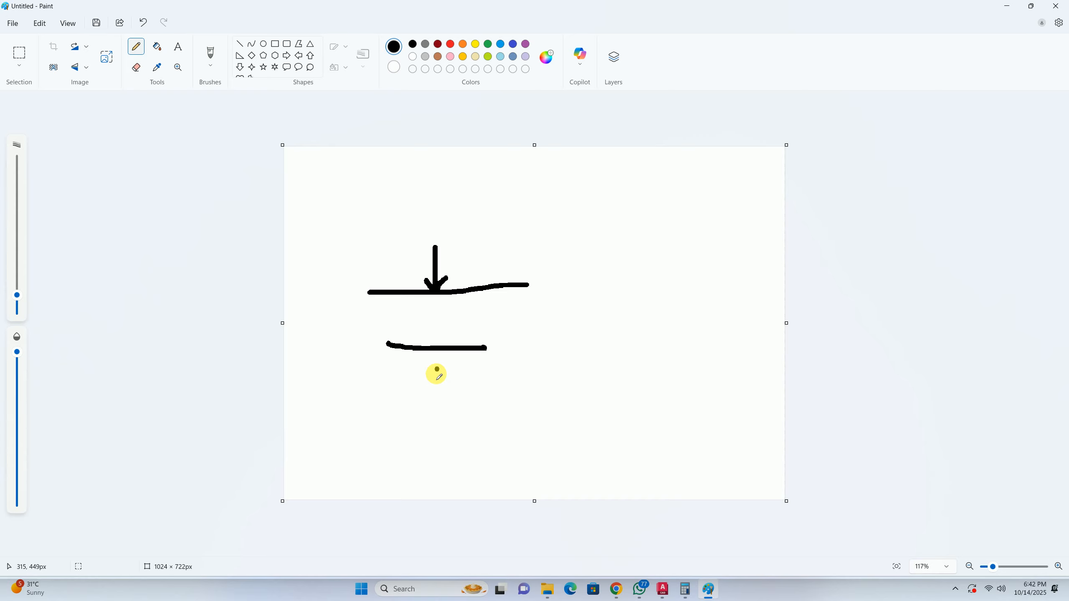
{"action": "left_click_drag", "start_coordinate": [431, 397], "coordinate": [436, 357]}
{"action": "left_click_drag", "start_coordinate": [436, 359], "coordinate": [449, 381]}
{"action": "mouse_move", "coordinate": [417, 304]}
{"action": "left_mouse_down"}
{"action": "mouse_move", "coordinate": [414, 332]}
{"action": "mouse_move", "coordinate": [441, 310]}
{"action": "left_mouse_up"}
- Extend the slab sketch into a thinner stepped section and label its thickness 100-75 beside a double arrow
{"action": "mouse_move", "coordinate": [478, 348]}
{"action": "left_mouse_down"}
{"action": "mouse_move", "coordinate": [534, 349]}
{"action": "mouse_move", "coordinate": [536, 331]}
{"action": "left_mouse_up"}
{"action": "left_click_drag", "start_coordinate": [528, 286], "coordinate": [619, 300]}
{"action": "mouse_move", "coordinate": [539, 327]}
{"action": "left_mouse_down"}
{"action": "mouse_move", "coordinate": [623, 328]}
{"action": "mouse_move", "coordinate": [634, 304]}
{"action": "mouse_move", "coordinate": [613, 298]}
{"action": "mouse_move", "coordinate": [661, 301]}
{"action": "mouse_move", "coordinate": [662, 323]}
{"action": "mouse_move", "coordinate": [673, 315]}
{"action": "mouse_move", "coordinate": [658, 296]}
{"action": "mouse_move", "coordinate": [685, 306]}
{"action": "mouse_move", "coordinate": [747, 268]}
{"action": "left_mouse_up"}
{"action": "left_click", "coordinate": [550, 286]}
{"action": "left_click", "coordinate": [731, 264]}
{"action": "mouse_move", "coordinate": [752, 252]}
{"action": "left_mouse_down"}
{"action": "mouse_move", "coordinate": [757, 277]}
{"action": "mouse_move", "coordinate": [762, 250]}
{"action": "left_mouse_up"}
{"action": "left_click", "coordinate": [745, 256]}
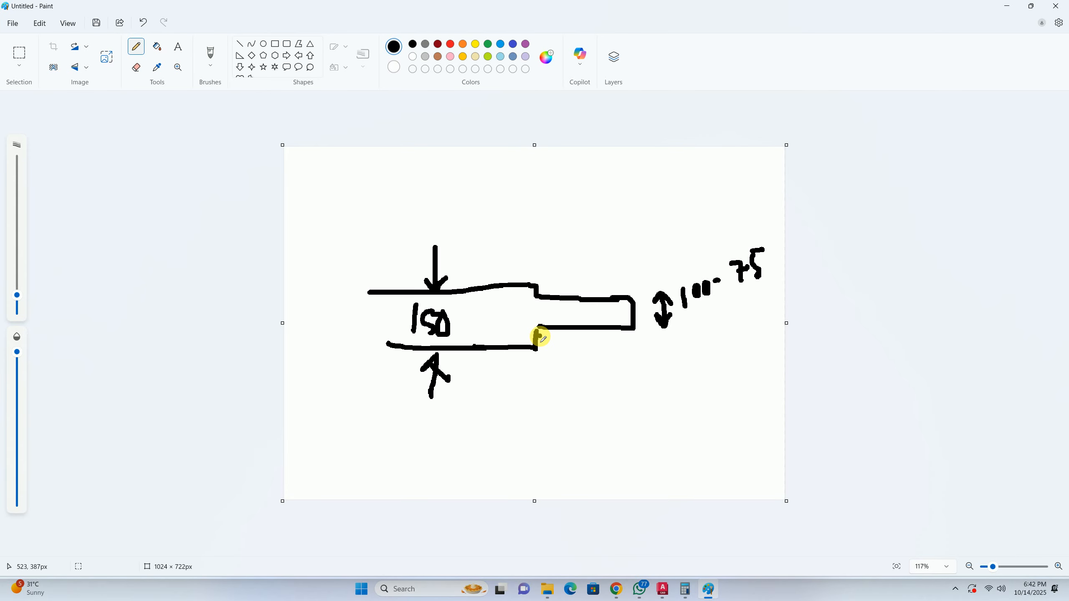
- Redraw the thinner section's outline down to the slab's underside, and mark the upper step with an arrow and the note 40 - 50
{"action": "mouse_move", "coordinate": [535, 349]}
{"action": "left_mouse_down"}
{"action": "mouse_move", "coordinate": [641, 337]}
{"action": "mouse_move", "coordinate": [611, 301]}
{"action": "mouse_move", "coordinate": [535, 296]}
{"action": "mouse_move", "coordinate": [622, 263]}
{"action": "mouse_move", "coordinate": [620, 275]}
{"action": "left_mouse_up"}
{"action": "mouse_move", "coordinate": [612, 202]}
{"action": "left_mouse_down"}
{"action": "mouse_move", "coordinate": [602, 204]}
{"action": "mouse_move", "coordinate": [625, 196]}
{"action": "mouse_move", "coordinate": [641, 221]}
{"action": "mouse_move", "coordinate": [634, 230]}
{"action": "mouse_move", "coordinate": [663, 212]}
{"action": "mouse_move", "coordinate": [650, 195]}
{"action": "left_mouse_up"}
{"action": "key", "text": "ctrl+z"}
{"action": "mouse_move", "coordinate": [537, 195]}
{"action": "left_mouse_down"}
{"action": "mouse_move", "coordinate": [552, 206]}
{"action": "mouse_move", "coordinate": [555, 230]}
{"action": "mouse_move", "coordinate": [564, 206]}
{"action": "mouse_move", "coordinate": [601, 213]}
{"action": "left_mouse_up"}
{"action": "left_click", "coordinate": [600, 220]}
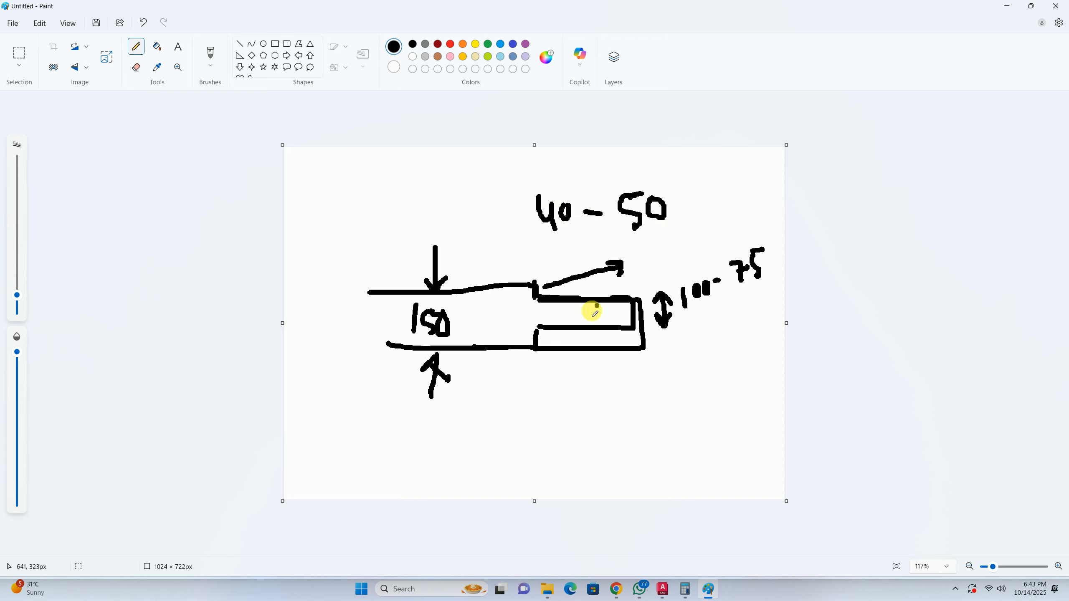
- Scribble over the stepped portion of the slab sketch and return to AutoCAD
{"action": "left_click", "coordinate": [576, 337]}
{"action": "mouse_move", "coordinate": [546, 306]}
{"action": "left_mouse_down"}
{"action": "mouse_move", "coordinate": [625, 313]}
{"action": "mouse_move", "coordinate": [619, 345]}
{"action": "mouse_move", "coordinate": [622, 337]}
{"action": "left_mouse_up"}
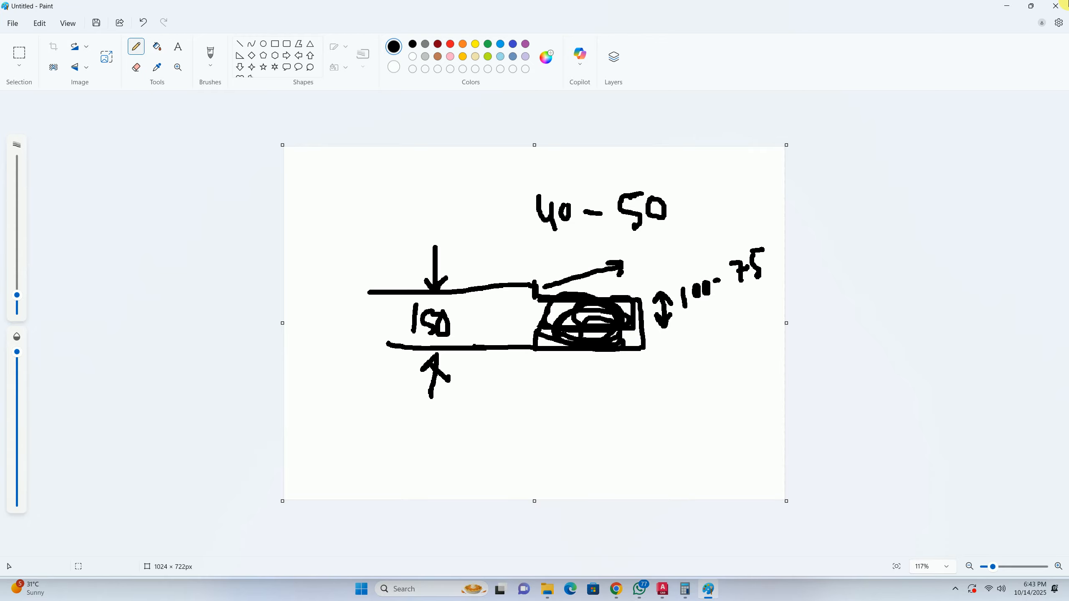
{"action": "left_click", "coordinate": [1006, 6]}
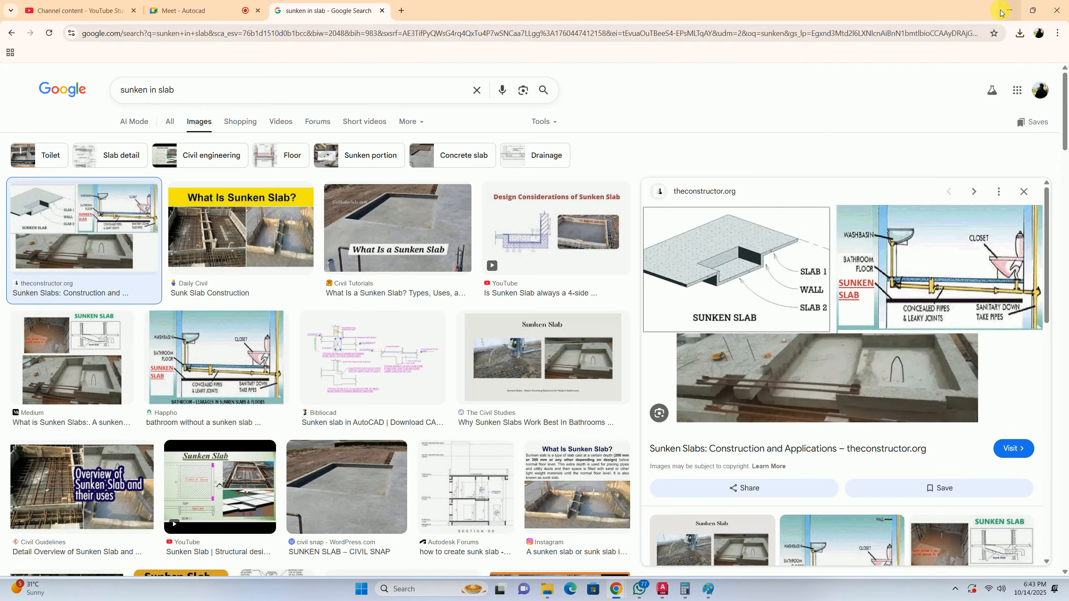
{"action": "left_click", "coordinate": [1009, 9]}
{"action": "scroll", "coordinate": [522, 323], "scroll_direction": "up", "scroll_amount": 3}
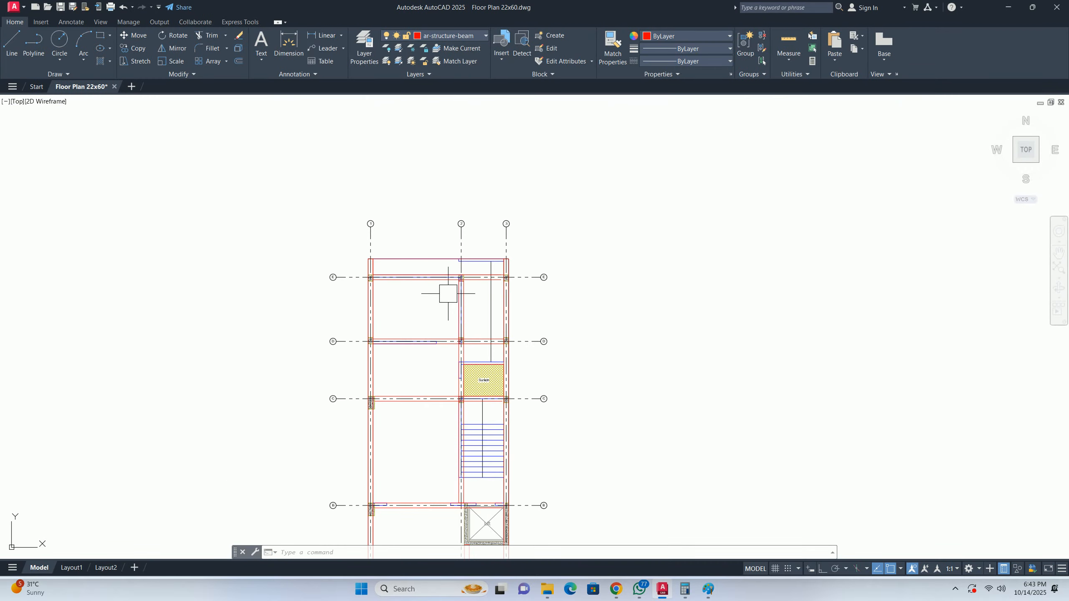
- Switch to WhatsApp and open the 5 pm AutoCAD class group chat
{"action": "left_click", "coordinate": [639, 589]}
{"action": "left_click", "coordinate": [200, 63]}
{"action": "left_click", "coordinate": [137, 140]}
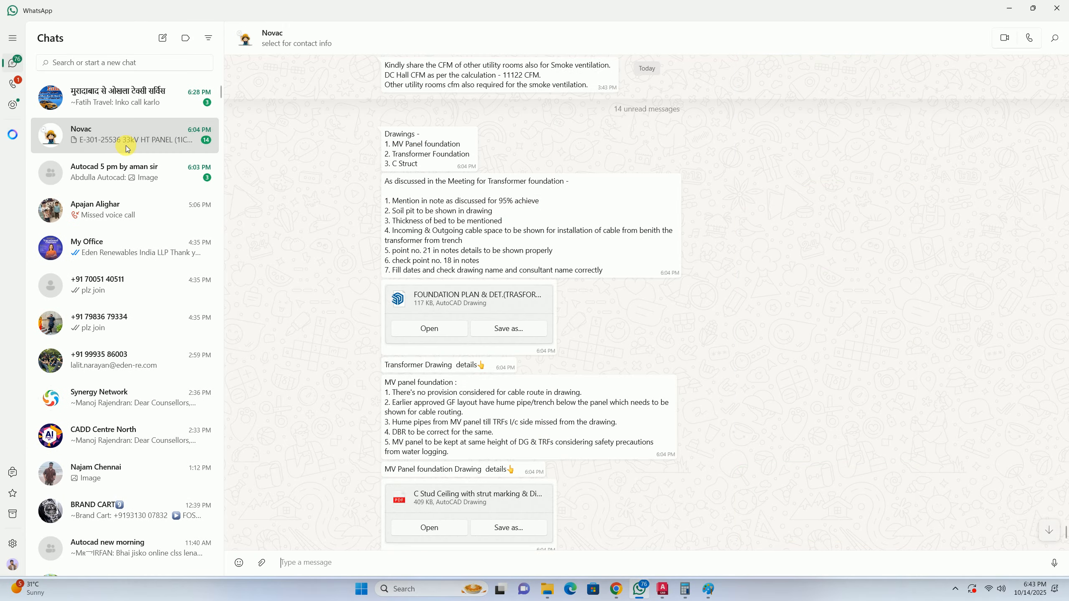
{"action": "left_click", "coordinate": [136, 169]}
{"action": "left_click", "coordinate": [137, 147]}
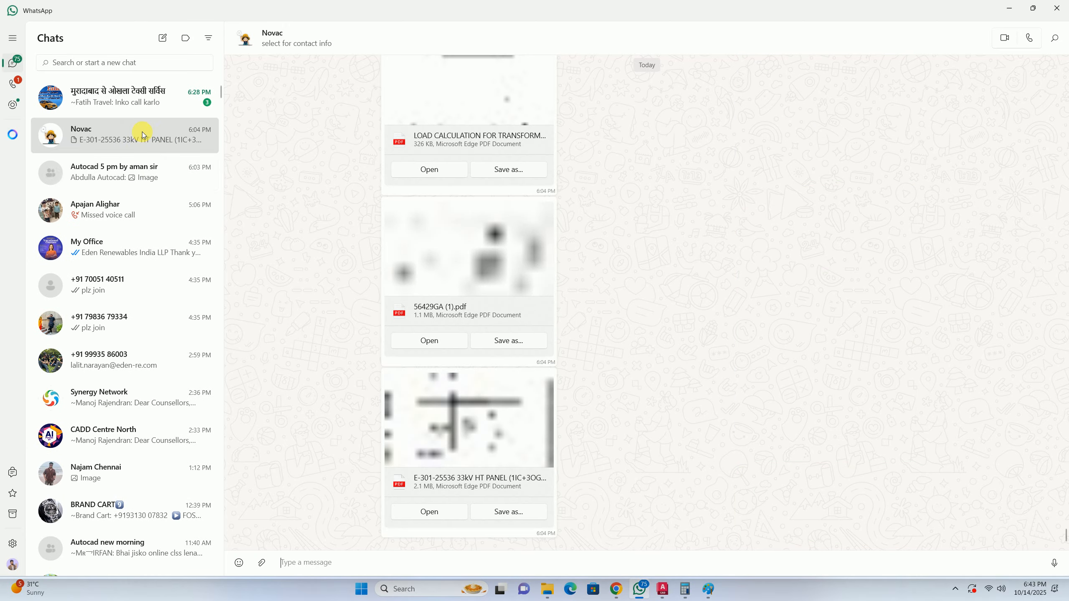
{"action": "left_click", "coordinate": [150, 179]}
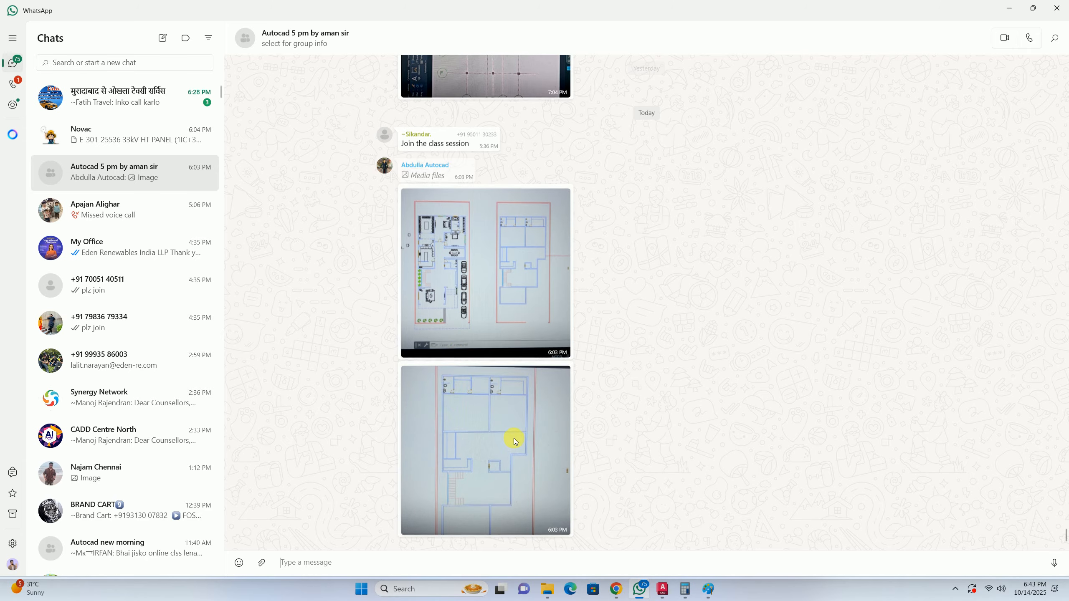
- Open the shared photo of the two floor plans, examine it enlarged, and return to AutoCAD
{"action": "scroll", "coordinate": [492, 434], "scroll_direction": "up", "scroll_amount": 3}
{"action": "left_click", "coordinate": [490, 422]}
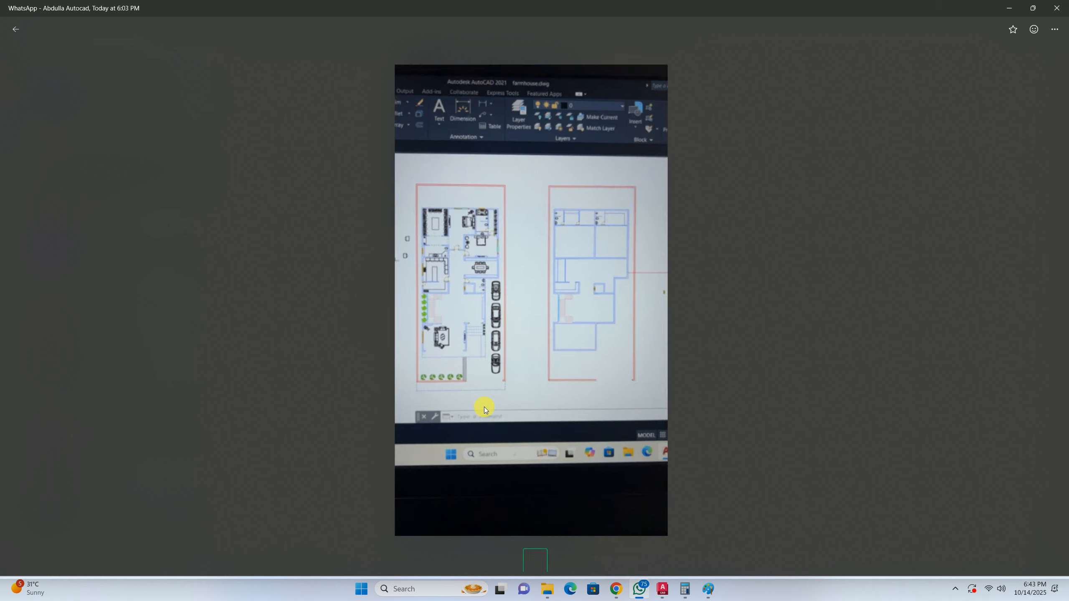
{"action": "scroll", "coordinate": [489, 230], "scroll_direction": "up", "scroll_amount": 5}
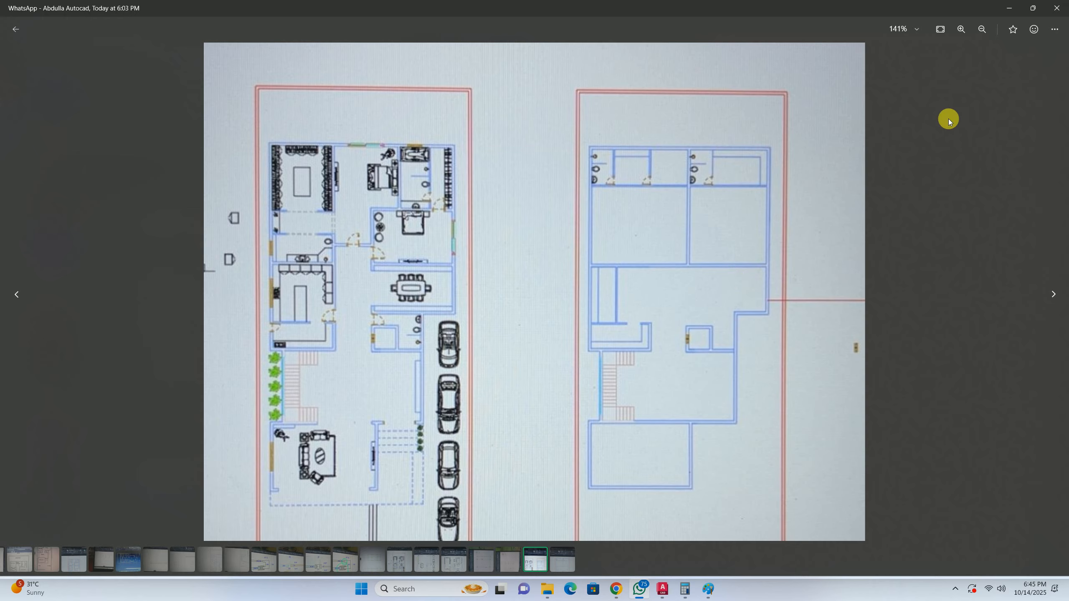
{"action": "left_click", "coordinate": [914, 147]}
{"action": "left_click", "coordinate": [1009, 8]}
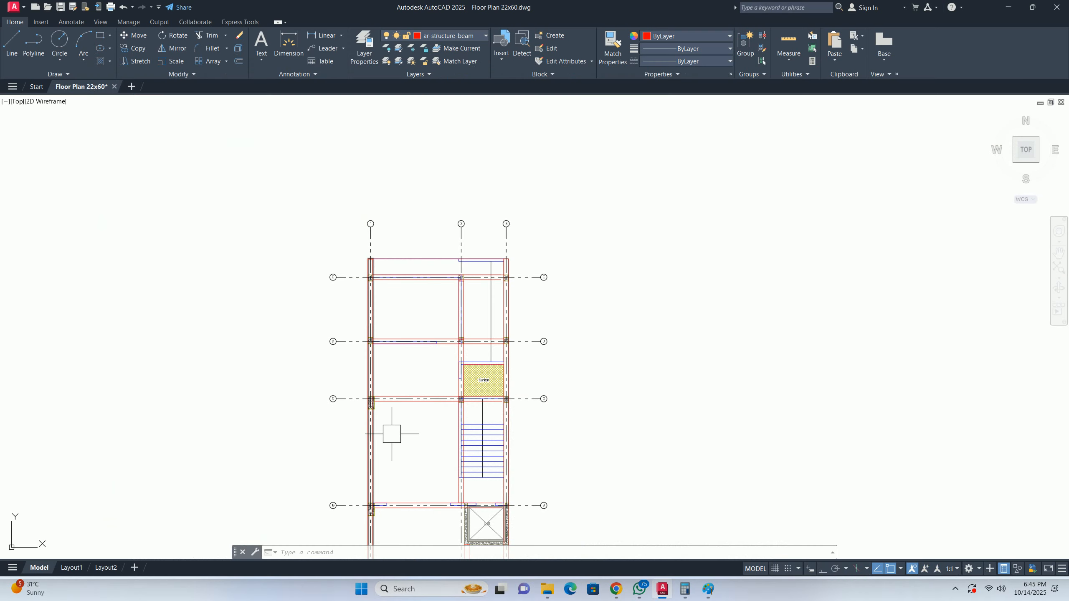
- Examine the beams, columns and lift walls along grids A and B of the structural plan
{"action": "middle_click_drag", "start_coordinate": [374, 424], "coordinate": [365, 167]}
{"action": "scroll", "coordinate": [343, 326], "scroll_direction": "up", "scroll_amount": 3}
{"action": "scroll", "coordinate": [374, 334], "scroll_direction": "up", "scroll_amount": 2}
{"action": "middle_click_drag", "start_coordinate": [383, 247], "coordinate": [379, 483]}
{"action": "scroll", "coordinate": [382, 463], "scroll_direction": "down", "scroll_amount": 3}
{"action": "scroll", "coordinate": [393, 411], "scroll_direction": "down", "scroll_amount": 3}
{"action": "scroll", "coordinate": [336, 378], "scroll_direction": "up", "scroll_amount": 8}
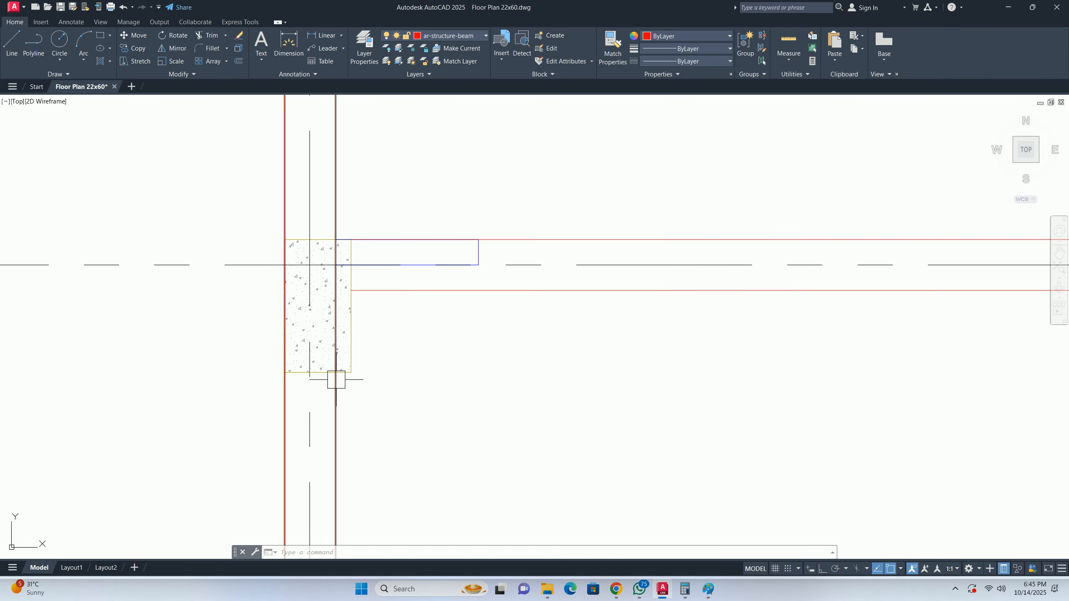
{"action": "scroll", "coordinate": [370, 350], "scroll_direction": "down", "scroll_amount": 6}
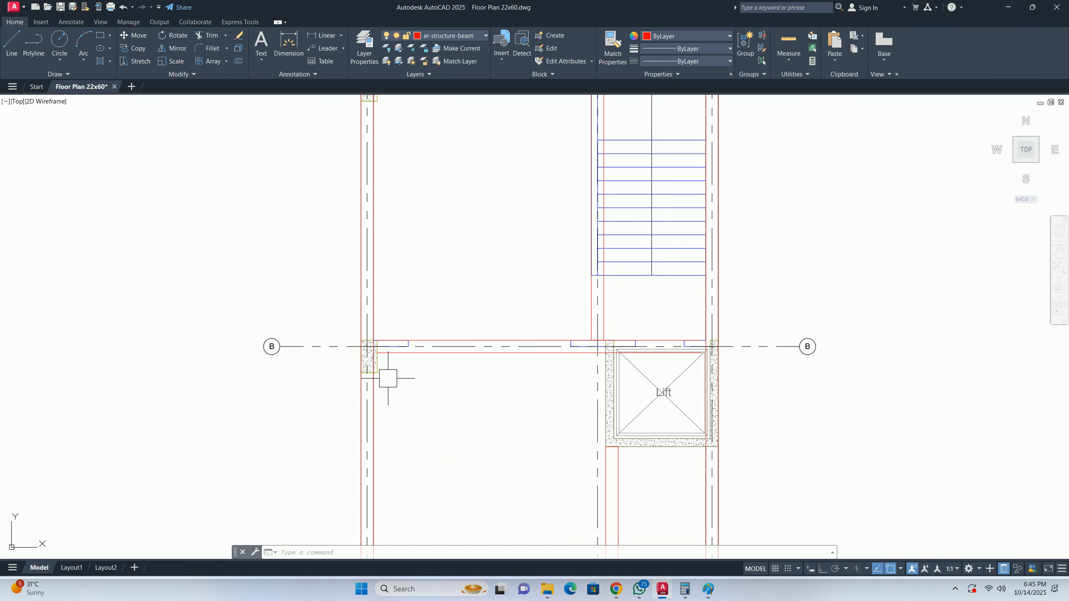
{"action": "scroll", "coordinate": [416, 405], "scroll_direction": "up", "scroll_amount": 4}
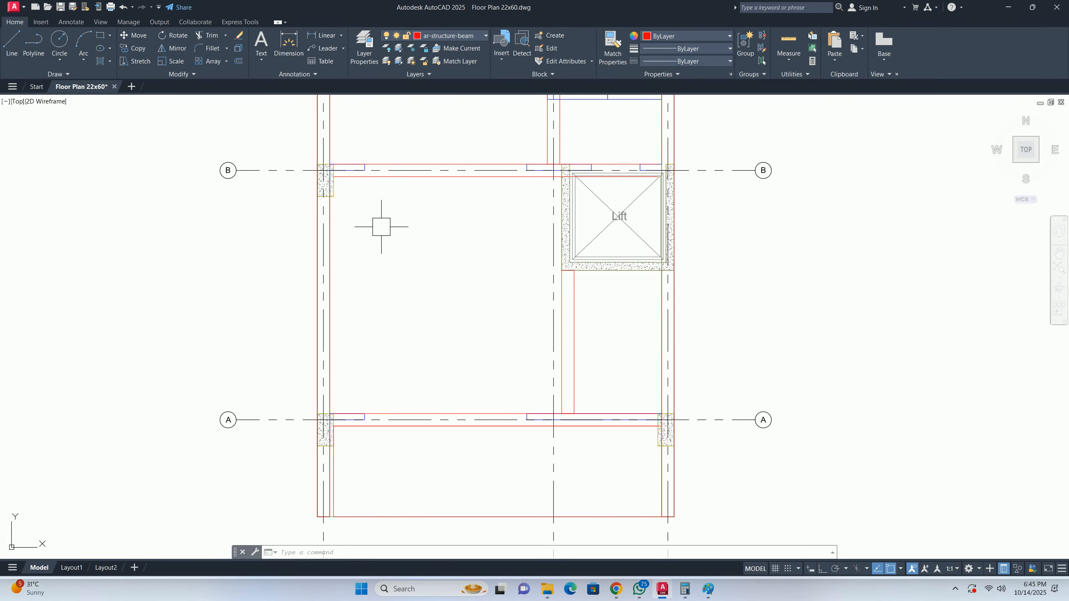
{"action": "scroll", "coordinate": [381, 227], "scroll_direction": "up", "scroll_amount": 2}
{"action": "scroll", "coordinate": [386, 271], "scroll_direction": "down", "scroll_amount": 8}
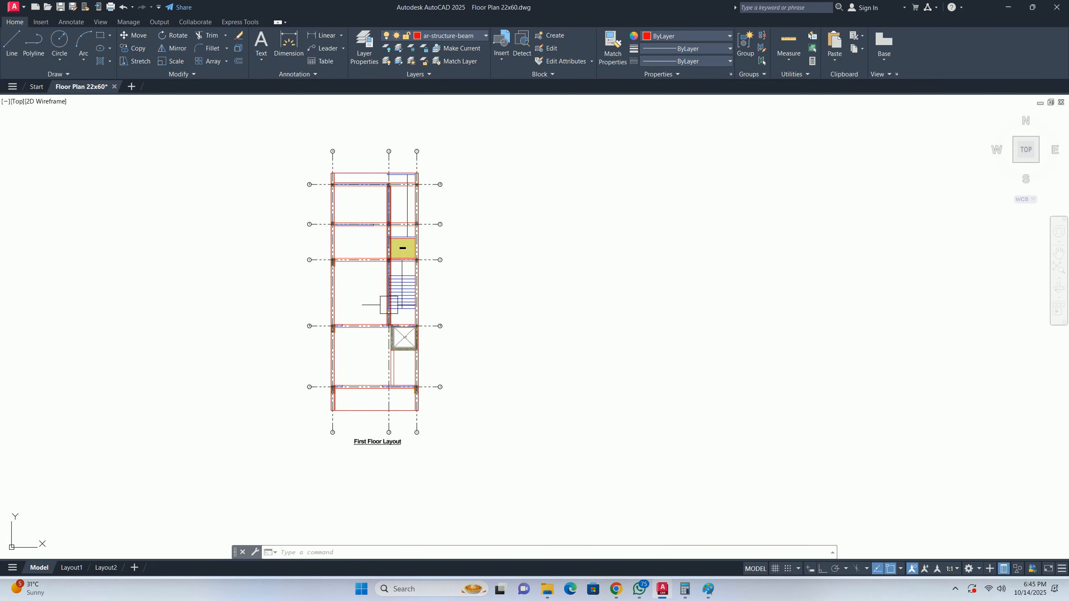
- Set the scale of the ANSI37 hatch in the sunken area to 30
{"action": "scroll", "coordinate": [404, 269], "scroll_direction": "up", "scroll_amount": 4}
{"action": "middle_click_drag", "start_coordinate": [396, 250], "coordinate": [422, 343]}
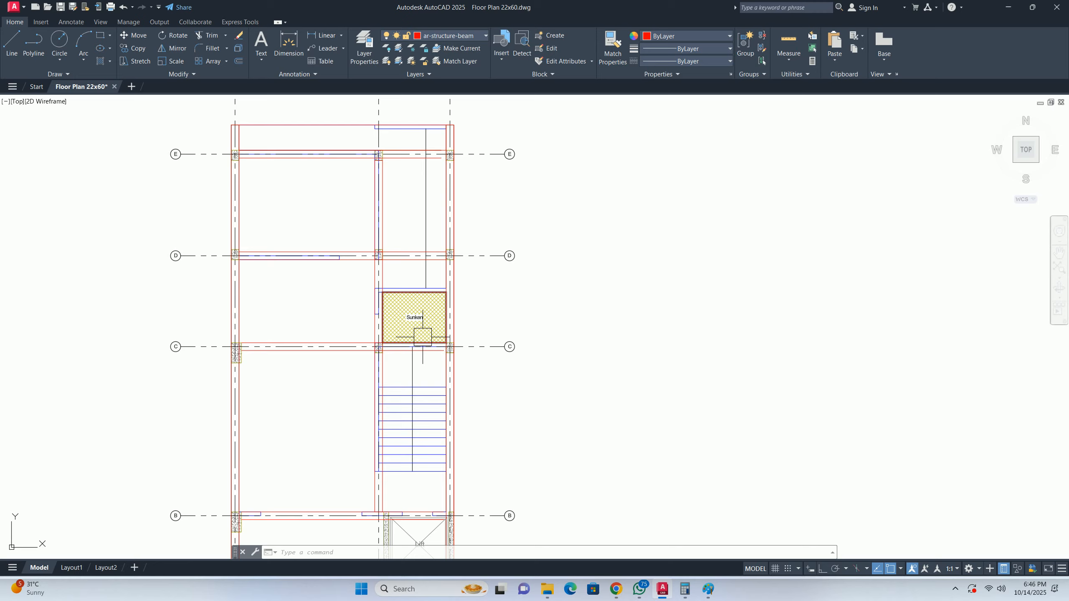
{"action": "scroll", "coordinate": [420, 301], "scroll_direction": "up", "scroll_amount": 6}
{"action": "left_click", "coordinate": [420, 301]}
{"action": "left_click", "coordinate": [549, 292]}
{"action": "type", "text": "30"}
{"action": "left_click", "coordinate": [550, 293]}
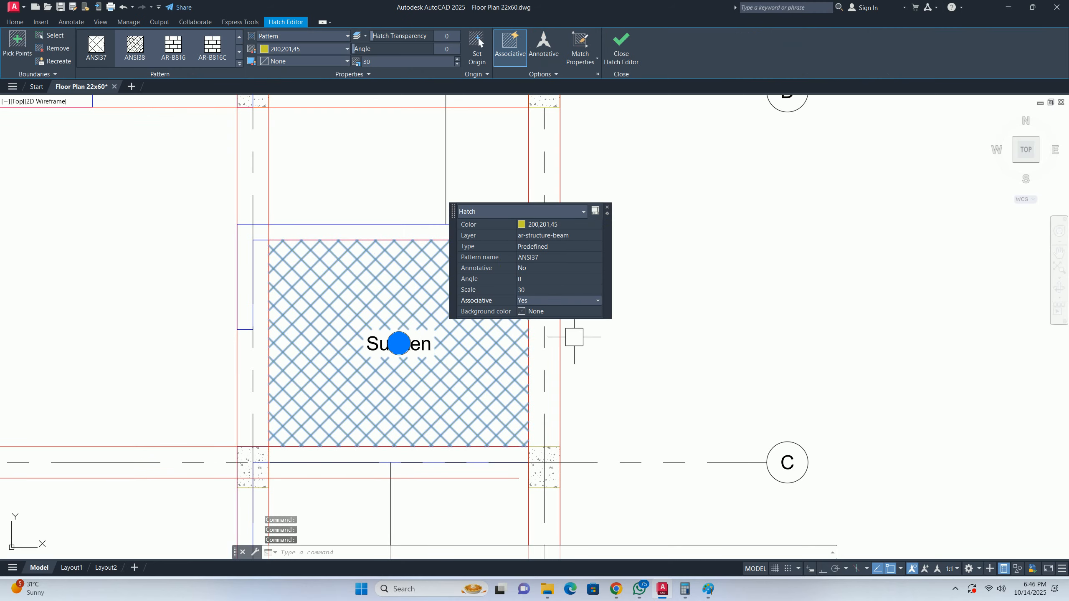
{"action": "key", "text": "Escape"}
{"action": "key", "text": "Escape"}
{"action": "scroll", "coordinate": [507, 351], "scroll_direction": "down", "scroll_amount": 8}
{"action": "key", "text": "Escape"}
{"action": "key", "text": "Escape"}
{"action": "key", "text": "Escape"}
{"action": "scroll", "coordinate": [481, 412], "scroll_direction": "up", "scroll_amount": 5}
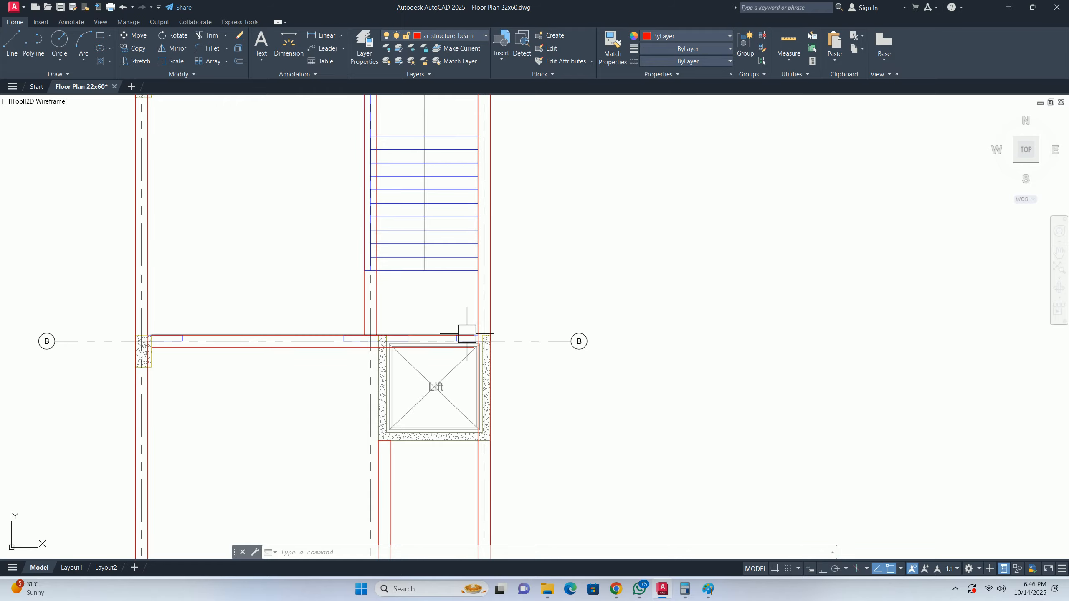
{"action": "scroll", "coordinate": [423, 346], "scroll_direction": "down", "scroll_amount": 3}
{"action": "scroll", "coordinate": [300, 318], "scroll_direction": "up", "scroll_amount": 3}
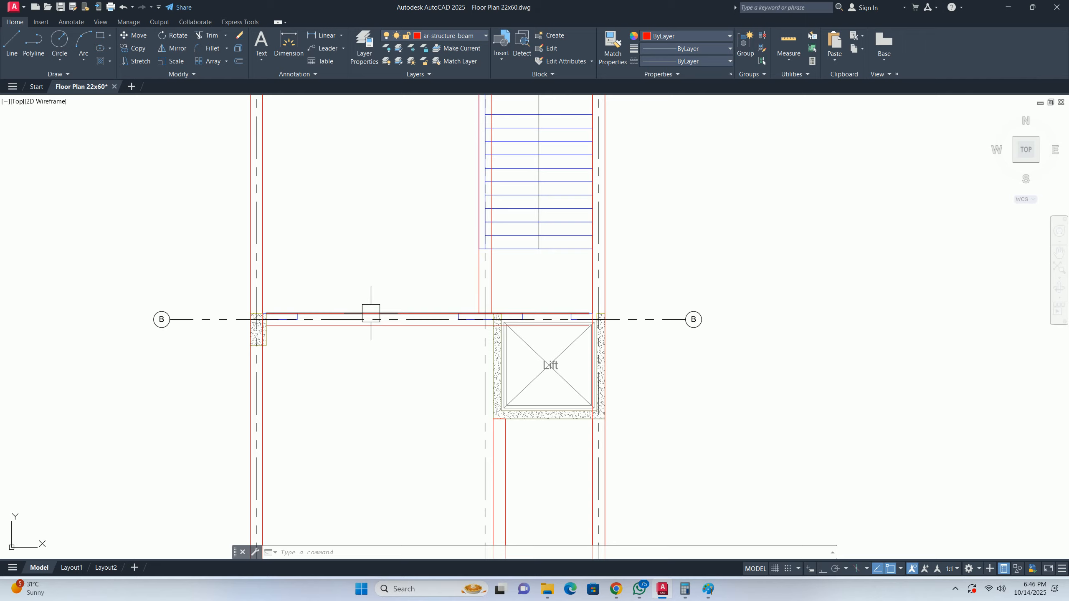
{"action": "scroll", "coordinate": [412, 292], "scroll_direction": "down", "scroll_amount": 6}
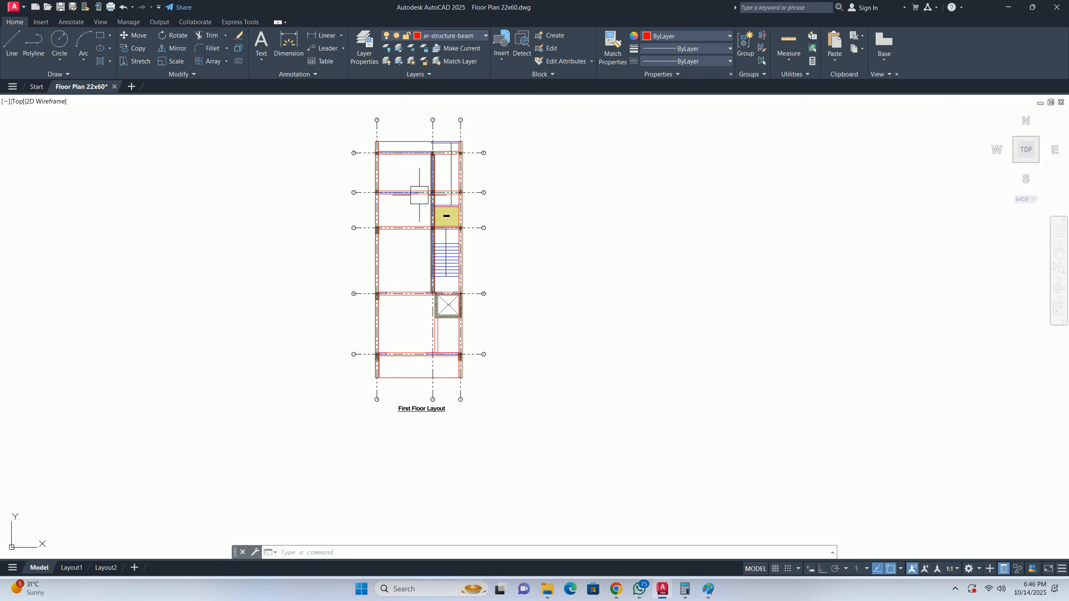
- Switch to Paint and clear the whole canvas of the previous slab sketch
{"action": "left_click", "coordinate": [708, 589]}
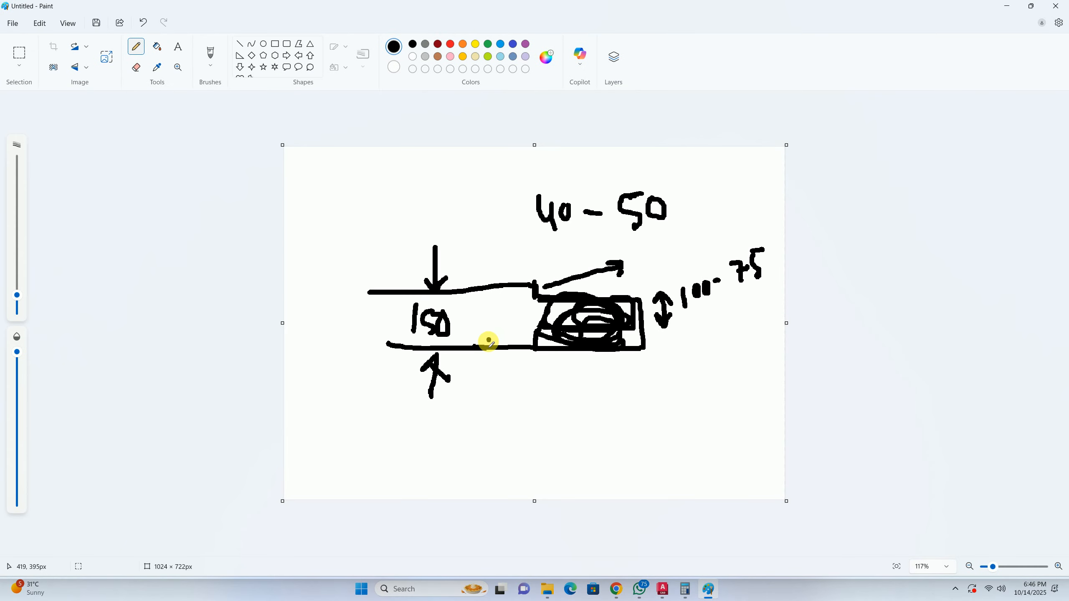
{"action": "key", "text": "ctrl+a"}
{"action": "key", "text": "Delete"}
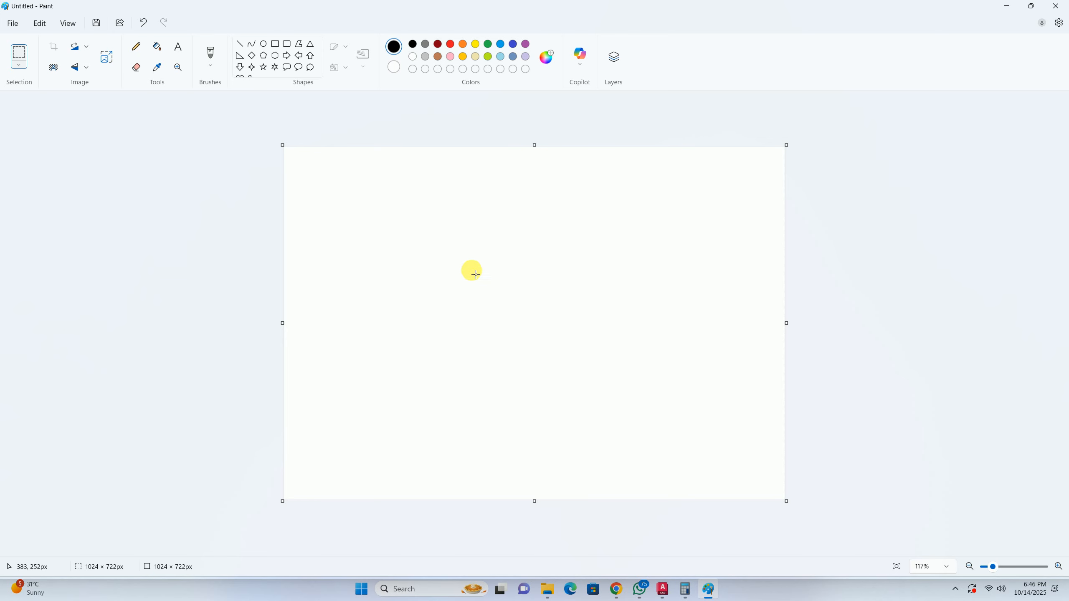
- Sketch a slab section in black pencil with a straight top, a stepped underside and a closed far end
{"action": "left_click", "coordinate": [138, 52]}
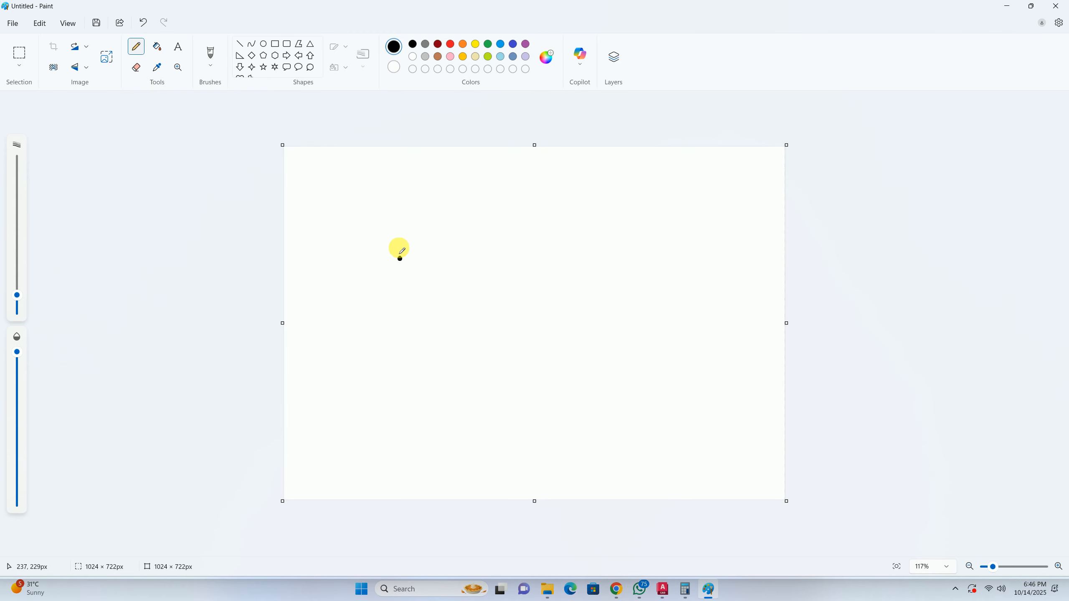
{"action": "left_click_drag", "start_coordinate": [365, 222], "coordinate": [569, 231]}
{"action": "mouse_move", "coordinate": [365, 283]}
{"action": "left_mouse_down"}
{"action": "mouse_move", "coordinate": [522, 299]}
{"action": "mouse_move", "coordinate": [520, 272]}
{"action": "mouse_move", "coordinate": [612, 270]}
{"action": "left_mouse_up"}
{"action": "mouse_move", "coordinate": [566, 230]}
{"action": "left_mouse_down"}
{"action": "mouse_move", "coordinate": [683, 239]}
{"action": "mouse_move", "coordinate": [682, 263]}
{"action": "mouse_move", "coordinate": [732, 265]}
{"action": "left_mouse_up"}
{"action": "key", "text": "ctrl+z"}
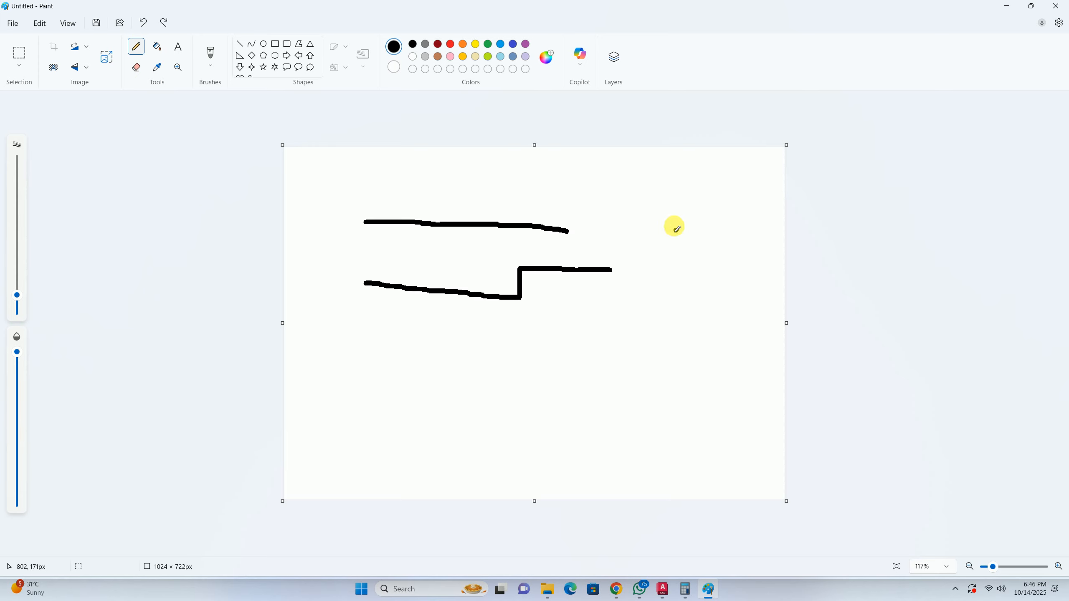
{"action": "left_click_drag", "start_coordinate": [535, 222], "coordinate": [773, 233]}
{"action": "mouse_move", "coordinate": [601, 268]}
{"action": "left_mouse_down"}
{"action": "mouse_move", "coordinate": [742, 274]}
{"action": "mouse_move", "coordinate": [765, 270]}
{"action": "mouse_move", "coordinate": [769, 240]}
{"action": "left_mouse_up"}
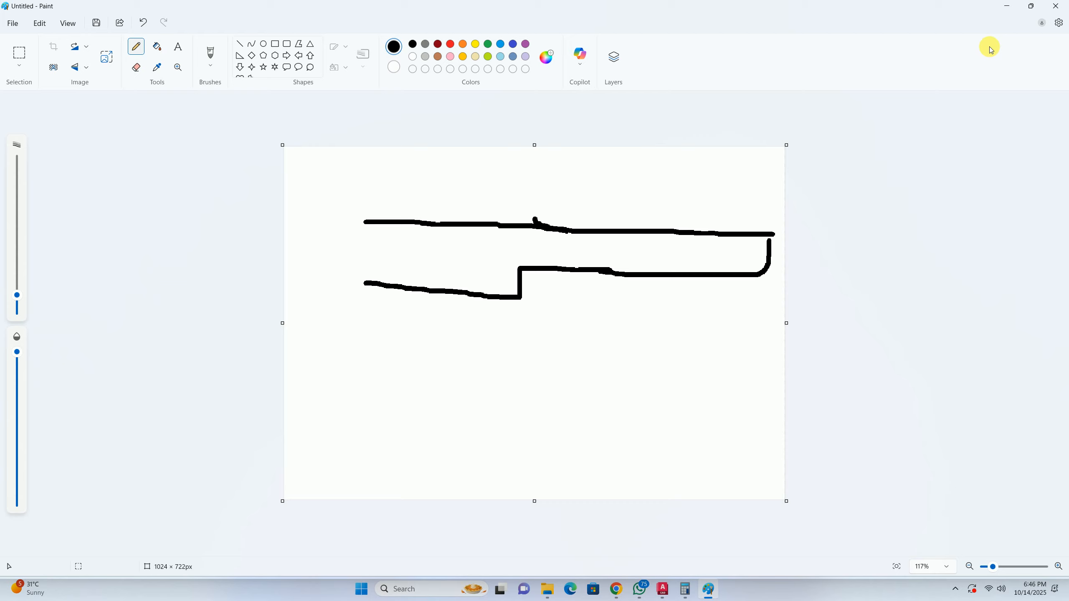
- Return to AutoCAD and examine the beams, columns and lift area from grid A to grid E
{"action": "left_click", "coordinate": [1002, 7]}
{"action": "scroll", "coordinate": [418, 291], "scroll_direction": "up", "scroll_amount": 5}
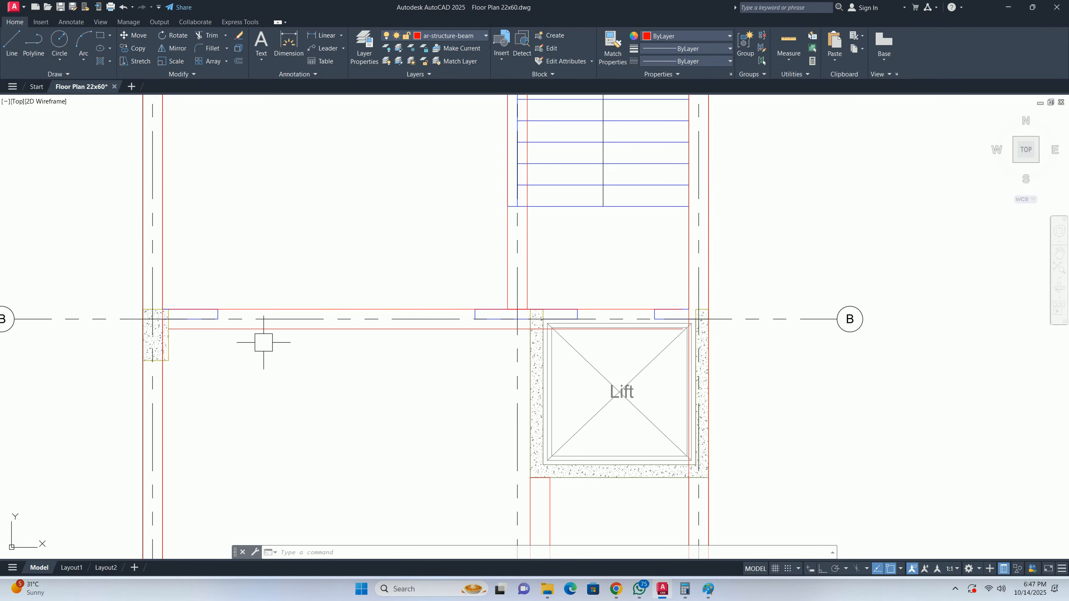
{"action": "scroll", "coordinate": [438, 321], "scroll_direction": "down", "scroll_amount": 4}
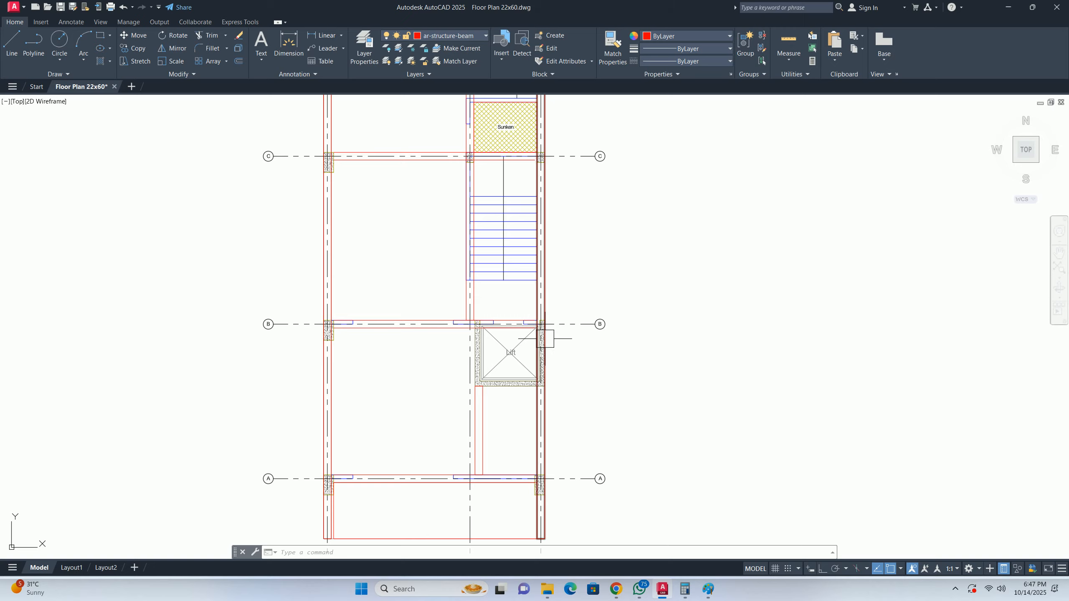
{"action": "scroll", "coordinate": [540, 343], "scroll_direction": "down", "scroll_amount": 4}
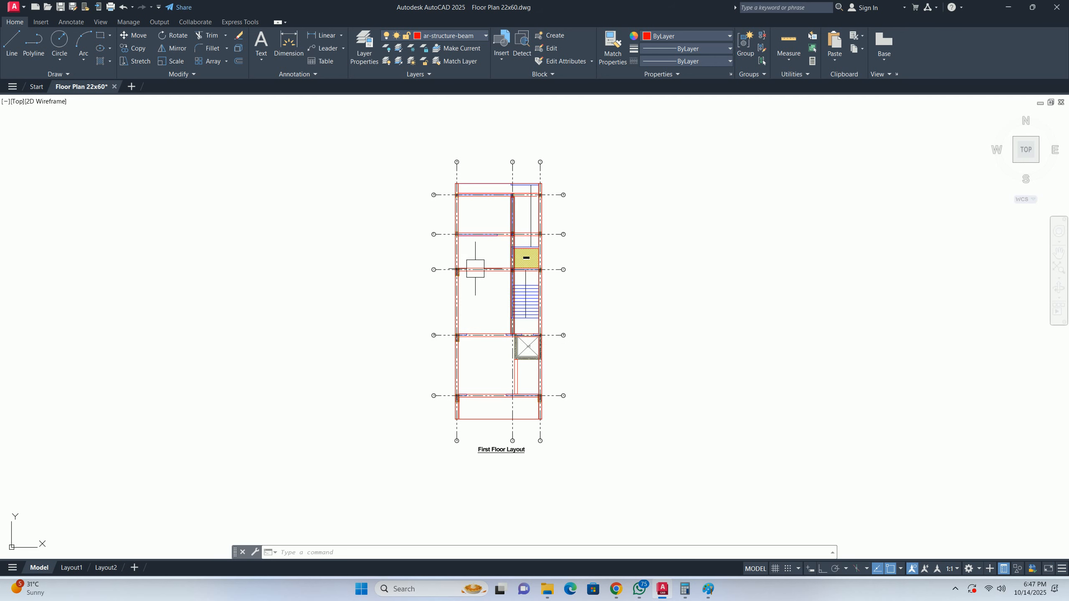
{"action": "scroll", "coordinate": [467, 205], "scroll_direction": "up", "scroll_amount": 6}
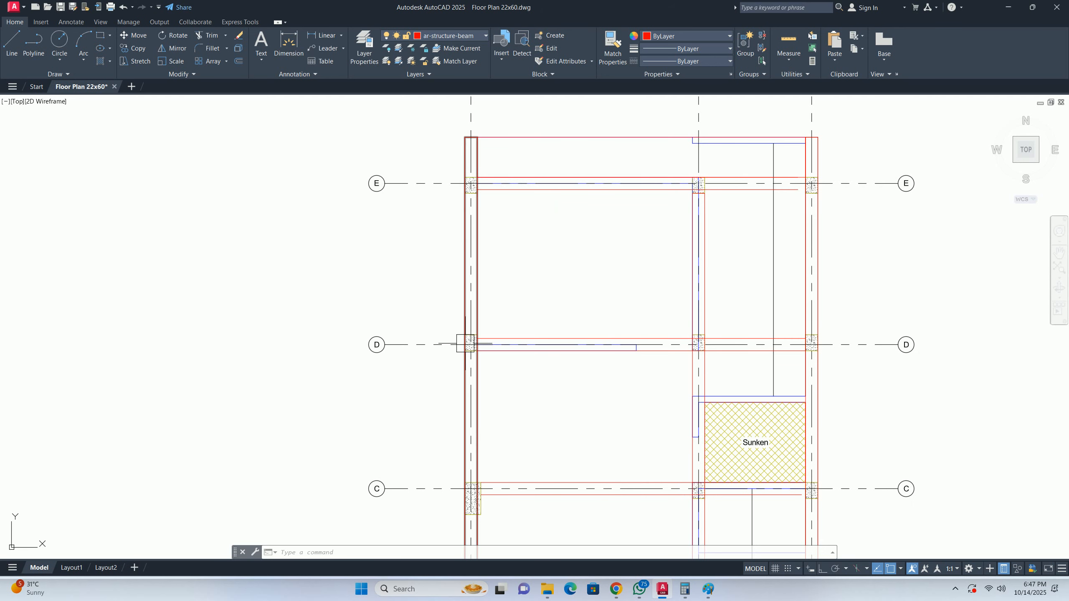
{"action": "scroll", "coordinate": [463, 320], "scroll_direction": "down", "scroll_amount": 5}
{"action": "scroll", "coordinate": [441, 312], "scroll_direction": "up", "scroll_amount": 4}
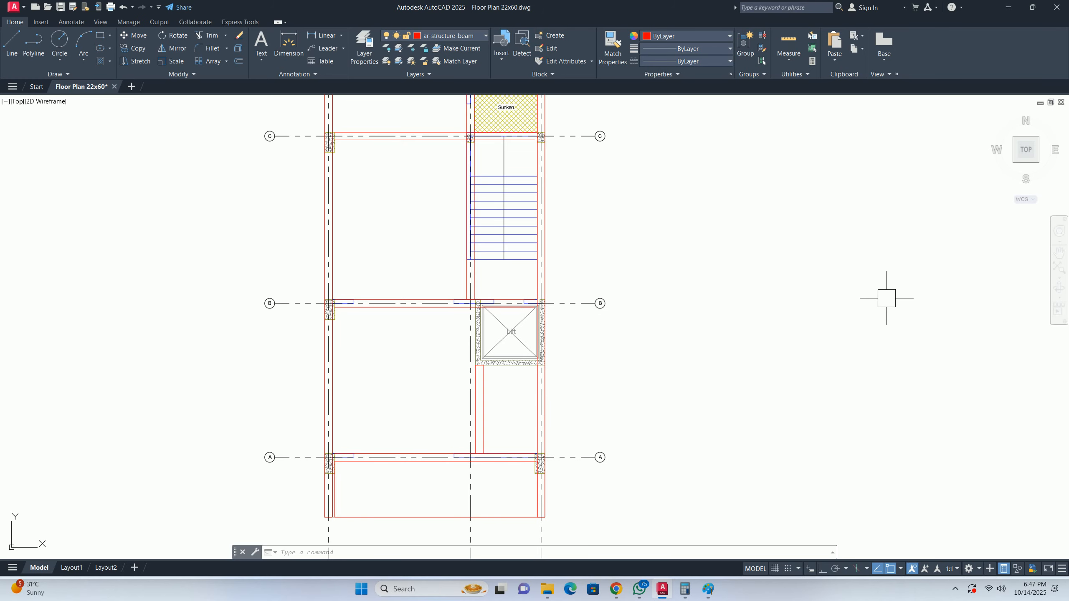
- Stretch the ends of both grid B beam lines above the lift to the inner face of the grid 3 beam
{"action": "scroll", "coordinate": [530, 298], "scroll_direction": "up", "scroll_amount": 4}
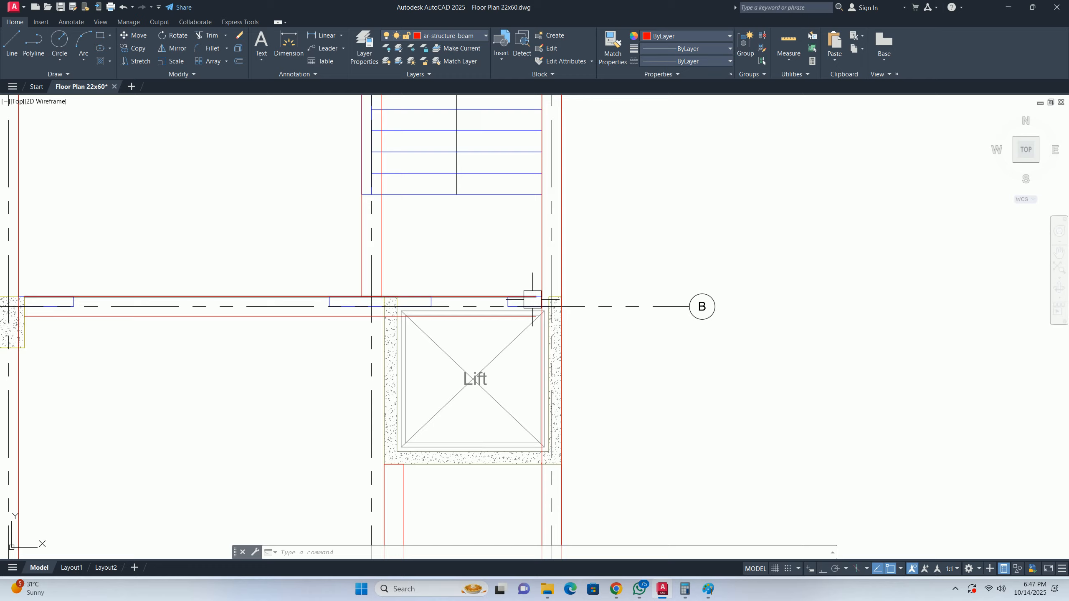
{"action": "left_click", "coordinate": [521, 298]}
{"action": "scroll", "coordinate": [535, 298], "scroll_direction": "up", "scroll_amount": 4}
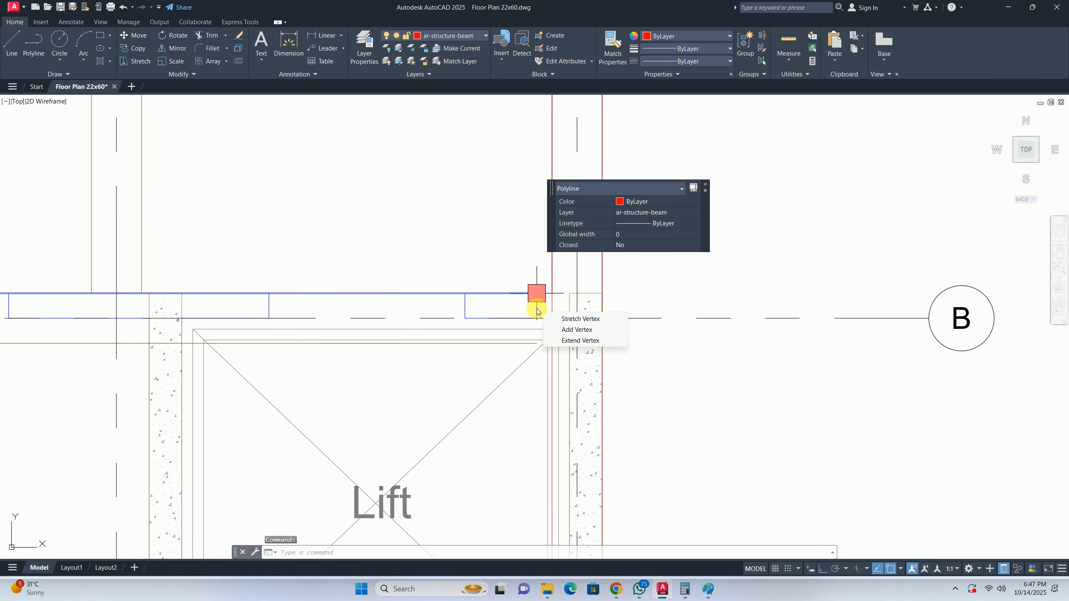
{"action": "left_click", "coordinate": [537, 293]}
{"action": "key", "text": "Escape"}
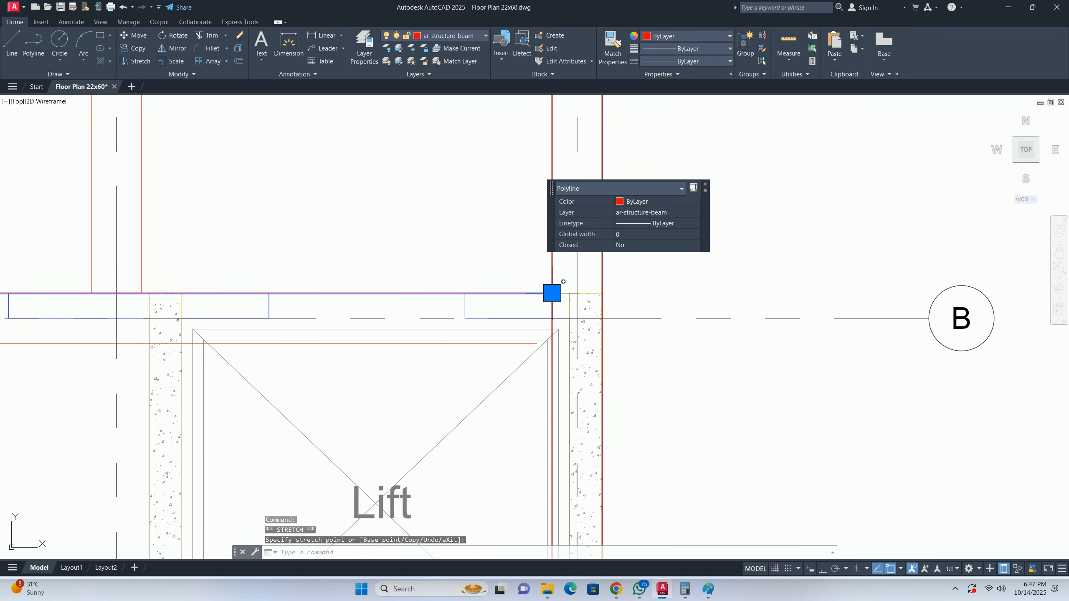
{"action": "scroll", "coordinate": [533, 343], "scroll_direction": "up", "scroll_amount": 2}
{"action": "key", "text": "Escape"}
{"action": "left_click", "coordinate": [512, 340]}
{"action": "left_click", "coordinate": [539, 340]}
{"action": "scroll", "coordinate": [563, 348], "scroll_direction": "up", "scroll_amount": 4}
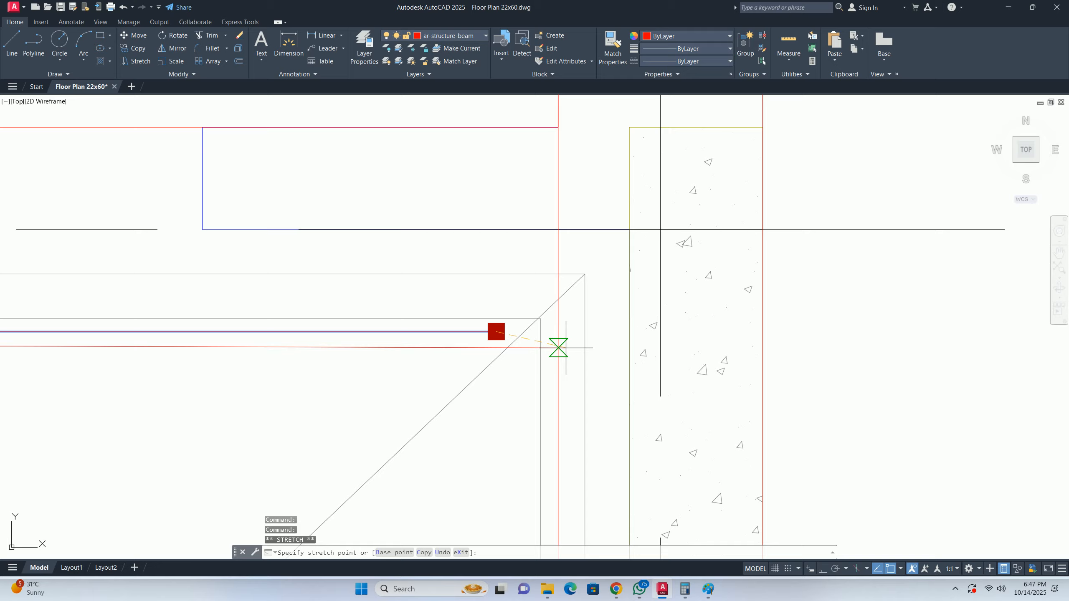
{"action": "left_click", "coordinate": [558, 334]}
{"action": "key", "text": "Escape"}
{"action": "key", "text": "Escape"}
{"action": "scroll", "coordinate": [554, 338], "scroll_direction": "down", "scroll_amount": 10}
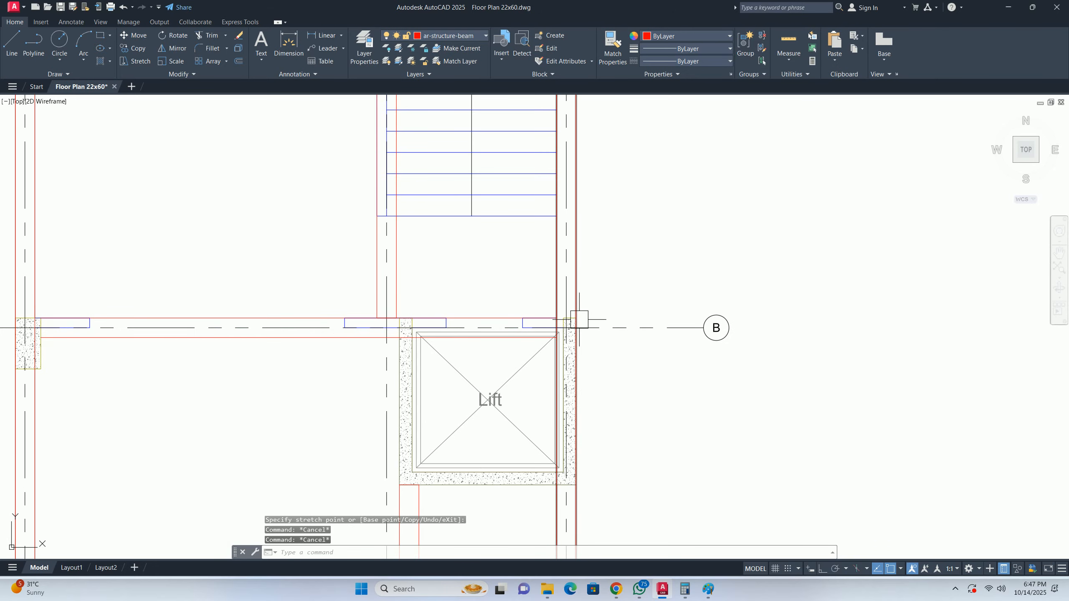
- Extend the lower line of the grid C beam to the inner face of the grid 3 beam
{"action": "scroll", "coordinate": [556, 328], "scroll_direction": "down", "scroll_amount": 4}
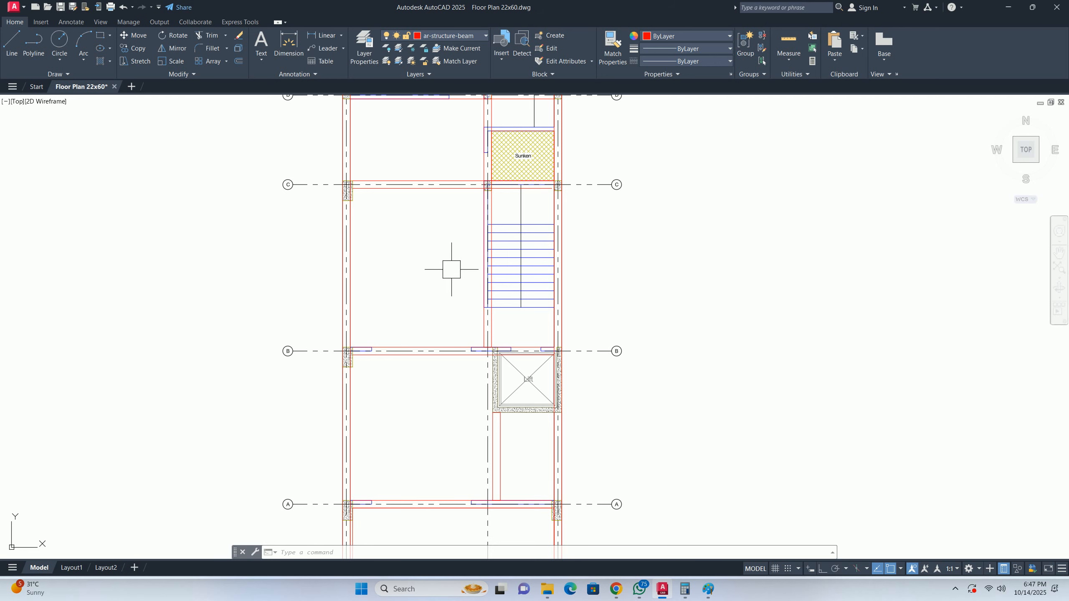
{"action": "middle_click_drag", "start_coordinate": [446, 220], "coordinate": [418, 291]}
{"action": "scroll", "coordinate": [517, 253], "scroll_direction": "up", "scroll_amount": 8}
{"action": "middle_click_drag", "start_coordinate": [516, 282], "coordinate": [478, 321]}
{"action": "type", "text": "ex"}
{"action": "key", "text": "Return"}
{"action": "key", "text": "Escape"}
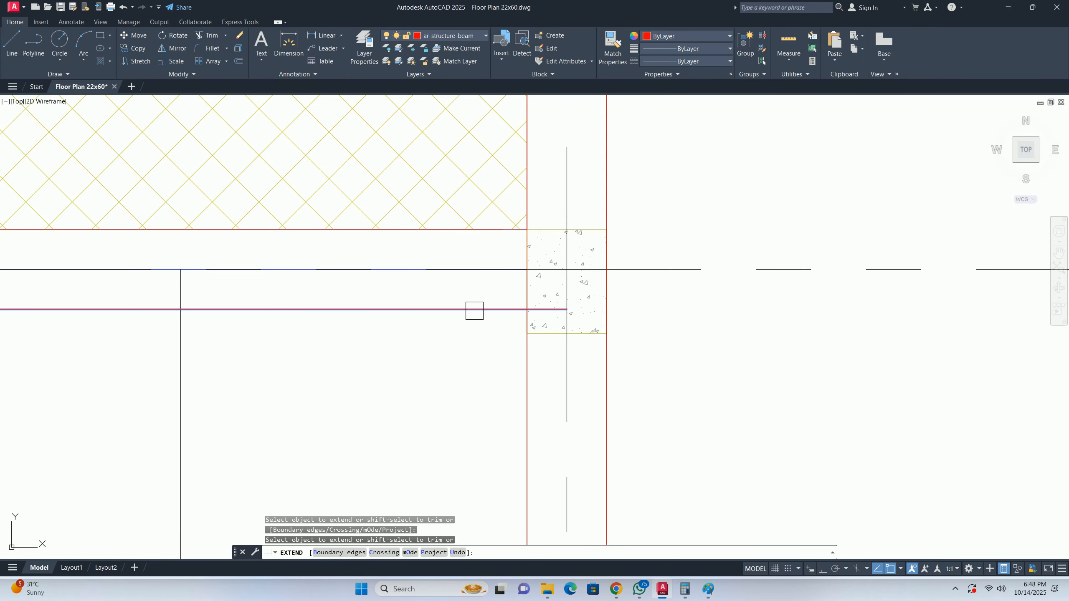
{"action": "scroll", "coordinate": [475, 320], "scroll_direction": "down", "scroll_amount": 6}
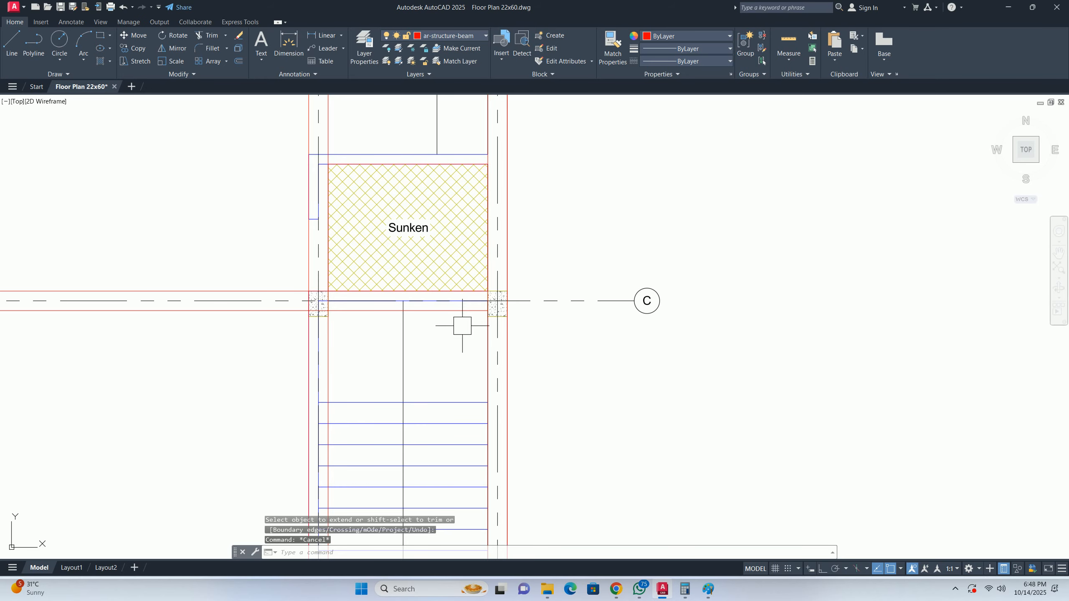
- Examine the grid C beam between the sunken slab and the staircase, and its position in the whole plan
{"action": "scroll", "coordinate": [479, 283], "scroll_direction": "down", "scroll_amount": 5}
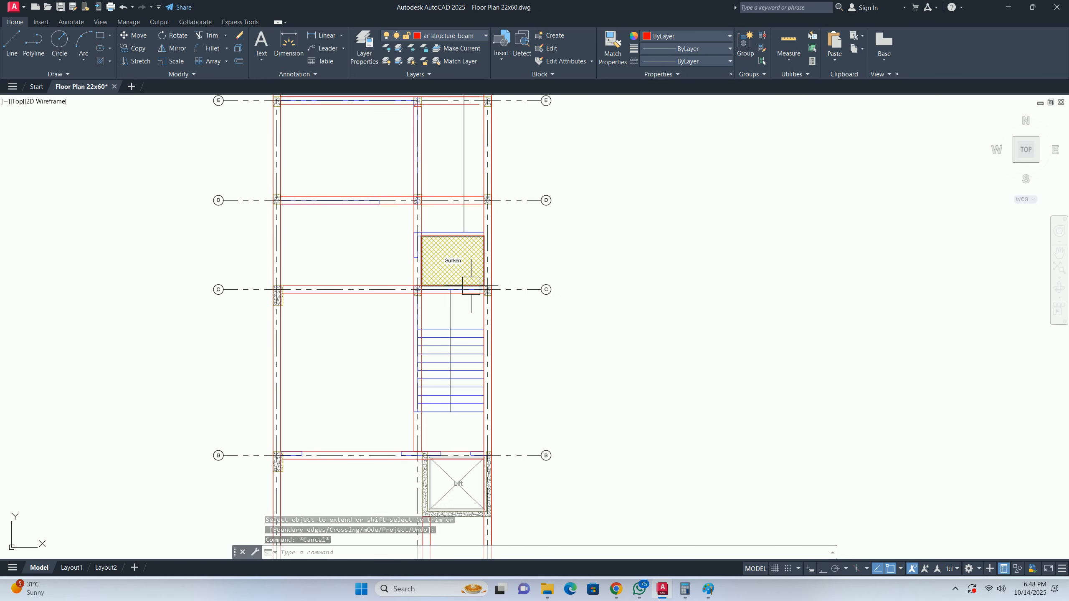
{"action": "scroll", "coordinate": [333, 296], "scroll_direction": "up", "scroll_amount": 4}
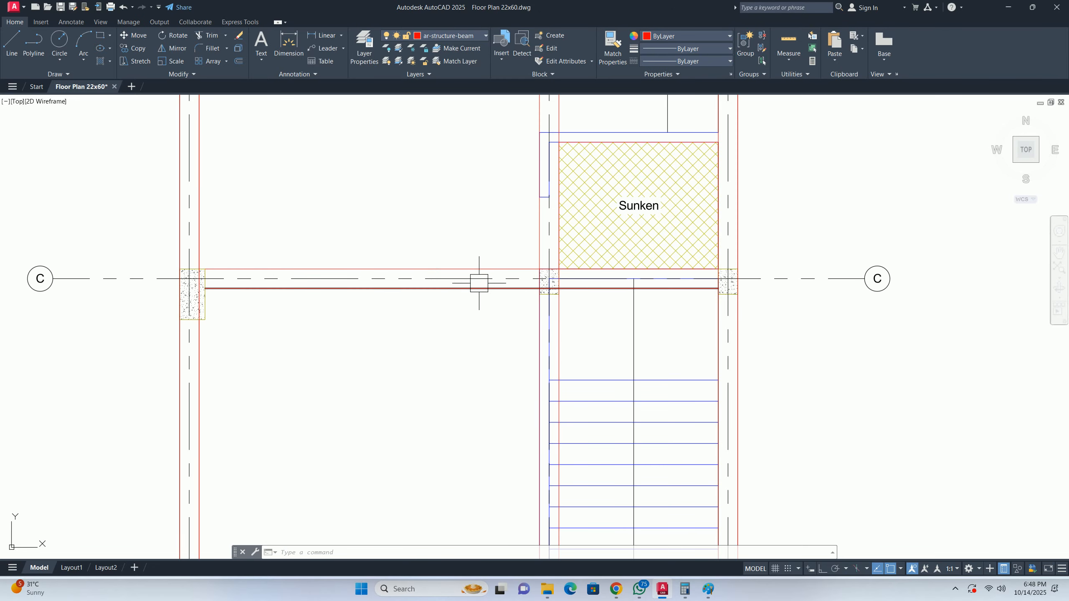
{"action": "middle_click_drag", "start_coordinate": [479, 283], "coordinate": [332, 293]}
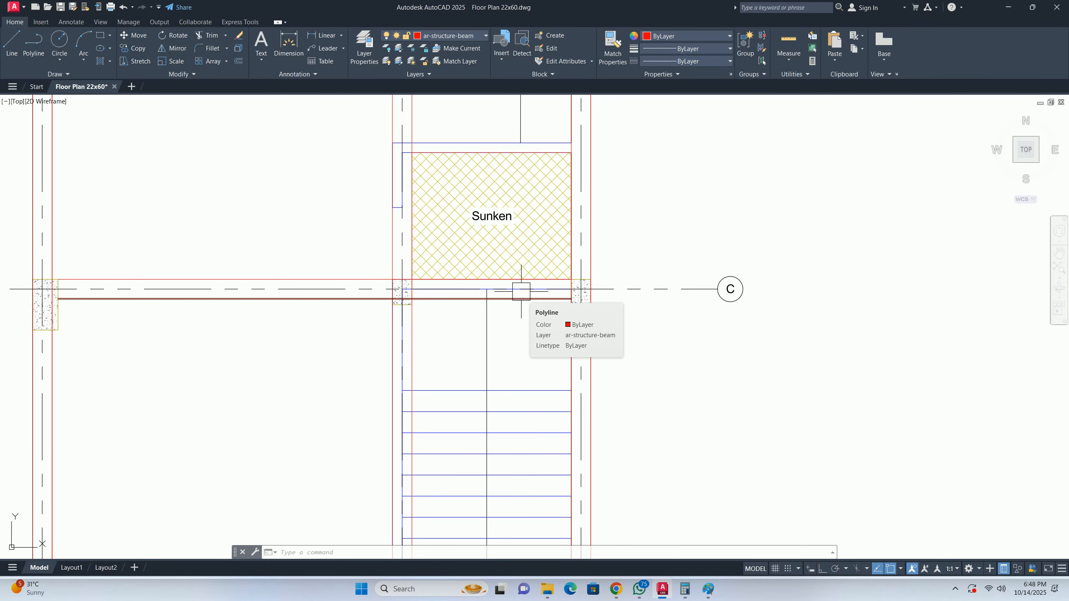
{"action": "scroll", "coordinate": [521, 292], "scroll_direction": "down", "scroll_amount": 6}
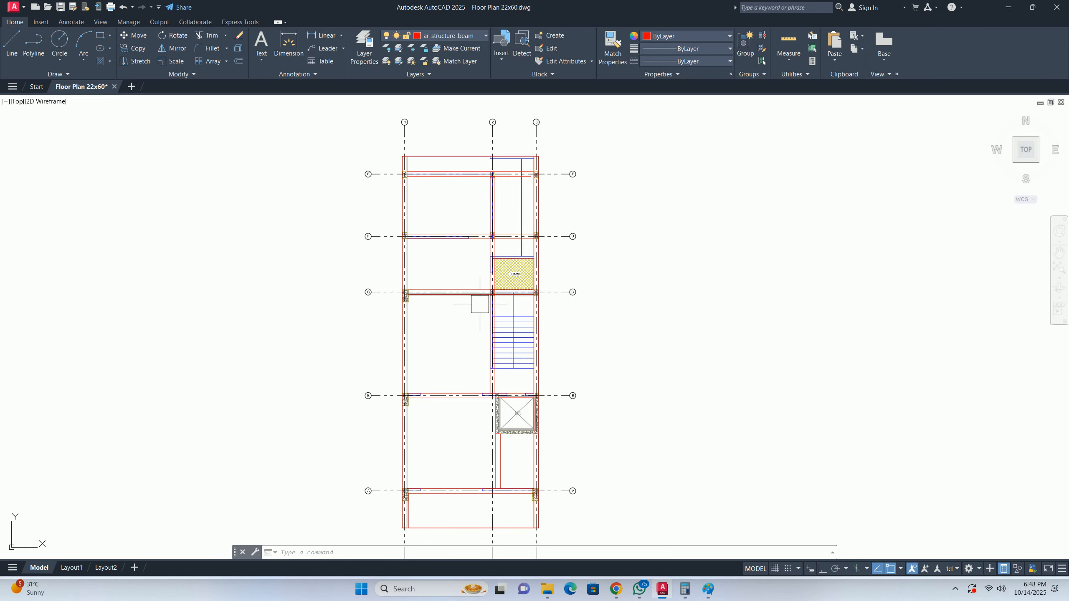
{"action": "middle_click_drag", "start_coordinate": [473, 328], "coordinate": [480, 272]}
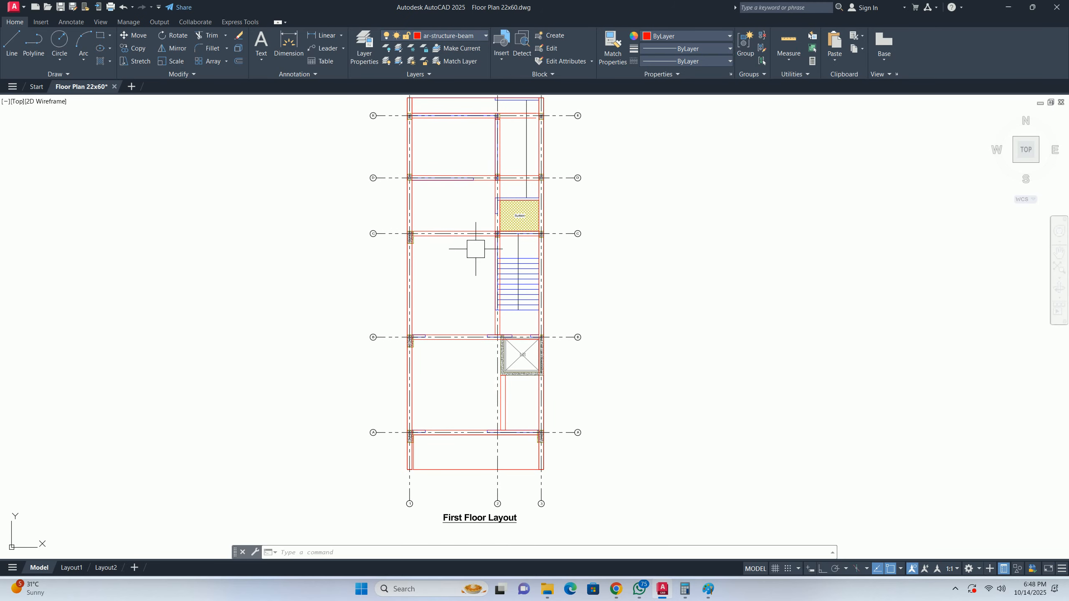
{"action": "scroll", "coordinate": [480, 245], "scroll_direction": "up", "scroll_amount": 4}
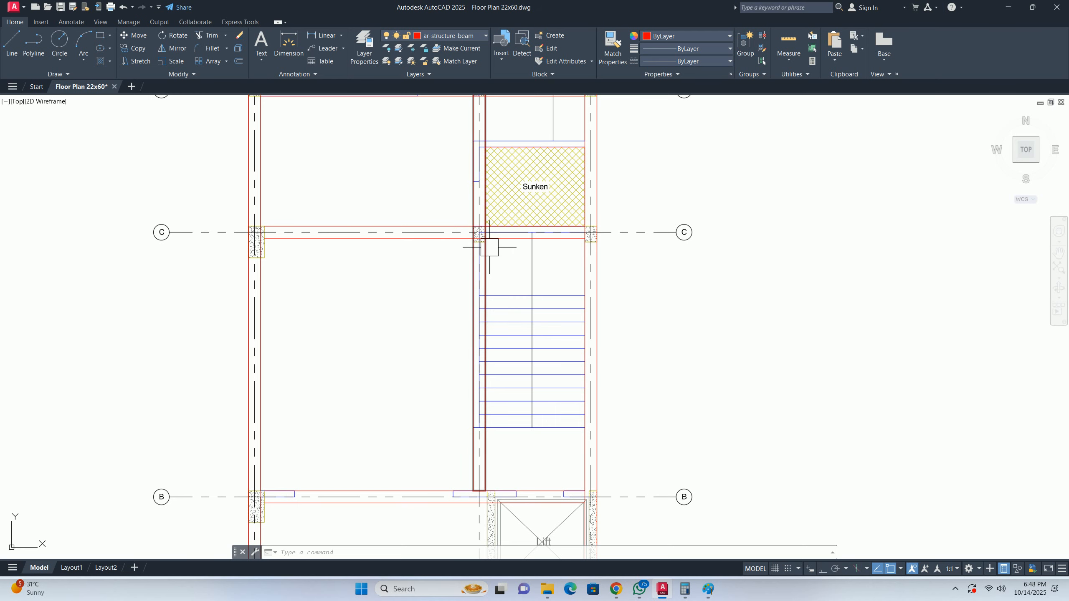
{"action": "scroll", "coordinate": [481, 234], "scroll_direction": "up", "scroll_amount": 4}
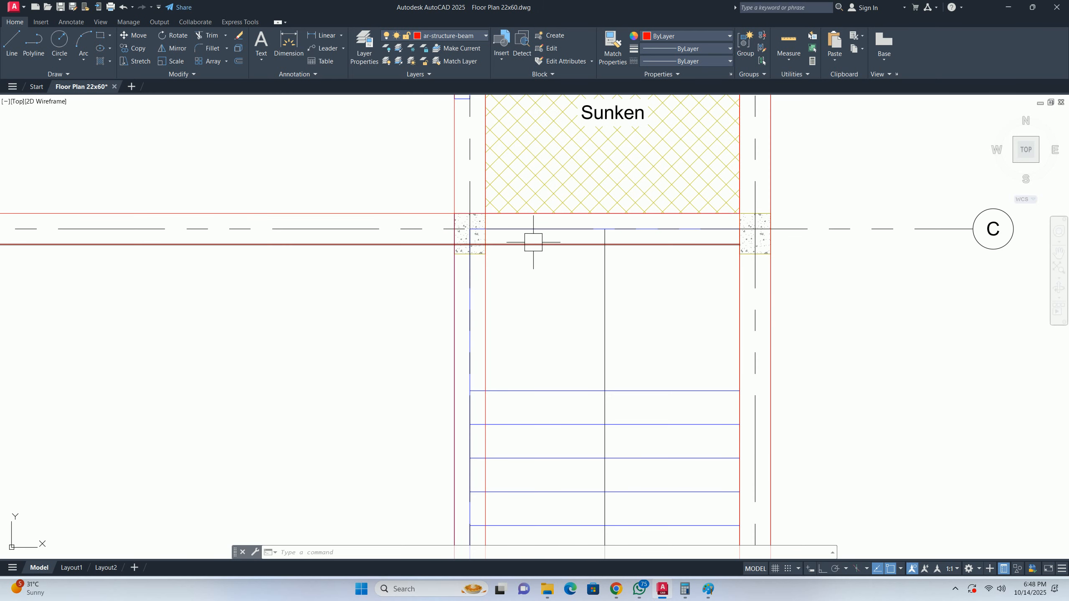
- Switch to Paint, sketch a stepped up-and-down slab profile below the first section, and return to AutoCAD
{"action": "left_click", "coordinate": [708, 589]}
{"action": "mouse_move", "coordinate": [393, 376]}
{"action": "left_mouse_down"}
{"action": "mouse_move", "coordinate": [455, 347]}
{"action": "mouse_move", "coordinate": [539, 360]}
{"action": "mouse_move", "coordinate": [606, 394]}
{"action": "mouse_move", "coordinate": [615, 351]}
{"action": "mouse_move", "coordinate": [725, 349]}
{"action": "left_mouse_up"}
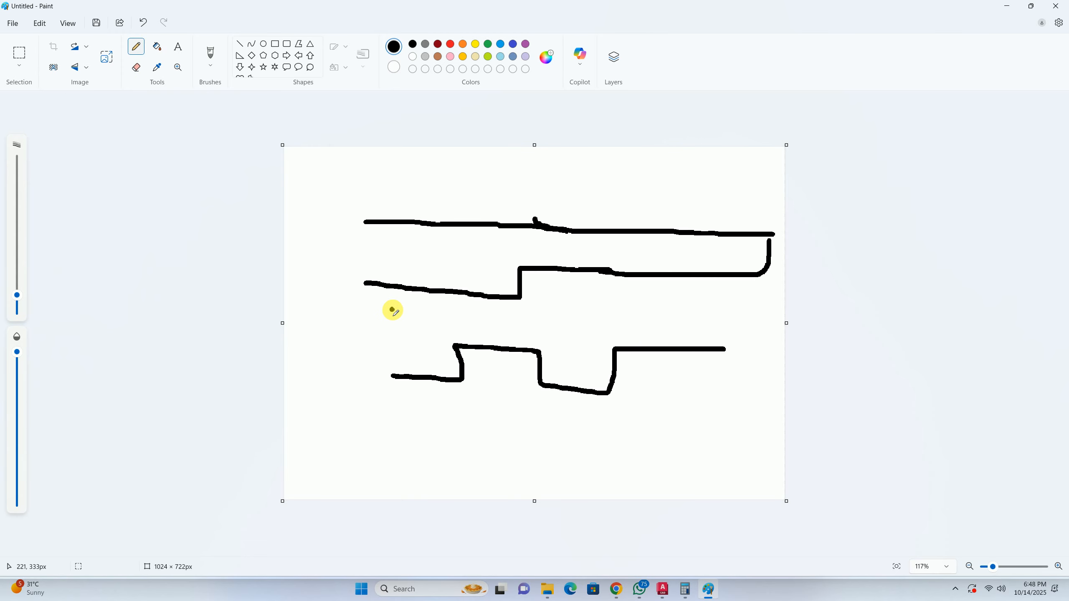
{"action": "left_click", "coordinate": [1007, 6]}
- Stretch the upper end of the grid 2 beam past grid E to the outer edge line of the plan
{"action": "scroll", "coordinate": [488, 302], "scroll_direction": "down", "scroll_amount": 6}
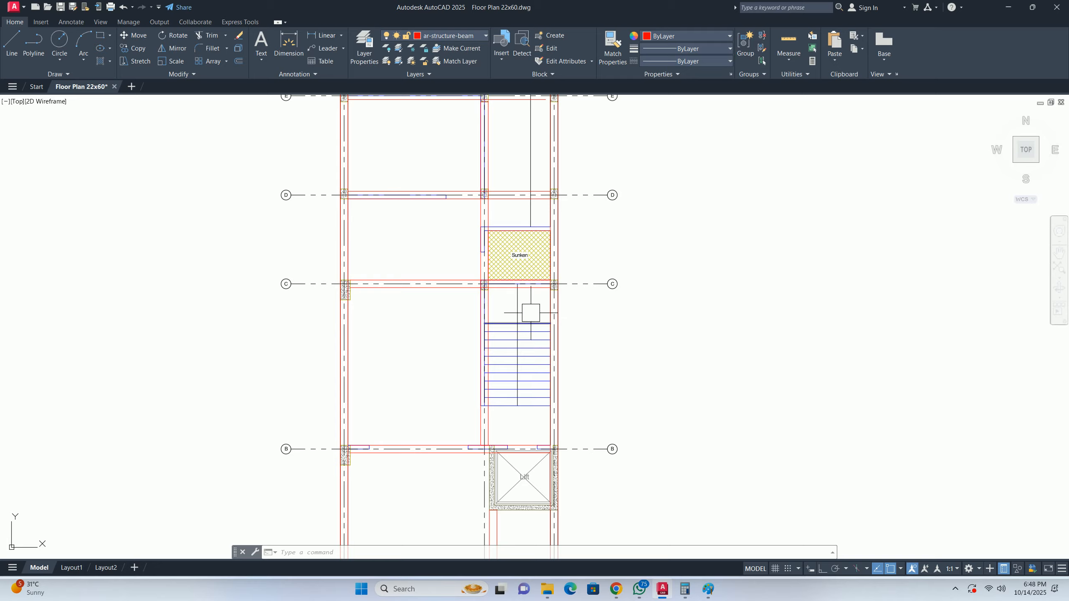
{"action": "scroll", "coordinate": [500, 313], "scroll_direction": "down", "scroll_amount": 6}
{"action": "scroll", "coordinate": [500, 313], "scroll_direction": "up", "scroll_amount": 5}
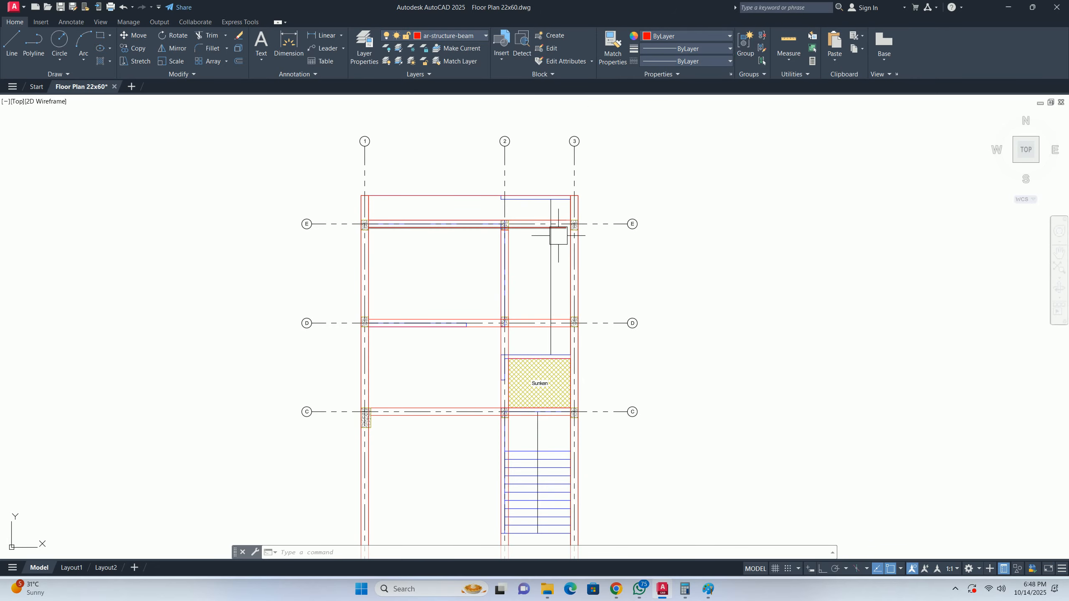
{"action": "scroll", "coordinate": [521, 233], "scroll_direction": "up", "scroll_amount": 5}
{"action": "scroll", "coordinate": [522, 233], "scroll_direction": "up", "scroll_amount": 2}
{"action": "left_click", "coordinate": [465, 262]}
{"action": "middle_click_drag", "start_coordinate": [465, 263], "coordinate": [419, 379]}
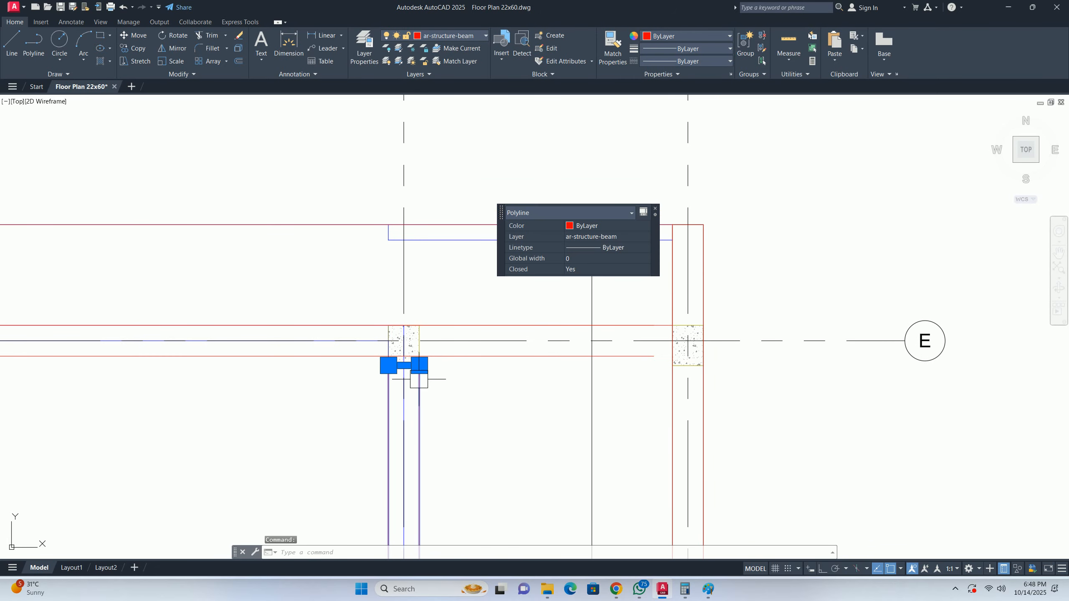
{"action": "left_click", "coordinate": [404, 365]}
{"action": "left_click", "coordinate": [400, 222]}
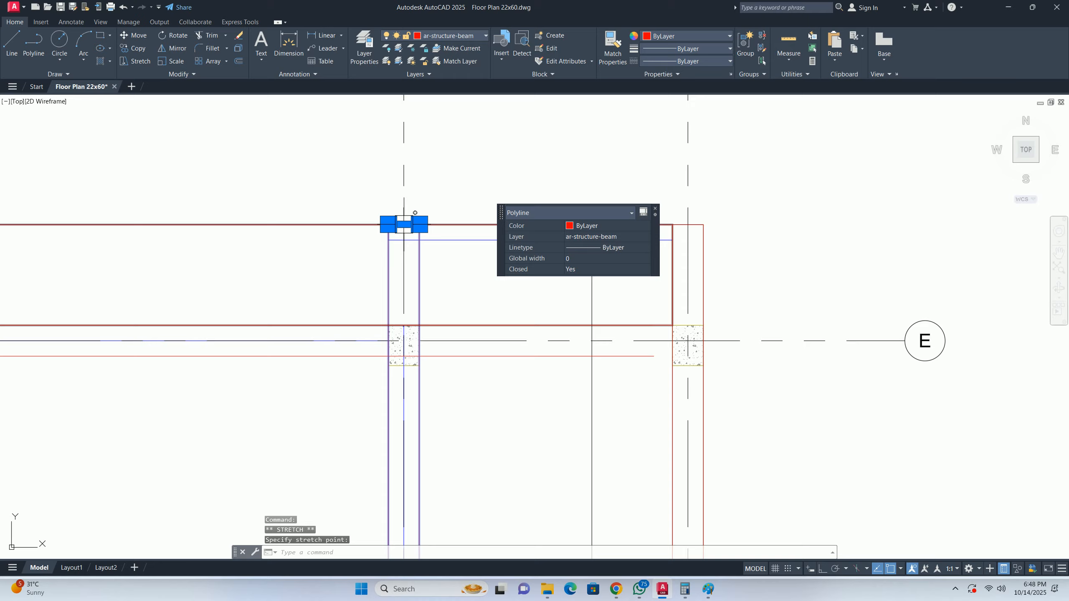
{"action": "key", "text": "Escape"}
{"action": "key", "text": "Escape"}
- Examine the complete beam plan and the grid C beam next to the sunken slab
{"action": "scroll", "coordinate": [406, 309], "scroll_direction": "down", "scroll_amount": 8}
{"action": "scroll", "coordinate": [407, 368], "scroll_direction": "up", "scroll_amount": 2}
{"action": "scroll", "coordinate": [411, 228], "scroll_direction": "down", "scroll_amount": 4}
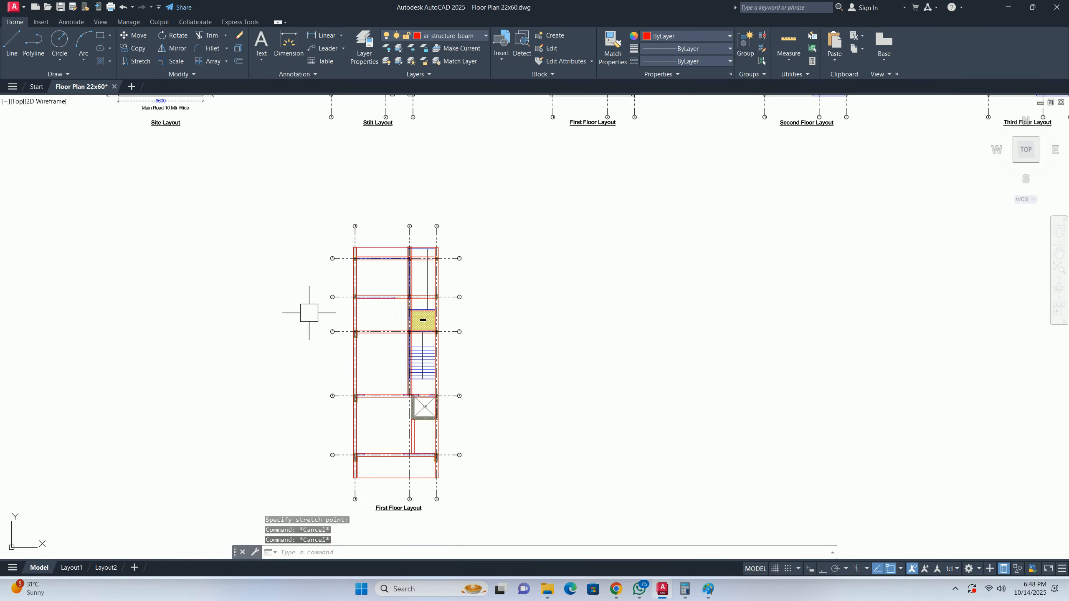
{"action": "scroll", "coordinate": [315, 330], "scroll_direction": "up", "scroll_amount": 6}
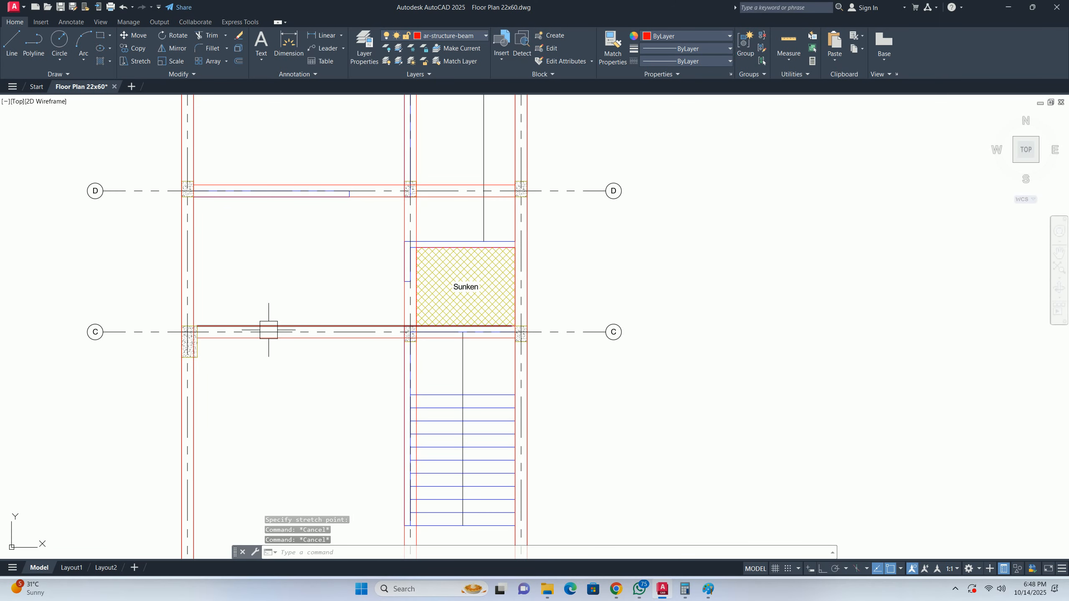
{"action": "scroll", "coordinate": [298, 327], "scroll_direction": "up", "scroll_amount": 4}
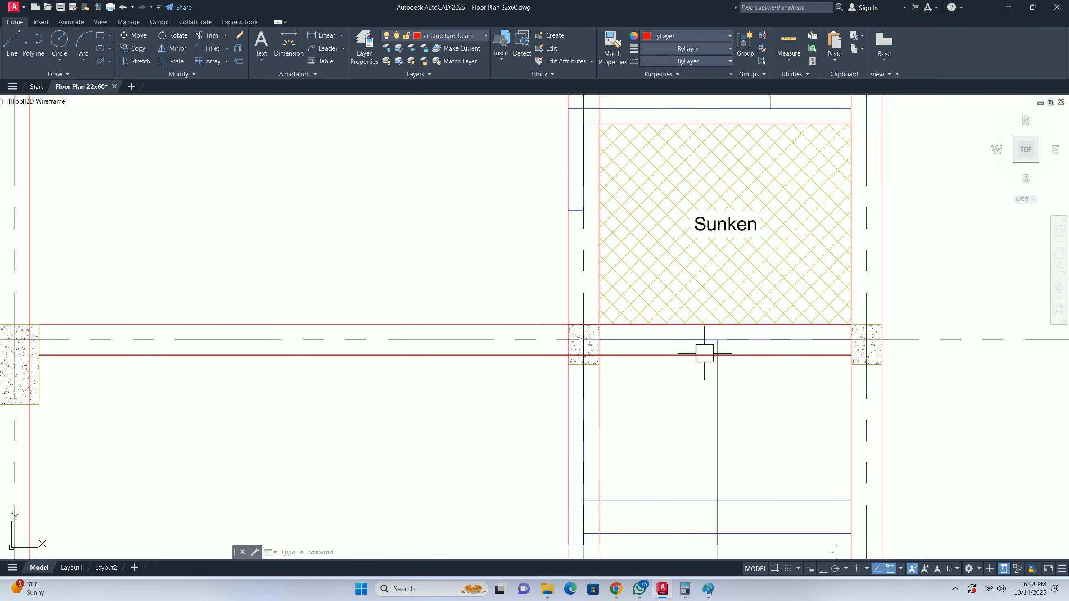
{"action": "scroll", "coordinate": [110, 340], "scroll_direction": "down", "scroll_amount": 4}
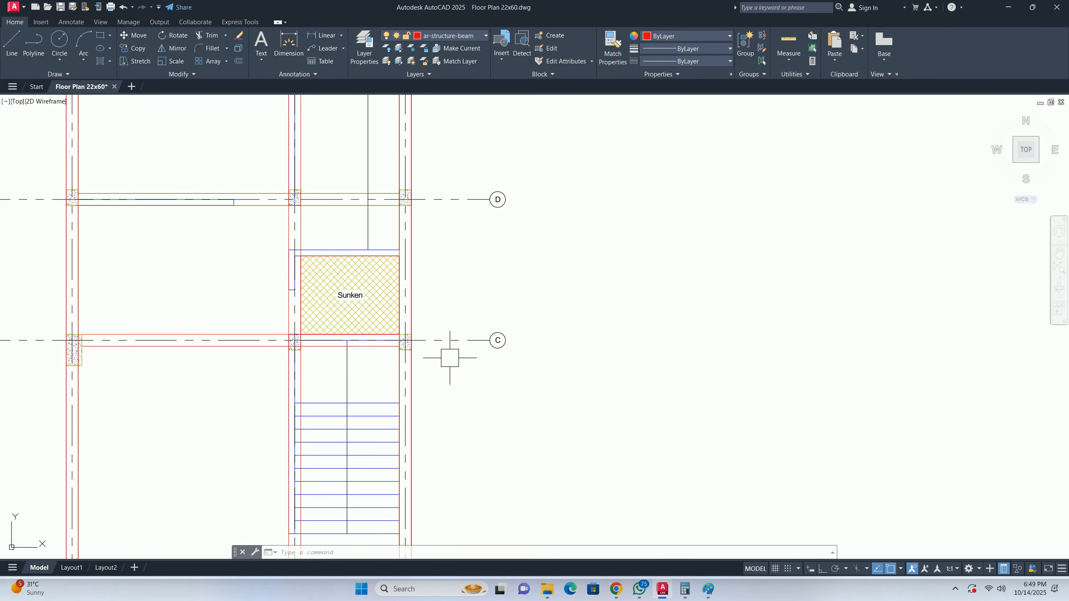
{"action": "scroll", "coordinate": [446, 356], "scroll_direction": "down", "scroll_amount": 2}
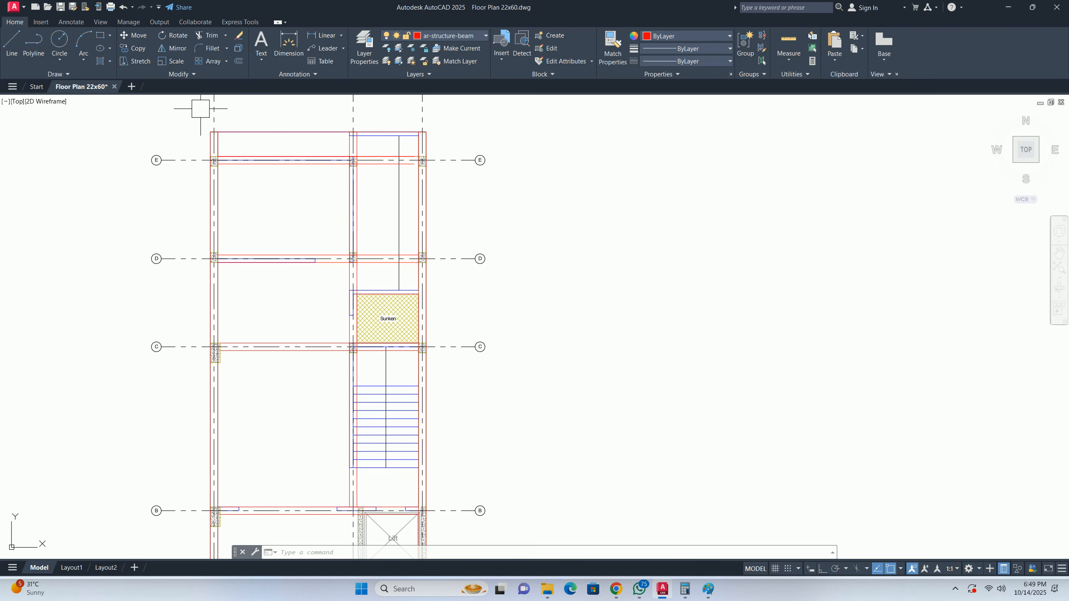
{"action": "scroll", "coordinate": [254, 349], "scroll_direction": "up", "scroll_amount": 4}
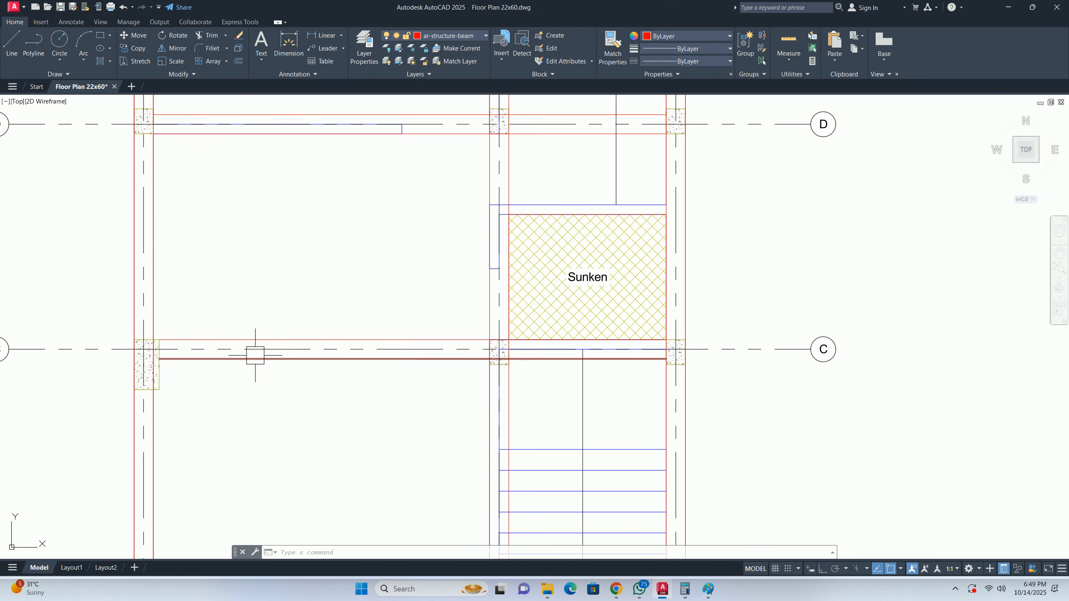
{"action": "scroll", "coordinate": [484, 402], "scroll_direction": "down", "scroll_amount": 4}
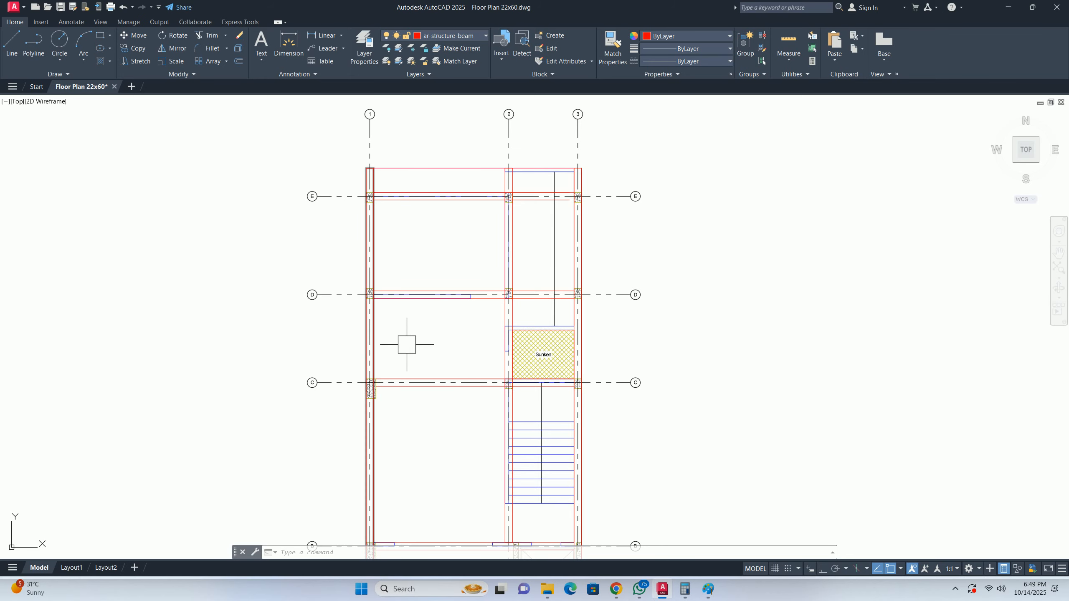
{"action": "scroll", "coordinate": [406, 346], "scroll_direction": "down", "scroll_amount": 4}
{"action": "key", "text": "Escape"}
{"action": "key", "text": "Escape"}
{"action": "key", "text": "Escape"}
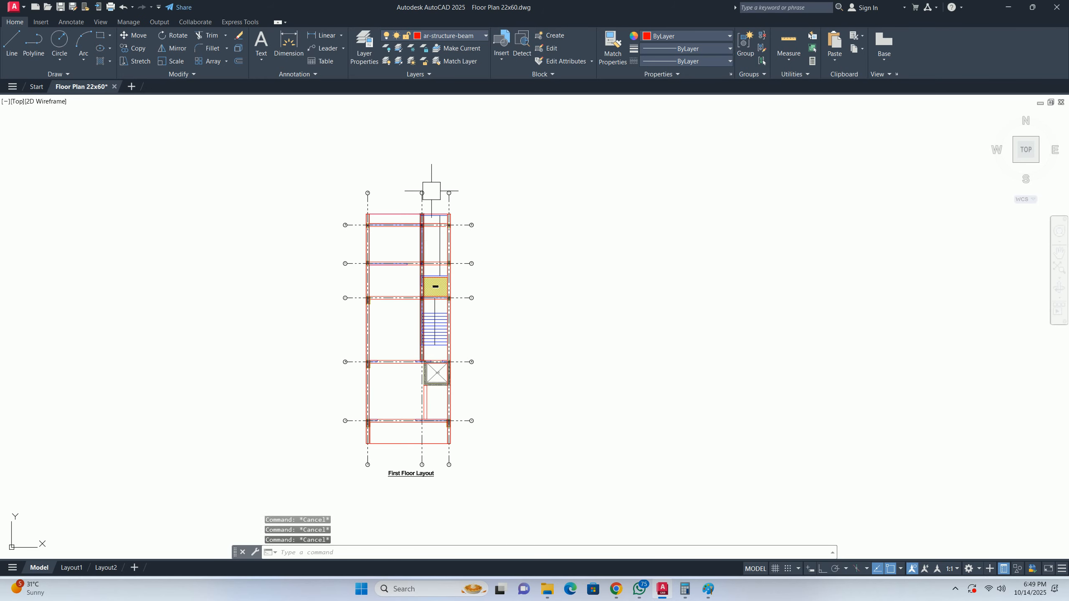
{"action": "scroll", "coordinate": [430, 185], "scroll_direction": "up", "scroll_amount": 6}
{"action": "left_click", "coordinate": [362, 264]}
{"action": "key", "text": "Escape"}
{"action": "key", "text": "Escape"}
{"action": "key", "text": "Escape"}
{"action": "middle_click_drag", "start_coordinate": [362, 273], "coordinate": [368, 286]}
{"action": "type", "text": "b"}
{"action": "key", "text": "Return"}
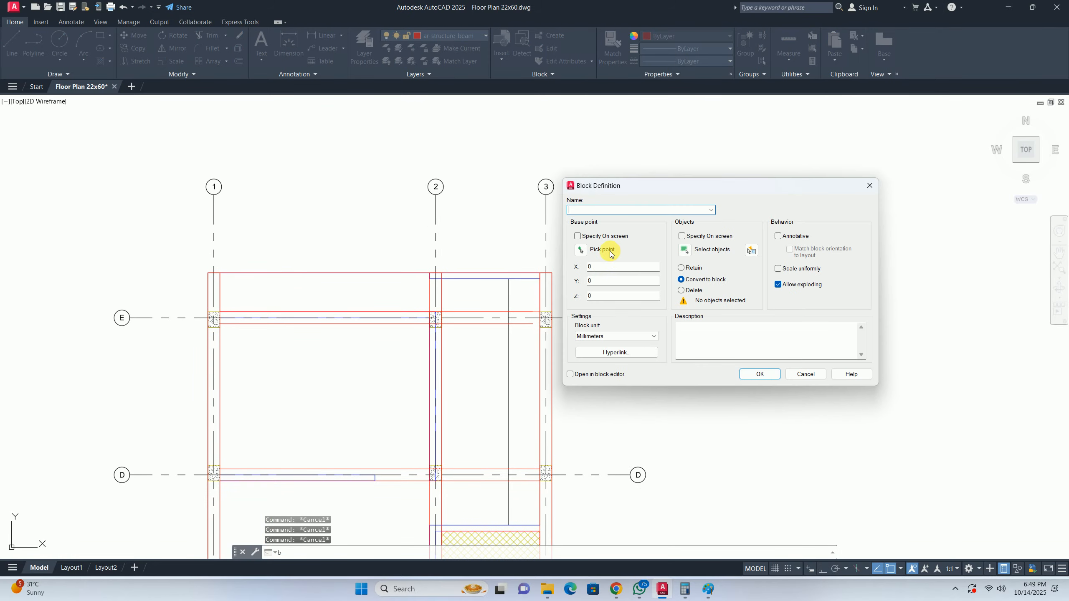
{"action": "key", "text": "Escape"}
- Hatch the outer strips beyond grid E and beyond grid A with the ANSI38 pattern, selecting their boundary polylines
{"action": "type", "text": "h"}
{"action": "key", "text": "Return"}
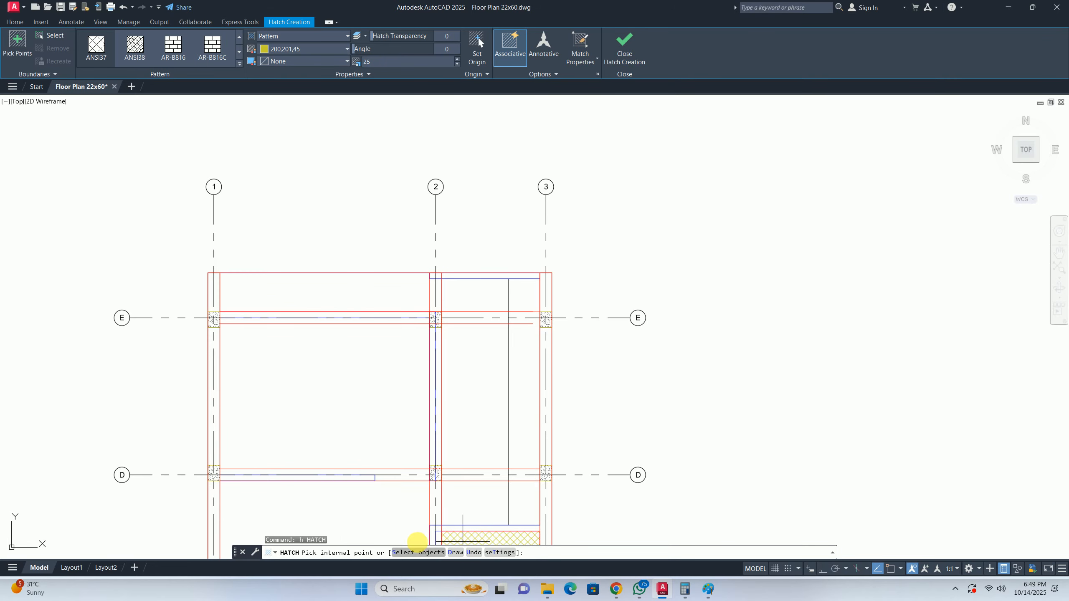
{"action": "type", "text": "S"}
{"action": "key", "text": "Return"}
{"action": "left_click", "coordinate": [372, 270]}
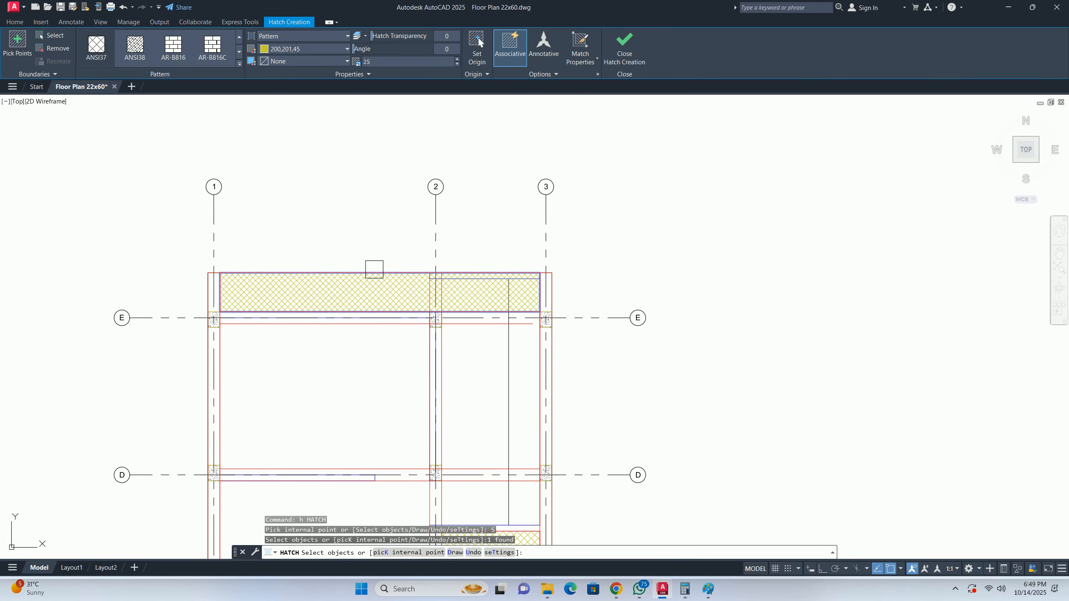
{"action": "scroll", "coordinate": [378, 283], "scroll_direction": "down", "scroll_amount": 8}
{"action": "scroll", "coordinate": [386, 420], "scroll_direction": "up", "scroll_amount": 6}
{"action": "left_click", "coordinate": [370, 467]}
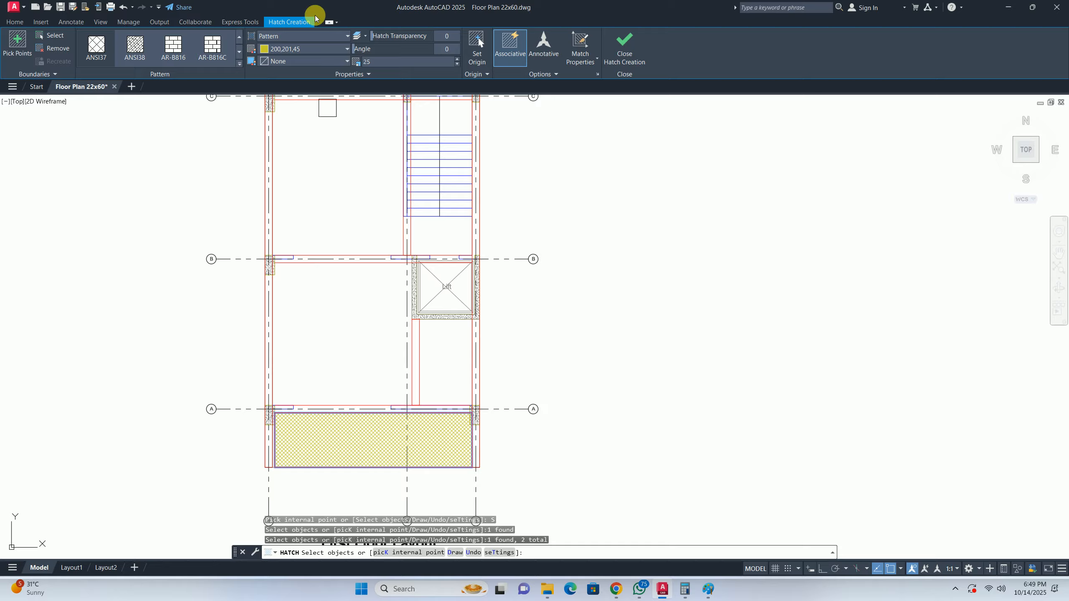
- Set the colour of the new strip hatch to orange 242,103,34 and finish the hatch
{"action": "left_click", "coordinate": [272, 50]}
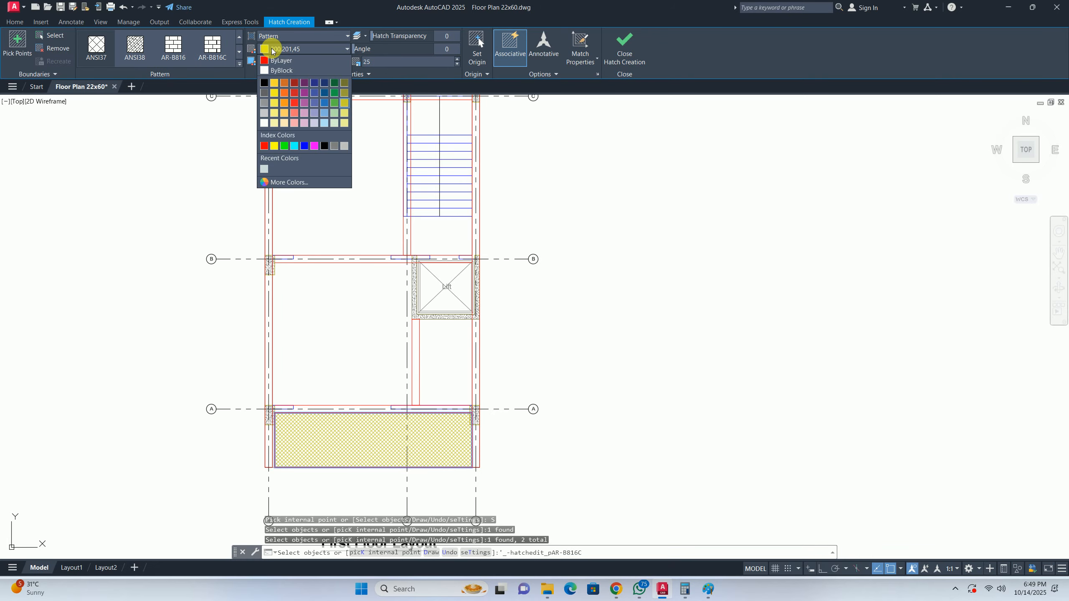
{"action": "left_click", "coordinate": [293, 97]}
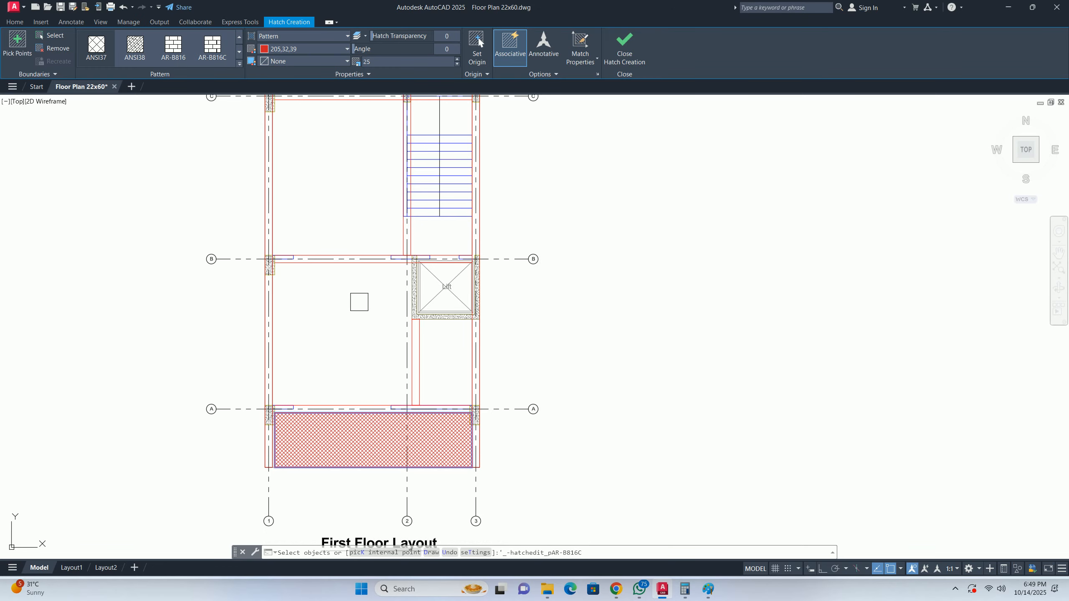
{"action": "left_click", "coordinate": [299, 48]}
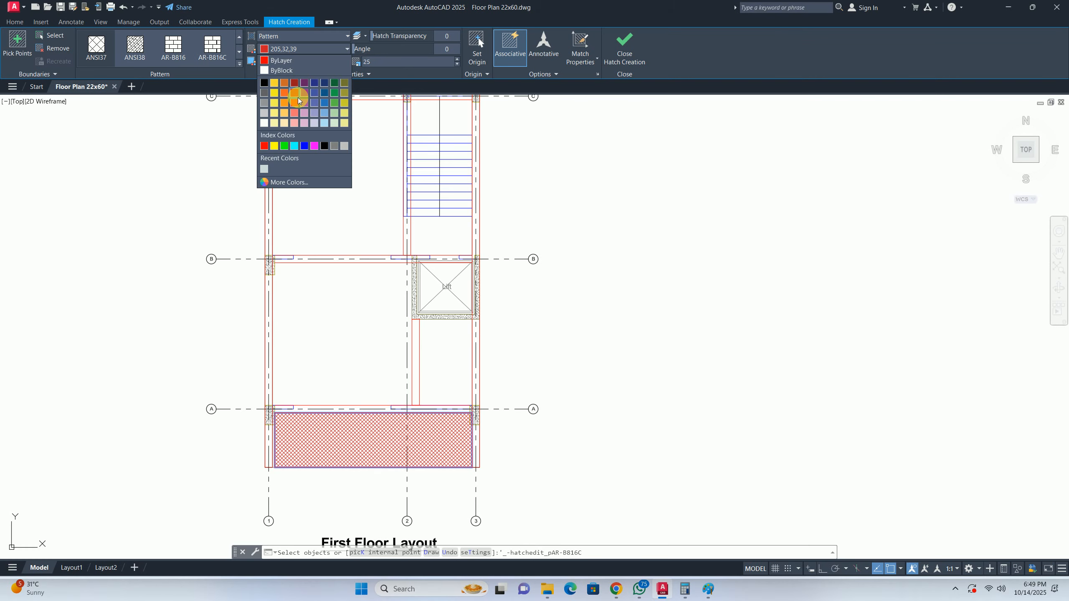
{"action": "left_click", "coordinate": [285, 96]}
{"action": "key", "text": "Escape"}
{"action": "key", "text": "Escape"}
- Select the orange strip hatch and increase its pattern scale so the crosshatching is coarser
{"action": "scroll", "coordinate": [400, 354], "scroll_direction": "down", "scroll_amount": 2}
{"action": "middle_click_drag", "start_coordinate": [402, 355], "coordinate": [395, 350]}
{"action": "scroll", "coordinate": [369, 386], "scroll_direction": "up", "scroll_amount": 4}
{"action": "left_click", "coordinate": [369, 386]}
{"action": "left_click", "coordinate": [470, 408]}
{"action": "type", "text": "5"}
{"action": "key", "text": "Return"}
{"action": "key", "text": "Escape"}
- Examine the orange-hatched strip beyond grid E and the hatched sunken slab within the beam plan
{"action": "scroll", "coordinate": [378, 366], "scroll_direction": "down", "scroll_amount": 4}
{"action": "scroll", "coordinate": [359, 399], "scroll_direction": "down", "scroll_amount": 4}
{"action": "scroll", "coordinate": [360, 248], "scroll_direction": "up", "scroll_amount": 4}
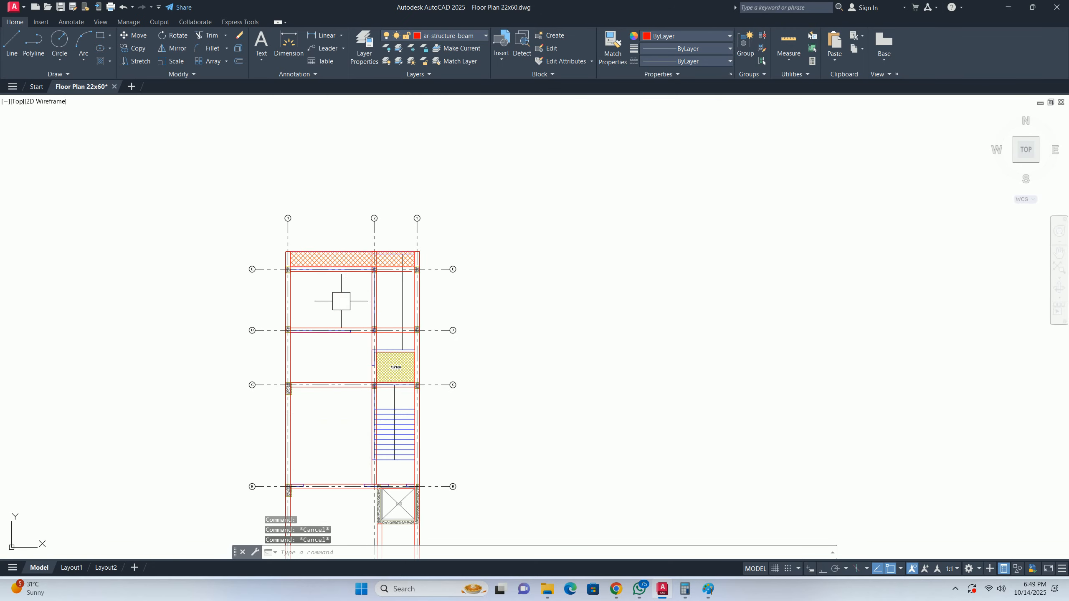
{"action": "scroll", "coordinate": [345, 264], "scroll_direction": "up", "scroll_amount": 4}
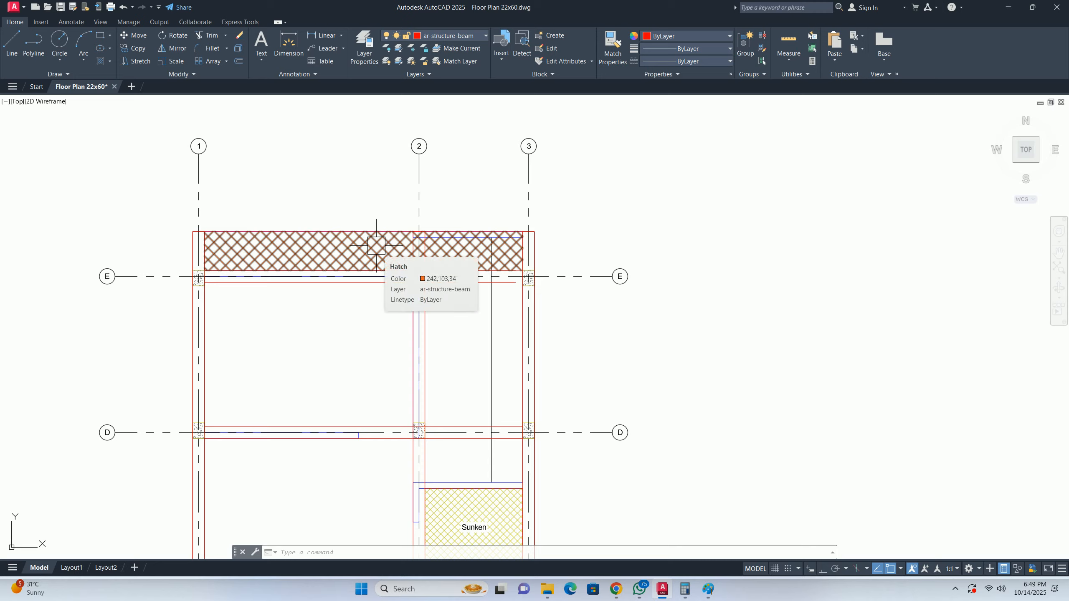
{"action": "key", "text": "Escape"}
{"action": "key", "text": "Escape"}
{"action": "key", "text": "Escape"}
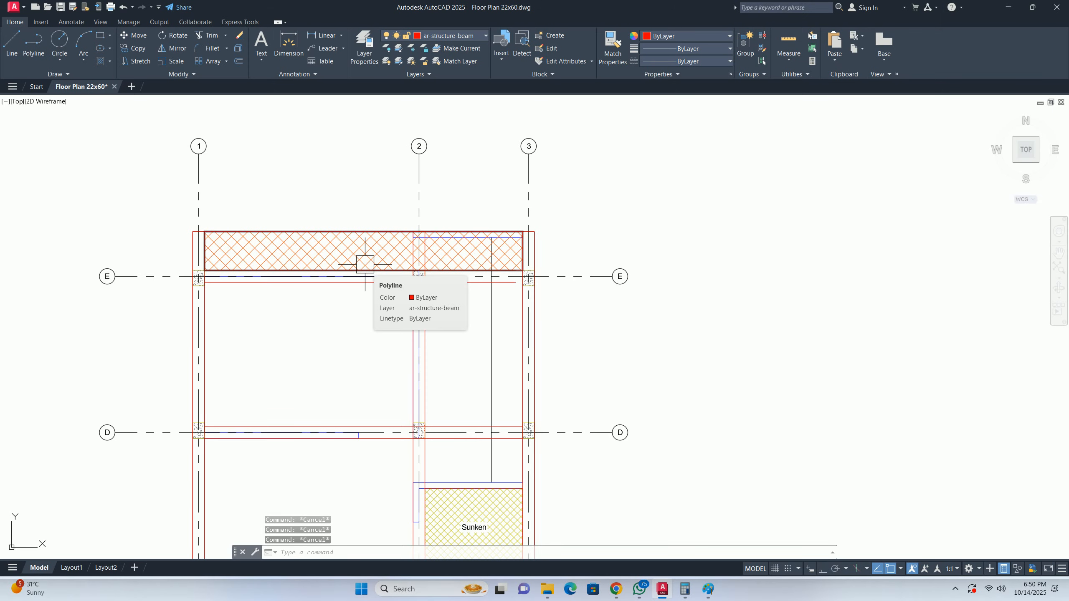
{"action": "scroll", "coordinate": [370, 316], "scroll_direction": "down", "scroll_amount": 3}
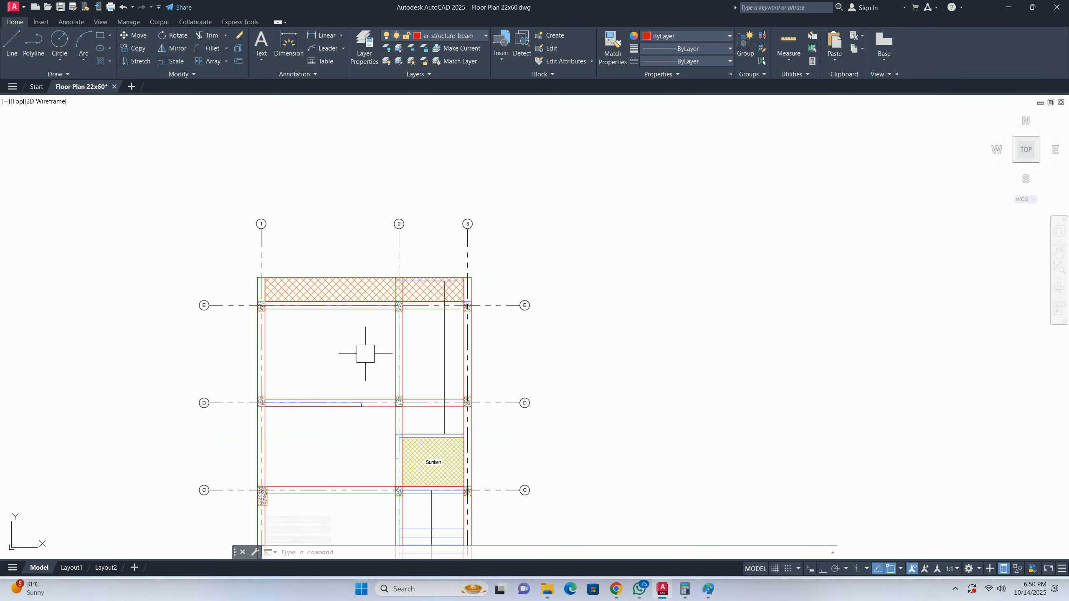
{"action": "scroll", "coordinate": [379, 303], "scroll_direction": "up", "scroll_amount": 5}
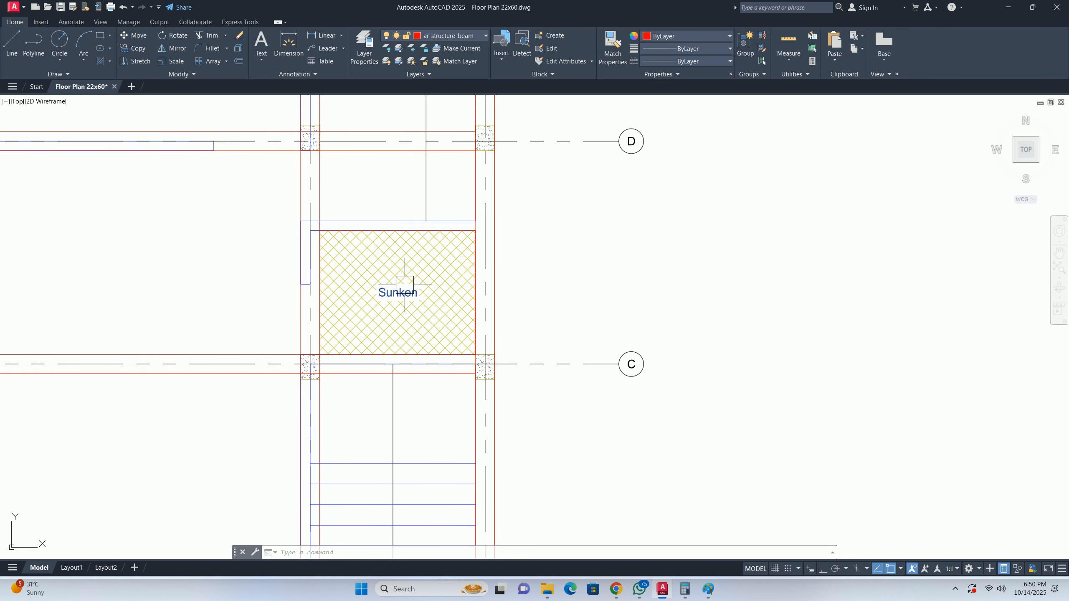
{"action": "scroll", "coordinate": [395, 292], "scroll_direction": "down", "scroll_amount": 4}
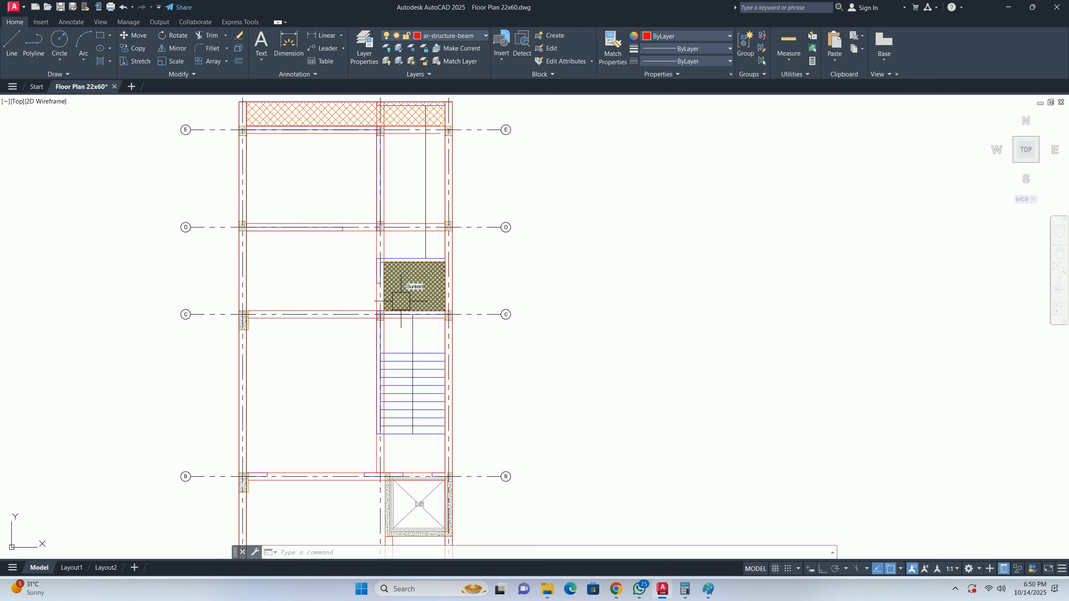
{"action": "mouse_move", "coordinate": [401, 301]}
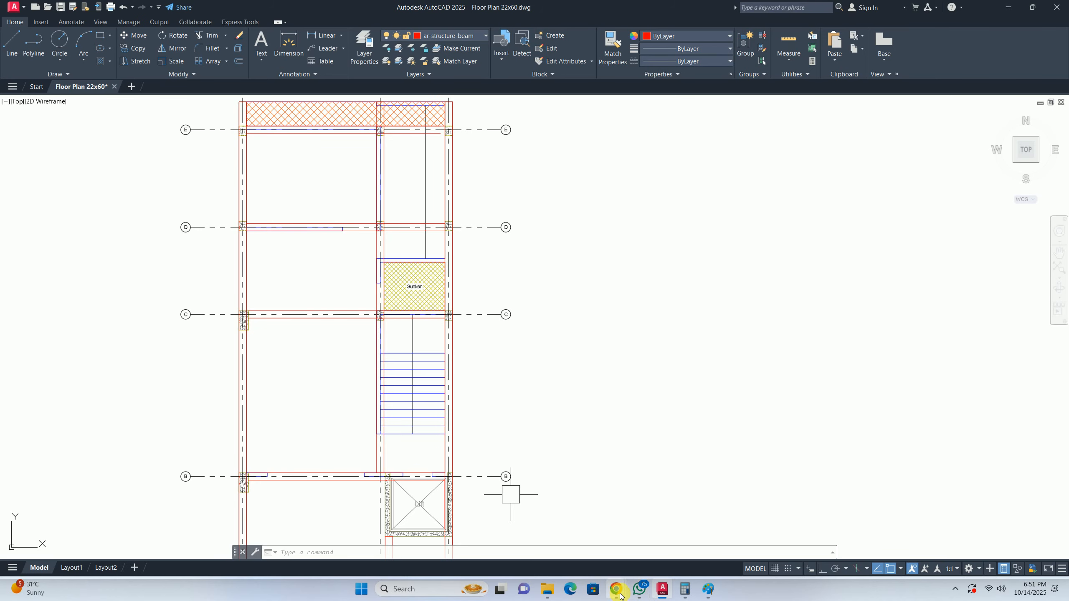
- Switch to Chrome, search images for "sunken in slab from lower floor", and open The Civil Studies bathroom section illustration
{"action": "mouse_move", "coordinate": [619, 595]}
{"action": "left_click", "coordinate": [554, 525]}
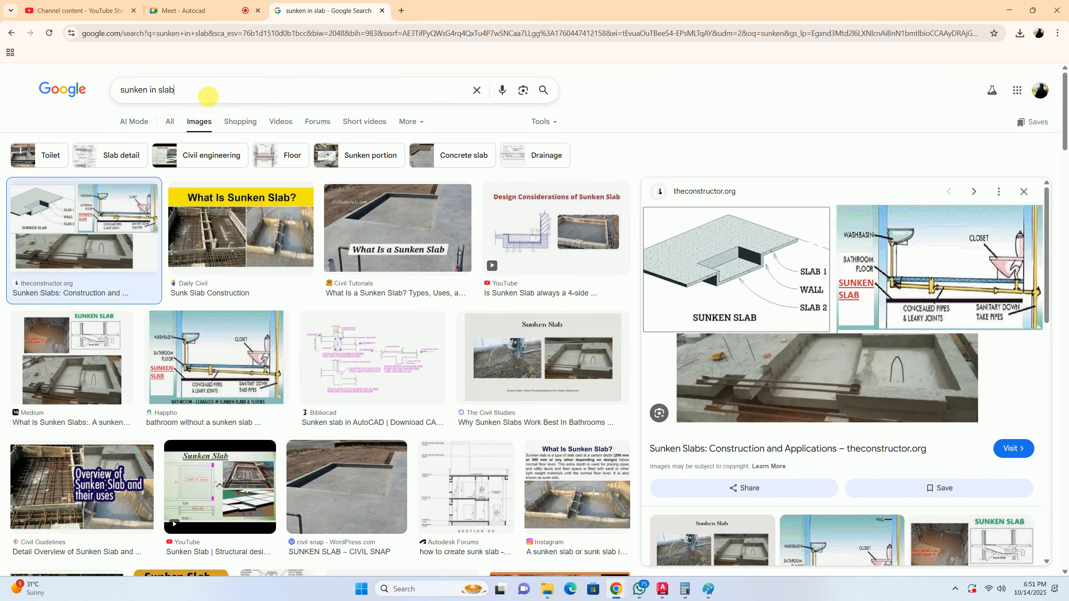
{"action": "left_click", "coordinate": [208, 97]}
{"action": "type", "text": "from lower floor"}
{"action": "key", "text": "Return"}
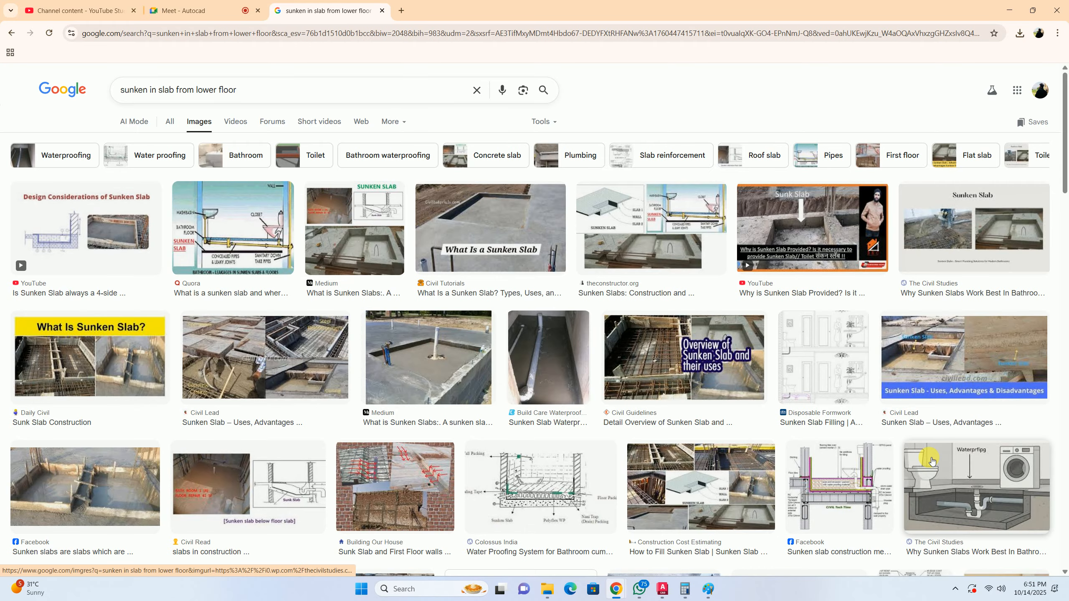
{"action": "left_click", "coordinate": [999, 504]}
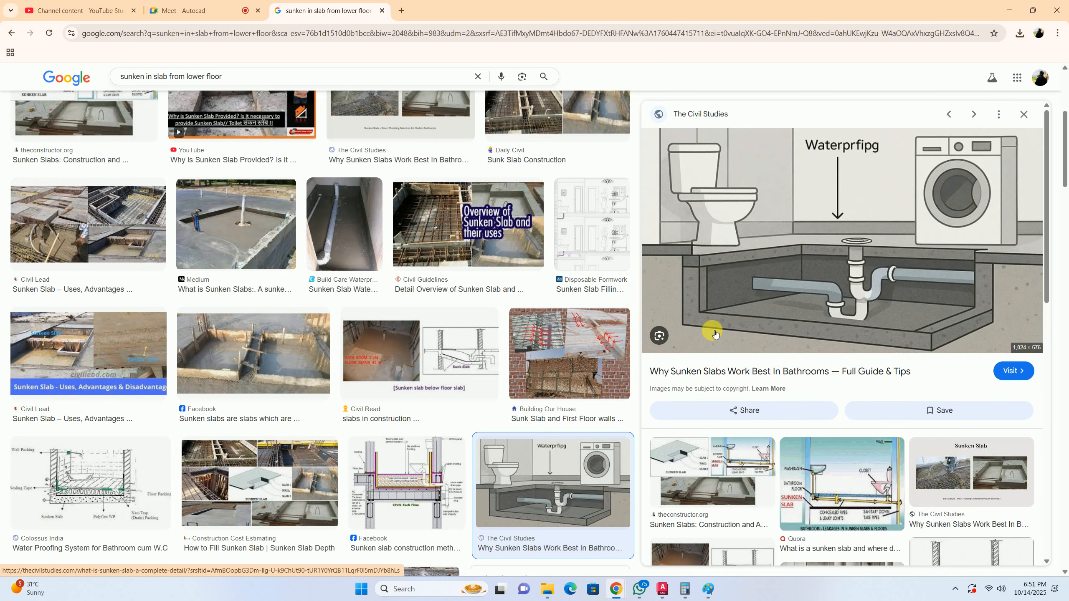
- Browse the related images and examine the photos of drainage pipes laid in sunken bathroom slabs
{"action": "scroll", "coordinate": [714, 334], "scroll_direction": "down", "scroll_amount": 15}
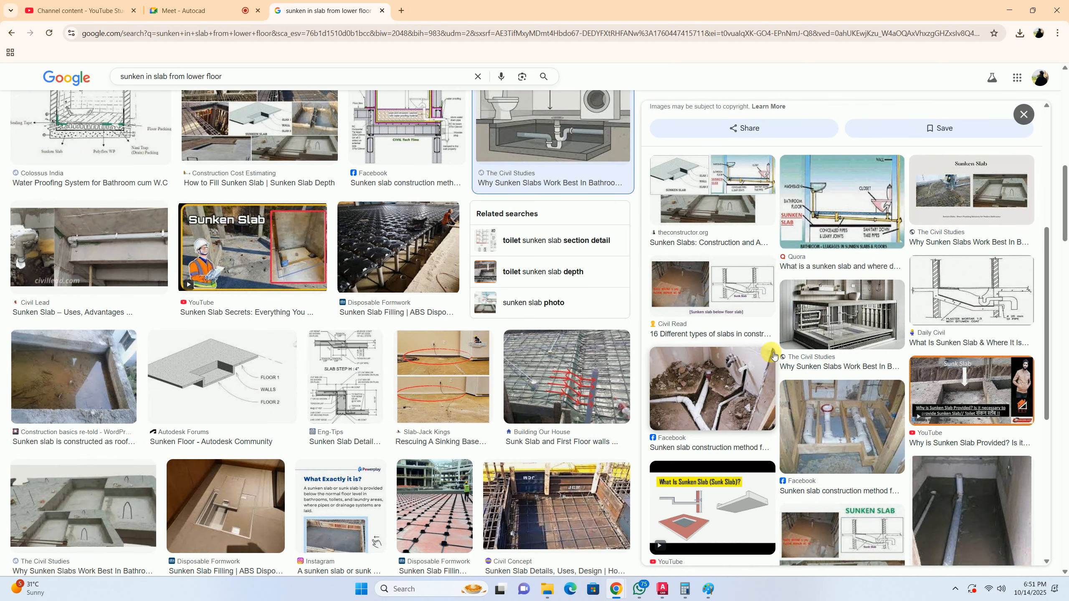
{"action": "left_click", "coordinate": [694, 379]}
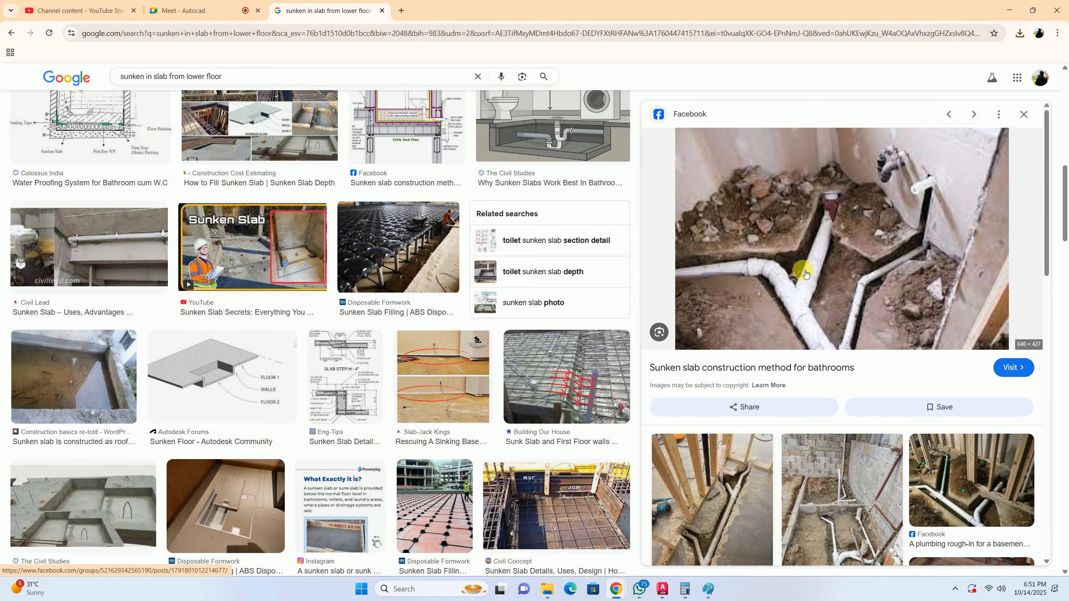
{"action": "scroll", "coordinate": [848, 259], "scroll_direction": "down", "scroll_amount": 2}
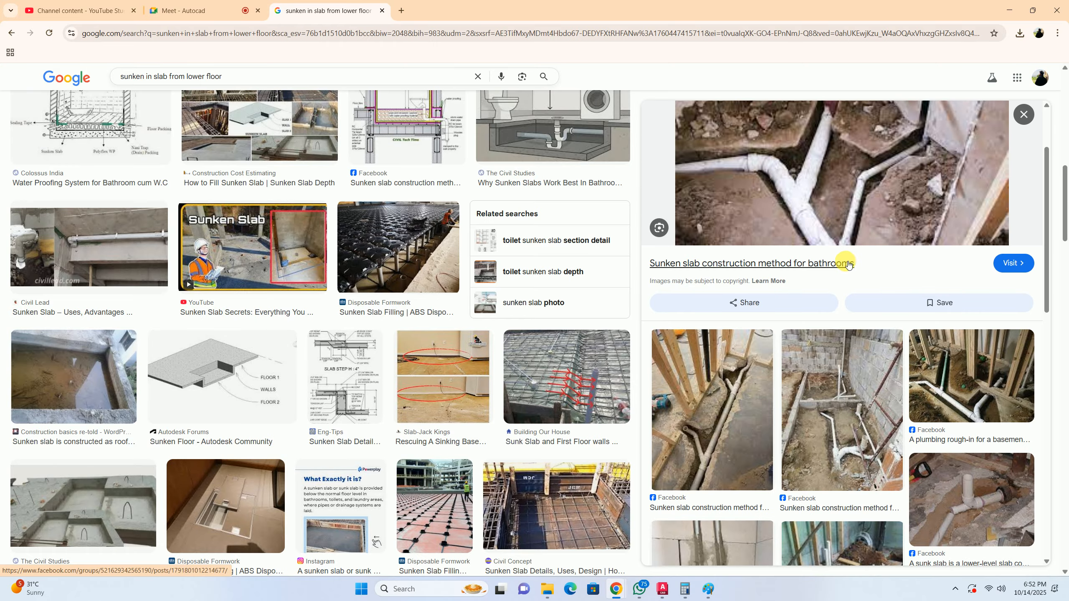
{"action": "scroll", "coordinate": [848, 263], "scroll_direction": "down", "scroll_amount": 3}
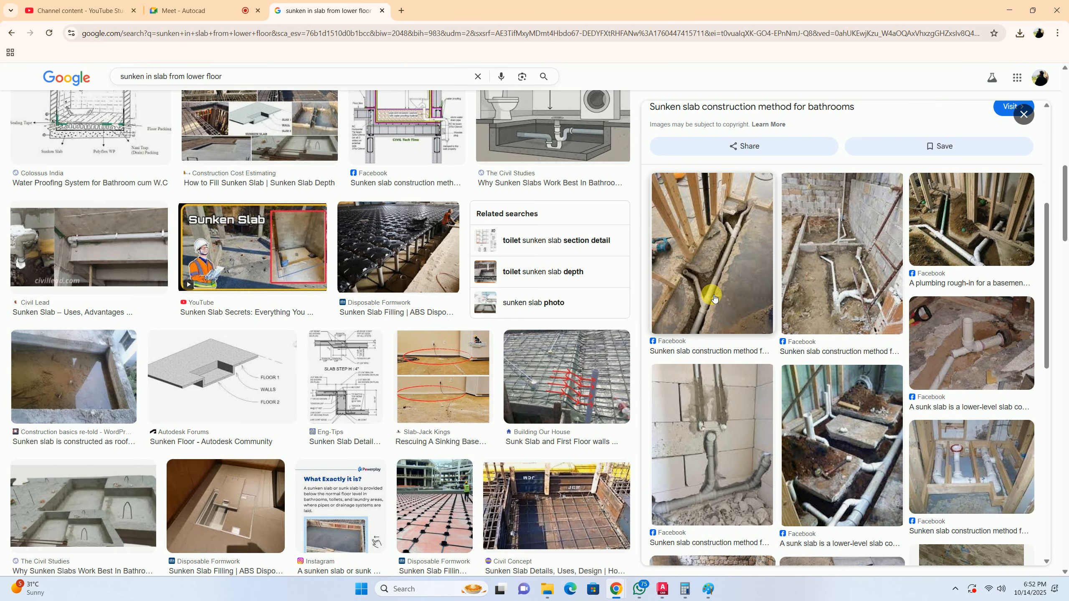
{"action": "left_click", "coordinate": [822, 283]}
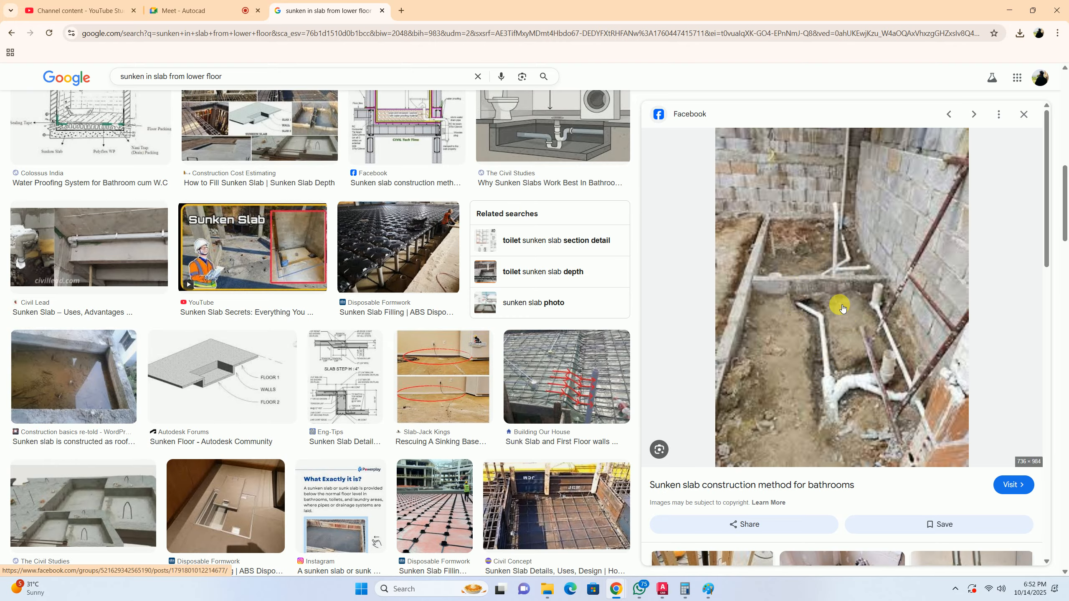
{"action": "scroll", "coordinate": [836, 306], "scroll_direction": "down", "scroll_amount": 3}
{"action": "scroll", "coordinate": [835, 306], "scroll_direction": "down", "scroll_amount": 3}
{"action": "left_click", "coordinate": [820, 303]}
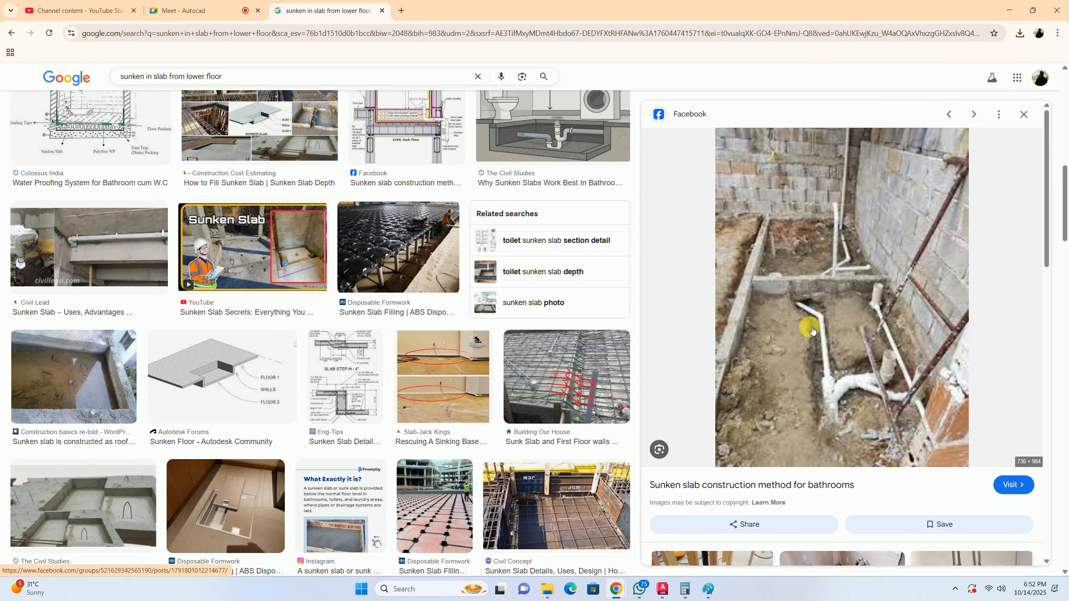
{"action": "scroll", "coordinate": [837, 325], "scroll_direction": "down", "scroll_amount": 6}
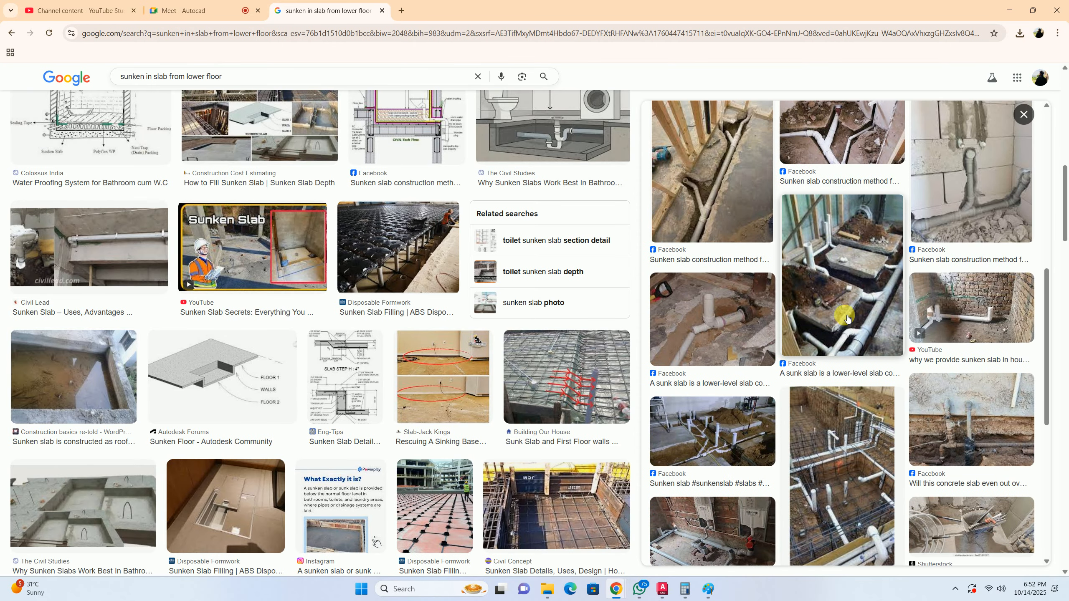
{"action": "scroll", "coordinate": [843, 324], "scroll_direction": "up", "scroll_amount": 4}
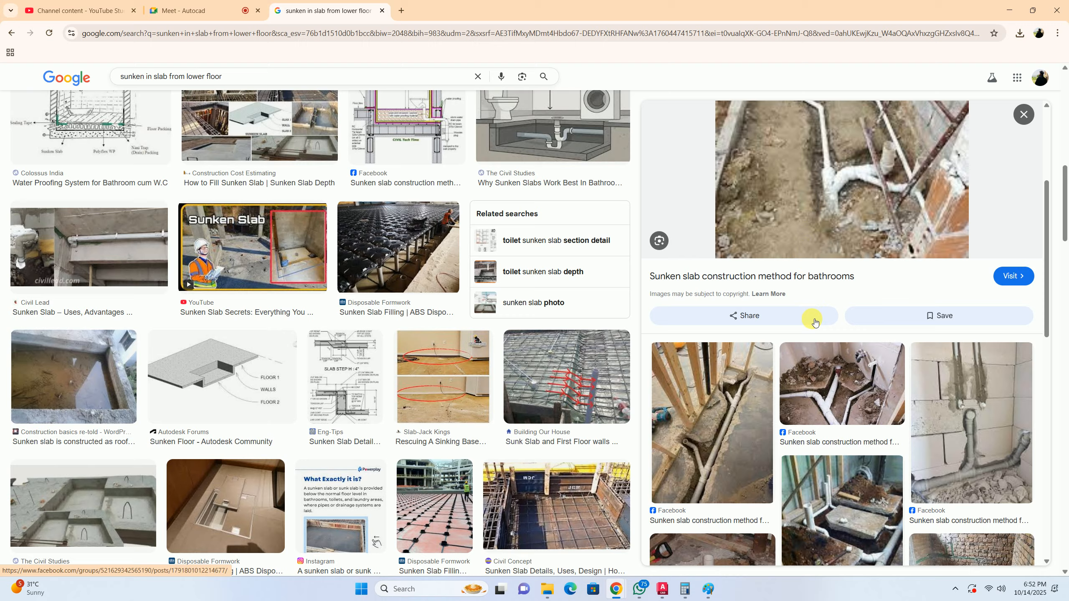
{"action": "scroll", "coordinate": [813, 337], "scroll_direction": "down", "scroll_amount": 2}
{"action": "scroll", "coordinate": [815, 371], "scroll_direction": "down", "scroll_amount": 5}
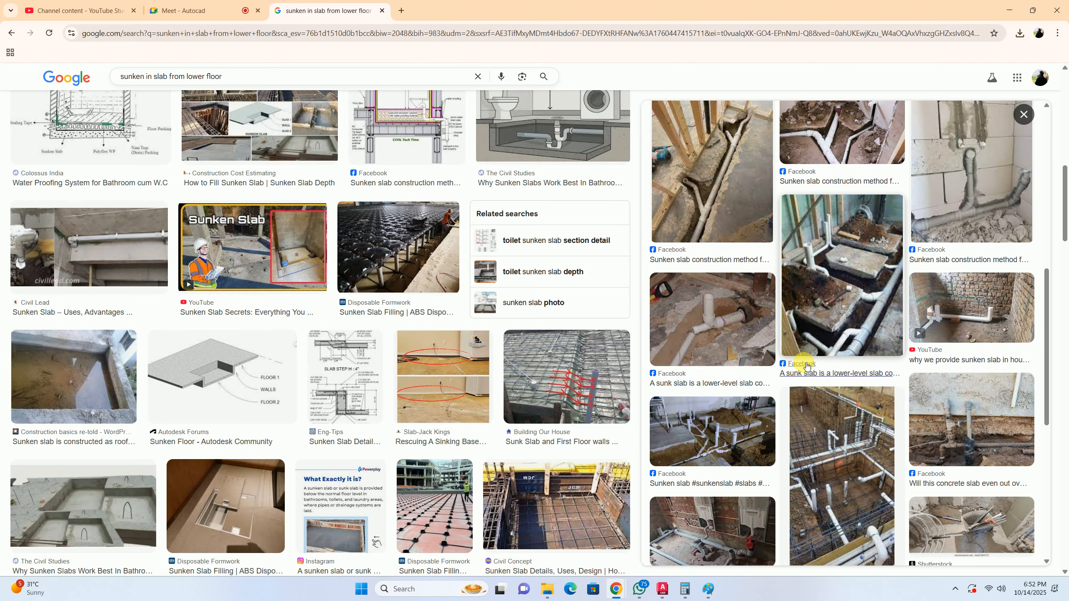
{"action": "scroll", "coordinate": [806, 367], "scroll_direction": "down", "scroll_amount": 10}
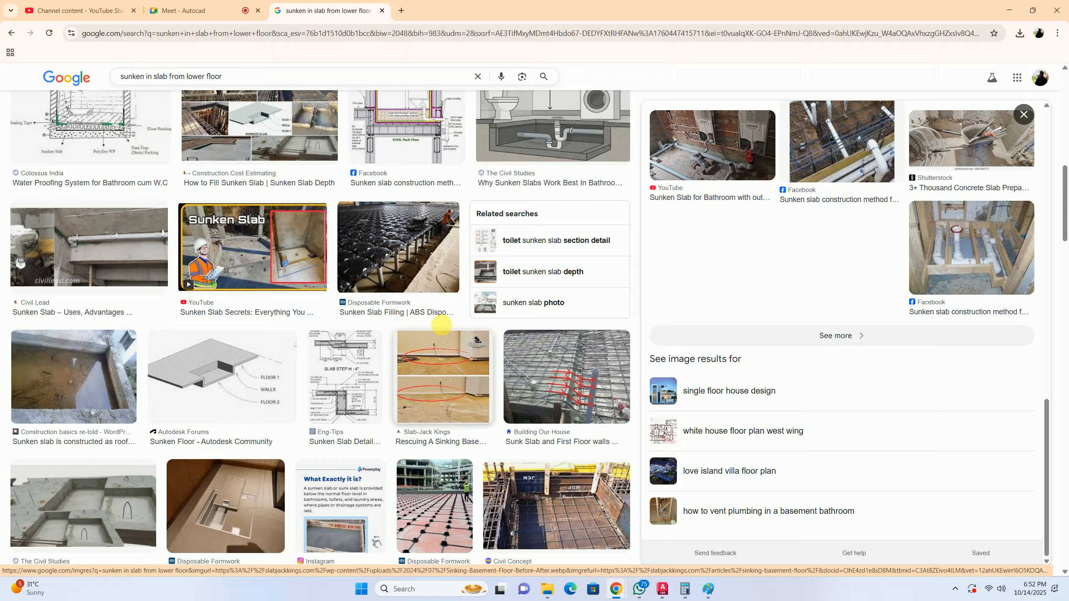
- Look further through the image results and open the UltraTech Cement sunken slab photo
{"action": "scroll", "coordinate": [214, 314], "scroll_direction": "down", "scroll_amount": 3}
{"action": "scroll", "coordinate": [214, 313], "scroll_direction": "down", "scroll_amount": 3}
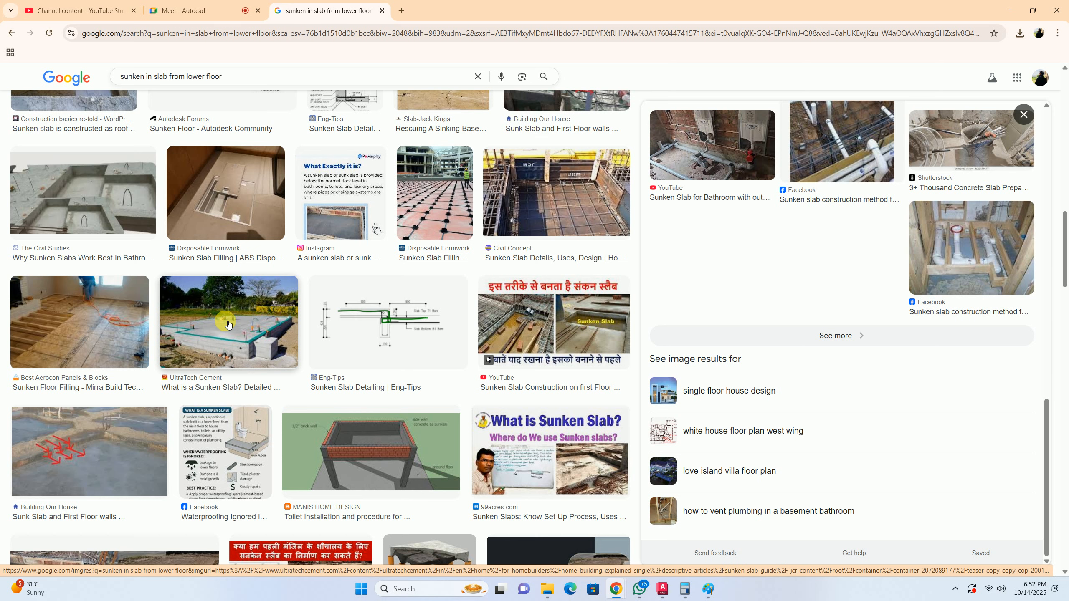
{"action": "left_click", "coordinate": [227, 324]}
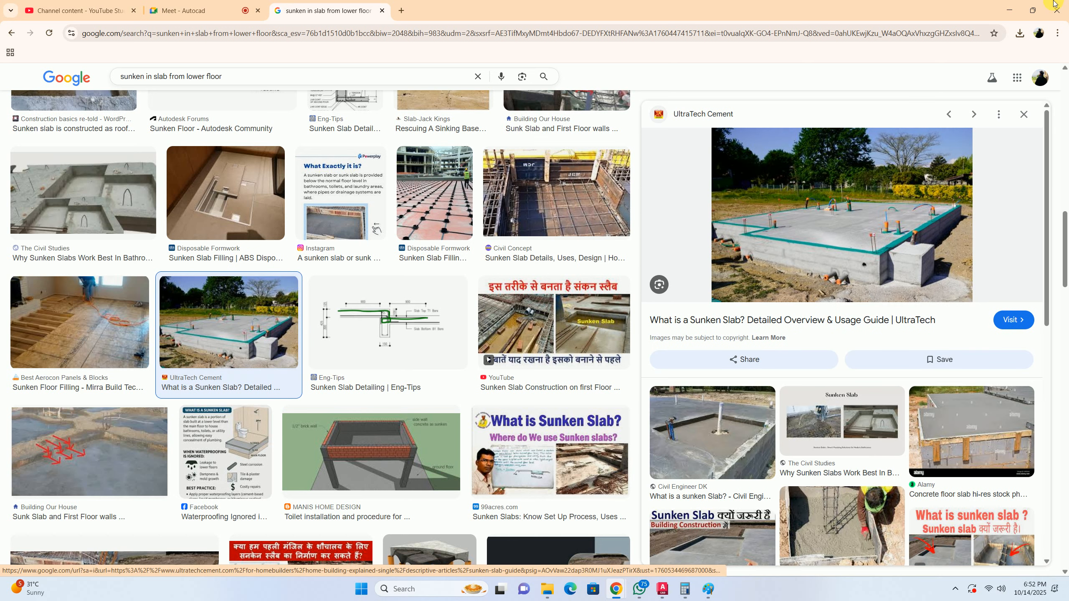
- Return to AutoCAD and review the complete First Floor Layout beam plan with its hatched areas
{"action": "left_click", "coordinate": [1009, 3]}
{"action": "middle_click_drag", "start_coordinate": [370, 322], "coordinate": [410, 344]}
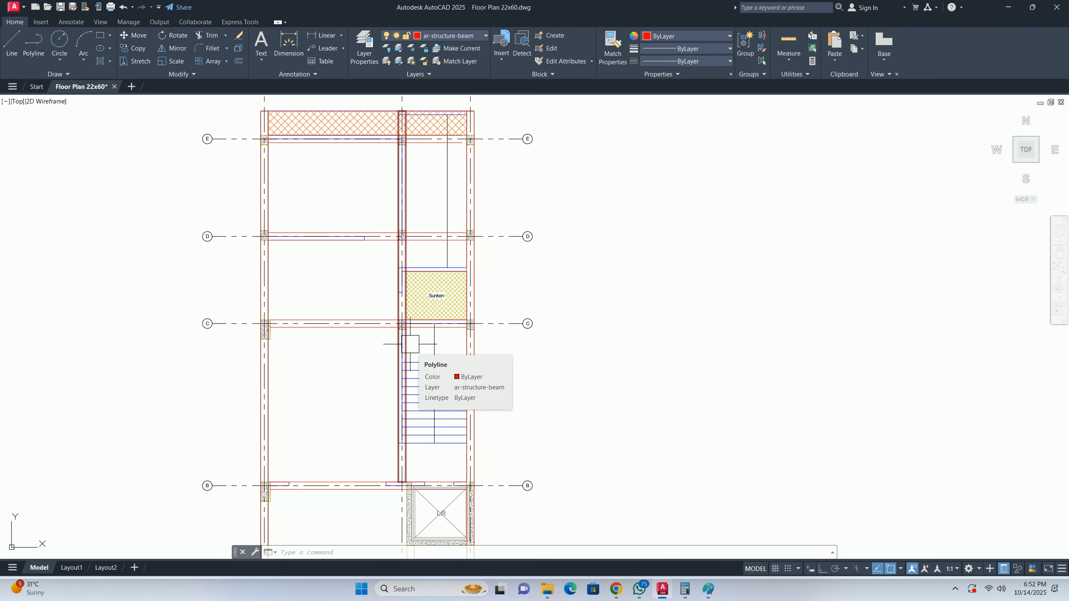
{"action": "scroll", "coordinate": [410, 344], "scroll_direction": "down", "scroll_amount": 4}
{"action": "middle_click_drag", "start_coordinate": [501, 431], "coordinate": [374, 400]}
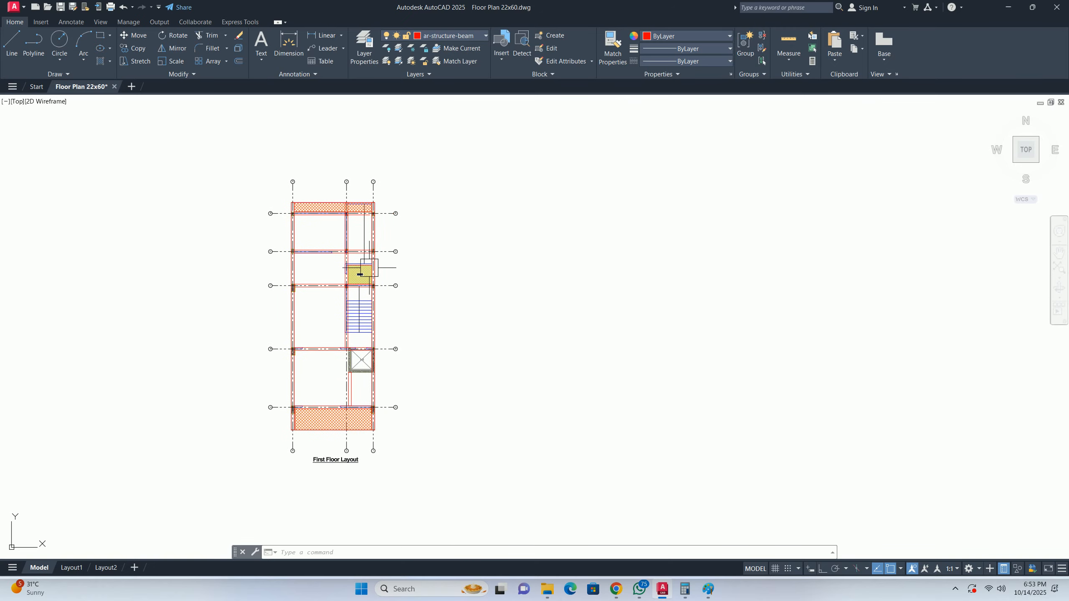
{"action": "key", "text": "Escape"}
{"action": "key", "text": "Escape"}
{"action": "key", "text": "Escape"}
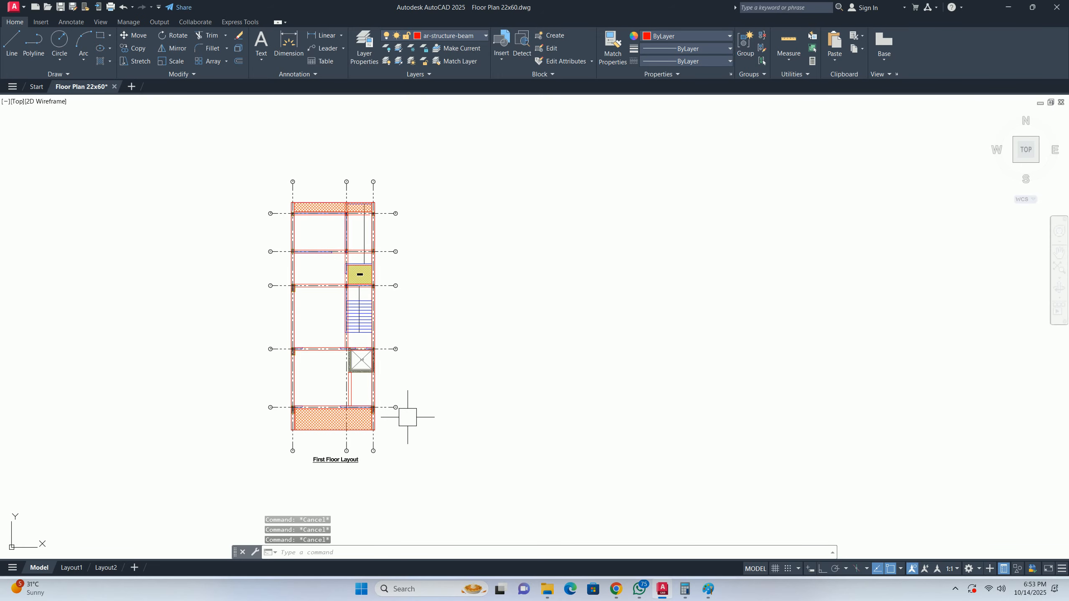
- Compare the hatched beam plan with the floor layouts above it, including the First Floor balcony around grid A
{"action": "scroll", "coordinate": [356, 245], "scroll_direction": "down", "scroll_amount": 3}
{"action": "middle_click_drag", "start_coordinate": [356, 244], "coordinate": [347, 341]}
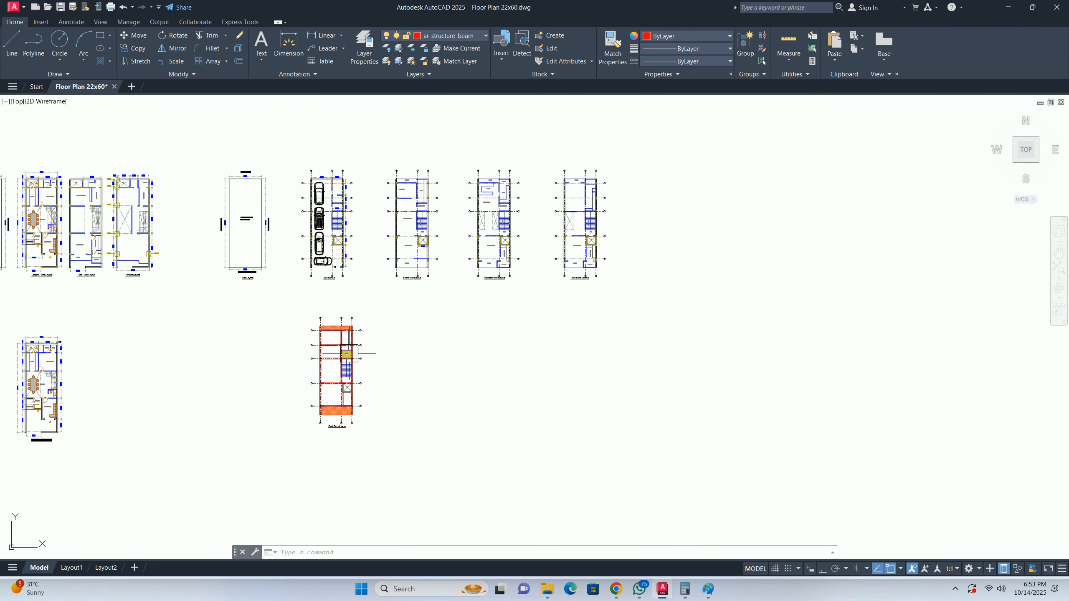
{"action": "scroll", "coordinate": [345, 361], "scroll_direction": "up", "scroll_amount": 4}
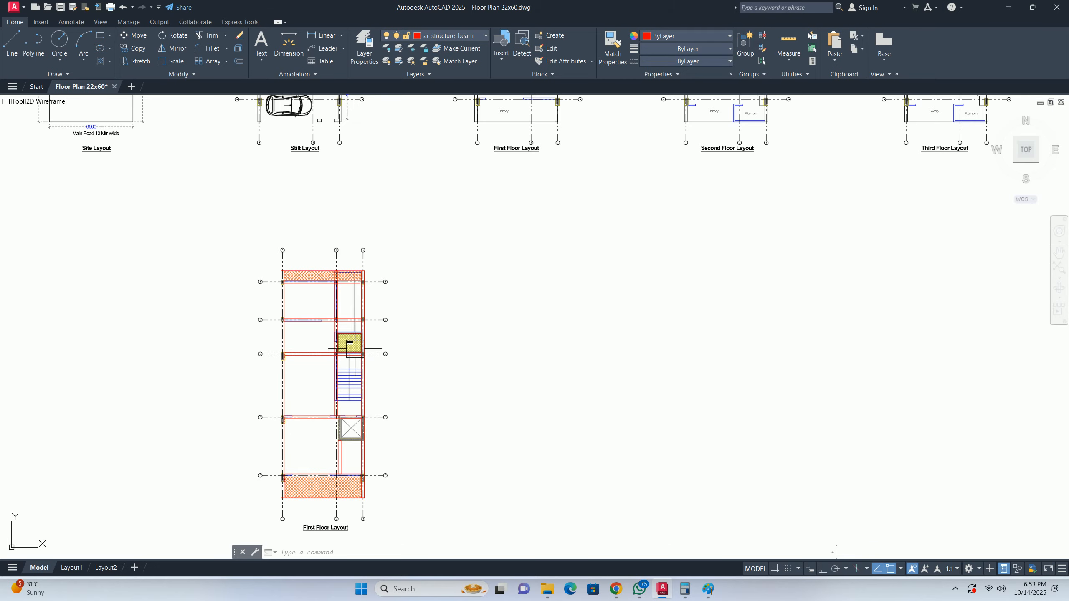
{"action": "scroll", "coordinate": [445, 395], "scroll_direction": "down", "scroll_amount": 4}
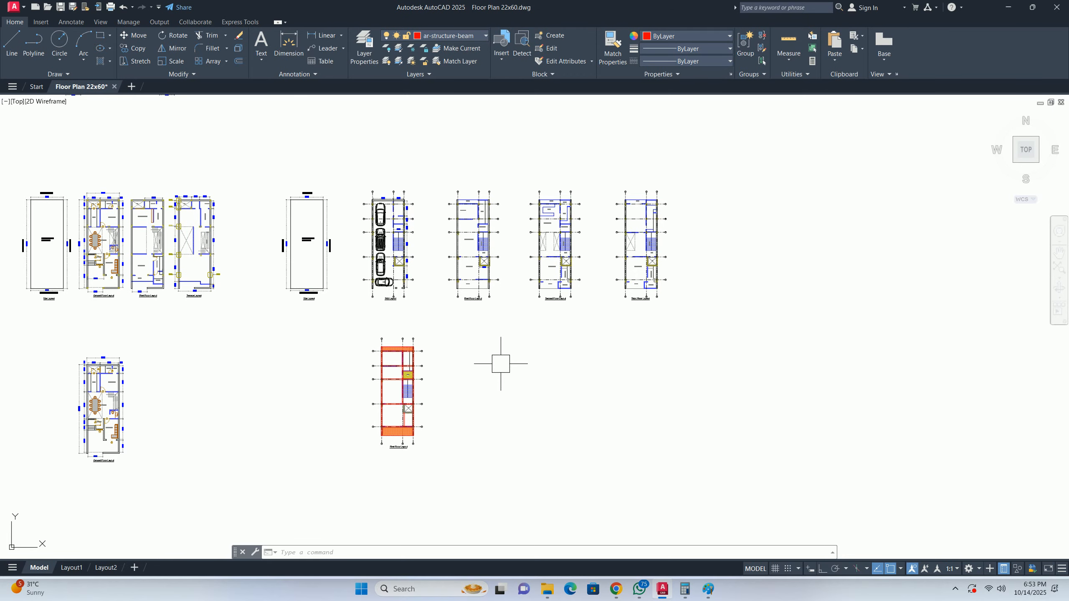
{"action": "scroll", "coordinate": [406, 358], "scroll_direction": "up", "scroll_amount": 2}
{"action": "middle_click_drag", "start_coordinate": [468, 359], "coordinate": [371, 437]}
{"action": "scroll", "coordinate": [392, 310], "scroll_direction": "up", "scroll_amount": 6}
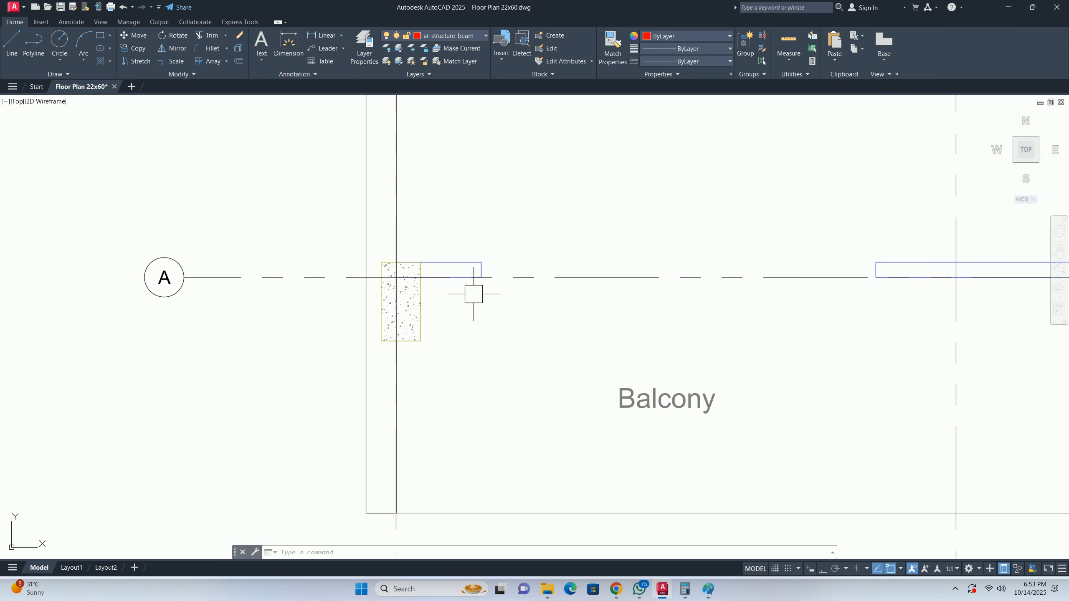
{"action": "scroll", "coordinate": [445, 292], "scroll_direction": "down", "scroll_amount": 3}
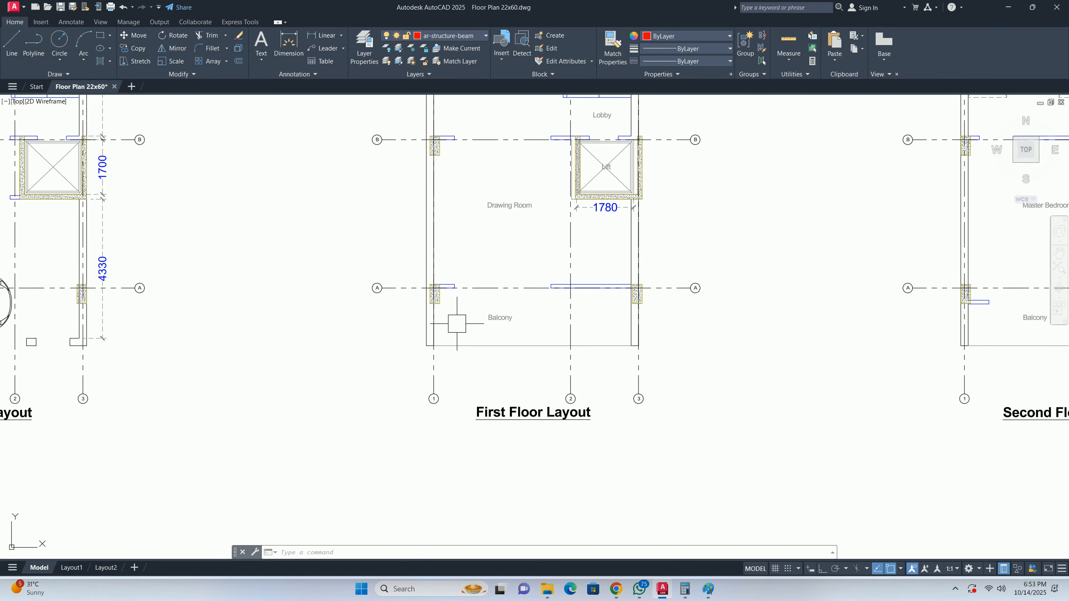
{"action": "scroll", "coordinate": [414, 300], "scroll_direction": "down", "scroll_amount": 8}
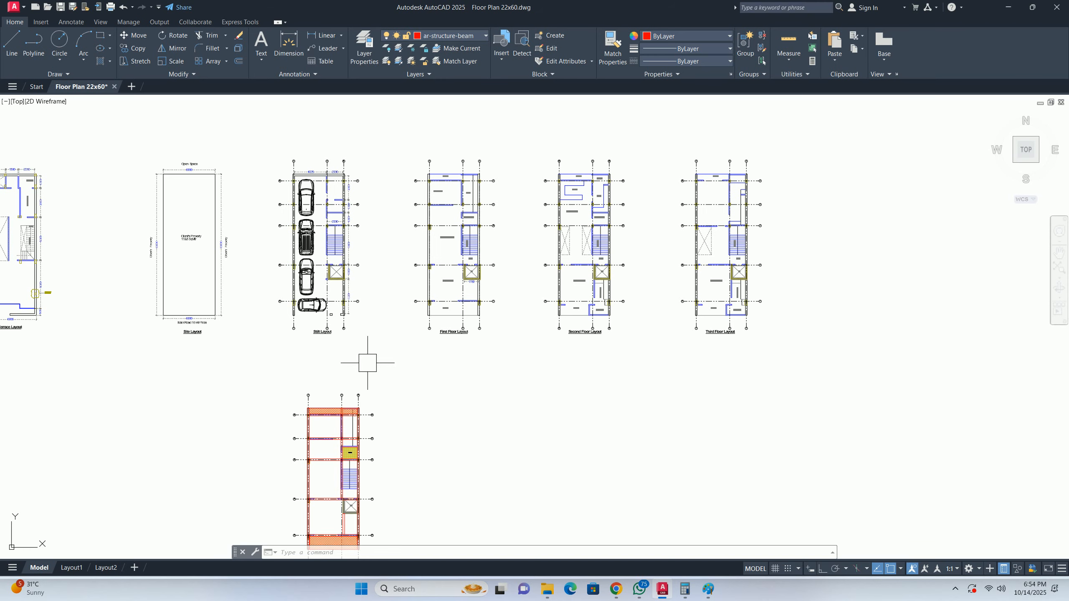
{"action": "middle_click_drag", "start_coordinate": [362, 387], "coordinate": [338, 278]}
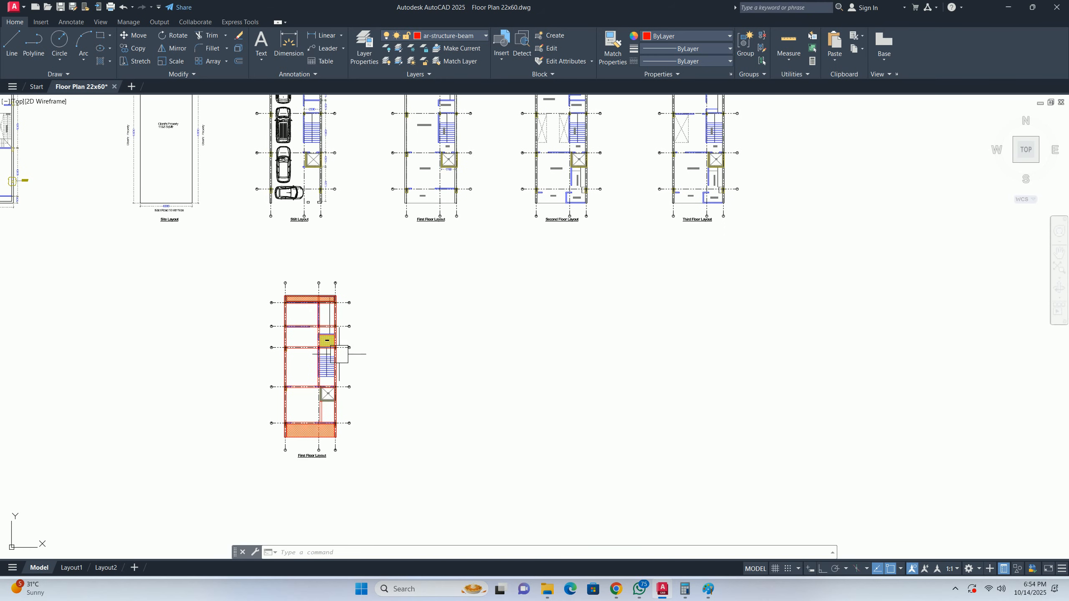
{"action": "scroll", "coordinate": [343, 352], "scroll_direction": "up", "scroll_amount": 2}
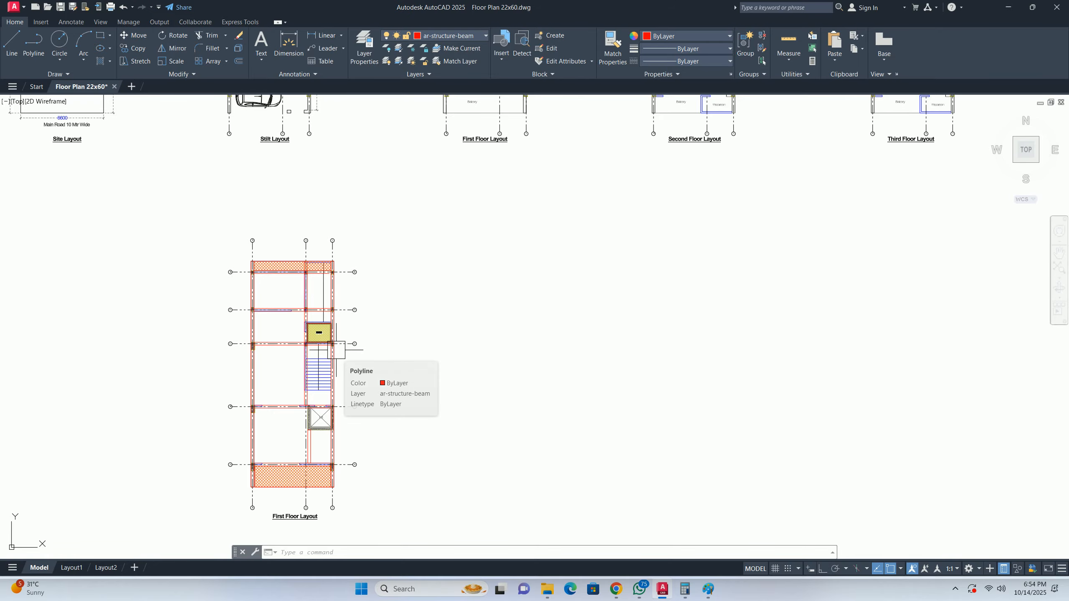
{"action": "scroll", "coordinate": [336, 349], "scroll_direction": "down", "scroll_amount": 4}
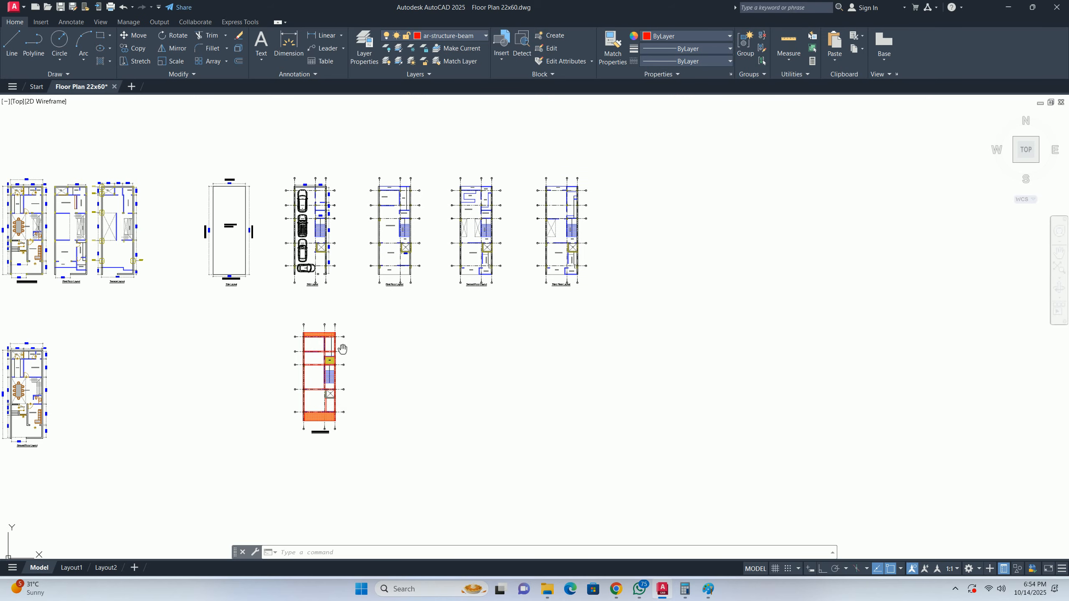
{"action": "scroll", "coordinate": [412, 299], "scroll_direction": "up", "scroll_amount": 2}
{"action": "middle_click_drag", "start_coordinate": [417, 267], "coordinate": [377, 312]}
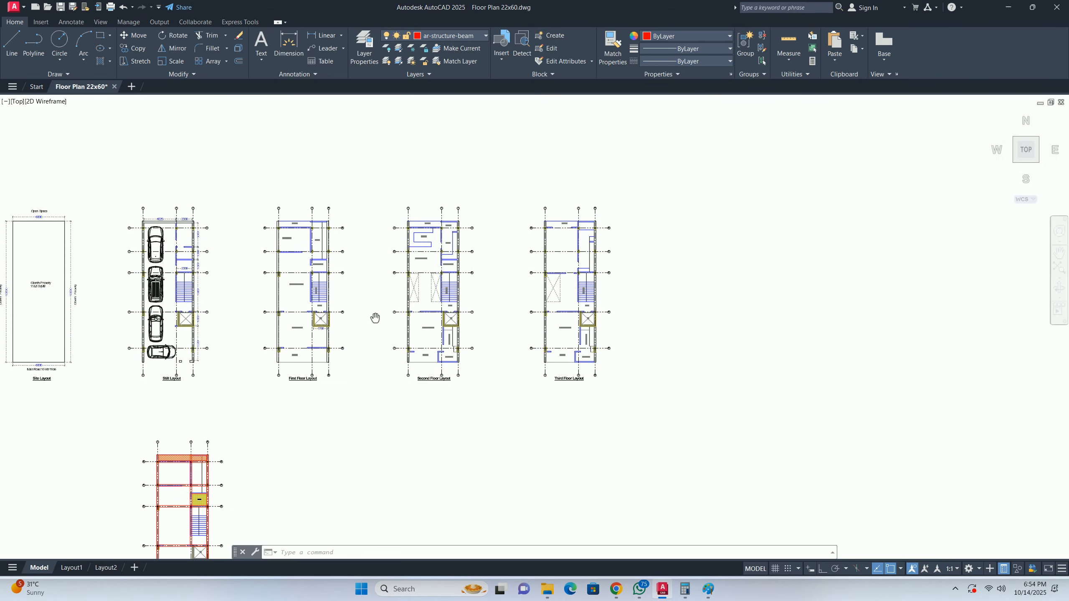
{"action": "key", "text": "Escape"}
{"action": "key", "text": "Escape"}
{"action": "key", "text": "Escape"}
{"action": "middle_click_drag", "start_coordinate": [304, 249], "coordinate": [335, 168]}
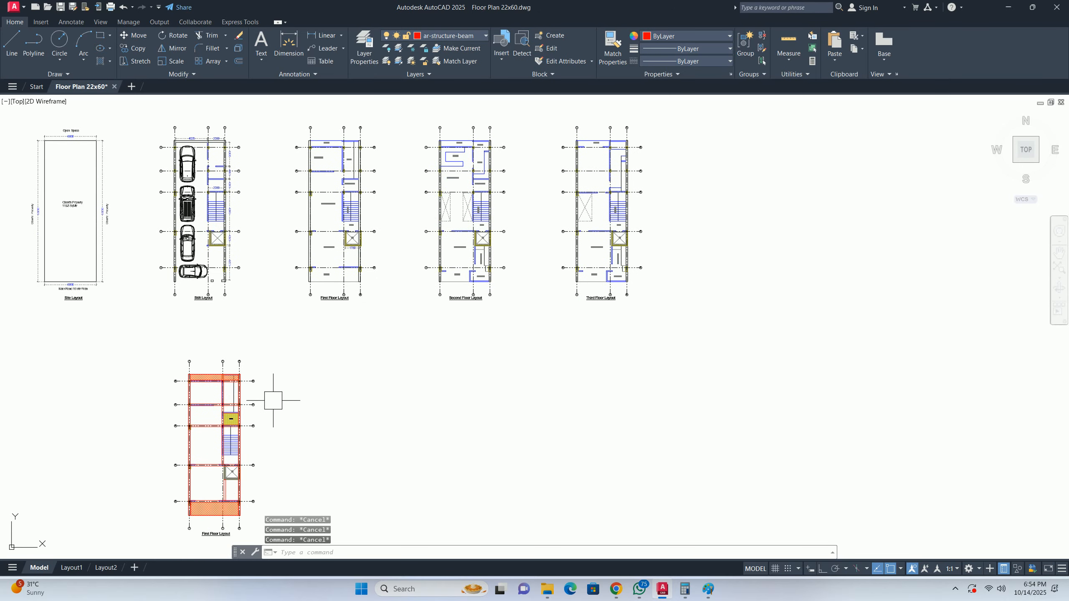
{"action": "middle_click_drag", "start_coordinate": [281, 391], "coordinate": [313, 300]}
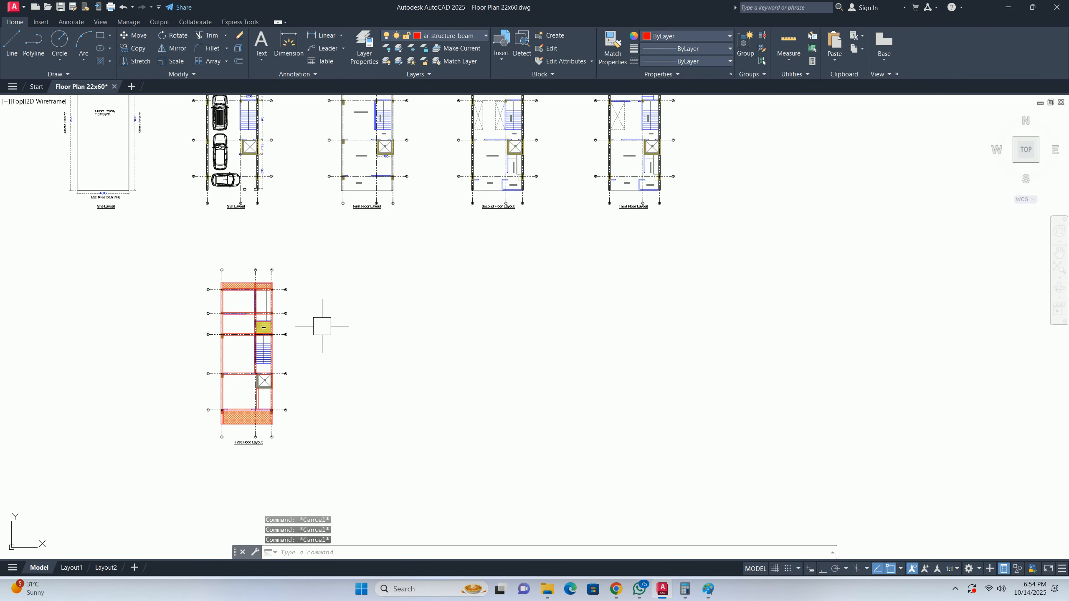
{"action": "scroll", "coordinate": [244, 291], "scroll_direction": "up", "scroll_amount": 4}
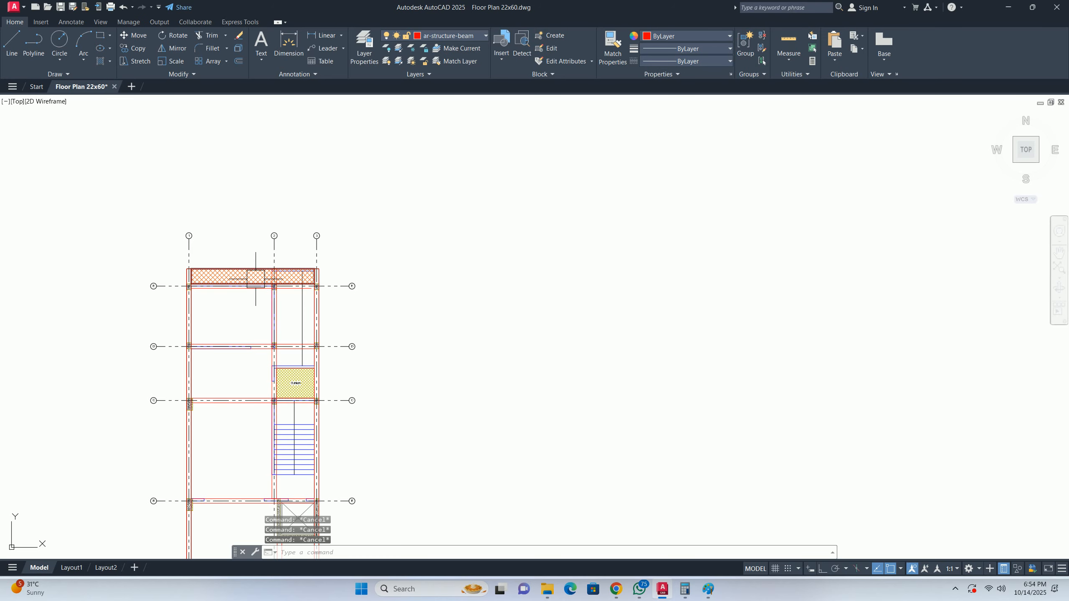
{"action": "scroll", "coordinate": [257, 290], "scroll_direction": "up", "scroll_amount": 4}
{"action": "left_click", "coordinate": [246, 275]}
{"action": "scroll", "coordinate": [249, 265], "scroll_direction": "down", "scroll_amount": 4}
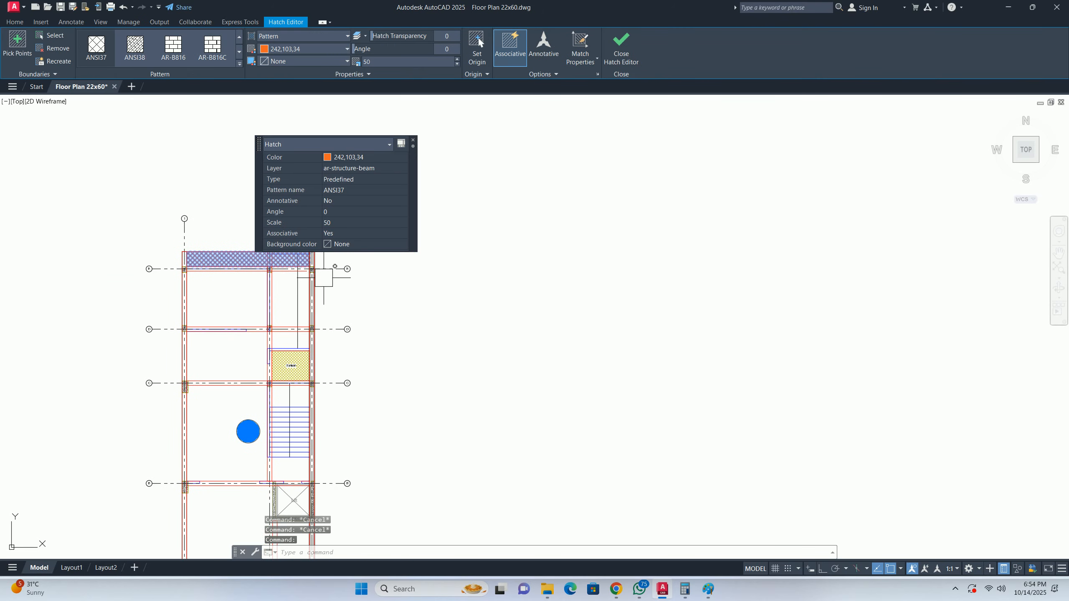
{"action": "scroll", "coordinate": [316, 281], "scroll_direction": "down", "scroll_amount": 5}
{"action": "key", "text": "Escape"}
- Copy the whole hatched beam plan horizontally to the empty space beside it, with ortho on
{"action": "type", "text": "co"}
{"action": "key", "text": "Return"}
{"action": "left_click", "coordinate": [267, 262]}
{"action": "left_click", "coordinate": [398, 425]}
{"action": "key", "text": "Return"}
{"action": "left_click", "coordinate": [380, 418]}
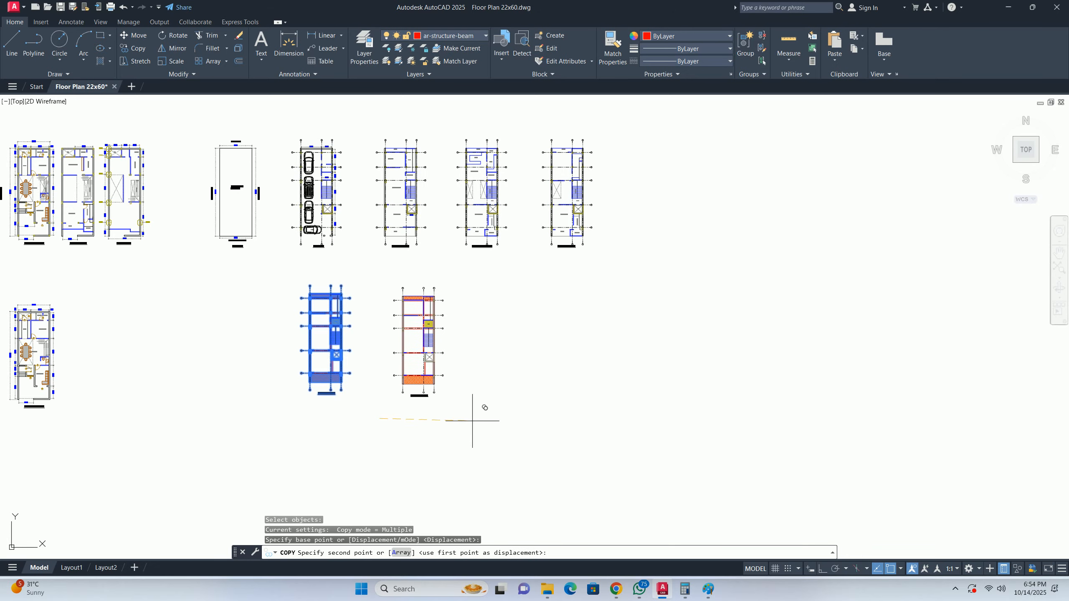
{"action": "key", "text": "F8"}
{"action": "left_click", "coordinate": [490, 417]}
{"action": "key", "text": "Escape"}
{"action": "key", "text": "Escape"}
- Delete the hatch and the boundary of the balcony-side end strip below grid A in the copied plan
{"action": "scroll", "coordinate": [367, 366], "scroll_direction": "up", "scroll_amount": 6}
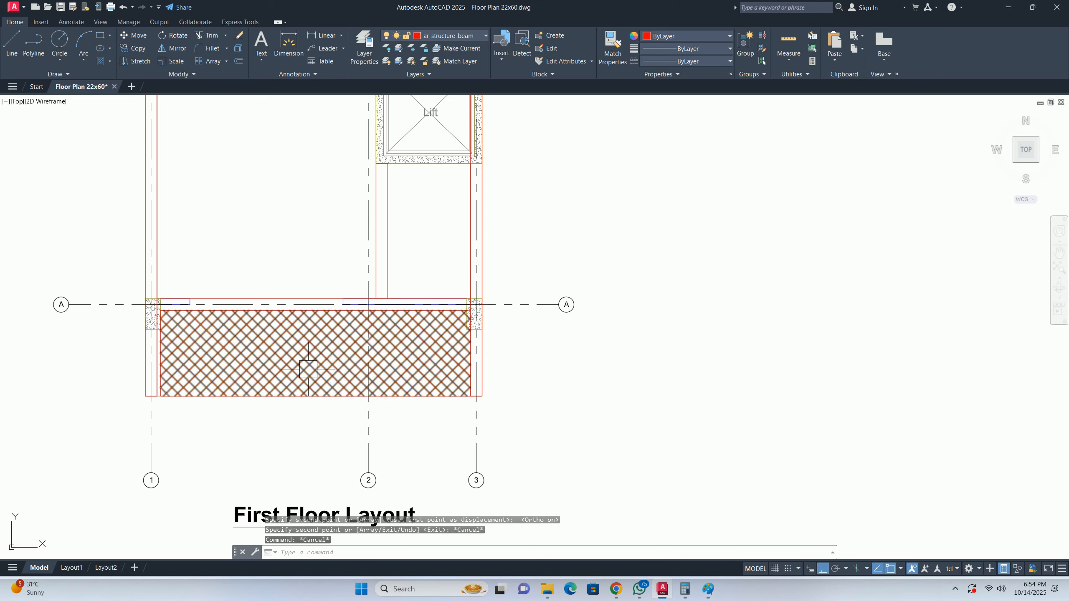
{"action": "left_click", "coordinate": [367, 366]}
{"action": "key", "text": "Delete"}
{"action": "left_click", "coordinate": [317, 395]}
{"action": "key", "text": "Delete"}
- Delete the toilet's sunken slab hatch and the end strip hatch above grid E in the copied plan
{"action": "scroll", "coordinate": [351, 350], "scroll_direction": "down", "scroll_amount": 4}
{"action": "scroll", "coordinate": [359, 255], "scroll_direction": "up", "scroll_amount": 6}
{"action": "middle_click_drag", "start_coordinate": [359, 254], "coordinate": [352, 487]}
{"action": "left_click", "coordinate": [320, 382]}
{"action": "key", "text": "Delete"}
{"action": "left_click", "coordinate": [310, 327]}
{"action": "key", "text": "Delete"}
{"action": "left_click", "coordinate": [302, 282]}
{"action": "scroll", "coordinate": [302, 281], "scroll_direction": "down", "scroll_amount": 5}
{"action": "middle_click_drag", "start_coordinate": [287, 368], "coordinate": [370, 331]}
{"action": "scroll", "coordinate": [369, 331], "scroll_direction": "down", "scroll_amount": 4}
{"action": "key", "text": "Escape"}
{"action": "key", "text": "Escape"}
{"action": "key", "text": "Escape"}
{"action": "scroll", "coordinate": [370, 331], "scroll_direction": "up", "scroll_amount": 4}
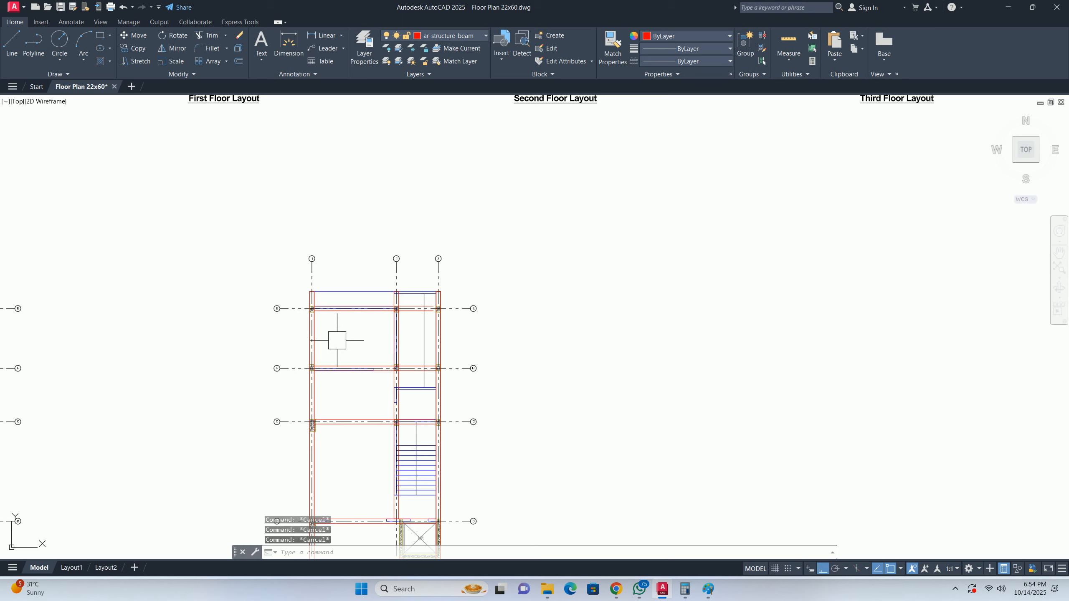
{"action": "key", "text": "space"}
{"action": "scroll", "coordinate": [318, 310], "scroll_direction": "up", "scroll_amount": 6}
{"action": "left_click", "coordinate": [276, 255]}
{"action": "left_click", "coordinate": [369, 290]}
{"action": "left_click", "coordinate": [370, 313]}
{"action": "middle_click_drag", "start_coordinate": [632, 287], "coordinate": [434, 289]}
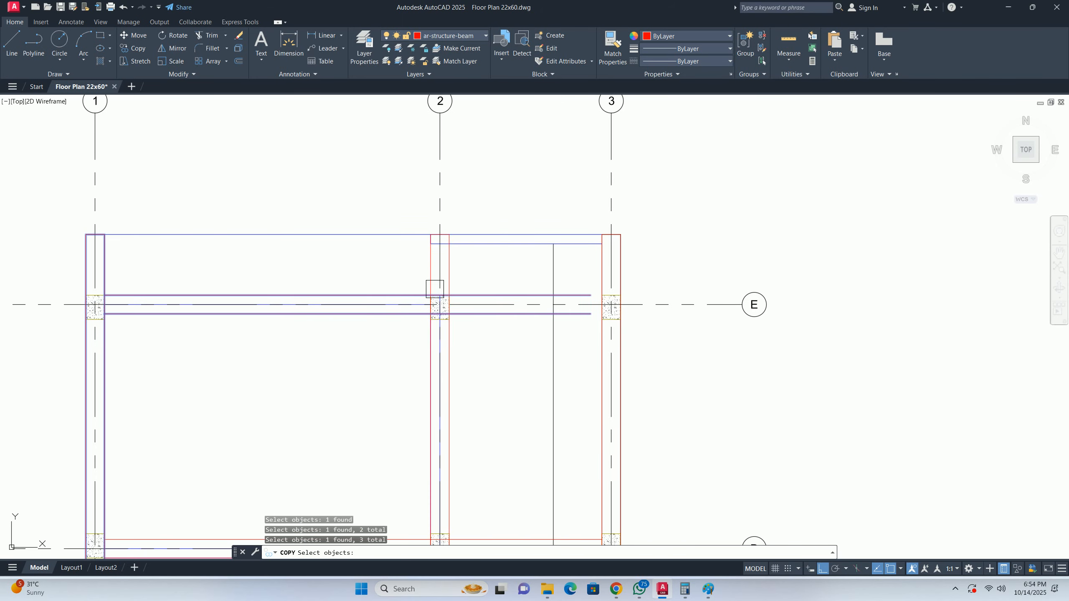
{"action": "left_click", "coordinate": [434, 278]}
{"action": "left_click", "coordinate": [596, 268]}
{"action": "scroll", "coordinate": [577, 284], "scroll_direction": "down", "scroll_amount": 2}
{"action": "middle_click_drag", "start_coordinate": [565, 292], "coordinate": [546, 246]}
{"action": "scroll", "coordinate": [546, 246], "scroll_direction": "up", "scroll_amount": 2}
{"action": "key", "text": "Escape"}
{"action": "key", "text": "Escape"}
{"action": "key", "text": "Escape"}
- Extend the two beam lines along grid E to the beam on grid 3 in the copied plan
{"action": "type", "text": "ex"}
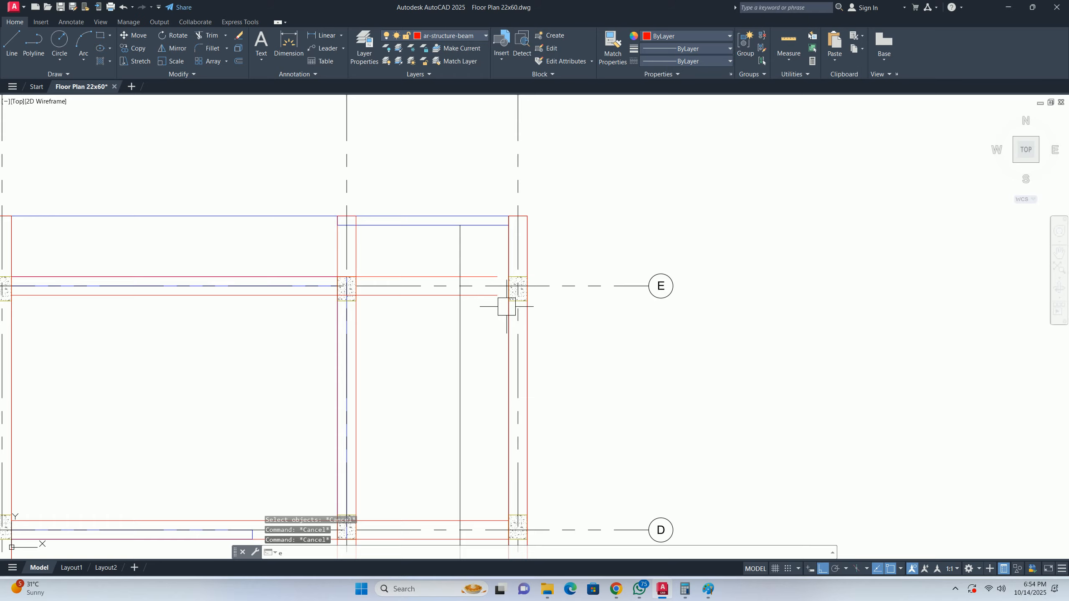
{"action": "scroll", "coordinate": [507, 301], "scroll_direction": "up", "scroll_amount": 4}
{"action": "key", "text": "space"}
{"action": "left_click", "coordinate": [465, 219]}
{"action": "left_click", "coordinate": [444, 263]}
{"action": "left_click", "coordinate": [449, 288]}
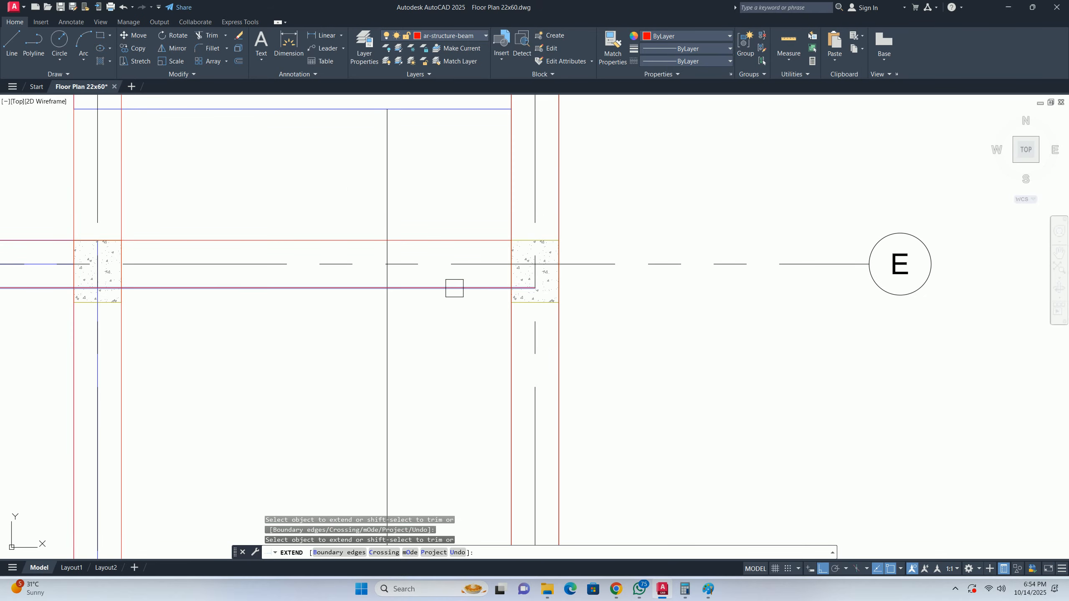
{"action": "scroll", "coordinate": [482, 252], "scroll_direction": "down", "scroll_amount": 8}
{"action": "key", "text": "Escape"}
{"action": "key", "text": "Escape"}
{"action": "key", "text": "Escape"}
- Copy all the beam outlines from the cleaned plan onto the Second Floor Layout, matching the lower corner of the grid 1 beam to the wall corner
{"action": "type", "text": "co"}
{"action": "key", "text": "space"}
{"action": "scroll", "coordinate": [375, 261], "scroll_direction": "up", "scroll_amount": 3}
{"action": "left_click", "coordinate": [134, 230]}
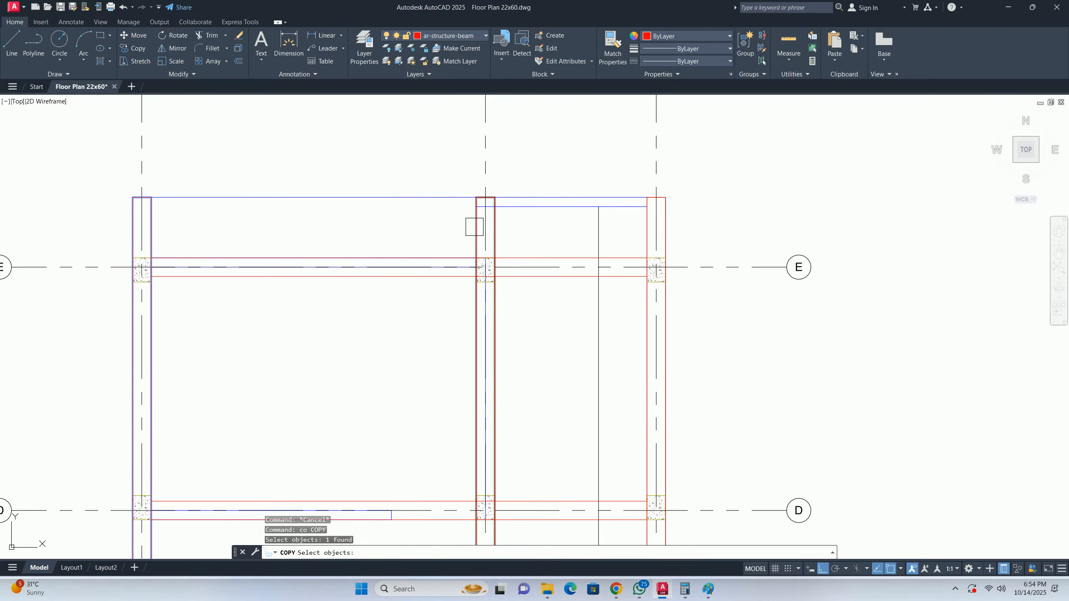
{"action": "left_click", "coordinate": [475, 228]}
{"action": "left_click", "coordinate": [637, 230]}
{"action": "scroll", "coordinate": [637, 230], "scroll_direction": "down", "scroll_amount": 4}
{"action": "middle_click_drag", "start_coordinate": [637, 230], "coordinate": [462, 206]}
{"action": "left_click", "coordinate": [374, 205]}
{"action": "scroll", "coordinate": [443, 217], "scroll_direction": "up", "scroll_amount": 8}
{"action": "left_click", "coordinate": [342, 187]}
{"action": "left_click", "coordinate": [327, 264]}
{"action": "scroll", "coordinate": [326, 252], "scroll_direction": "down", "scroll_amount": 5}
{"action": "scroll", "coordinate": [327, 219], "scroll_direction": "up", "scroll_amount": 3}
{"action": "scroll", "coordinate": [360, 363], "scroll_direction": "down", "scroll_amount": 3}
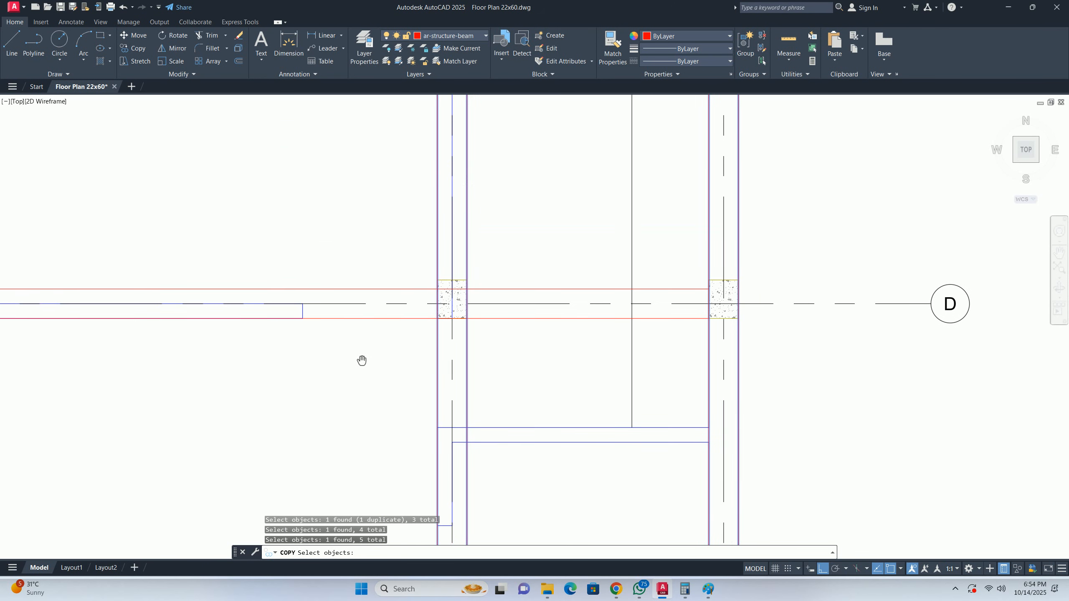
{"action": "left_click", "coordinate": [371, 346]}
{"action": "left_click", "coordinate": [373, 303]}
{"action": "scroll", "coordinate": [372, 329], "scroll_direction": "down", "scroll_amount": 5}
{"action": "scroll", "coordinate": [372, 330], "scroll_direction": "up", "scroll_amount": 6}
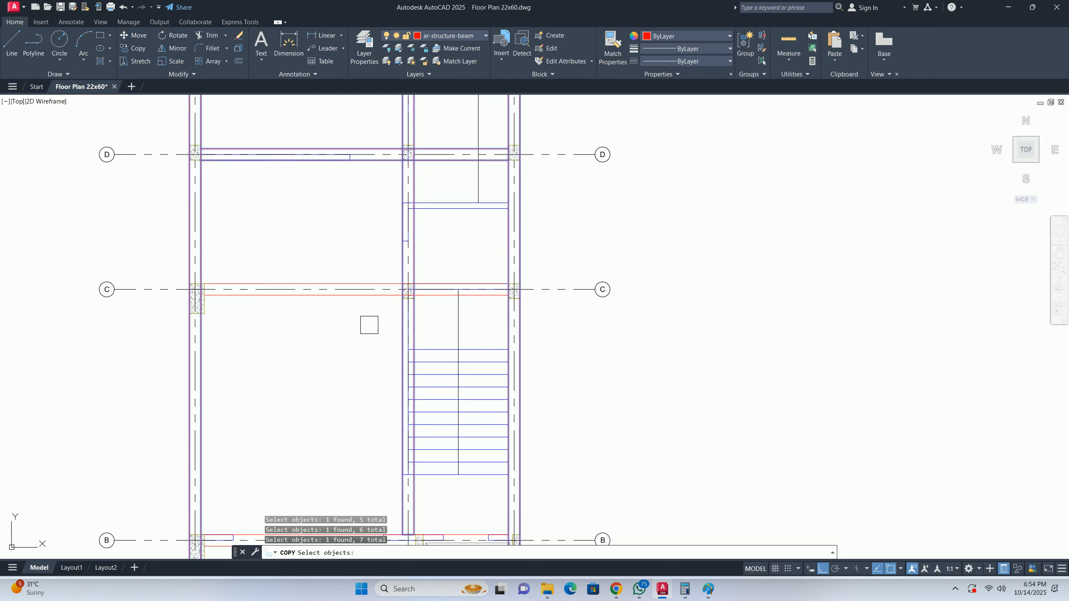
{"action": "left_click", "coordinate": [364, 299]}
{"action": "left_click", "coordinate": [365, 269]}
{"action": "scroll", "coordinate": [369, 276], "scroll_direction": "down", "scroll_amount": 6}
{"action": "scroll", "coordinate": [368, 276], "scroll_direction": "up", "scroll_amount": 6}
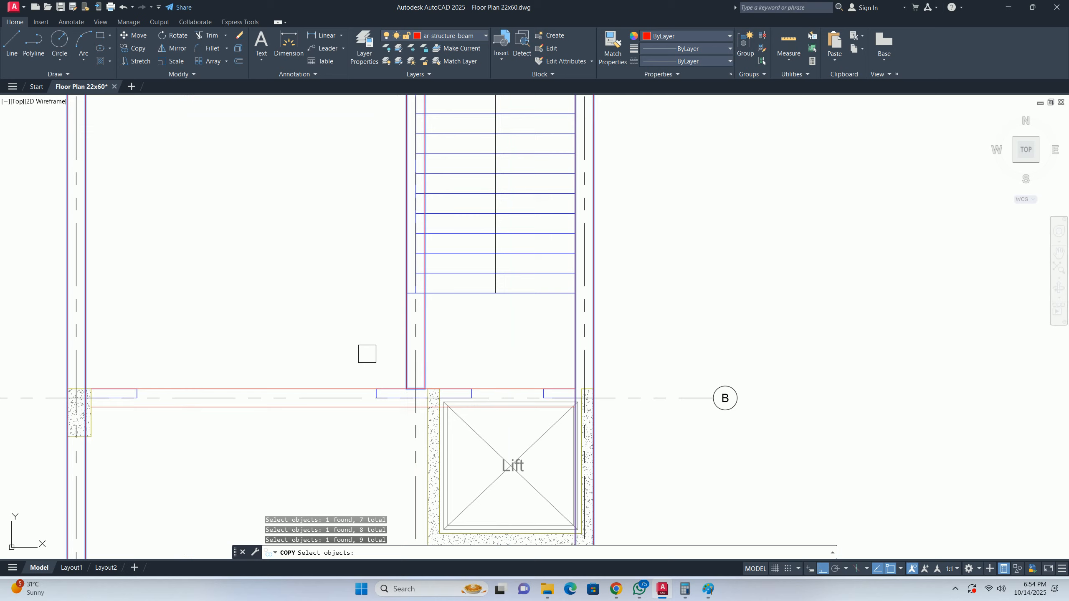
{"action": "left_click", "coordinate": [354, 426]}
{"action": "middle_click_drag", "start_coordinate": [363, 463], "coordinate": [334, 311]}
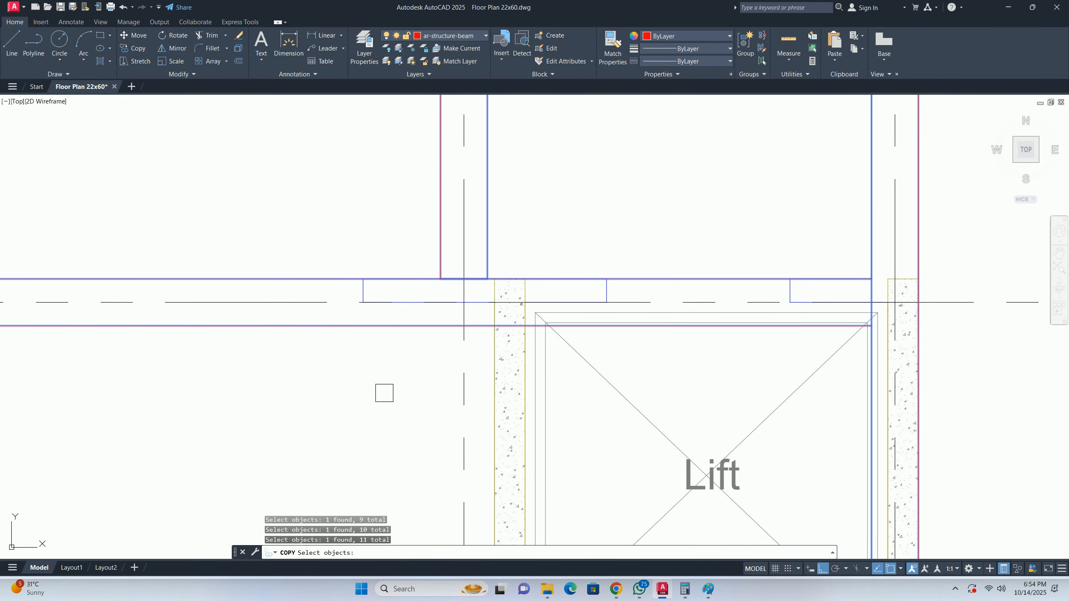
{"action": "scroll", "coordinate": [370, 174], "scroll_direction": "down", "scroll_amount": 3}
{"action": "middle_click_drag", "start_coordinate": [377, 406], "coordinate": [315, 243]}
{"action": "left_click", "coordinate": [353, 252]}
{"action": "left_click", "coordinate": [353, 252]}
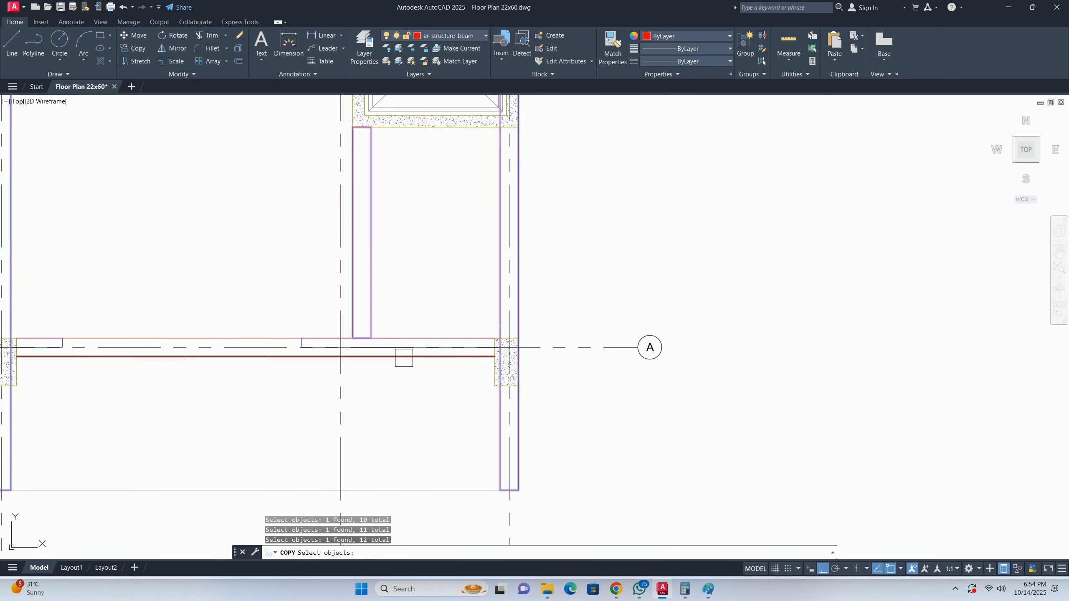
{"action": "scroll", "coordinate": [402, 344], "scroll_direction": "up", "scroll_amount": 4}
{"action": "left_click", "coordinate": [132, 331]}
{"action": "left_click", "coordinate": [134, 375]}
{"action": "scroll", "coordinate": [566, 253], "scroll_direction": "down", "scroll_amount": 8}
{"action": "scroll", "coordinate": [476, 313], "scroll_direction": "up", "scroll_amount": 4}
{"action": "scroll", "coordinate": [476, 313], "scroll_direction": "down", "scroll_amount": 4}
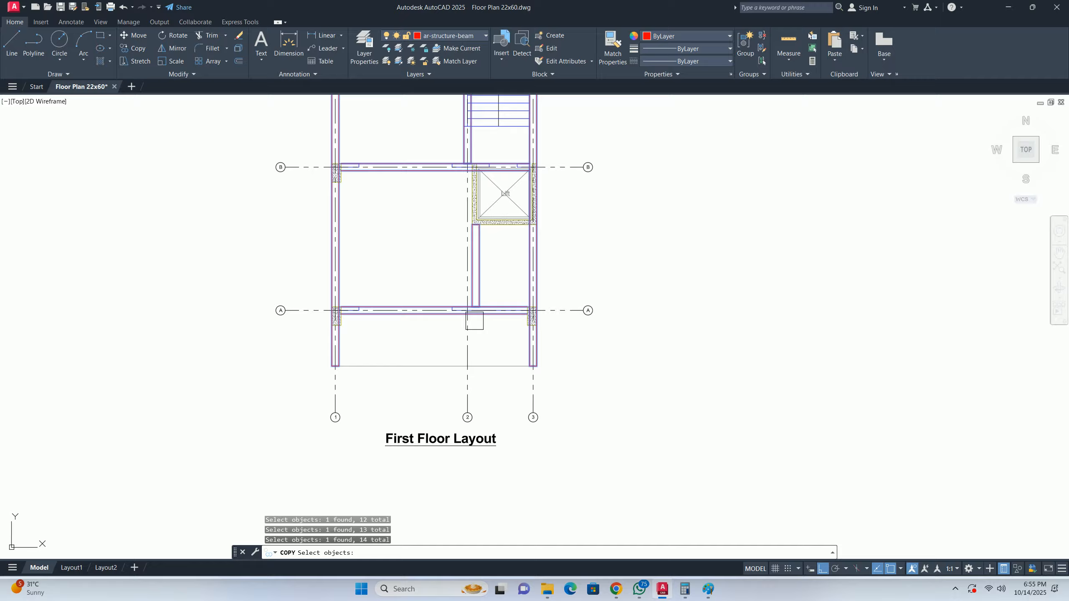
{"action": "scroll", "coordinate": [540, 361], "scroll_direction": "up", "scroll_amount": 2}
{"action": "key", "text": "Return"}
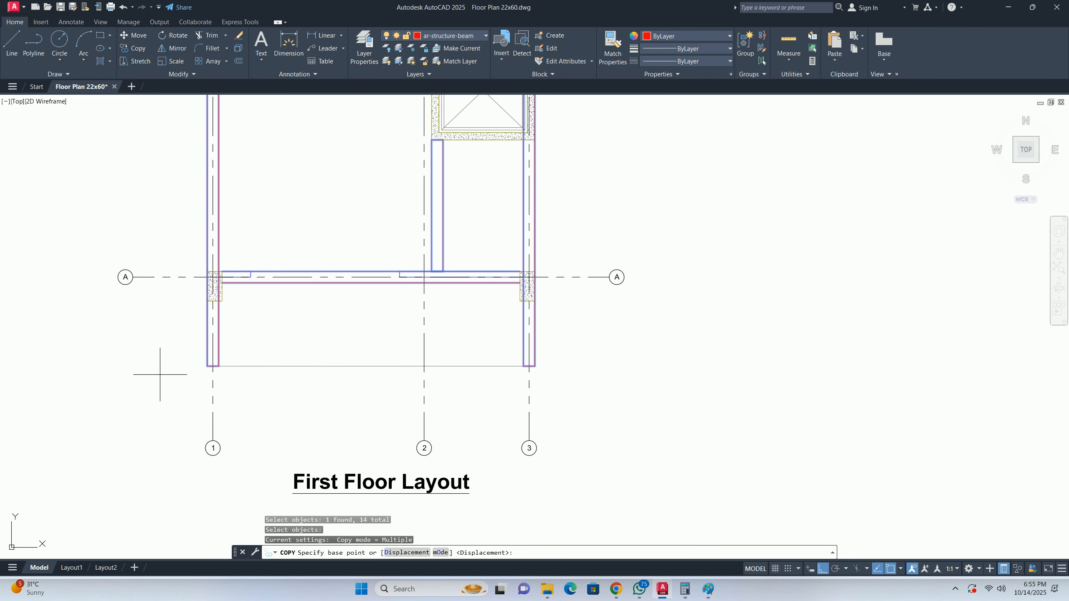
{"action": "scroll", "coordinate": [208, 366], "scroll_direction": "up", "scroll_amount": 4}
{"action": "left_click", "coordinate": [232, 363]}
{"action": "scroll", "coordinate": [229, 293], "scroll_direction": "down", "scroll_amount": 5}
{"action": "middle_click_drag", "start_coordinate": [235, 210], "coordinate": [211, 438]}
{"action": "scroll", "coordinate": [210, 436], "scroll_direction": "up", "scroll_amount": 2}
{"action": "scroll", "coordinate": [211, 436], "scroll_direction": "up", "scroll_amount": 4}
{"action": "scroll", "coordinate": [358, 438], "scroll_direction": "up", "scroll_amount": 2}
{"action": "middle_click_drag", "start_coordinate": [256, 311], "coordinate": [284, 392]}
{"action": "scroll", "coordinate": [283, 393], "scroll_direction": "down", "scroll_amount": 6}
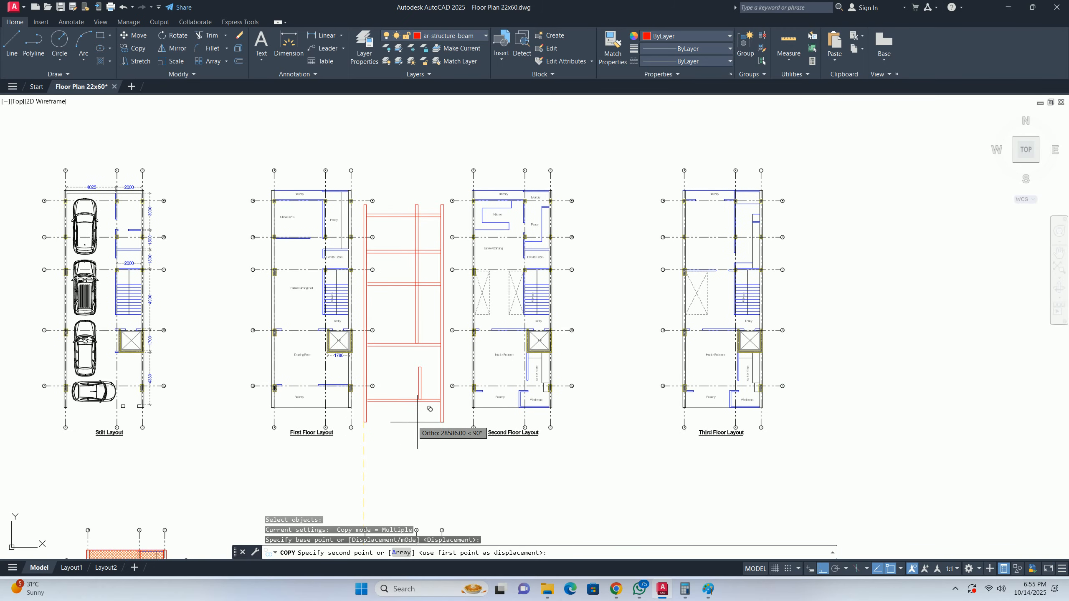
{"action": "scroll", "coordinate": [480, 407], "scroll_direction": "up", "scroll_amount": 5}
{"action": "scroll", "coordinate": [316, 434], "scroll_direction": "up", "scroll_amount": 4}
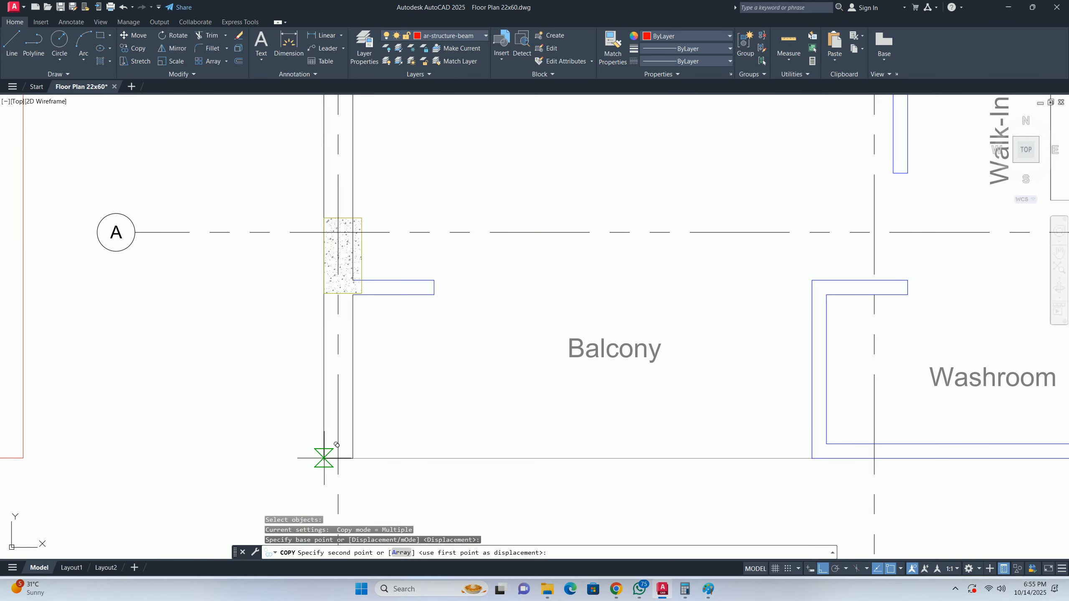
{"action": "left_click", "coordinate": [322, 452]}
{"action": "scroll", "coordinate": [312, 446], "scroll_direction": "down", "scroll_amount": 2}
{"action": "key", "text": "Escape"}
{"action": "key", "text": "Escape"}
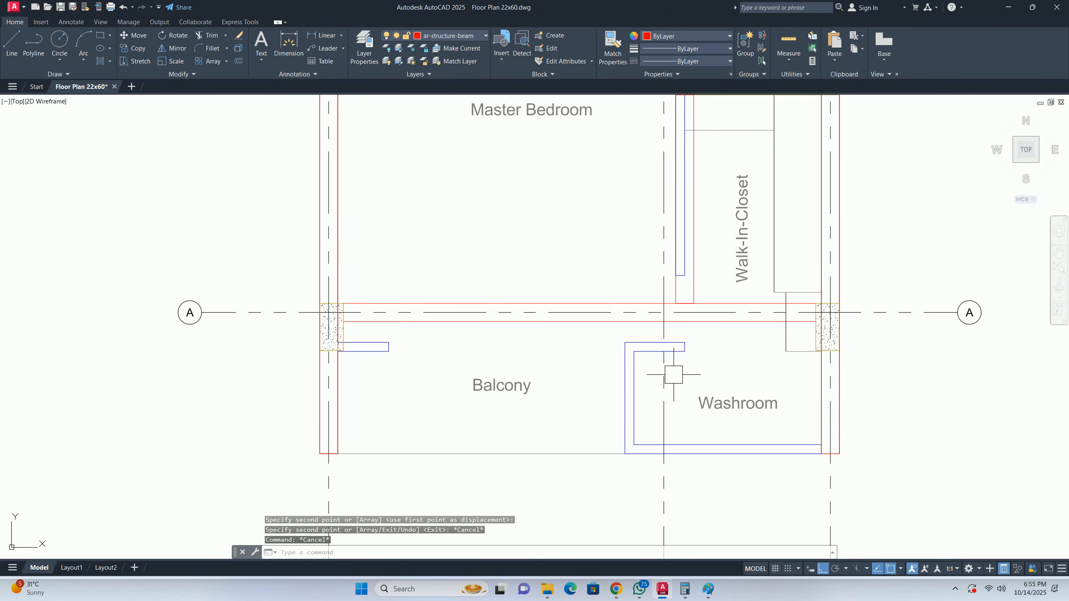
{"action": "scroll", "coordinate": [357, 327], "scroll_direction": "up", "scroll_amount": 5}
{"action": "key", "text": "Escape"}
{"action": "key", "text": "Escape"}
{"action": "scroll", "coordinate": [513, 408], "scroll_direction": "down", "scroll_amount": 8}
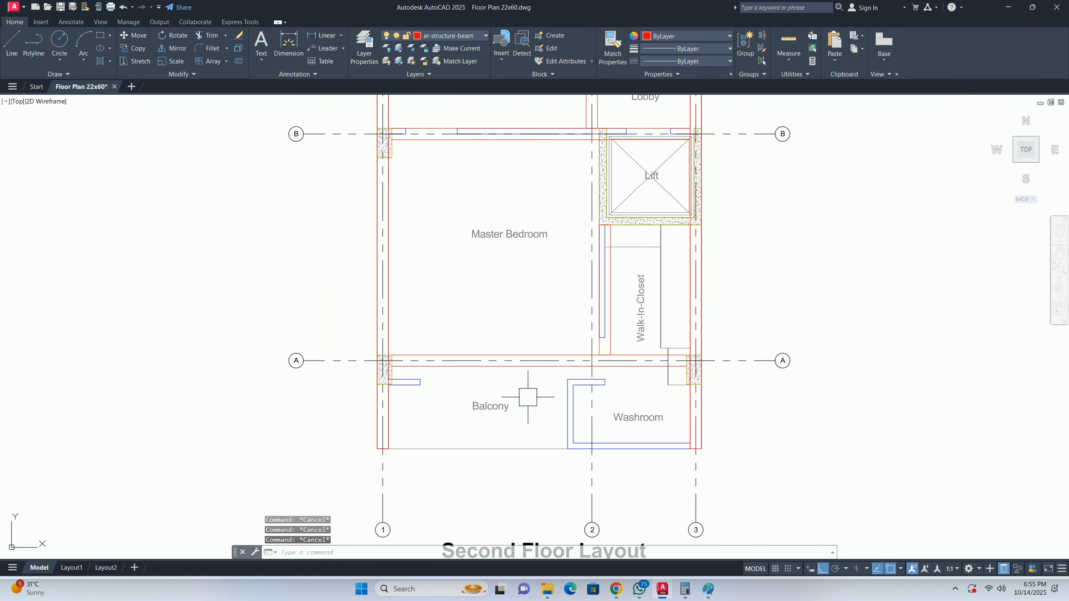
- Move the column at grids A and 3 of the First Floor Layout so its outer edge aligns with the wall's outer face
{"action": "mouse_move", "coordinate": [219, 390]}
{"action": "middle_mouse_down"}
{"action": "mouse_move", "coordinate": [318, 385]}
{"action": "mouse_move", "coordinate": [353, 410]}
{"action": "mouse_move", "coordinate": [348, 450]}
{"action": "middle_mouse_up"}
{"action": "scroll", "coordinate": [318, 384], "scroll_direction": "up", "scroll_amount": 8}
{"action": "scroll", "coordinate": [348, 446], "scroll_direction": "down", "scroll_amount": 2}
{"action": "middle_click_drag", "start_coordinate": [614, 435], "coordinate": [465, 363]}
{"action": "type", "text": "m"}
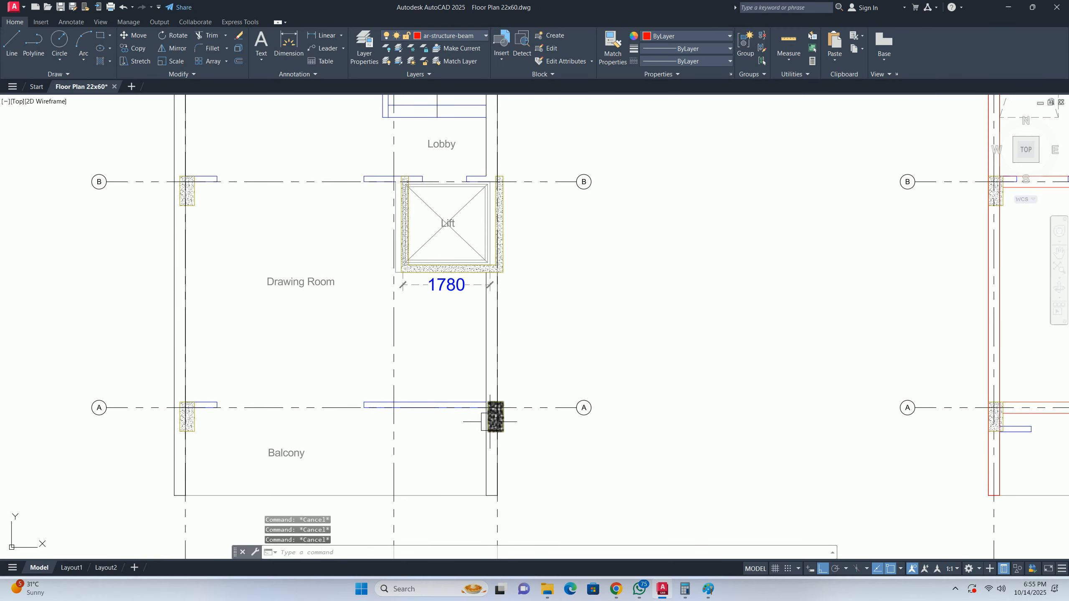
{"action": "key", "text": "Return"}
{"action": "scroll", "coordinate": [494, 412], "scroll_direction": "up", "scroll_amount": 4}
{"action": "left_click", "coordinate": [507, 411]}
{"action": "scroll", "coordinate": [507, 423], "scroll_direction": "up", "scroll_amount": 4}
{"action": "scroll", "coordinate": [506, 421], "scroll_direction": "up", "scroll_amount": 2}
{"action": "key", "text": "Return"}
{"action": "left_click", "coordinate": [506, 408]}
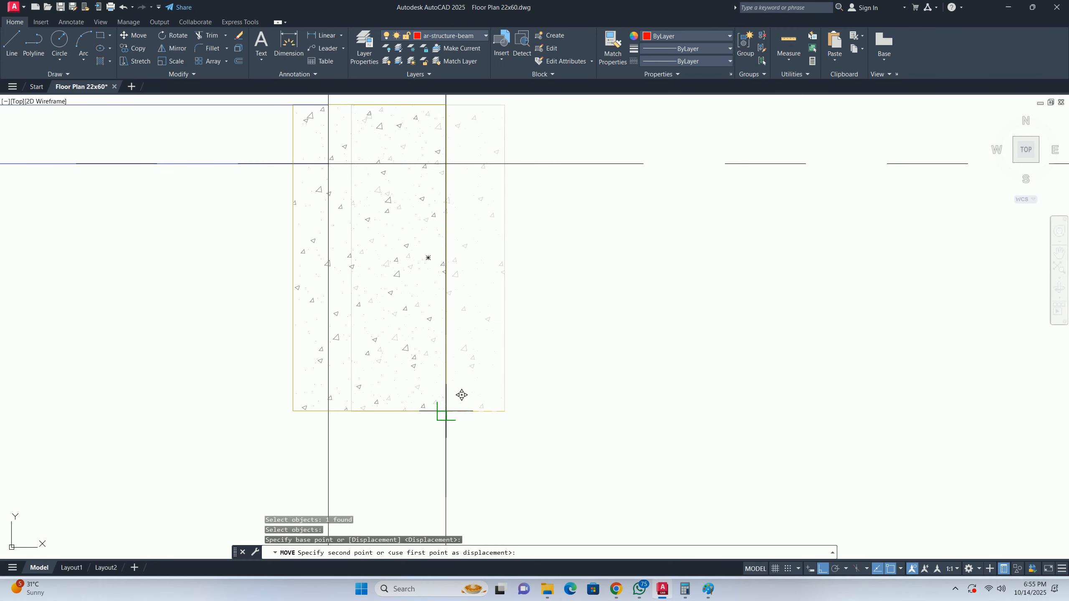
{"action": "key", "text": "Escape"}
{"action": "key", "text": "Escape"}
{"action": "scroll", "coordinate": [446, 410], "scroll_direction": "down", "scroll_amount": 6}
{"action": "scroll", "coordinate": [442, 379], "scroll_direction": "down", "scroll_amount": 3}
{"action": "scroll", "coordinate": [478, 377], "scroll_direction": "up", "scroll_amount": 6}
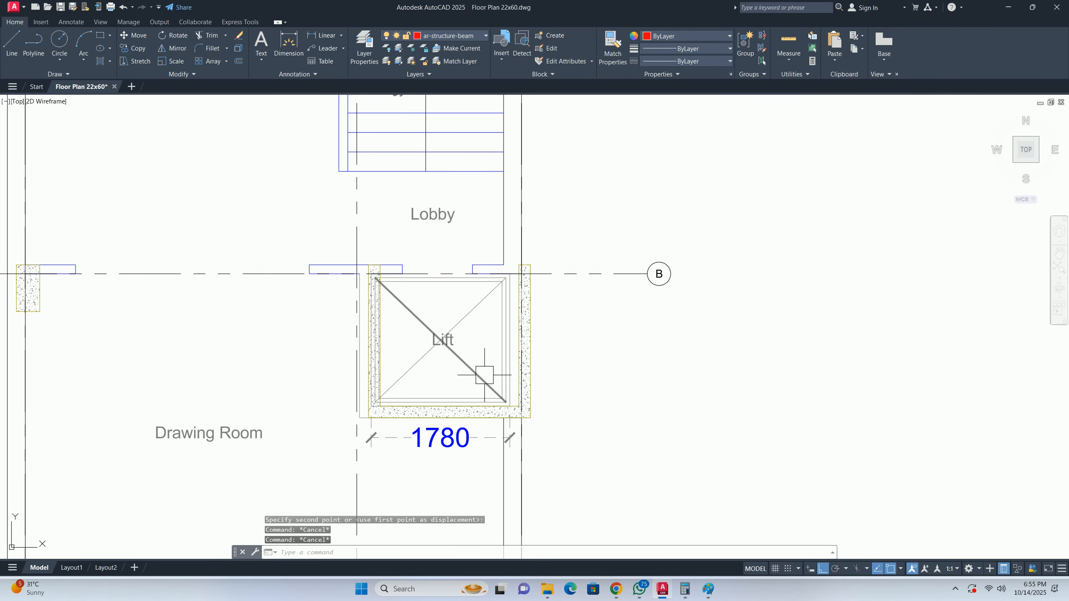
- Undo the last column move in the First Floor Layout
{"action": "scroll", "coordinate": [517, 348], "scroll_direction": "down", "scroll_amount": 4}
{"action": "key", "text": "ctrl+z"}
{"action": "key", "text": "ctrl+z"}
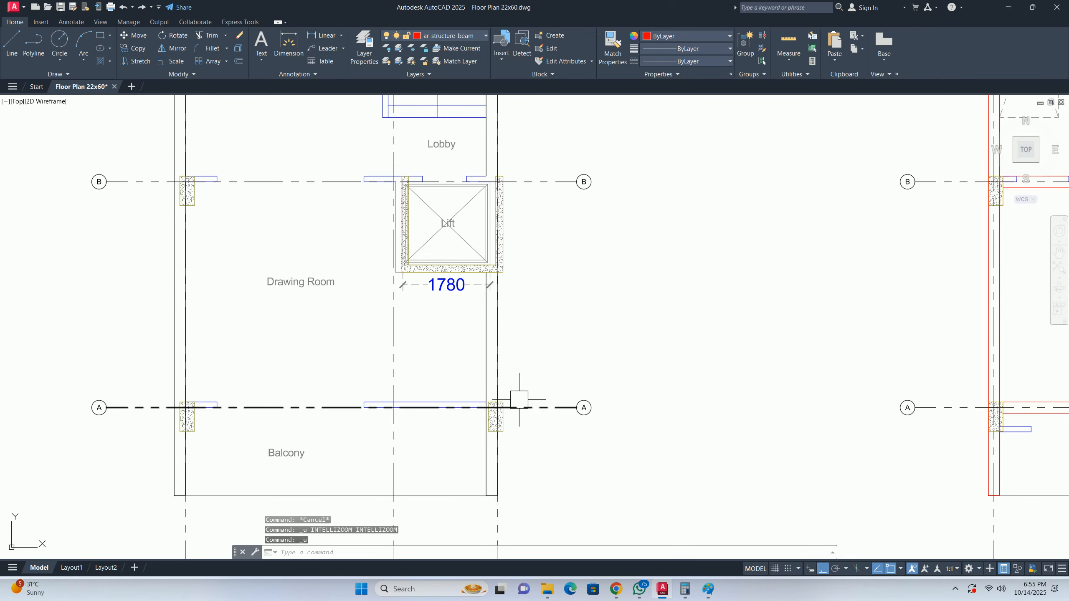
{"action": "key", "text": "Escape"}
{"action": "key", "text": "Escape"}
- Move the column at grids A and 3 of the First Floor Layout inward, placing its upper outer corner on the wall's outer face
{"action": "scroll", "coordinate": [501, 424], "scroll_direction": "up", "scroll_amount": 4}
{"action": "type", "text": "m"}
{"action": "key", "text": "Return"}
{"action": "left_click", "coordinate": [484, 434]}
{"action": "key", "text": "Return"}
{"action": "scroll", "coordinate": [503, 409], "scroll_direction": "up", "scroll_amount": 5}
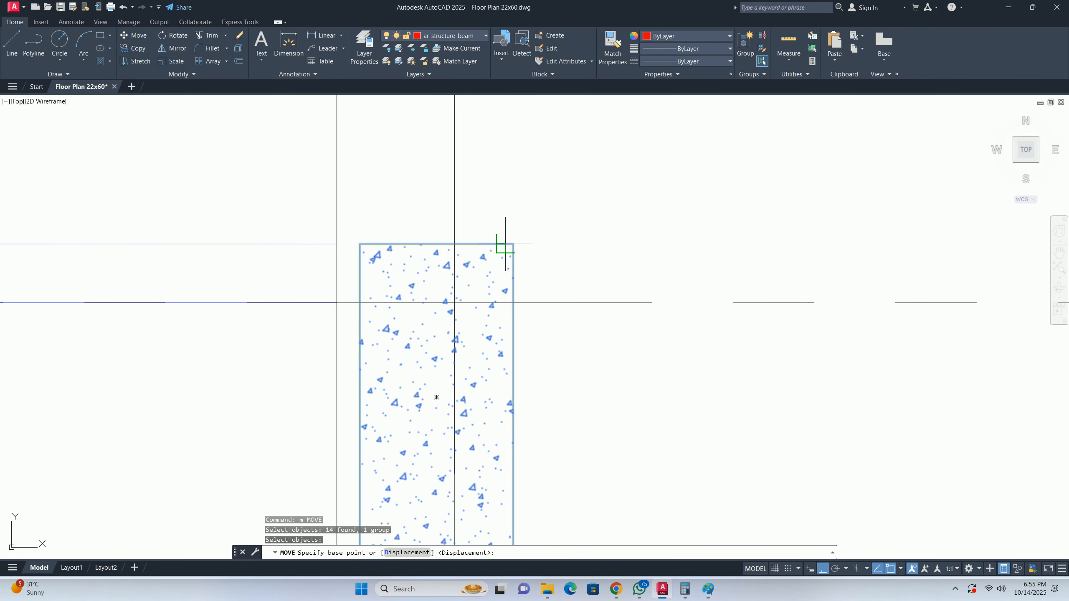
{"action": "left_click", "coordinate": [513, 244]}
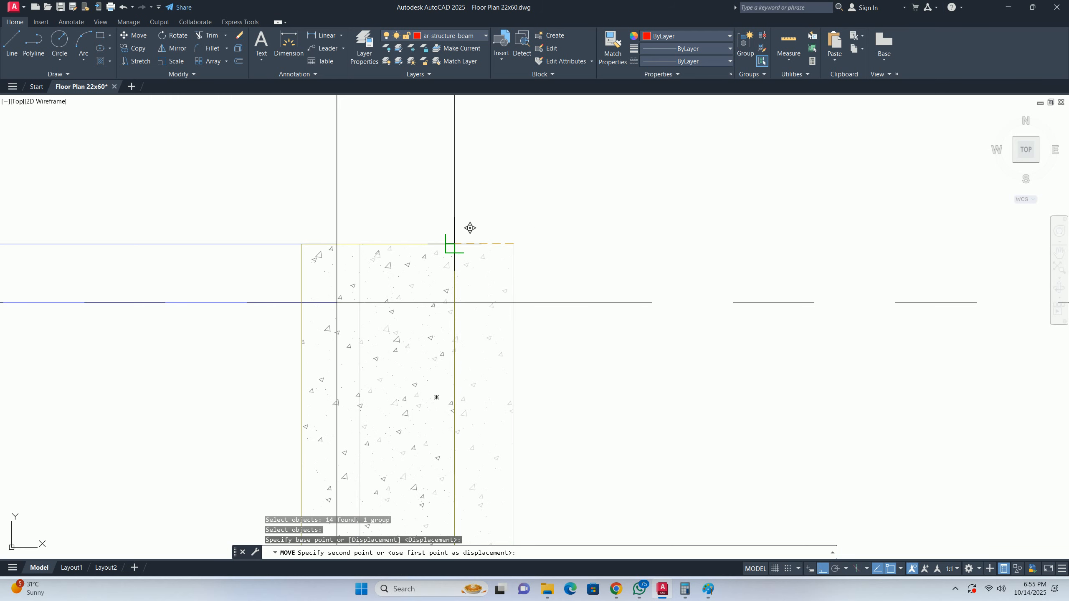
{"action": "key", "text": "Escape"}
{"action": "key", "text": "Escape"}
- Move the column at grids A and 1 of the Second Floor Layout down so its lower edge aligns with the balcony wall's lower face
{"action": "scroll", "coordinate": [470, 228], "scroll_direction": "down", "scroll_amount": 10}
{"action": "scroll", "coordinate": [474, 351], "scroll_direction": "up", "scroll_amount": 4}
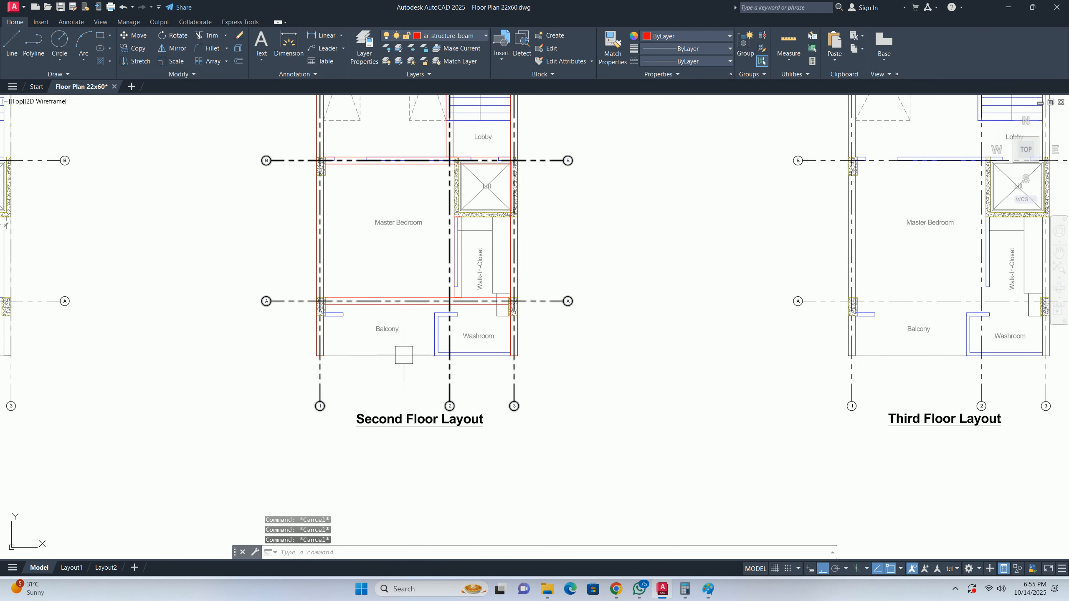
{"action": "scroll", "coordinate": [273, 298], "scroll_direction": "up", "scroll_amount": 4}
{"action": "scroll", "coordinate": [504, 331], "scroll_direction": "up", "scroll_amount": 2}
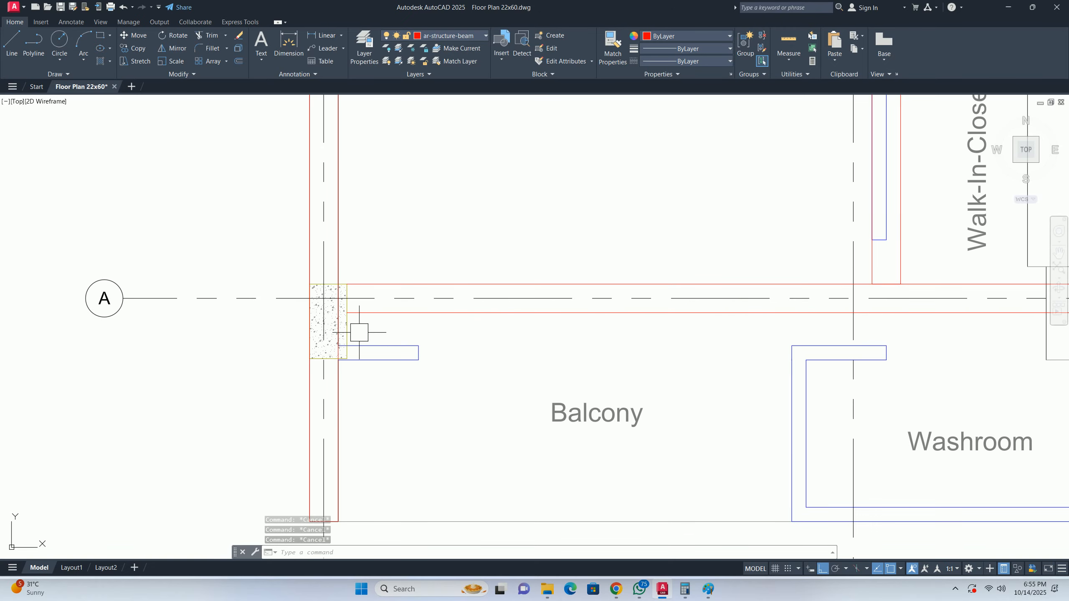
{"action": "scroll", "coordinate": [269, 400], "scroll_direction": "down", "scroll_amount": 2}
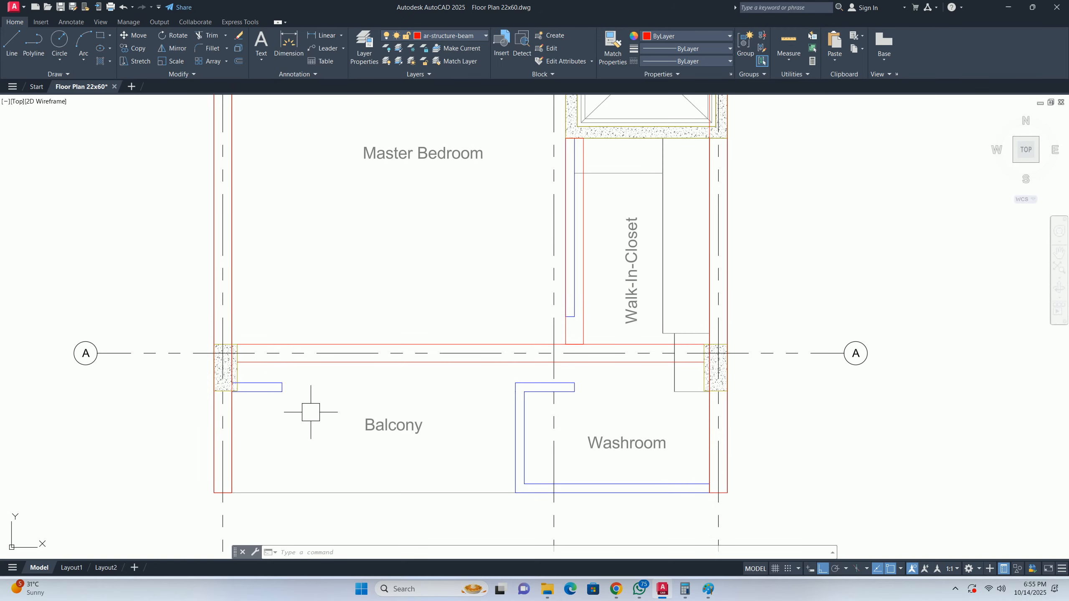
{"action": "middle_click_drag", "start_coordinate": [310, 413], "coordinate": [281, 360]}
{"action": "scroll", "coordinate": [256, 349], "scroll_direction": "up", "scroll_amount": 4}
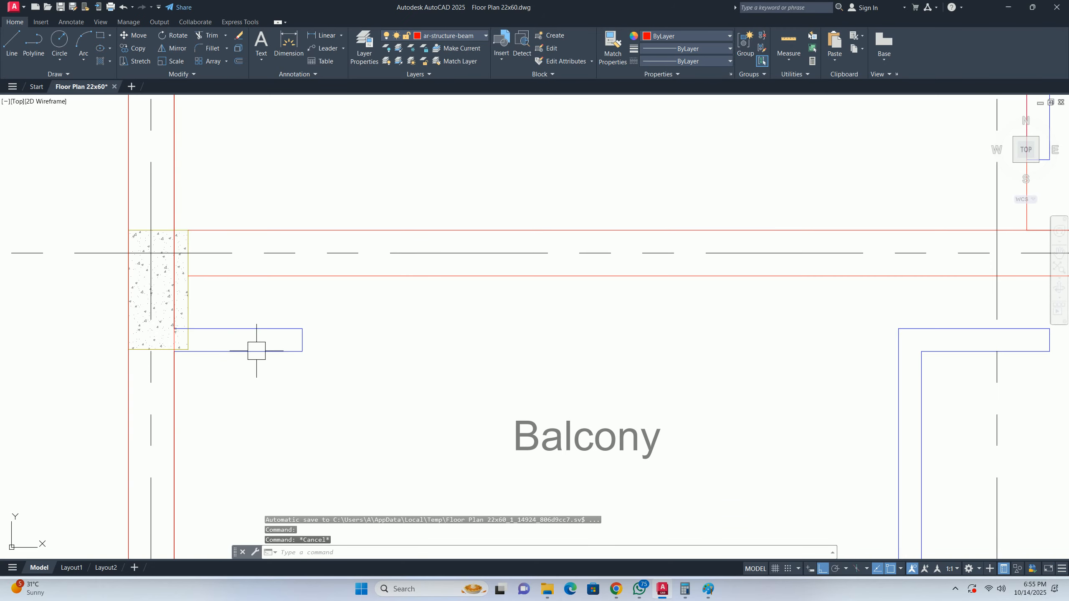
{"action": "type", "text": "m"}
{"action": "key", "text": "Return"}
{"action": "left_click", "coordinate": [185, 309]}
{"action": "key", "text": "Return"}
{"action": "scroll", "coordinate": [187, 349], "scroll_direction": "up", "scroll_amount": 6}
{"action": "left_click", "coordinate": [197, 339]}
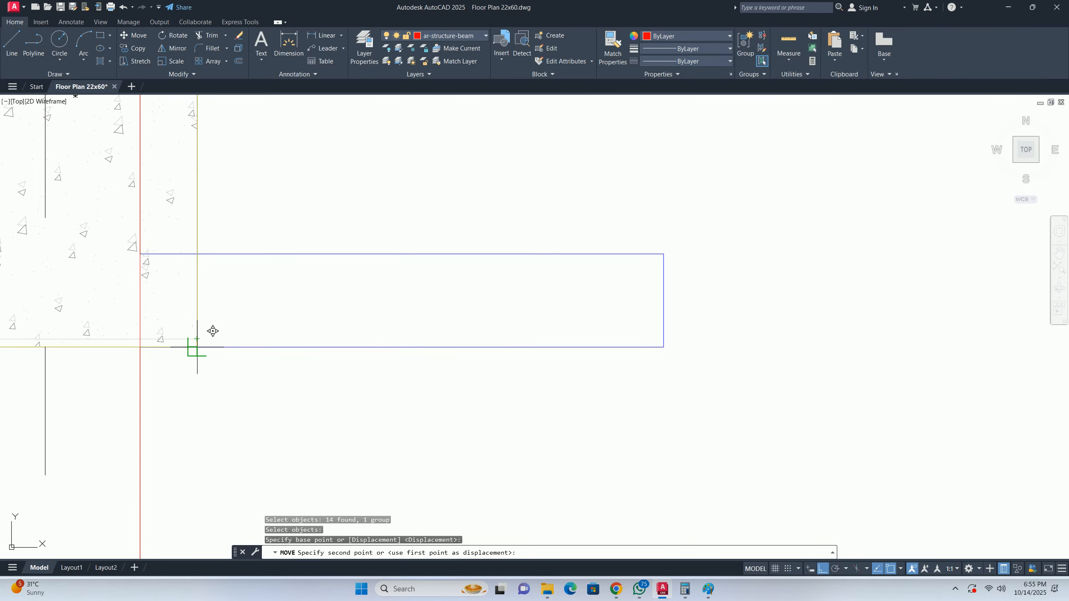
{"action": "key", "text": "Escape"}
{"action": "key", "text": "Escape"}
- Stretch the lower end of the beam beside the Walk-In-Closet down to the outer face of the Washroom's lower wall on the Second Floor
{"action": "scroll", "coordinate": [282, 400], "scroll_direction": "down", "scroll_amount": 15}
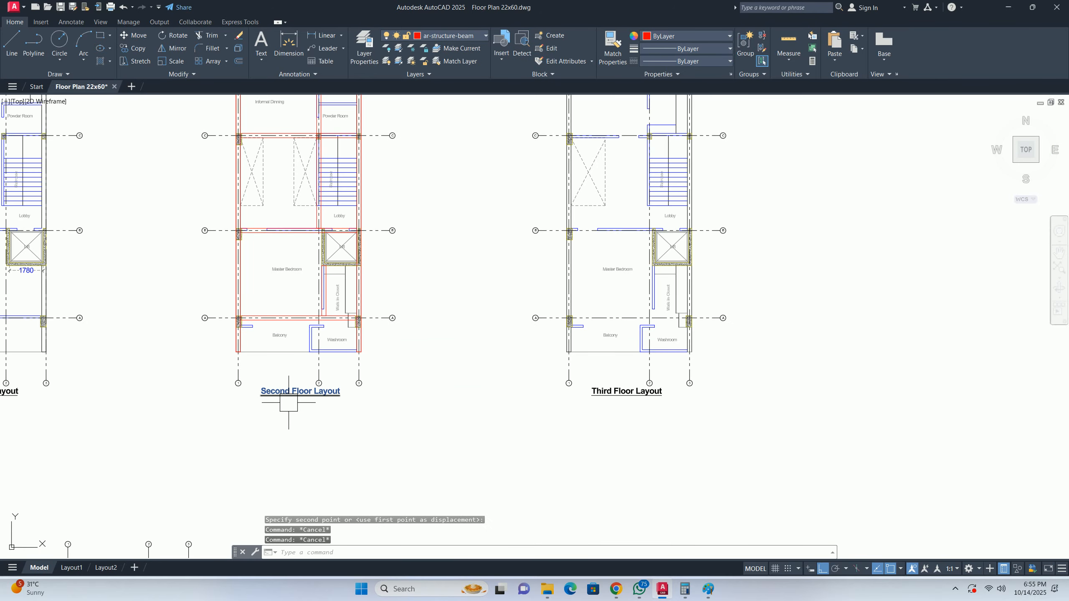
{"action": "scroll", "coordinate": [333, 313], "scroll_direction": "up", "scroll_amount": 5}
{"action": "left_click", "coordinate": [316, 321]}
{"action": "scroll", "coordinate": [316, 322], "scroll_direction": "up", "scroll_amount": 6}
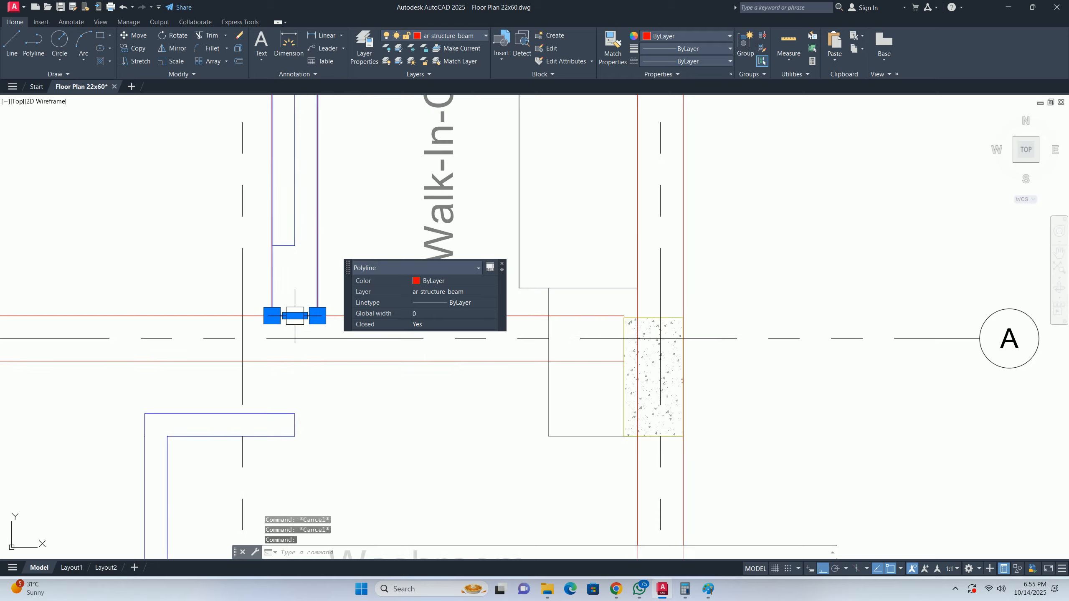
{"action": "left_click", "coordinate": [296, 316]}
{"action": "scroll", "coordinate": [271, 457], "scroll_direction": "down", "scroll_amount": 2}
{"action": "middle_click_drag", "start_coordinate": [272, 457], "coordinate": [281, 263]}
{"action": "left_click", "coordinate": [296, 406]}
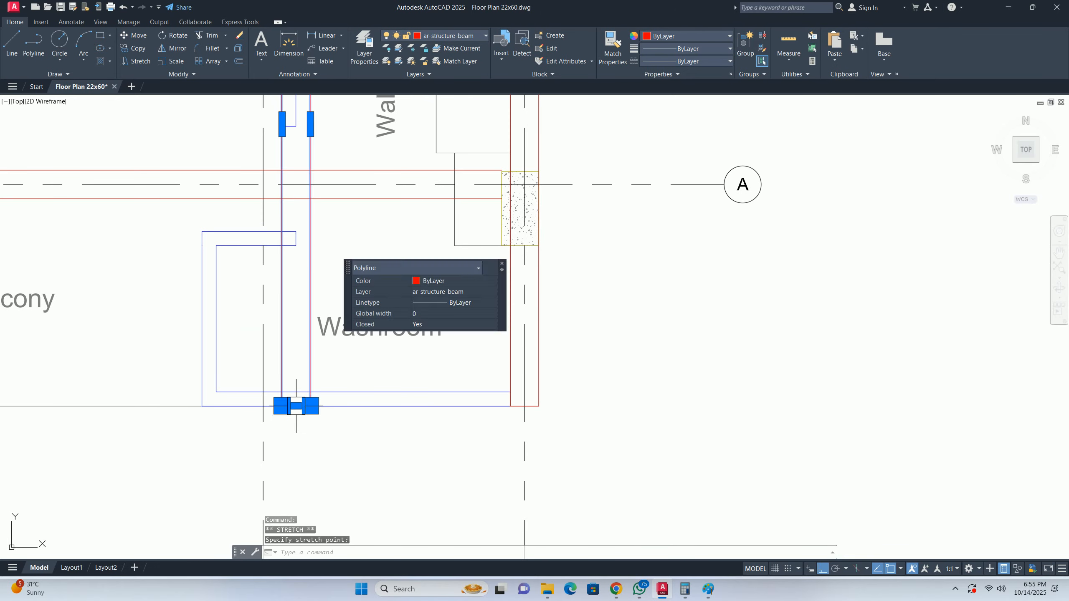
{"action": "key", "text": "Escape"}
{"action": "key", "text": "Escape"}
{"action": "scroll", "coordinate": [301, 381], "scroll_direction": "down", "scroll_amount": 3}
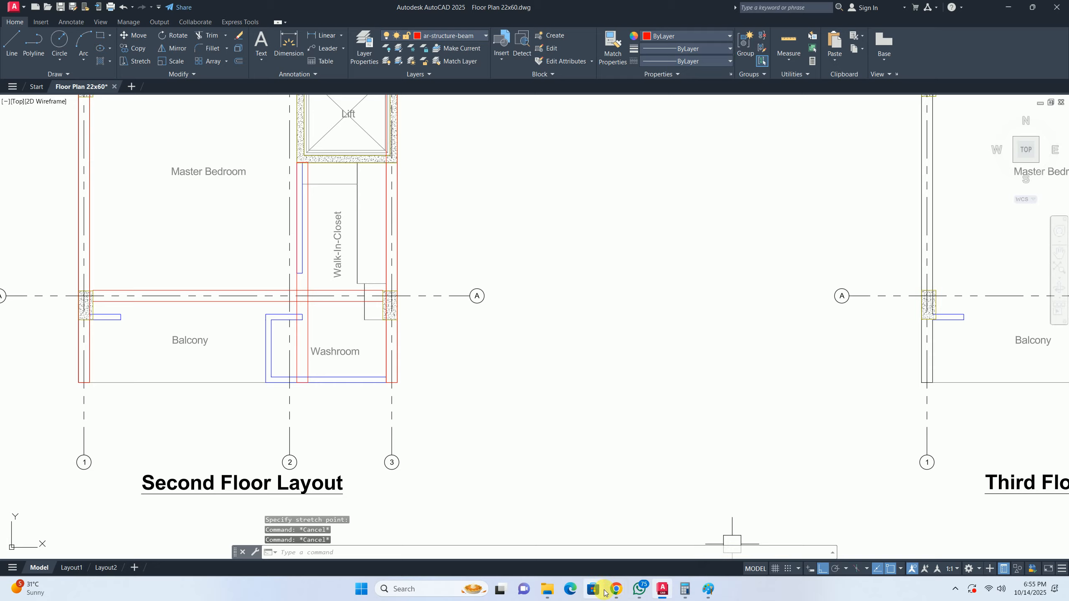
- Switch to Chrome and search Google Images for "clnteliver slab"
{"action": "left_click", "coordinate": [620, 593]}
{"action": "left_click", "coordinate": [551, 543]}
{"action": "scroll", "coordinate": [213, 75], "scroll_direction": "up", "scroll_amount": 2}
{"action": "left_click_drag", "start_coordinate": [222, 76], "coordinate": [35, 72]}
{"action": "type", "text": "cla"}
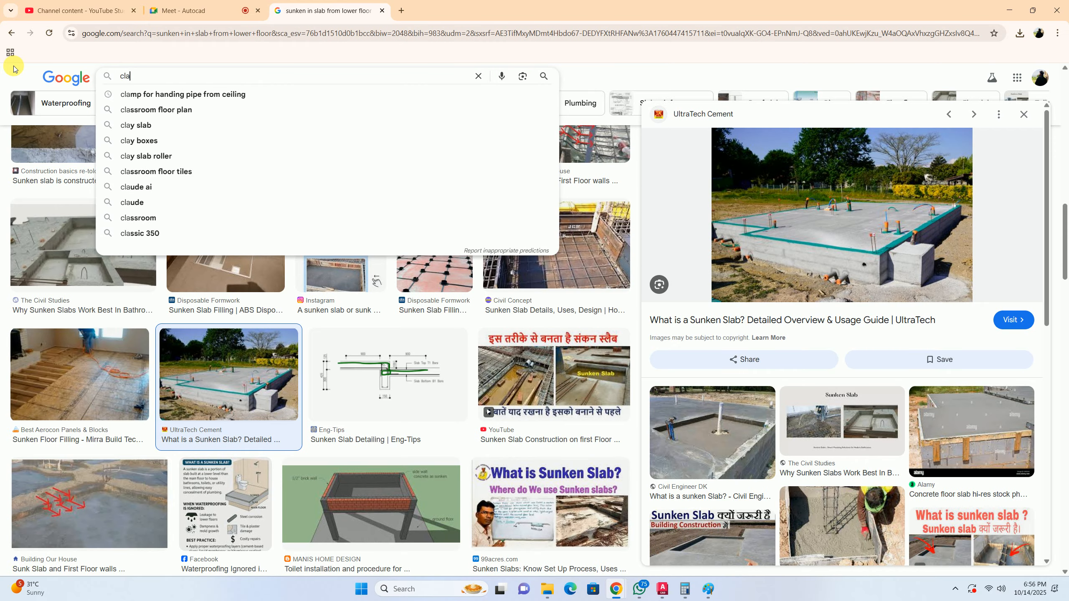
{"action": "key", "text": "BackSpace"}
{"action": "type", "text": "nteli"}
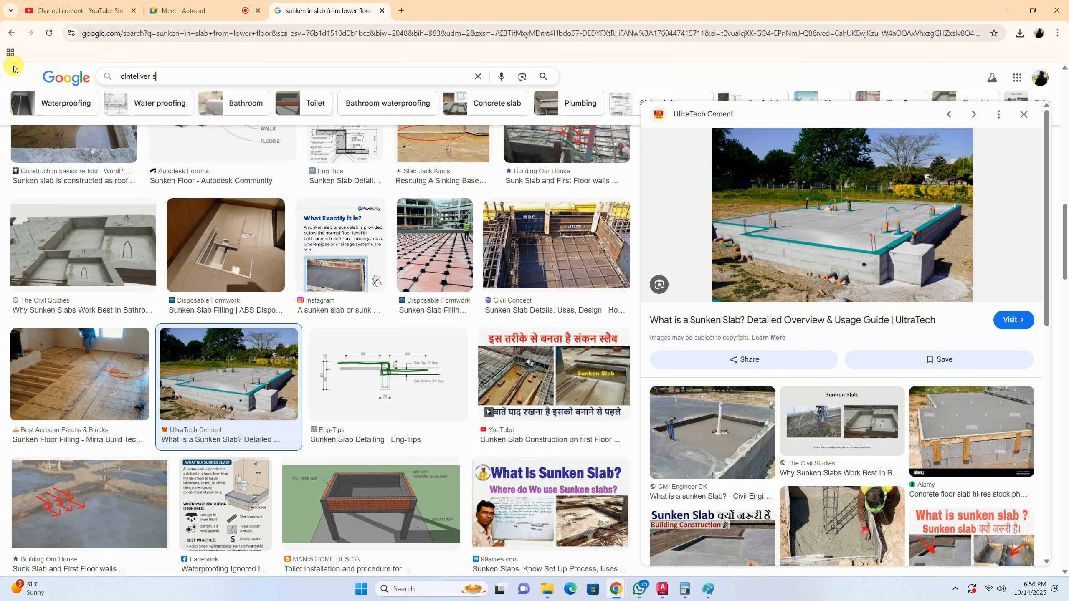
{"action": "type", "text": "ver slab"}
{"action": "key", "text": "Return"}
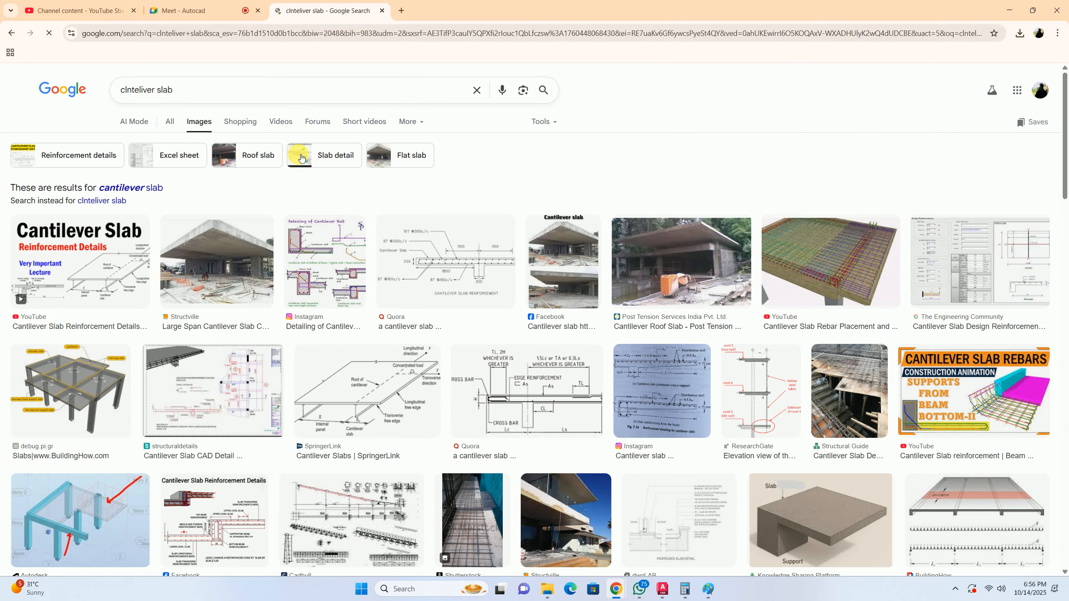
- Examine the Structville large span cantilever slab photo and the Facebook photos of cantilever beams and column reinforcement, then minimize Chrome
{"action": "left_click", "coordinate": [227, 261]}
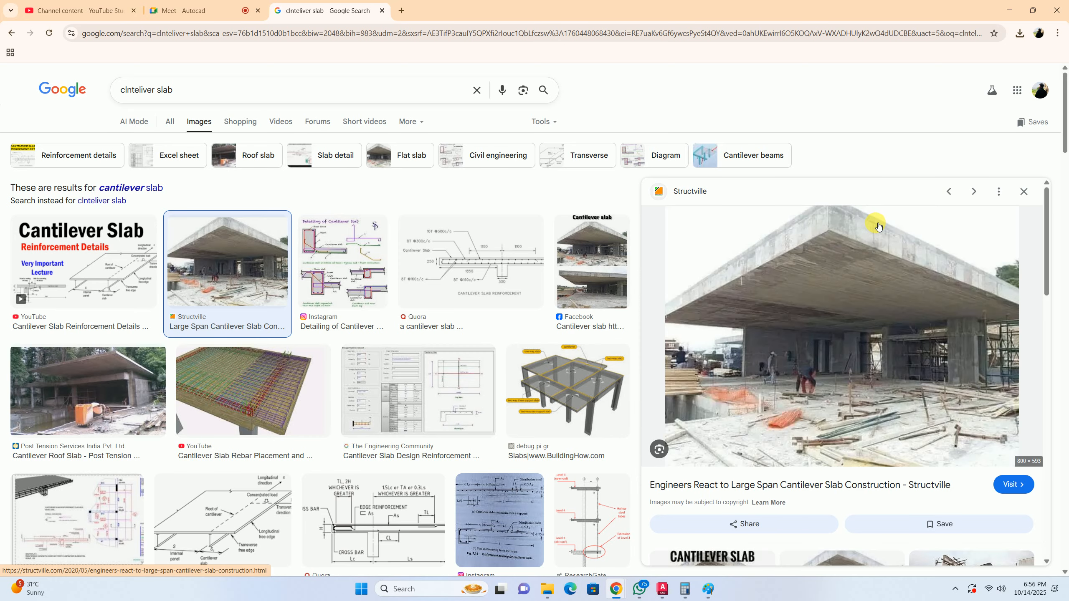
{"action": "scroll", "coordinate": [864, 249], "scroll_direction": "down", "scroll_amount": 4}
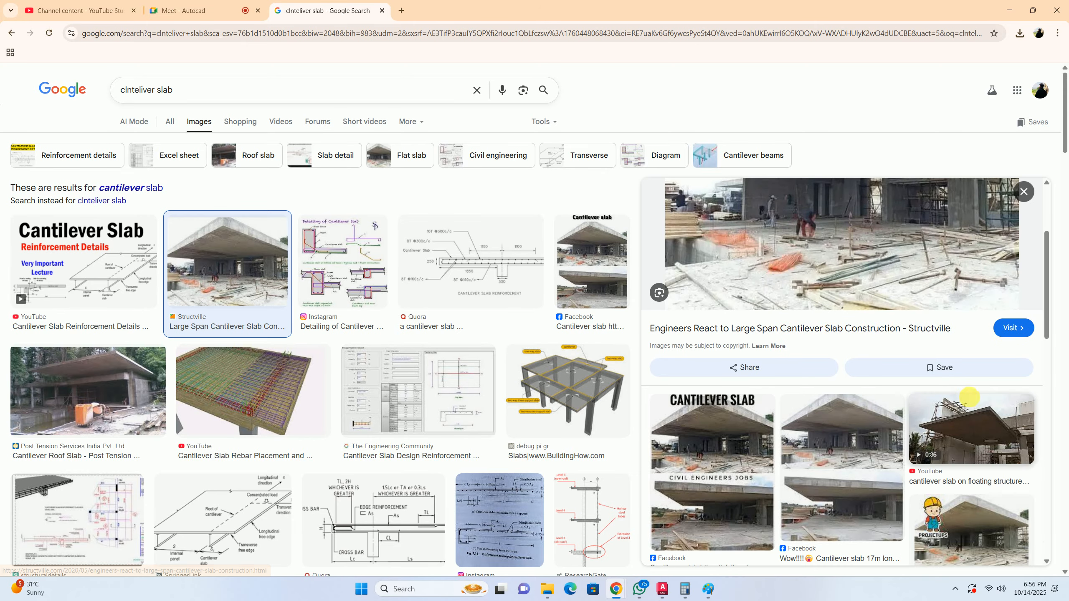
{"action": "scroll", "coordinate": [873, 351], "scroll_direction": "down", "scroll_amount": 3}
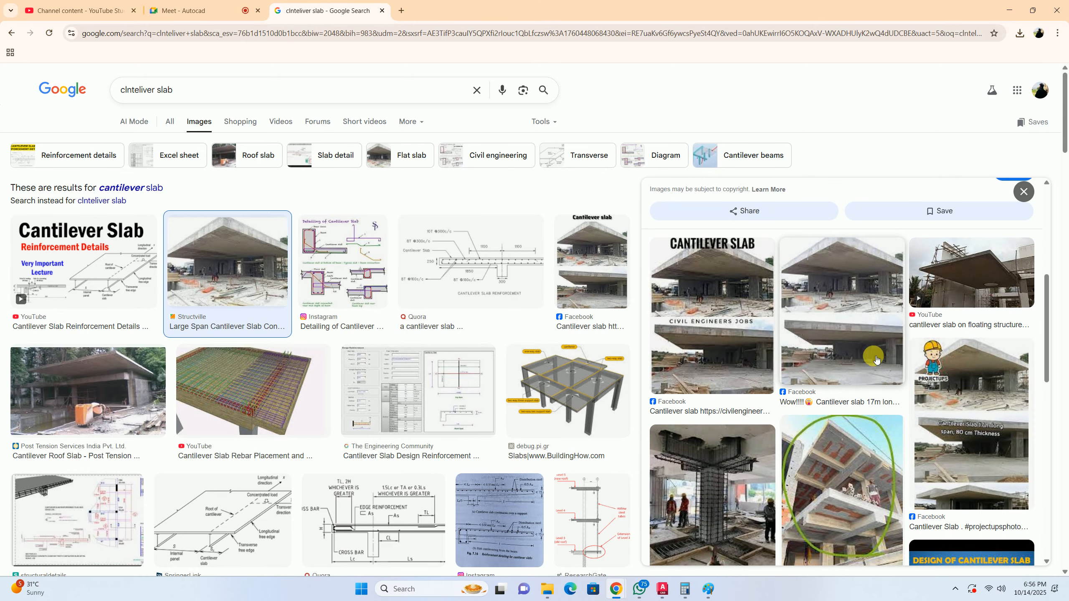
{"action": "left_click", "coordinate": [847, 489]}
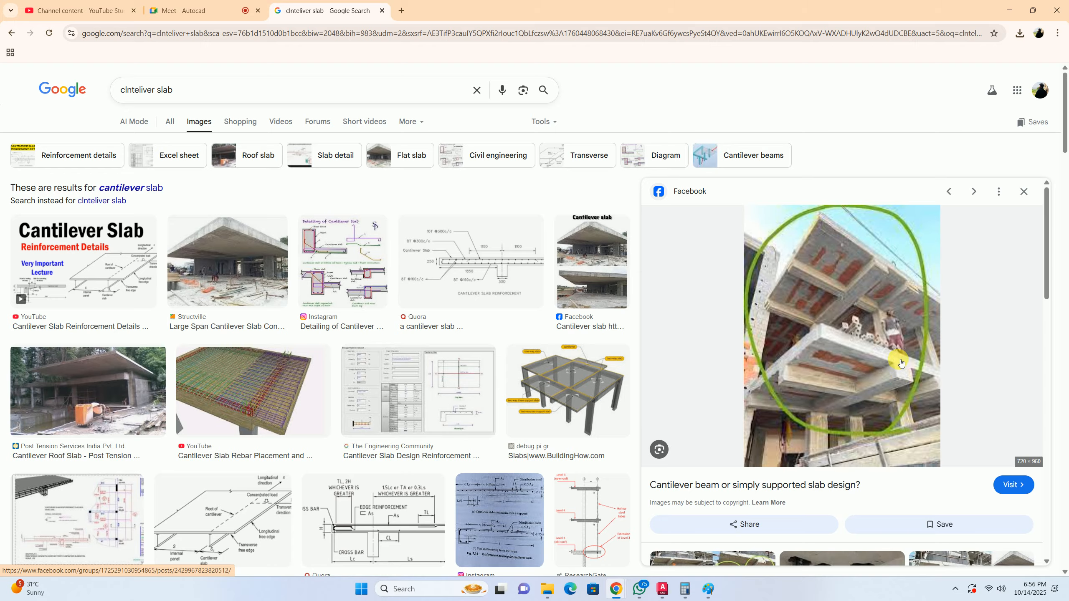
{"action": "scroll", "coordinate": [865, 351], "scroll_direction": "down", "scroll_amount": 3}
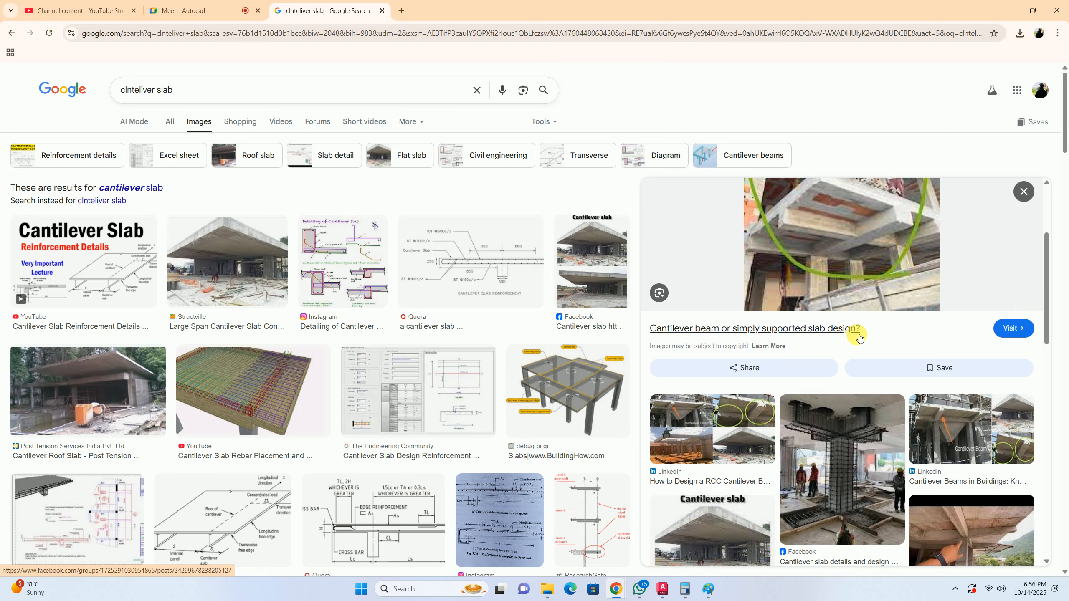
{"action": "scroll", "coordinate": [847, 337], "scroll_direction": "down", "scroll_amount": 2}
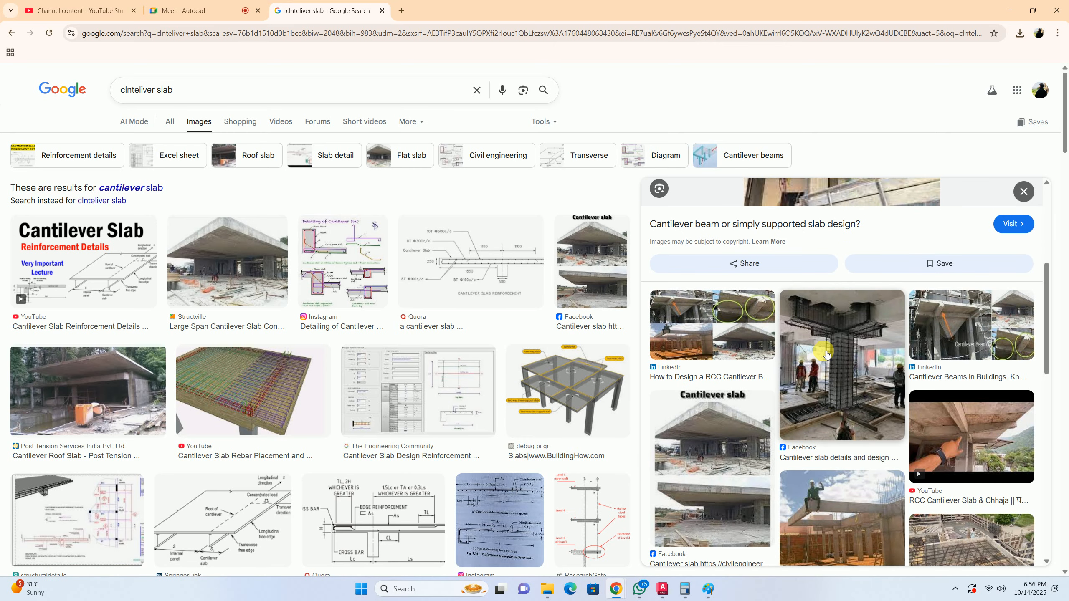
{"action": "left_click", "coordinate": [826, 354]}
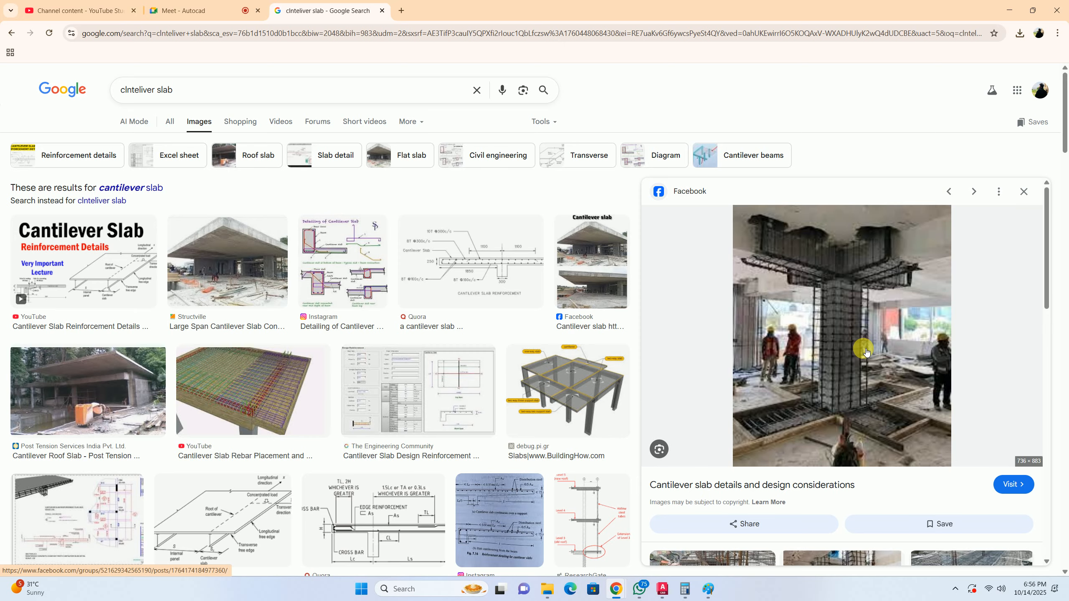
{"action": "scroll", "coordinate": [839, 293], "scroll_direction": "down", "scroll_amount": 3}
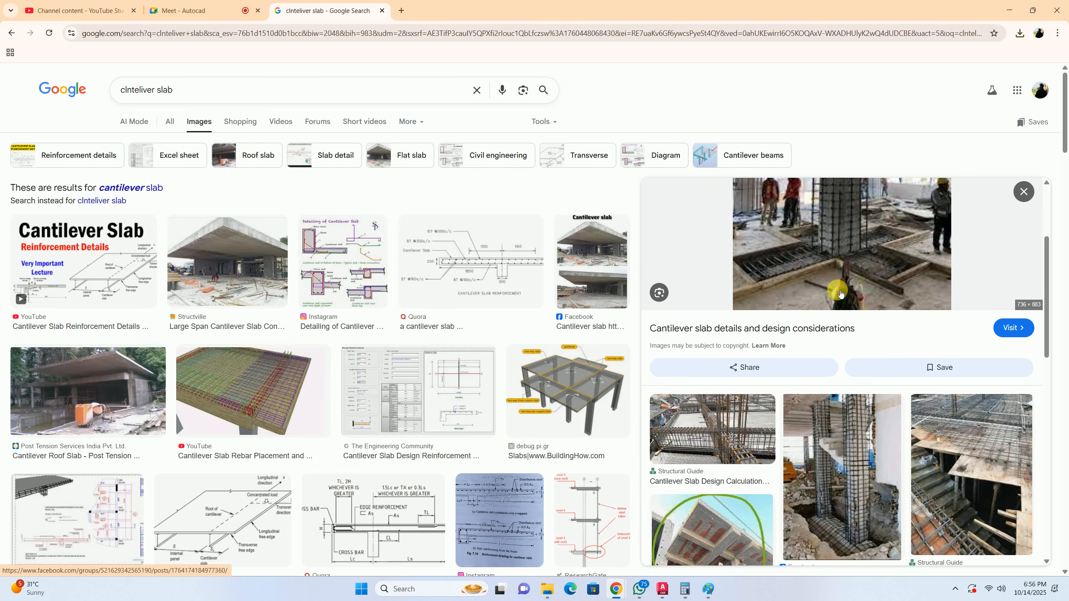
{"action": "left_click", "coordinate": [1009, 10]}
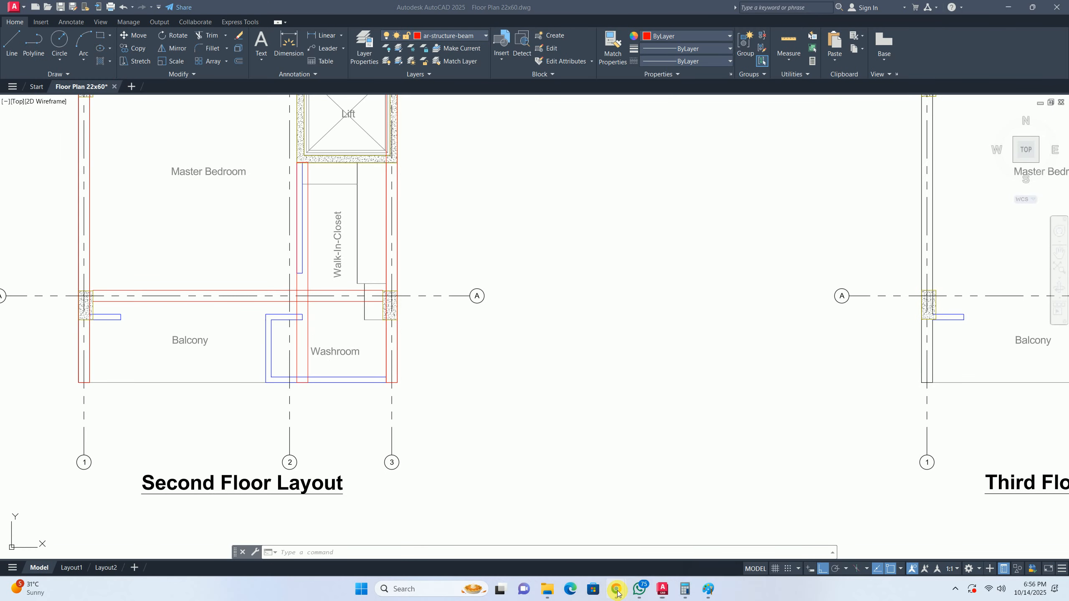
- Return to Chrome and examine the cantilever slab, Post Tension Services cantilever roof slab and YouTube reinforcement images with their related results
{"action": "mouse_move", "coordinate": [617, 589]}
{"action": "left_click", "coordinate": [585, 494]}
{"action": "left_click", "coordinate": [589, 244]}
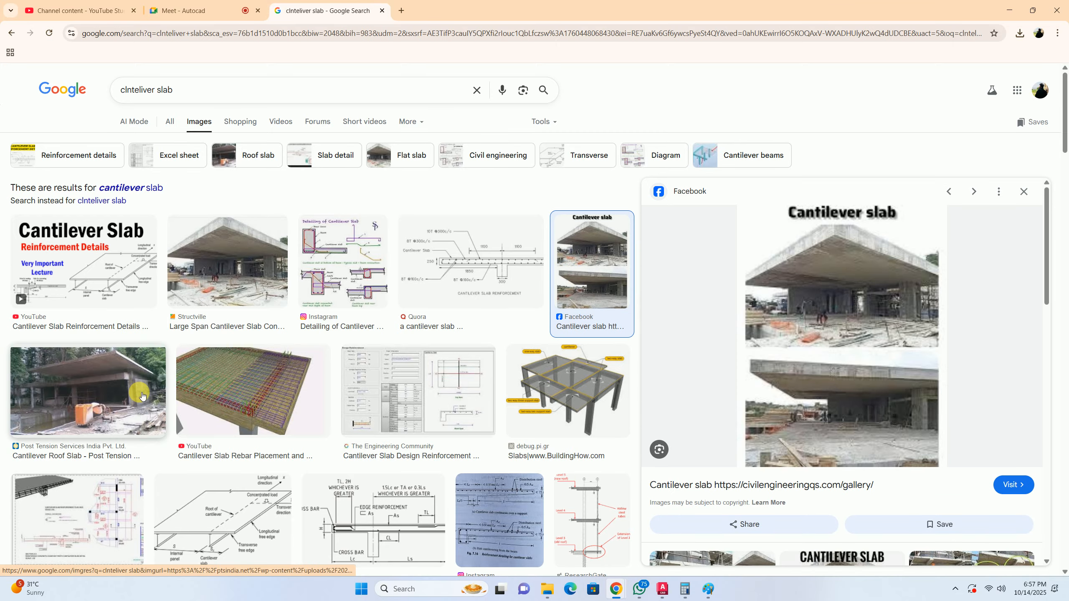
{"action": "left_click", "coordinate": [142, 393]}
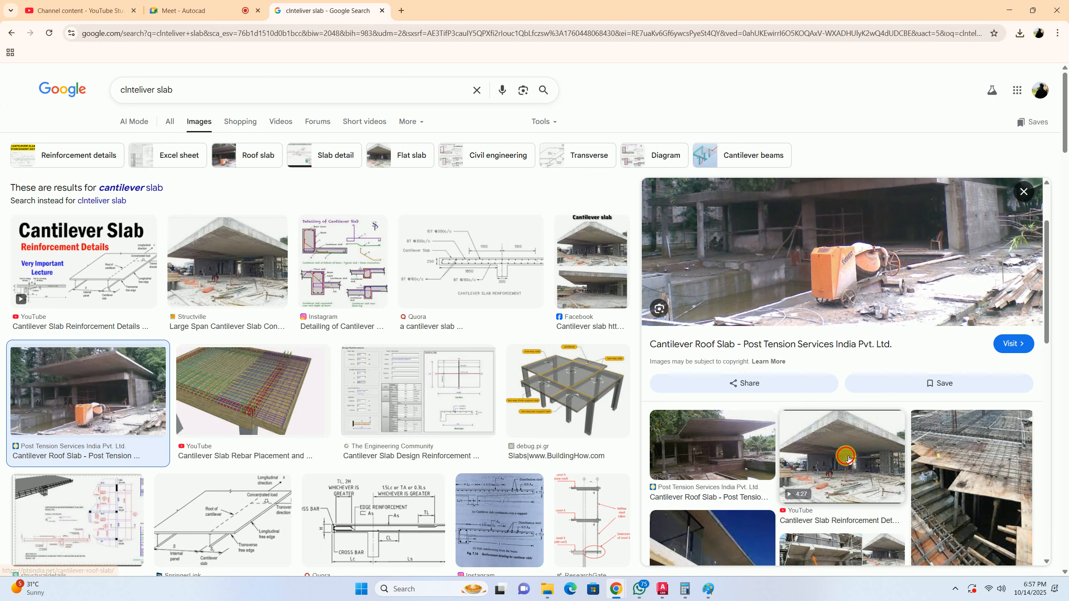
{"action": "left_click", "coordinate": [847, 456]}
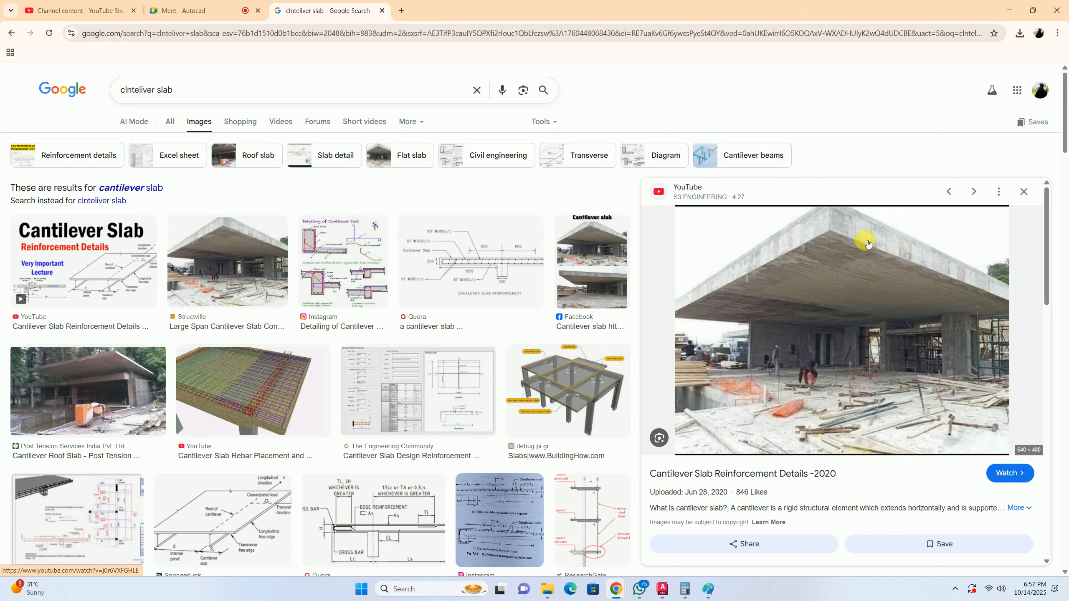
{"action": "scroll", "coordinate": [864, 275], "scroll_direction": "down", "scroll_amount": 3}
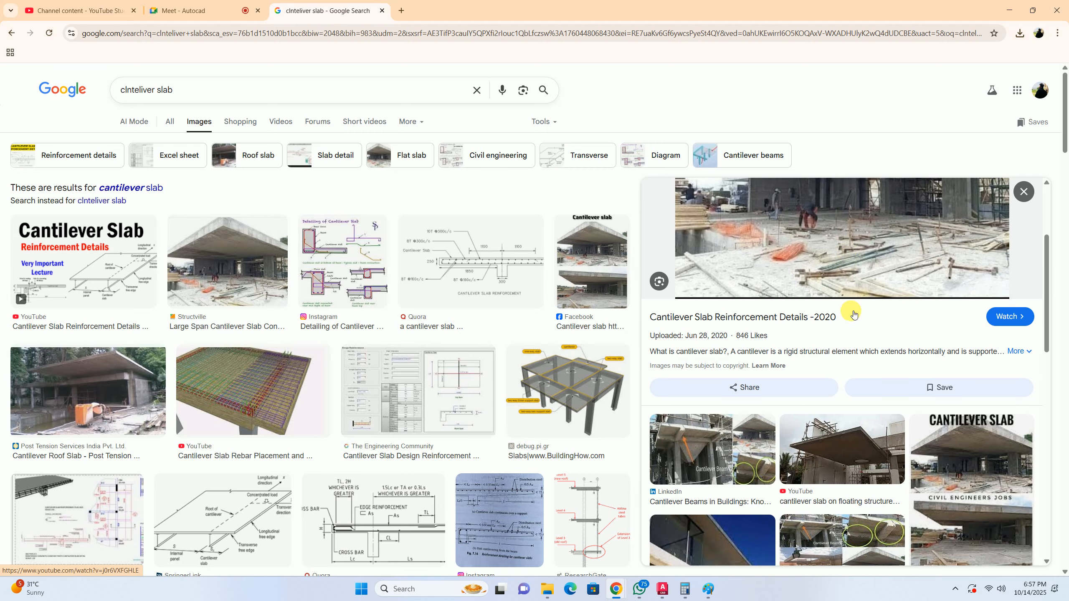
{"action": "scroll", "coordinate": [847, 370], "scroll_direction": "down", "scroll_amount": 2}
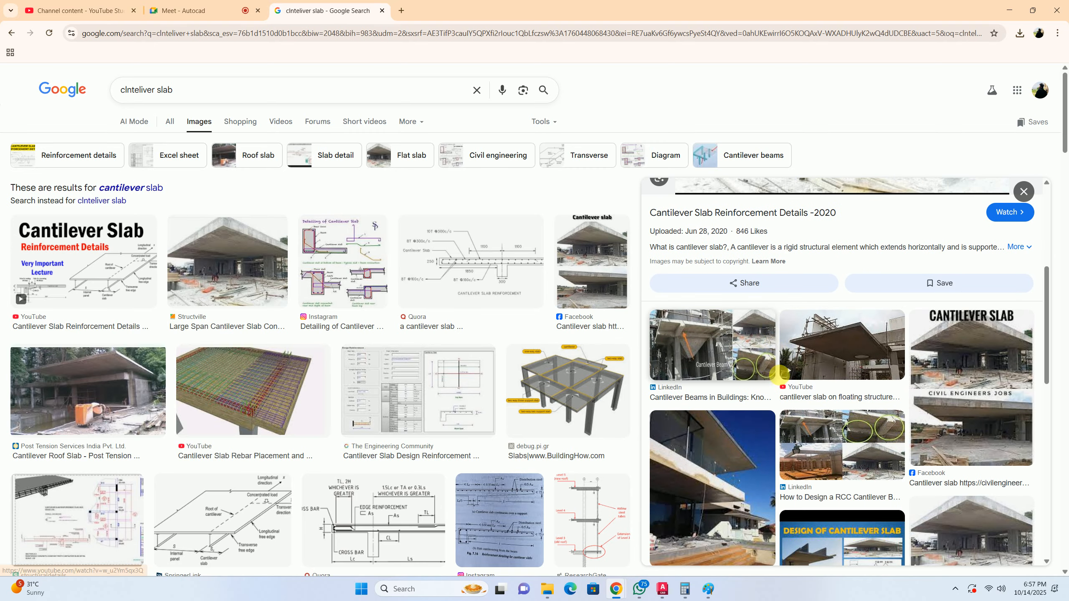
{"action": "scroll", "coordinate": [801, 418], "scroll_direction": "down", "scroll_amount": 2}
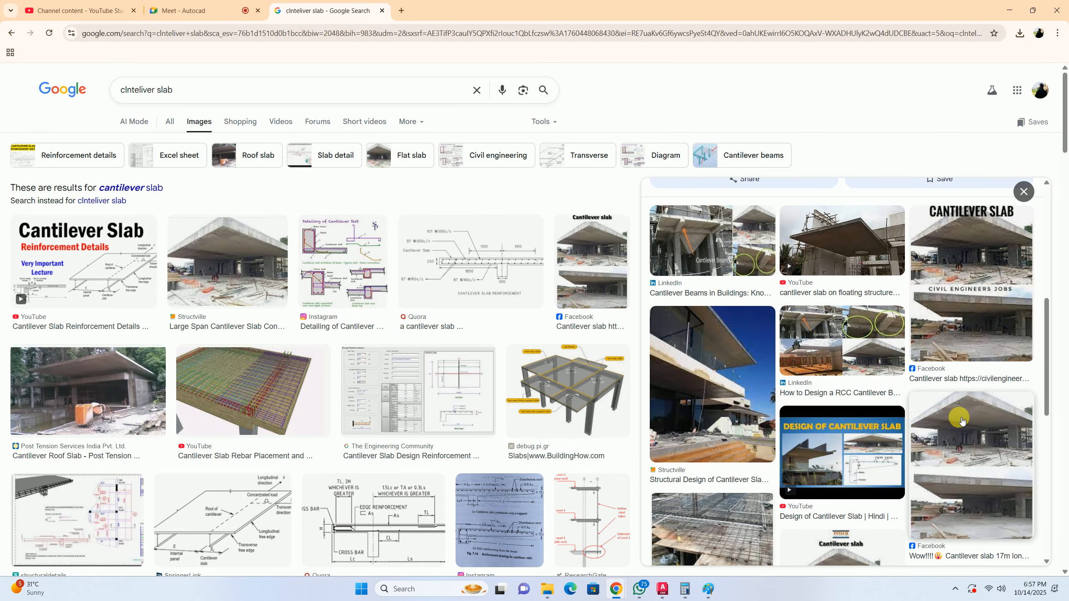
{"action": "scroll", "coordinate": [960, 430], "scroll_direction": "down", "scroll_amount": 5}
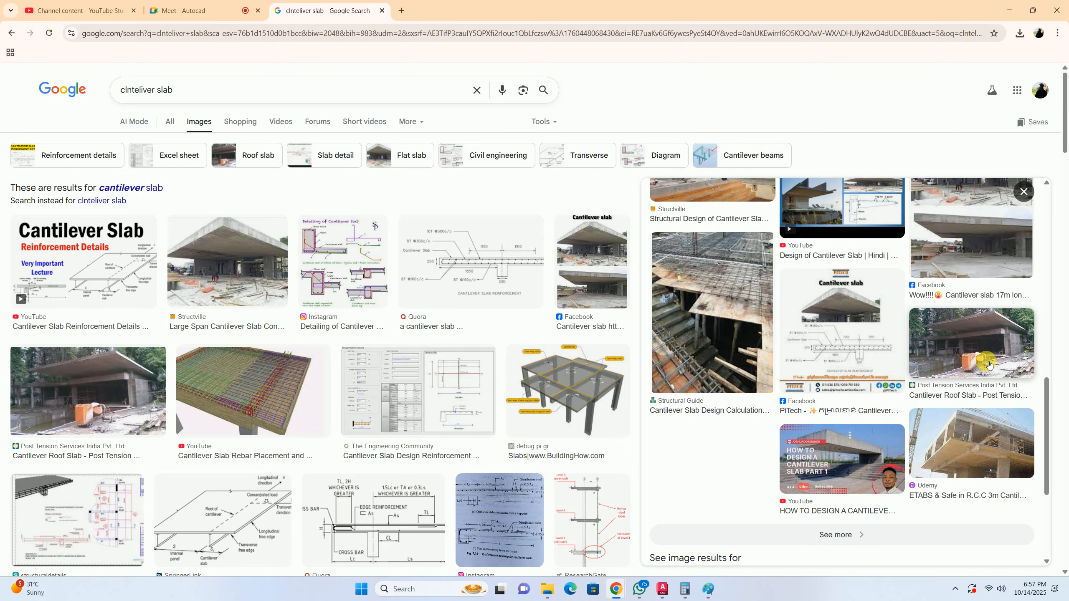
- Open the Udemy R.C.C 3m cantilever project photo and look through its related cantilever images
{"action": "left_click", "coordinate": [963, 443]}
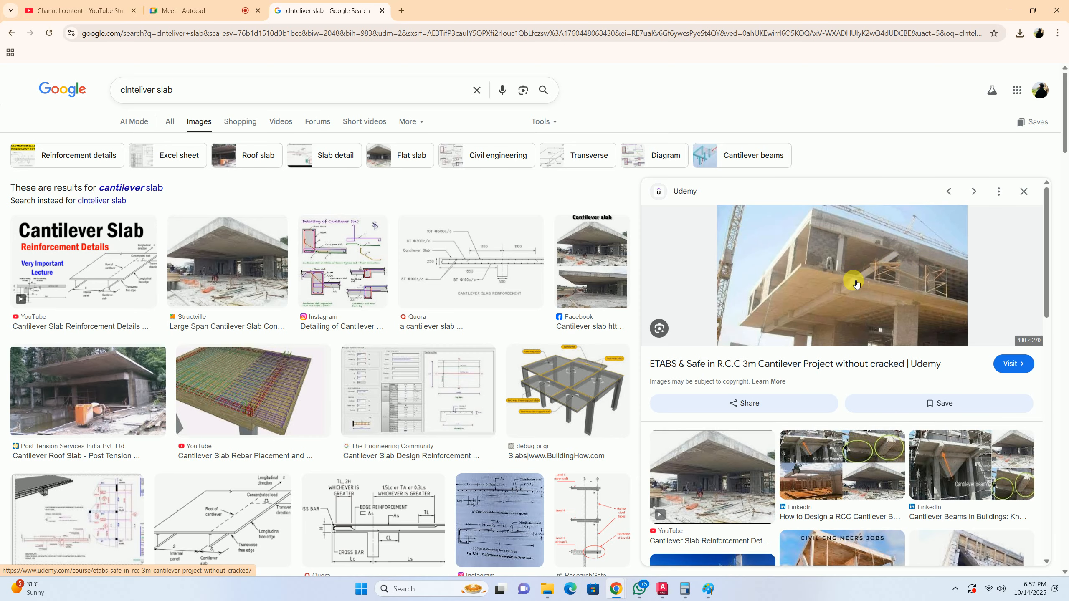
{"action": "scroll", "coordinate": [857, 283], "scroll_direction": "down", "scroll_amount": 1}
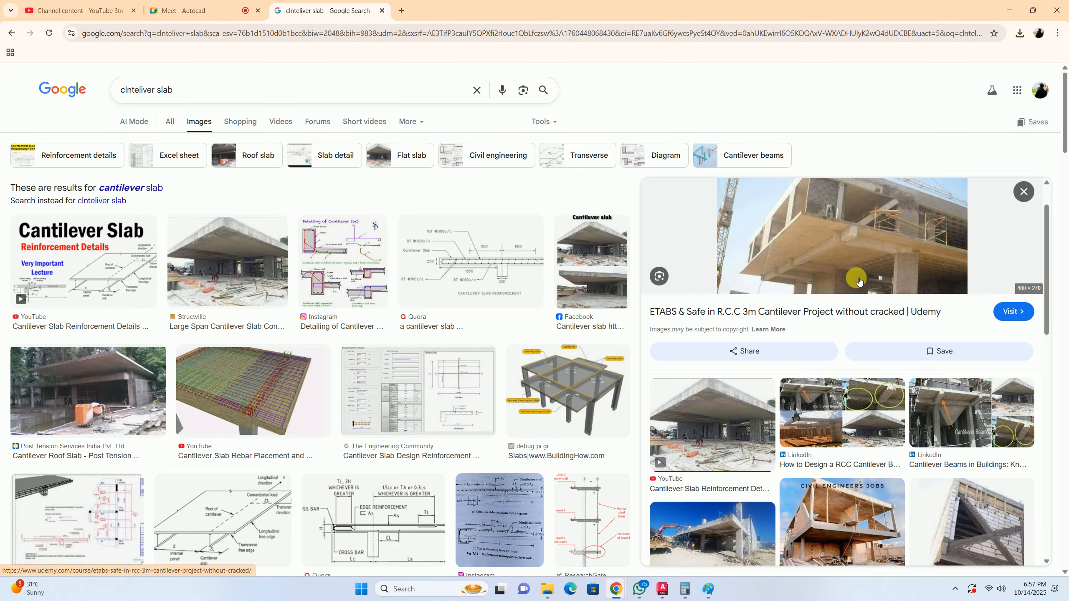
{"action": "scroll", "coordinate": [830, 379], "scroll_direction": "down", "scroll_amount": 4}
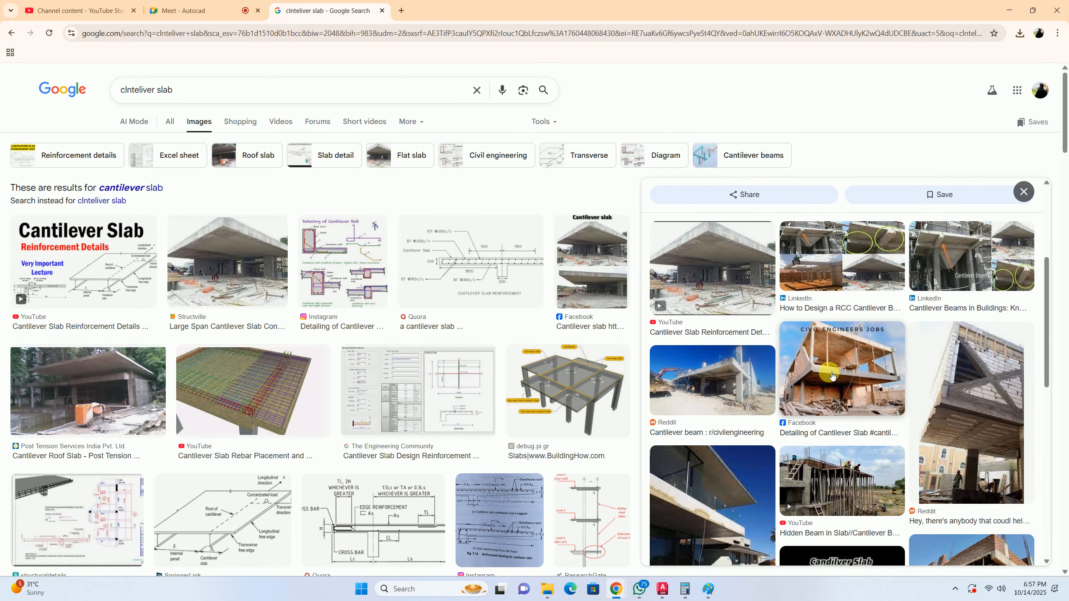
{"action": "scroll", "coordinate": [820, 384], "scroll_direction": "down", "scroll_amount": 3}
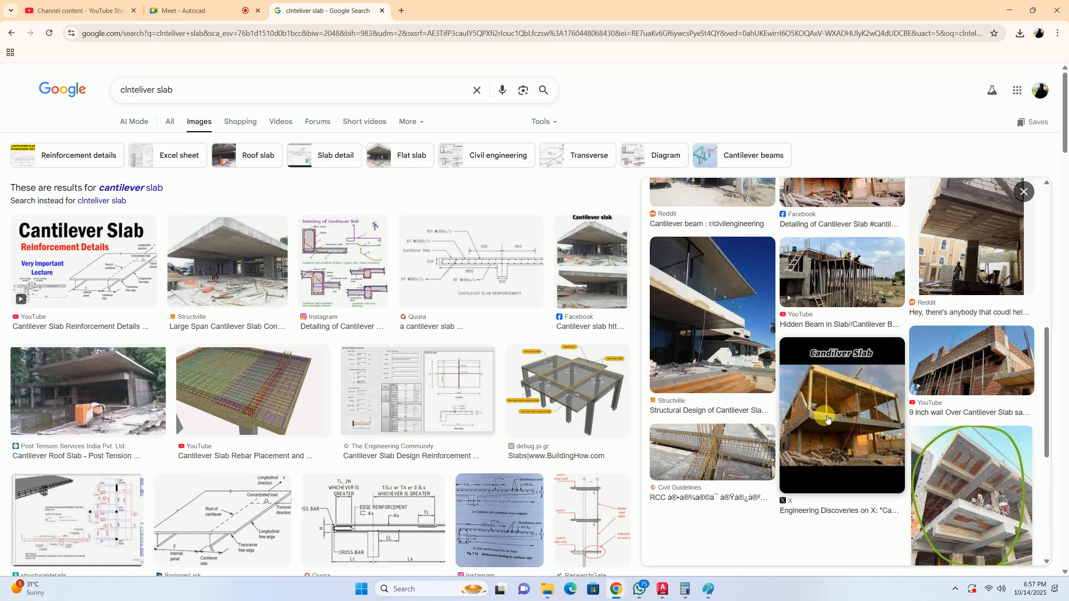
- Examine the Engineering Discoveries cantilever slab photo on X and its related images, and return to the AutoCAD drawing
{"action": "left_click", "coordinate": [825, 417]}
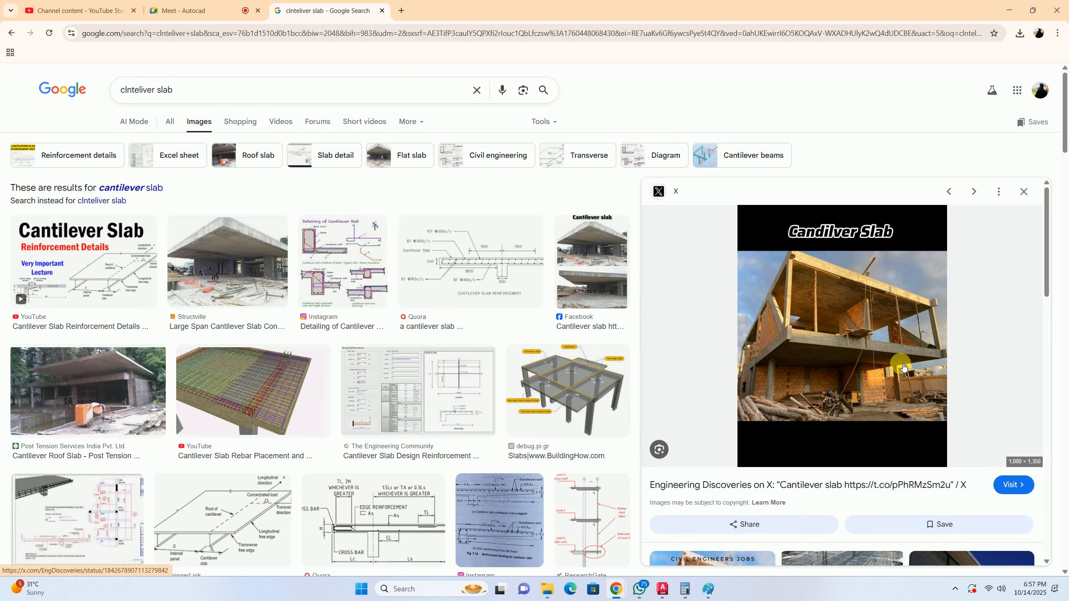
{"action": "scroll", "coordinate": [802, 359], "scroll_direction": "down", "scroll_amount": 6}
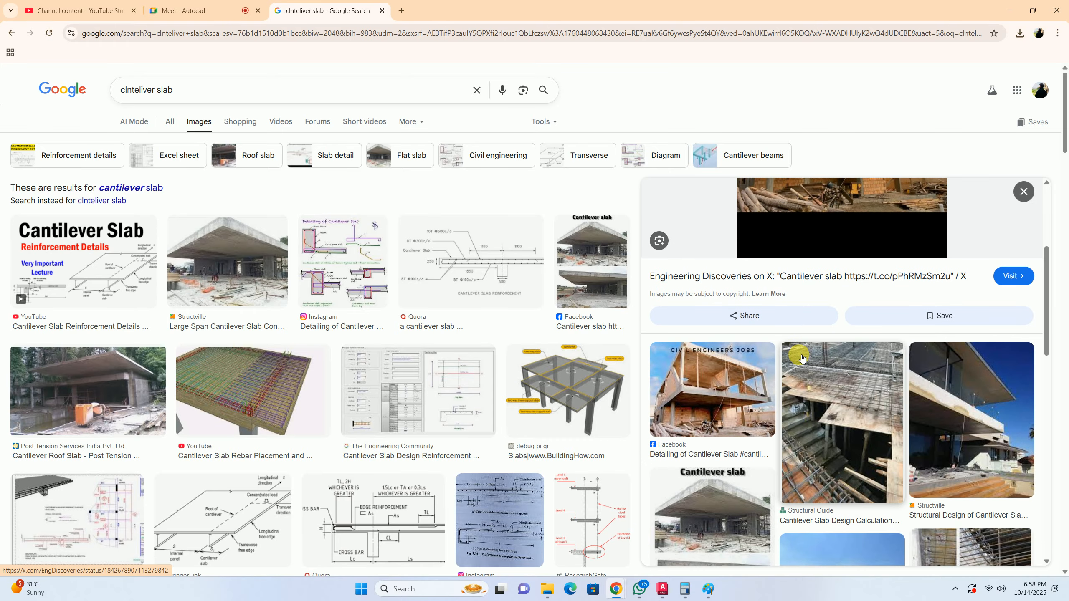
{"action": "scroll", "coordinate": [803, 359], "scroll_direction": "down", "scroll_amount": 3}
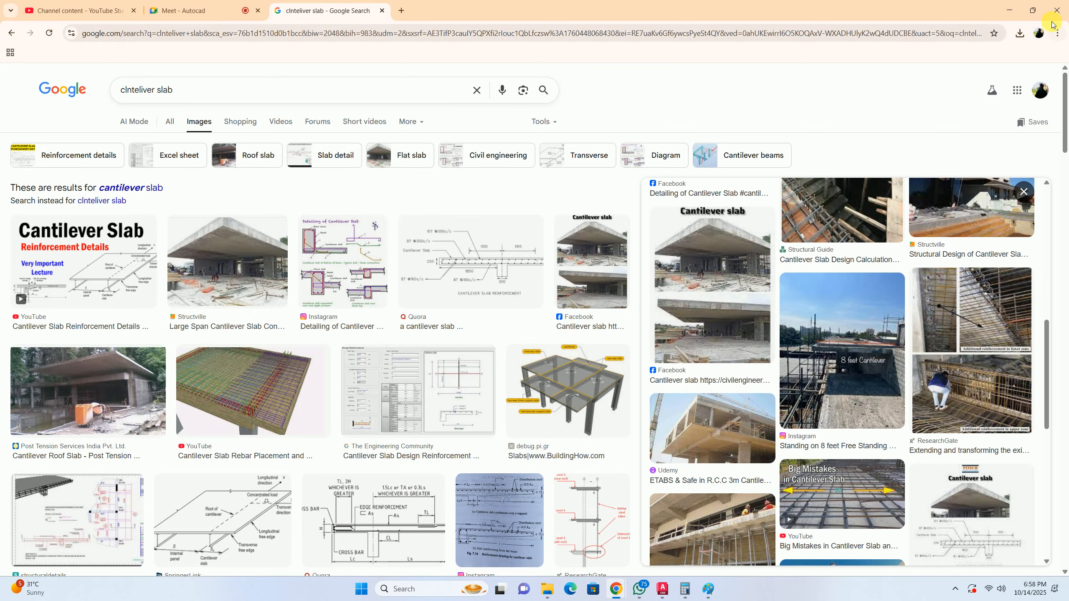
{"action": "left_click", "coordinate": [1010, 10]}
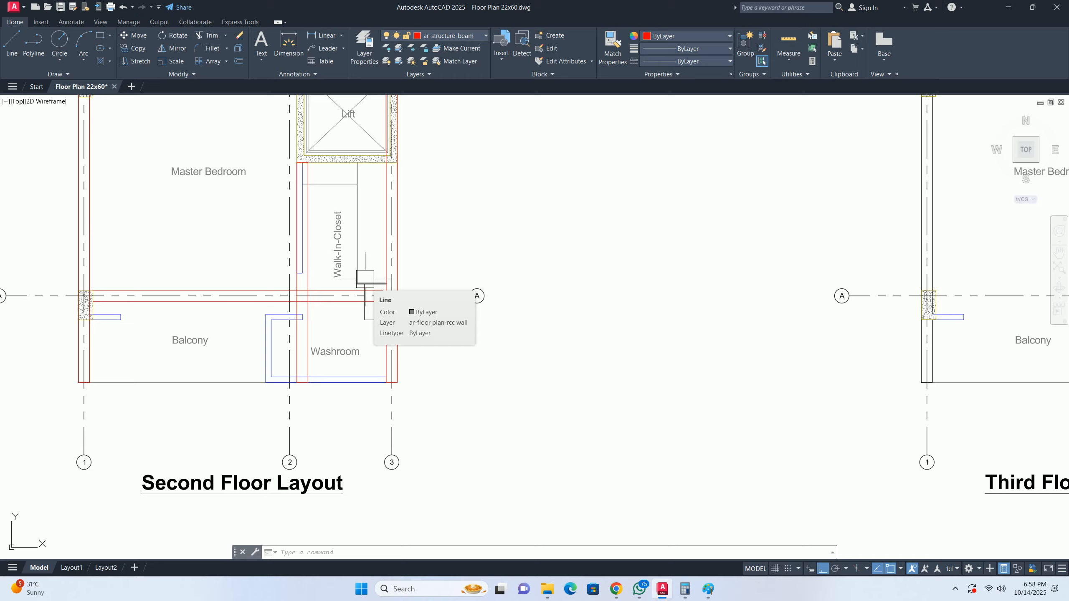
- Review the Second Floor Layout's beams and columns around the balcony, washroom and upper grid lines against the neighbouring floor layouts
{"action": "scroll", "coordinate": [389, 304], "scroll_direction": "up", "scroll_amount": 4}
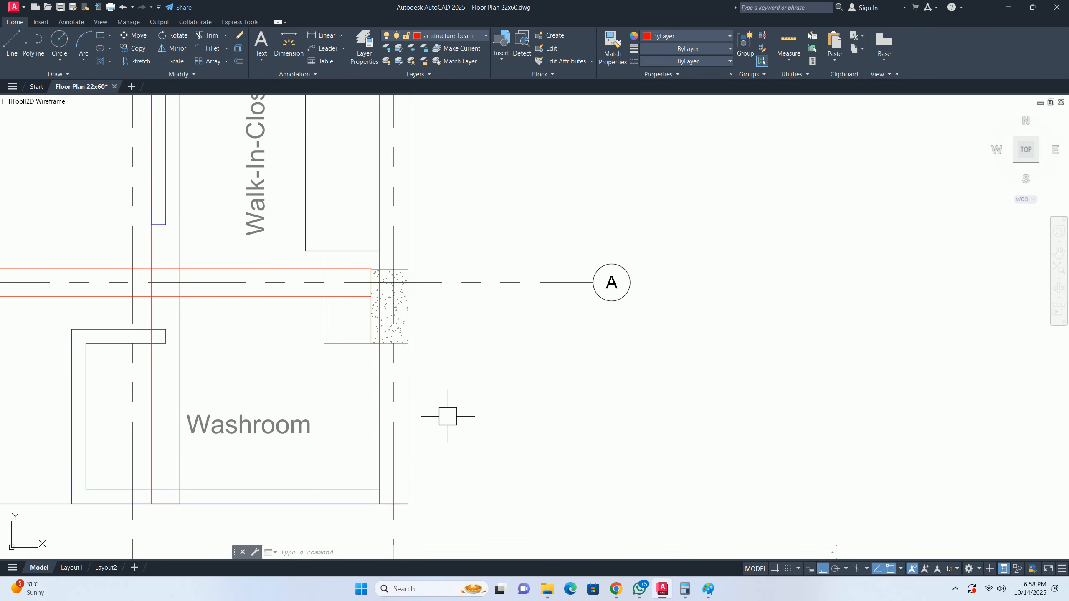
{"action": "scroll", "coordinate": [430, 452], "scroll_direction": "down", "scroll_amount": 4}
{"action": "scroll", "coordinate": [410, 447], "scroll_direction": "up", "scroll_amount": 3}
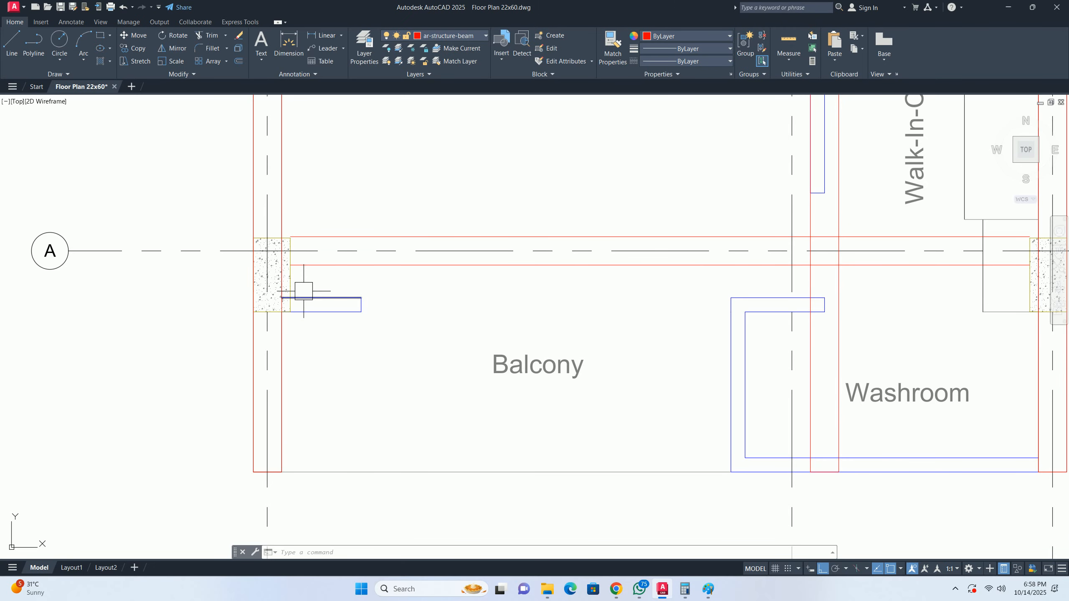
{"action": "scroll", "coordinate": [304, 286], "scroll_direction": "down", "scroll_amount": 5}
{"action": "middle_click_drag", "start_coordinate": [343, 333], "coordinate": [372, 390]}
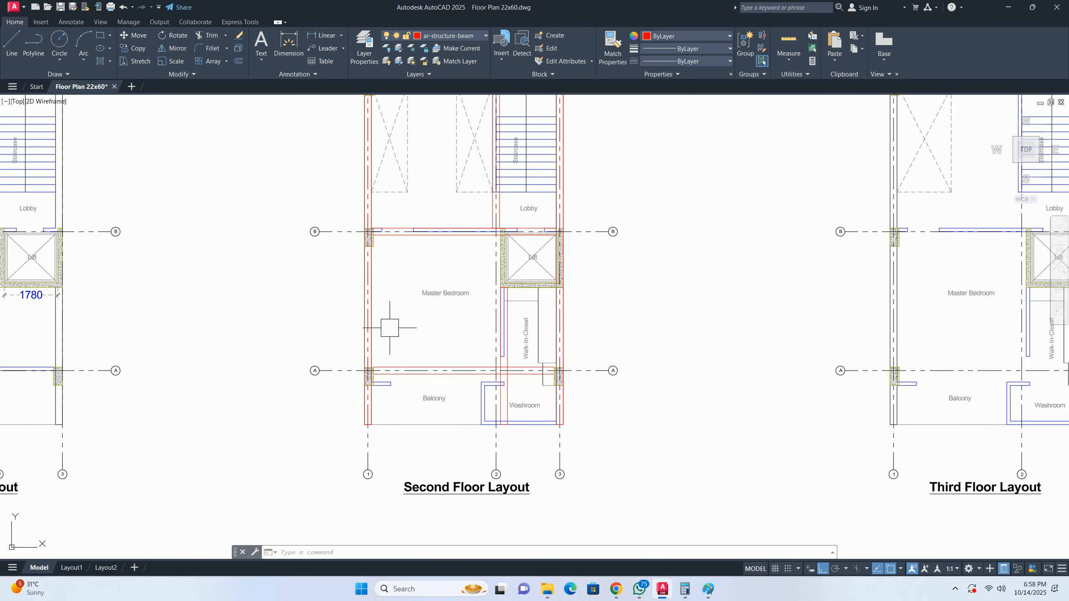
{"action": "scroll", "coordinate": [389, 327], "scroll_direction": "down", "scroll_amount": 2}
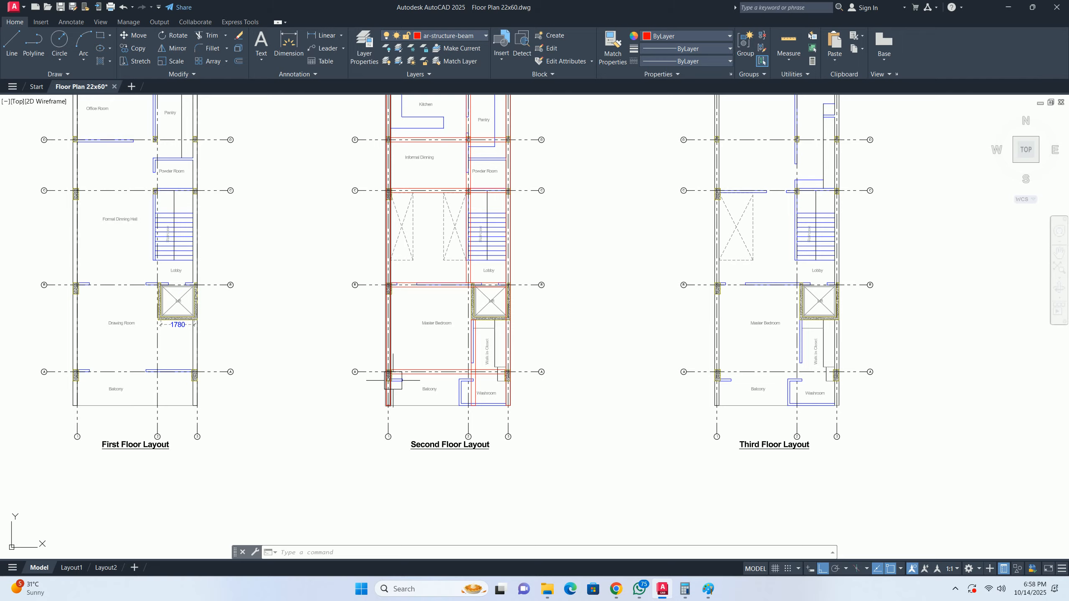
{"action": "scroll", "coordinate": [393, 380], "scroll_direction": "down", "scroll_amount": 3}
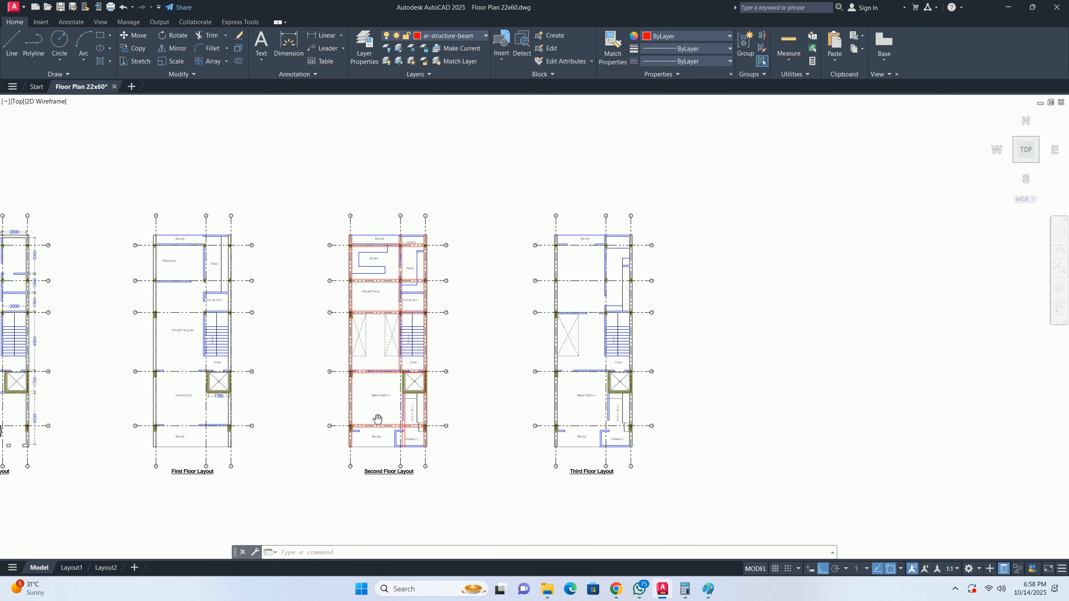
{"action": "scroll", "coordinate": [413, 317], "scroll_direction": "up", "scroll_amount": 4}
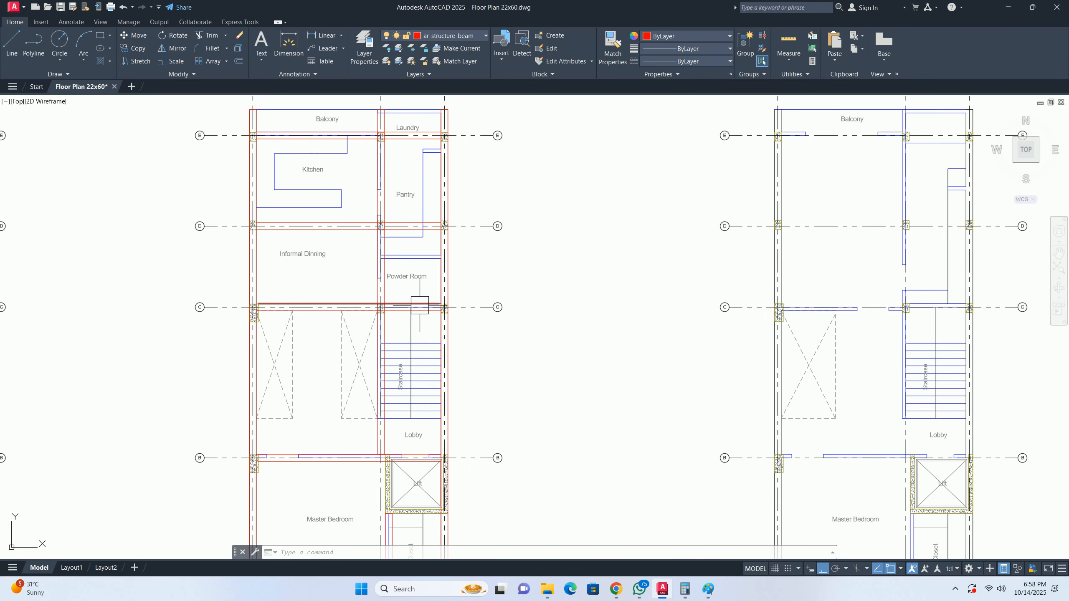
{"action": "middle_click_drag", "start_coordinate": [416, 339], "coordinate": [419, 351]}
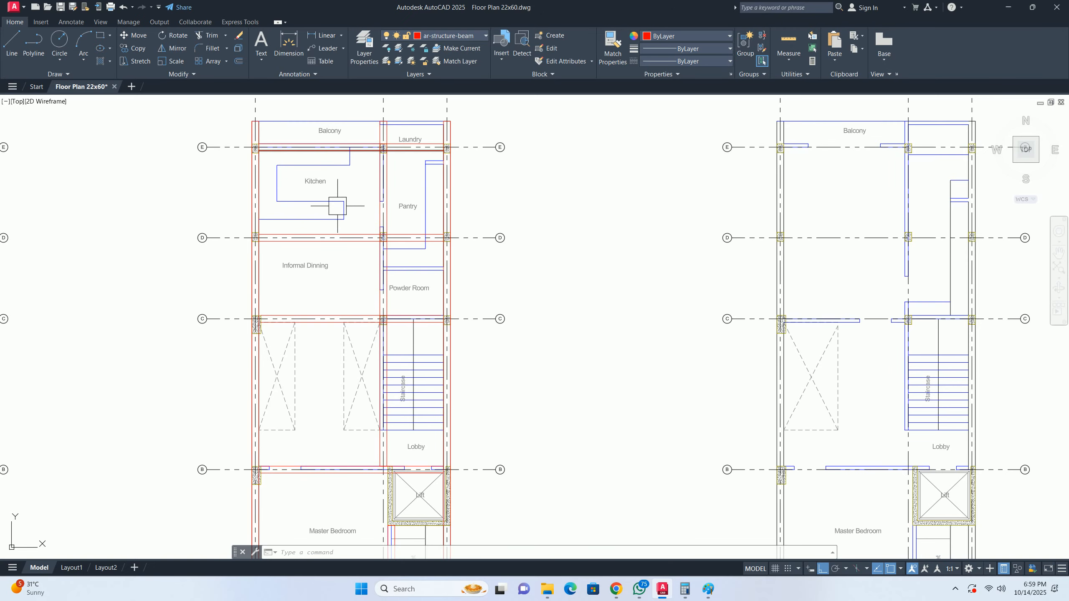
{"action": "middle_click_drag", "start_coordinate": [417, 356], "coordinate": [421, 340]}
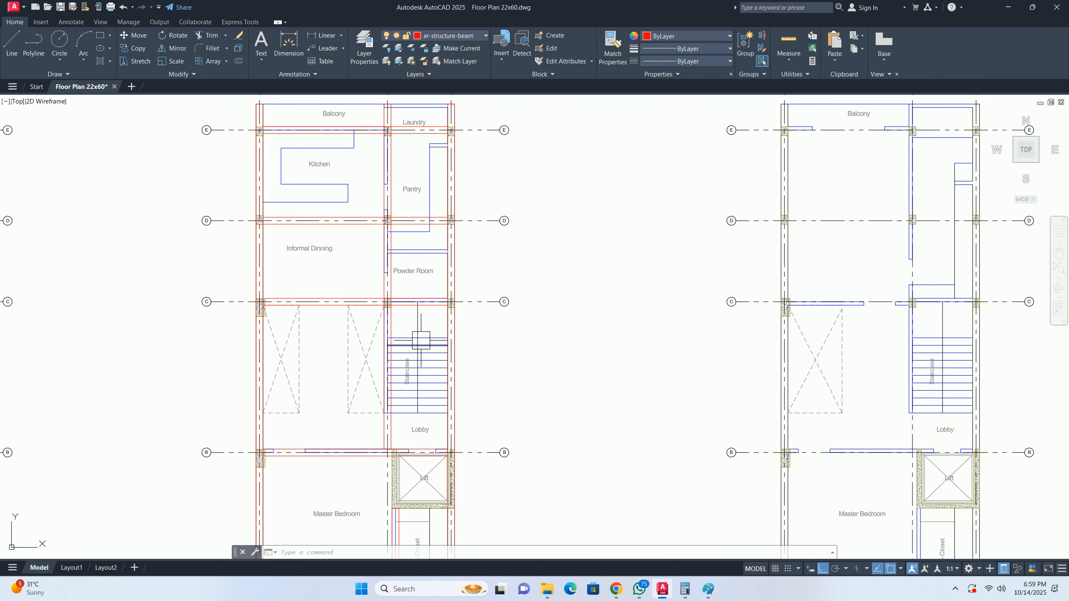
{"action": "scroll", "coordinate": [420, 339], "scroll_direction": "down", "scroll_amount": 4}
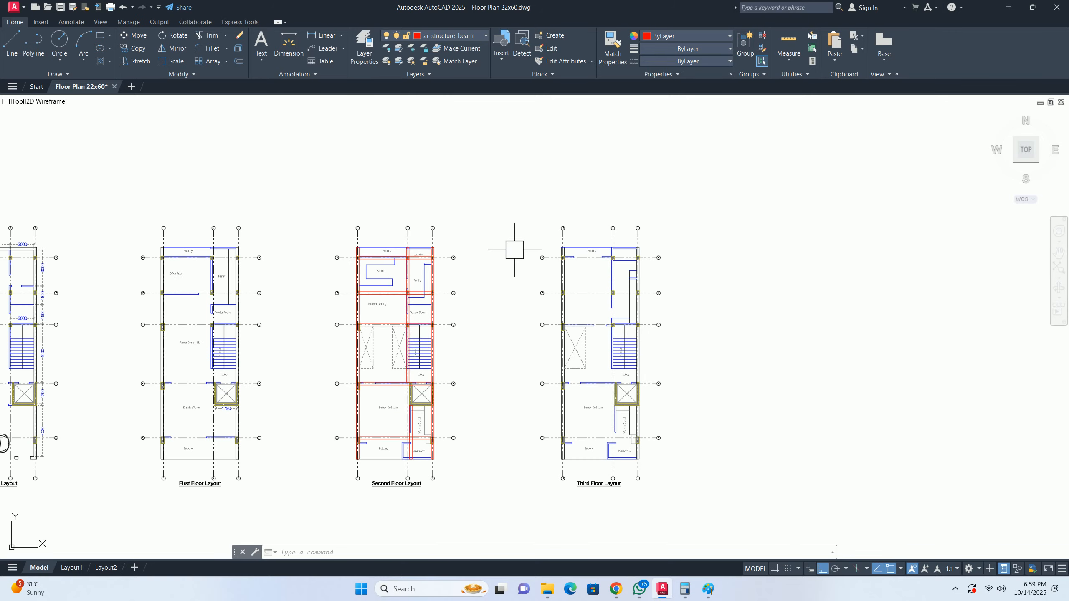